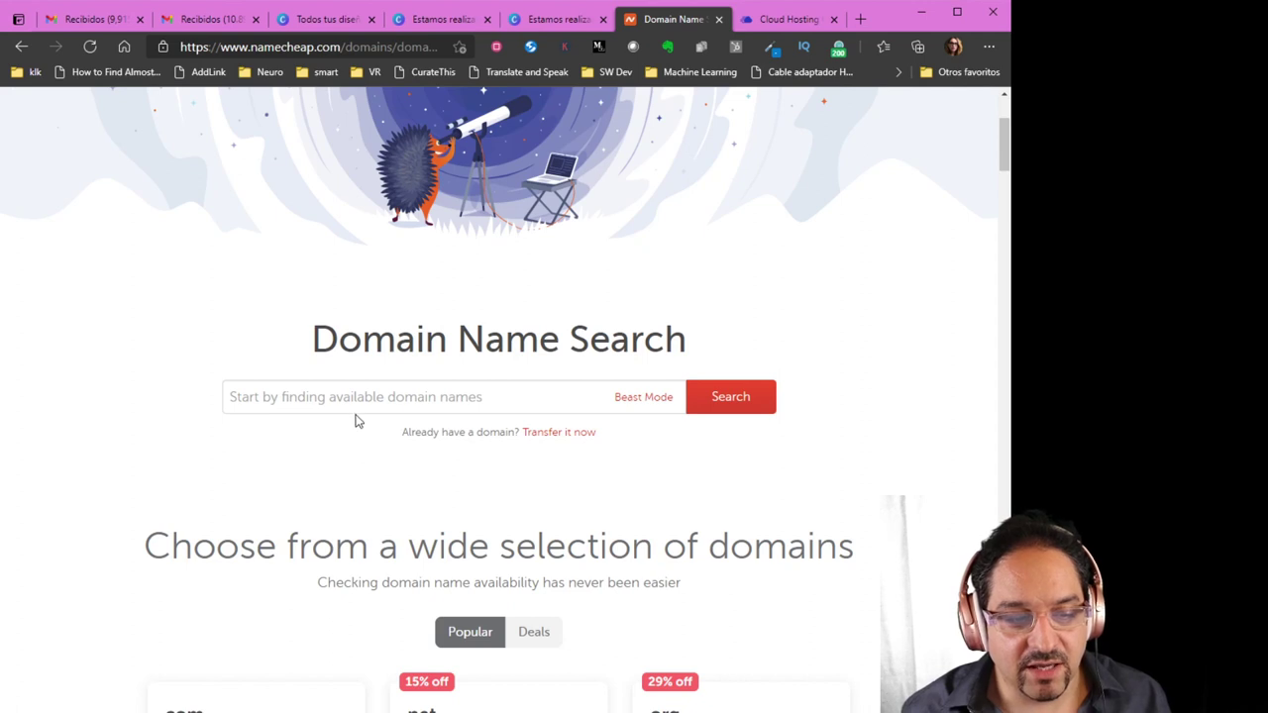
Search Namecheap for 'mascotaskawaii', with a side web search for 'kawaii'; .com shows $8.88/yr
{"action": "left_click", "coordinate": [356, 401]}
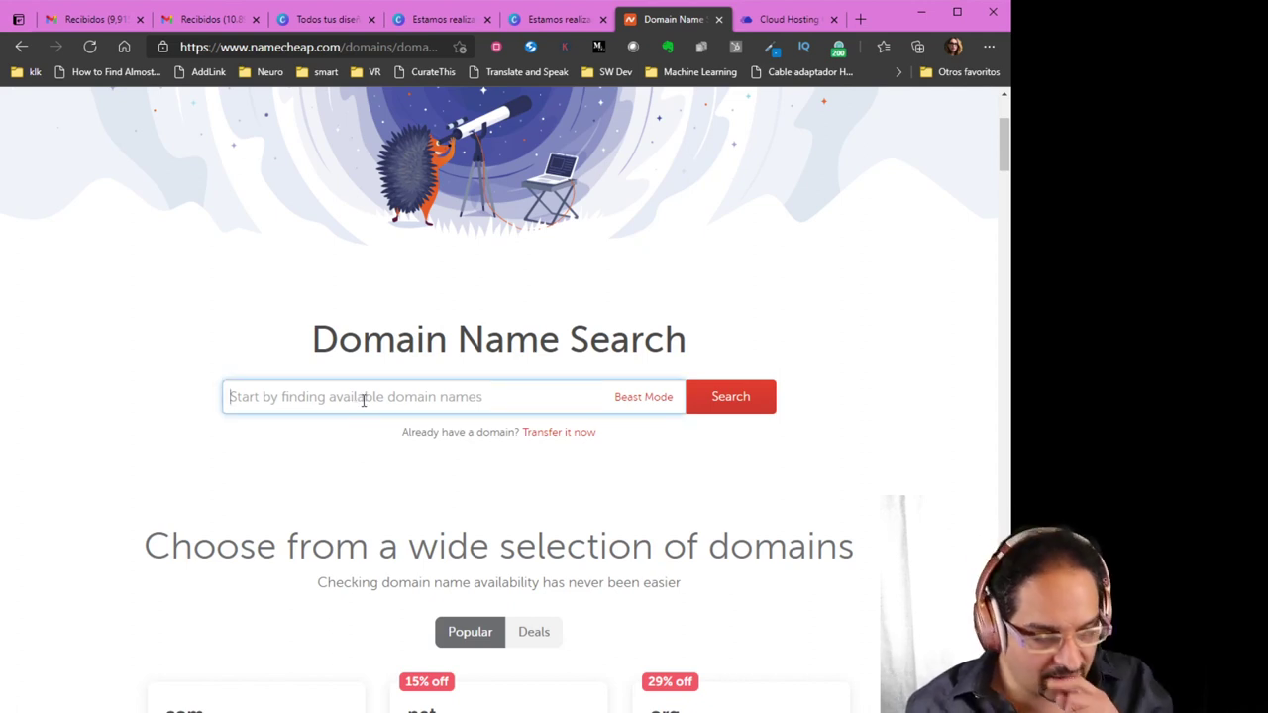
{"action": "type", "text": "mascotaskawa"}
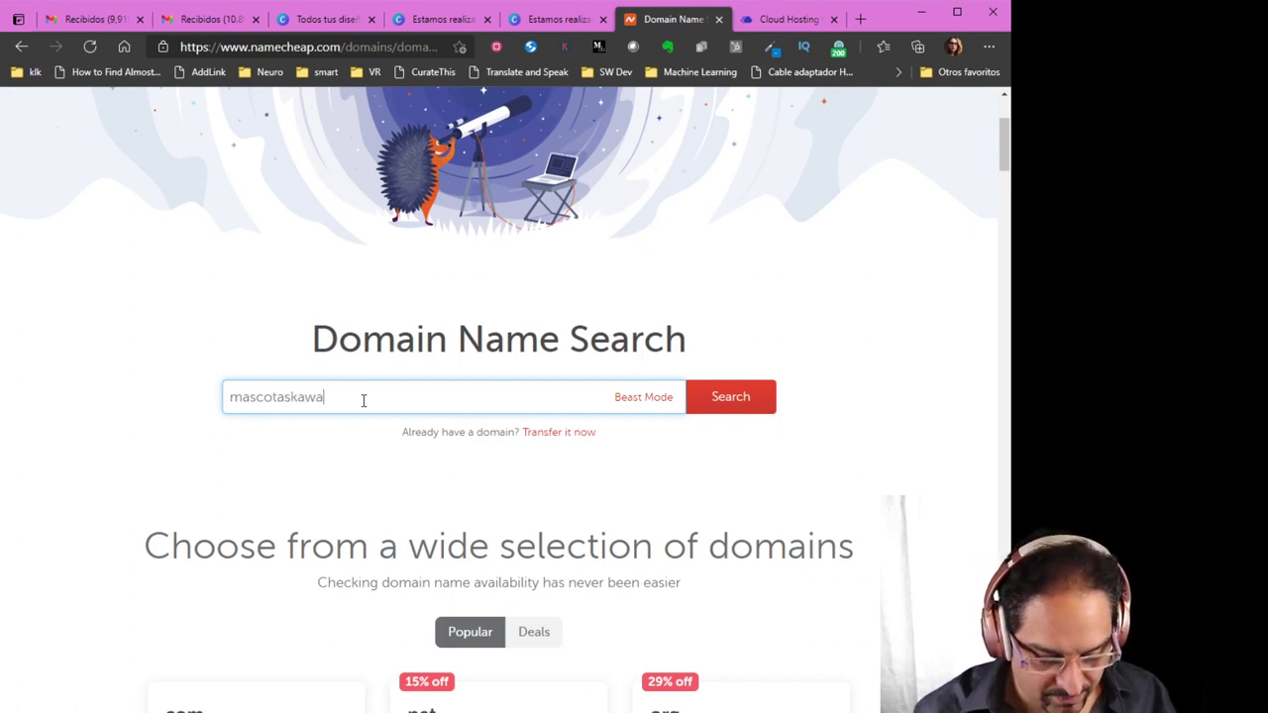
{"action": "type", "text": "ii"}
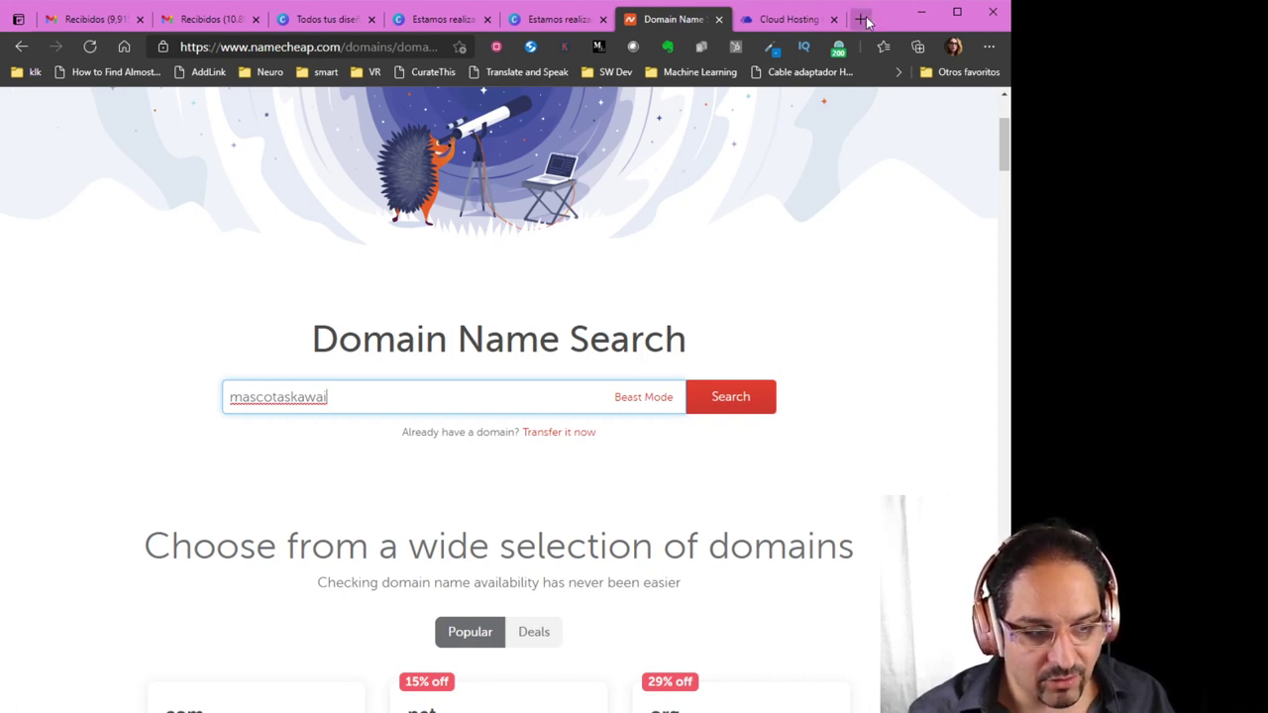
{"action": "left_click", "coordinate": [862, 20]}
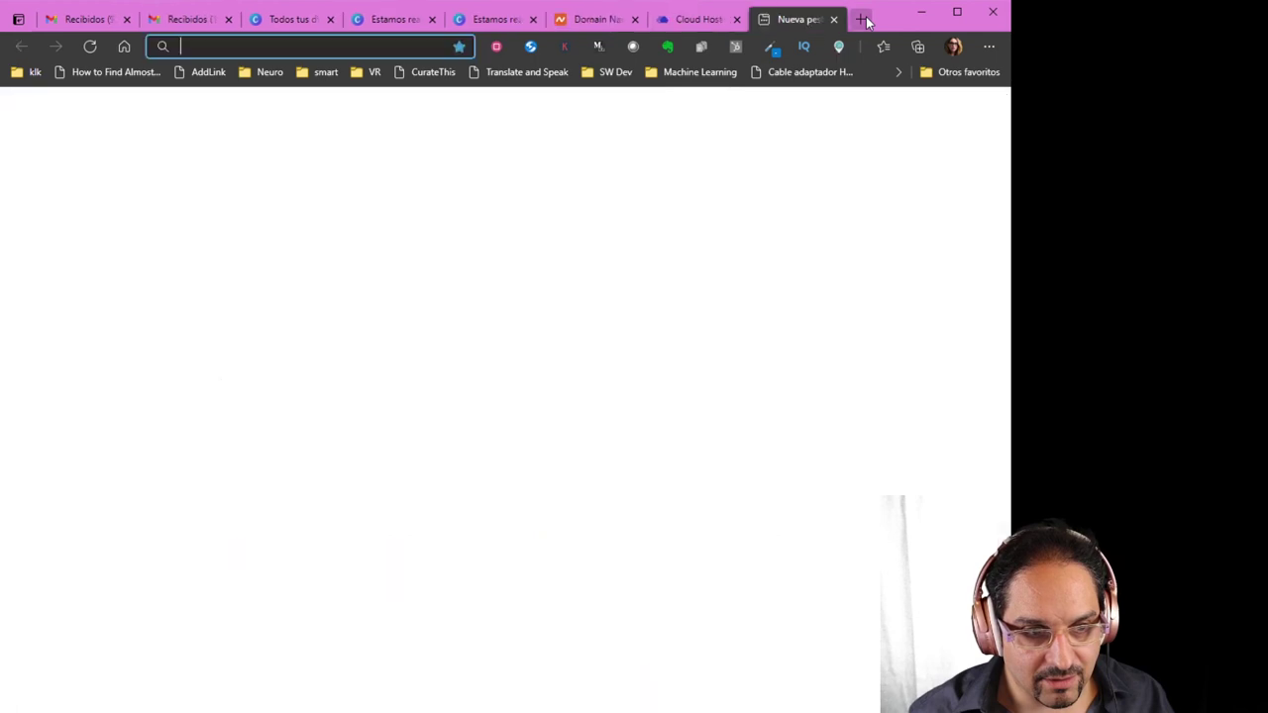
{"action": "type", "text": "kawaii"}
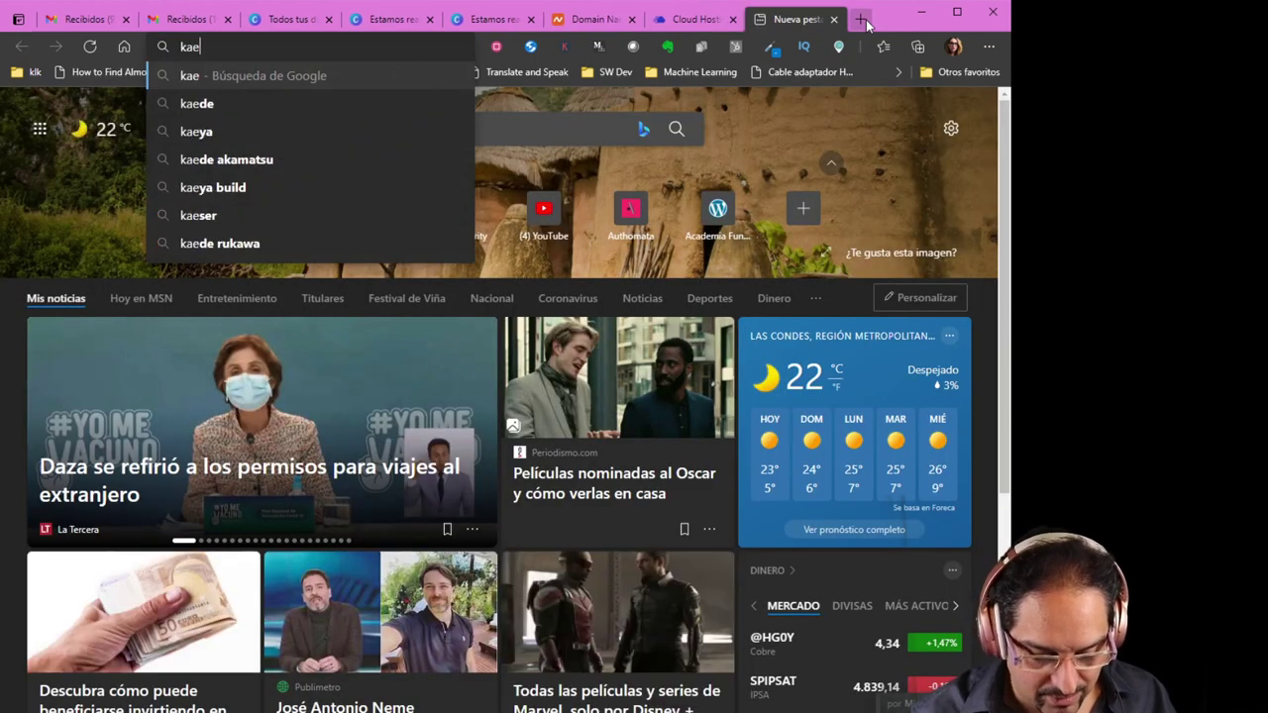
{"action": "key", "text": "Return"}
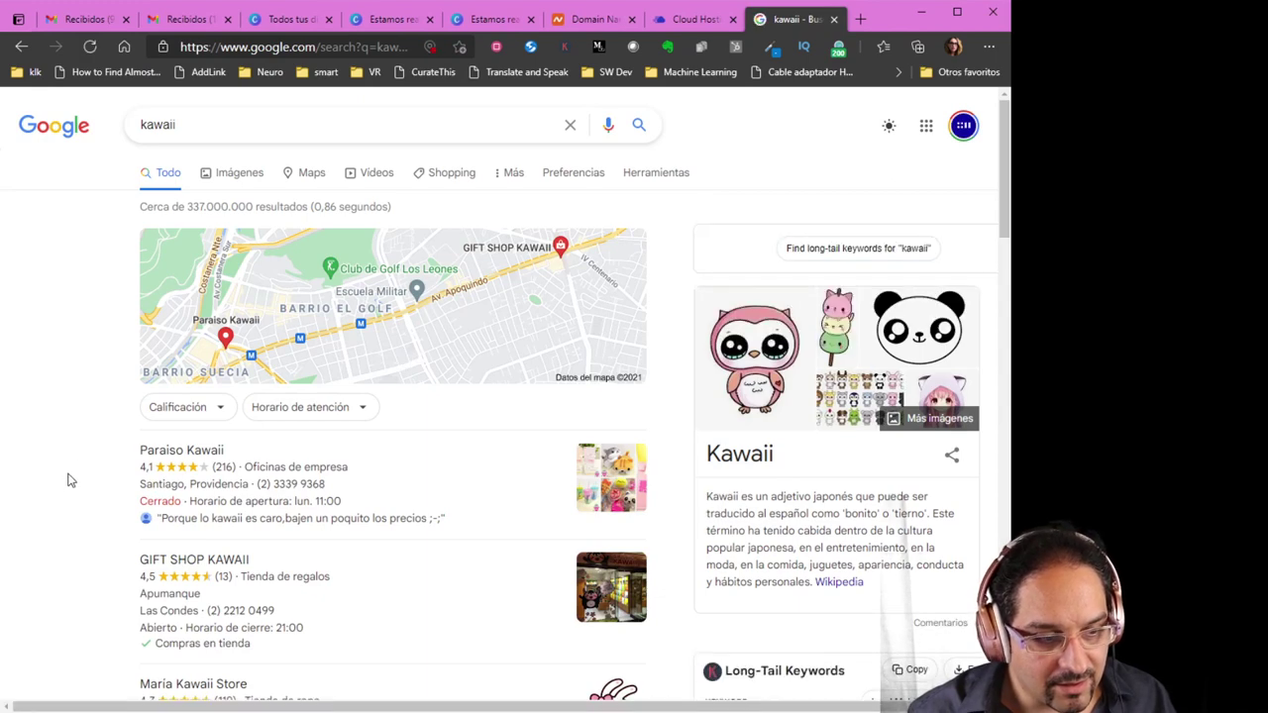
{"action": "left_click", "coordinate": [595, 18]}
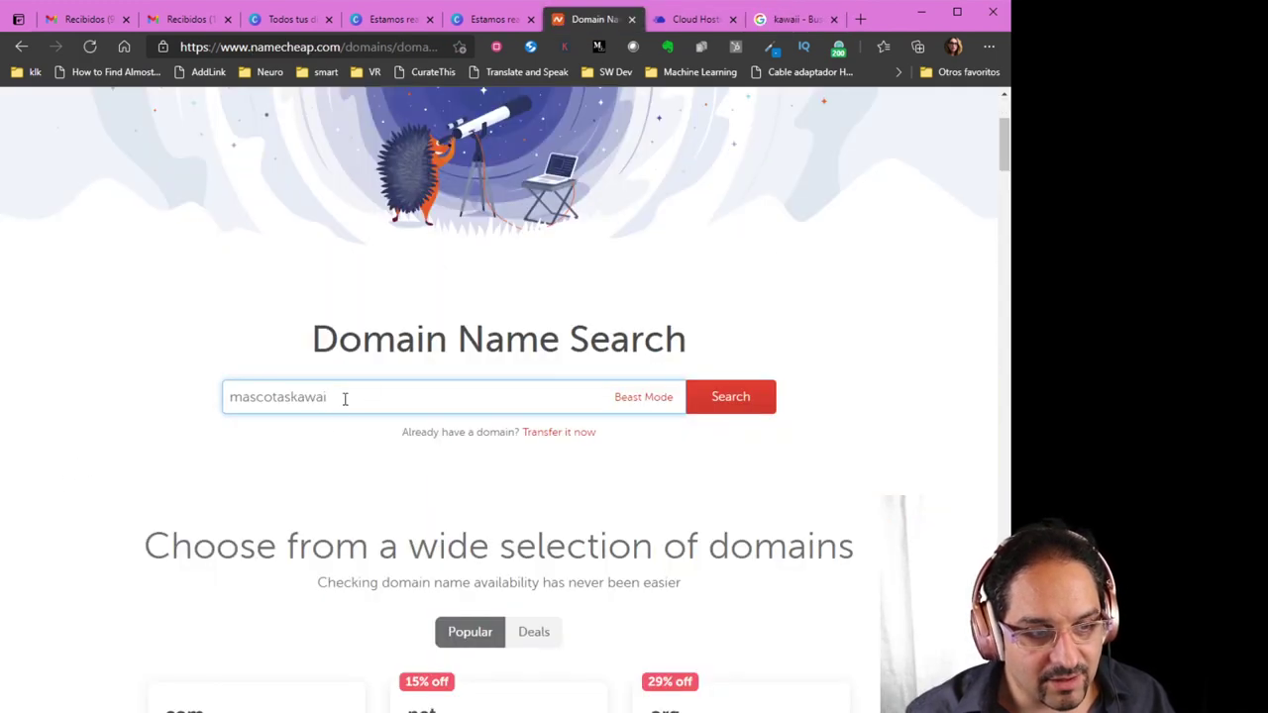
{"action": "type", "text": "i"}
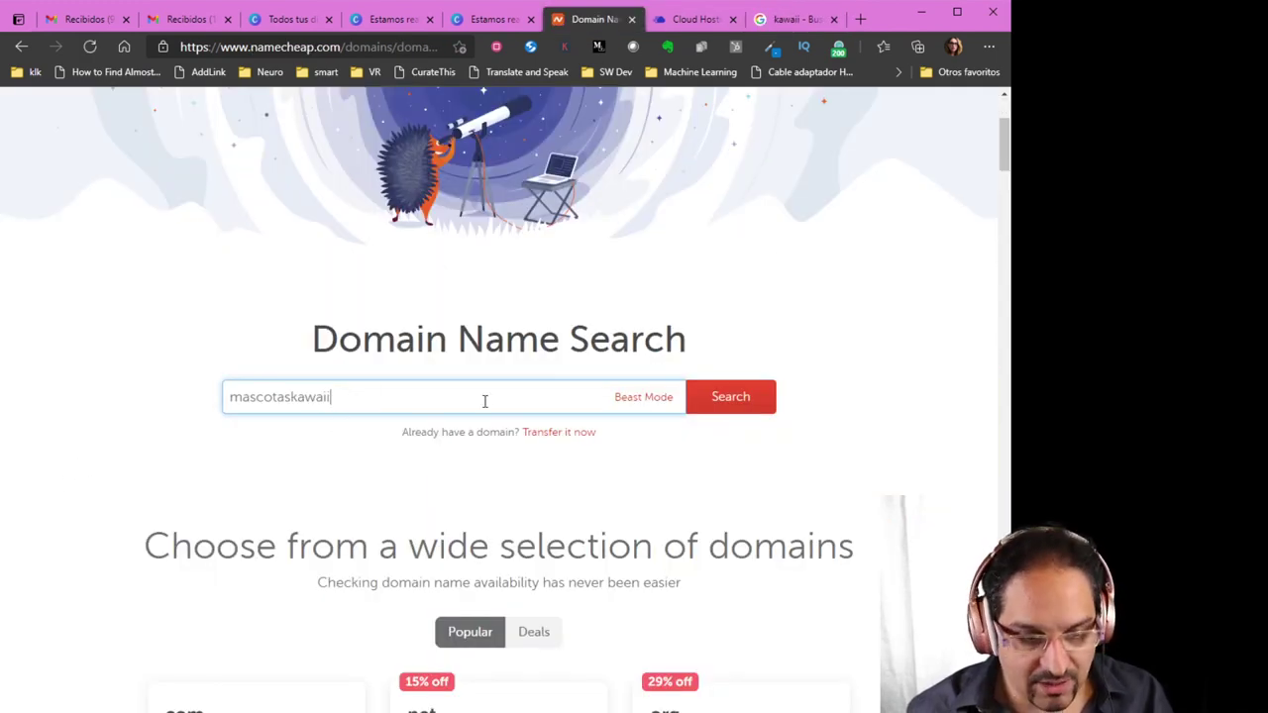
{"action": "left_click", "coordinate": [730, 401]}
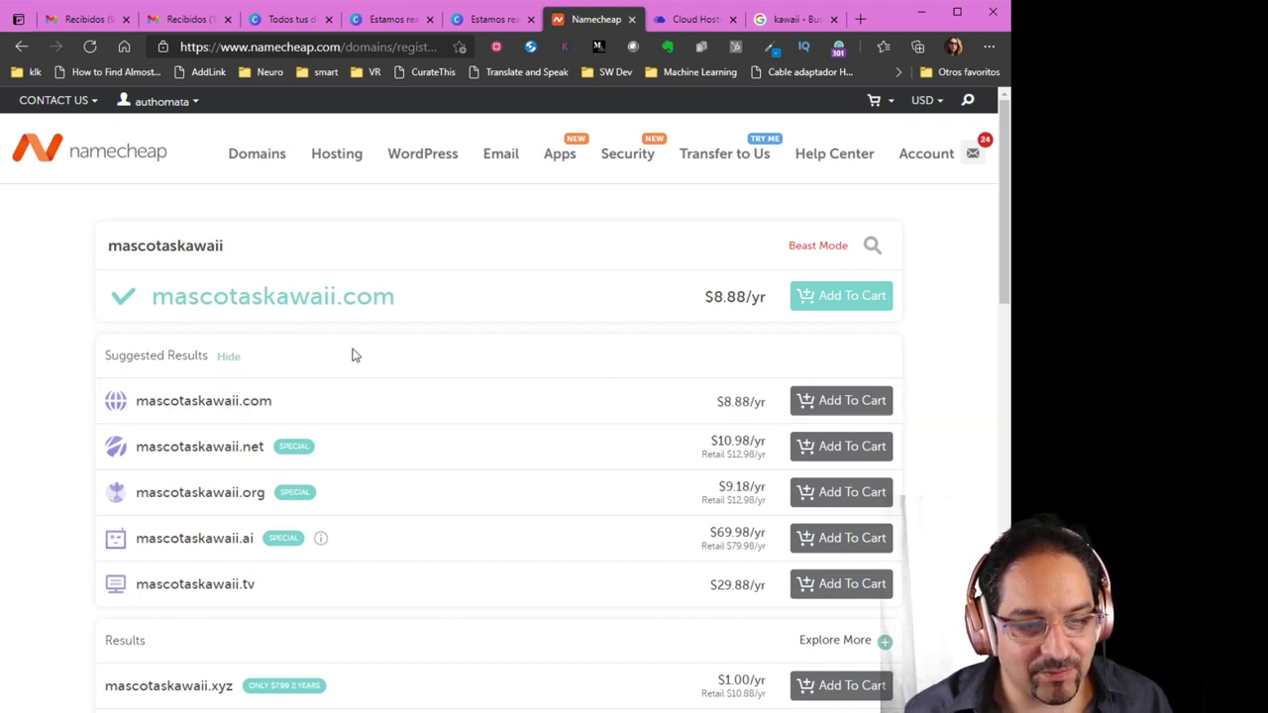
Buy mascotaskawaii.com and open its details, showing it active from Apr 24, 2021 to Apr 24, 2022
{"action": "left_click", "coordinate": [835, 297]}
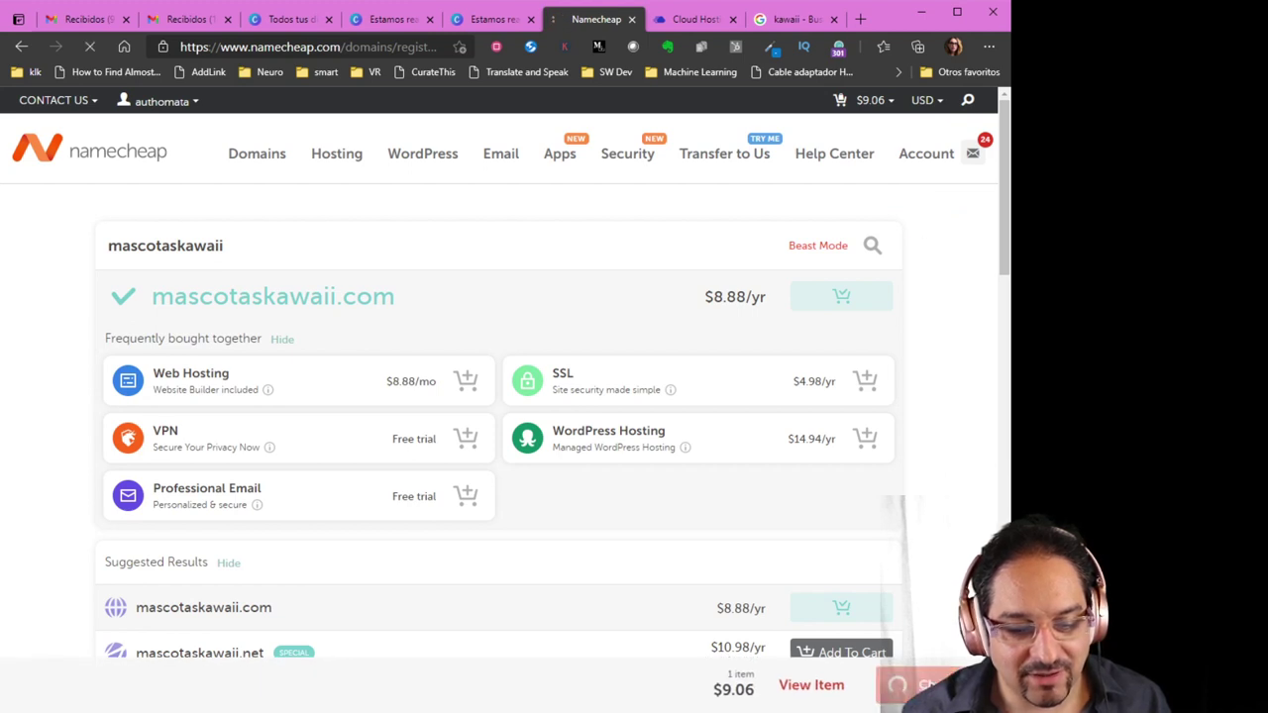
{"action": "left_click", "coordinate": [903, 685]}
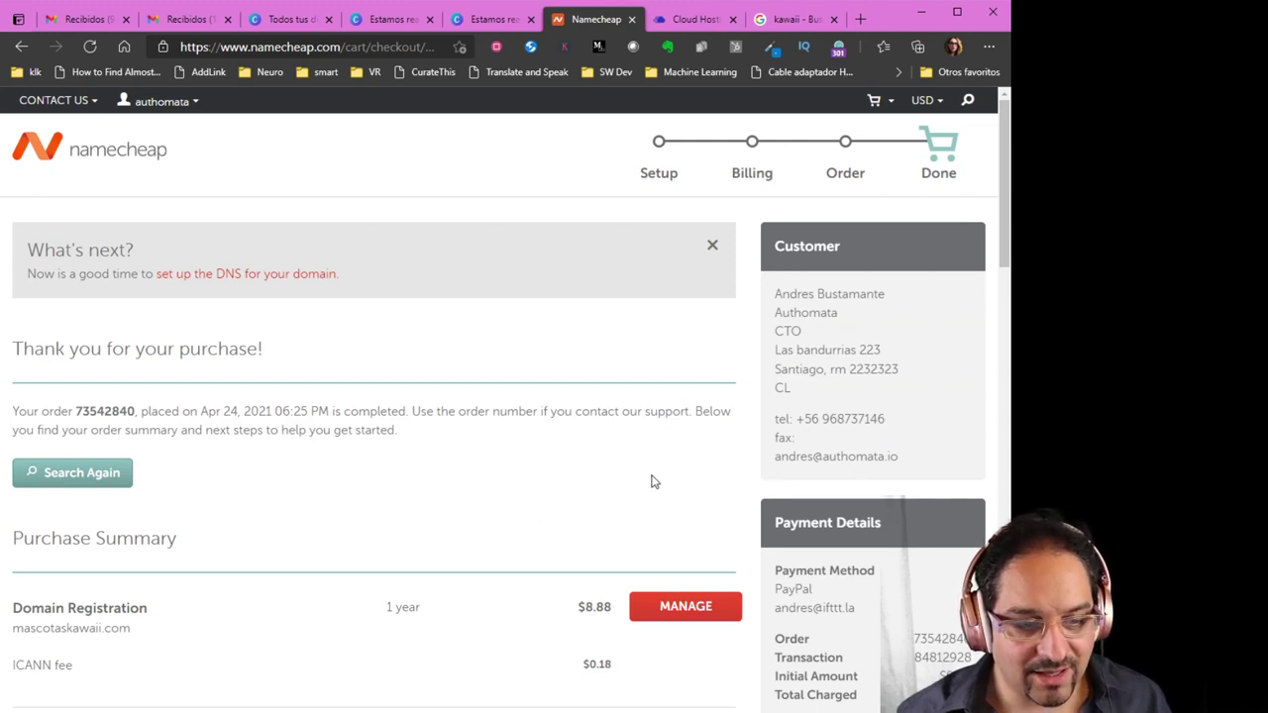
{"action": "left_click", "coordinate": [704, 606]}
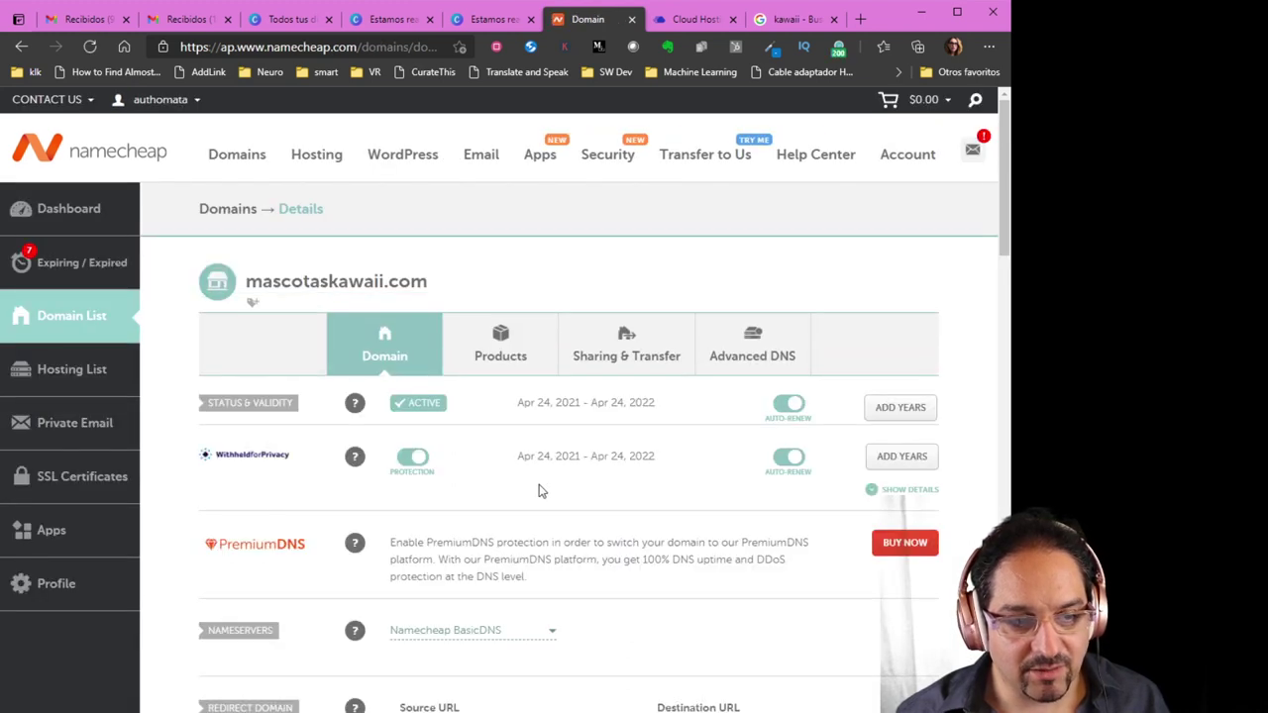
{"action": "scroll", "coordinate": [541, 488], "scroll_direction": "down", "scroll_amount": 2}
{"action": "scroll", "coordinate": [542, 489], "scroll_direction": "up", "scroll_amount": 2}
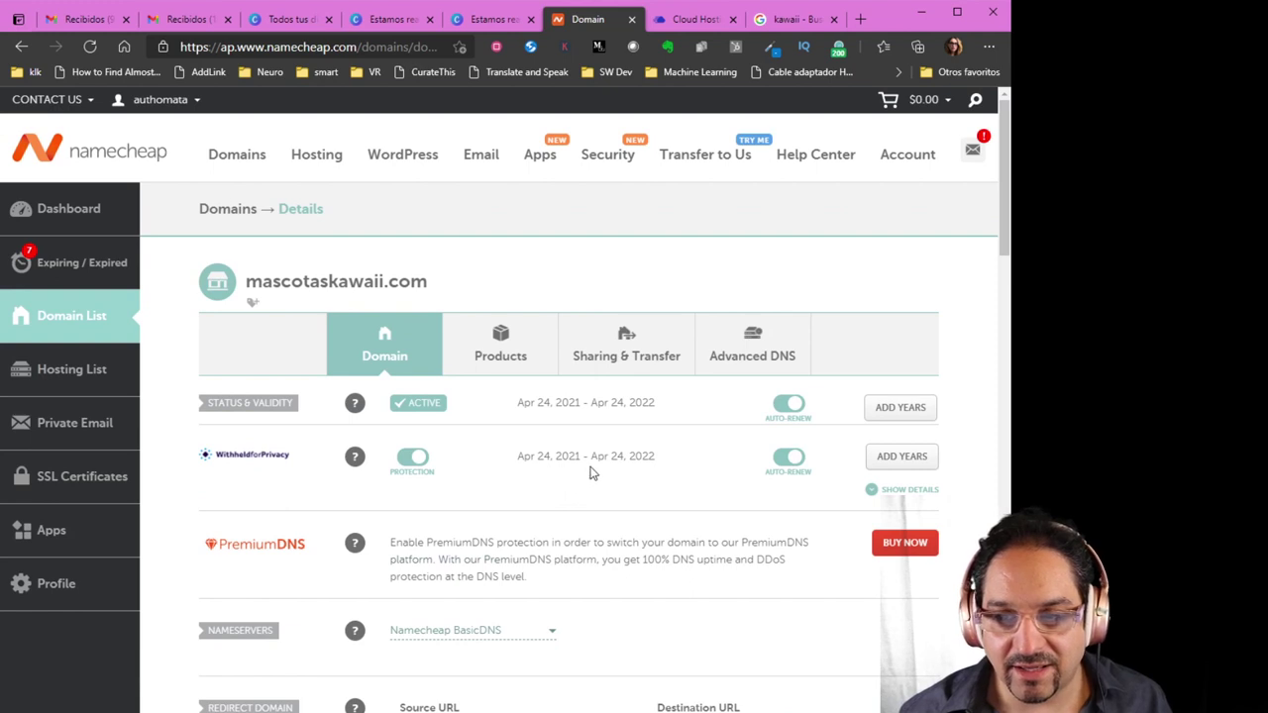
Go to the Cloudways homepage and open its login page with the saved credentials autofilled
{"action": "left_click", "coordinate": [691, 20]}
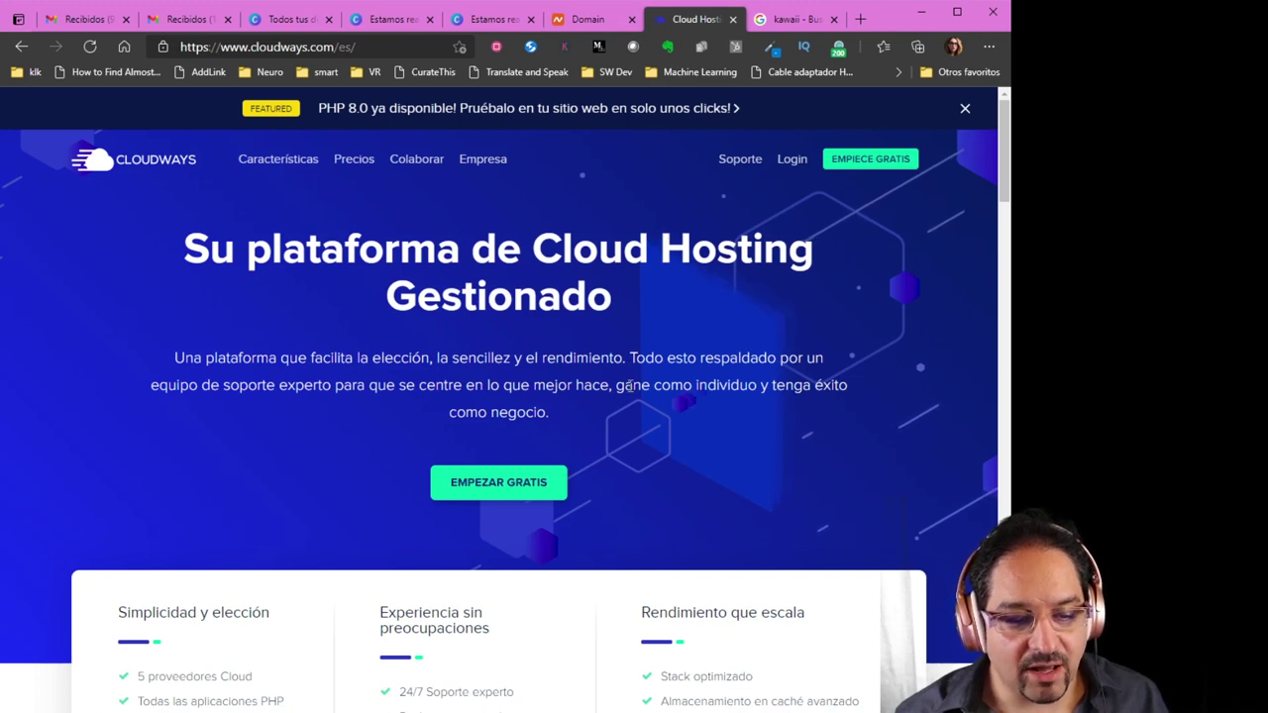
{"action": "scroll", "coordinate": [490, 374], "scroll_direction": "down", "scroll_amount": 1}
{"action": "scroll", "coordinate": [490, 372], "scroll_direction": "down", "scroll_amount": 2}
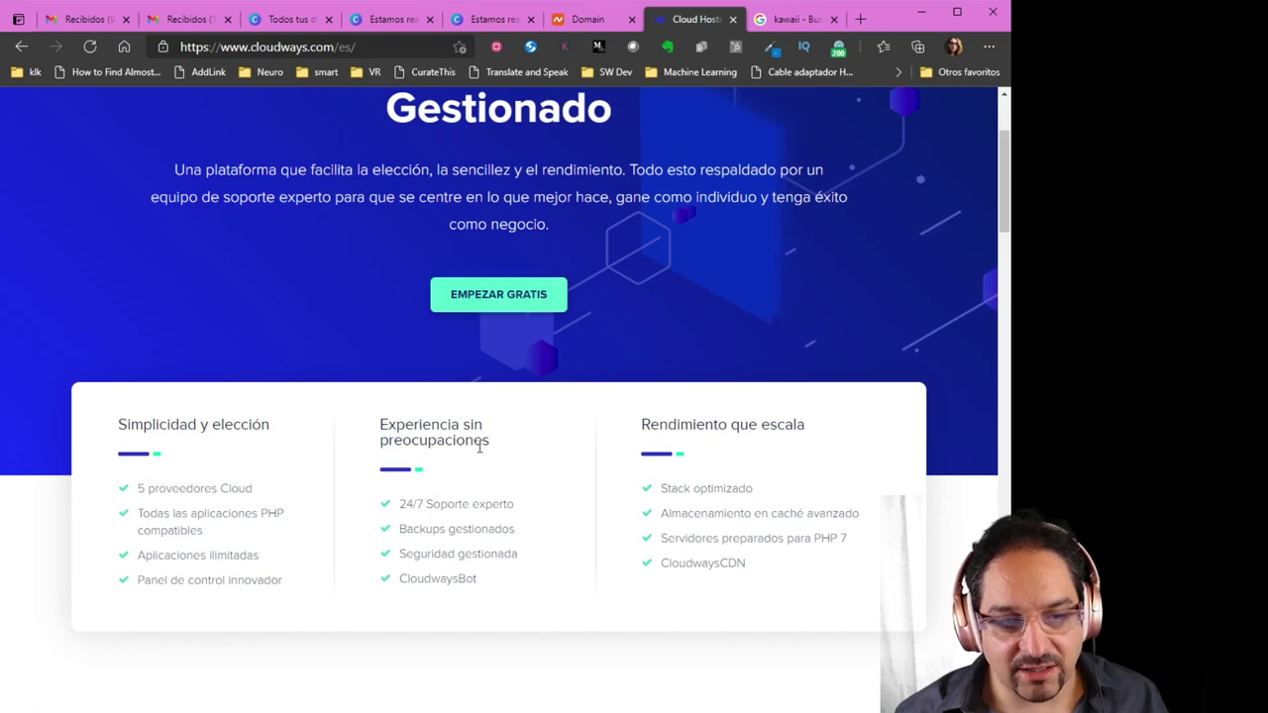
{"action": "scroll", "coordinate": [544, 517], "scroll_direction": "down", "scroll_amount": 9}
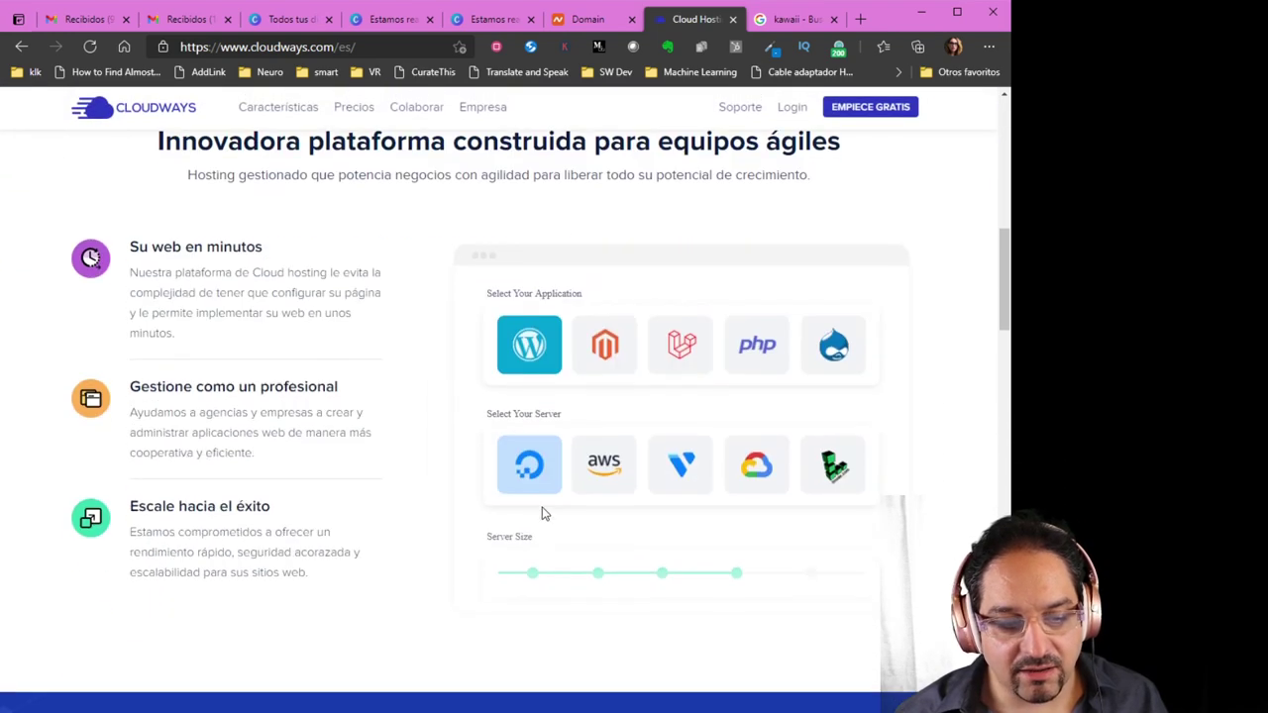
{"action": "scroll", "coordinate": [547, 508], "scroll_direction": "down", "scroll_amount": 1}
{"action": "scroll", "coordinate": [525, 555], "scroll_direction": "up", "scroll_amount": 1}
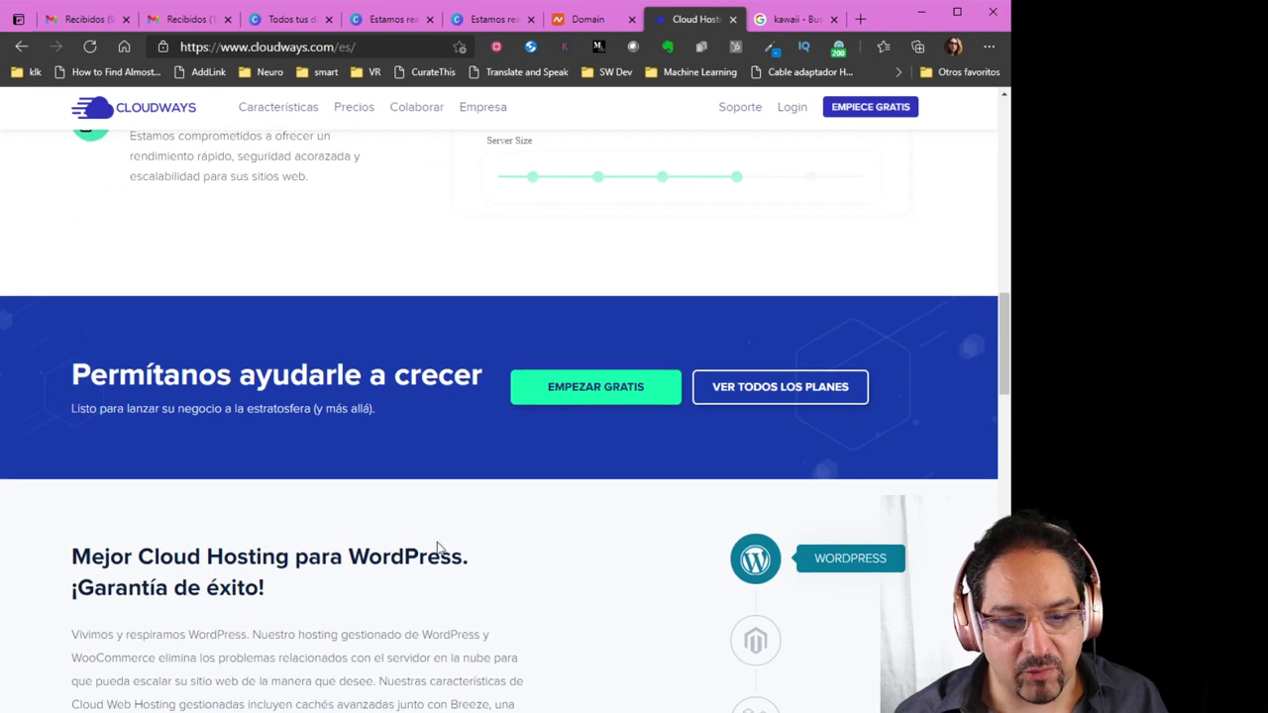
{"action": "scroll", "coordinate": [495, 561], "scroll_direction": "up", "scroll_amount": 12}
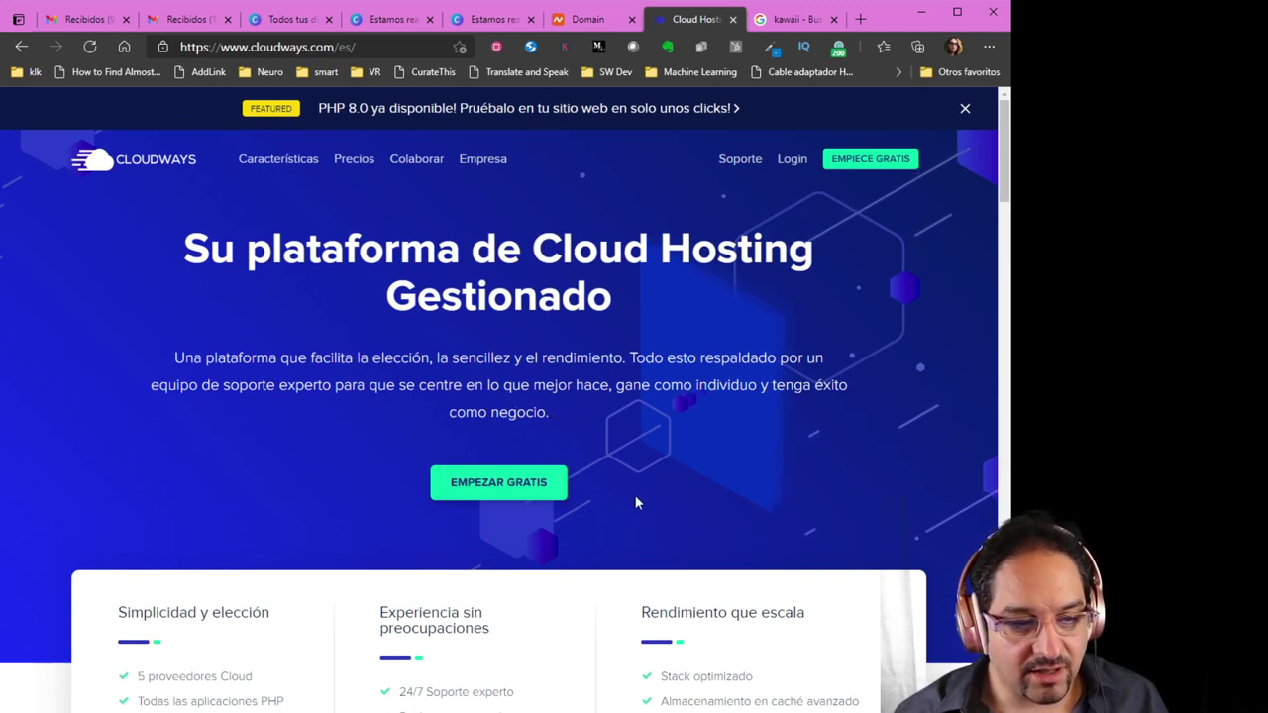
{"action": "left_click", "coordinate": [792, 161]}
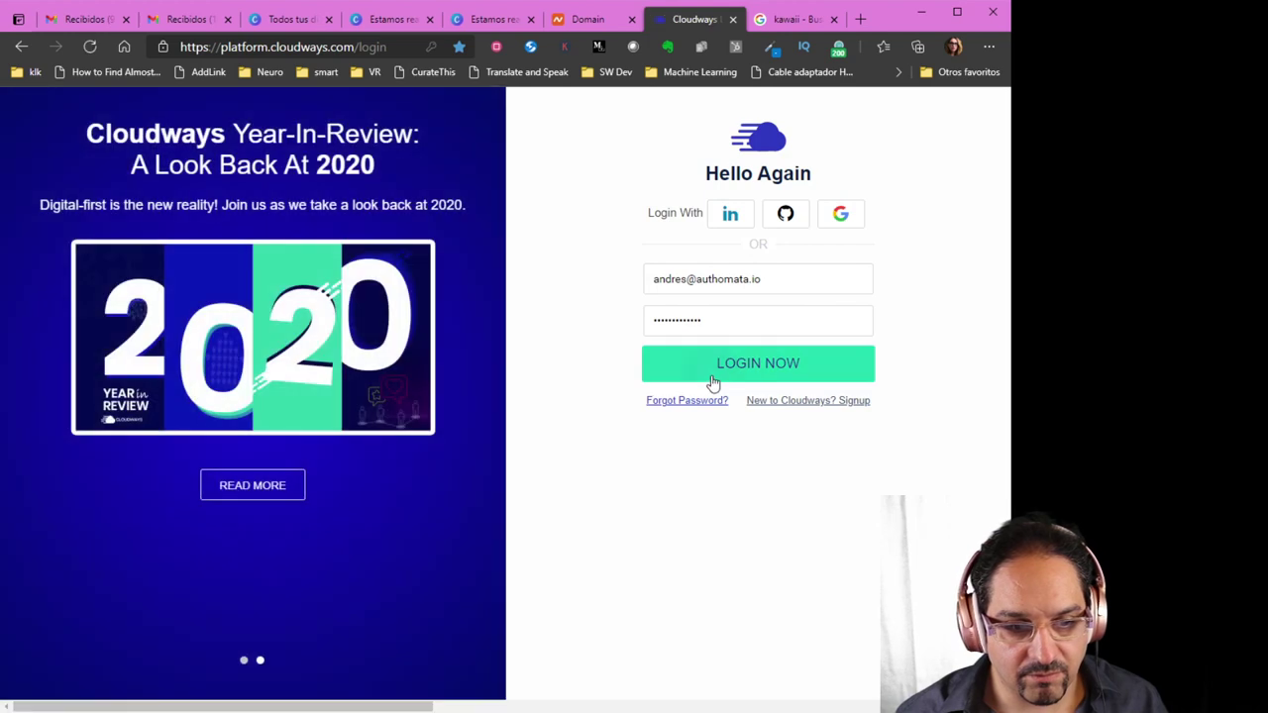
Log in to Cloudways and look over the six servers on the Servers page
{"action": "left_click", "coordinate": [712, 380]}
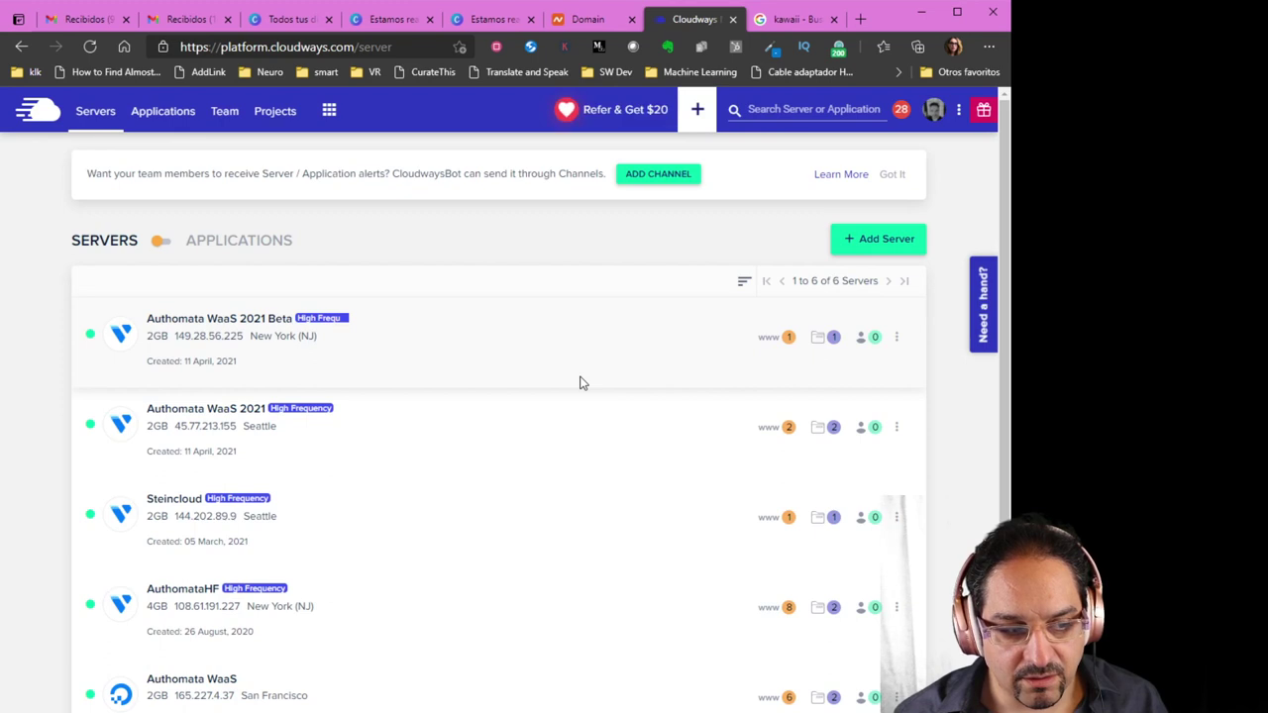
{"action": "scroll", "coordinate": [553, 382], "scroll_direction": "down", "scroll_amount": 3}
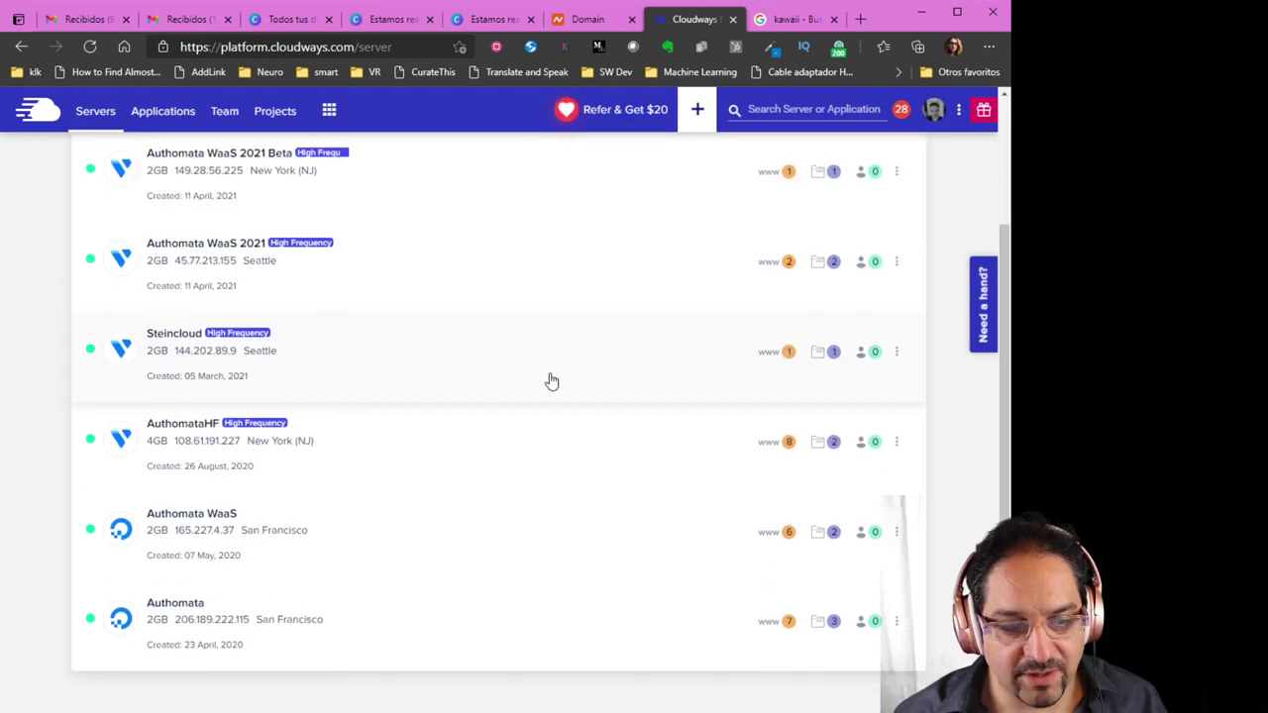
{"action": "scroll", "coordinate": [520, 451], "scroll_direction": "up", "scroll_amount": 3}
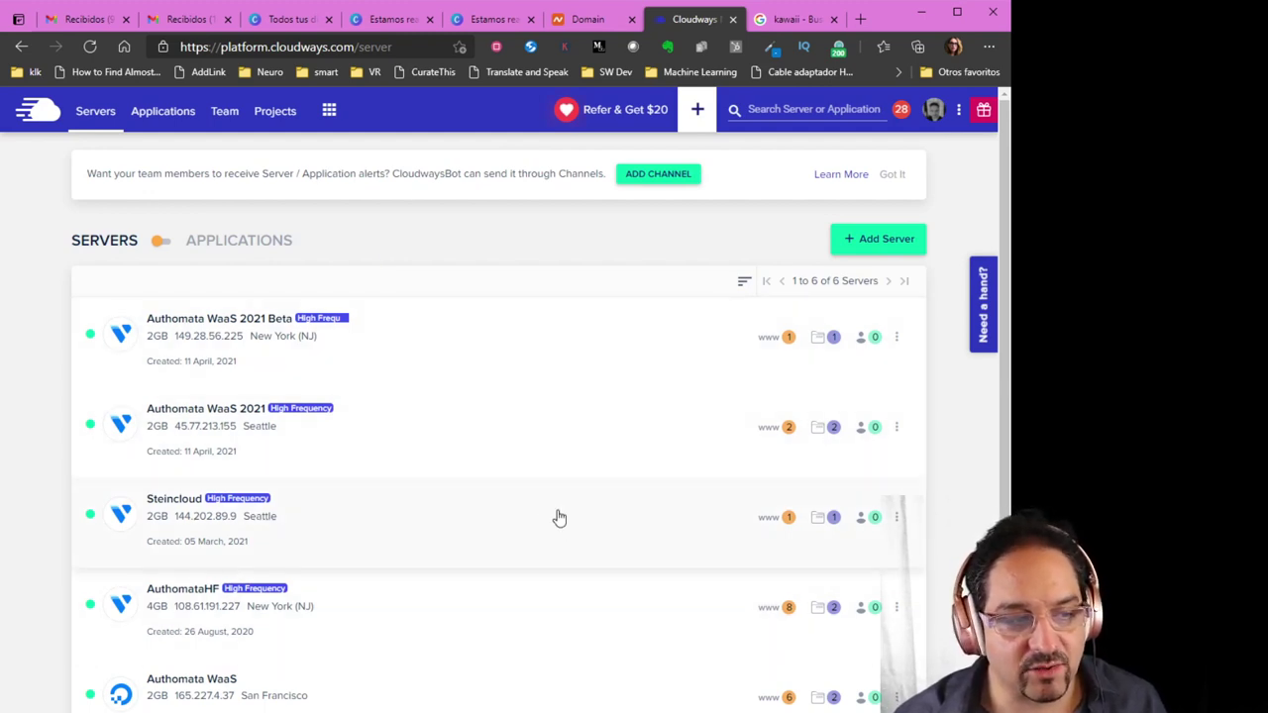
{"action": "scroll", "coordinate": [559, 517], "scroll_direction": "down", "scroll_amount": 3}
{"action": "scroll", "coordinate": [560, 516], "scroll_direction": "up", "scroll_amount": 2}
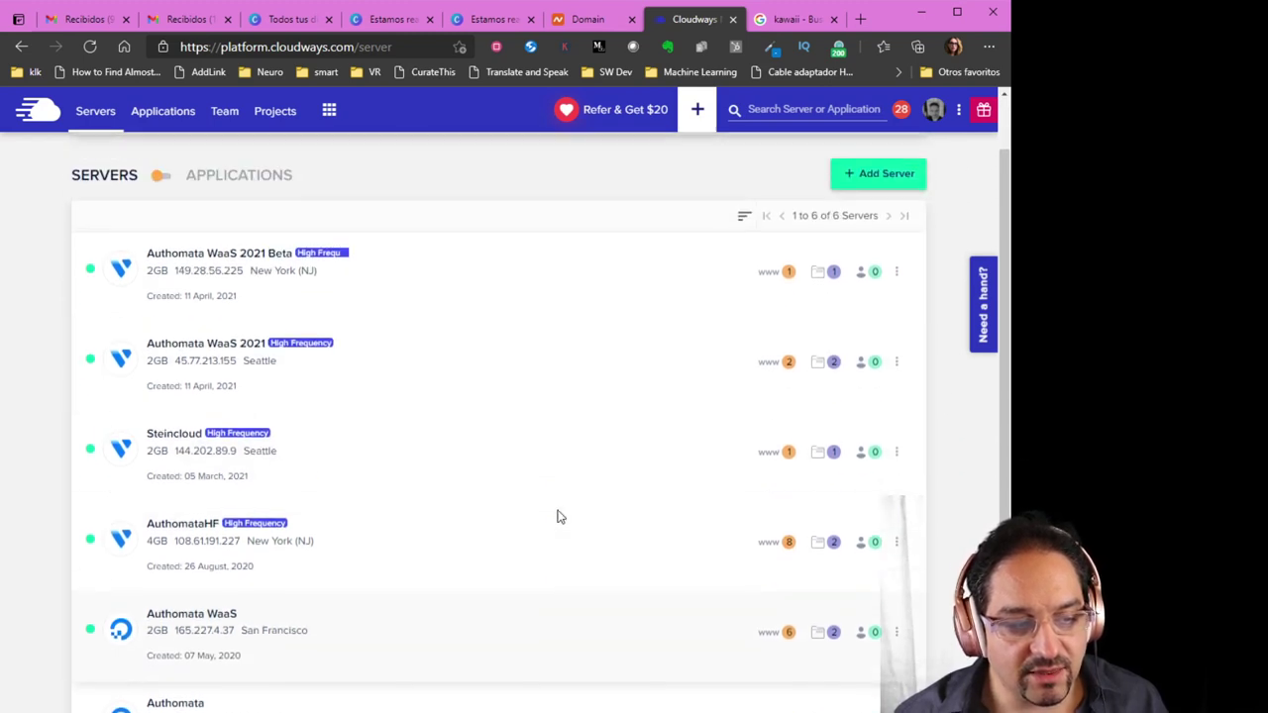
{"action": "scroll", "coordinate": [558, 517], "scroll_direction": "up", "scroll_amount": 1}
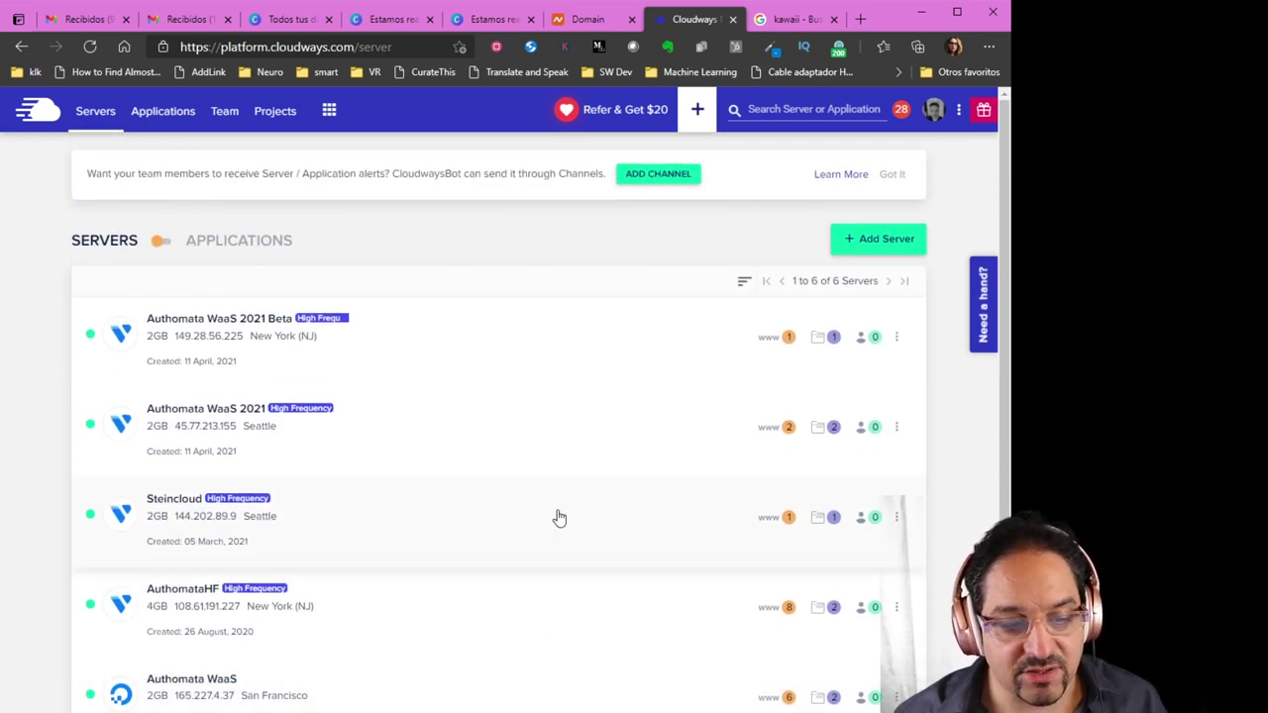
{"action": "scroll", "coordinate": [559, 517], "scroll_direction": "down", "scroll_amount": 3}
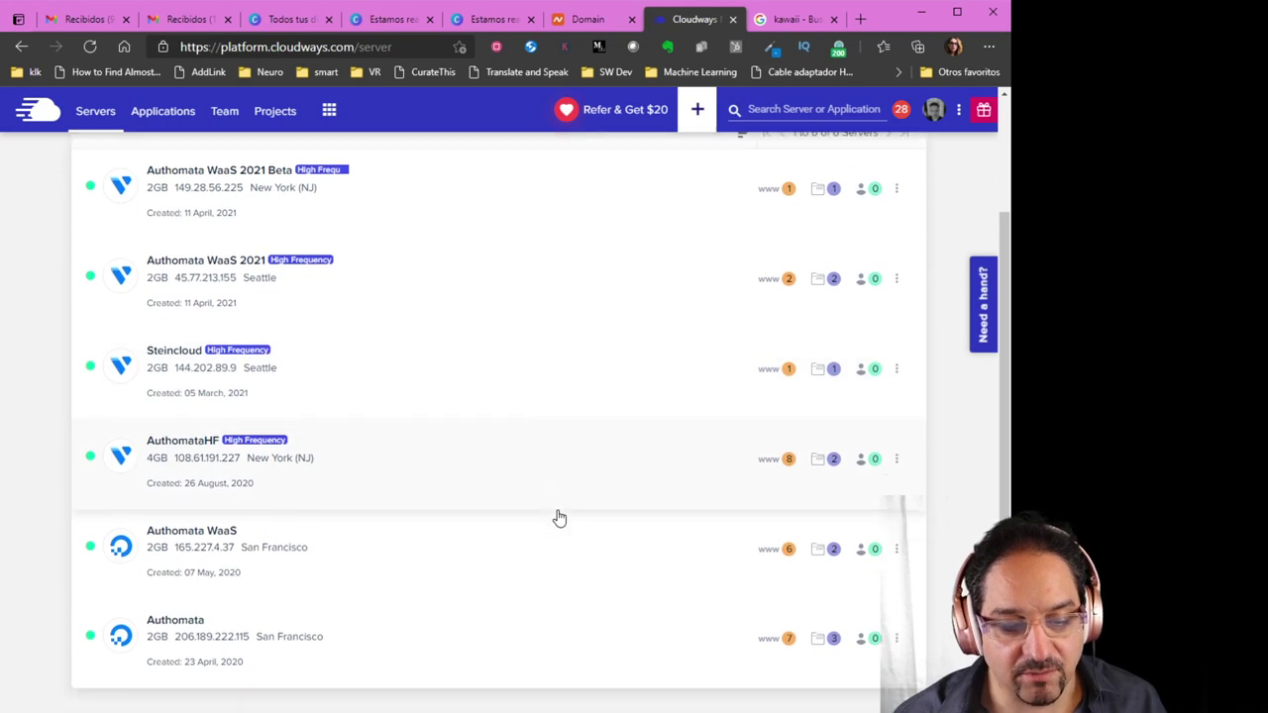
Peek at the application lists of the Automata WaaS, Steincloud, Automata and Automata WaaS 2021 servers
{"action": "left_click", "coordinate": [784, 540]}
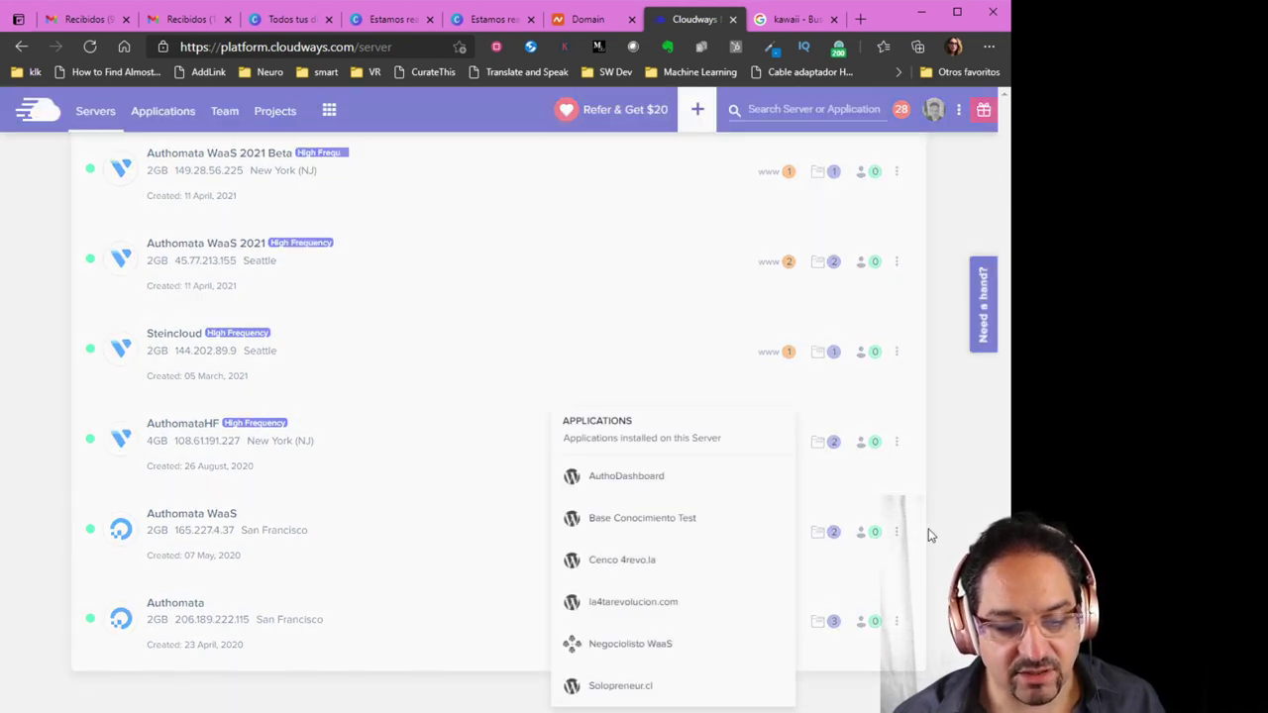
{"action": "left_click", "coordinate": [790, 354]}
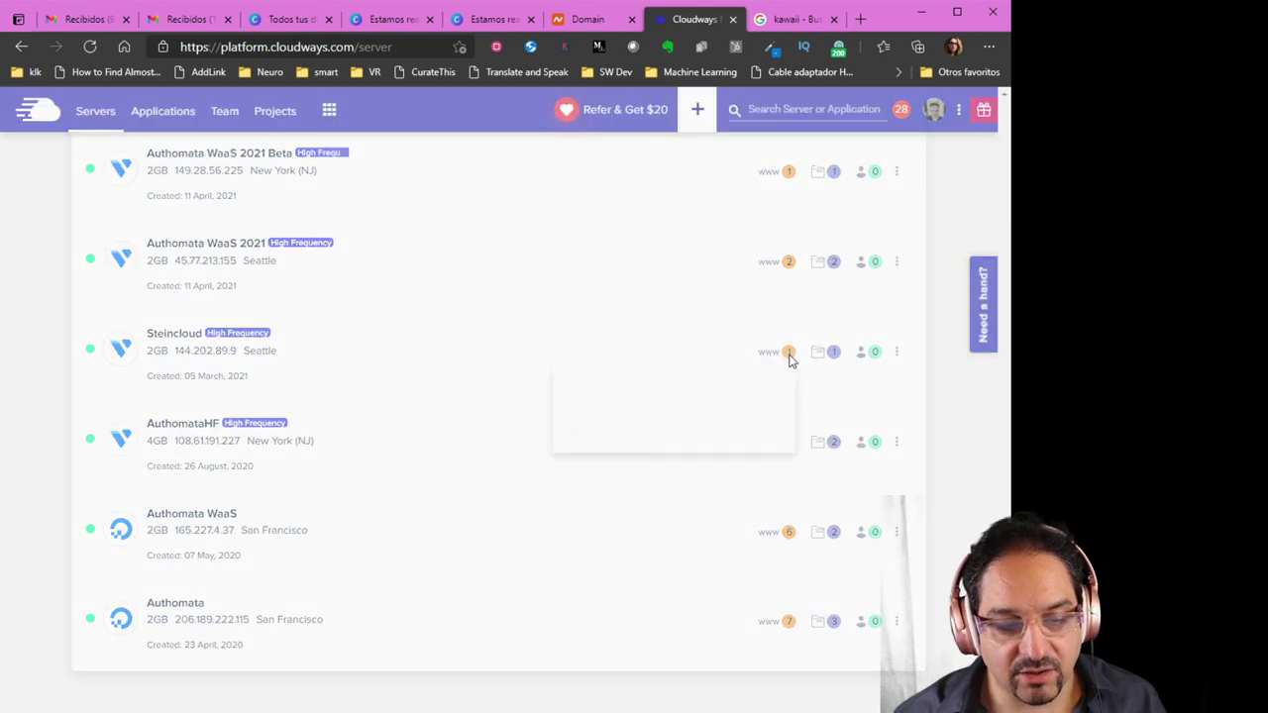
{"action": "left_click", "coordinate": [789, 356]}
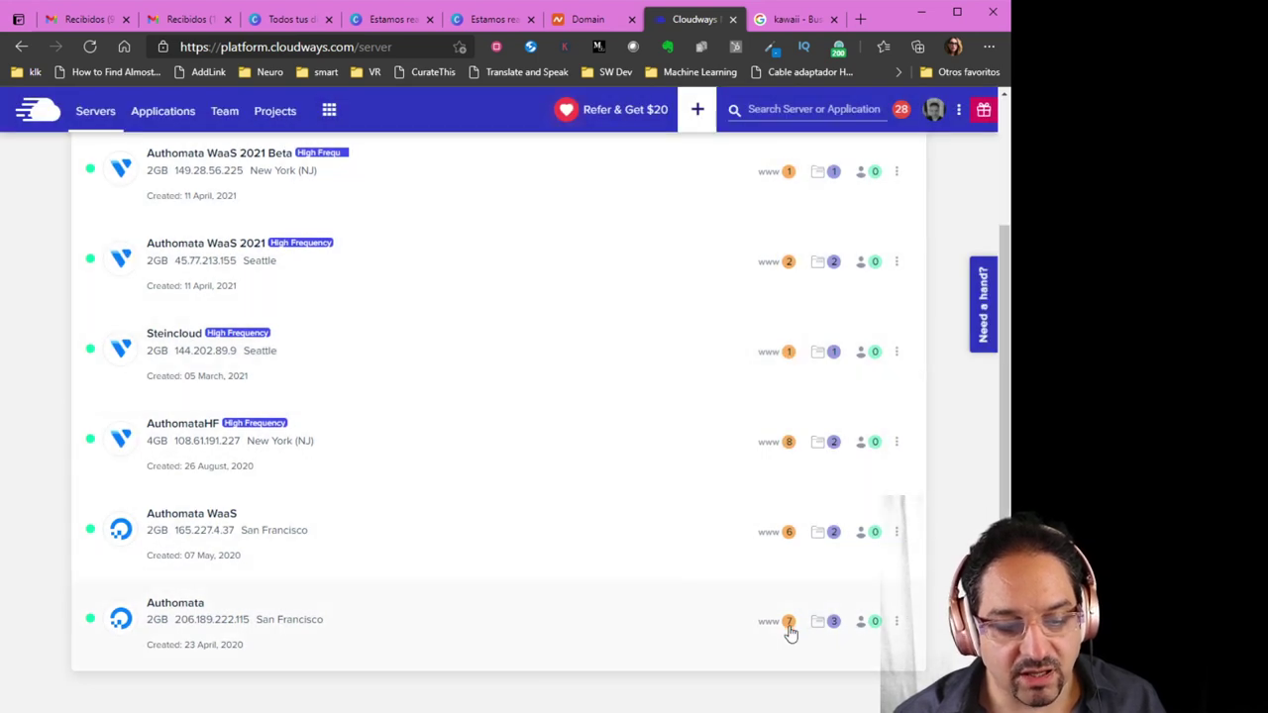
{"action": "left_click", "coordinate": [789, 624]}
{"action": "left_click", "coordinate": [803, 372]}
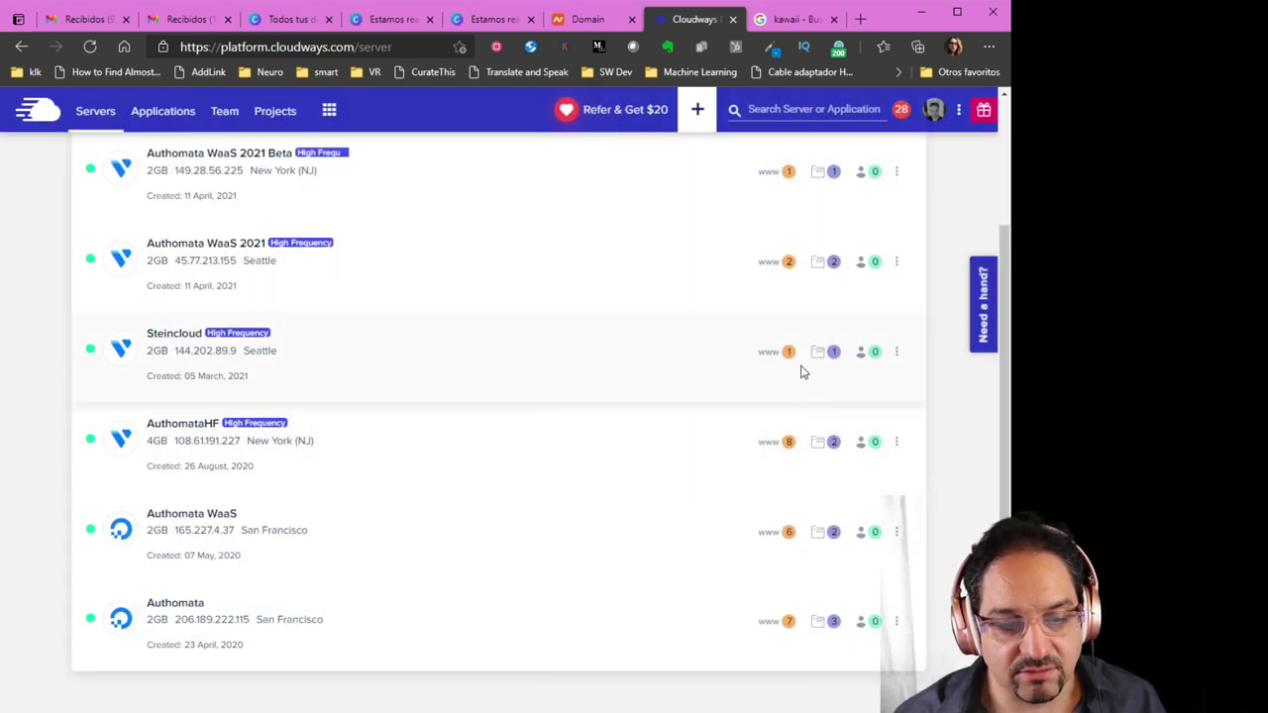
{"action": "left_click", "coordinate": [789, 263]}
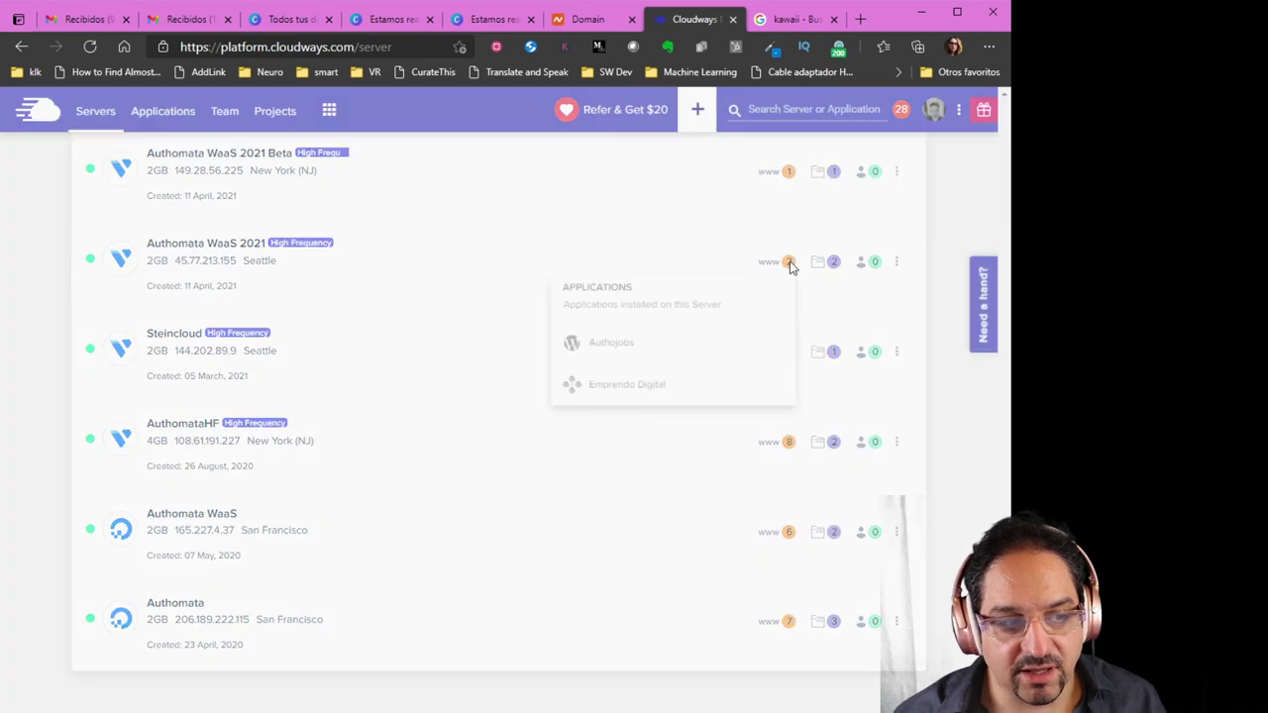
{"action": "left_click", "coordinate": [949, 437]}
{"action": "scroll", "coordinate": [801, 574], "scroll_direction": "up", "scroll_amount": 4}
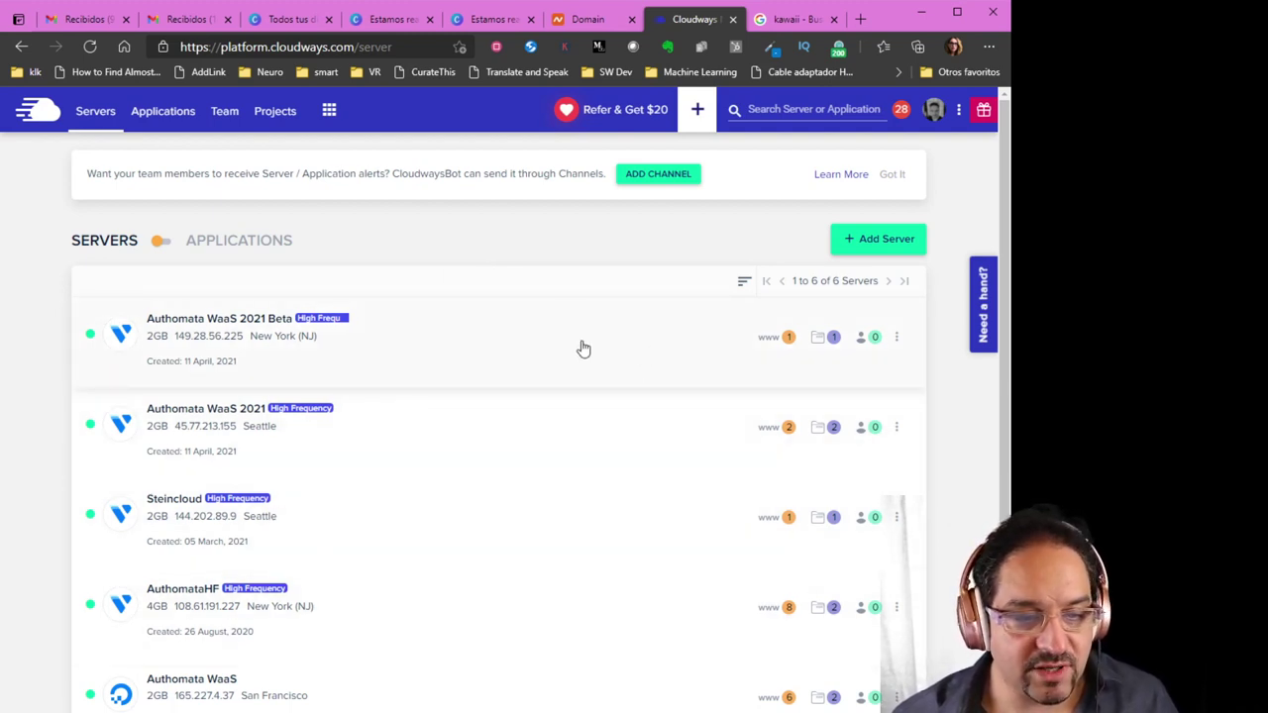
Start a new server deployment with WordPress Version 5.7 as the application
{"action": "left_click", "coordinate": [880, 243]}
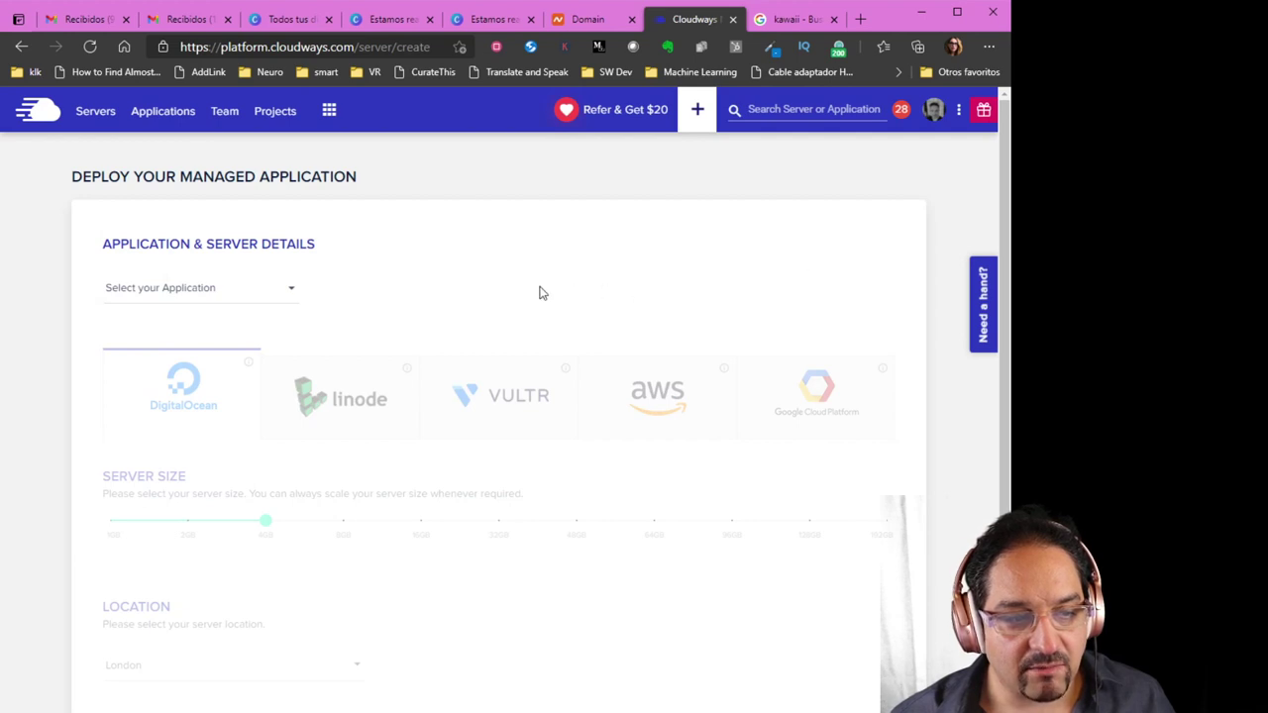
{"action": "left_click", "coordinate": [229, 300]}
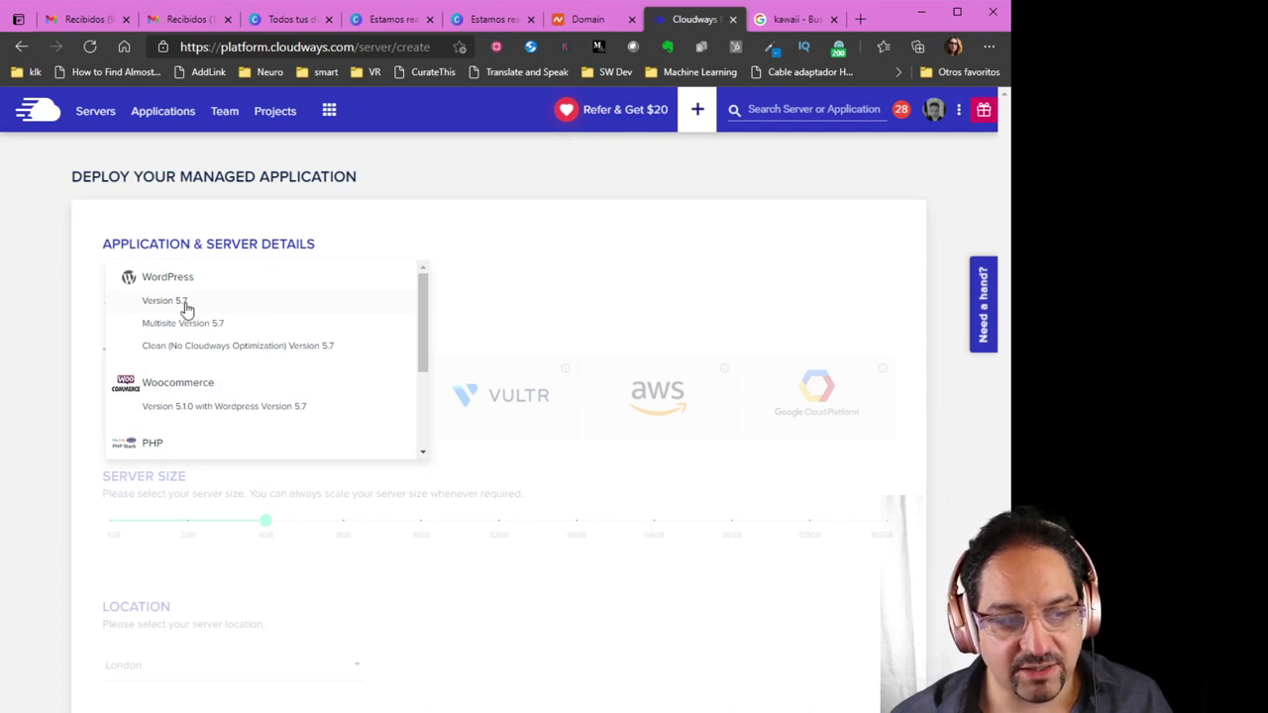
{"action": "left_click", "coordinate": [186, 310]}
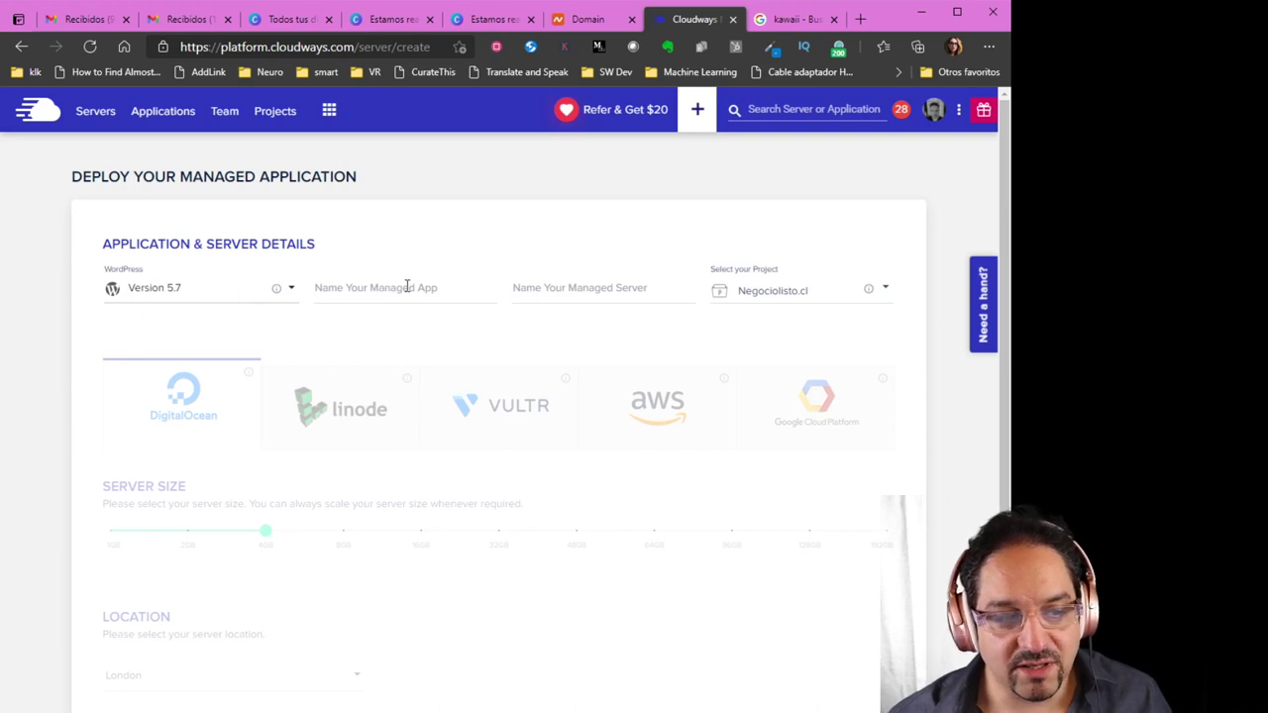
Name the application 'Marketplace' and enter 'Marketplace Demo' as the server name
{"action": "left_click", "coordinate": [441, 290]}
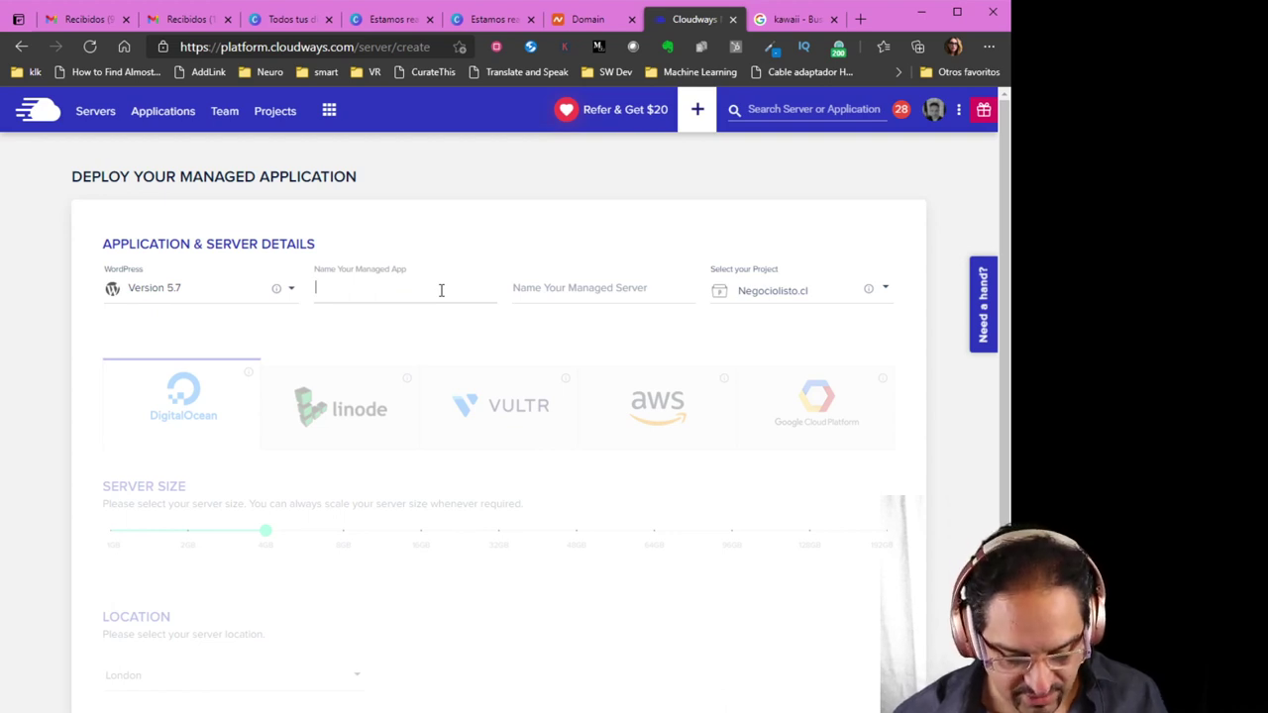
{"action": "type", "text": "Serve"}
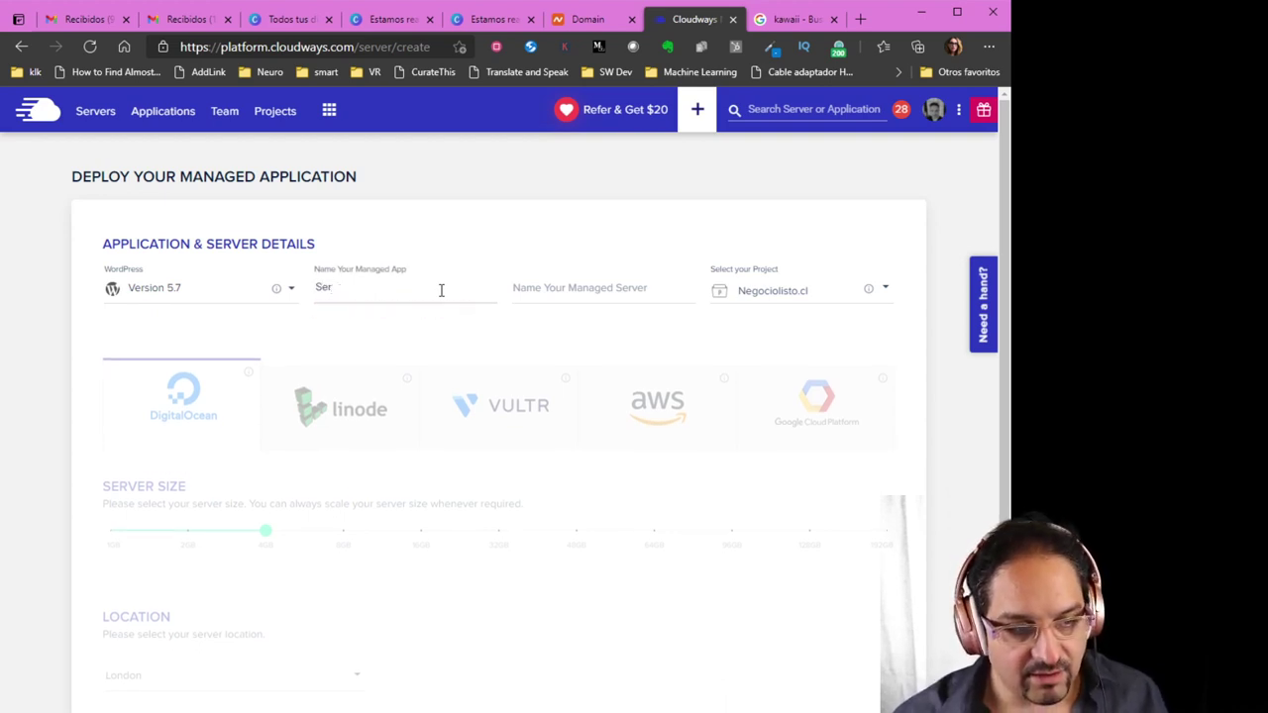
{"action": "key", "text": "BackSpace"}
{"action": "key", "text": "BackSpace"}
{"action": "key", "text": "BackSpace"}
{"action": "type", "text": "A"}
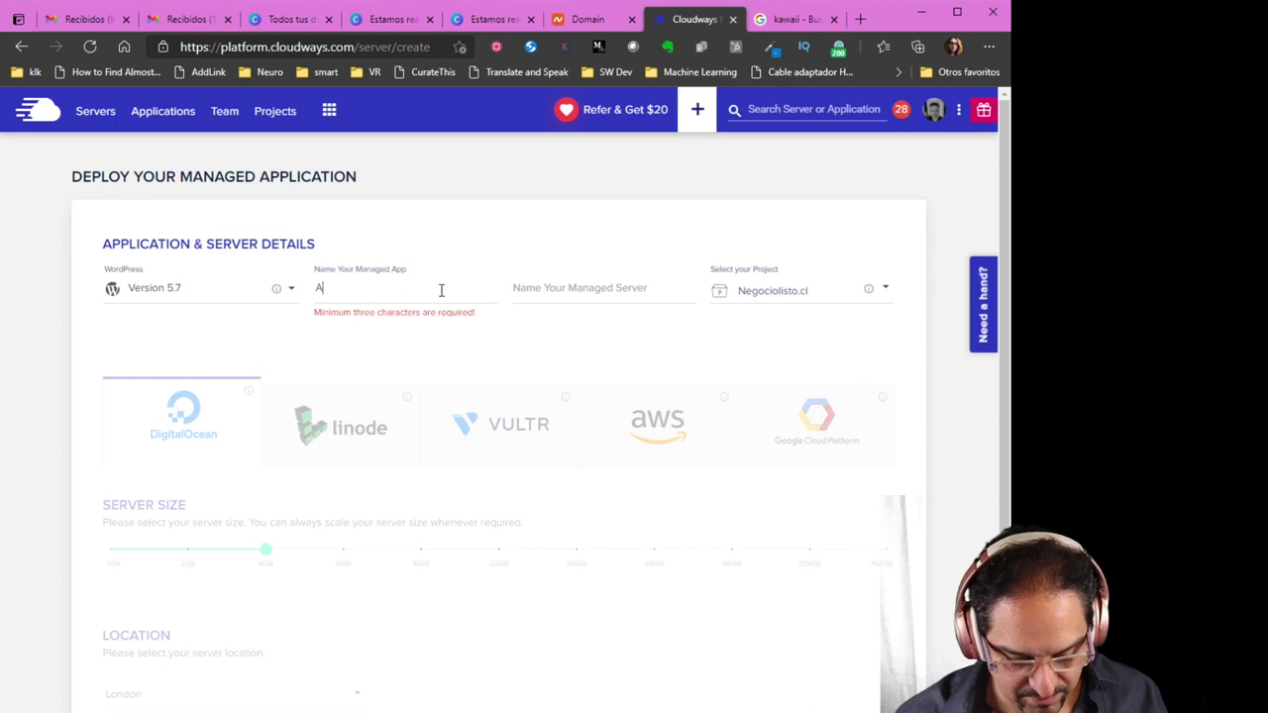
{"action": "key", "text": "BackSpace"}
{"action": "type", "text": "Marke"}
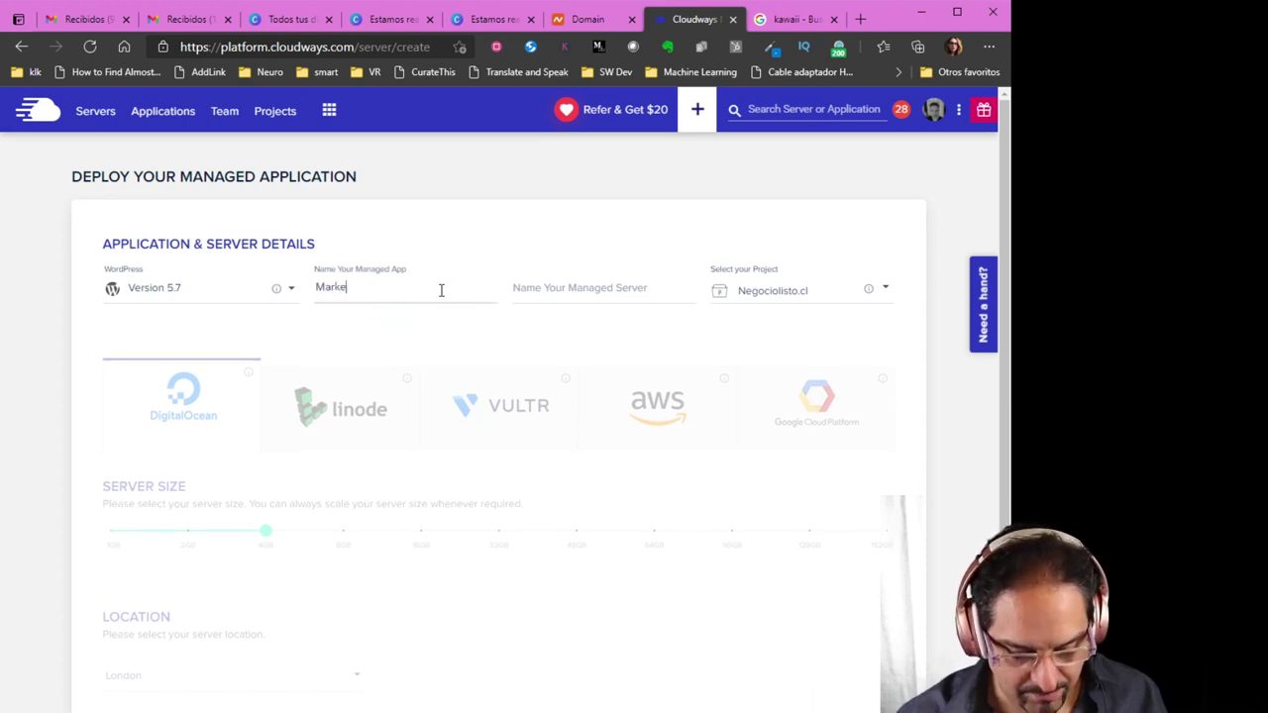
{"action": "type", "text": "tplace"}
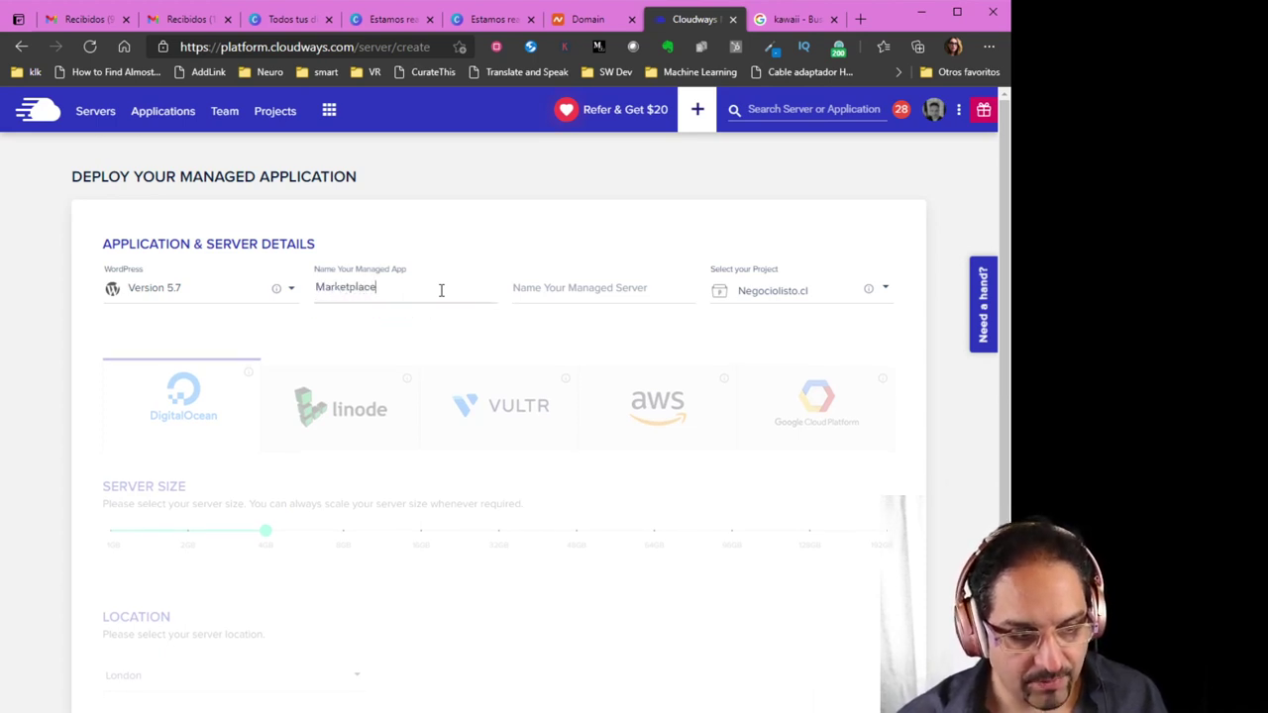
{"action": "left_click", "coordinate": [594, 289]}
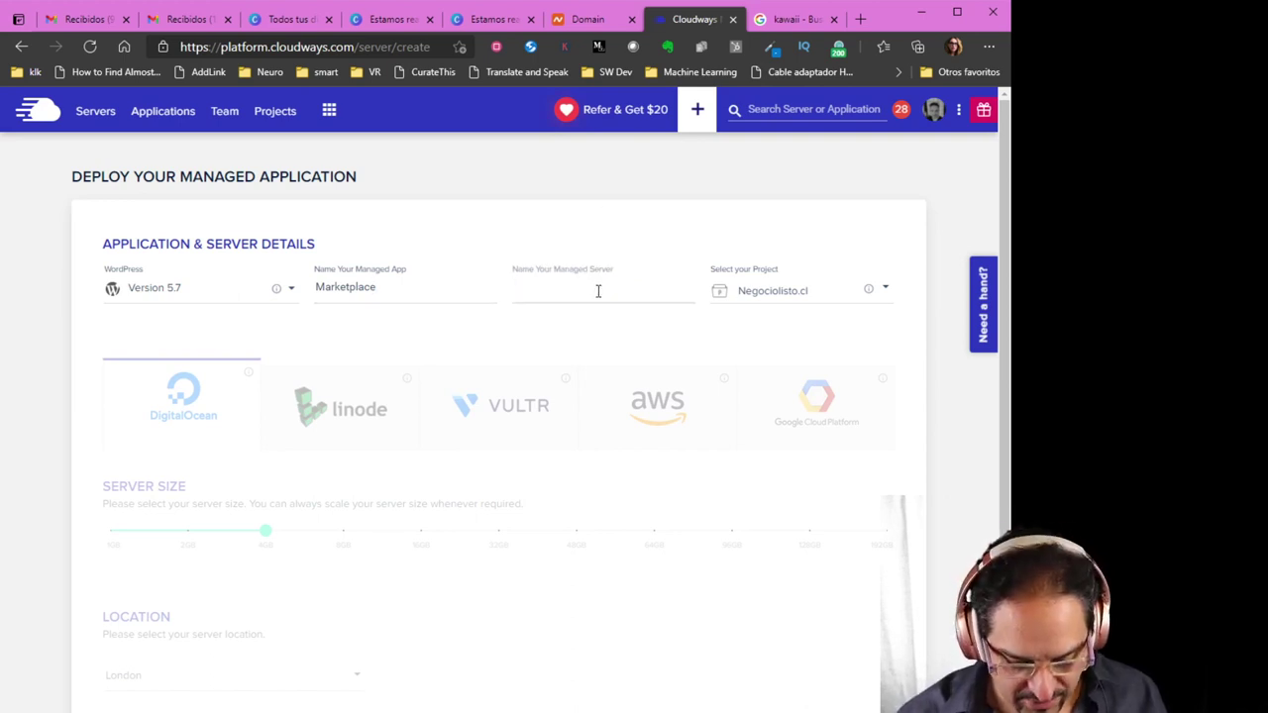
{"action": "type", "text": "Mar"}
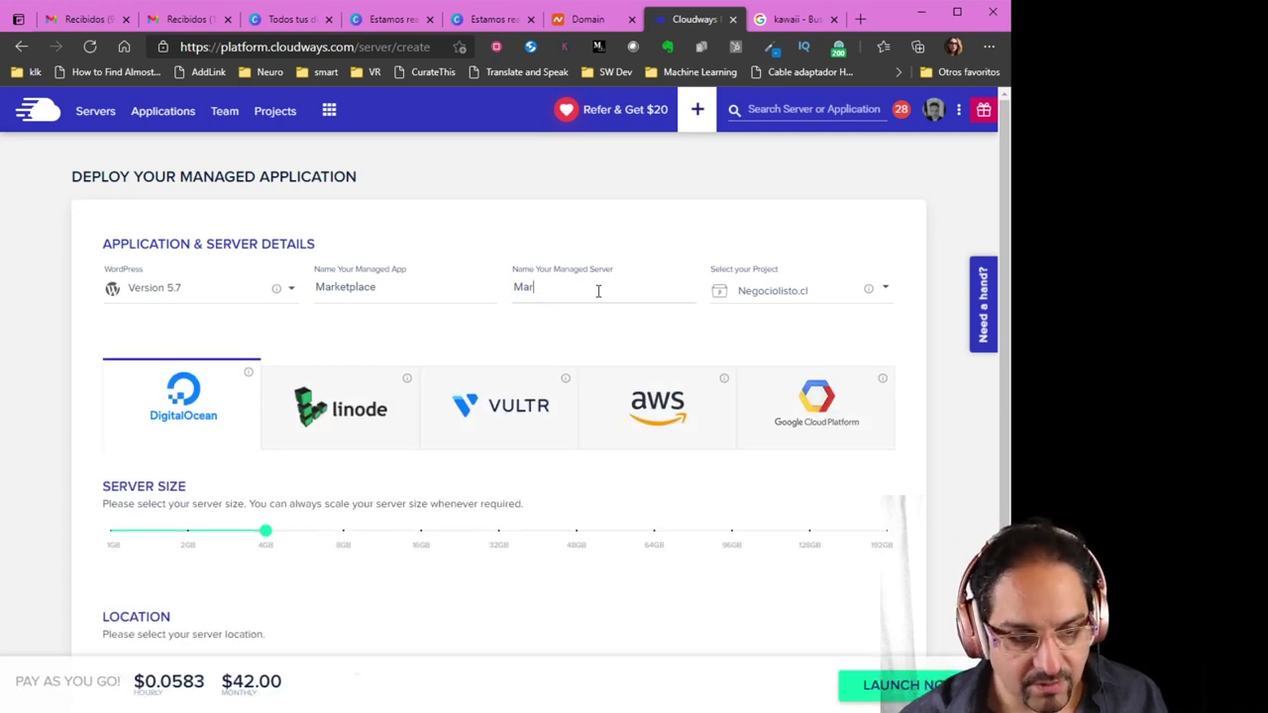
{"action": "type", "text": "ketplace"}
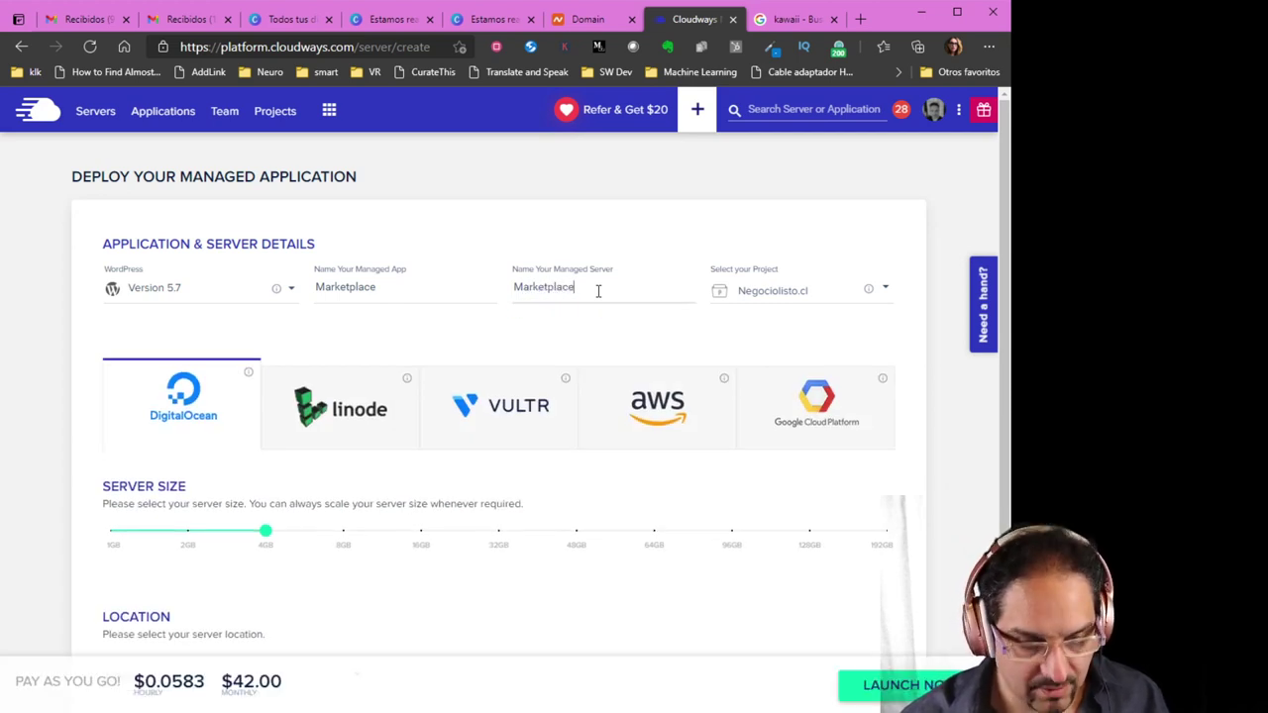
{"action": "type", "text": " Demo"}
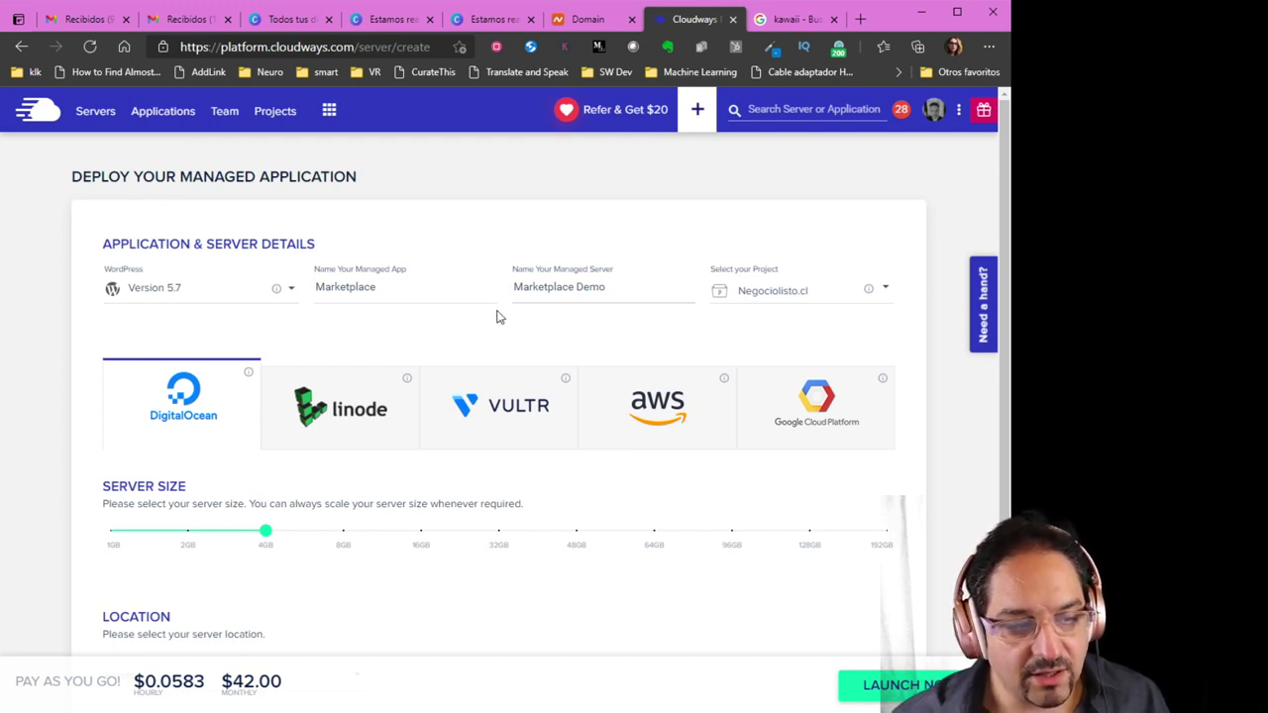
Compare DigitalOcean, Linode, Vultr, AWS and Google Cloud offerings, then choose Vultr
{"action": "scroll", "coordinate": [500, 317], "scroll_direction": "down", "scroll_amount": 1}
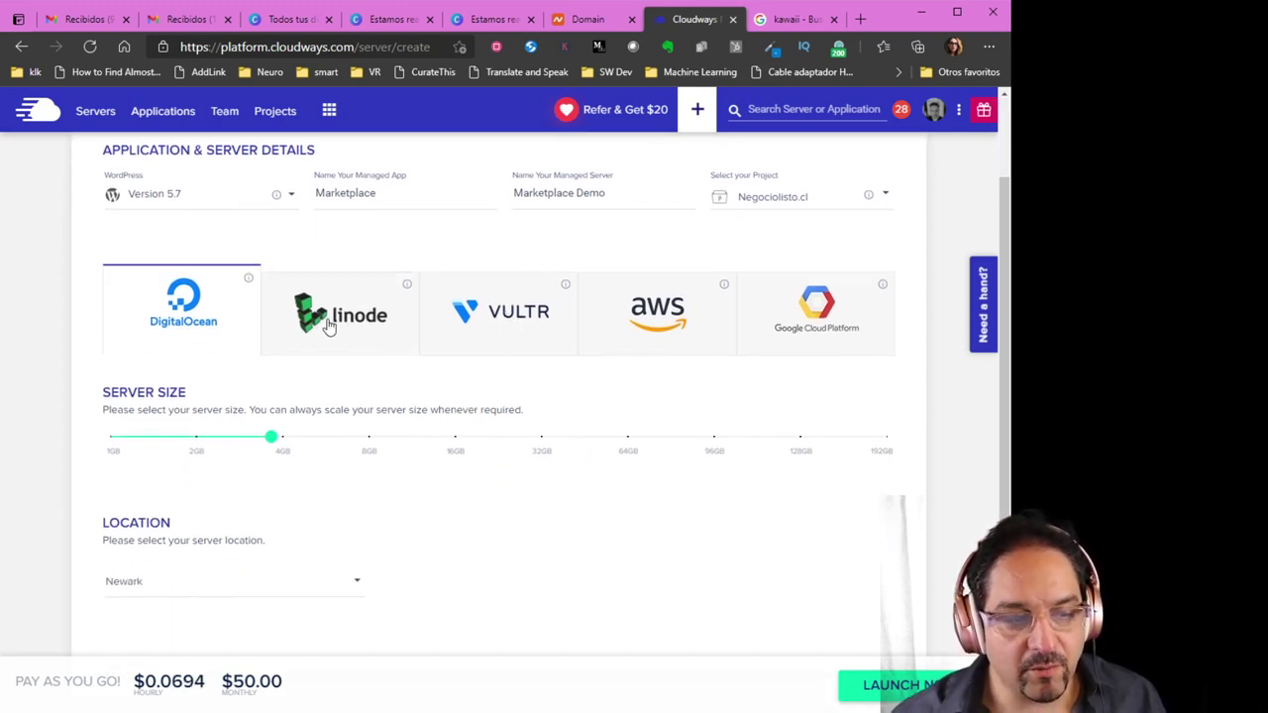
{"action": "left_click", "coordinate": [329, 327]}
{"action": "left_click", "coordinate": [535, 325]}
{"action": "left_click", "coordinate": [658, 319]}
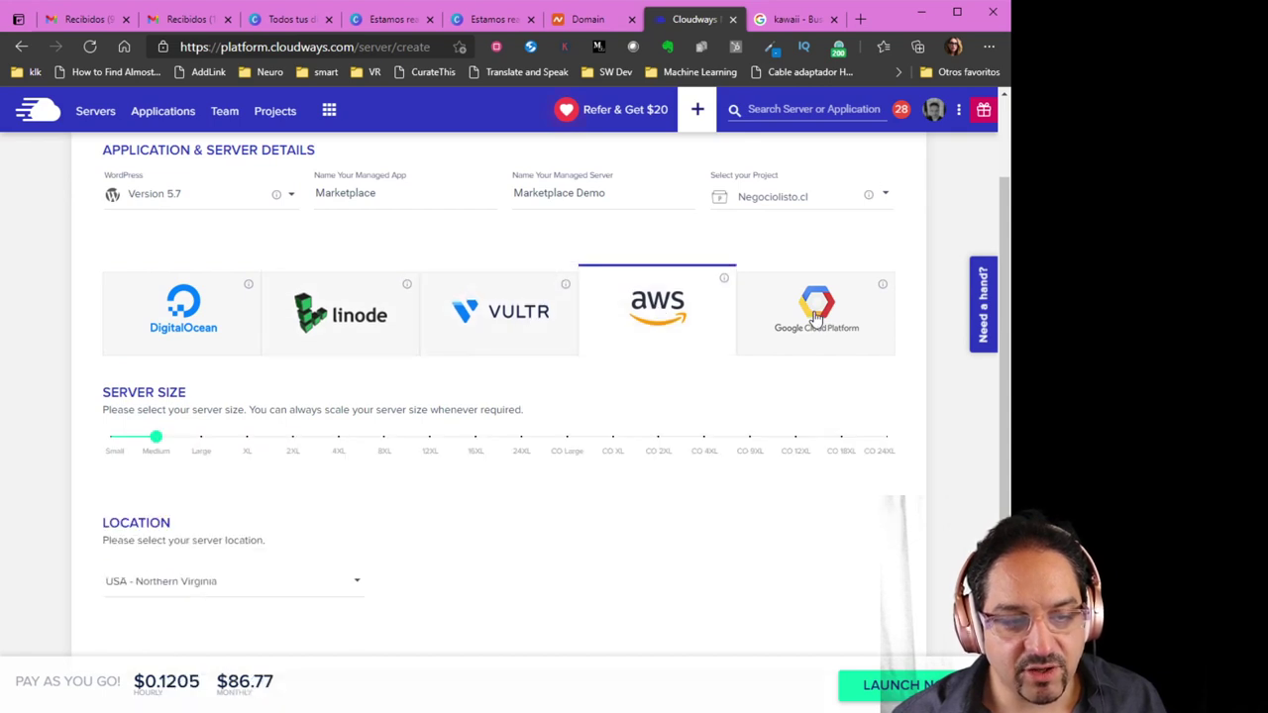
{"action": "left_click", "coordinate": [816, 315]}
{"action": "left_click", "coordinate": [649, 322]}
{"action": "left_click", "coordinate": [491, 332]}
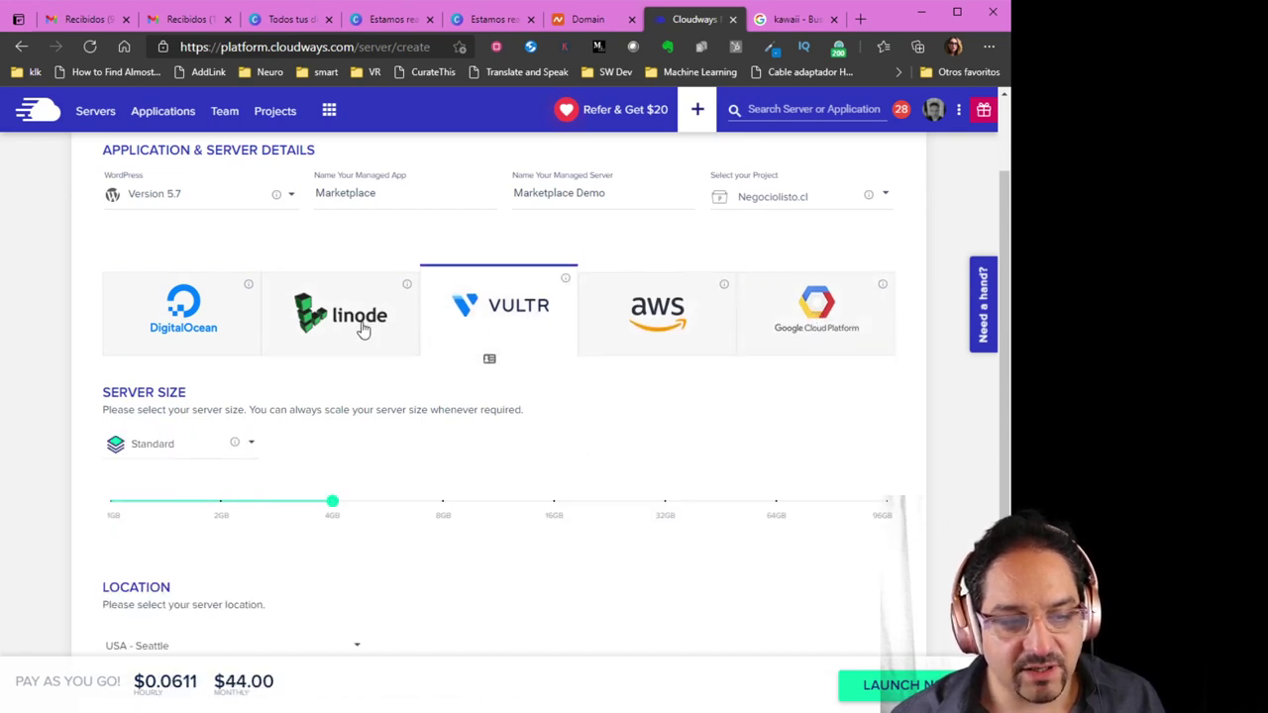
{"action": "left_click", "coordinate": [364, 329]}
{"action": "left_click", "coordinate": [196, 328]}
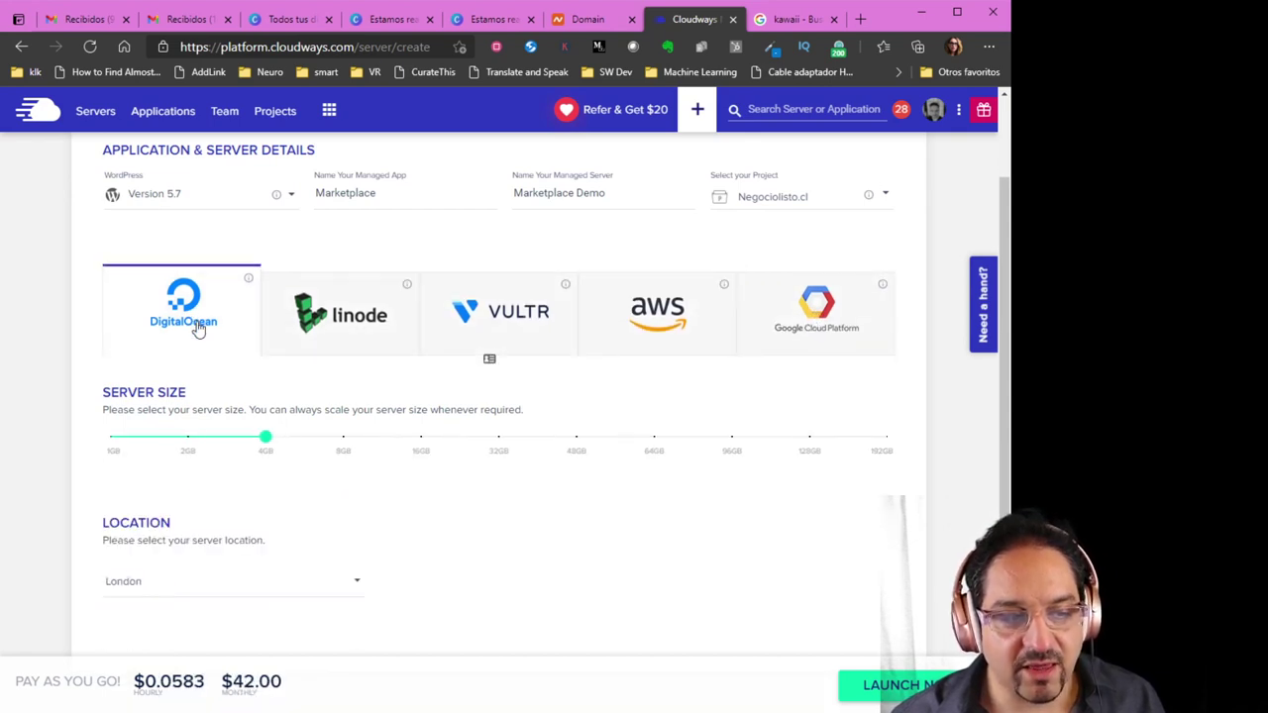
{"action": "left_click", "coordinate": [631, 330]}
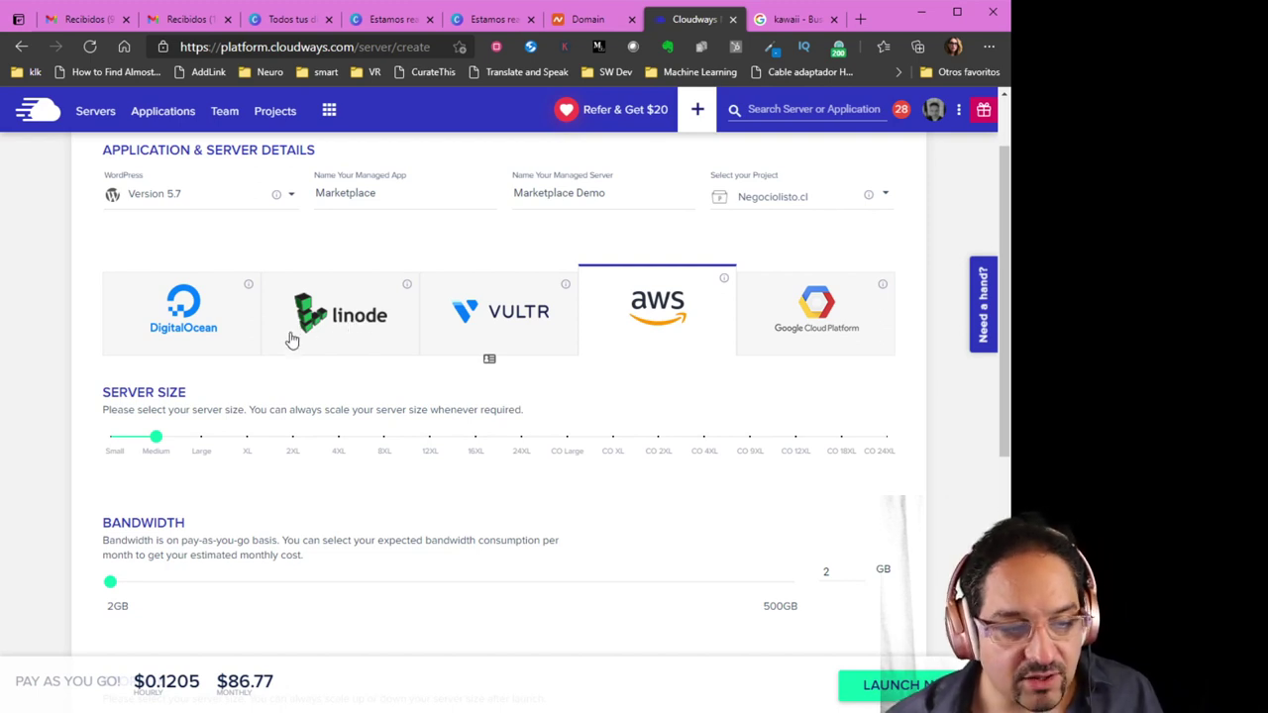
{"action": "left_click", "coordinate": [191, 347]}
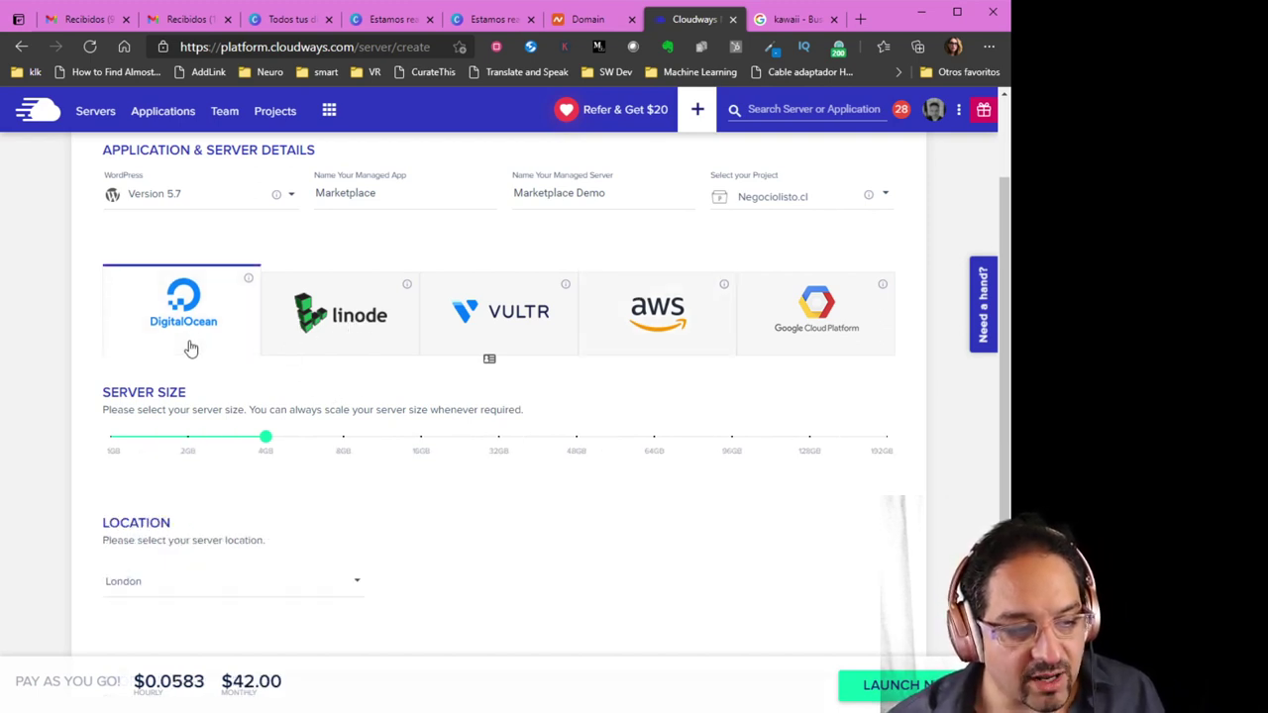
{"action": "left_click", "coordinate": [495, 315]}
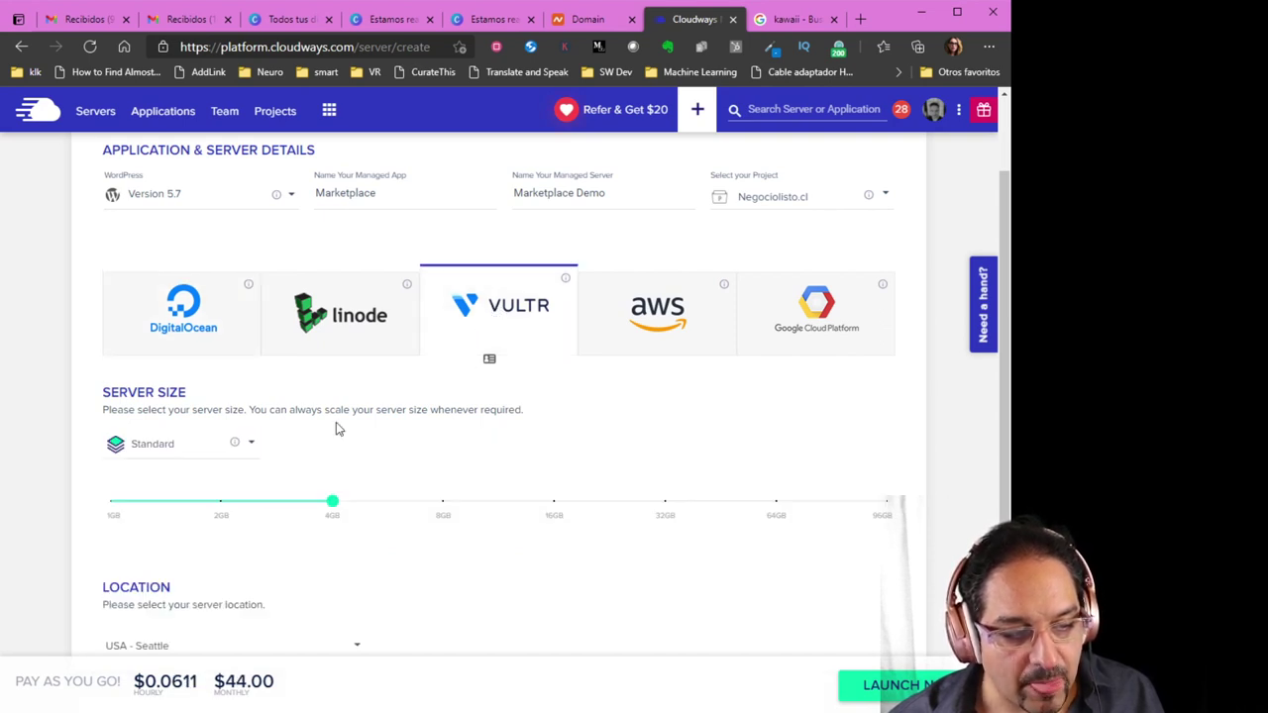
Try Vultr Standard sizes of 1GB and 2GB and review the 2GB specifications
{"action": "left_click_drag", "start_coordinate": [332, 500], "coordinate": [91, 508]}
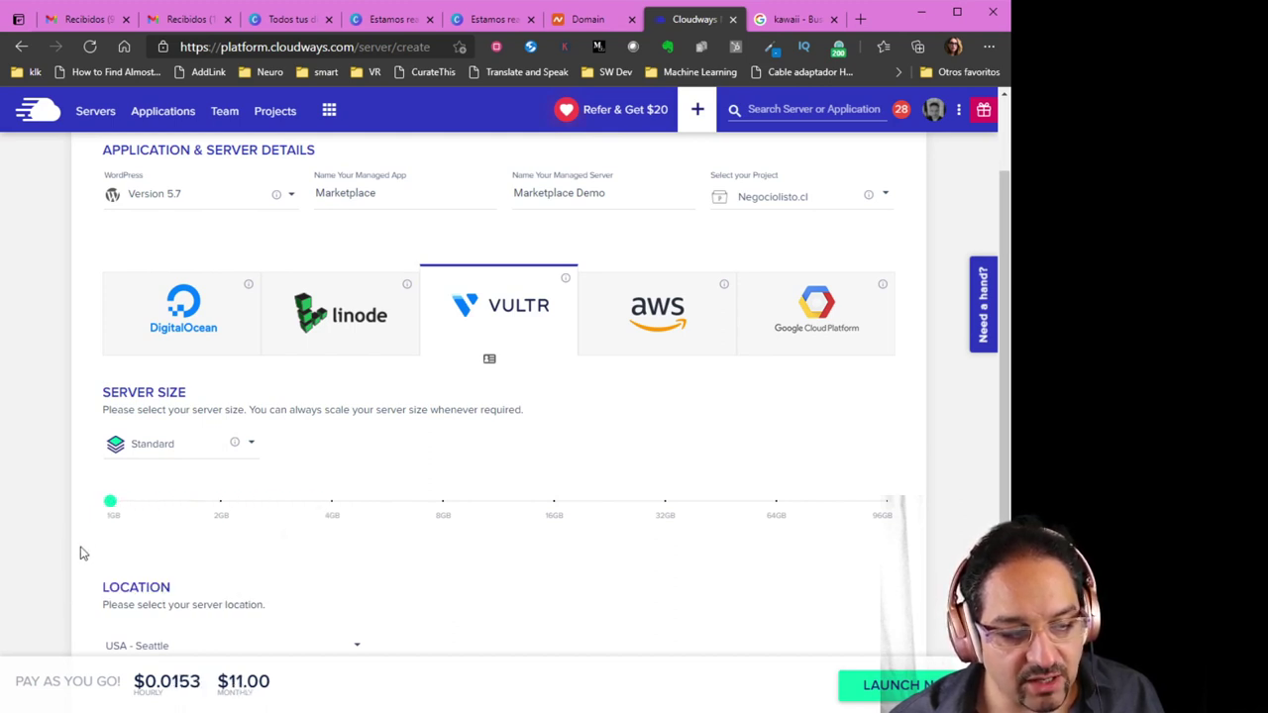
{"action": "left_click_drag", "start_coordinate": [111, 504], "coordinate": [221, 507]}
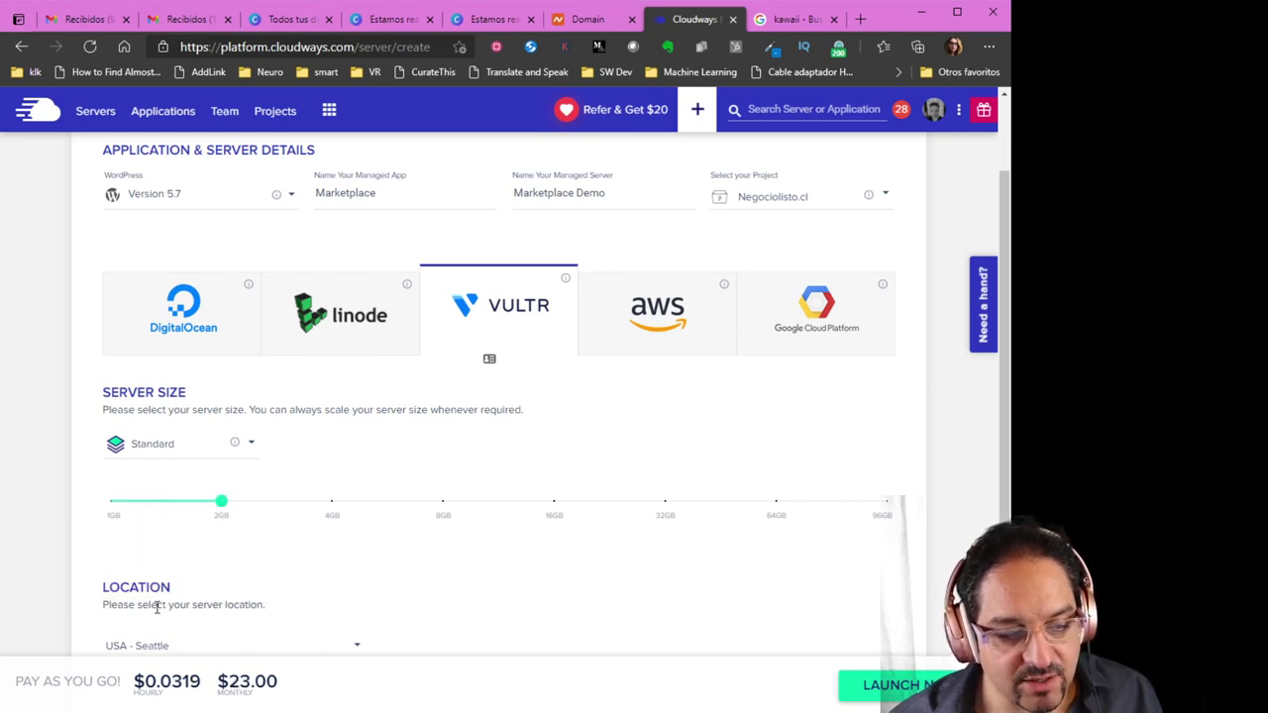
{"action": "left_click_drag", "start_coordinate": [235, 512], "coordinate": [223, 505]}
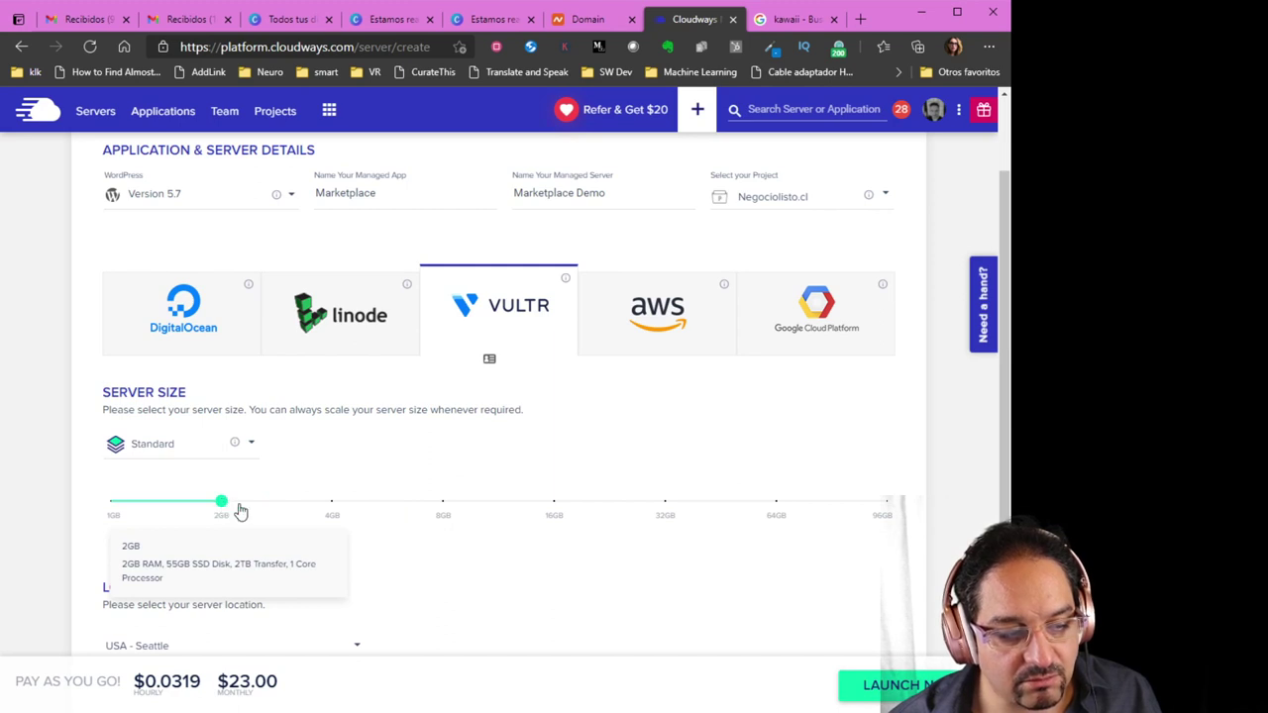
{"action": "scroll", "coordinate": [305, 551], "scroll_direction": "down", "scroll_amount": 1}
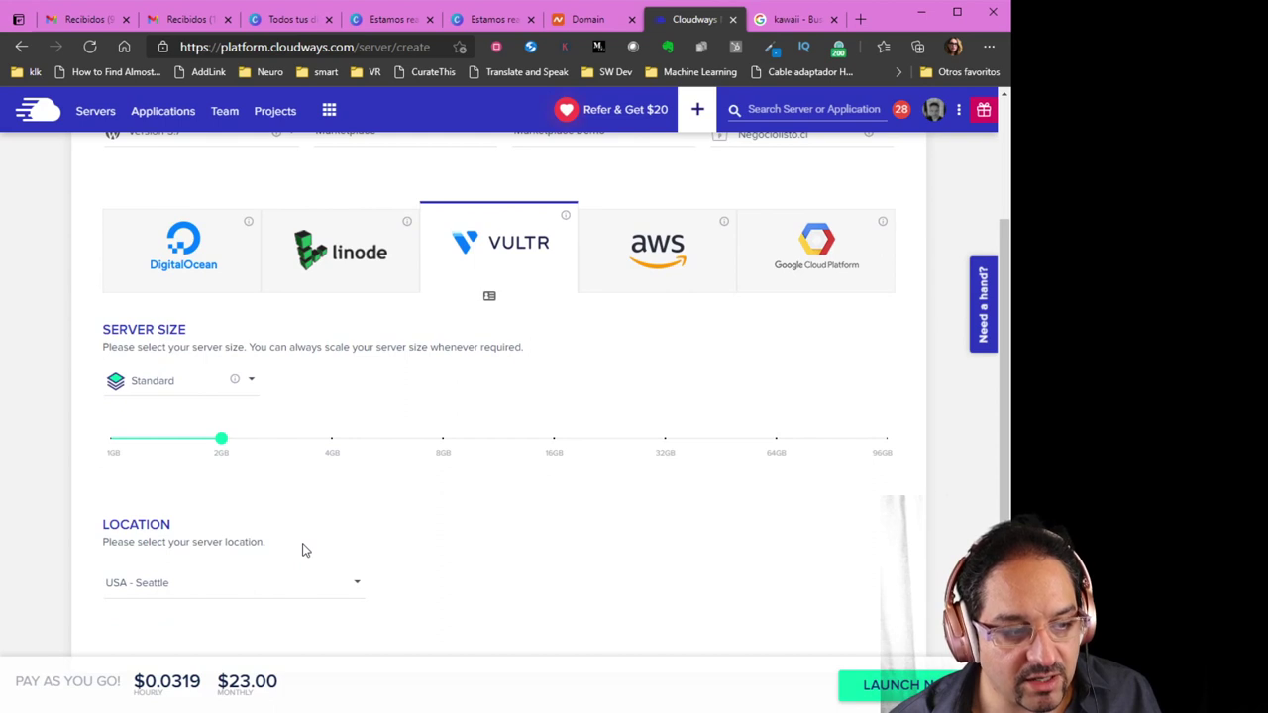
{"action": "scroll", "coordinate": [305, 551], "scroll_direction": "up", "scroll_amount": 1}
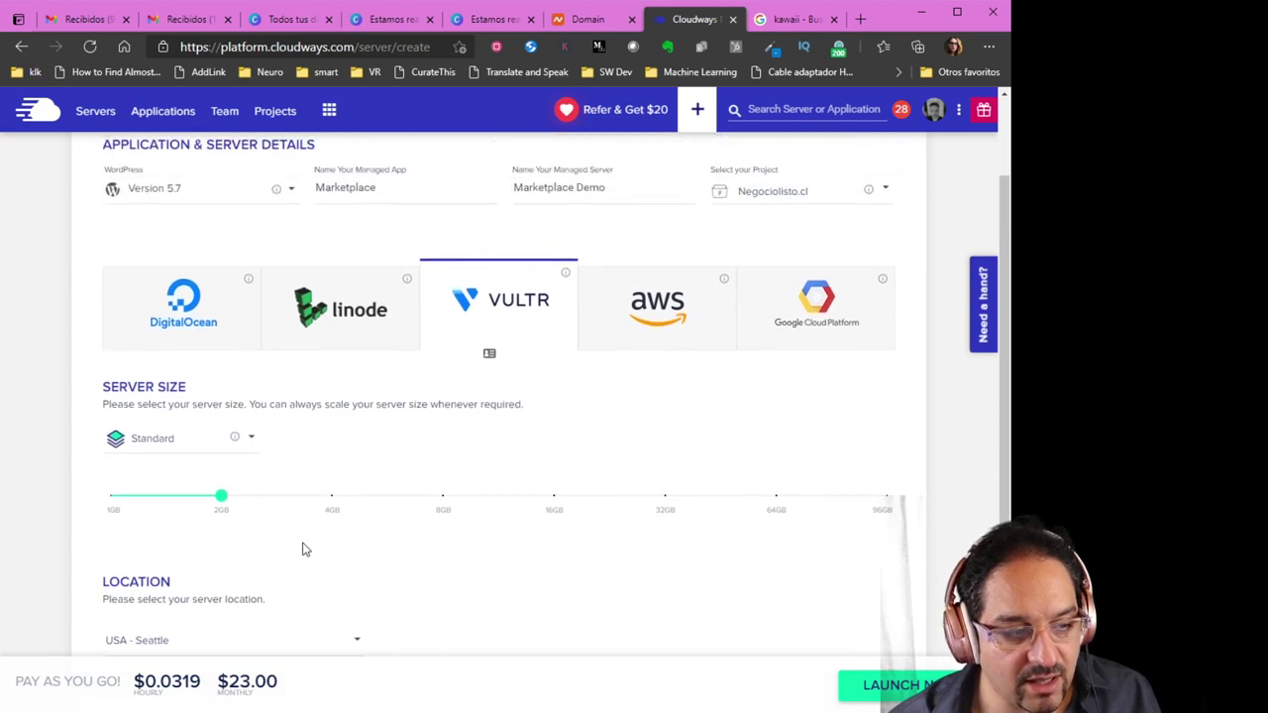
{"action": "scroll", "coordinate": [303, 548], "scroll_direction": "down", "scroll_amount": 1}
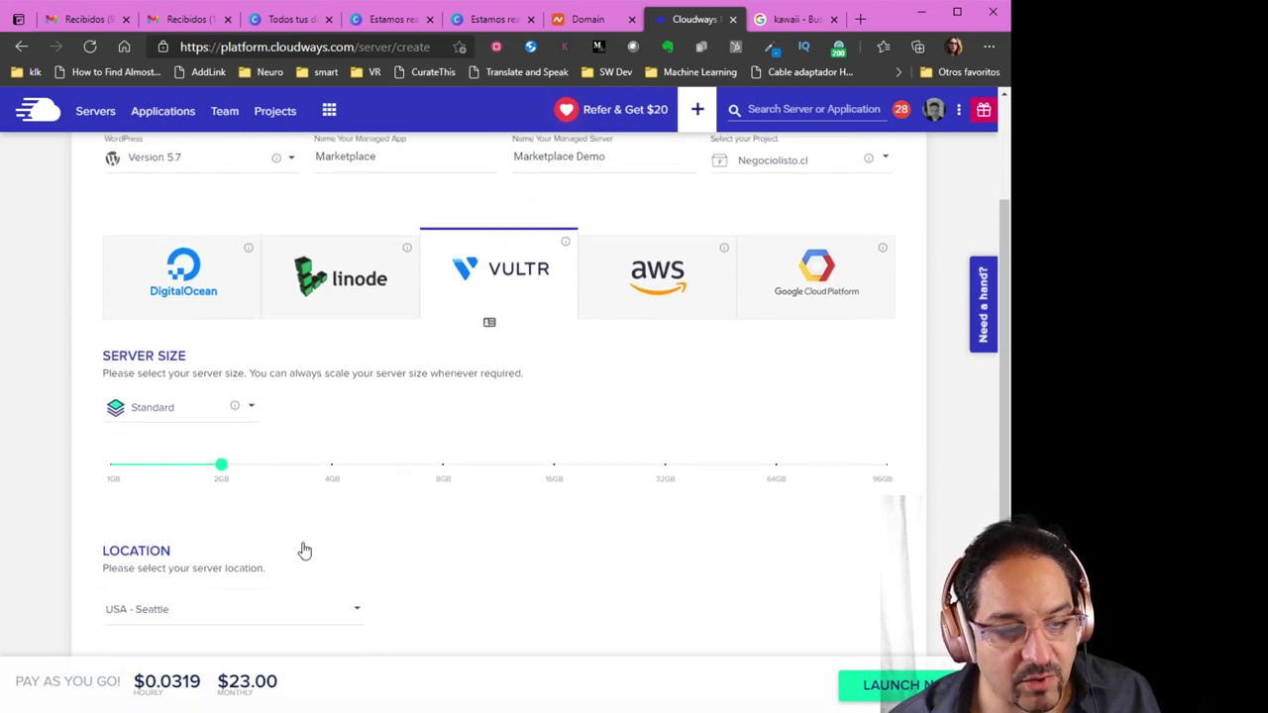
Switch to Vultr High Frequency at 2GB in USA - Seattle, costing $26.00/month
{"action": "left_click", "coordinate": [246, 414]}
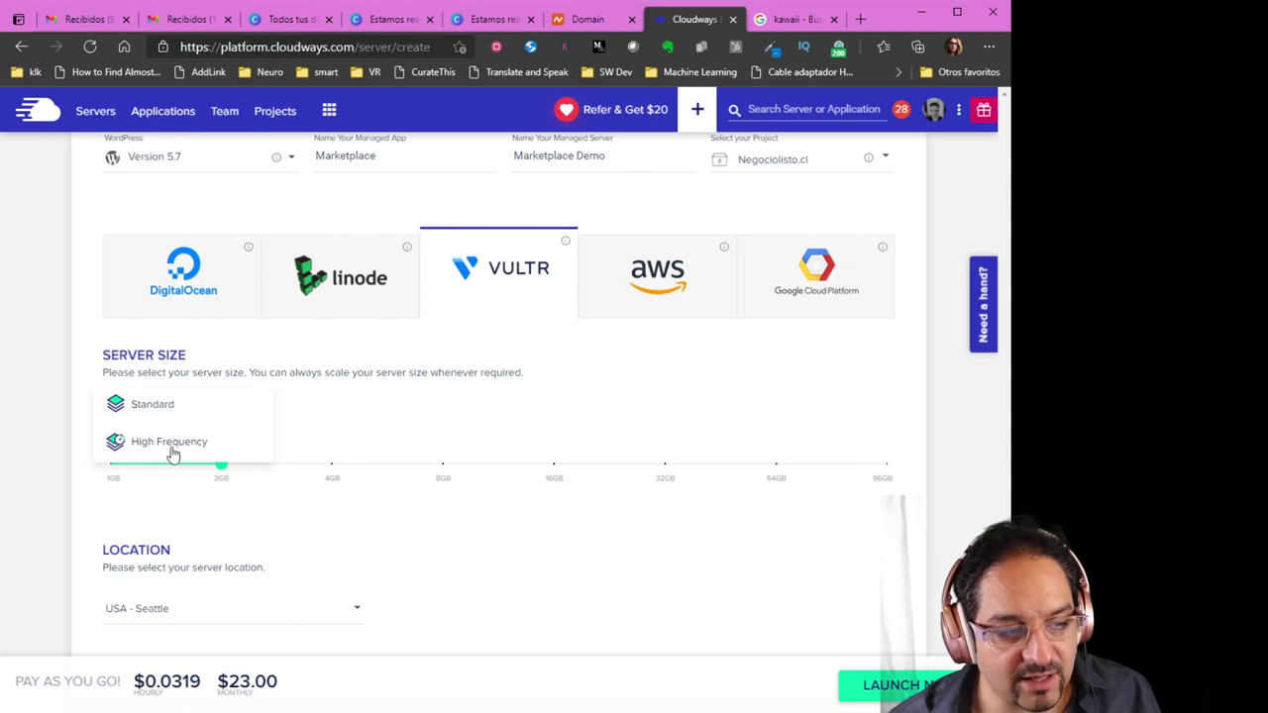
{"action": "left_click", "coordinate": [172, 442]}
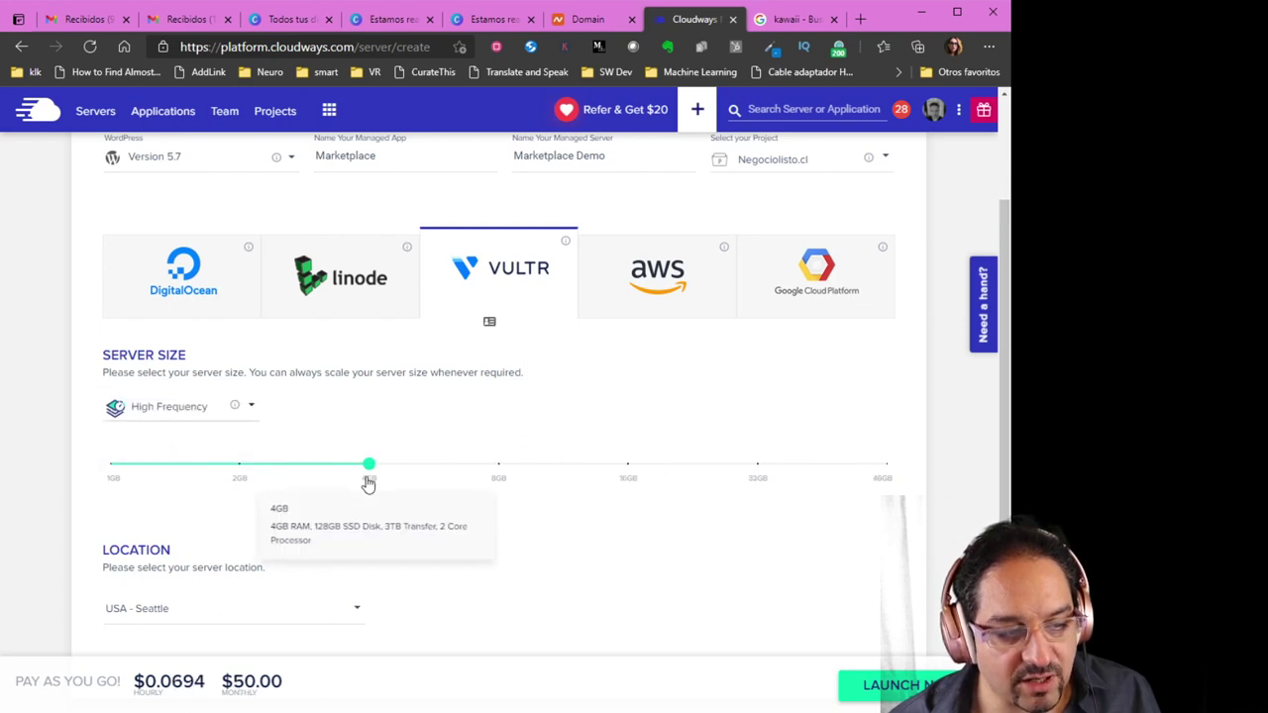
{"action": "left_click_drag", "start_coordinate": [368, 467], "coordinate": [252, 481]}
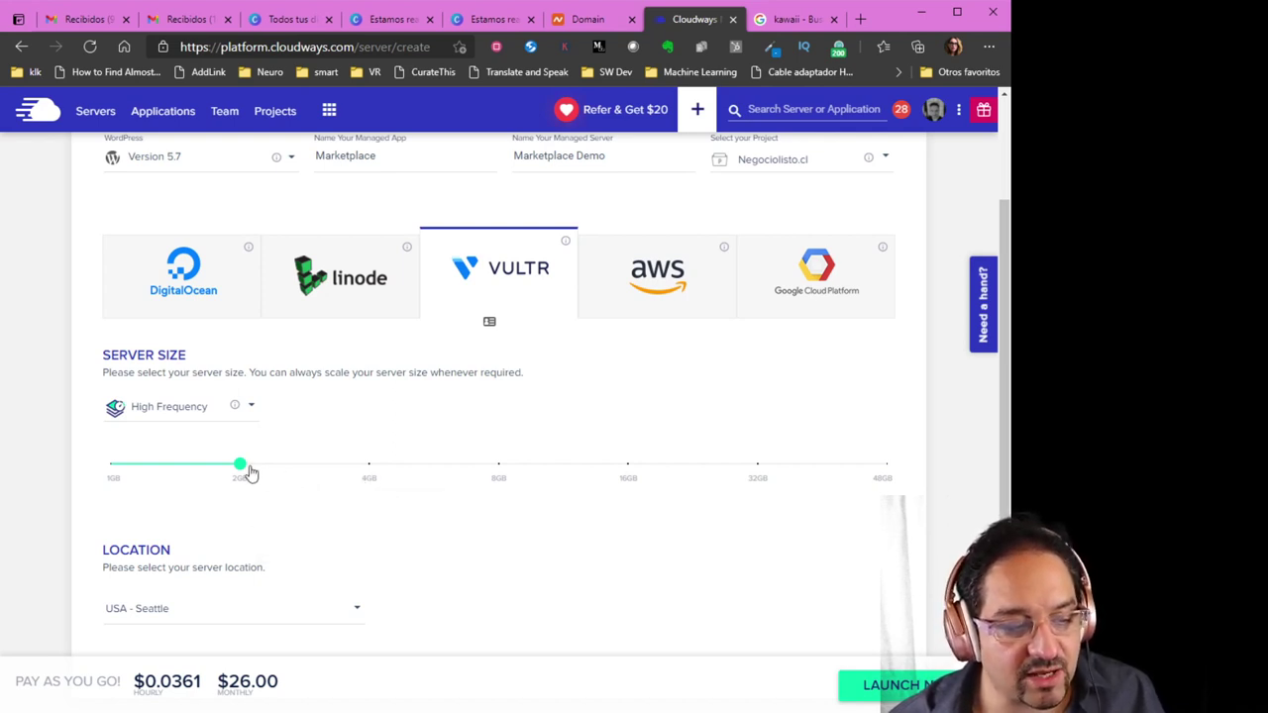
{"action": "left_click_drag", "start_coordinate": [244, 466], "coordinate": [249, 469]}
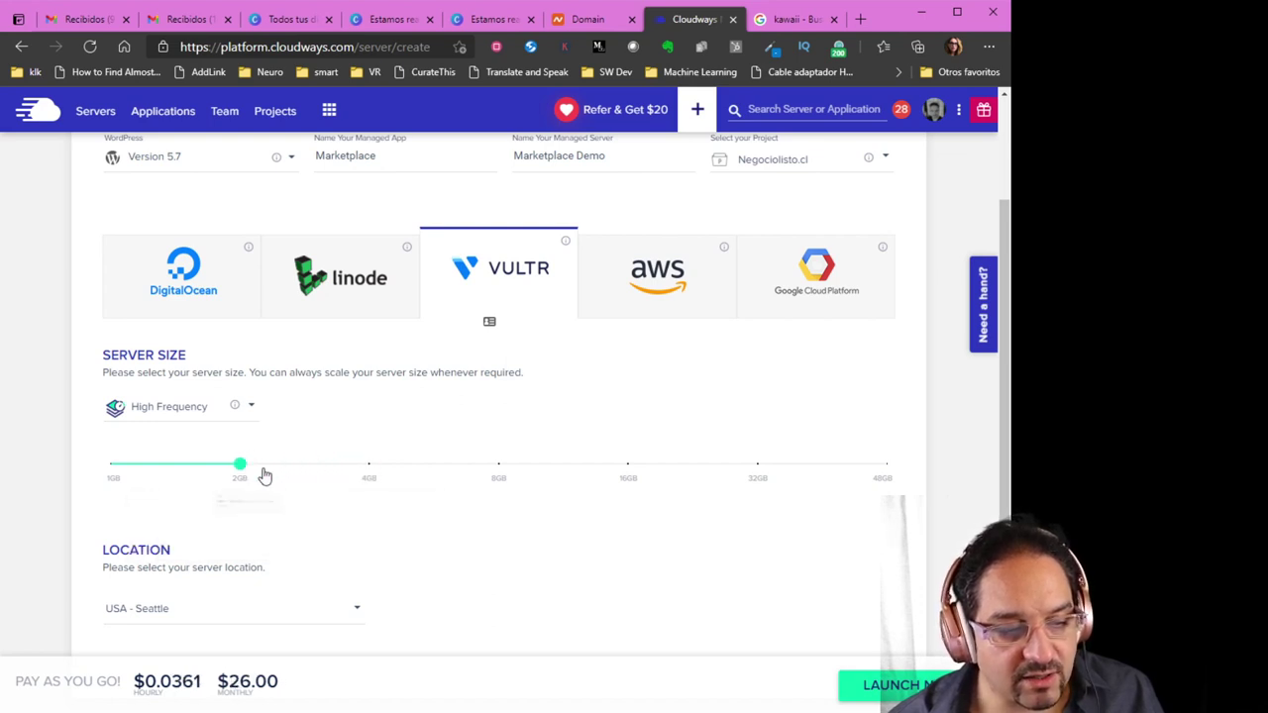
{"action": "scroll", "coordinate": [459, 561], "scroll_direction": "down", "scroll_amount": 1}
{"action": "scroll", "coordinate": [458, 557], "scroll_direction": "up", "scroll_amount": 2}
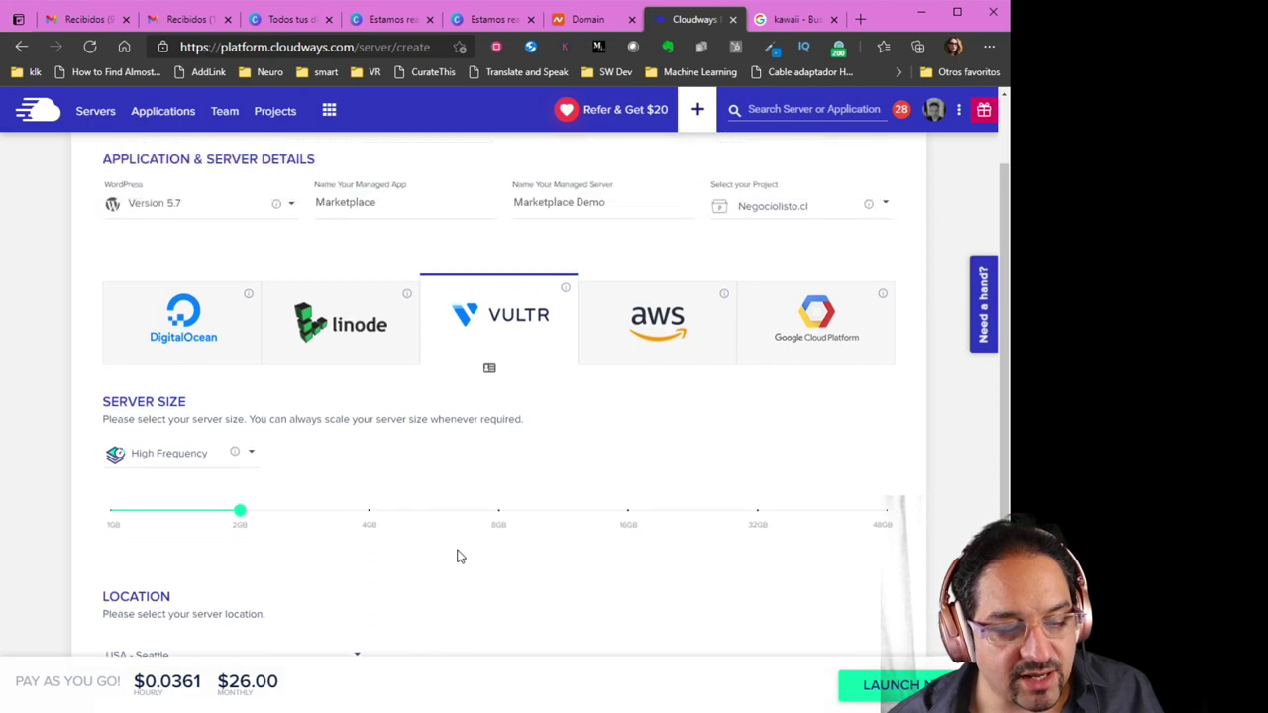
{"action": "scroll", "coordinate": [457, 556], "scroll_direction": "down", "scroll_amount": 1}
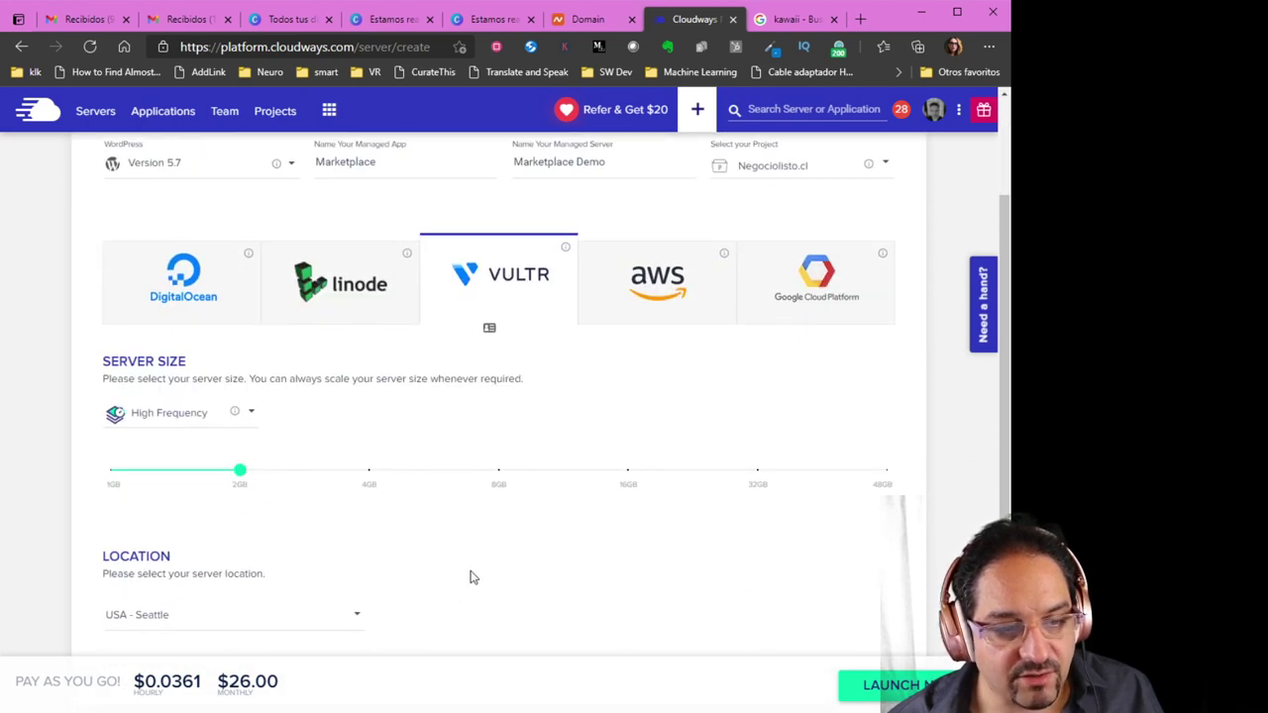
{"action": "scroll", "coordinate": [840, 670], "scroll_direction": "up", "scroll_amount": 2}
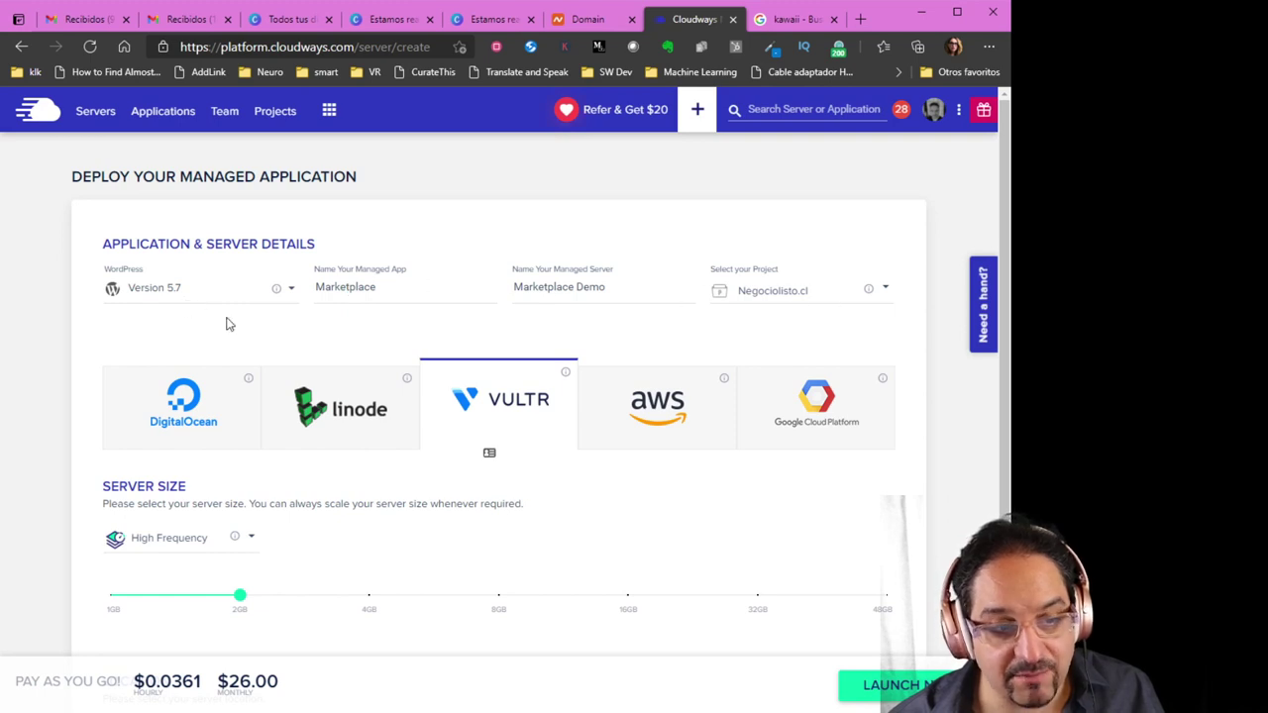
Launch the server and open Marketplace Demo's management page with its master credentials
{"action": "left_click", "coordinate": [875, 683]}
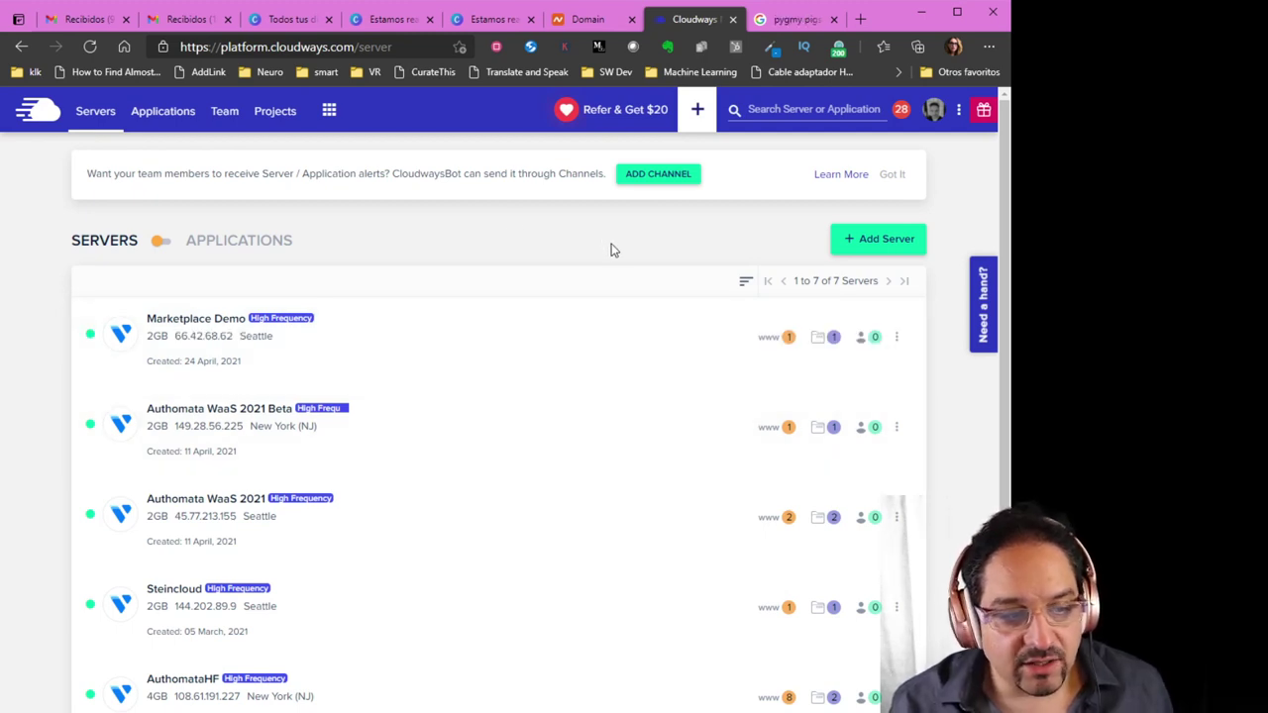
{"action": "left_click", "coordinate": [216, 347]}
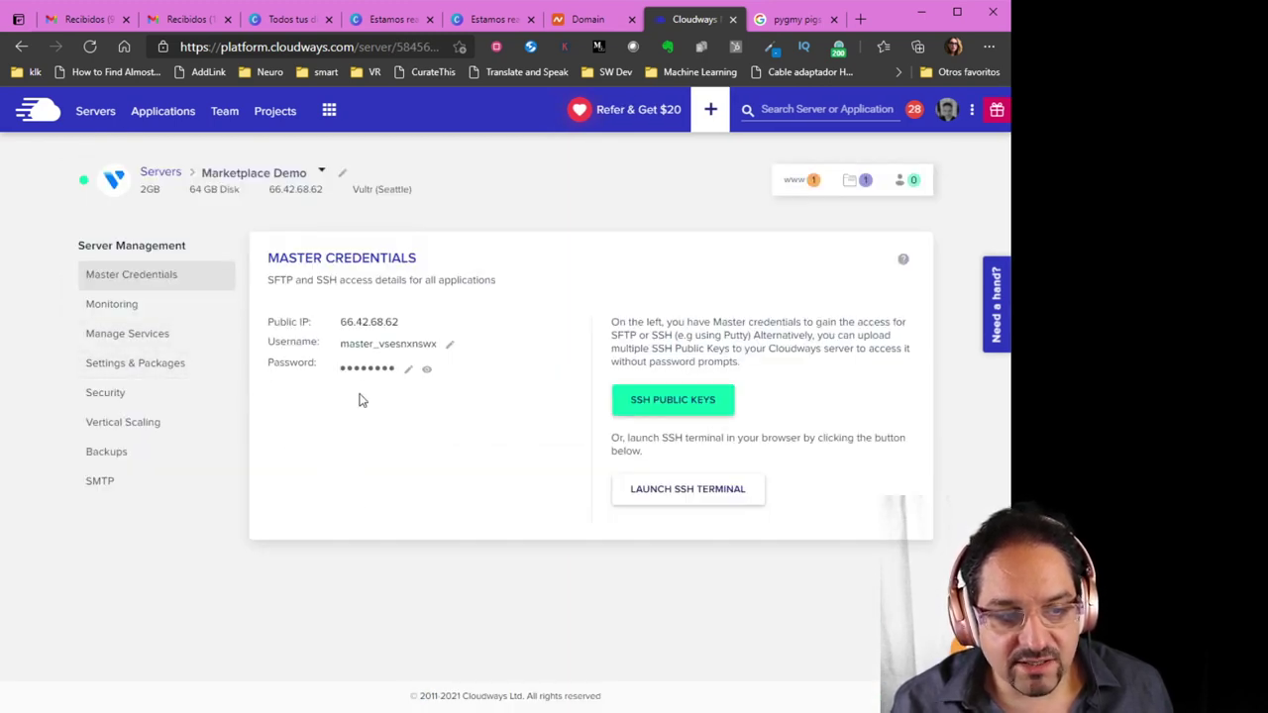
Review Marketplace Demo's monitoring (420 MB RAM, 18% CPU, 6.99 GB disk), then its detailed graph
{"action": "left_click", "coordinate": [123, 309]}
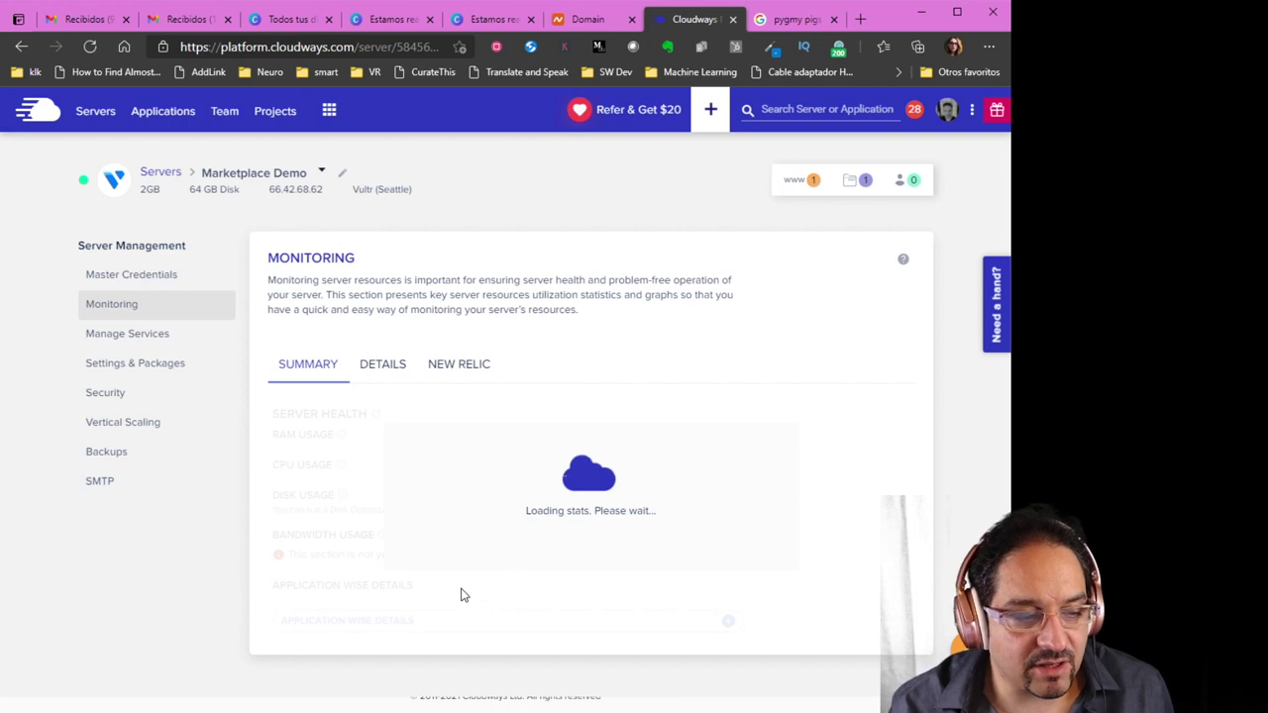
{"action": "left_click", "coordinate": [396, 366]}
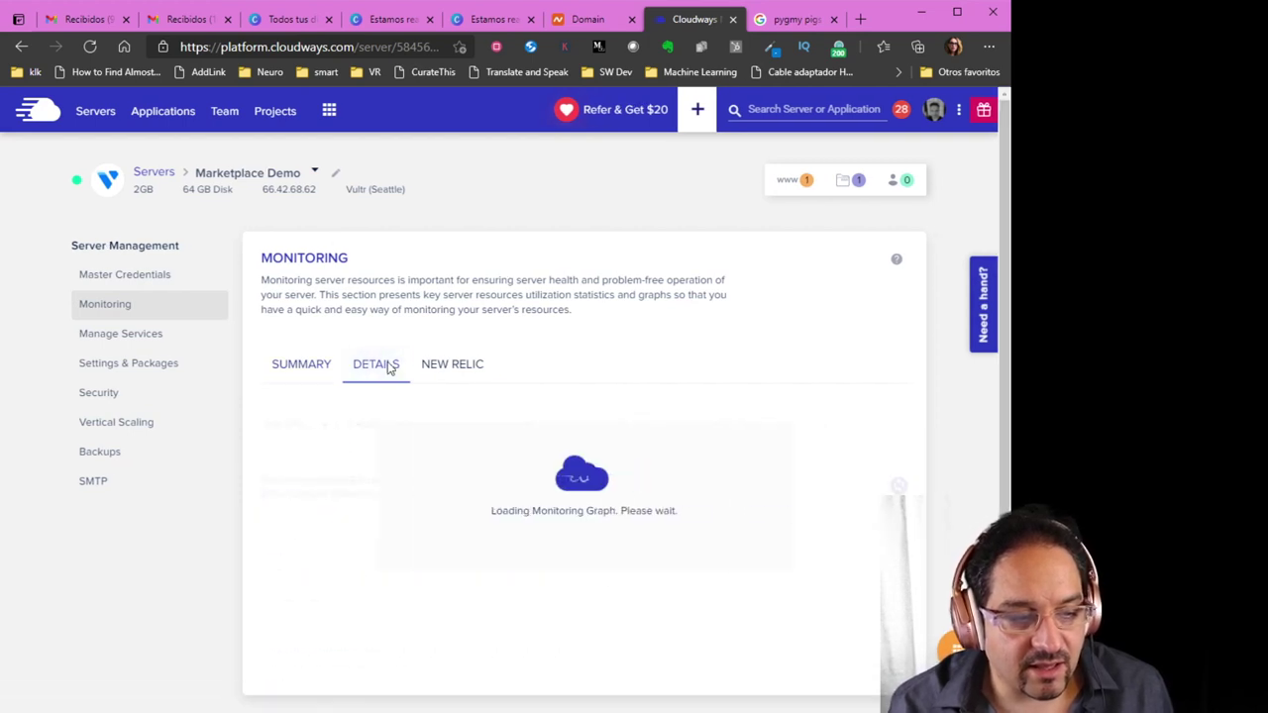
{"action": "left_click", "coordinate": [332, 370]}
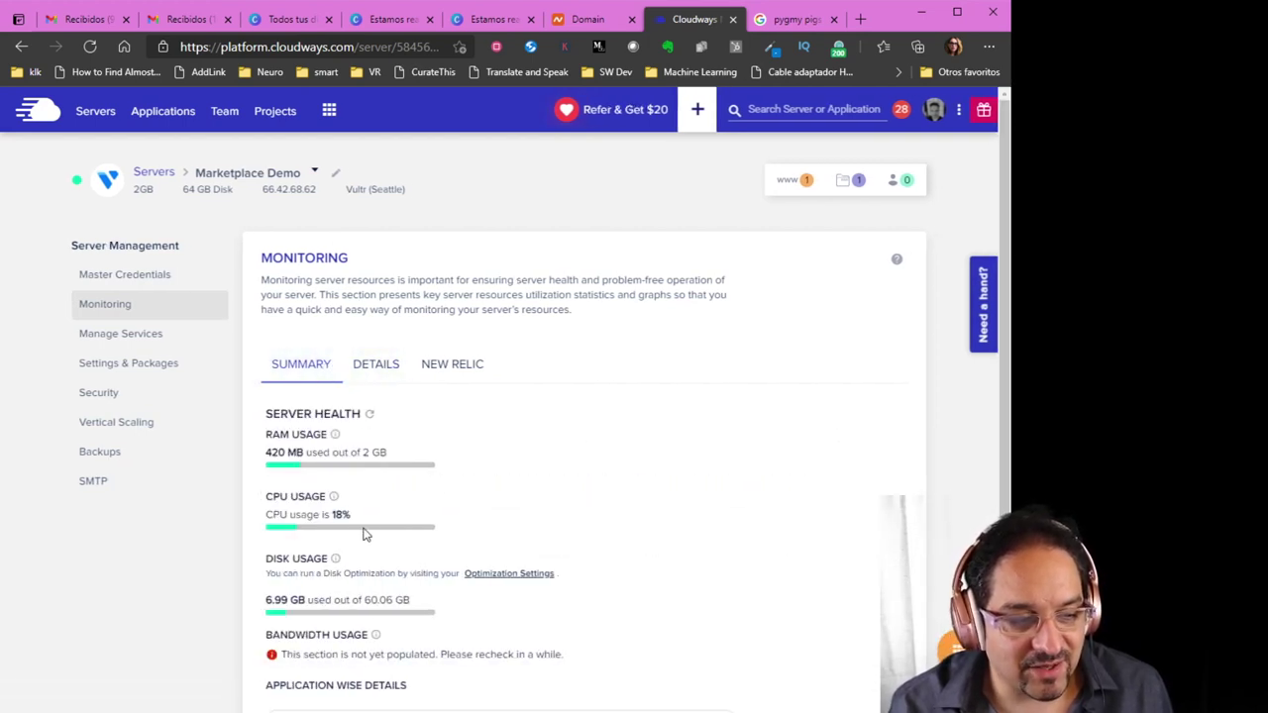
{"action": "scroll", "coordinate": [346, 485], "scroll_direction": "down", "scroll_amount": 1}
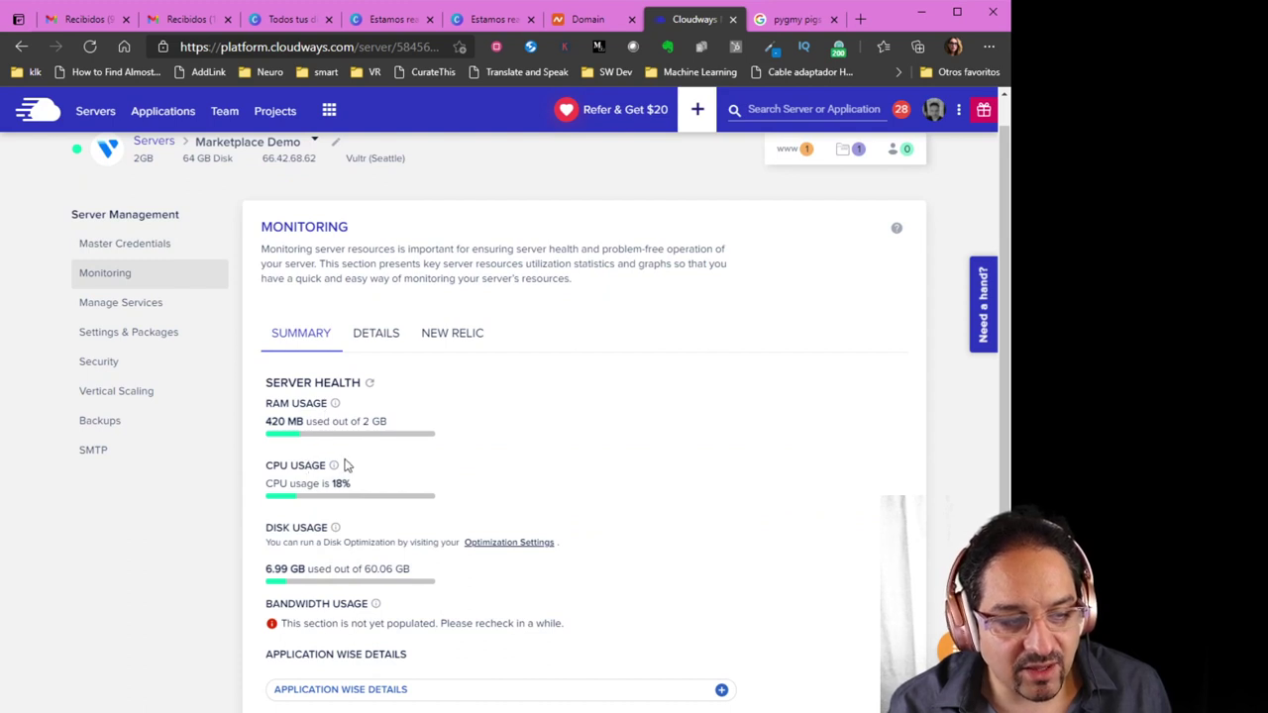
{"action": "scroll", "coordinate": [363, 461], "scroll_direction": "down", "scroll_amount": 1}
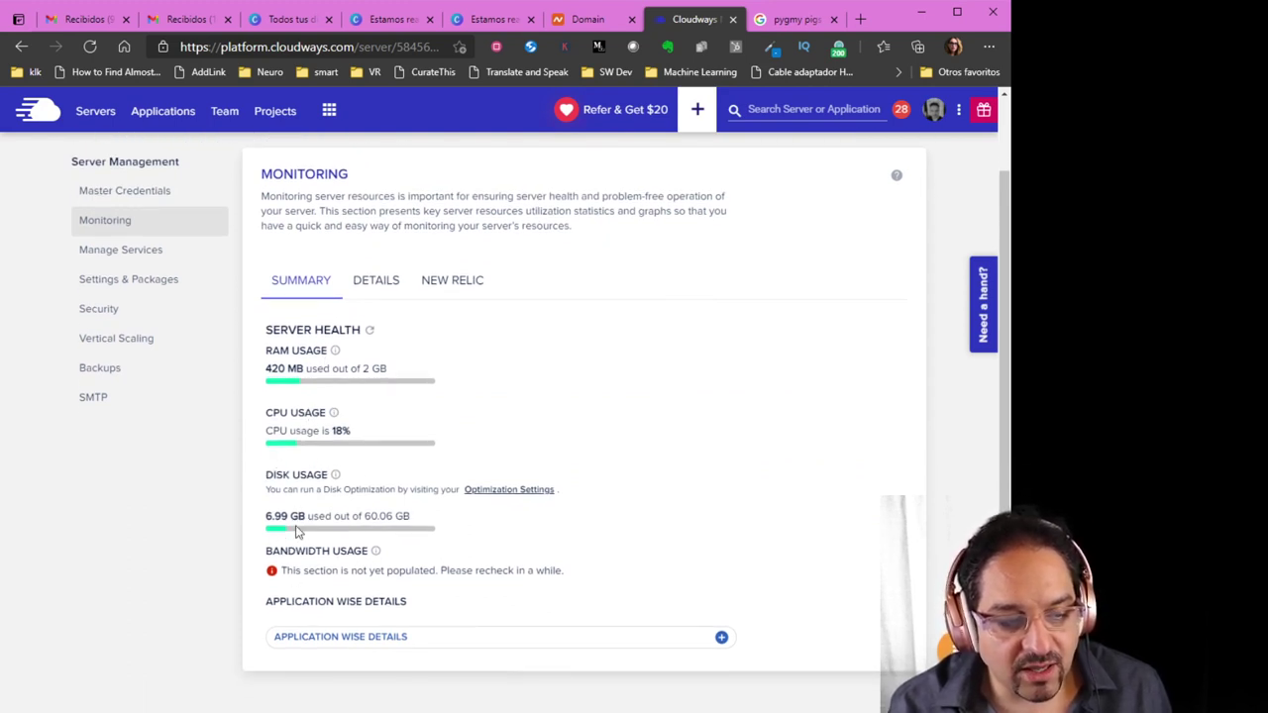
{"action": "scroll", "coordinate": [357, 595], "scroll_direction": "up", "scroll_amount": 2}
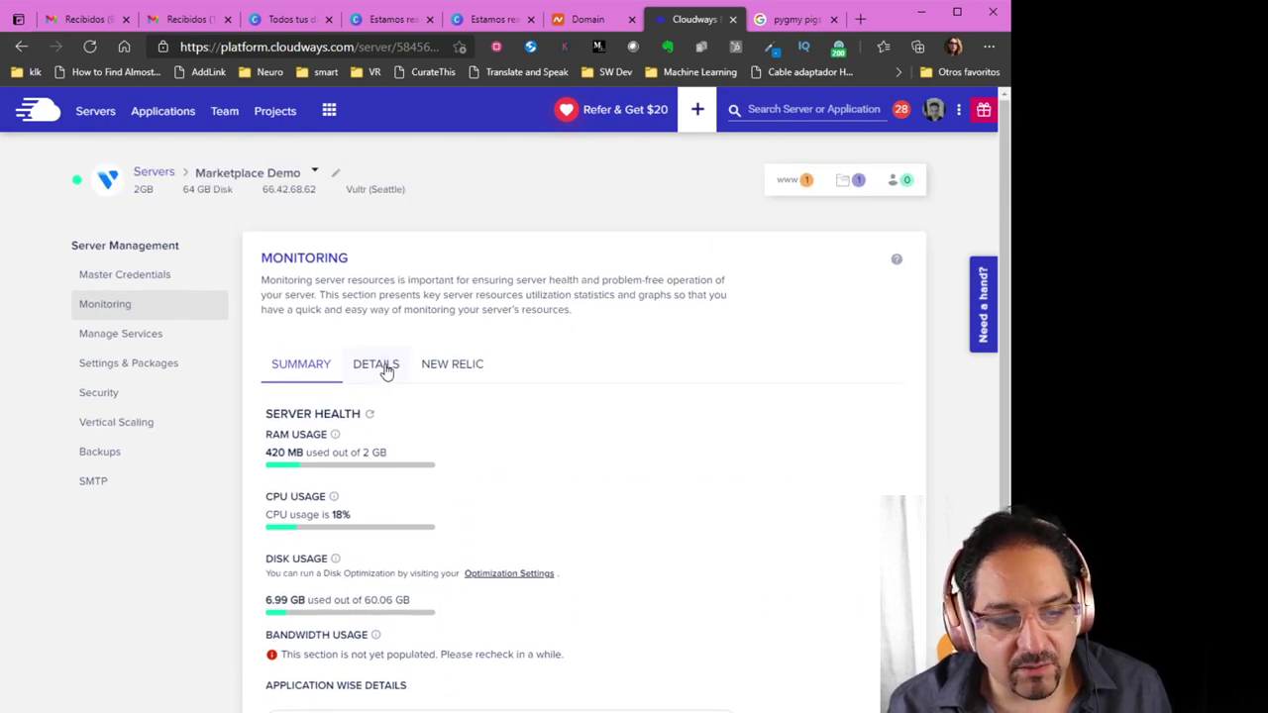
{"action": "left_click", "coordinate": [386, 367]}
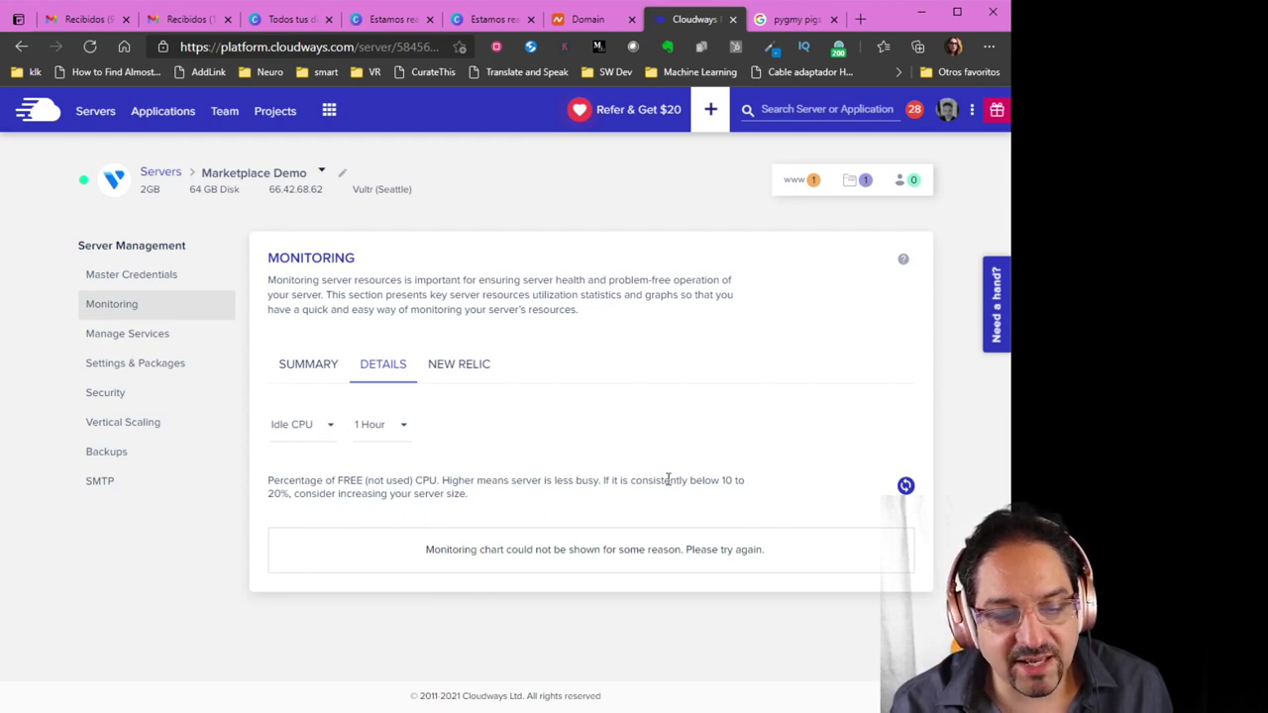
Show Manage Services: Apache, MySQL, Nginx, PHP FPM and Varnish running, New Relic stopped
{"action": "left_click", "coordinate": [147, 338]}
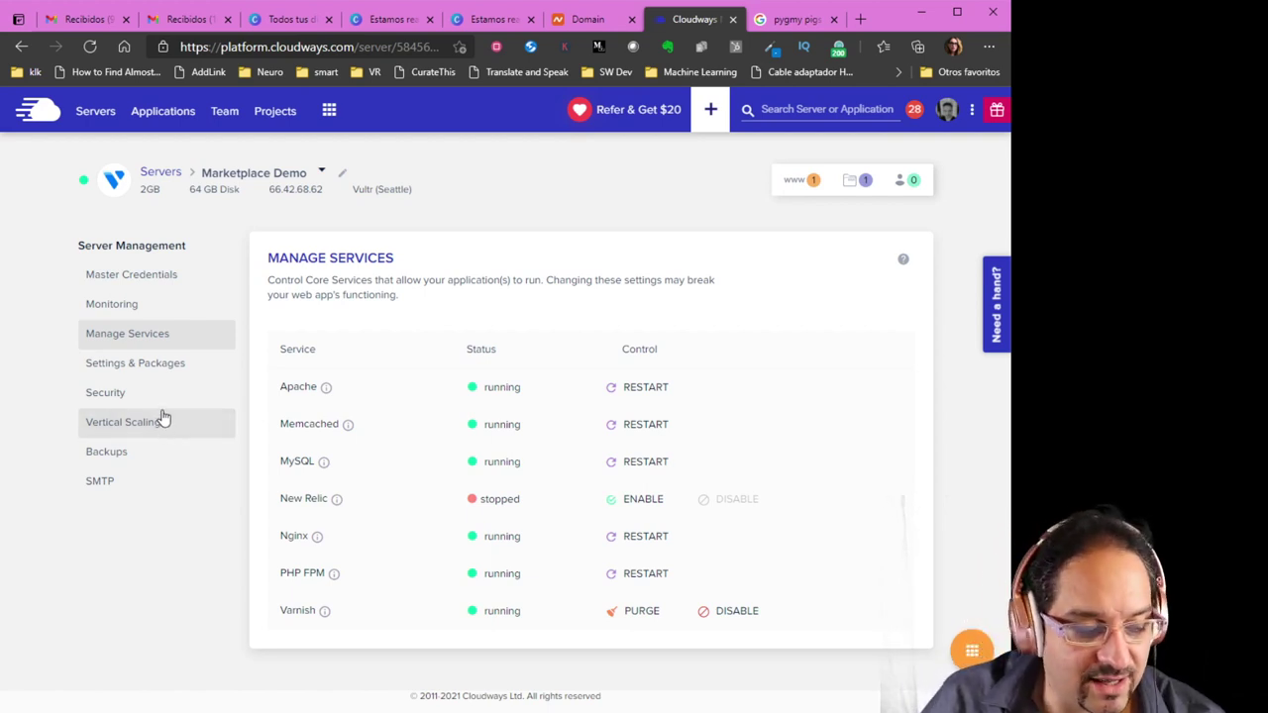
Open Vertical Scaling and compare the 2GB and 4GB sizes, keeping the server at 2GB ($26.00/month)
{"action": "left_click", "coordinate": [164, 419]}
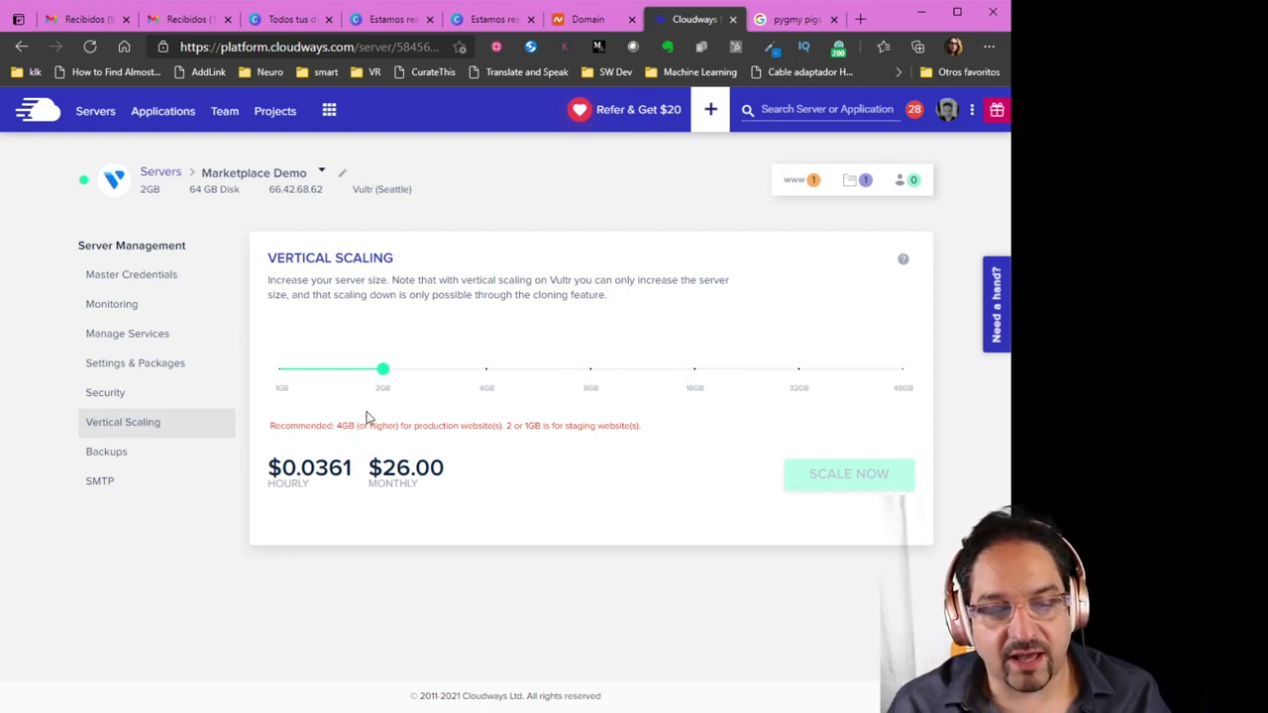
{"action": "mouse_move", "coordinate": [384, 381]}
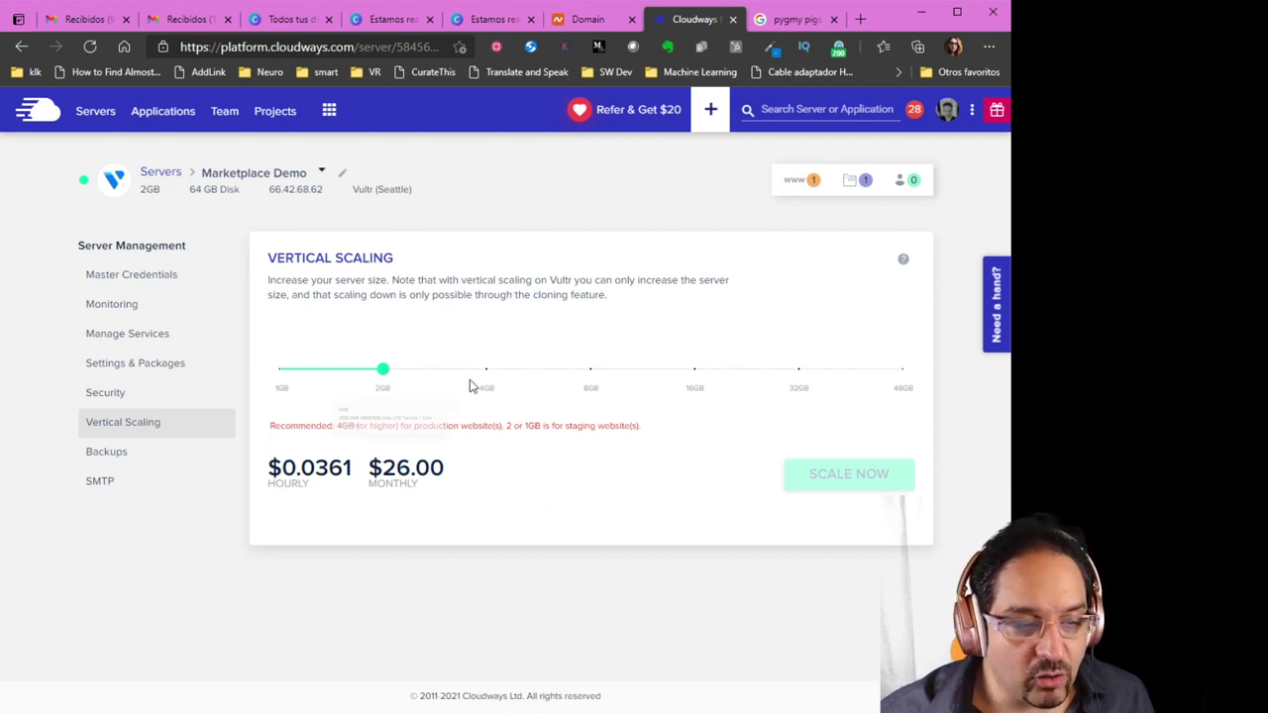
{"action": "mouse_move", "coordinate": [488, 384]}
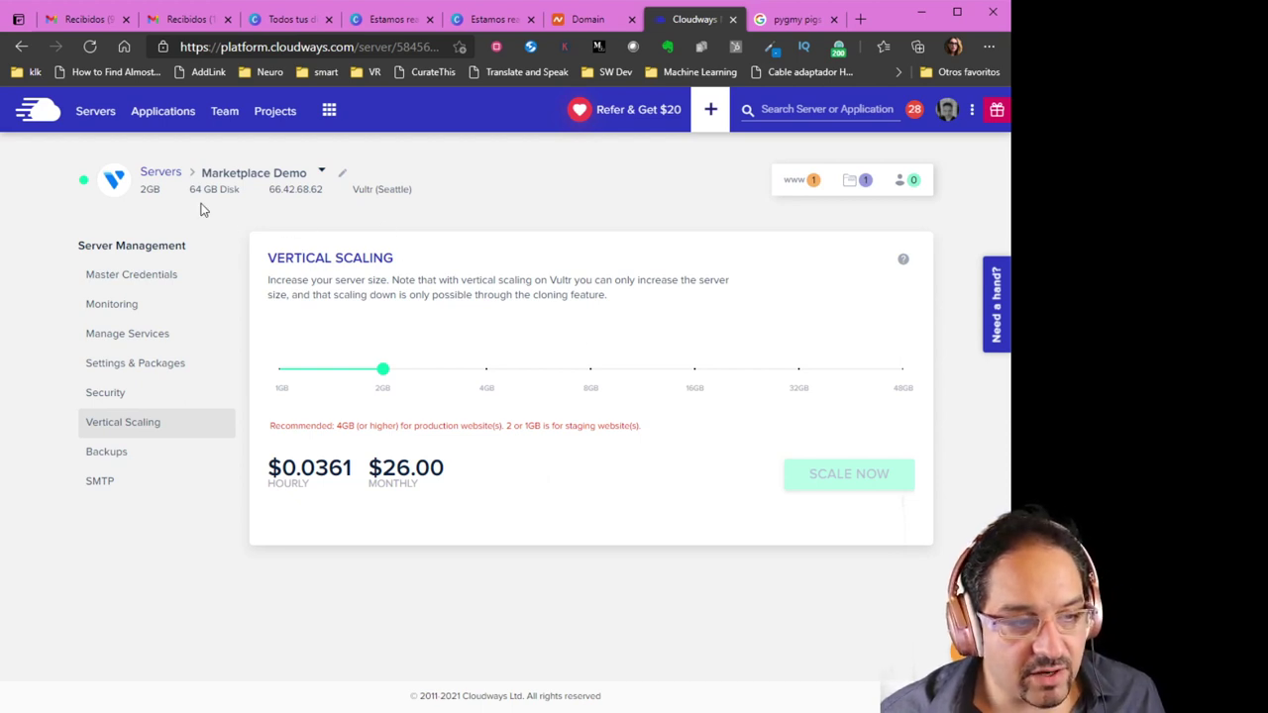
Check that Marketplace is the server's only application, then reveal the server's Start/Restart/Add App actions
{"action": "left_click", "coordinate": [792, 186]}
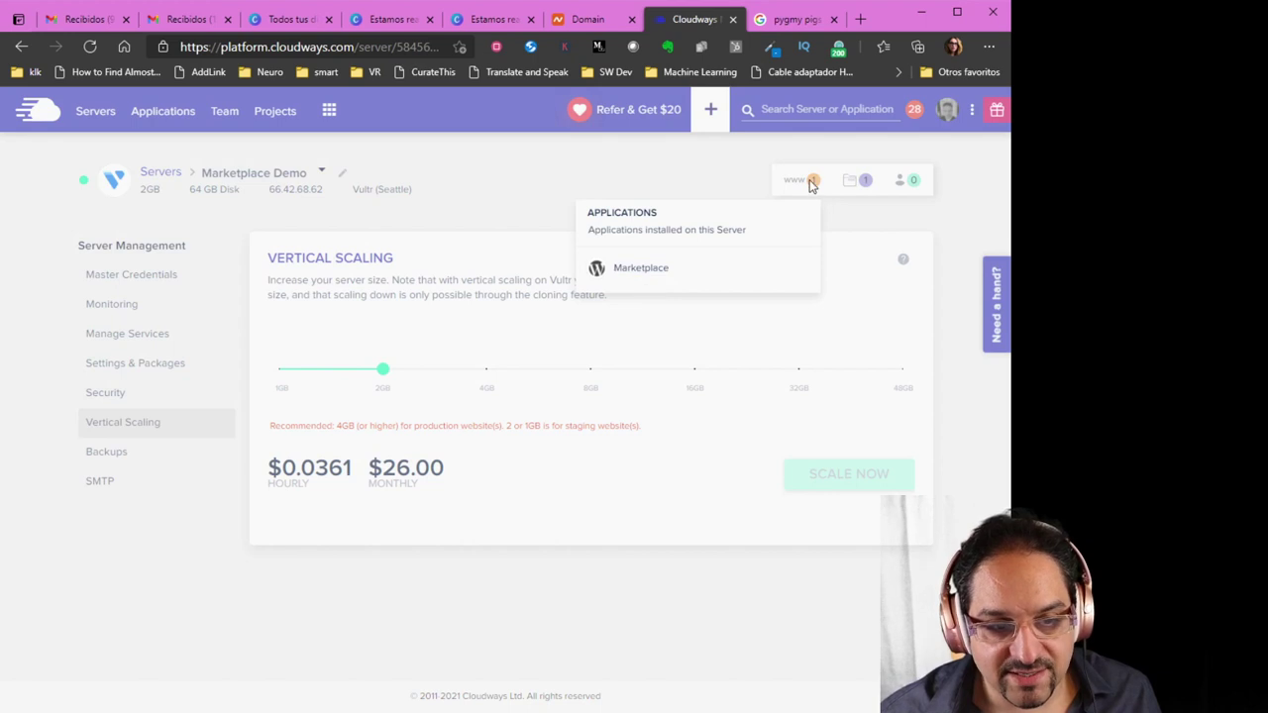
{"action": "left_click", "coordinate": [711, 172]}
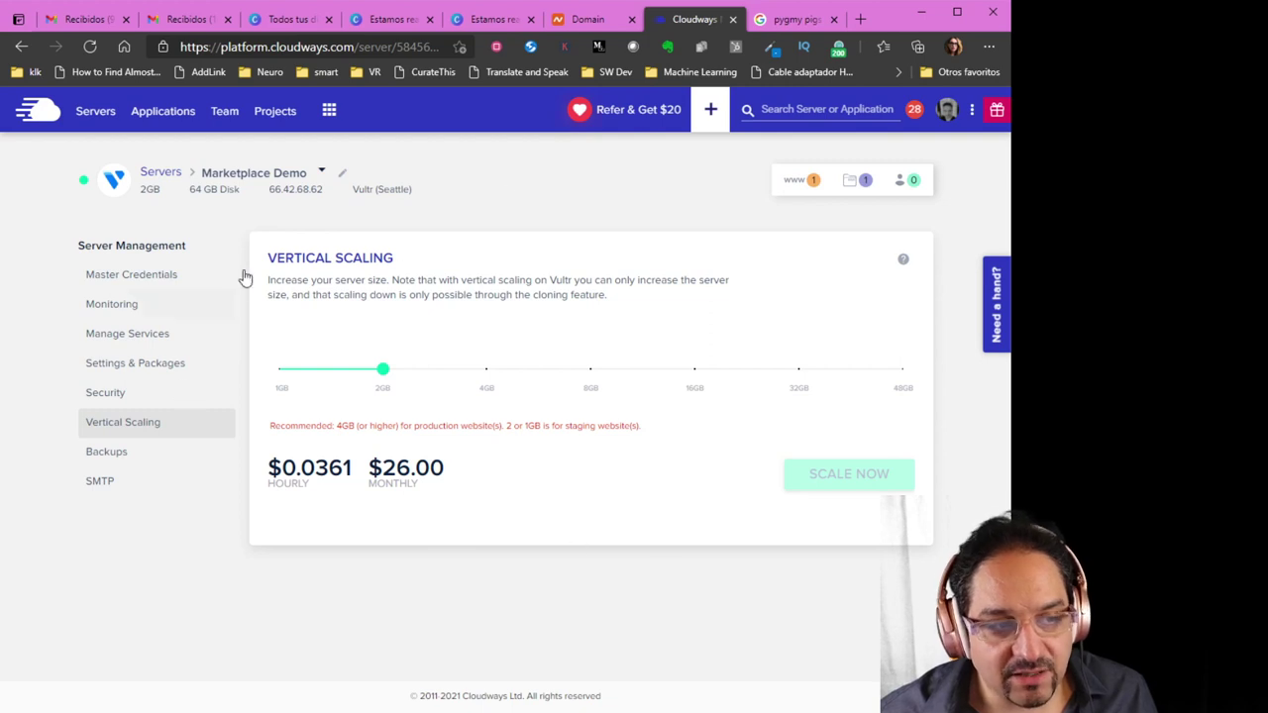
{"action": "left_click", "coordinate": [793, 186]}
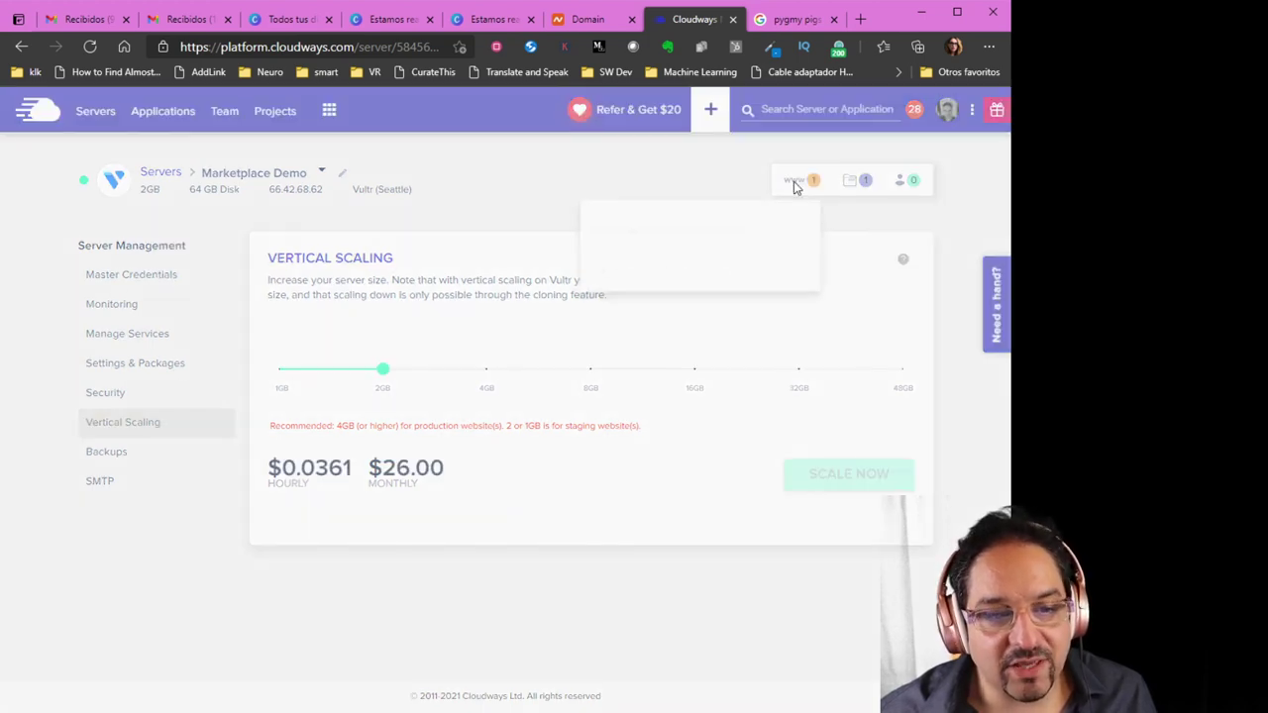
{"action": "left_click", "coordinate": [690, 178]}
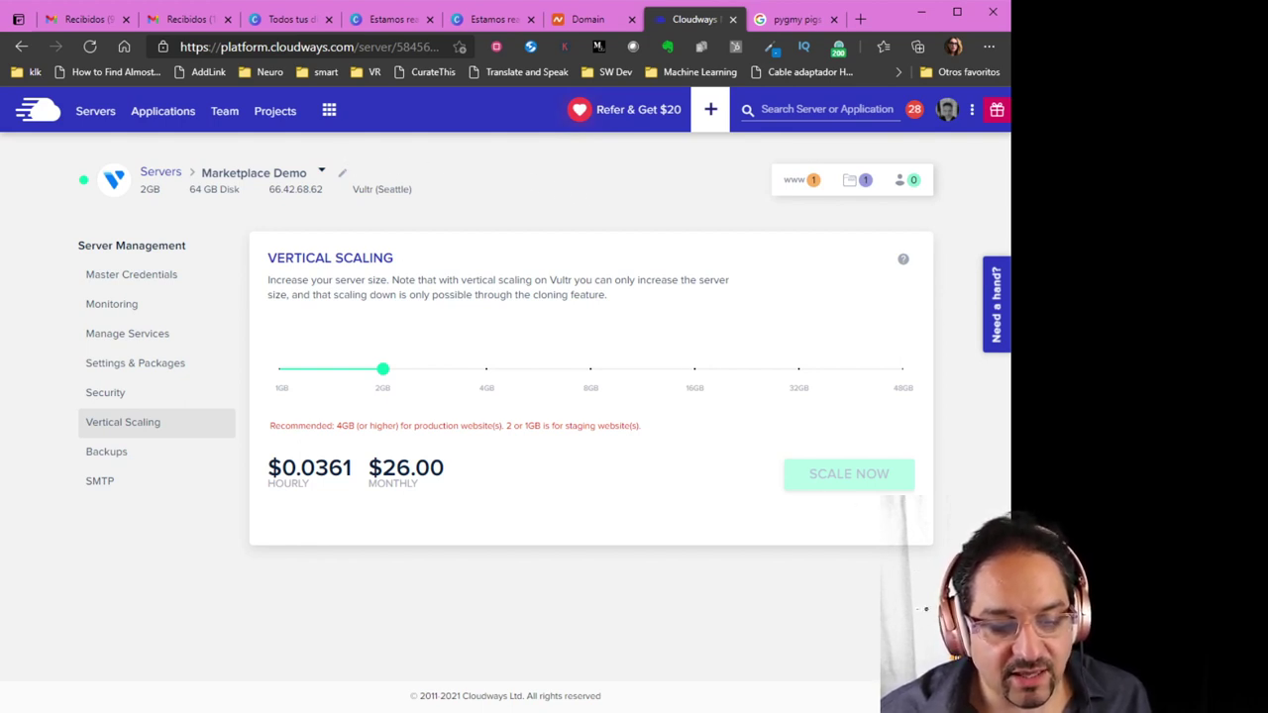
{"action": "mouse_move", "coordinate": [971, 644]}
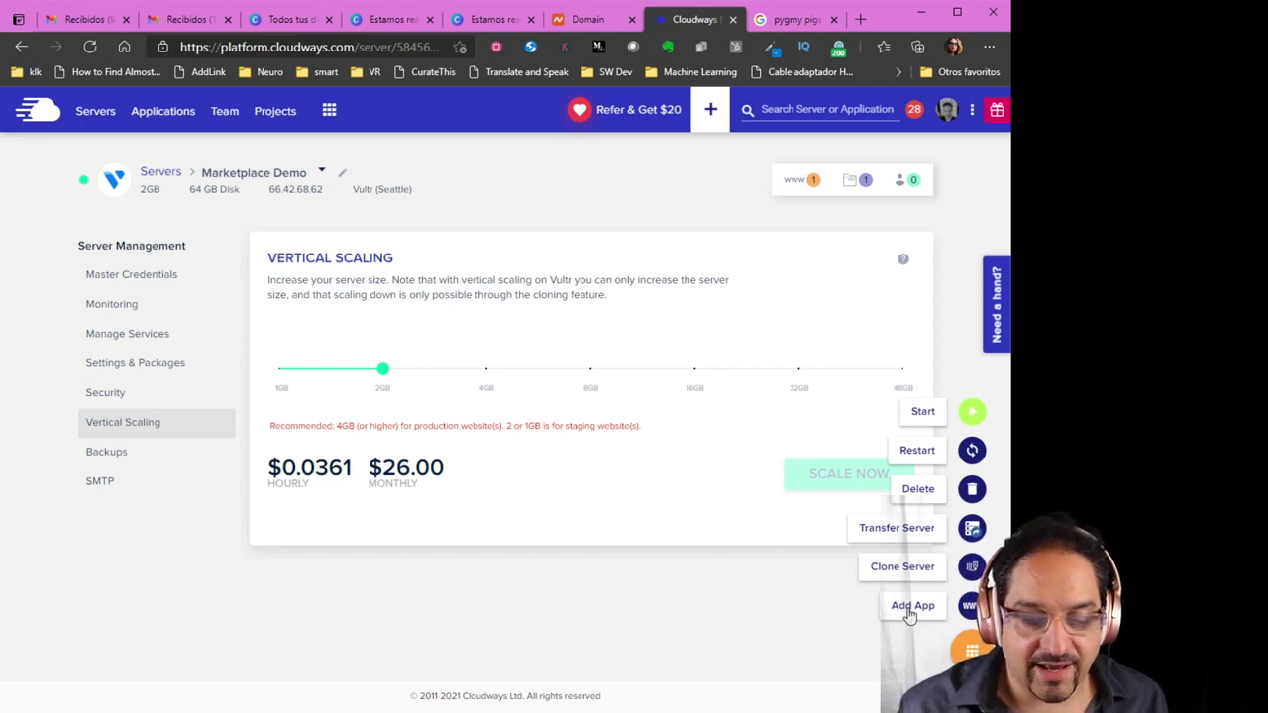
Add a WordPress 5.7 application named 'Tienda Kawaii' to the server, then switch to Canva
{"action": "left_click", "coordinate": [909, 610]}
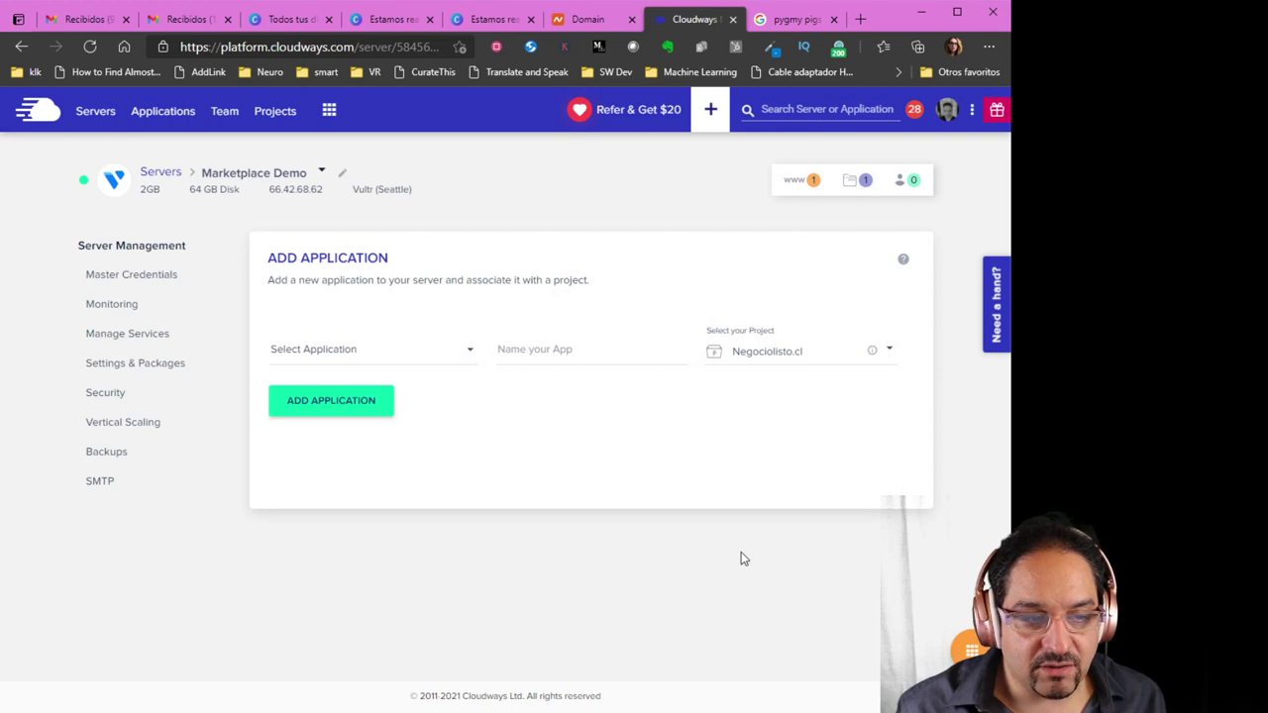
{"action": "left_click", "coordinate": [461, 352]}
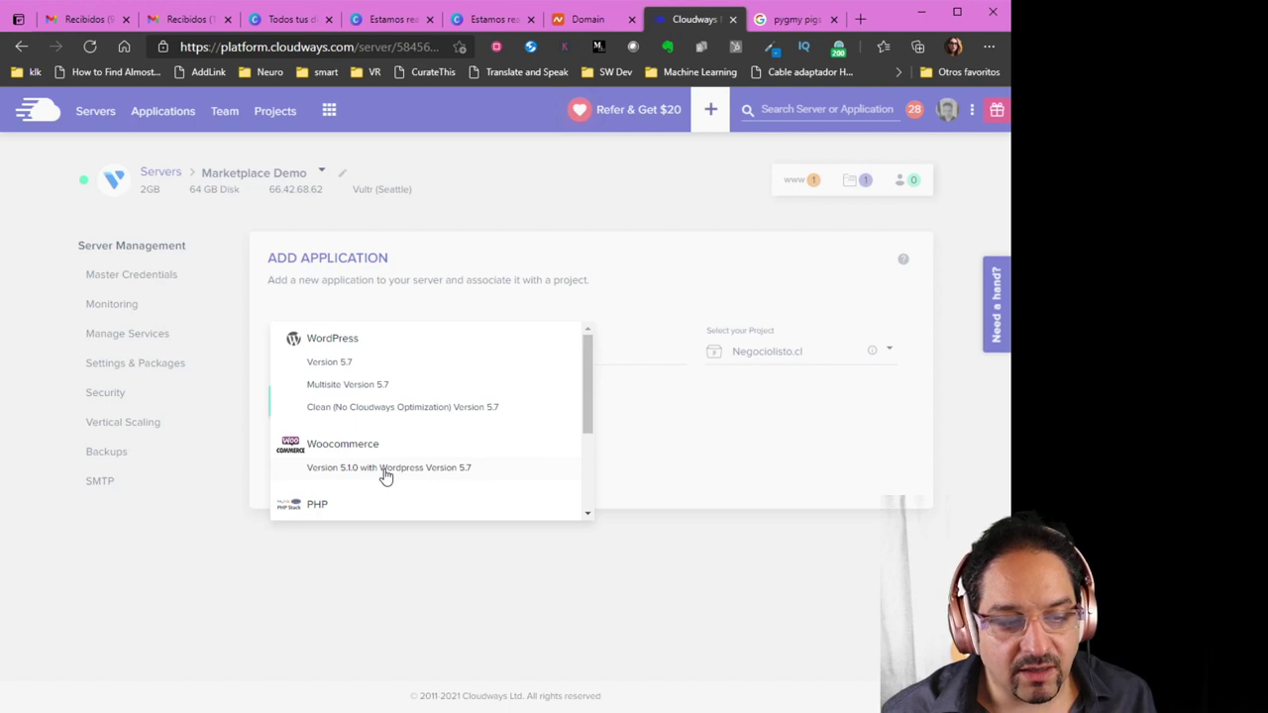
{"action": "left_click", "coordinate": [370, 371]}
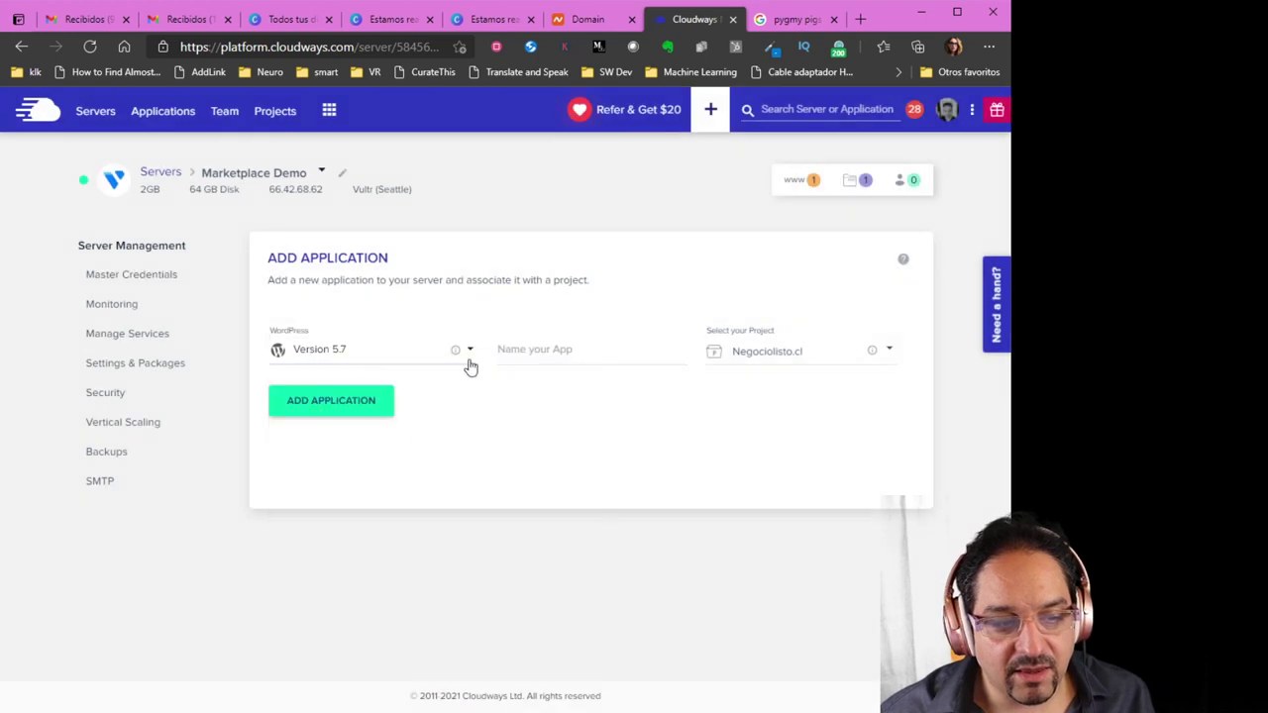
{"action": "left_click", "coordinate": [588, 355]}
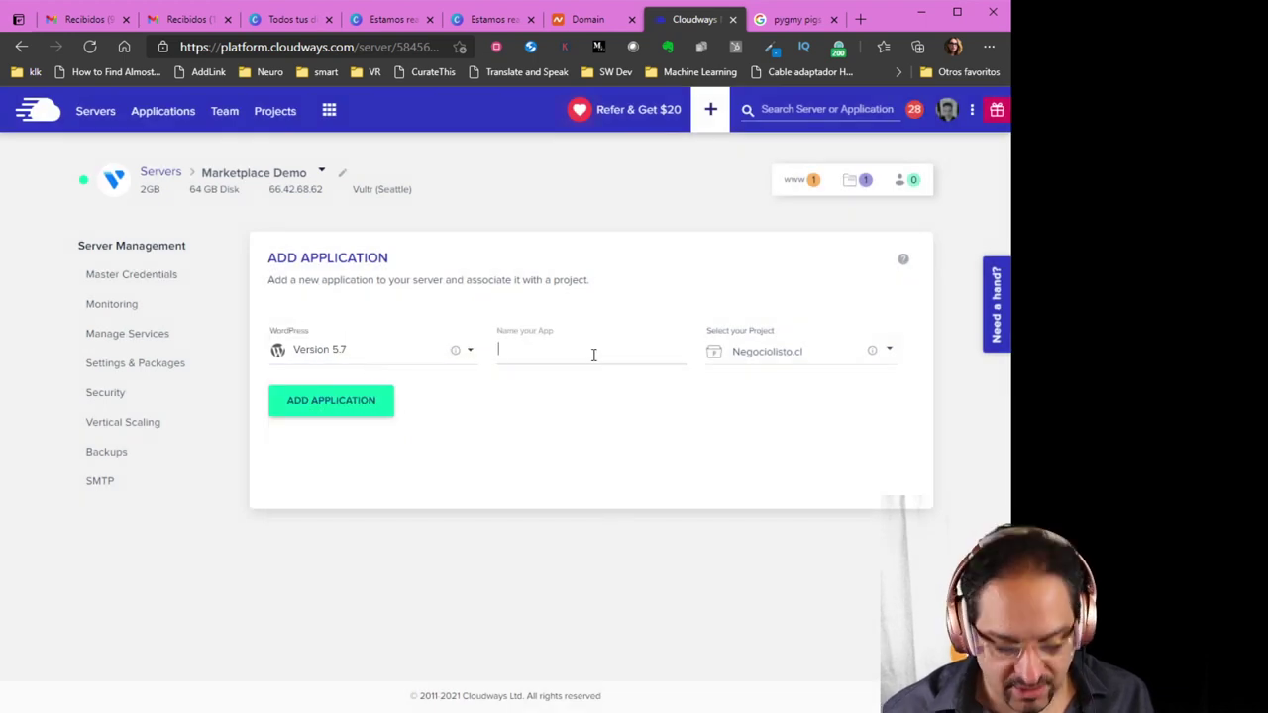
{"action": "type", "text": "Tien"}
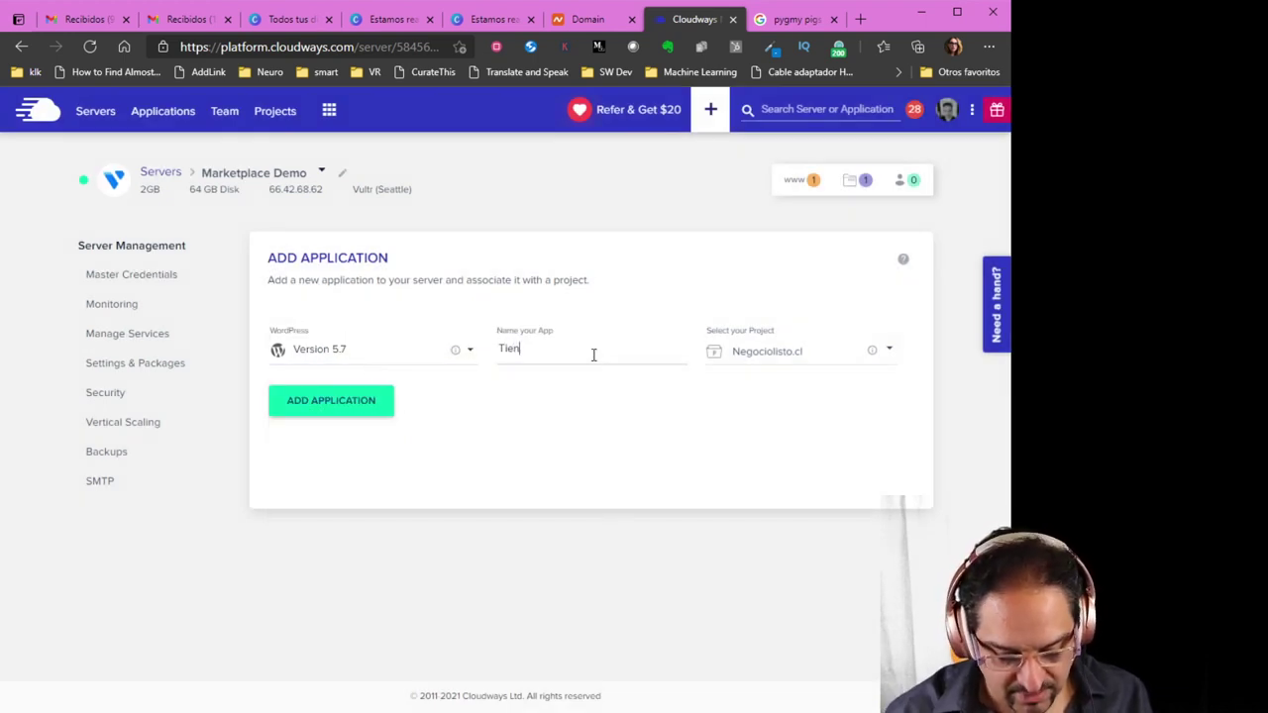
{"action": "type", "text": "da Ka"}
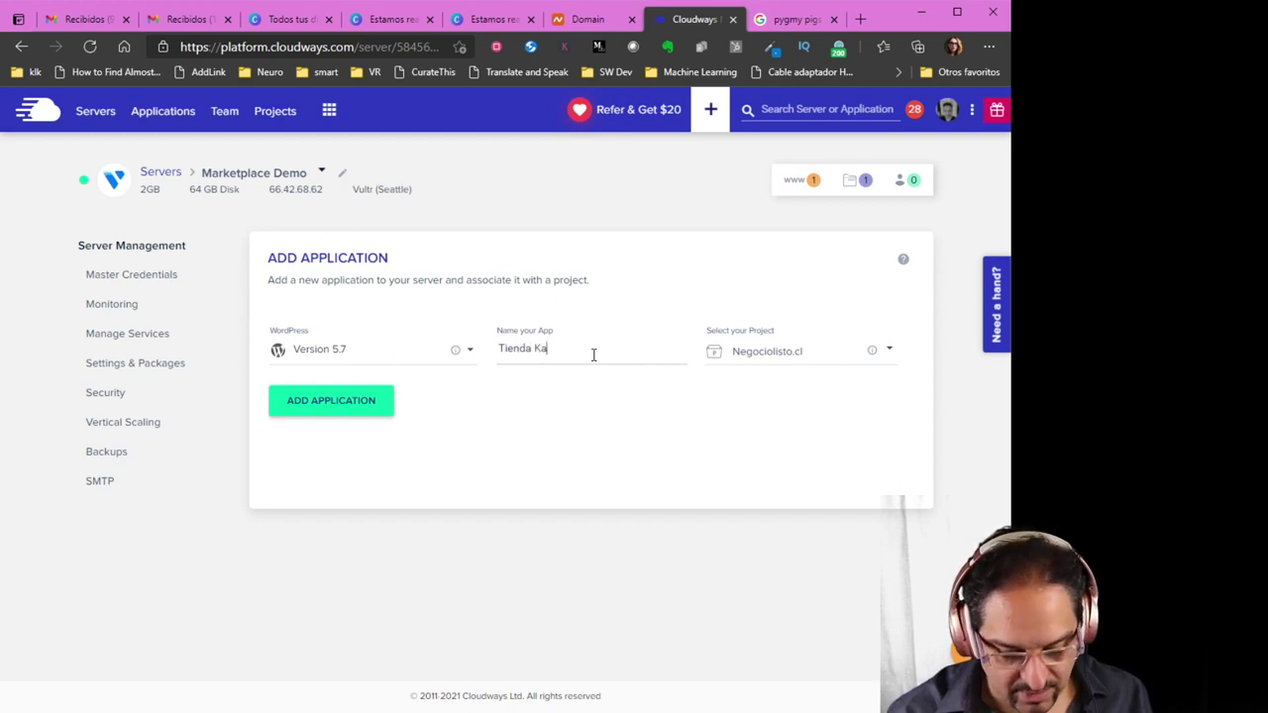
{"action": "type", "text": "waii"}
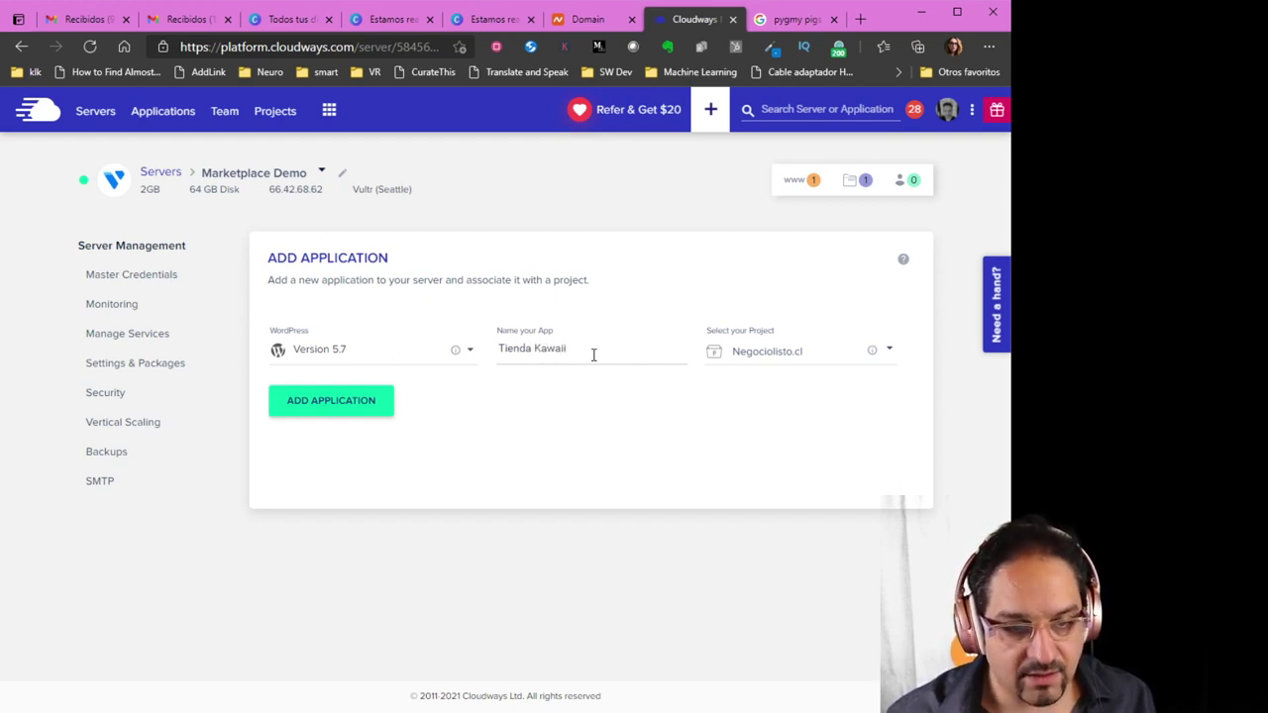
{"action": "left_click", "coordinate": [340, 410]}
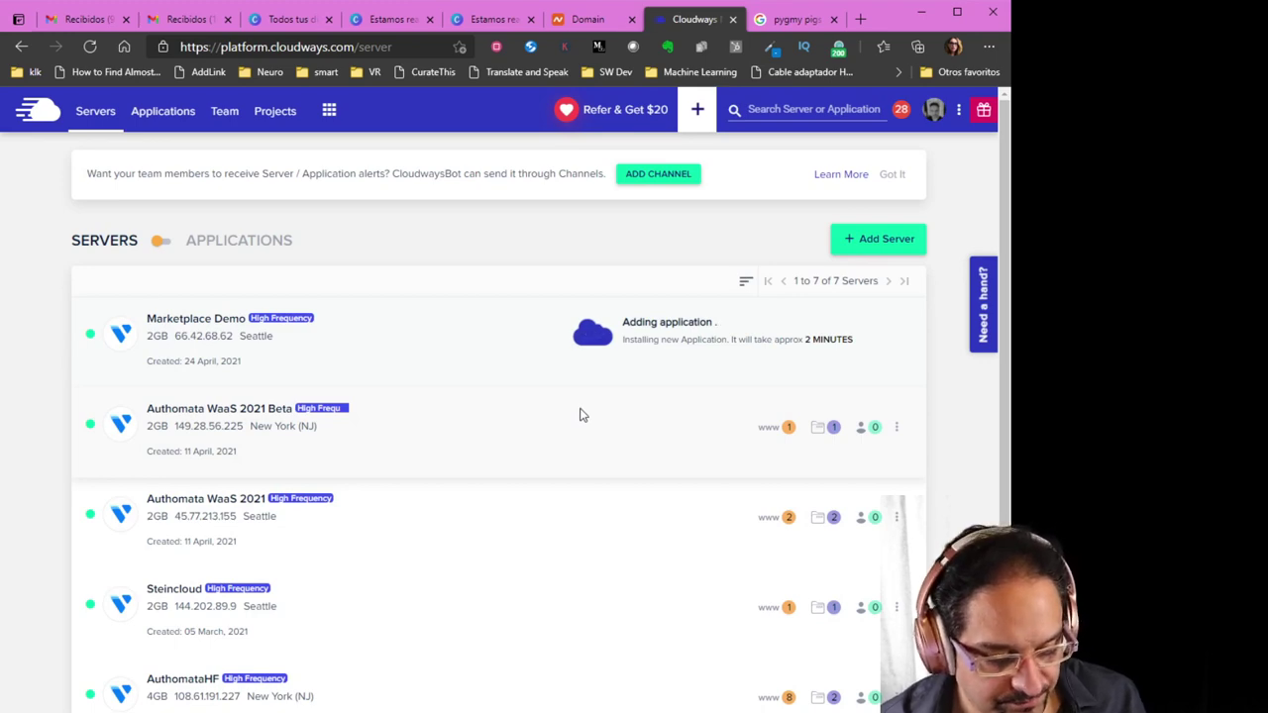
{"action": "left_click", "coordinate": [288, 20]}
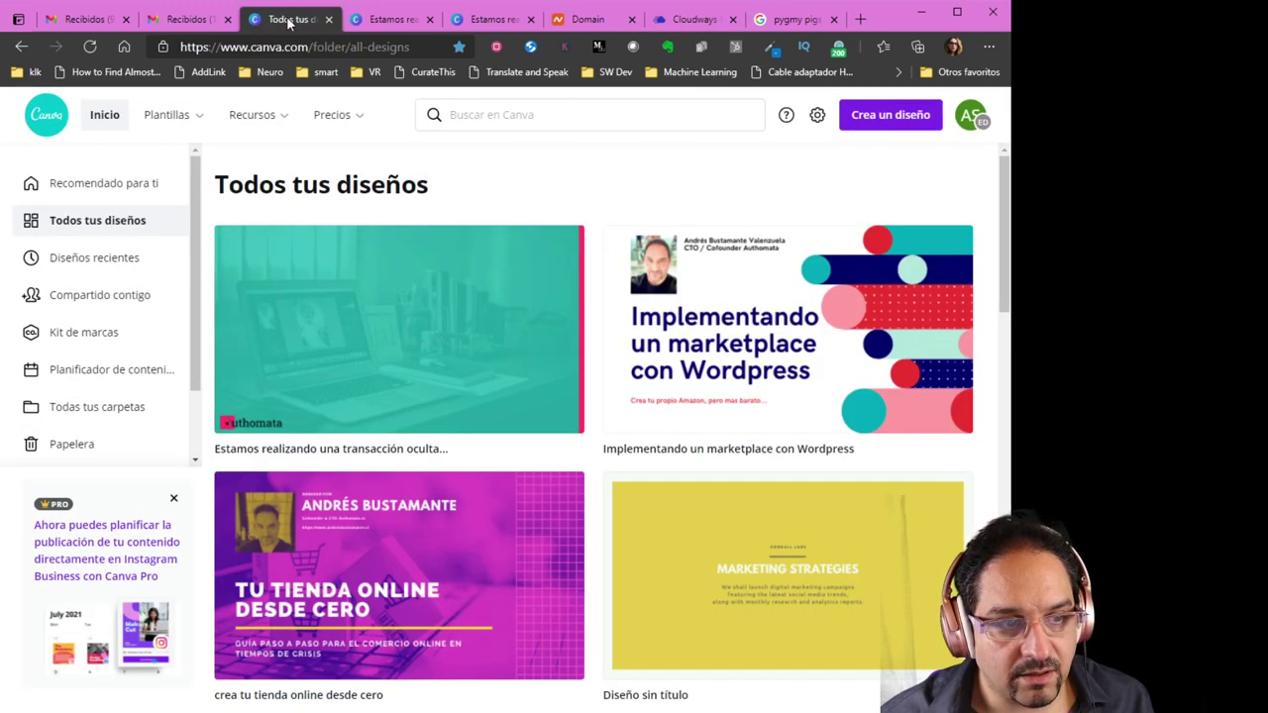
From the Canva home page, start a new logo design using the OWLSOME education logo template
{"action": "left_click", "coordinate": [101, 127]}
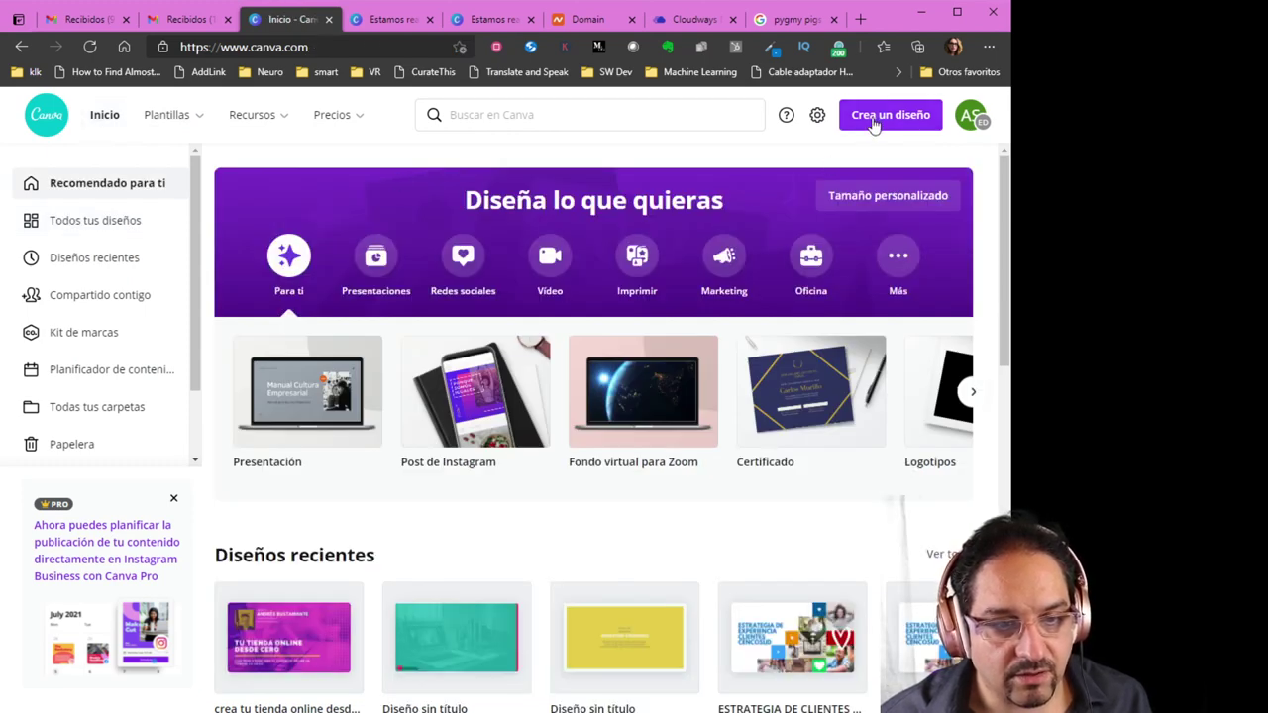
{"action": "left_click", "coordinate": [874, 123]}
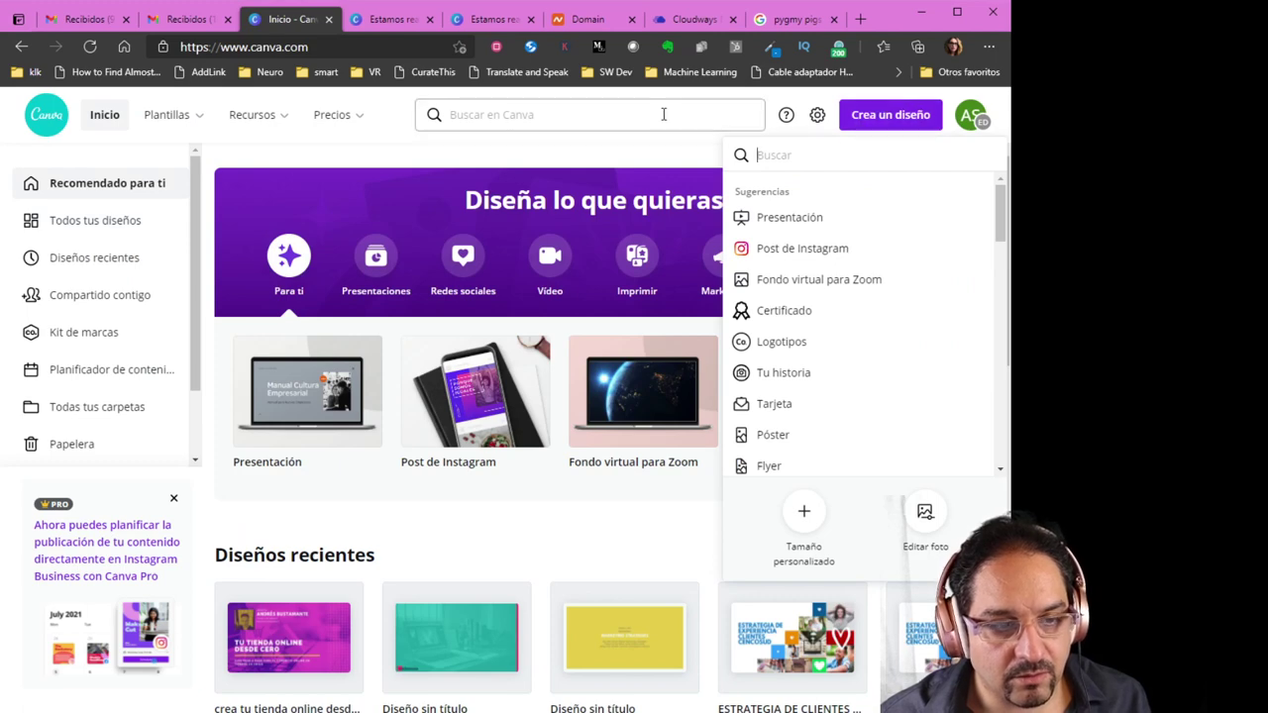
{"action": "left_click", "coordinate": [782, 345]}
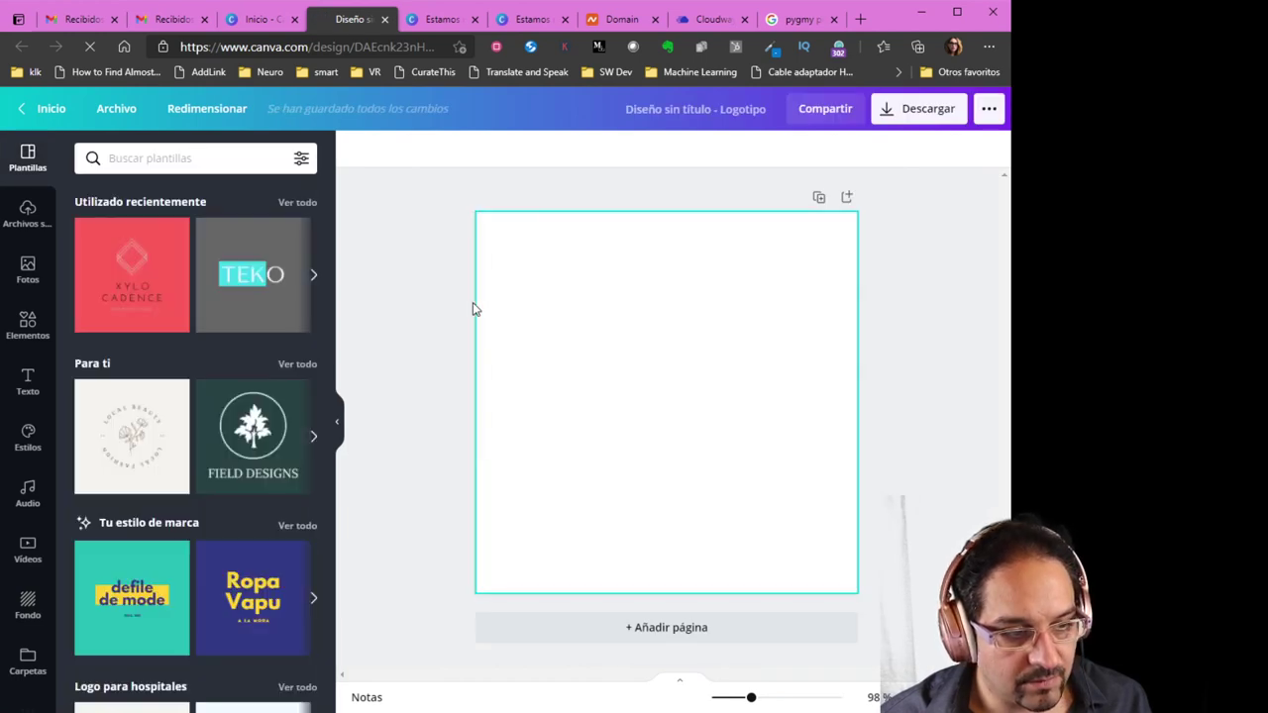
{"action": "scroll", "coordinate": [287, 451], "scroll_direction": "down", "scroll_amount": 3}
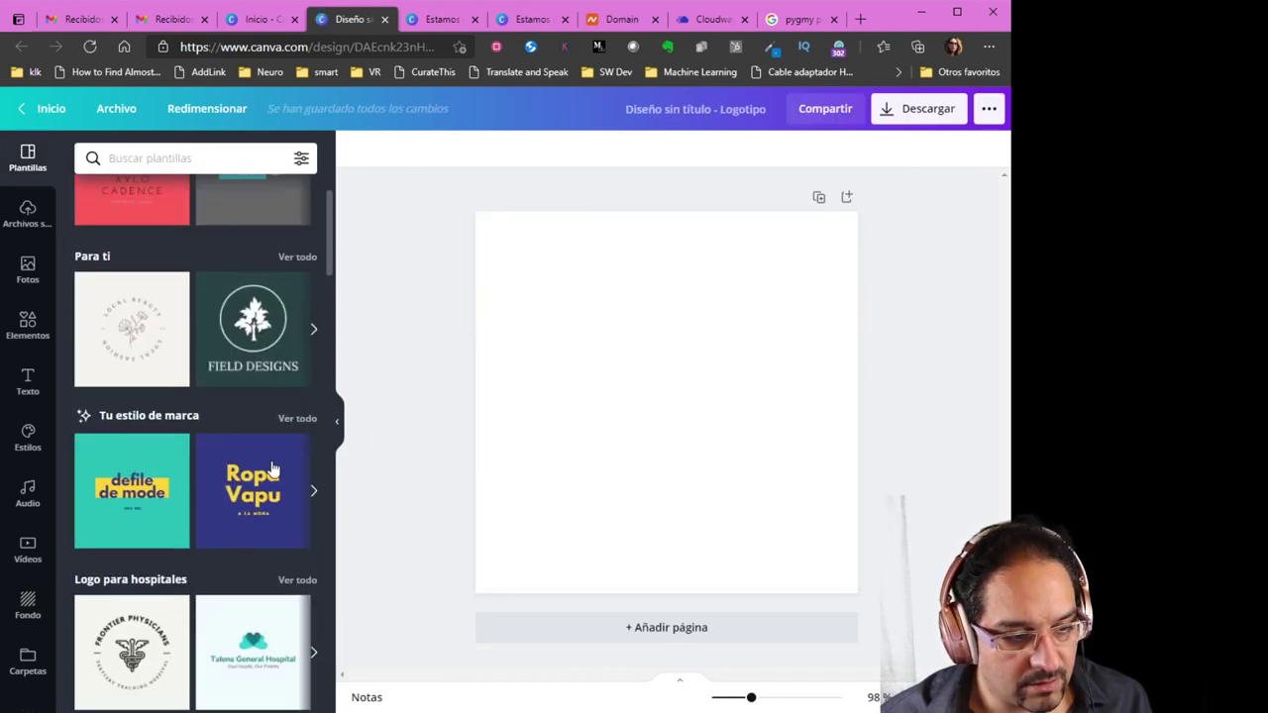
{"action": "scroll", "coordinate": [270, 542], "scroll_direction": "down", "scroll_amount": 6}
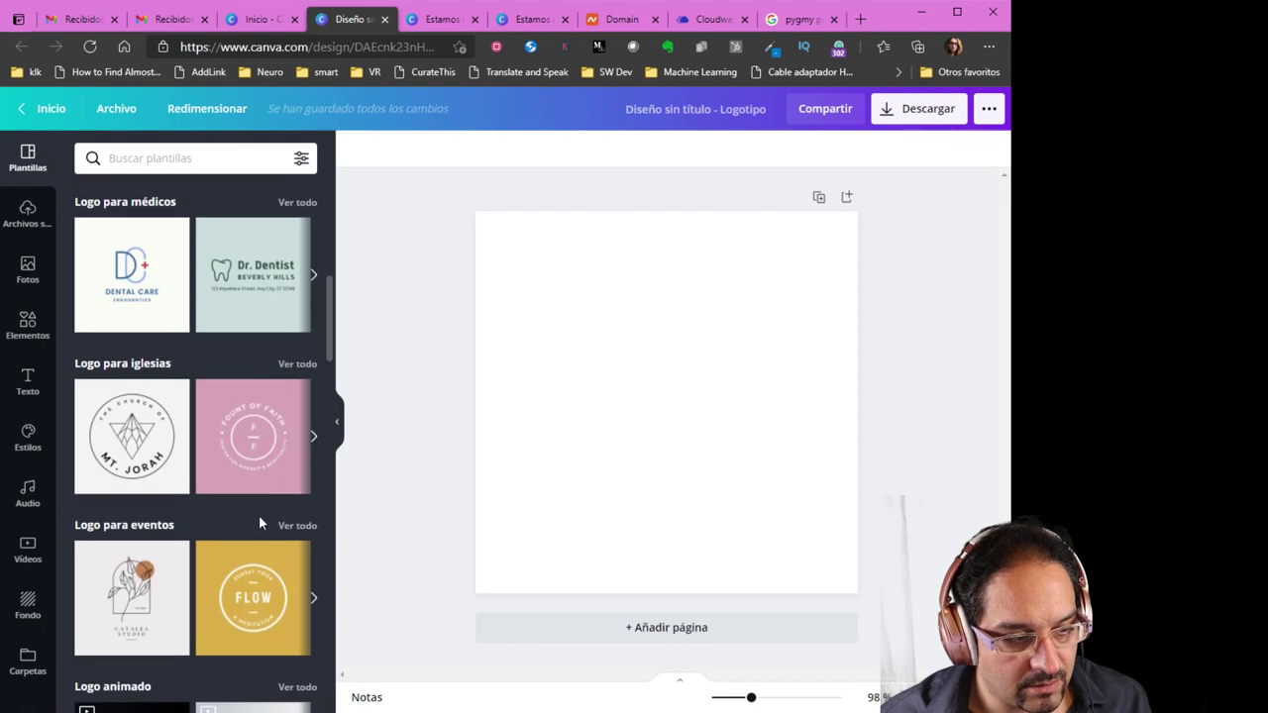
{"action": "scroll", "coordinate": [269, 535], "scroll_direction": "down", "scroll_amount": 10}
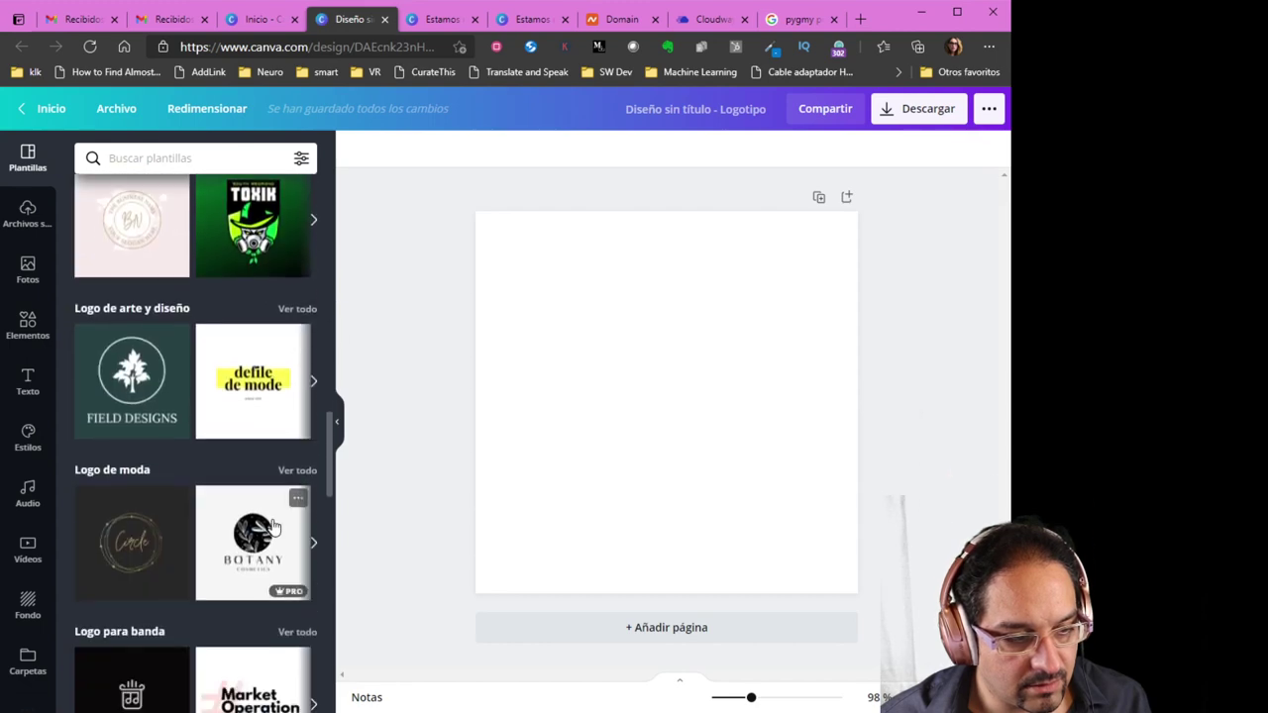
{"action": "scroll", "coordinate": [269, 525], "scroll_direction": "down", "scroll_amount": 9}
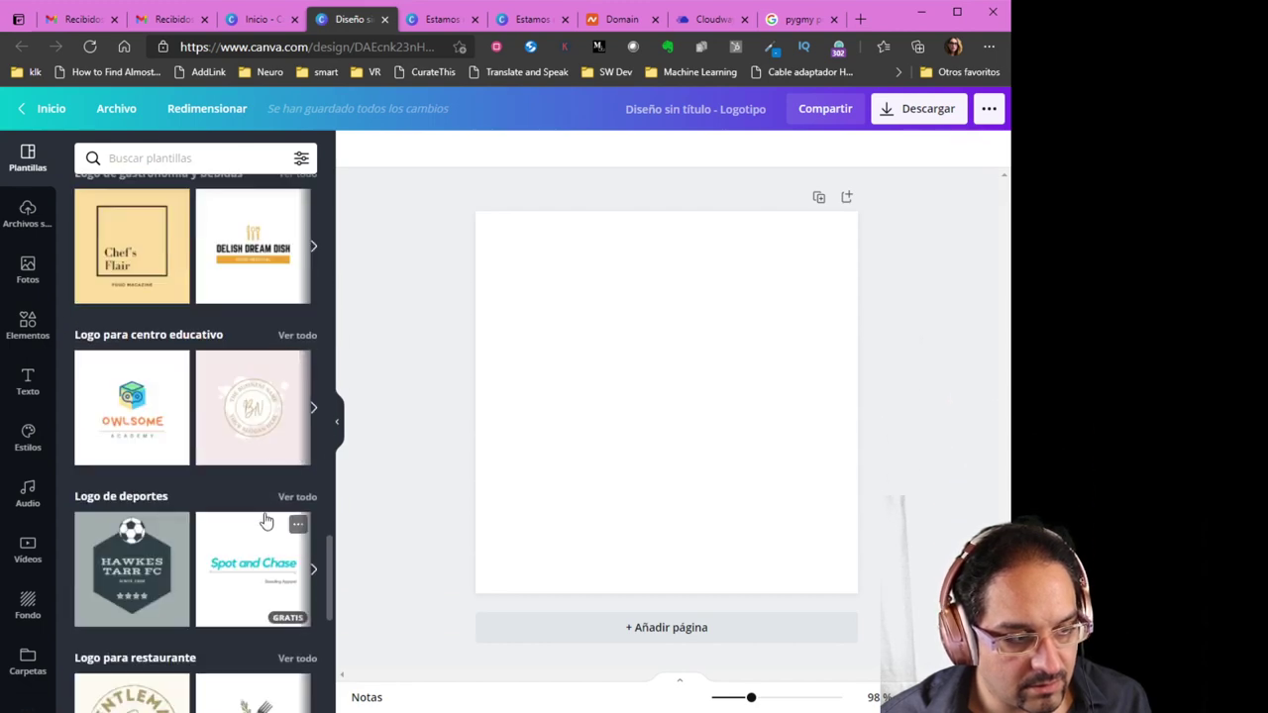
{"action": "left_click", "coordinate": [107, 388]}
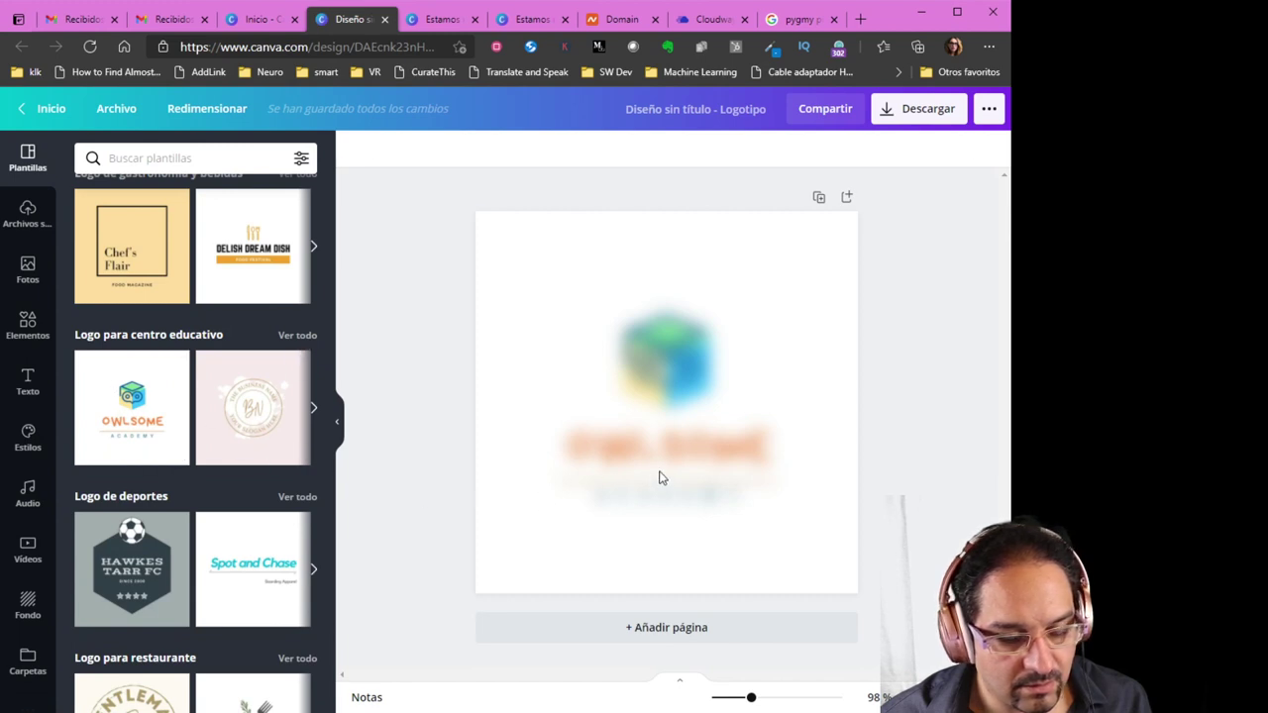
Replace OWLSOME with KAWAII MARKET, delete the ACADEMY subtitle and centre the text
{"action": "double_click", "coordinate": [693, 459]}
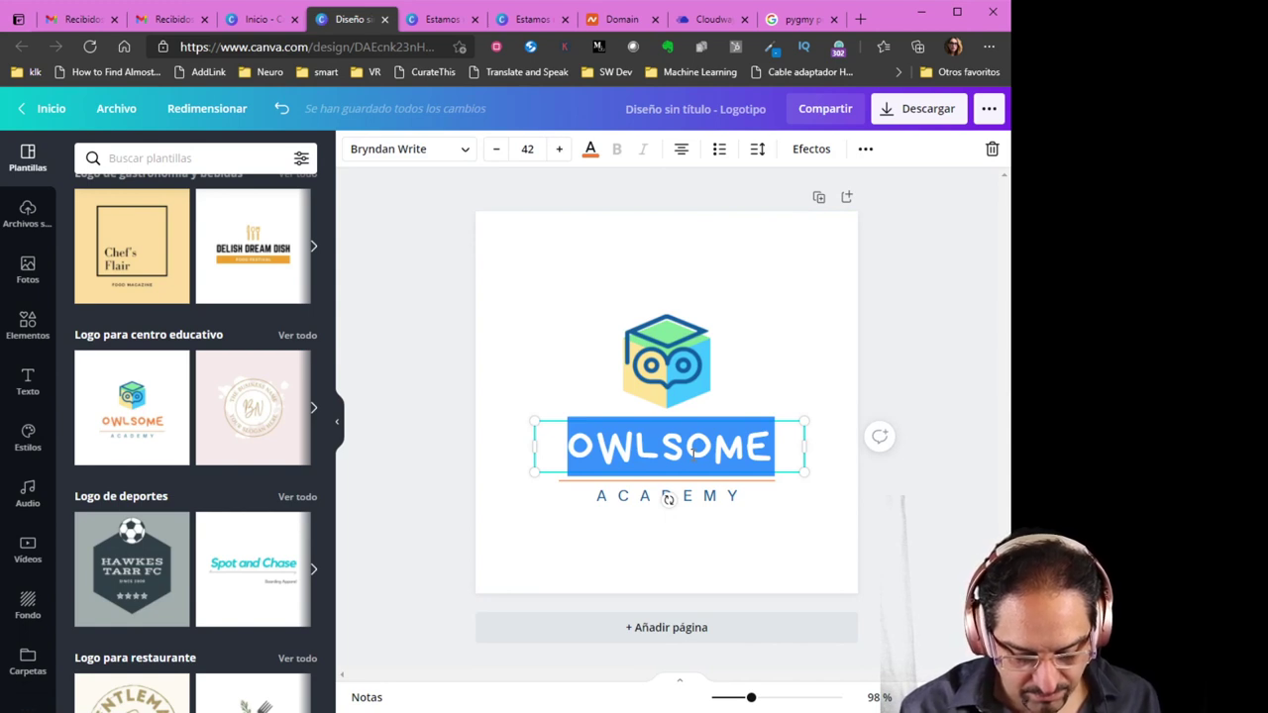
{"action": "type", "text": "KAWA"}
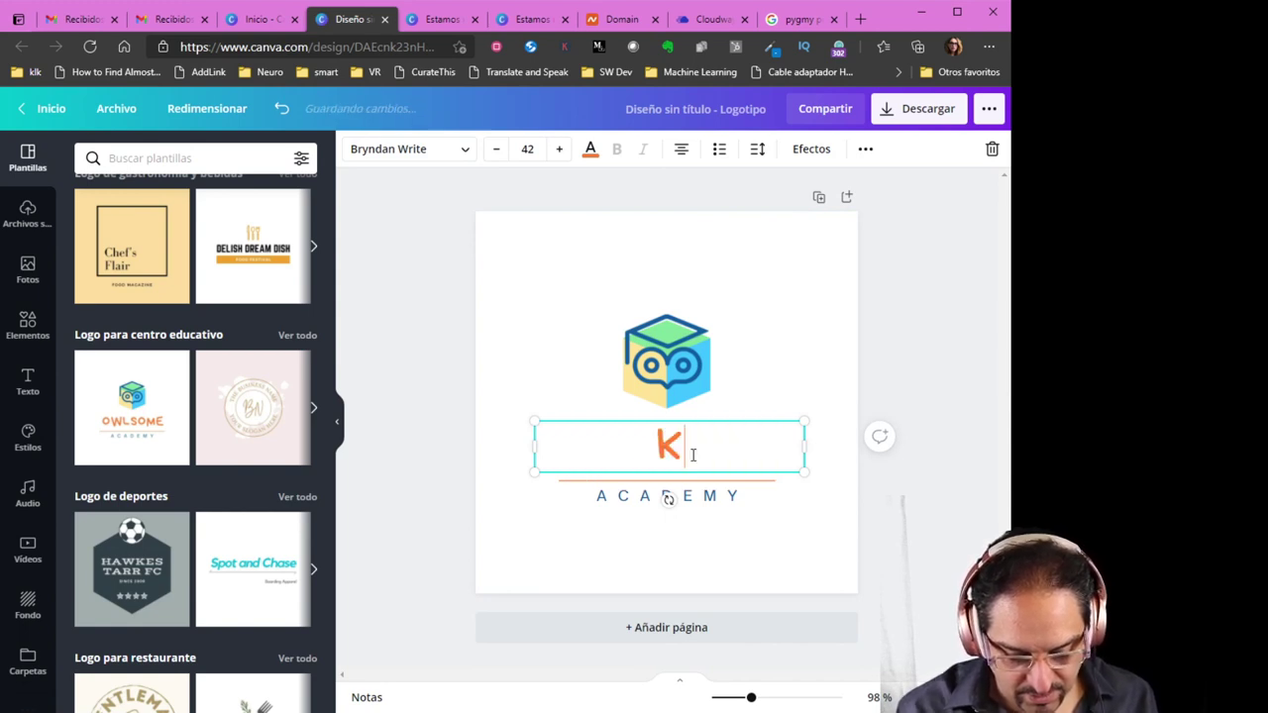
{"action": "type", "text": "MA"}
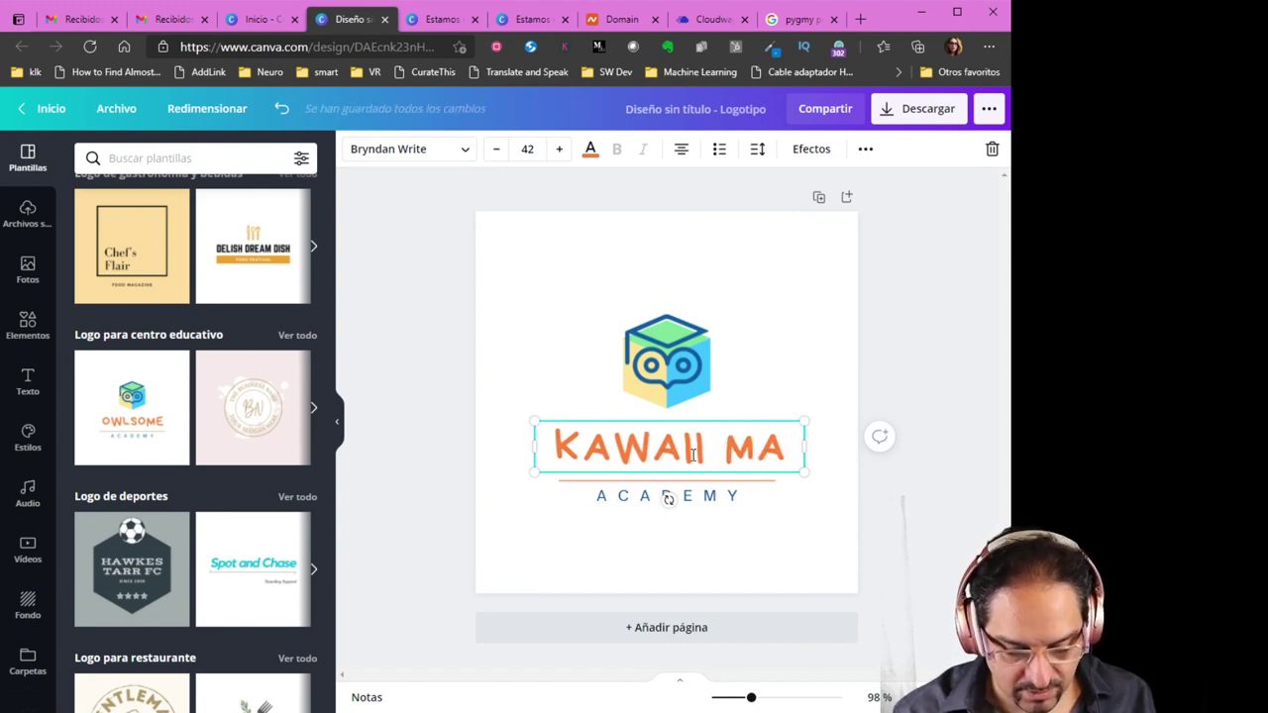
{"action": "type", "text": "RKET"}
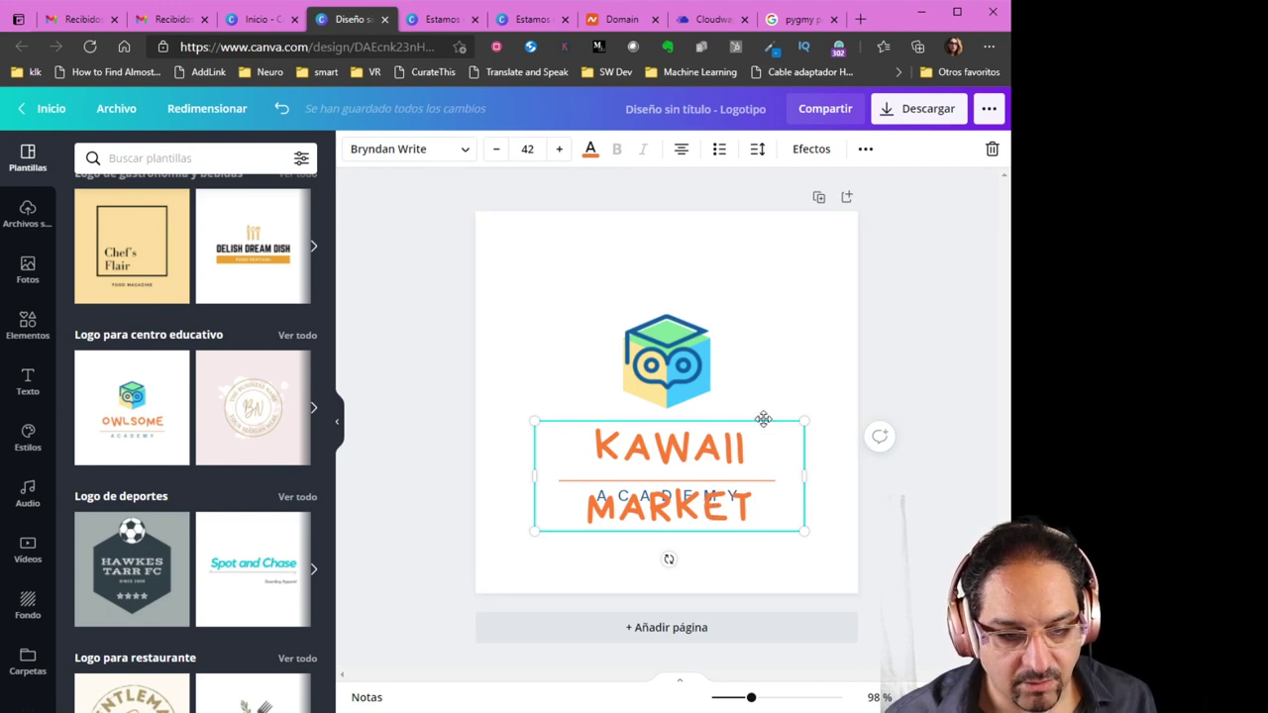
{"action": "left_click_drag", "start_coordinate": [759, 416], "coordinate": [603, 436]}
{"action": "left_click", "coordinate": [734, 507]}
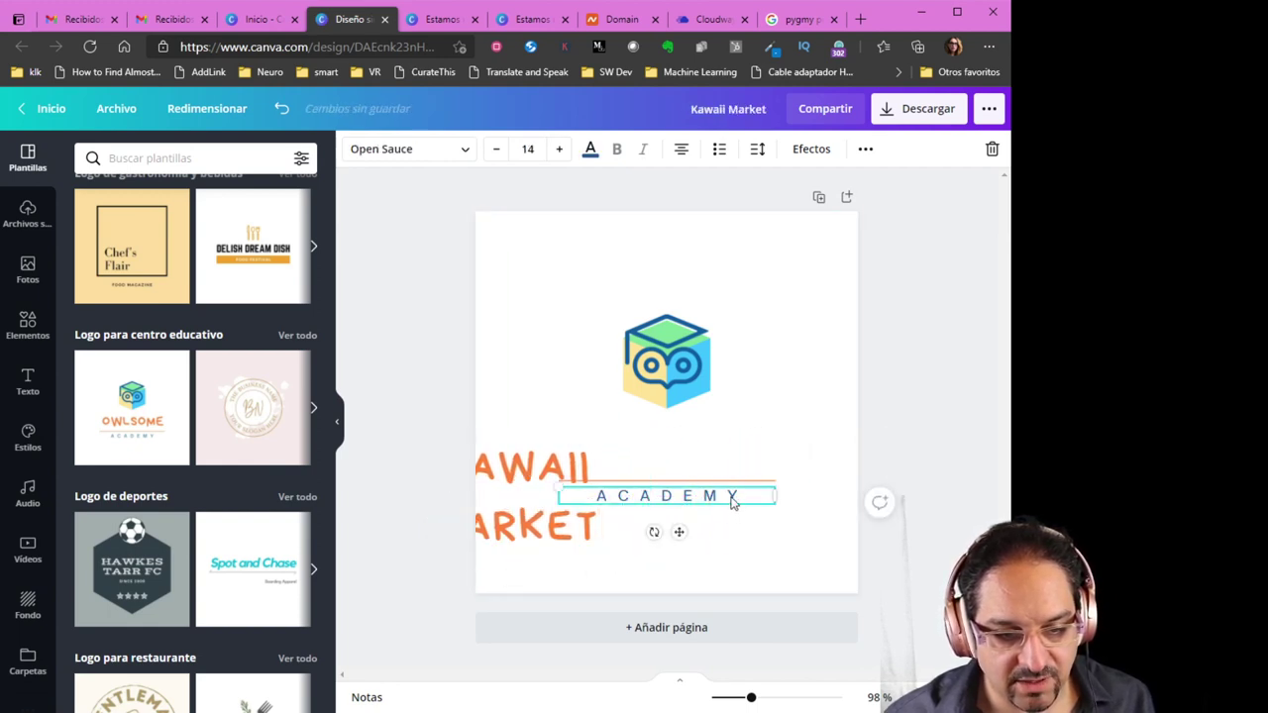
{"action": "key", "text": "Delete"}
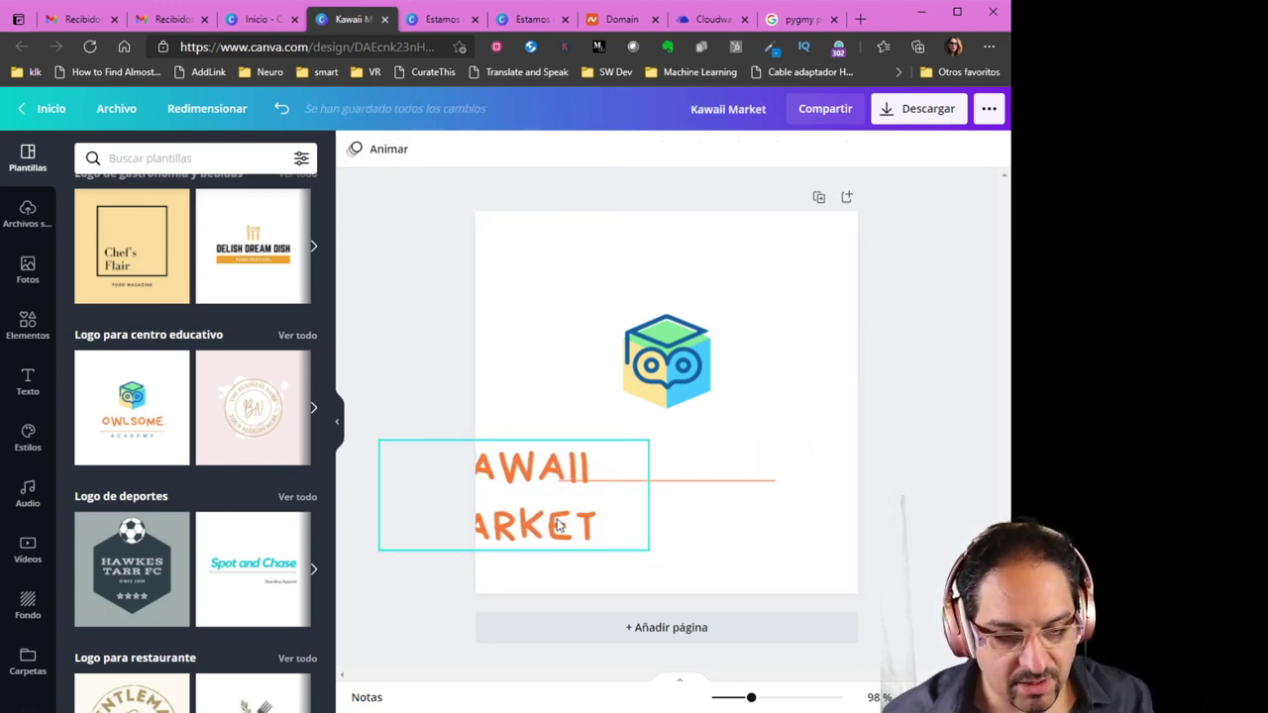
{"action": "left_click_drag", "start_coordinate": [560, 519], "coordinate": [713, 503]}
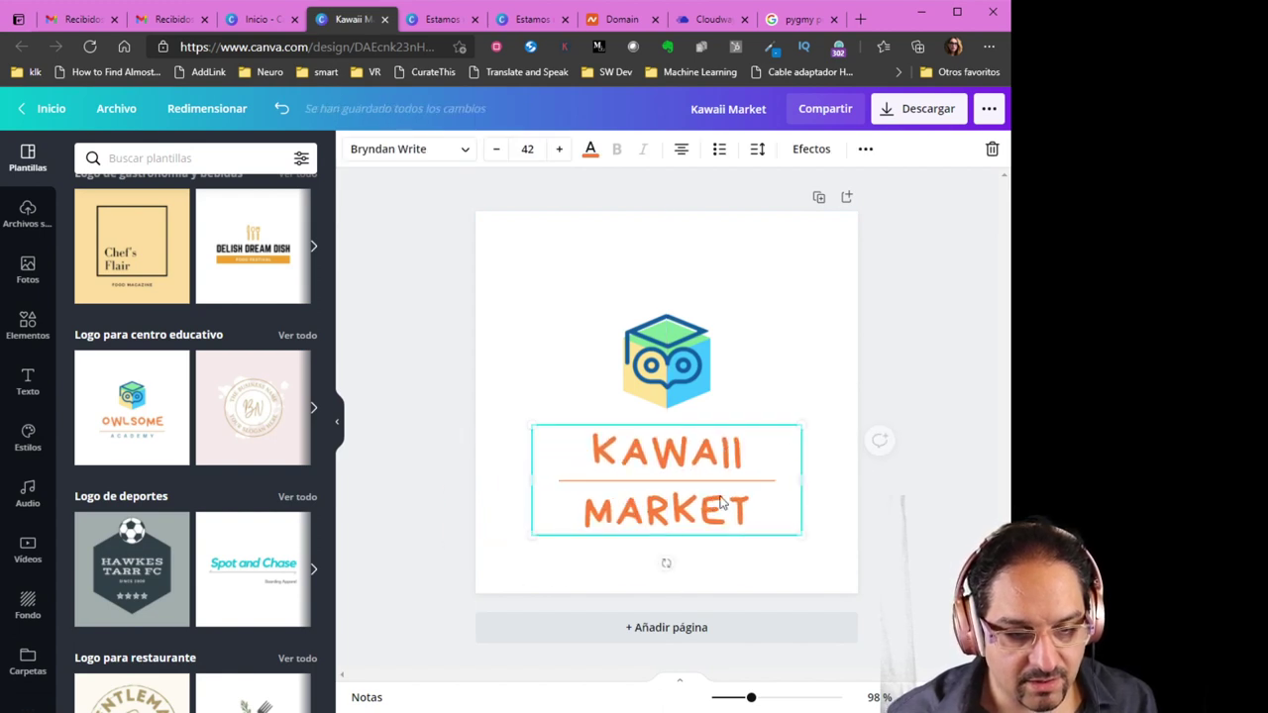
{"action": "left_click", "coordinate": [798, 348]}
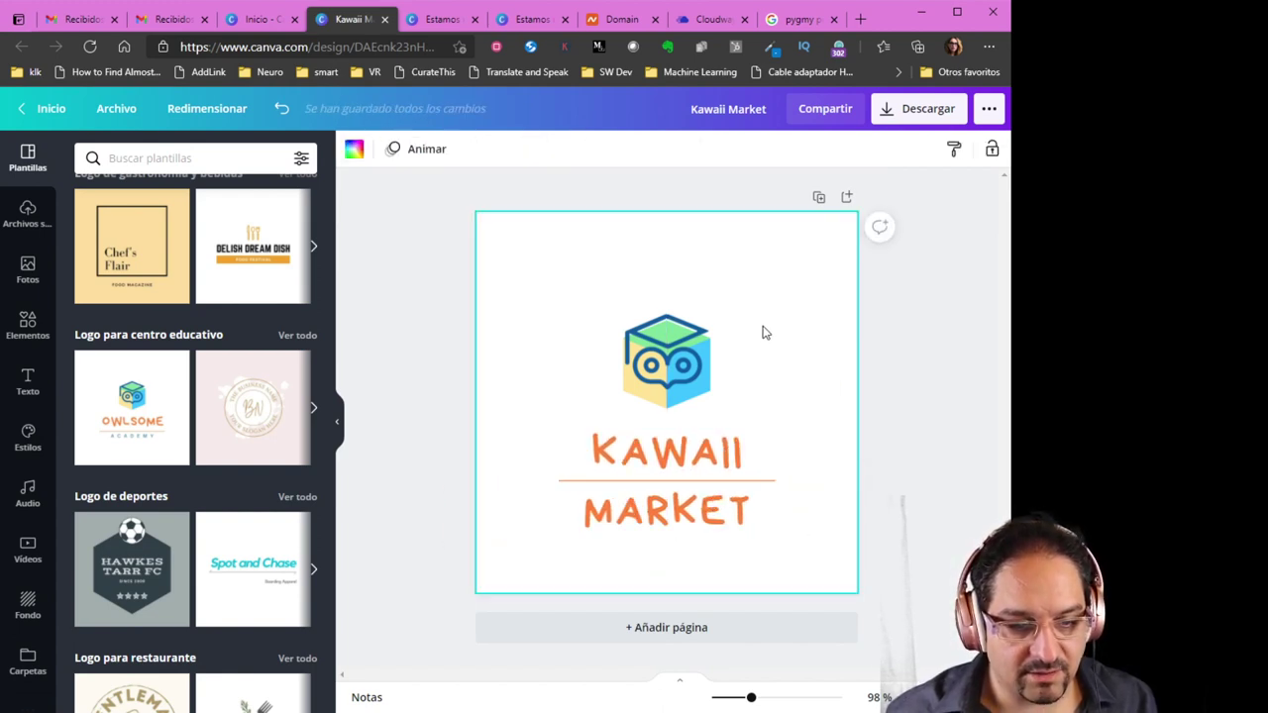
Download the logo as a PNG with a transparent background
{"action": "left_click", "coordinate": [901, 114]}
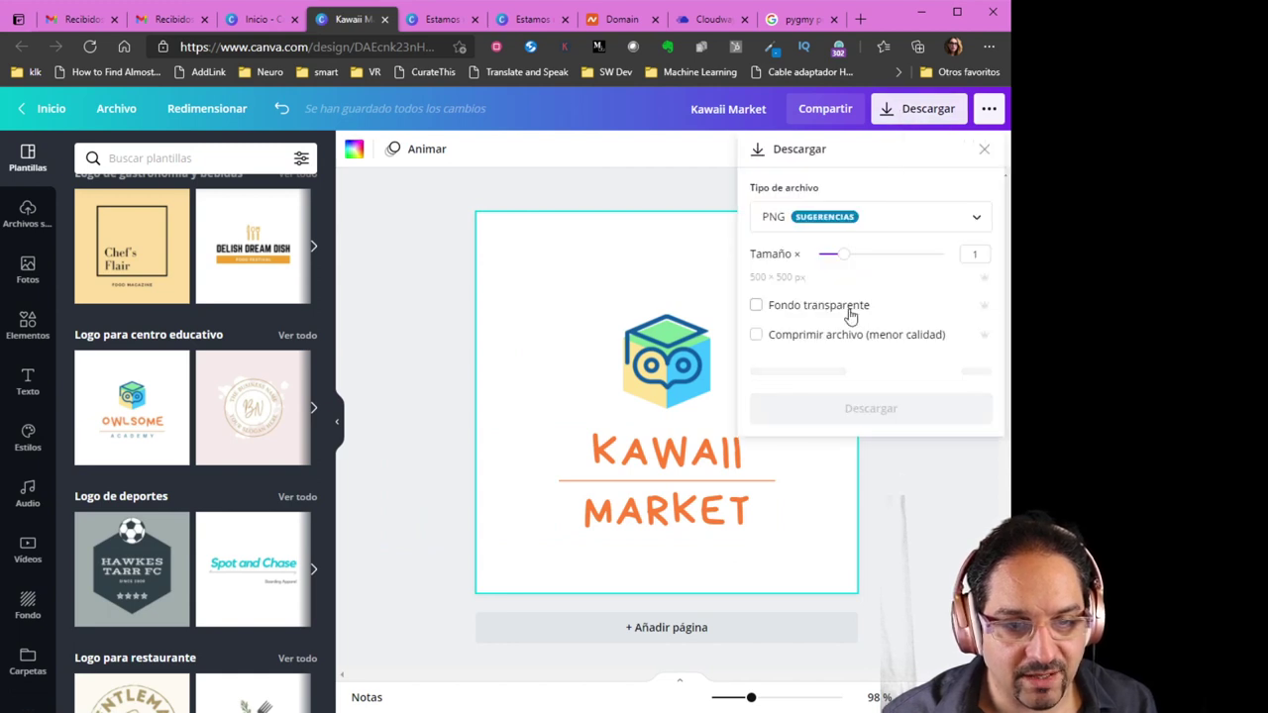
{"action": "left_click", "coordinate": [786, 310]}
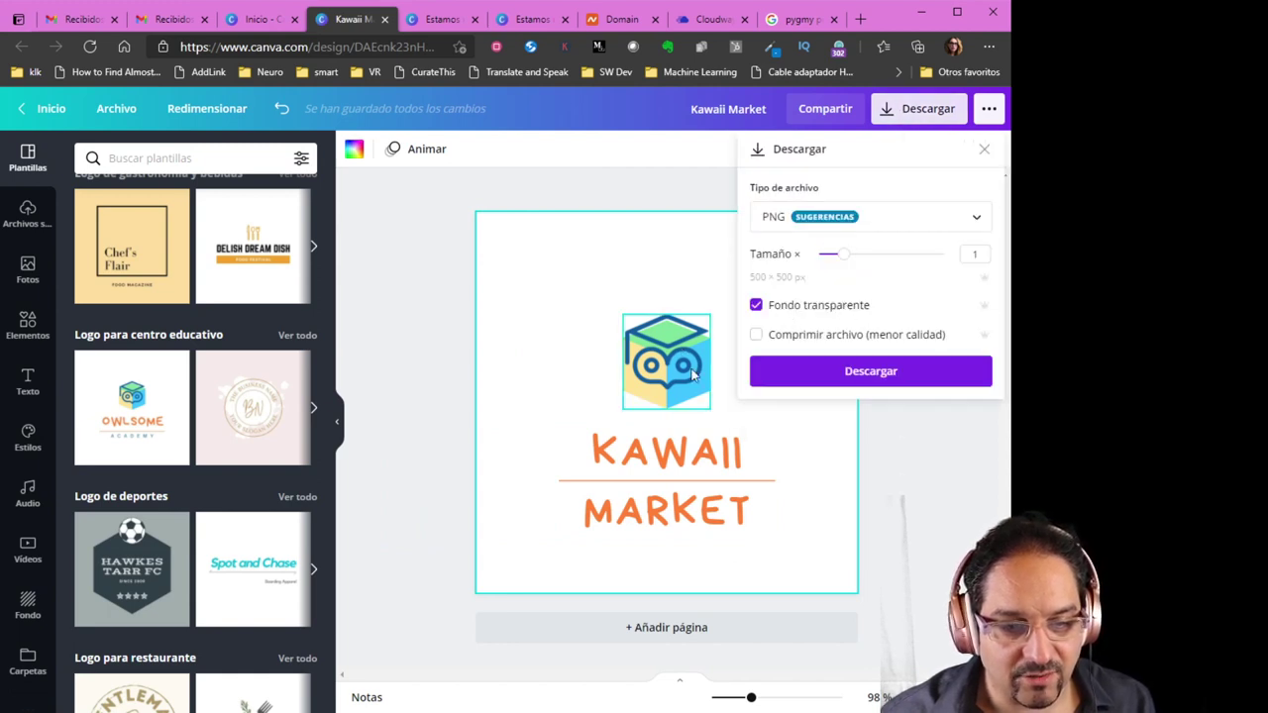
{"action": "left_click", "coordinate": [870, 377]}
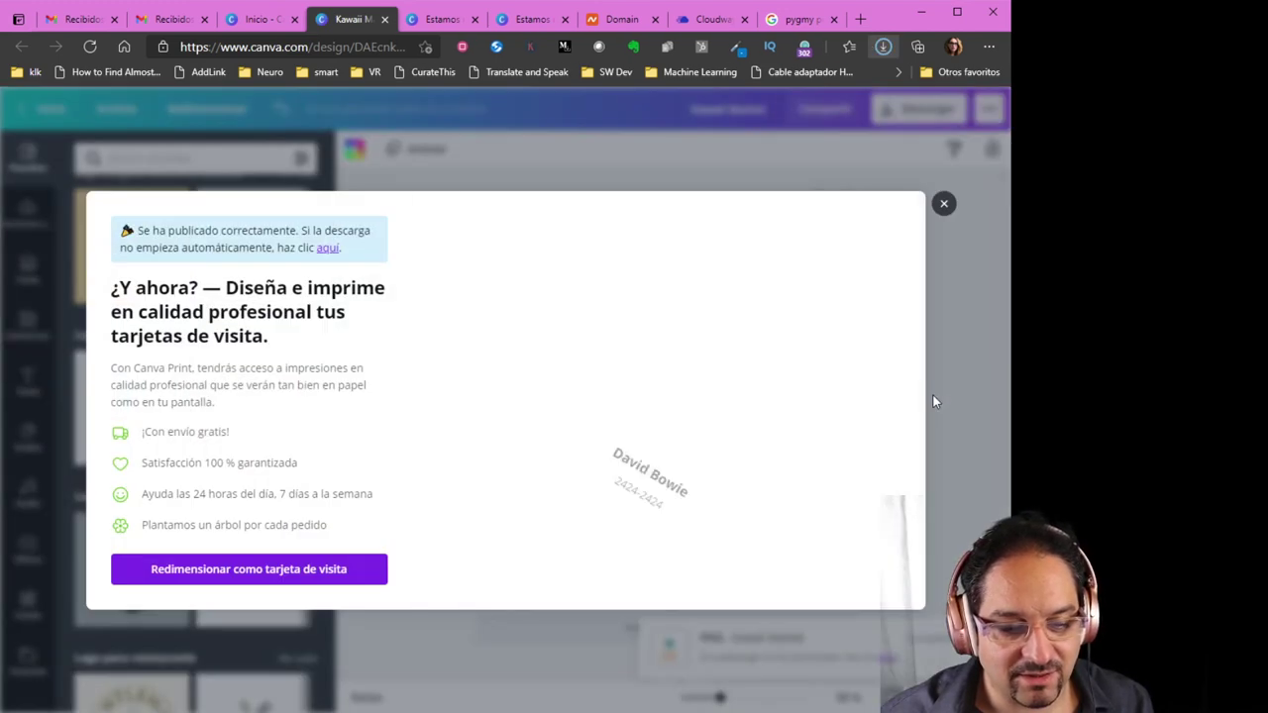
{"action": "left_click", "coordinate": [942, 205]}
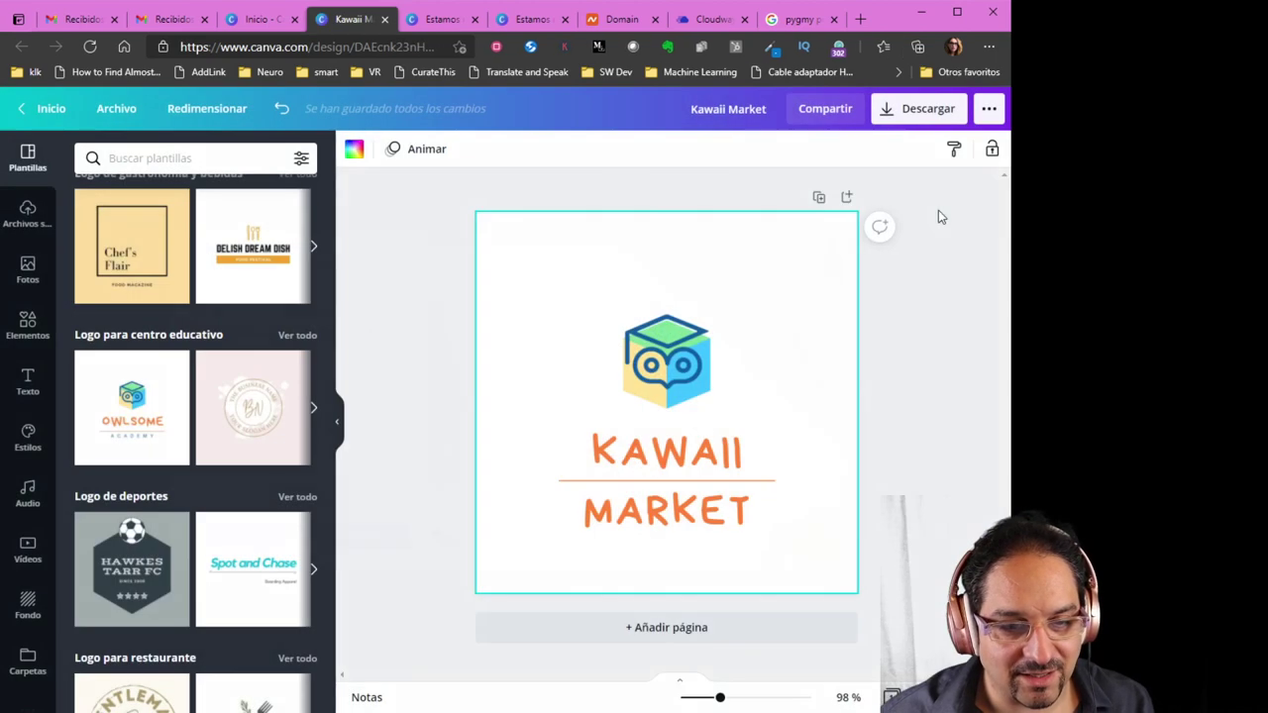
Back in Cloudways, open Tienda Kawaii from Marketplace Demo's applications list
{"action": "left_click", "coordinate": [712, 24]}
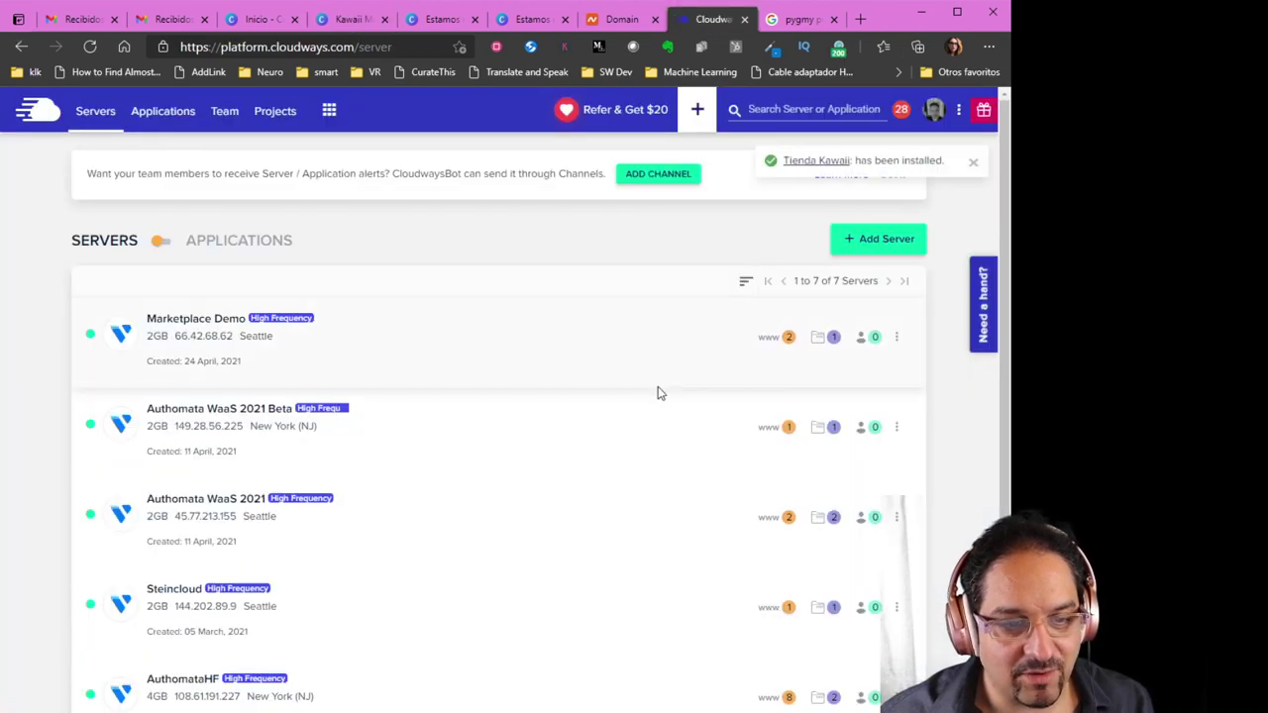
{"action": "left_click", "coordinate": [769, 341]}
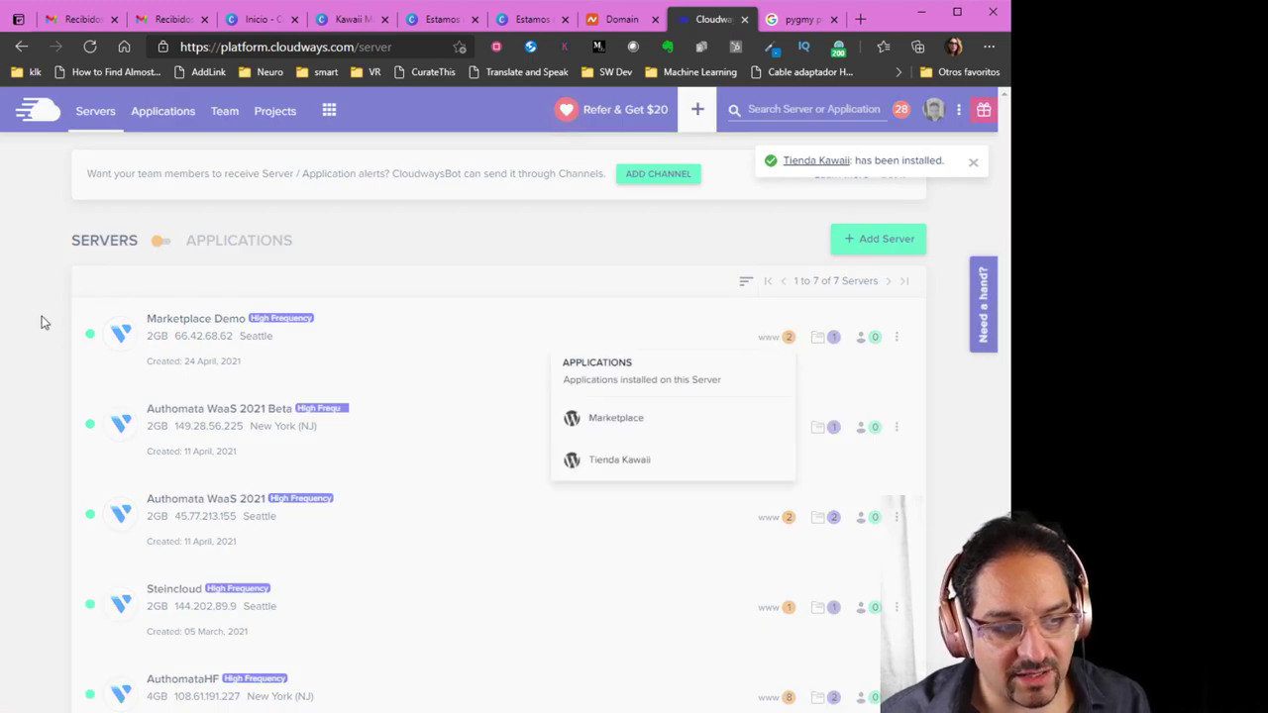
{"action": "left_click", "coordinate": [42, 321]}
{"action": "left_click", "coordinate": [778, 341]}
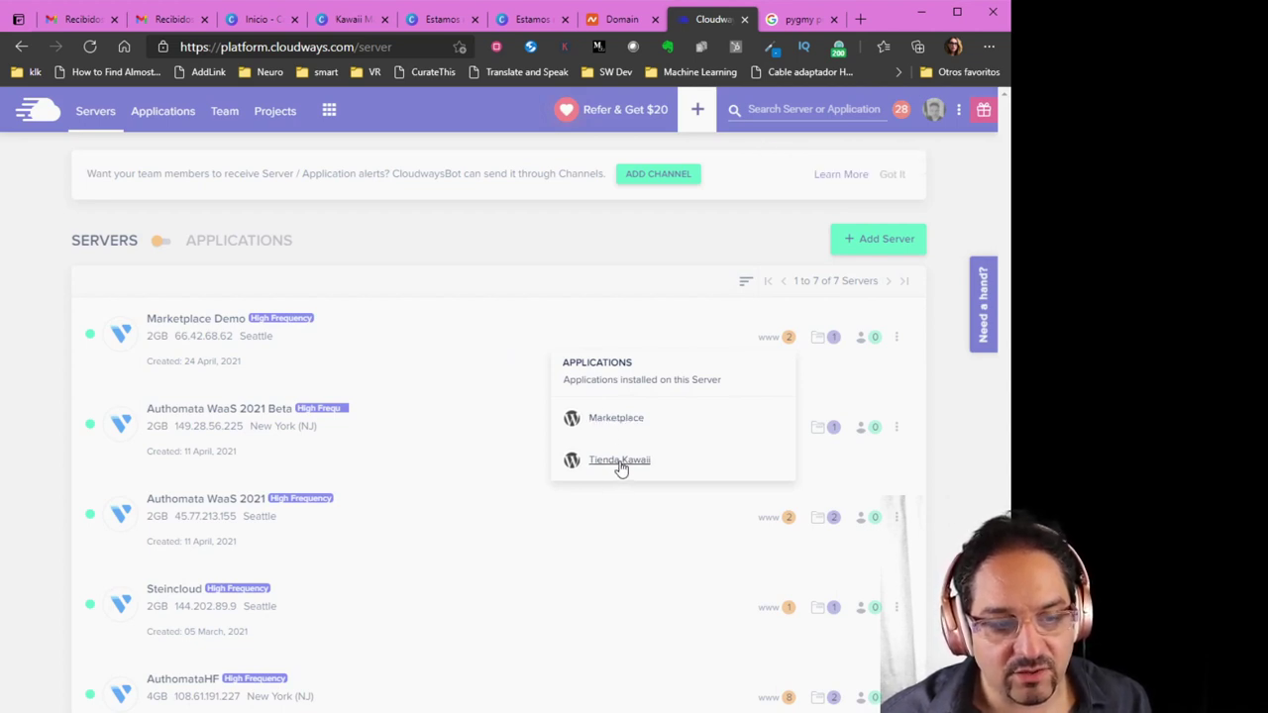
{"action": "left_click", "coordinate": [620, 462]}
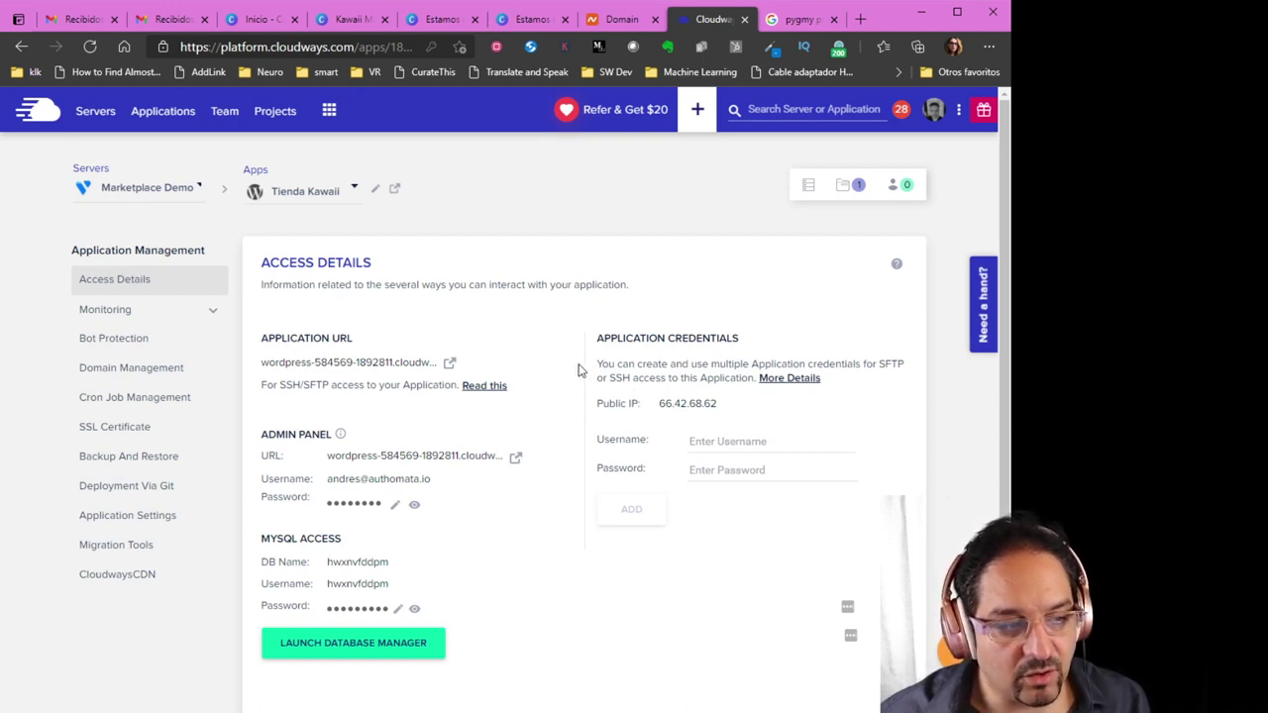
{"action": "left_click", "coordinate": [216, 315]}
{"action": "left_click", "coordinate": [212, 340]}
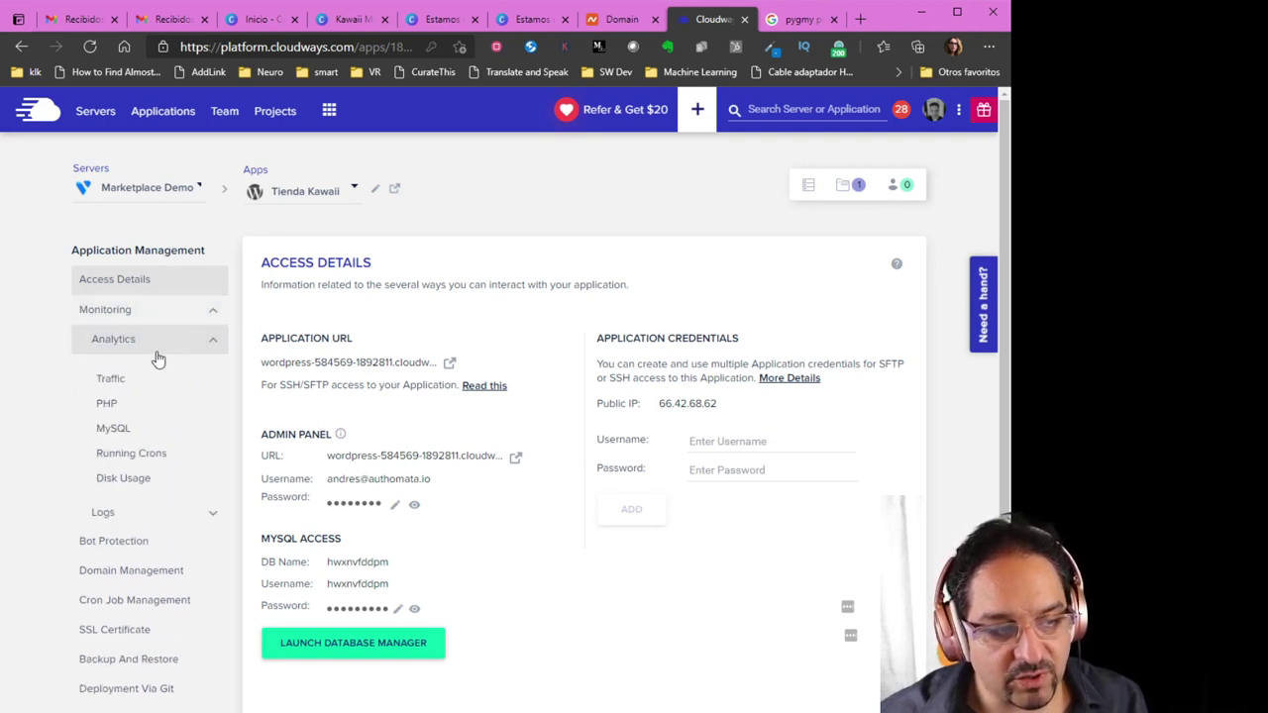
{"action": "left_click", "coordinate": [213, 343]}
{"action": "left_click", "coordinate": [211, 315]}
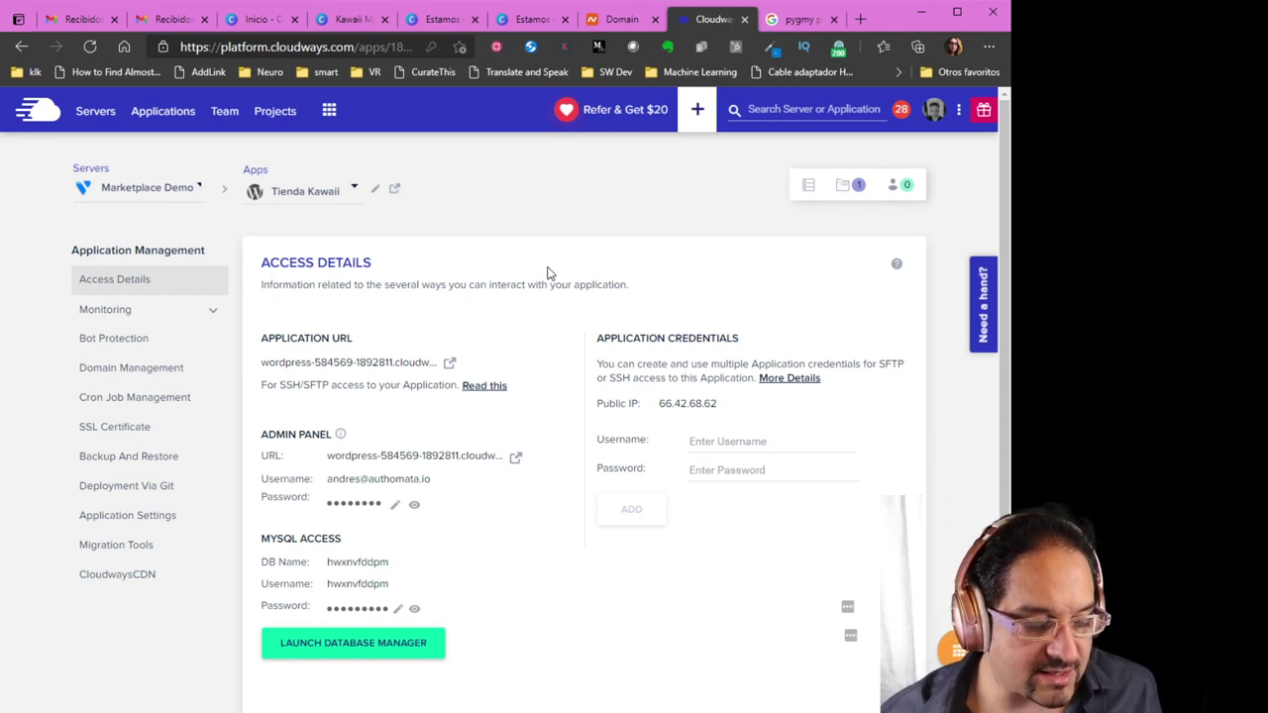
{"action": "left_click", "coordinate": [128, 343]}
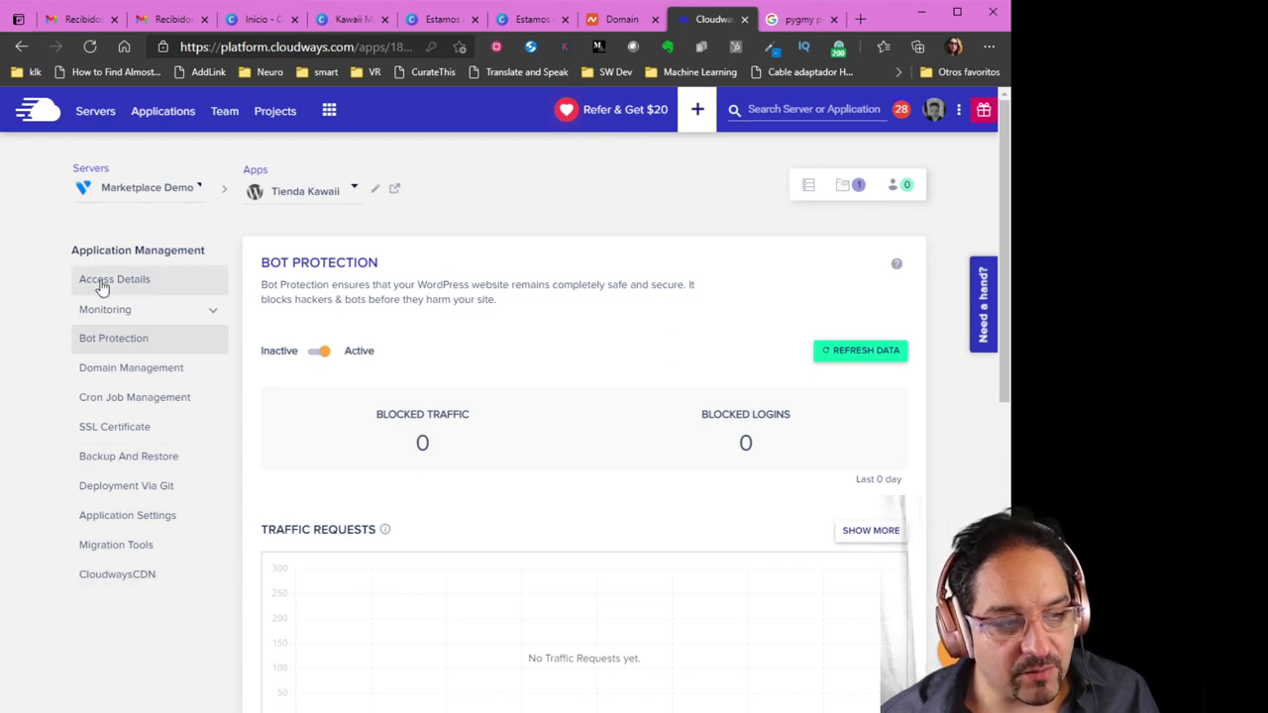
{"action": "left_click", "coordinate": [137, 289]}
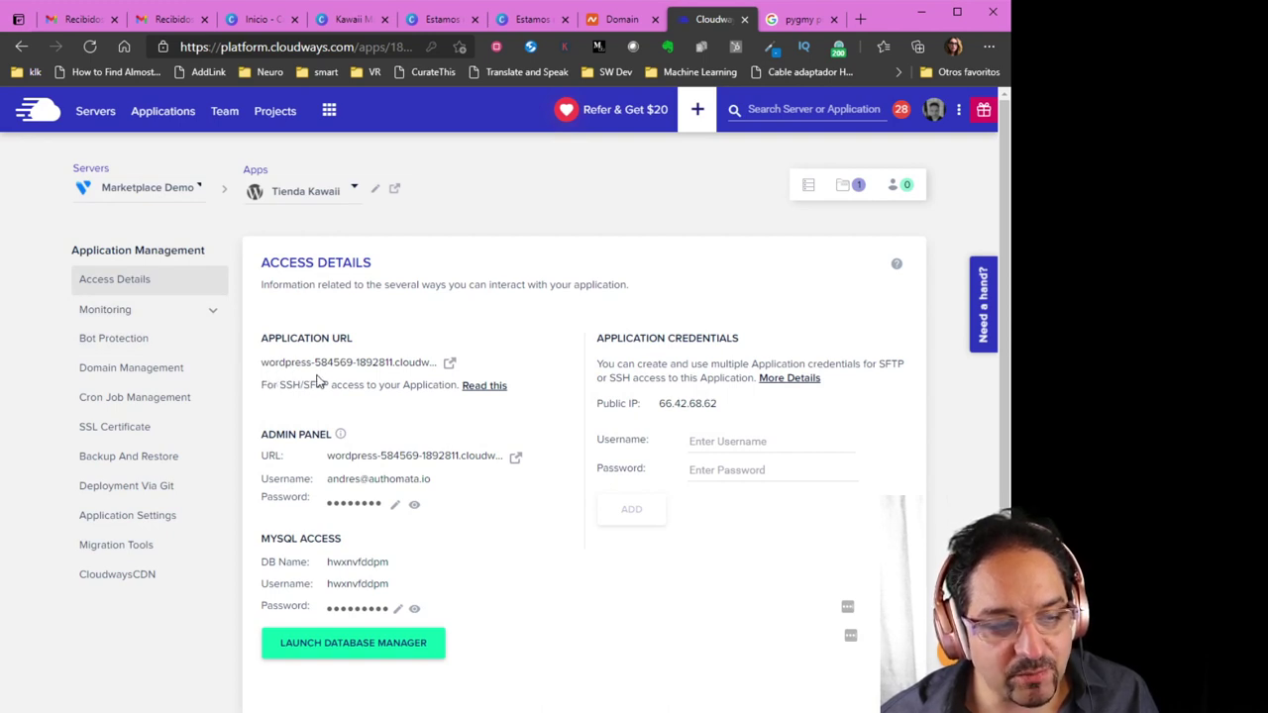
Open the live WordPress site, read the Some Useful Links post, then go back to the blog home
{"action": "left_click", "coordinate": [448, 365]}
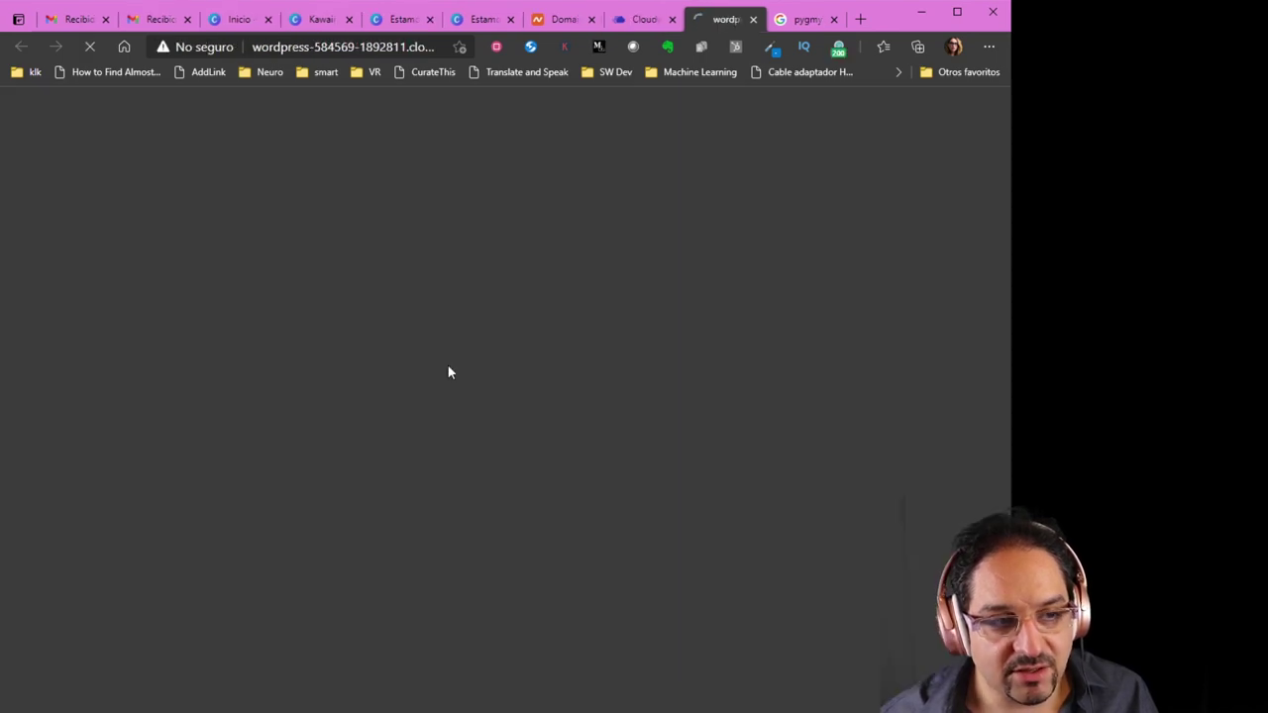
{"action": "scroll", "coordinate": [466, 416], "scroll_direction": "down", "scroll_amount": 2}
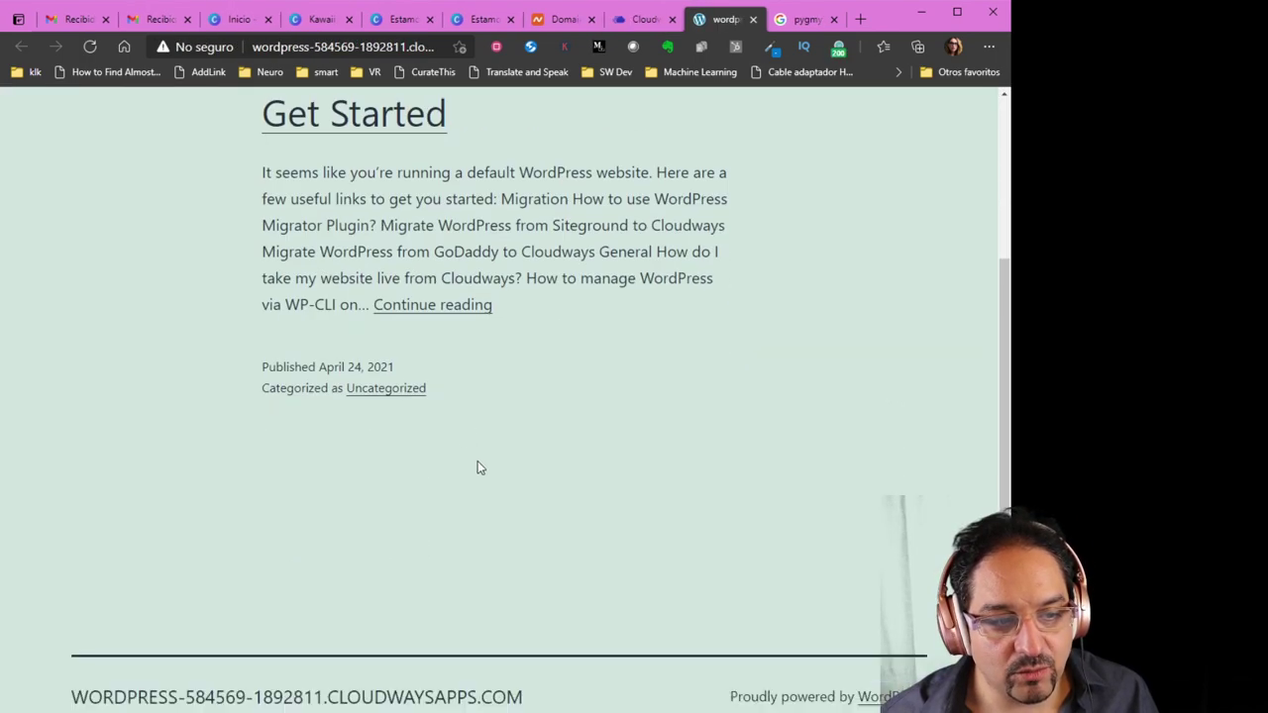
{"action": "scroll", "coordinate": [500, 478], "scroll_direction": "up", "scroll_amount": 2}
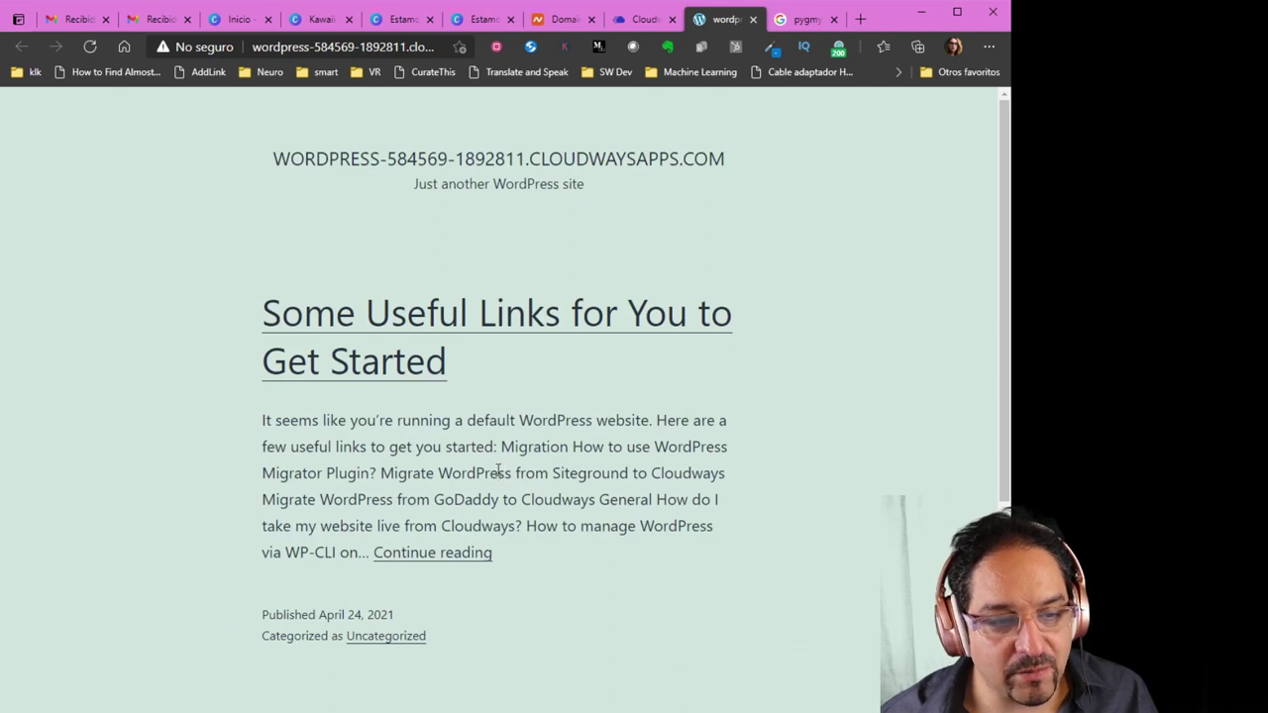
{"action": "left_click", "coordinate": [453, 338]}
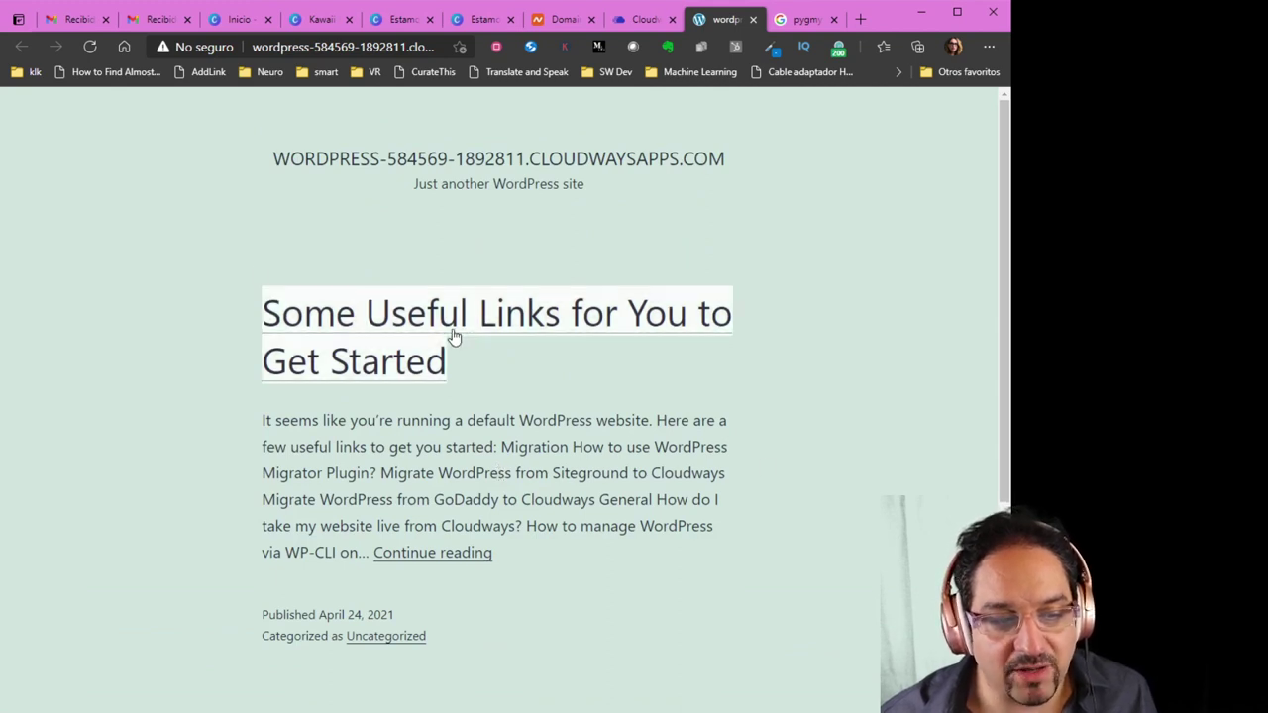
{"action": "scroll", "coordinate": [497, 414], "scroll_direction": "down", "scroll_amount": 5}
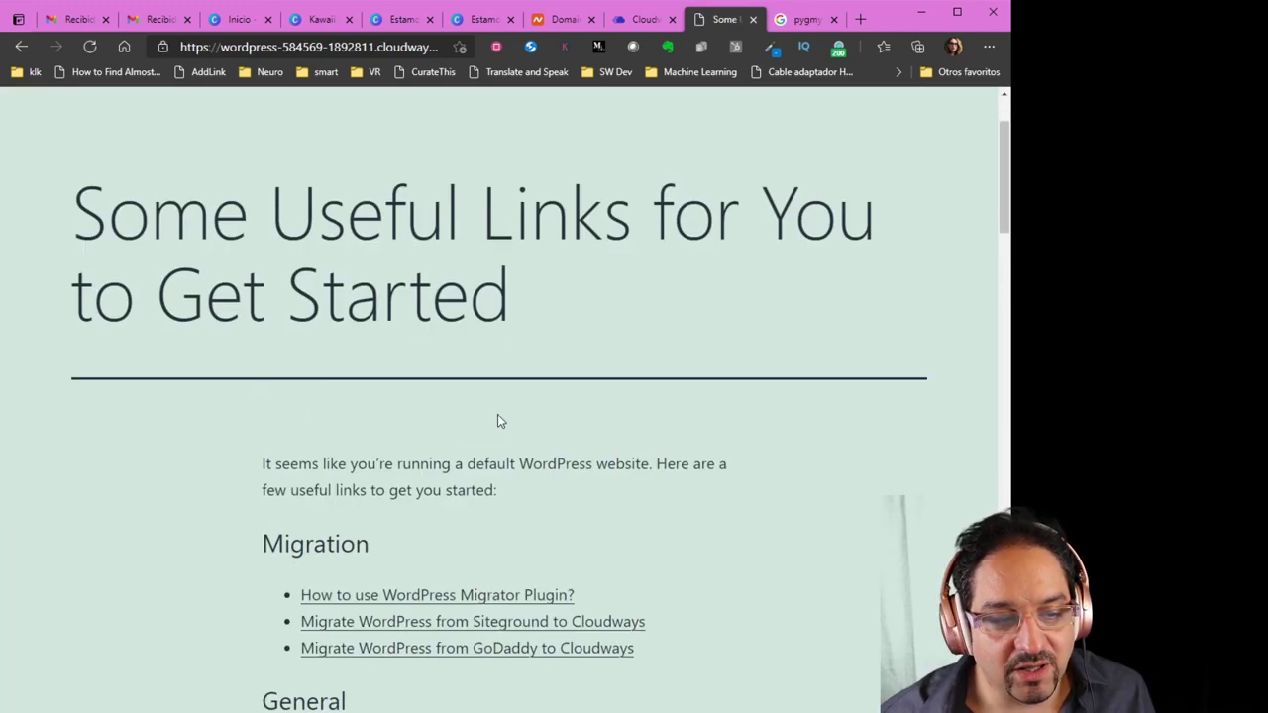
{"action": "scroll", "coordinate": [479, 386], "scroll_direction": "down", "scroll_amount": 8}
{"action": "scroll", "coordinate": [467, 425], "scroll_direction": "up", "scroll_amount": 5}
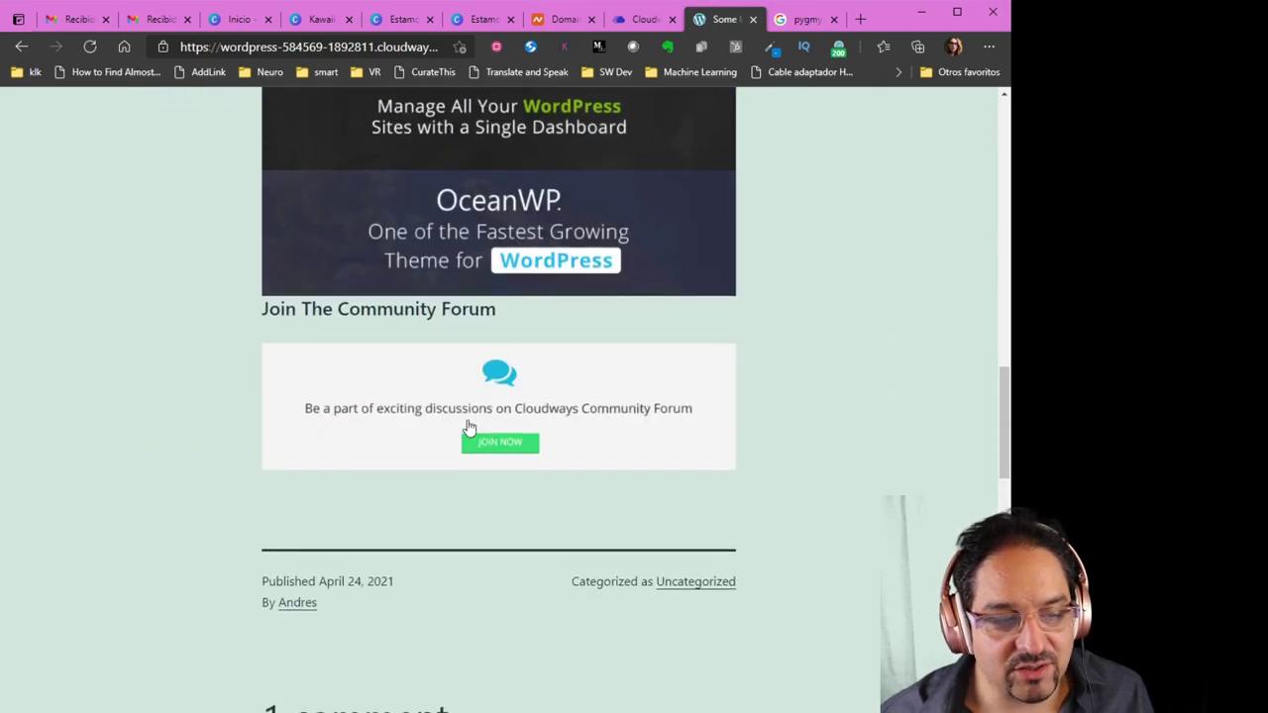
{"action": "scroll", "coordinate": [416, 416], "scroll_direction": "up", "scroll_amount": 15}
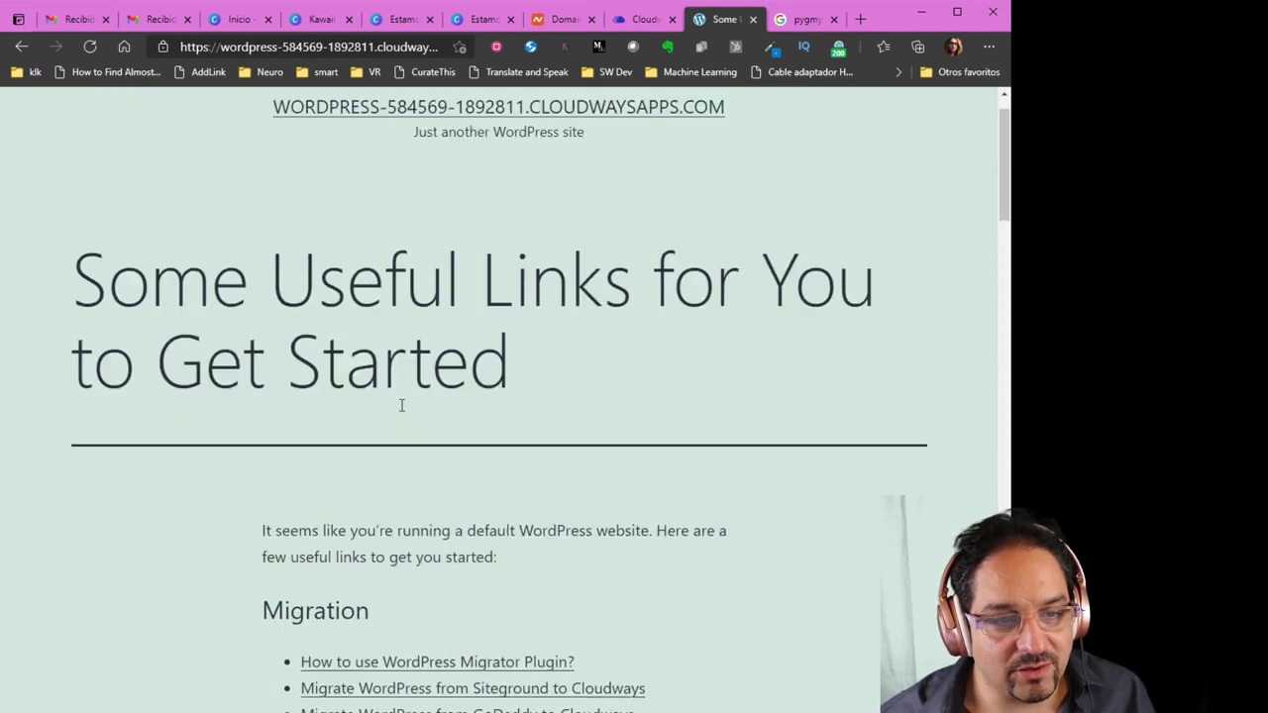
{"action": "left_click", "coordinate": [21, 47]}
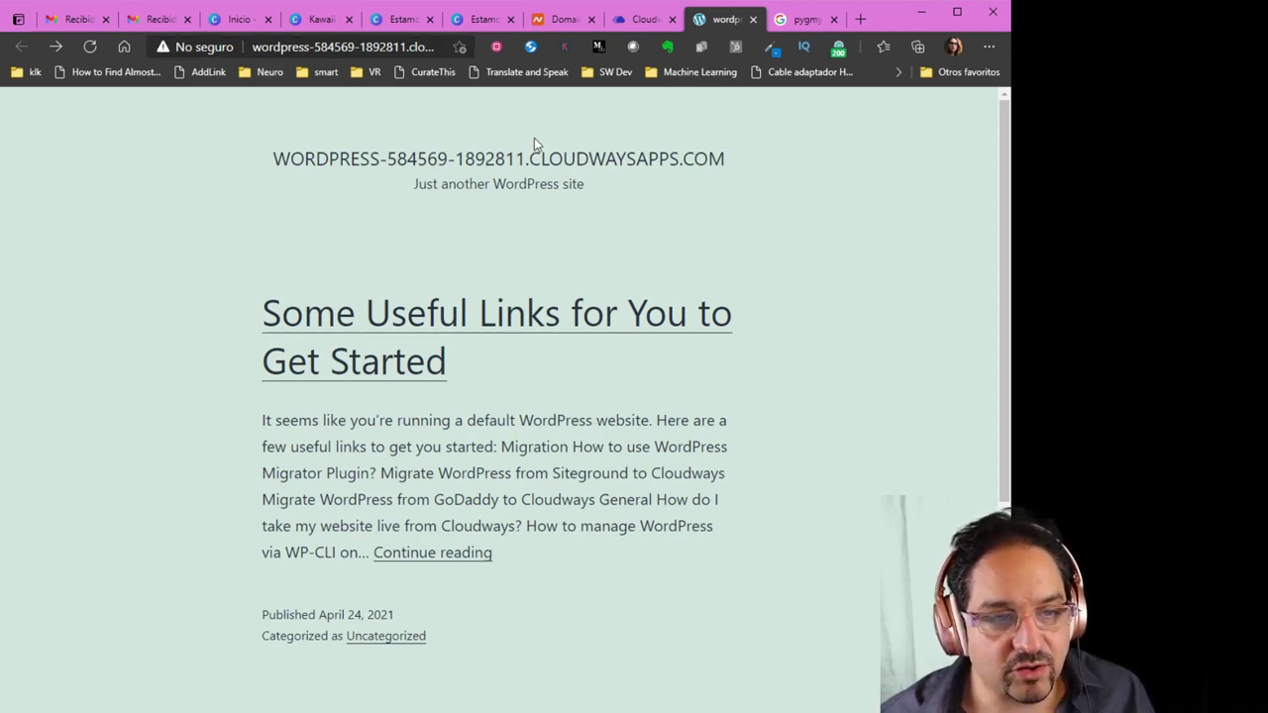
Move through the Namecheap and Cloudways tabs to the Canva presentation design
{"action": "left_click", "coordinate": [559, 22]}
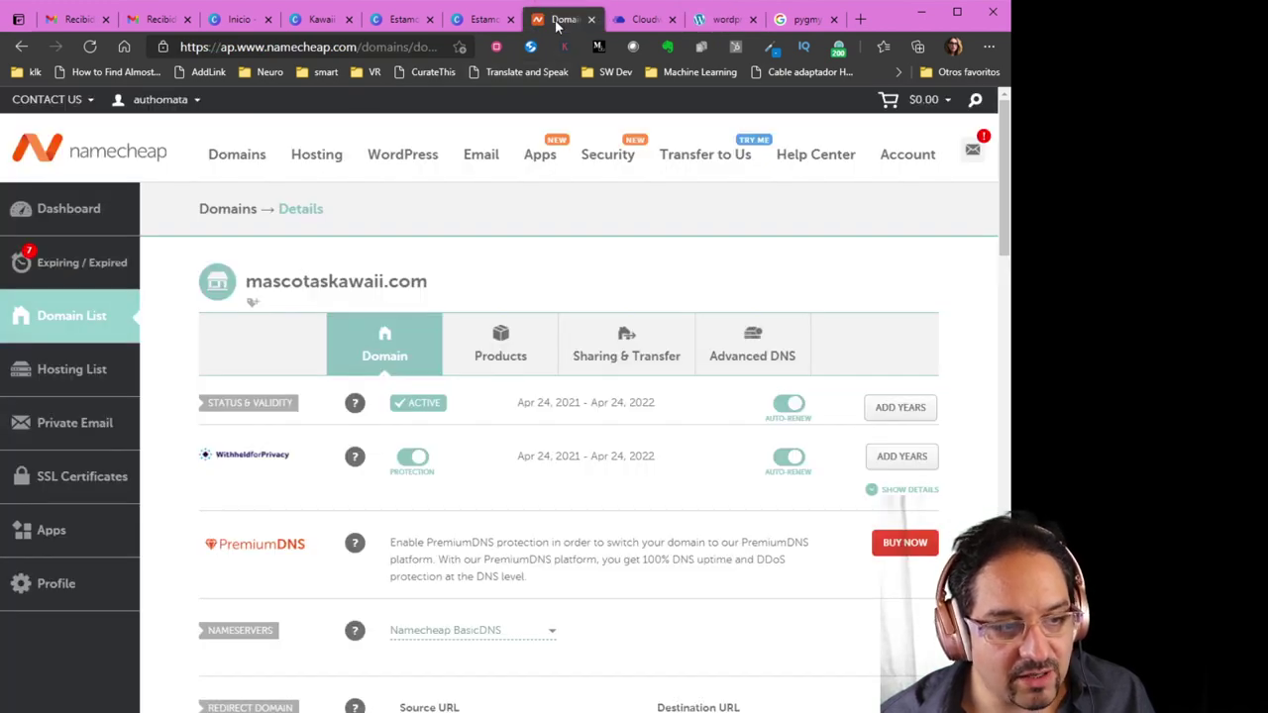
{"action": "left_click", "coordinate": [639, 22]}
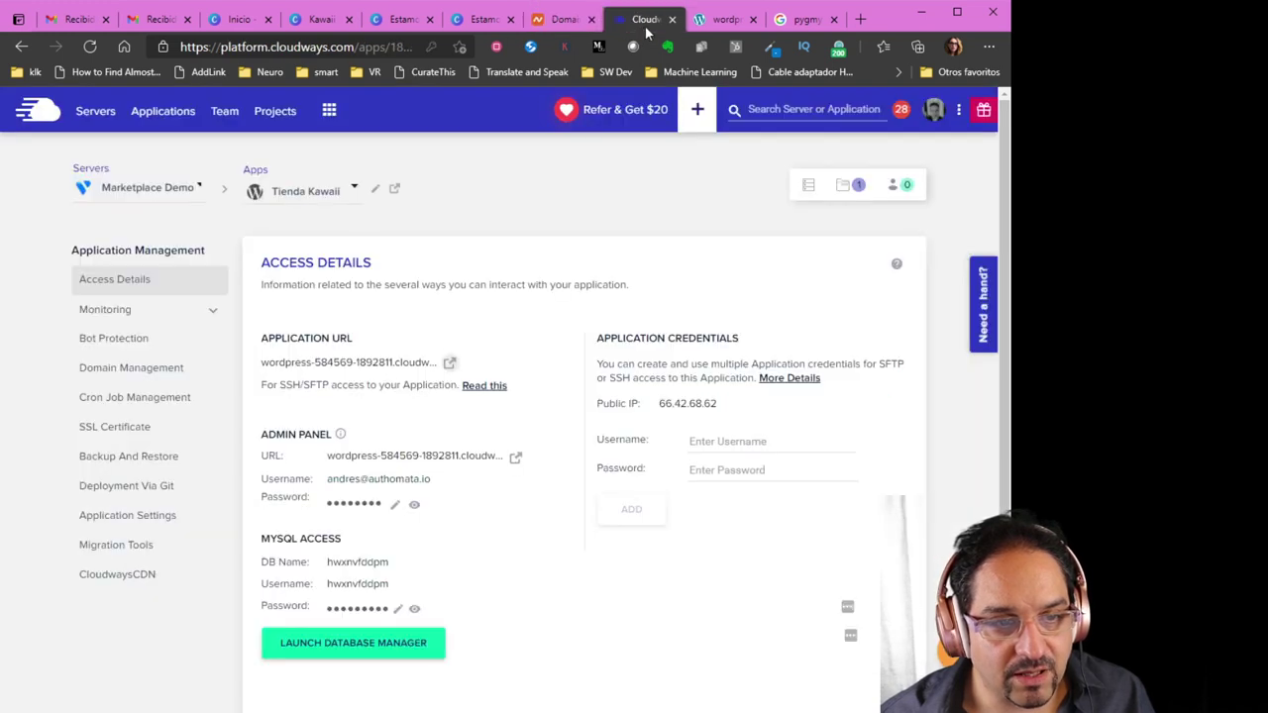
{"action": "left_click", "coordinate": [412, 29]}
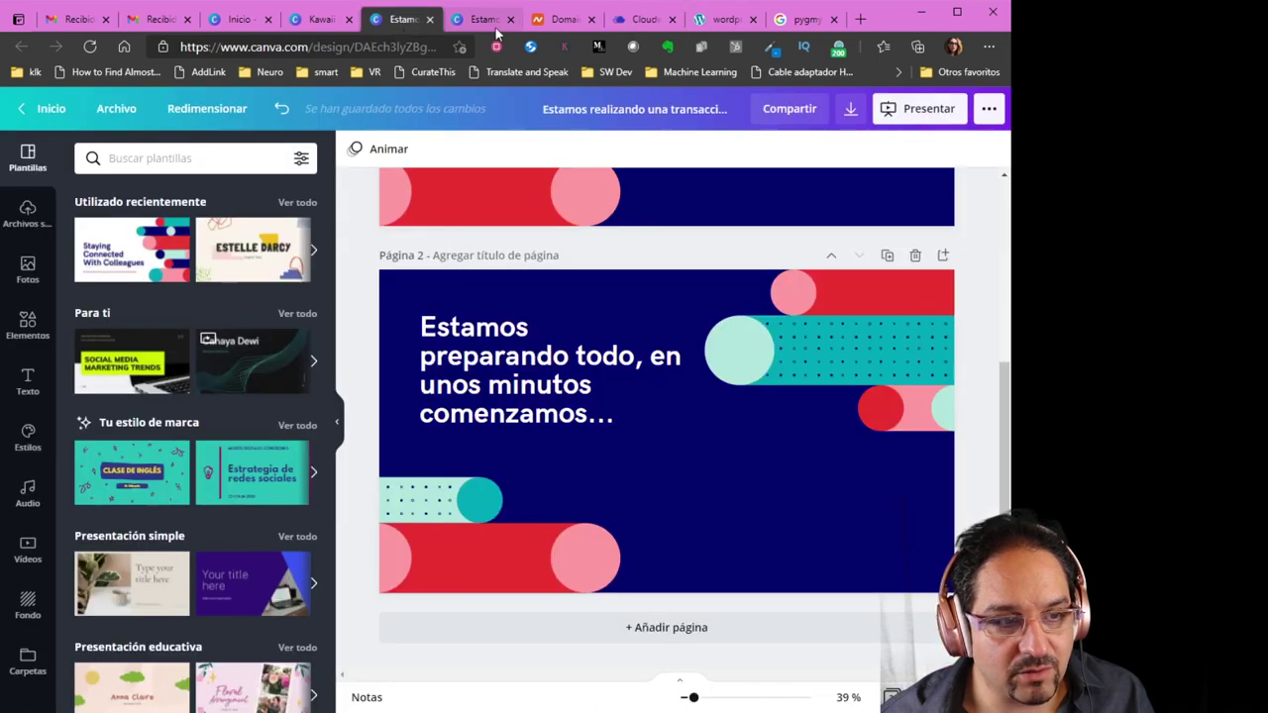
Open the Kawaii Market design and change its logo text to MASCOTAS KAWAII
{"action": "left_click", "coordinate": [316, 23]}
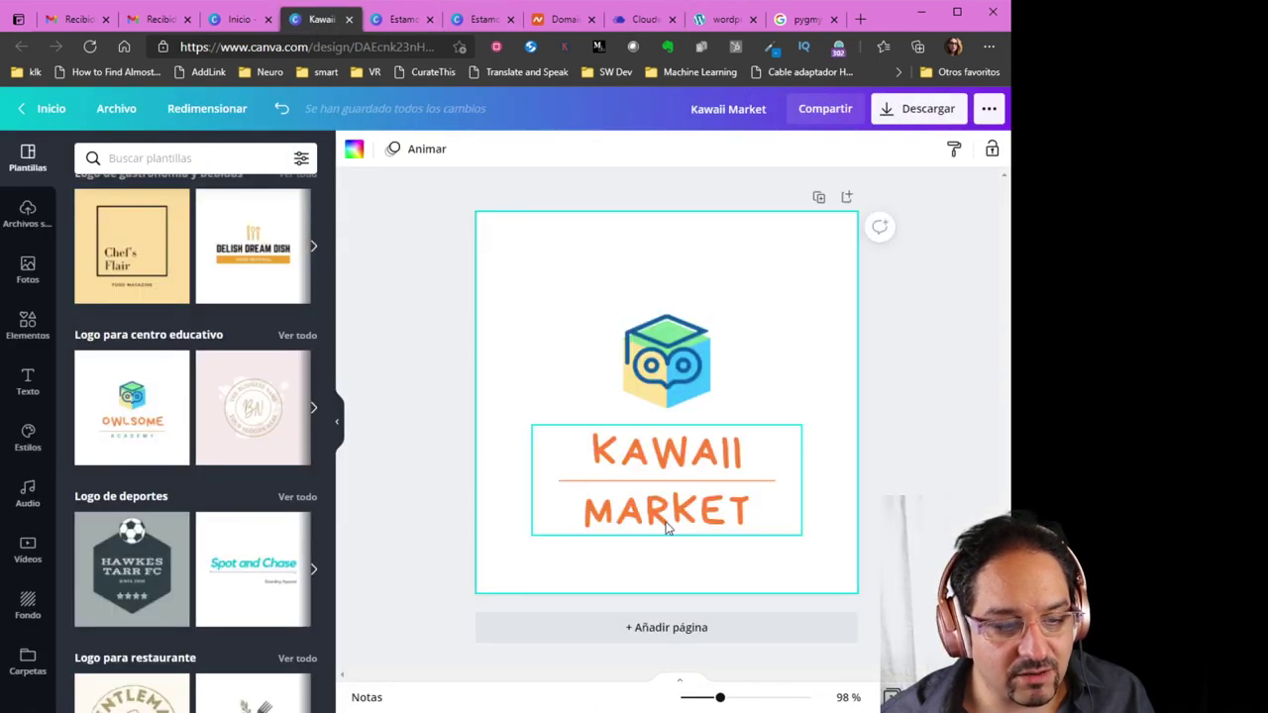
{"action": "left_click", "coordinate": [656, 456]}
{"action": "left_click", "coordinate": [655, 456]}
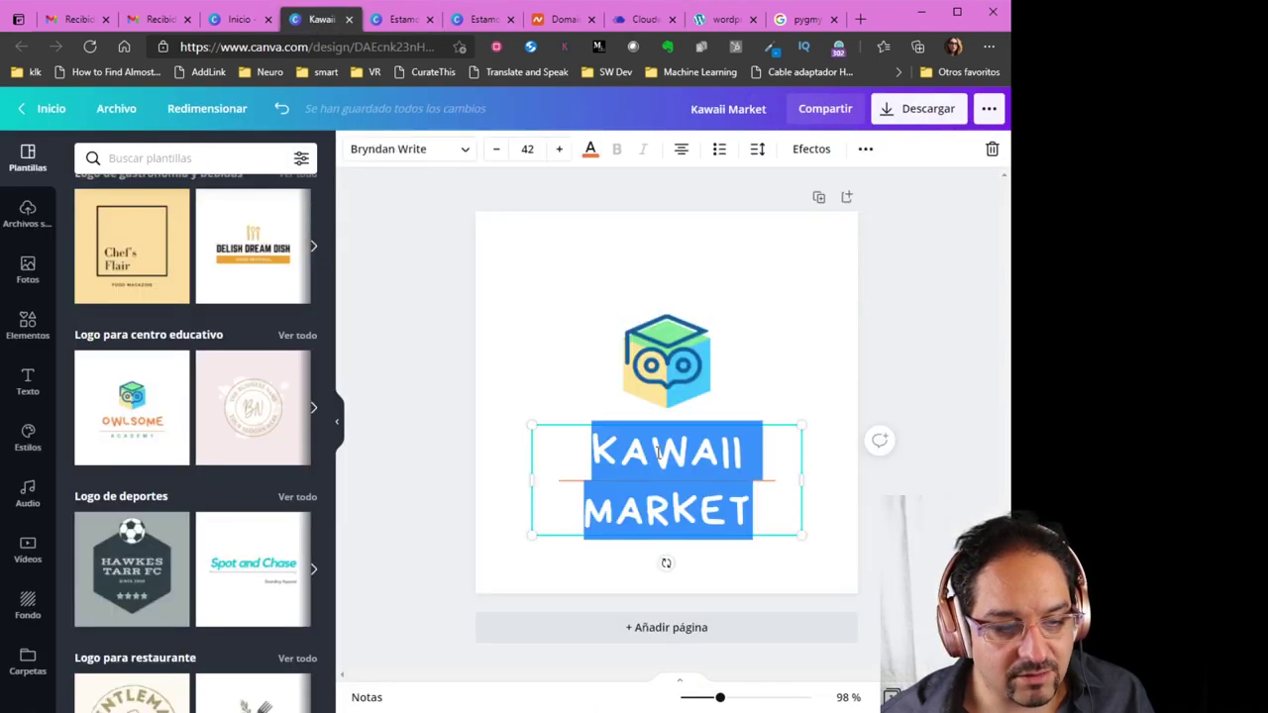
{"action": "key", "text": "Escape"}
{"action": "left_click", "coordinate": [745, 451]}
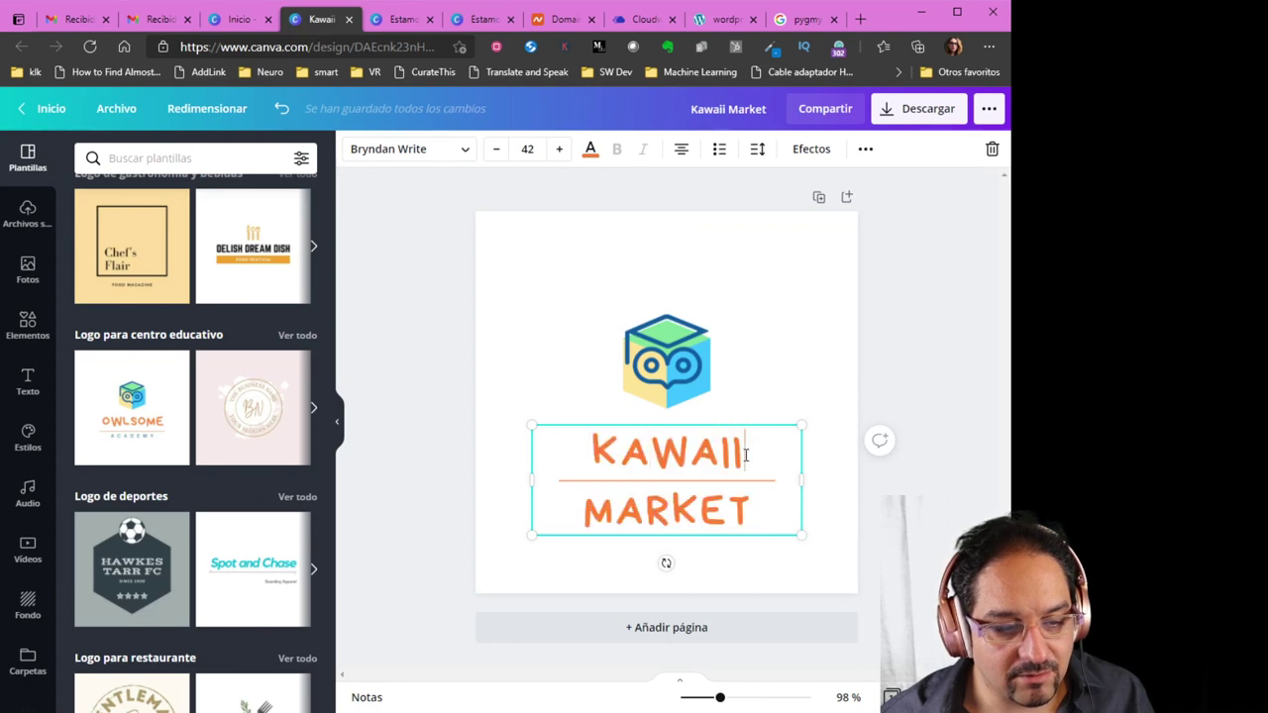
{"action": "key", "text": "BackSpace"}
{"action": "key", "text": "BackSpace"}
{"action": "key", "text": "BackSpace"}
{"action": "key", "text": "BackSpace"}
{"action": "key", "text": "BackSpace"}
{"action": "key", "text": "BackSpace"}
{"action": "key", "text": "BackSpace"}
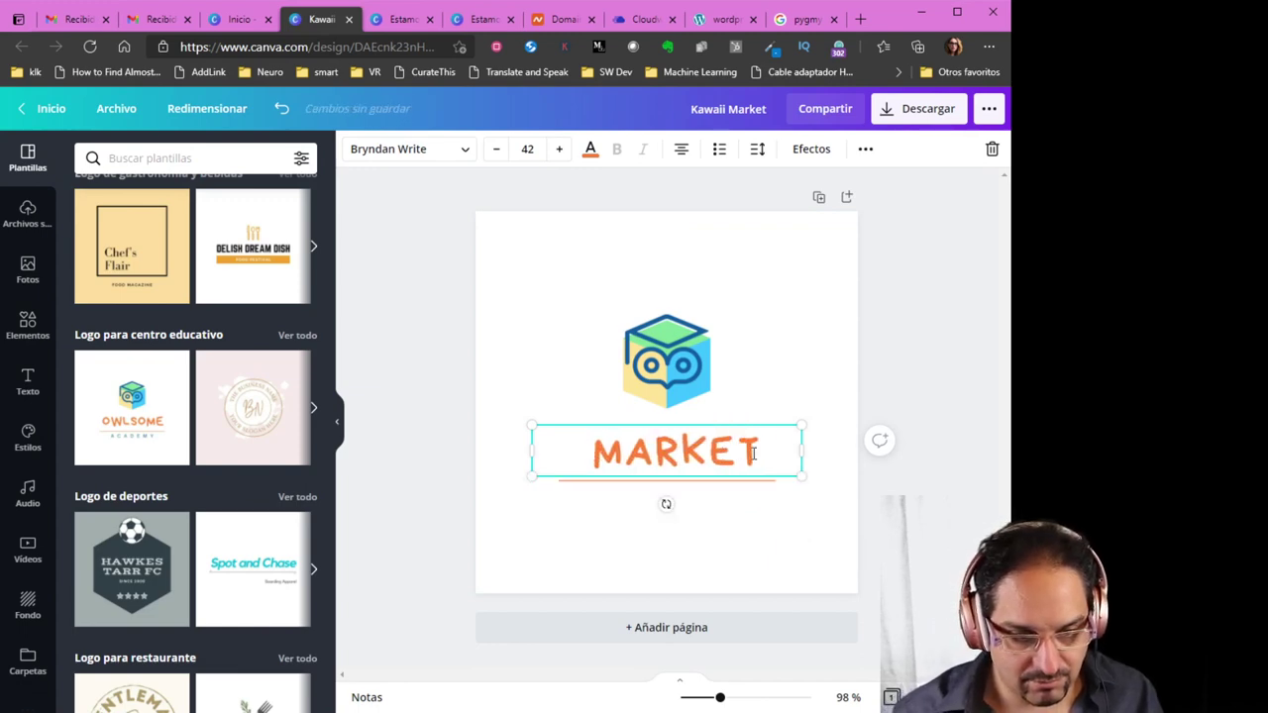
{"action": "type", "text": "MASCOTAS"}
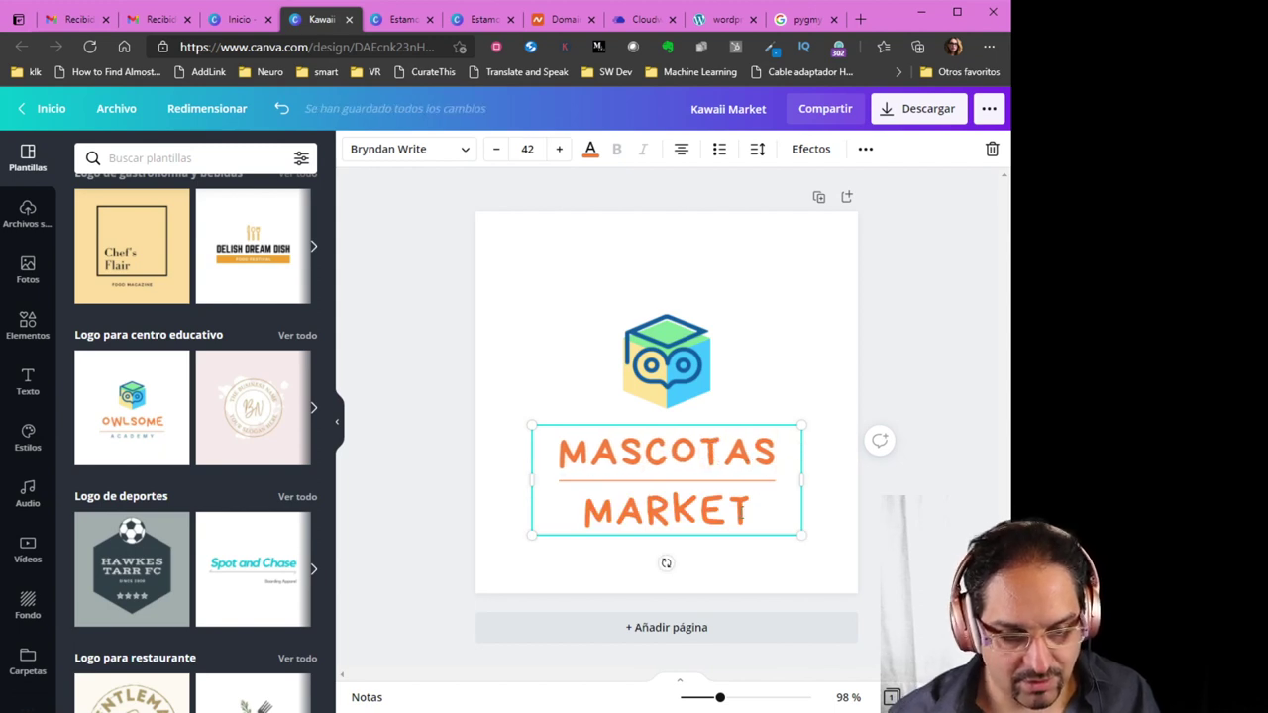
{"action": "double_click", "coordinate": [712, 509]}
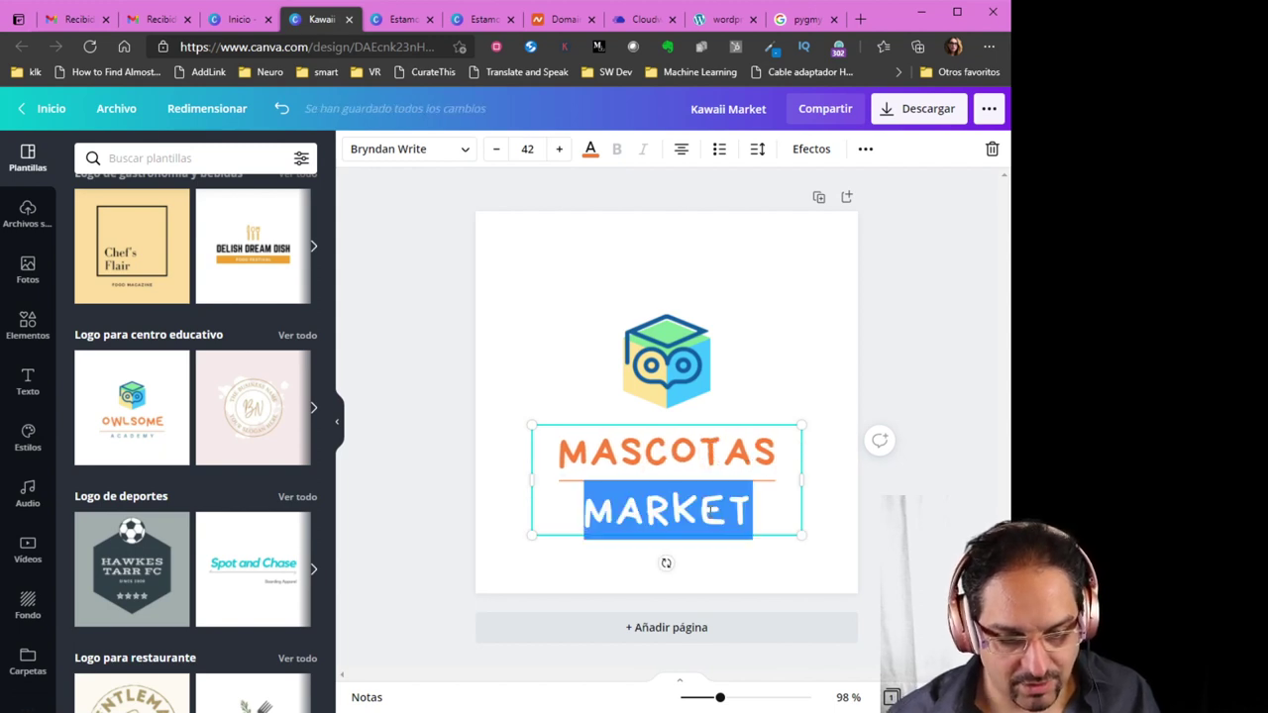
{"action": "type", "text": "KAWAII"}
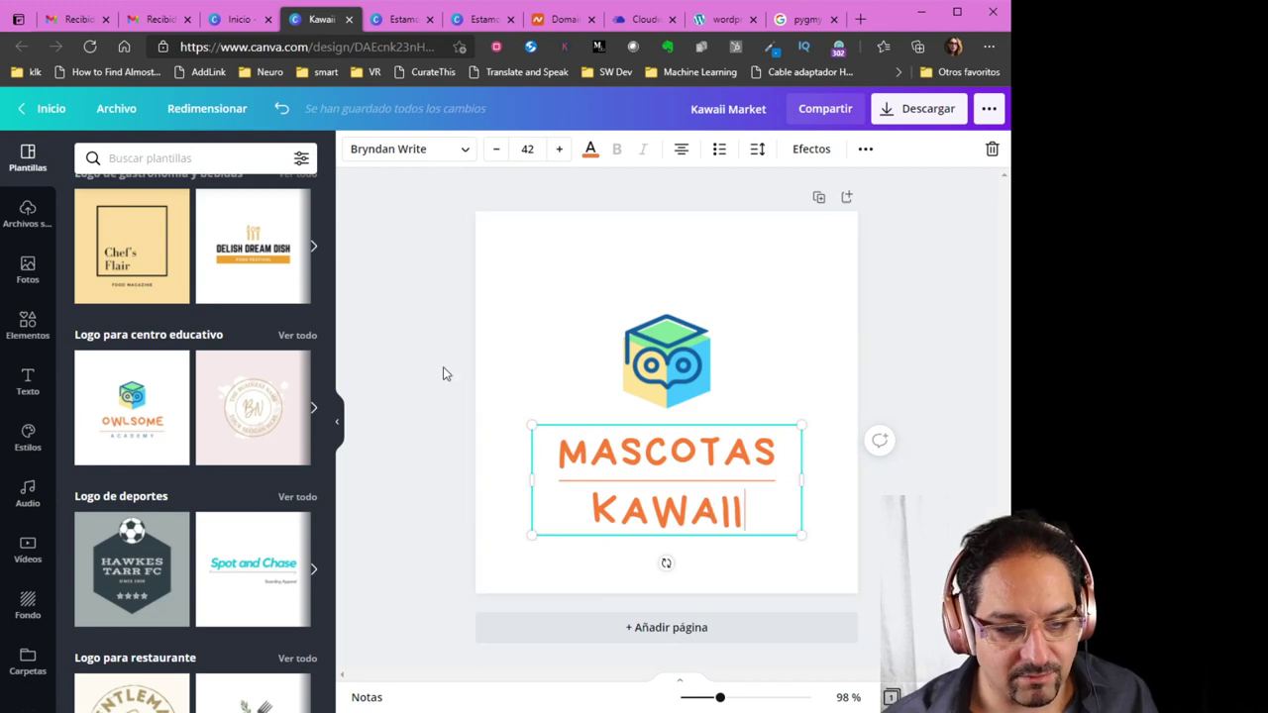
{"action": "left_click", "coordinate": [441, 363]}
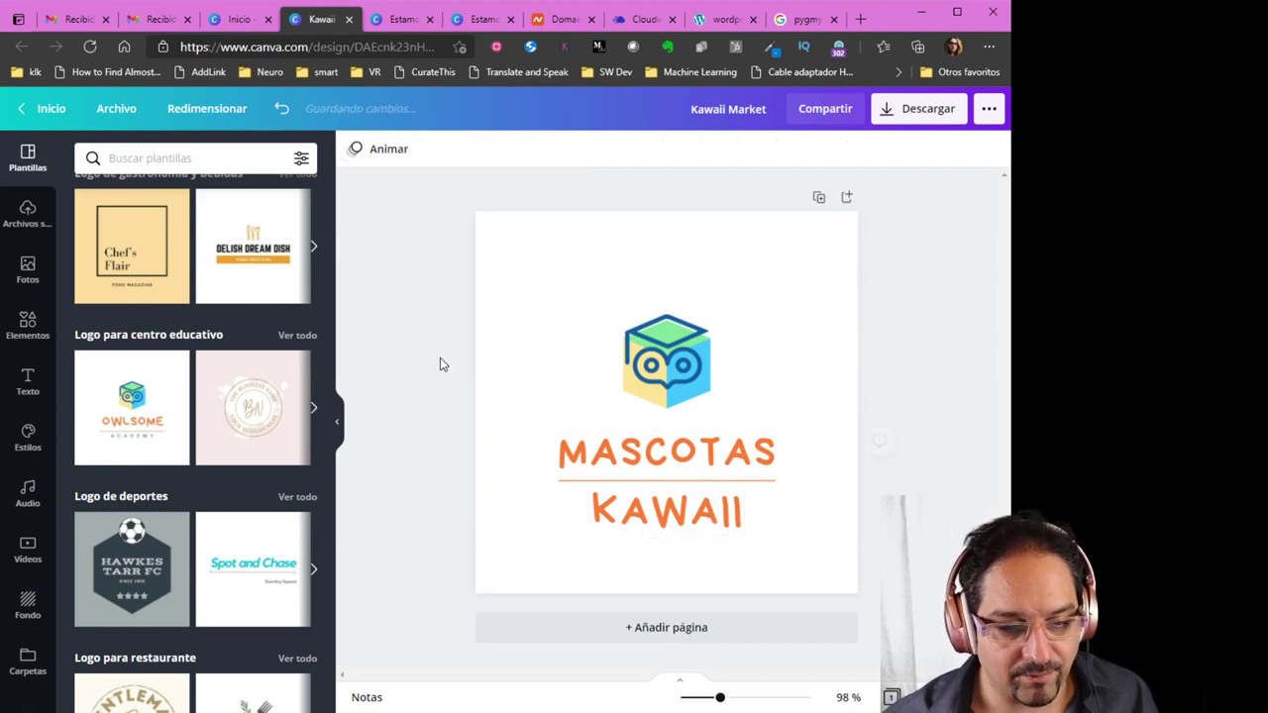
Download the updated logo as a transparent-background PNG
{"action": "left_click", "coordinate": [894, 108]}
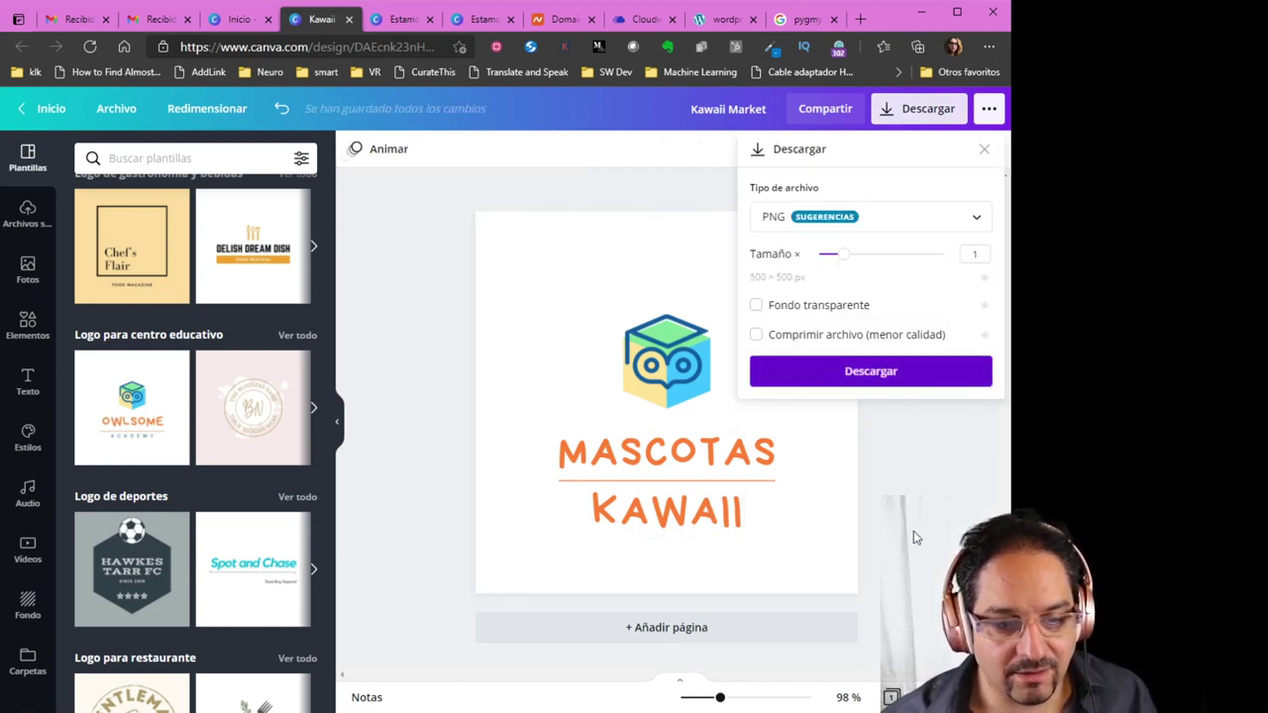
{"action": "left_click", "coordinate": [817, 315]}
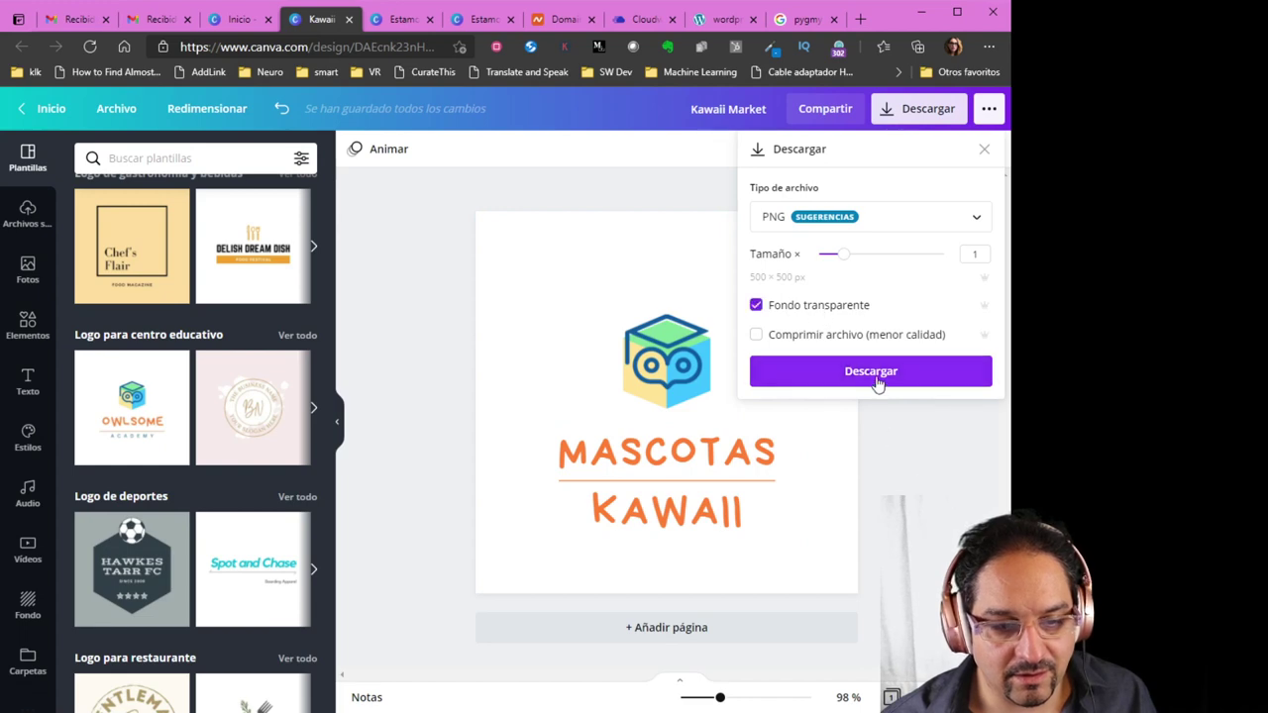
{"action": "left_click", "coordinate": [877, 381]}
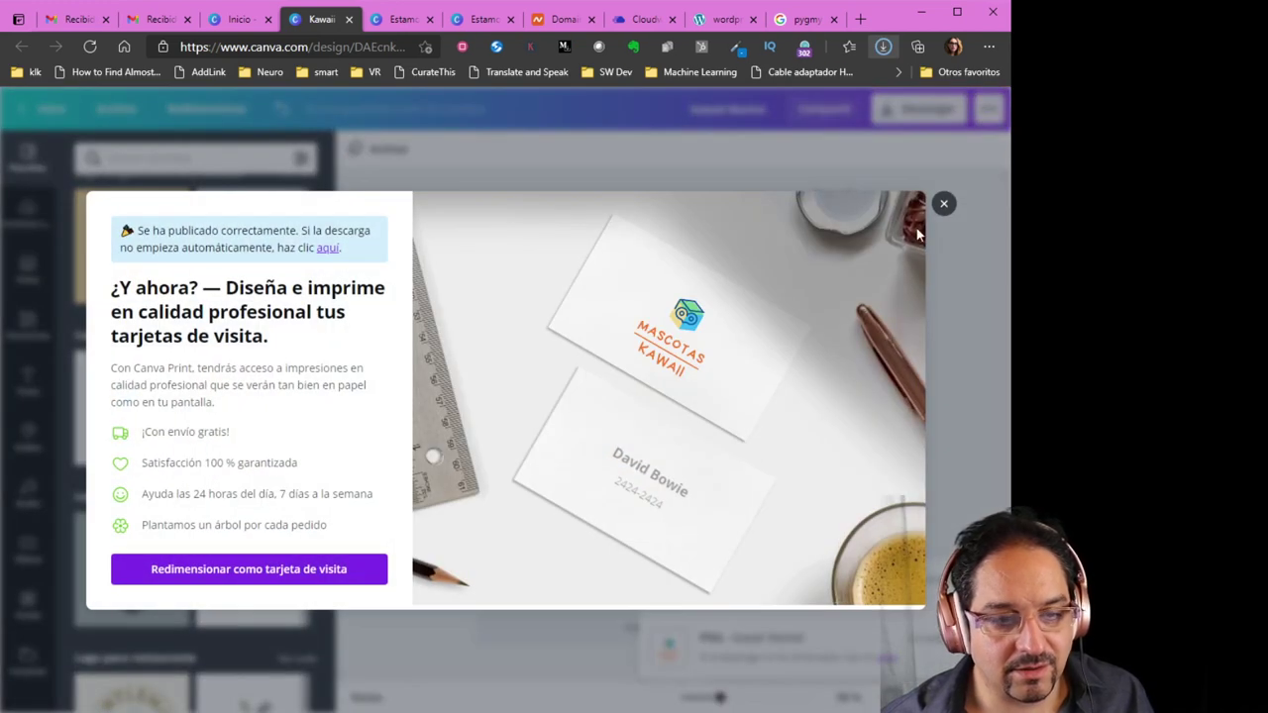
{"action": "left_click", "coordinate": [943, 203]}
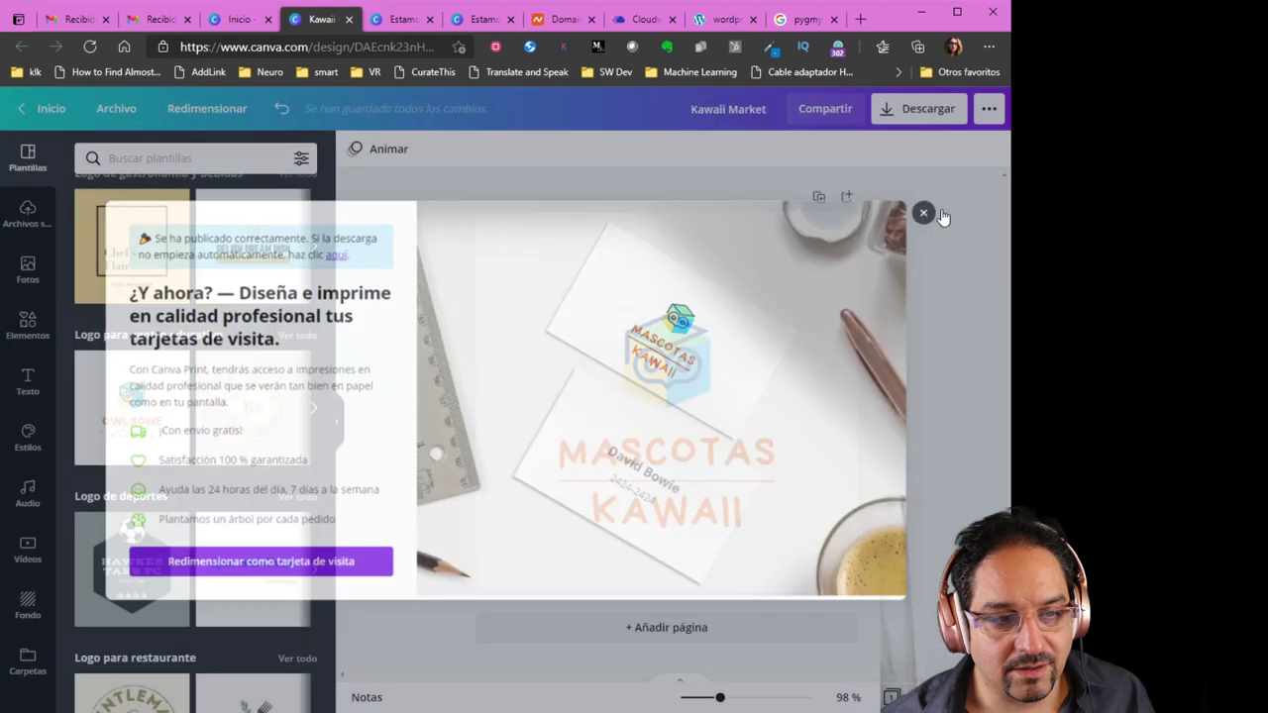
Open the Advanced DNS host records for mascotaskawaii.com in Namecheap
{"action": "left_click", "coordinate": [567, 27]}
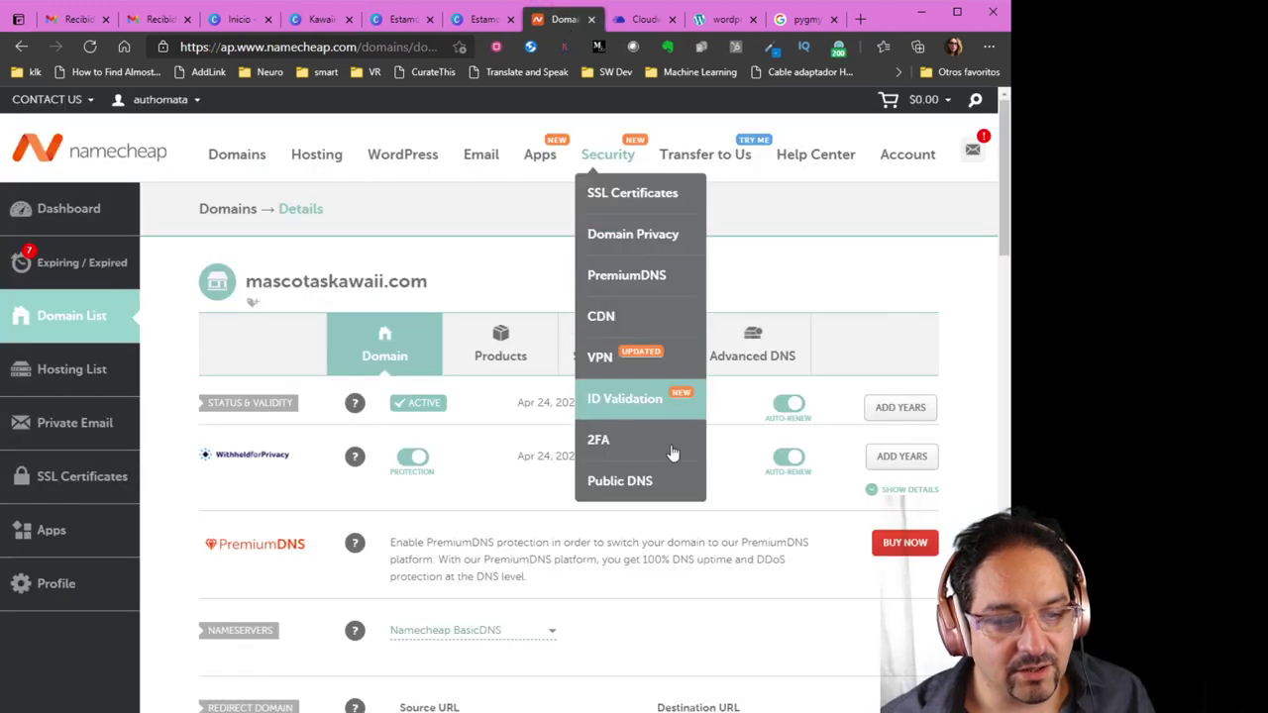
{"action": "scroll", "coordinate": [663, 520], "scroll_direction": "down", "scroll_amount": 2}
{"action": "scroll", "coordinate": [663, 520], "scroll_direction": "up", "scroll_amount": 1}
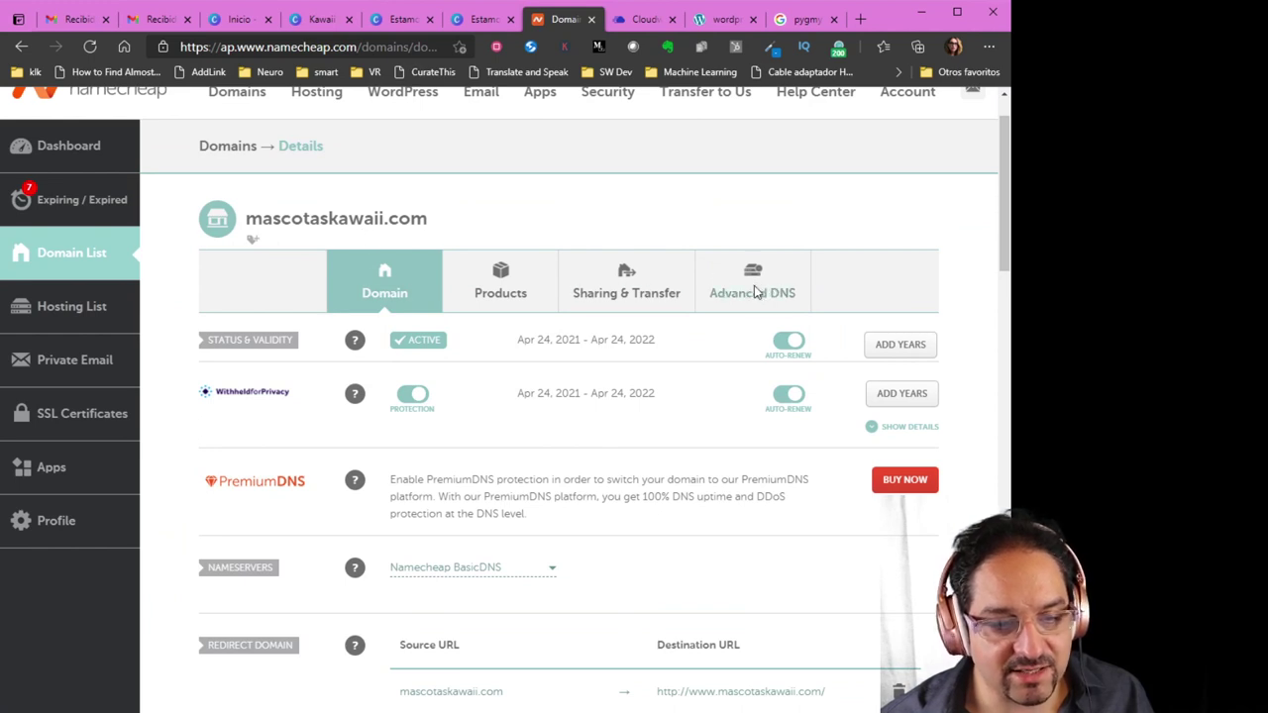
{"action": "left_click", "coordinate": [754, 293]}
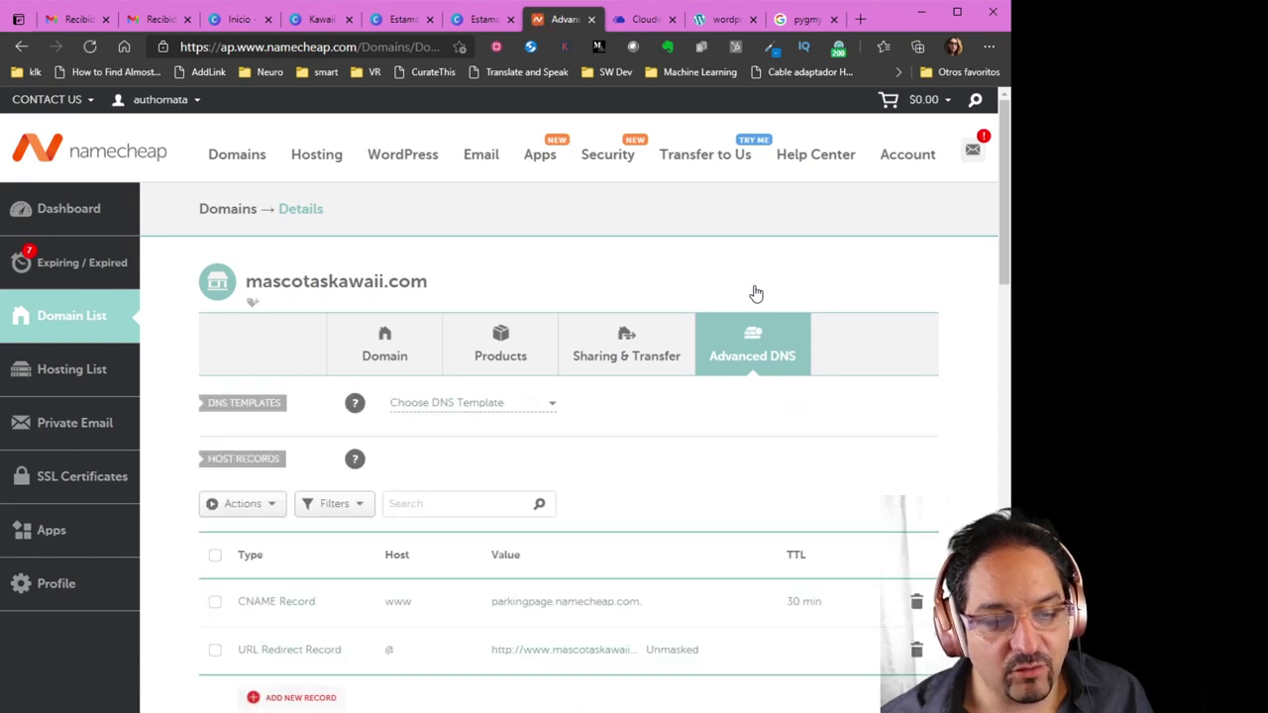
{"action": "scroll", "coordinate": [756, 294], "scroll_direction": "down", "scroll_amount": 2}
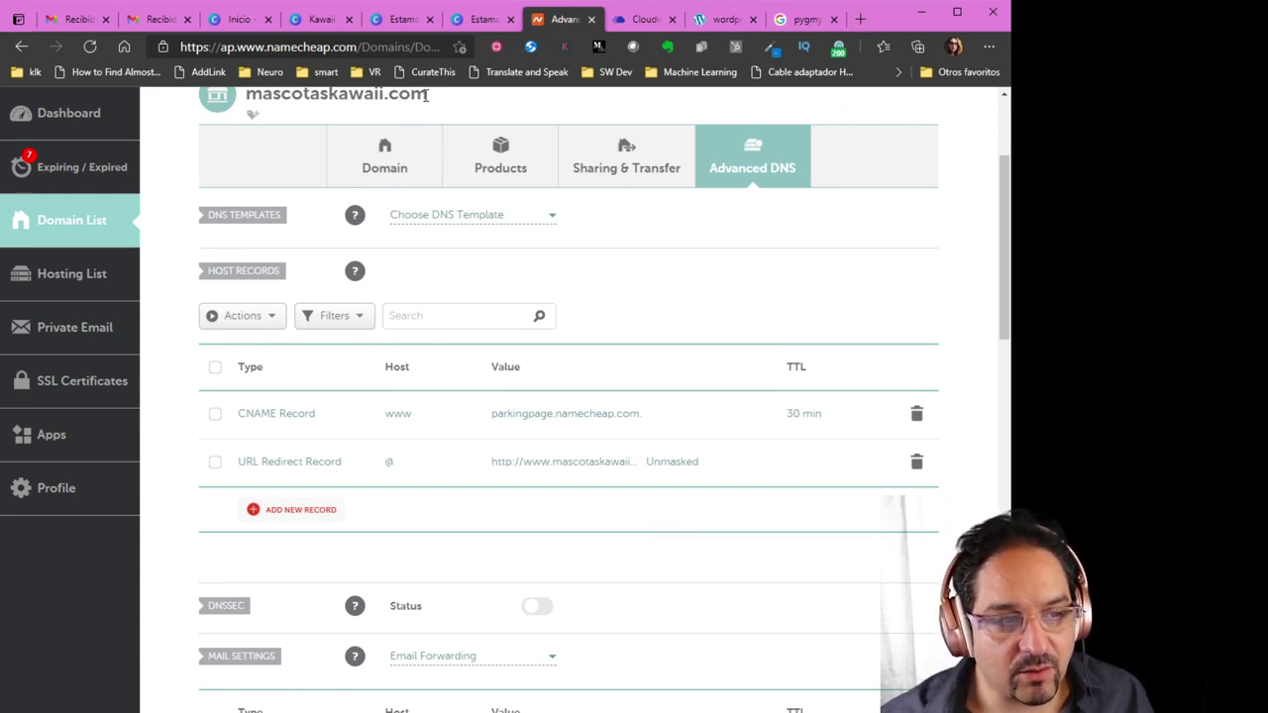
{"action": "left_click_drag", "start_coordinate": [426, 95], "coordinate": [370, 276]}
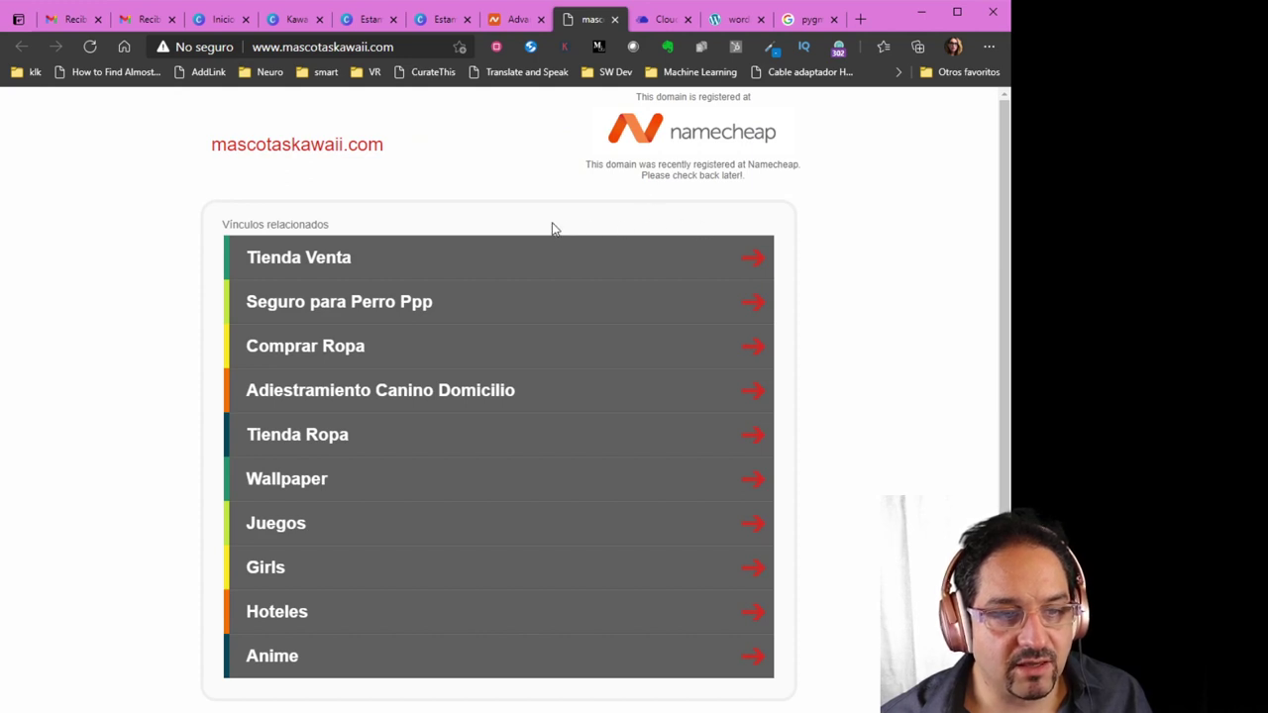
{"action": "left_click", "coordinate": [515, 20]}
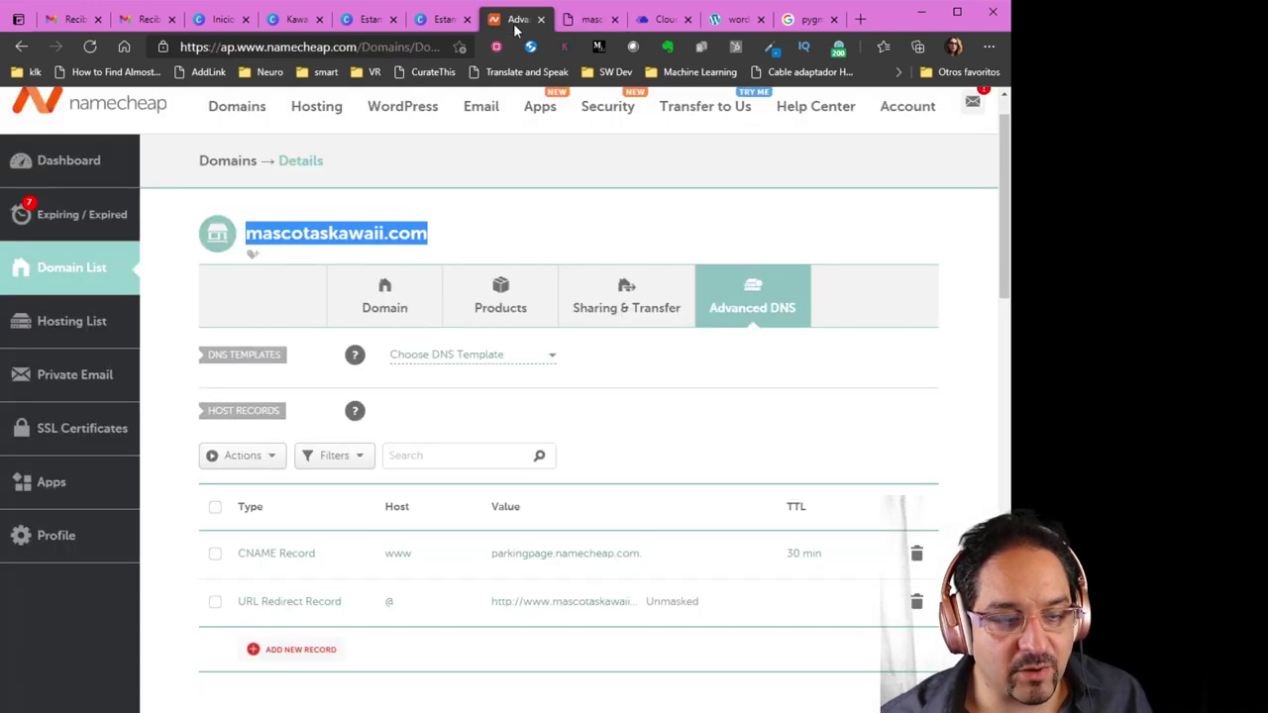
{"action": "scroll", "coordinate": [575, 478], "scroll_direction": "down", "scroll_amount": 2}
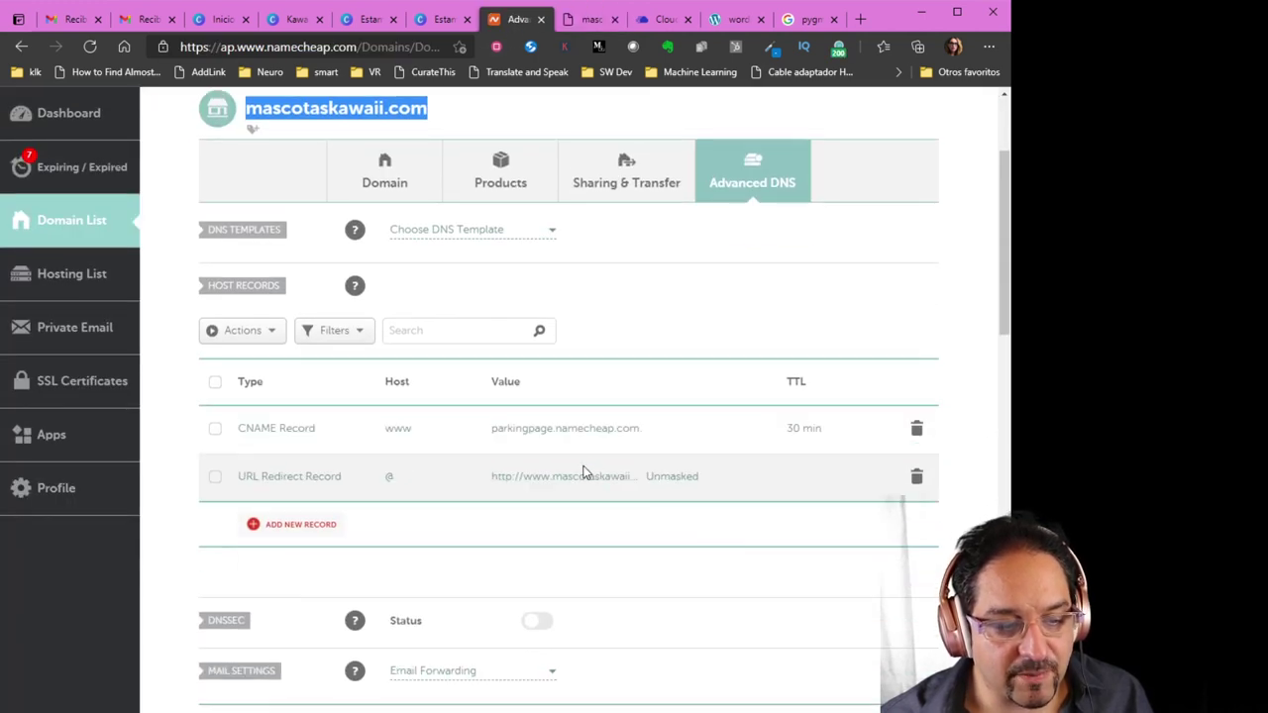
Delete the parking-page CNAME record and the URL Redirect record, confirming each
{"action": "left_click", "coordinate": [917, 432]}
{"action": "left_click", "coordinate": [843, 503]}
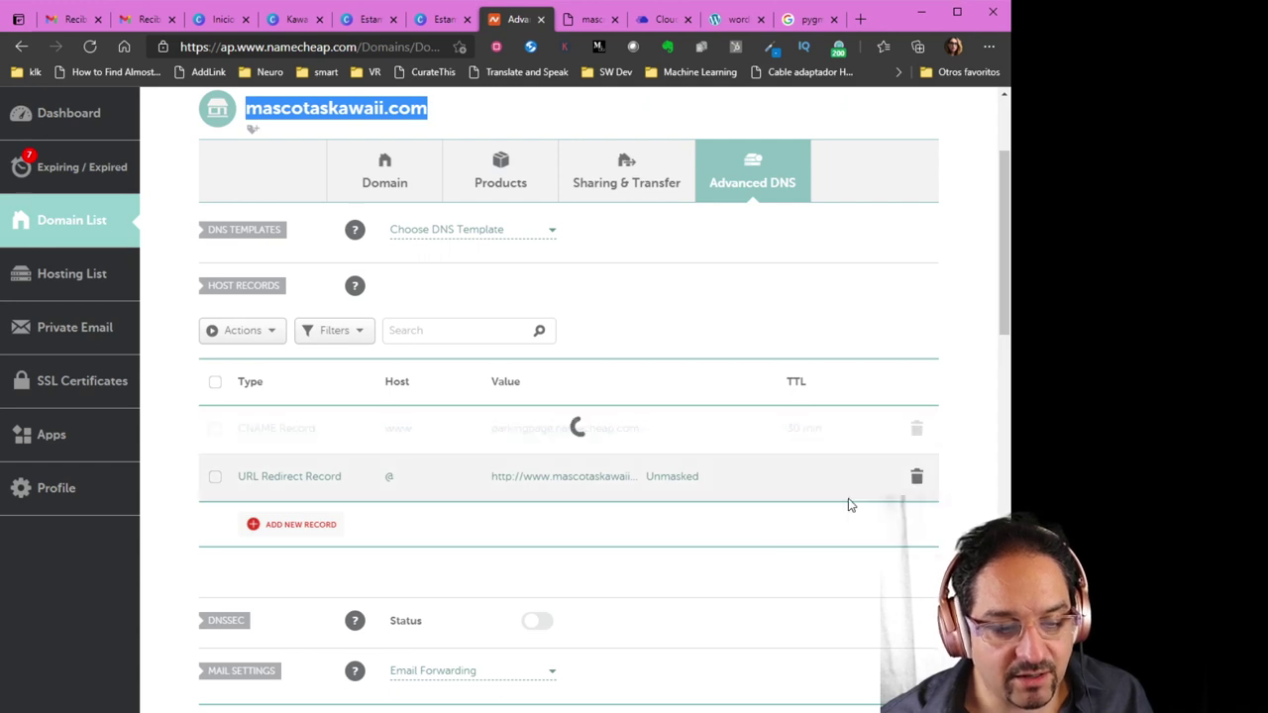
{"action": "left_click", "coordinate": [915, 429]}
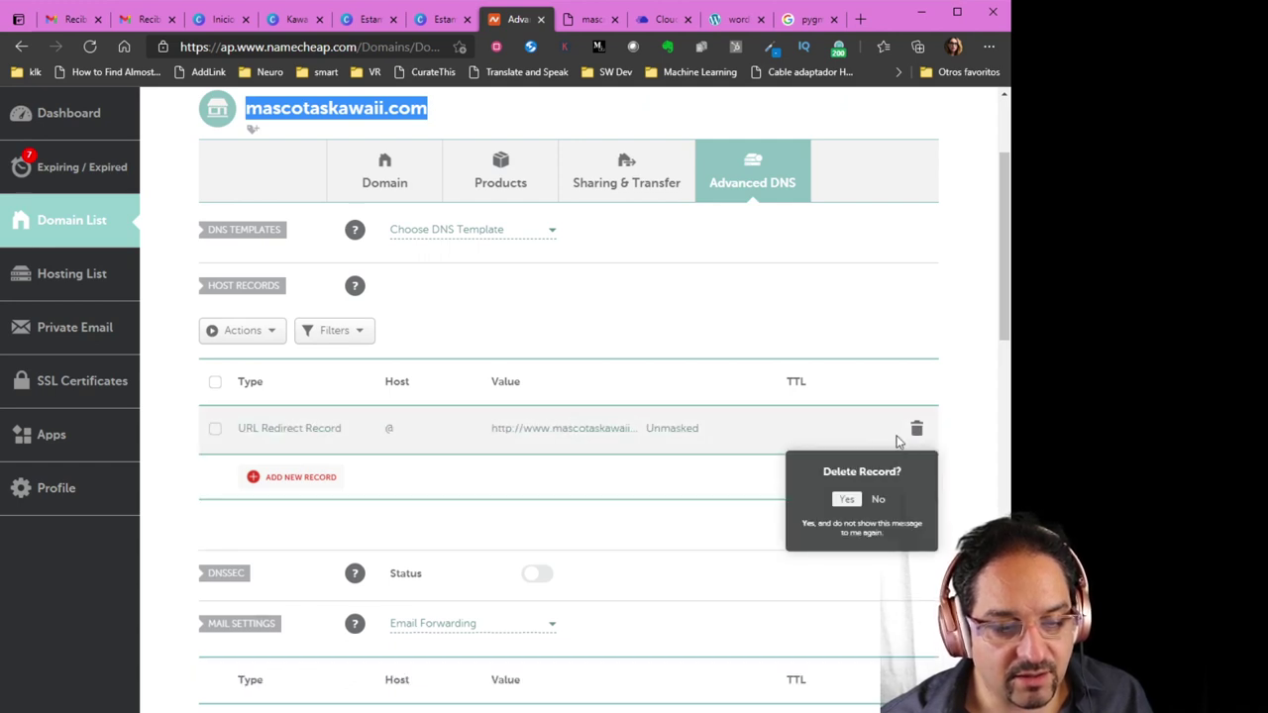
{"action": "left_click", "coordinate": [844, 502]}
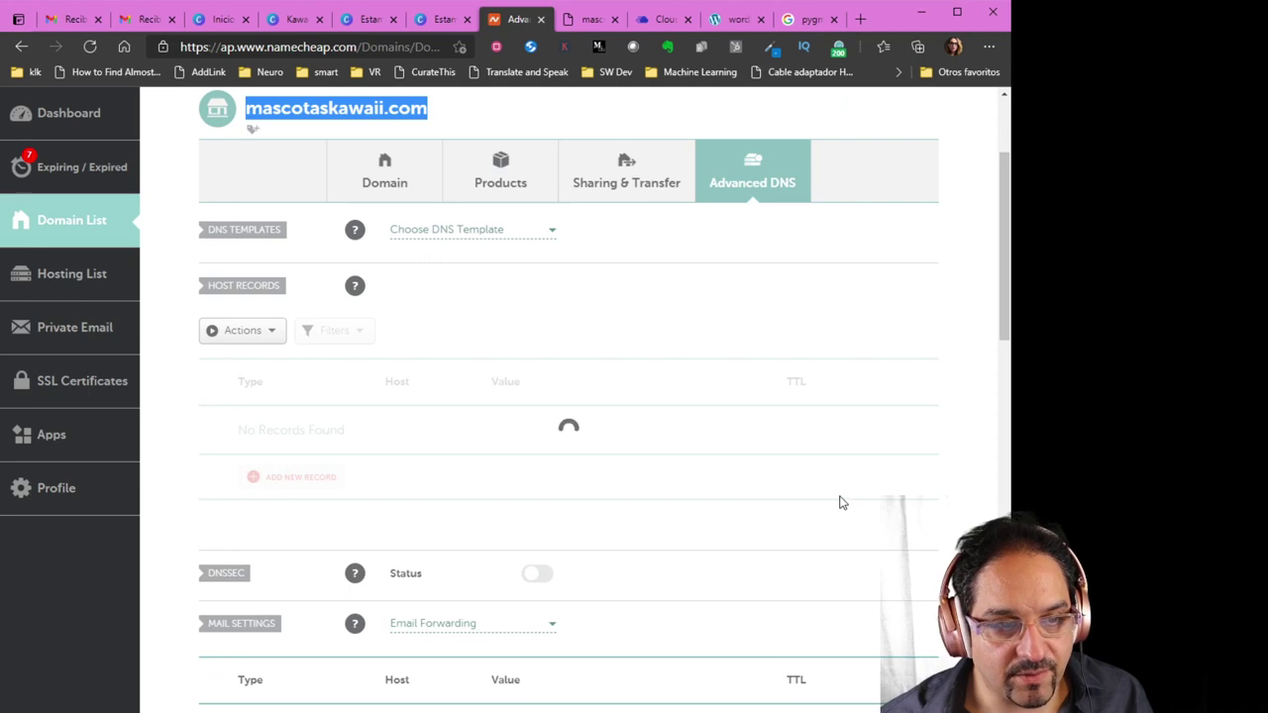
{"action": "left_click", "coordinate": [658, 20]}
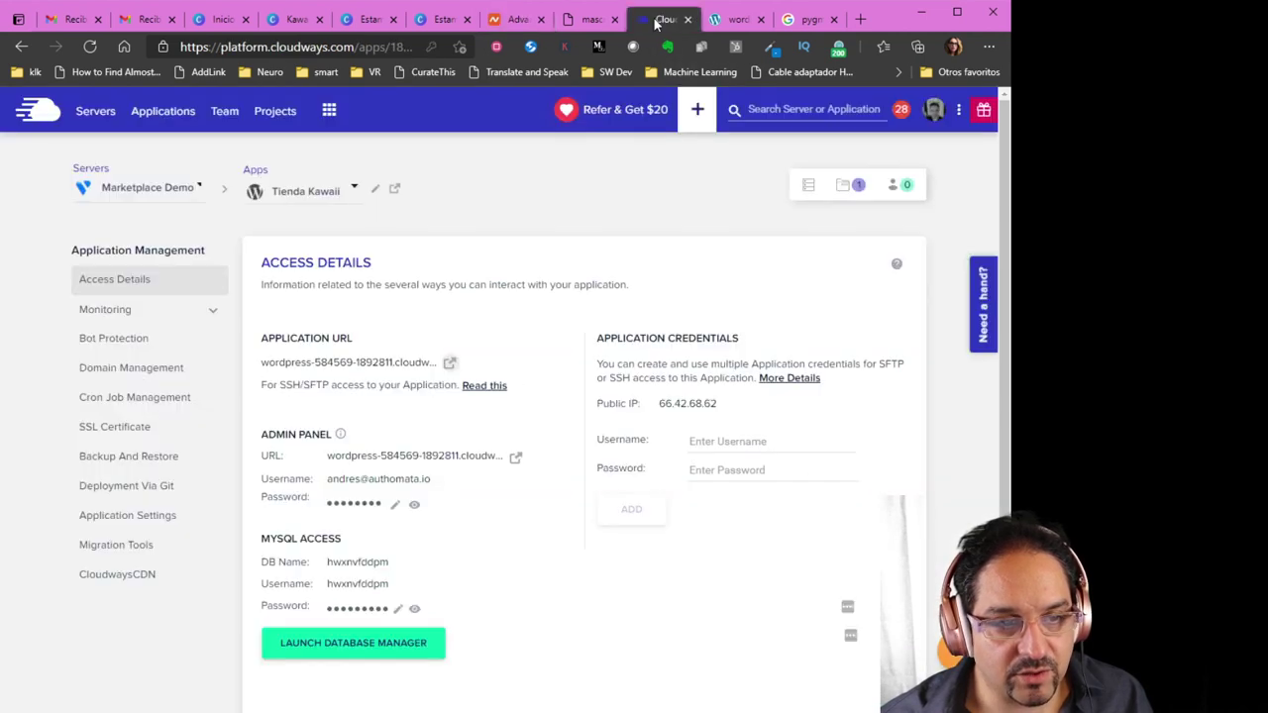
{"action": "scroll", "coordinate": [594, 538], "scroll_direction": "down", "scroll_amount": 1}
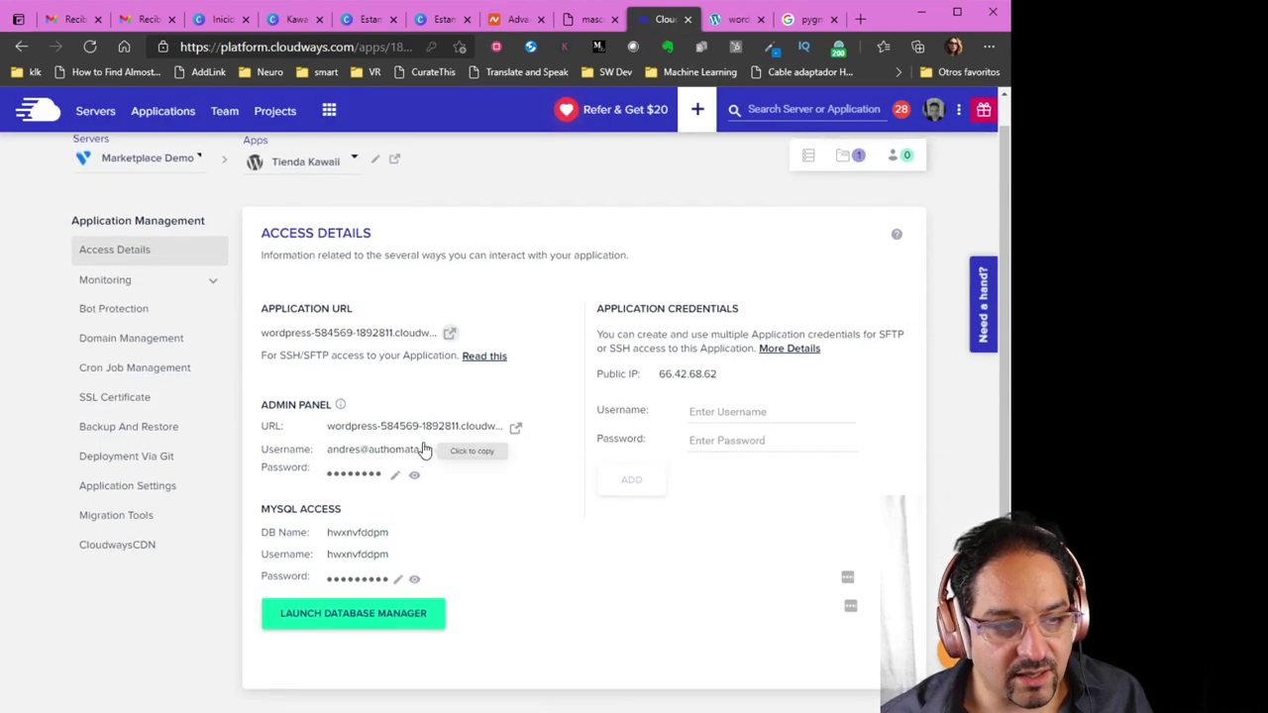
{"action": "scroll", "coordinate": [426, 450], "scroll_direction": "up", "scroll_amount": 1}
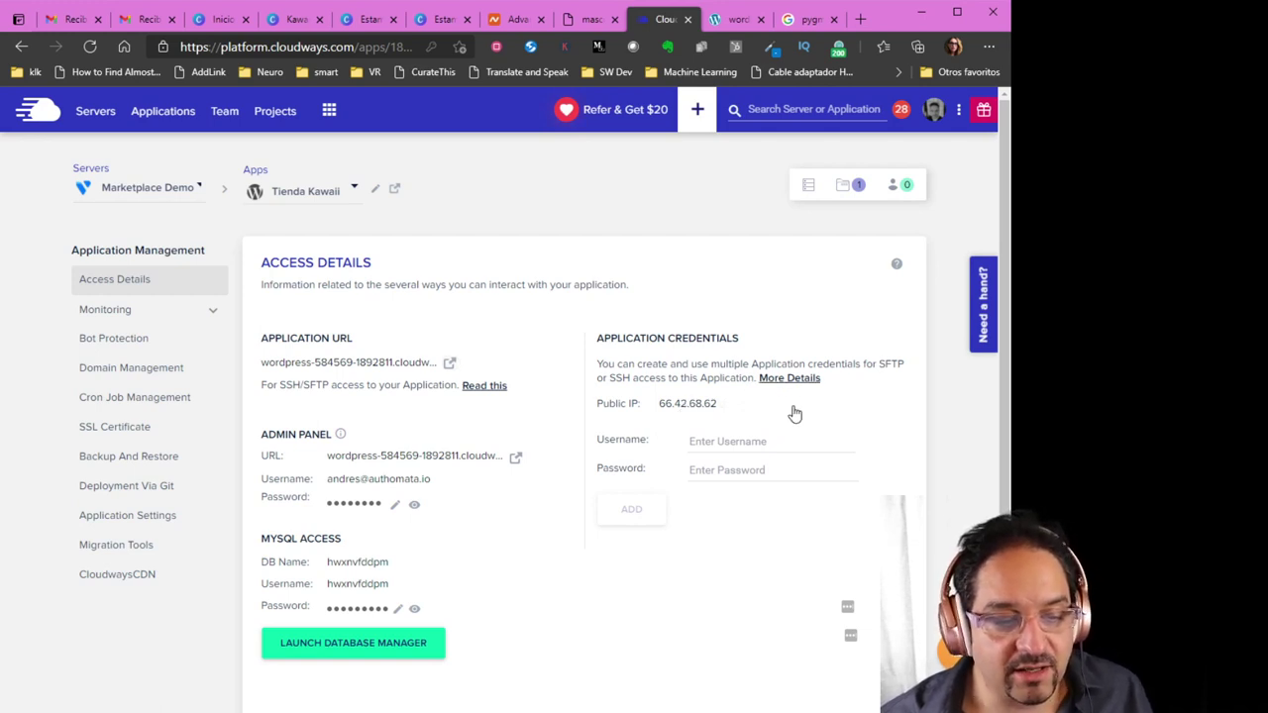
{"action": "left_click", "coordinate": [517, 19]}
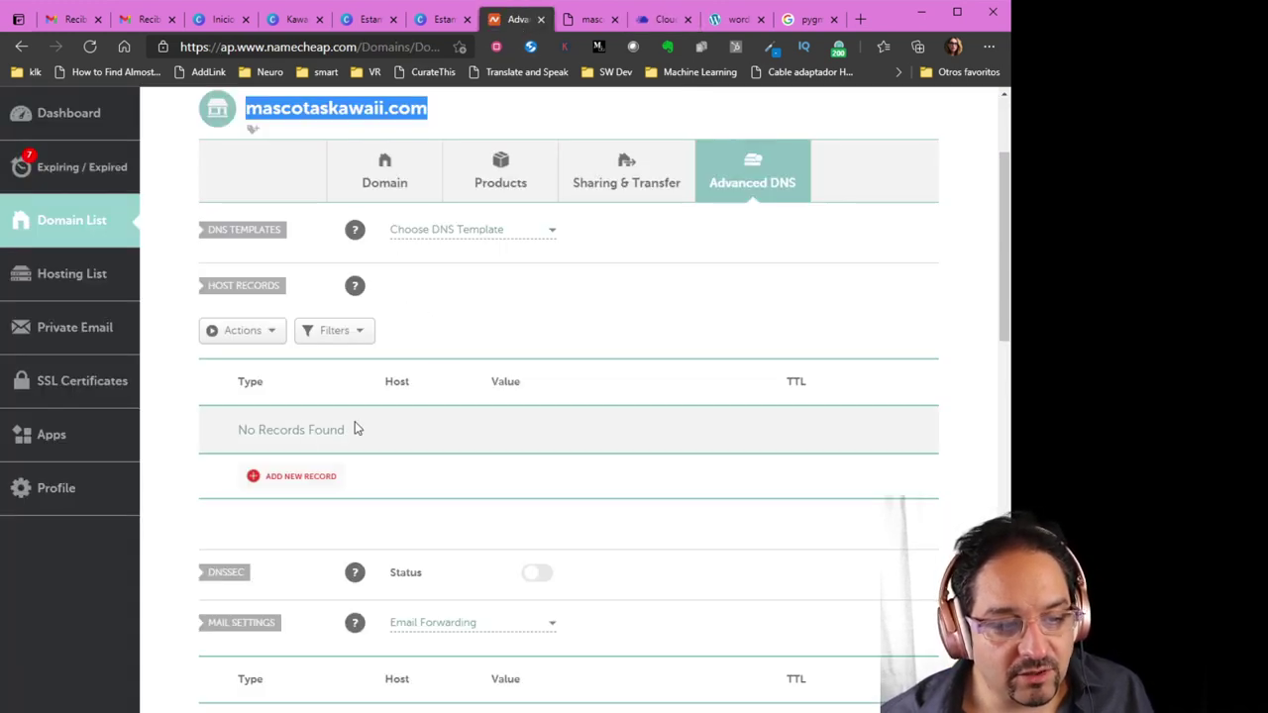
Add and save an A record with Host @, value 66.42.68.62 and 1 min TTL
{"action": "left_click", "coordinate": [278, 477]}
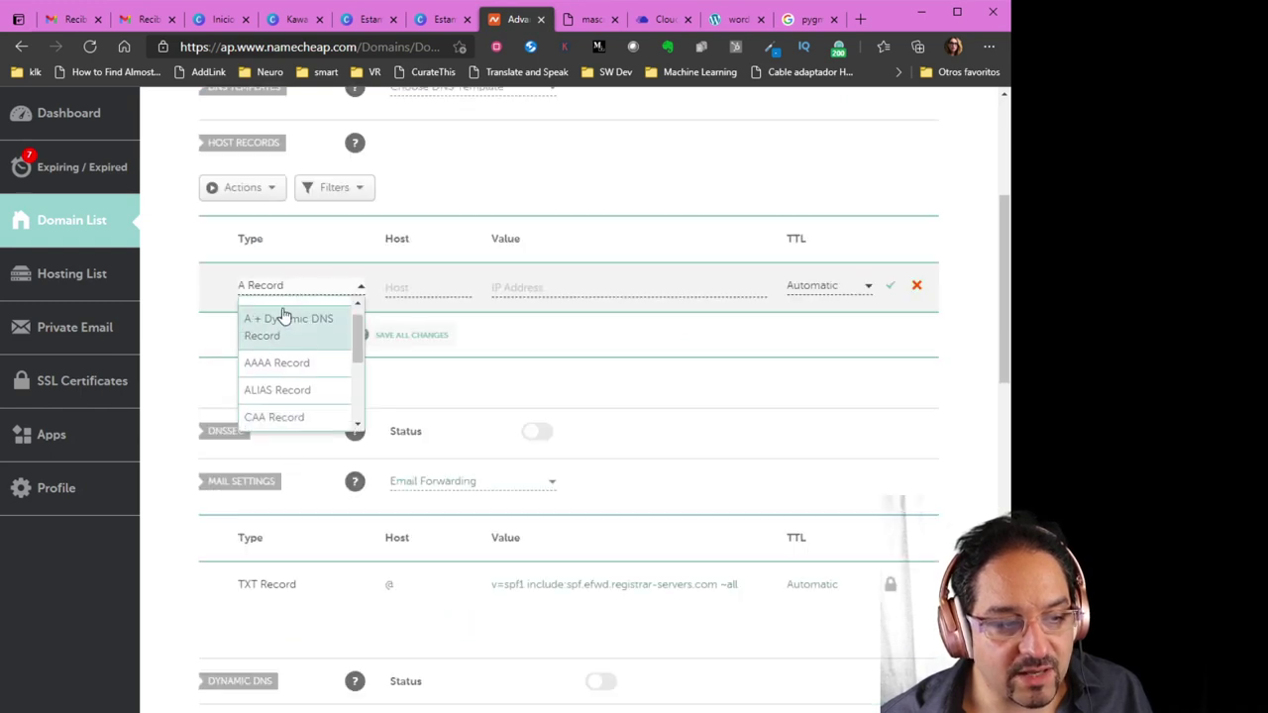
{"action": "scroll", "coordinate": [284, 315], "scroll_direction": "up", "scroll_amount": 3}
{"action": "left_click", "coordinate": [282, 407]}
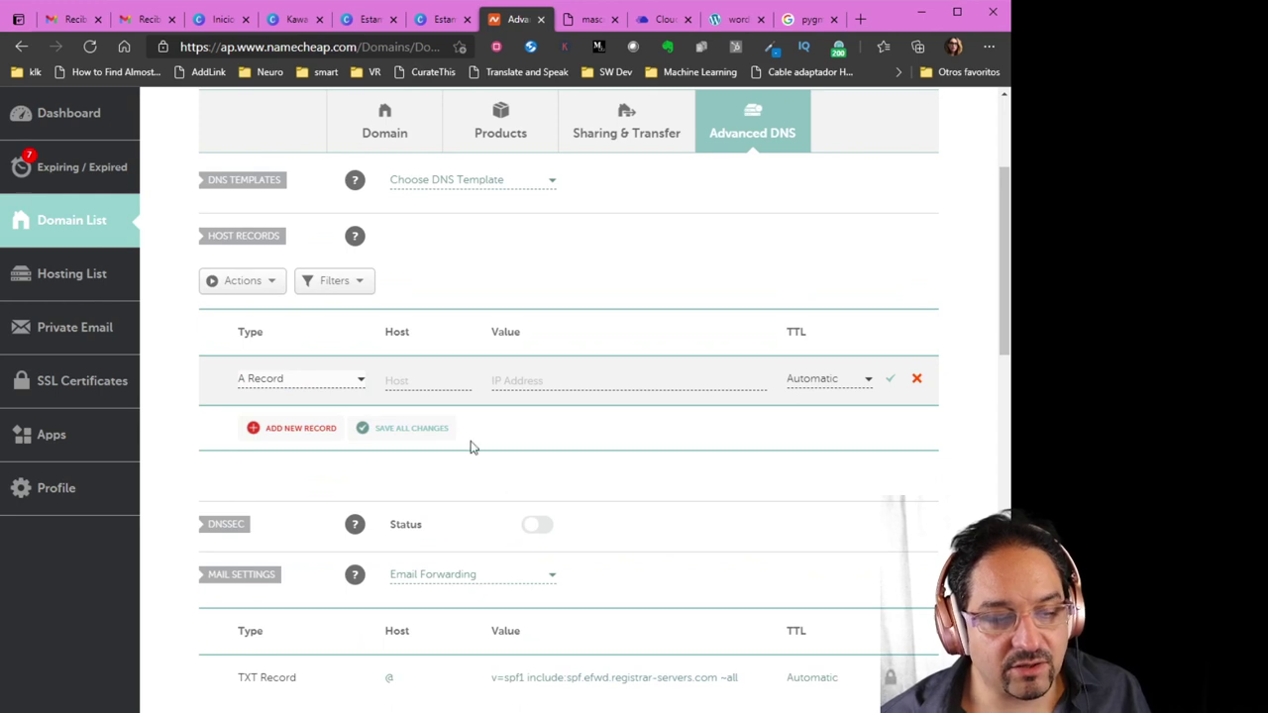
{"action": "left_click", "coordinate": [433, 382]}
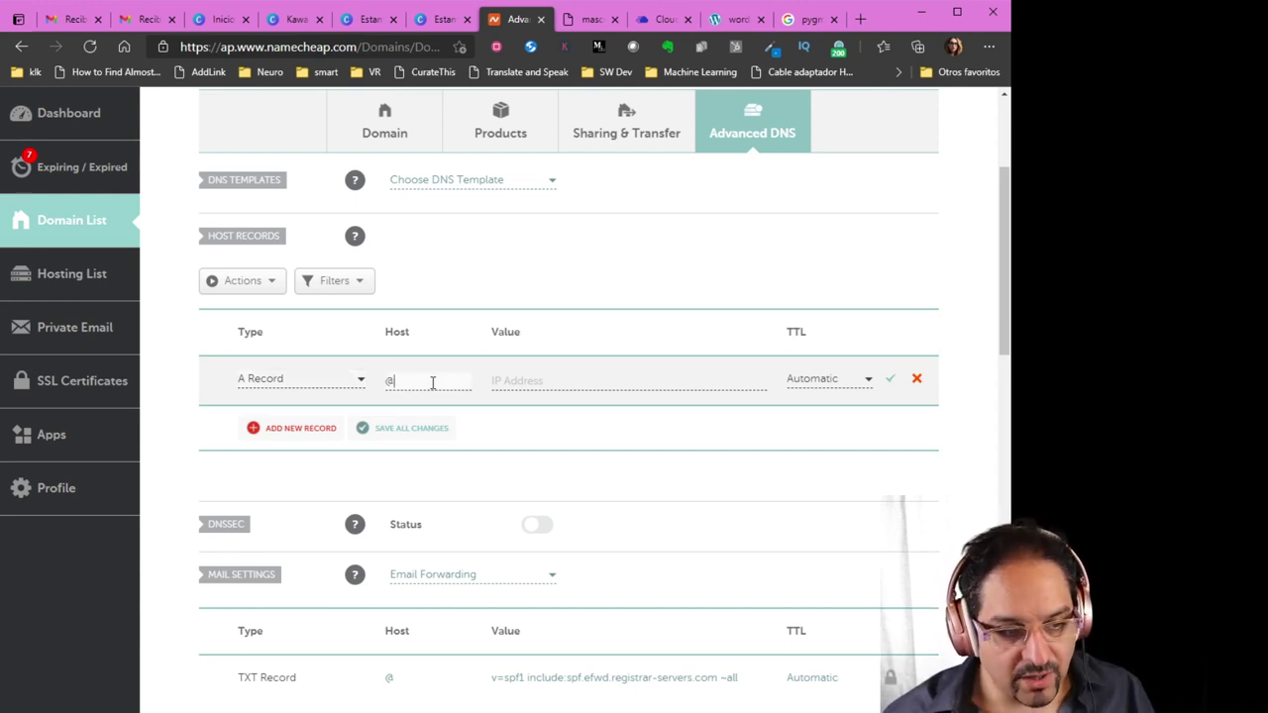
{"action": "key", "text": "Tab"}
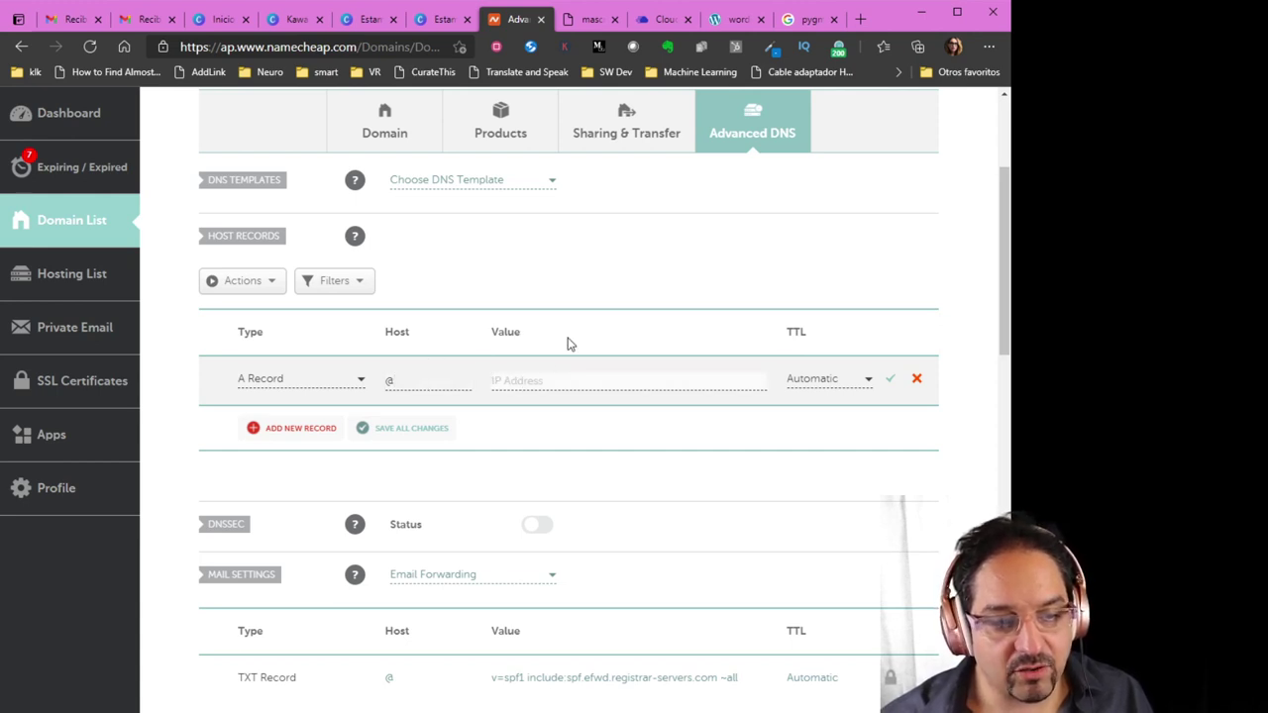
{"action": "type", "text": "66.42.68.62"}
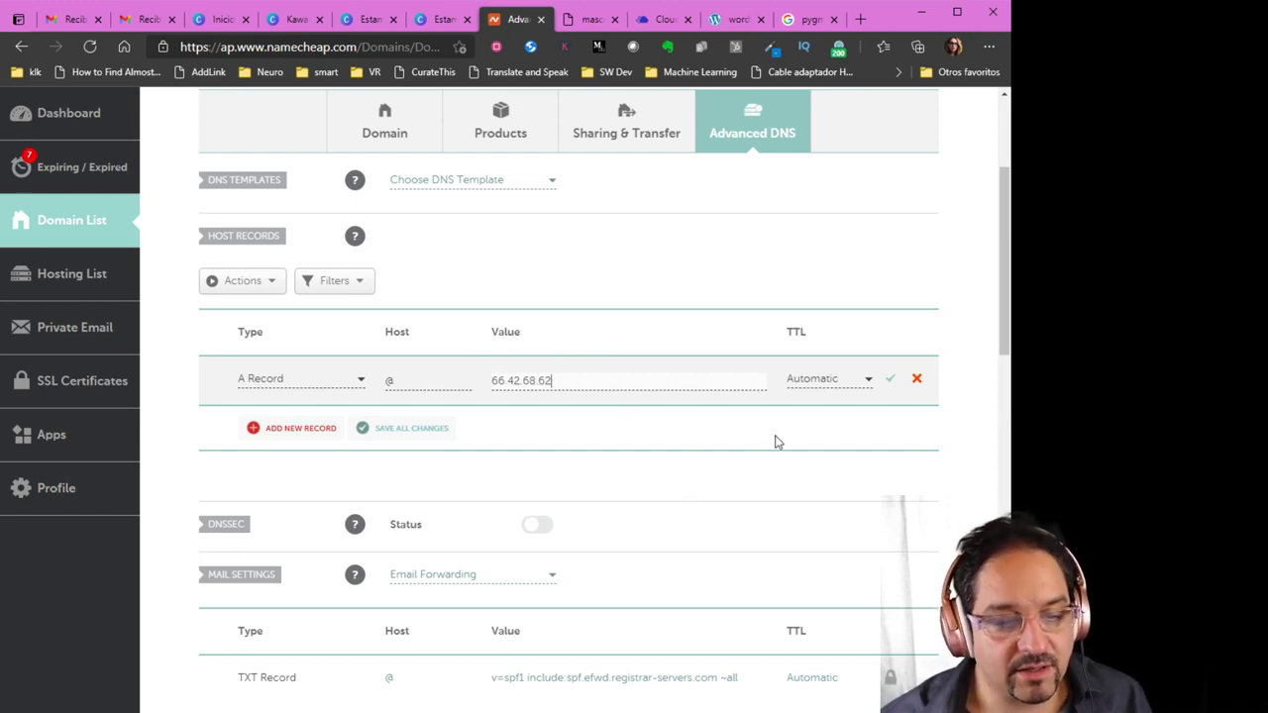
{"action": "left_click", "coordinate": [844, 380]}
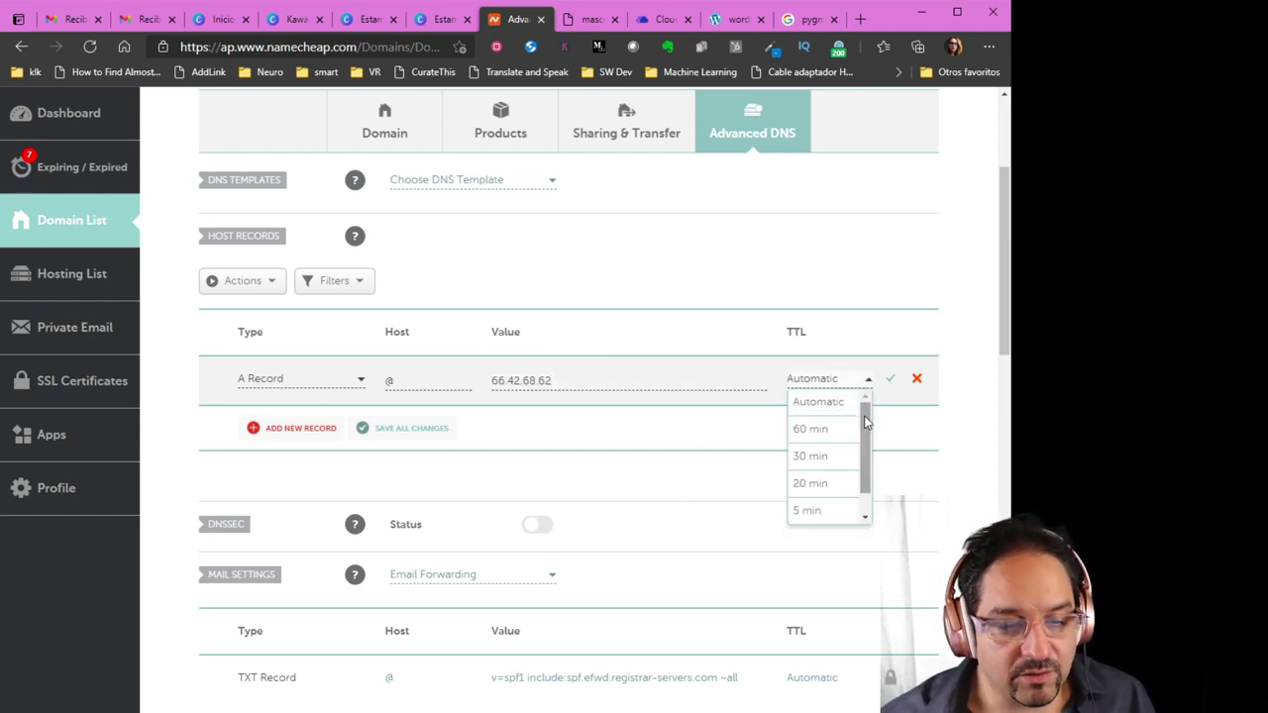
{"action": "left_click_drag", "start_coordinate": [863, 415], "coordinate": [863, 457]}
{"action": "left_click", "coordinate": [822, 513]}
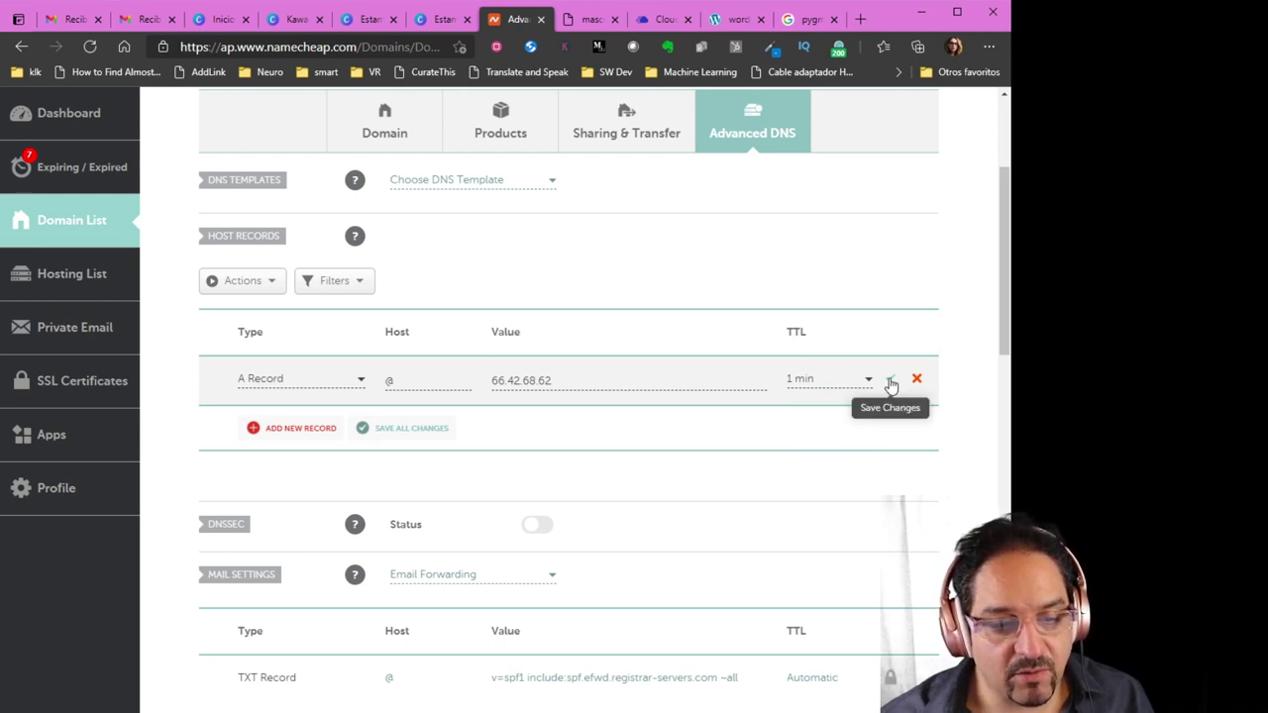
{"action": "left_click", "coordinate": [890, 384]}
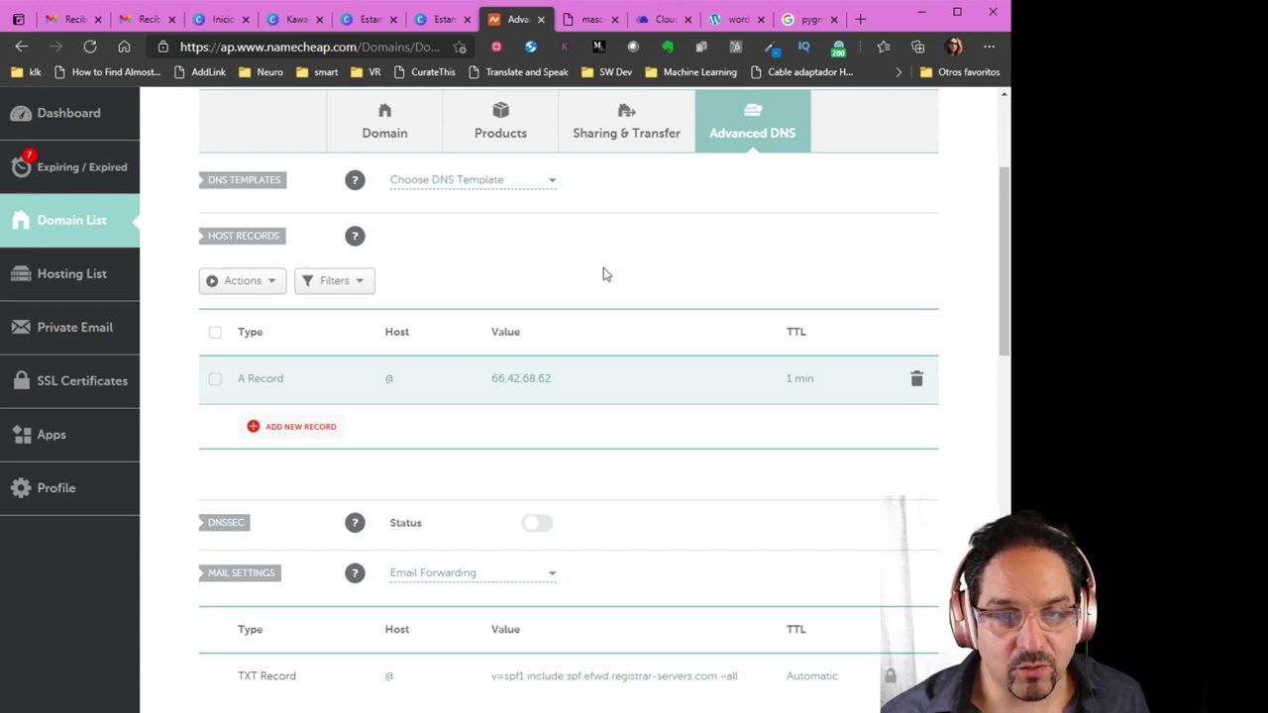
Check the saved host records, then return to Tienda Kawaii's Cloudways access details
{"action": "scroll", "coordinate": [589, 273], "scroll_direction": "up", "scroll_amount": 2}
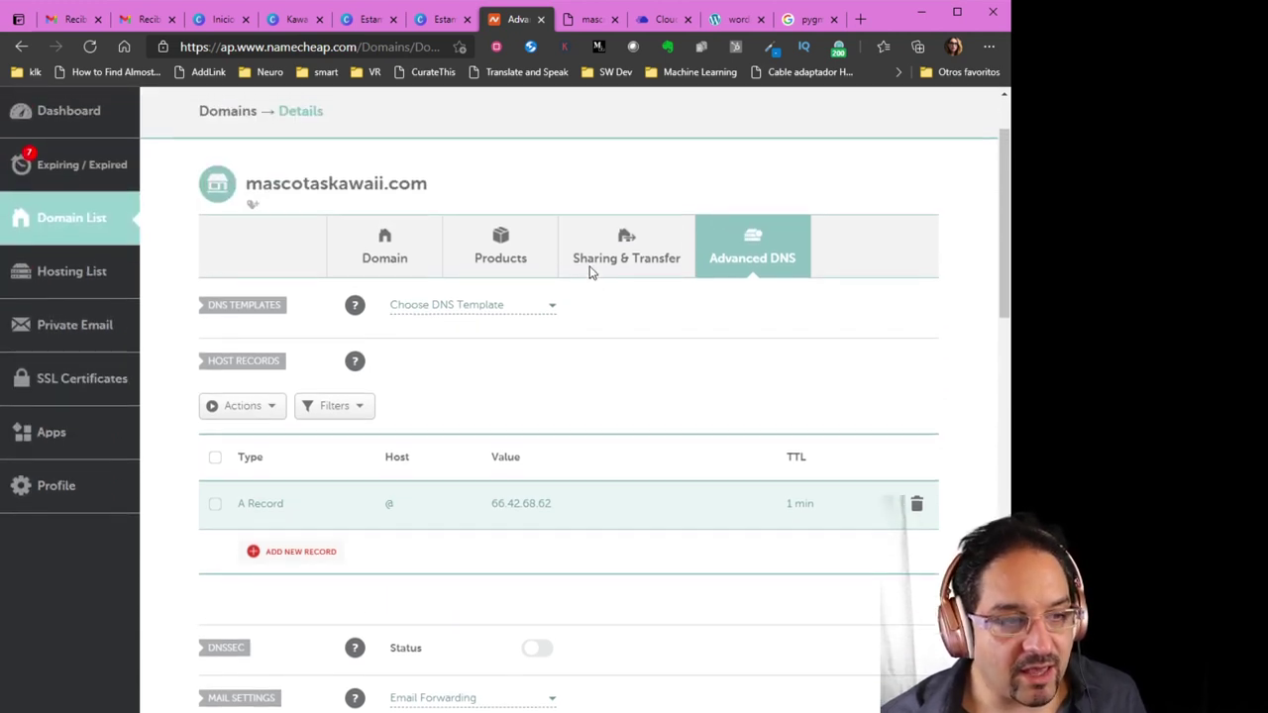
{"action": "scroll", "coordinate": [589, 346], "scroll_direction": "down", "scroll_amount": 1}
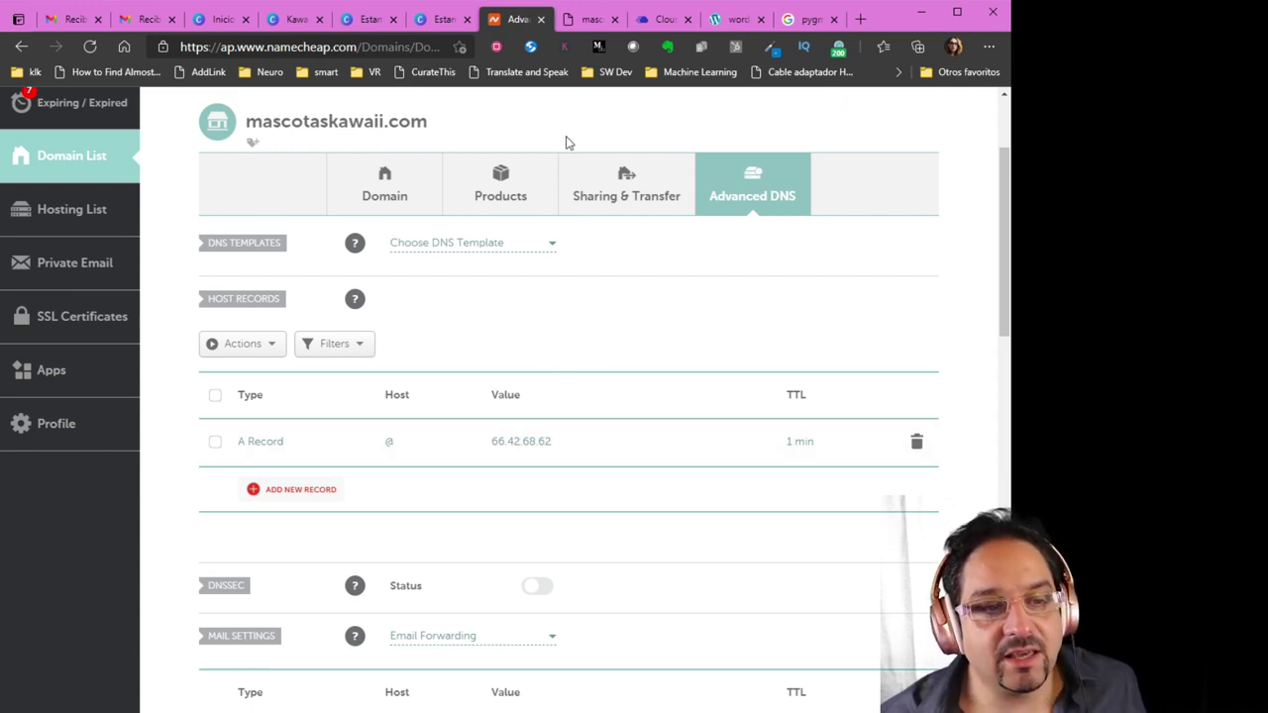
{"action": "left_click", "coordinate": [661, 20]}
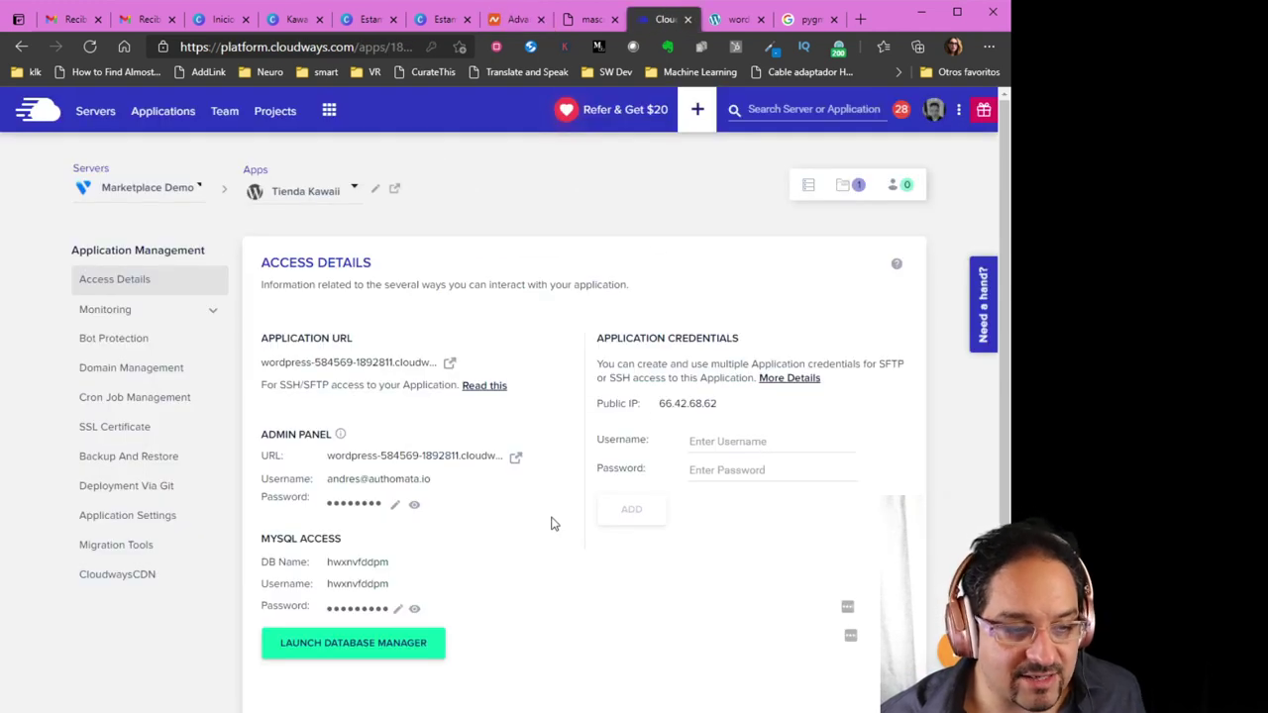
Load dnschecker.org in a new browser tab
{"action": "left_click", "coordinate": [860, 20]}
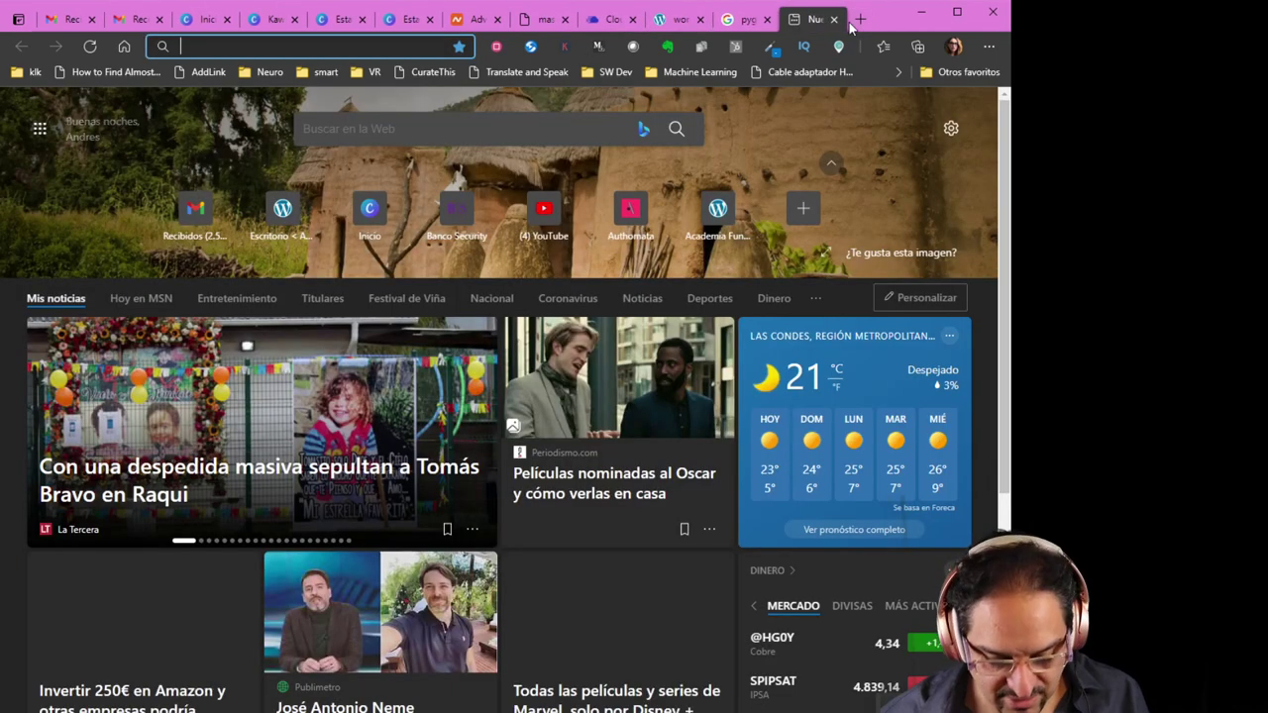
{"action": "type", "text": "dnschecker.org"}
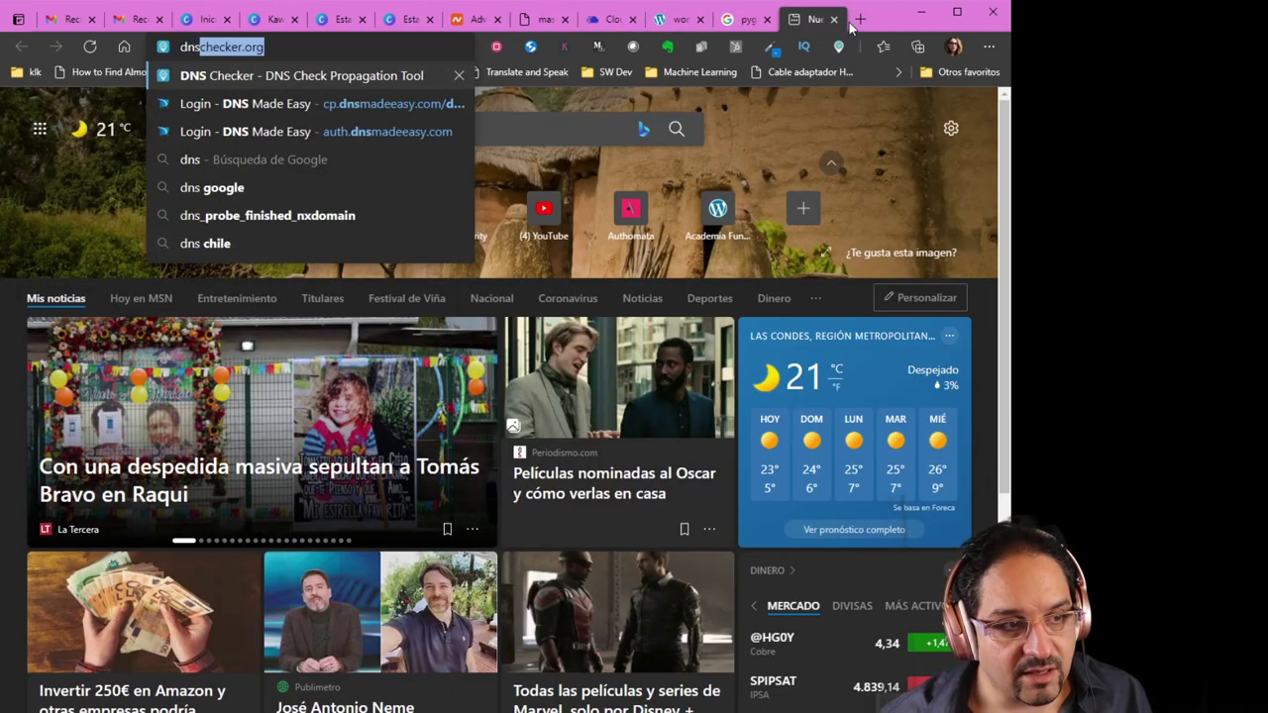
{"action": "key", "text": "Return"}
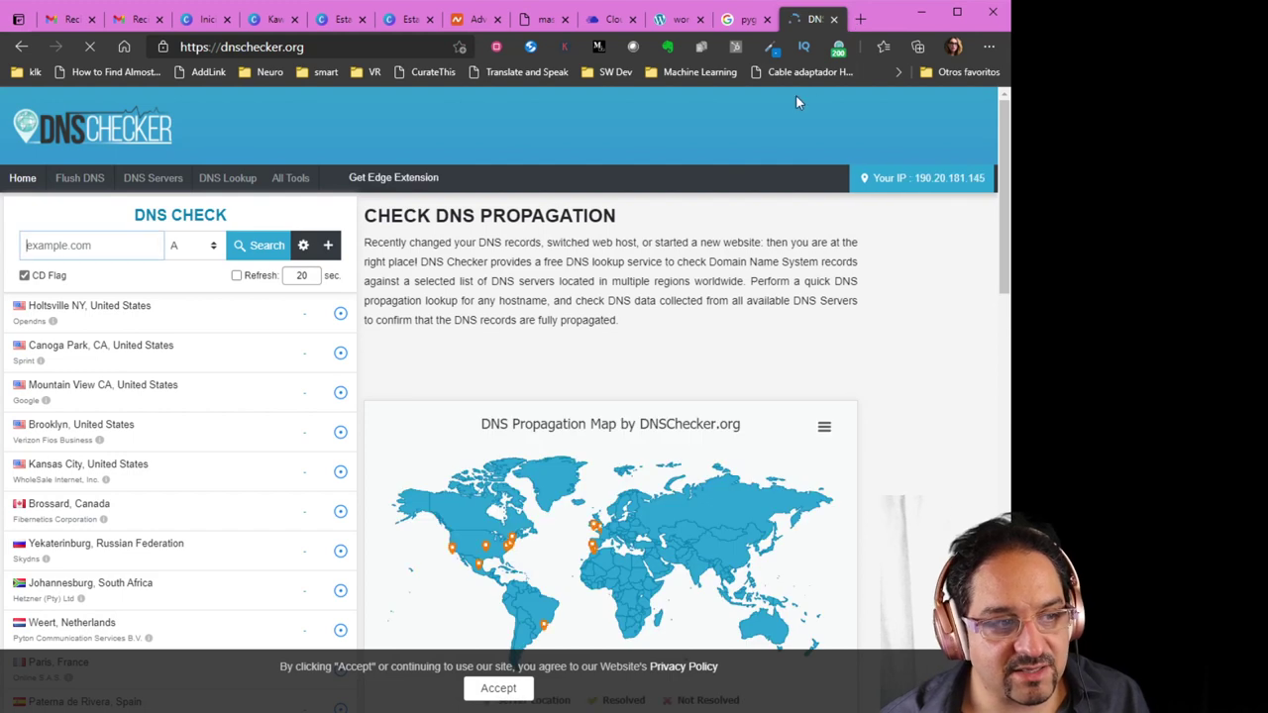
Copy mascotaskawaii.com from Namecheap and run an A lookup confirming 66.42.68.62 worldwide
{"action": "left_click", "coordinate": [476, 19]}
{"action": "left_click_drag", "start_coordinate": [428, 120], "coordinate": [247, 121]}
{"action": "key", "text": "ctrl+c"}
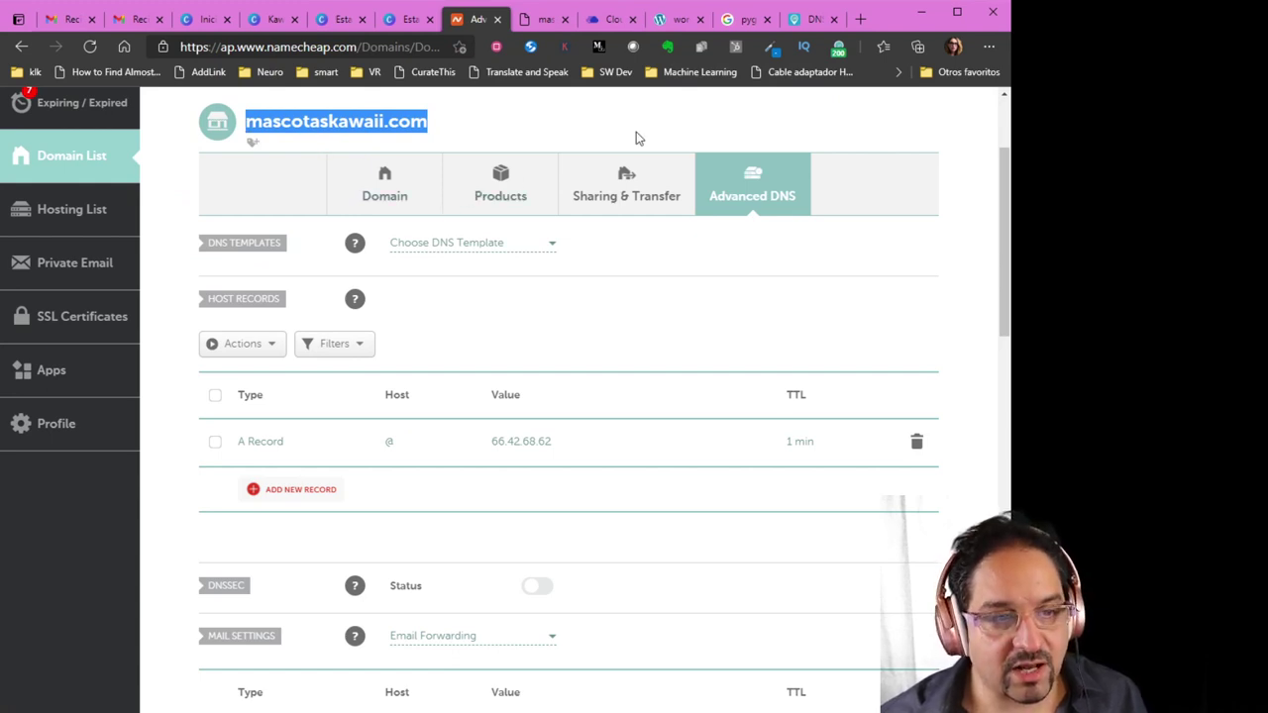
{"action": "left_click", "coordinate": [804, 28]}
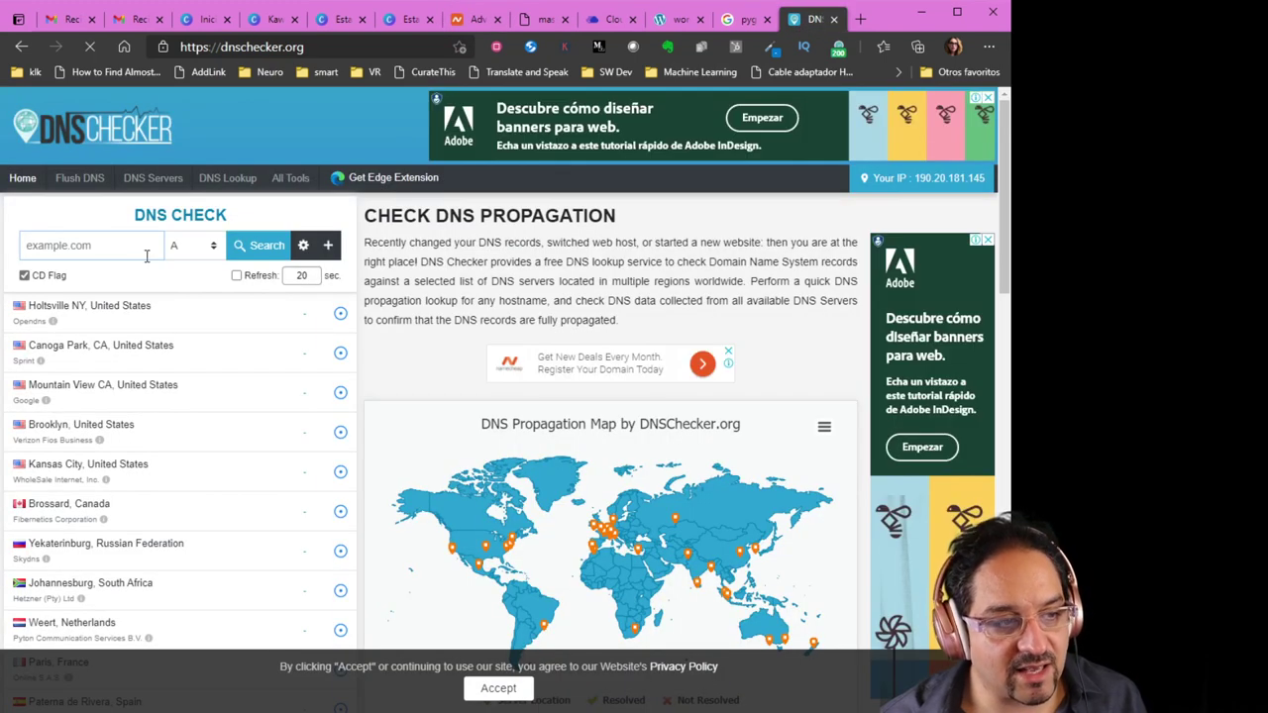
{"action": "key", "text": "ctrl+v"}
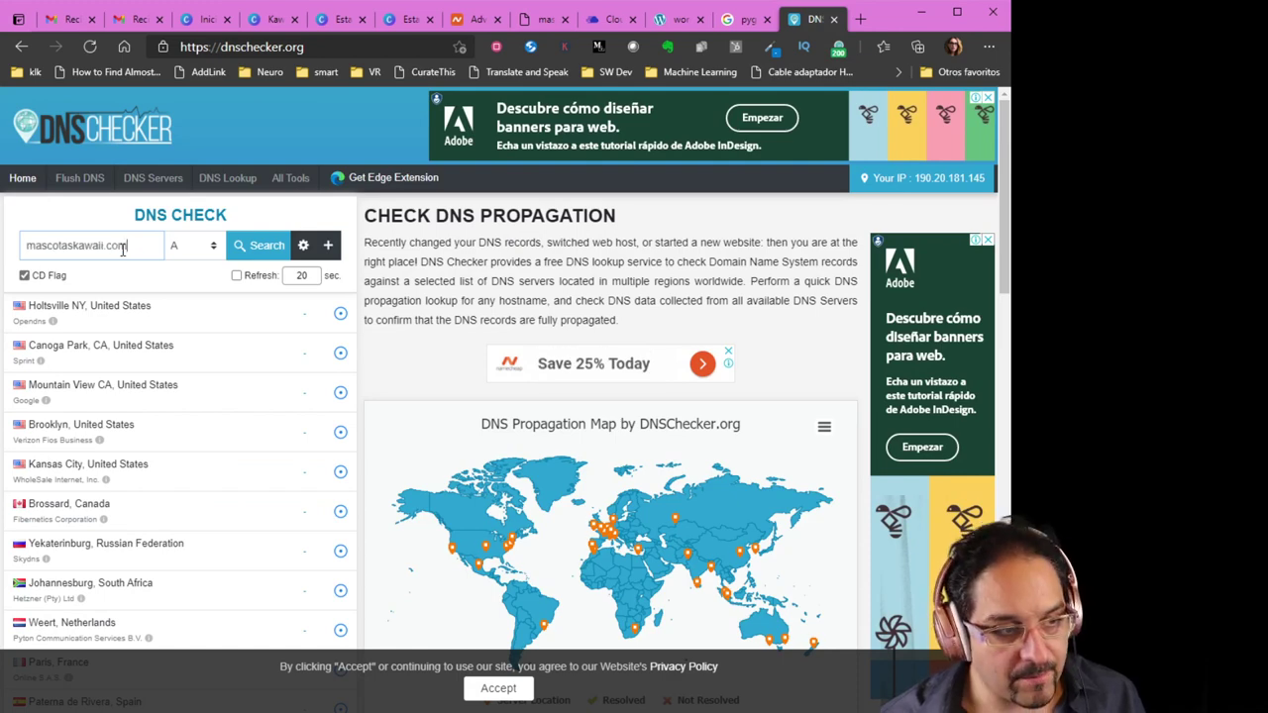
{"action": "left_click", "coordinate": [260, 248]}
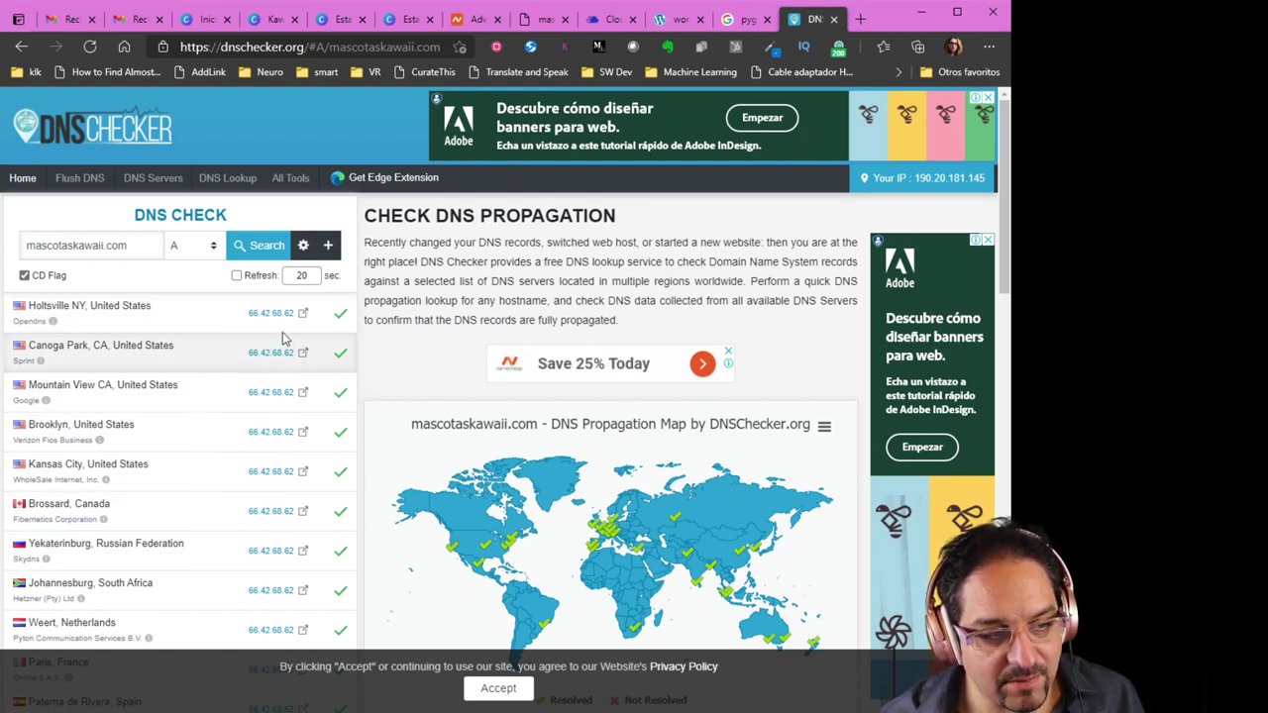
{"action": "left_click", "coordinate": [492, 22]}
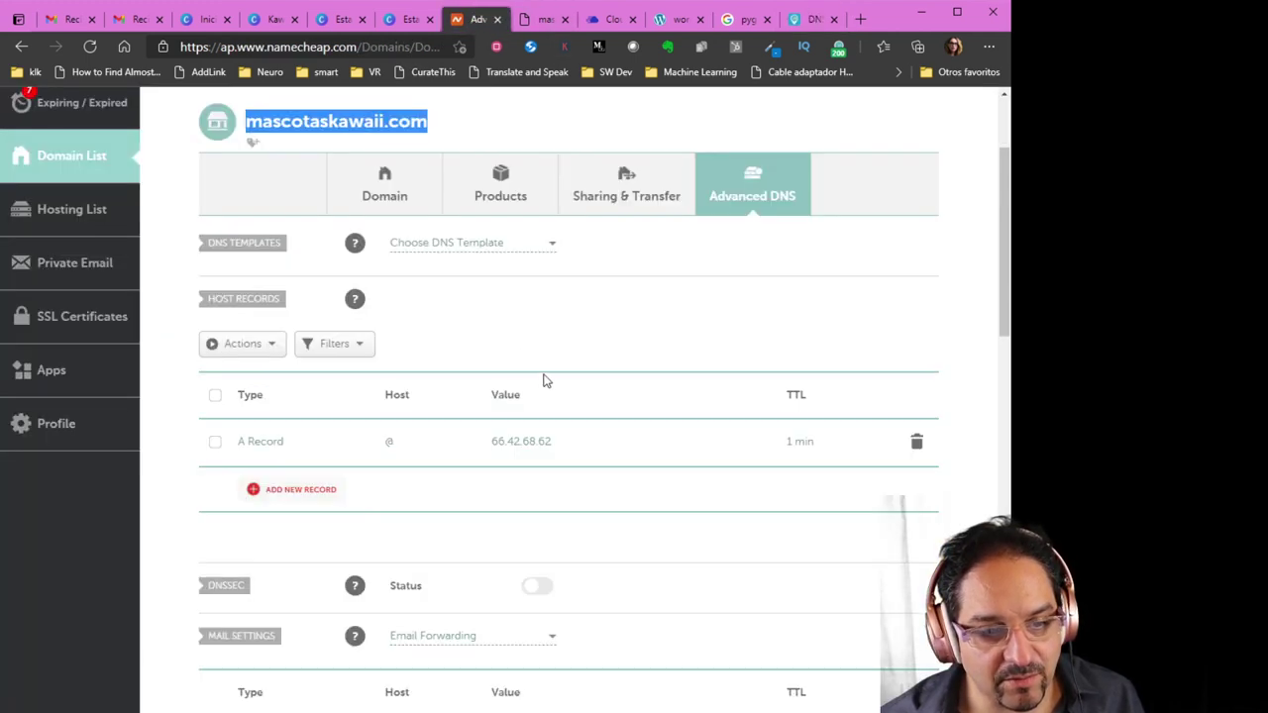
Compare Namecheap's A record with the Cloudways app, then open Tienda Kawaii's Domain Management
{"action": "left_click", "coordinate": [606, 19]}
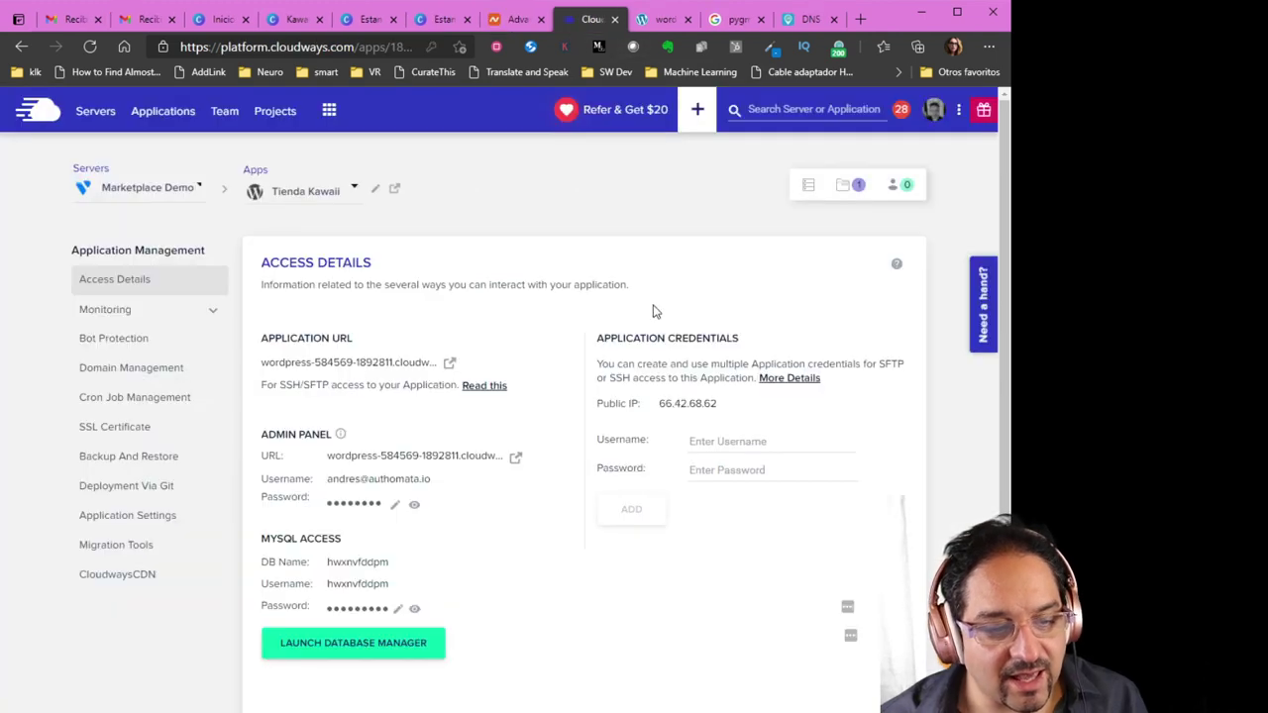
{"action": "left_click", "coordinate": [511, 22]}
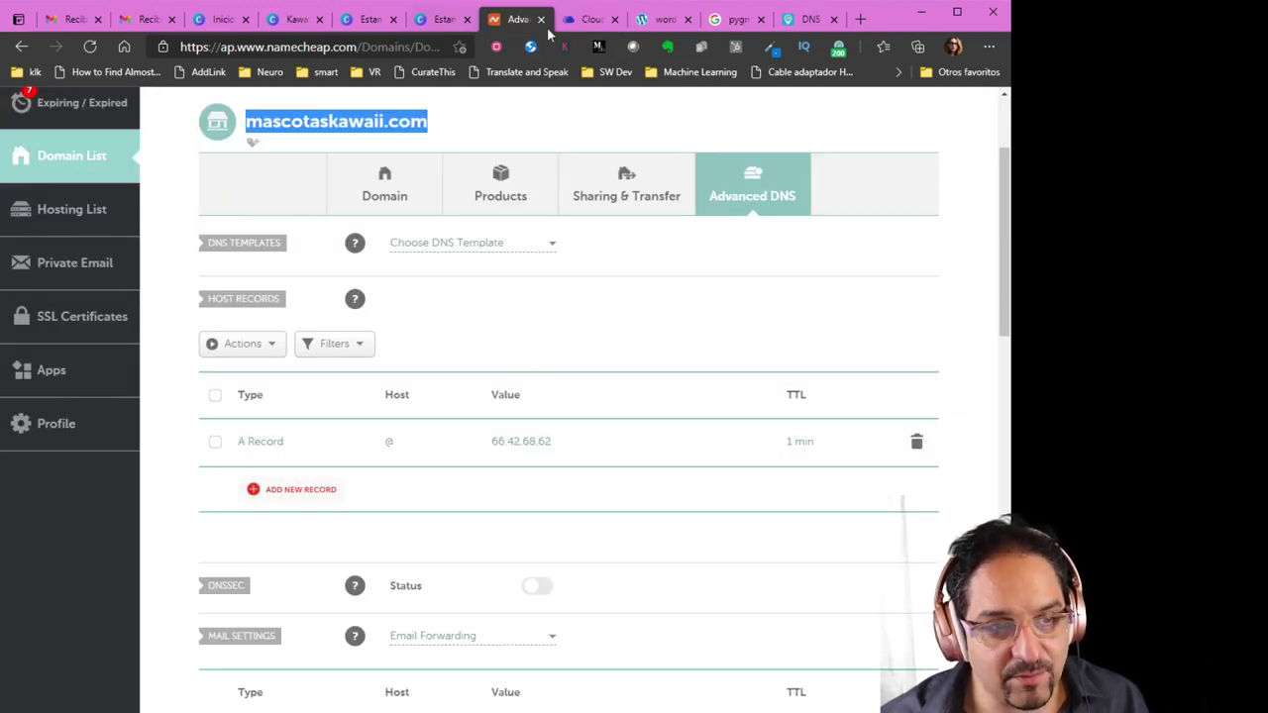
{"action": "left_click", "coordinate": [593, 22]}
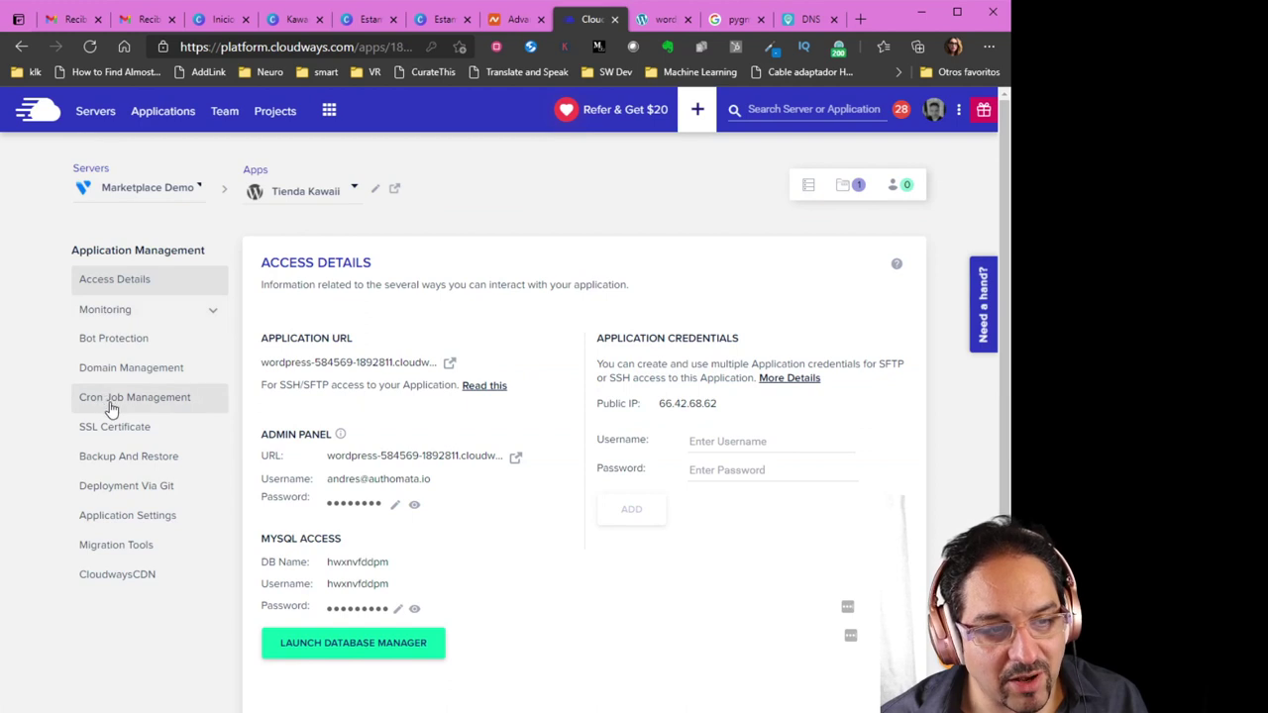
{"action": "left_click", "coordinate": [517, 20]}
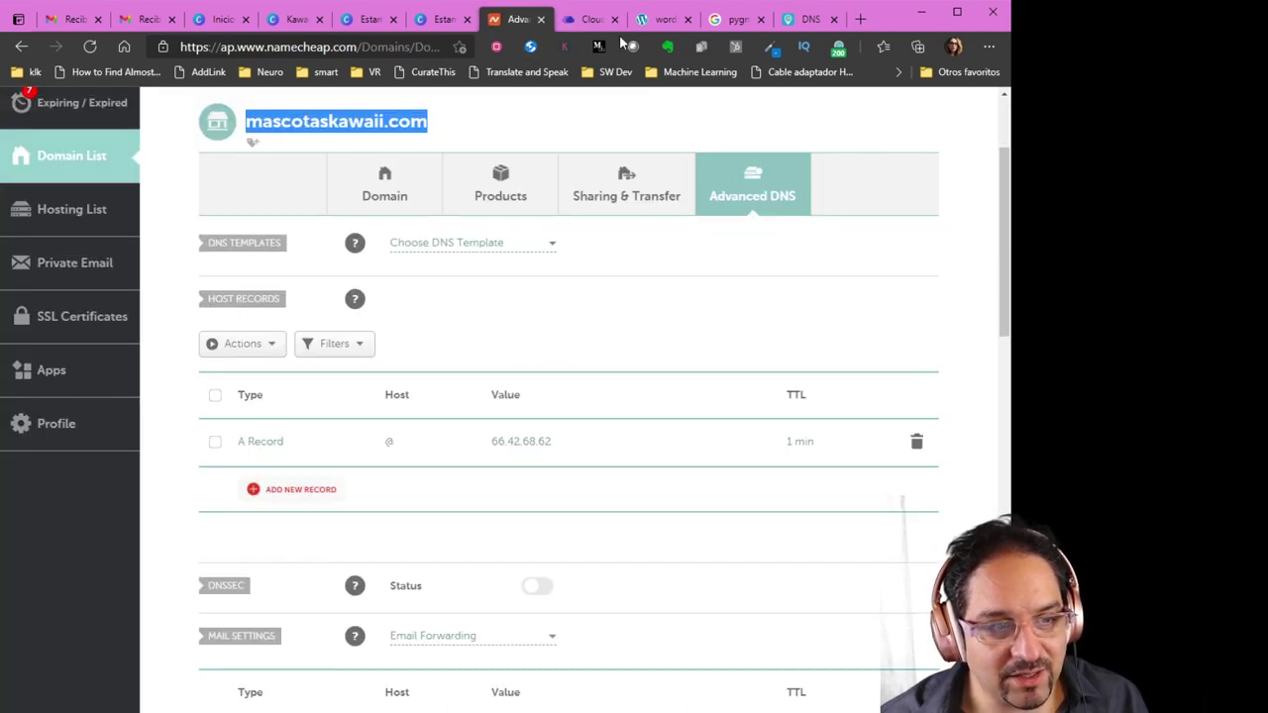
{"action": "left_click", "coordinate": [592, 20]}
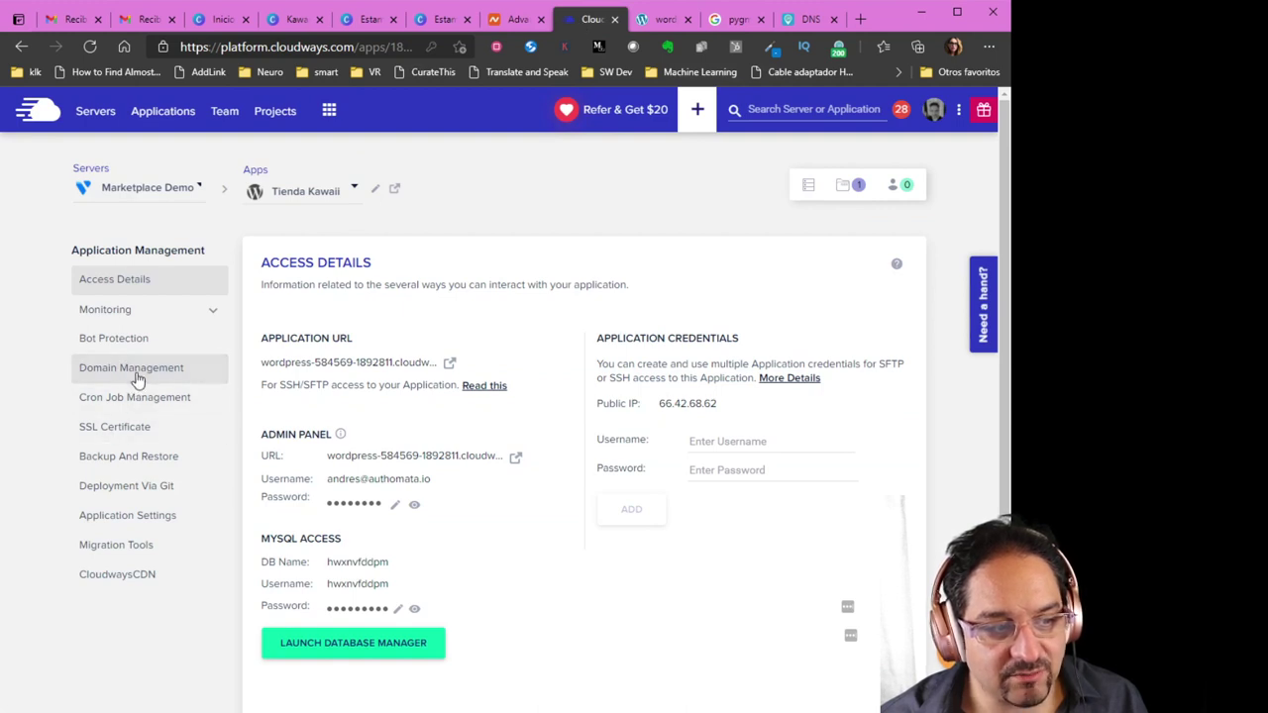
{"action": "left_click", "coordinate": [137, 368]}
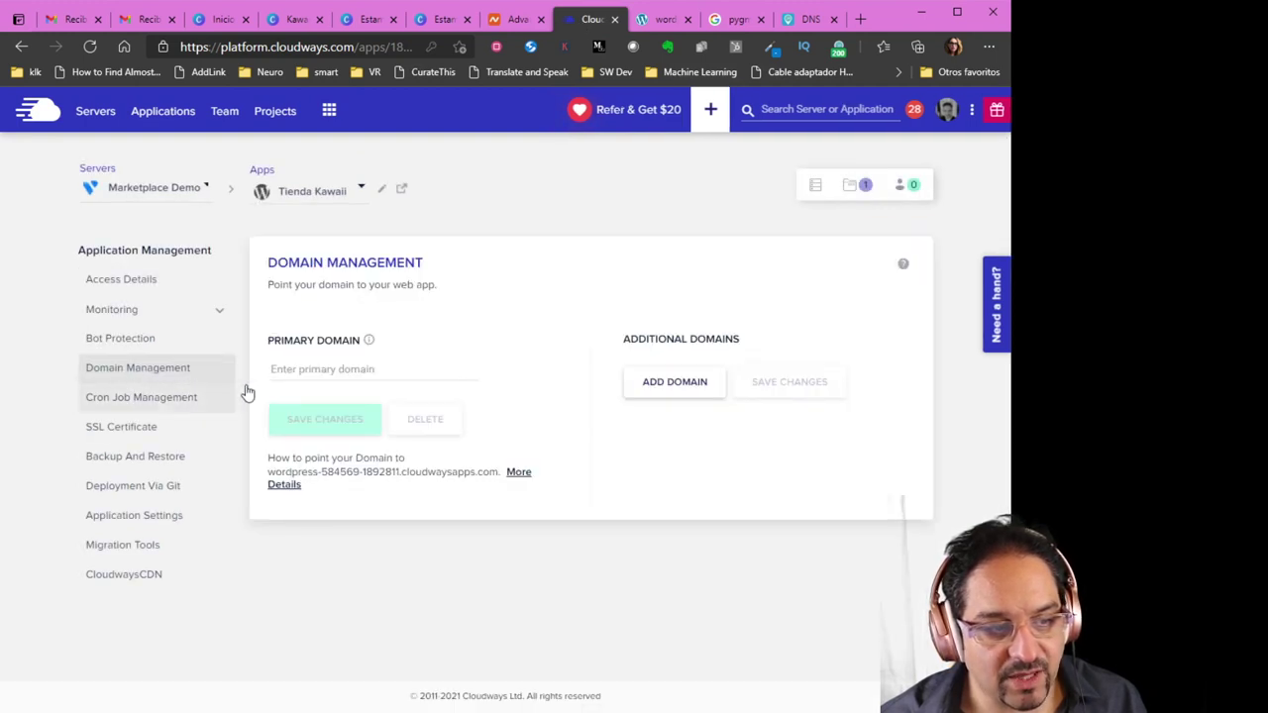
Save mascotaskawaii.com as Tienda Kawaii's primary domain
{"action": "left_click", "coordinate": [325, 370]}
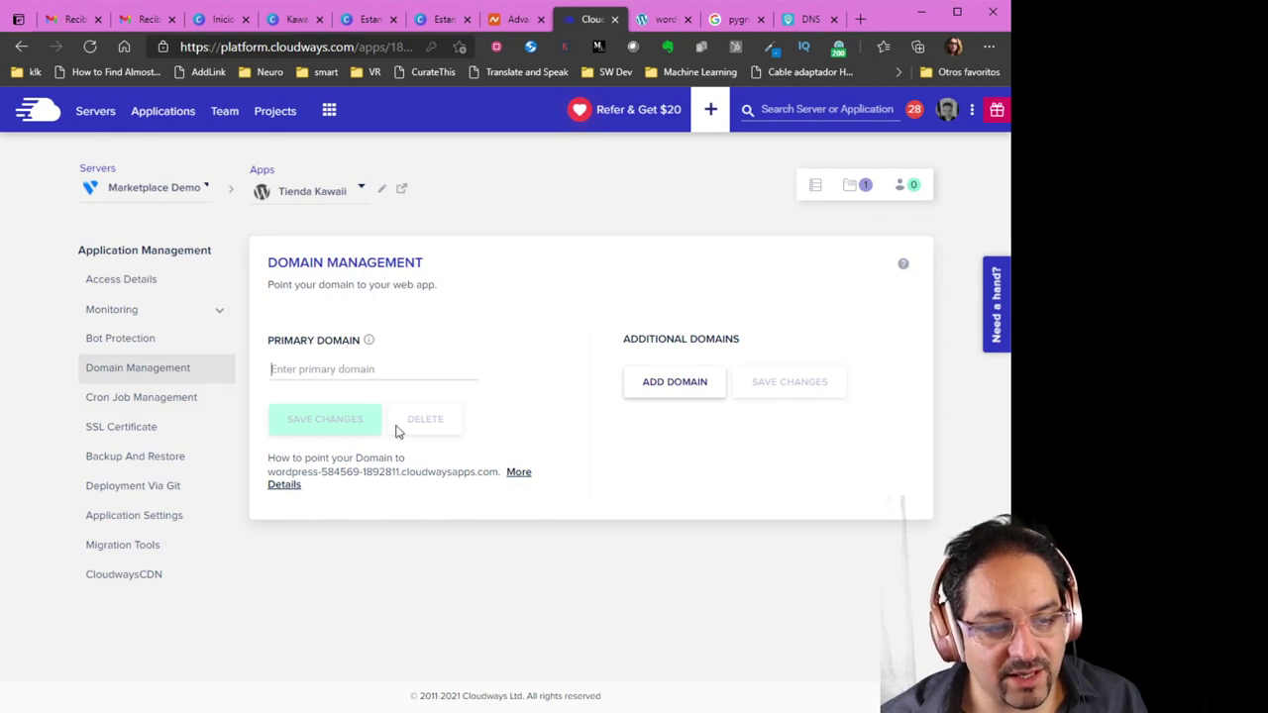
{"action": "key", "text": "ctrl+v"}
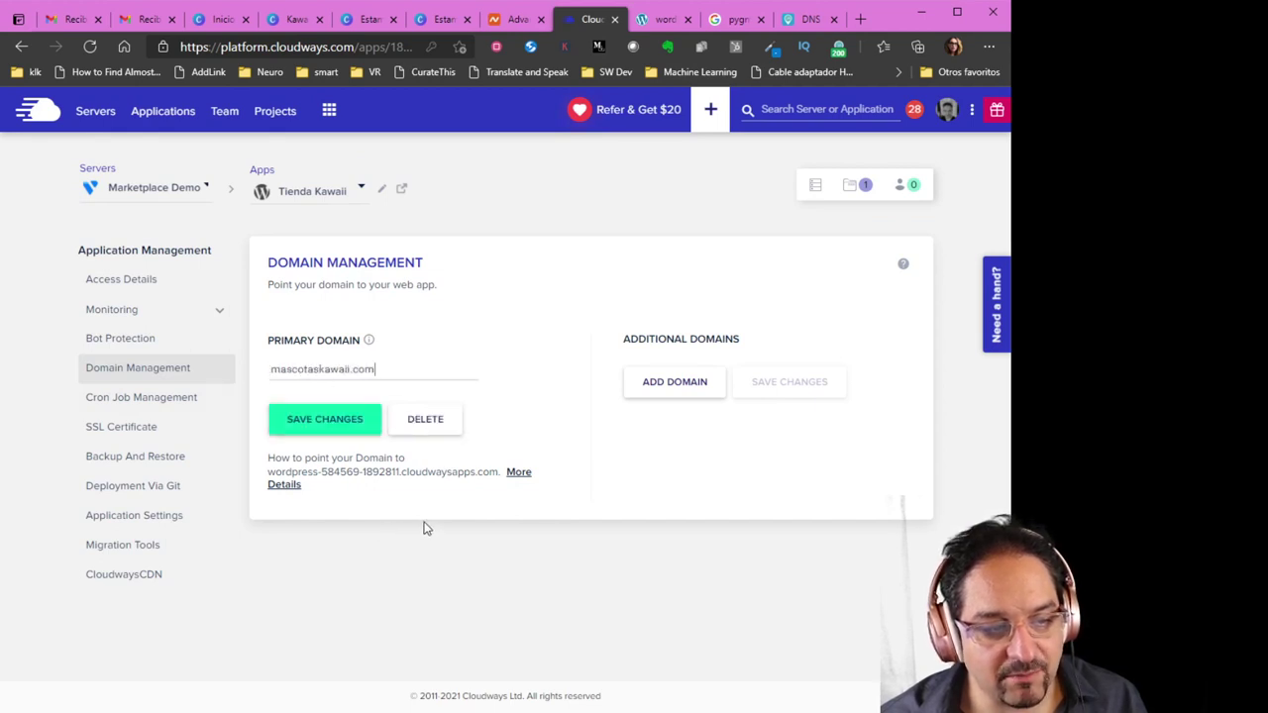
{"action": "left_click", "coordinate": [314, 420]}
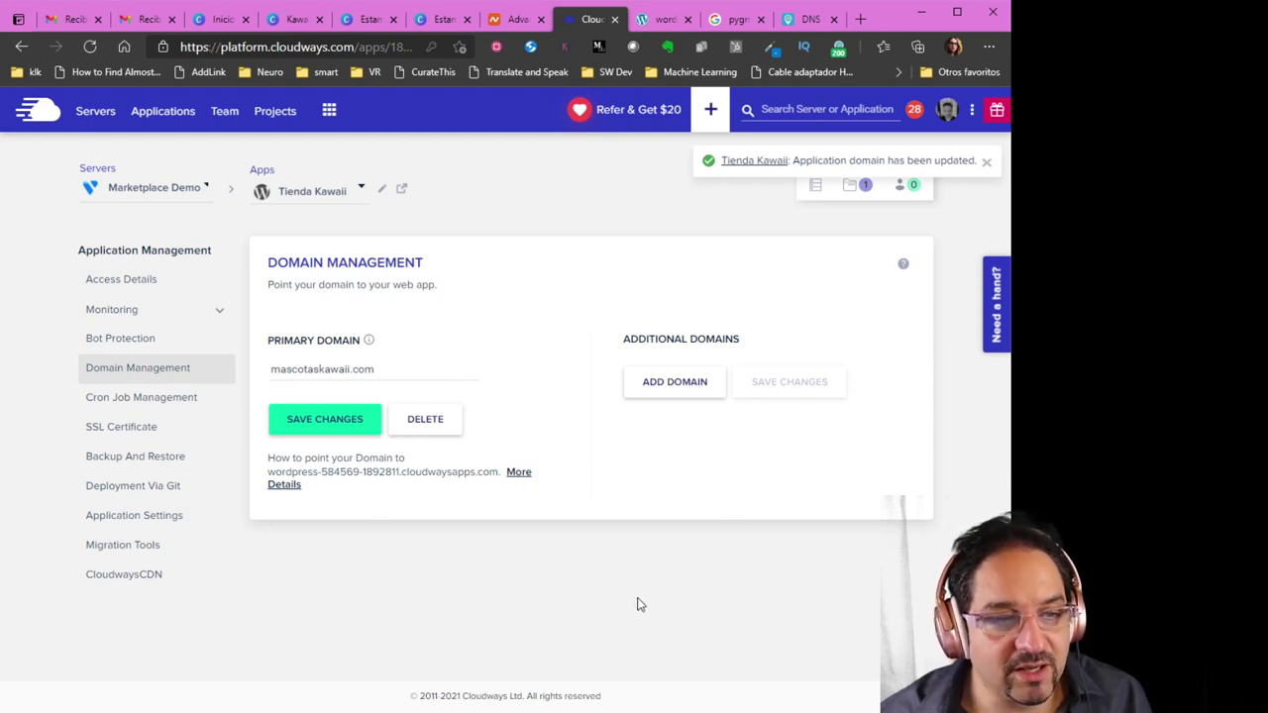
Recheck the Namecheap DNS records, then return to the app's Access Details
{"action": "left_click", "coordinate": [513, 19]}
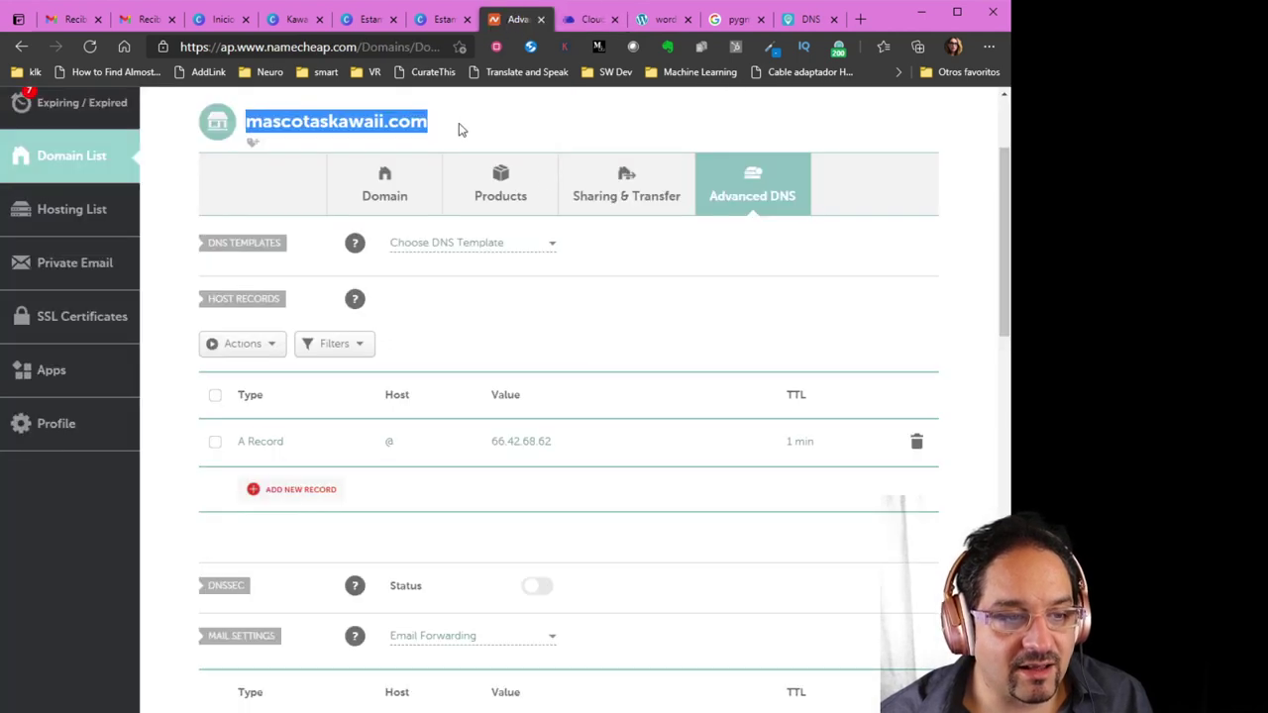
{"action": "left_click", "coordinate": [584, 19]}
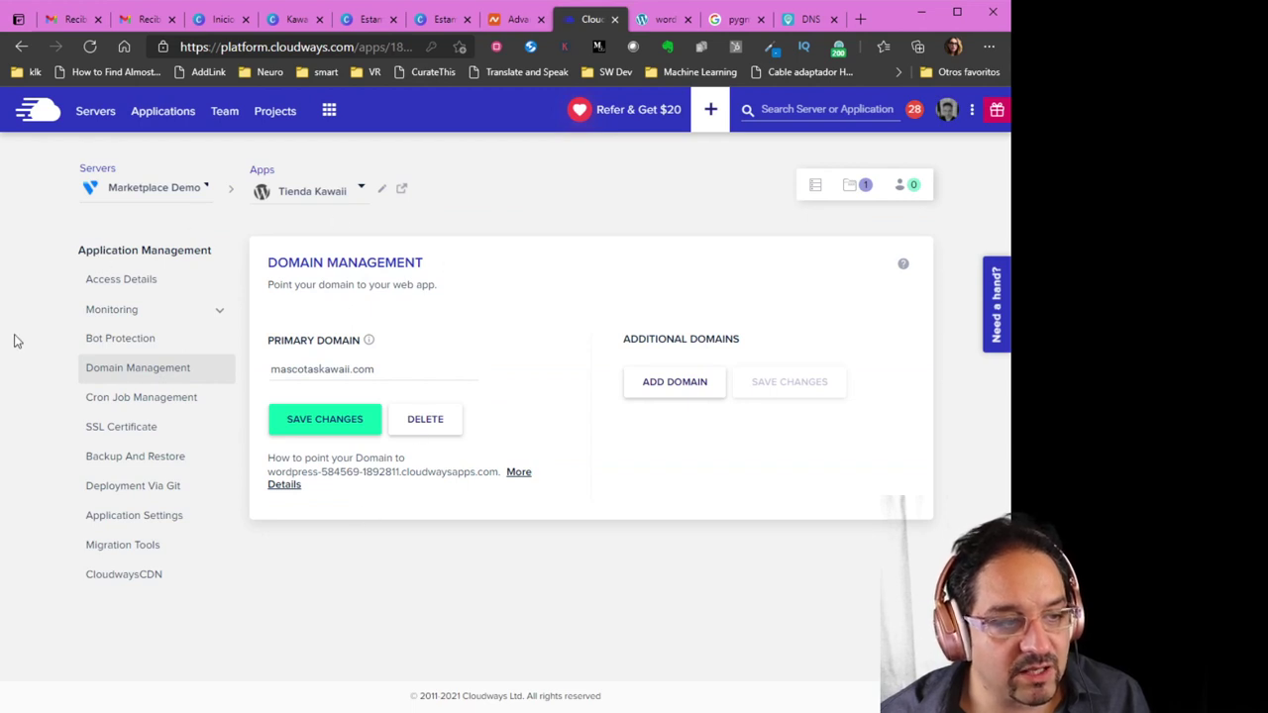
{"action": "left_click", "coordinate": [128, 288]}
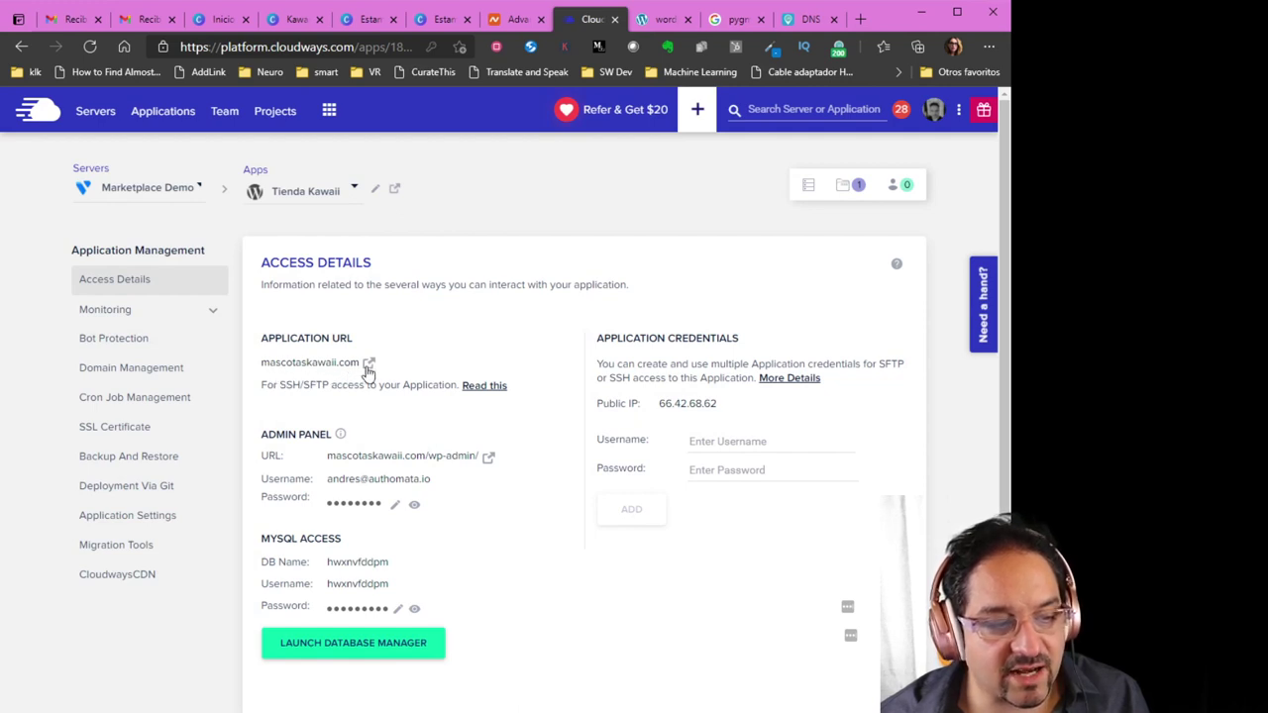
{"action": "left_click", "coordinate": [369, 364]}
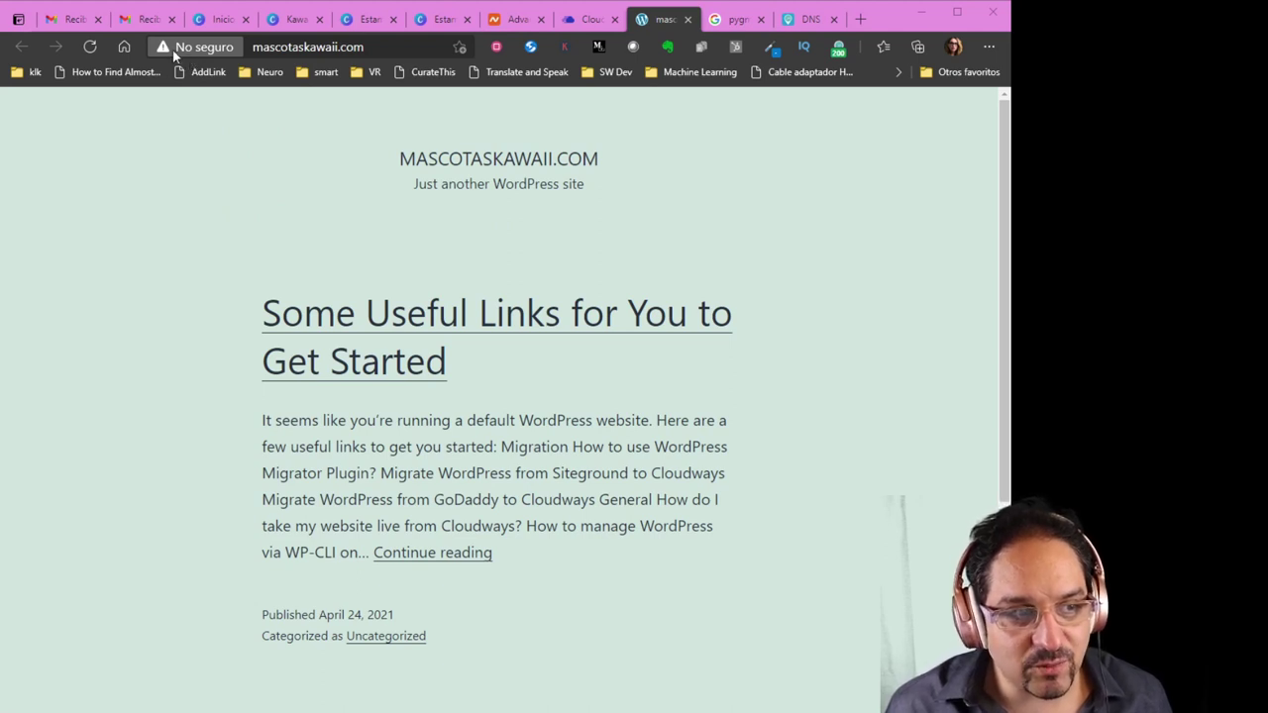
{"action": "left_click", "coordinate": [85, 285]}
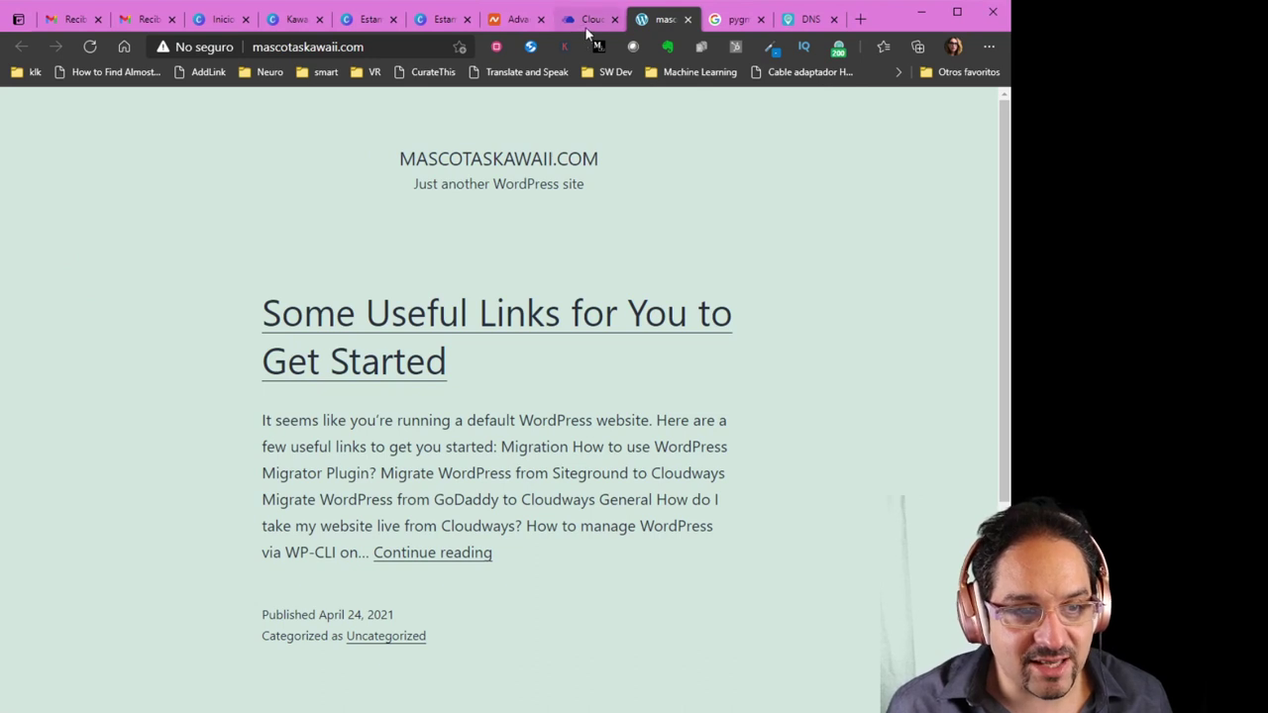
{"action": "left_click", "coordinate": [587, 21]}
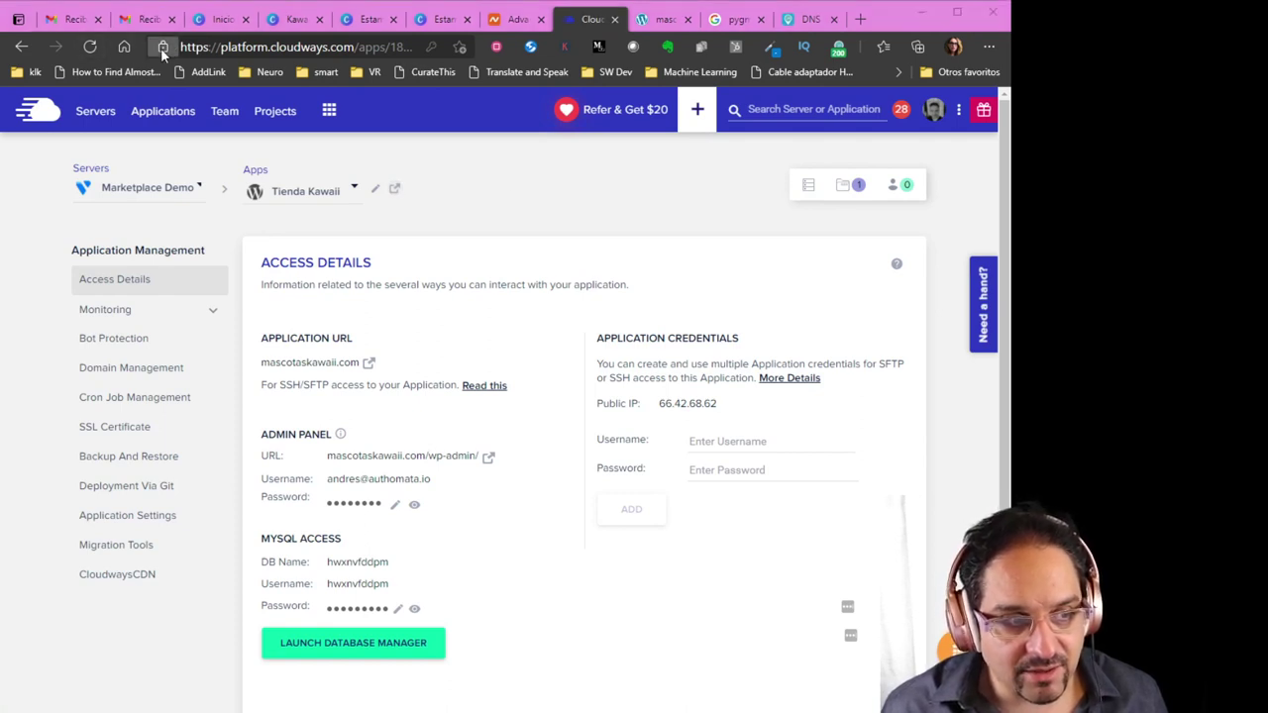
Open SSL Certificate settings, fill in the saved work e-mail, and clear the wrongly pasted IP
{"action": "left_click", "coordinate": [108, 439]}
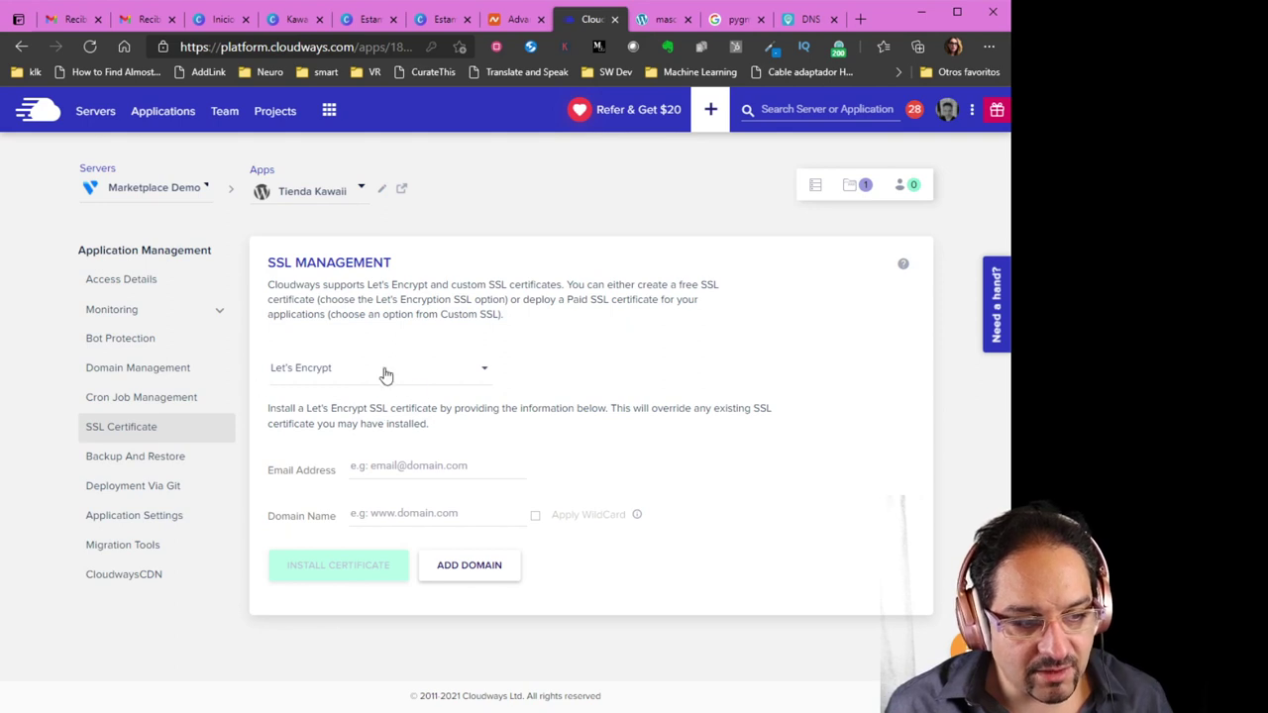
{"action": "left_click", "coordinate": [413, 467]}
{"action": "key", "text": "Down"}
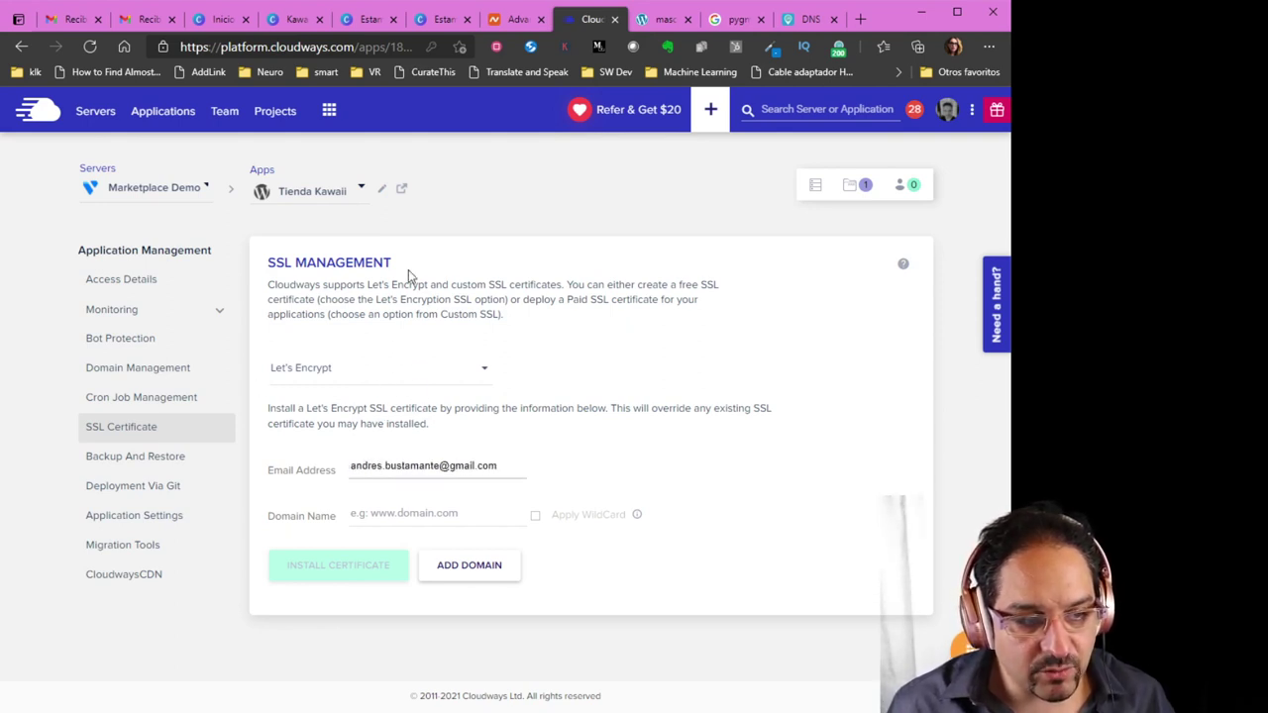
{"action": "key", "text": "Down"}
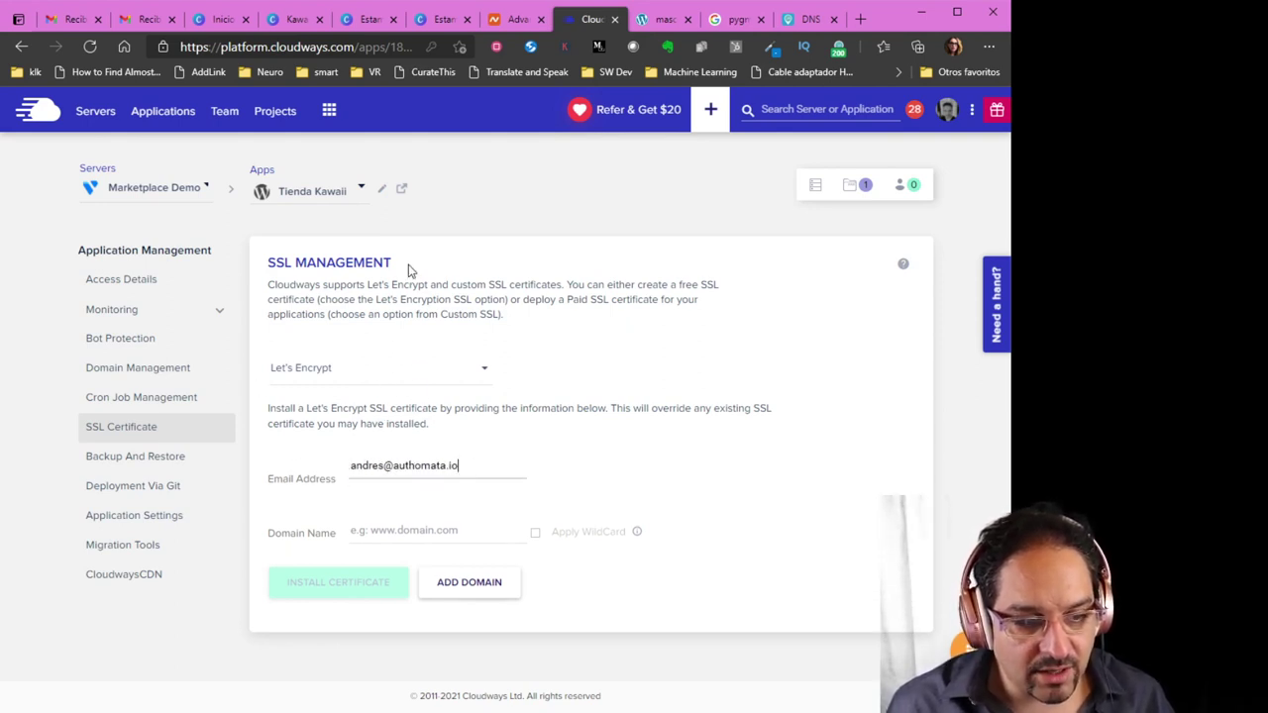
{"action": "key", "text": "Return"}
{"action": "left_click", "coordinate": [433, 517]}
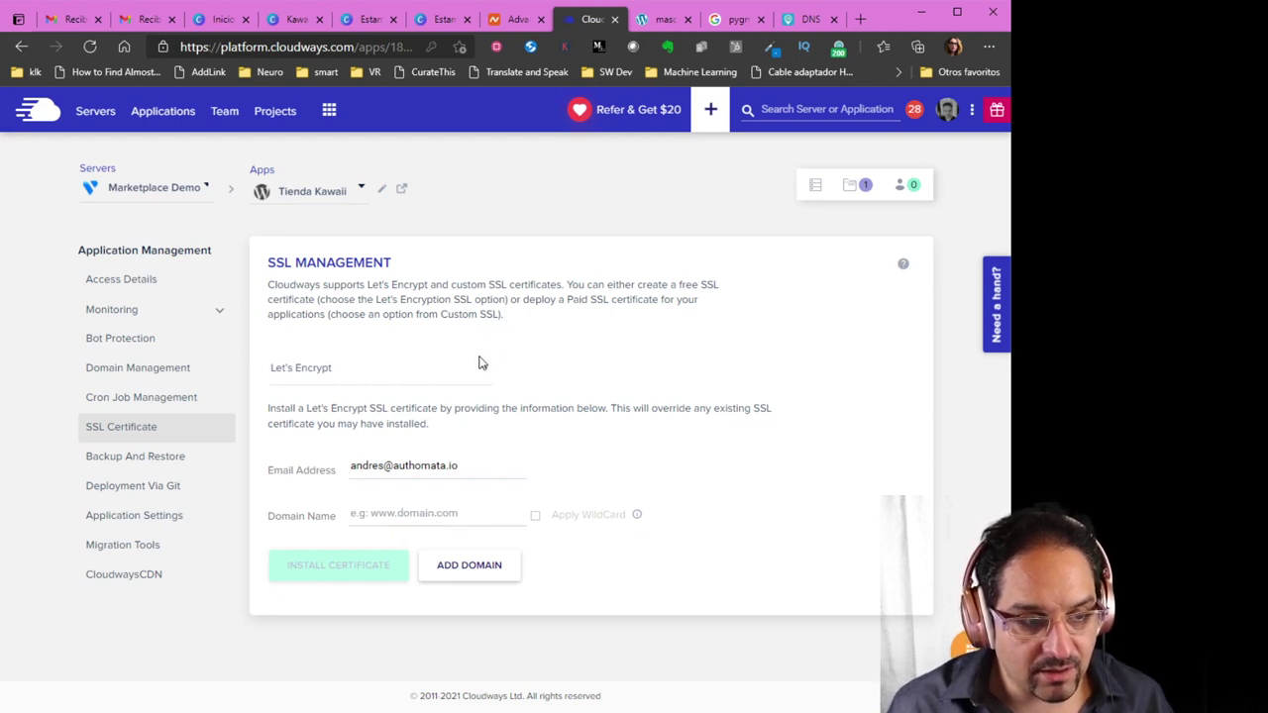
{"action": "type", "text": "66.42.68.62"}
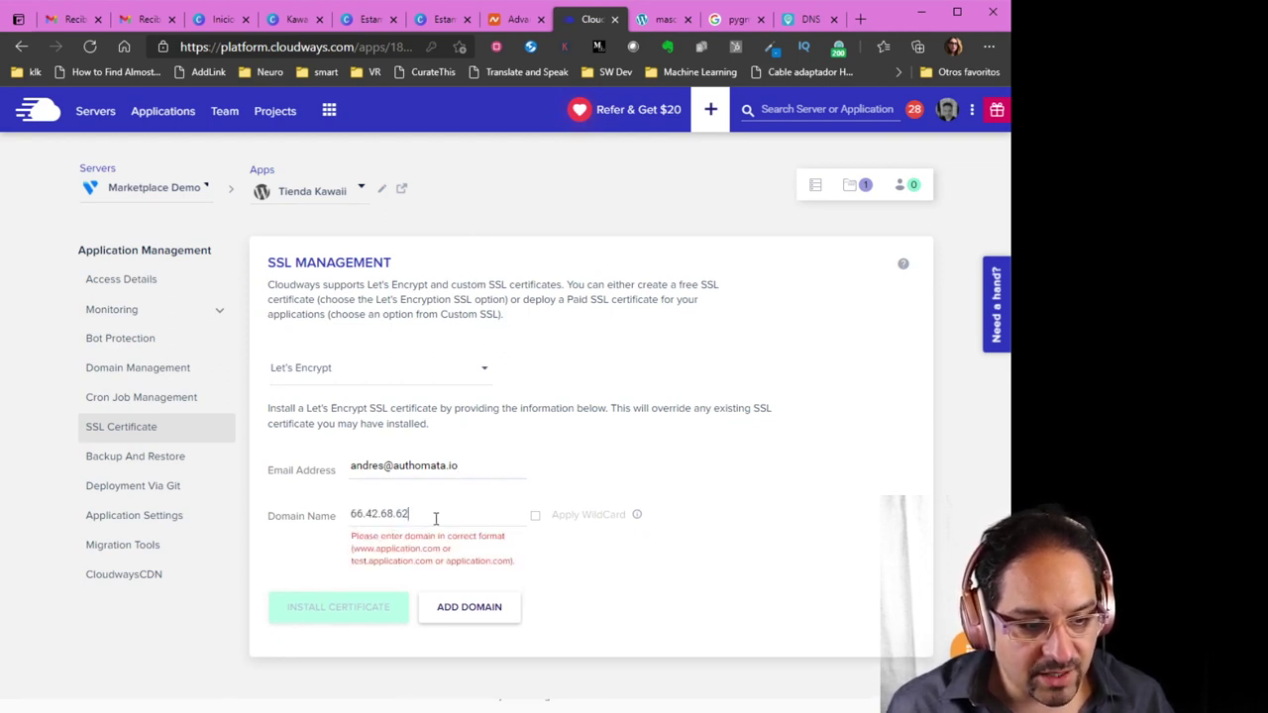
{"action": "left_click_drag", "start_coordinate": [436, 517], "coordinate": [342, 518]}
{"action": "key", "text": "BackSpace"}
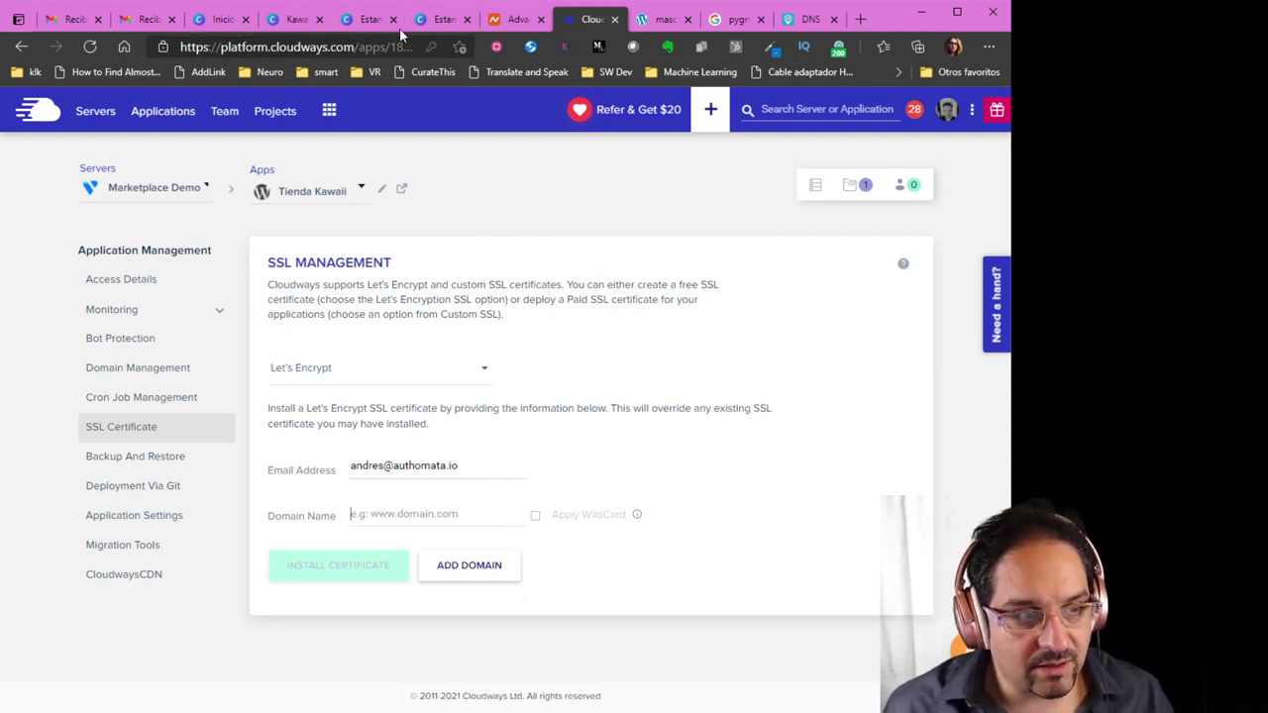
Enter mascotaskawaii.com as the domain name and install the Let's Encrypt certificate
{"action": "left_click", "coordinate": [507, 30]}
{"action": "scroll", "coordinate": [298, 297], "scroll_direction": "up", "scroll_amount": 3}
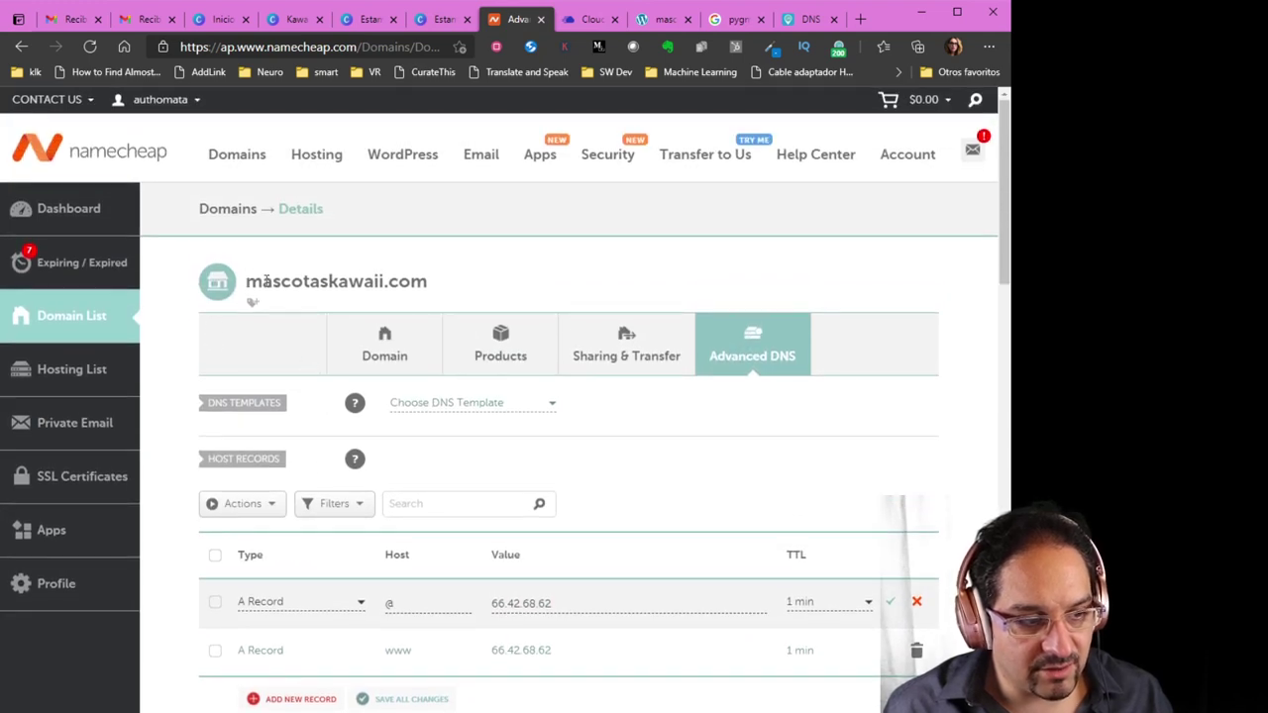
{"action": "left_click_drag", "start_coordinate": [247, 282], "coordinate": [430, 280]}
{"action": "key", "text": "ctrl+c"}
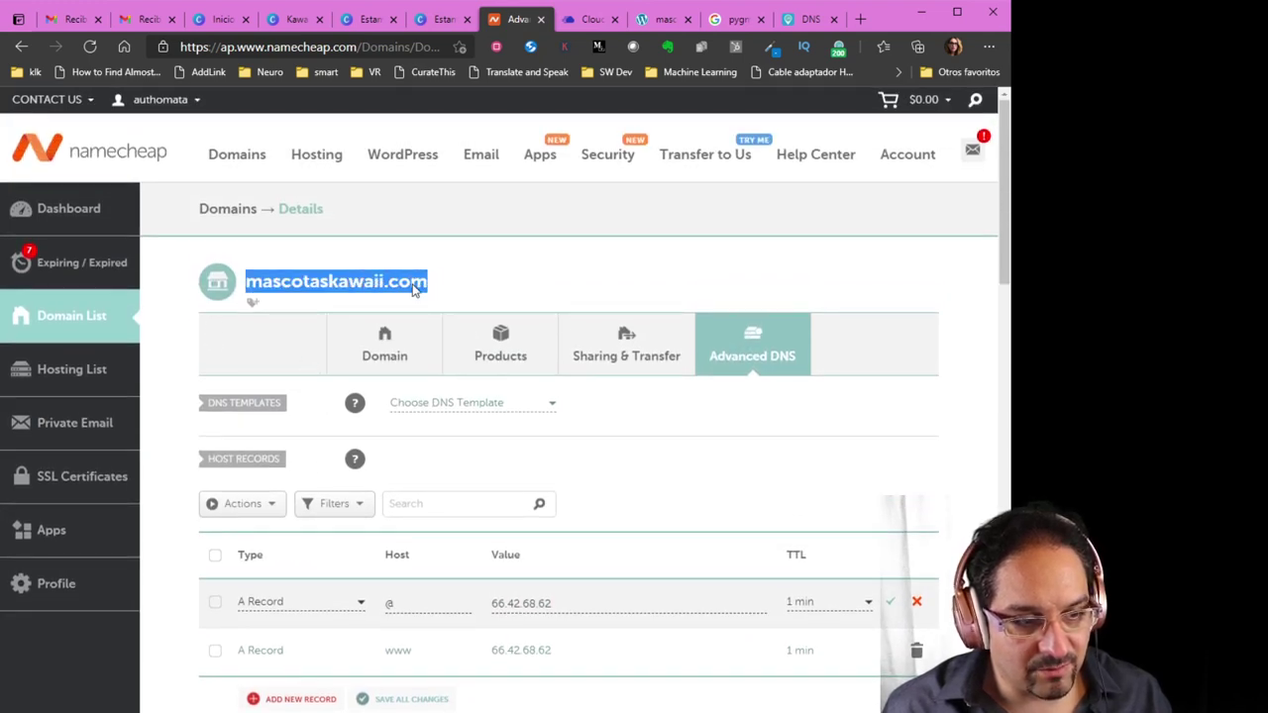
{"action": "left_click", "coordinate": [574, 28]}
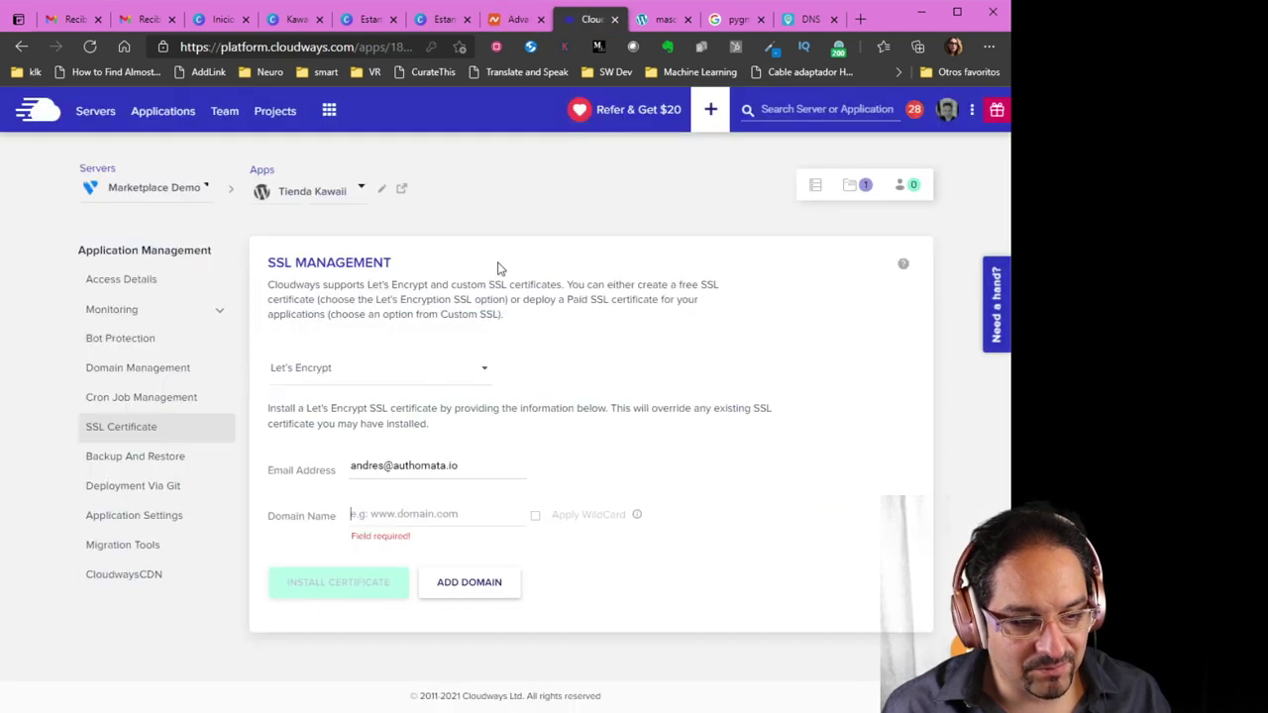
{"action": "left_click", "coordinate": [365, 513]}
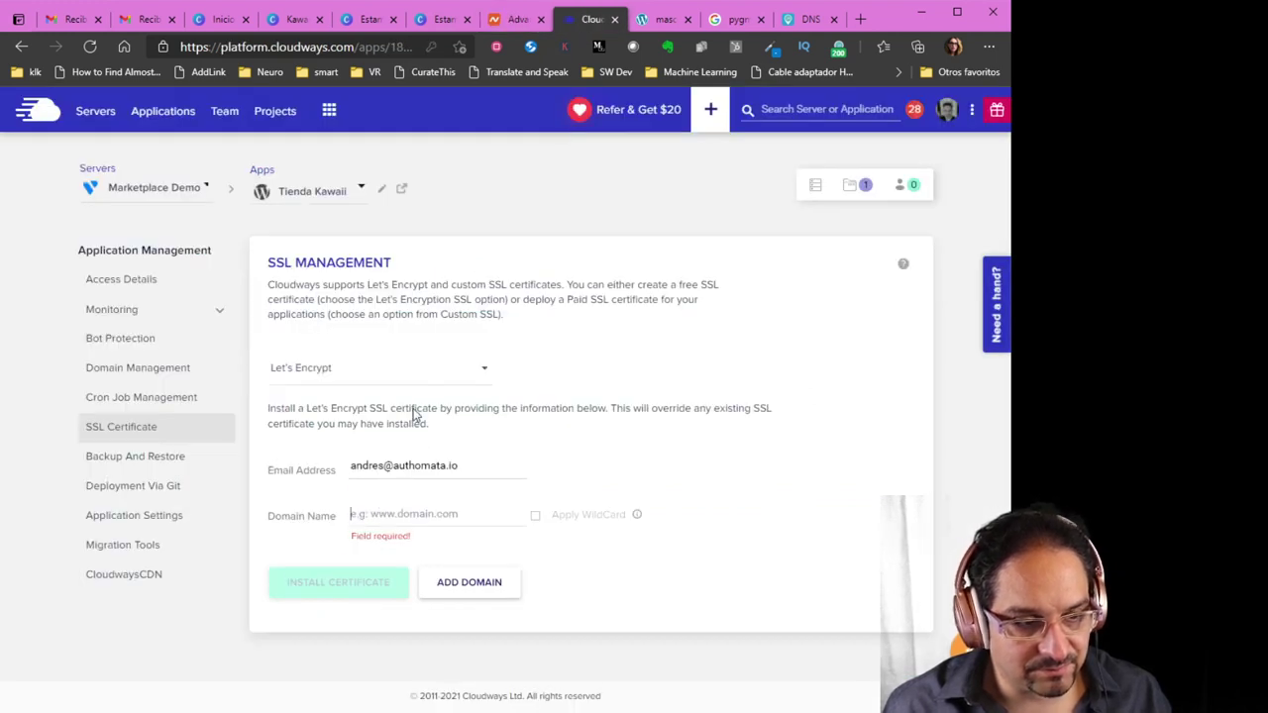
{"action": "key", "text": "ctrl+v"}
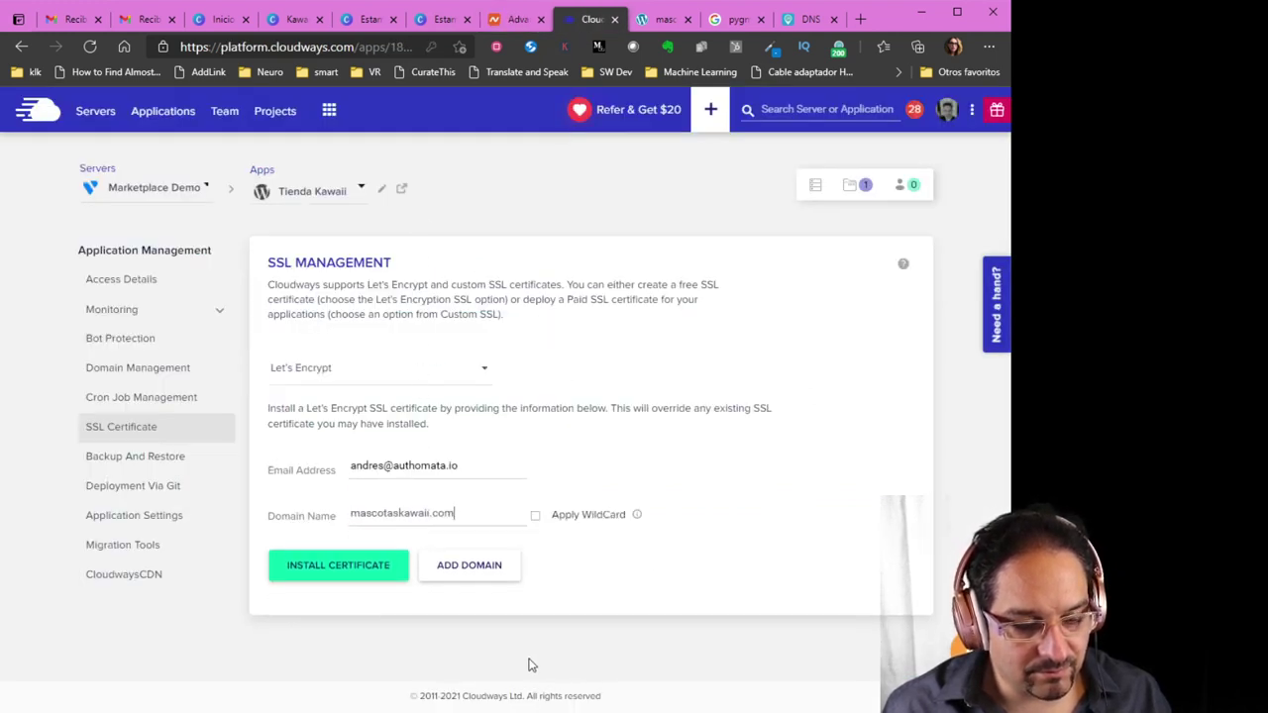
{"action": "left_click", "coordinate": [338, 567]}
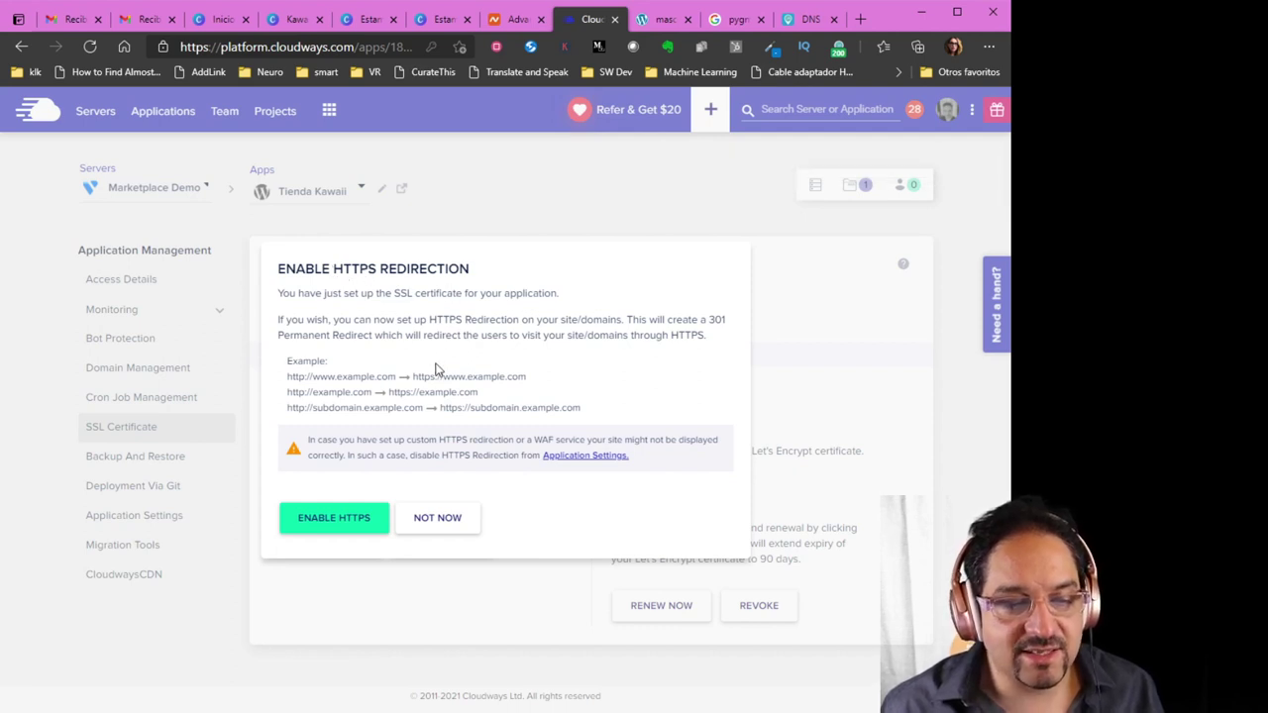
Enable HTTPS redirection, close the outdated site tab, and return to Access Details
{"action": "left_click", "coordinate": [337, 526]}
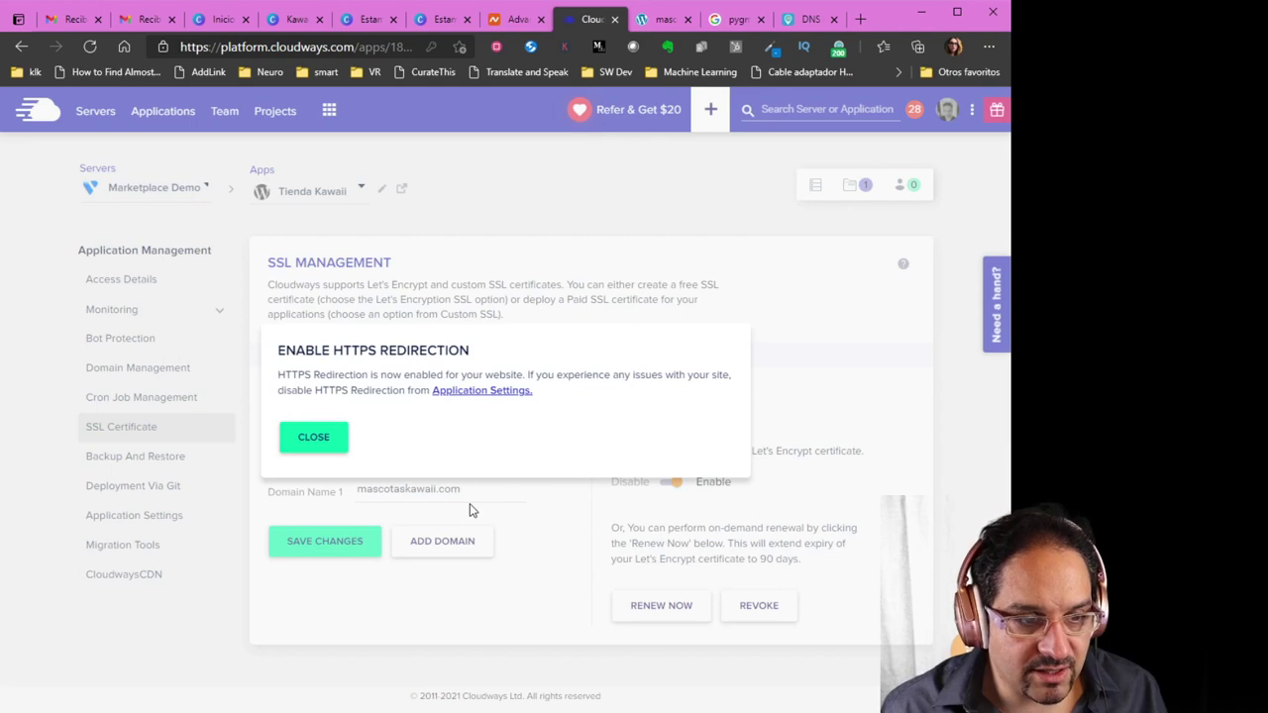
{"action": "left_click", "coordinate": [313, 439]}
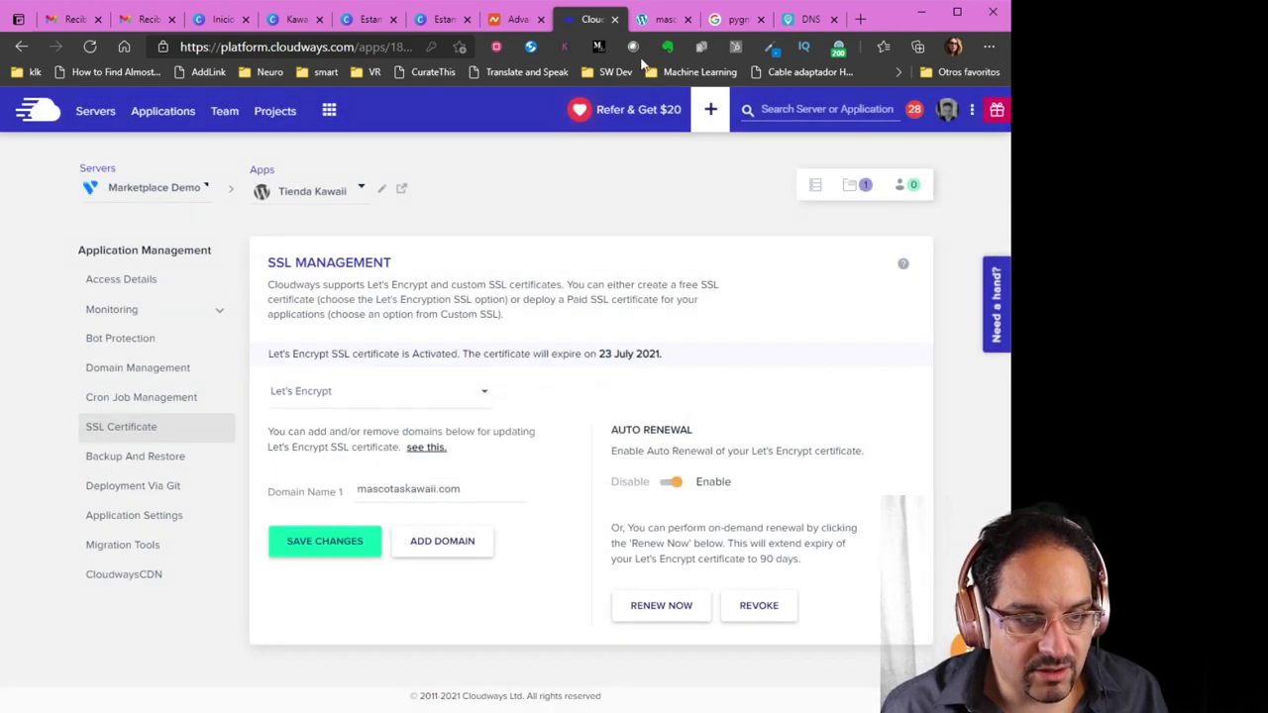
{"action": "left_click", "coordinate": [680, 21]}
{"action": "left_click", "coordinate": [687, 19]}
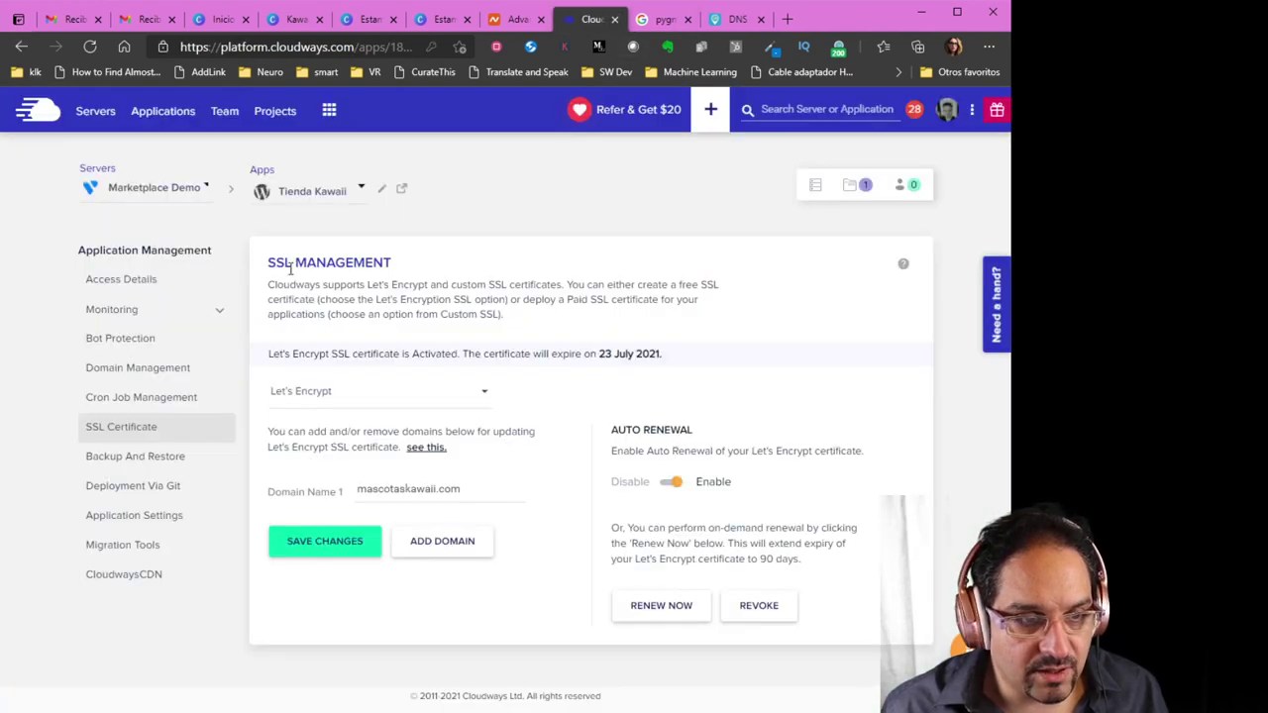
{"action": "left_click", "coordinate": [123, 285]}
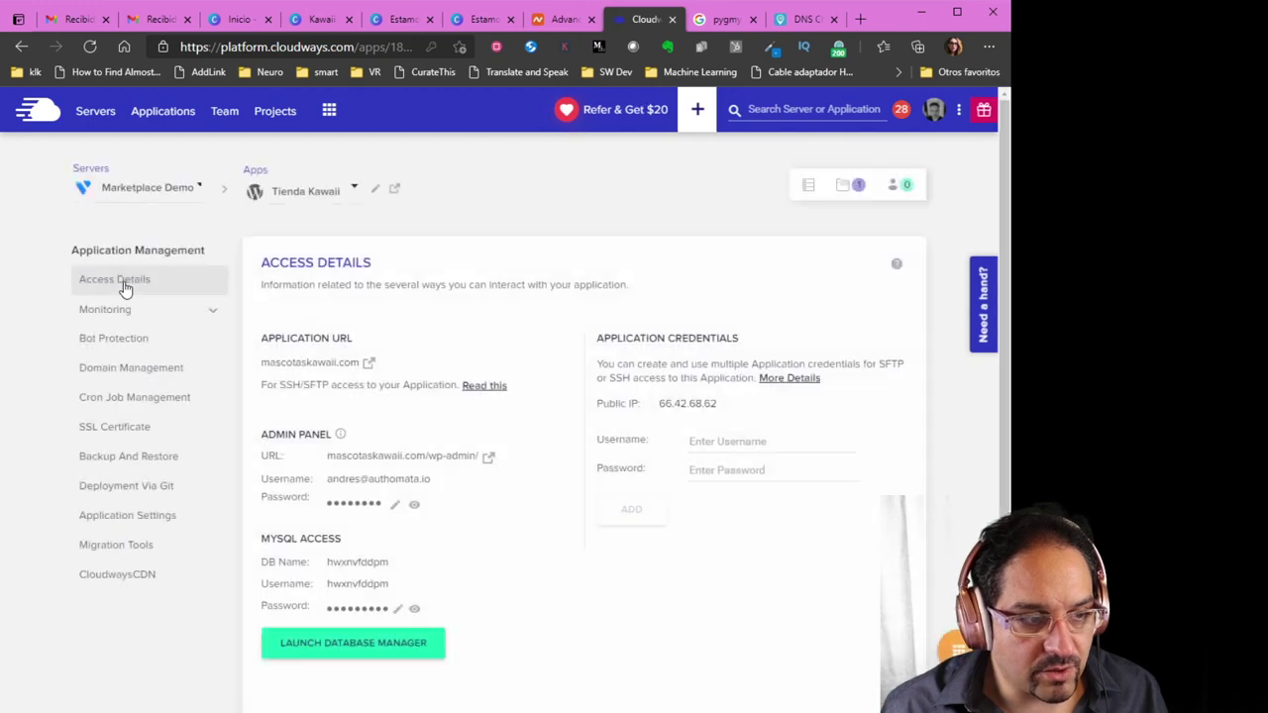
Open mascotaskawaii.com, verify its secure HTTPS connection, then return to Cloudways
{"action": "left_click", "coordinate": [393, 189]}
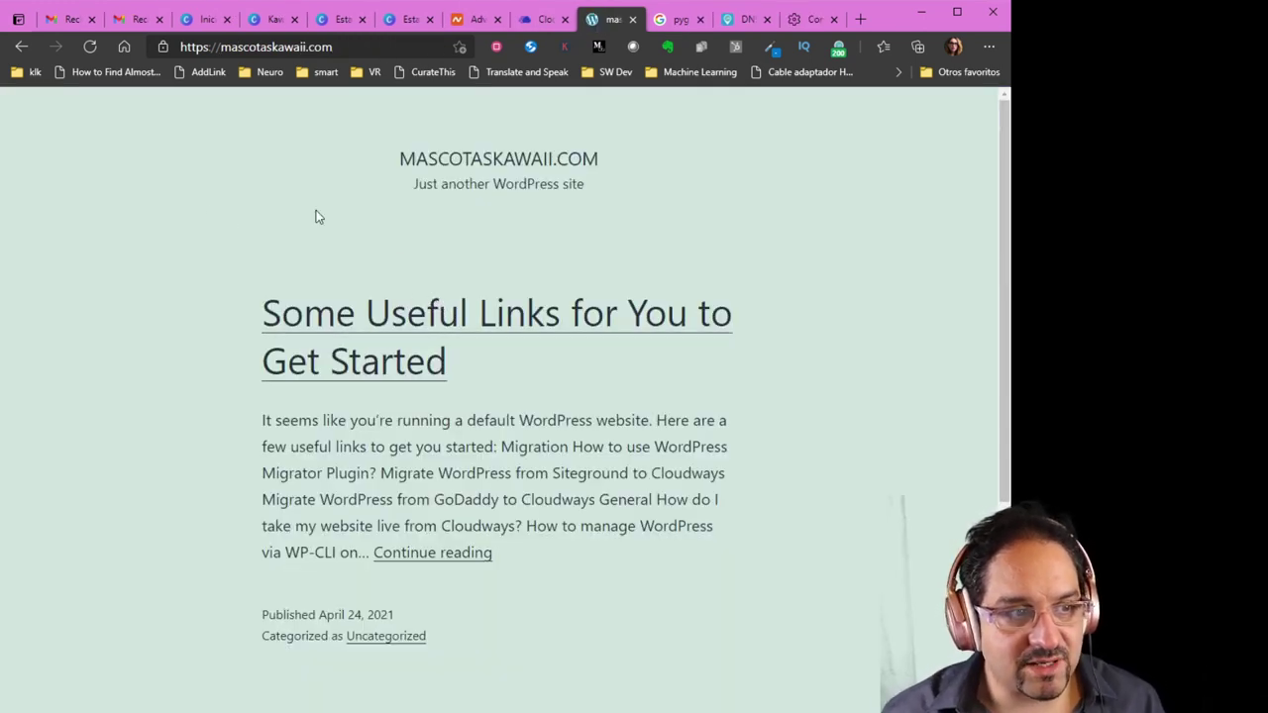
{"action": "left_click", "coordinate": [159, 48]}
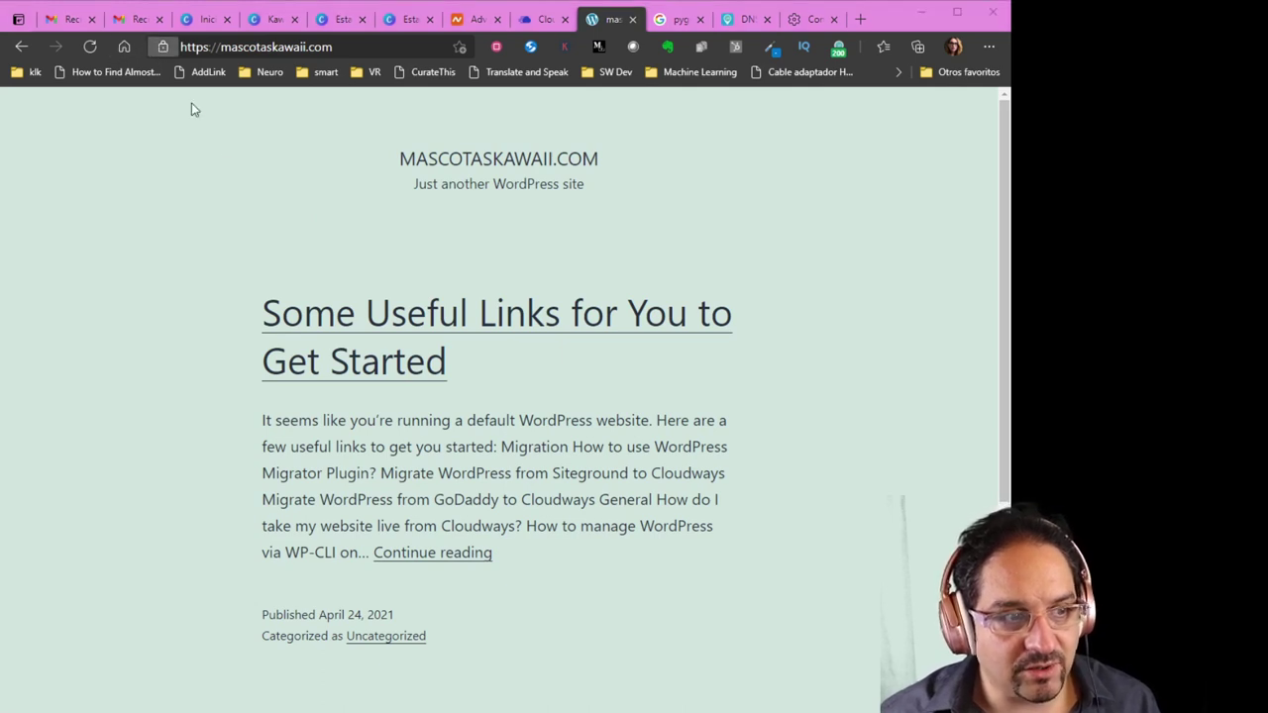
{"action": "left_click", "coordinate": [649, 238]}
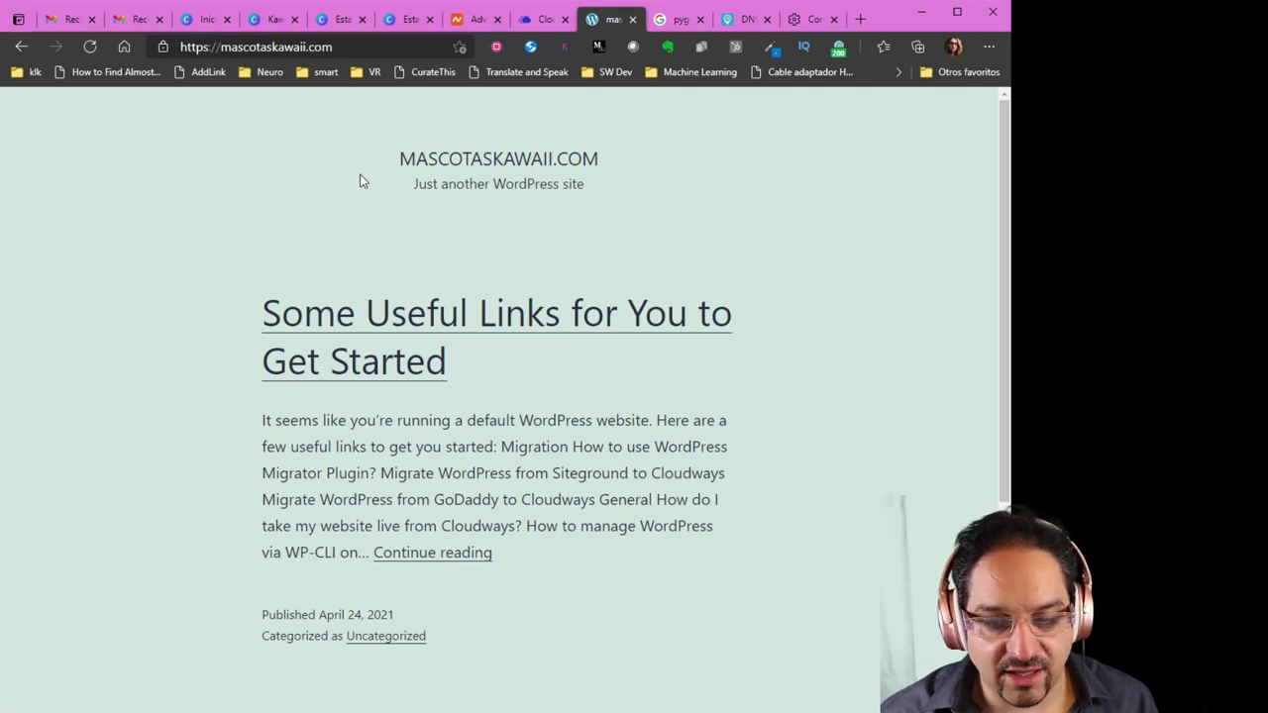
{"action": "scroll", "coordinate": [362, 182], "scroll_direction": "down", "scroll_amount": 3}
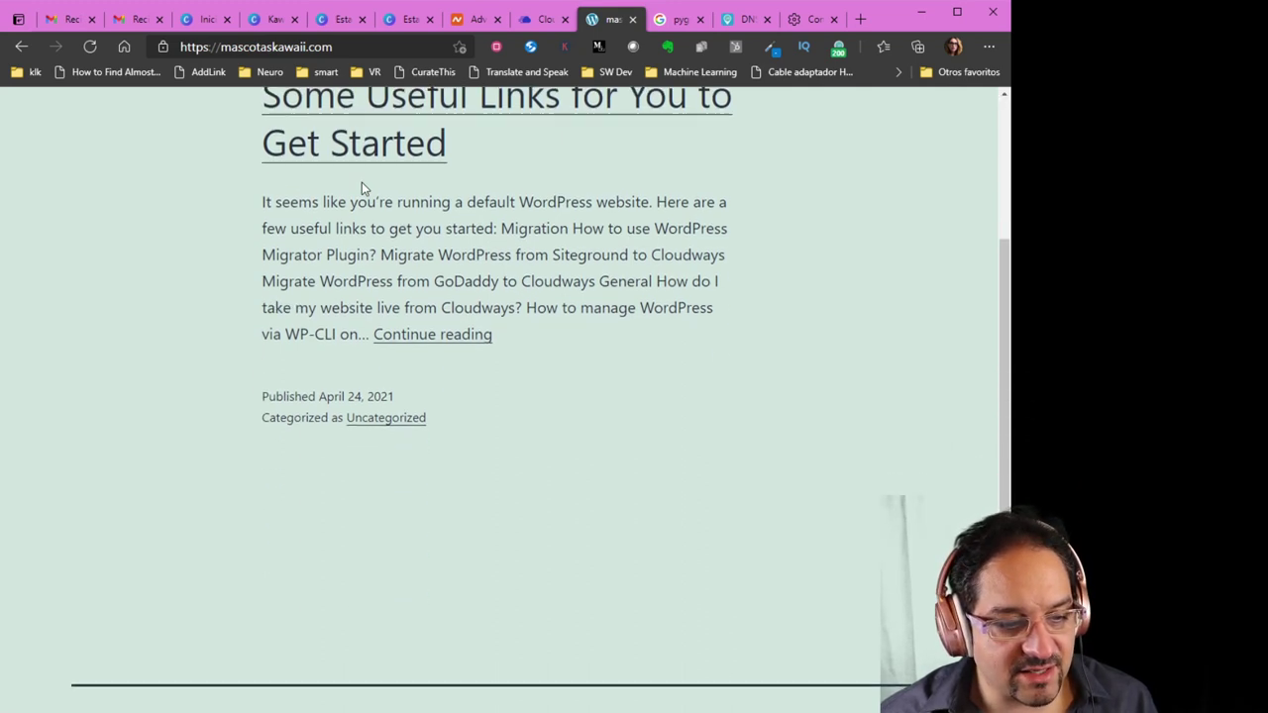
{"action": "scroll", "coordinate": [429, 263], "scroll_direction": "up", "scroll_amount": 1}
{"action": "scroll", "coordinate": [458, 340], "scroll_direction": "up", "scroll_amount": 2}
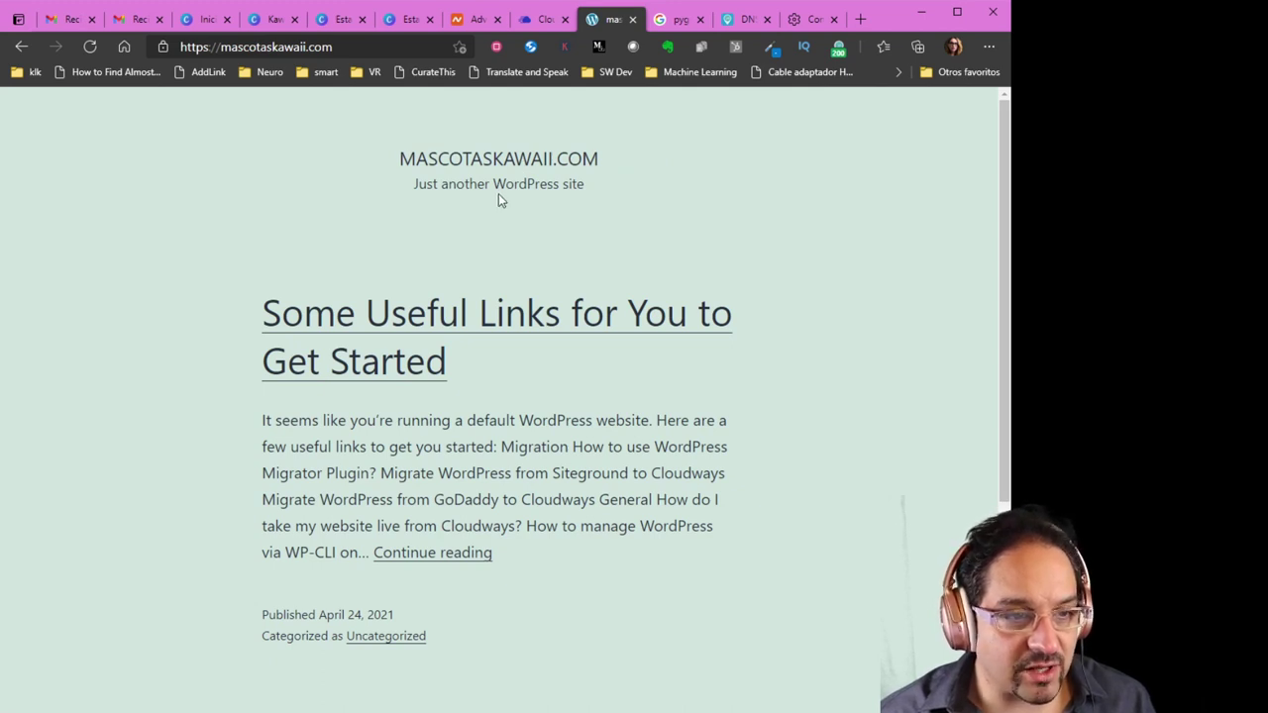
{"action": "left_click", "coordinate": [543, 19]}
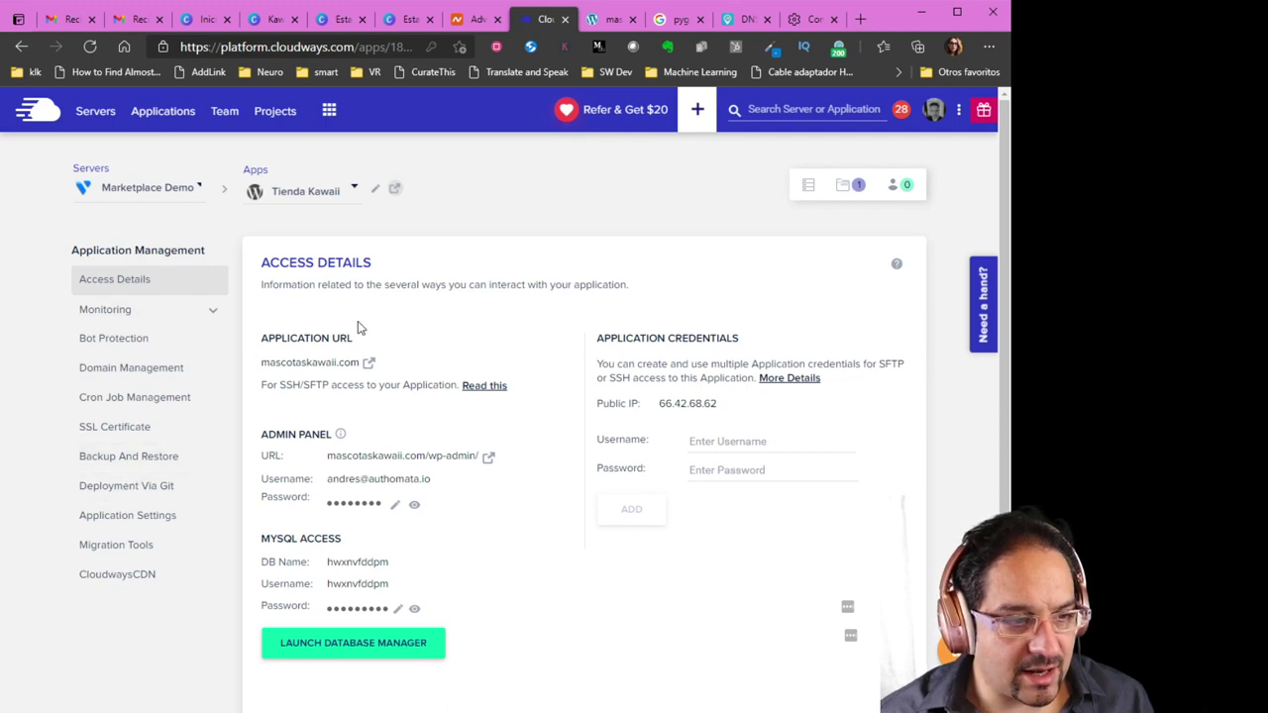
Open Backup and Restore, then advance to the 'Instalación y configuración básica de WordPress' slide
{"action": "left_click", "coordinate": [132, 458]}
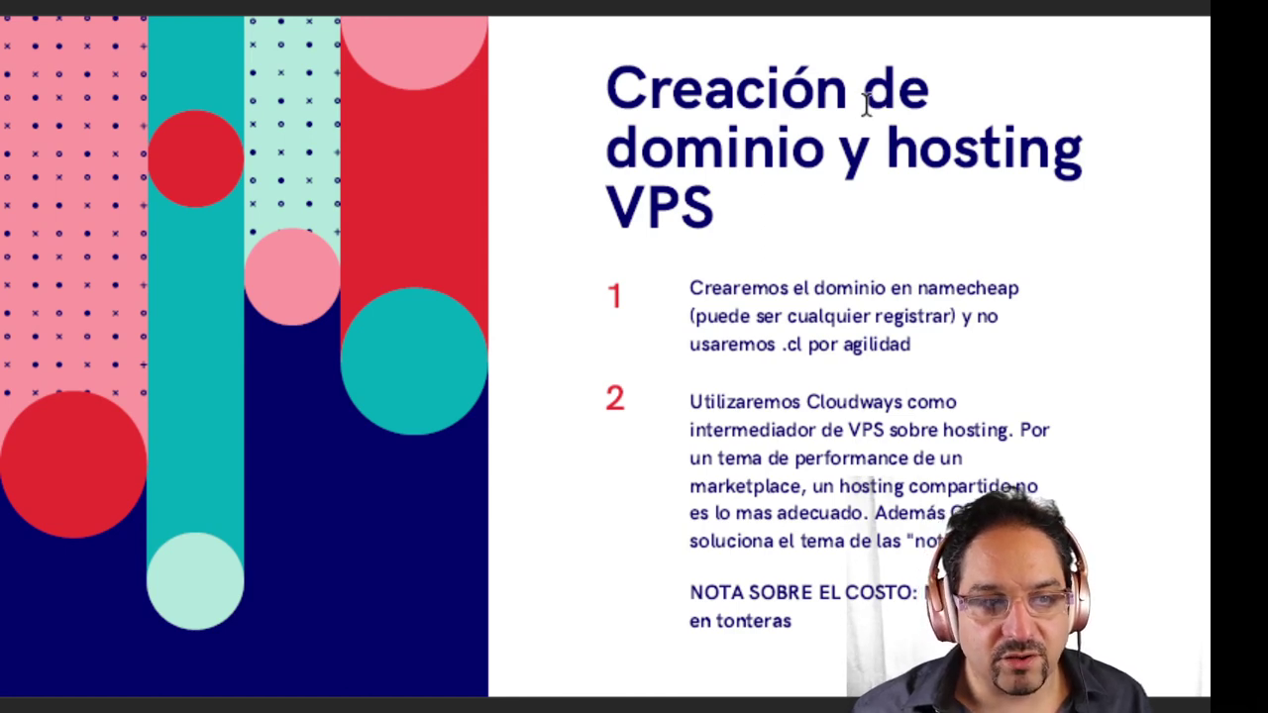
{"action": "key", "text": "Right"}
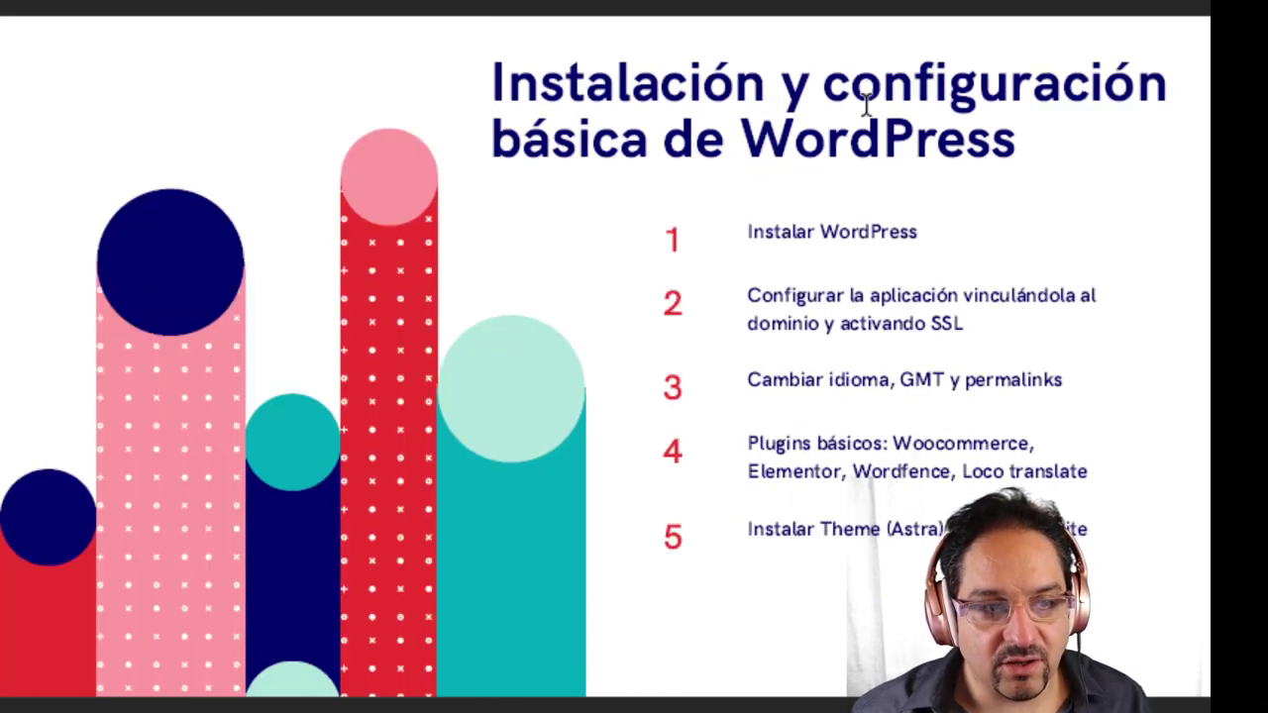
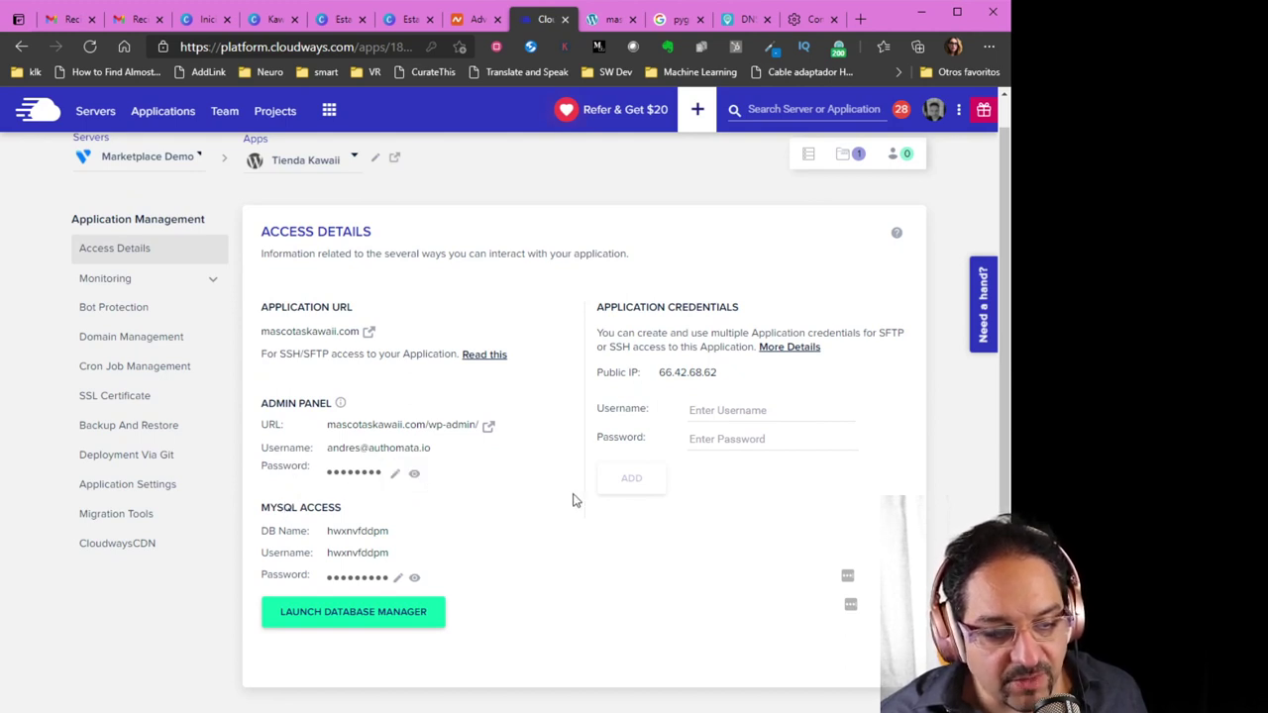
Copy the WordPress admin password from Cloudways and open the wp-admin login page in a new tab
{"action": "left_click", "coordinate": [416, 478]}
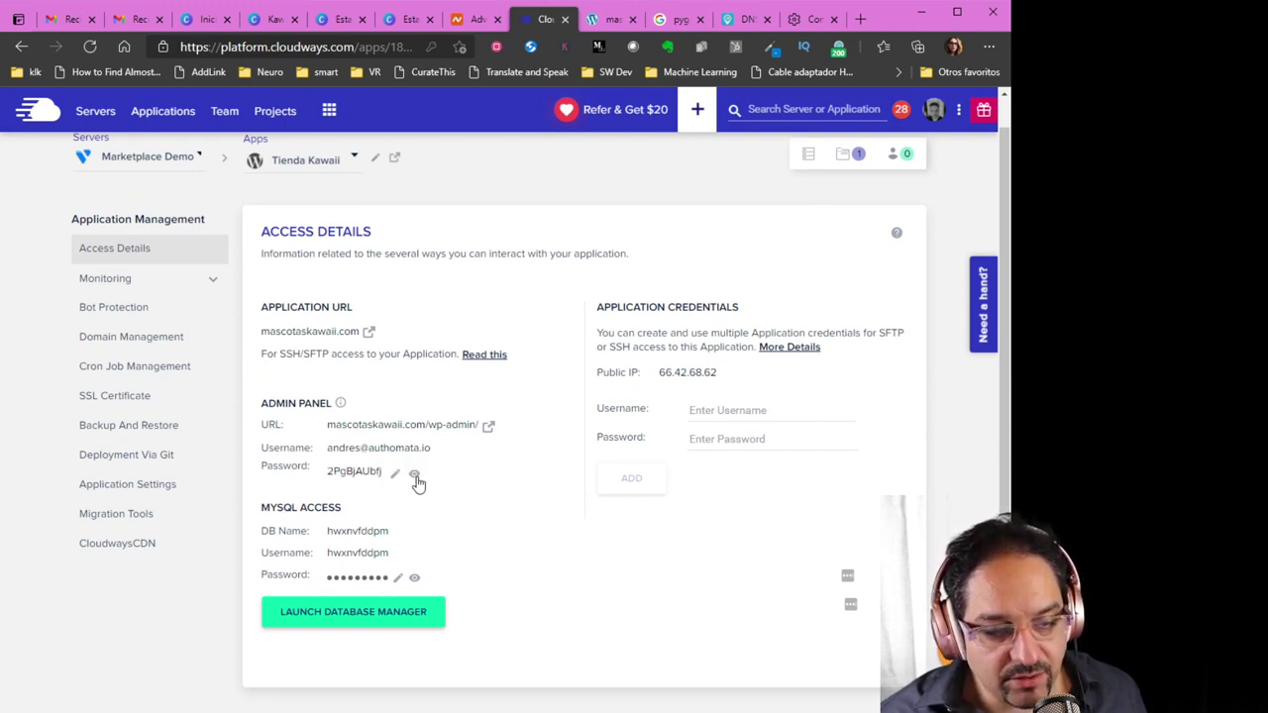
{"action": "left_click", "coordinate": [416, 478]}
{"action": "left_click", "coordinate": [346, 479]}
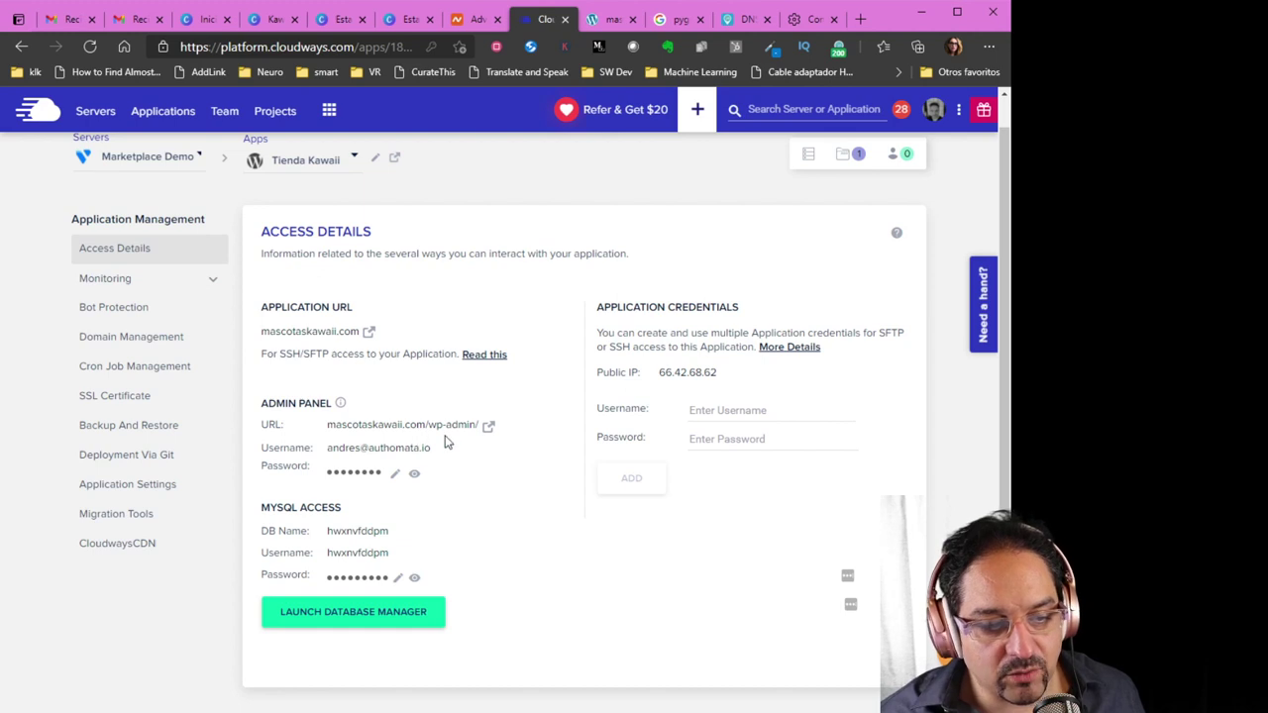
{"action": "left_click", "coordinate": [487, 432]}
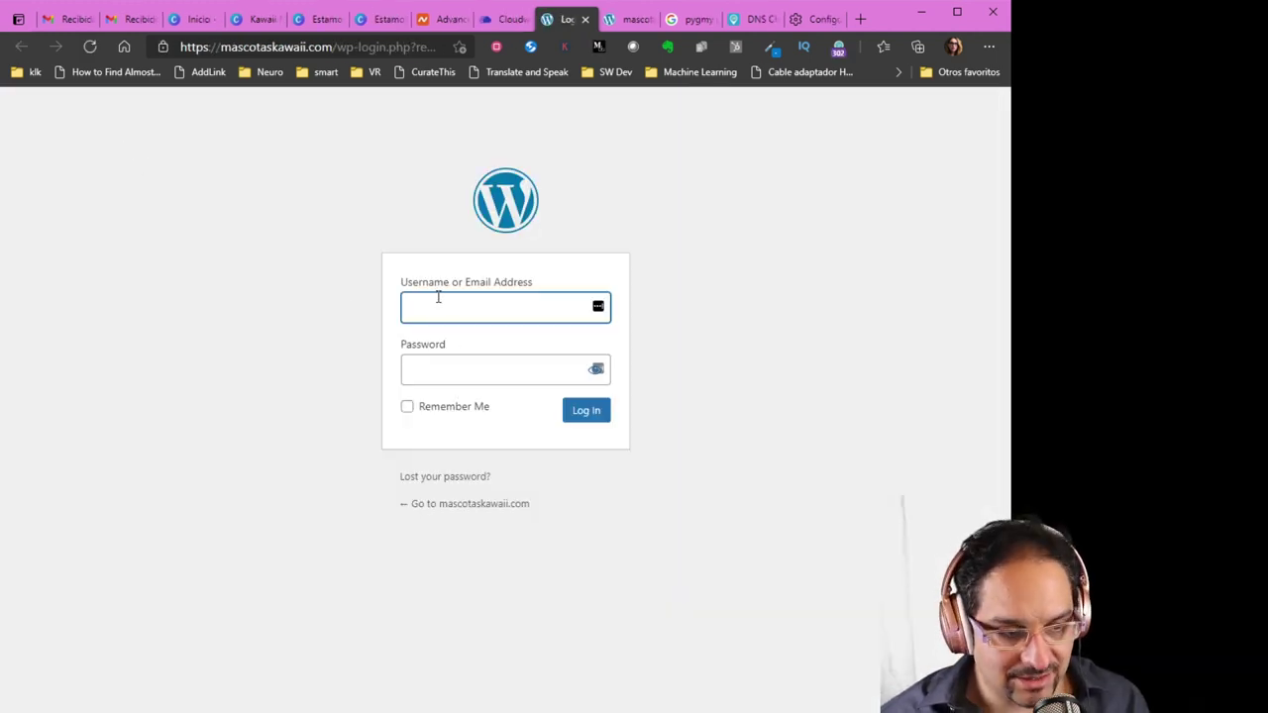
Log in to the mascotaskawaii.com admin with the saved username and the pasted password
{"action": "left_click", "coordinate": [450, 376]}
{"action": "left_click", "coordinate": [449, 373]}
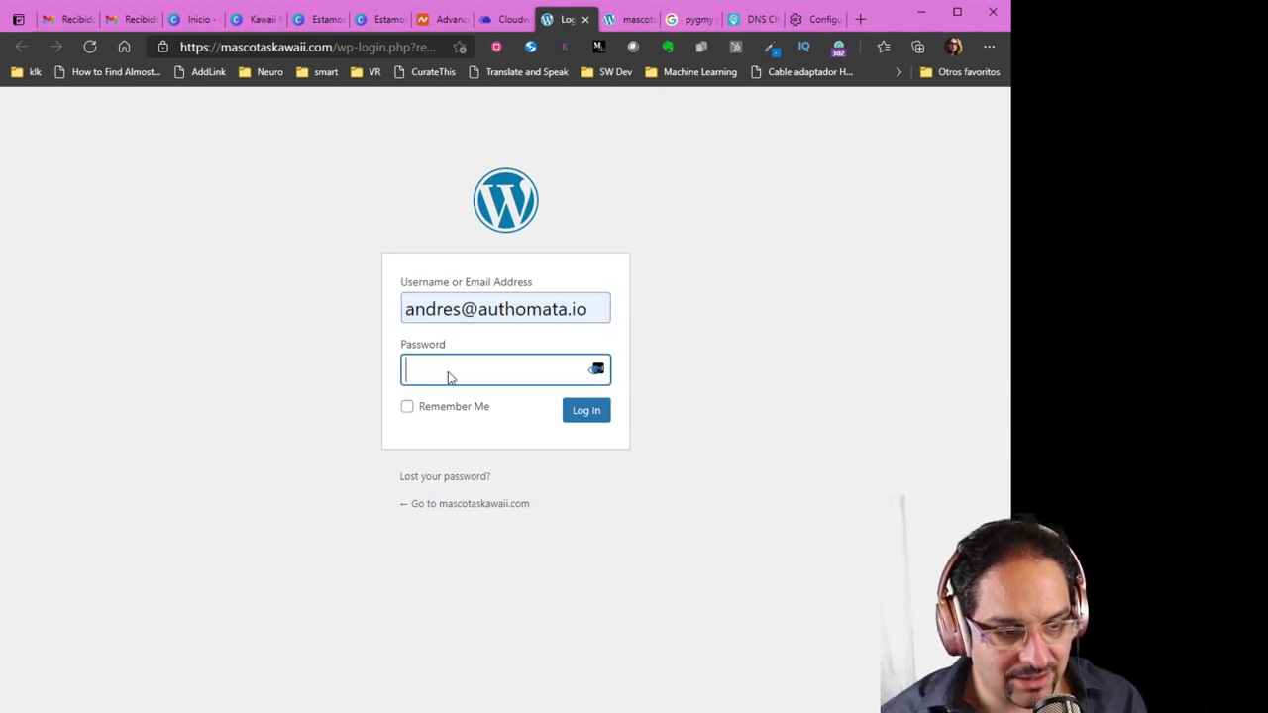
{"action": "key", "text": "ctrl+v"}
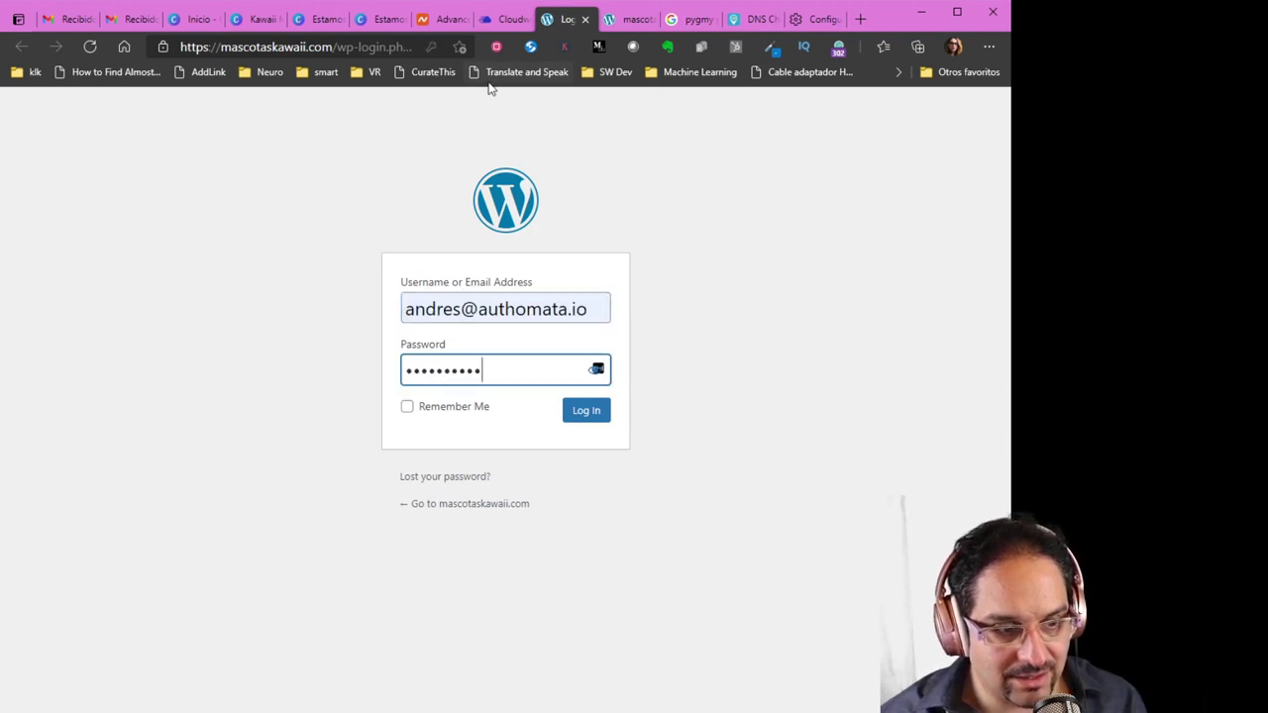
{"action": "left_click", "coordinate": [584, 416]}
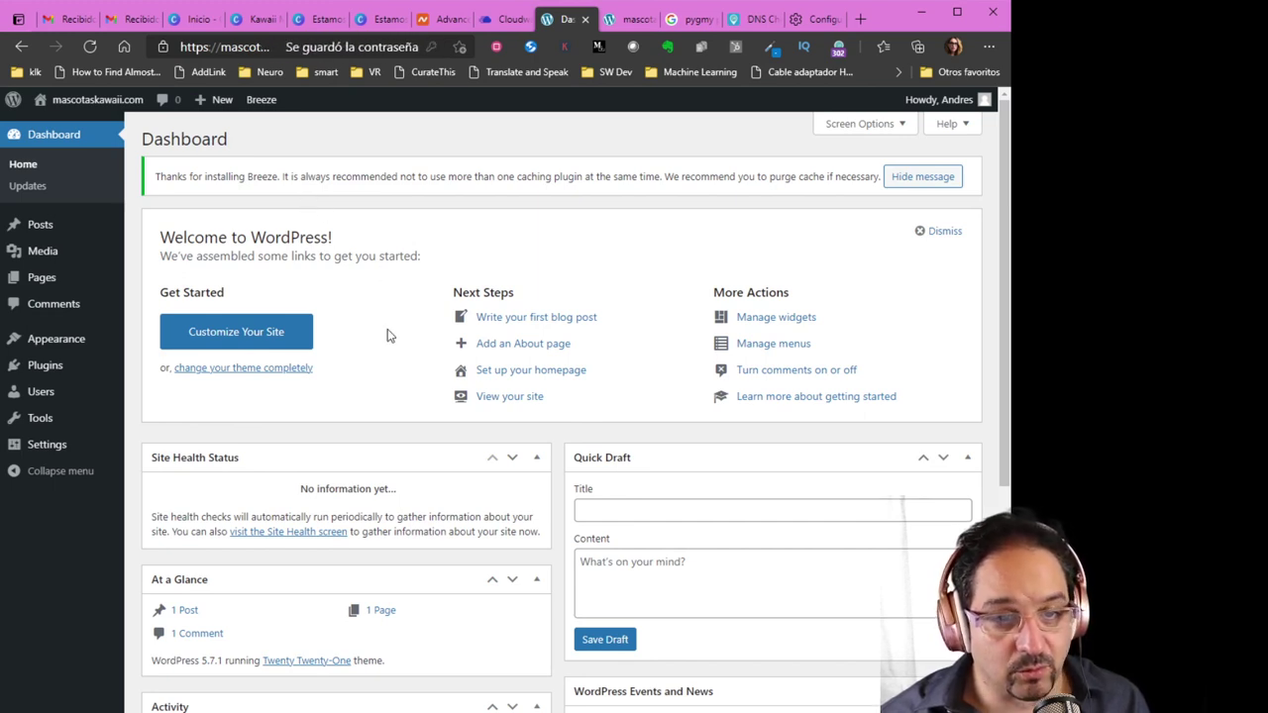
{"action": "mouse_move", "coordinate": [35, 282]}
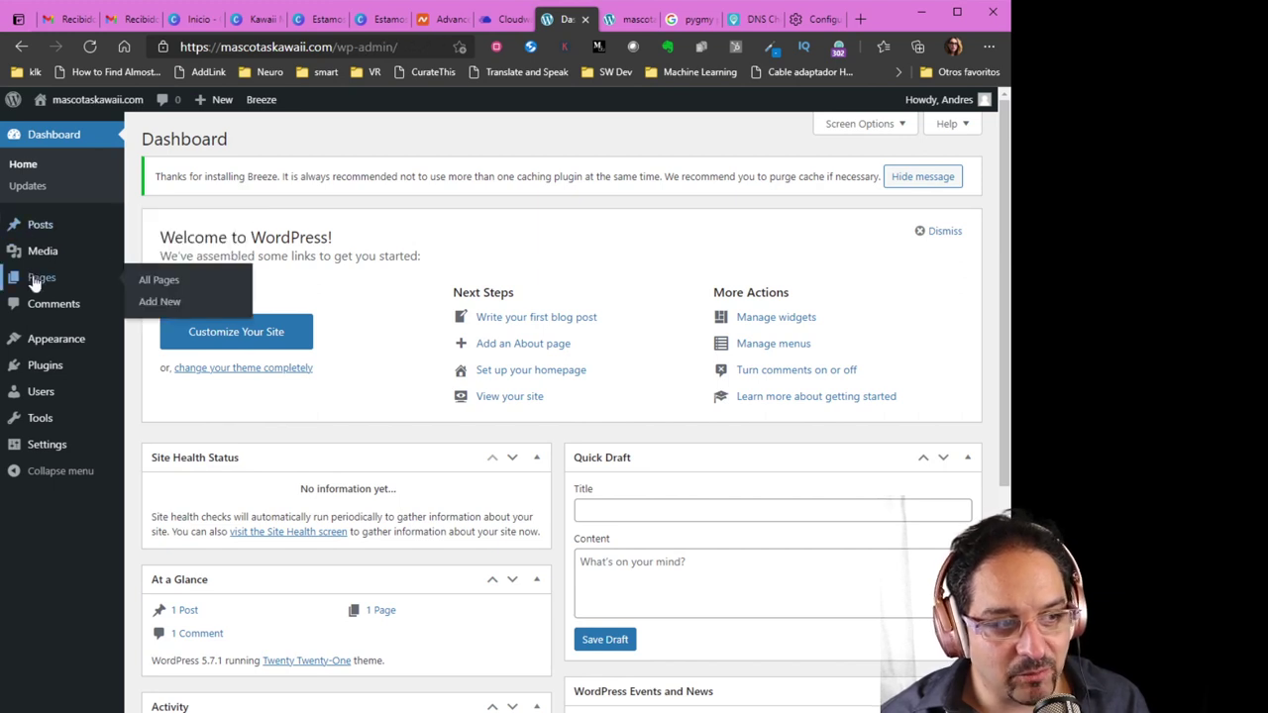
{"action": "mouse_move", "coordinate": [42, 223]}
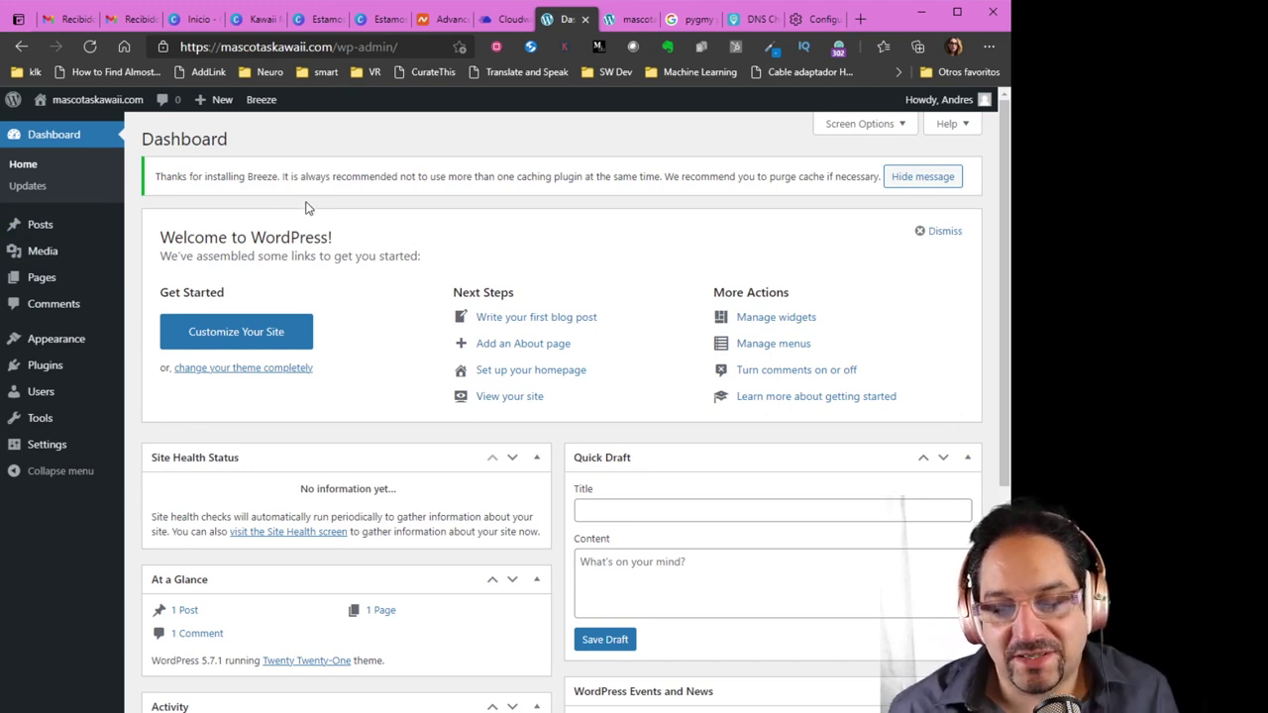
In General Settings, set the site language to Español and the timezone to Santiago
{"action": "mouse_move", "coordinate": [106, 225]}
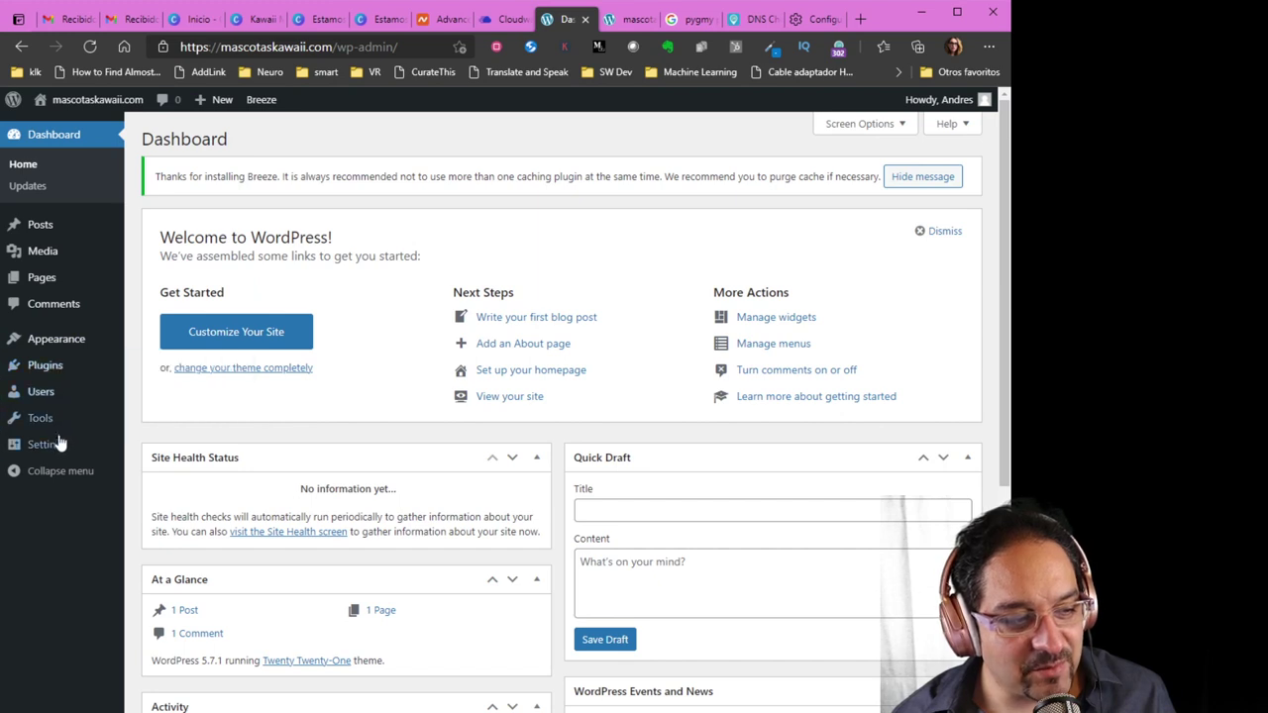
{"action": "mouse_move", "coordinate": [61, 449]}
{"action": "left_click", "coordinate": [172, 451]}
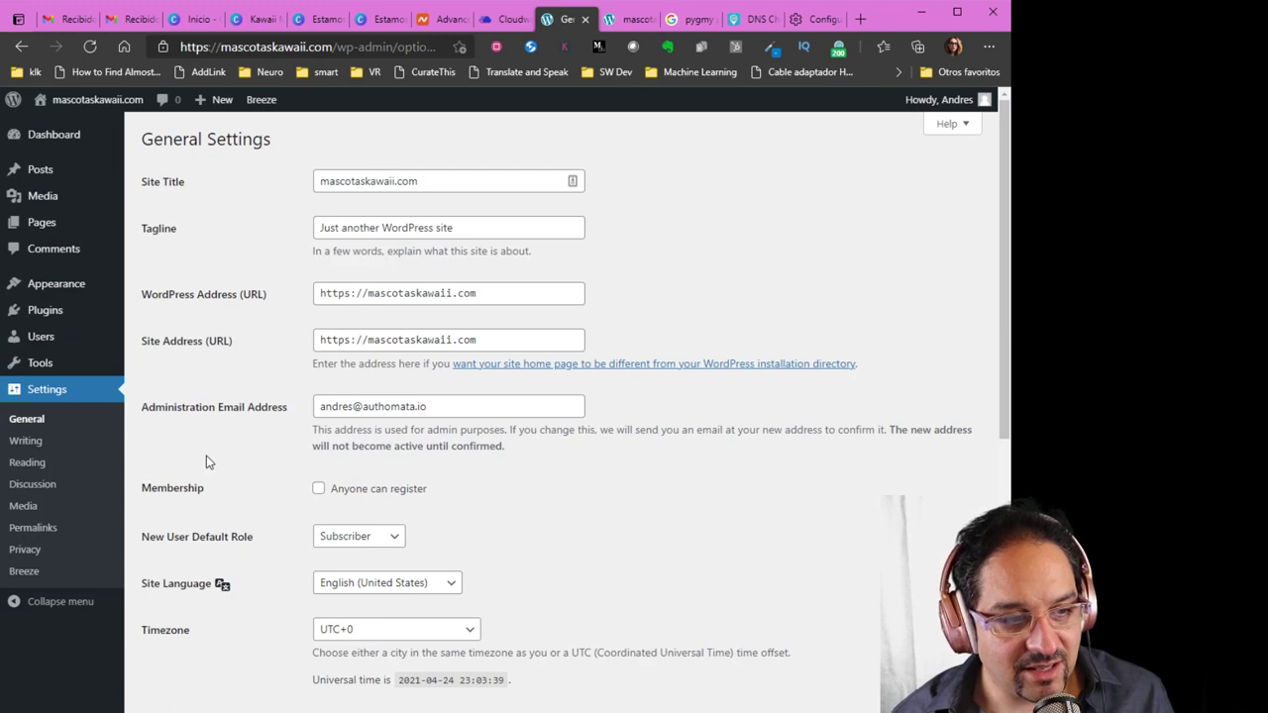
{"action": "scroll", "coordinate": [206, 459], "scroll_direction": "down", "scroll_amount": 3}
{"action": "left_click", "coordinate": [347, 428]}
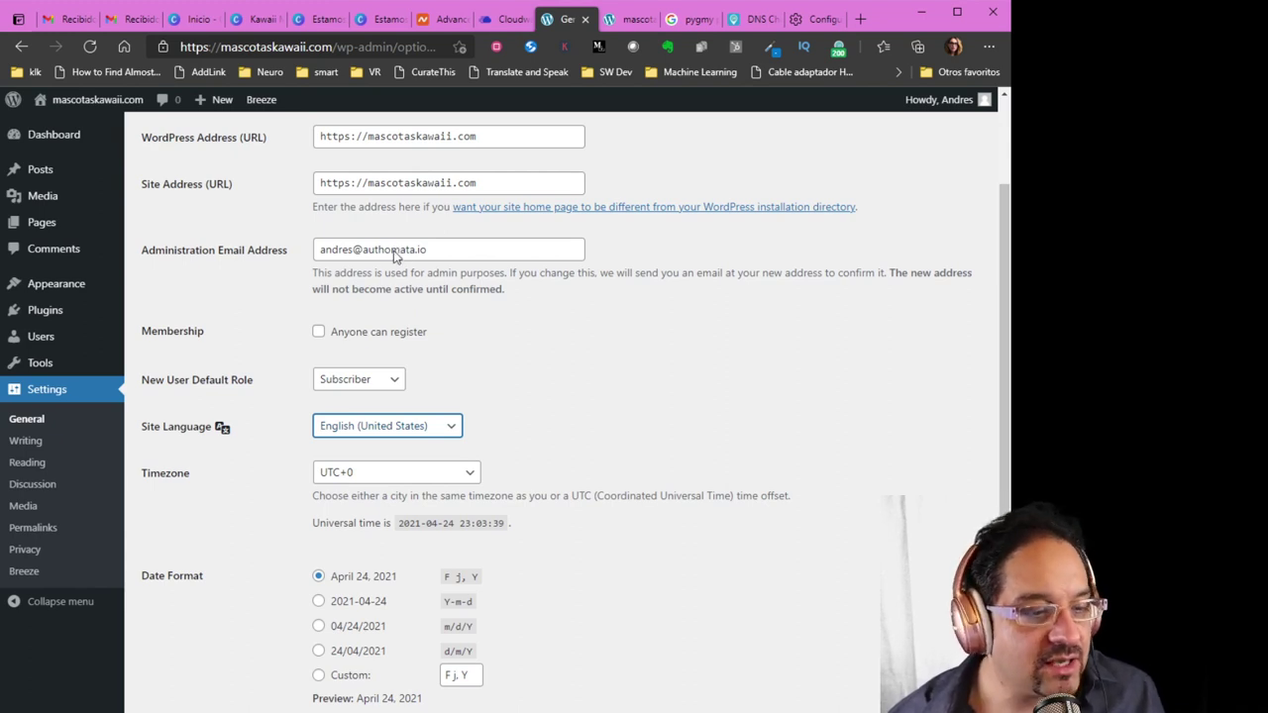
{"action": "type", "text": "esp"}
{"action": "left_click", "coordinate": [610, 428]}
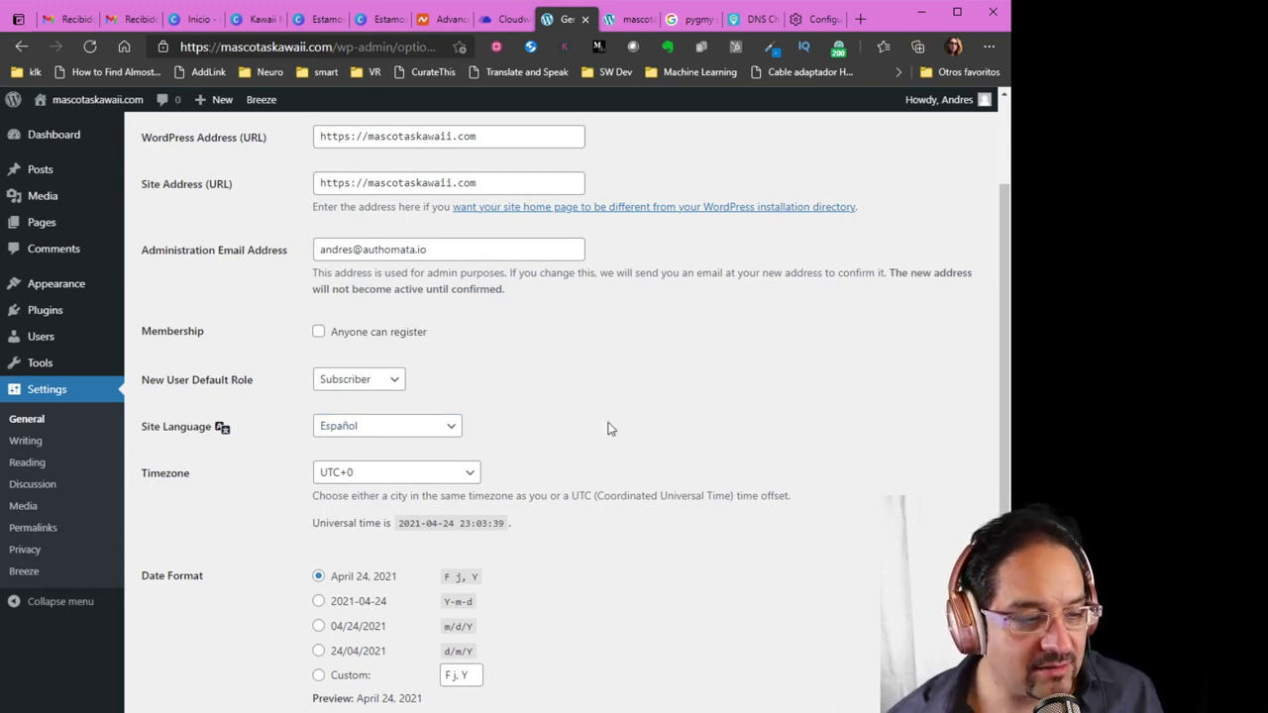
{"action": "left_click", "coordinate": [442, 477]}
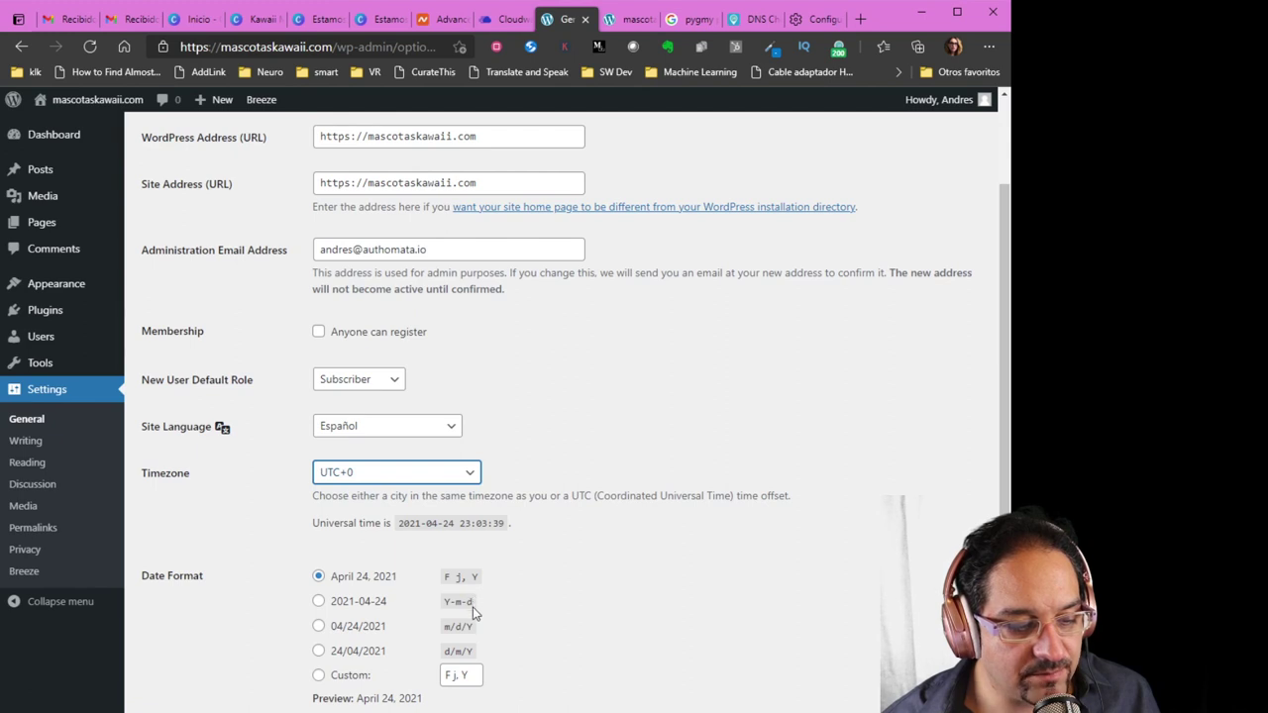
{"action": "type", "text": "santiago"}
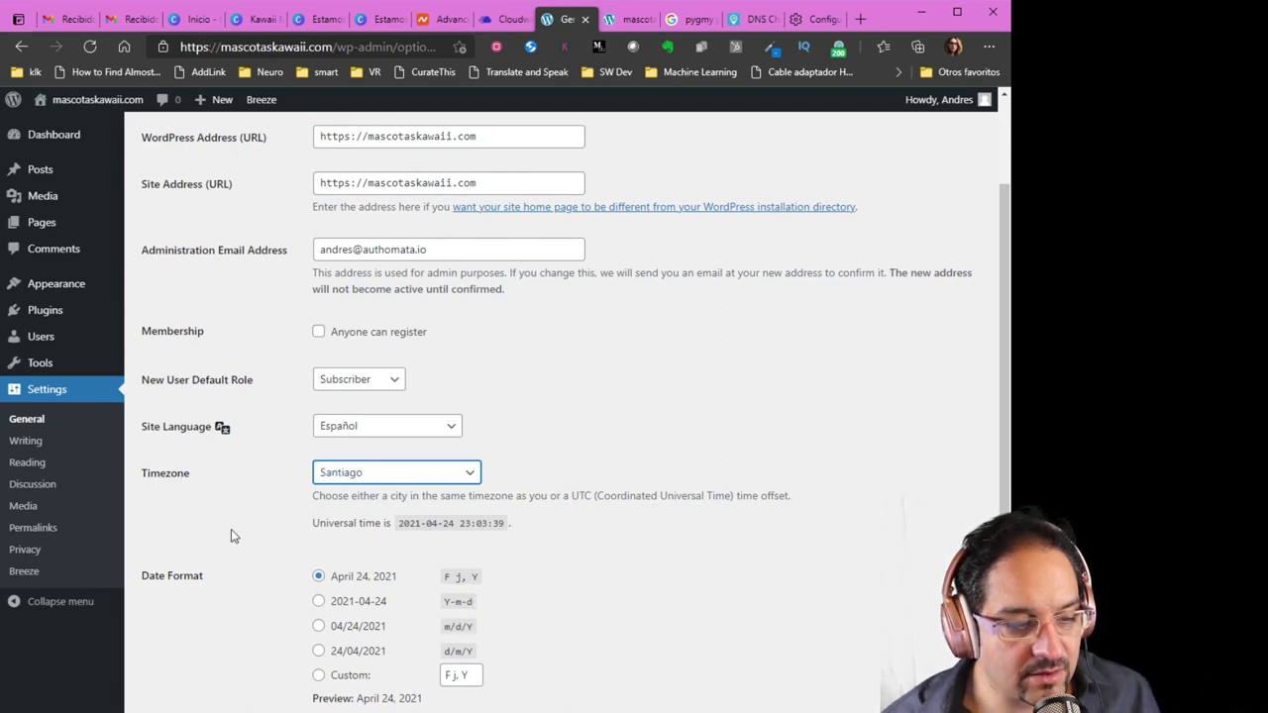
{"action": "left_click", "coordinate": [232, 536]}
Choose the 24/04/2021 (d/m/Y) date format and save the general settings
{"action": "scroll", "coordinate": [235, 540], "scroll_direction": "down", "scroll_amount": 2}
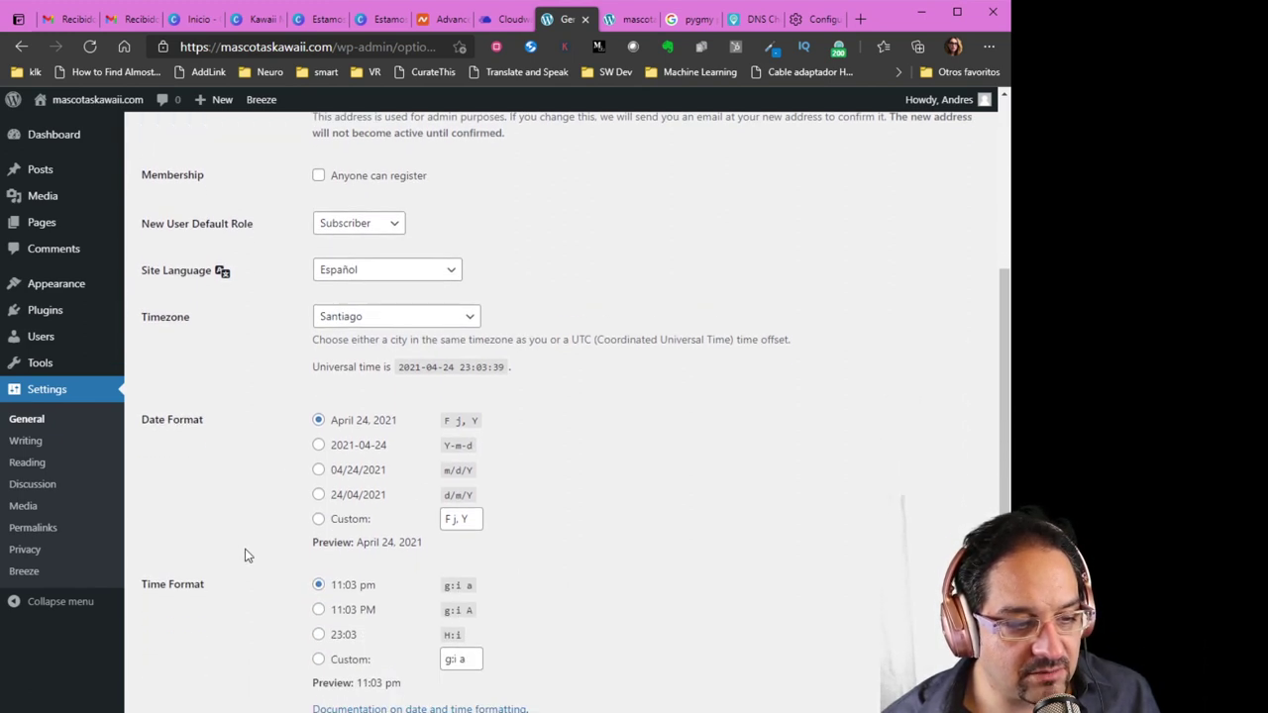
{"action": "left_click", "coordinate": [318, 494]}
{"action": "scroll", "coordinate": [253, 543], "scroll_direction": "down", "scroll_amount": 2}
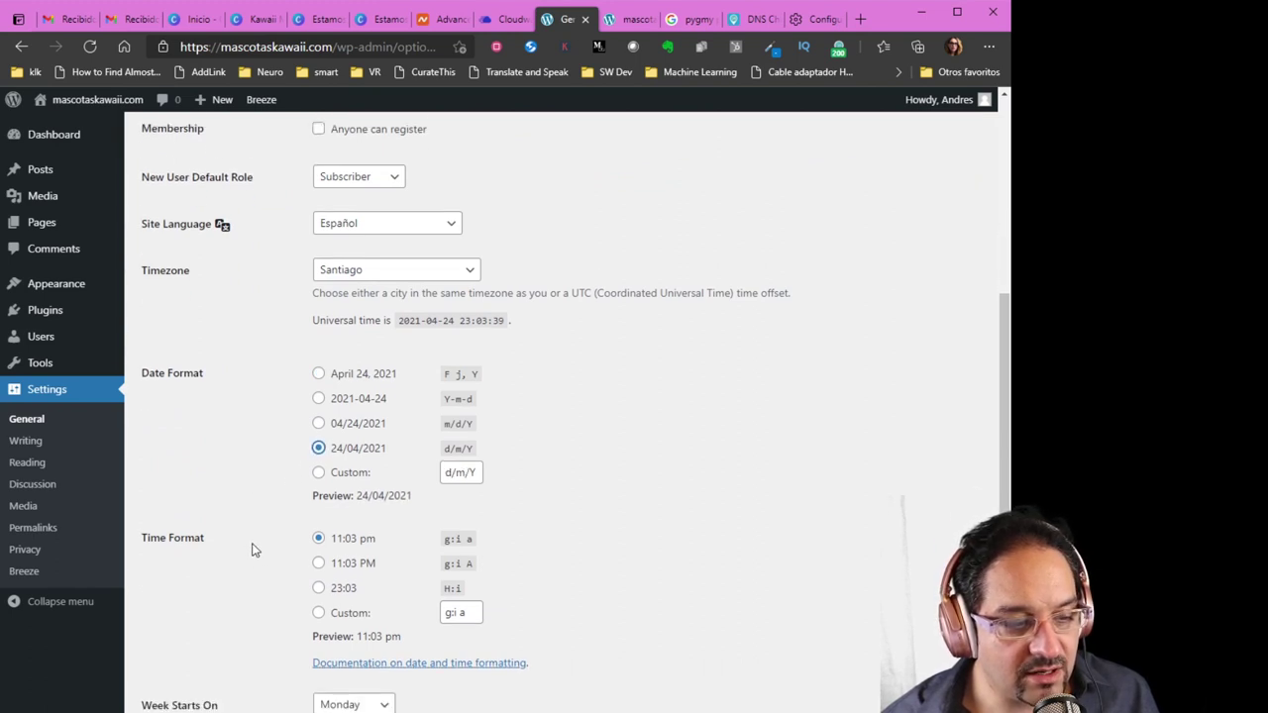
{"action": "left_click", "coordinate": [187, 635]}
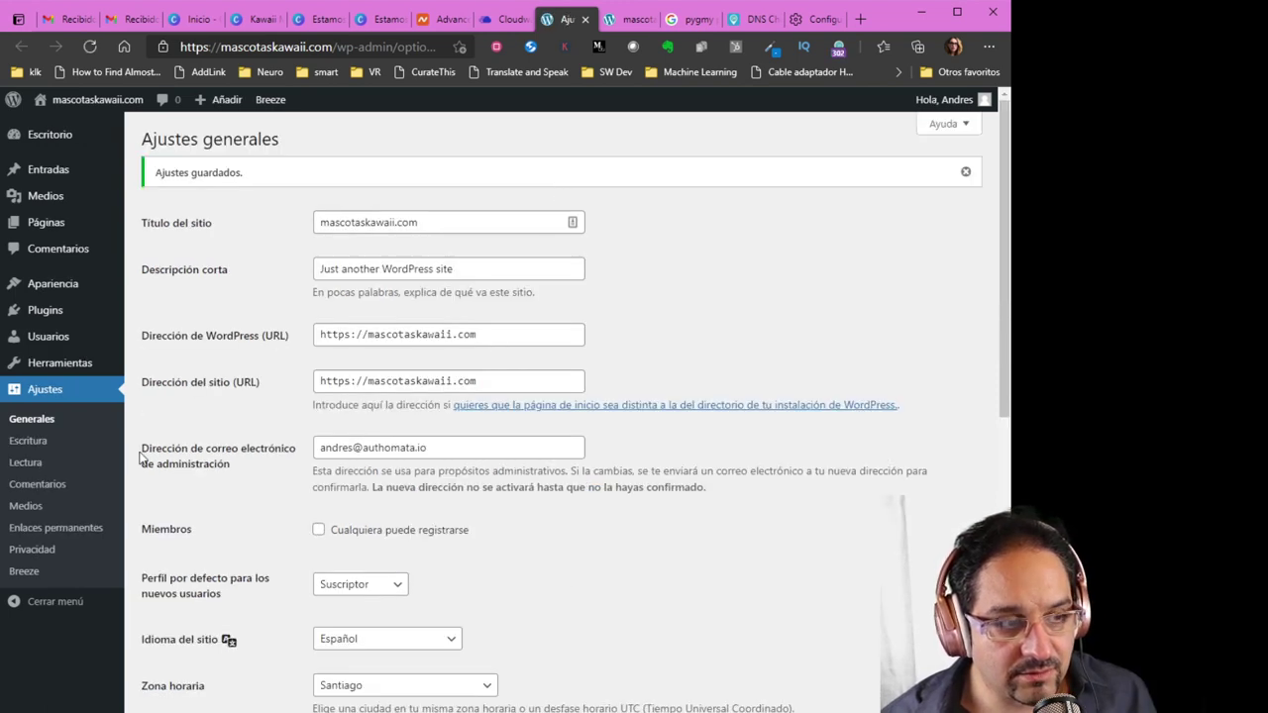
{"action": "scroll", "coordinate": [144, 458], "scroll_direction": "down", "scroll_amount": 1}
{"action": "scroll", "coordinate": [143, 452], "scroll_direction": "up", "scroll_amount": 1}
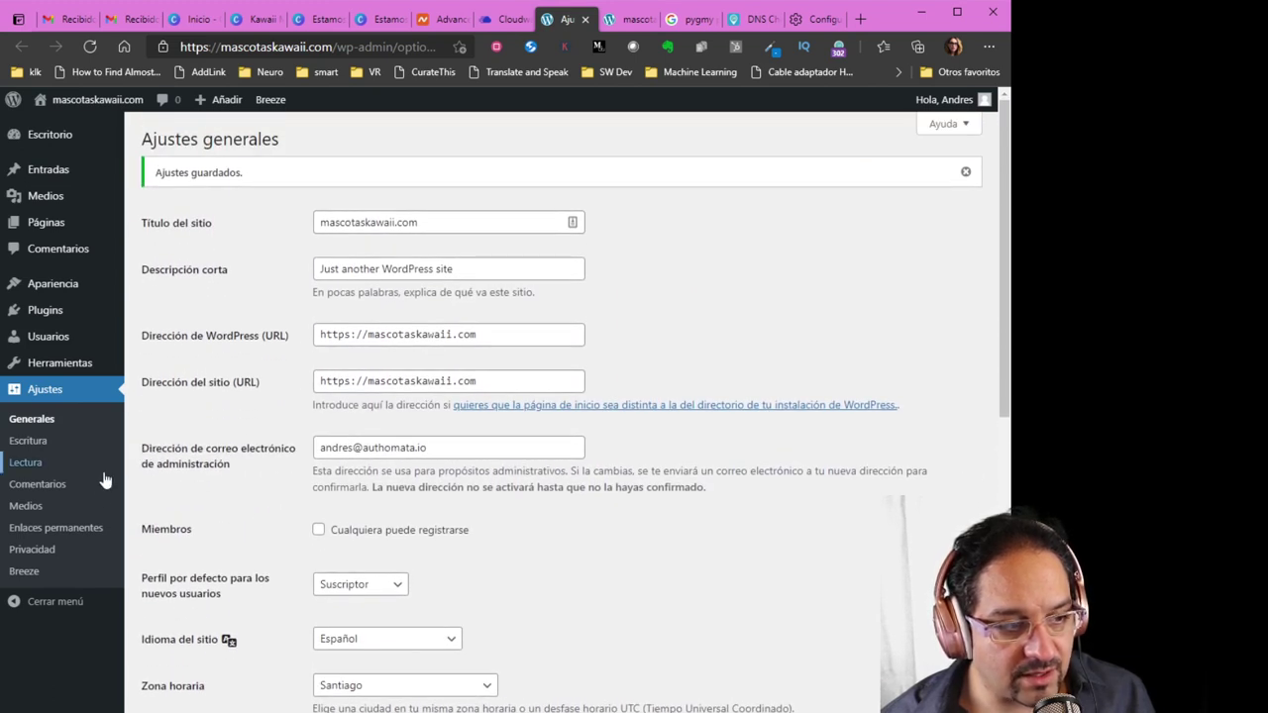
Save the 'Nombre de la entrada' permalink structure and check the store homepage
{"action": "left_click", "coordinate": [84, 540]}
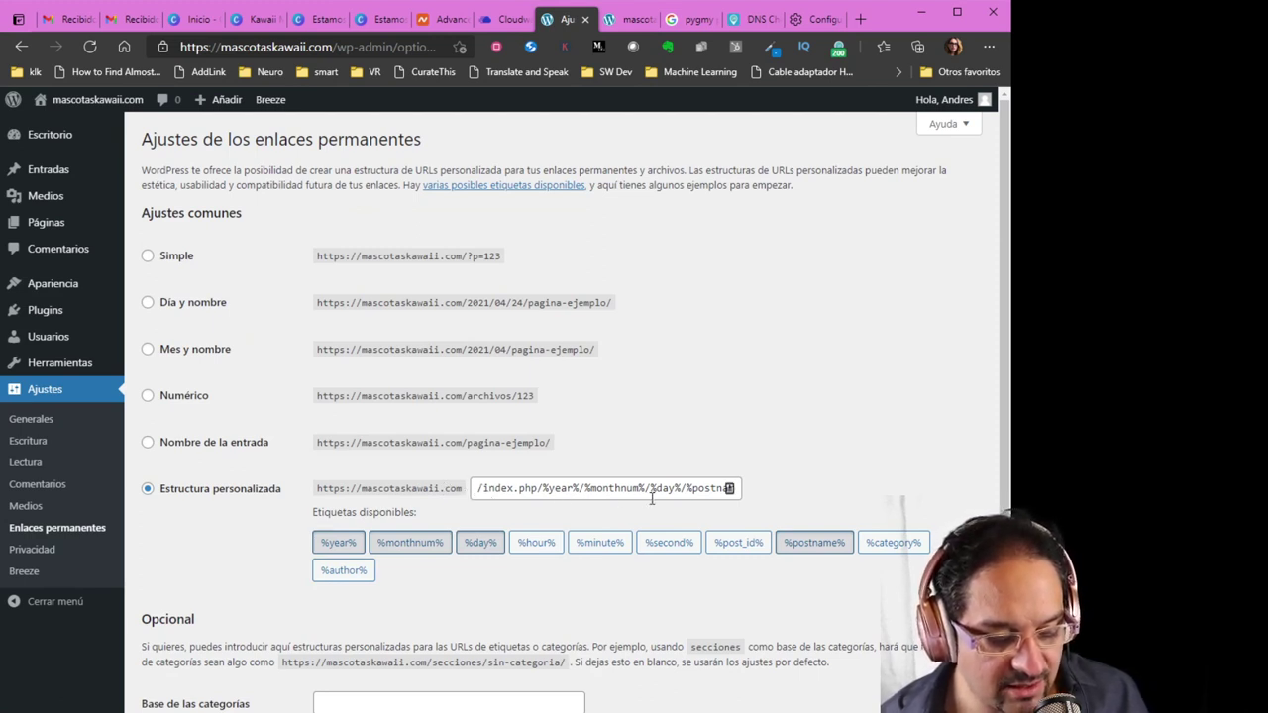
{"action": "left_click", "coordinate": [149, 448]}
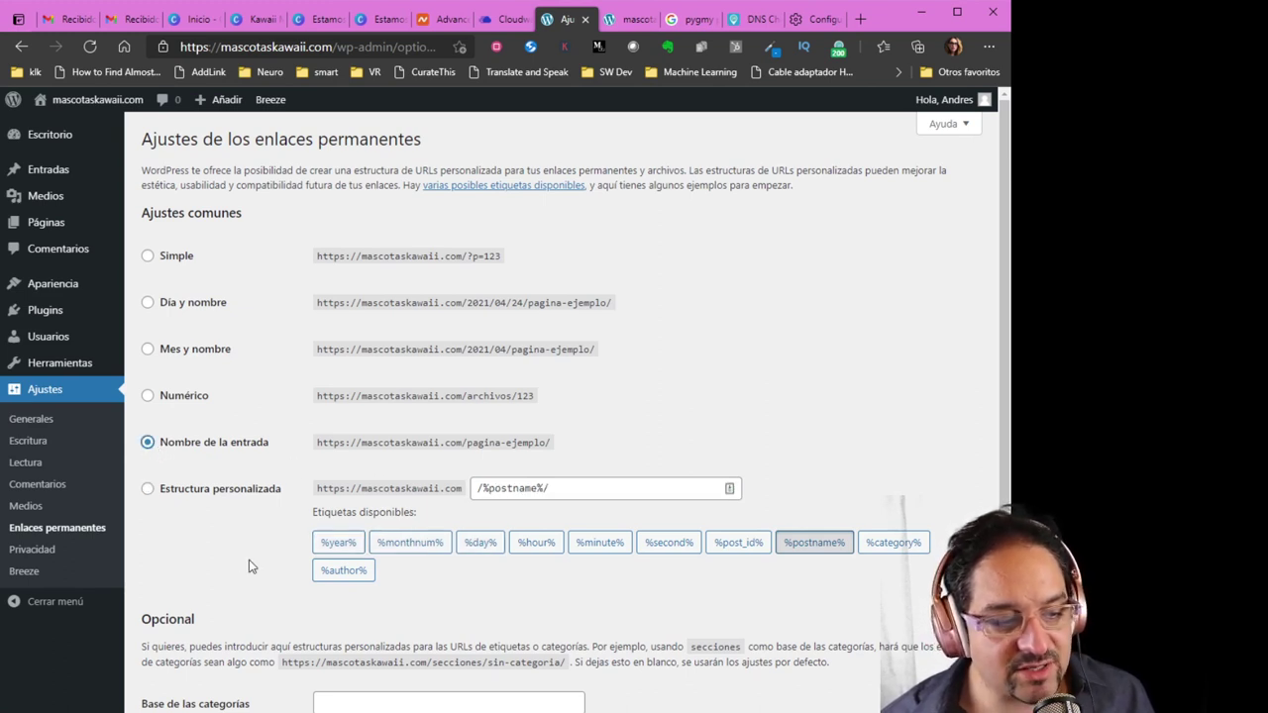
{"action": "scroll", "coordinate": [208, 510], "scroll_direction": "down", "scroll_amount": 2}
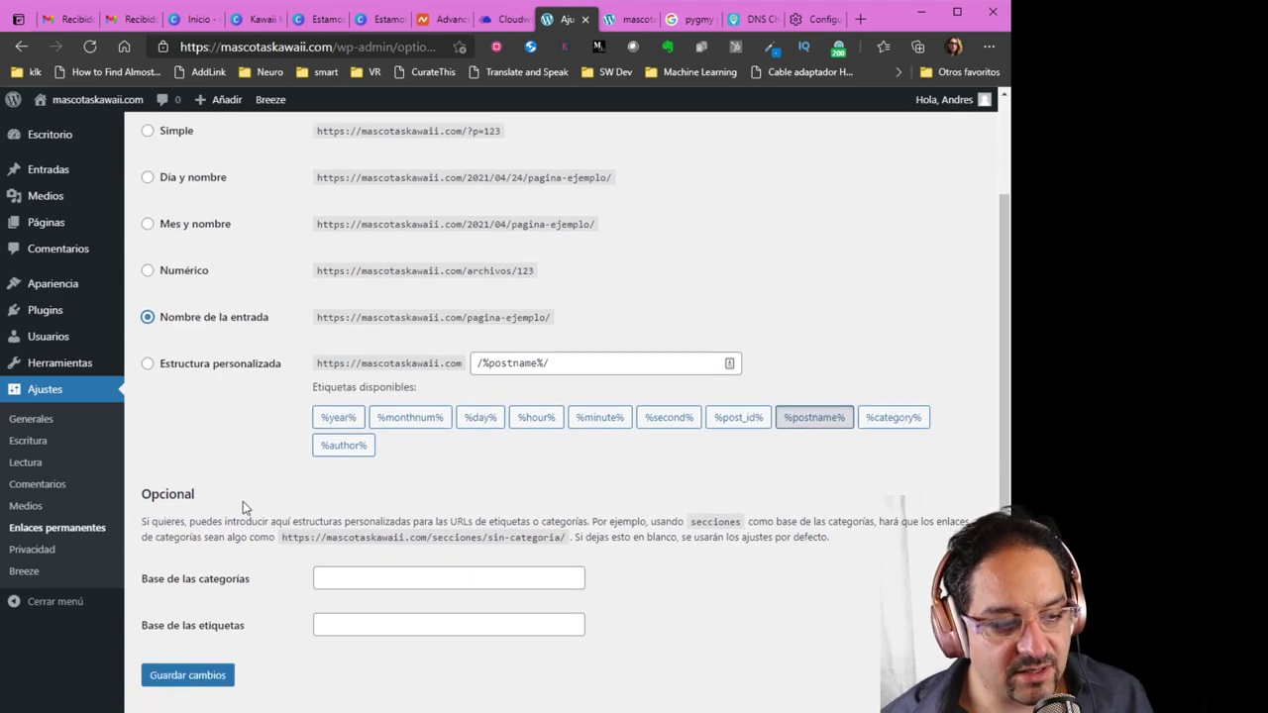
{"action": "left_click", "coordinate": [180, 639]}
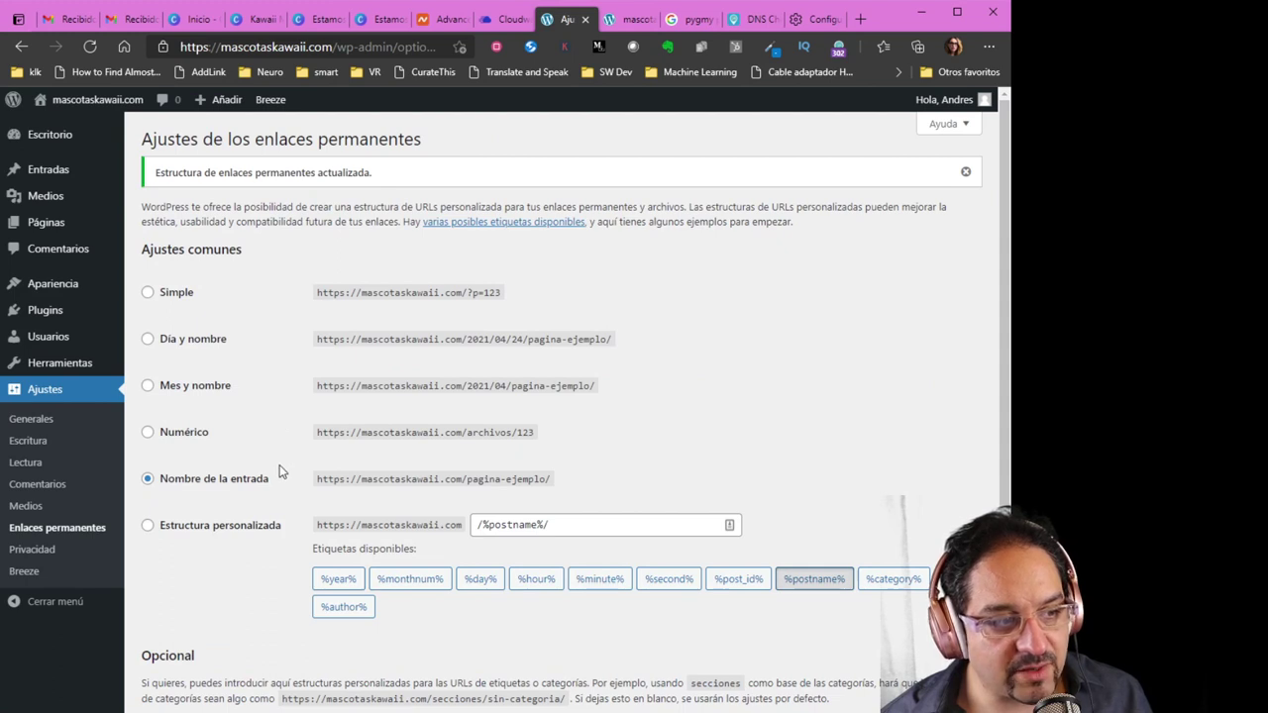
{"action": "scroll", "coordinate": [286, 473], "scroll_direction": "down", "scroll_amount": 2}
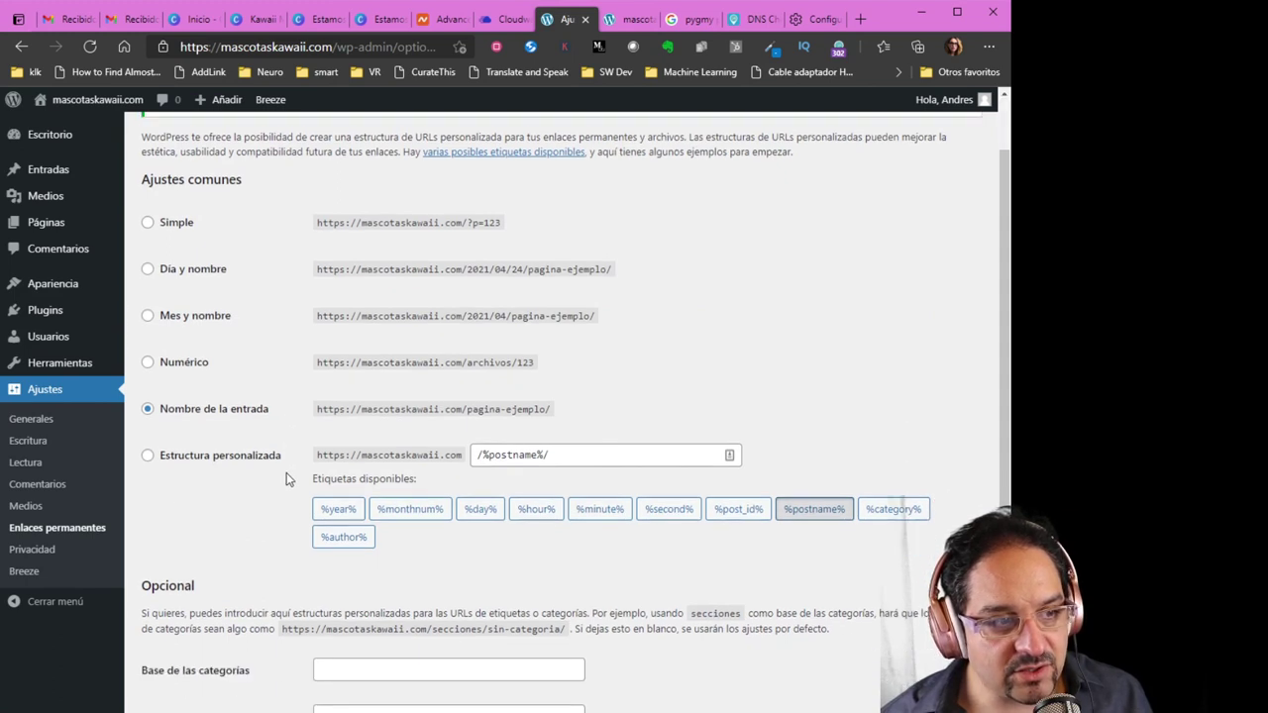
{"action": "scroll", "coordinate": [290, 472], "scroll_direction": "up", "scroll_amount": 2}
{"action": "scroll", "coordinate": [290, 472], "scroll_direction": "up", "scroll_amount": 1}
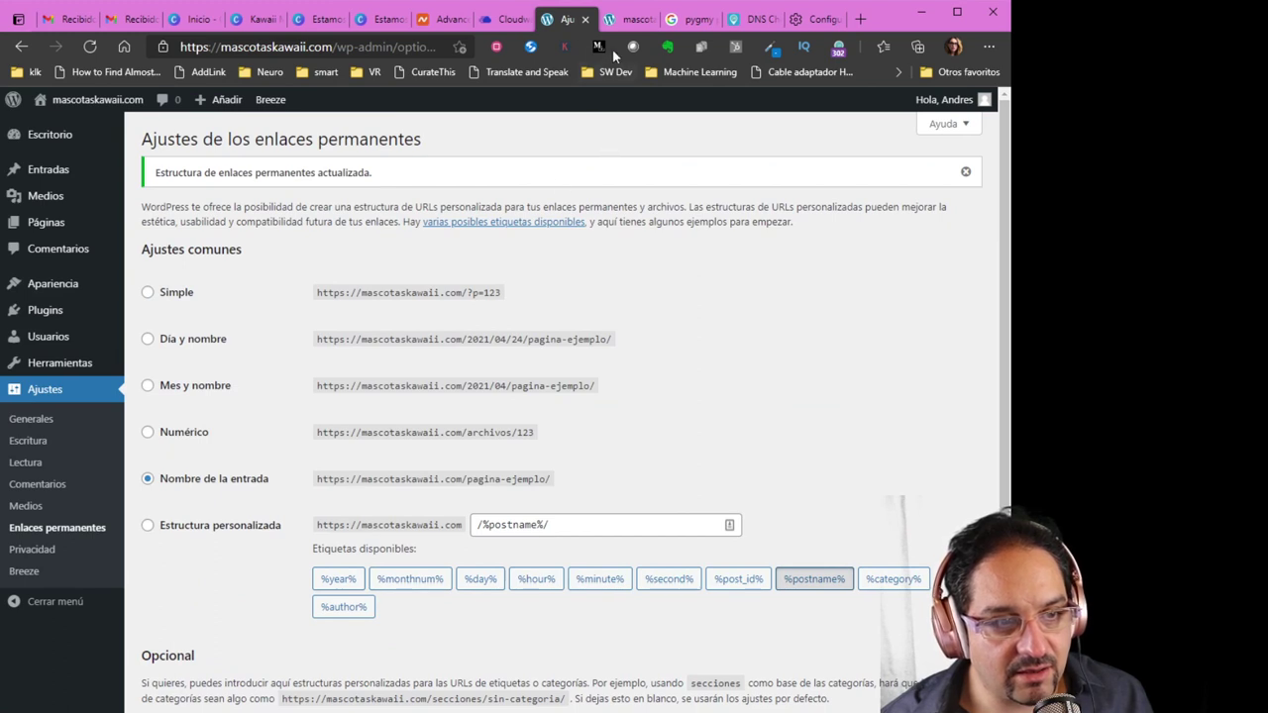
{"action": "left_click", "coordinate": [630, 20]}
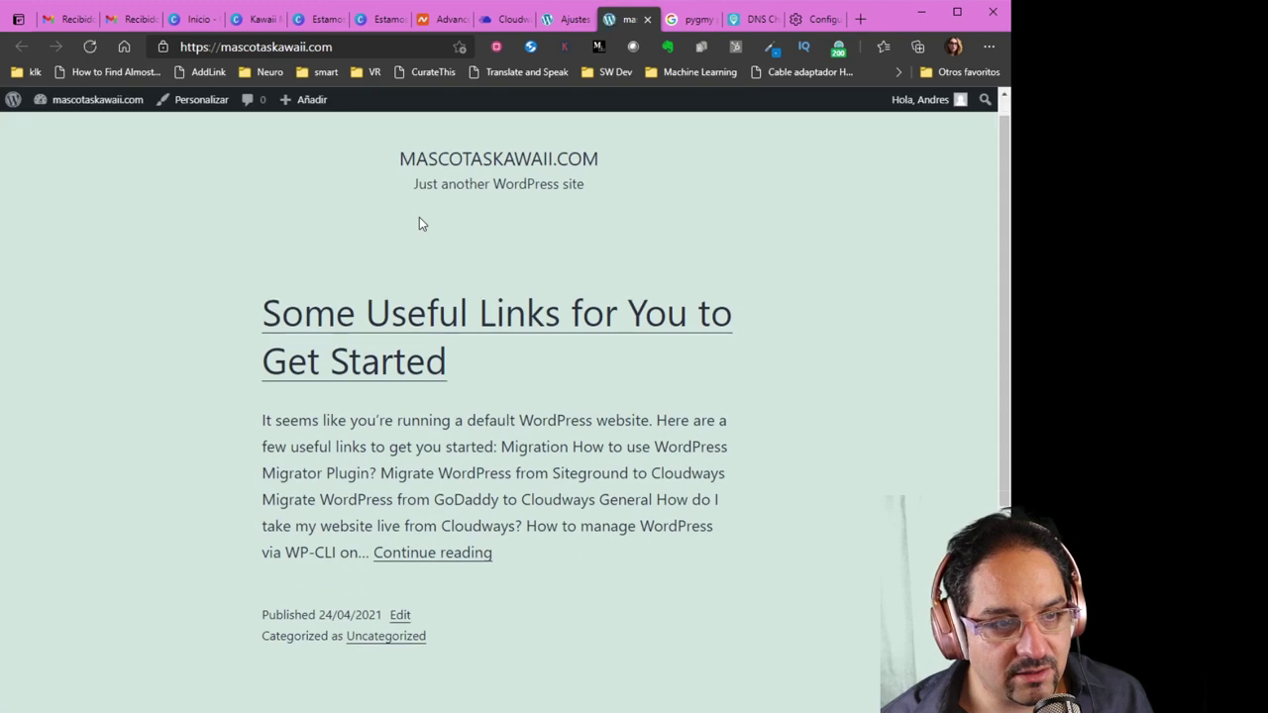
{"action": "left_click", "coordinate": [565, 21]}
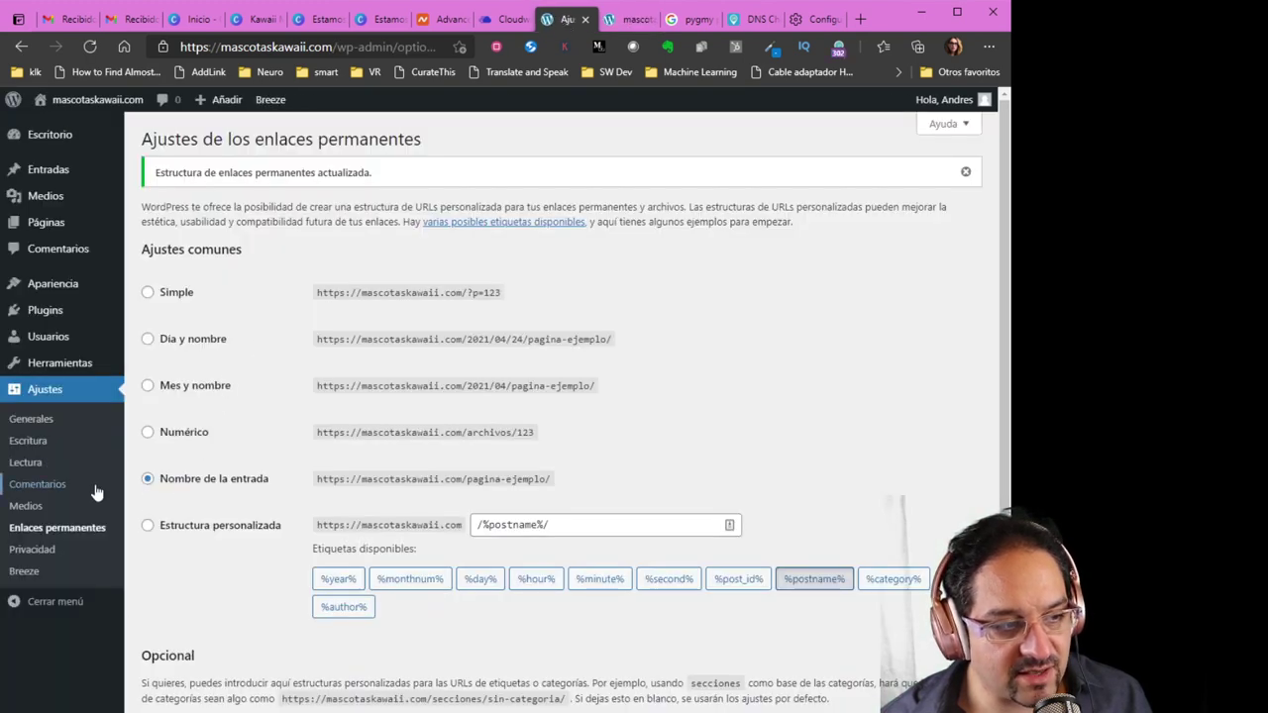
Search for 'wordfence' under Añadir nuevo, then install and activate Wordfence Security
{"action": "mouse_move", "coordinate": [56, 314]}
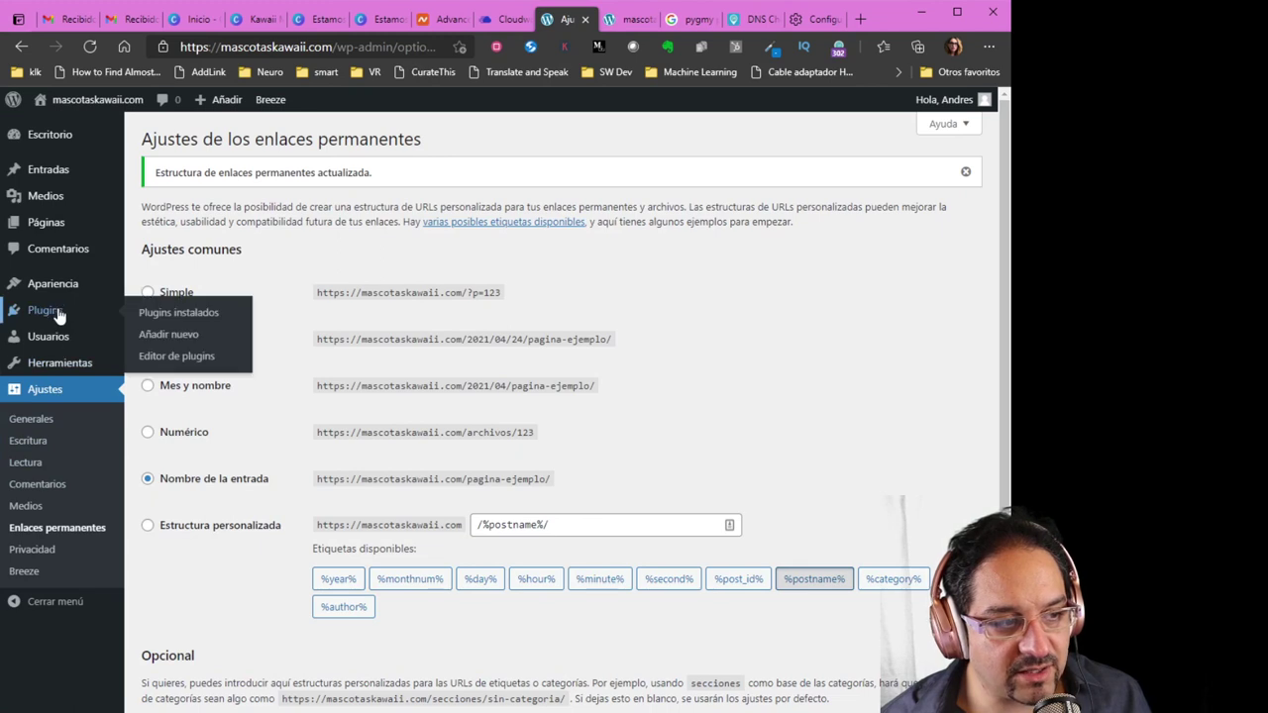
{"action": "left_click", "coordinate": [171, 343]}
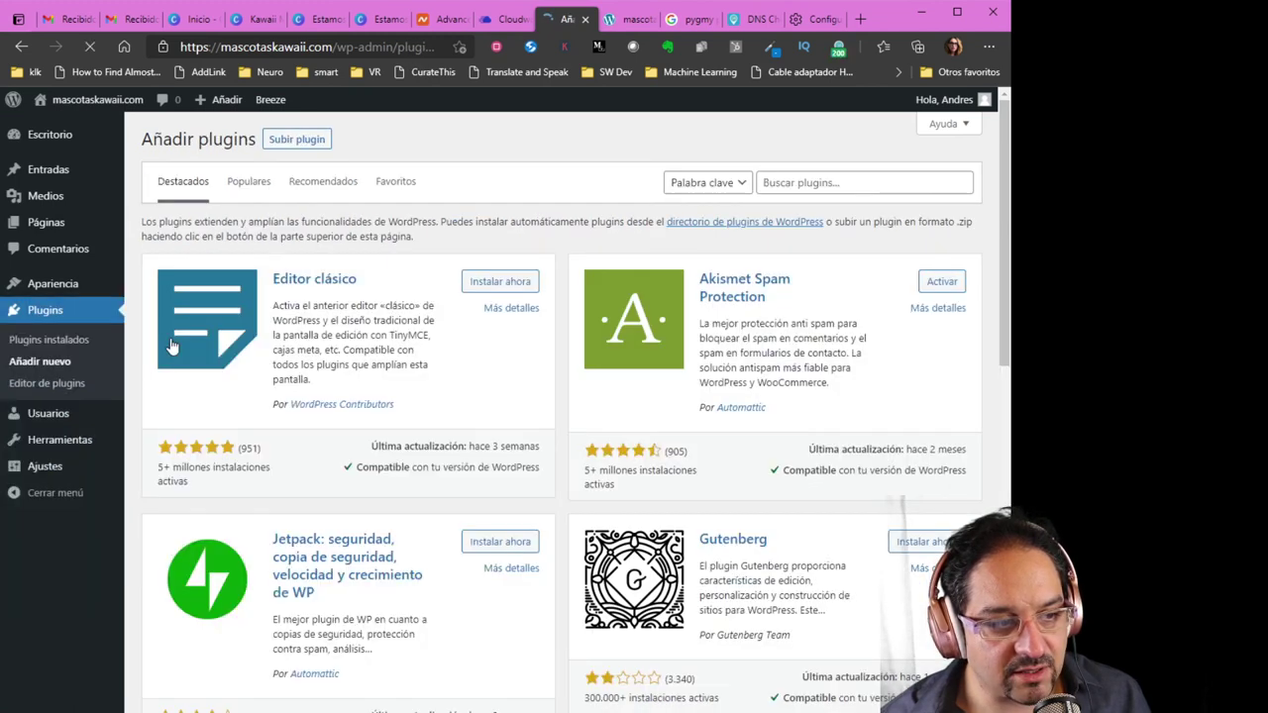
{"action": "left_click", "coordinate": [824, 184]}
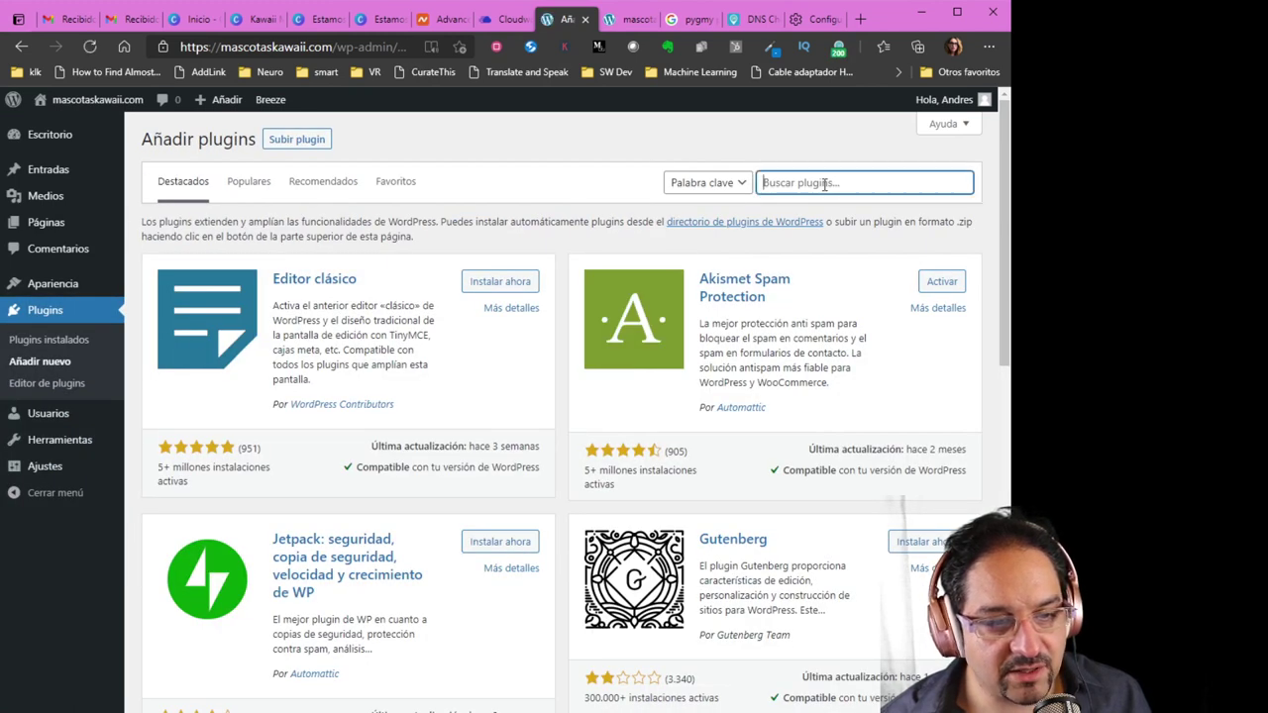
{"action": "type", "text": "wodfe"}
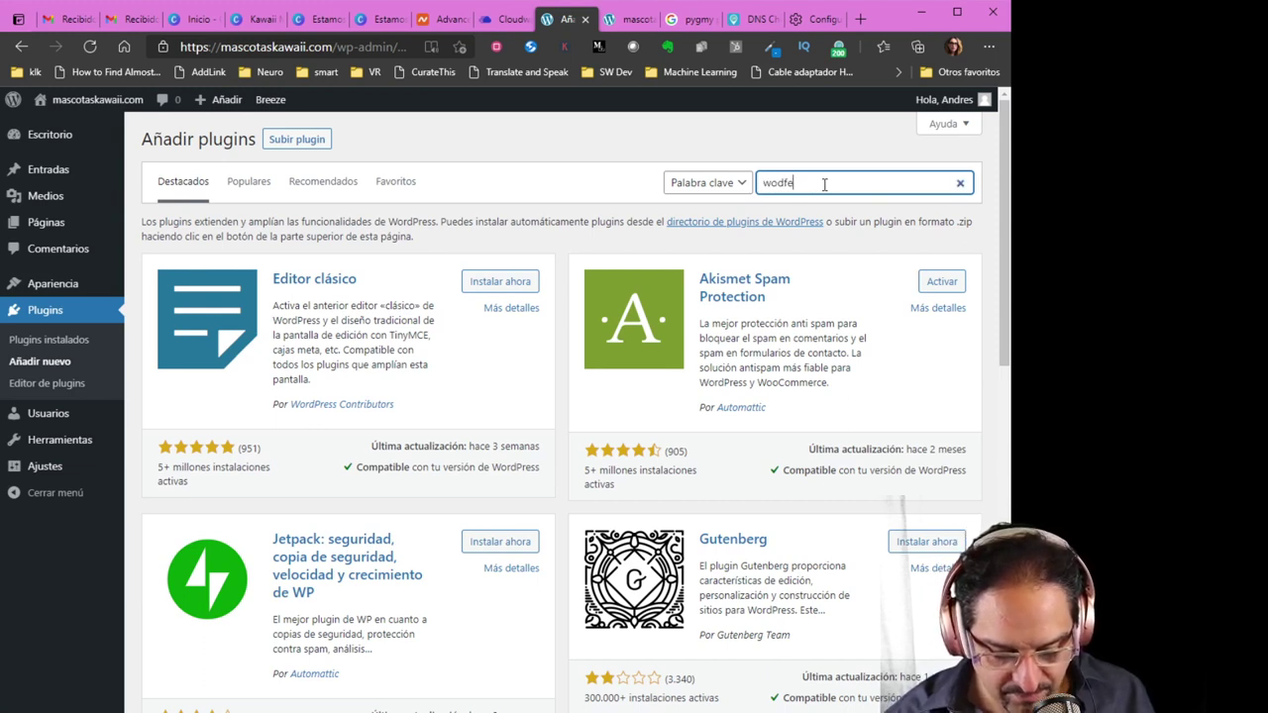
{"action": "type", "text": "nce"}
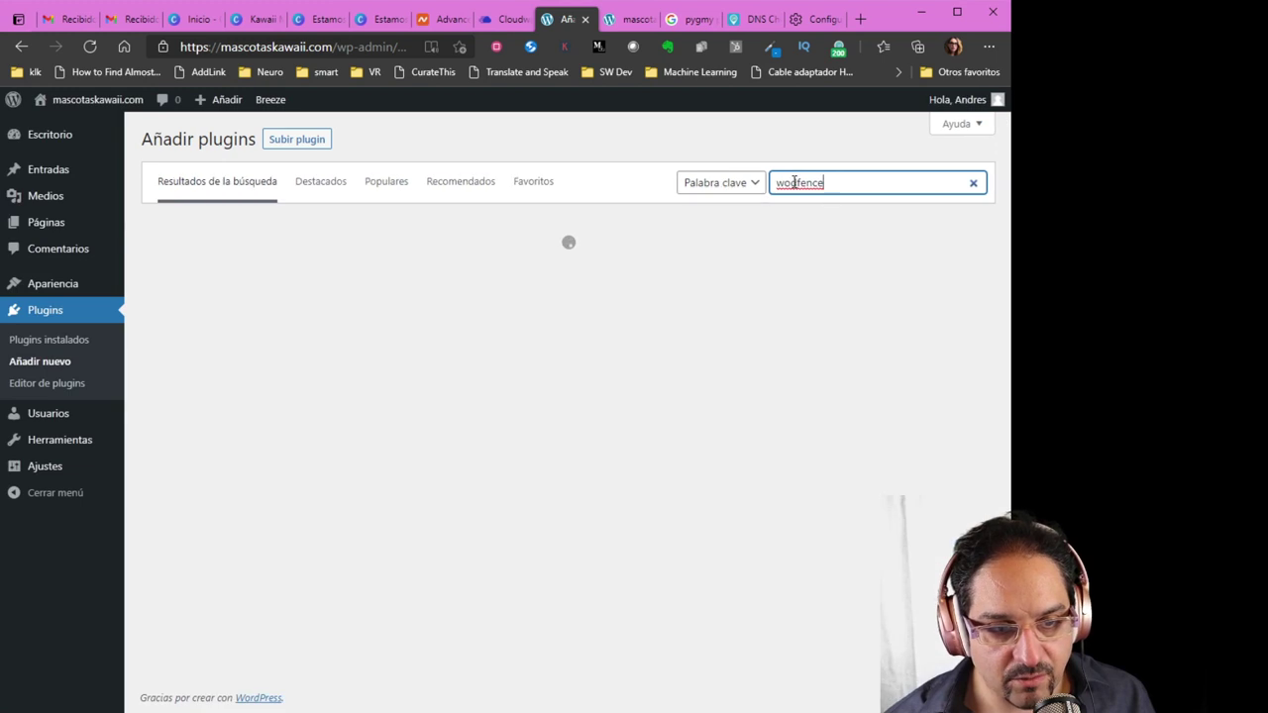
{"action": "left_click", "coordinate": [790, 182]}
{"action": "type", "text": "r"}
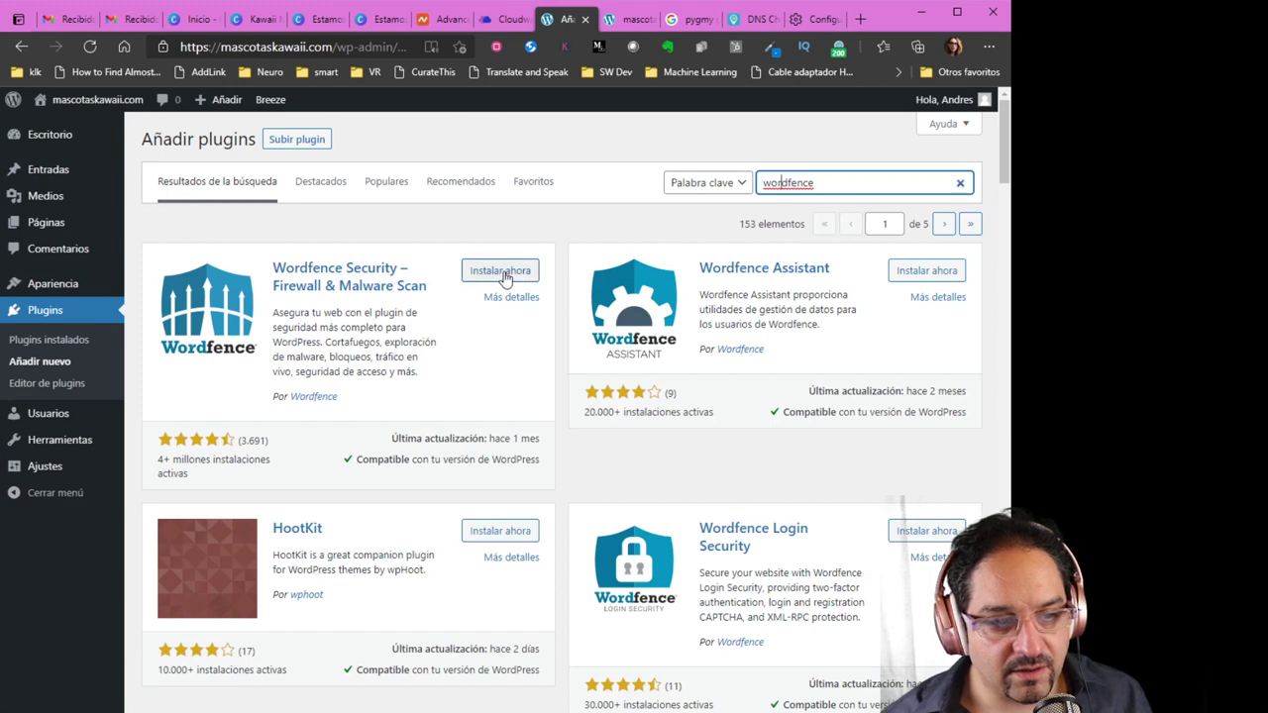
{"action": "left_click", "coordinate": [502, 274]}
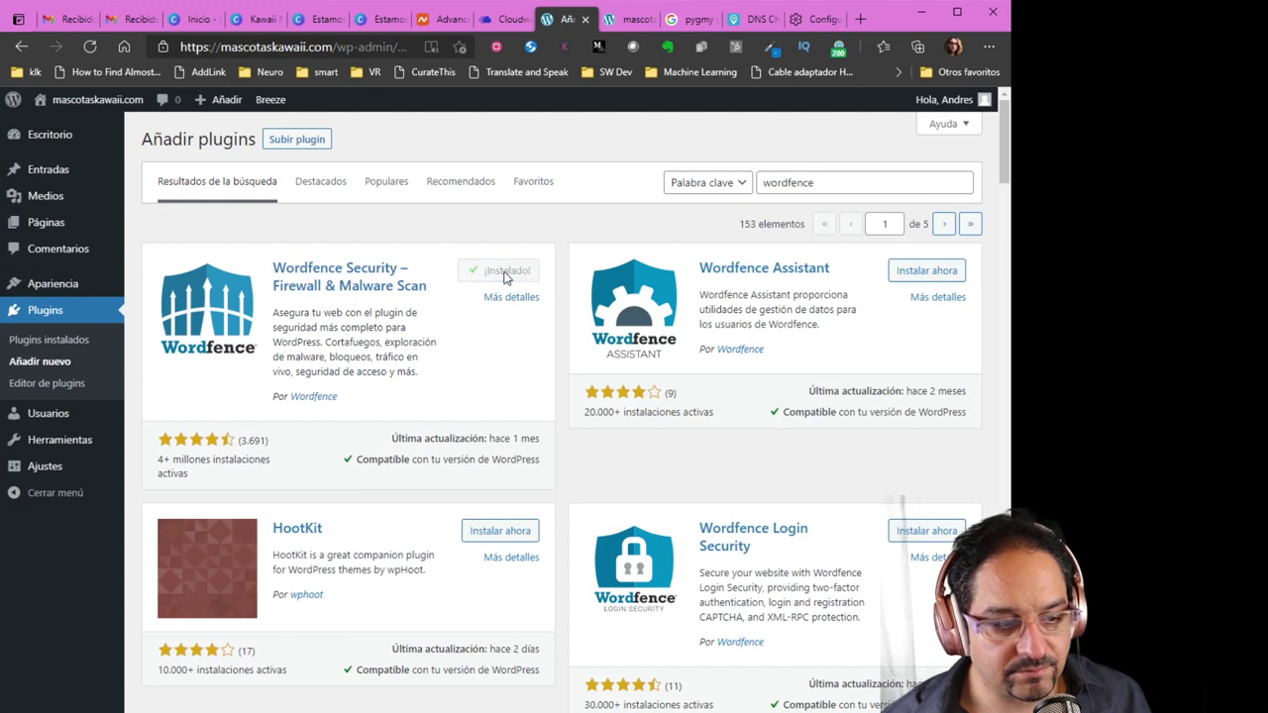
{"action": "left_click", "coordinate": [514, 276]}
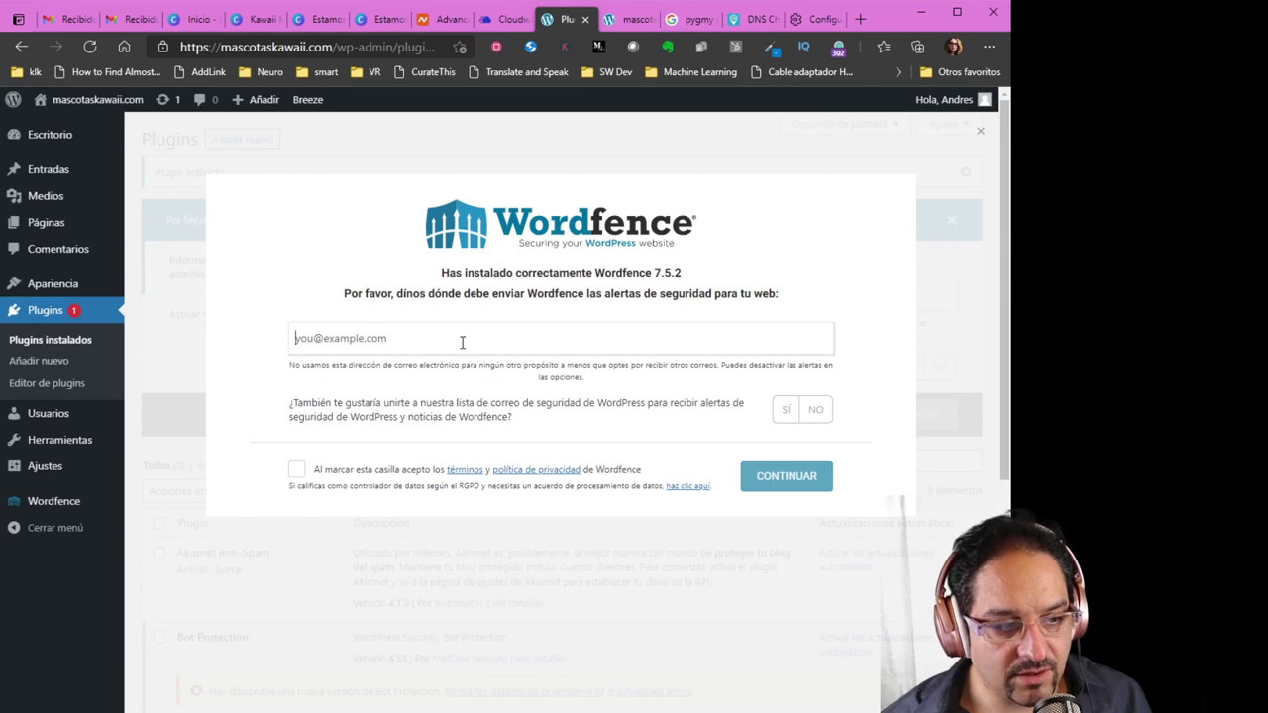
Enter the alert e-mail, accept the terms, decline the mailing list, and skip the premium licence
{"action": "left_click", "coordinate": [446, 375]}
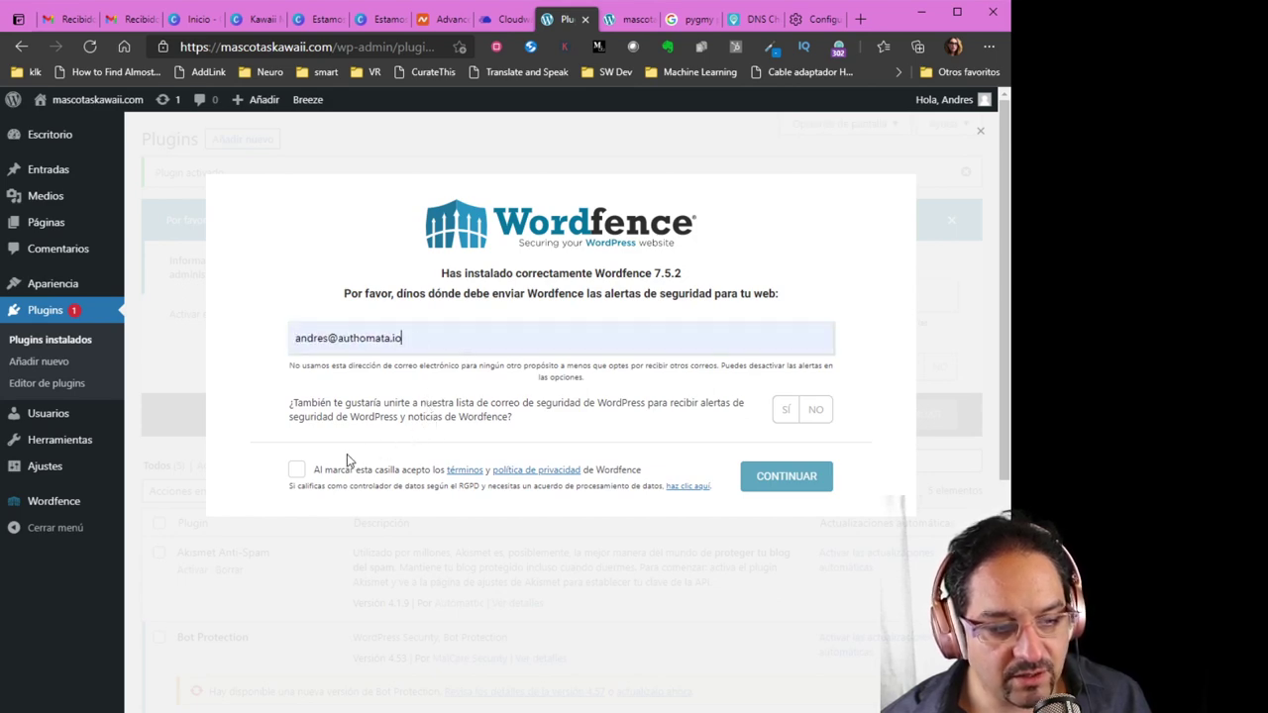
{"action": "left_click", "coordinate": [296, 471]}
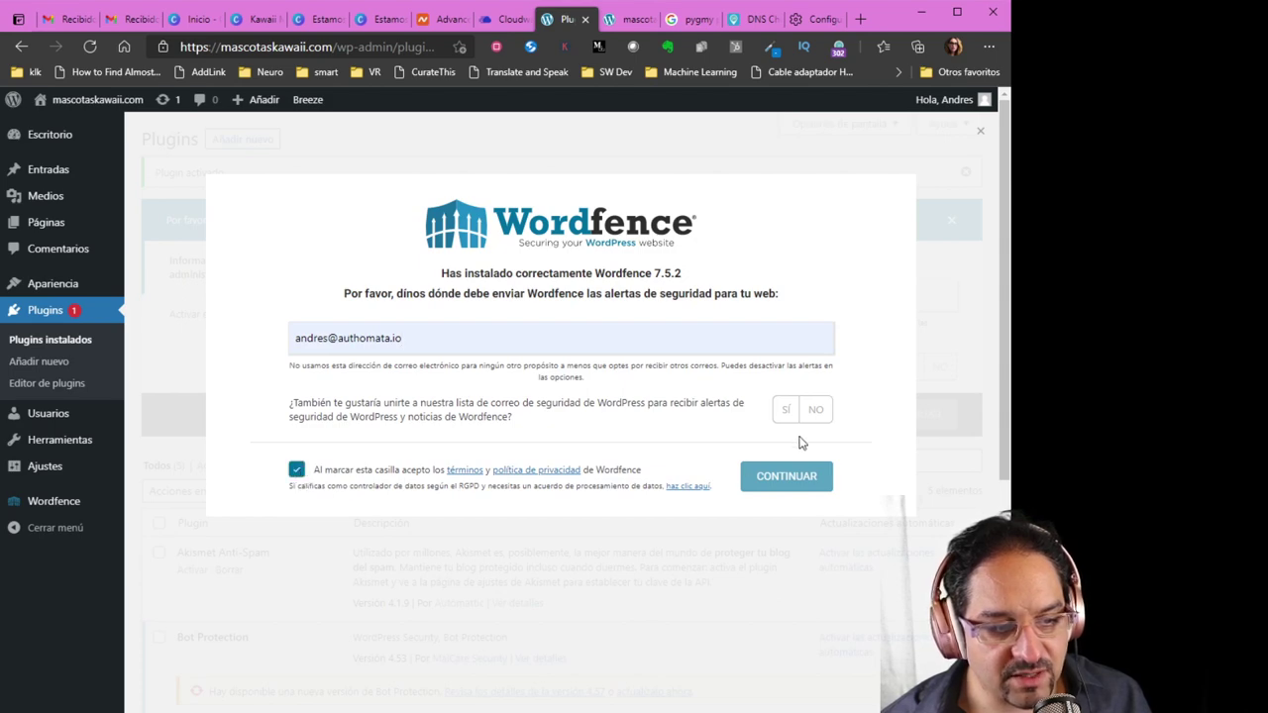
{"action": "left_click", "coordinate": [820, 413]}
{"action": "left_click", "coordinate": [789, 485]}
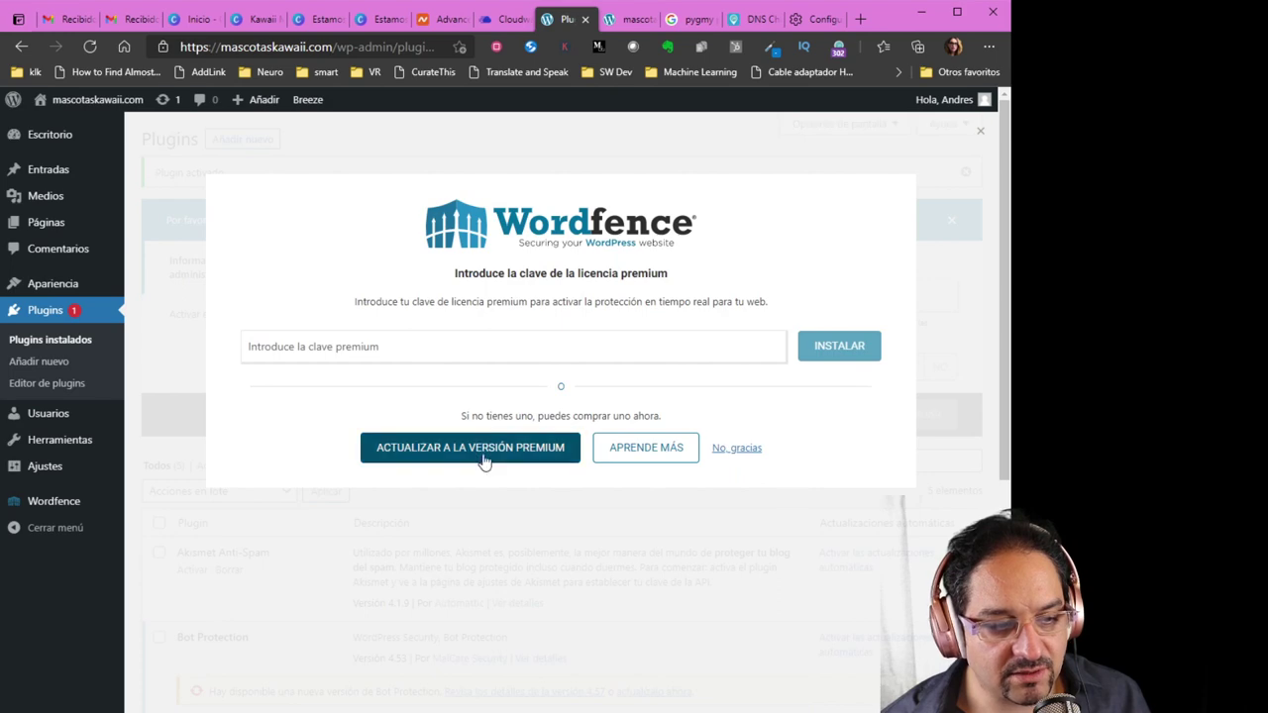
{"action": "left_click", "coordinate": [743, 450]}
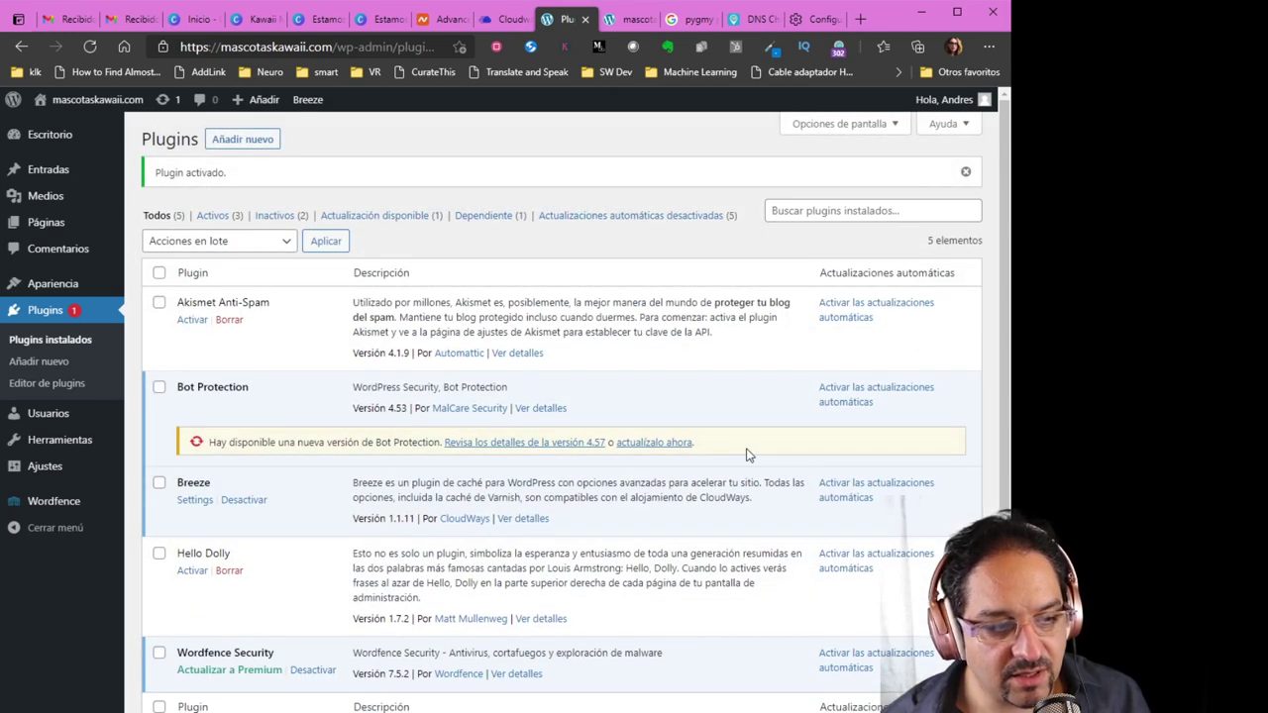
Update the Bot Protection plugin to version 4.57
{"action": "left_click", "coordinate": [670, 447]}
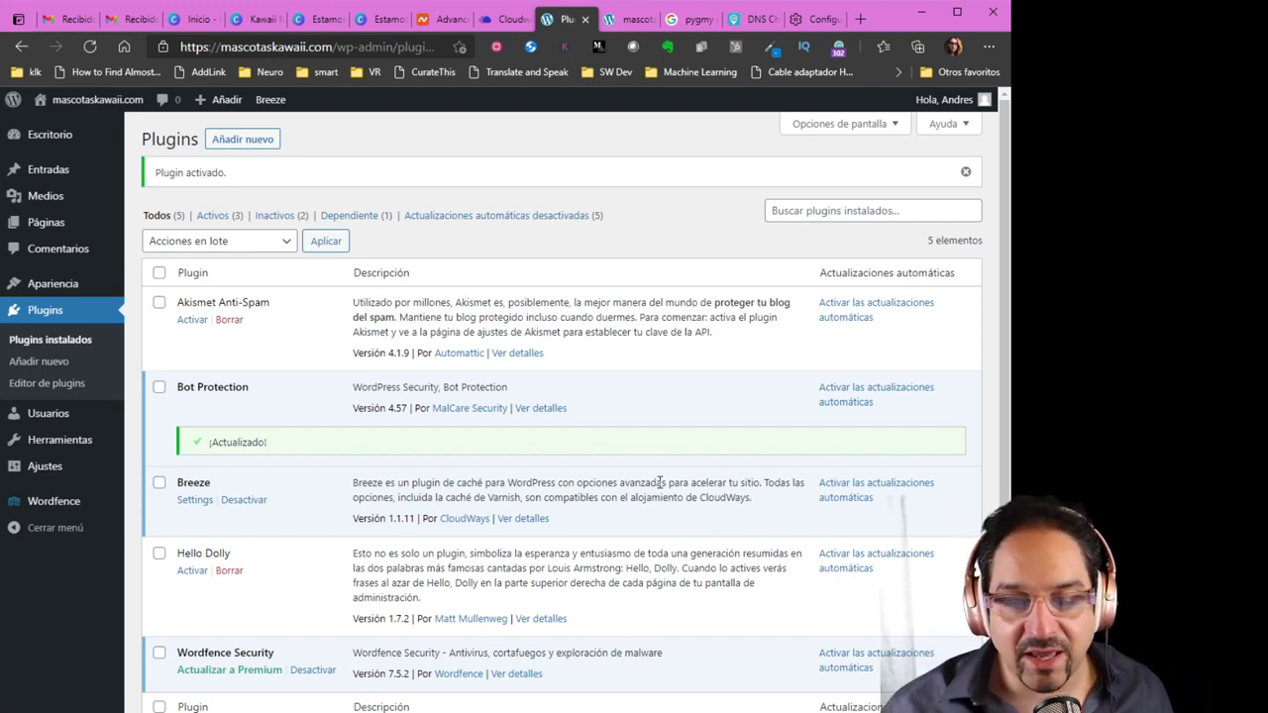
{"action": "scroll", "coordinate": [579, 418], "scroll_direction": "down", "scroll_amount": 2}
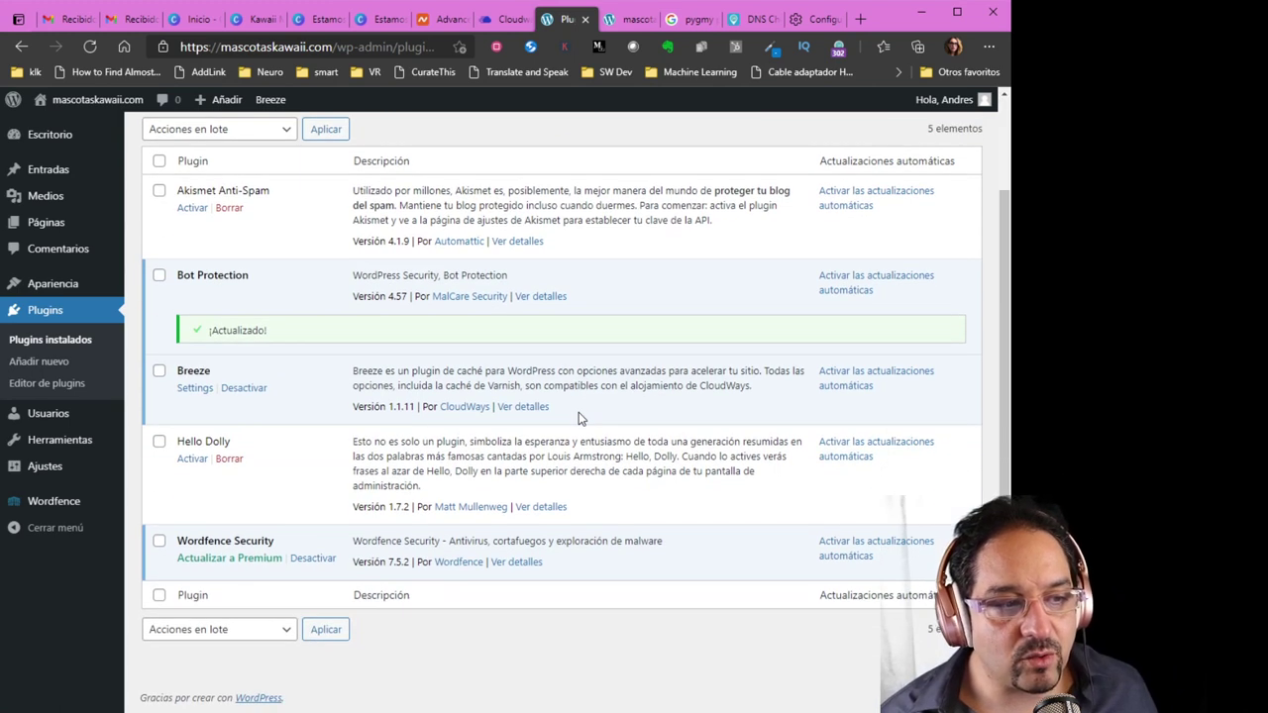
{"action": "scroll", "coordinate": [580, 418], "scroll_direction": "up", "scroll_amount": 2}
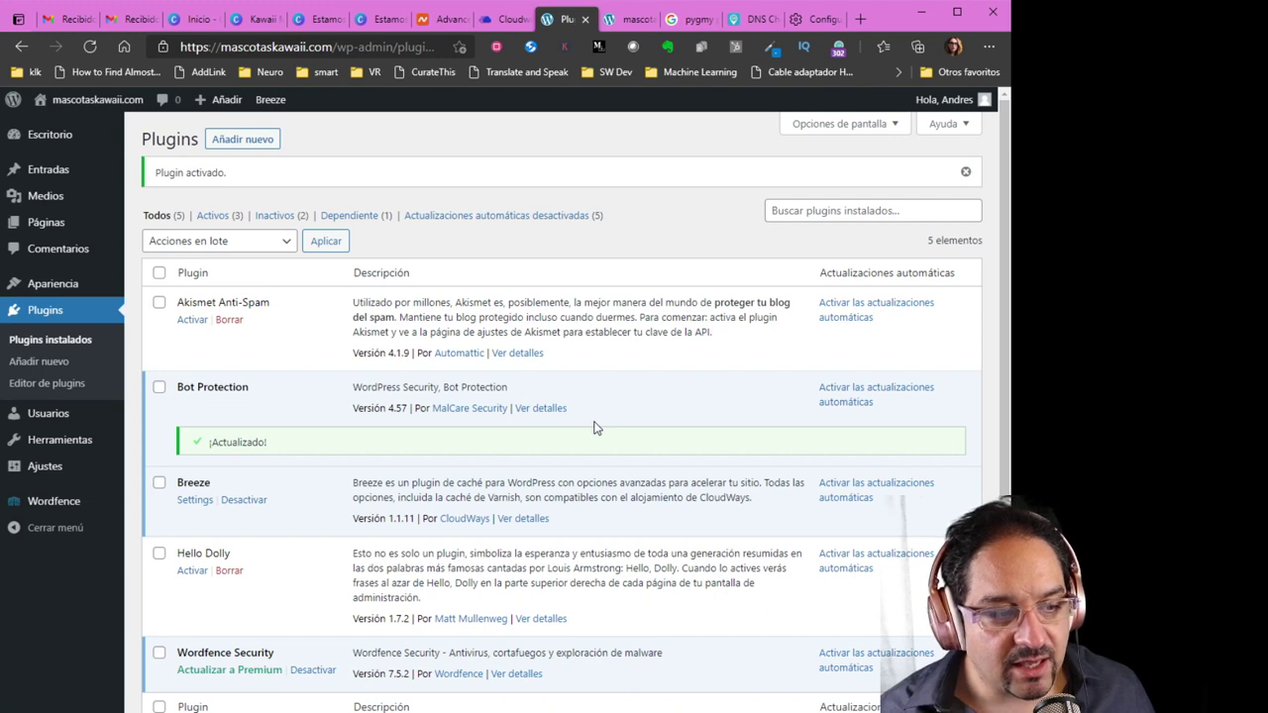
{"action": "scroll", "coordinate": [414, 443], "scroll_direction": "down", "scroll_amount": 2}
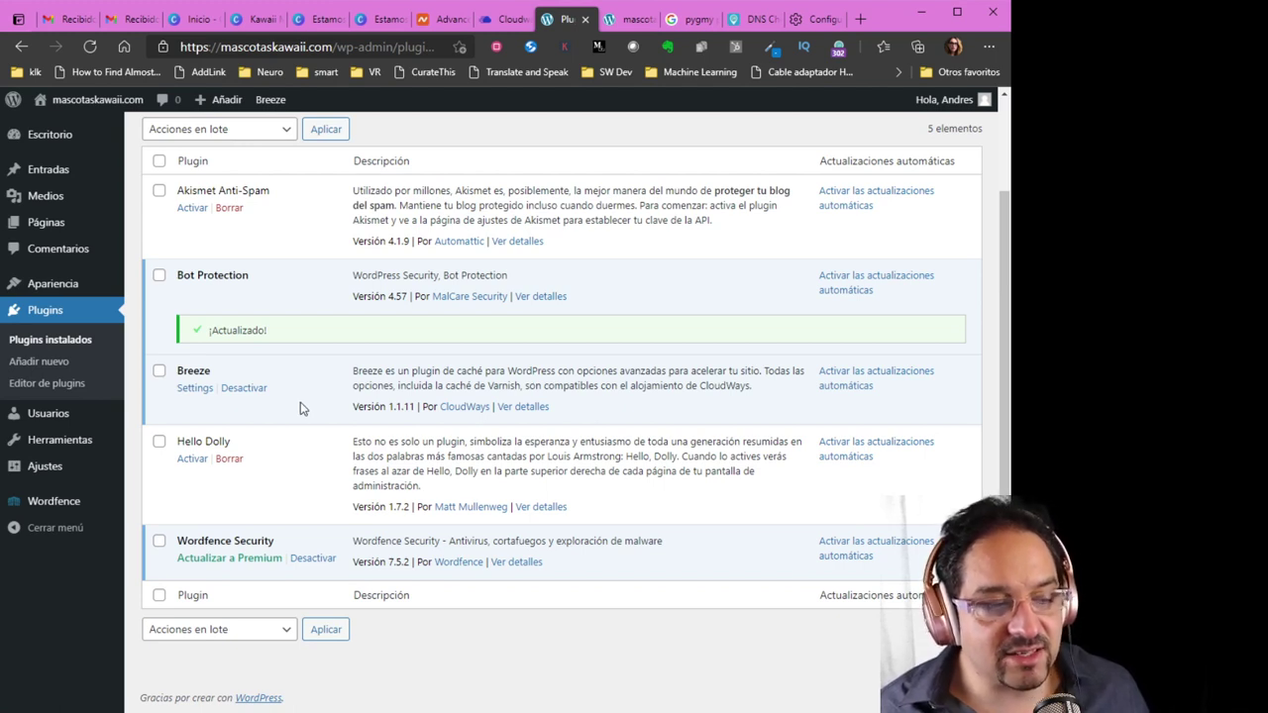
Deactivate Breeze, enable Wordfence auto-updates, and dismiss the firewall optimisation notice
{"action": "left_click", "coordinate": [246, 392]}
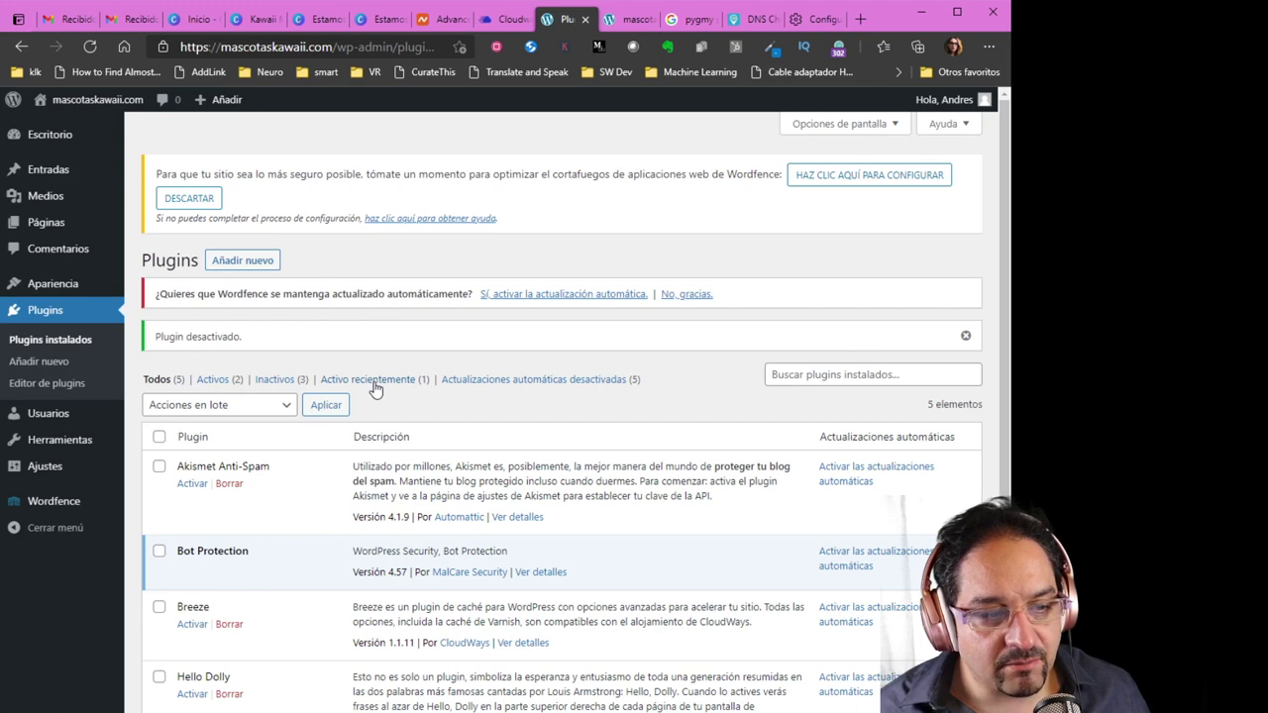
{"action": "left_click", "coordinate": [549, 294]}
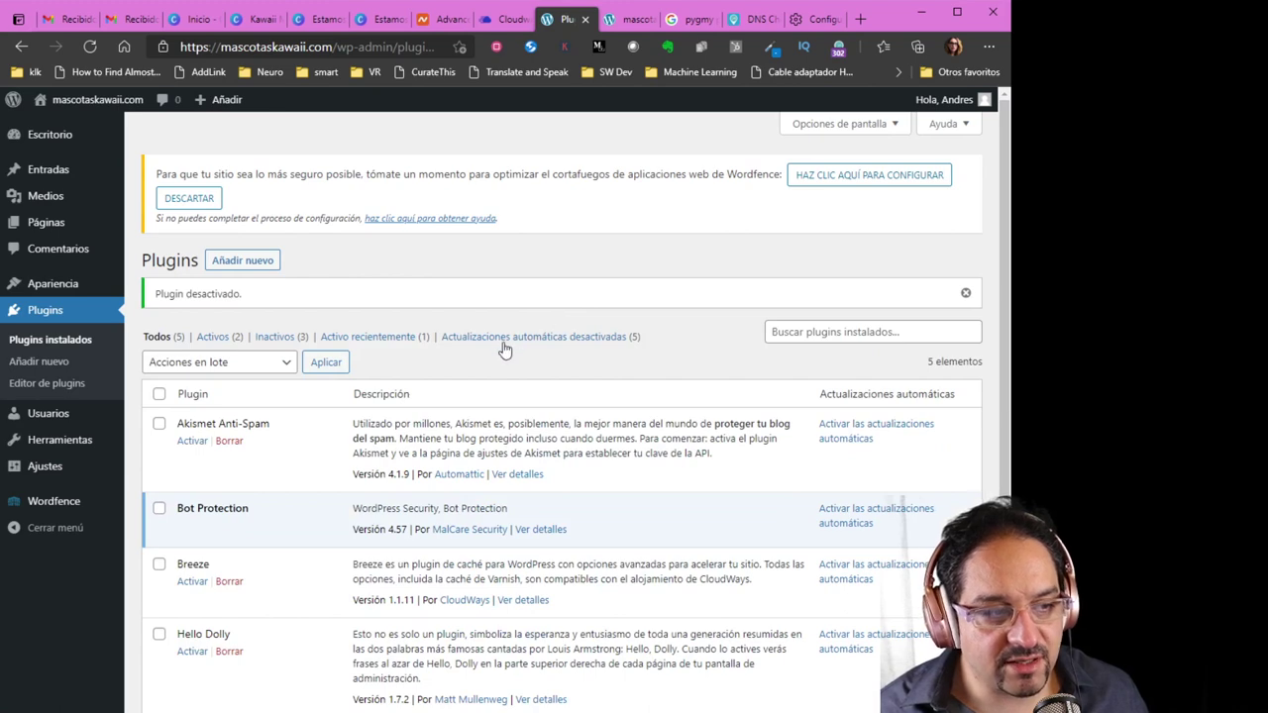
{"action": "left_click", "coordinate": [188, 198]}
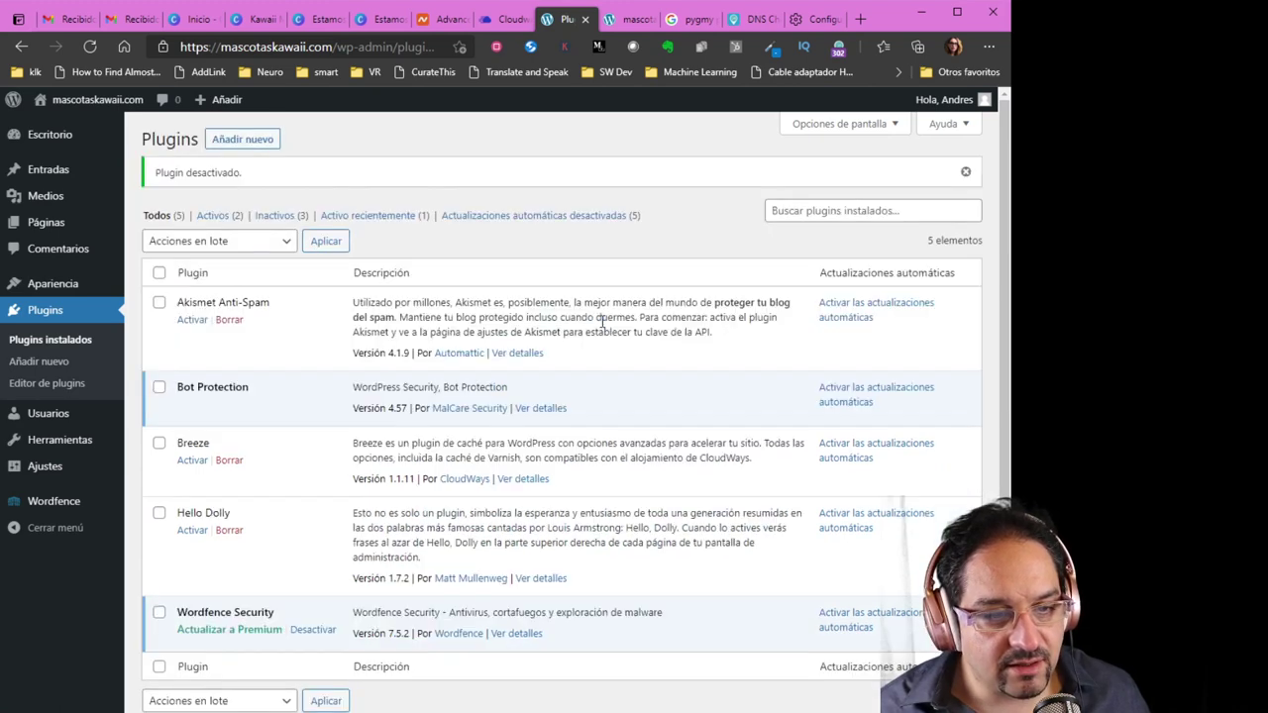
{"action": "left_click", "coordinate": [498, 18]}
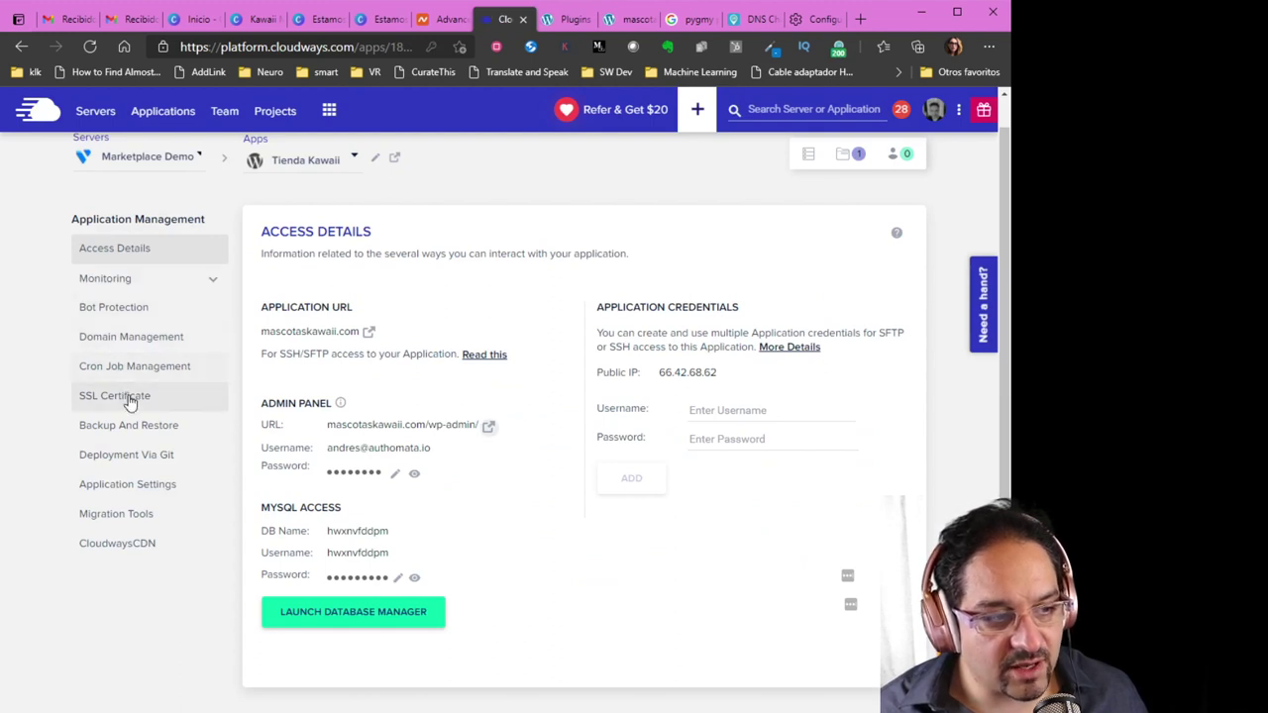
Disable Varnish in the Tienda Kawaii Application Settings, then go back to the WordPress plugins list
{"action": "left_click", "coordinate": [135, 490]}
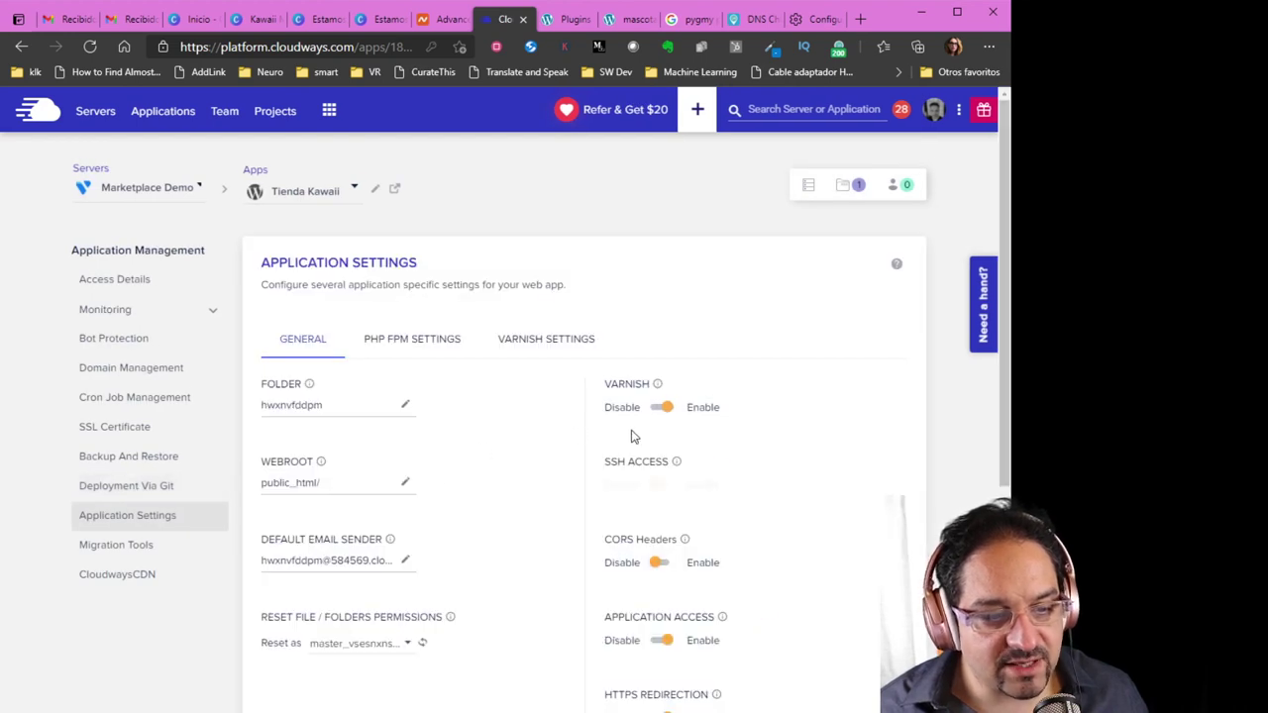
{"action": "left_click", "coordinate": [660, 407]}
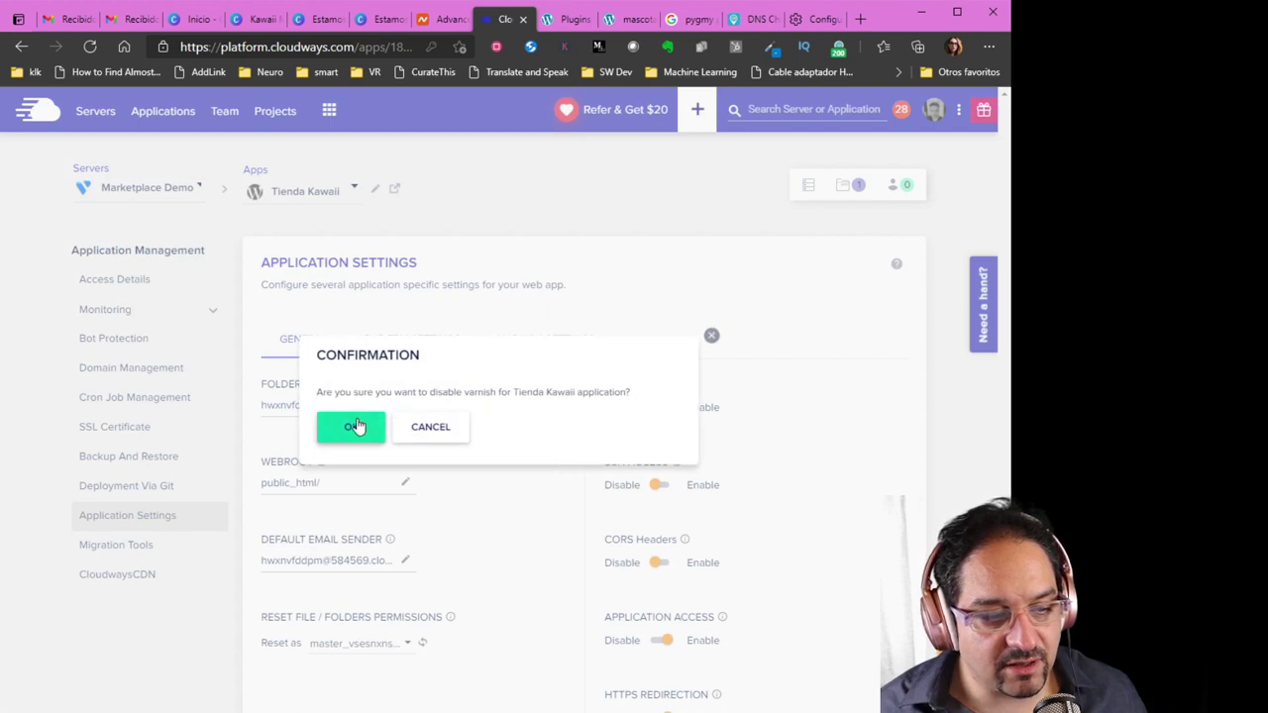
{"action": "left_click", "coordinate": [347, 426]}
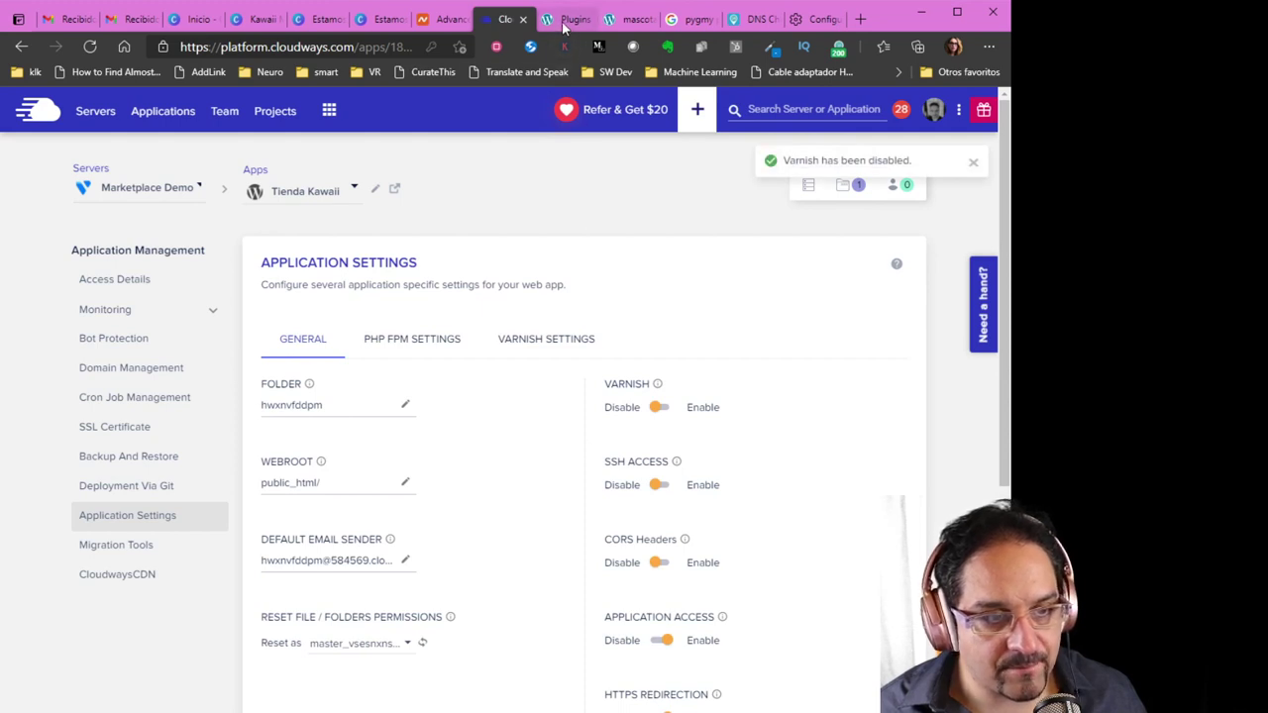
{"action": "left_click", "coordinate": [570, 19]}
Search the plugin directory for 'elementor', then install and activate Elementor Website Builder
{"action": "left_click", "coordinate": [818, 211]}
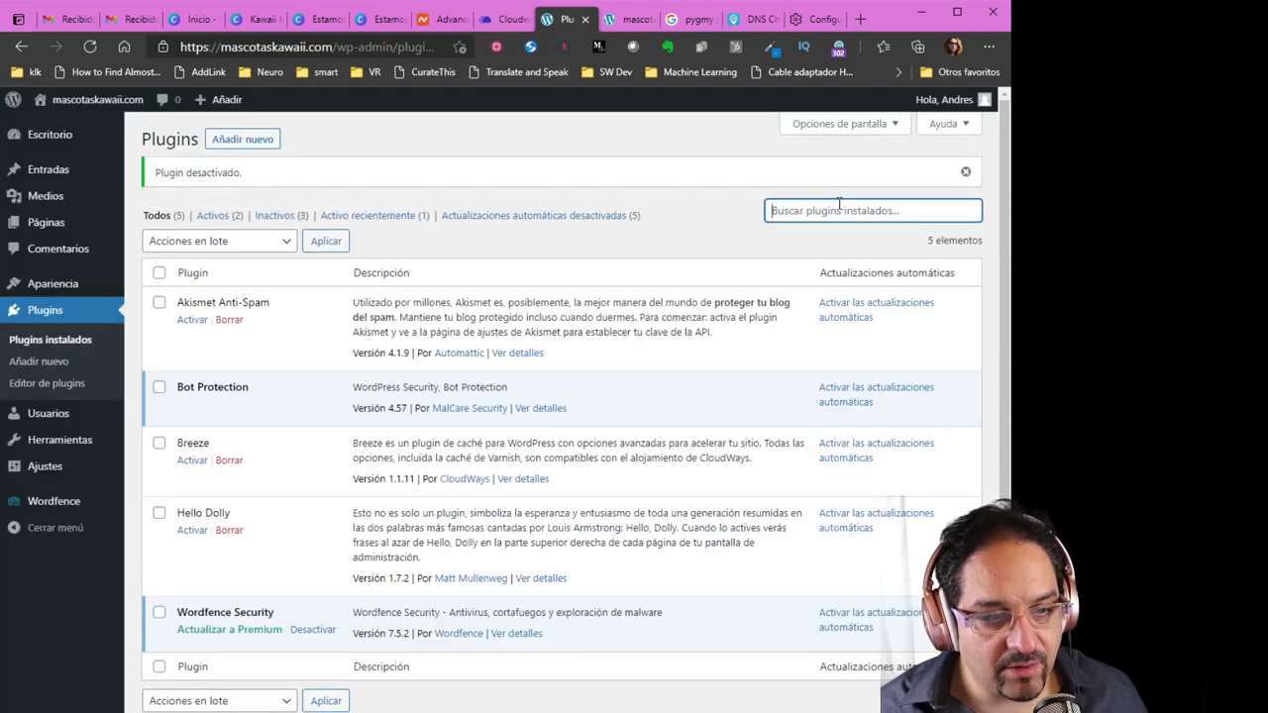
{"action": "type", "text": "elementor"}
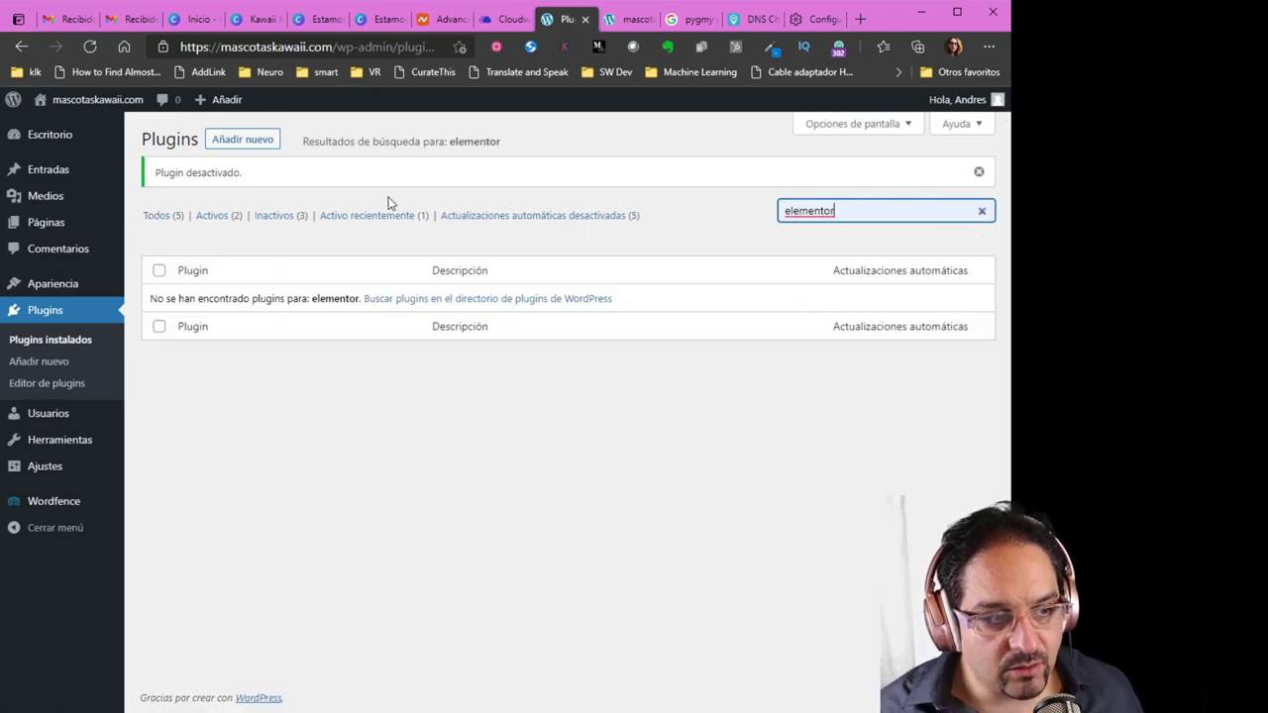
{"action": "left_click", "coordinate": [230, 139]}
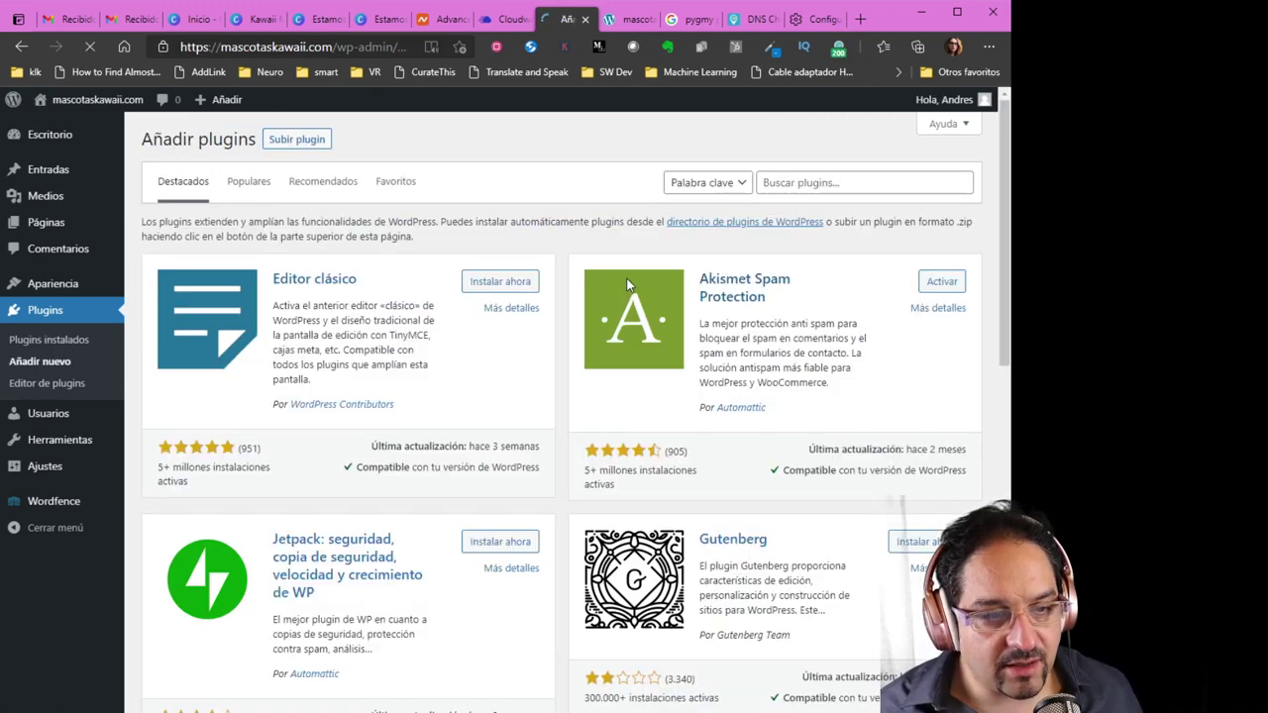
{"action": "left_click", "coordinate": [793, 182]}
{"action": "type", "text": "elementor"}
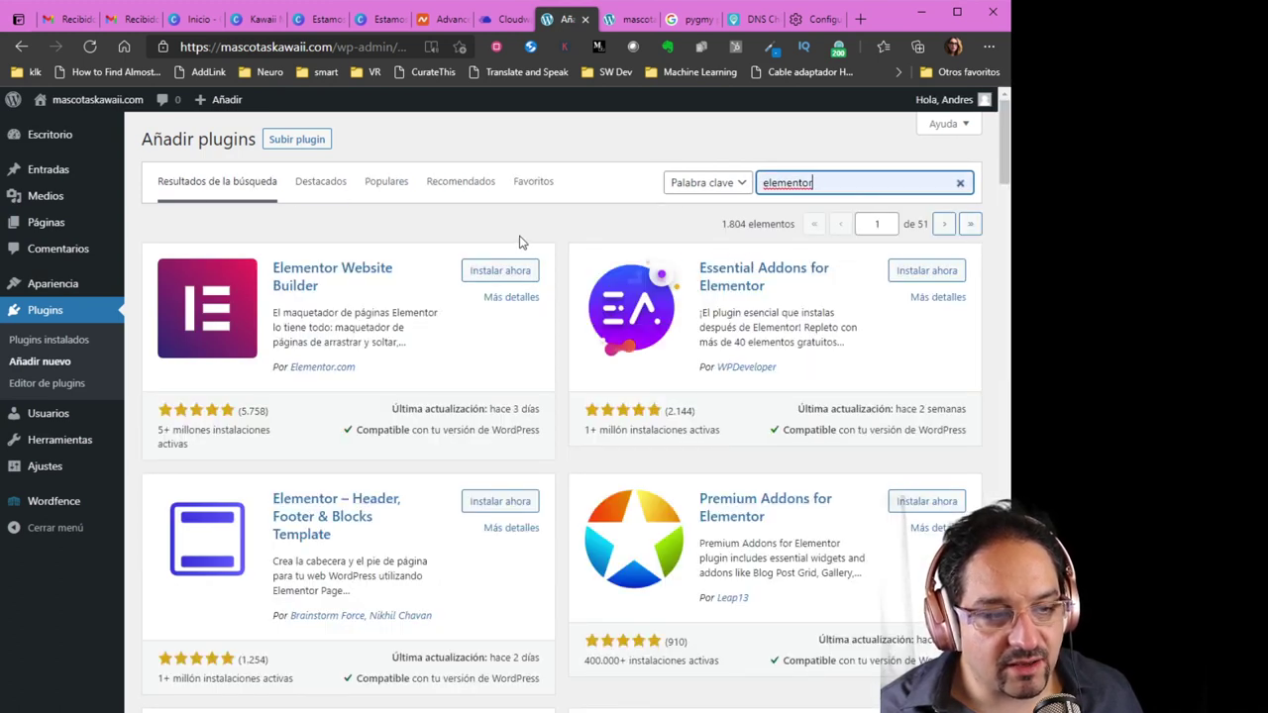
{"action": "left_click", "coordinate": [507, 284]}
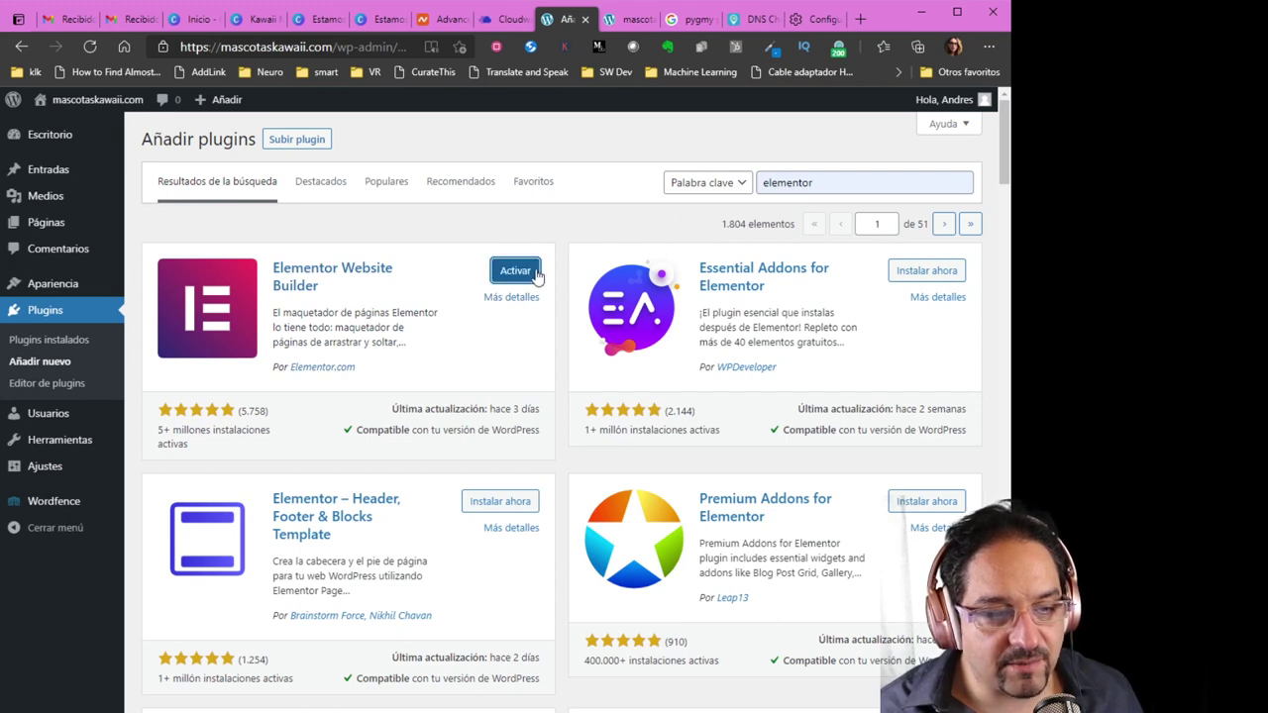
{"action": "left_click", "coordinate": [522, 278]}
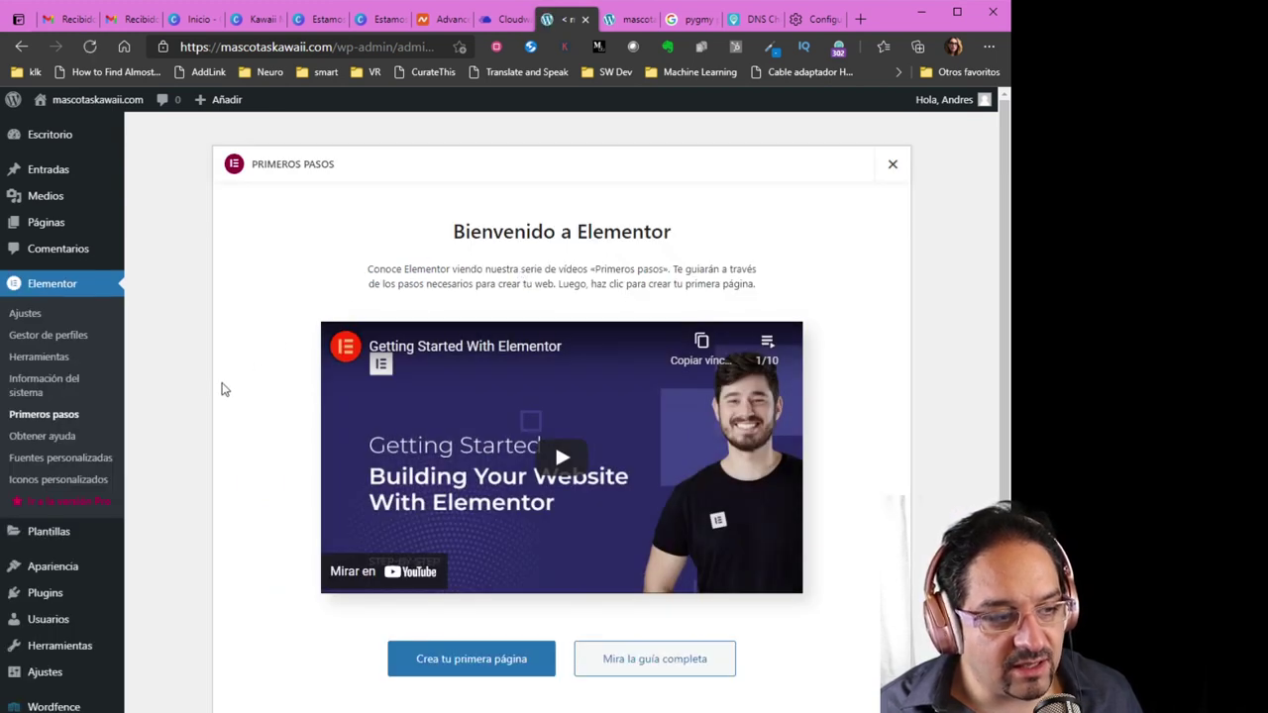
Scroll through the 'Bienvenido a Elementor' screen, then go to Plugins > Añadir nuevo
{"action": "scroll", "coordinate": [223, 389], "scroll_direction": "down", "scroll_amount": 1}
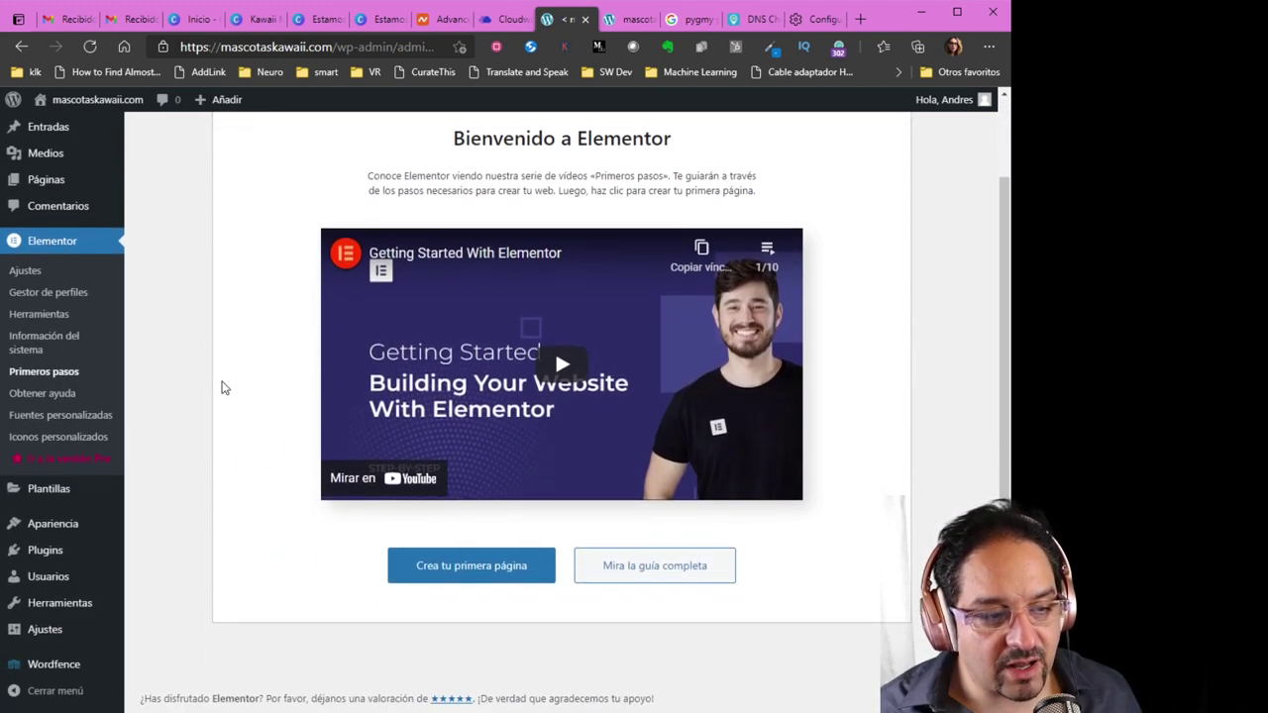
{"action": "scroll", "coordinate": [217, 451], "scroll_direction": "up", "scroll_amount": 1}
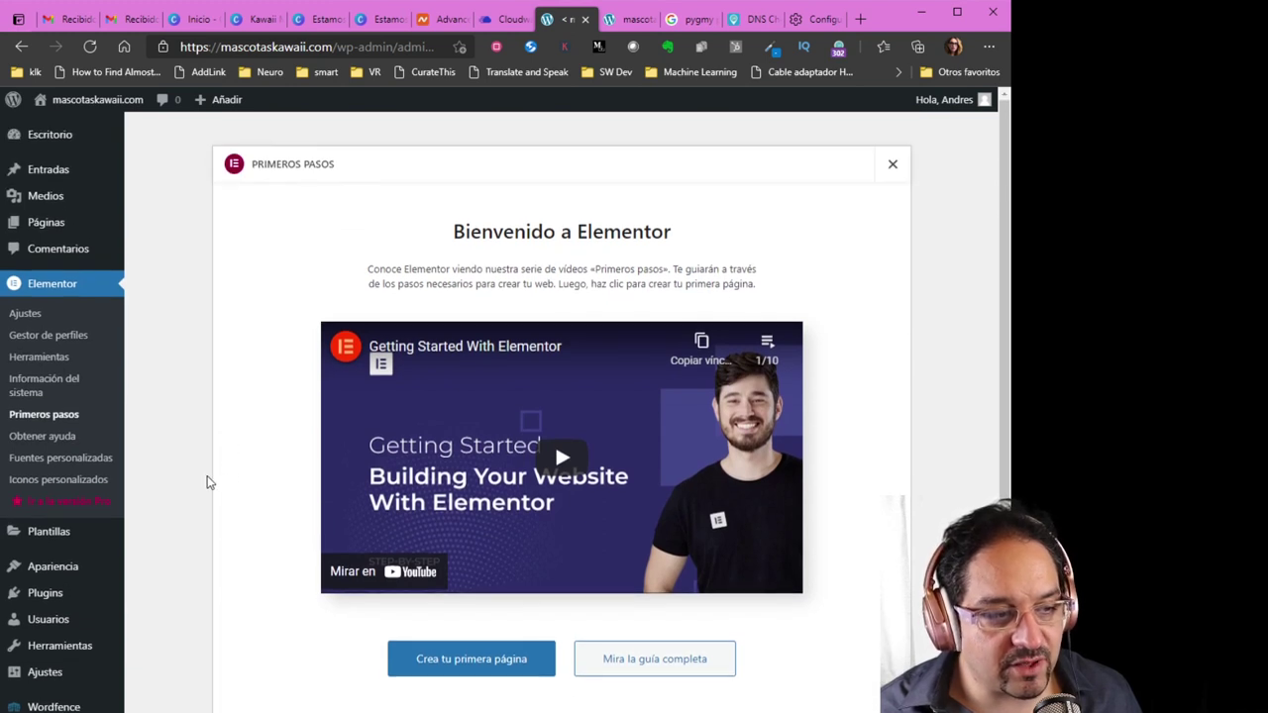
{"action": "scroll", "coordinate": [206, 480], "scroll_direction": "down", "scroll_amount": 1}
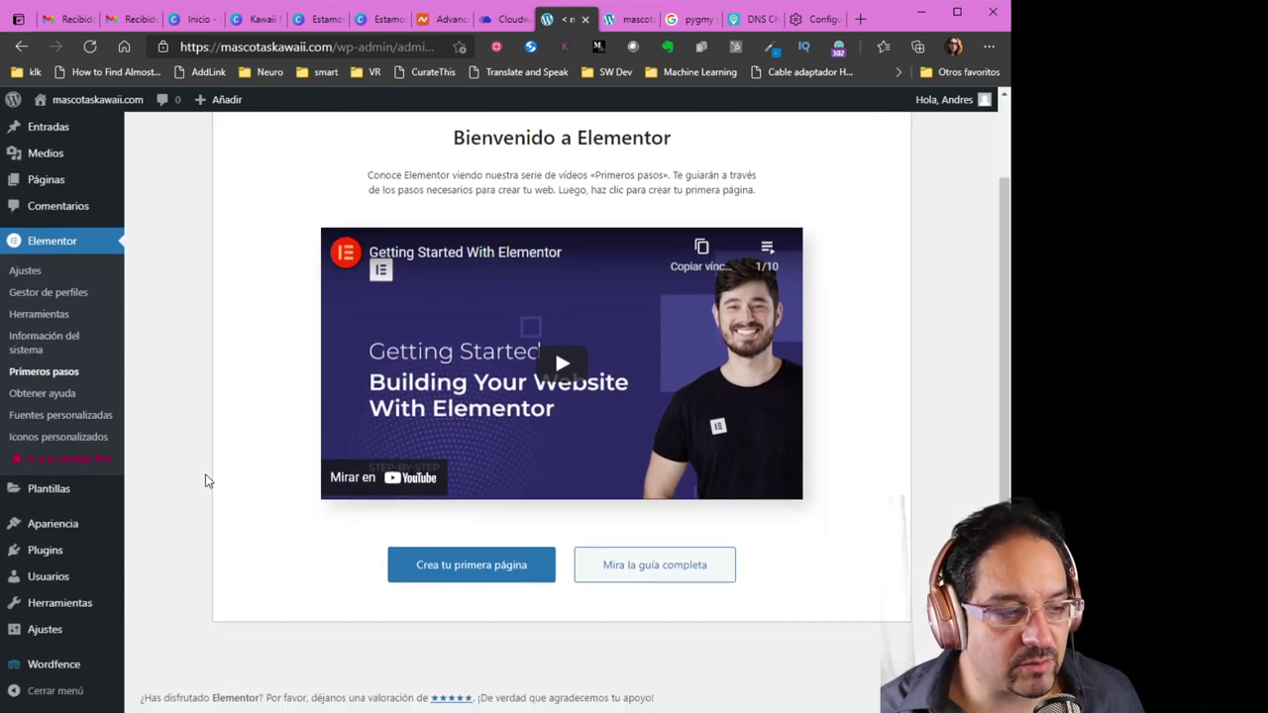
{"action": "scroll", "coordinate": [206, 480], "scroll_direction": "up", "scroll_amount": 1}
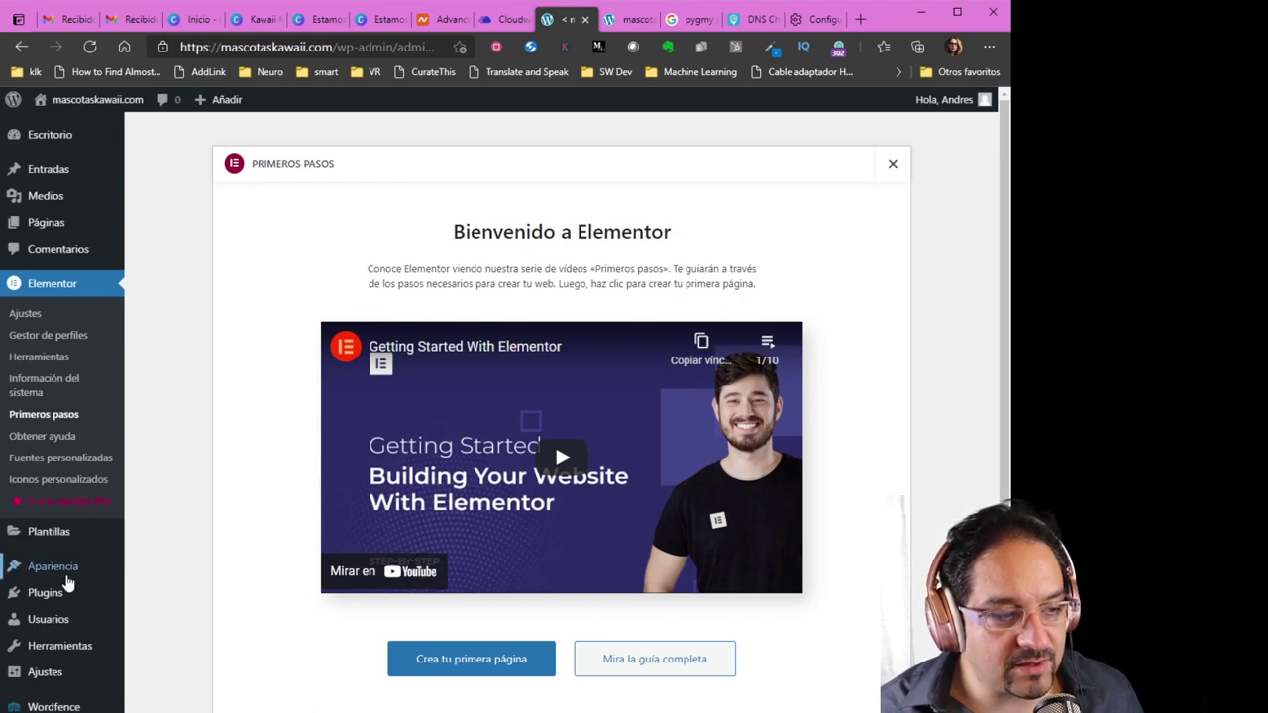
{"action": "mouse_move", "coordinate": [69, 592]}
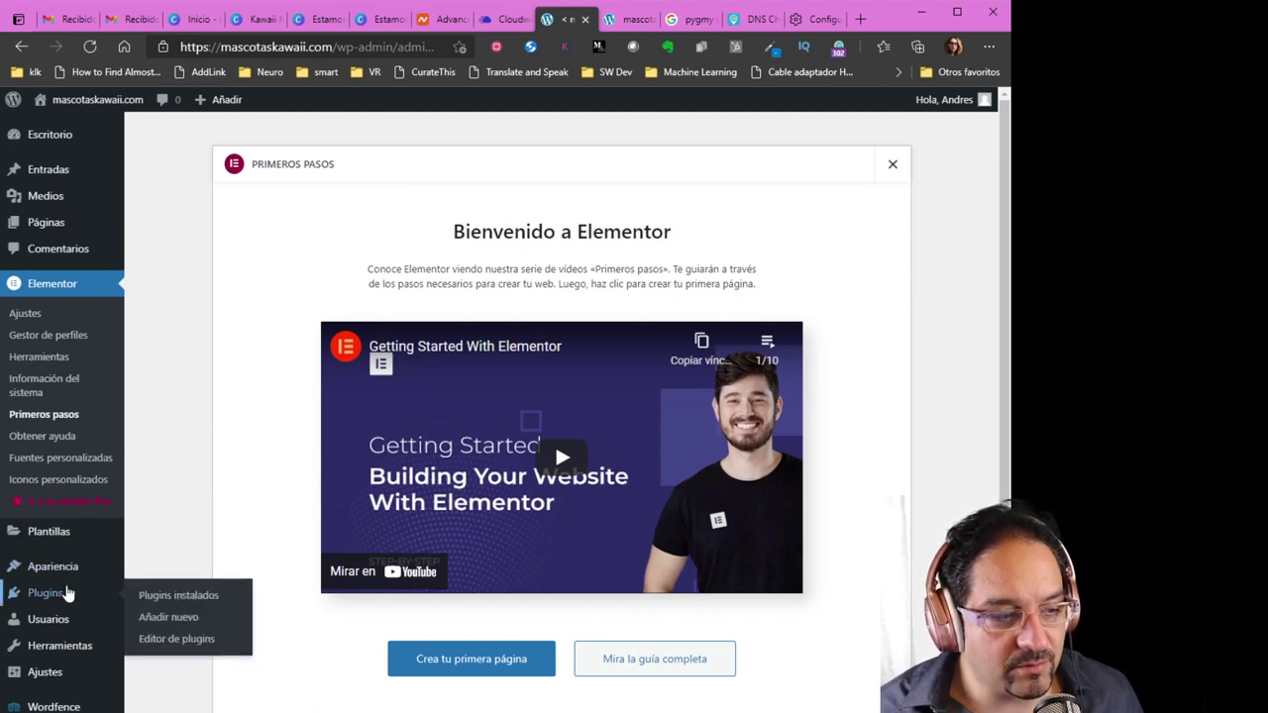
{"action": "left_click", "coordinate": [167, 618]}
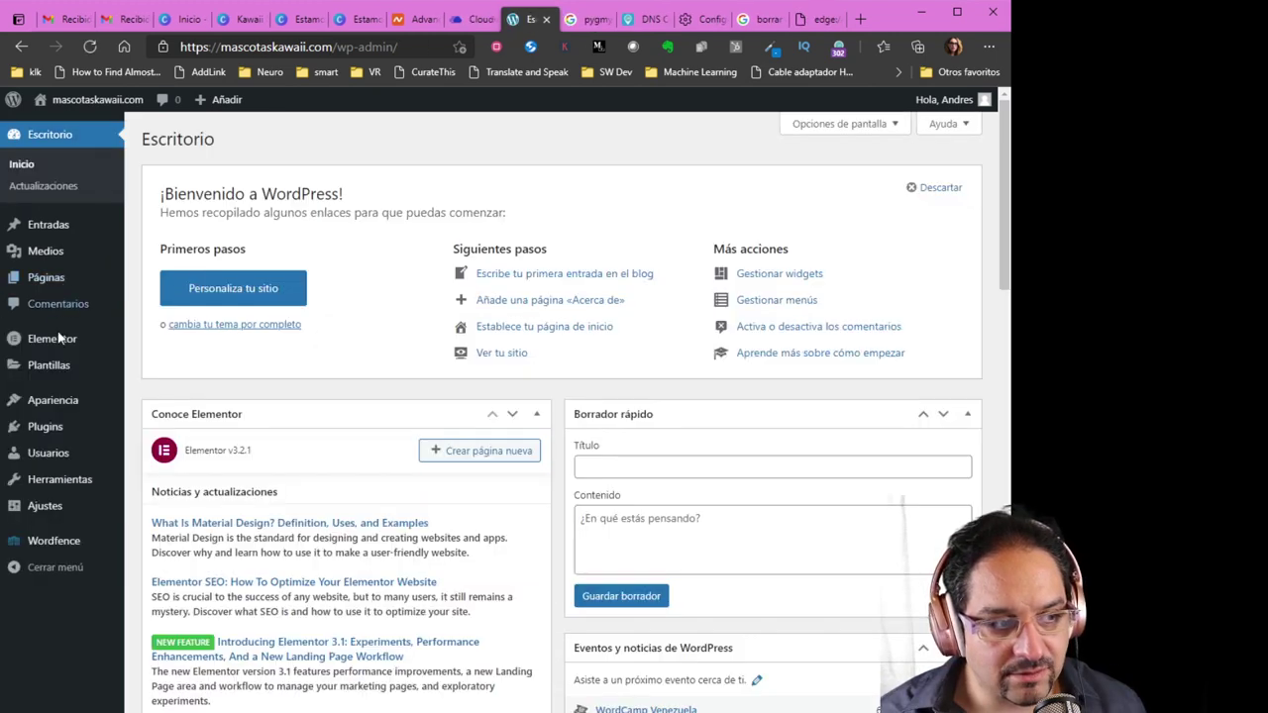
Search 'woo' under Plugins > Añadir nuevo, then install and activate WooCommerce
{"action": "mouse_move", "coordinate": [81, 428]}
{"action": "left_click", "coordinate": [164, 454]}
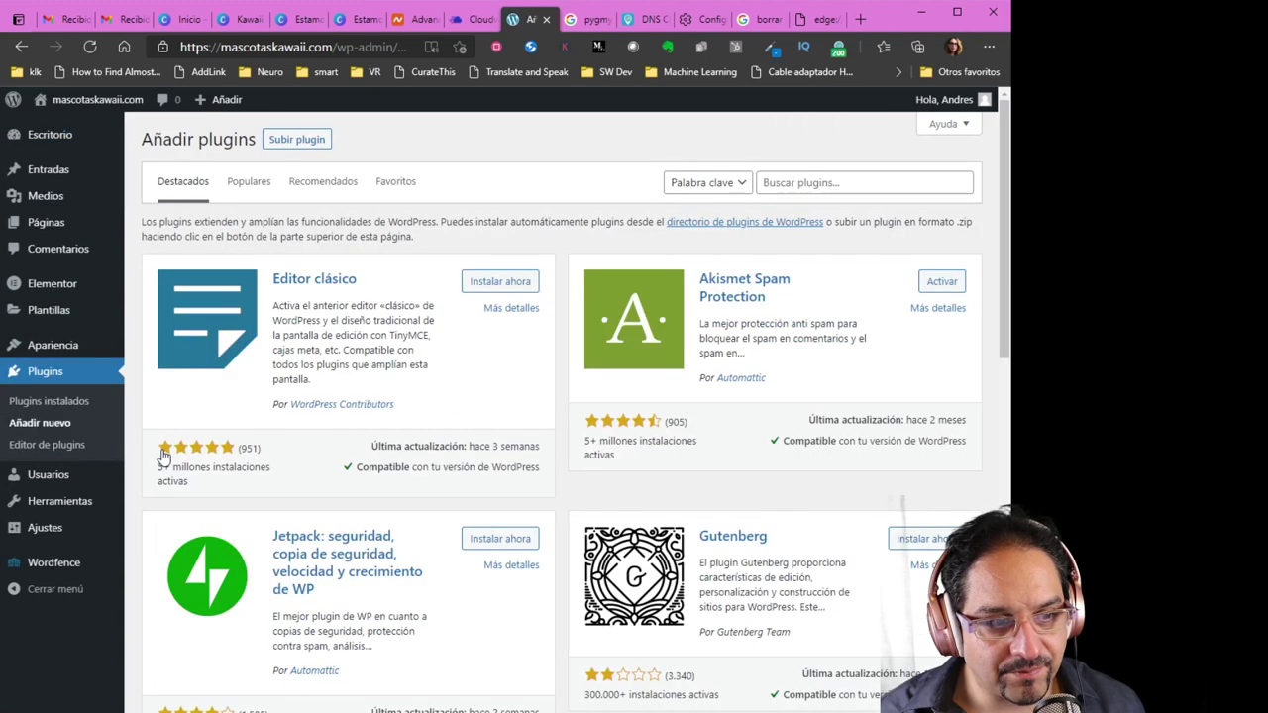
{"action": "left_click", "coordinate": [794, 188]}
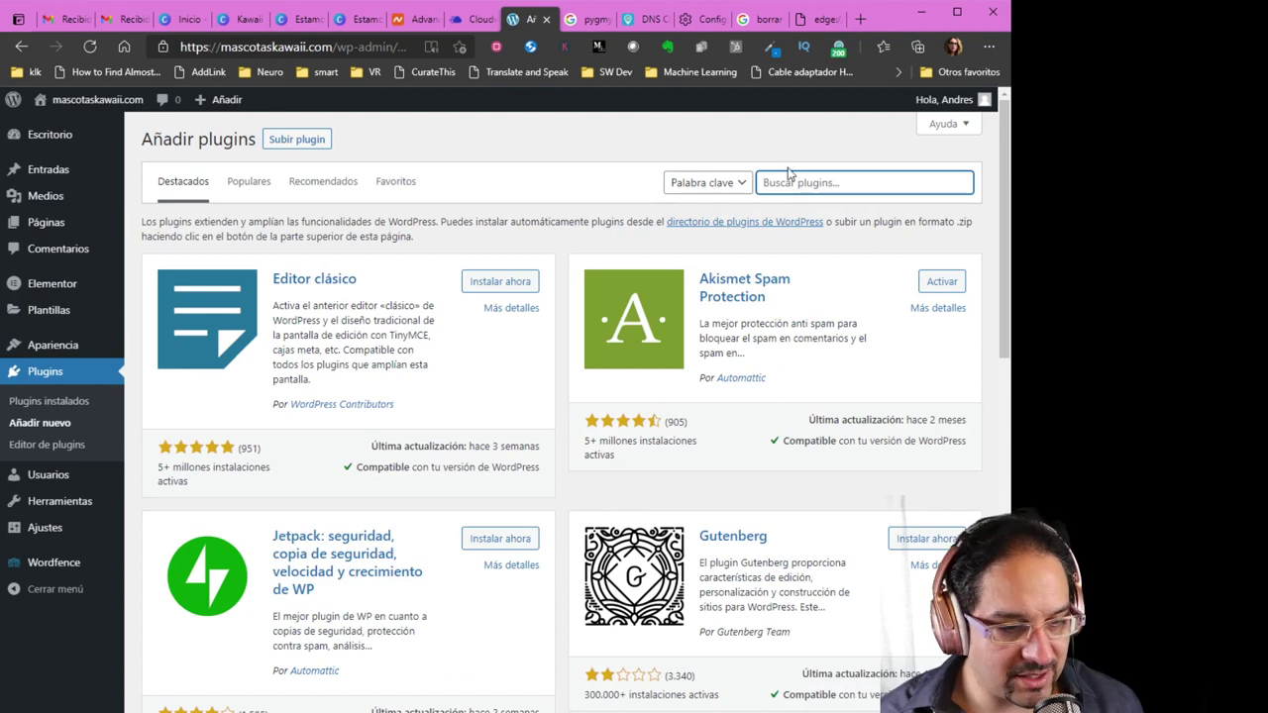
{"action": "type", "text": "woo"}
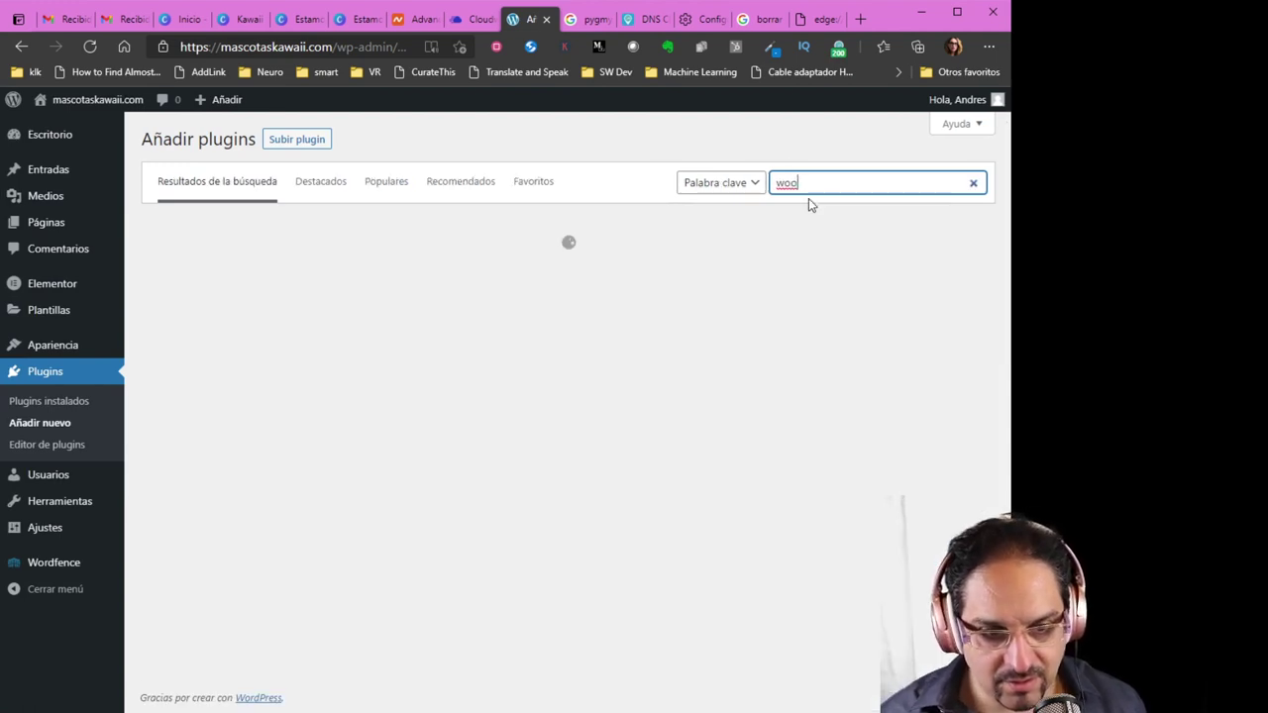
{"action": "left_click", "coordinate": [497, 273]}
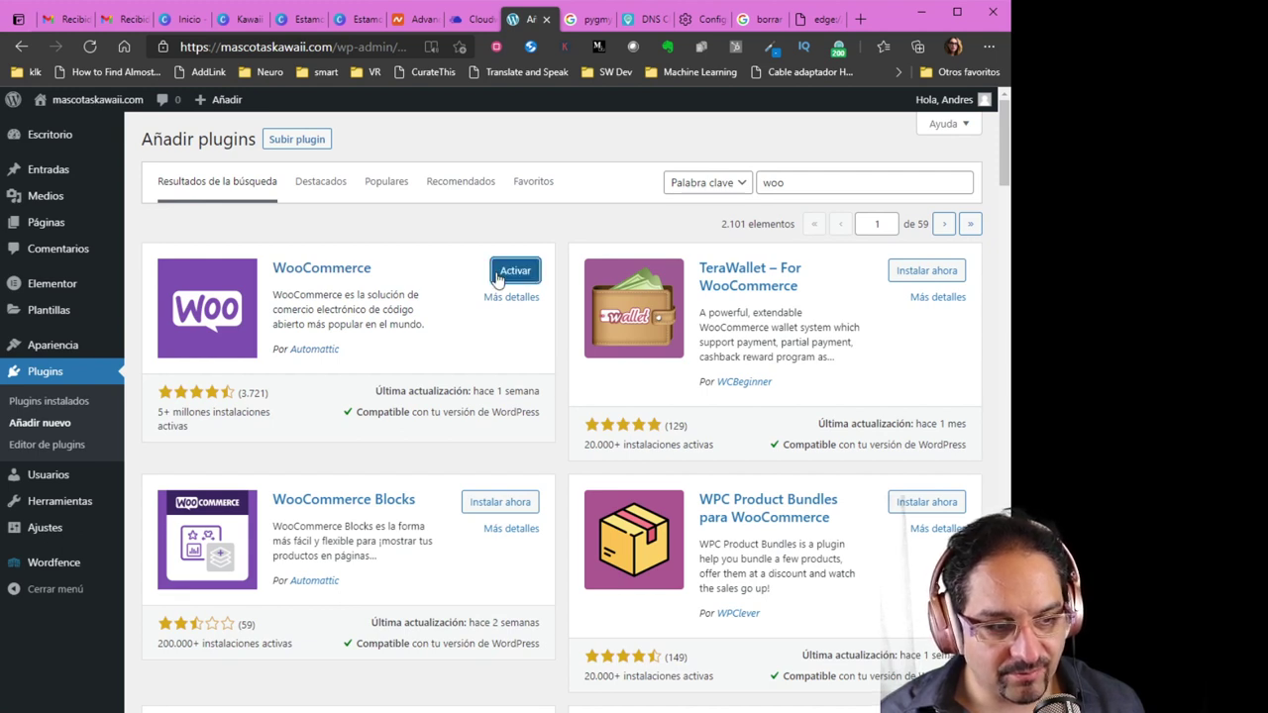
{"action": "left_click", "coordinate": [508, 276]}
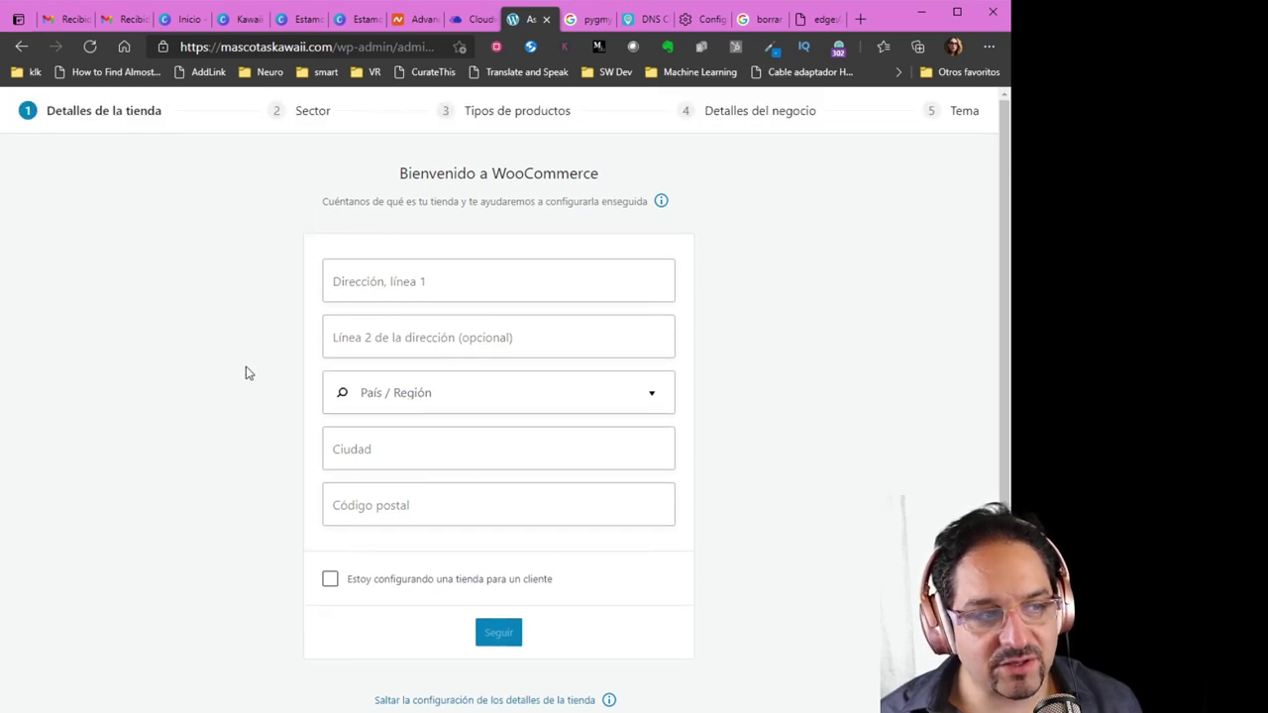
Fill the store's street address from saved browser data and choose Chile as the country
{"action": "left_click", "coordinate": [395, 283]}
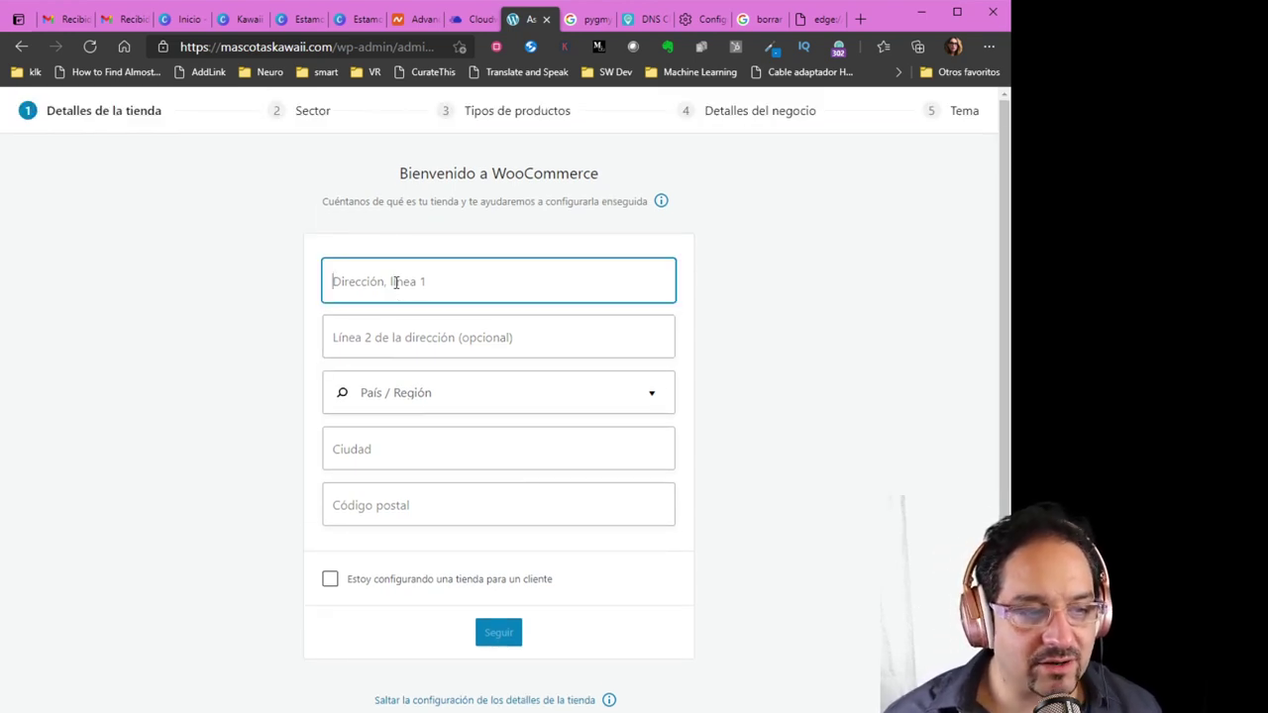
{"action": "left_click", "coordinate": [420, 386]}
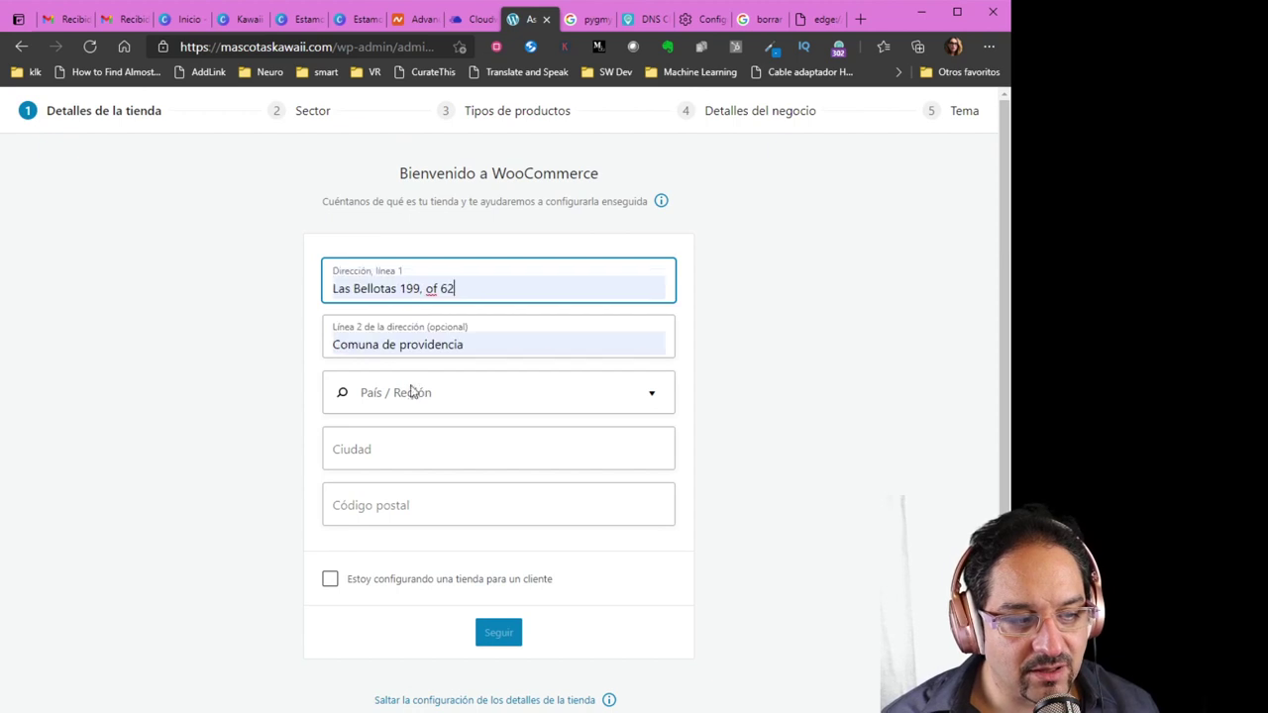
{"action": "left_click", "coordinate": [379, 396]}
{"action": "type", "text": "chile"}
{"action": "left_click", "coordinate": [387, 438]}
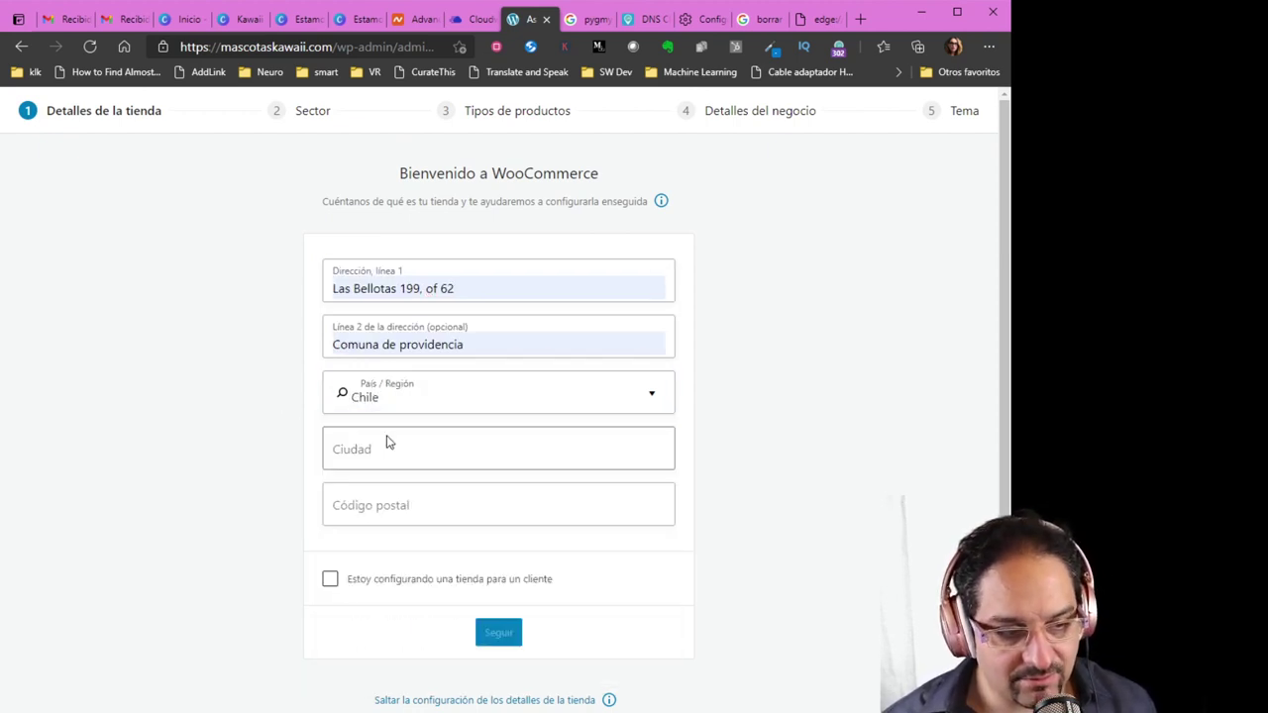
Enter Santiago as the city and fill in the postal code, submit, and decline usage tracking
{"action": "left_click", "coordinate": [398, 450]}
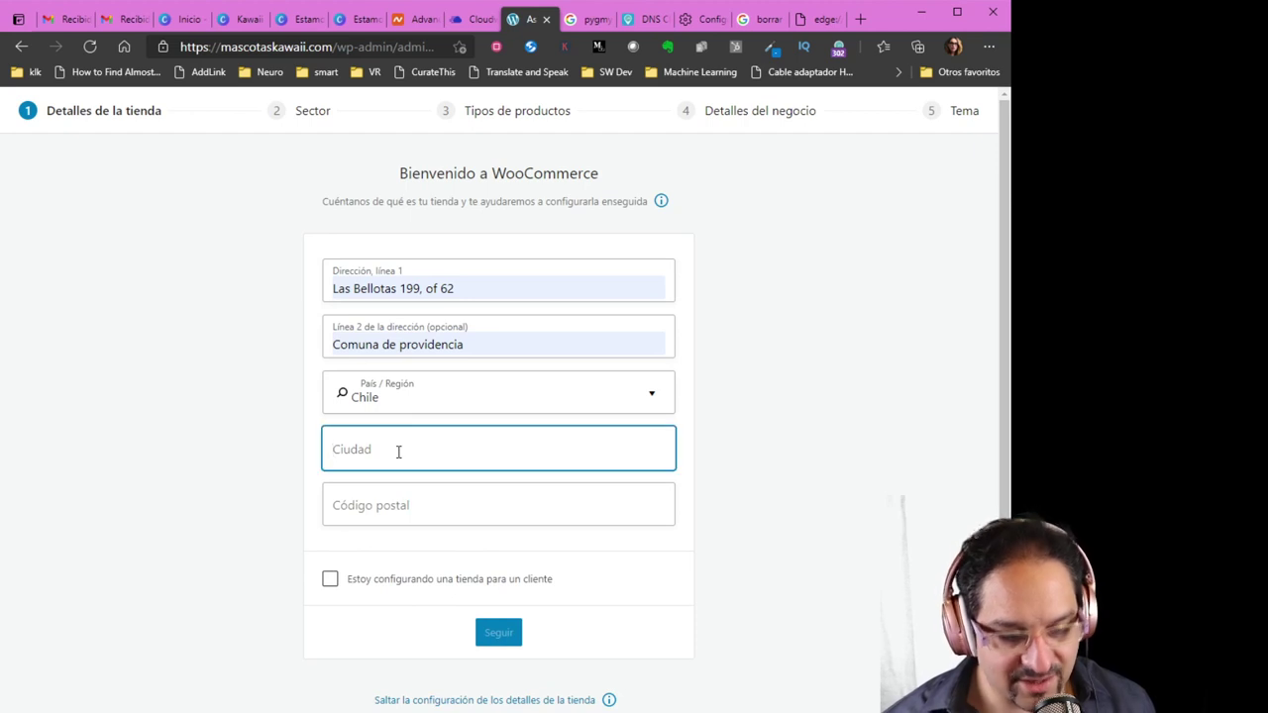
{"action": "type", "text": "Santiago"}
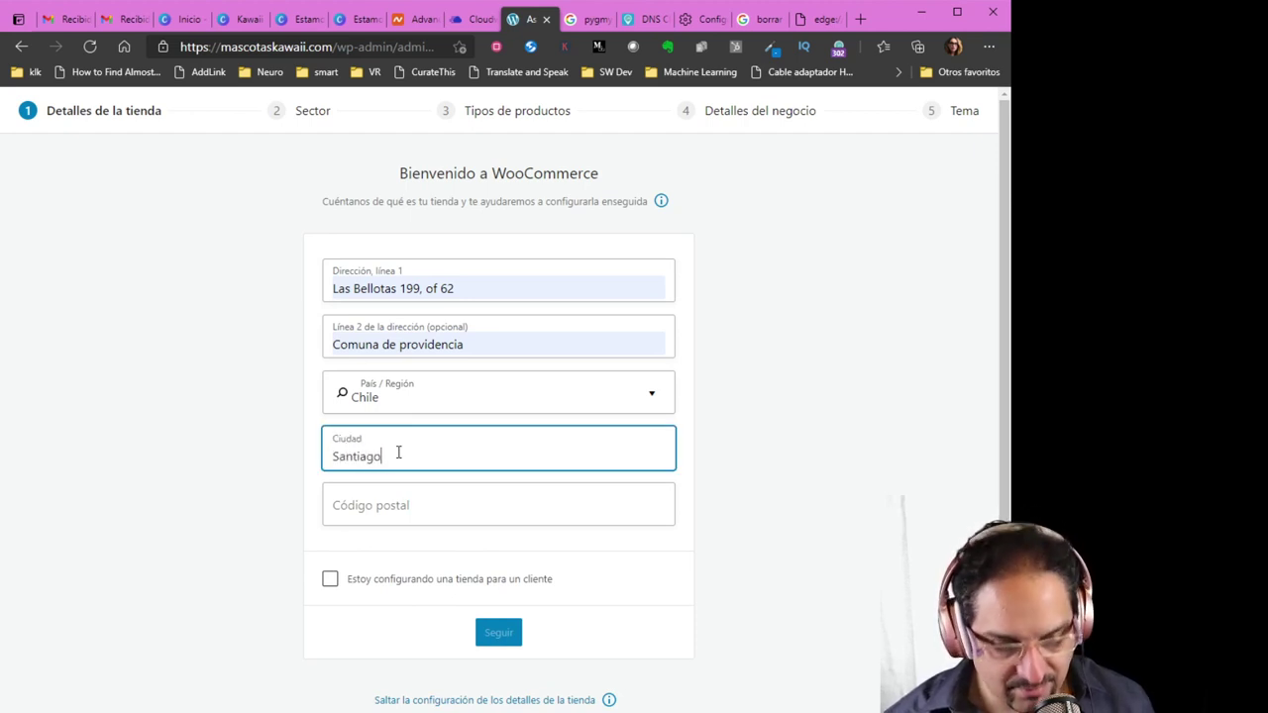
{"action": "left_click", "coordinate": [375, 506]}
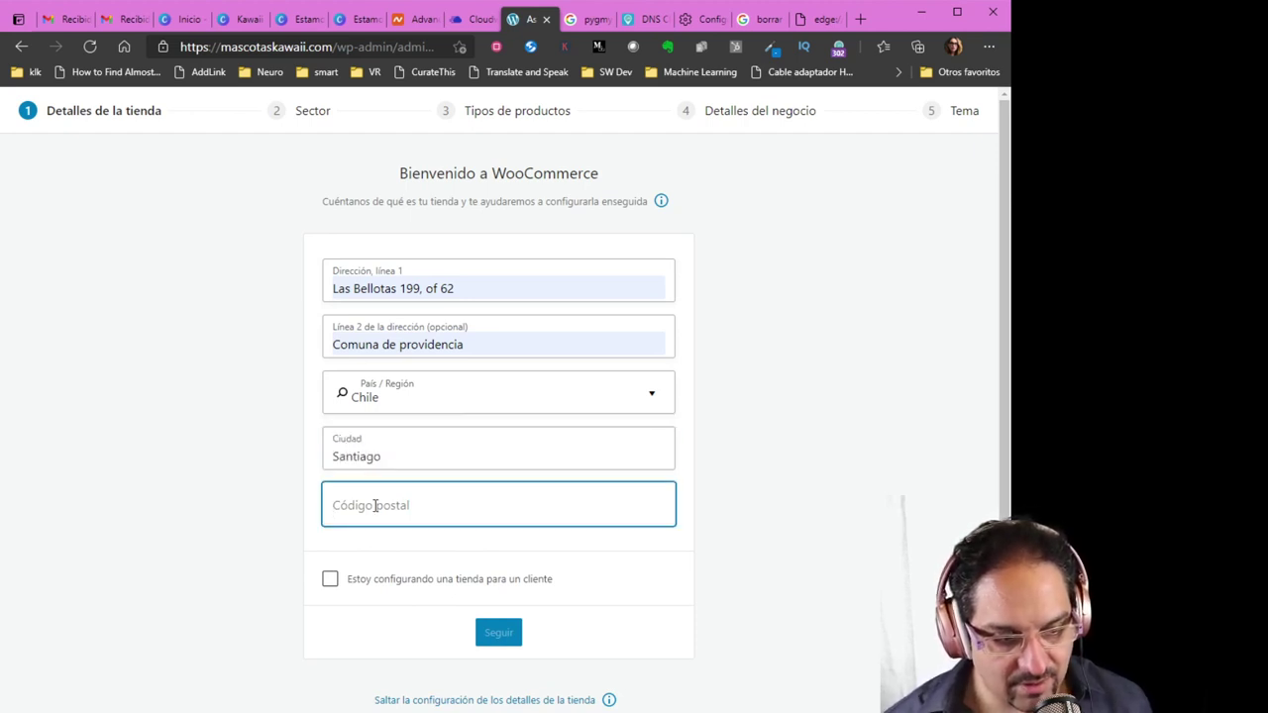
{"action": "type", "text": "2232323"}
{"action": "left_click", "coordinate": [248, 528]}
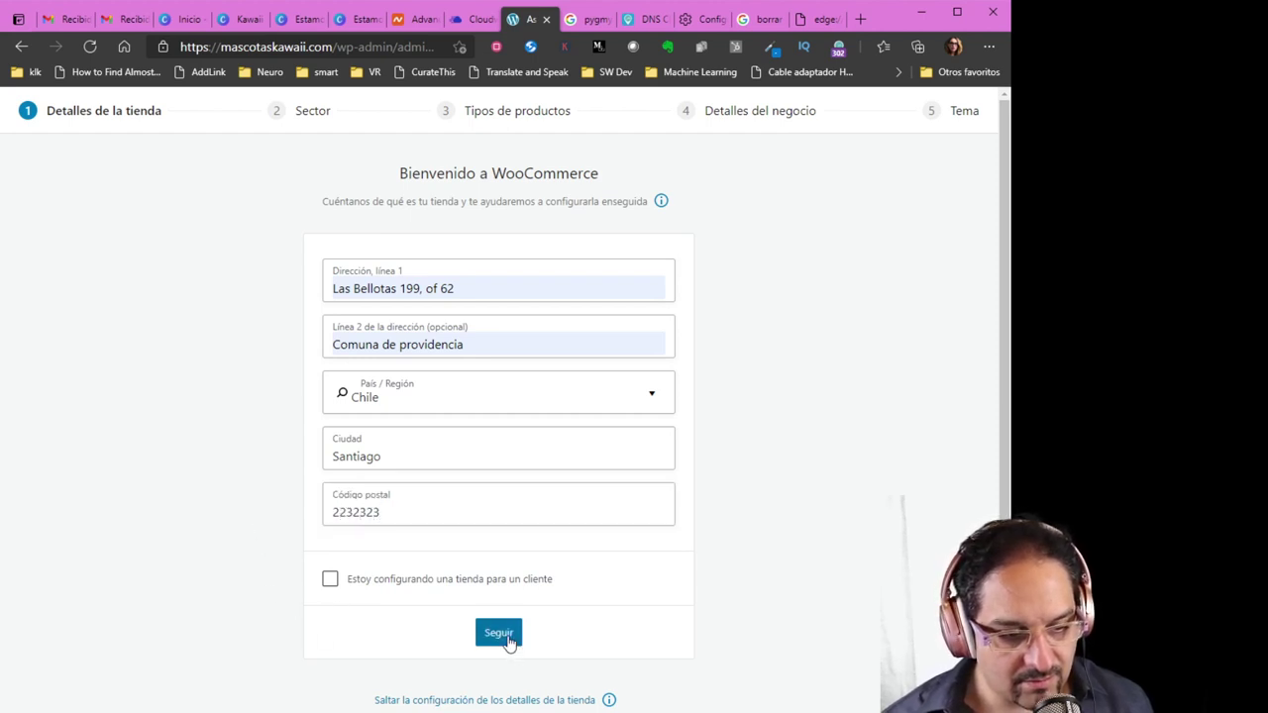
{"action": "left_click", "coordinate": [509, 640]}
{"action": "left_click", "coordinate": [565, 446]}
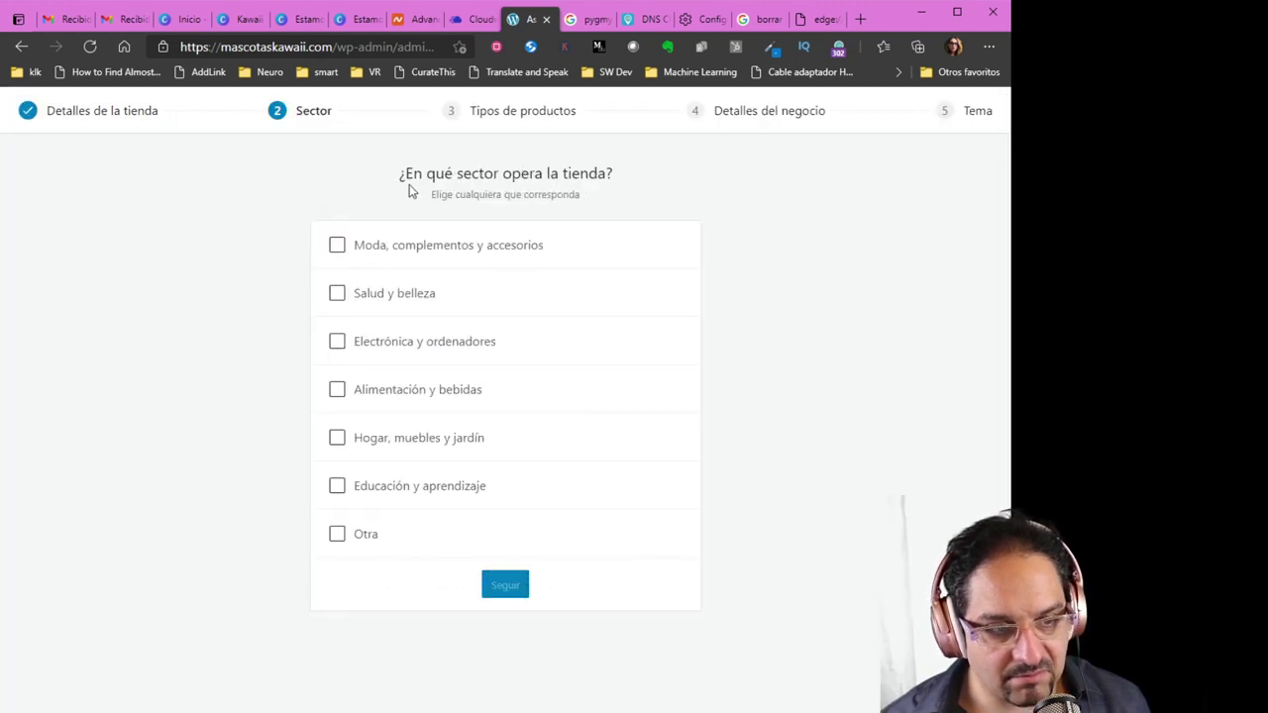
Set the store sector to Otra described as 'mascotas' and add Descargas to the product types
{"action": "left_click", "coordinate": [336, 535]}
{"action": "left_click", "coordinate": [380, 570]}
{"action": "type", "text": "mascotas"}
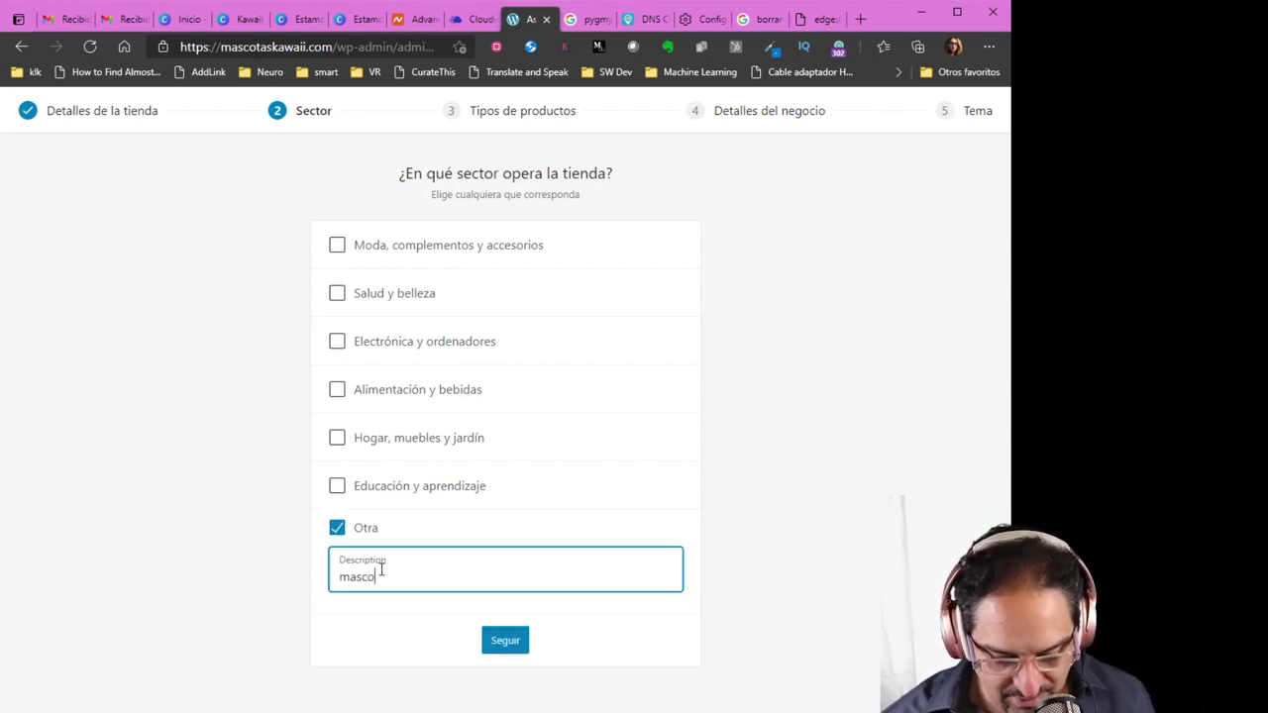
{"action": "left_click", "coordinate": [498, 641]}
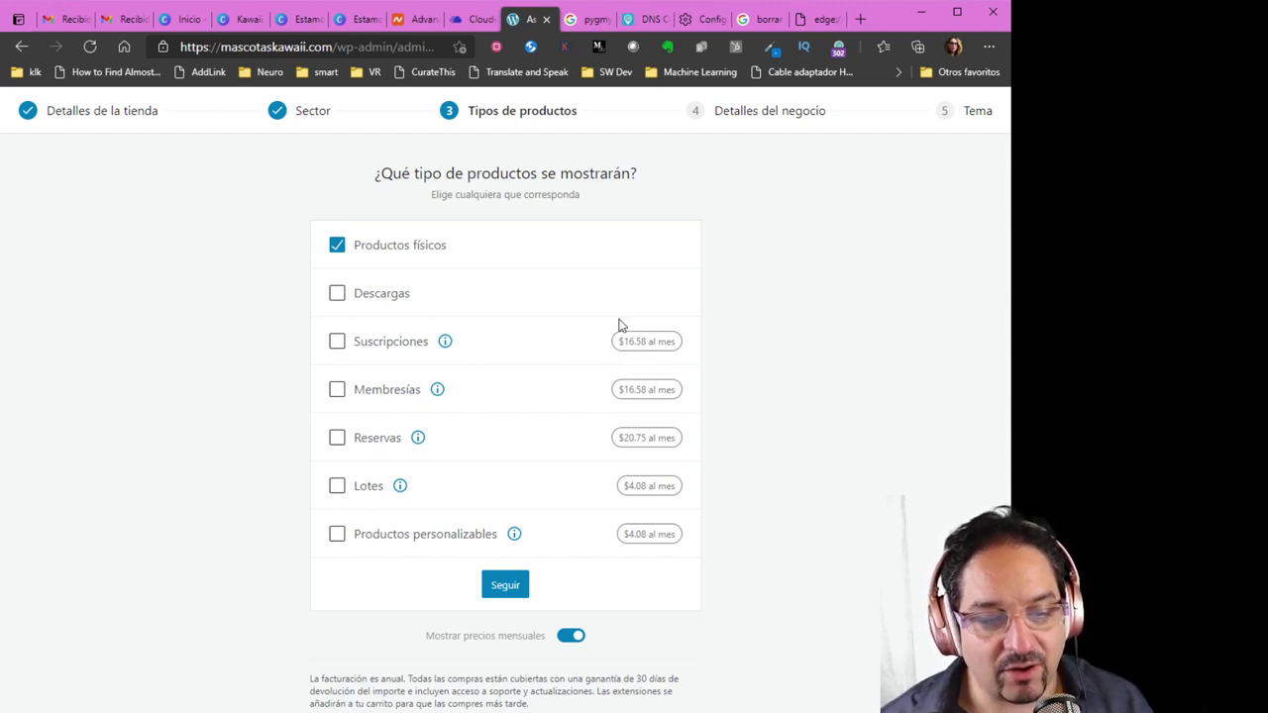
{"action": "left_click", "coordinate": [337, 297]}
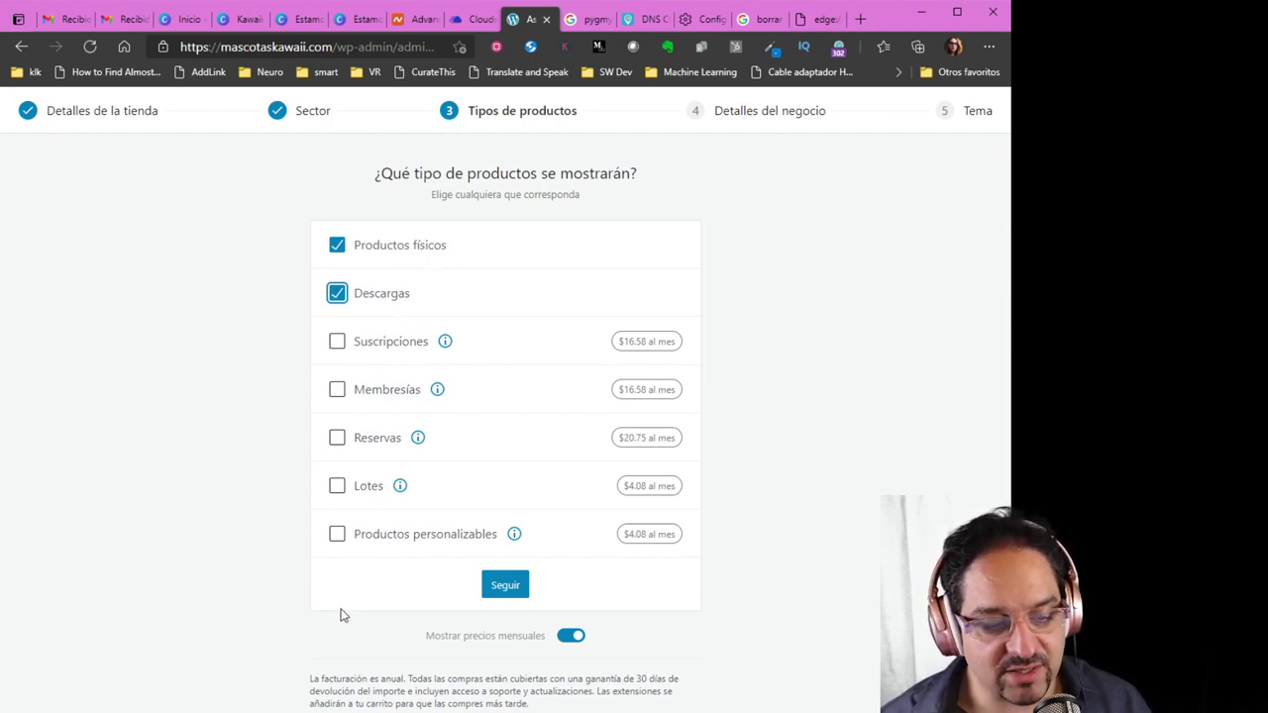
{"action": "left_click", "coordinate": [507, 586]}
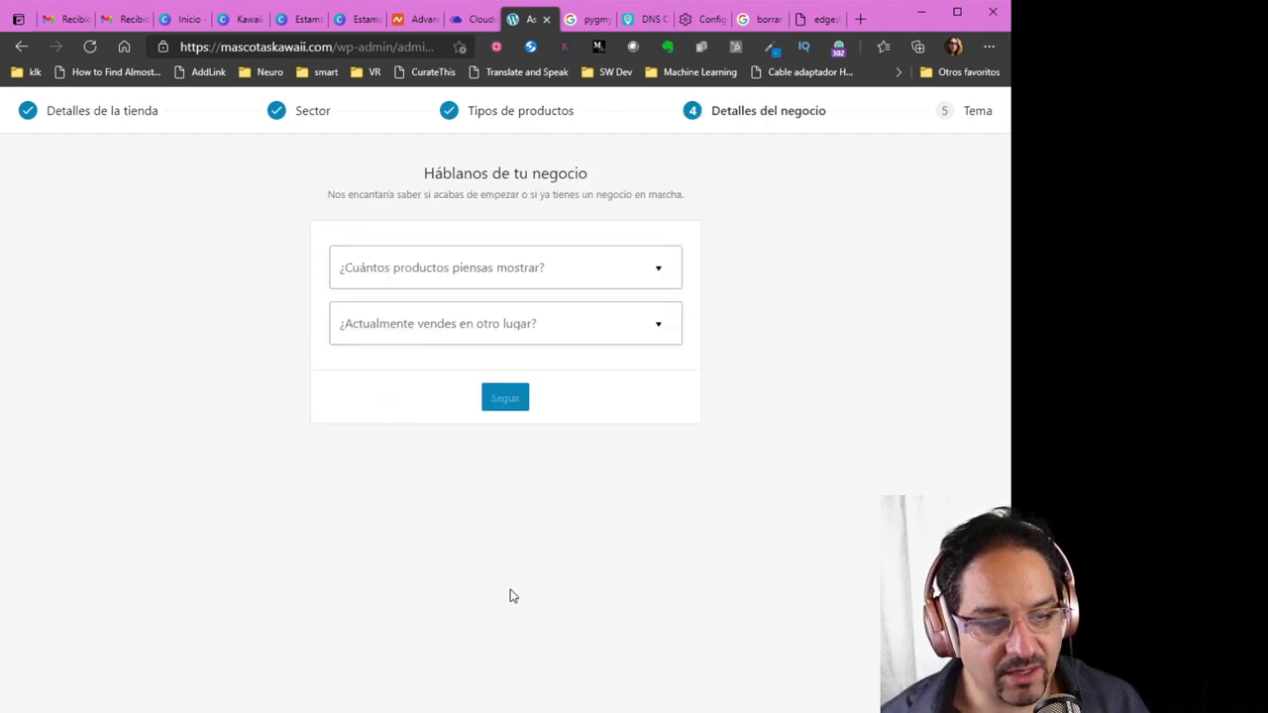
Choose 101 - 1,000 planned products and answer No to selling on other channels
{"action": "left_click", "coordinate": [491, 274]}
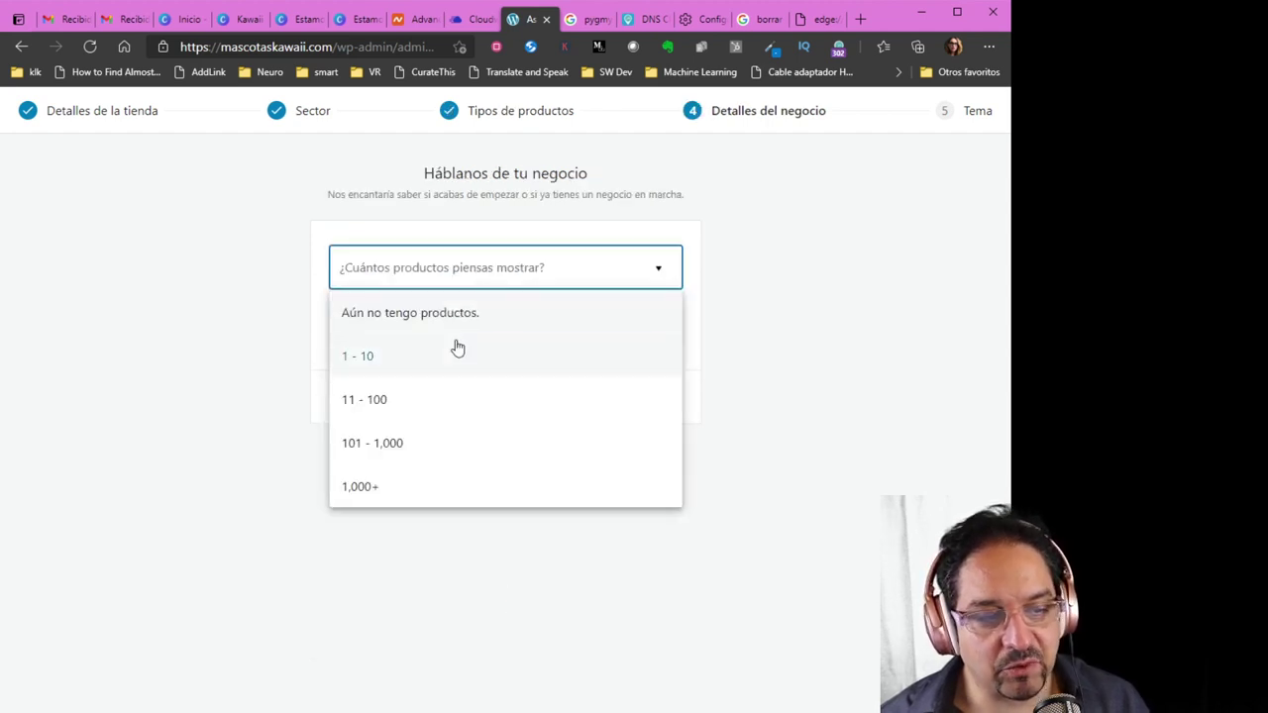
{"action": "left_click", "coordinate": [435, 445]}
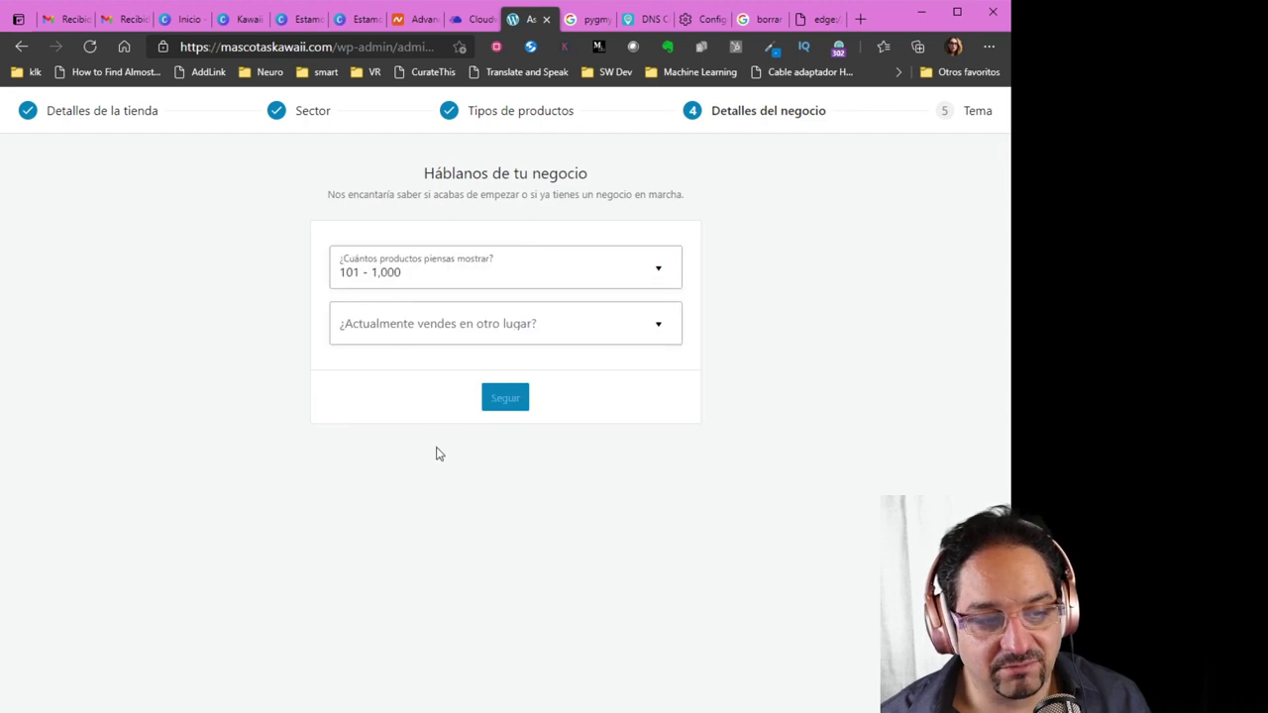
{"action": "left_click", "coordinate": [469, 337]}
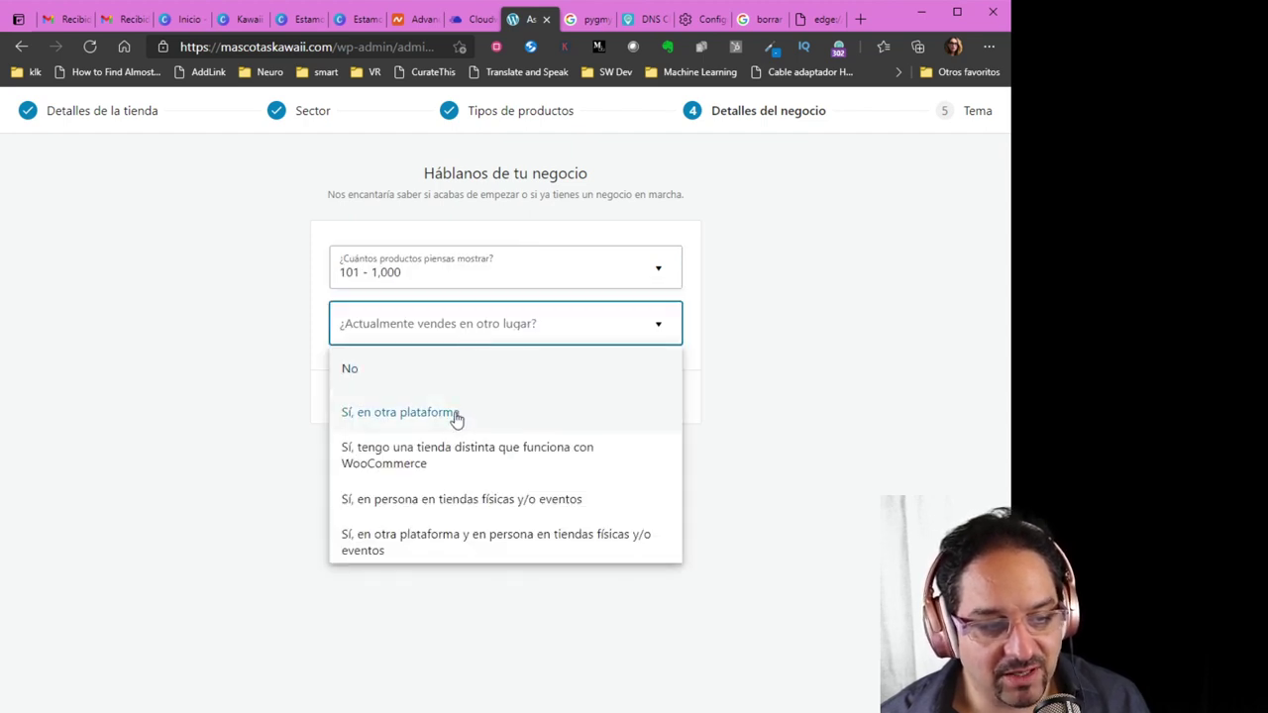
{"action": "left_click", "coordinate": [445, 379]}
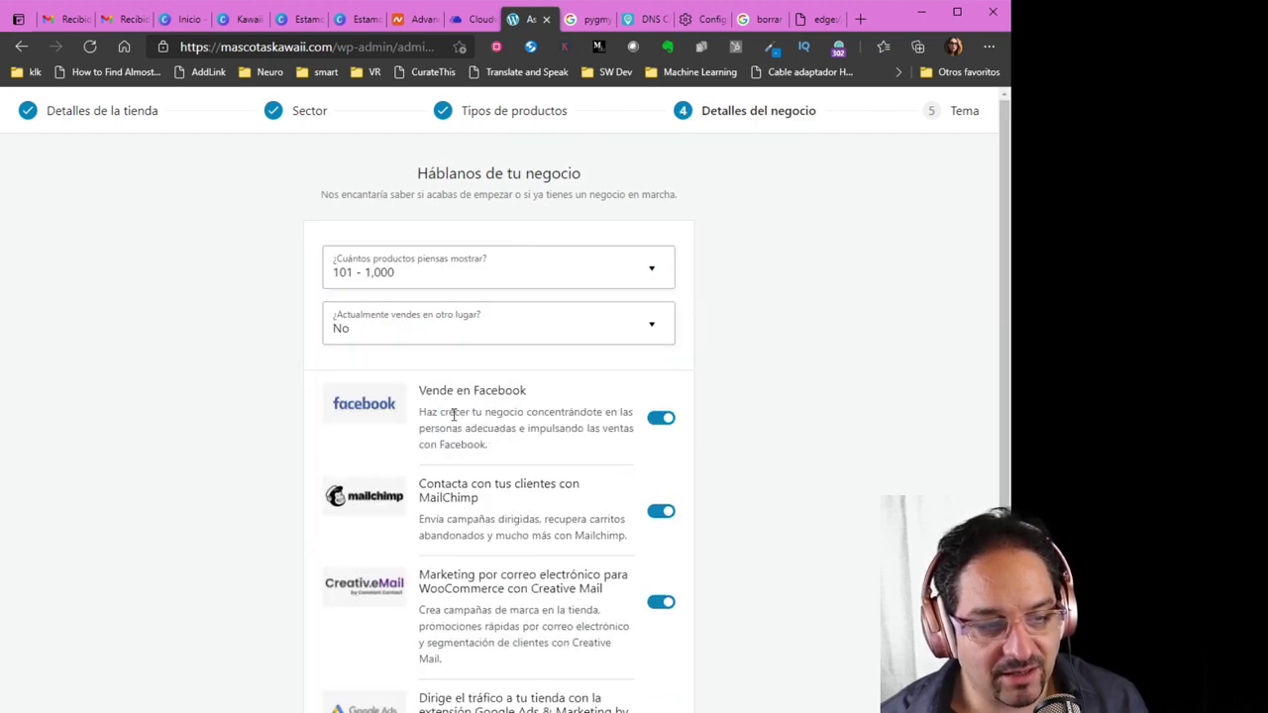
Switch off the Facebook, MailChimp, Creative Mail and Google Ads extensions and continue
{"action": "scroll", "coordinate": [503, 421], "scroll_direction": "down", "scroll_amount": 1}
{"action": "left_click", "coordinate": [655, 302]}
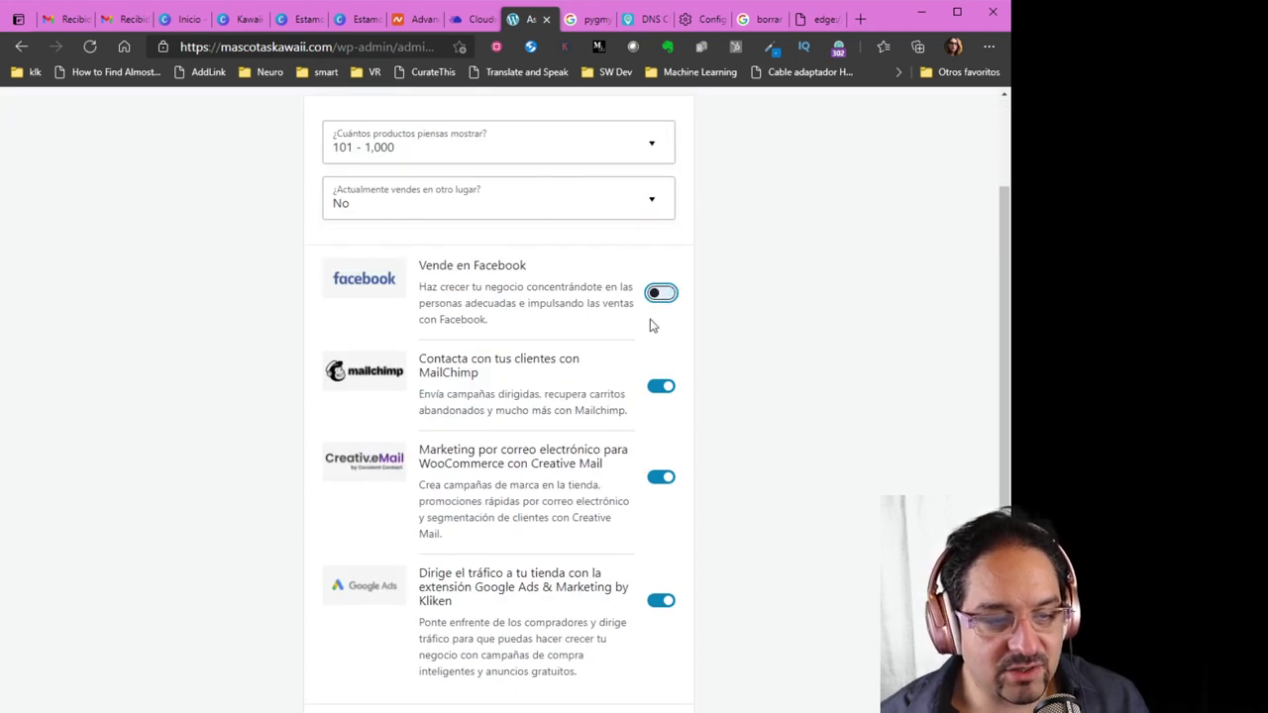
{"action": "left_click", "coordinate": [660, 386]}
{"action": "left_click", "coordinate": [659, 479]}
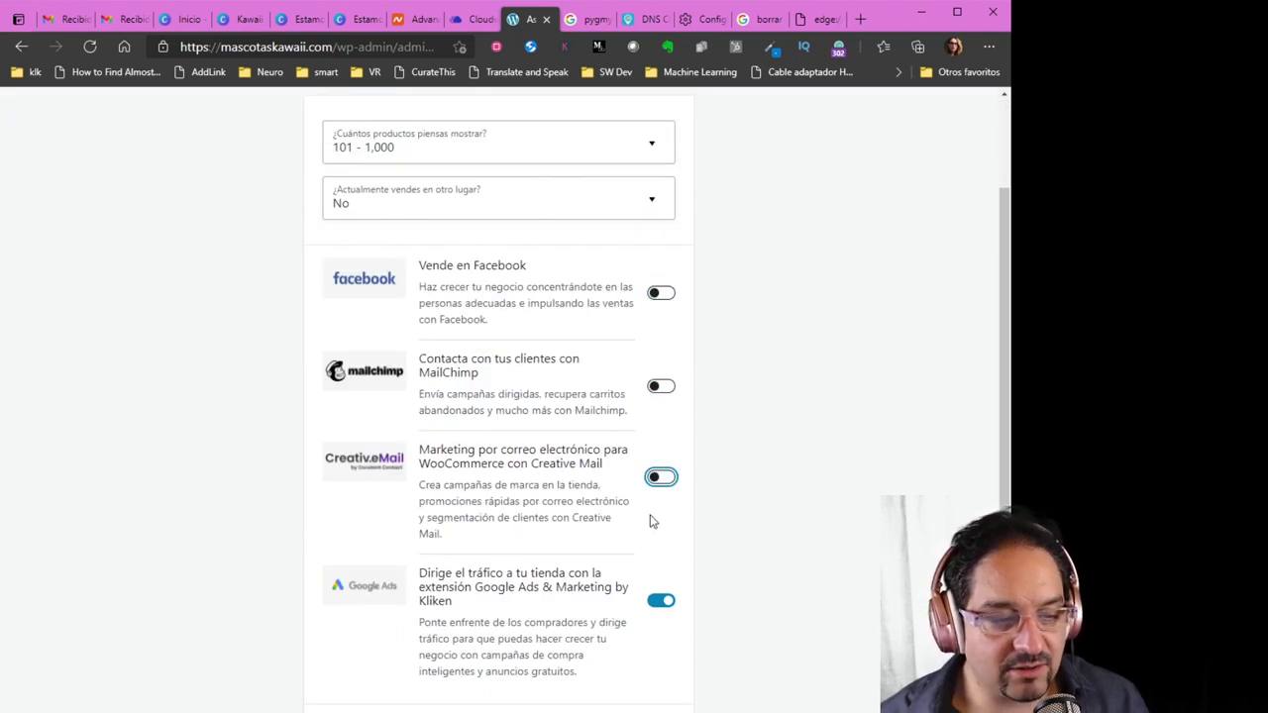
{"action": "left_click", "coordinate": [660, 600]}
{"action": "scroll", "coordinate": [716, 577], "scroll_direction": "down", "scroll_amount": 1}
{"action": "left_click", "coordinate": [510, 683]}
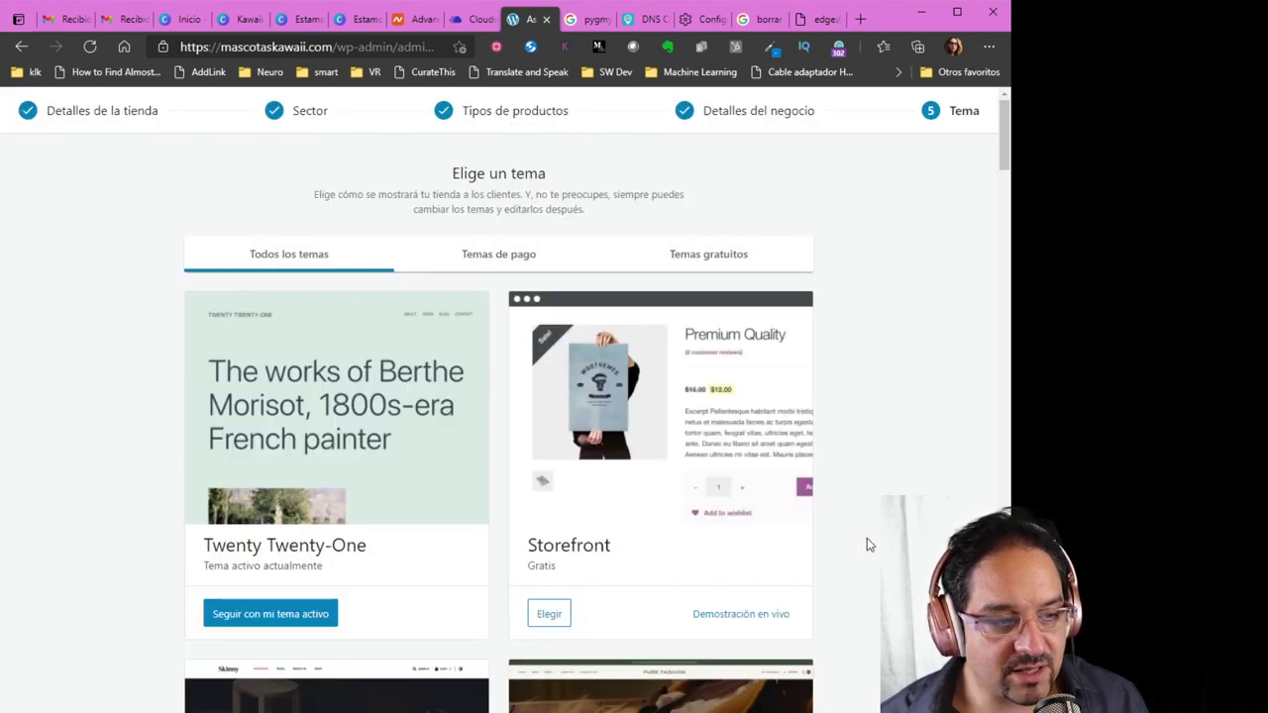
Keep the active Twenty Twenty-One theme and decline installing Jetpack and Shipping & Tax
{"action": "scroll", "coordinate": [867, 542], "scroll_direction": "down", "scroll_amount": 2}
{"action": "scroll", "coordinate": [829, 492], "scroll_direction": "up", "scroll_amount": 1}
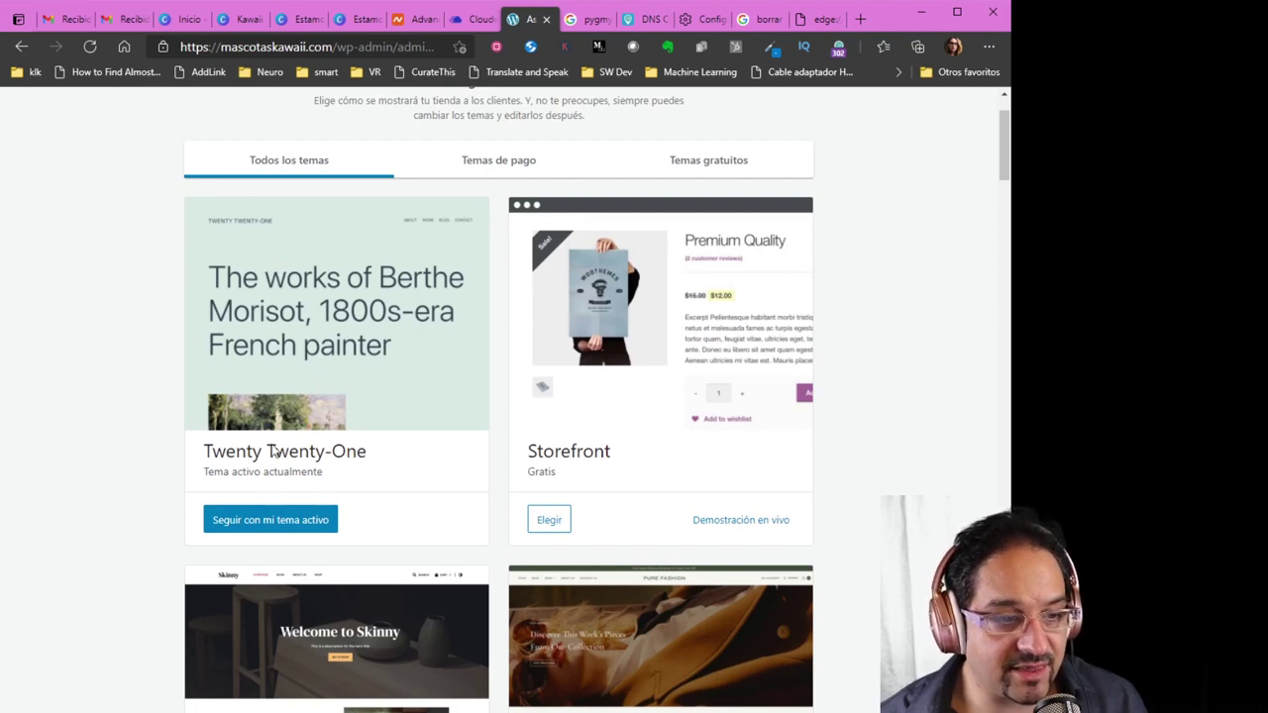
{"action": "left_click", "coordinate": [282, 530]}
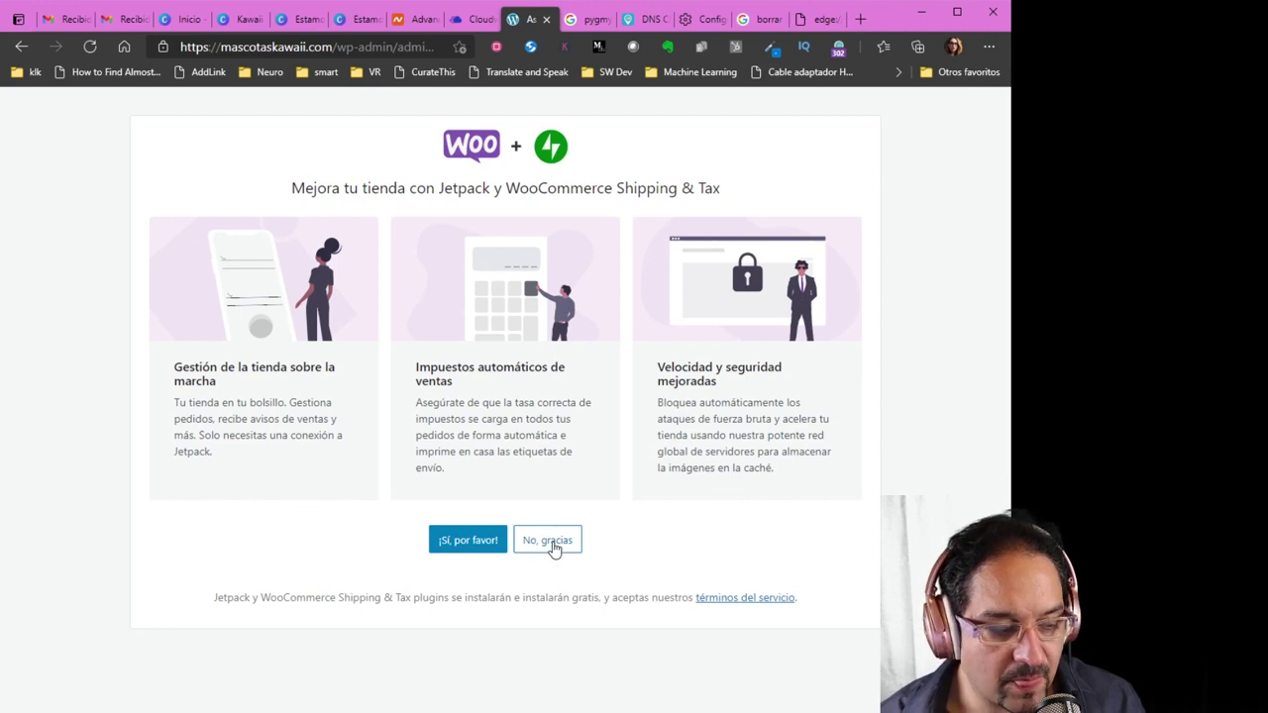
{"action": "left_click", "coordinate": [555, 547]}
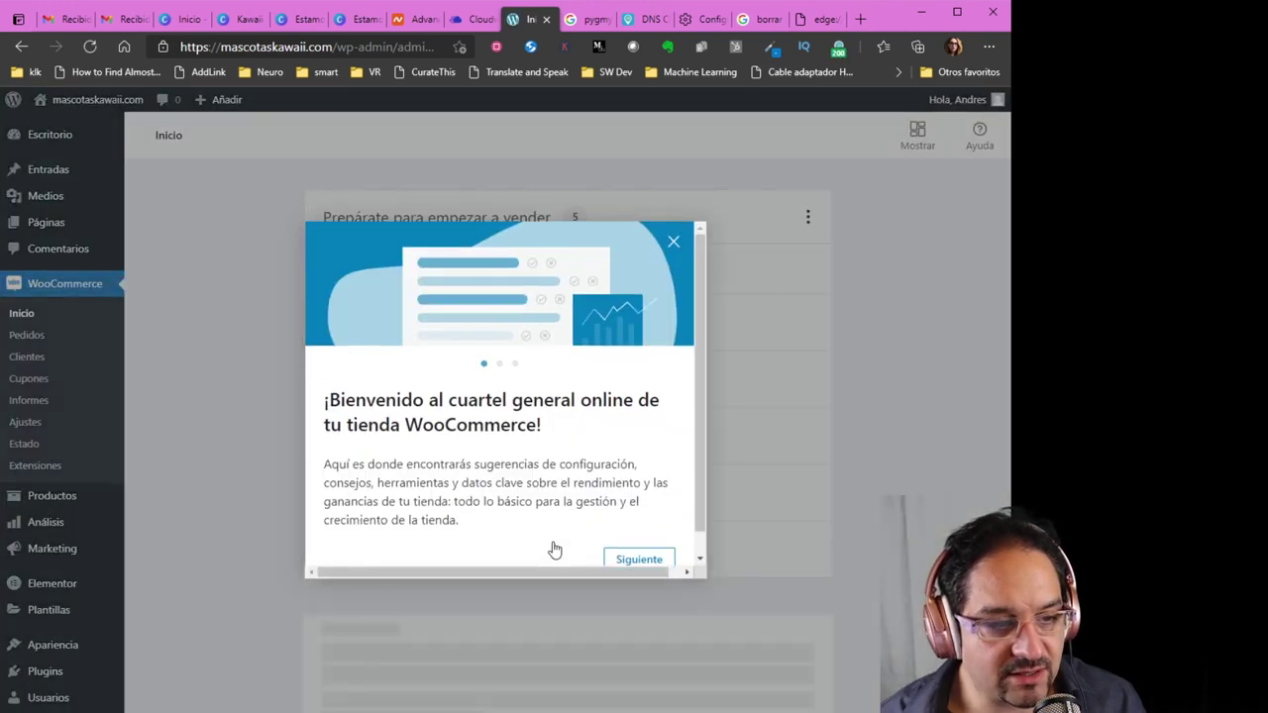
Close the WooCommerce welcome tour and go to Plugins > Añadir nuevo
{"action": "left_click", "coordinate": [675, 243]}
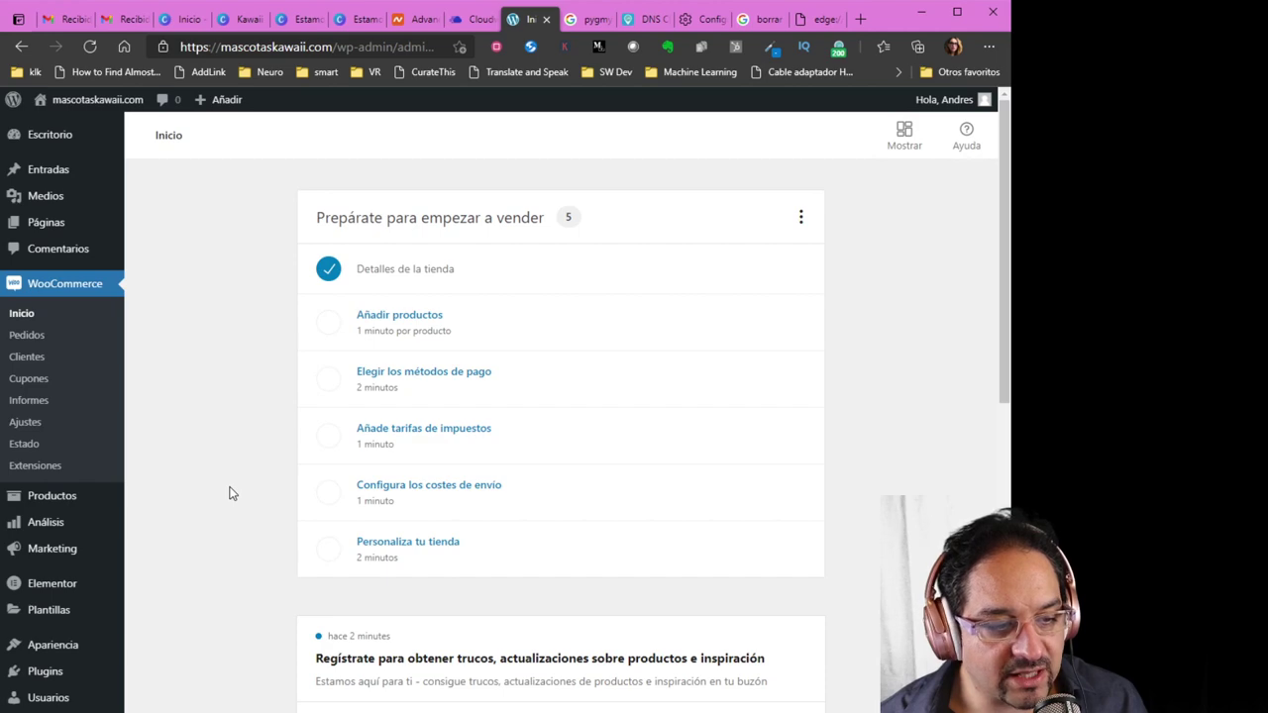
{"action": "scroll", "coordinate": [229, 492], "scroll_direction": "down", "scroll_amount": 2}
{"action": "scroll", "coordinate": [229, 490], "scroll_direction": "up", "scroll_amount": 2}
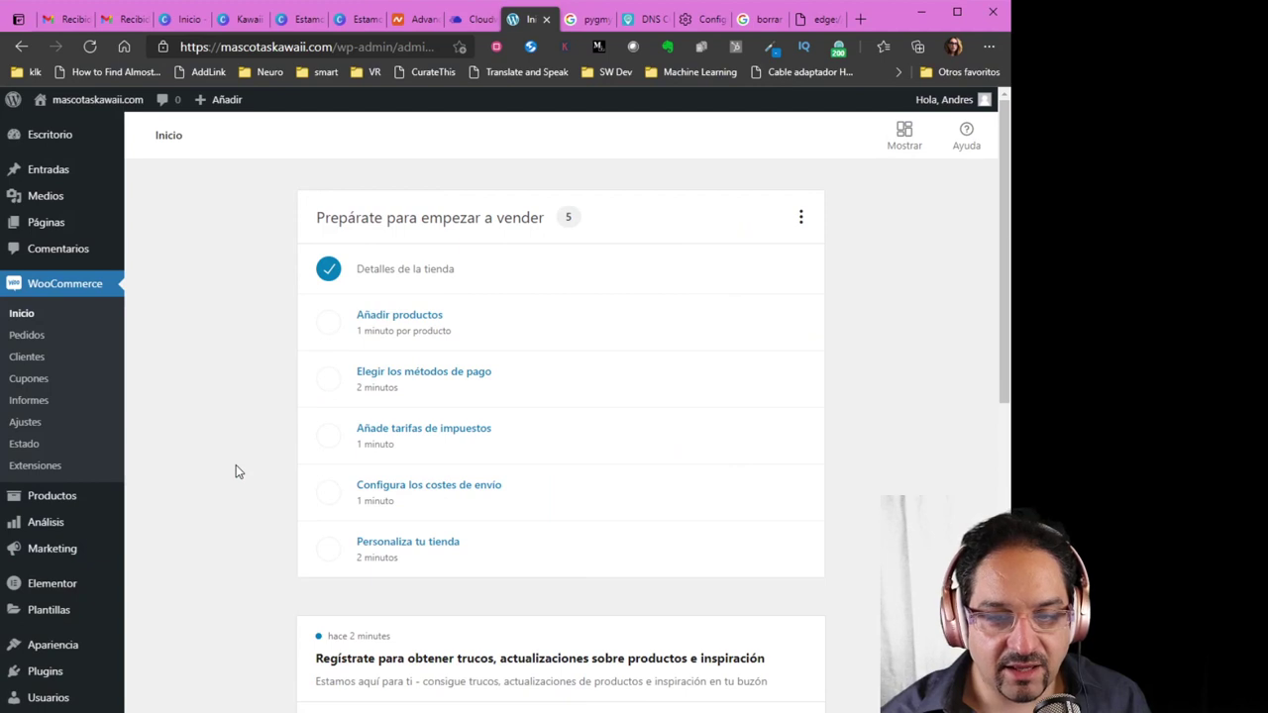
{"action": "scroll", "coordinate": [228, 495], "scroll_direction": "down", "scroll_amount": 2}
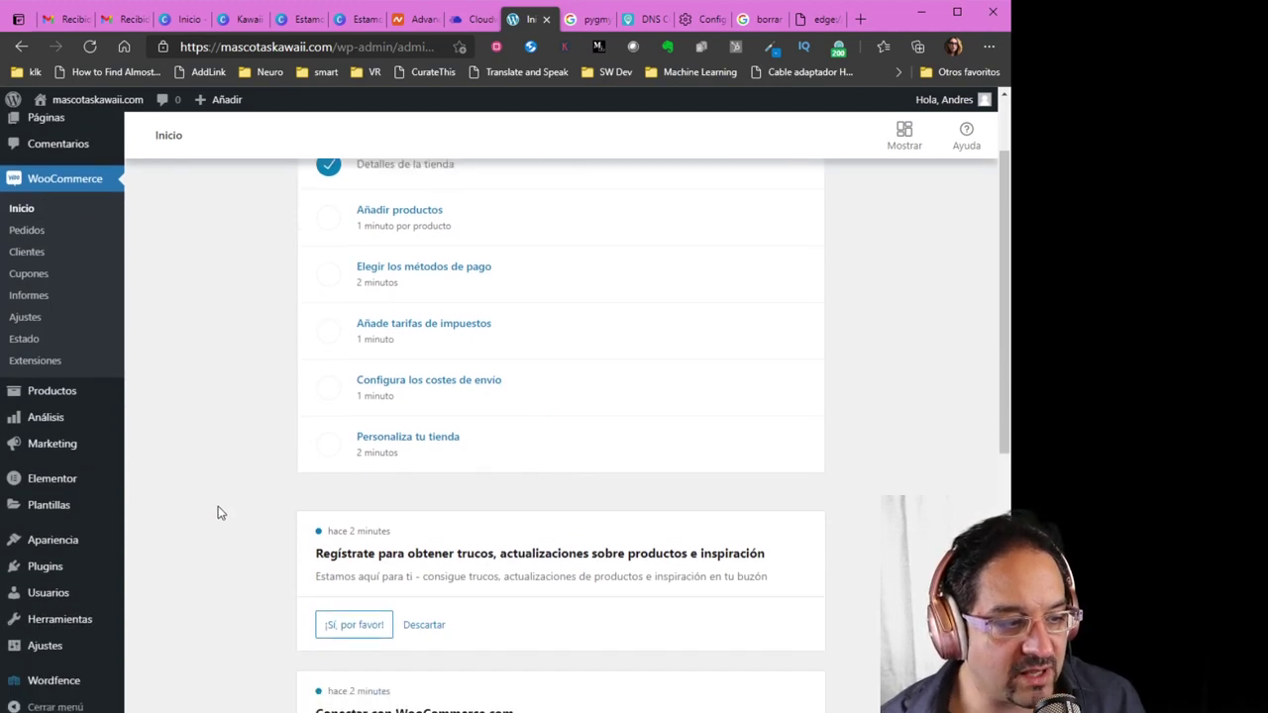
{"action": "mouse_move", "coordinate": [90, 563]}
{"action": "left_click", "coordinate": [158, 572]}
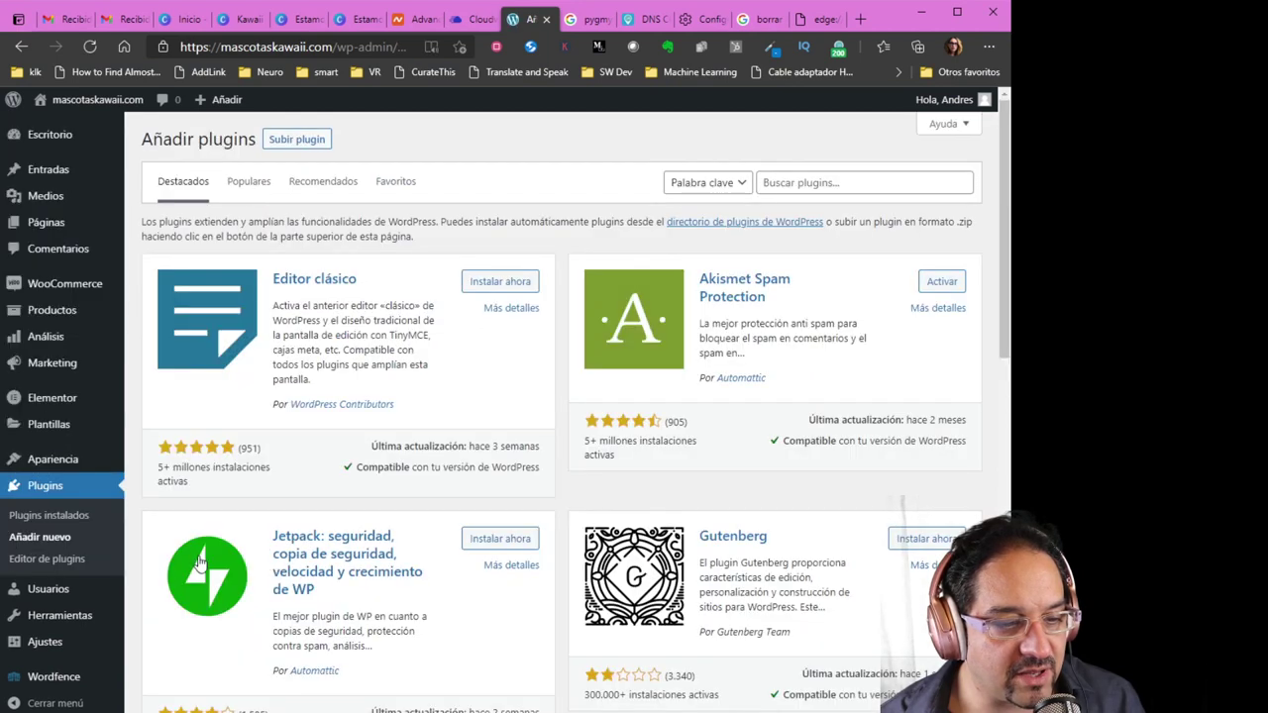
Search the plugin directory for 'lo', then install and activate Loco Translate
{"action": "left_click", "coordinate": [823, 187]}
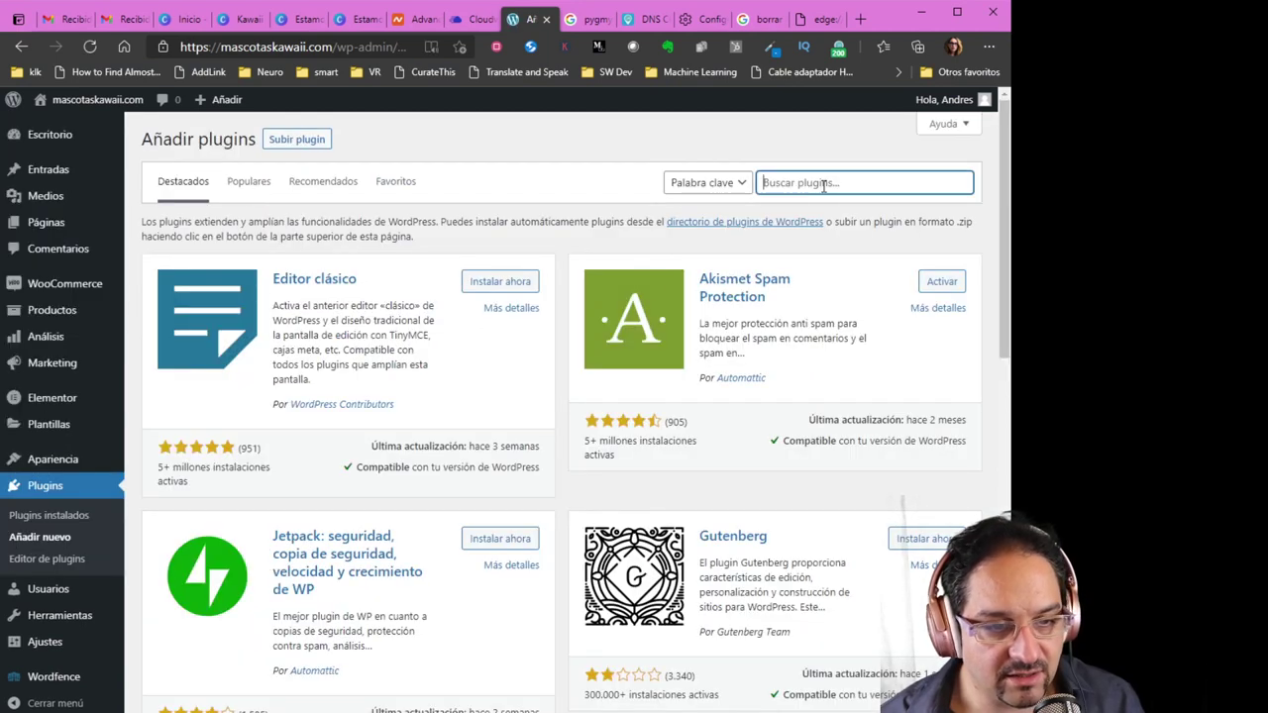
{"action": "type", "text": "loco"}
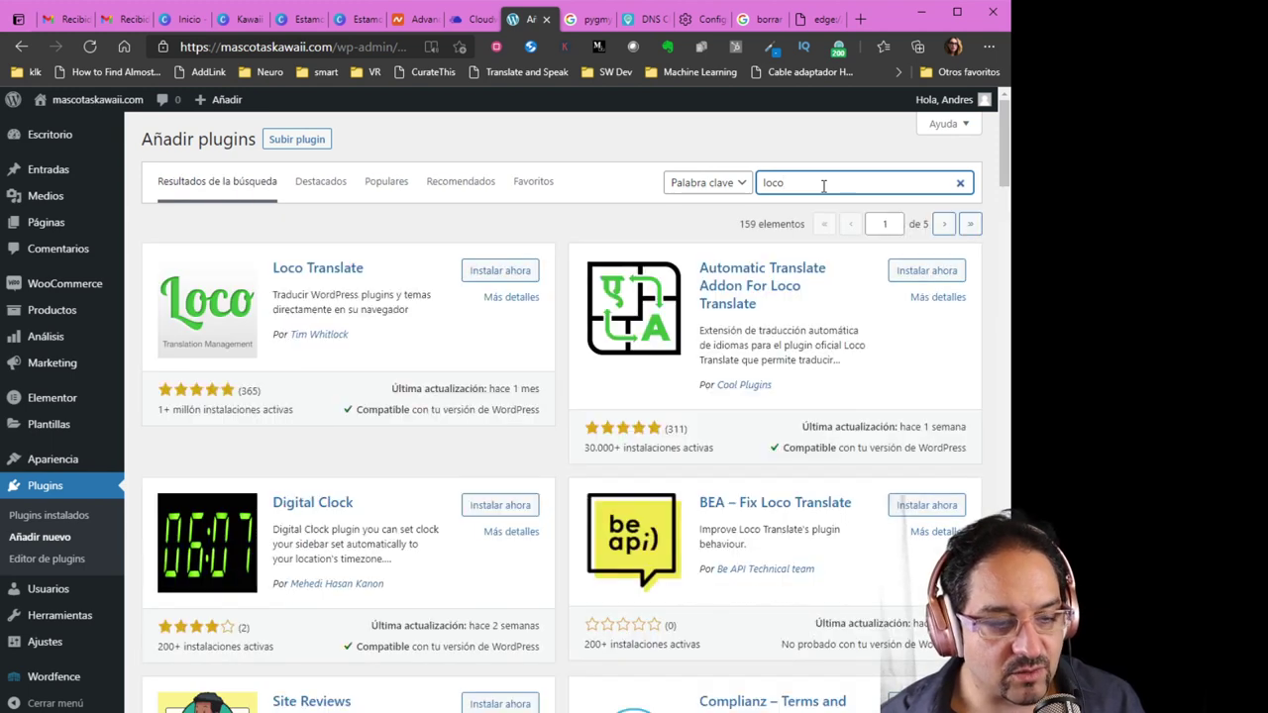
{"action": "left_click", "coordinate": [505, 279]}
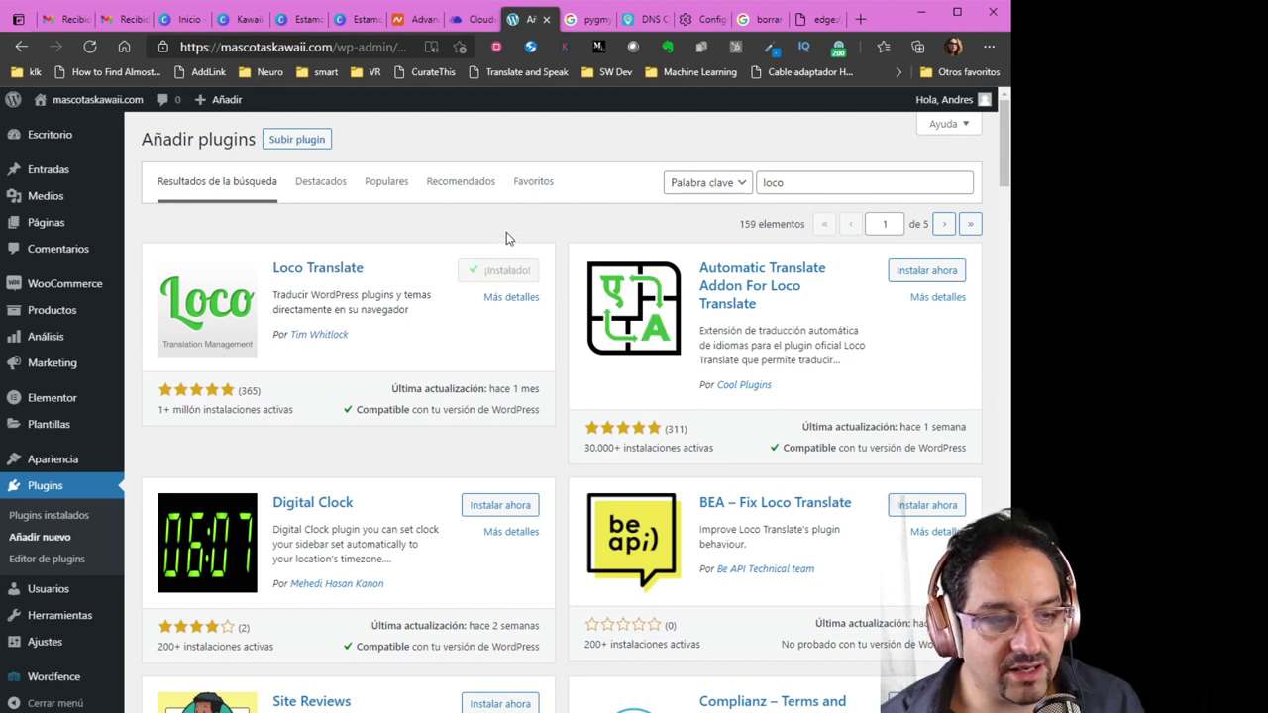
{"action": "left_click", "coordinate": [516, 270]}
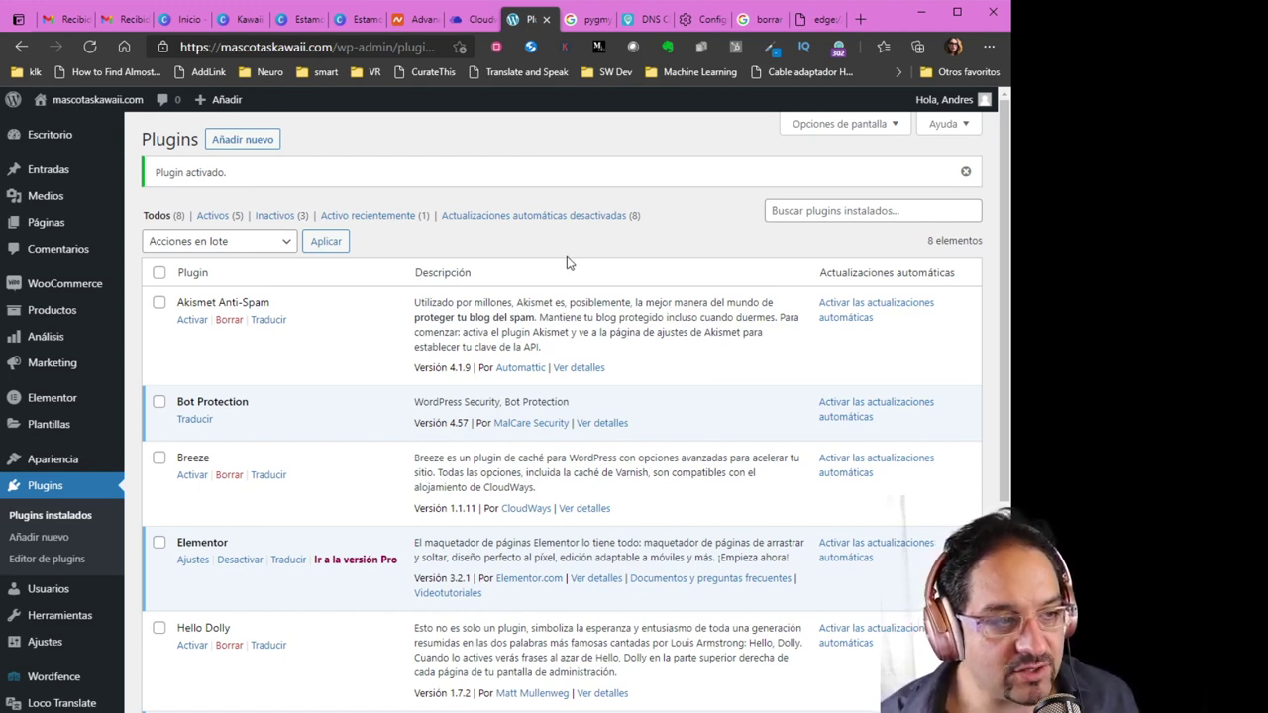
Open the store front from Visitar la tienda in a new tab and look it over
{"action": "scroll", "coordinate": [570, 263], "scroll_direction": "down", "scroll_amount": 1}
{"action": "scroll", "coordinate": [570, 264], "scroll_direction": "up", "scroll_amount": 1}
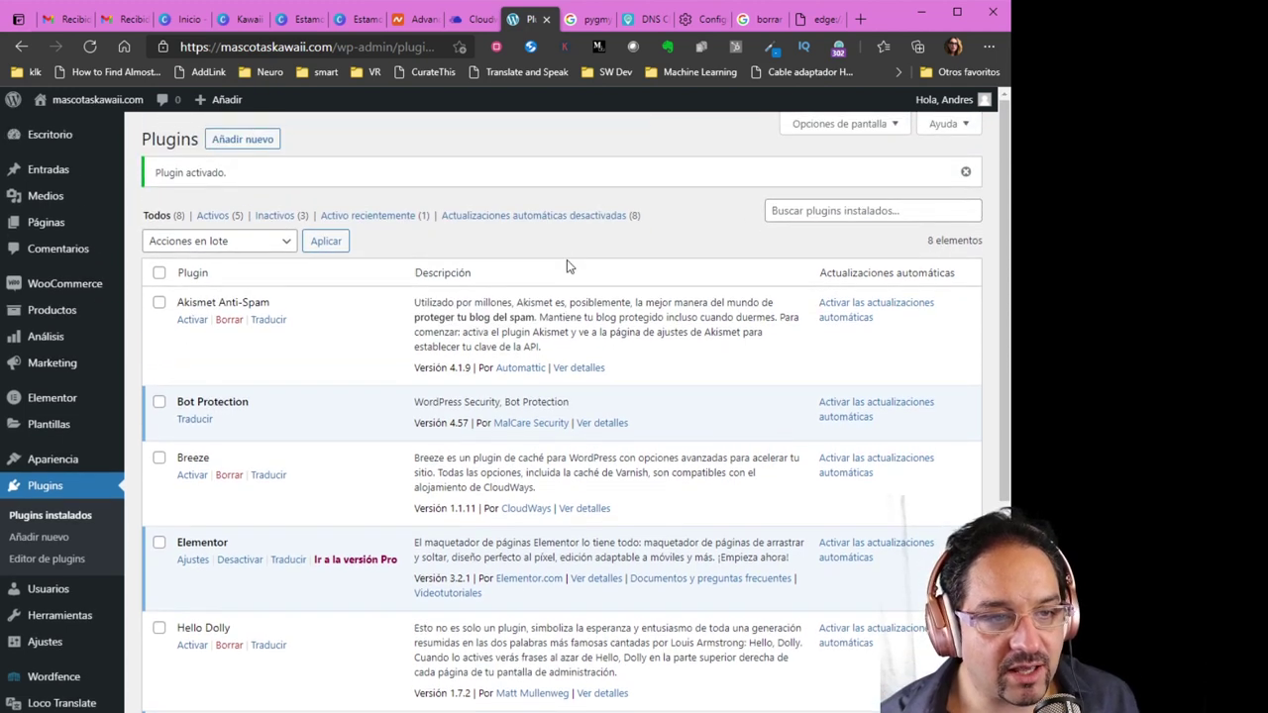
{"action": "mouse_move", "coordinate": [116, 107]}
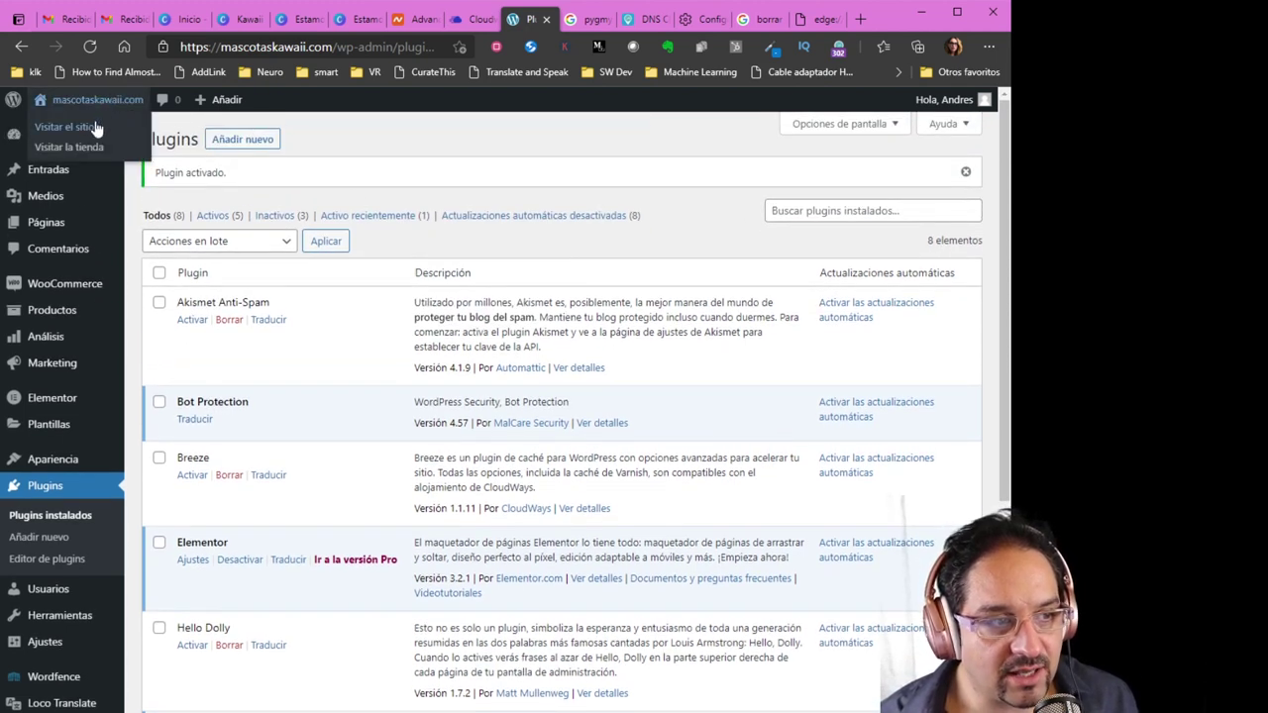
{"action": "middle_click", "coordinate": [117, 146]}
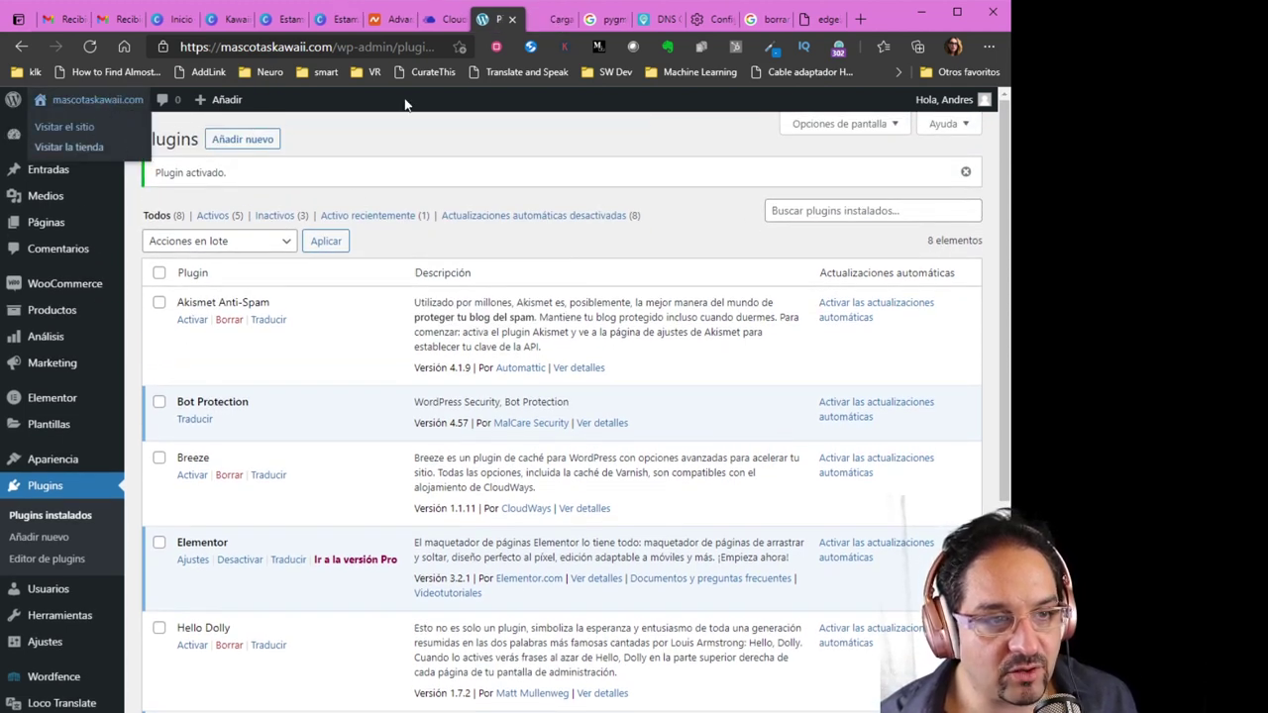
{"action": "left_click", "coordinate": [550, 22]}
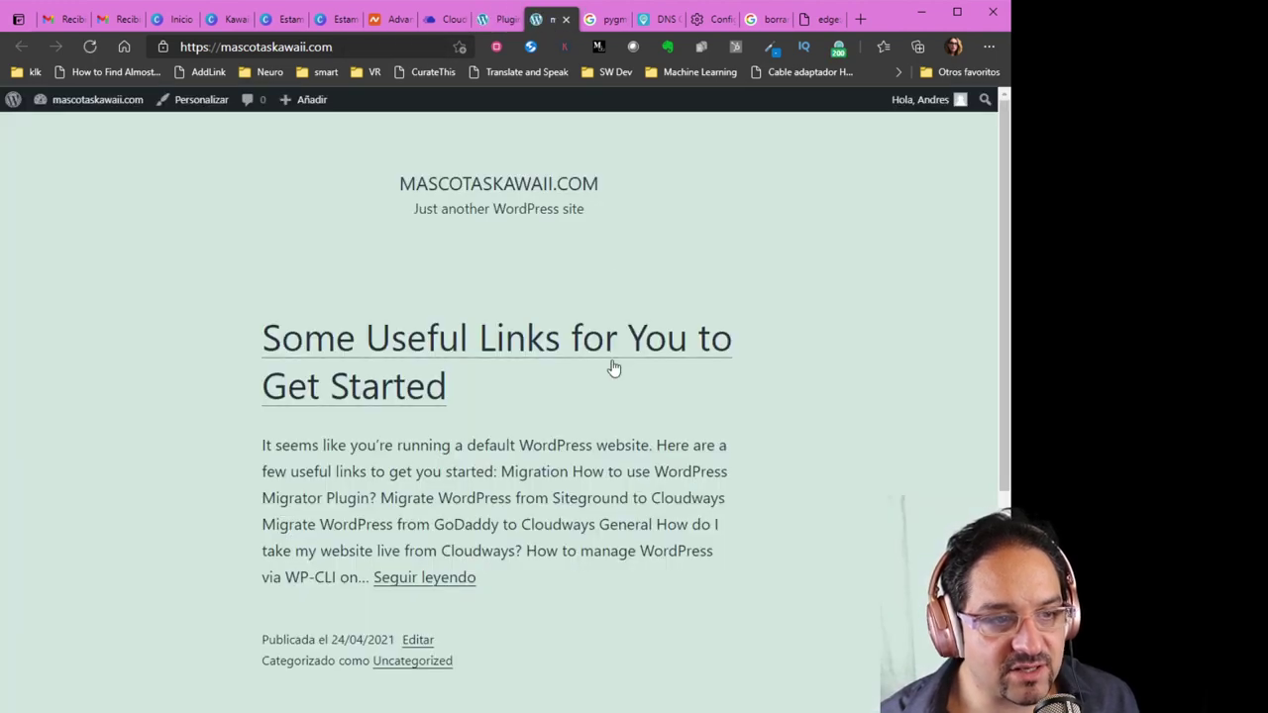
{"action": "scroll", "coordinate": [543, 394], "scroll_direction": "down", "scroll_amount": 3}
{"action": "scroll", "coordinate": [572, 436], "scroll_direction": "up", "scroll_amount": 3}
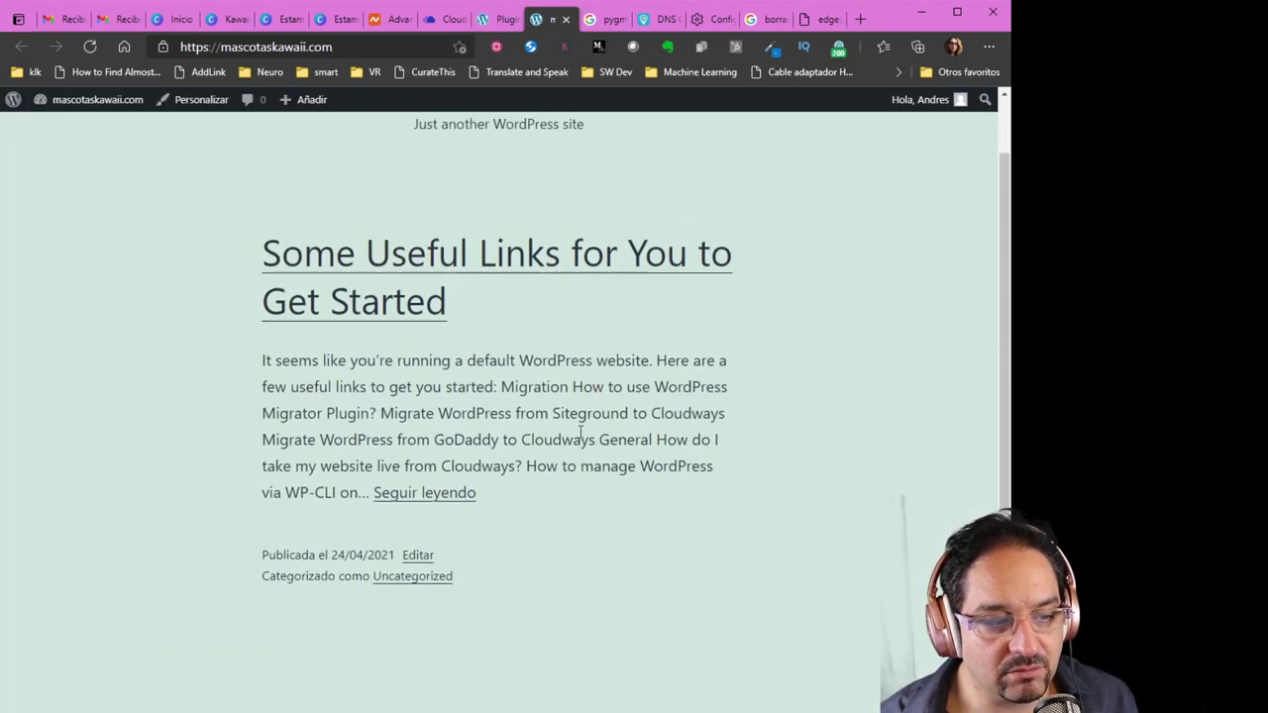
Back in the admin tab, go to Apariencia > Temas
{"action": "left_click", "coordinate": [497, 18]}
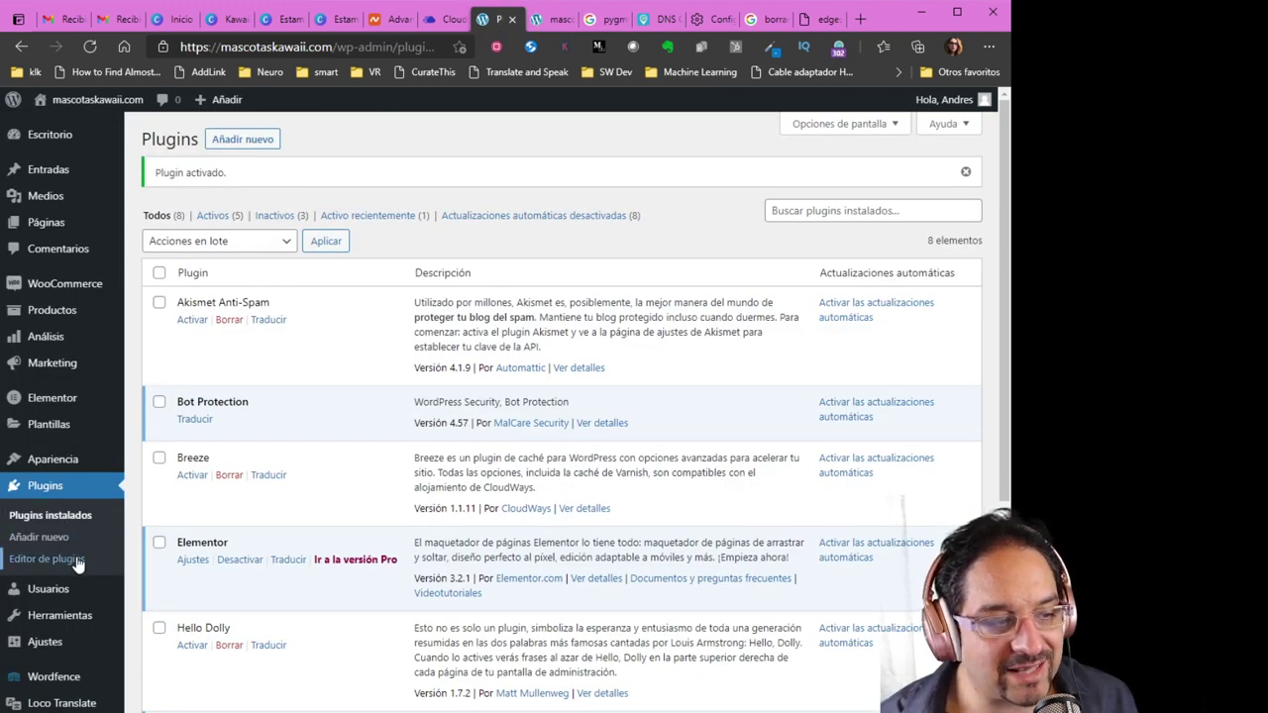
{"action": "mouse_move", "coordinate": [75, 470]}
{"action": "left_click", "coordinate": [157, 469]}
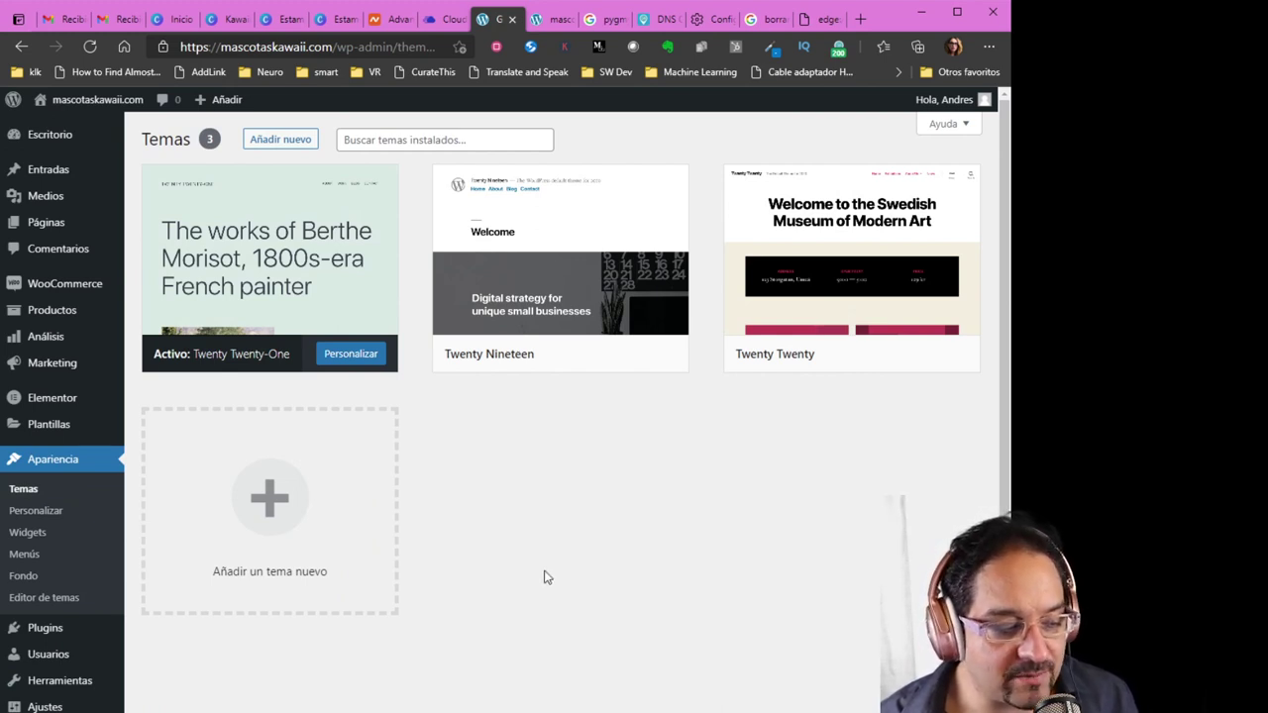
Install and activate the Astra theme from the Populares list, then return to the front-page tab
{"action": "left_click", "coordinate": [291, 145]}
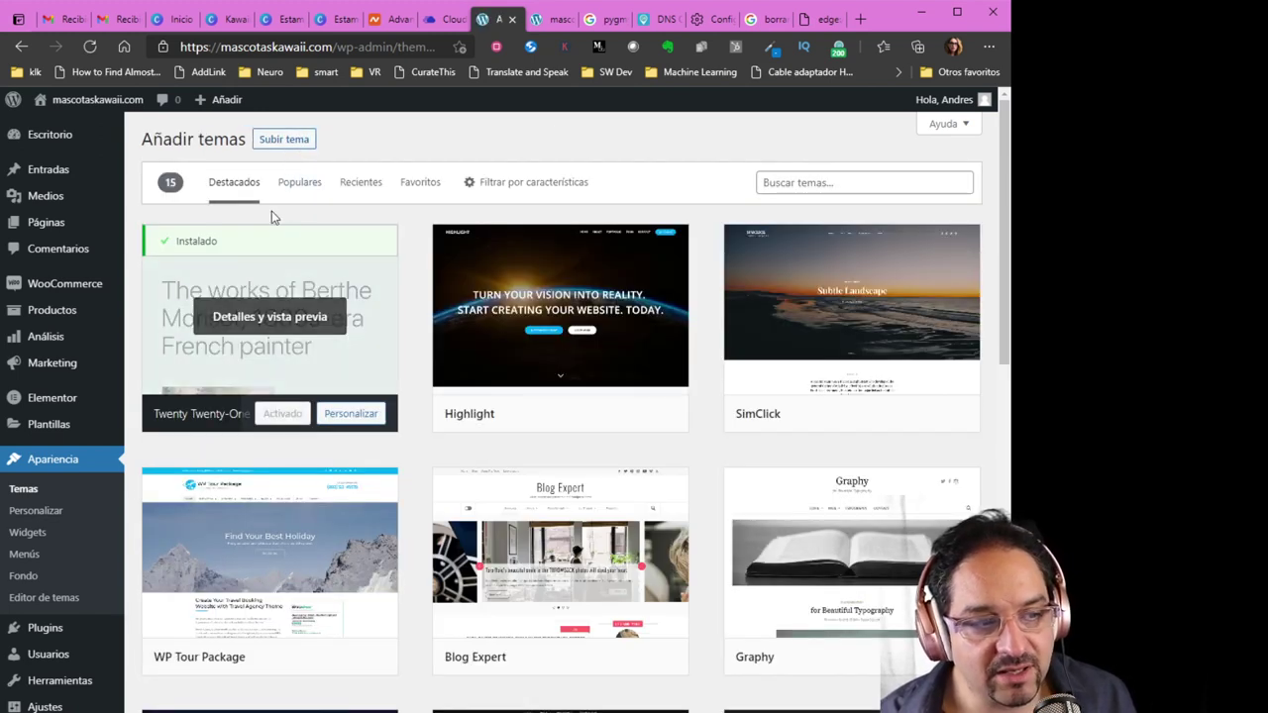
{"action": "left_click", "coordinate": [299, 188]}
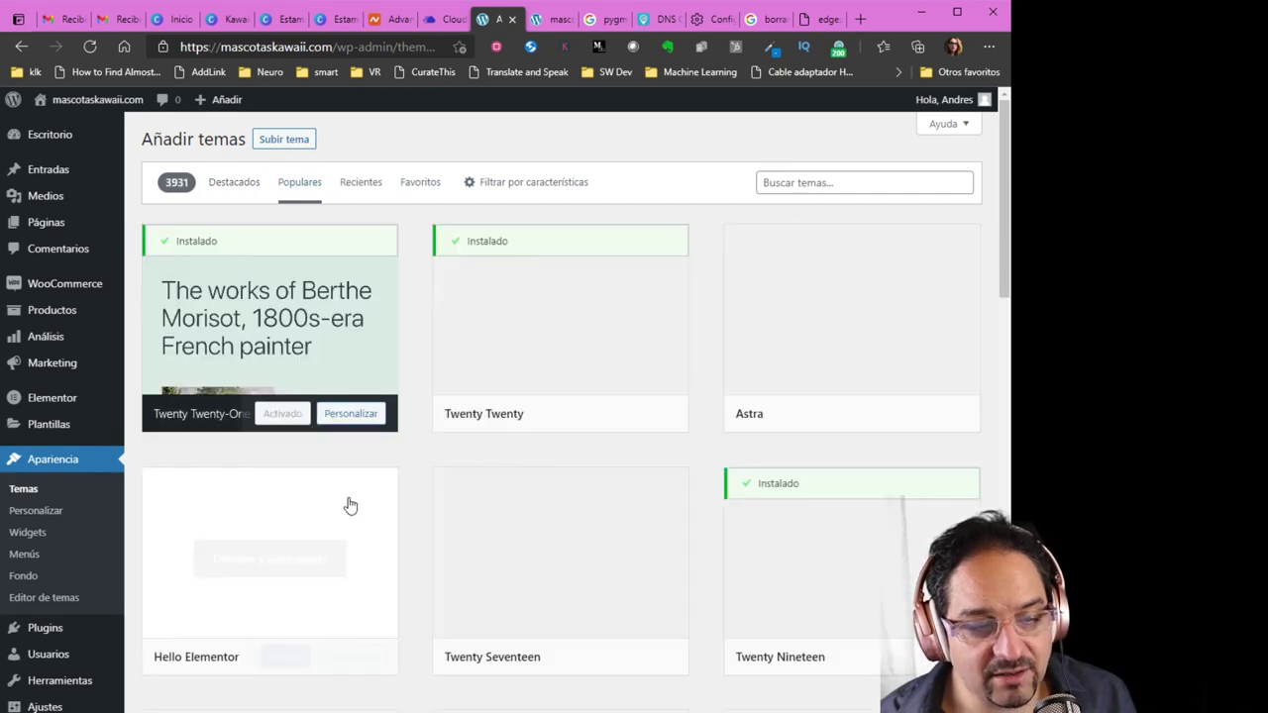
{"action": "mouse_move", "coordinate": [908, 364]}
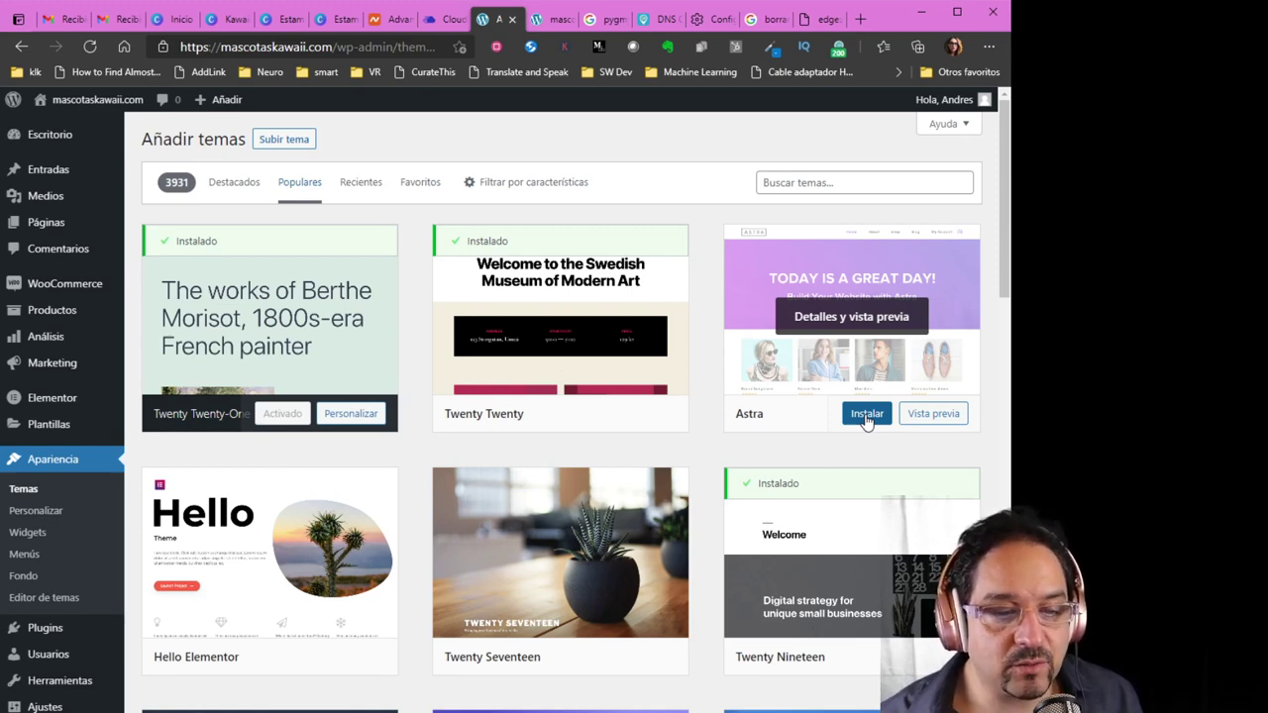
{"action": "left_click", "coordinate": [866, 415]}
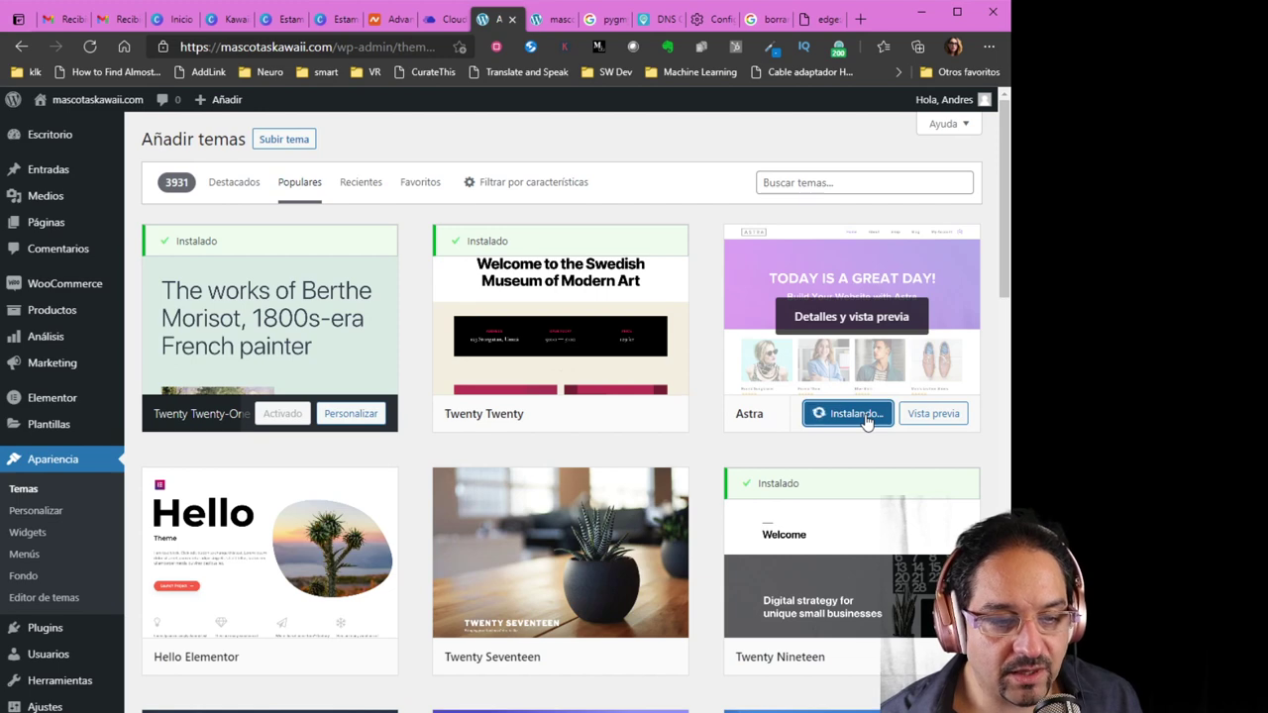
{"action": "left_click", "coordinate": [866, 416]}
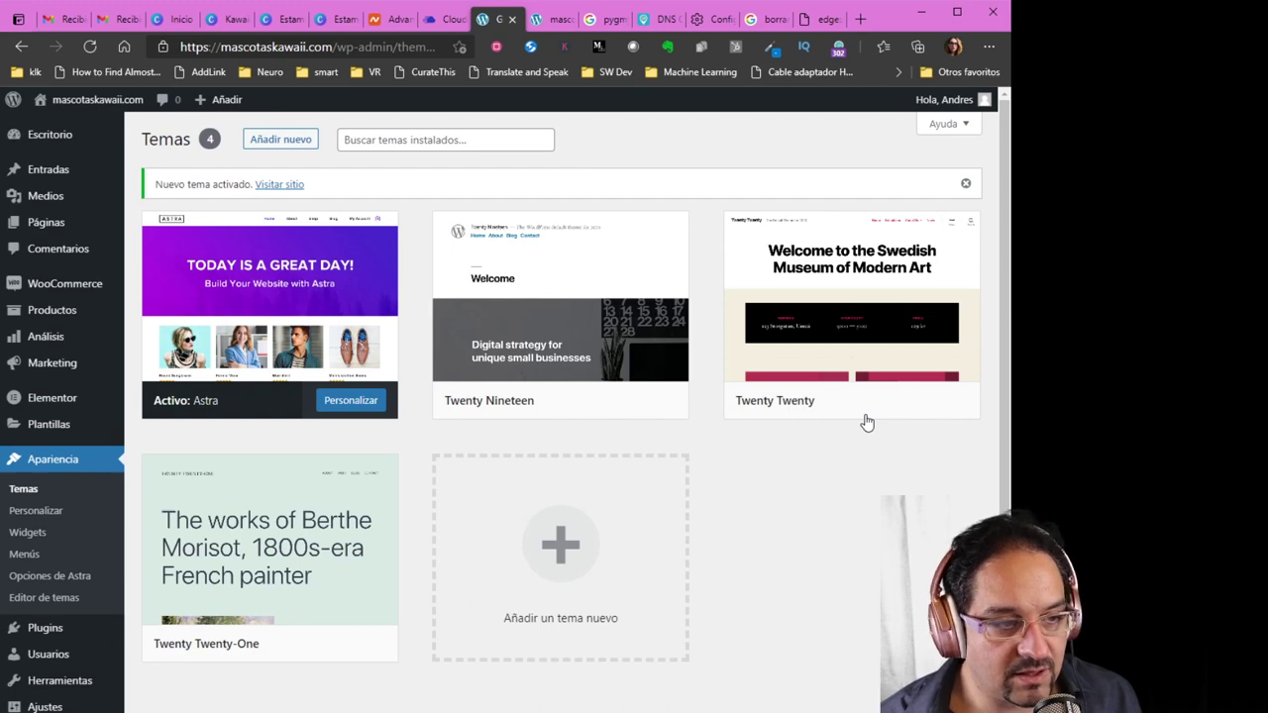
{"action": "left_click", "coordinate": [552, 29]}
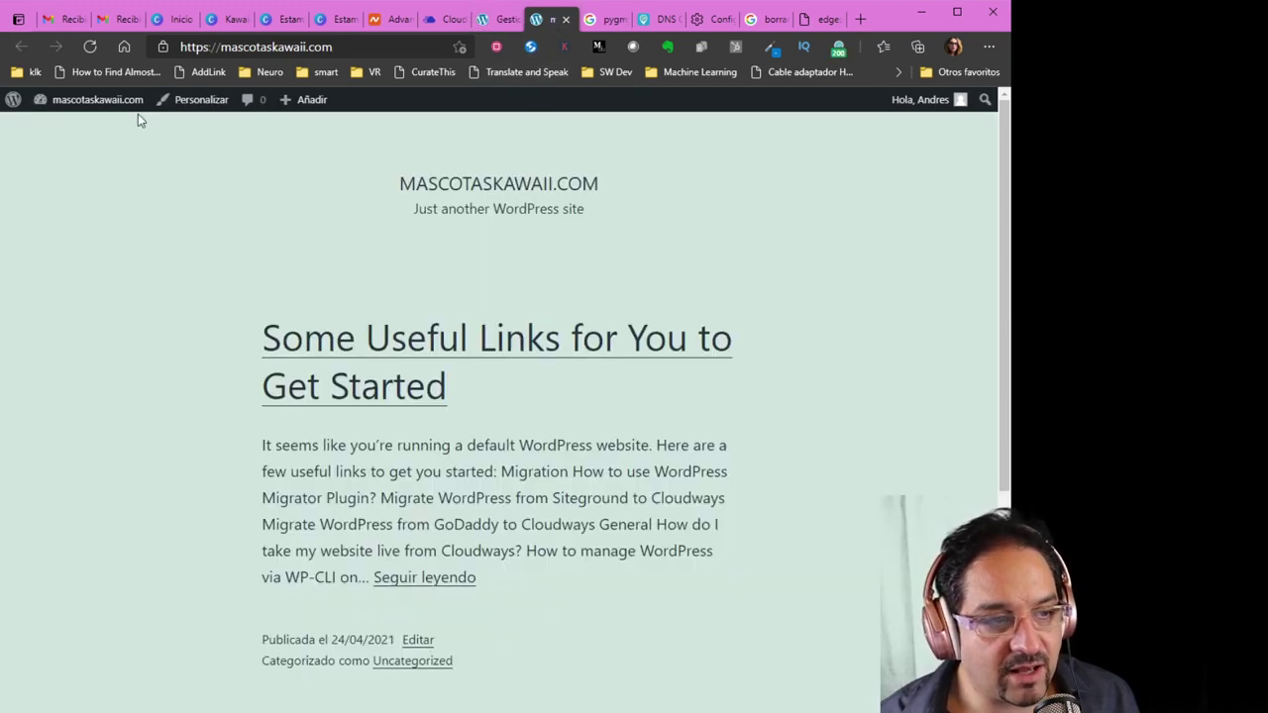
Reload the front page to see the Astra layout, then open Apariencia > Opciones de Astra
{"action": "left_click", "coordinate": [91, 48]}
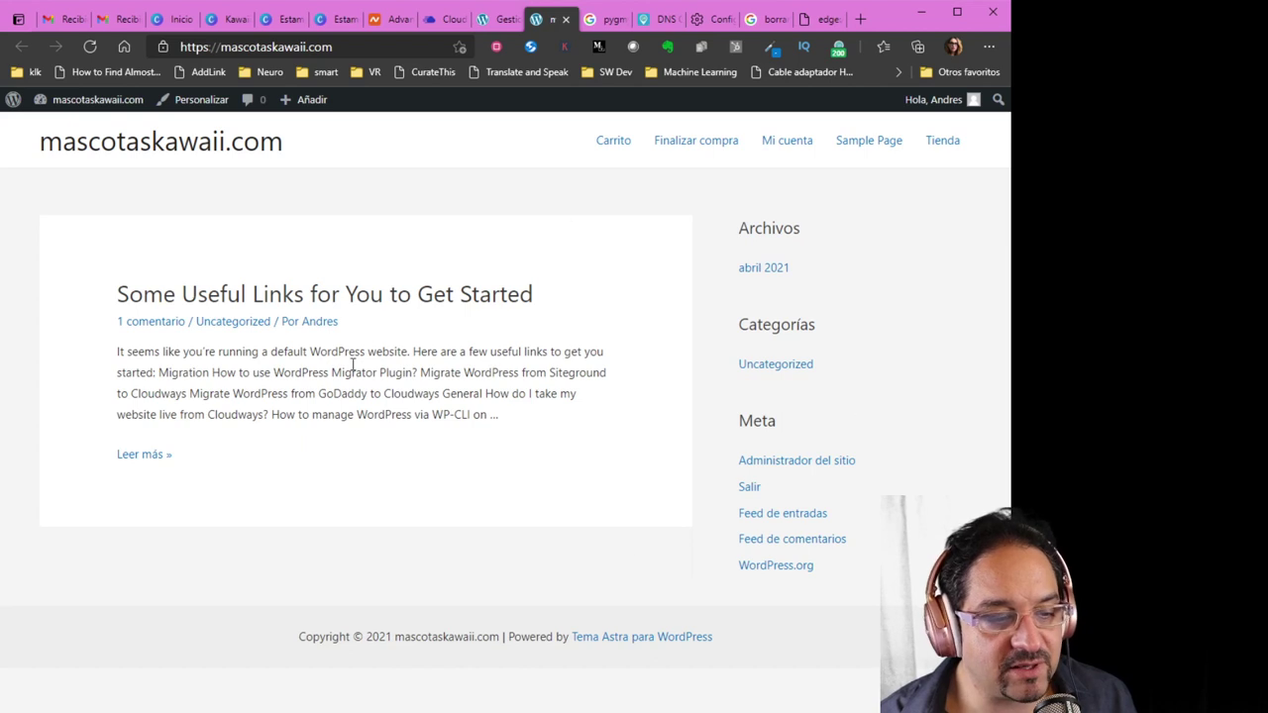
{"action": "left_click", "coordinate": [498, 24]}
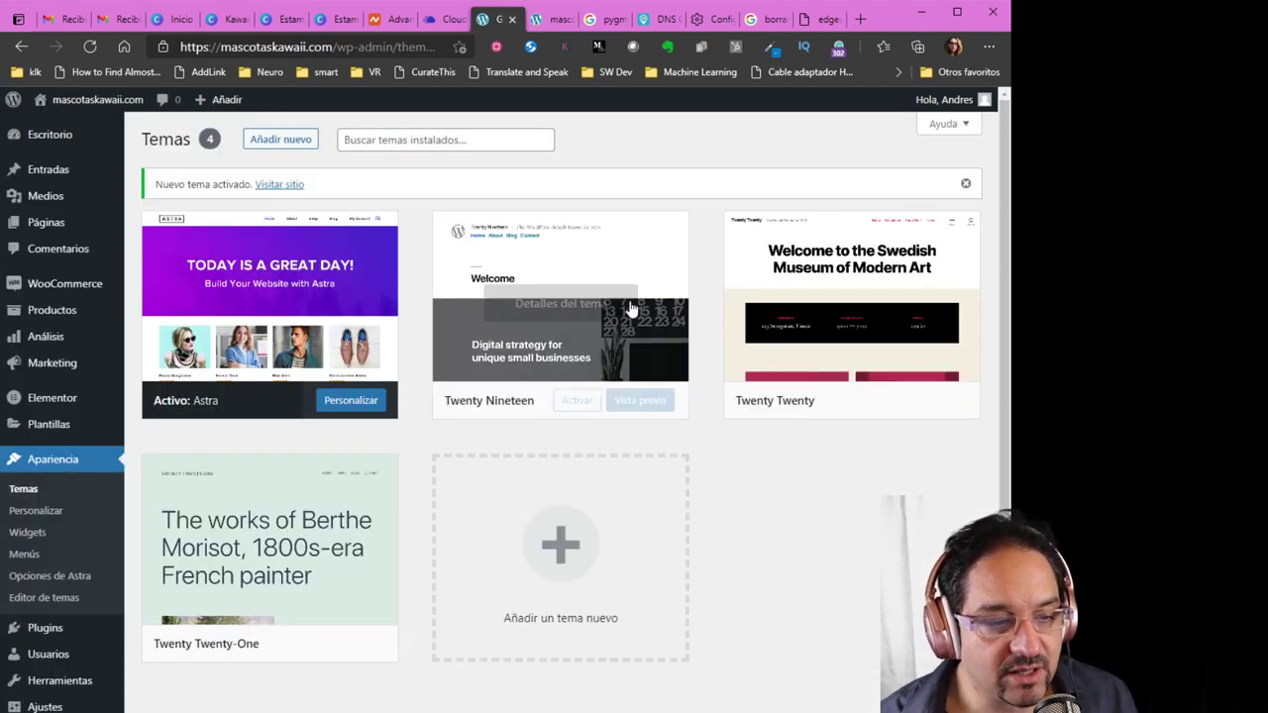
{"action": "scroll", "coordinate": [61, 437], "scroll_direction": "down", "scroll_amount": 2}
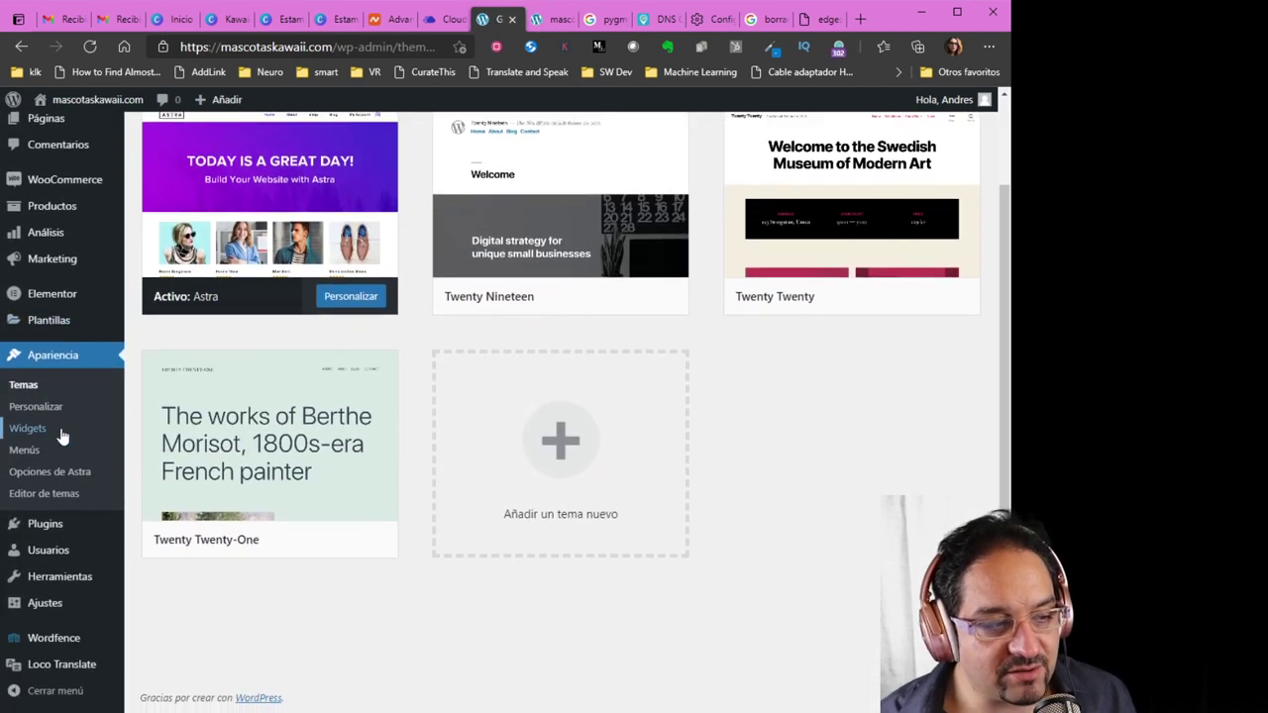
{"action": "left_click", "coordinate": [71, 476]}
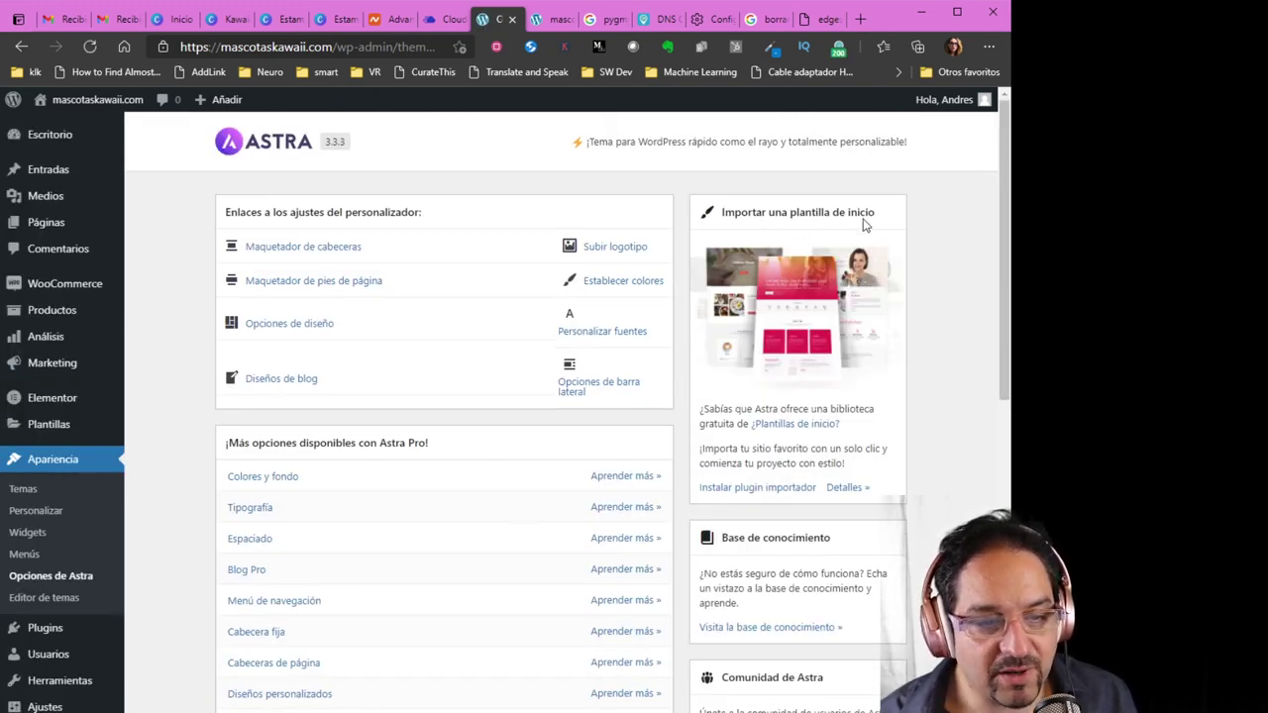
Install the starter templates importer plugin from the Astra options page's import box
{"action": "left_click", "coordinate": [745, 490]}
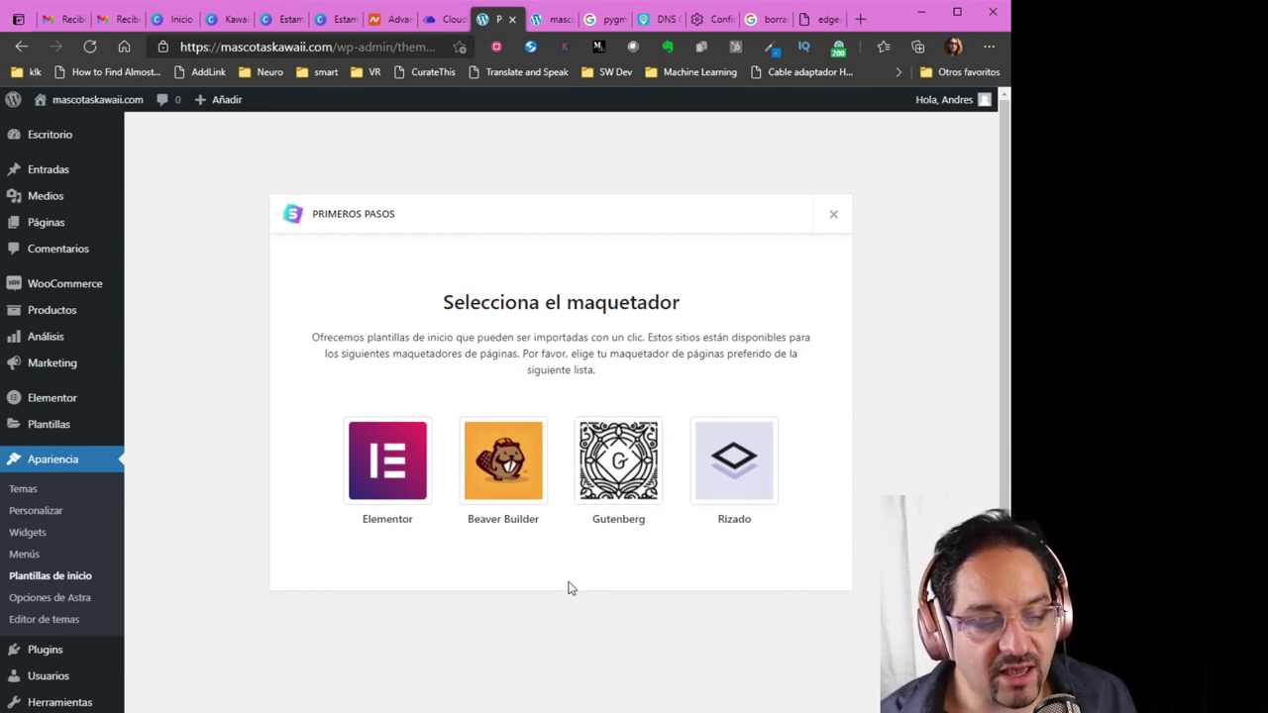
Choose Elementor as the page builder and browse the starter templates
{"action": "left_click", "coordinate": [387, 462]}
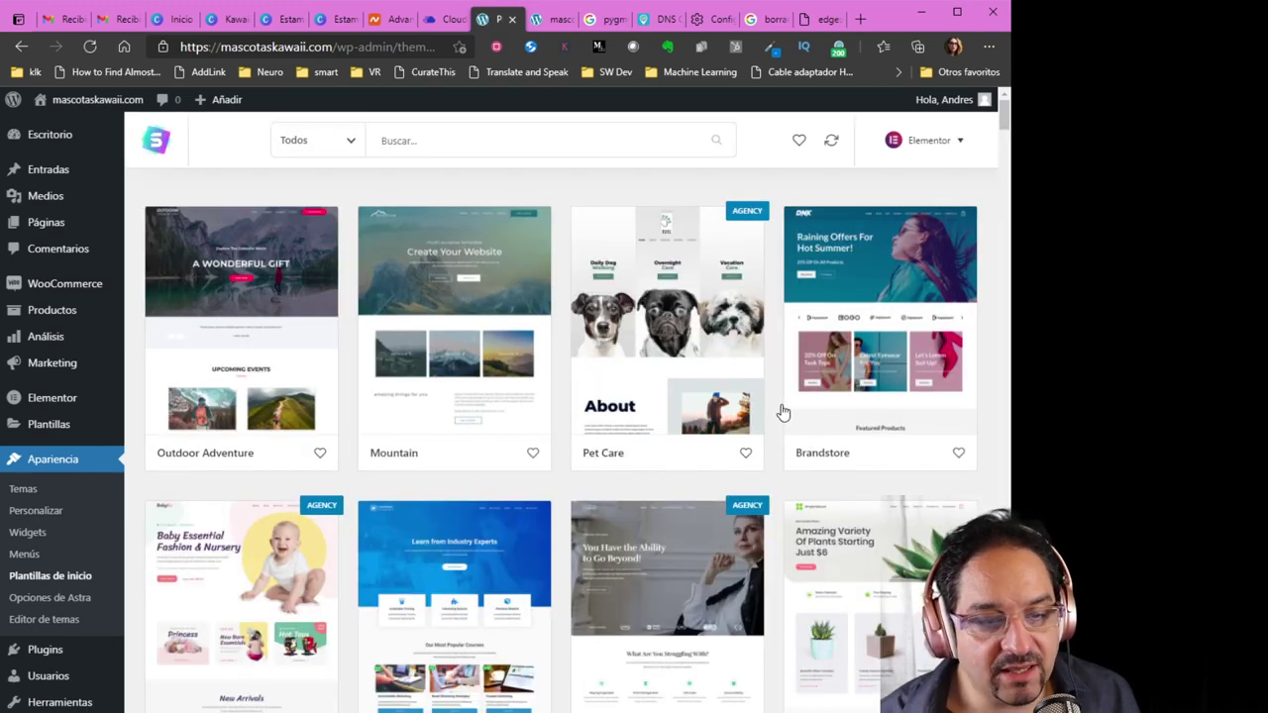
{"action": "mouse_move", "coordinate": [1003, 116]}
{"action": "left_mouse_down"}
{"action": "mouse_move", "coordinate": [996, 238]}
{"action": "mouse_move", "coordinate": [957, 342]}
{"action": "mouse_move", "coordinate": [953, 433]}
{"action": "left_mouse_up"}
{"action": "scroll", "coordinate": [953, 433], "scroll_direction": "down", "scroll_amount": 3}
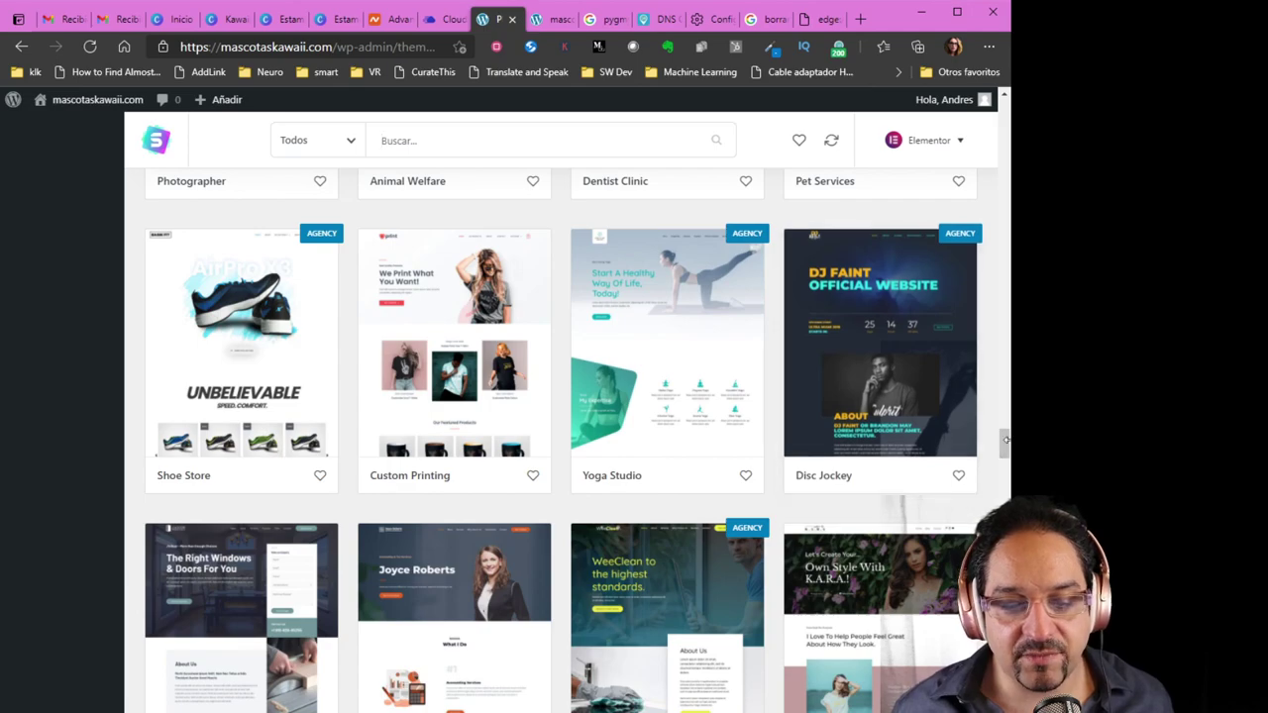
{"action": "scroll", "coordinate": [1002, 446], "scroll_direction": "up", "scroll_amount": 1}
{"action": "mouse_move", "coordinate": [1002, 445]}
{"action": "left_mouse_down"}
{"action": "mouse_move", "coordinate": [982, 329]}
{"action": "mouse_move", "coordinate": [1003, 280]}
{"action": "mouse_move", "coordinate": [1002, 107]}
{"action": "left_mouse_up"}
Filter the templates to Gratis and the eCommerce category
{"action": "left_click", "coordinate": [307, 140]}
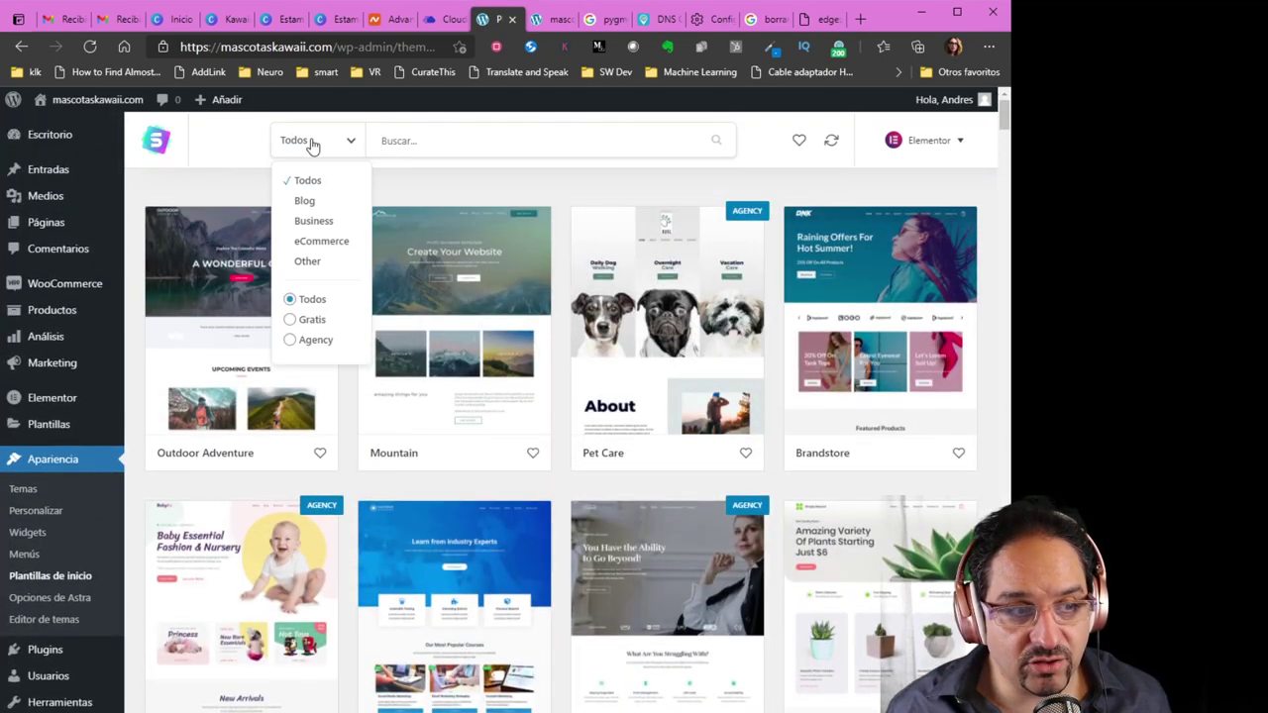
{"action": "left_click", "coordinate": [291, 319]}
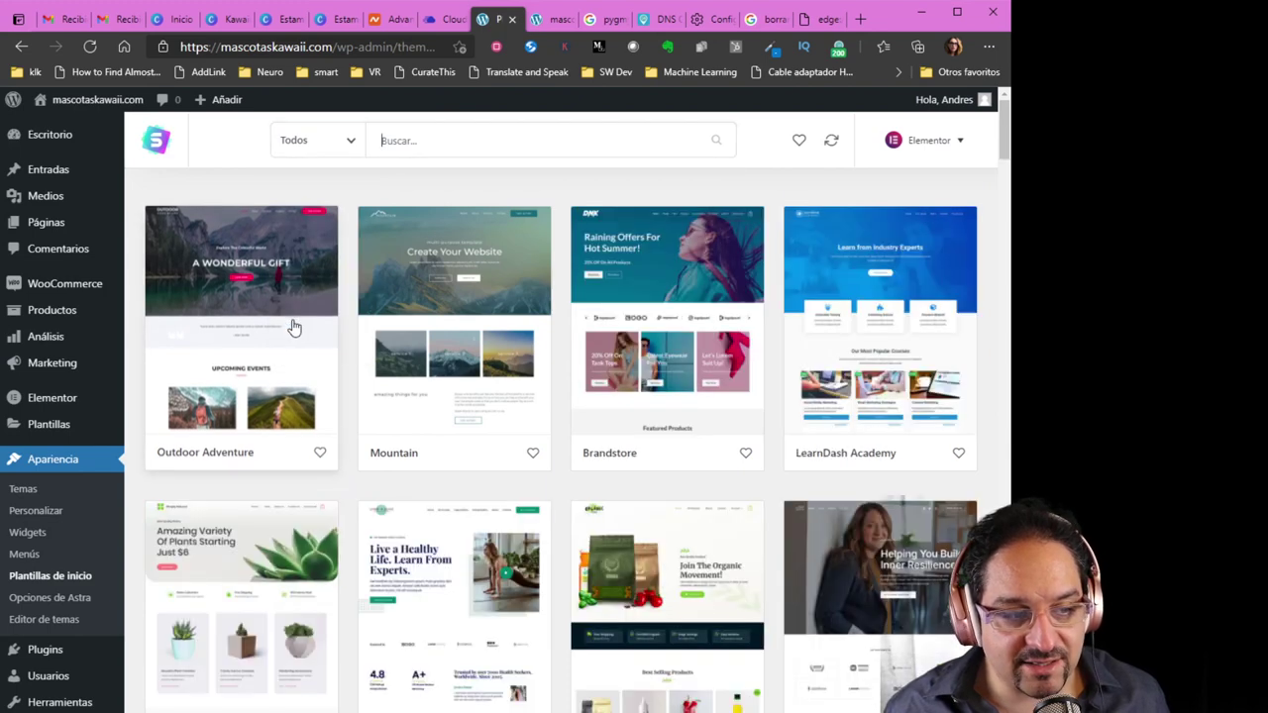
{"action": "left_click", "coordinate": [336, 152]}
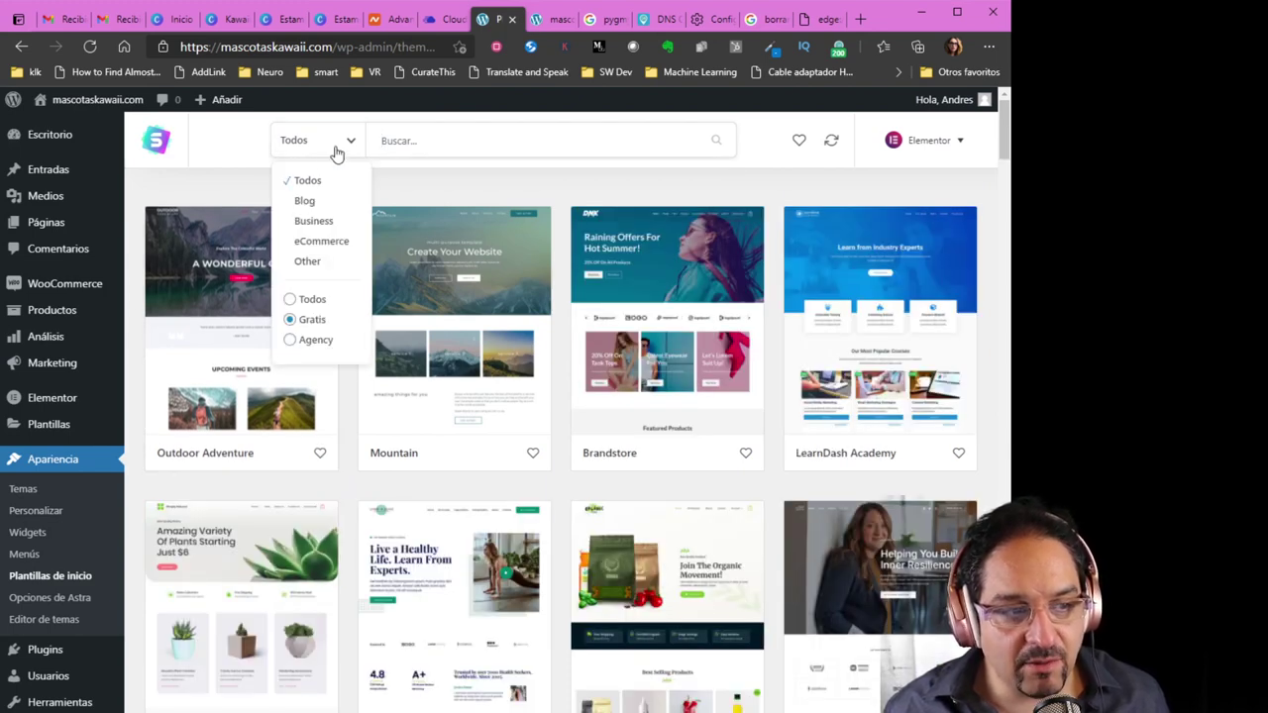
{"action": "left_click", "coordinate": [309, 243]}
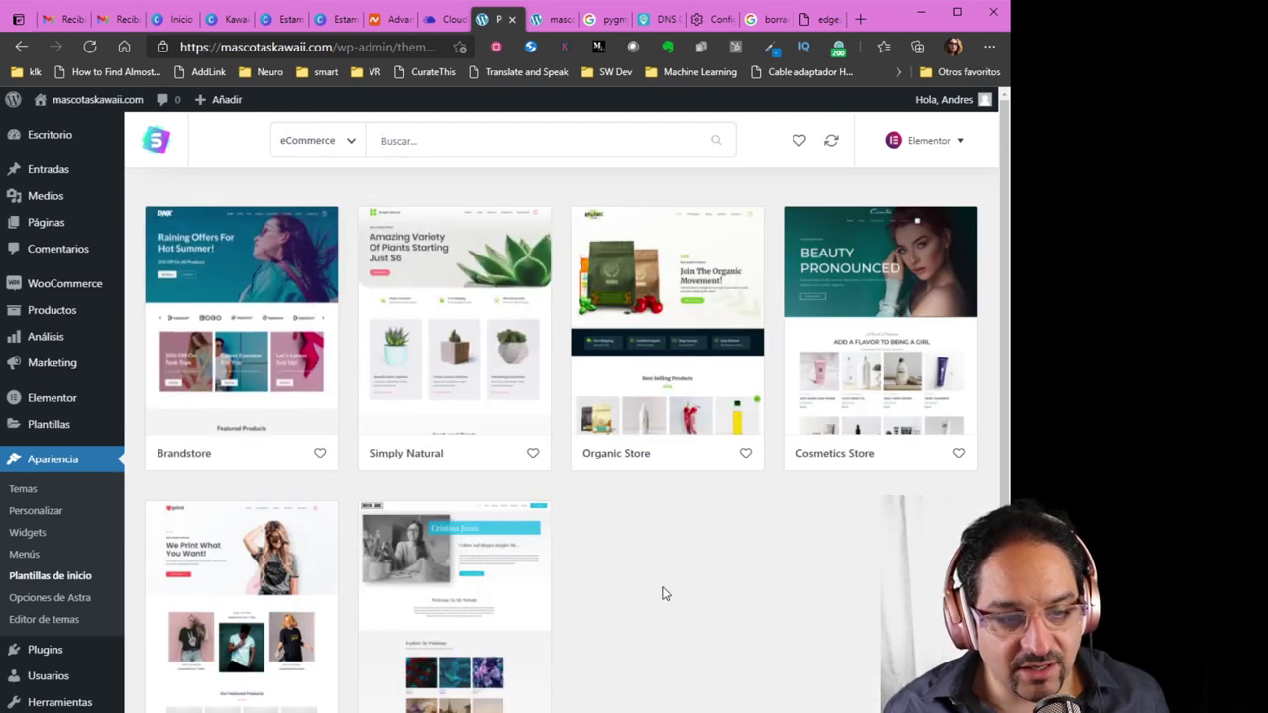
Look through the Brandstore starter template's details, then go back to the template gallery
{"action": "scroll", "coordinate": [663, 594], "scroll_direction": "down", "scroll_amount": 2}
{"action": "scroll", "coordinate": [663, 589], "scroll_direction": "up", "scroll_amount": 2}
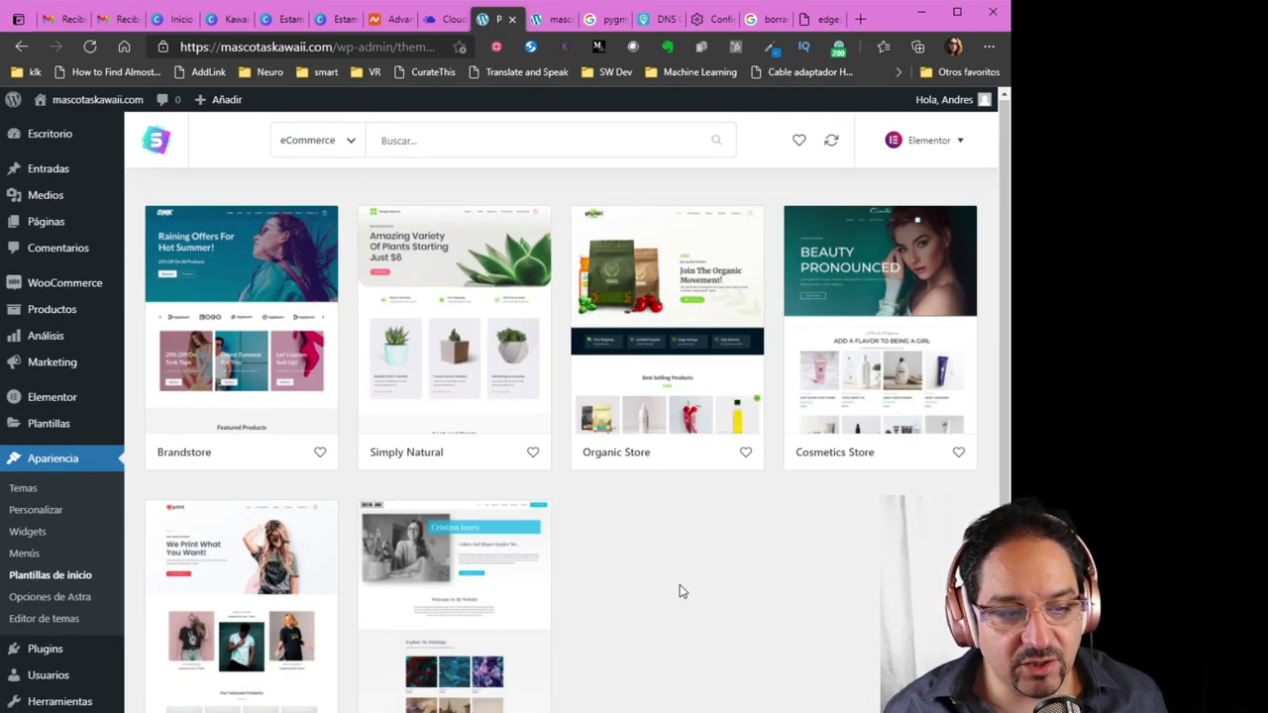
{"action": "left_click", "coordinate": [255, 321]}
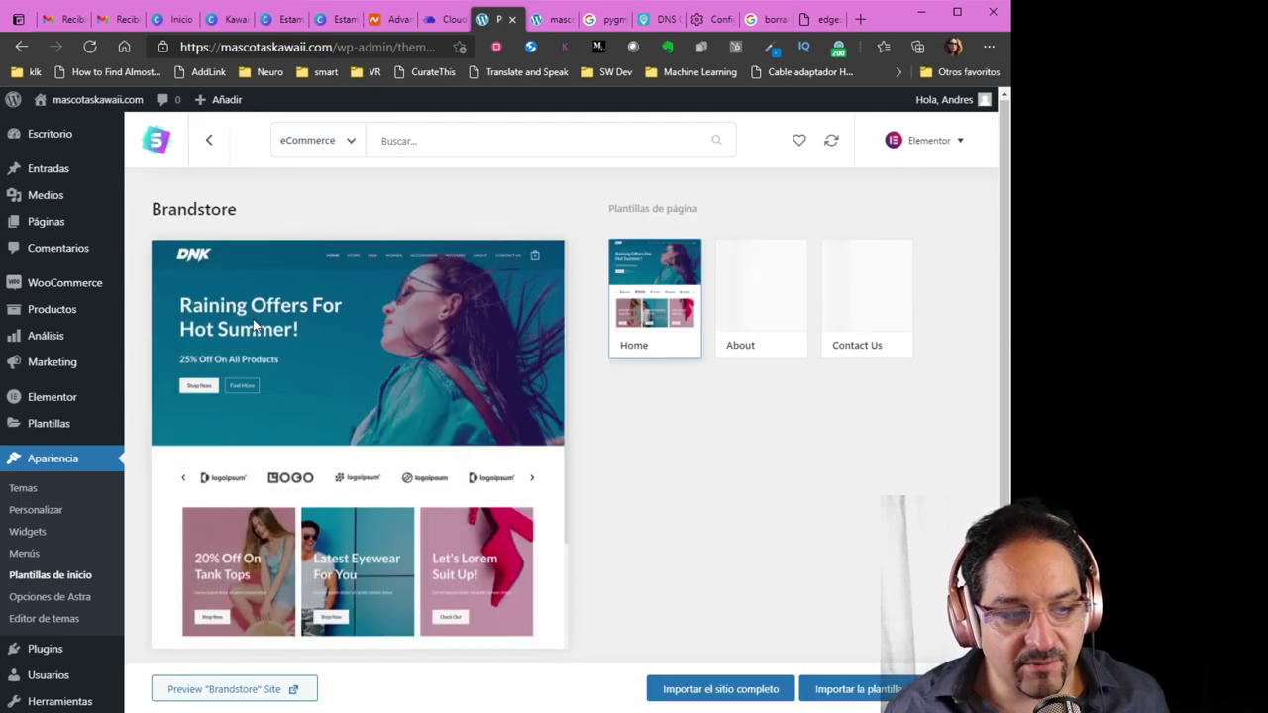
{"action": "scroll", "coordinate": [414, 433], "scroll_direction": "down", "scroll_amount": 4}
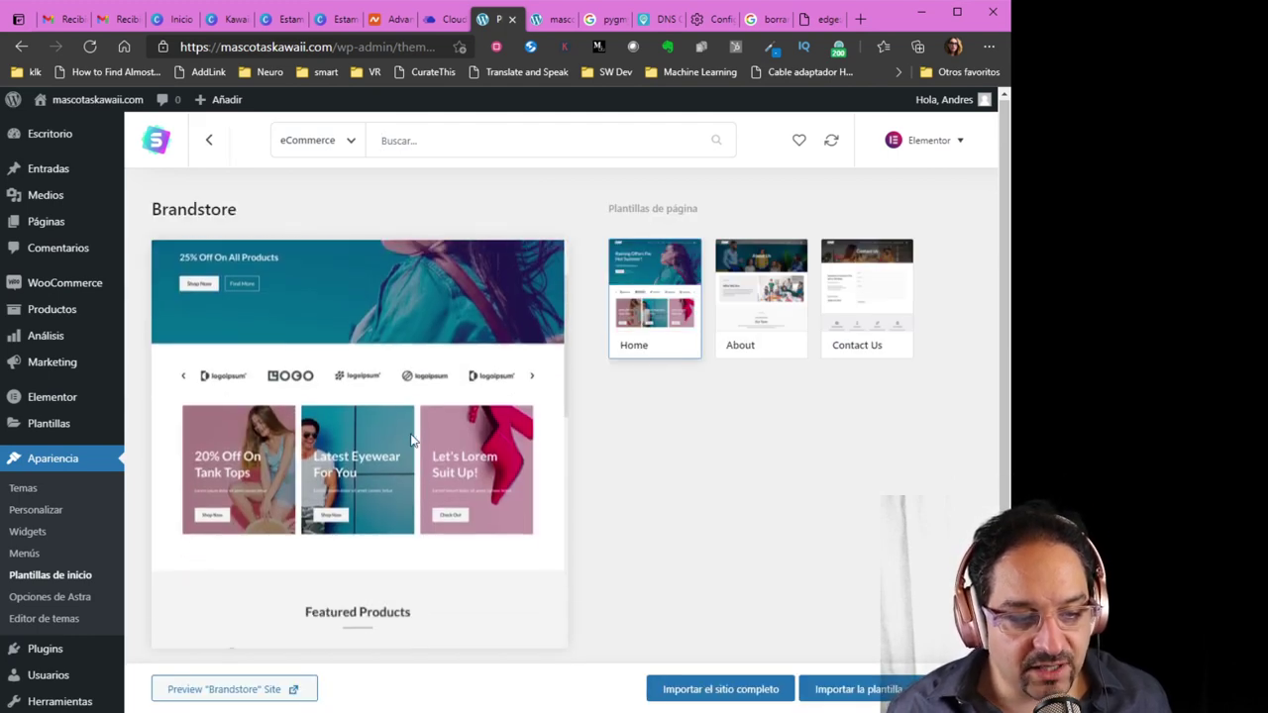
{"action": "scroll", "coordinate": [425, 446], "scroll_direction": "down", "scroll_amount": 5}
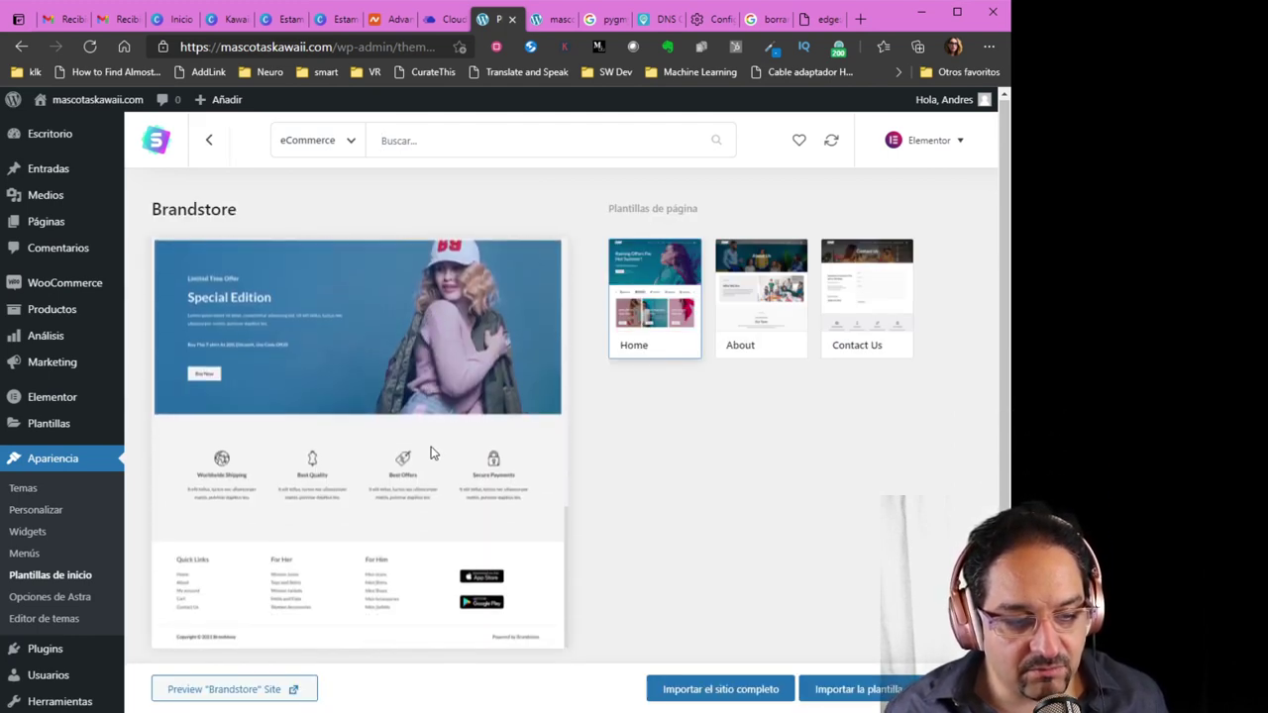
{"action": "scroll", "coordinate": [440, 458], "scroll_direction": "up", "scroll_amount": 9}
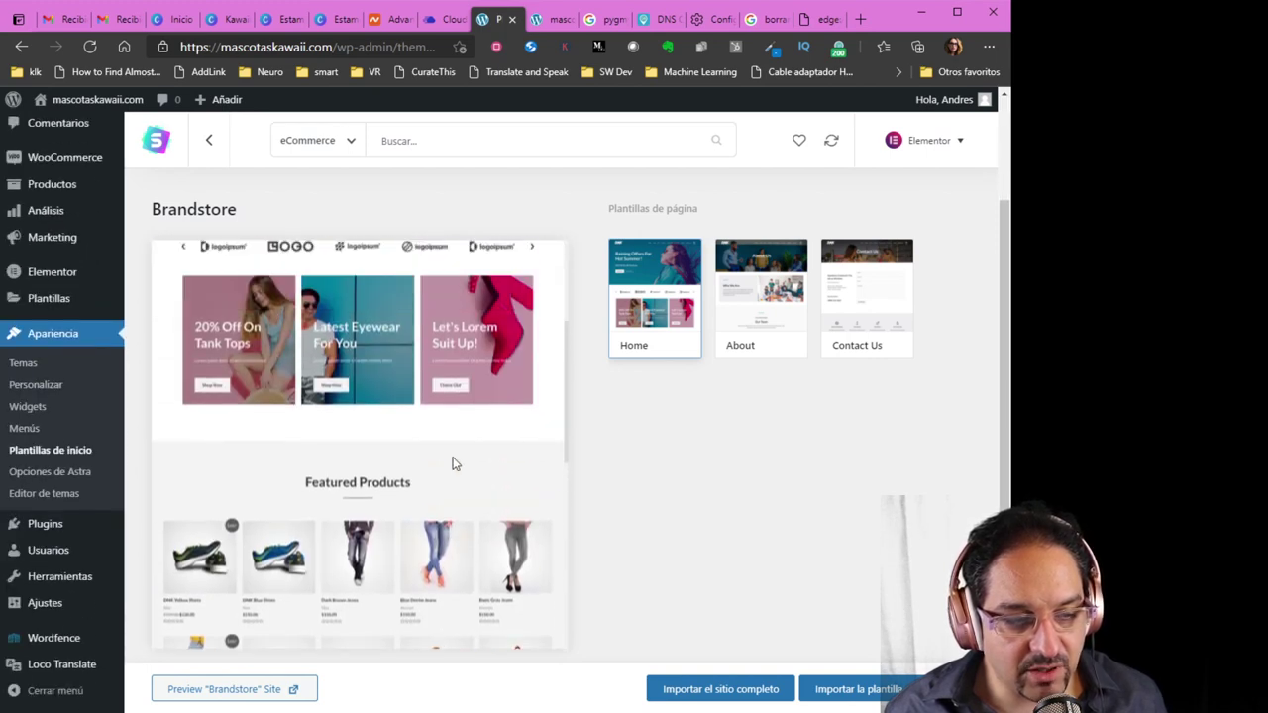
{"action": "left_click", "coordinate": [209, 142]}
Preview the Simply Natural template, then go back to the gallery
{"action": "left_click", "coordinate": [487, 259]}
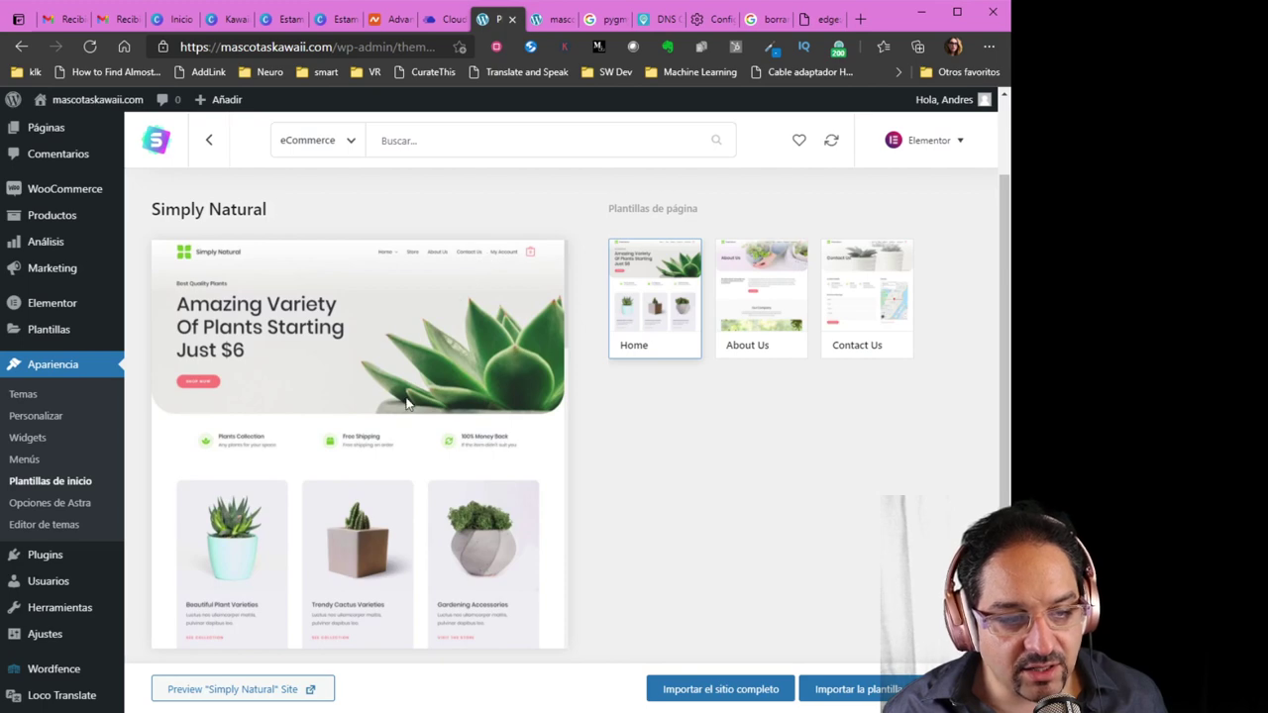
{"action": "scroll", "coordinate": [376, 436], "scroll_direction": "down", "scroll_amount": 10}
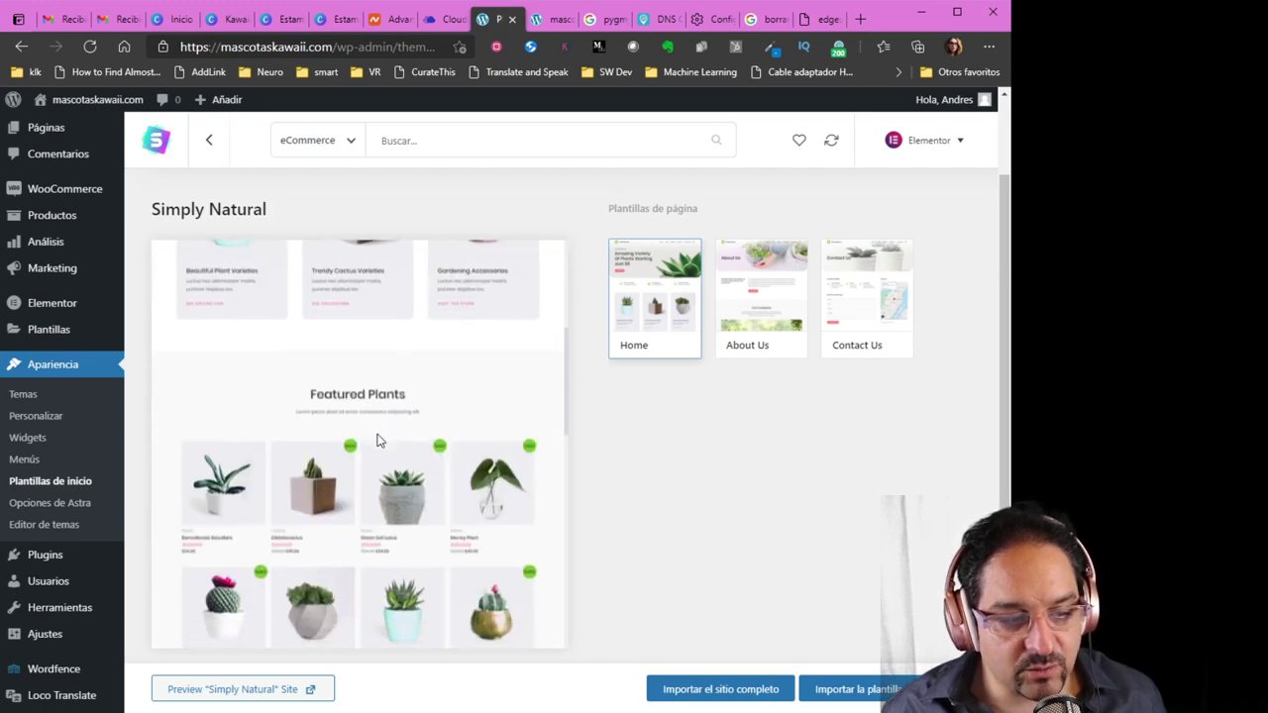
{"action": "scroll", "coordinate": [385, 441], "scroll_direction": "down", "scroll_amount": 3}
{"action": "scroll", "coordinate": [404, 433], "scroll_direction": "up", "scroll_amount": 6}
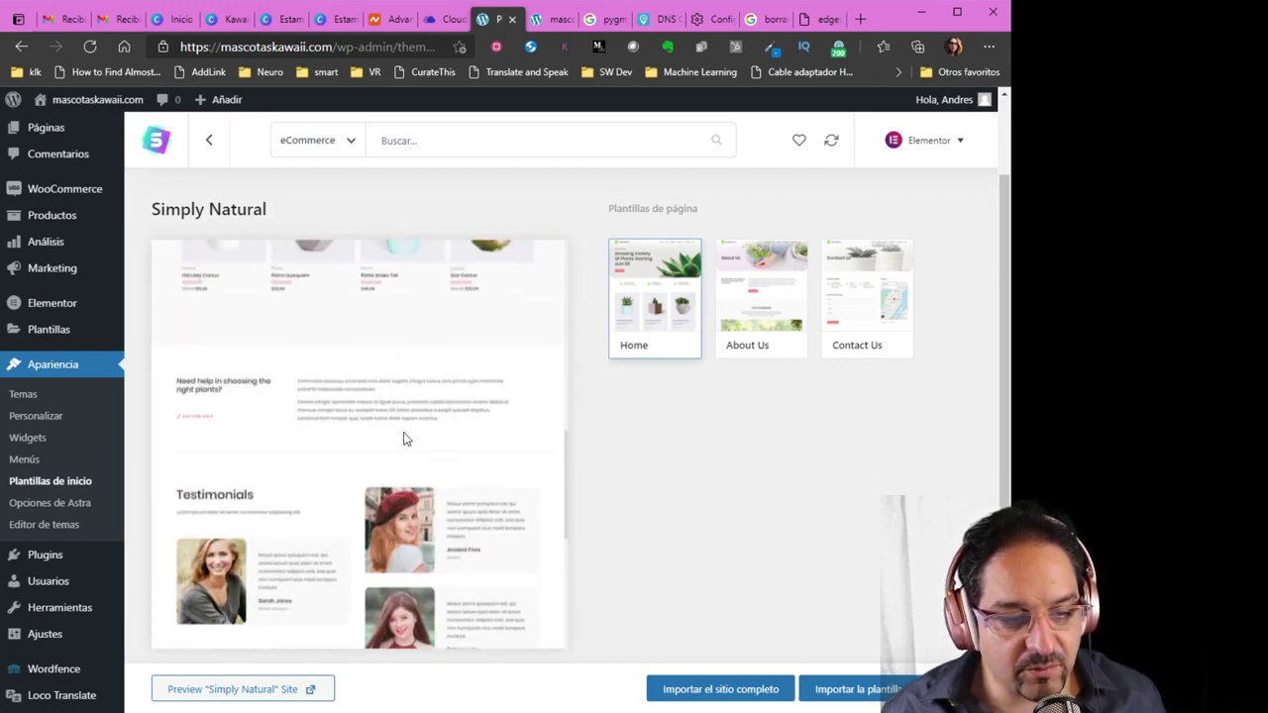
{"action": "scroll", "coordinate": [411, 452], "scroll_direction": "up", "scroll_amount": 5}
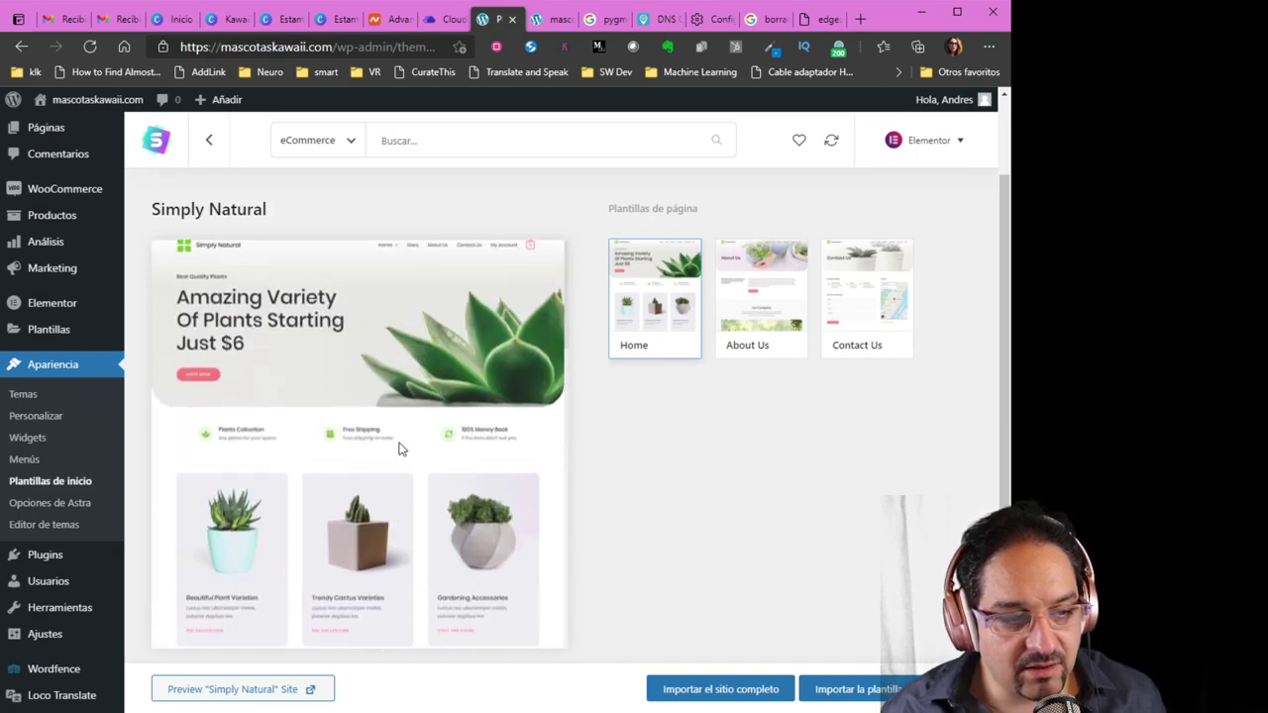
{"action": "left_click", "coordinate": [206, 142]}
{"action": "scroll", "coordinate": [620, 509], "scroll_direction": "up", "scroll_amount": 2}
Preview the Organic Store template and start importing the complete site
{"action": "left_click", "coordinate": [667, 353]}
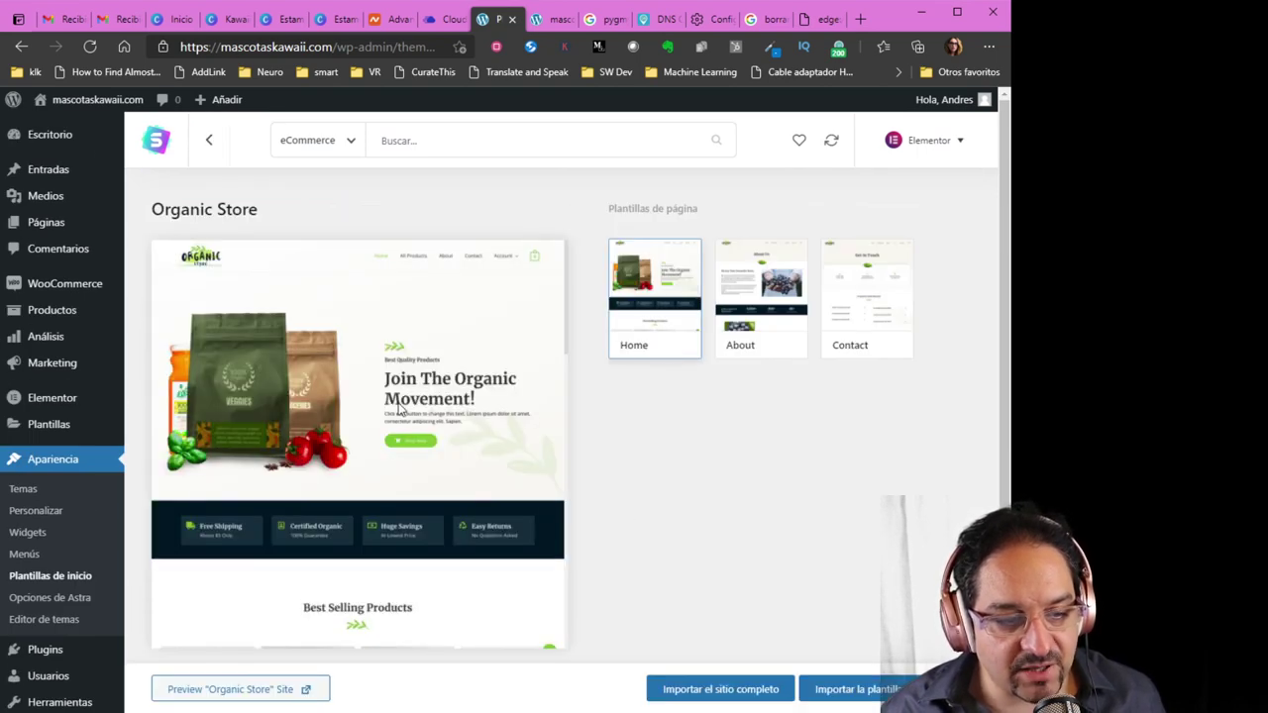
{"action": "scroll", "coordinate": [402, 486], "scroll_direction": "down", "scroll_amount": 8}
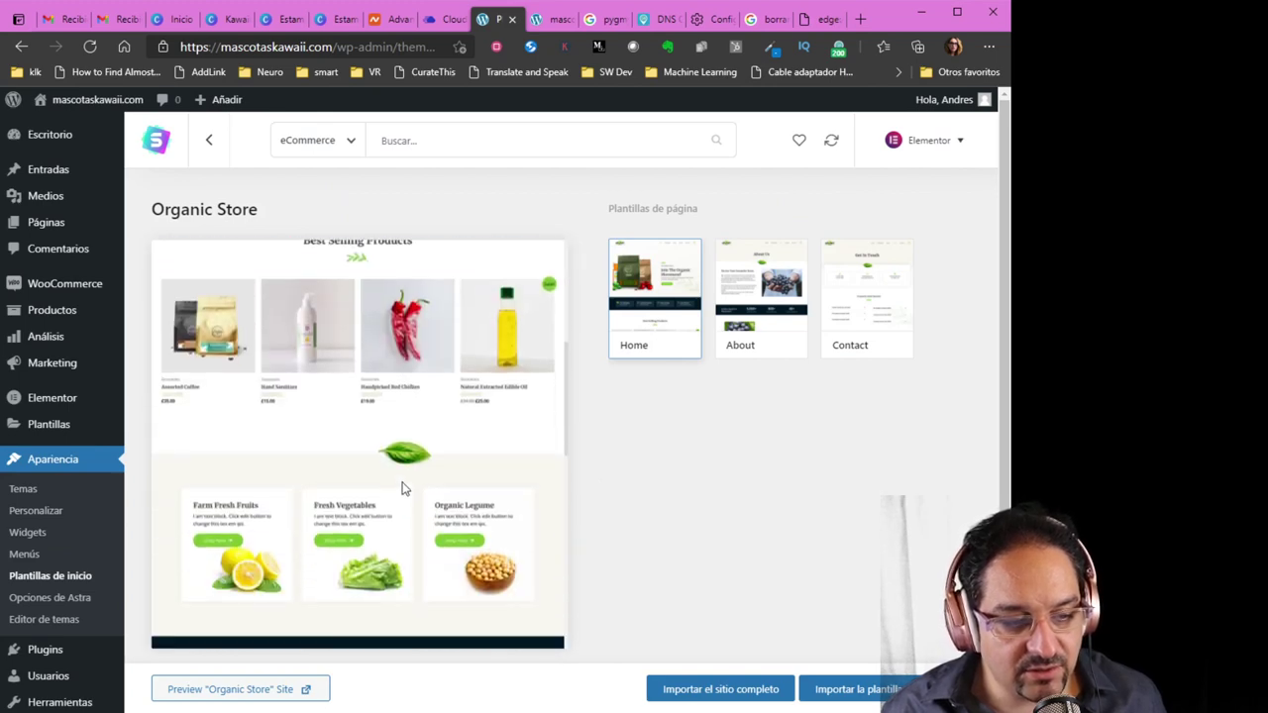
{"action": "scroll", "coordinate": [399, 486], "scroll_direction": "up", "scroll_amount": 3}
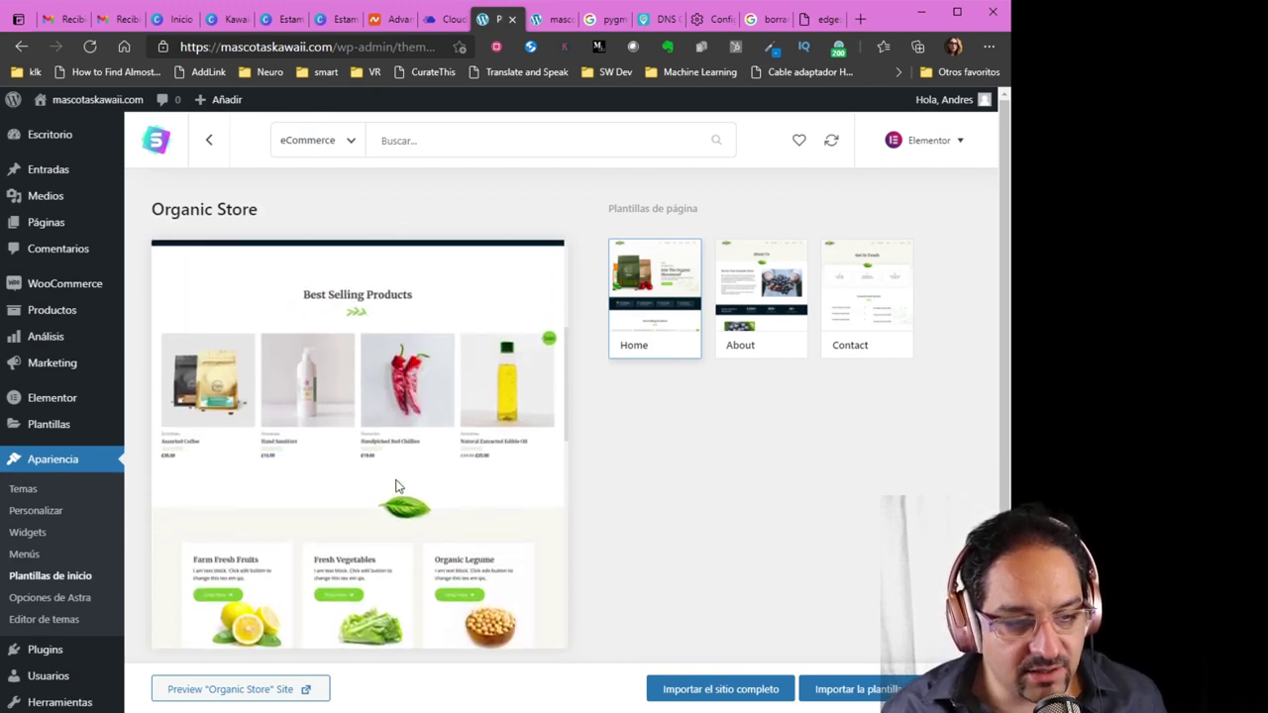
{"action": "scroll", "coordinate": [395, 486], "scroll_direction": "up", "scroll_amount": 4}
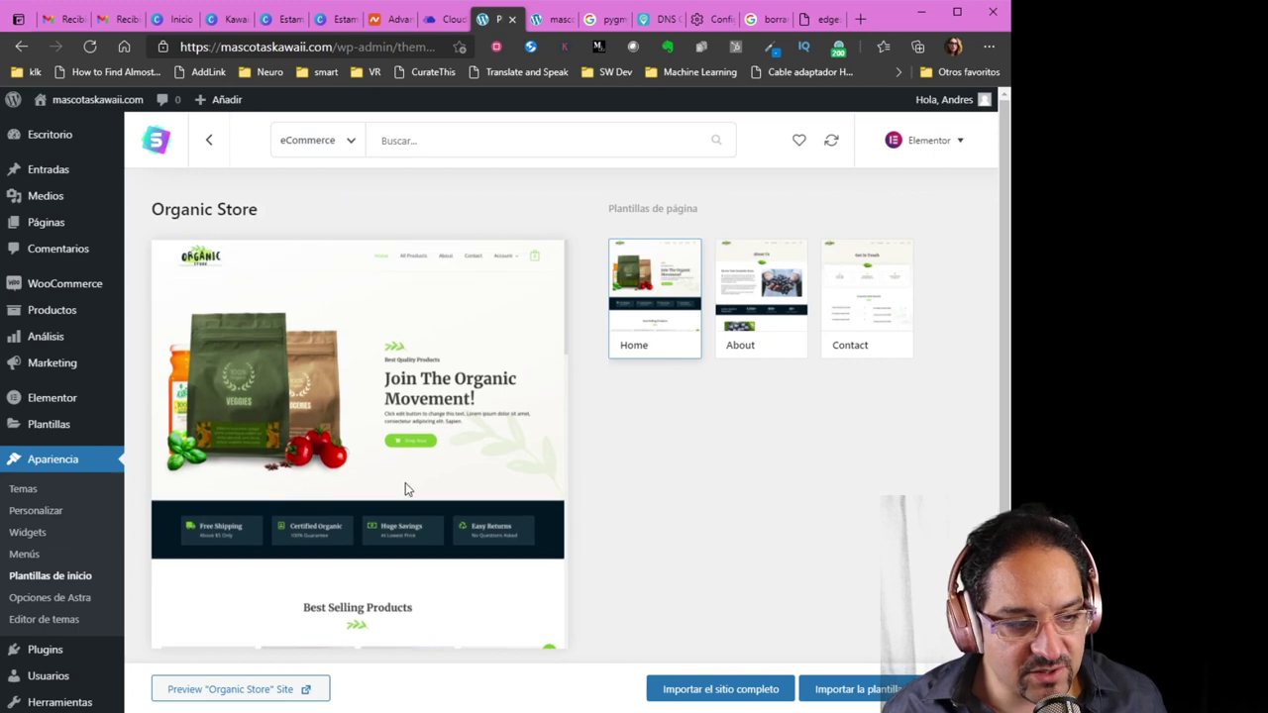
{"action": "scroll", "coordinate": [356, 486], "scroll_direction": "down", "scroll_amount": 4}
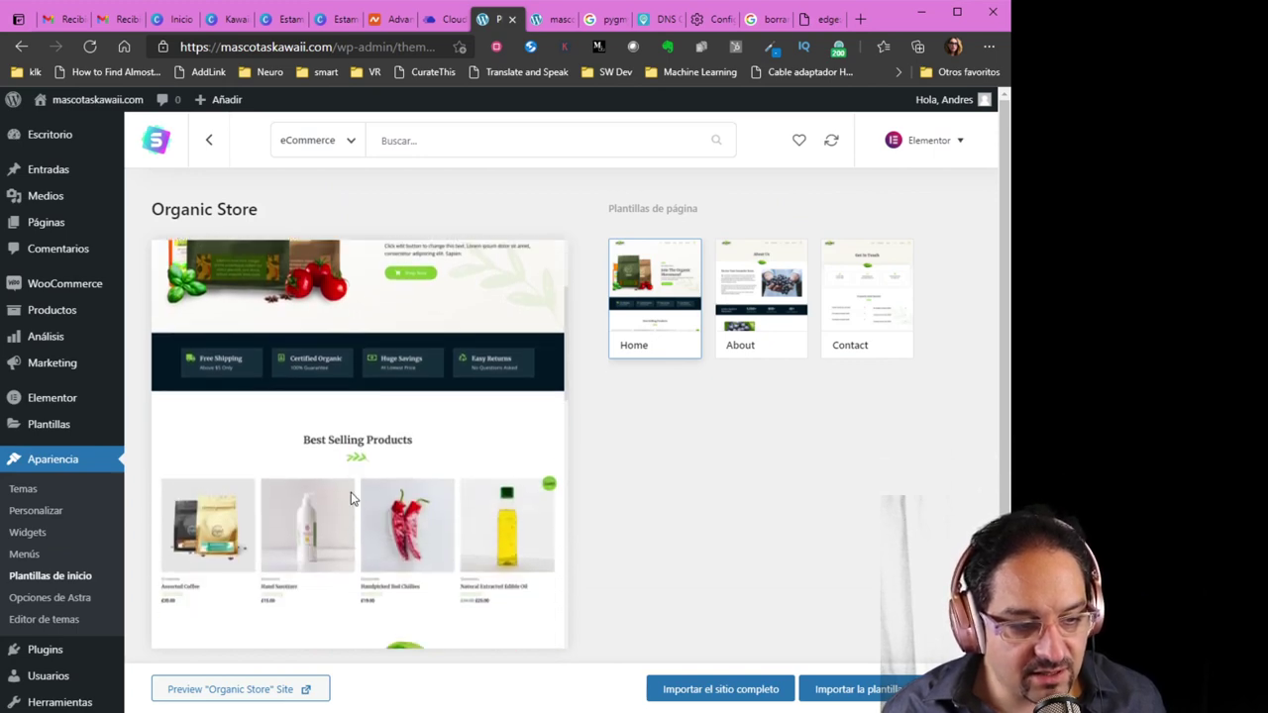
{"action": "scroll", "coordinate": [358, 506], "scroll_direction": "down", "scroll_amount": 6}
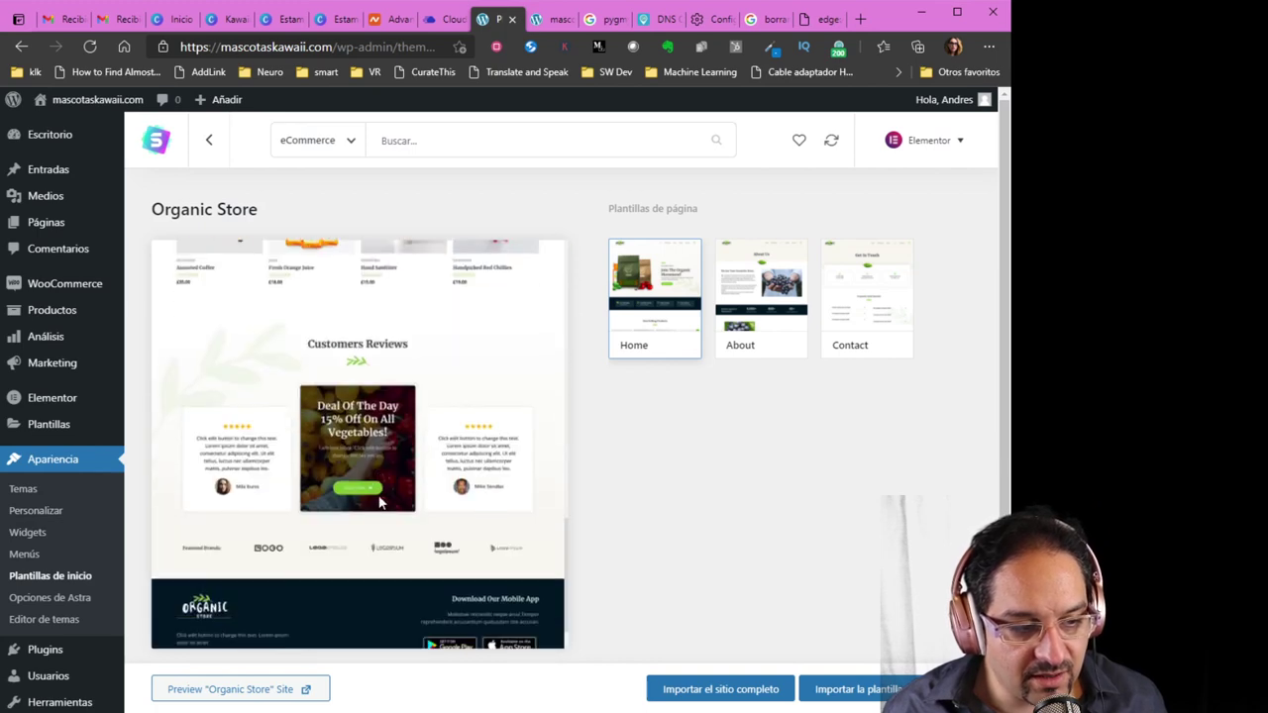
{"action": "scroll", "coordinate": [379, 503], "scroll_direction": "down", "scroll_amount": 1}
{"action": "scroll", "coordinate": [371, 485], "scroll_direction": "up", "scroll_amount": 5}
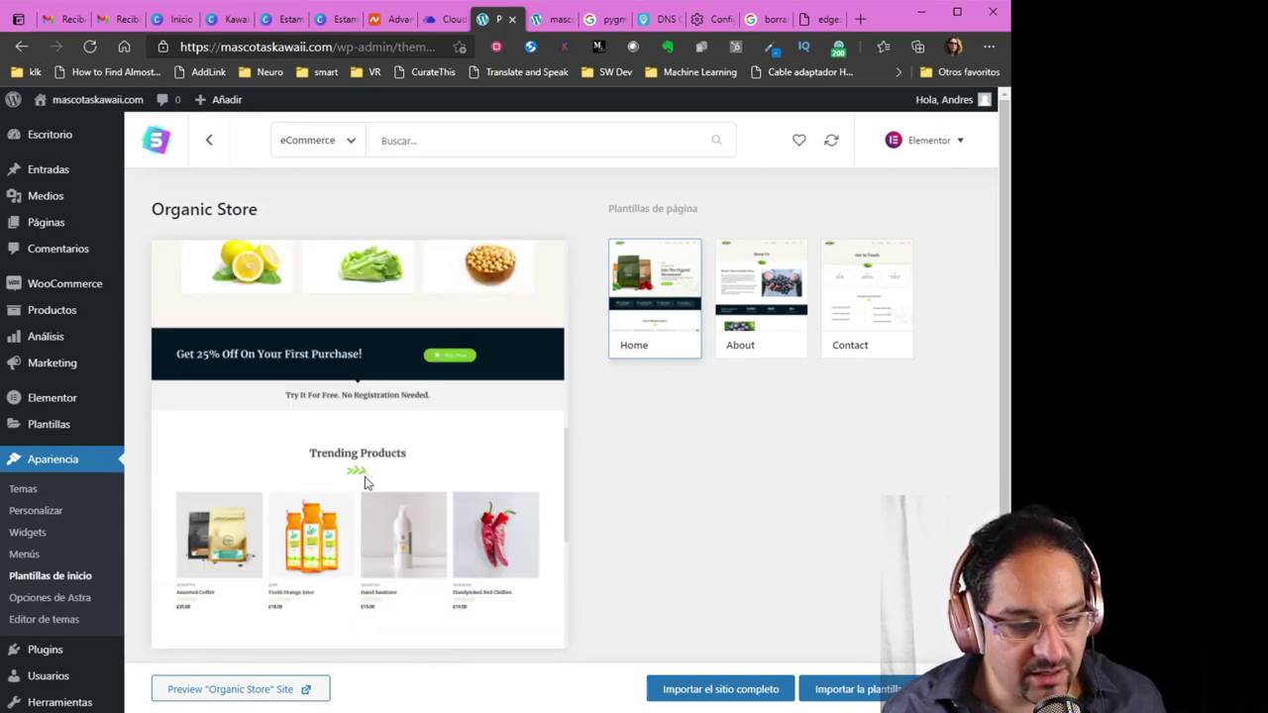
{"action": "scroll", "coordinate": [362, 462], "scroll_direction": "up", "scroll_amount": 5}
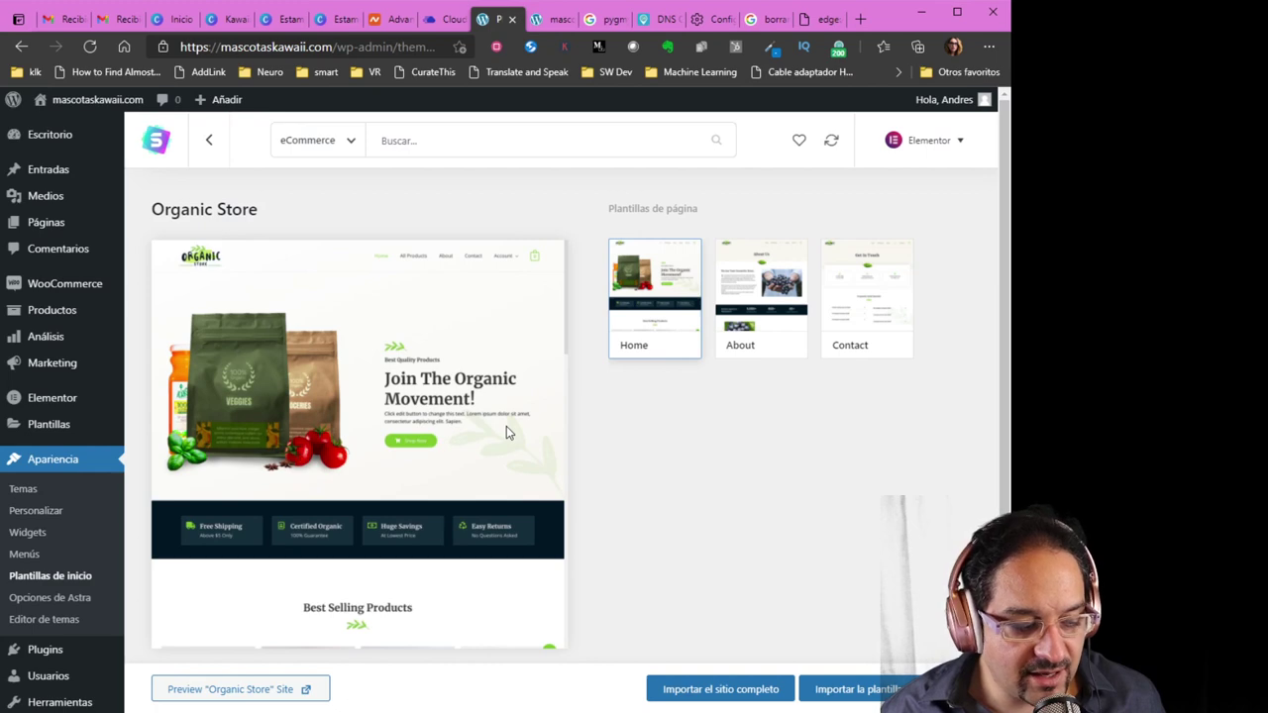
{"action": "left_click", "coordinate": [720, 692]}
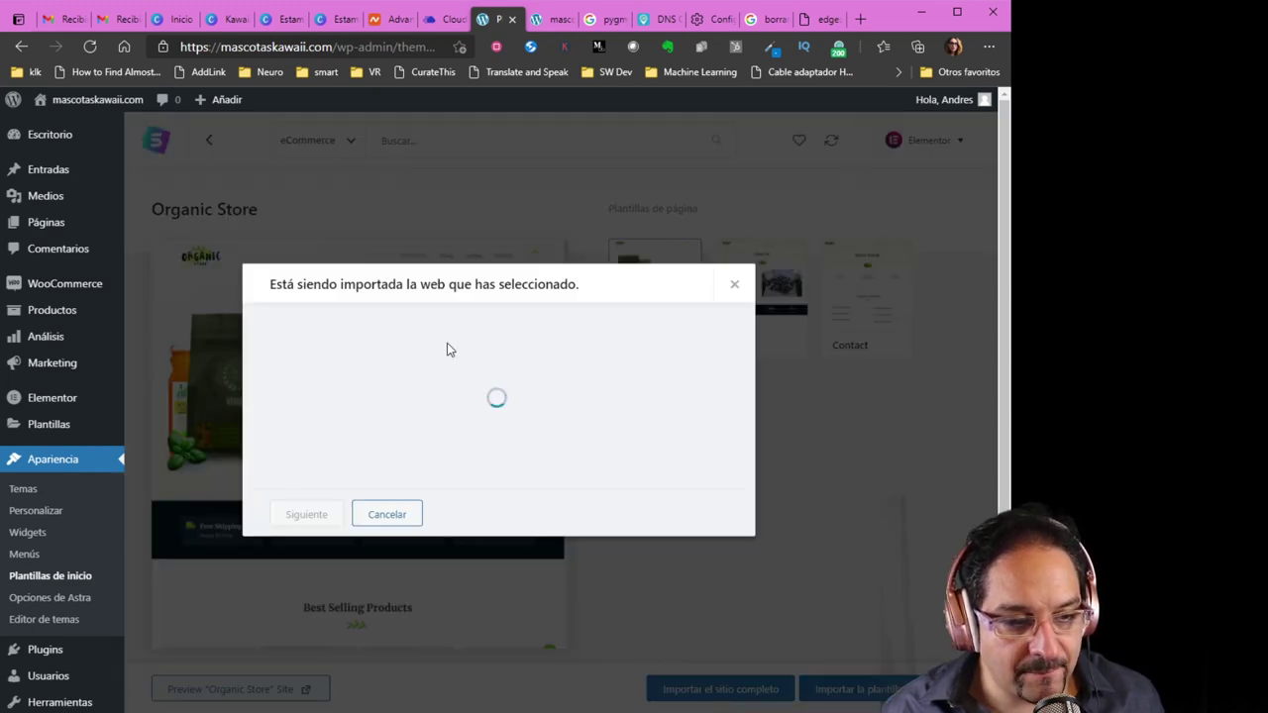
Answer the import survey with experience level Experto and site purpose Mi mismo/Mi empresa
{"action": "left_click", "coordinate": [407, 383]}
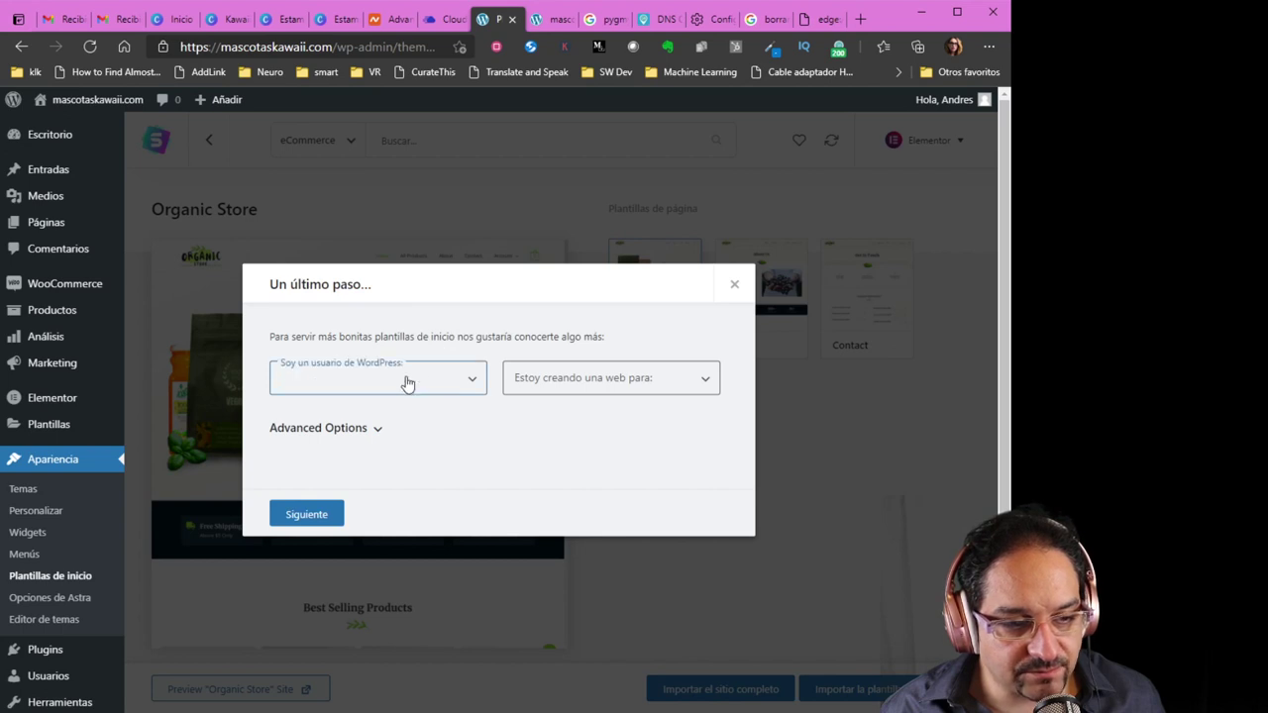
{"action": "left_click", "coordinate": [389, 450]}
{"action": "left_click", "coordinate": [567, 395]}
{"action": "left_click", "coordinate": [558, 428]}
Expand Advanced Options to review the required plugins, then continue with Siguiente
{"action": "left_click", "coordinate": [377, 434]}
{"action": "scroll", "coordinate": [460, 464], "scroll_direction": "down", "scroll_amount": 1}
{"action": "scroll", "coordinate": [460, 464], "scroll_direction": "down", "scroll_amount": 2}
{"action": "left_click", "coordinate": [442, 432]}
{"action": "scroll", "coordinate": [472, 451], "scroll_direction": "down", "scroll_amount": 1}
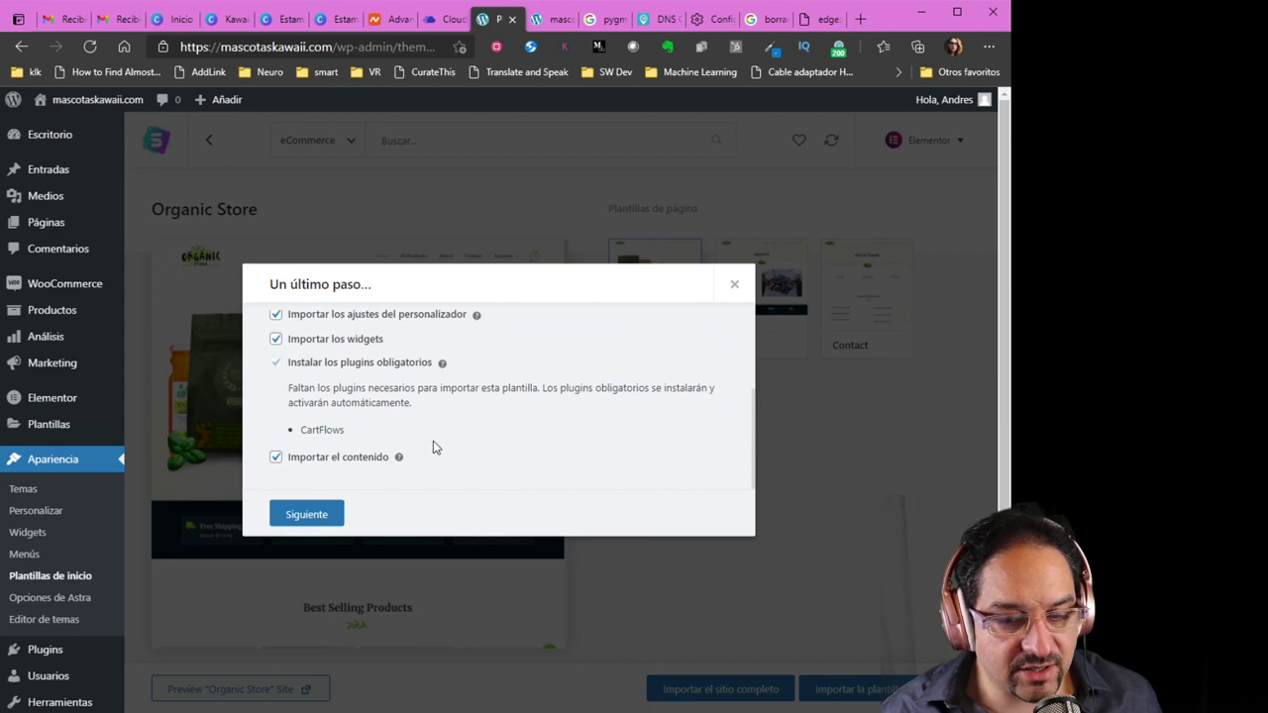
{"action": "scroll", "coordinate": [433, 448], "scroll_direction": "up", "scroll_amount": 2}
{"action": "scroll", "coordinate": [432, 448], "scroll_direction": "up", "scroll_amount": 1}
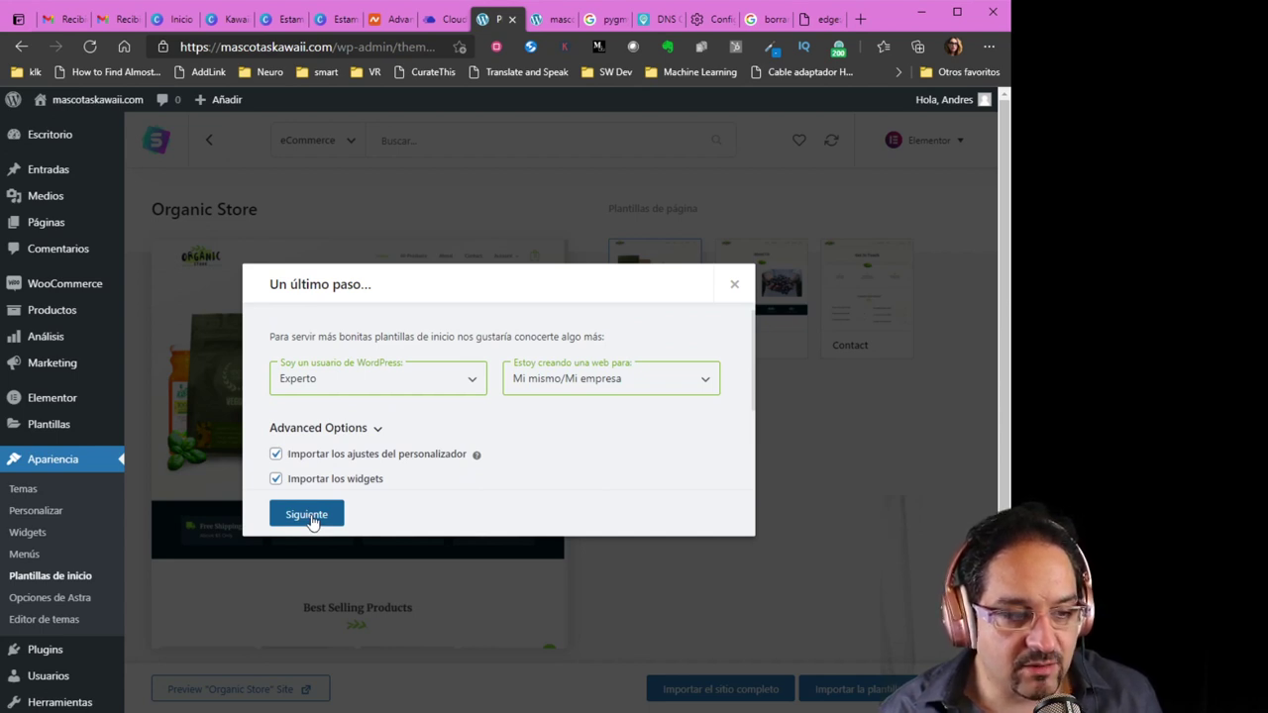
{"action": "left_click", "coordinate": [311, 517]}
Enter your first name in the contact form's name field
{"action": "left_click", "coordinate": [391, 393]}
{"action": "type", "text": "Andres"}
{"action": "left_click", "coordinate": [576, 392]}
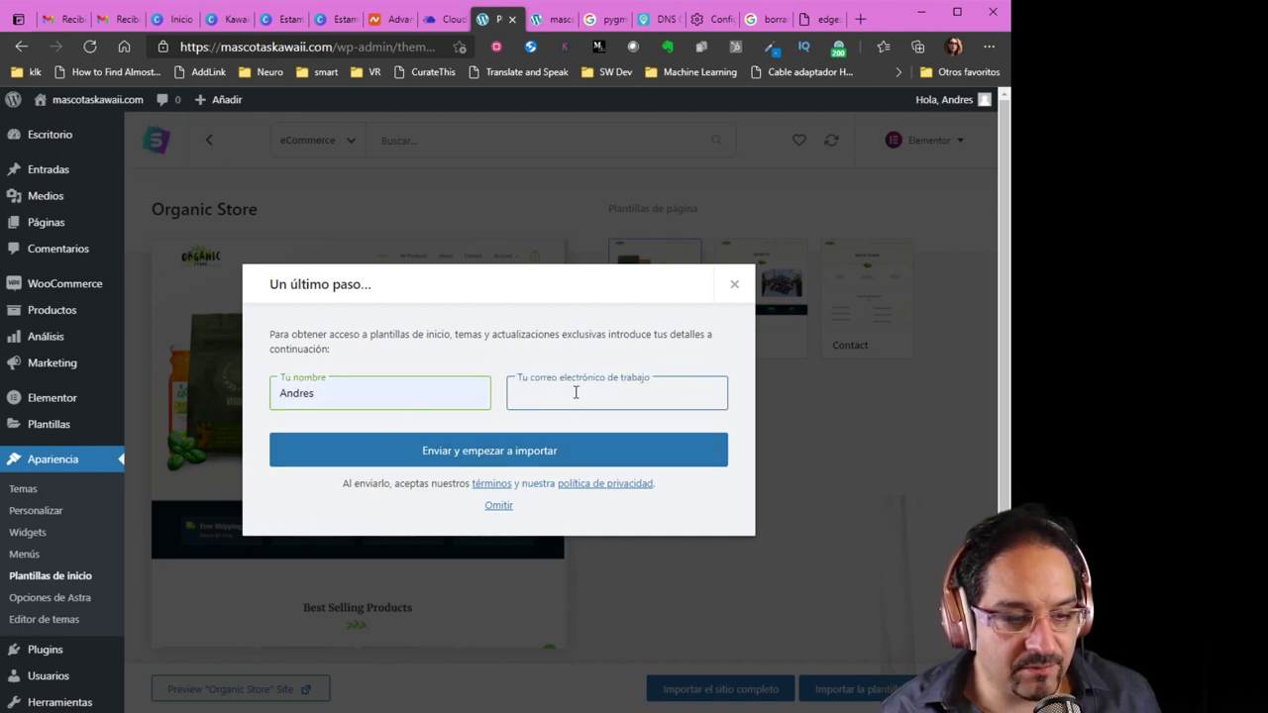
Fill in a saved work e-mail, submit to import, and view the site after success
{"action": "left_click", "coordinate": [573, 418]}
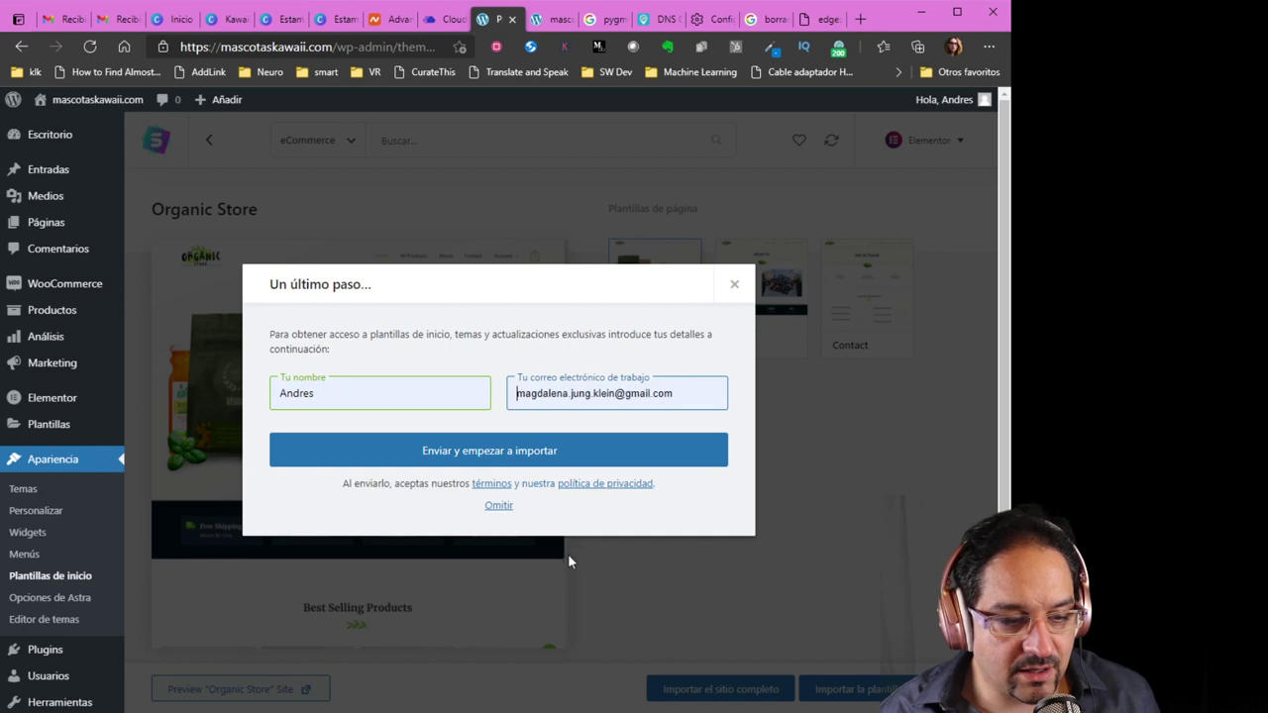
{"action": "left_click", "coordinate": [562, 588]}
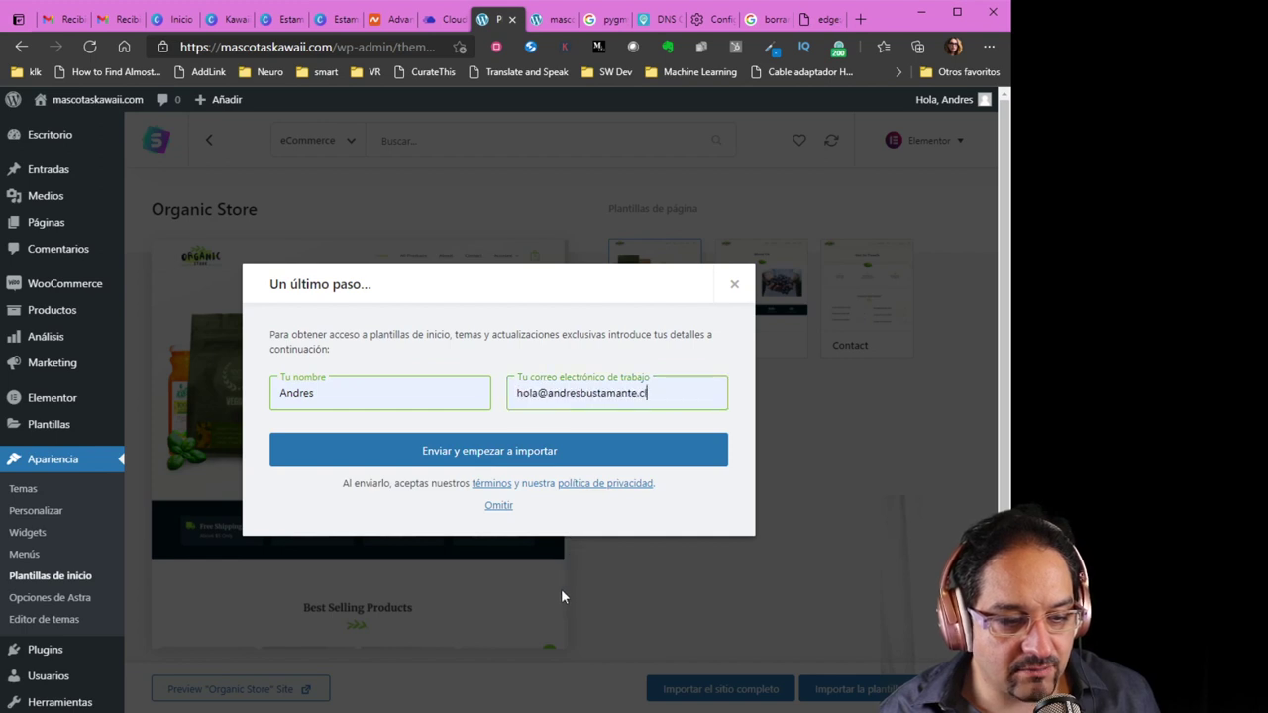
{"action": "left_click", "coordinate": [462, 460]}
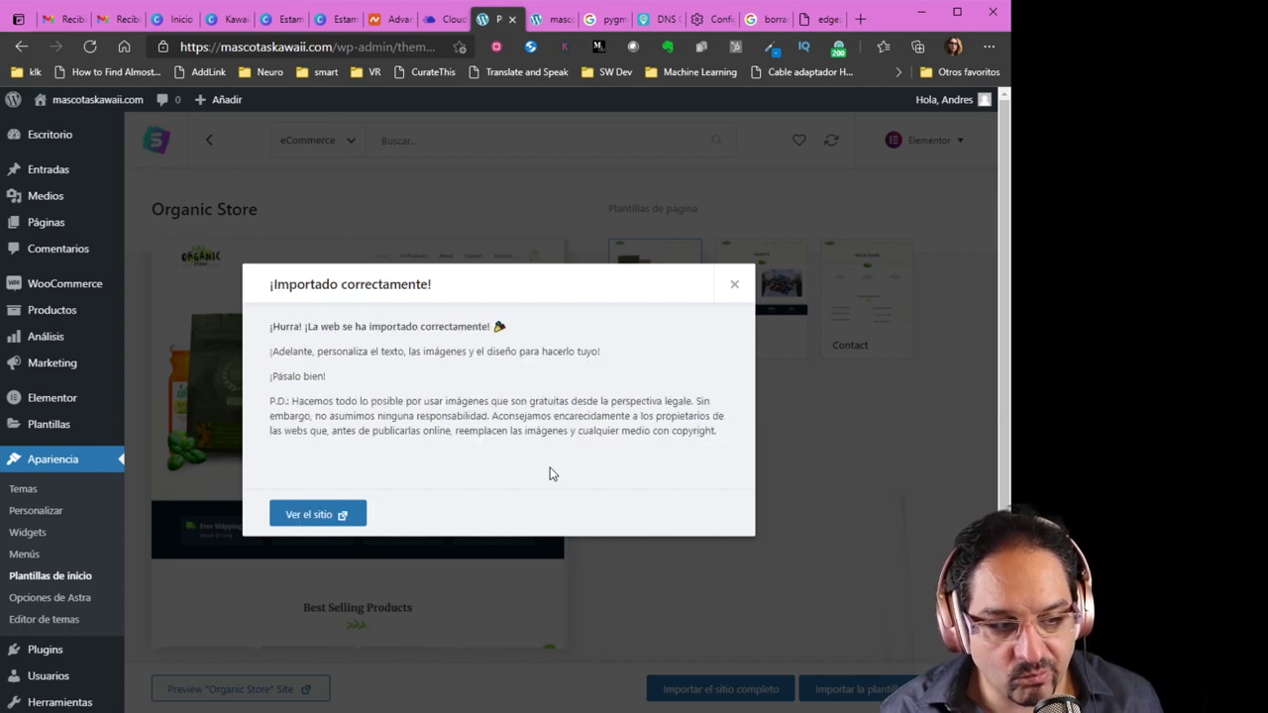
{"action": "left_click", "coordinate": [330, 519]}
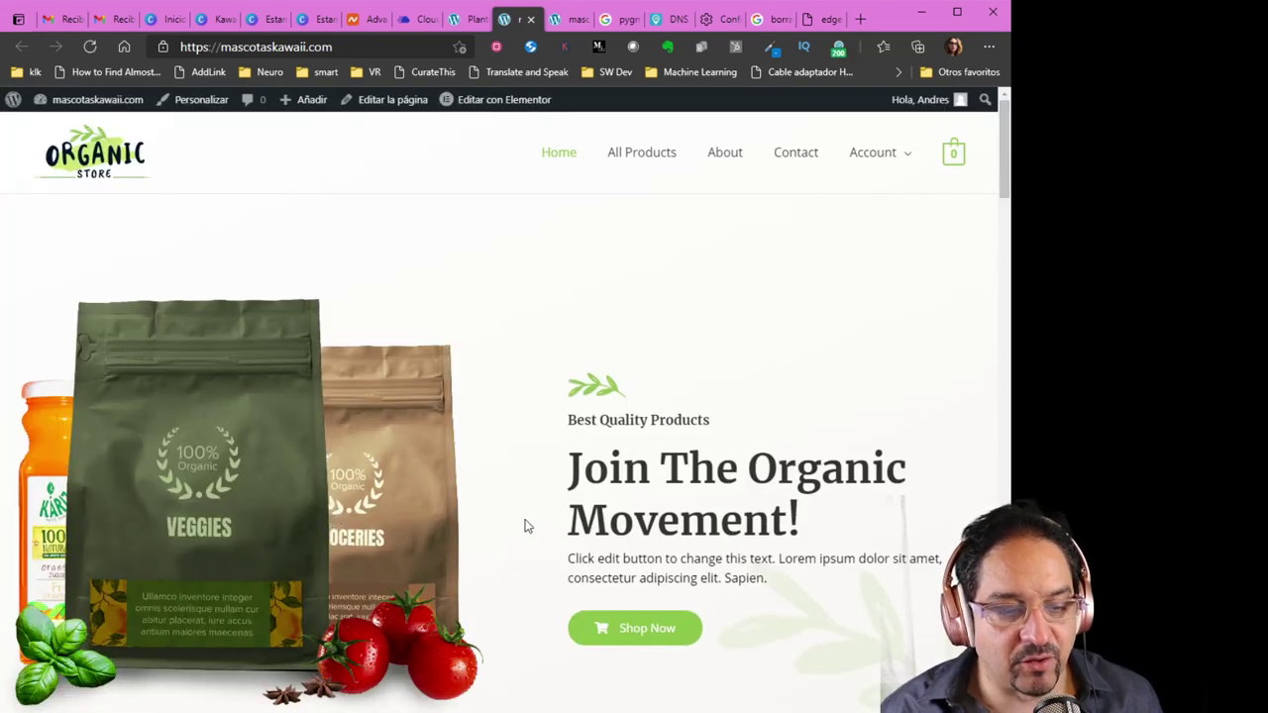
Open Hand Sanitizer from Trending Products and add it to the cart
{"action": "scroll", "coordinate": [545, 526], "scroll_direction": "down", "scroll_amount": 1}
{"action": "scroll", "coordinate": [545, 526], "scroll_direction": "down", "scroll_amount": 15}
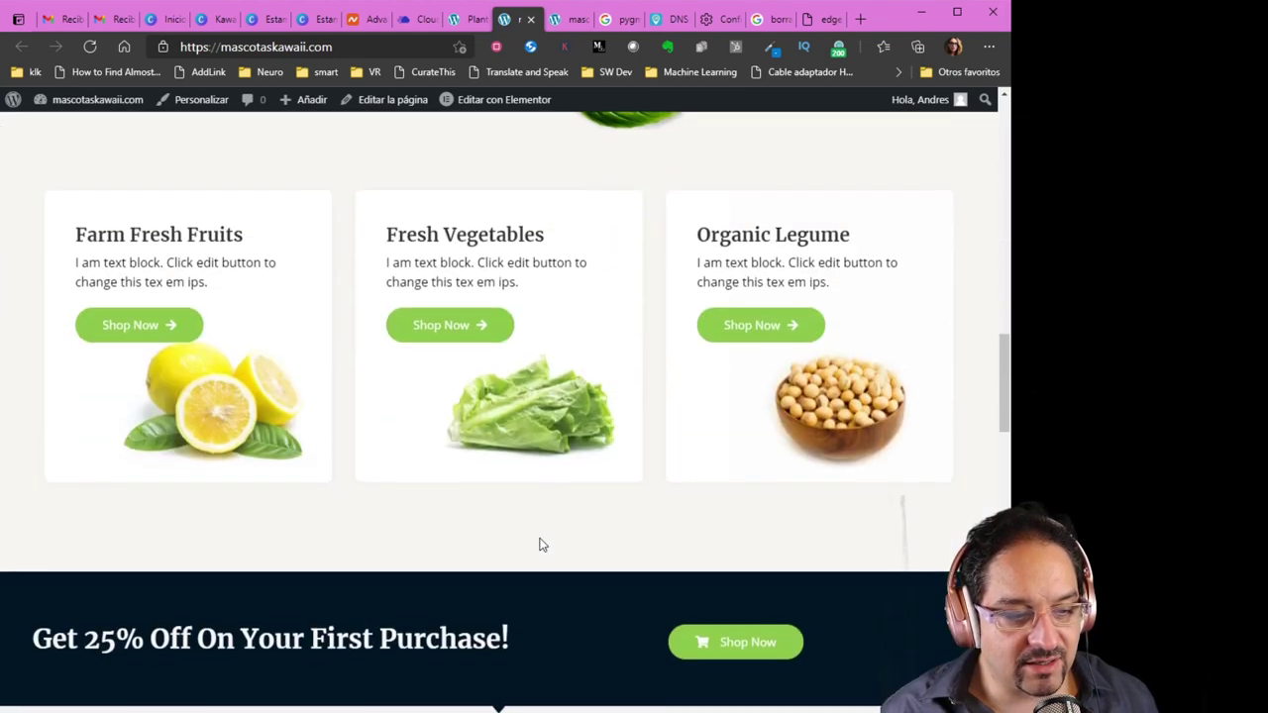
{"action": "scroll", "coordinate": [542, 544], "scroll_direction": "down", "scroll_amount": 15}
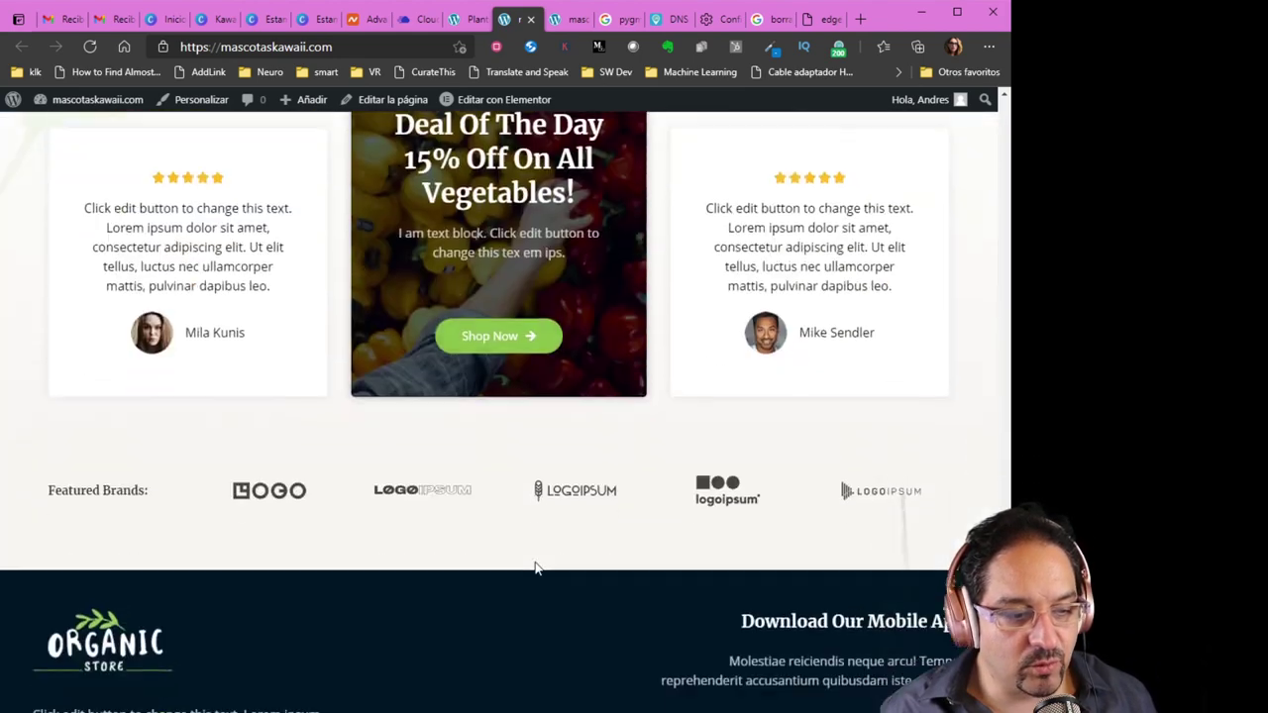
{"action": "scroll", "coordinate": [535, 568], "scroll_direction": "up", "scroll_amount": 10}
{"action": "left_click", "coordinate": [589, 363]}
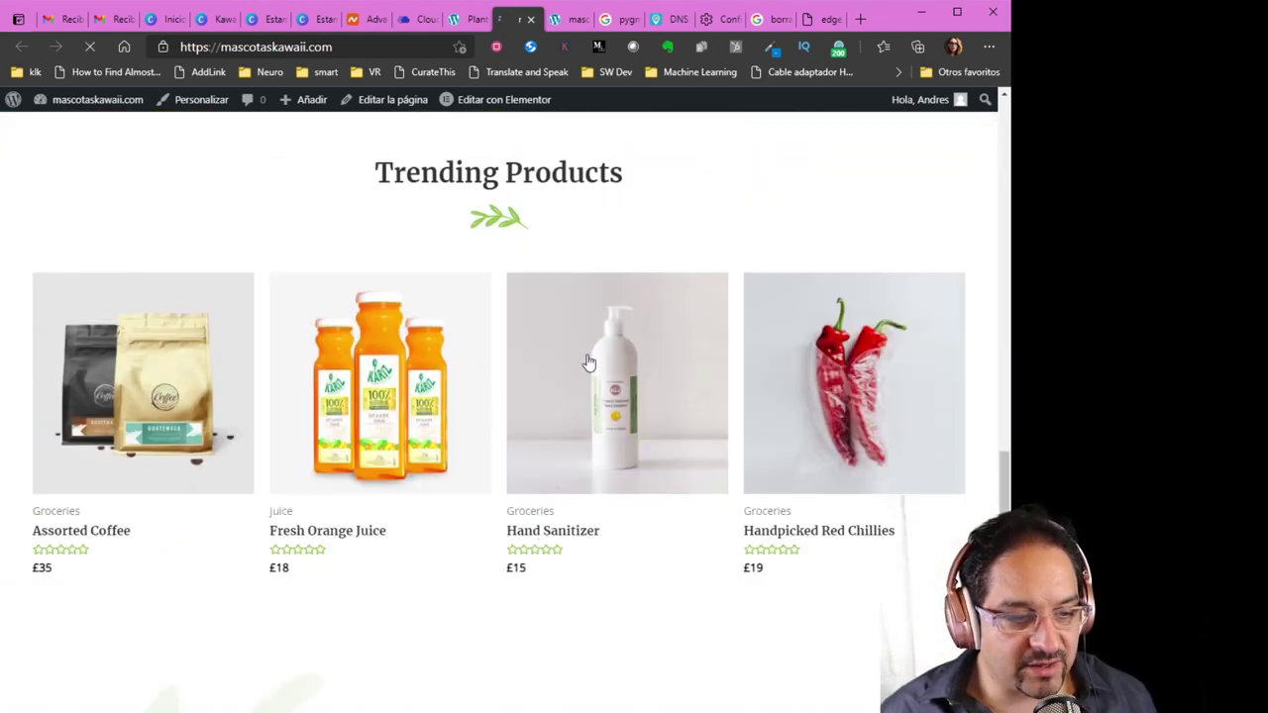
{"action": "scroll", "coordinate": [609, 455], "scroll_direction": "down", "scroll_amount": 1}
{"action": "scroll", "coordinate": [509, 461], "scroll_direction": "down", "scroll_amount": 3}
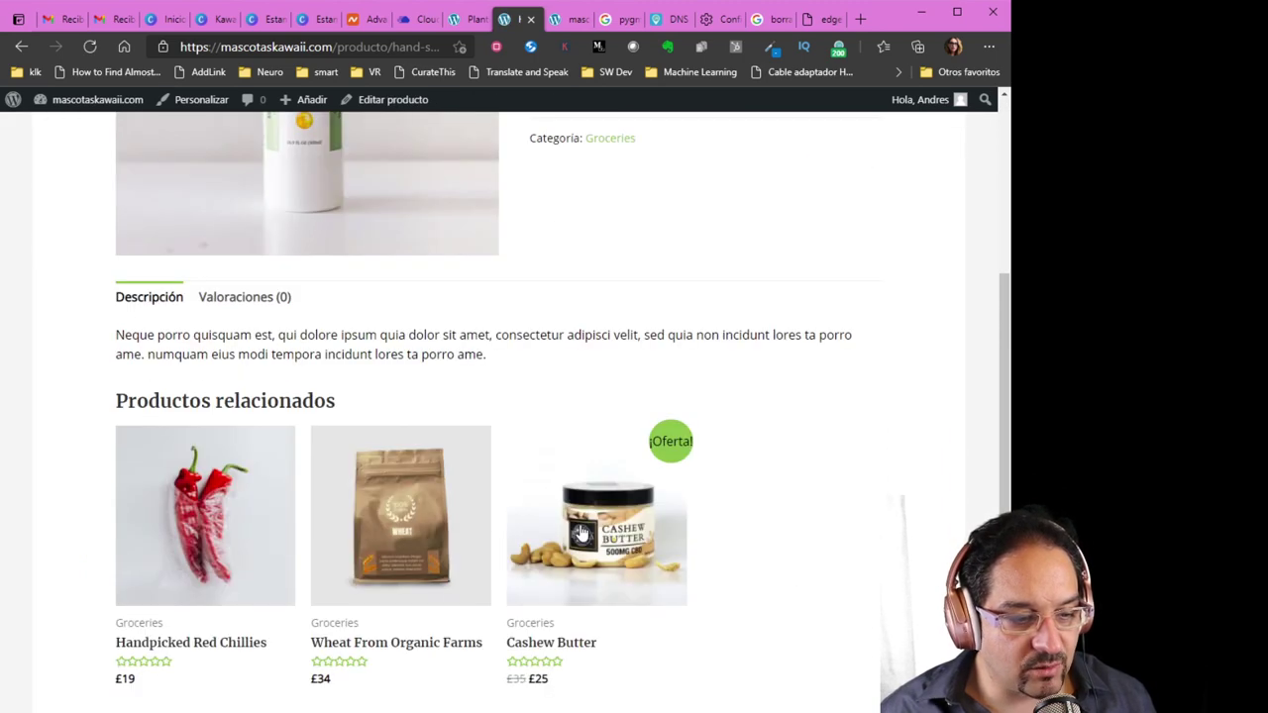
{"action": "scroll", "coordinate": [584, 532], "scroll_direction": "up", "scroll_amount": 4}
{"action": "left_click", "coordinate": [650, 465]}
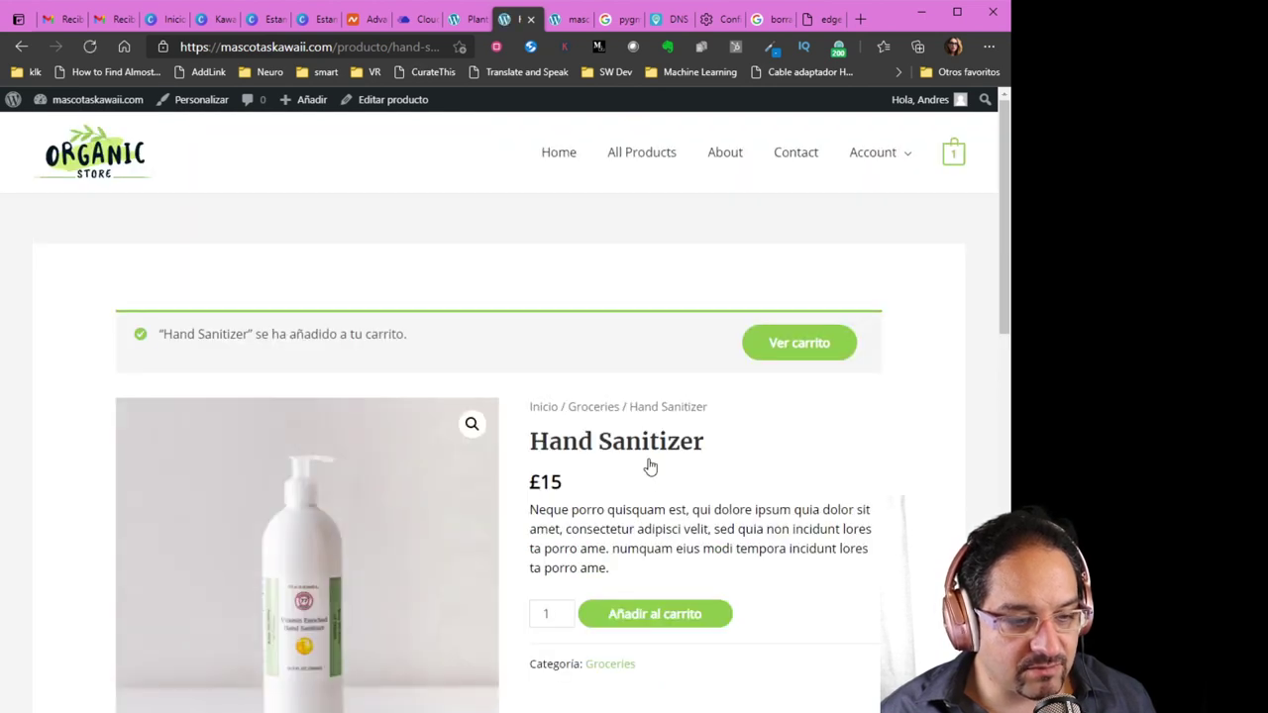
Check the cart holding Hand Sanitizer and proceed to the checkout page
{"action": "left_click", "coordinate": [799, 353]}
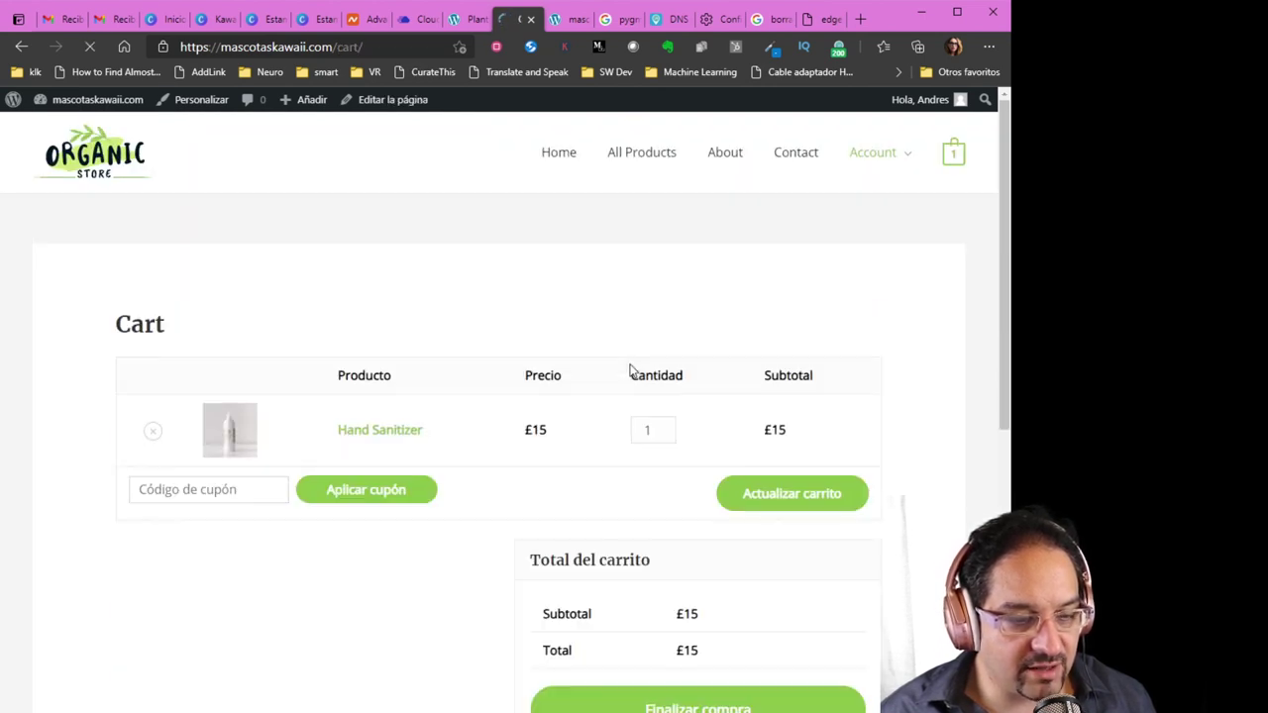
{"action": "scroll", "coordinate": [624, 426], "scroll_direction": "down", "scroll_amount": 3}
{"action": "left_click", "coordinate": [671, 562]}
{"action": "scroll", "coordinate": [584, 536], "scroll_direction": "down", "scroll_amount": 3}
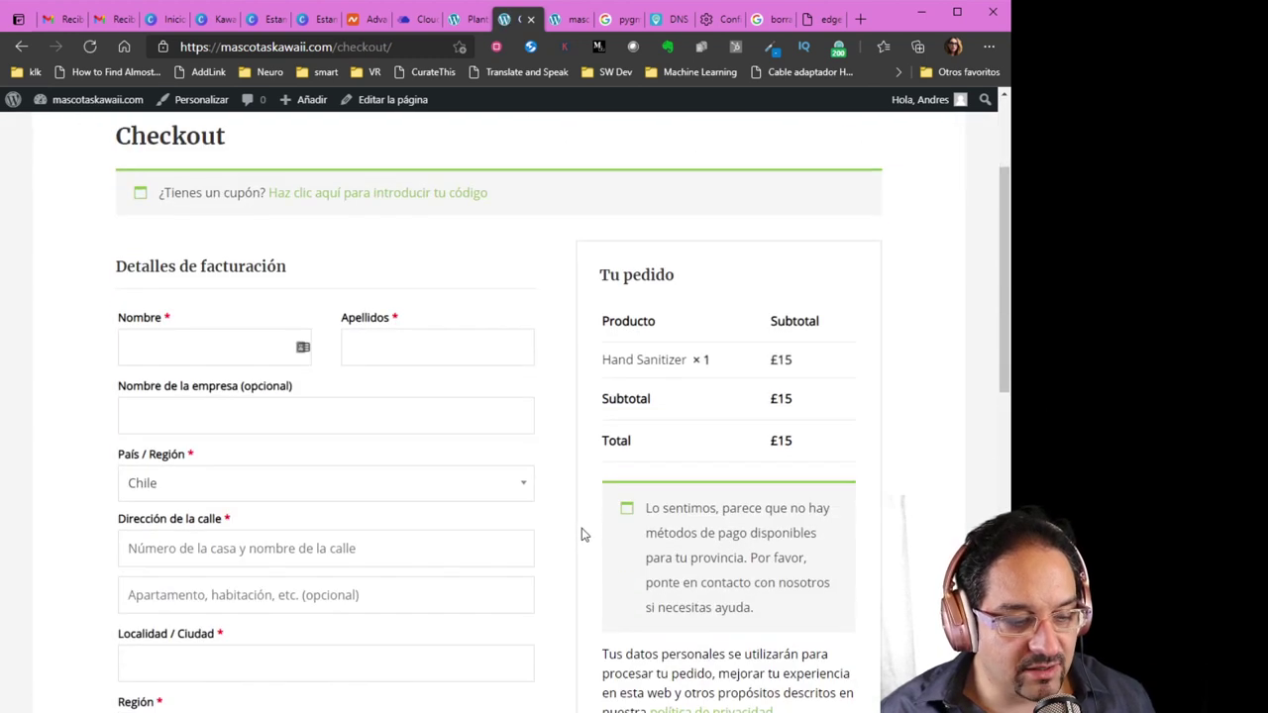
{"action": "scroll", "coordinate": [582, 535], "scroll_direction": "down", "scroll_amount": 2}
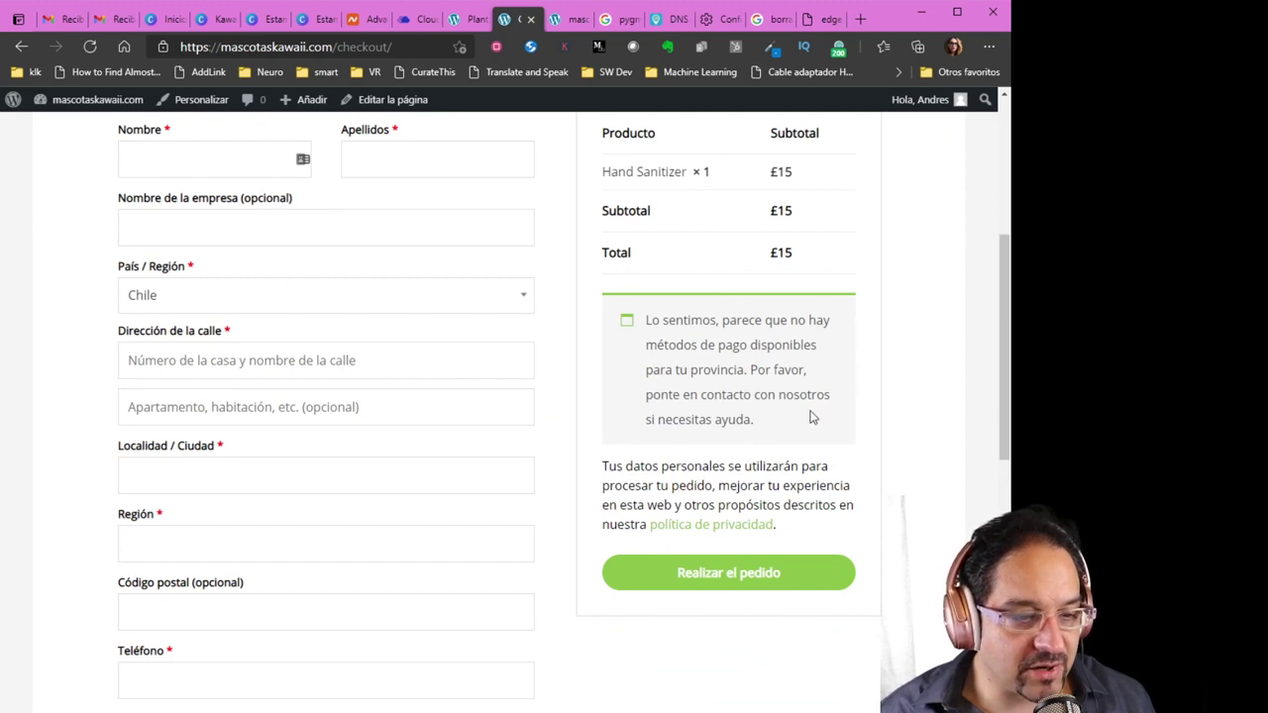
{"action": "scroll", "coordinate": [778, 448], "scroll_direction": "up", "scroll_amount": 4}
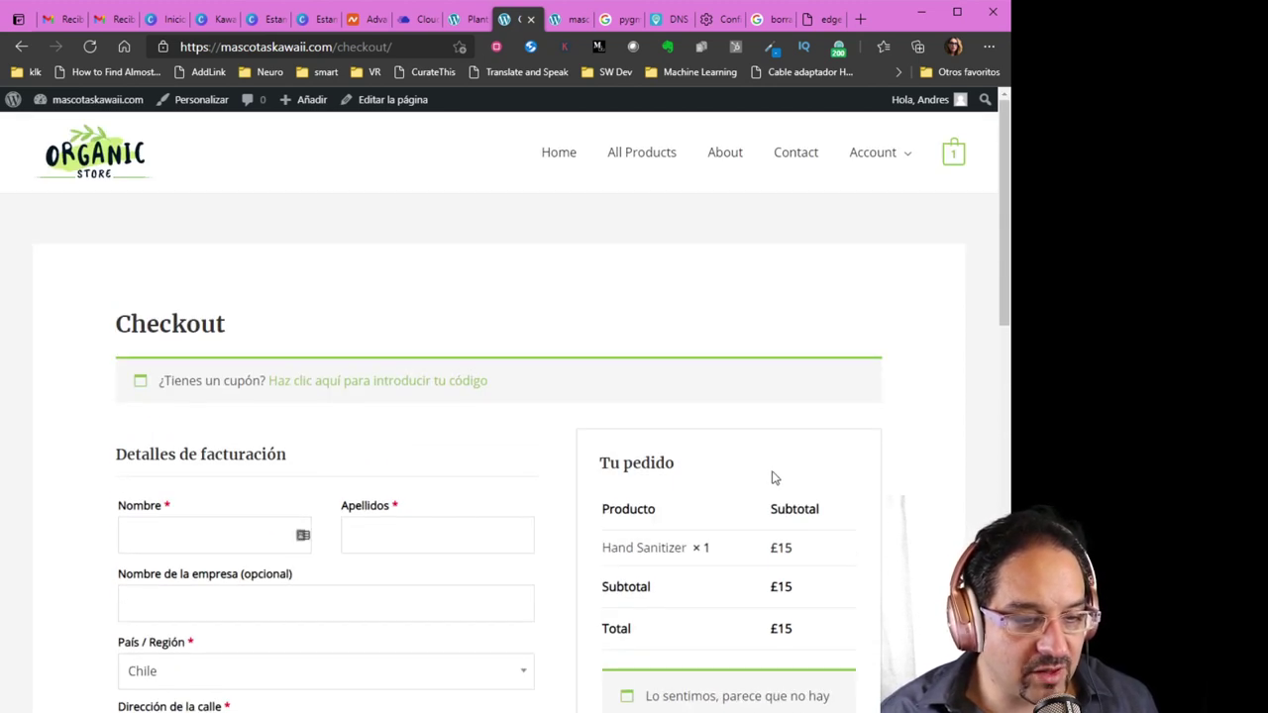
Return to the store's home page to confirm the Organic Store template
{"action": "left_click", "coordinate": [573, 151]}
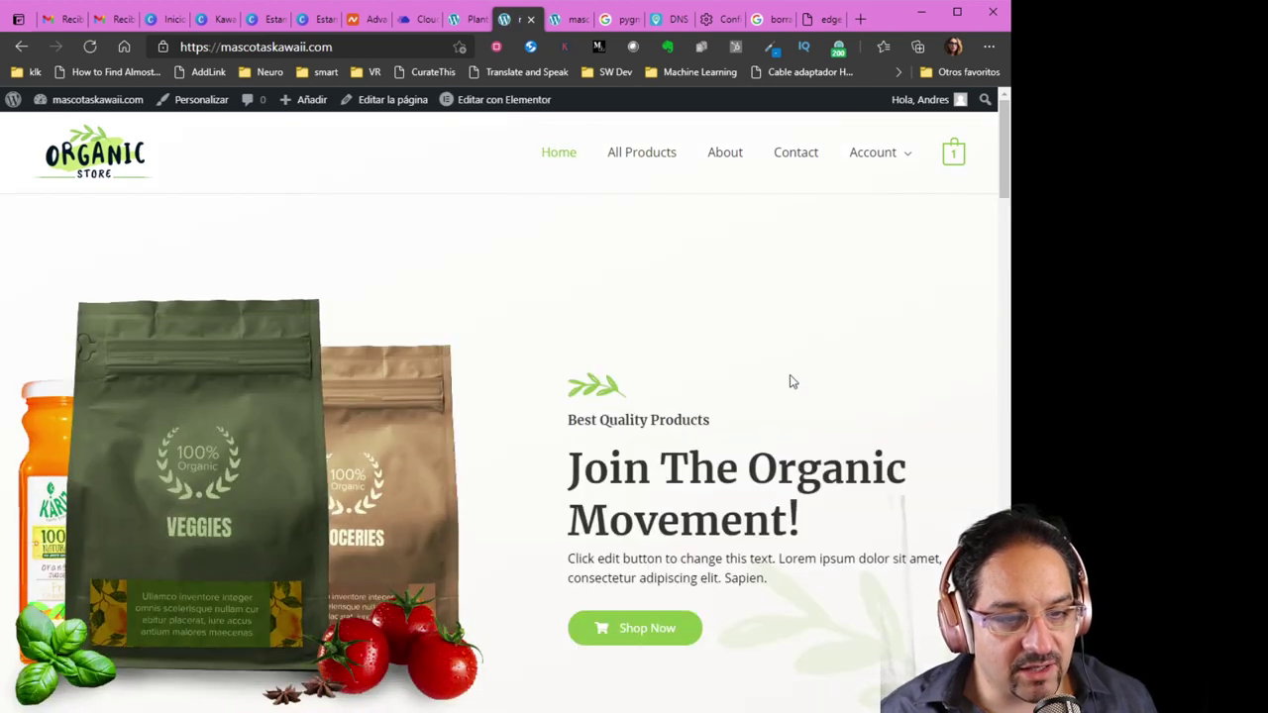
{"action": "scroll", "coordinate": [1003, 195], "scroll_direction": "down", "scroll_amount": 1}
{"action": "left_click_drag", "start_coordinate": [1003, 195], "coordinate": [998, 151]}
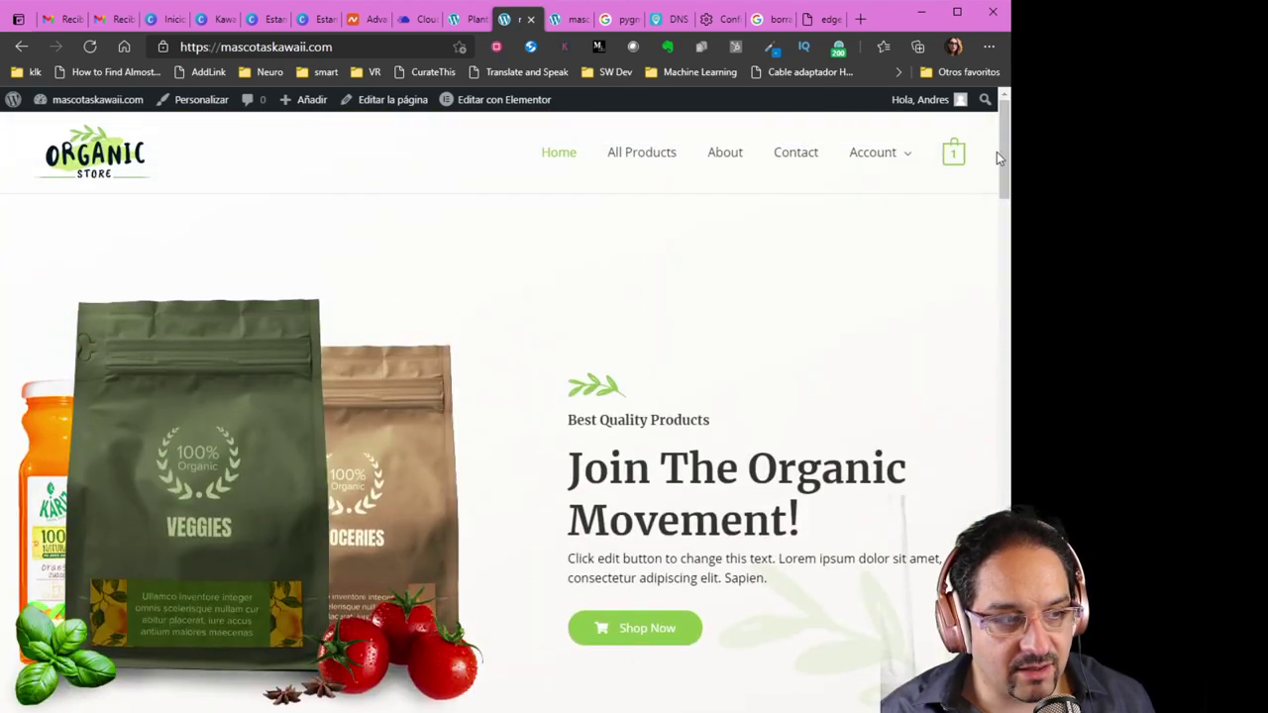
Back in the admin tab, dismiss the import success message and open the theme customizer
{"action": "left_click", "coordinate": [469, 20]}
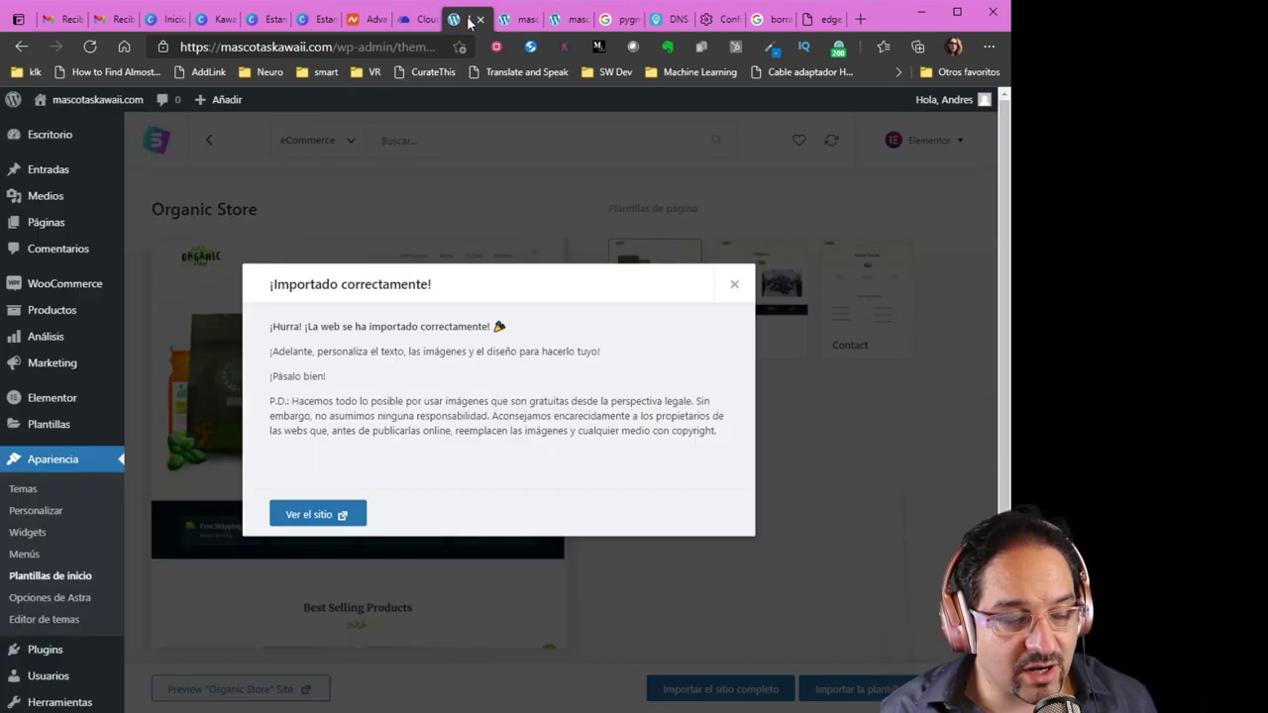
{"action": "left_click", "coordinate": [734, 285]}
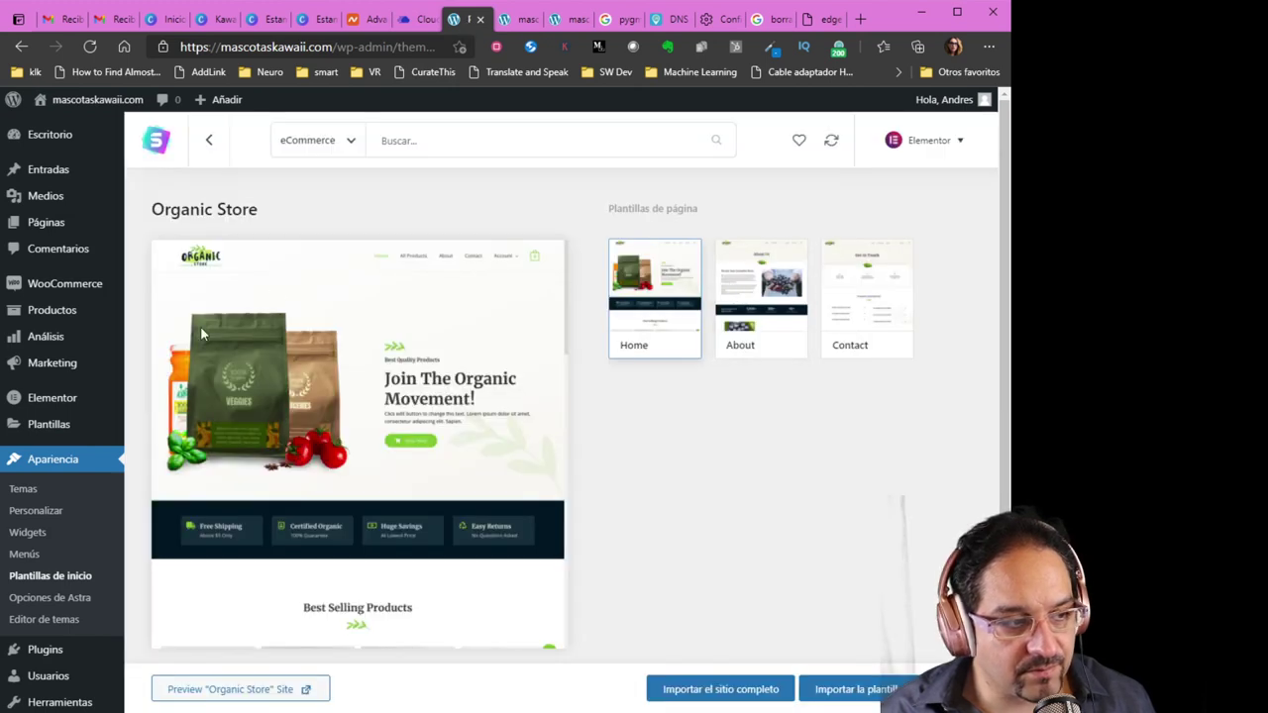
{"action": "scroll", "coordinate": [67, 495], "scroll_direction": "down", "scroll_amount": 2}
{"action": "mouse_move", "coordinate": [64, 554]}
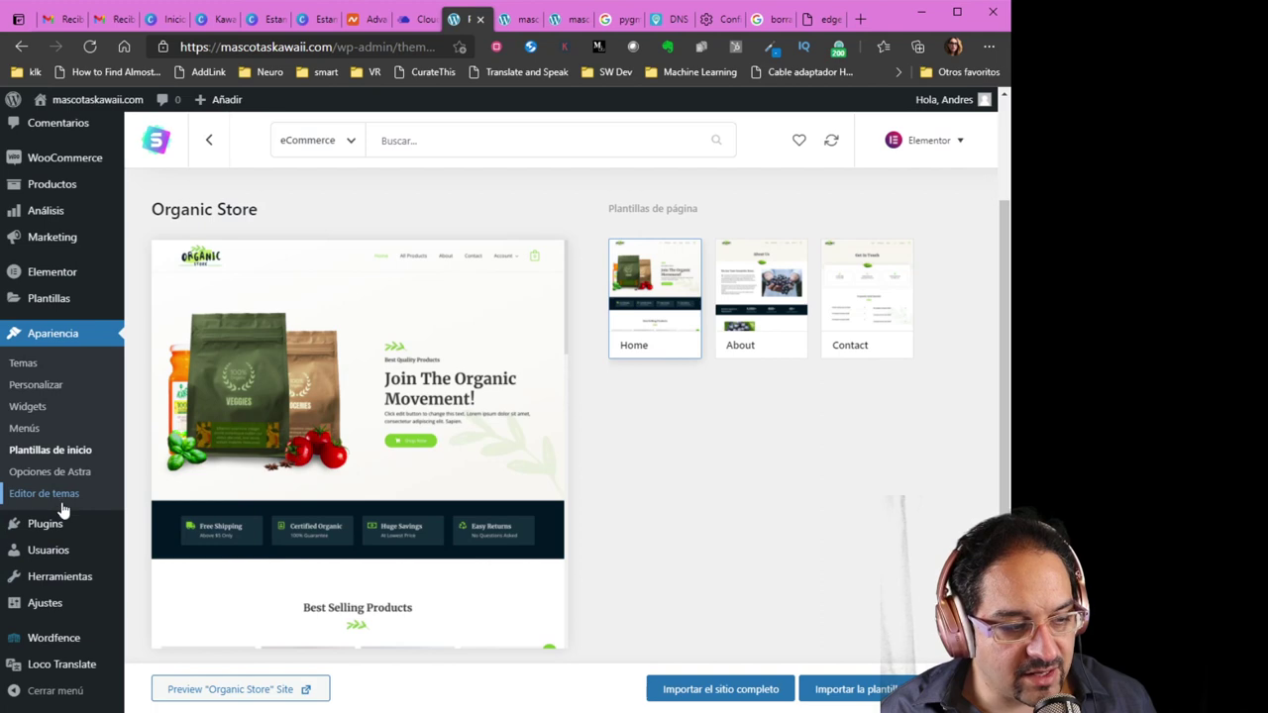
{"action": "left_click", "coordinate": [49, 388]}
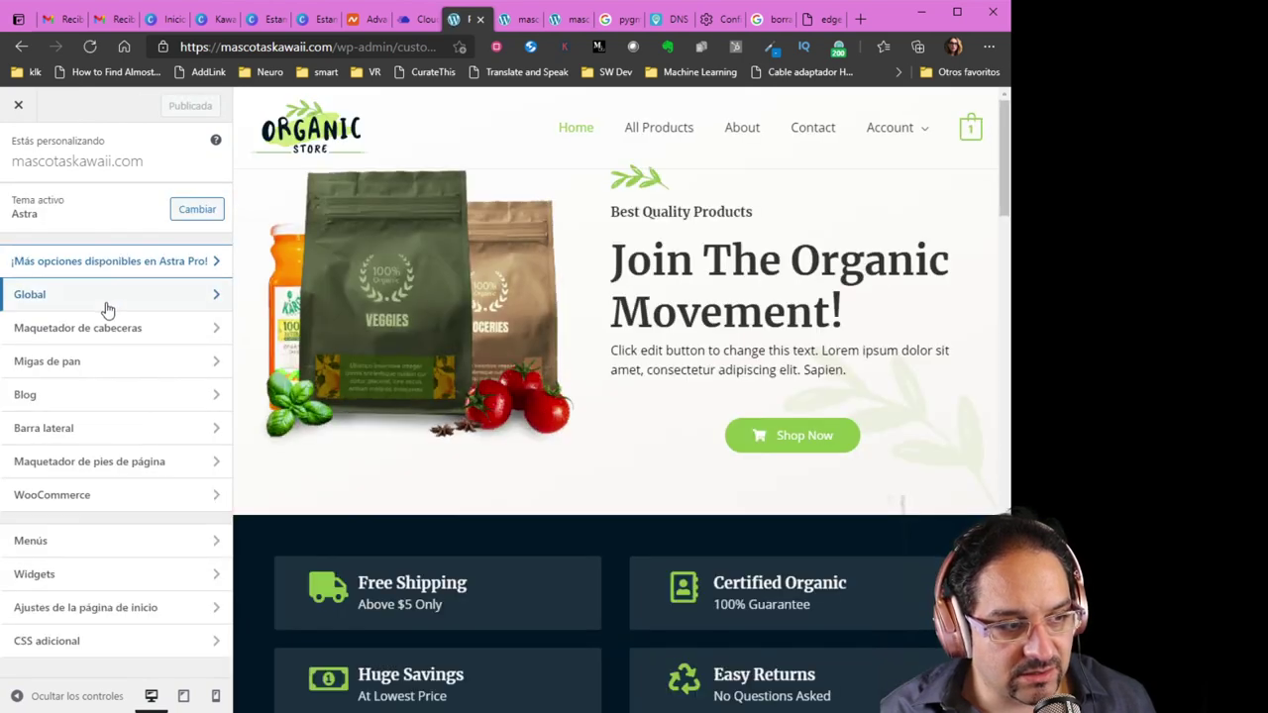
Navigate the Astra customizer to Maquetador de cabeceras' Logotipo settings
{"action": "left_click", "coordinate": [108, 311]}
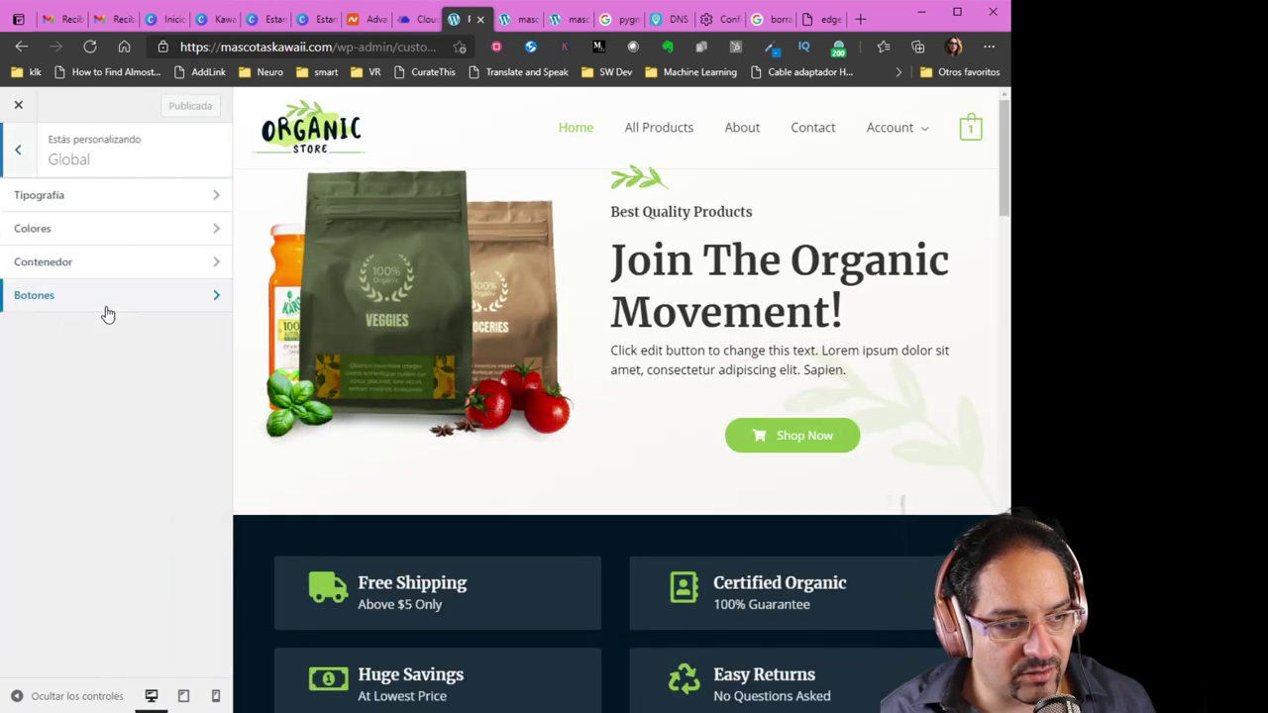
{"action": "left_click", "coordinate": [17, 150]}
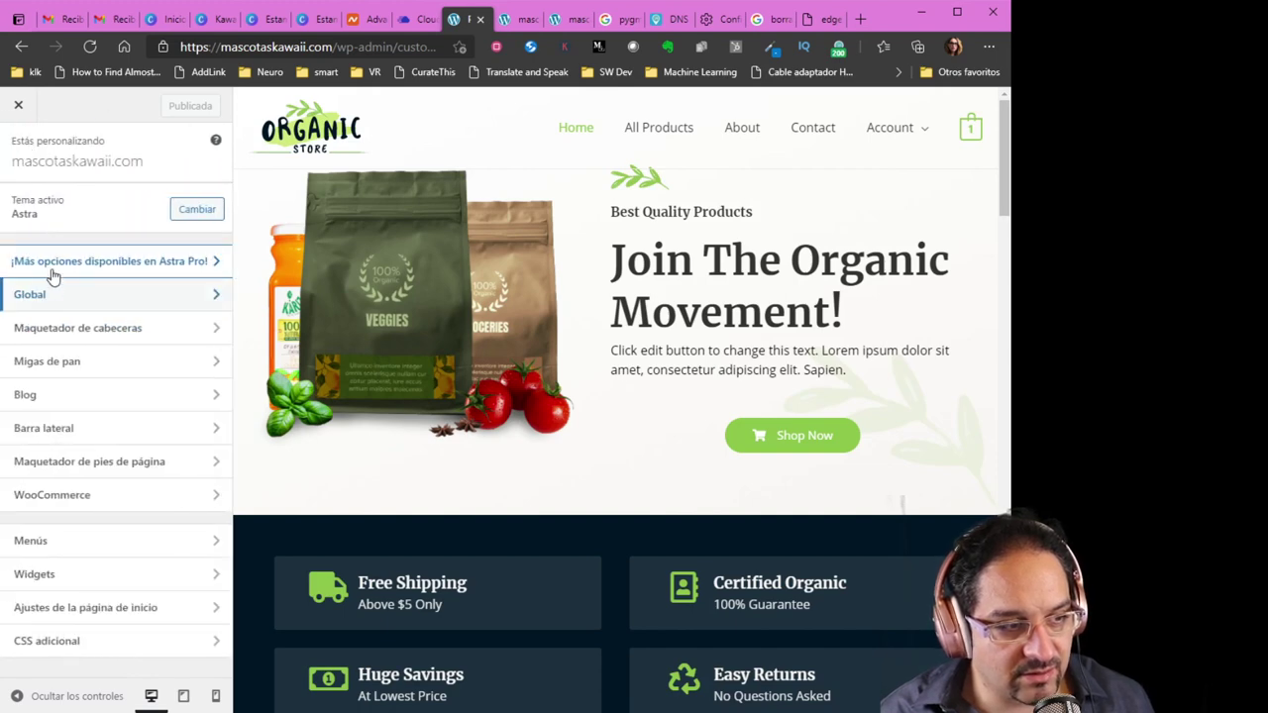
{"action": "left_click", "coordinate": [83, 335]}
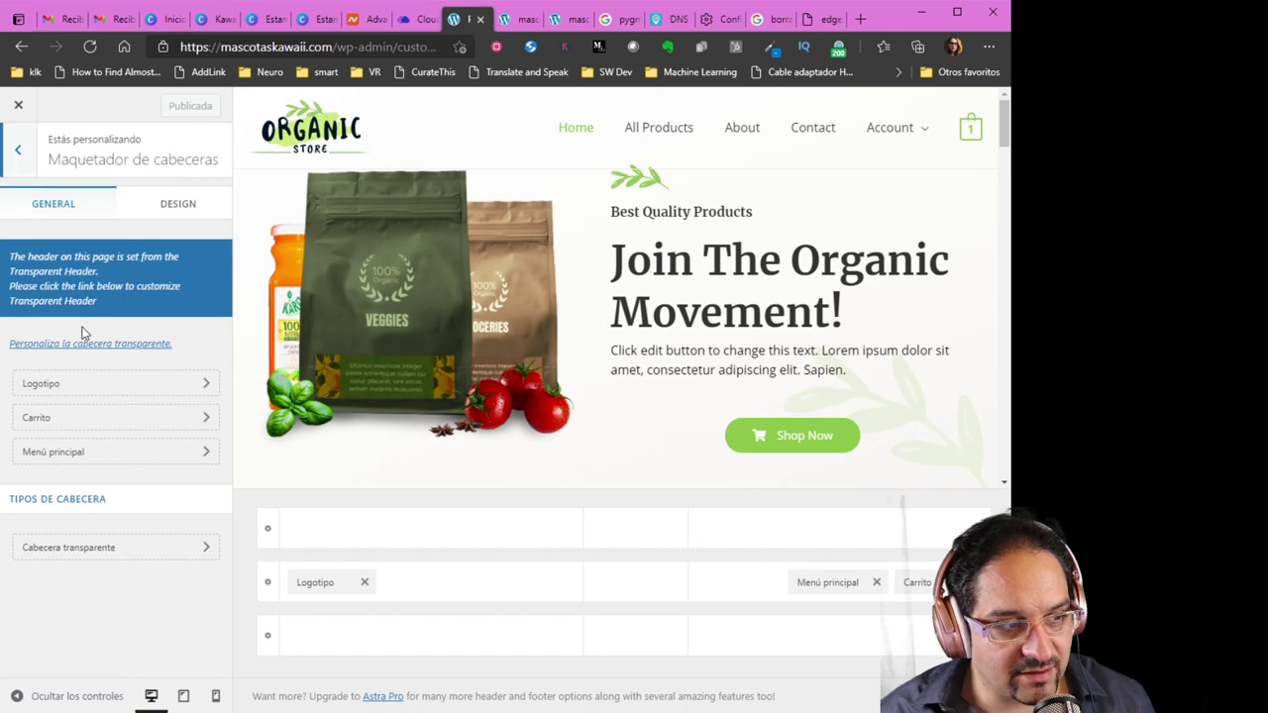
{"action": "left_click", "coordinate": [109, 384]}
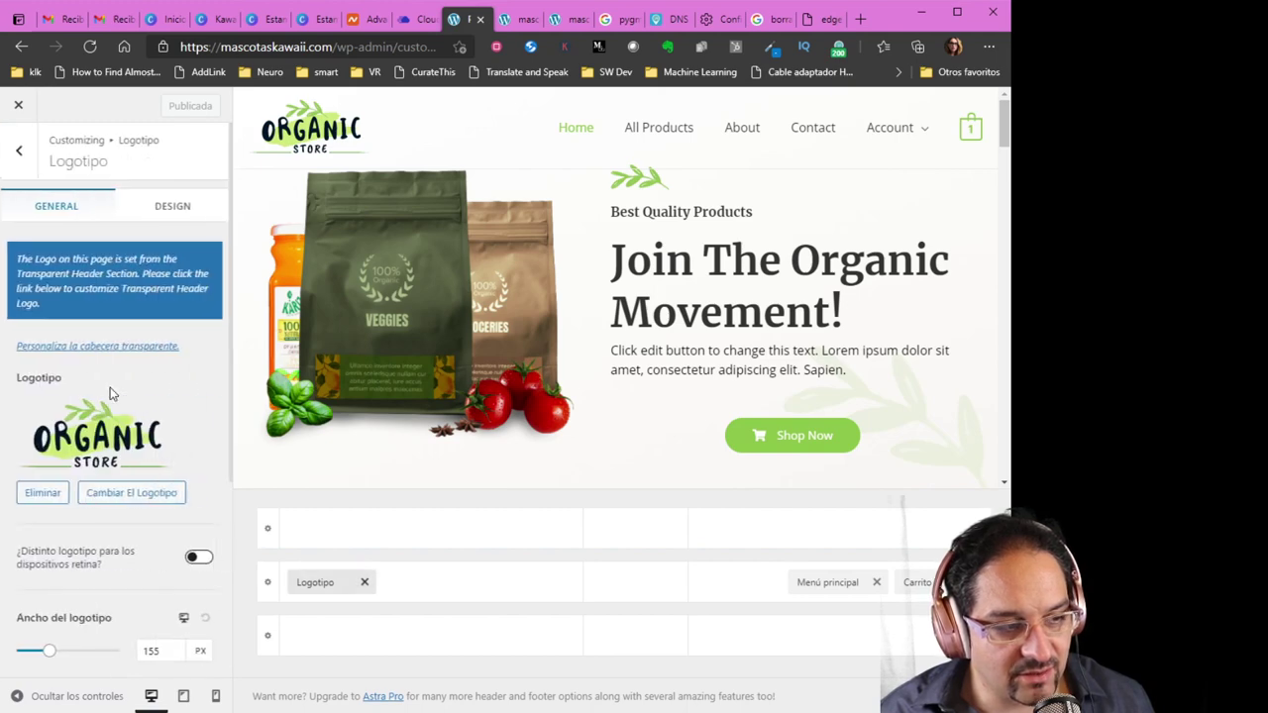
{"action": "left_click", "coordinate": [109, 499]}
Upload the Mascotas Kawaii image as the logo, cropping to include icon and KAWAII text
{"action": "left_click", "coordinate": [509, 413]}
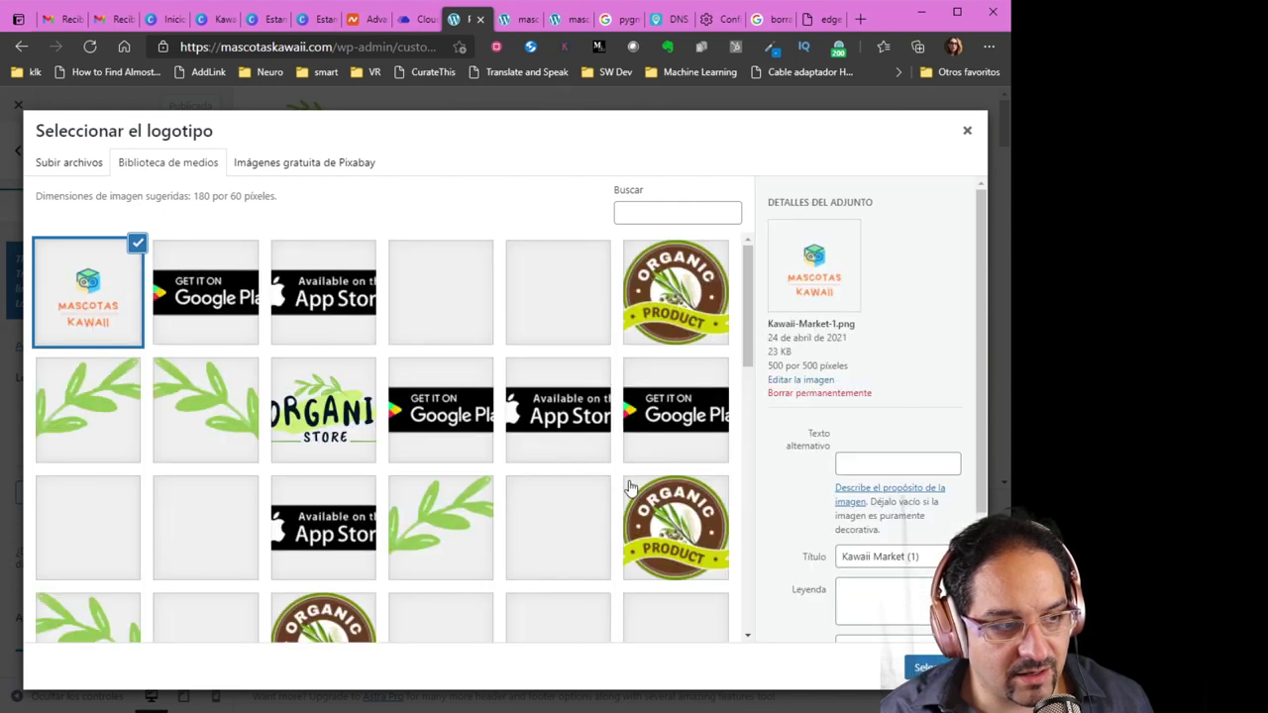
{"action": "left_click", "coordinate": [919, 666]}
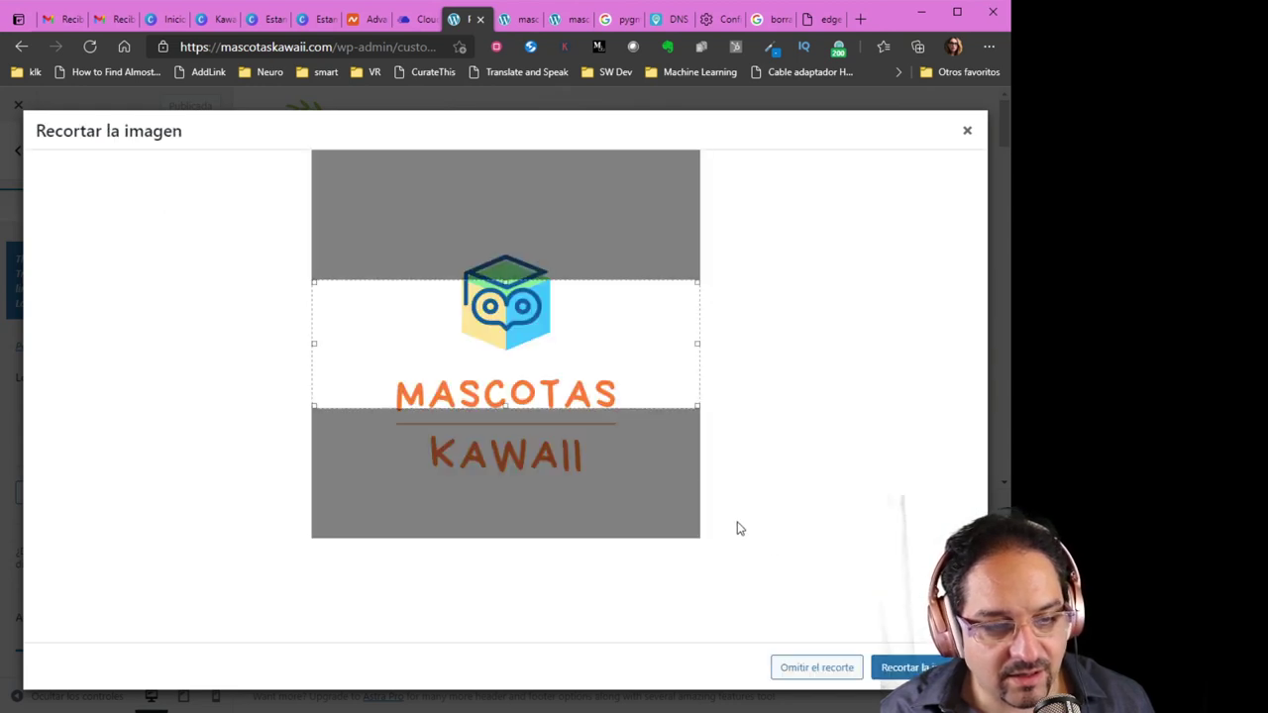
{"action": "left_click_drag", "start_coordinate": [698, 408], "coordinate": [675, 486]}
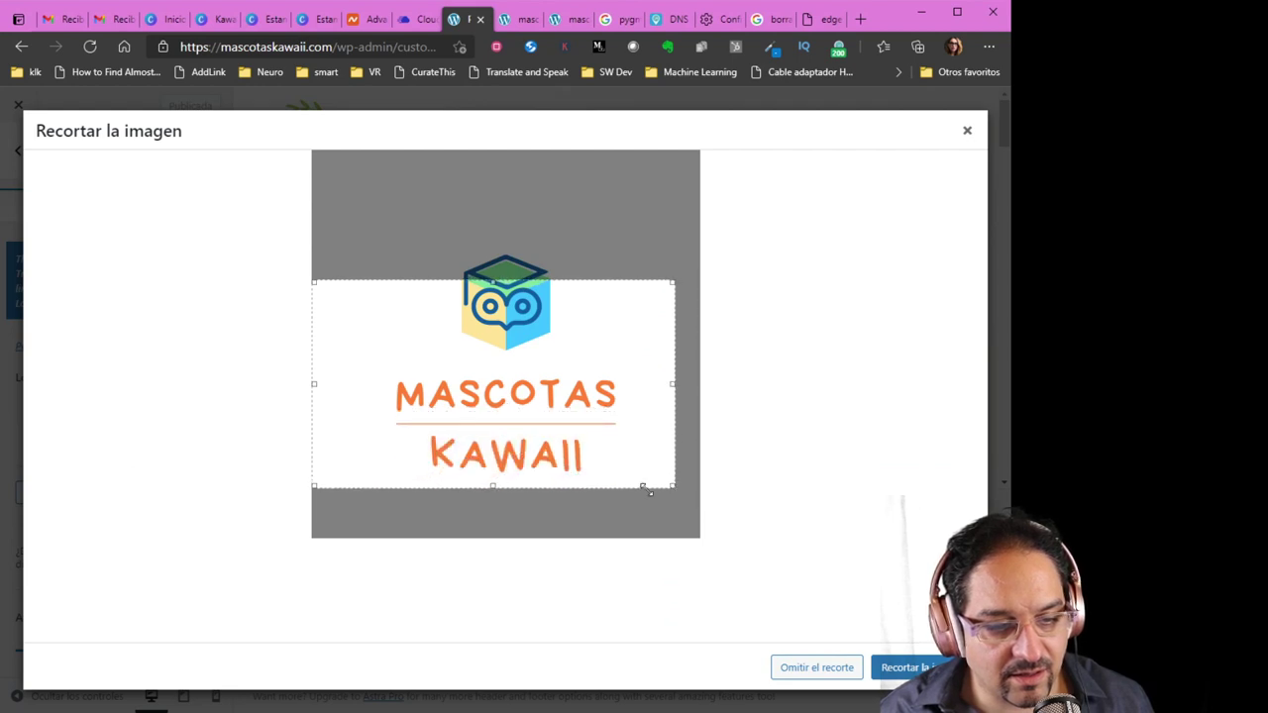
{"action": "left_click_drag", "start_coordinate": [315, 485], "coordinate": [349, 486]}
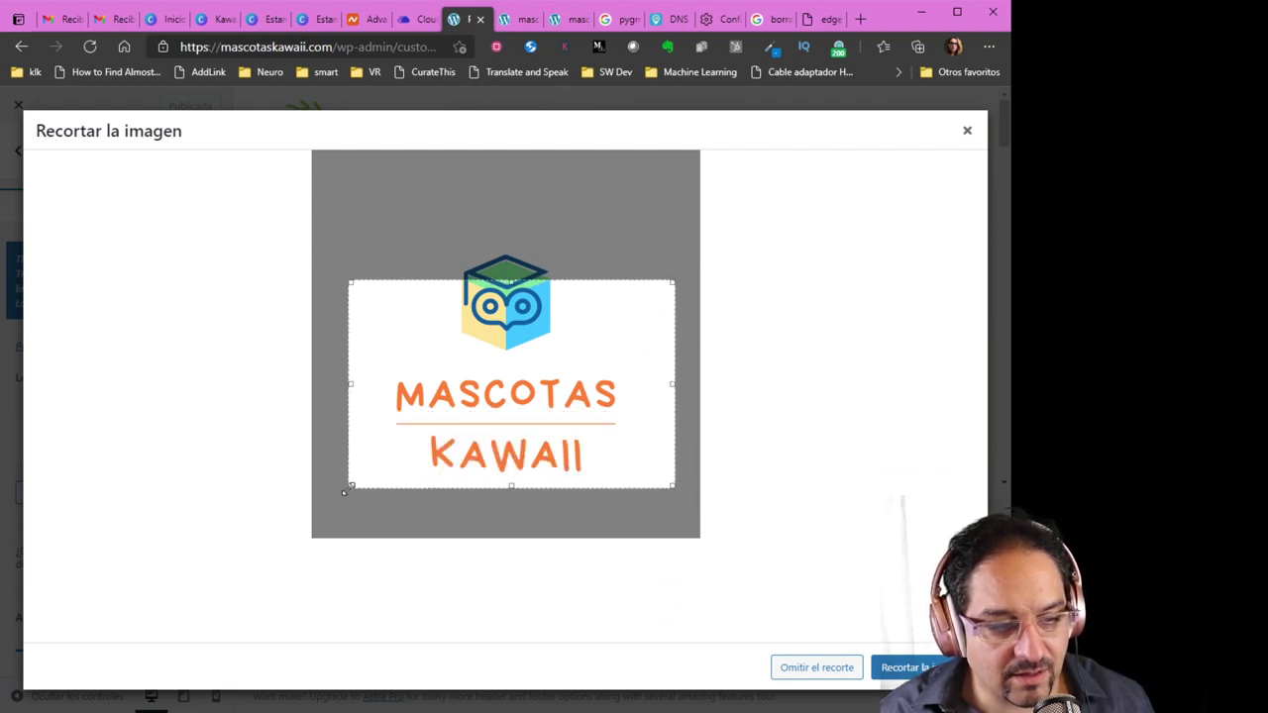
{"action": "left_click_drag", "start_coordinate": [673, 283], "coordinate": [669, 247]}
{"action": "left_click", "coordinate": [913, 669]}
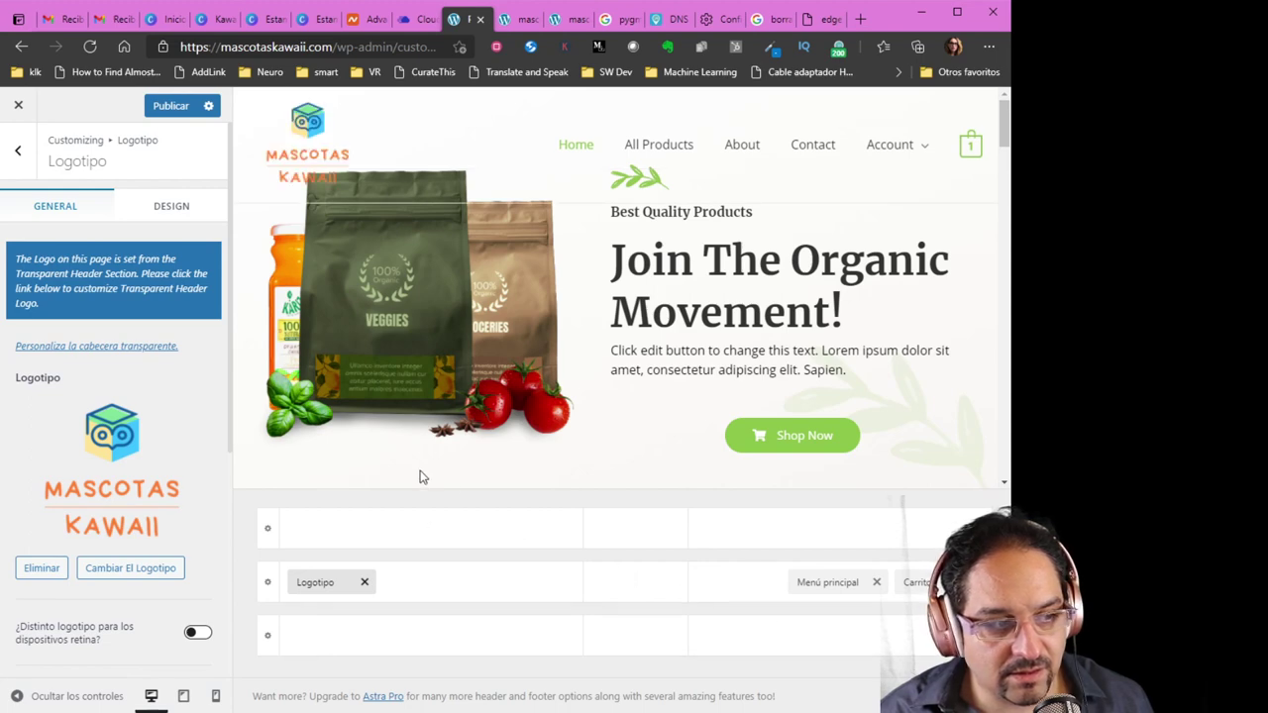
Set Ancho del logotipo to 100 px and publish the change
{"action": "scroll", "coordinate": [176, 488], "scroll_direction": "down", "scroll_amount": 1}
{"action": "scroll", "coordinate": [176, 489], "scroll_direction": "down", "scroll_amount": 1}
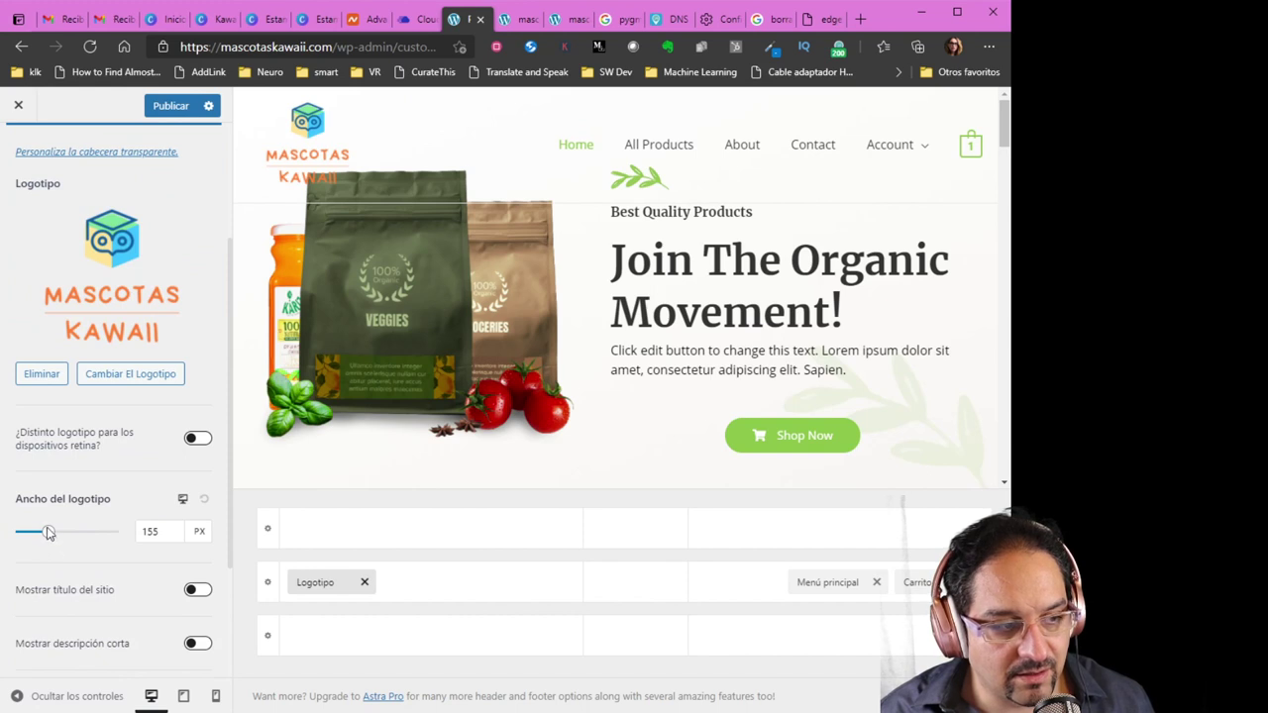
{"action": "left_click_drag", "start_coordinate": [48, 533], "coordinate": [36, 537]}
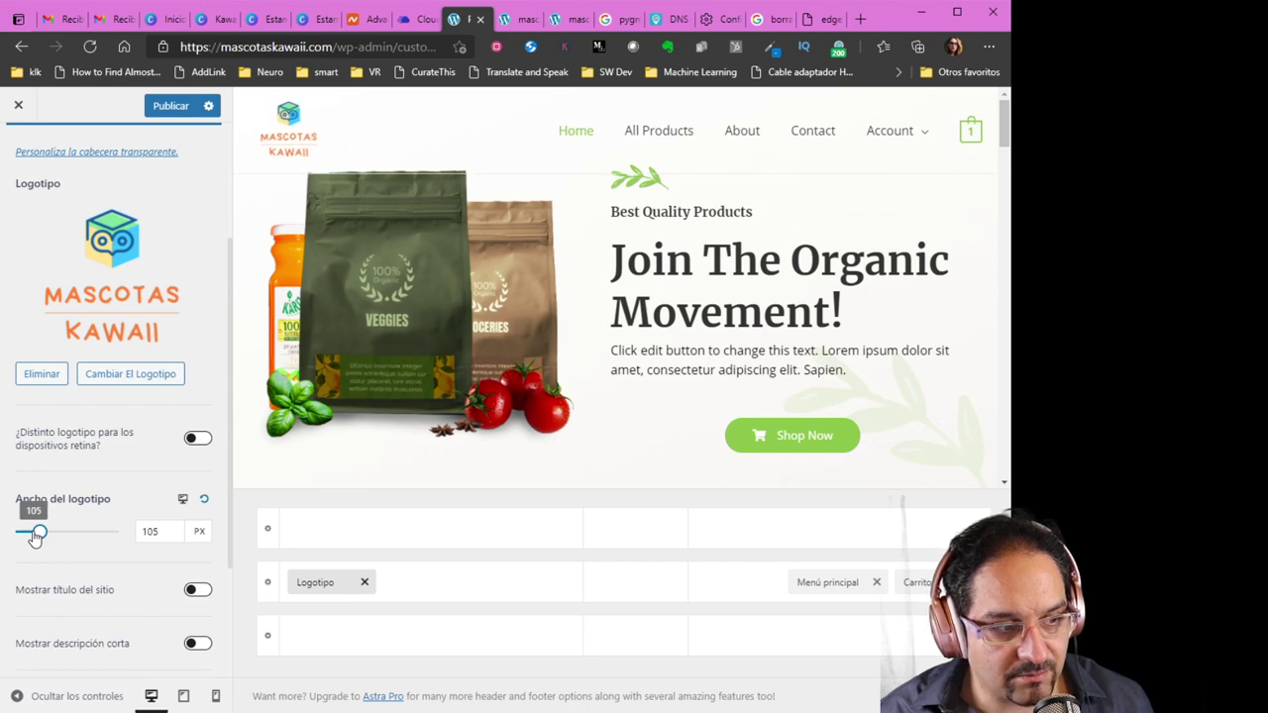
{"action": "left_click", "coordinate": [163, 531]}
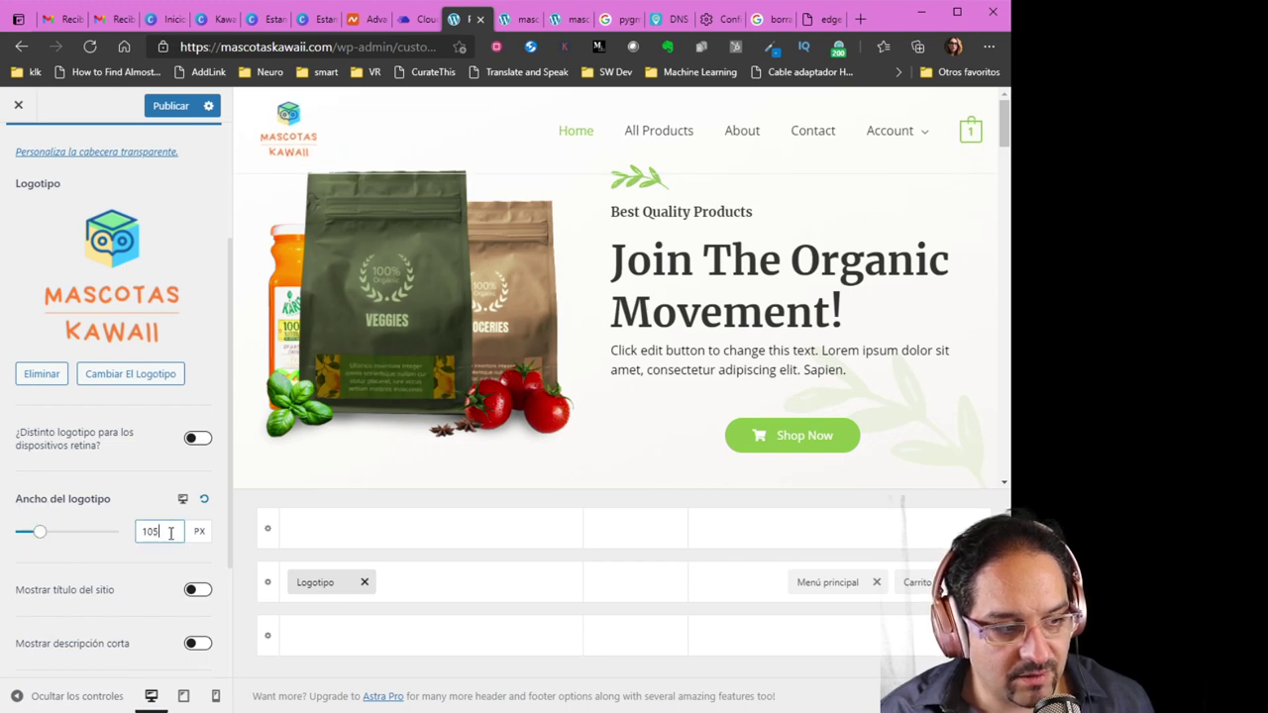
{"action": "key", "text": "BackSpace"}
{"action": "type", "text": "0"}
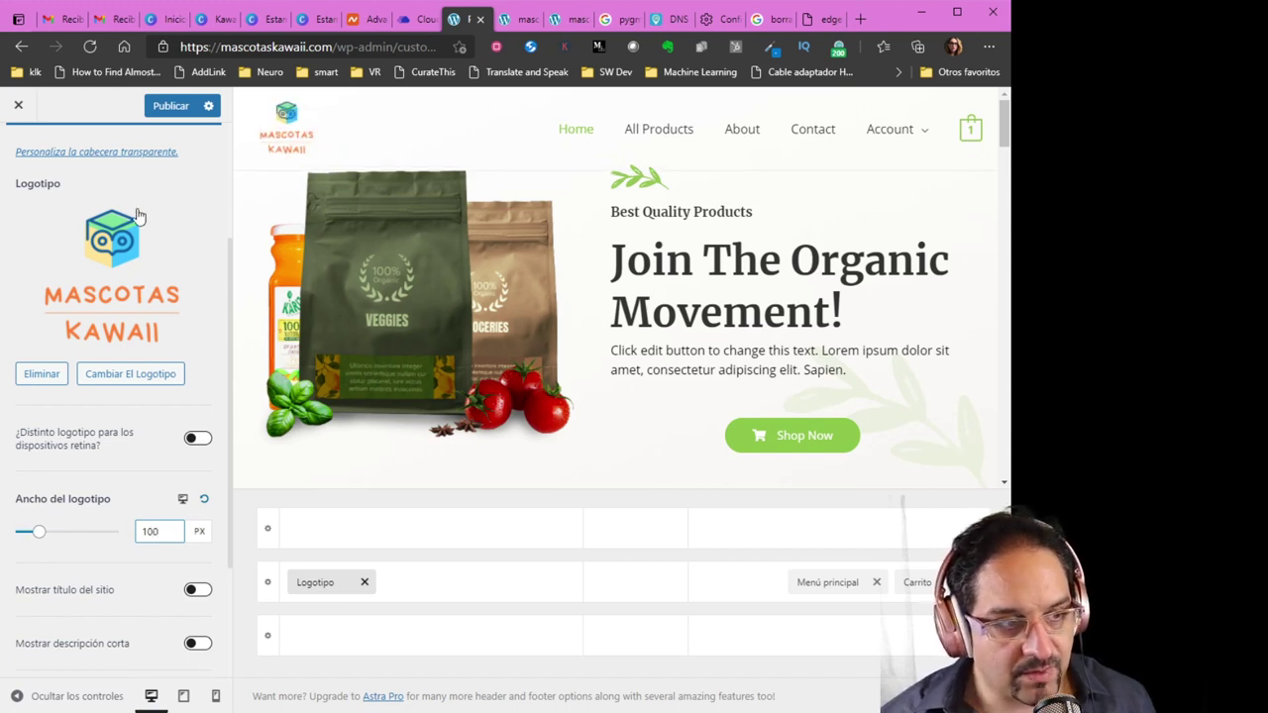
{"action": "left_click", "coordinate": [170, 106]}
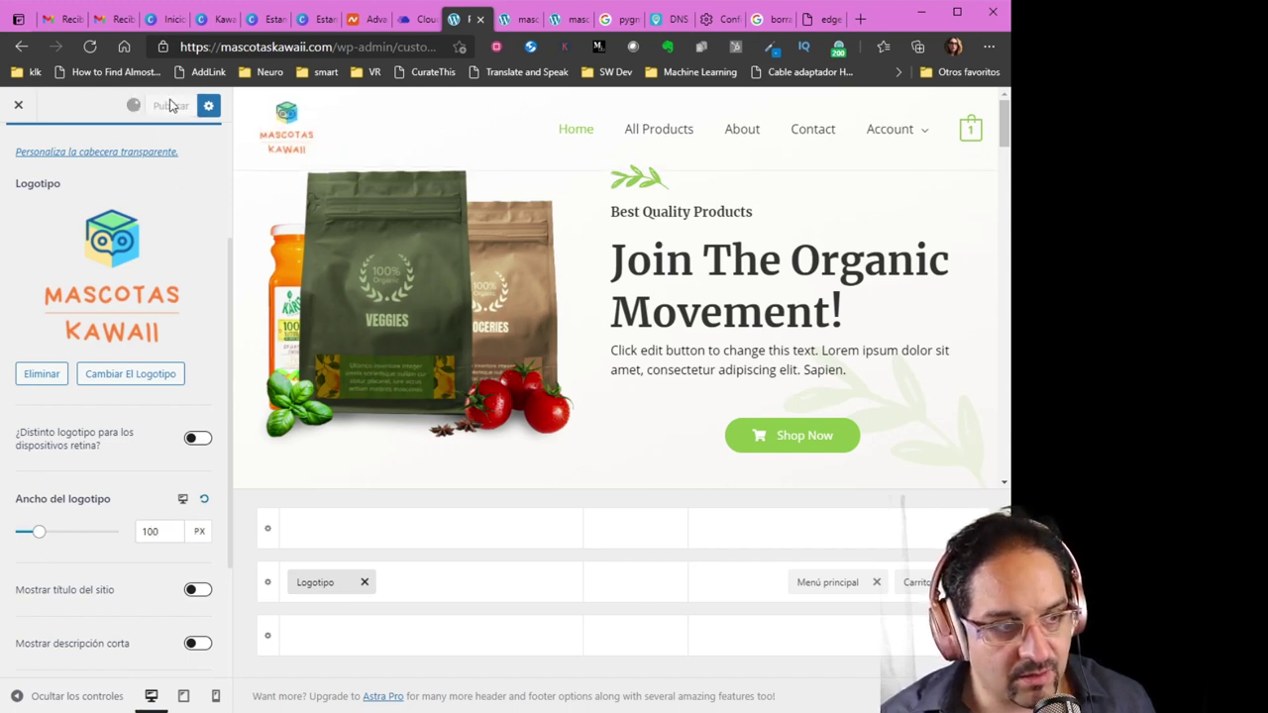
Reload the live site tab to verify the new logo, then return to the customizer
{"action": "left_click", "coordinate": [517, 28]}
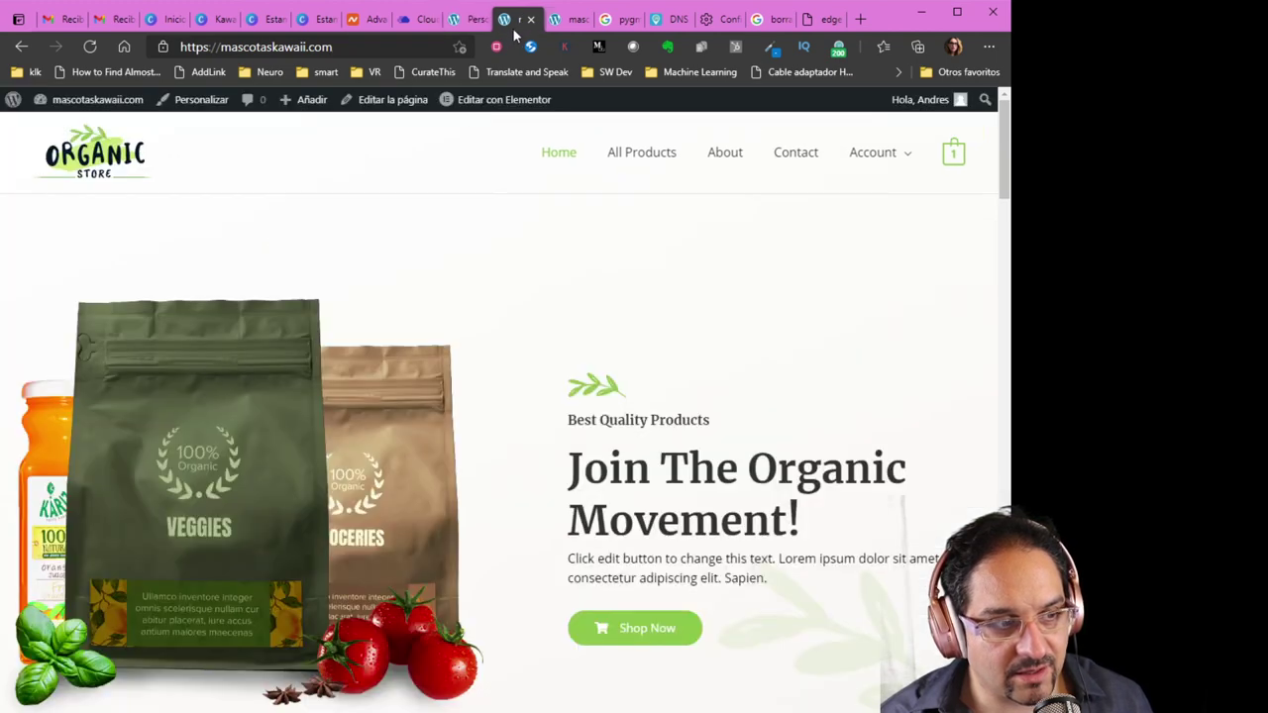
{"action": "left_click", "coordinate": [89, 49]}
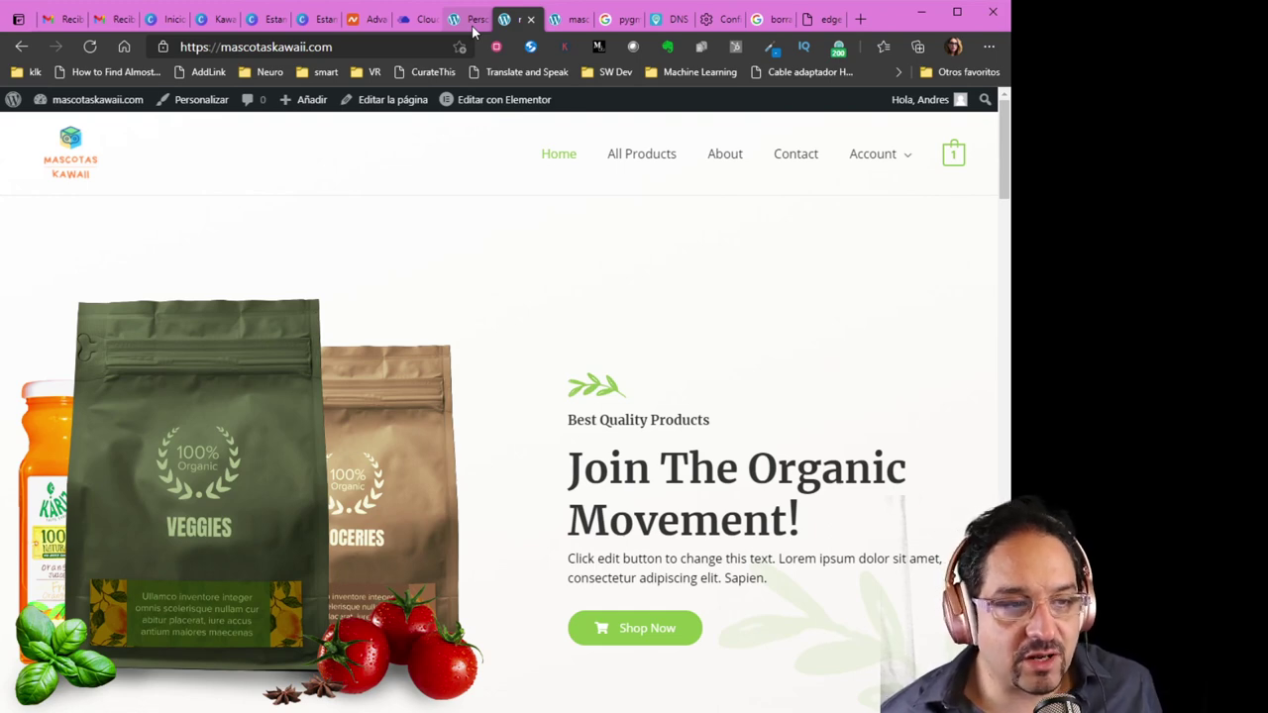
{"action": "left_click", "coordinate": [473, 24]}
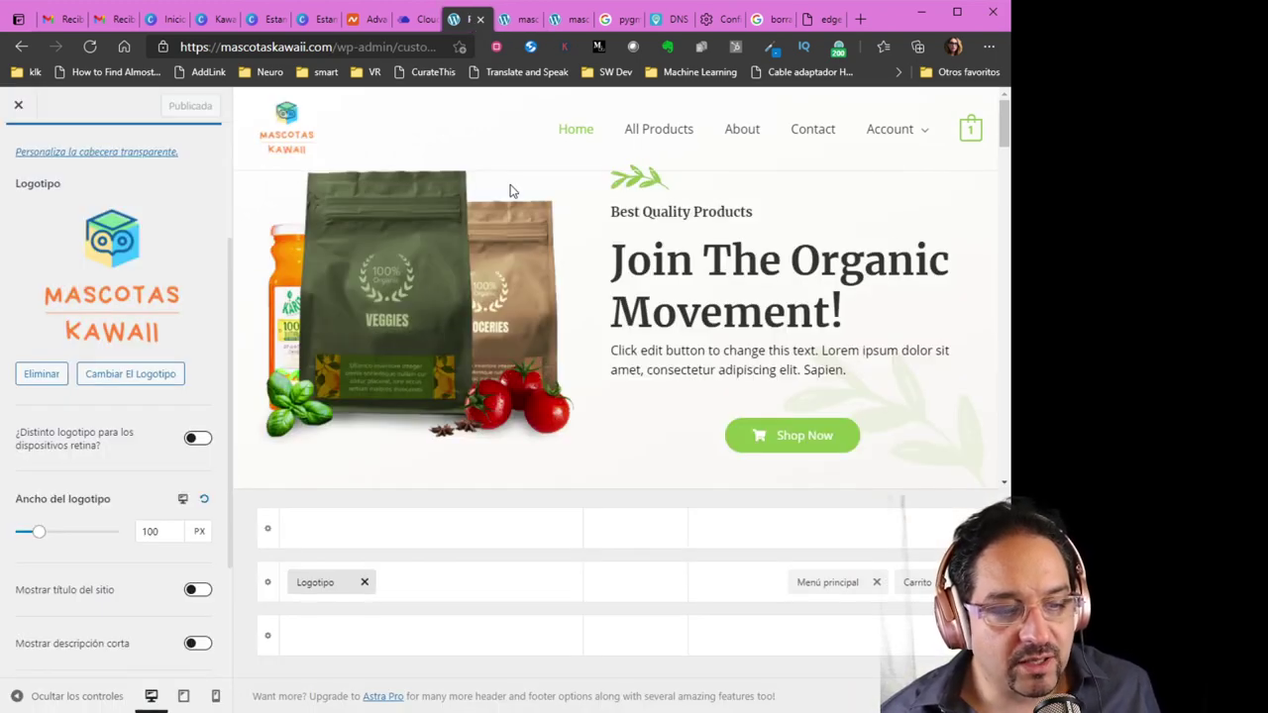
In WooCommerce Ajustes, set Ubicación(es) de venta to Vender a países específicos with Chile
{"action": "left_click", "coordinate": [19, 105]}
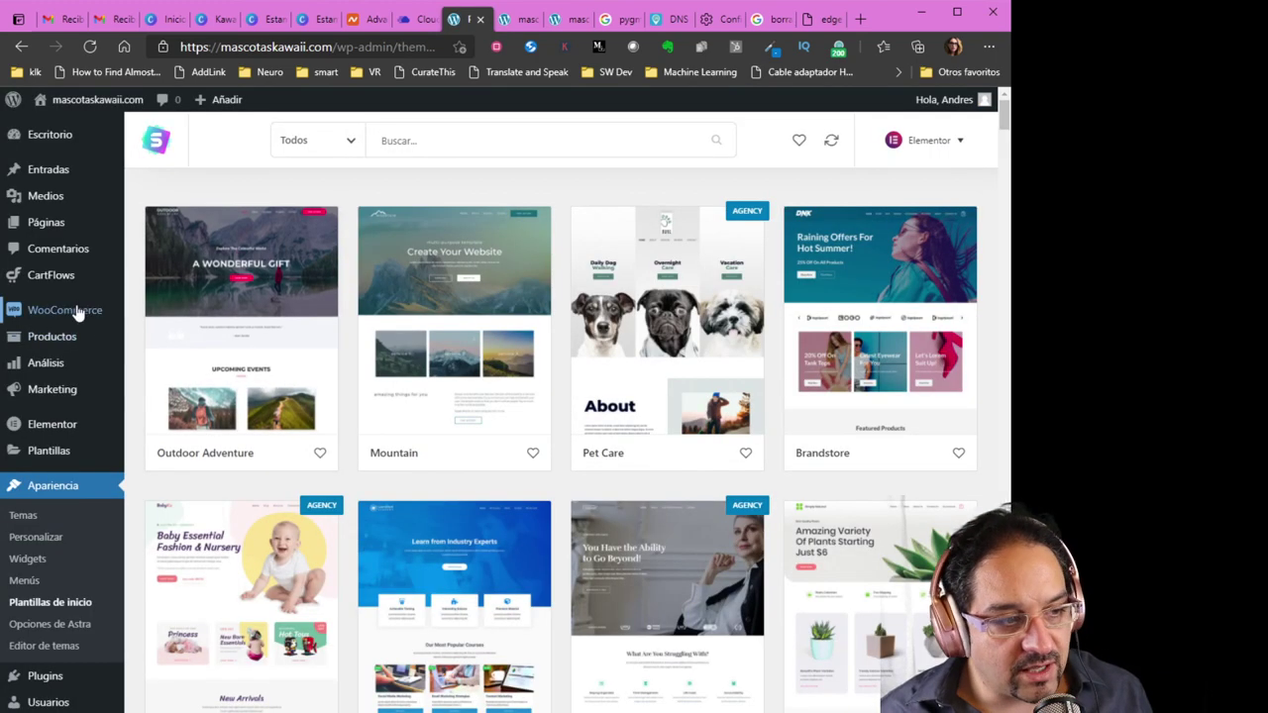
{"action": "mouse_move", "coordinate": [79, 313]}
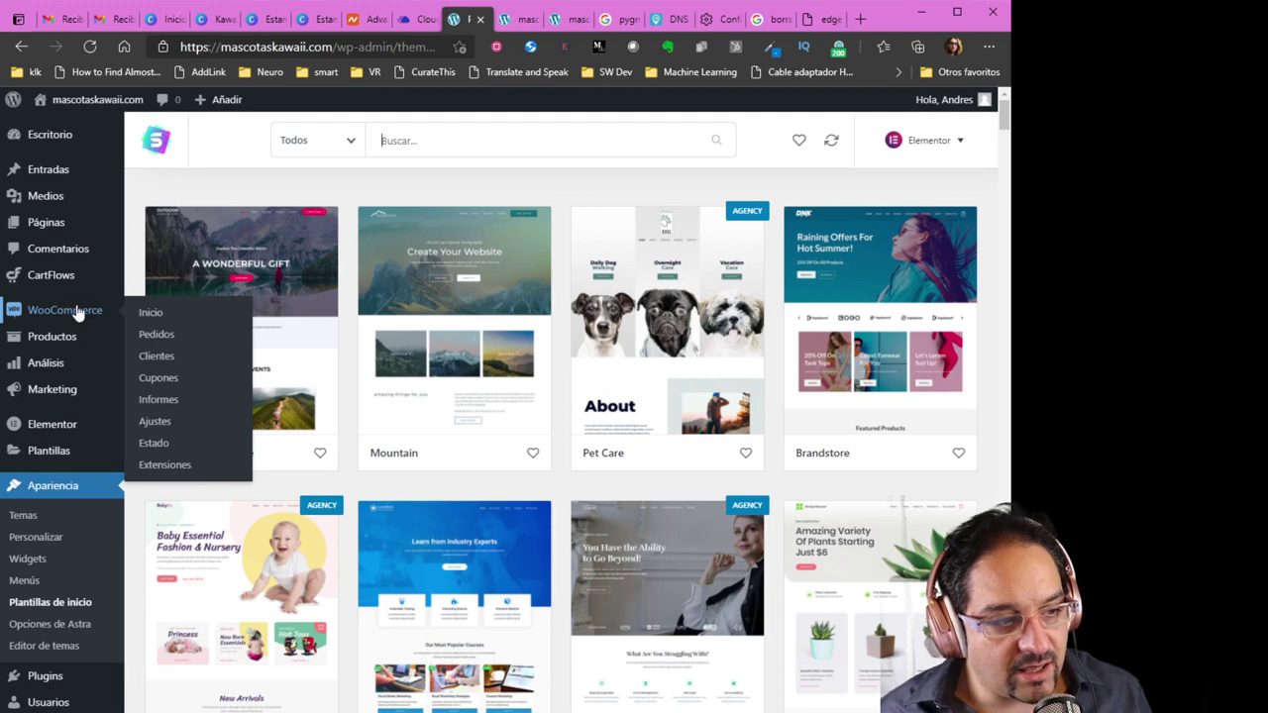
{"action": "left_click", "coordinate": [153, 423]}
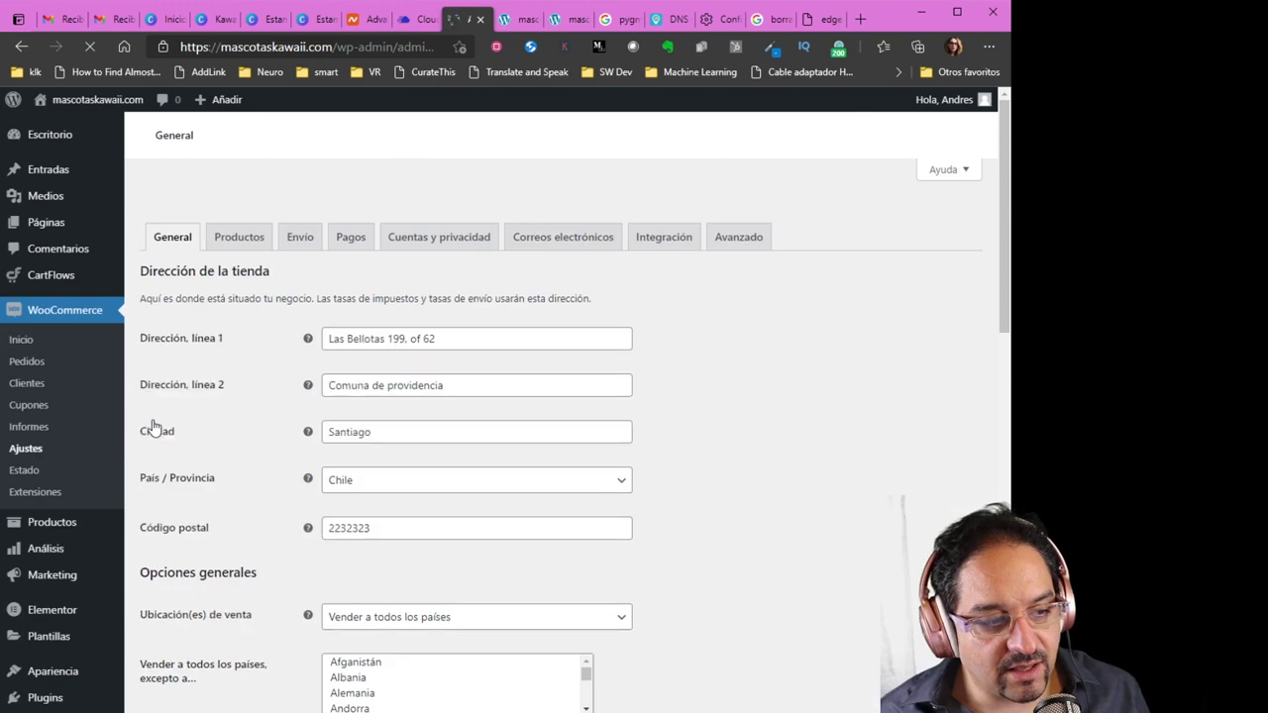
{"action": "scroll", "coordinate": [179, 430], "scroll_direction": "down", "scroll_amount": 3}
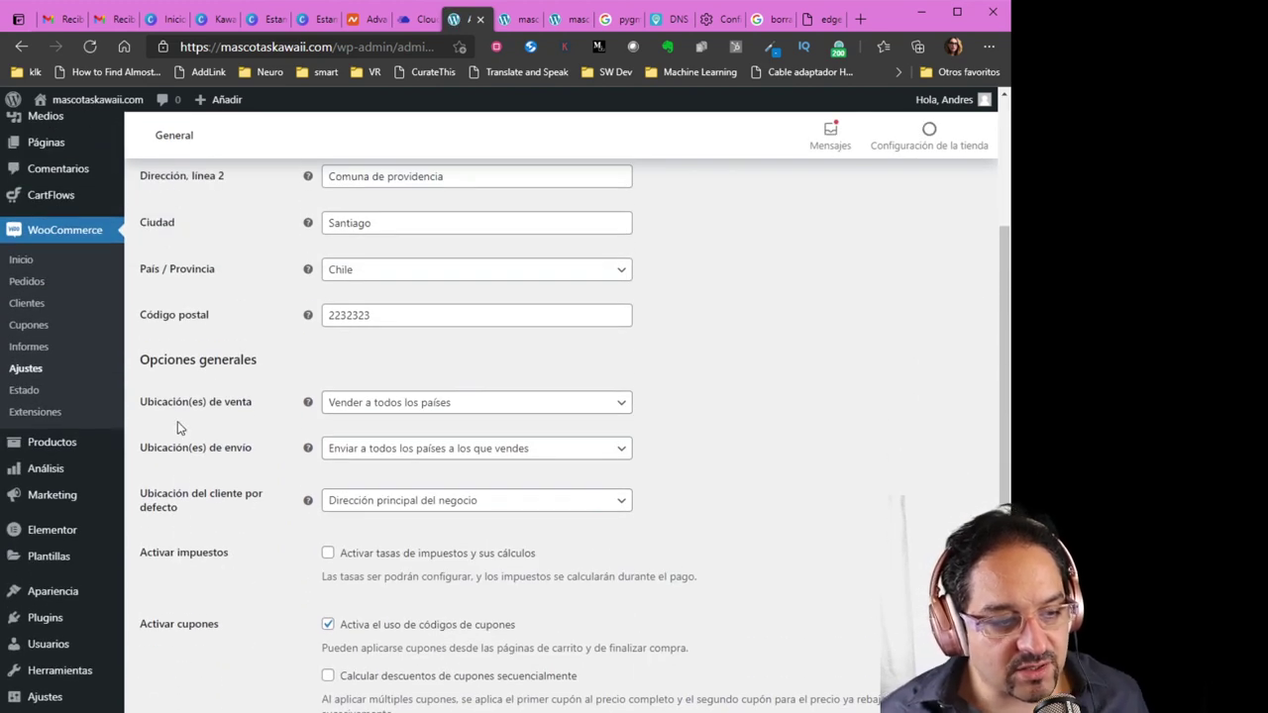
{"action": "left_click", "coordinate": [369, 402]}
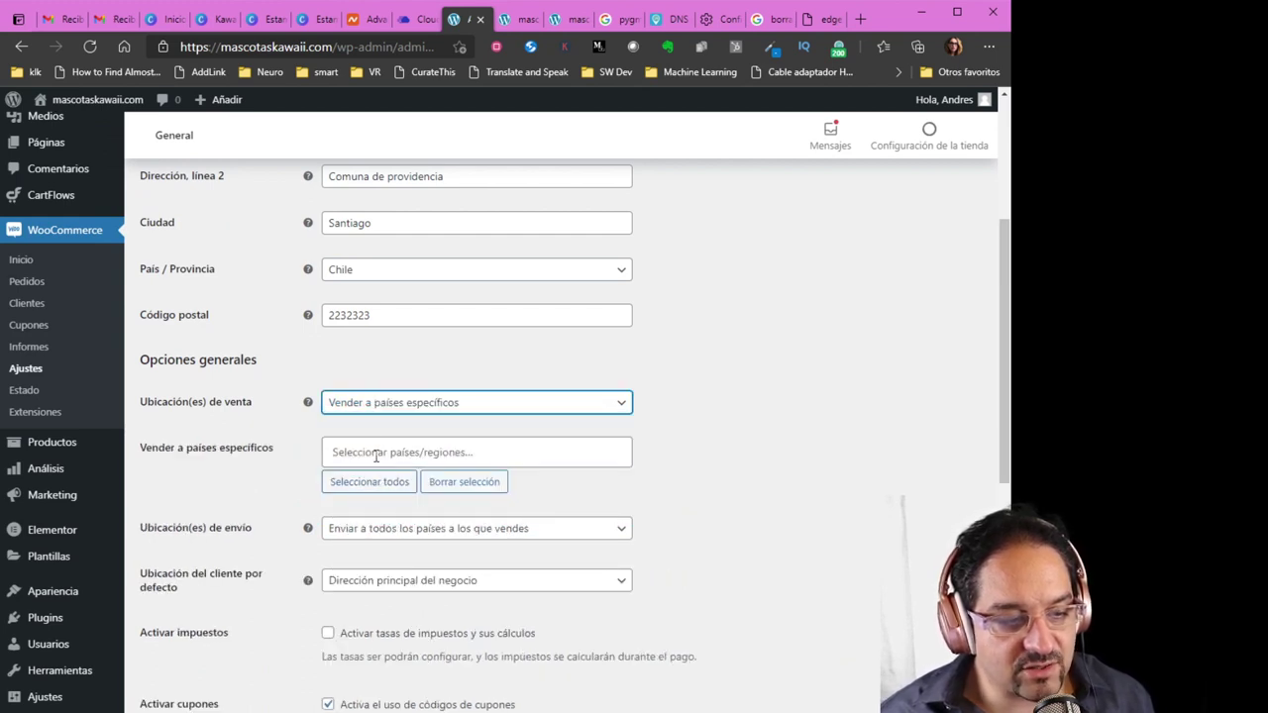
{"action": "left_click", "coordinate": [375, 453]}
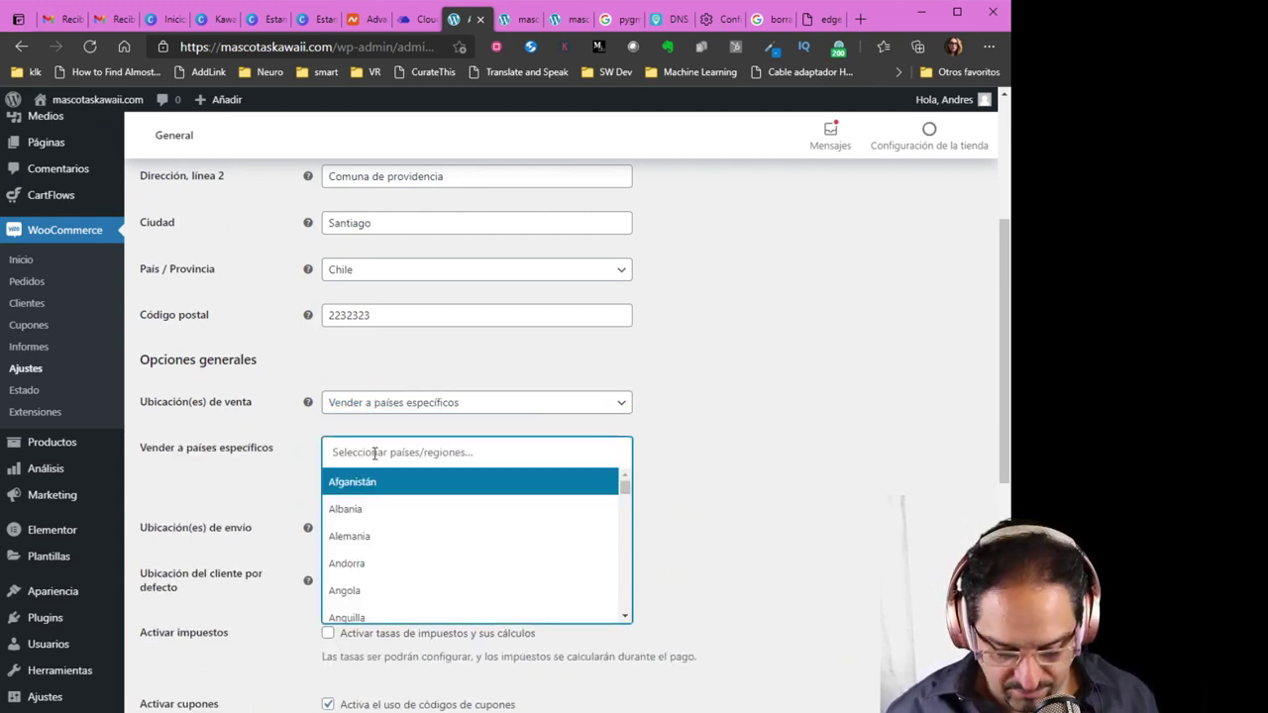
{"action": "type", "text": "chile"}
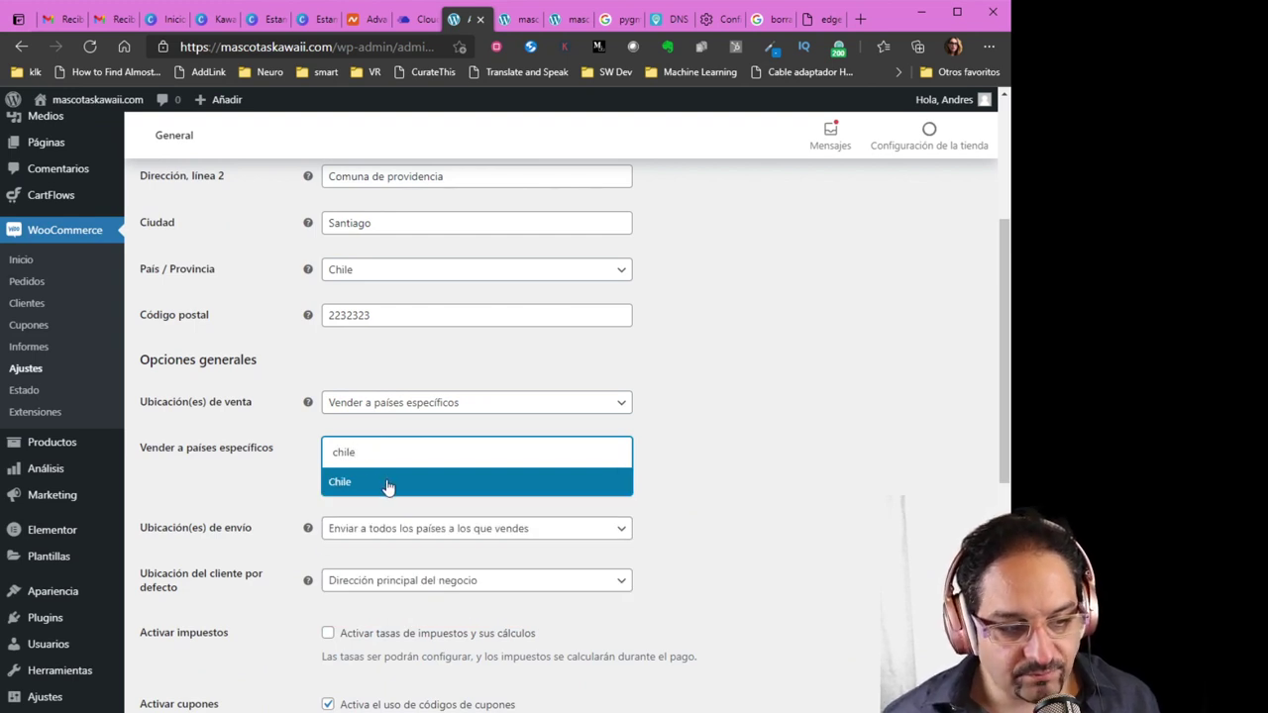
{"action": "left_click", "coordinate": [388, 482]}
Set the store currency to Peso chileno ($)
{"action": "scroll", "coordinate": [208, 619], "scroll_direction": "down", "scroll_amount": 2}
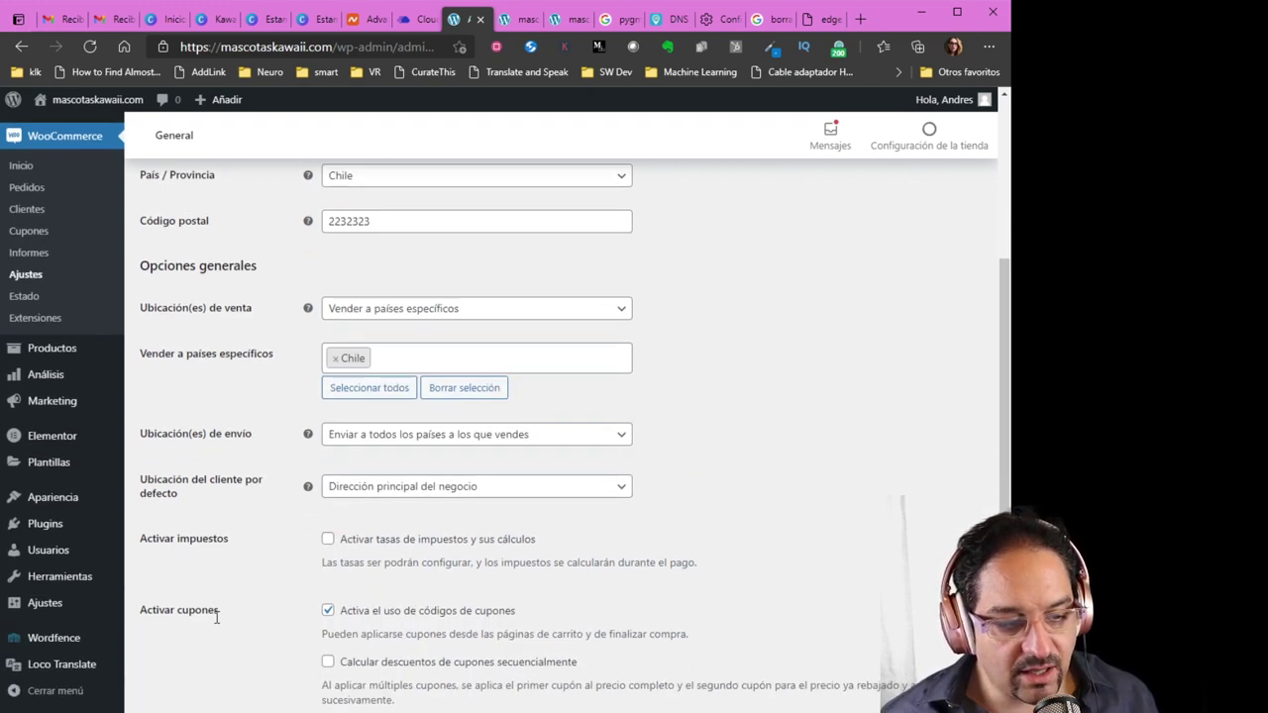
{"action": "scroll", "coordinate": [219, 623], "scroll_direction": "up", "scroll_amount": 1}
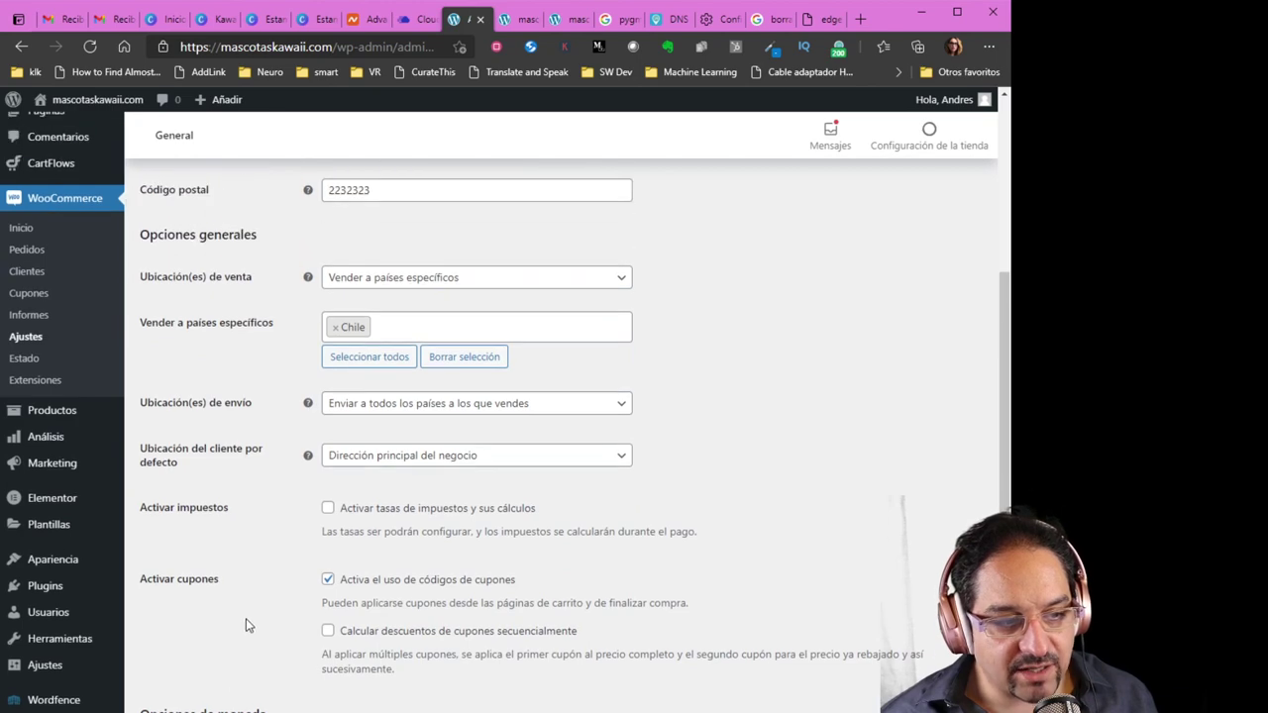
{"action": "scroll", "coordinate": [288, 634], "scroll_direction": "up", "scroll_amount": 3}
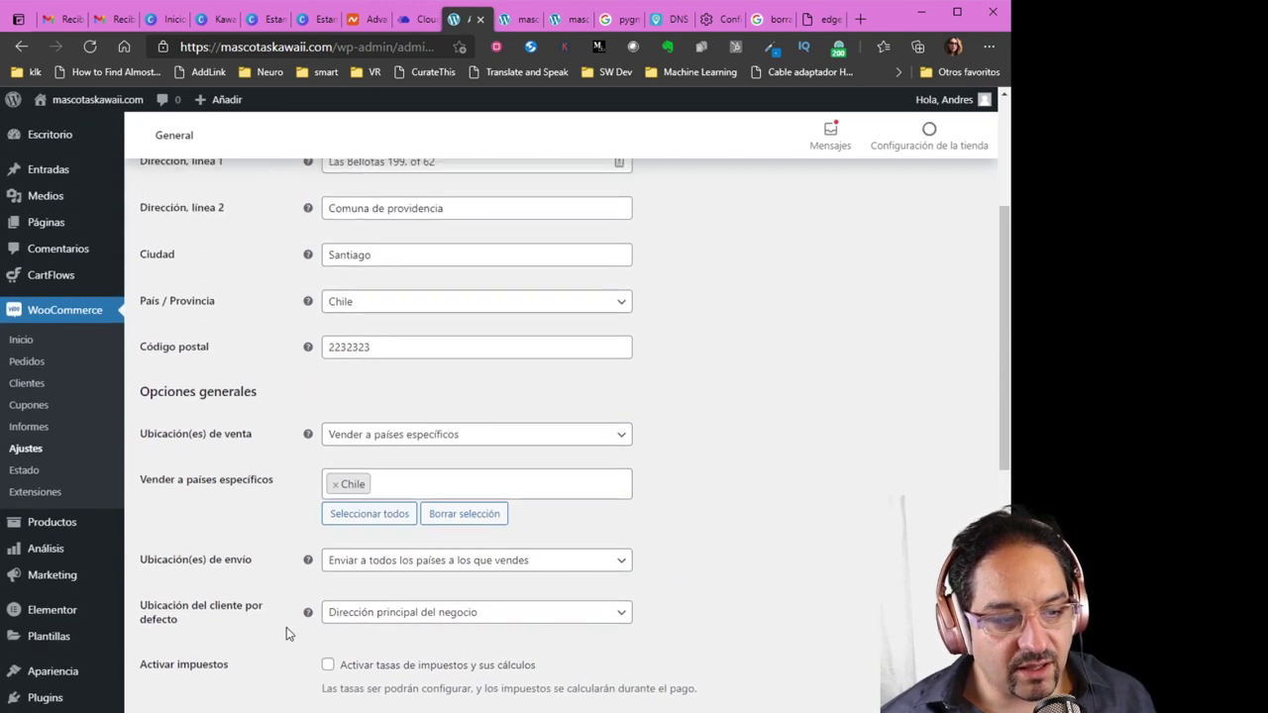
{"action": "scroll", "coordinate": [286, 634], "scroll_direction": "down", "scroll_amount": 2}
{"action": "scroll", "coordinate": [286, 628], "scroll_direction": "down", "scroll_amount": 4}
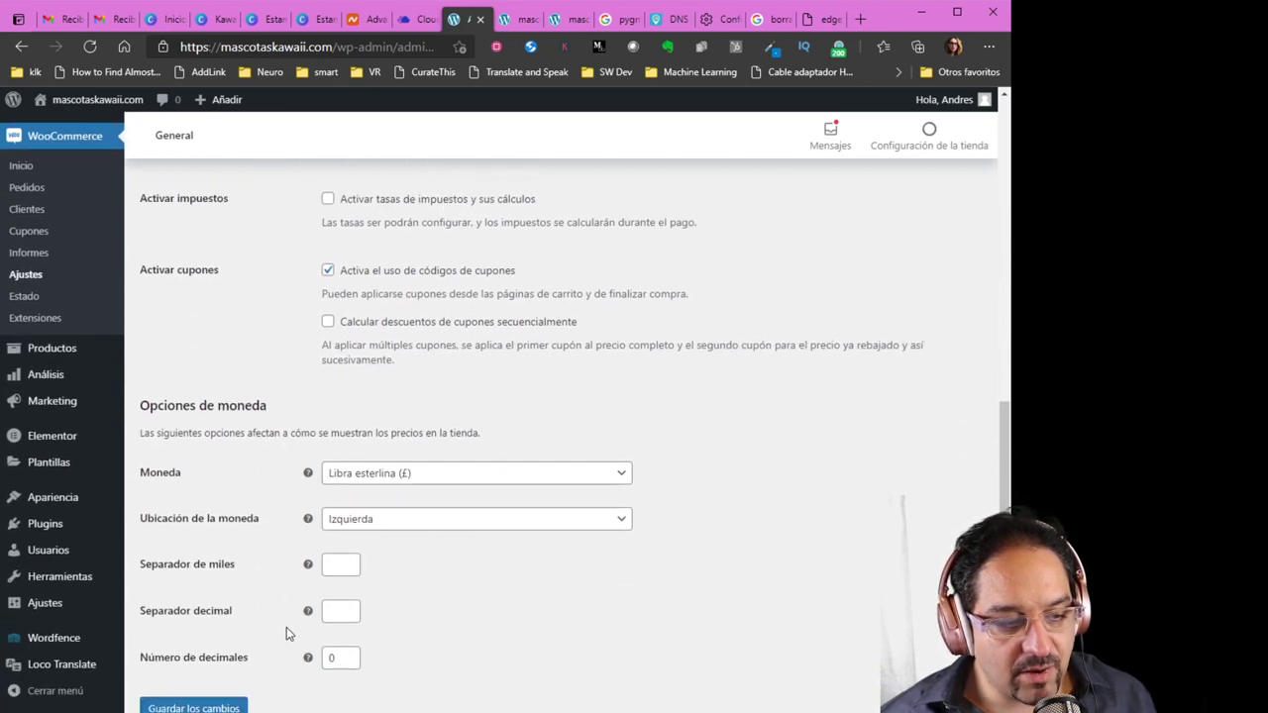
{"action": "scroll", "coordinate": [286, 627], "scroll_direction": "down", "scroll_amount": 1}
{"action": "left_click", "coordinate": [447, 396]}
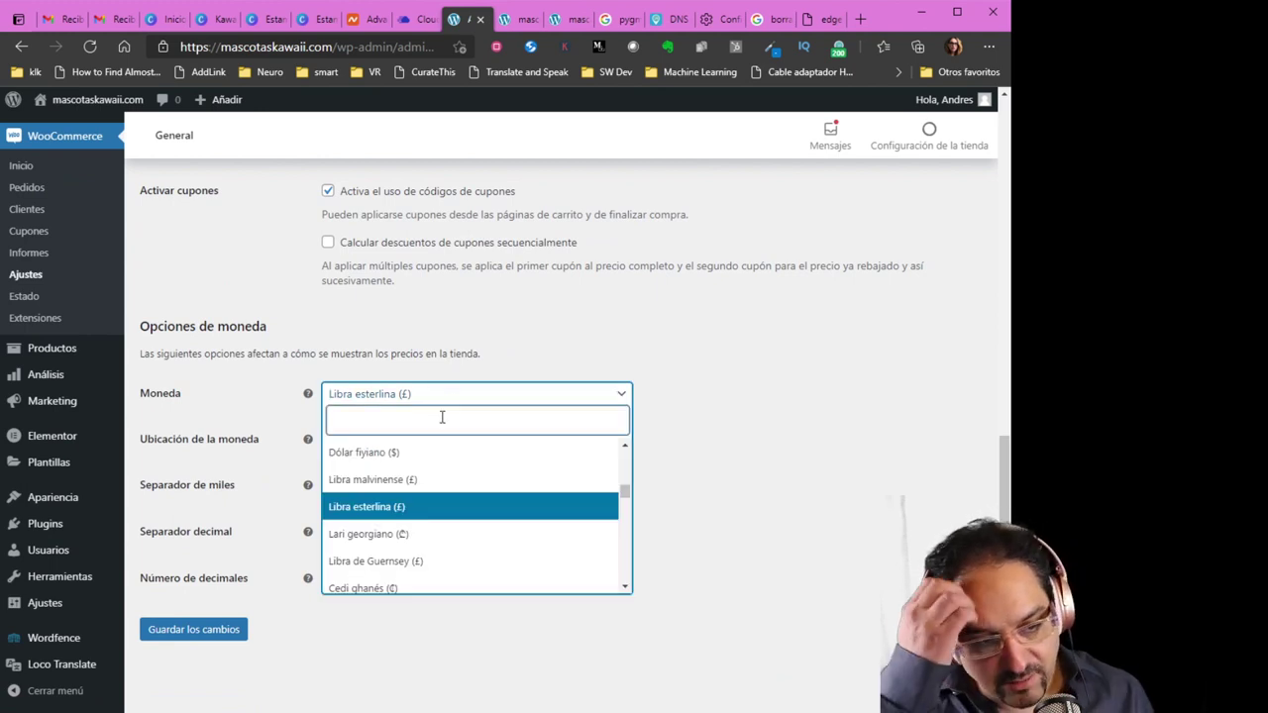
{"action": "type", "text": "peso"}
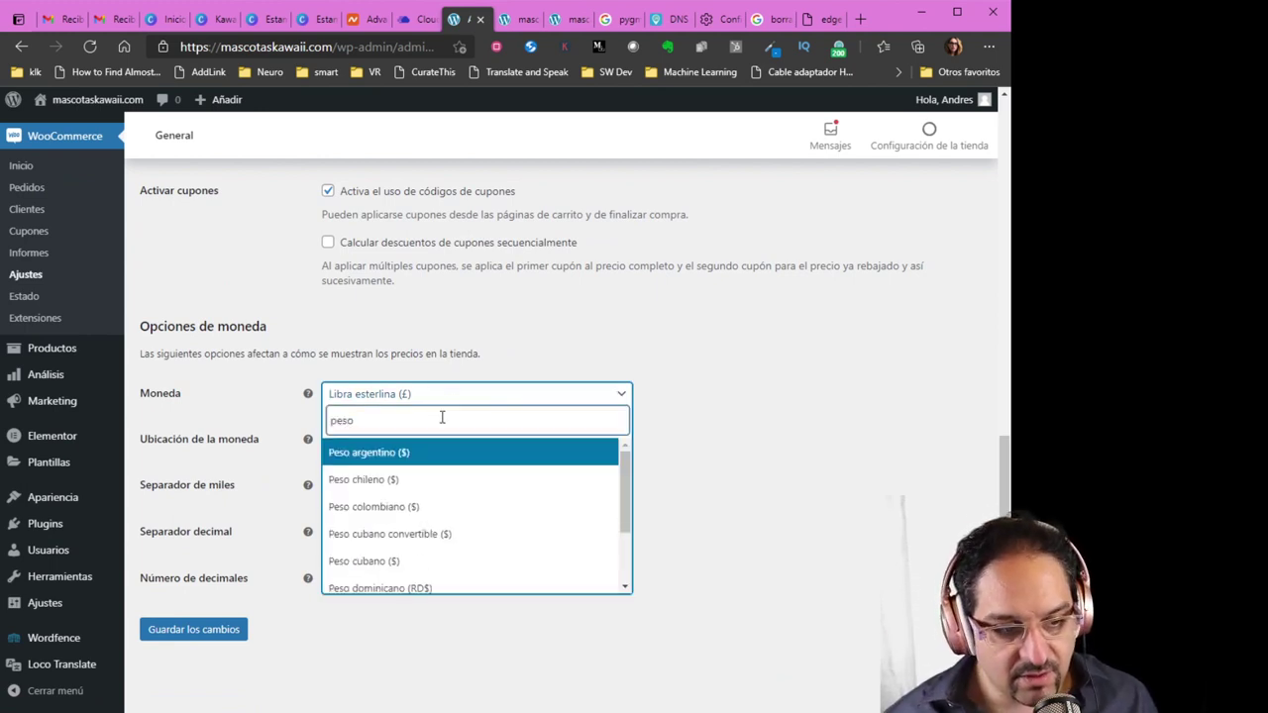
{"action": "left_click", "coordinate": [399, 484]}
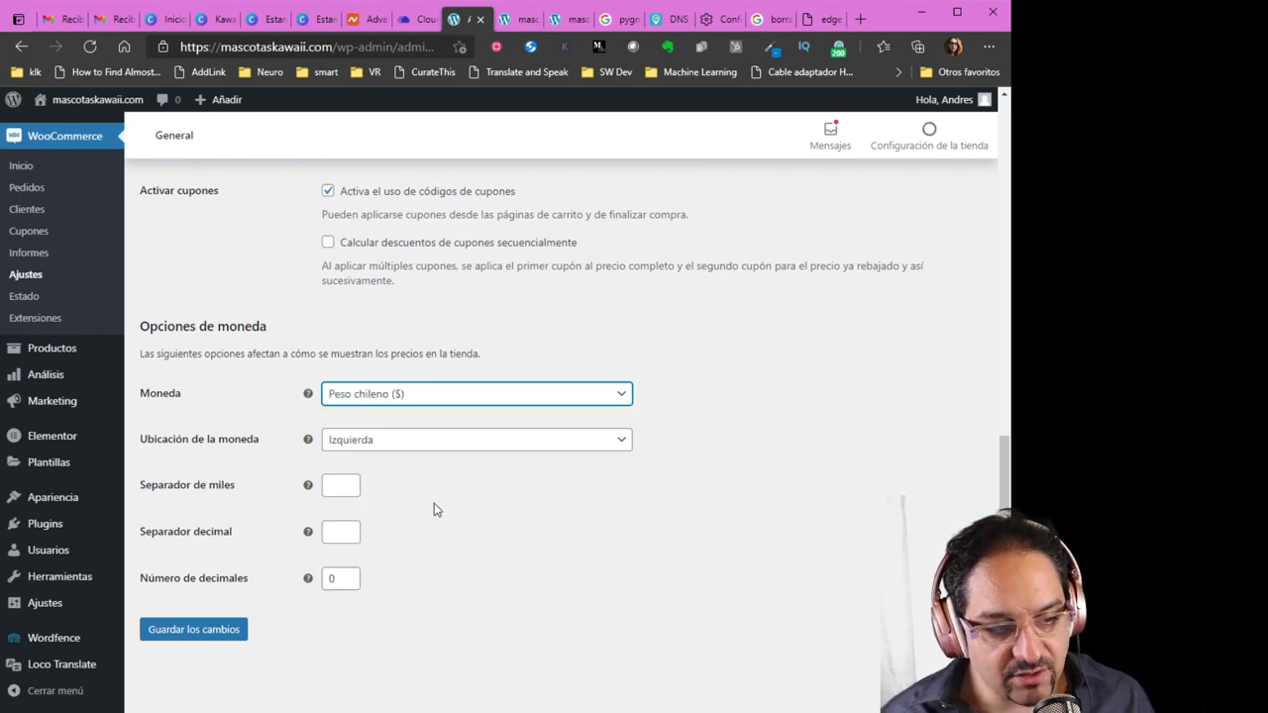
Edit the thousands and decimal separators and save the general settings
{"action": "left_click", "coordinate": [347, 487]}
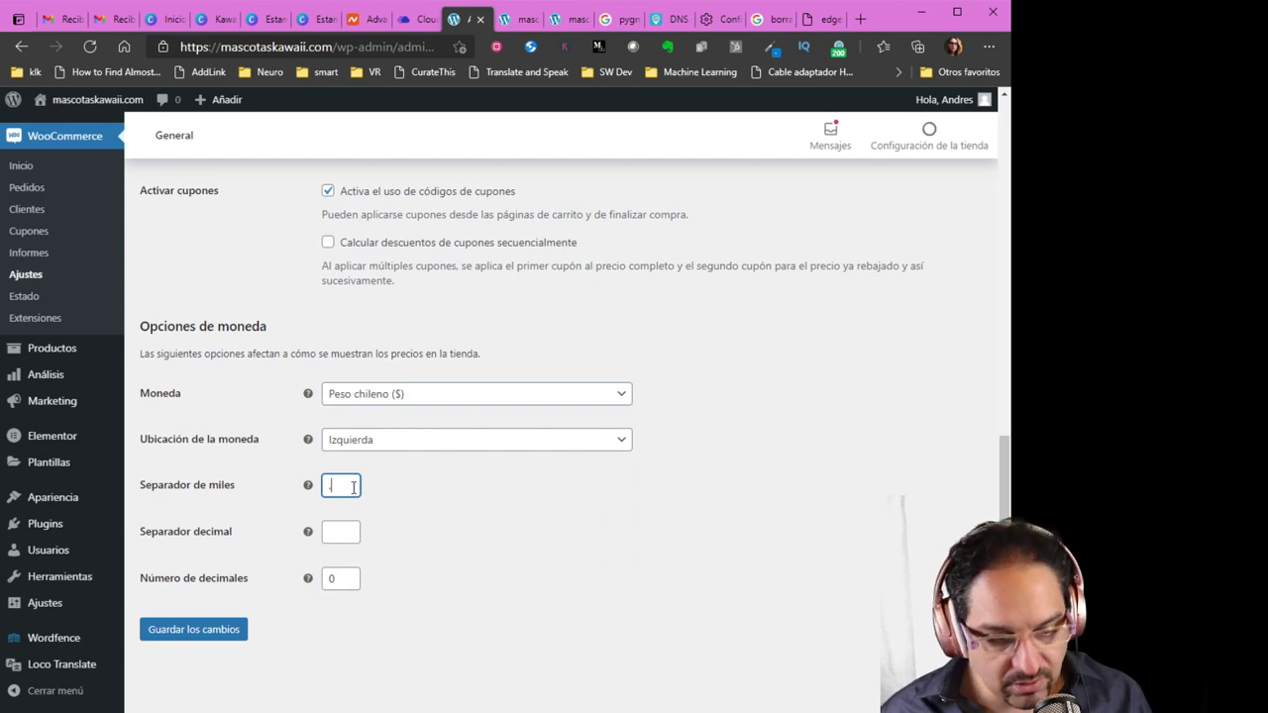
{"action": "left_click", "coordinate": [356, 536]}
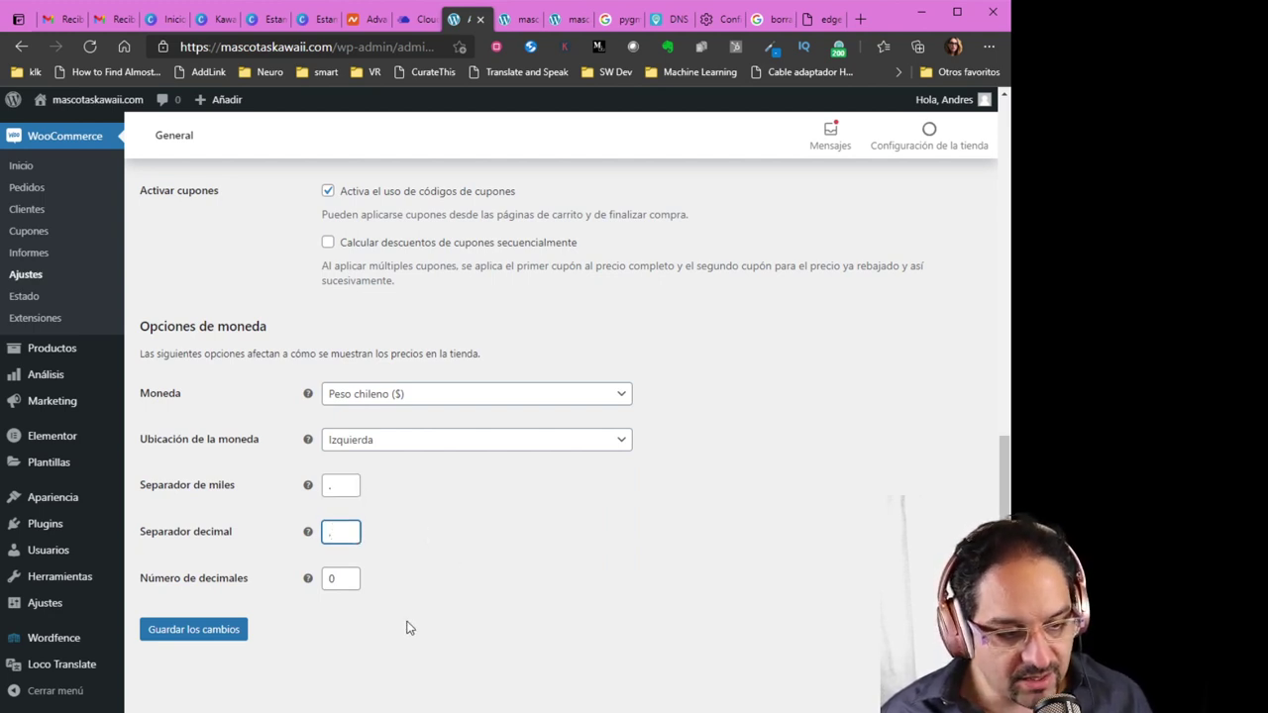
{"action": "left_click", "coordinate": [220, 639]}
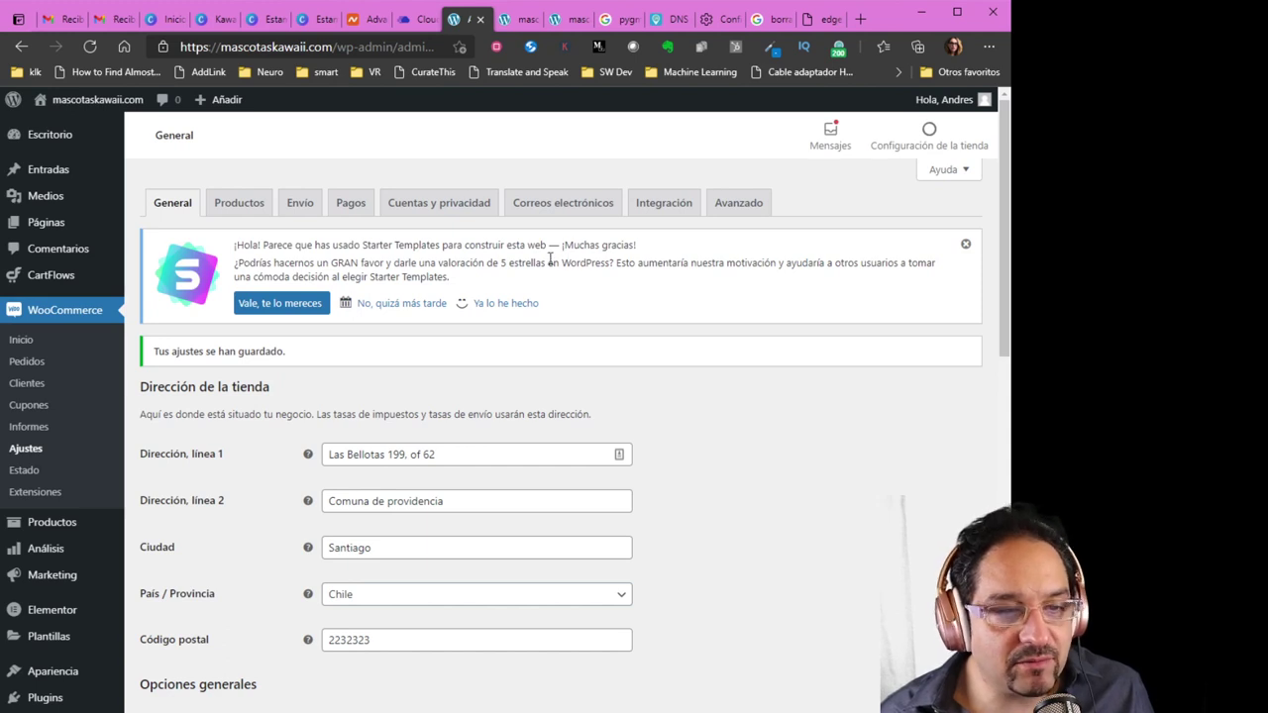
Open WooCommerce's Pagos settings and review the four disabled payment methods, including PayPal Estándar
{"action": "left_click", "coordinate": [349, 204]}
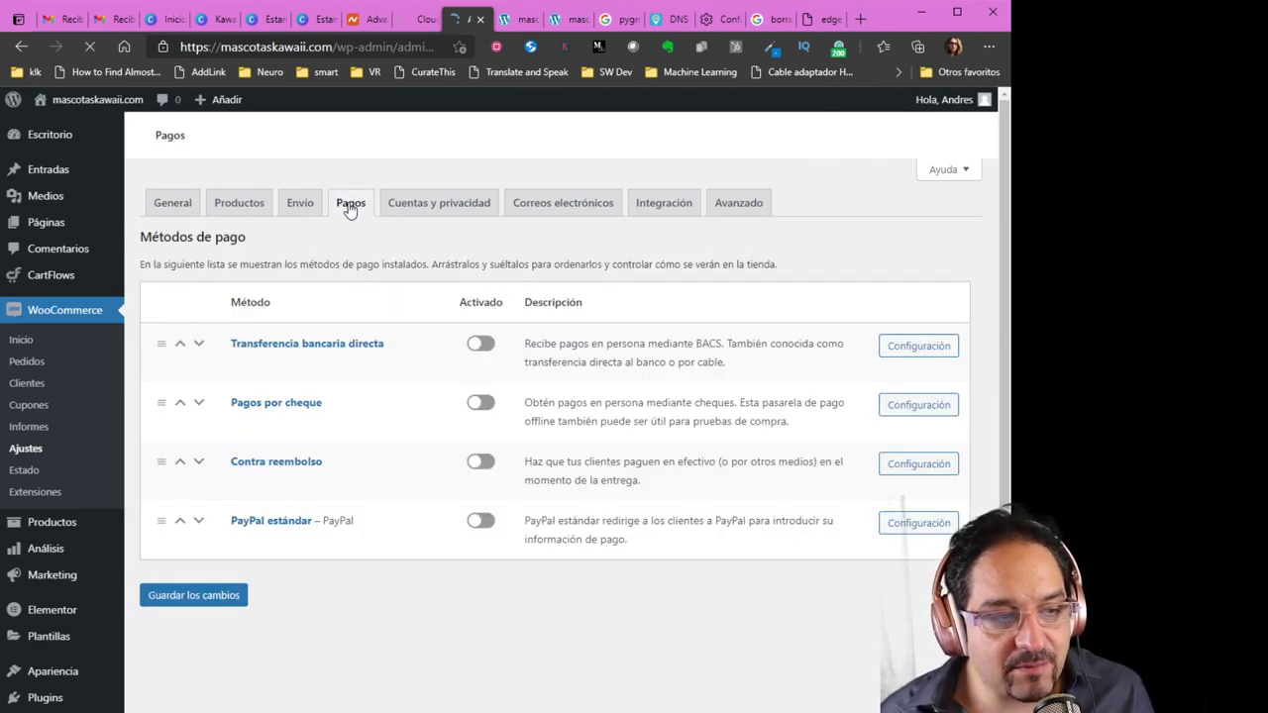
{"action": "scroll", "coordinate": [401, 421], "scroll_direction": "down", "scroll_amount": 2}
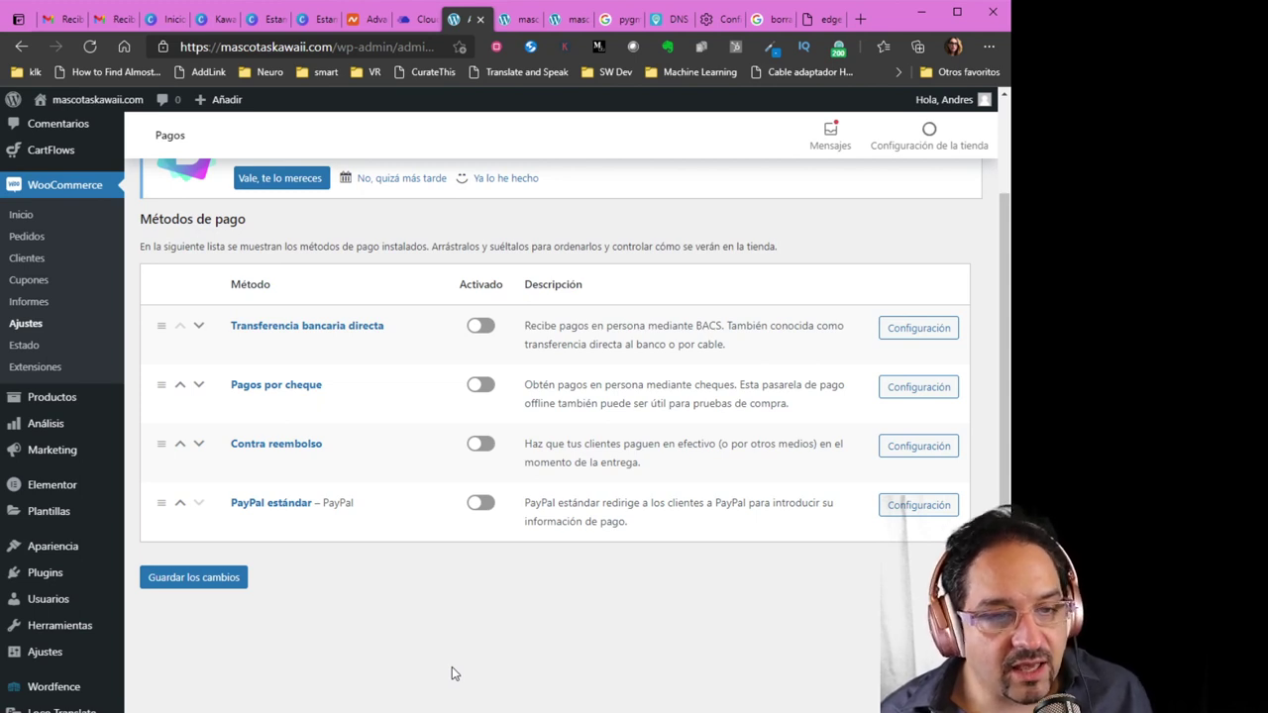
{"action": "left_click", "coordinate": [766, 19]}
{"action": "left_click", "coordinate": [368, 47]}
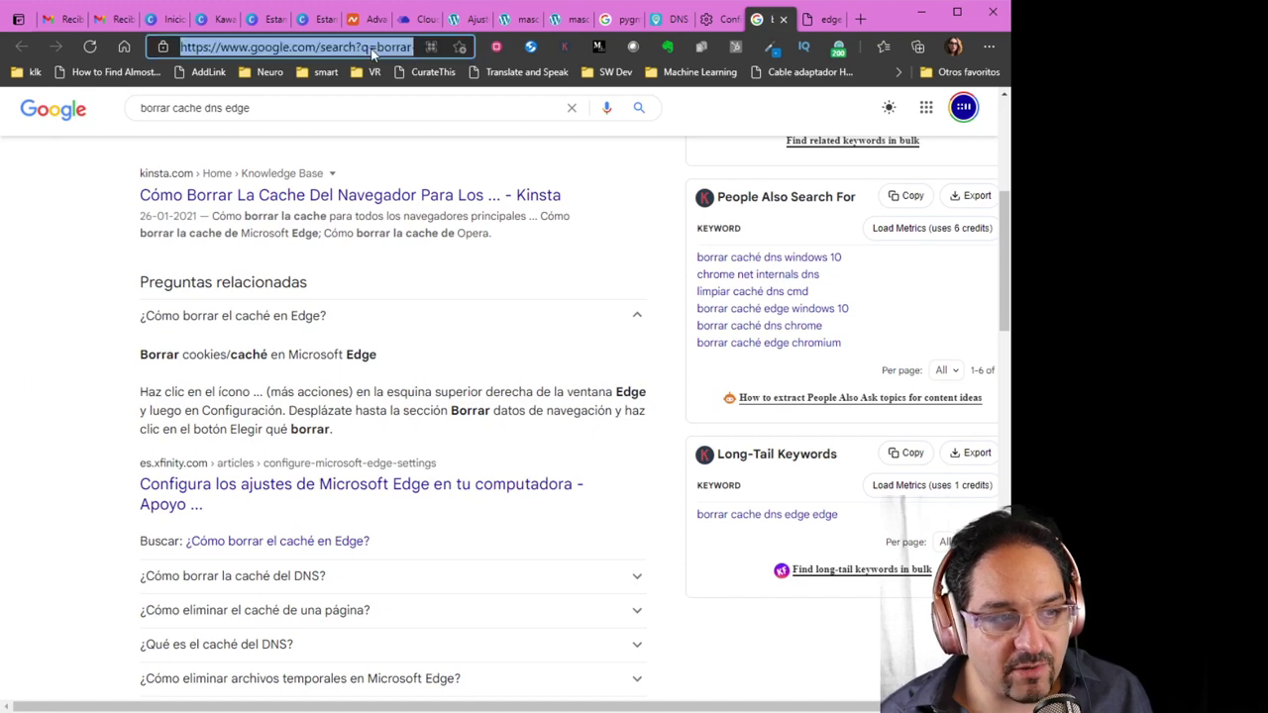
{"action": "type", "text": "www.flow"}
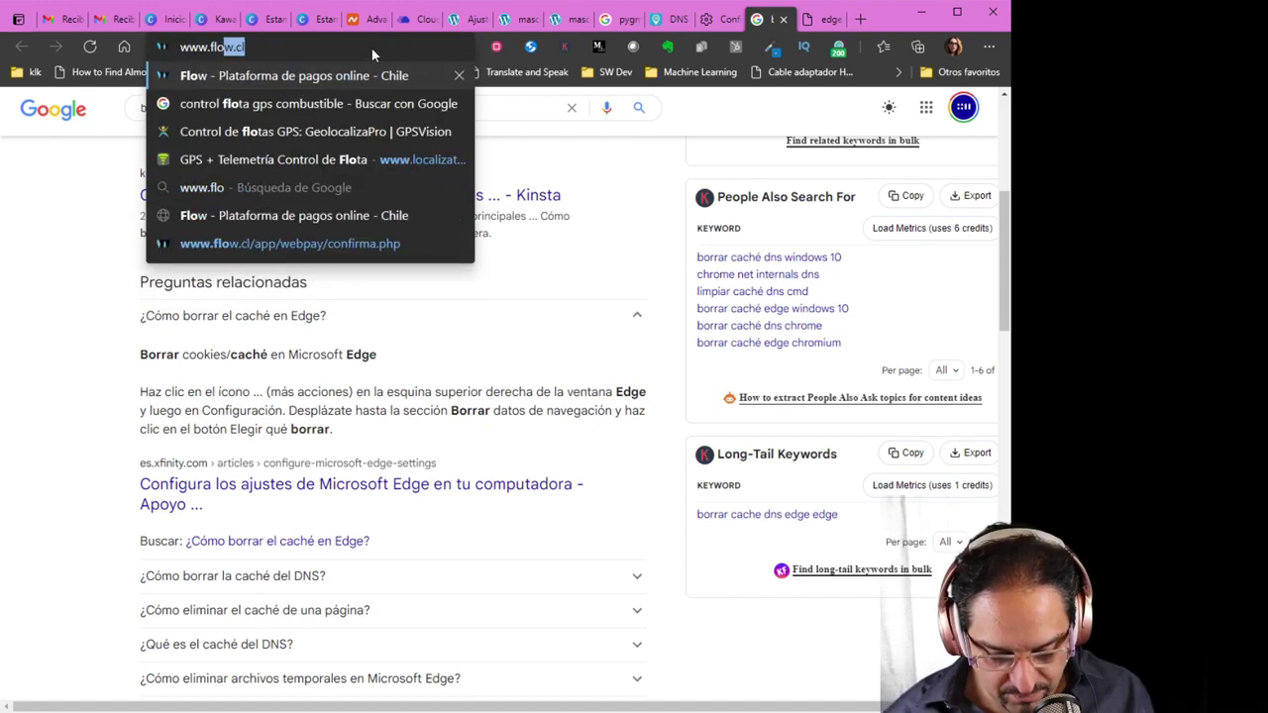
{"action": "type", "text": ".cl"}
{"action": "key", "text": "Return"}
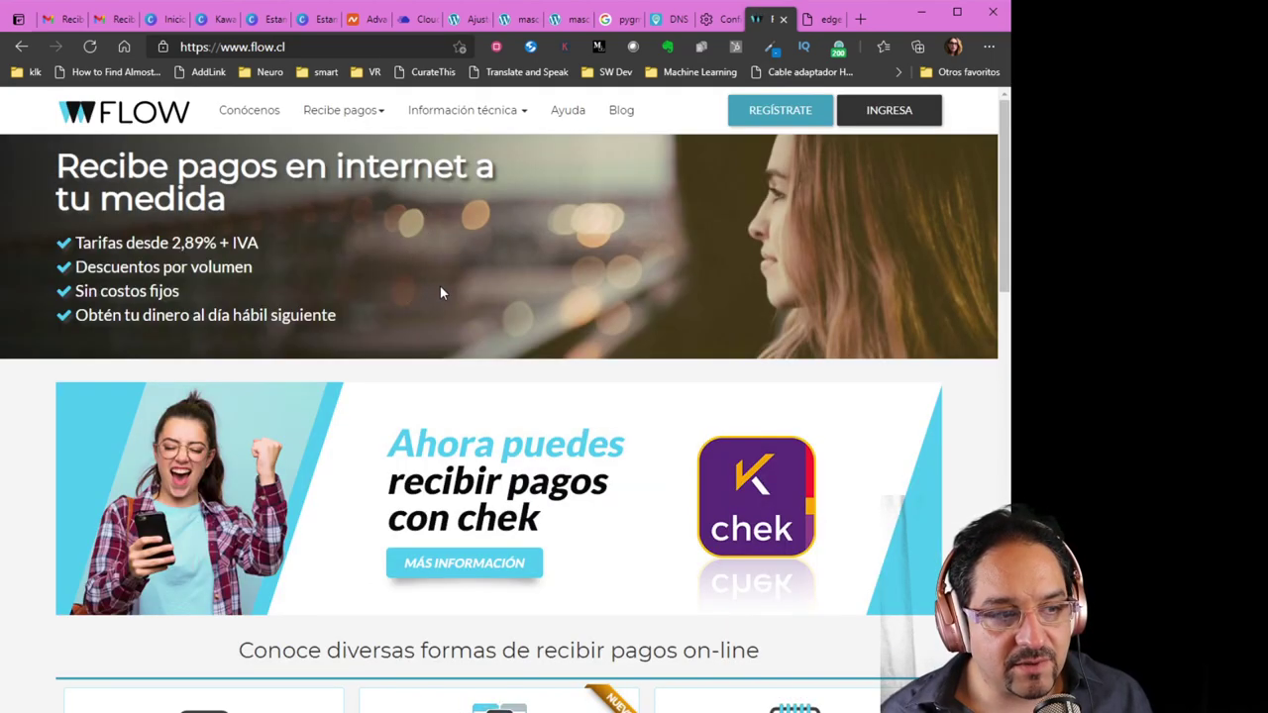
{"action": "scroll", "coordinate": [438, 297], "scroll_direction": "down", "scroll_amount": 6}
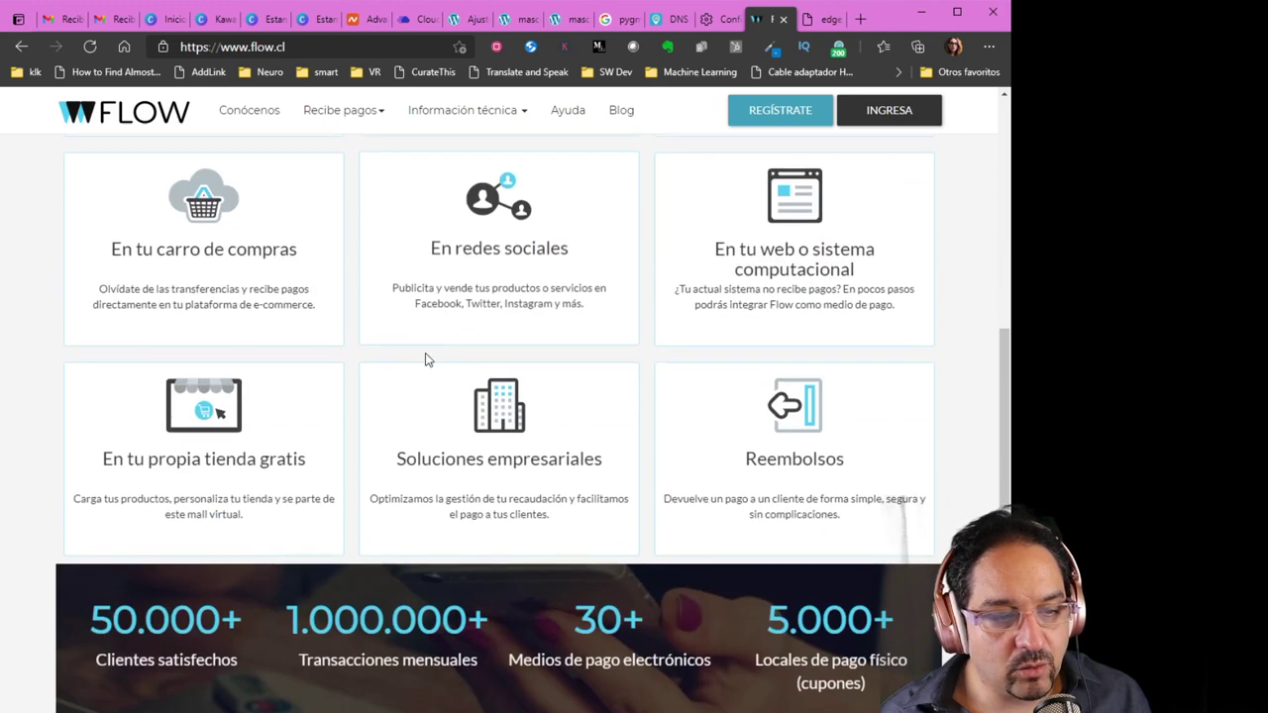
{"action": "scroll", "coordinate": [436, 366], "scroll_direction": "down", "scroll_amount": 7}
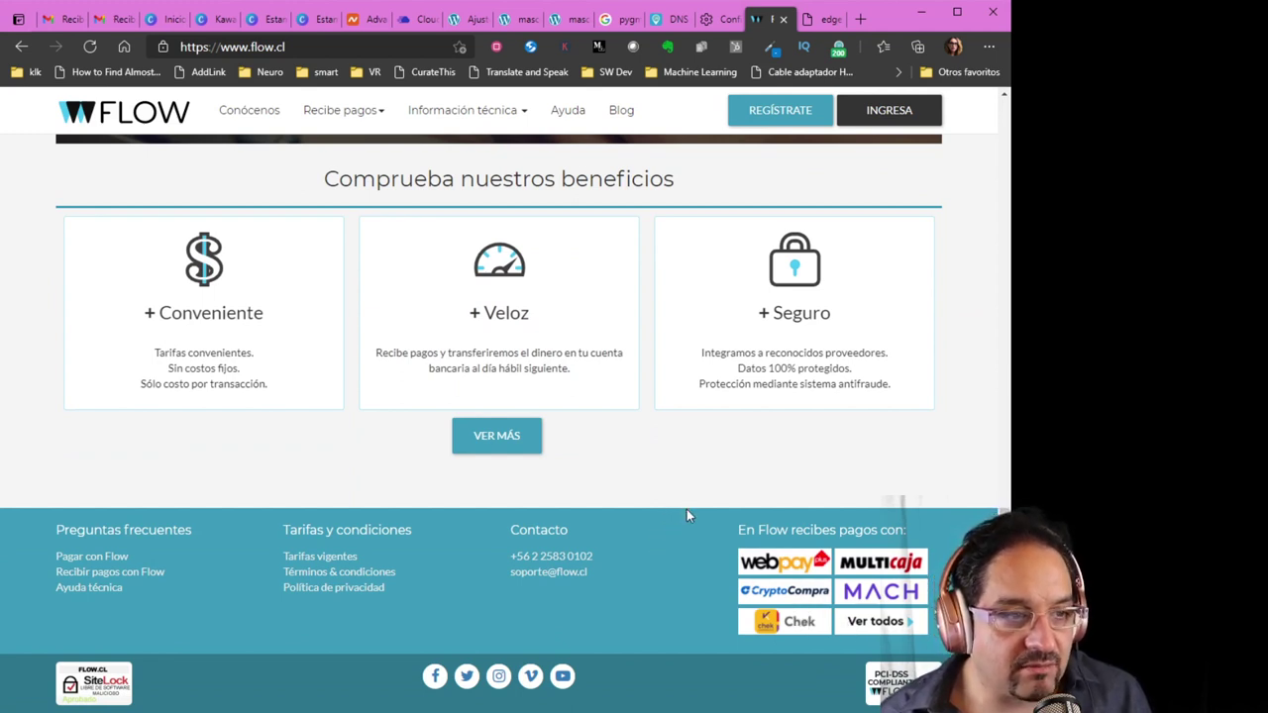
{"action": "scroll", "coordinate": [687, 510], "scroll_direction": "up", "scroll_amount": 10}
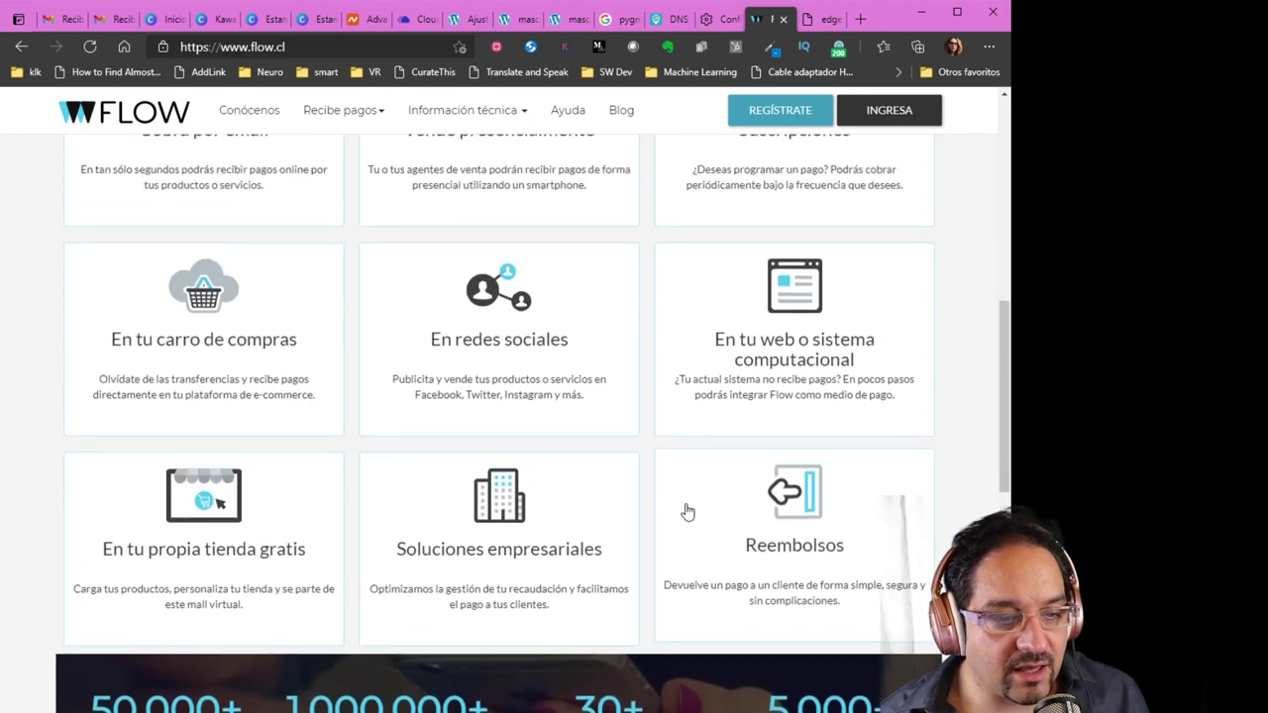
{"action": "scroll", "coordinate": [681, 509], "scroll_direction": "up", "scroll_amount": 3}
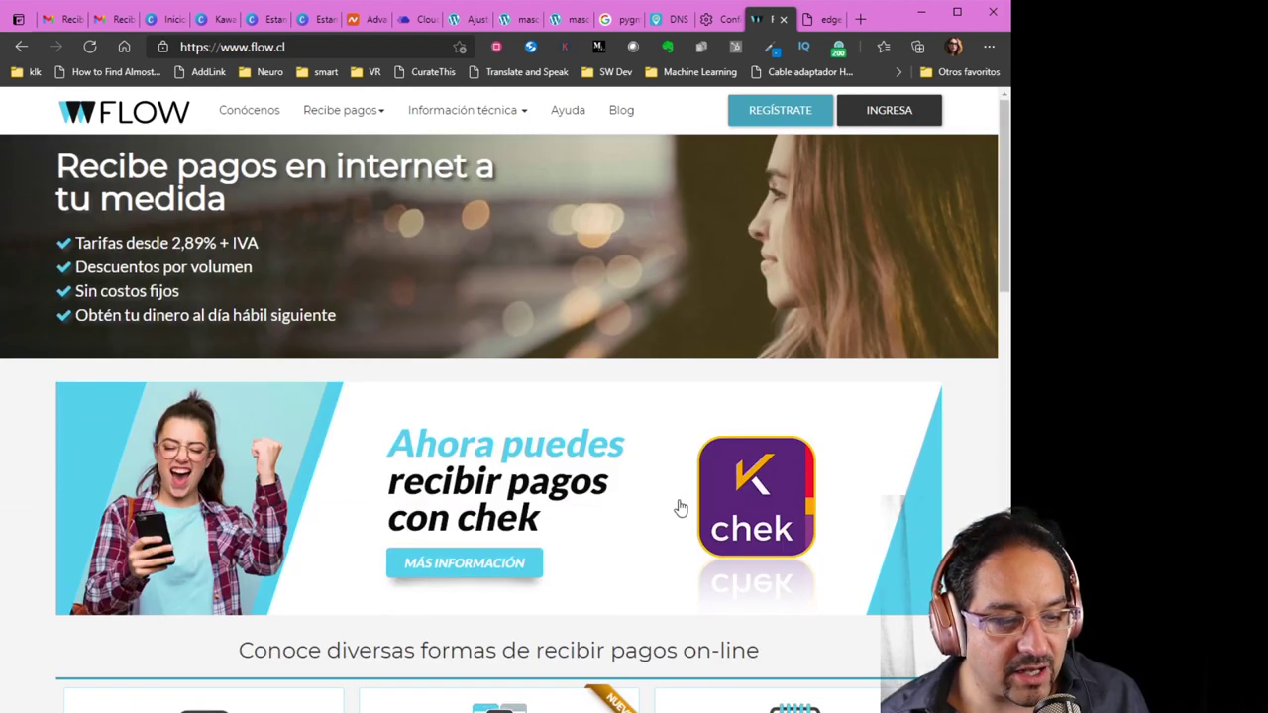
Change the address to sandbox.flow.cl to load Flow's sandbox site
{"action": "left_click", "coordinate": [252, 51]}
{"action": "left_click", "coordinate": [246, 48]}
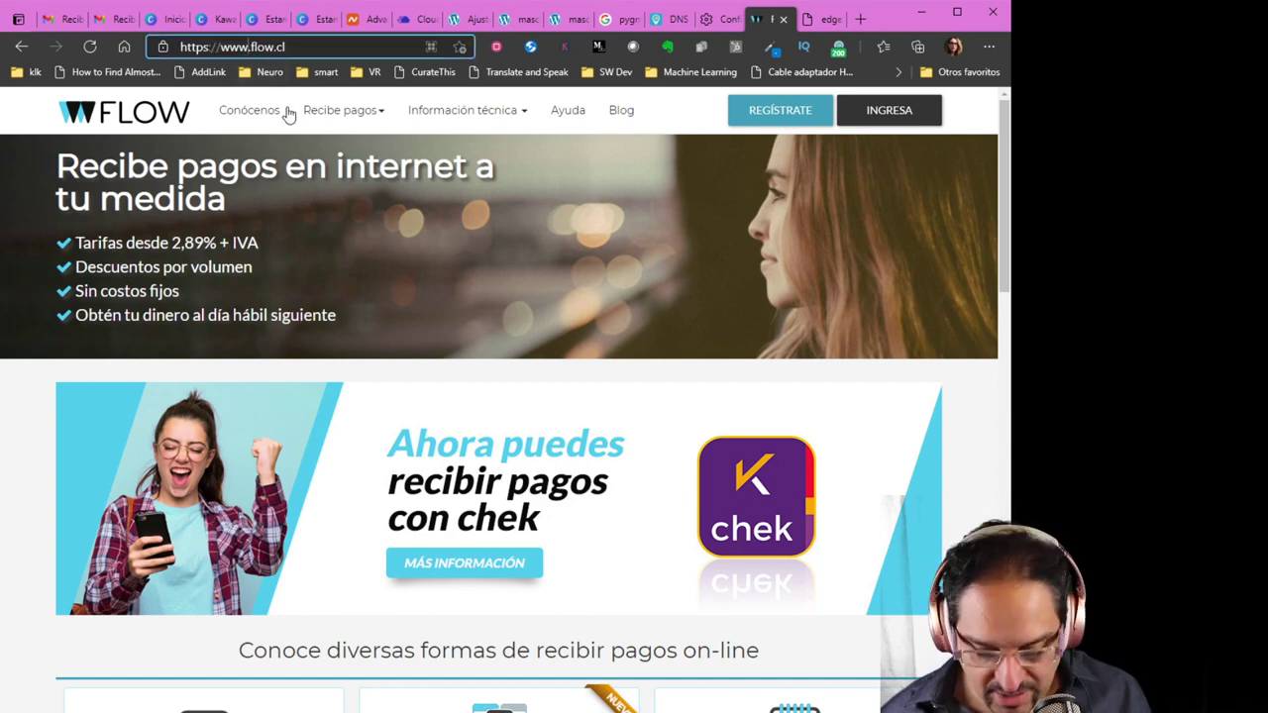
{"action": "key", "text": "BackSpace"}
{"action": "key", "text": "BackSpace"}
{"action": "key", "text": "BackSpace"}
{"action": "type", "text": "sandbox"}
{"action": "key", "text": "Return"}
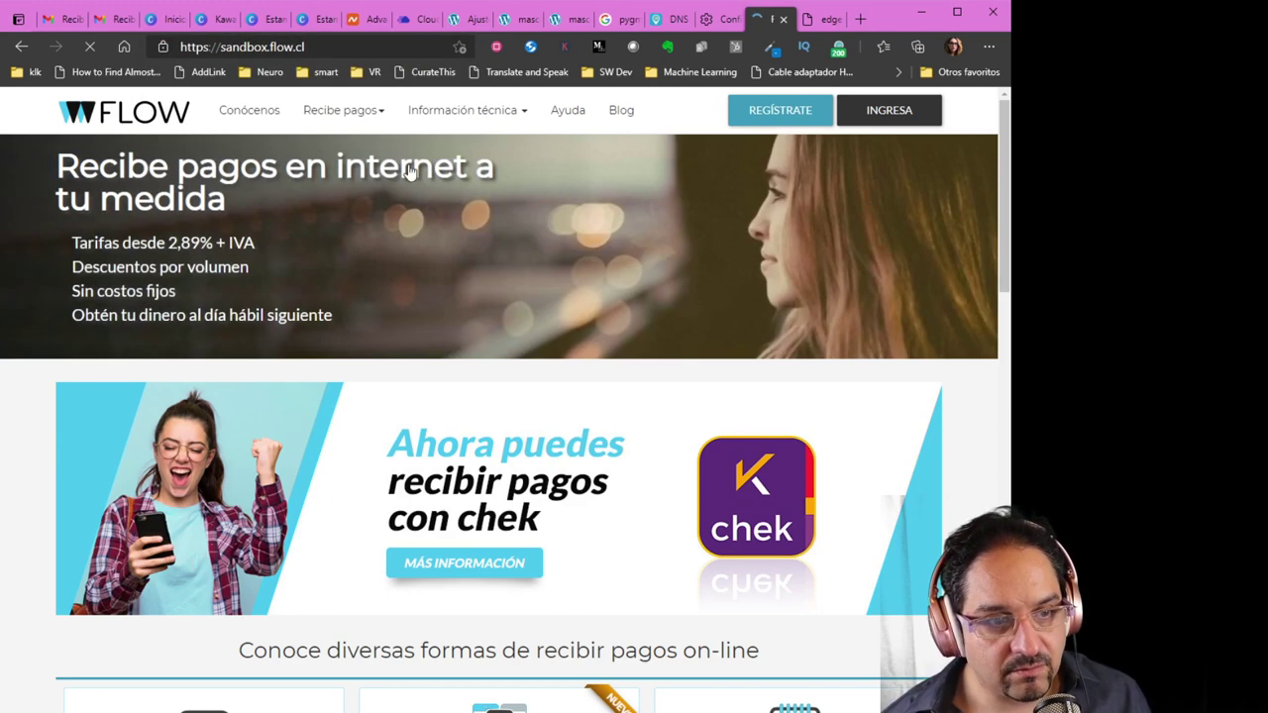
Sign in to the Flow sandbox account by pasting the account password
{"action": "left_click", "coordinate": [887, 110]}
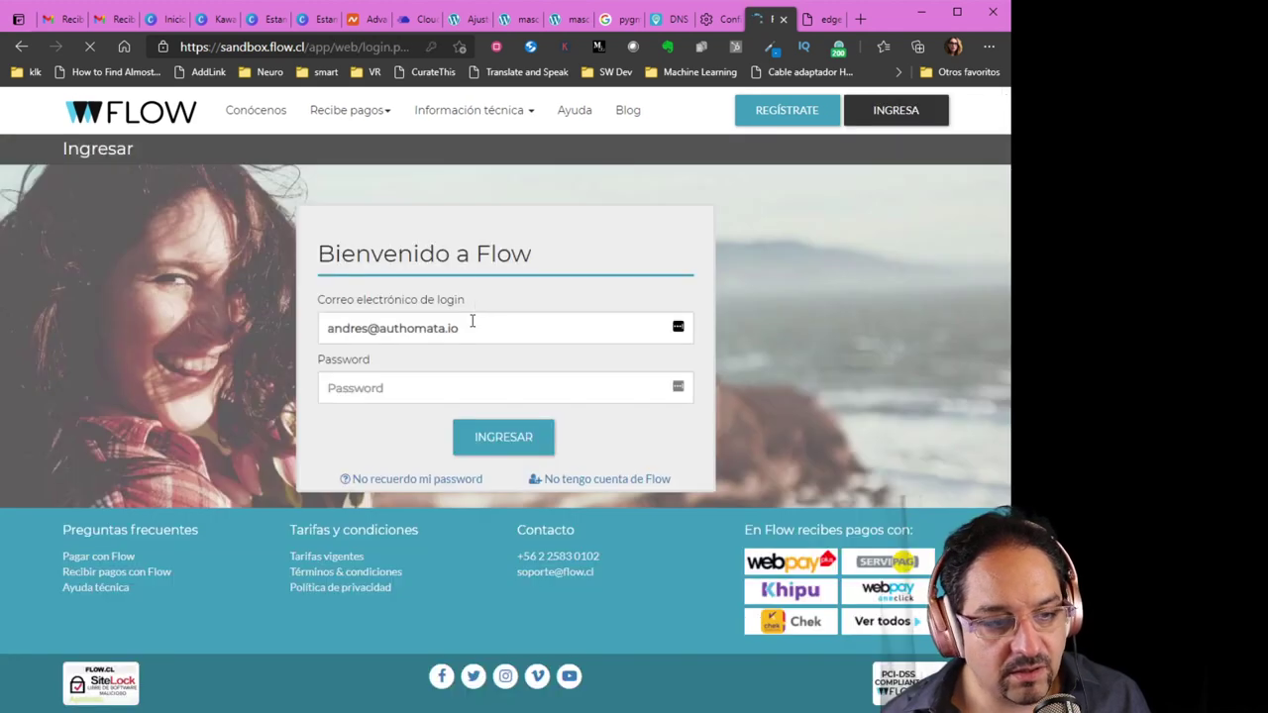
{"action": "left_click", "coordinate": [432, 396]}
{"action": "key", "text": "ctrl+v"}
{"action": "left_click", "coordinate": [500, 440]}
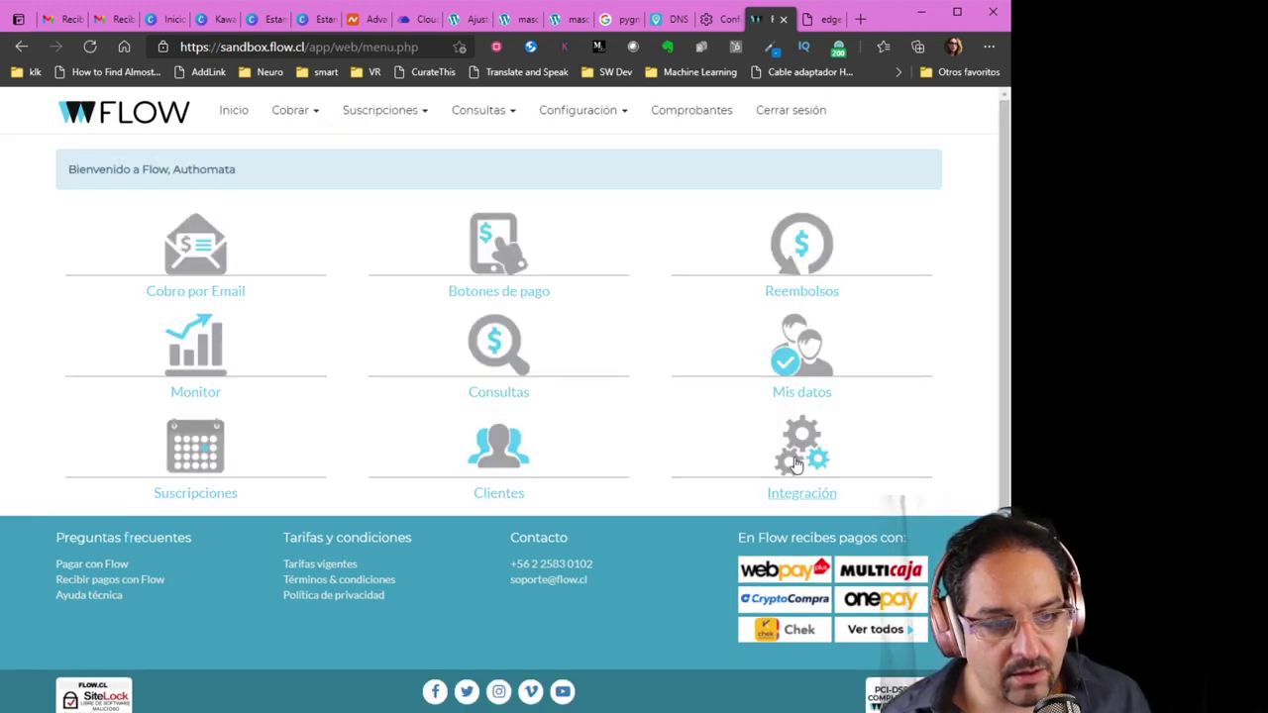
Browse the dashboard's configuration, consultation, subscription and charging menus, then close them
{"action": "left_click", "coordinate": [581, 113]}
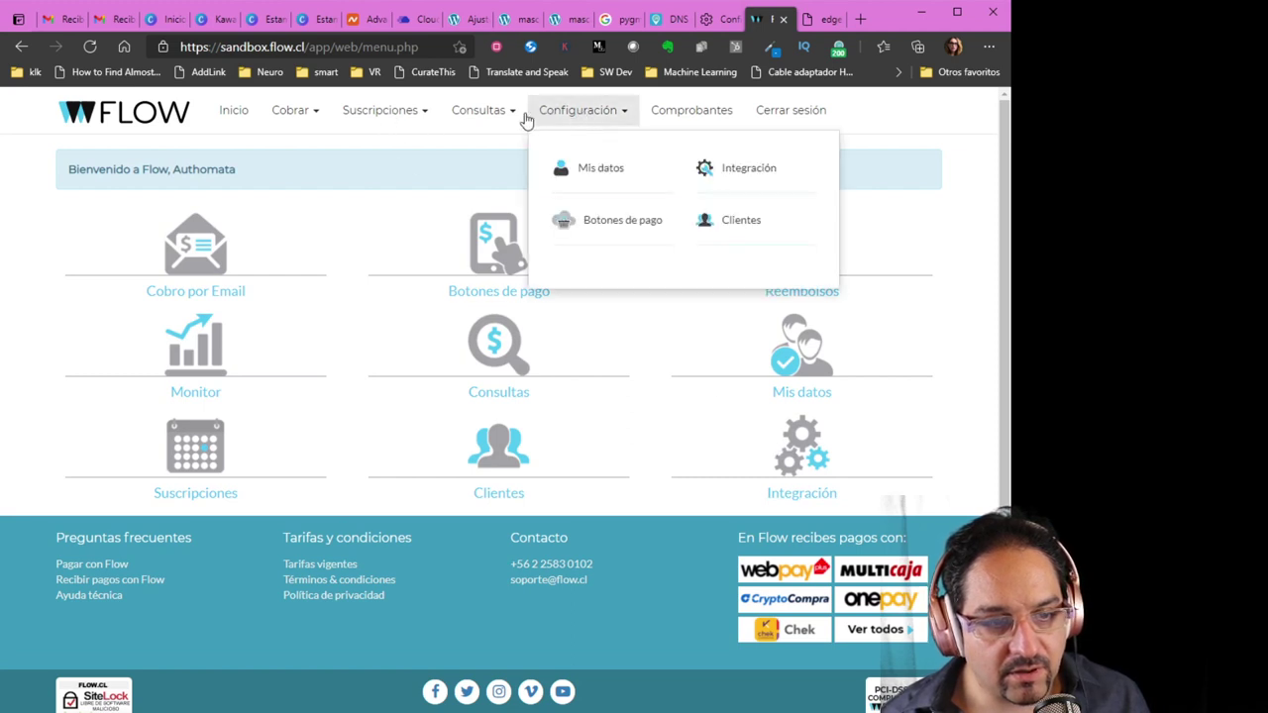
{"action": "left_click", "coordinate": [493, 115]}
{"action": "left_click", "coordinate": [414, 117]}
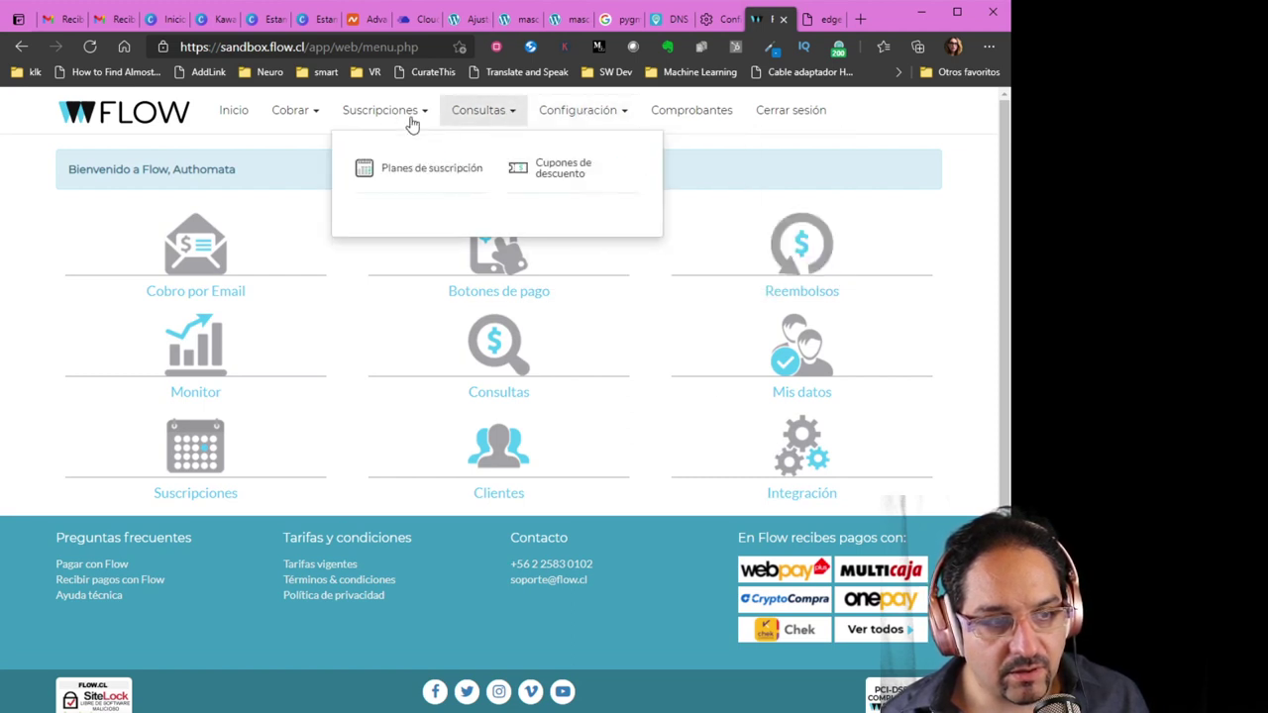
{"action": "left_click", "coordinate": [320, 117]}
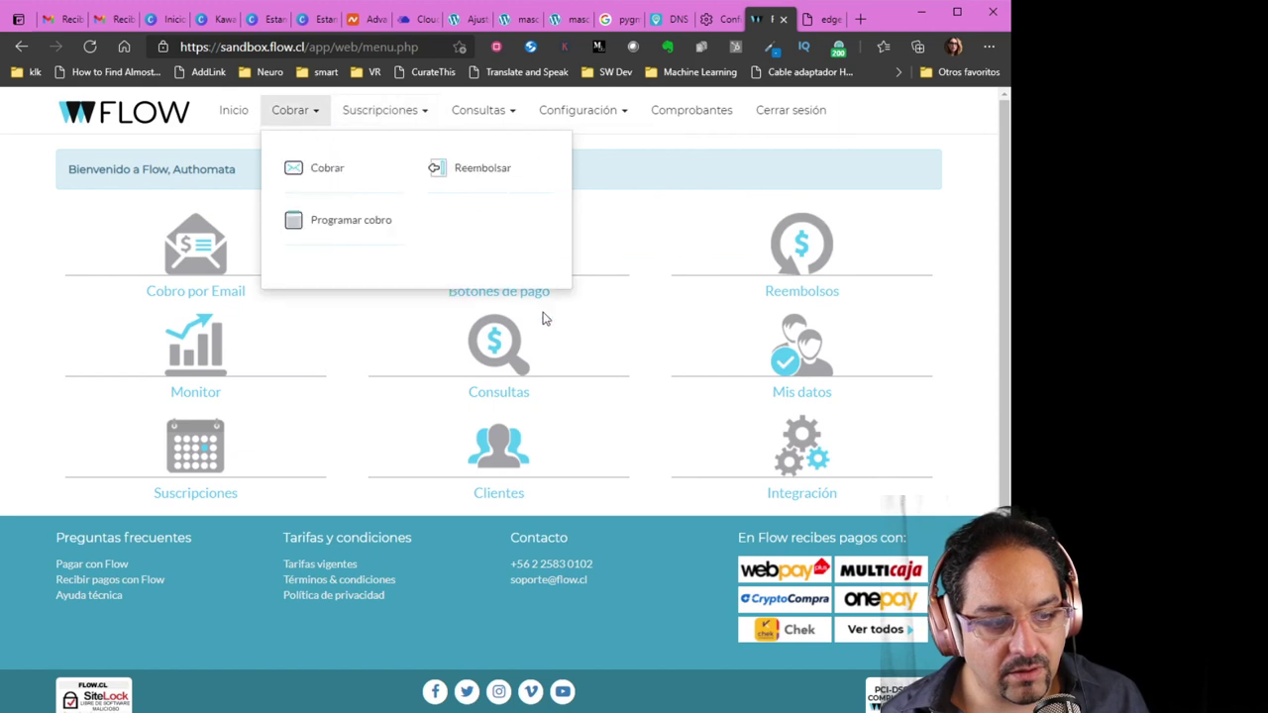
{"action": "left_click", "coordinate": [641, 405]}
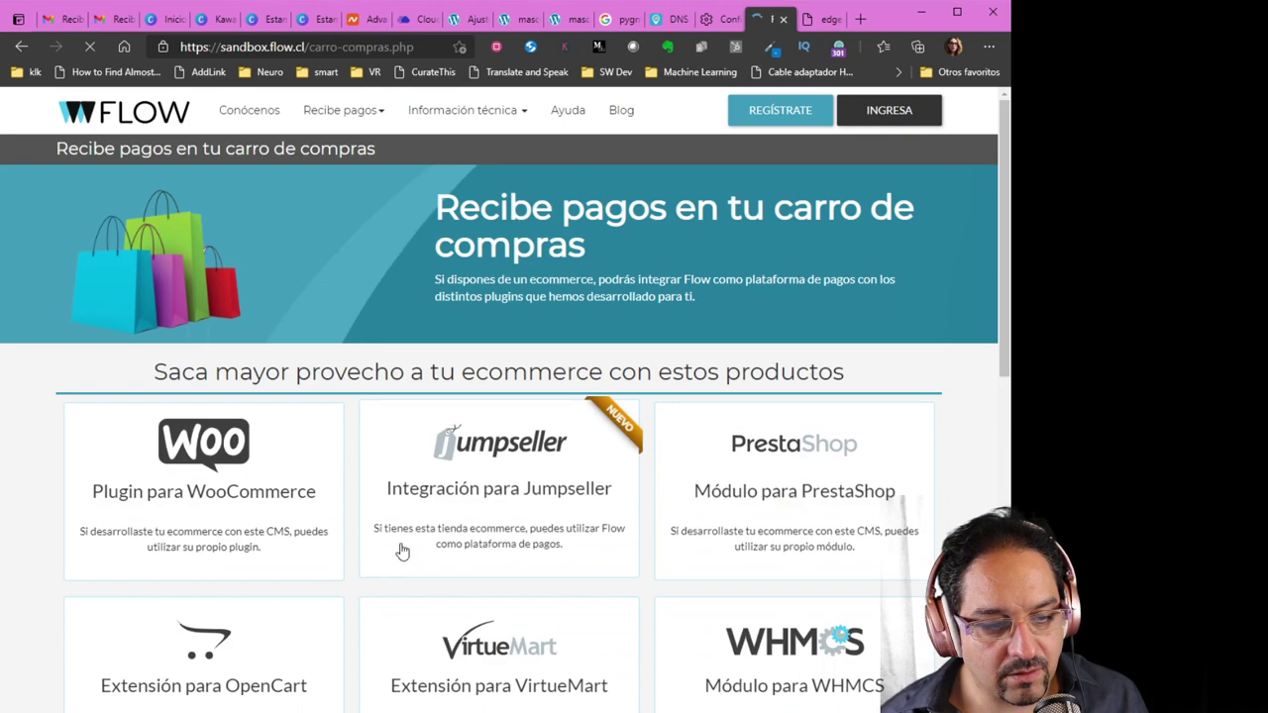
Open the WooCommerce plugin card and expand Plugin Flow Webpay under Descargar los plugins directos
{"action": "scroll", "coordinate": [226, 367], "scroll_direction": "down", "scroll_amount": 1}
{"action": "left_click", "coordinate": [195, 426]}
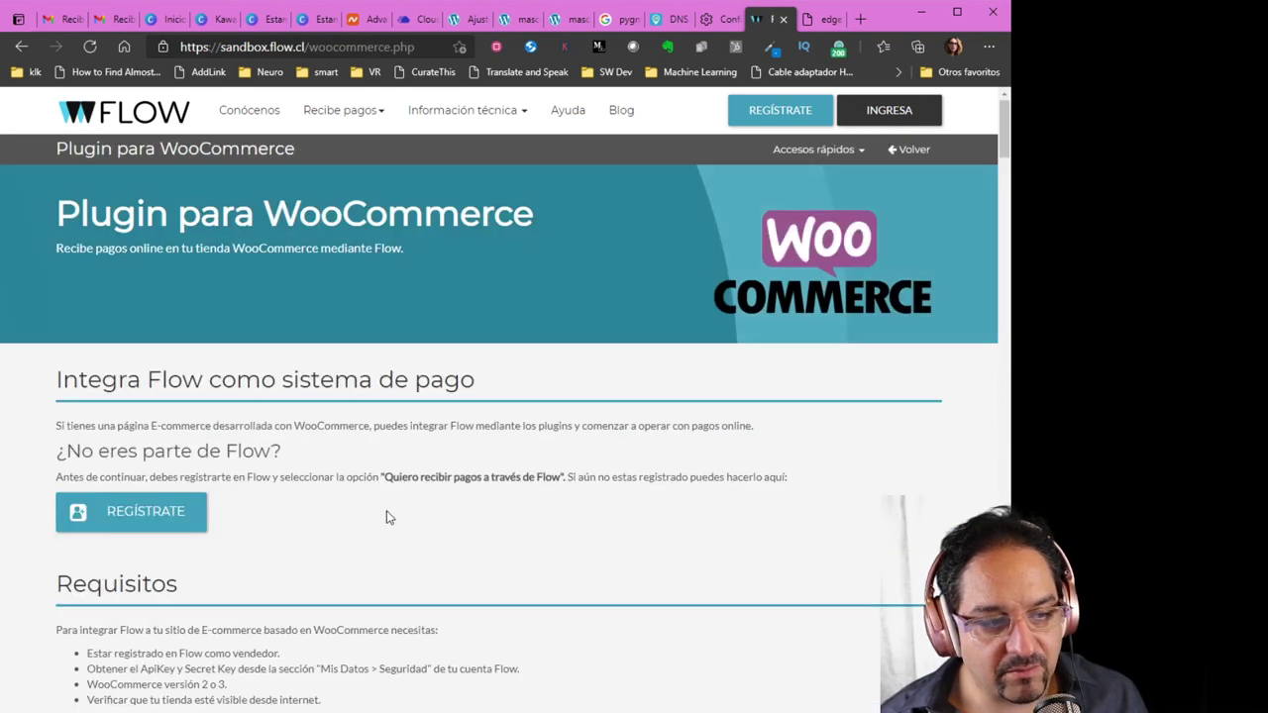
{"action": "scroll", "coordinate": [428, 544], "scroll_direction": "down", "scroll_amount": 5}
{"action": "scroll", "coordinate": [428, 546], "scroll_direction": "down", "scroll_amount": 7}
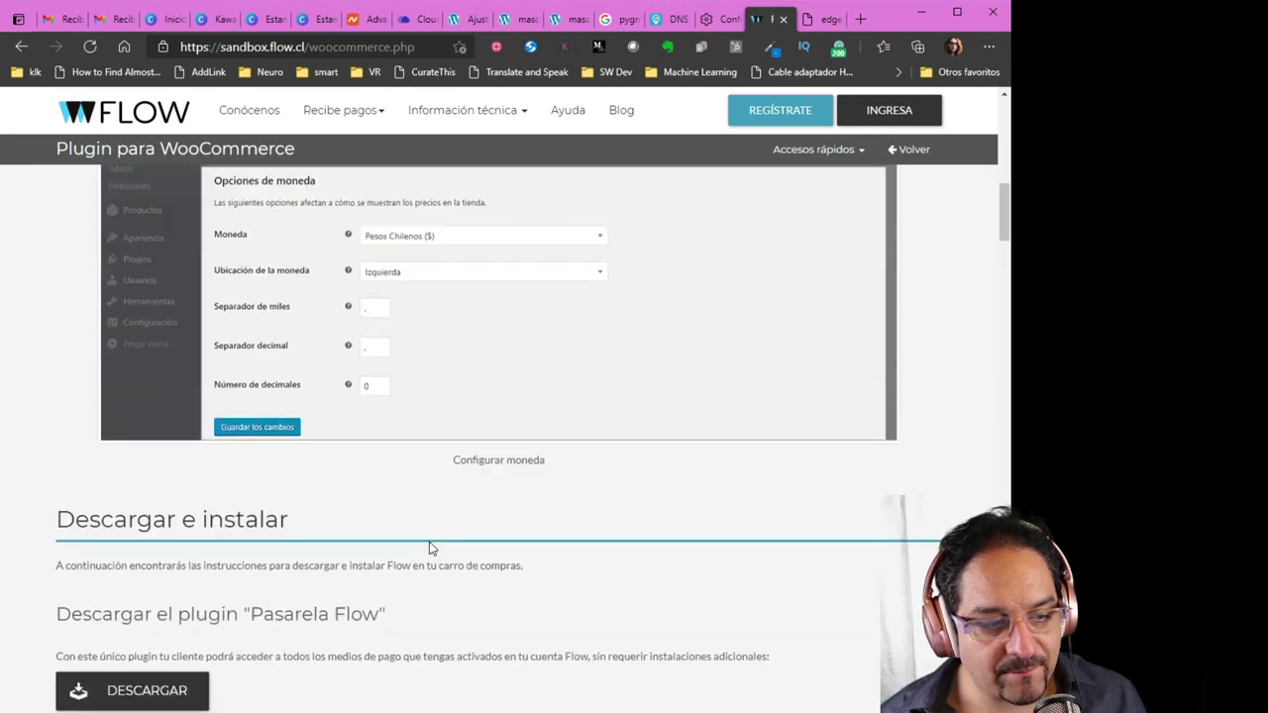
{"action": "scroll", "coordinate": [428, 548], "scroll_direction": "down", "scroll_amount": 2}
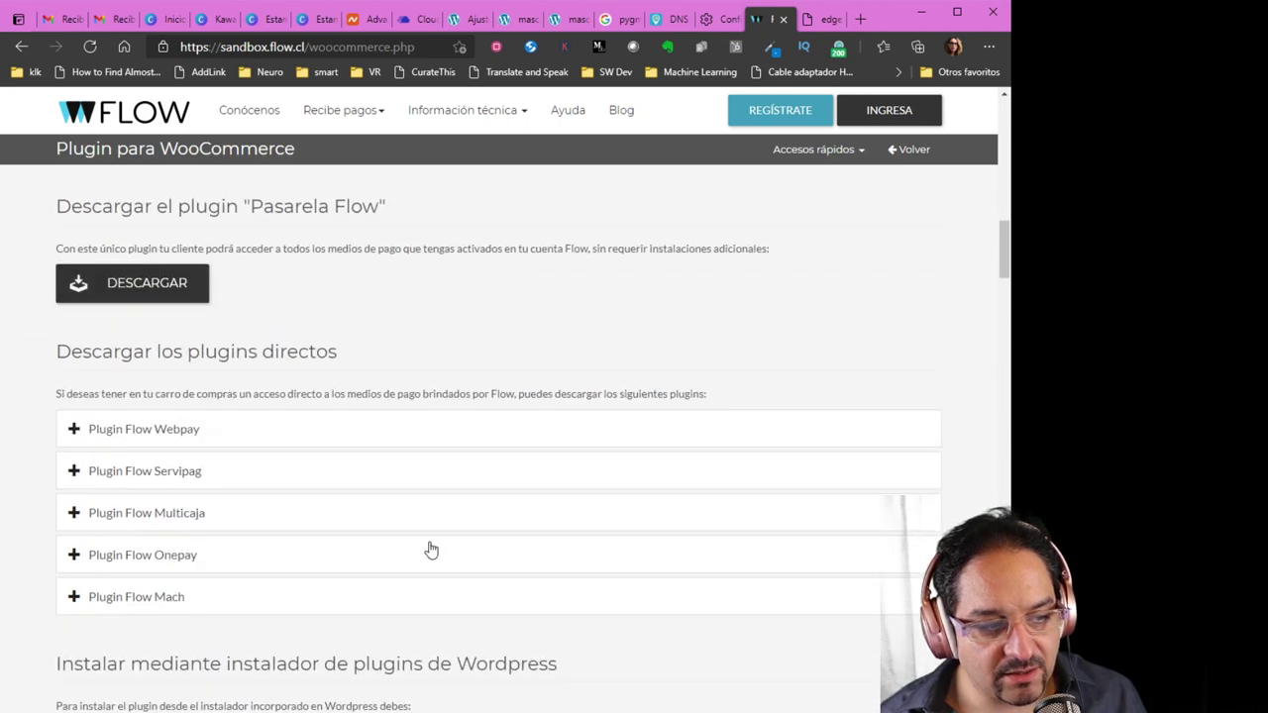
{"action": "scroll", "coordinate": [430, 549], "scroll_direction": "up", "scroll_amount": 1}
{"action": "scroll", "coordinate": [431, 550], "scroll_direction": "down", "scroll_amount": 2}
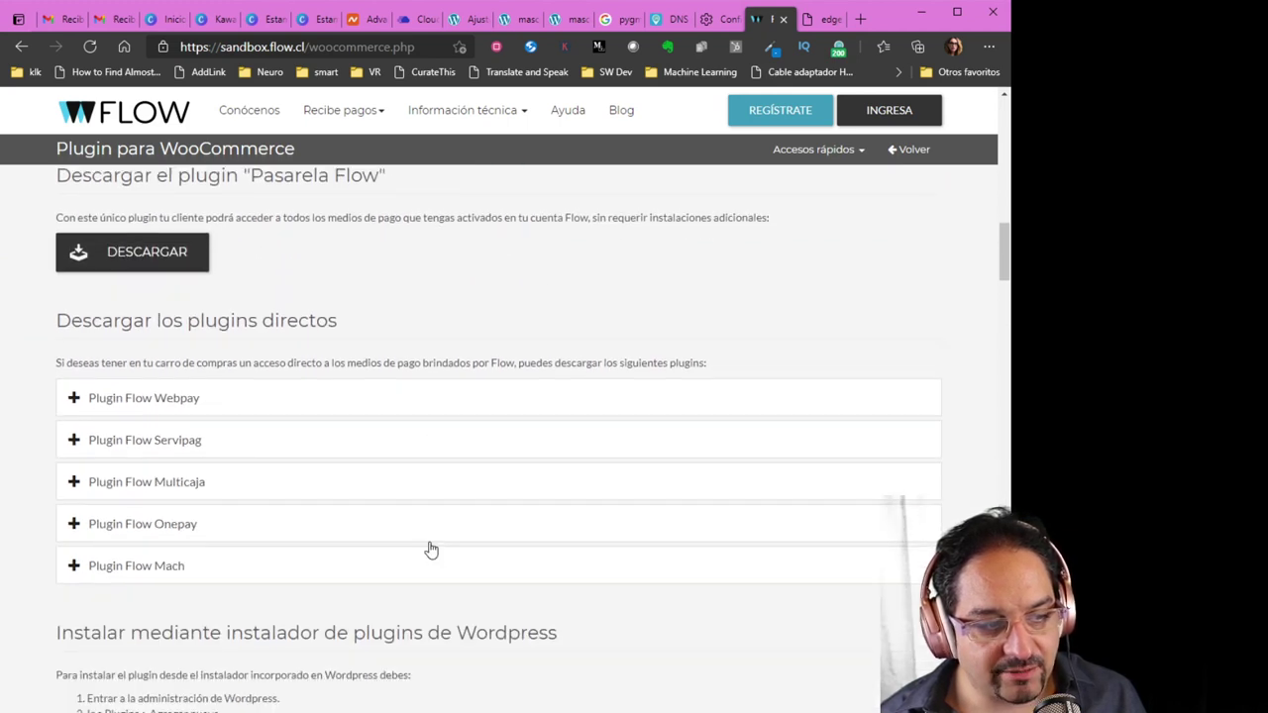
{"action": "left_click", "coordinate": [74, 401]}
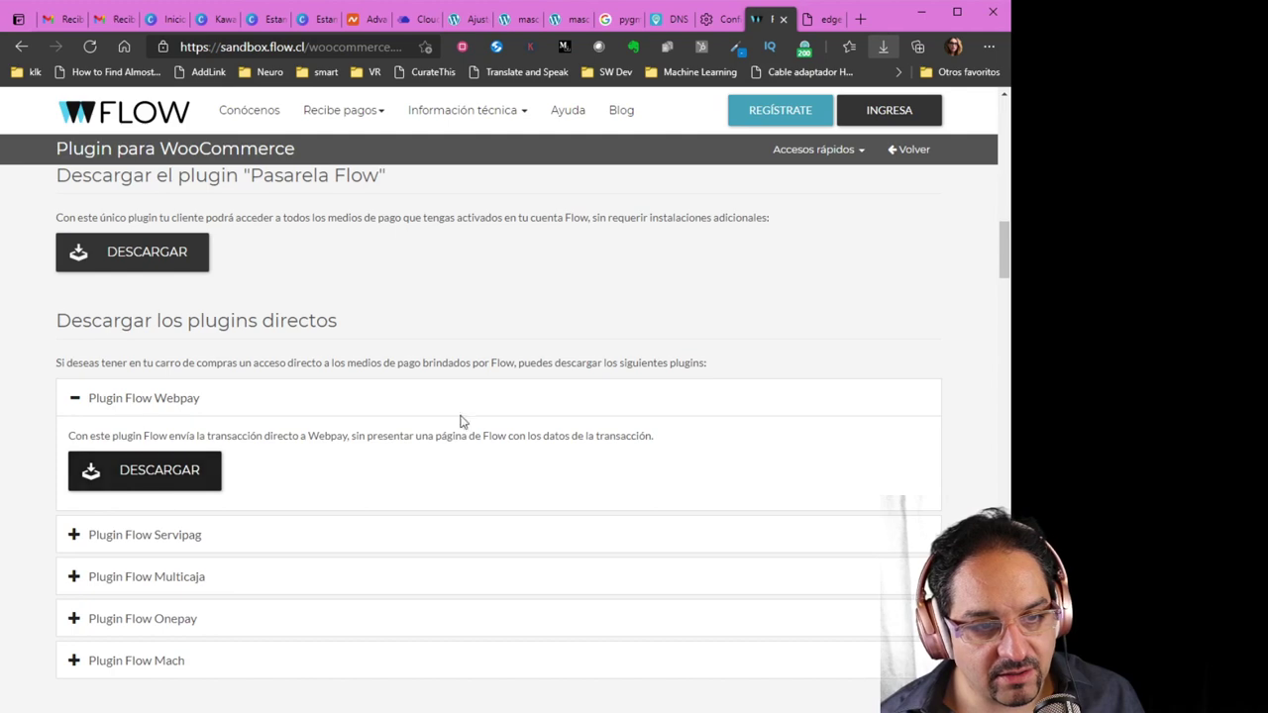
{"action": "scroll", "coordinate": [531, 420], "scroll_direction": "up", "scroll_amount": 10}
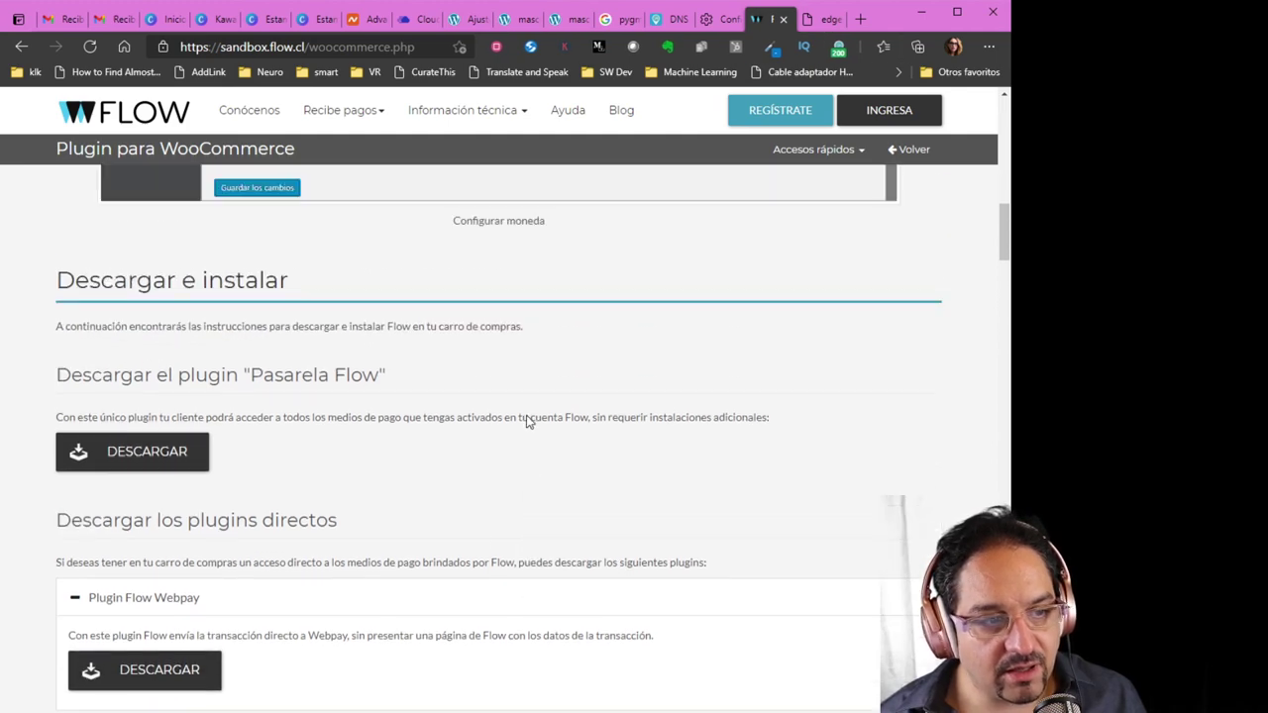
{"action": "scroll", "coordinate": [525, 421], "scroll_direction": "up", "scroll_amount": 5}
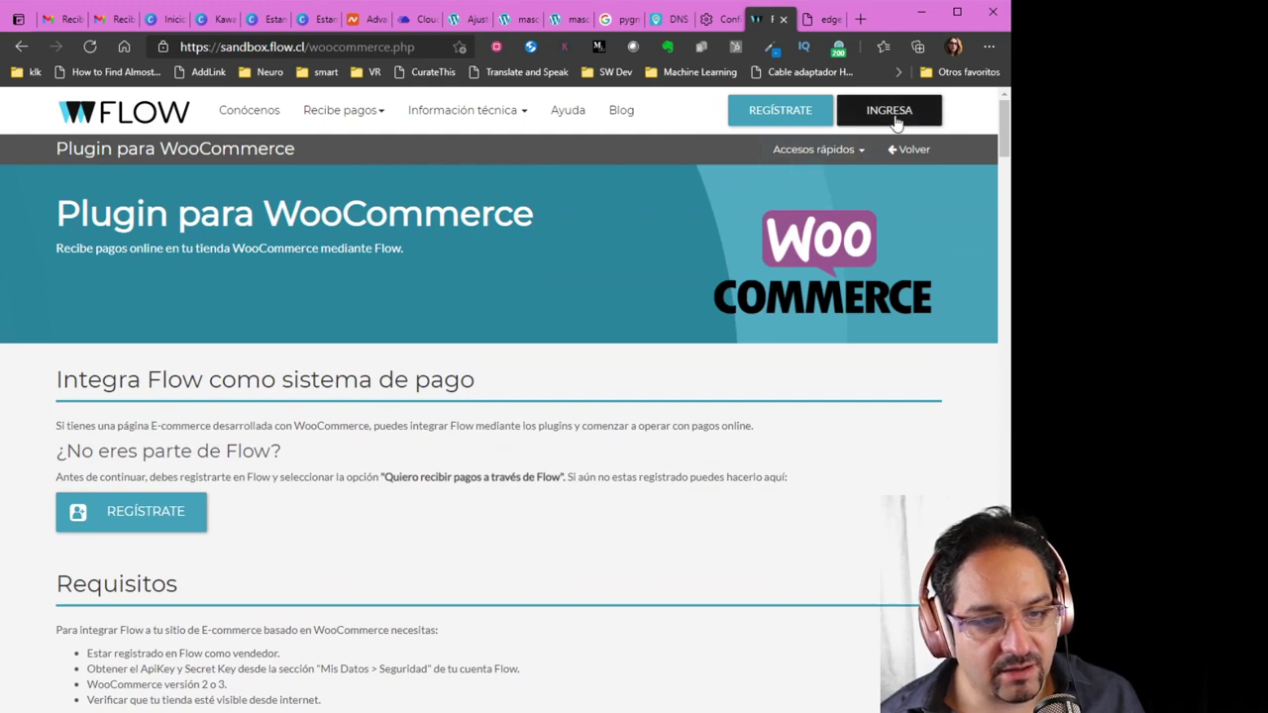
Go back from the plugin page and sign in to the Flow sandbox with the pasted password
{"action": "left_click", "coordinate": [899, 150]}
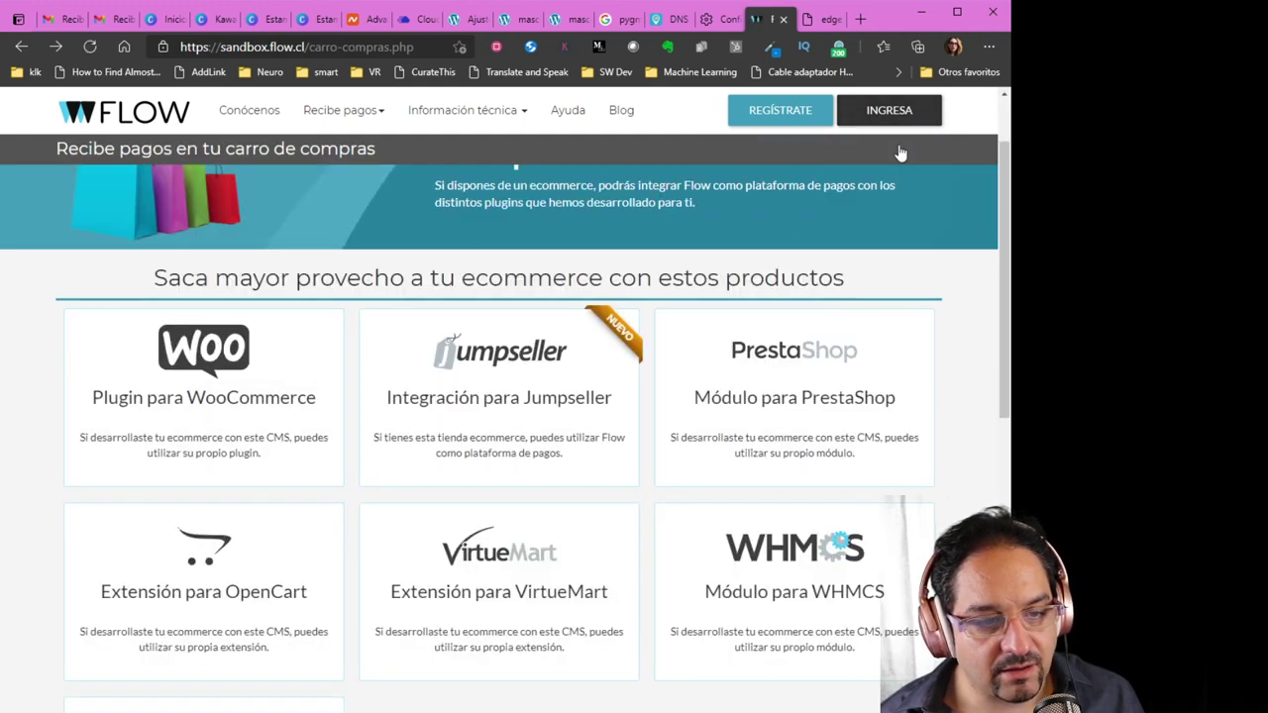
{"action": "left_click", "coordinate": [895, 117]}
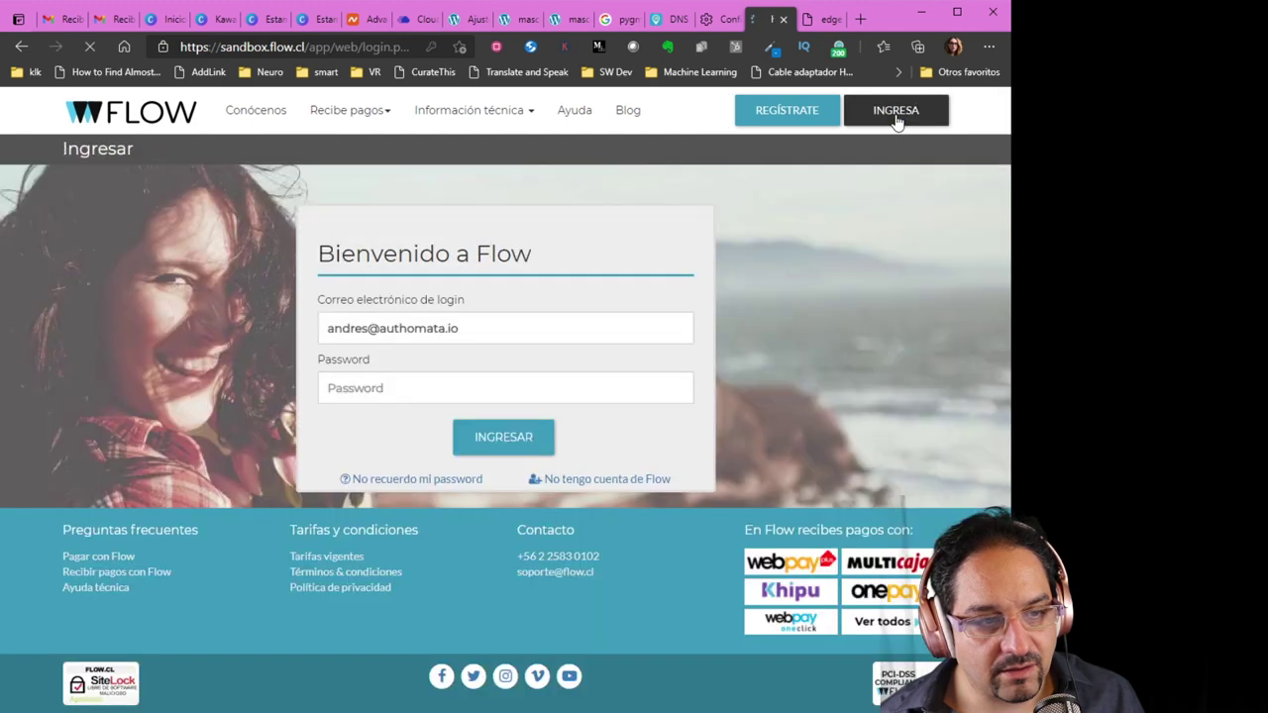
{"action": "left_click", "coordinate": [432, 387]}
{"action": "key", "text": "ctrl+v"}
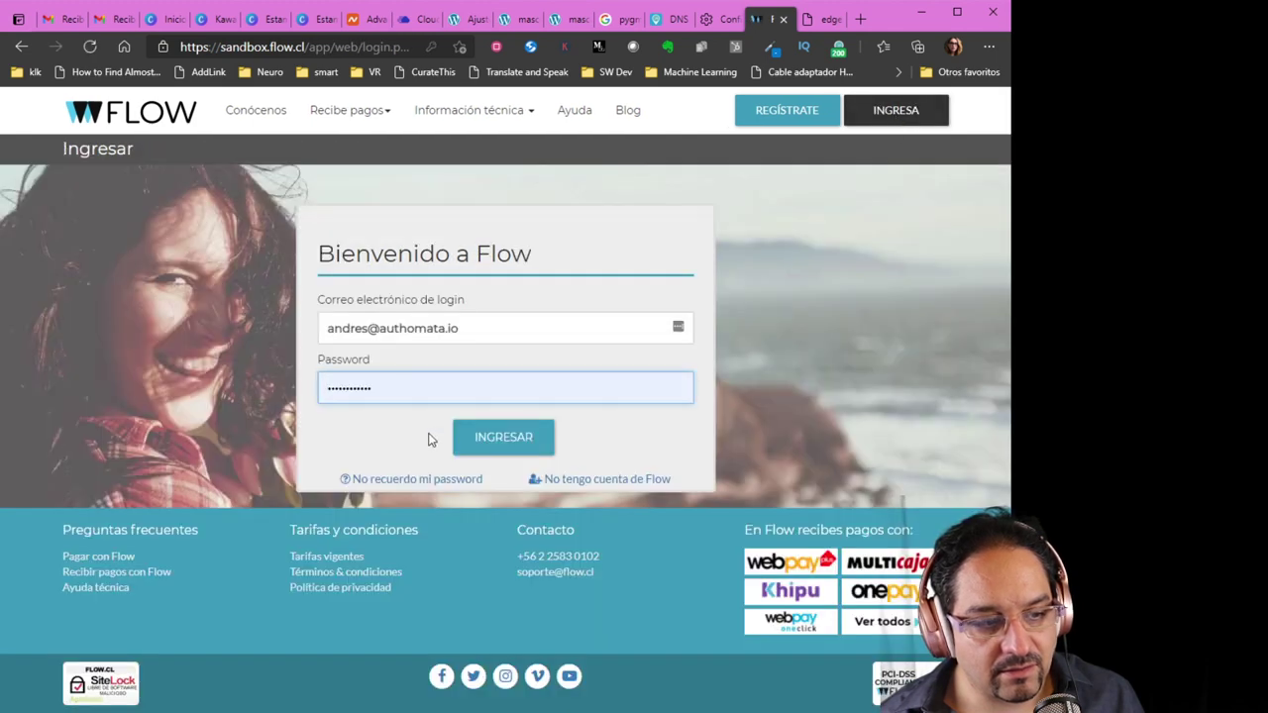
{"action": "left_click", "coordinate": [462, 438]}
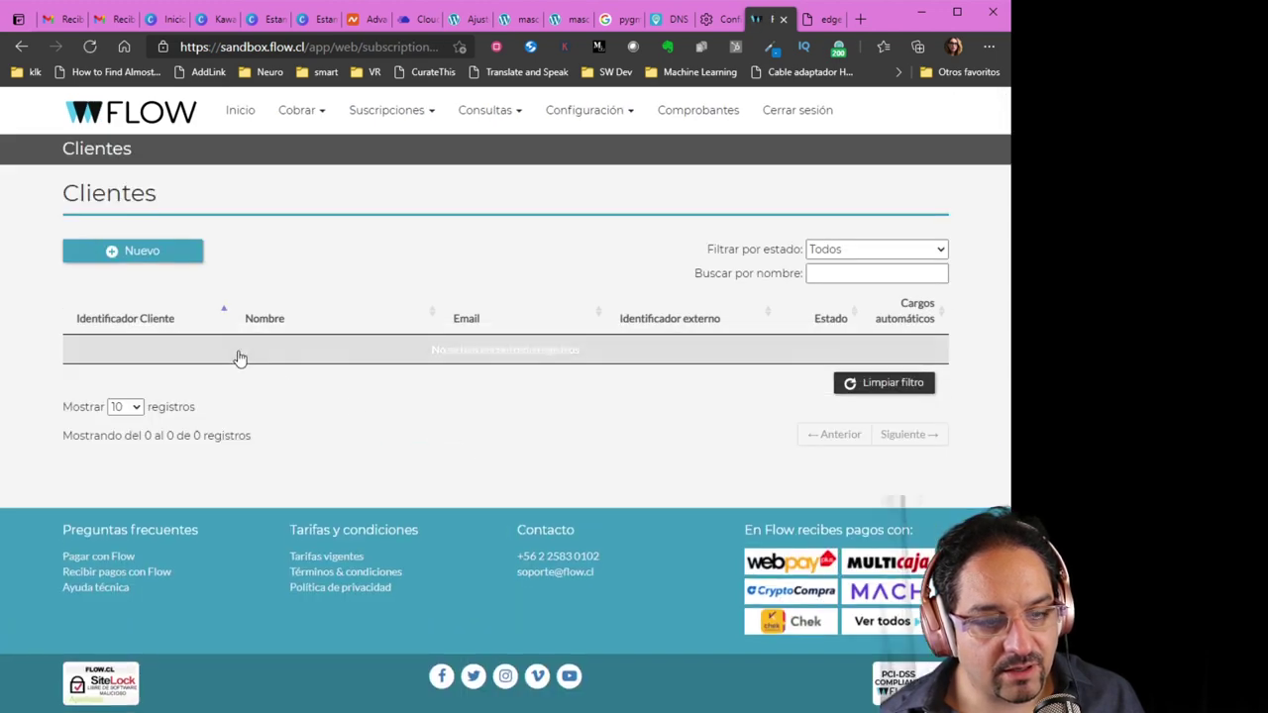
From the dashboard, open Mis datos and scroll down to the Api Key and Secret Key section
{"action": "left_click", "coordinate": [21, 47]}
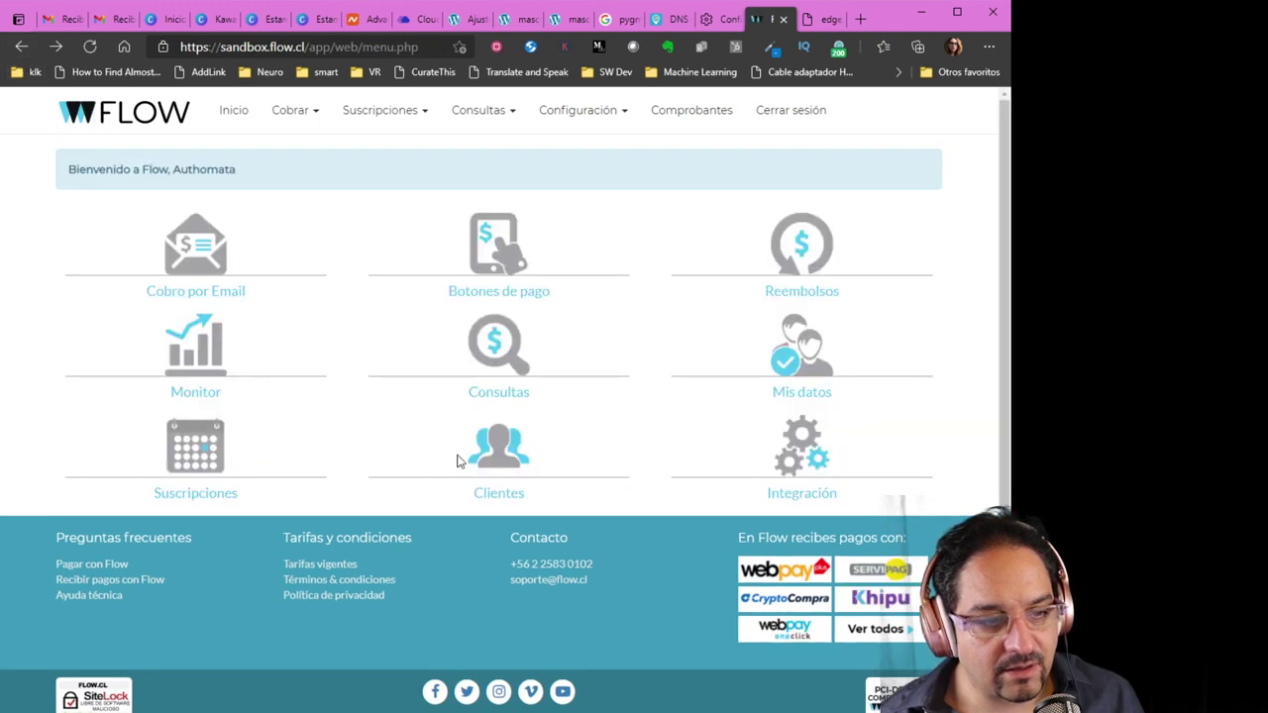
{"action": "left_click", "coordinate": [800, 352]}
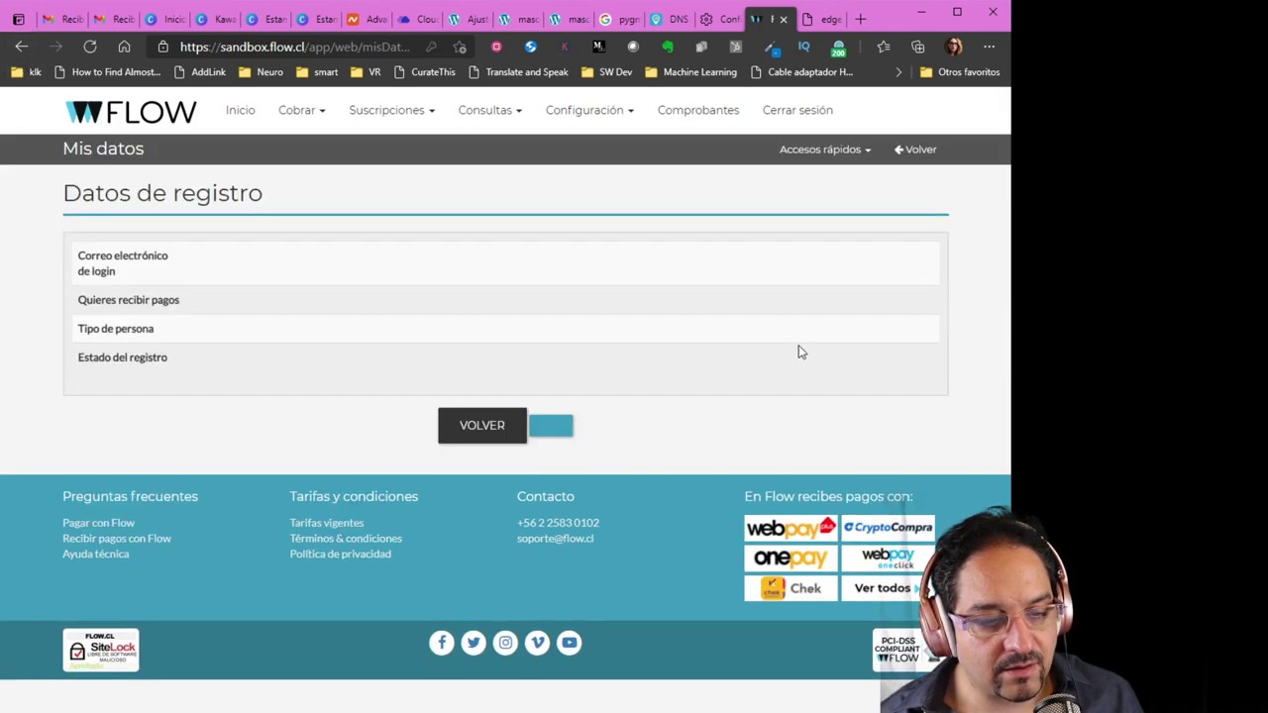
{"action": "scroll", "coordinate": [404, 540], "scroll_direction": "down", "scroll_amount": 15}
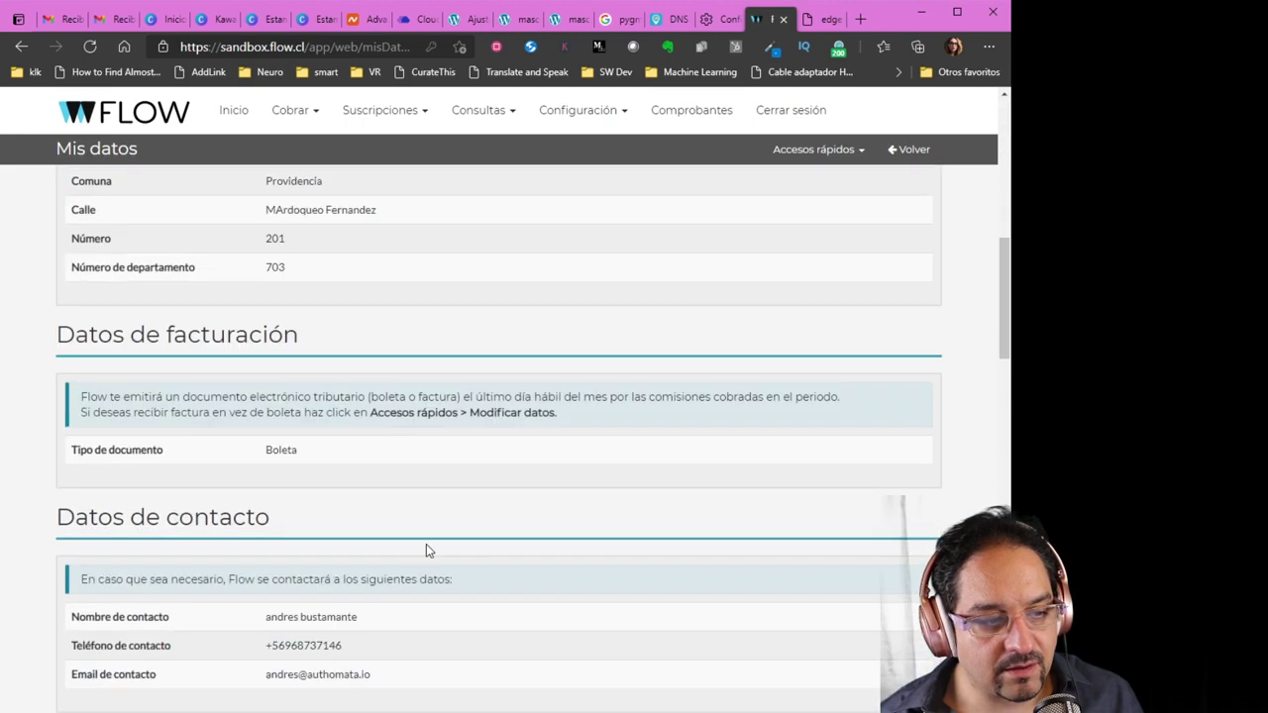
{"action": "scroll", "coordinate": [445, 556], "scroll_direction": "up", "scroll_amount": 3}
{"action": "scroll", "coordinate": [461, 568], "scroll_direction": "down", "scroll_amount": 10}
{"action": "scroll", "coordinate": [461, 573], "scroll_direction": "down", "scroll_amount": 4}
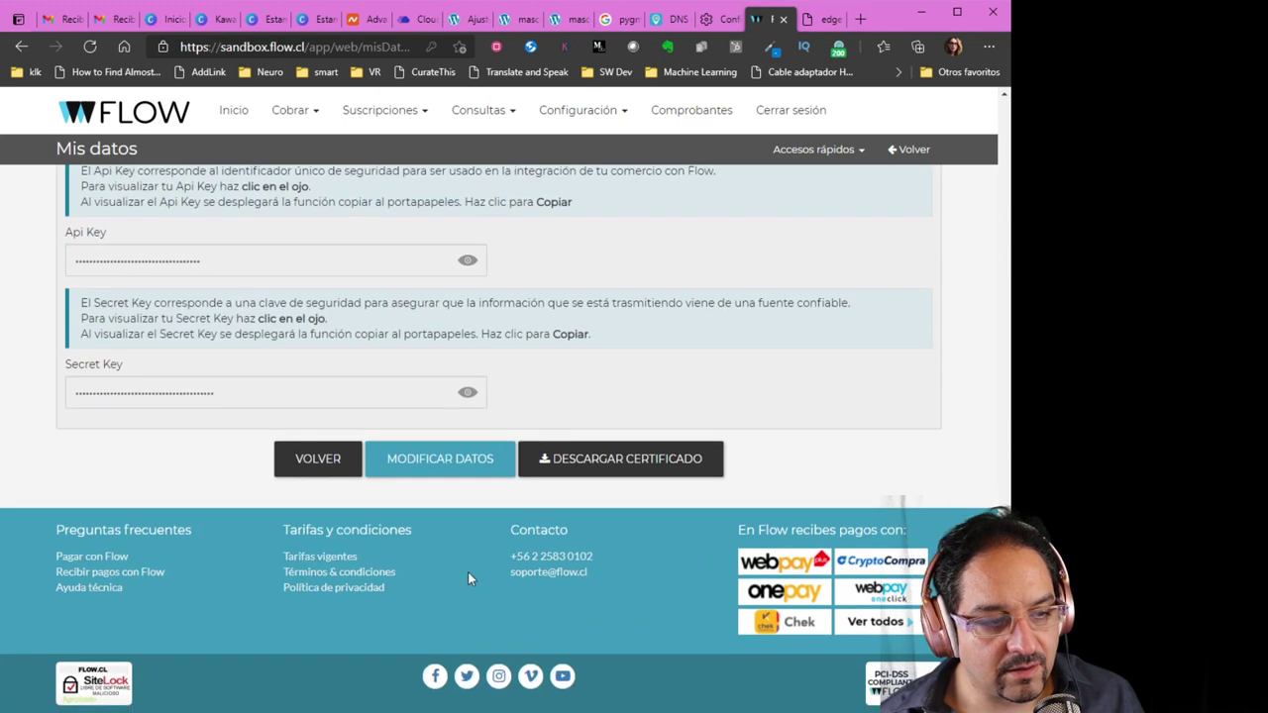
Upload the flowpaymentwp-2.0.1 zip via Plugins > Añadir nuevo > Subir plugin, install and activate it
{"action": "left_click", "coordinate": [468, 21]}
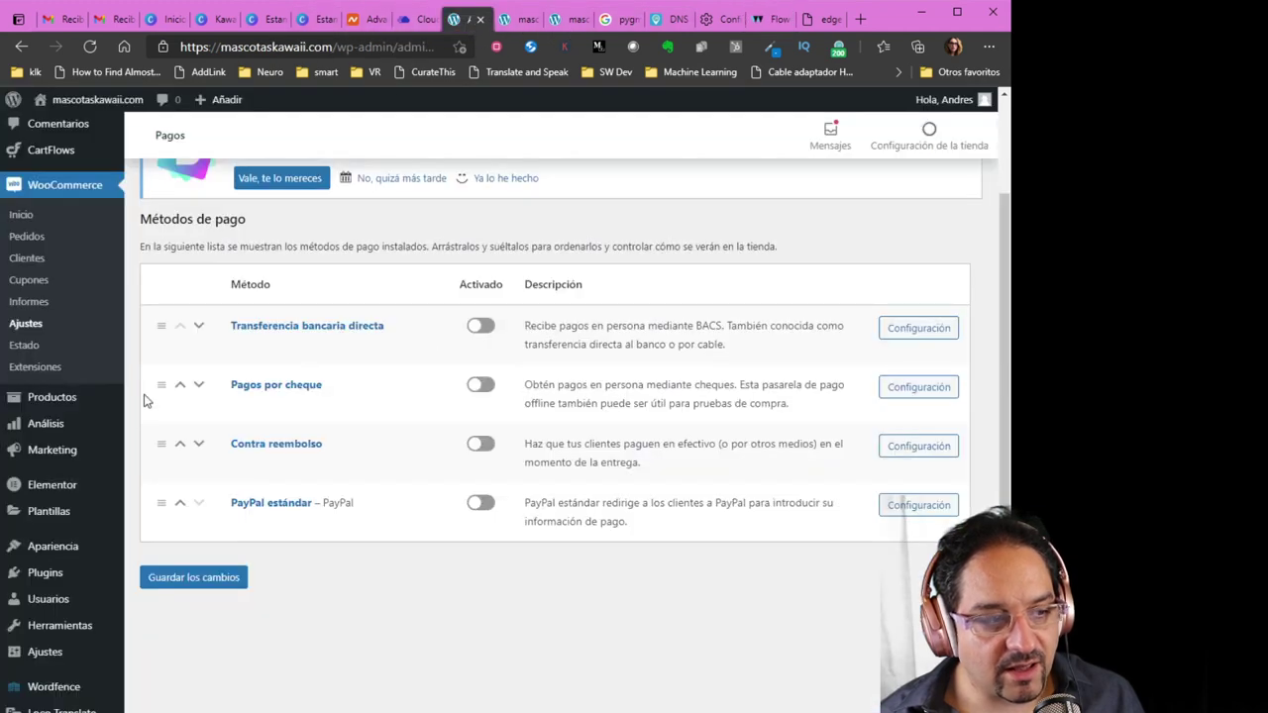
{"action": "scroll", "coordinate": [56, 555], "scroll_direction": "down", "scroll_amount": 1}
{"action": "mouse_move", "coordinate": [59, 557]}
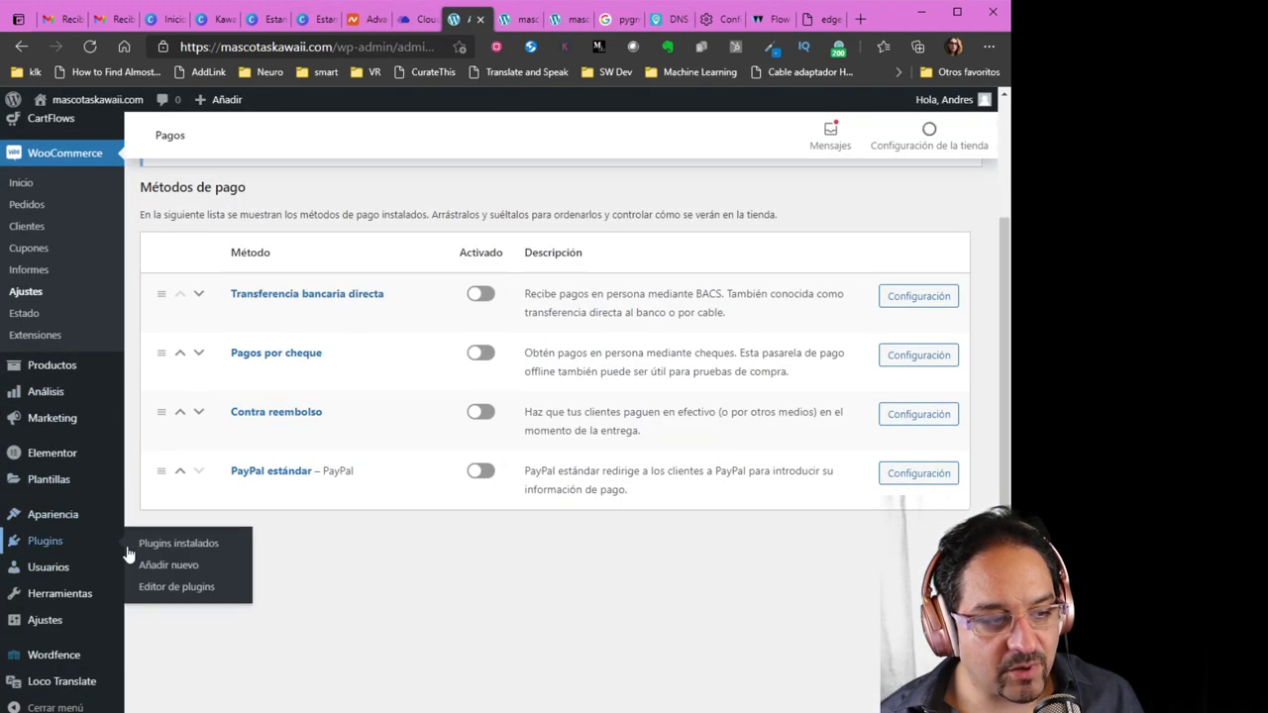
{"action": "left_click", "coordinate": [171, 568]}
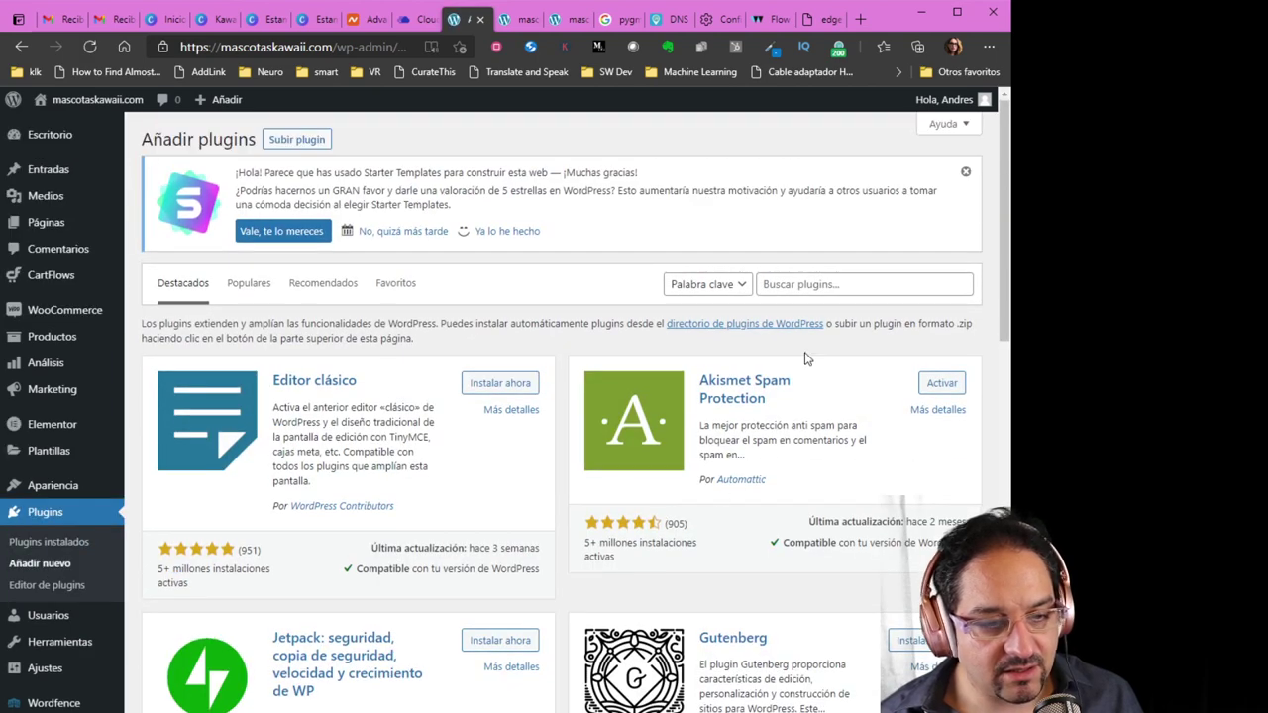
{"action": "left_click", "coordinate": [297, 139]}
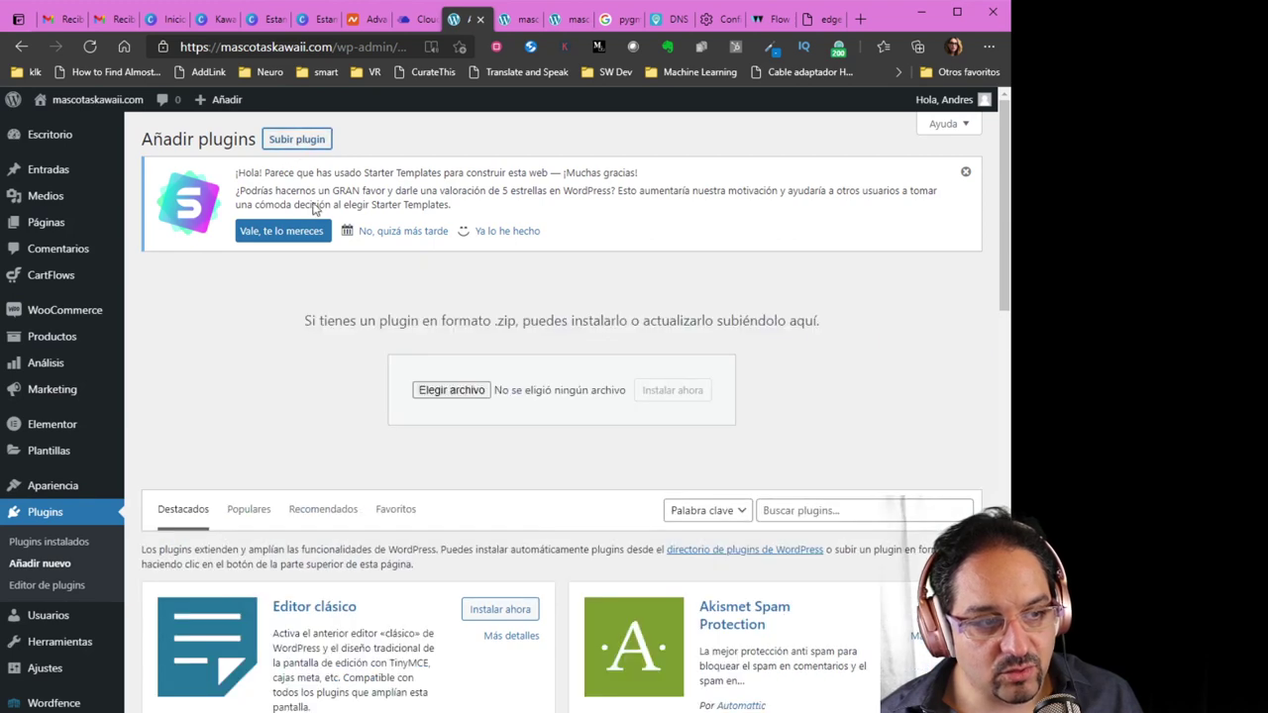
{"action": "left_click", "coordinate": [470, 392]}
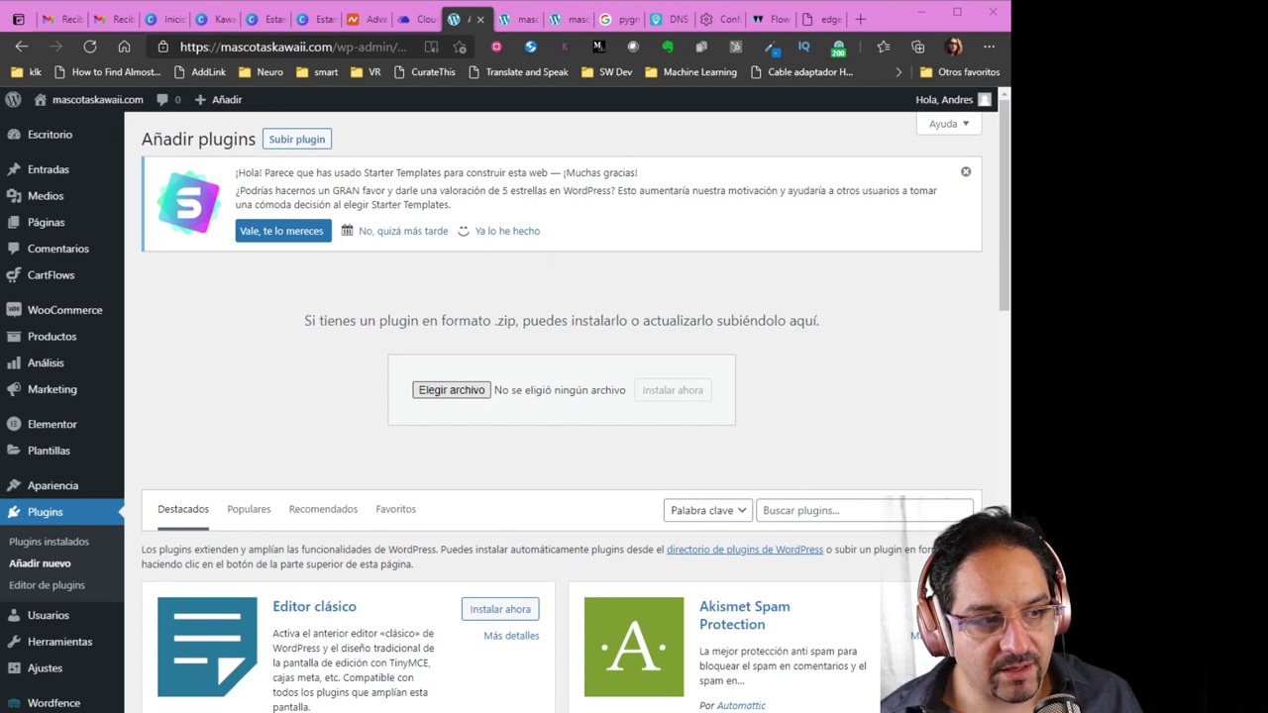
{"action": "left_click", "coordinate": [672, 390]}
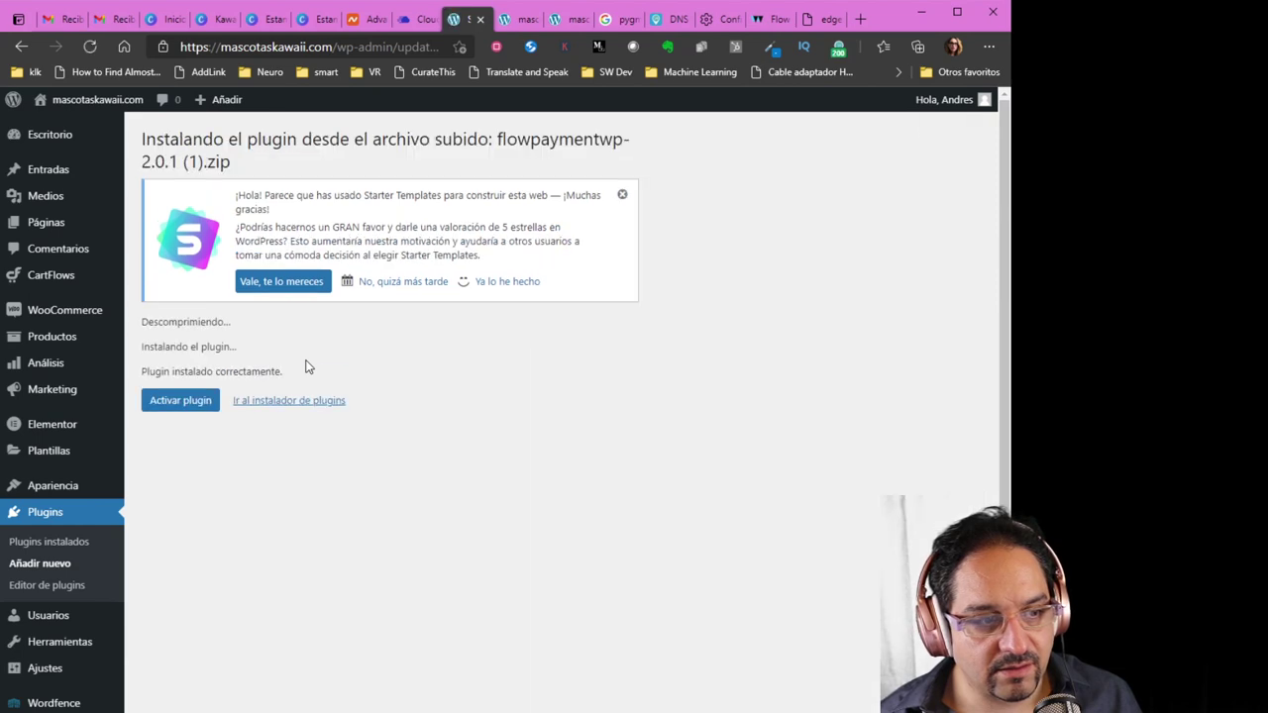
{"action": "left_click", "coordinate": [203, 408]}
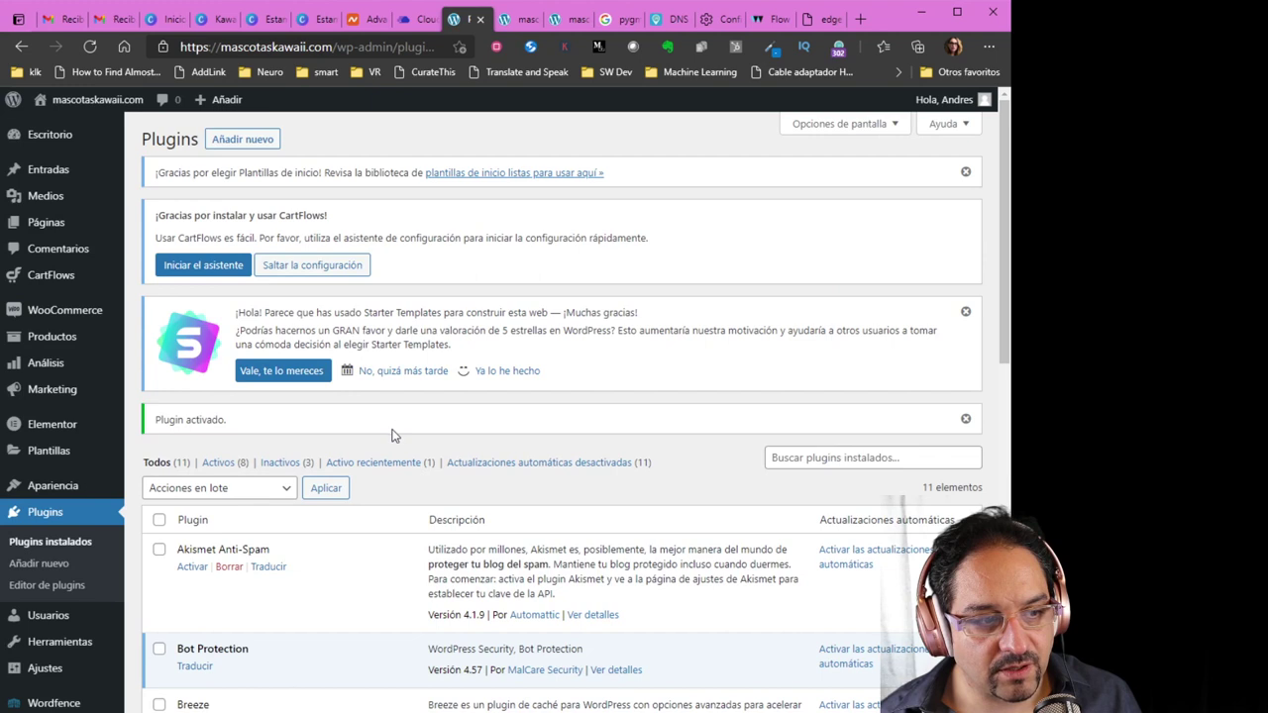
Go to WooCommerce > Ajustes > Pagos and choose Gestionar on the Webpay row
{"action": "mouse_move", "coordinate": [60, 321]}
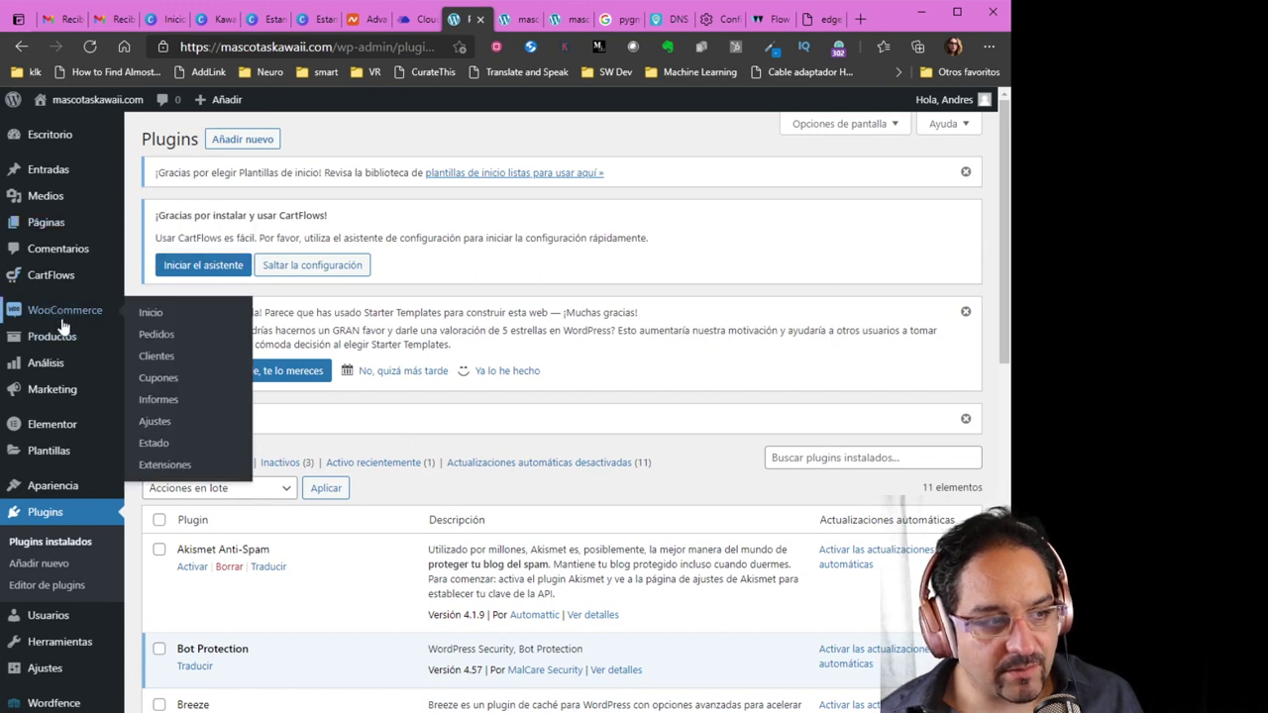
{"action": "left_click", "coordinate": [159, 423]}
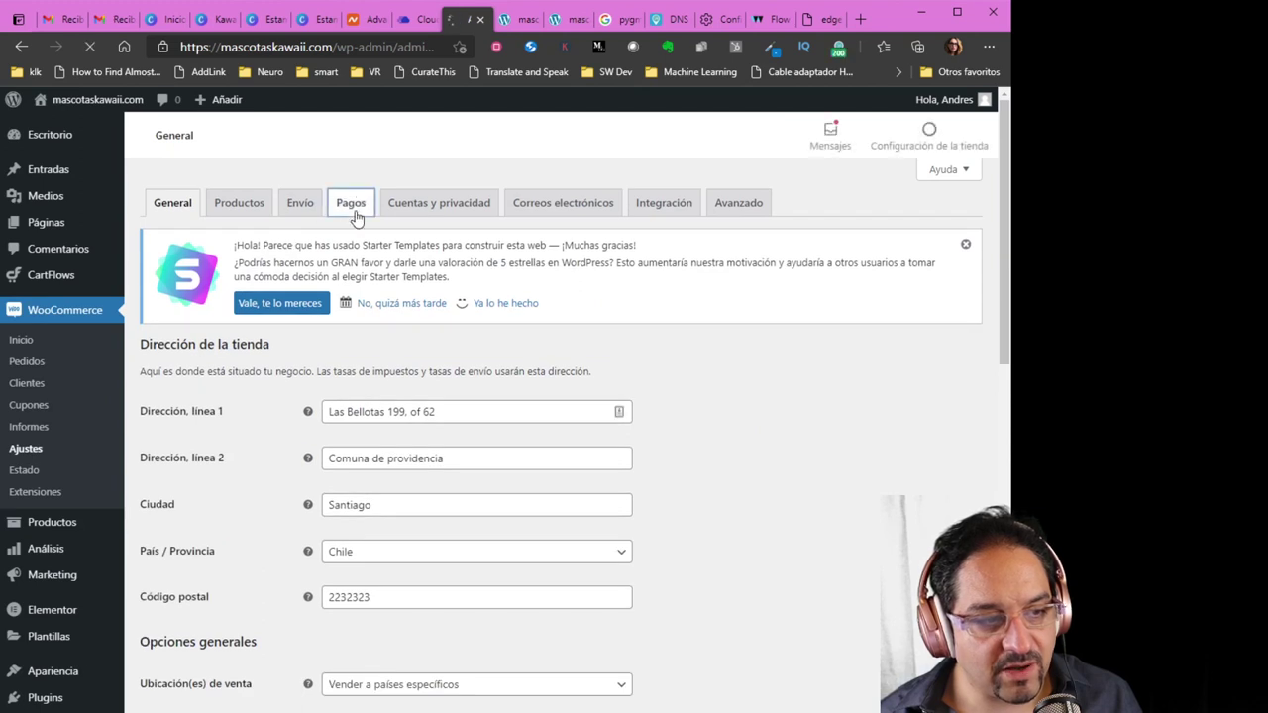
{"action": "scroll", "coordinate": [335, 455], "scroll_direction": "down", "scroll_amount": 2}
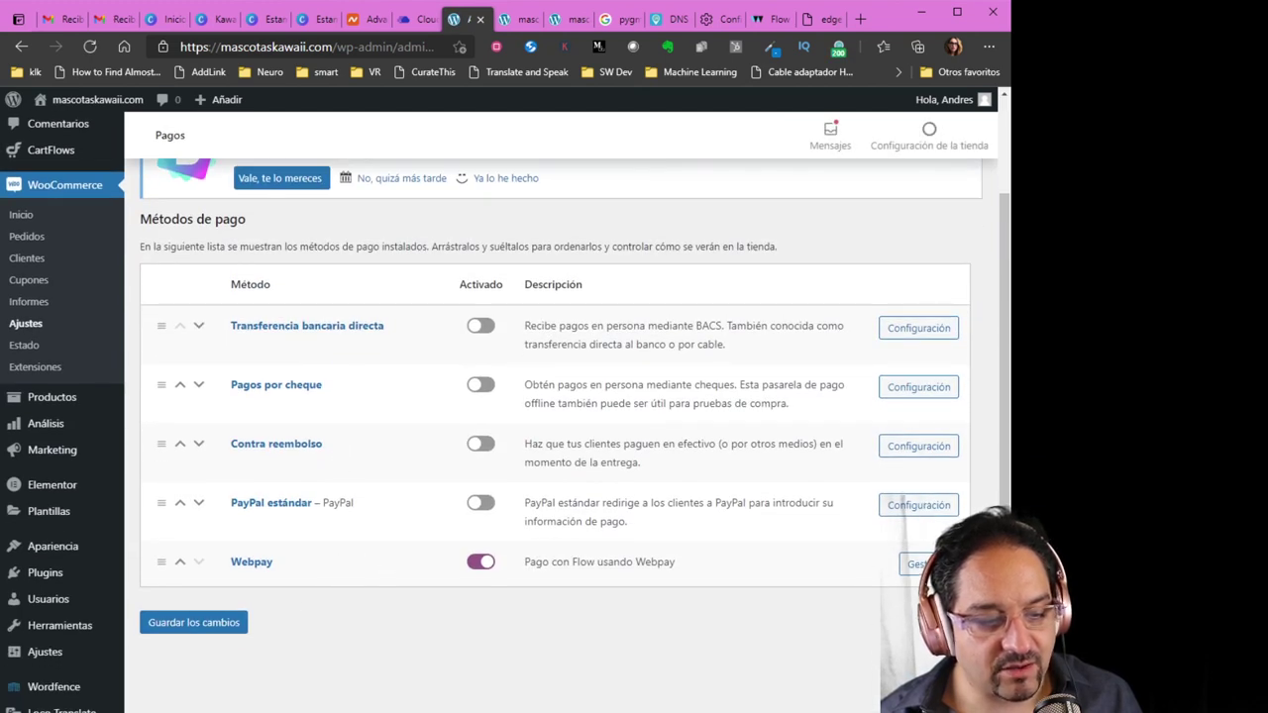
{"action": "left_click", "coordinate": [913, 564]}
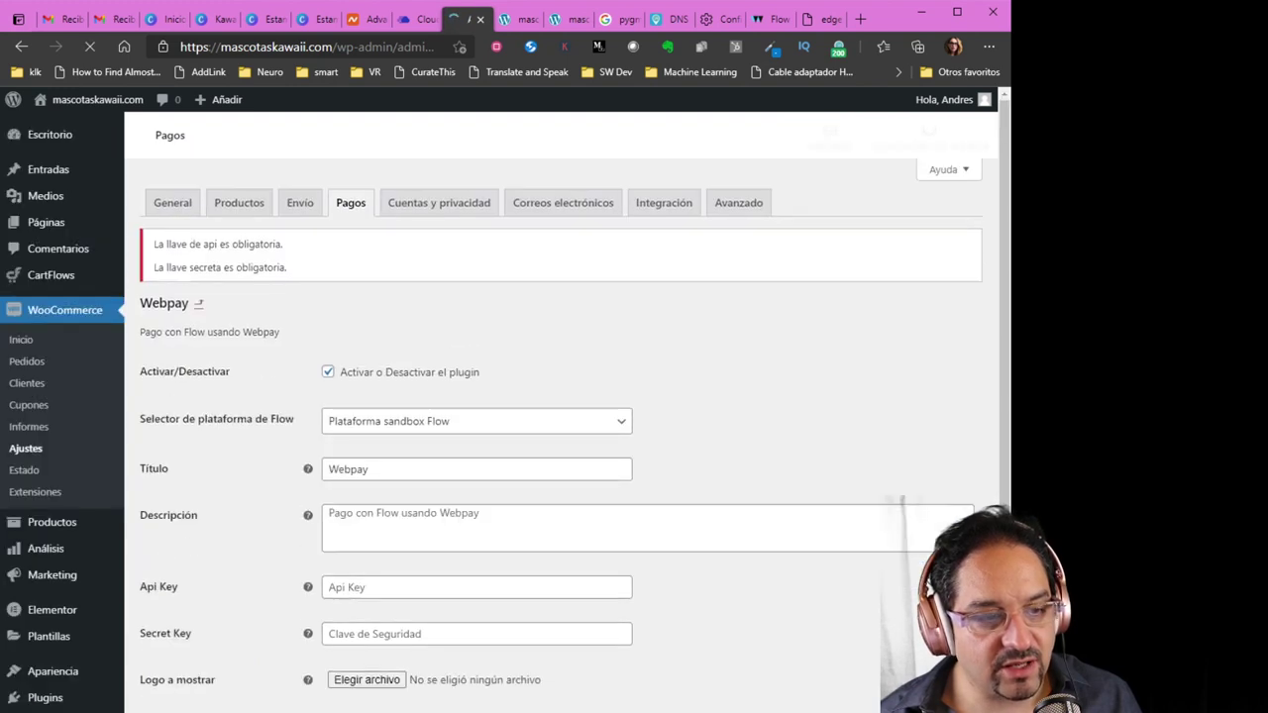
{"action": "scroll", "coordinate": [874, 573], "scroll_direction": "down", "scroll_amount": 2}
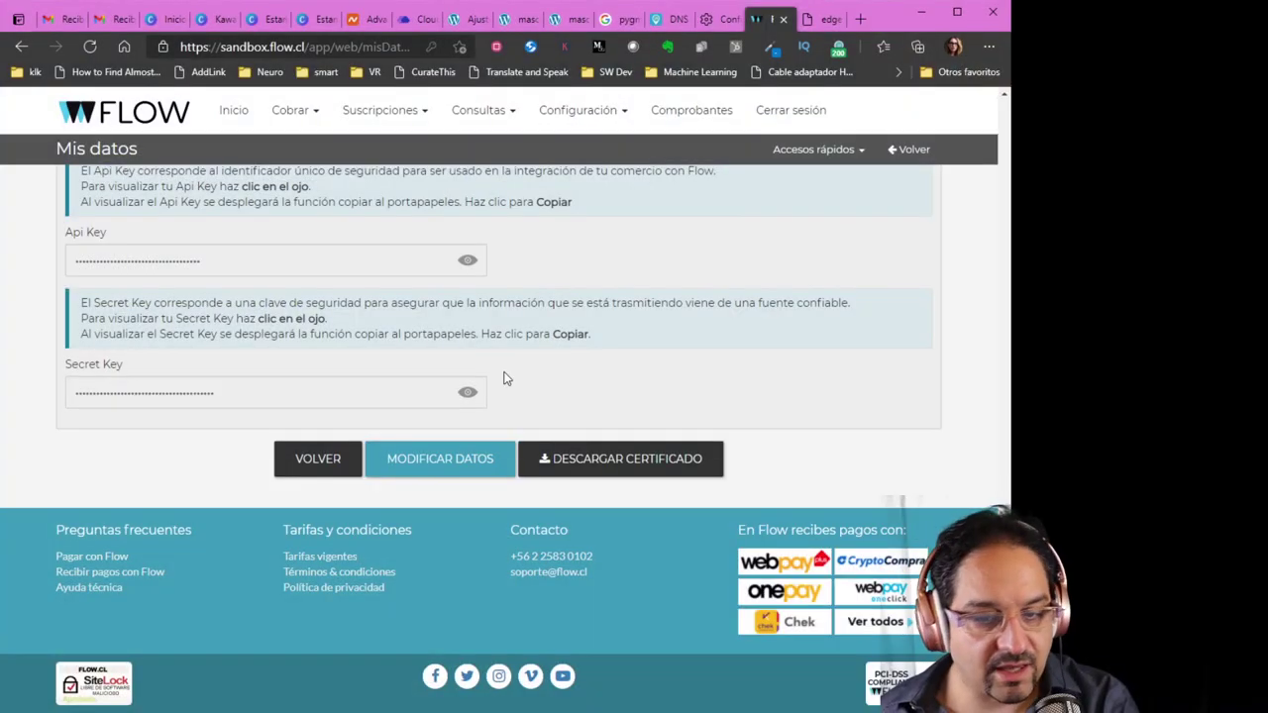
Enter the Flow sandbox Api Key and Secret Key in the Webpay fields and save the changes
{"action": "scroll", "coordinate": [315, 418], "scroll_direction": "up", "scroll_amount": 1}
{"action": "scroll", "coordinate": [332, 401], "scroll_direction": "down", "scroll_amount": 1}
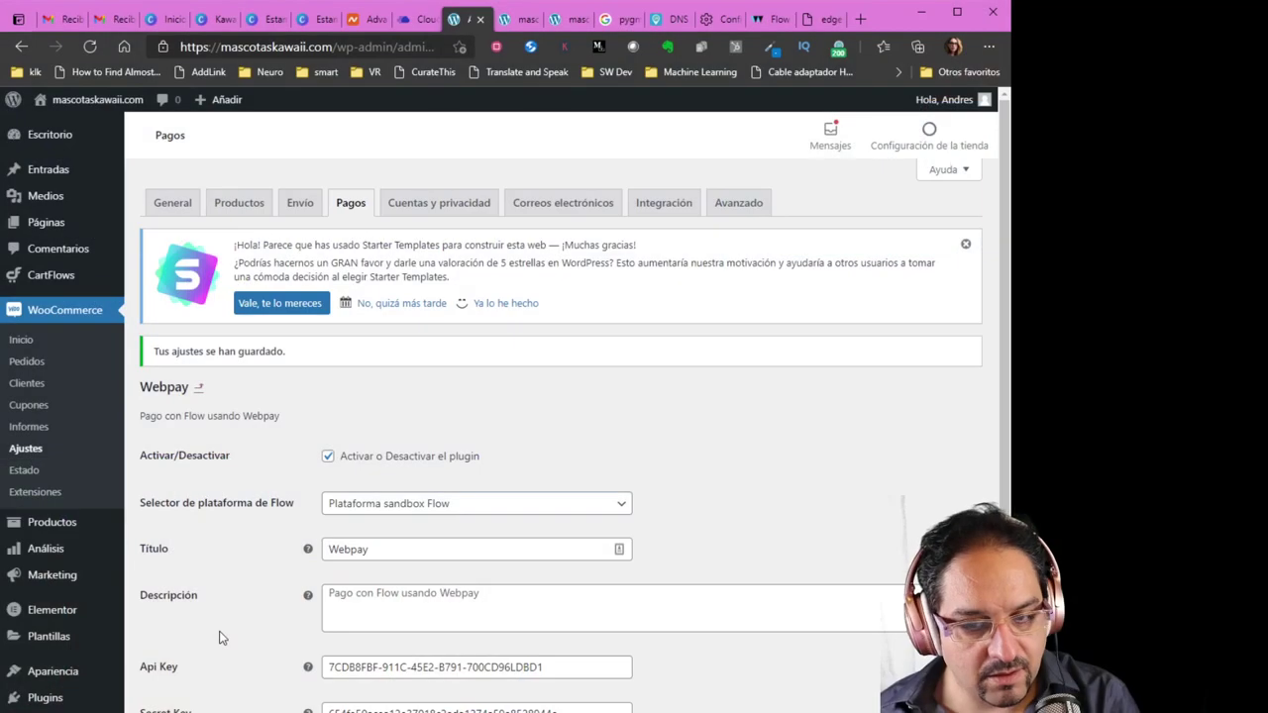
On the live storefront, add the Handpicked Red Chillies to the cart and view the cart
{"action": "left_click", "coordinate": [296, 208]}
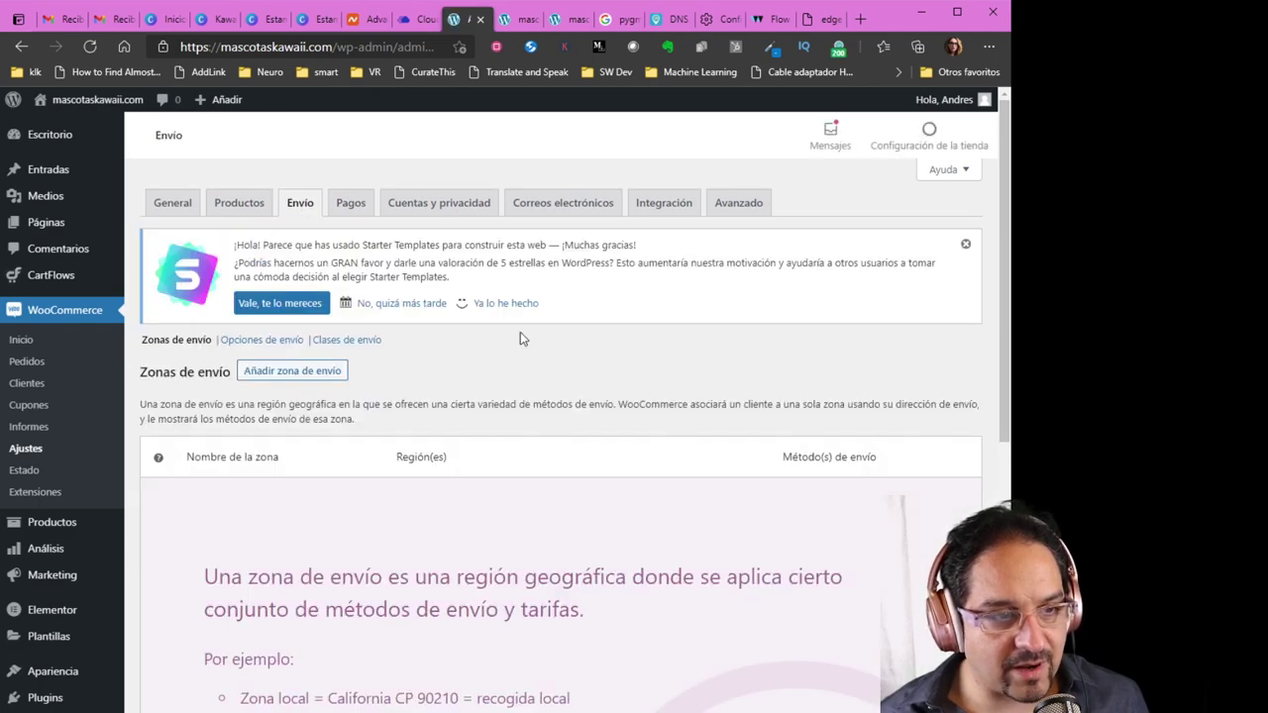
{"action": "left_click", "coordinate": [522, 22]}
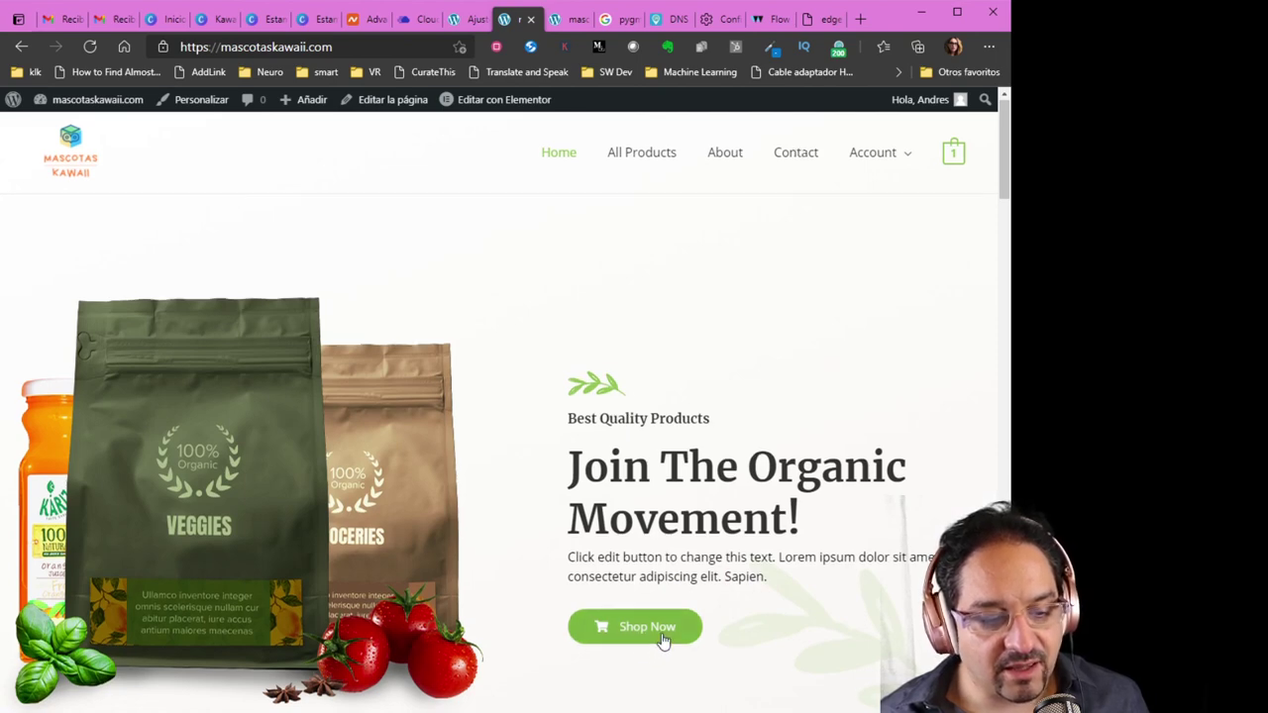
{"action": "scroll", "coordinate": [660, 630], "scroll_direction": "down", "scroll_amount": 4}
{"action": "scroll", "coordinate": [658, 622], "scroll_direction": "down", "scroll_amount": 4}
{"action": "left_click", "coordinate": [639, 577]}
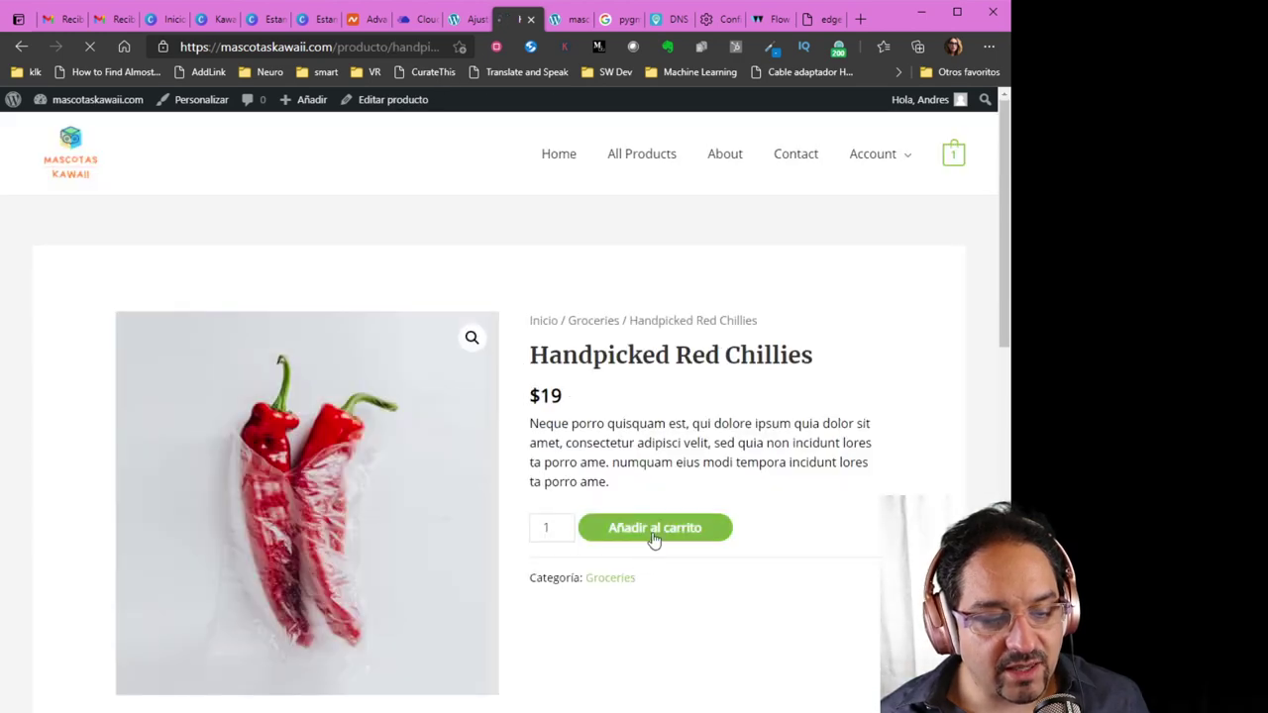
{"action": "left_click", "coordinate": [806, 351]}
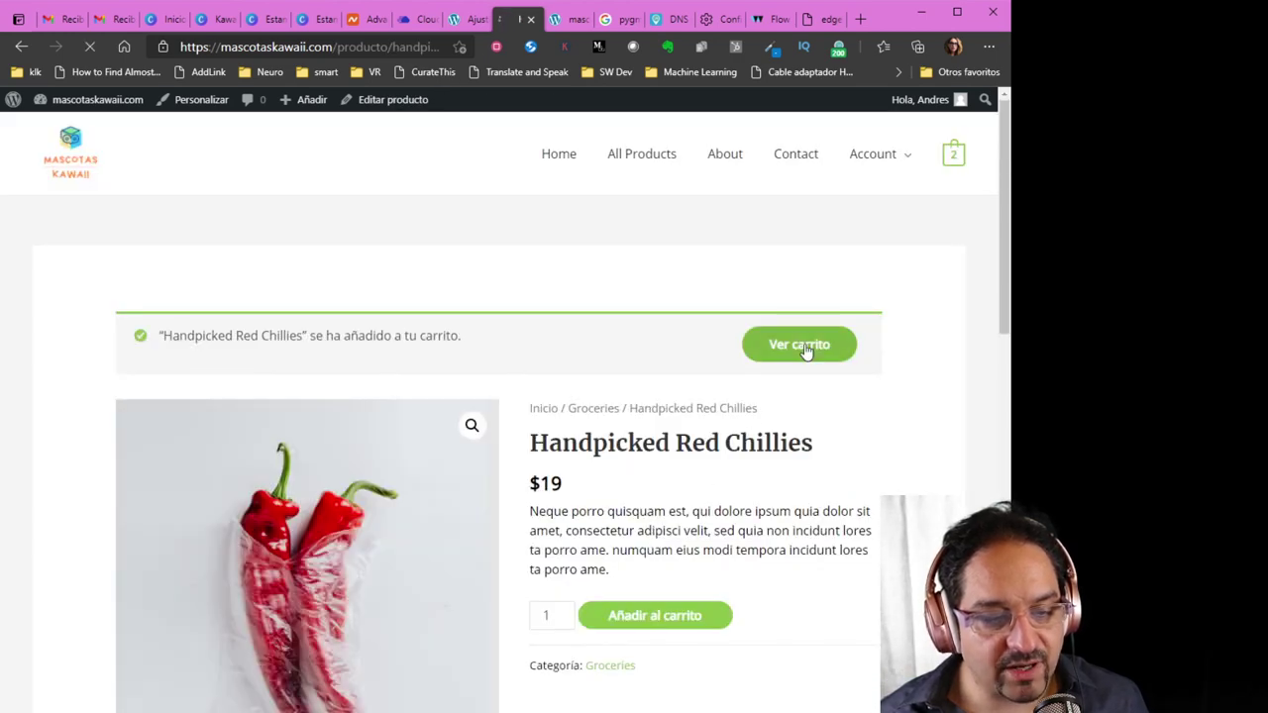
Proceed to checkout and confirm Webpay is offered for the $34 order
{"action": "scroll", "coordinate": [623, 614], "scroll_direction": "down", "scroll_amount": 3}
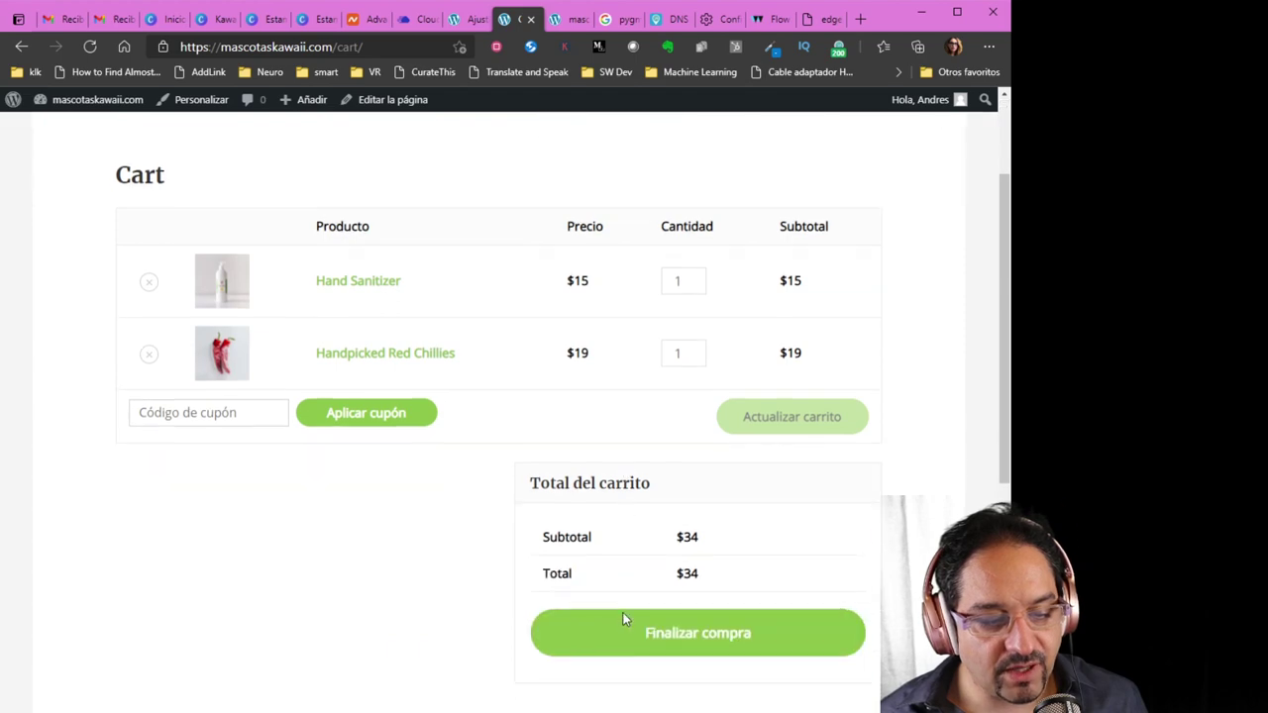
{"action": "left_click", "coordinate": [666, 495]}
{"action": "scroll", "coordinate": [497, 574], "scroll_direction": "down", "scroll_amount": 1}
{"action": "scroll", "coordinate": [500, 573], "scroll_direction": "down", "scroll_amount": 3}
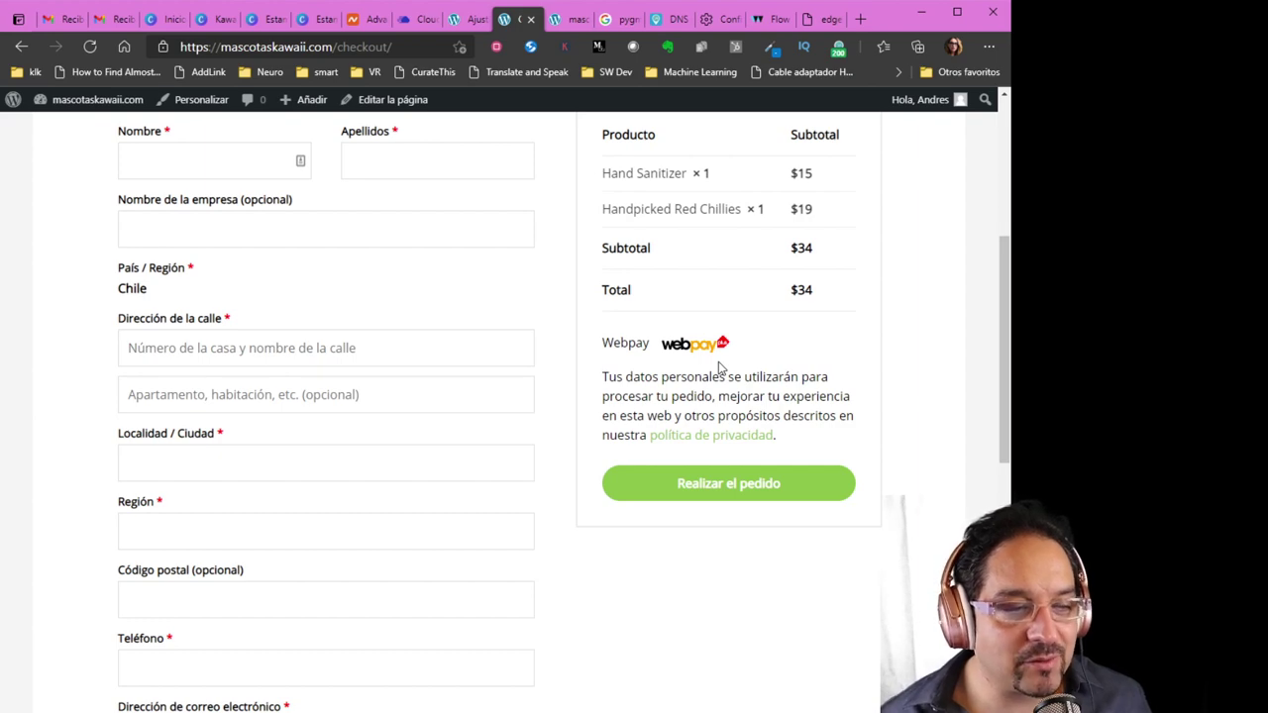
{"action": "scroll", "coordinate": [433, 446], "scroll_direction": "up", "scroll_amount": 4}
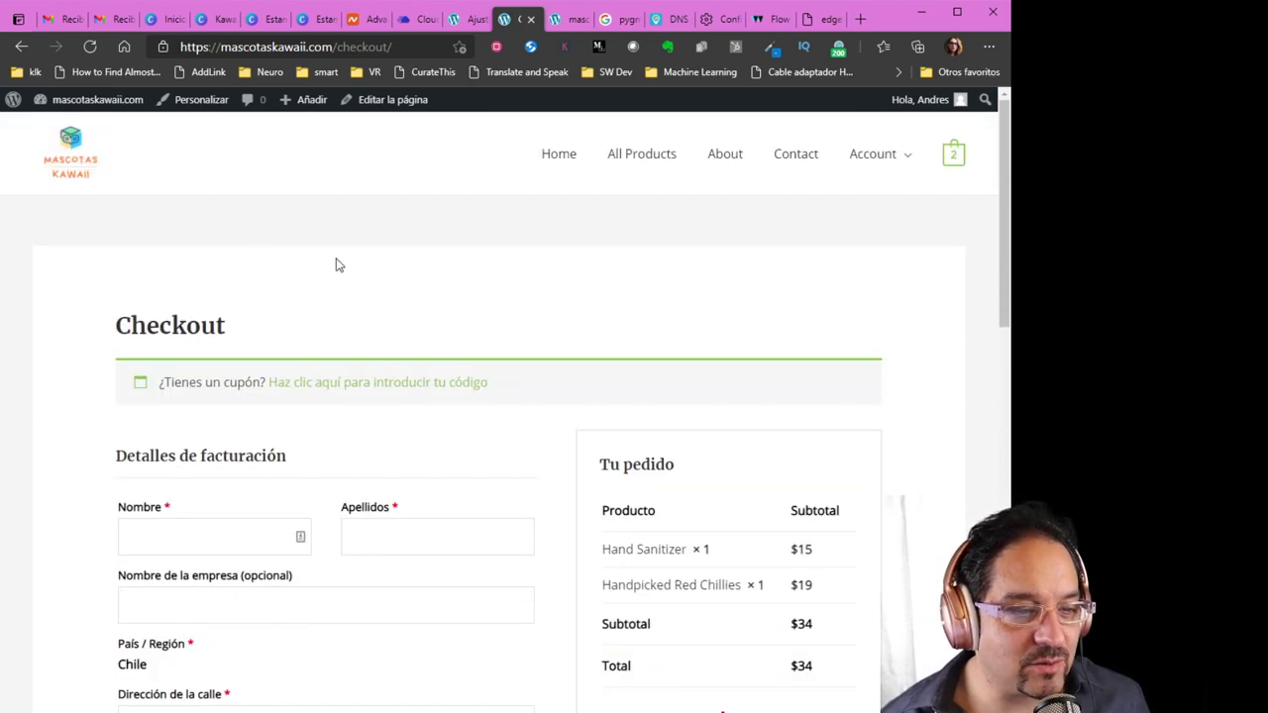
{"action": "scroll", "coordinate": [584, 504], "scroll_direction": "down", "scroll_amount": 3}
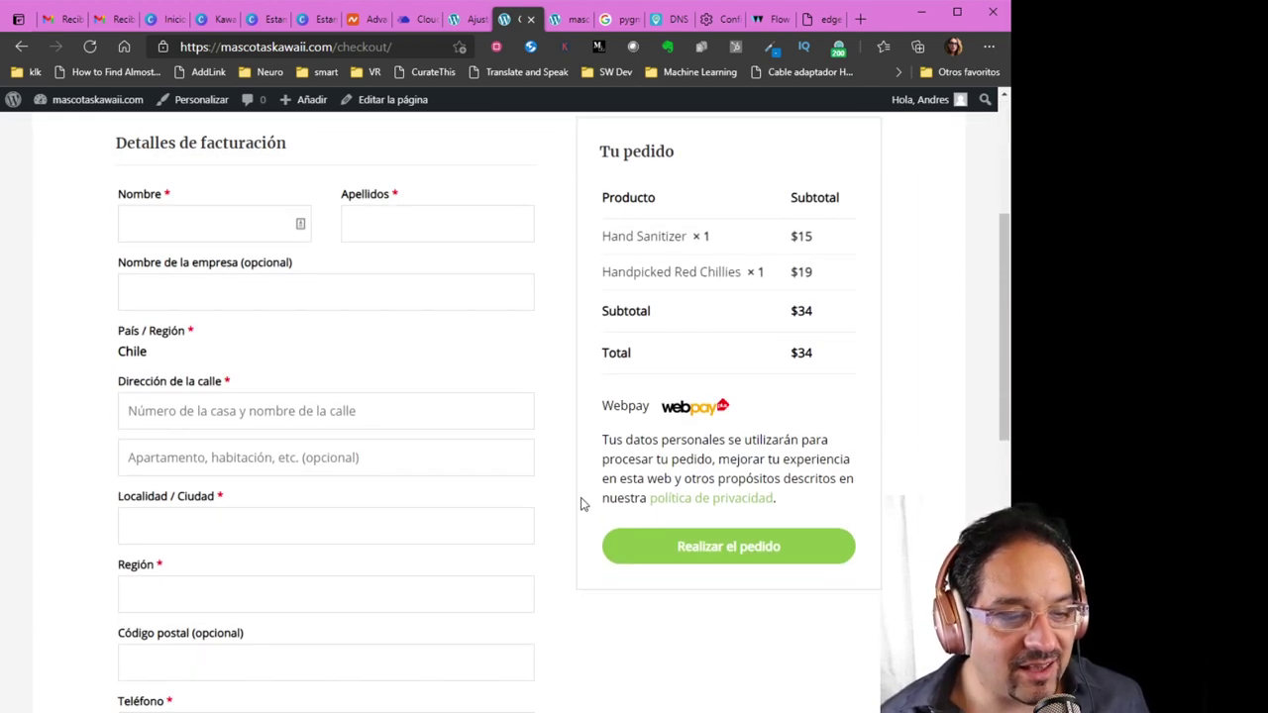
{"action": "left_click", "coordinate": [772, 19]}
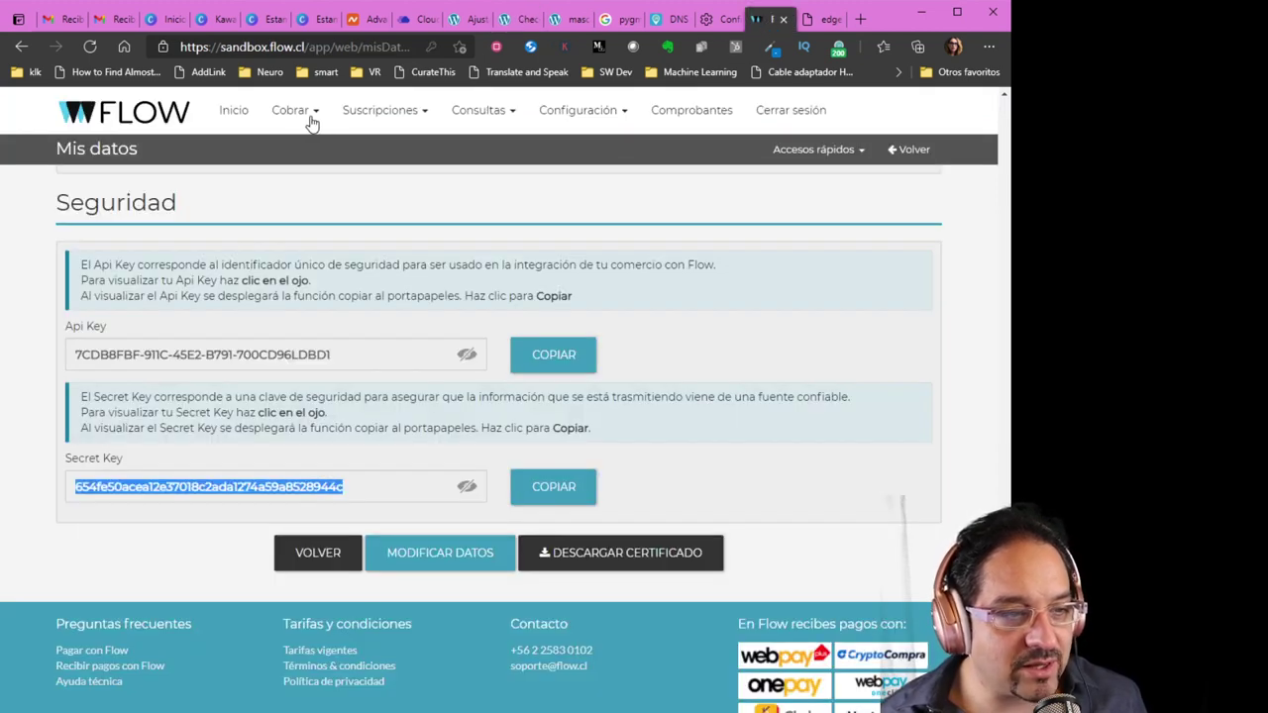
Return to WordPress's WooCommerce Envío settings and close the Starter Templates notice
{"action": "left_click", "coordinate": [230, 117]}
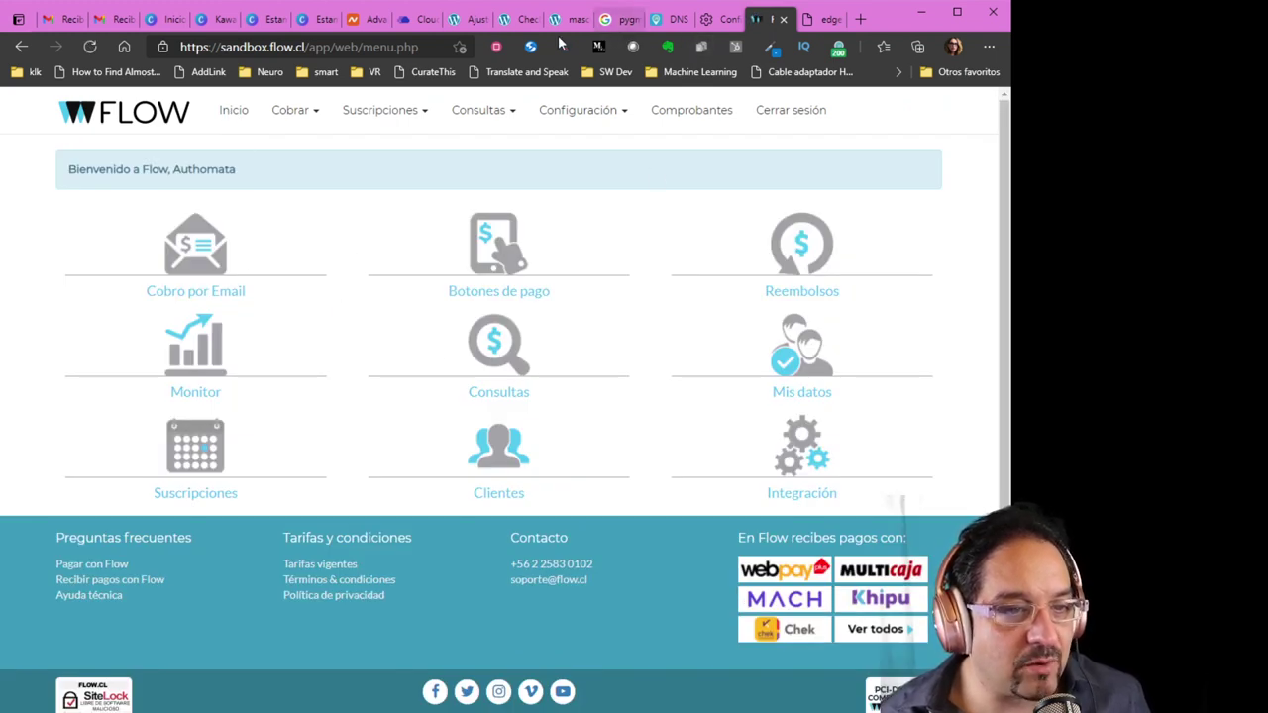
{"action": "left_click", "coordinate": [465, 24]}
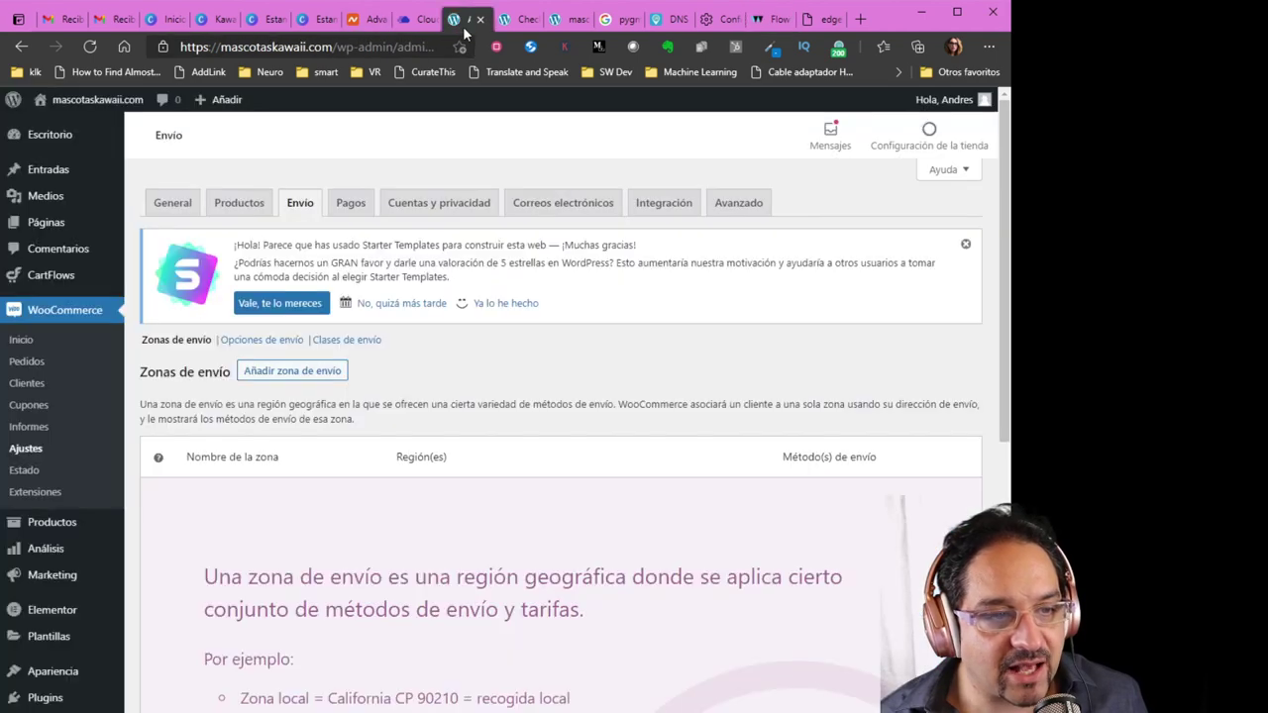
{"action": "left_click", "coordinate": [966, 247]}
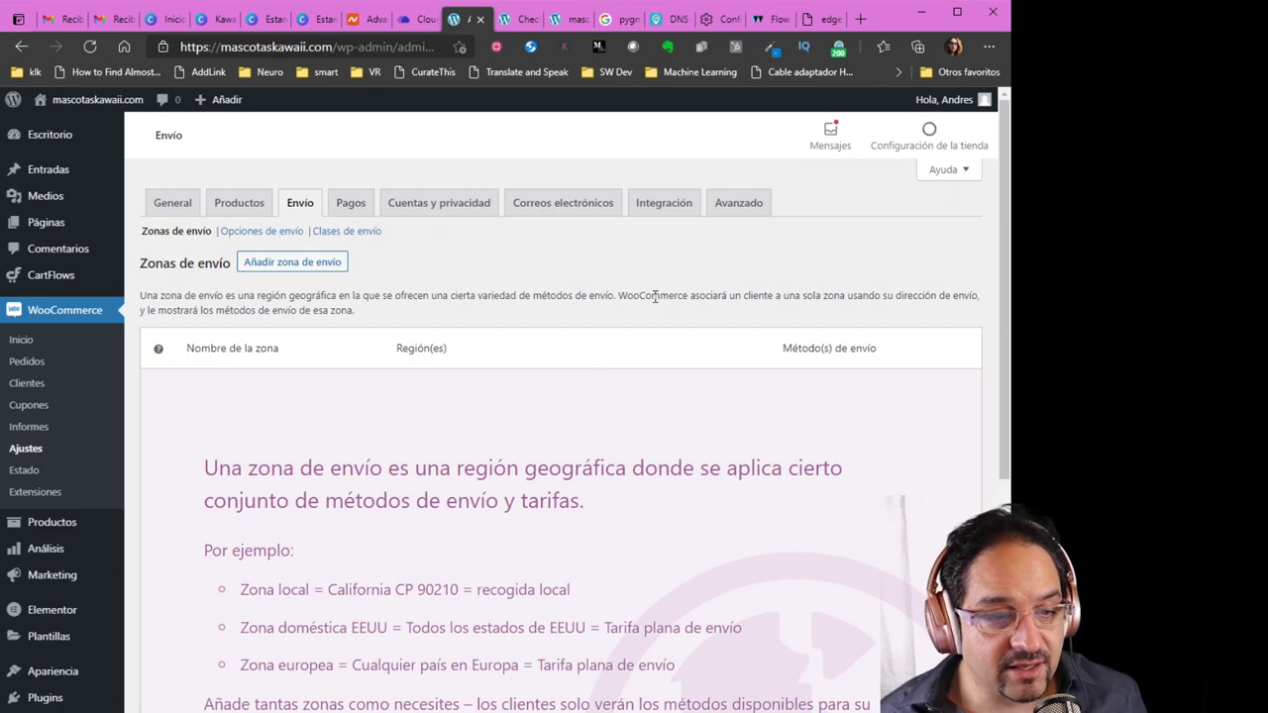
Open Productos > Todos los productos to list all 12 published items, such as Handpicked Red Chillies
{"action": "double_click", "coordinate": [655, 297]}
{"action": "left_click", "coordinate": [680, 269]}
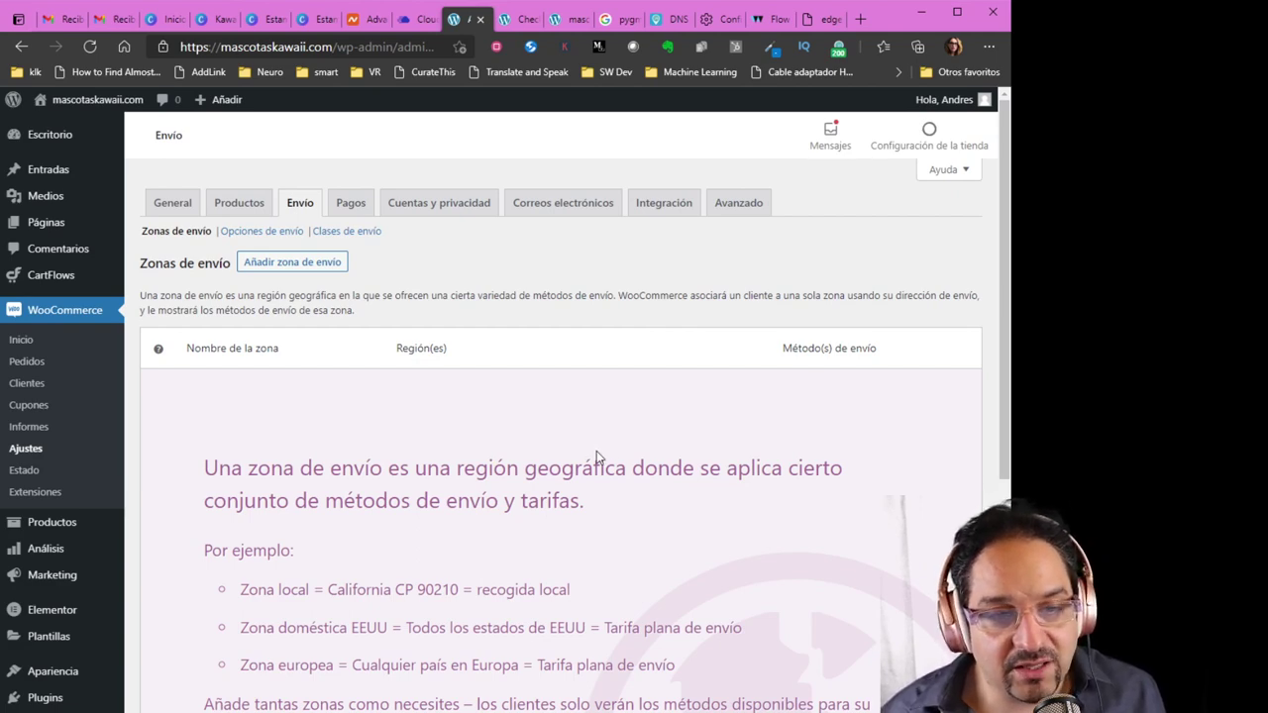
{"action": "scroll", "coordinate": [596, 457], "scroll_direction": "down", "scroll_amount": 2}
{"action": "scroll", "coordinate": [610, 465], "scroll_direction": "up", "scroll_amount": 2}
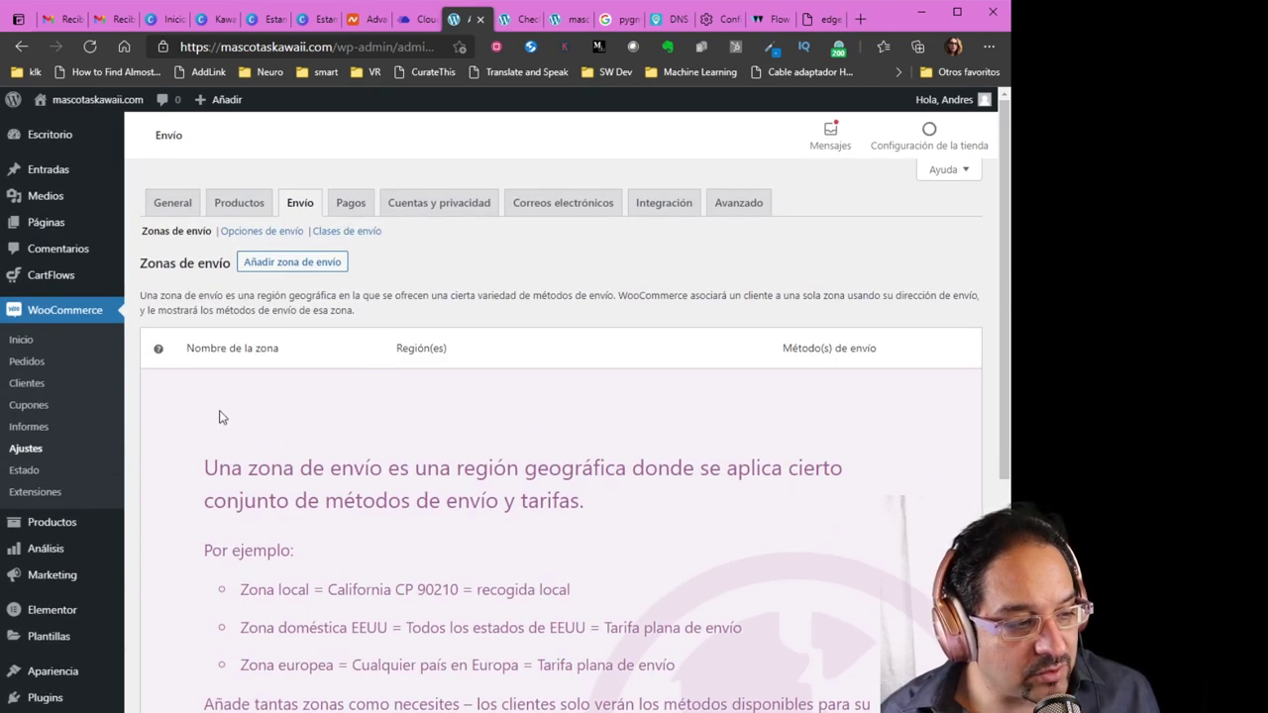
{"action": "scroll", "coordinate": [218, 418], "scroll_direction": "down", "scroll_amount": 1}
{"action": "mouse_move", "coordinate": [70, 408]}
{"action": "left_click", "coordinate": [166, 401]}
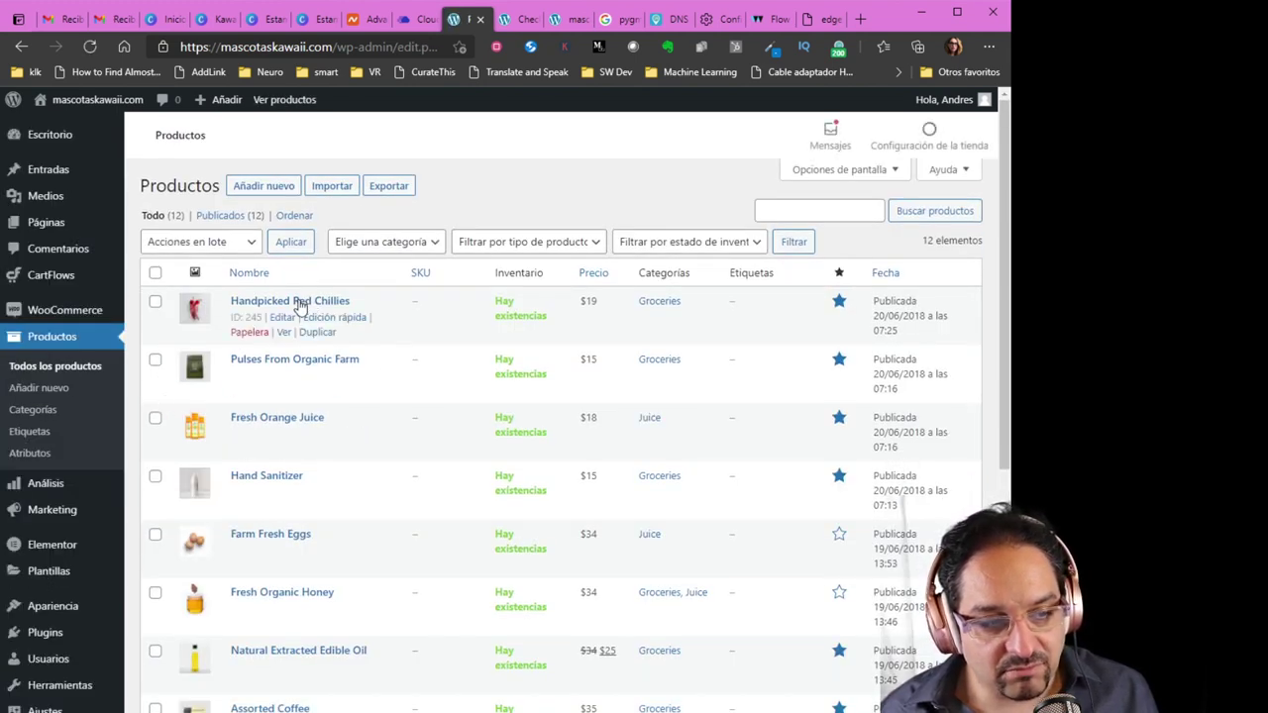
Open Handpicked Red Chillies and review its inventory, price and product type settings
{"action": "left_click", "coordinate": [301, 301]}
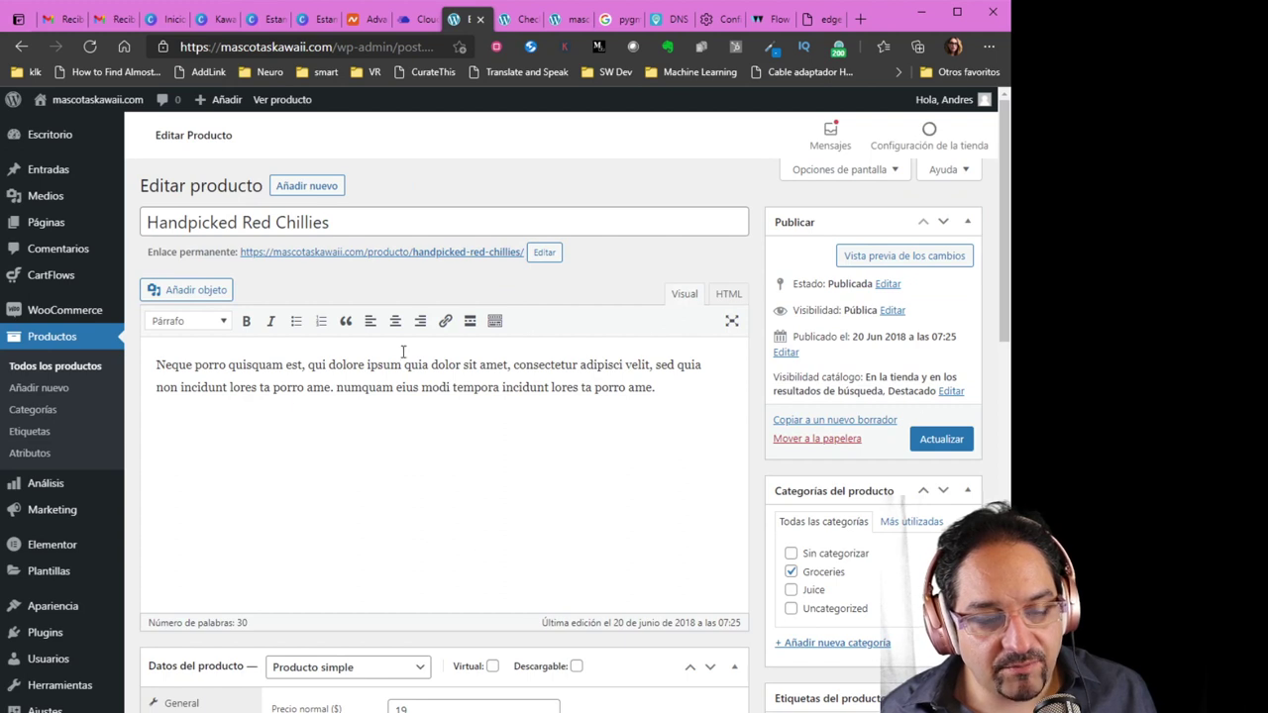
{"action": "scroll", "coordinate": [531, 342], "scroll_direction": "down", "scroll_amount": 4}
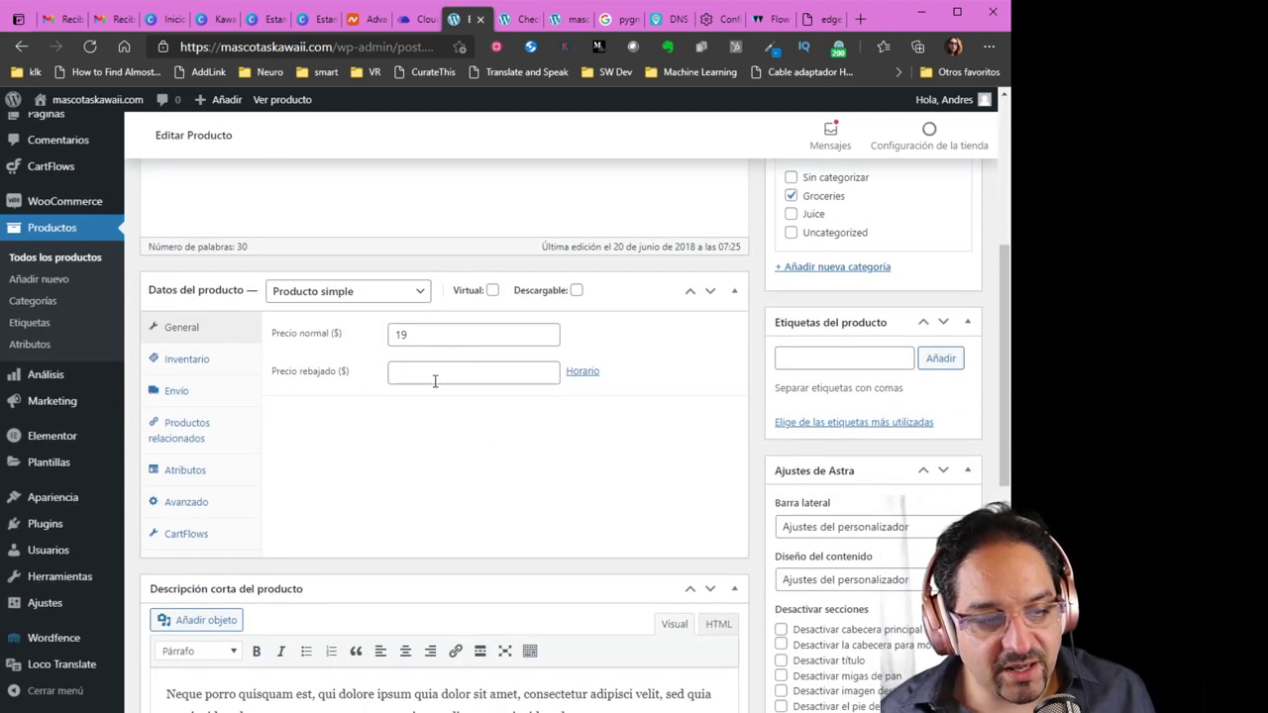
{"action": "left_click", "coordinate": [210, 363]}
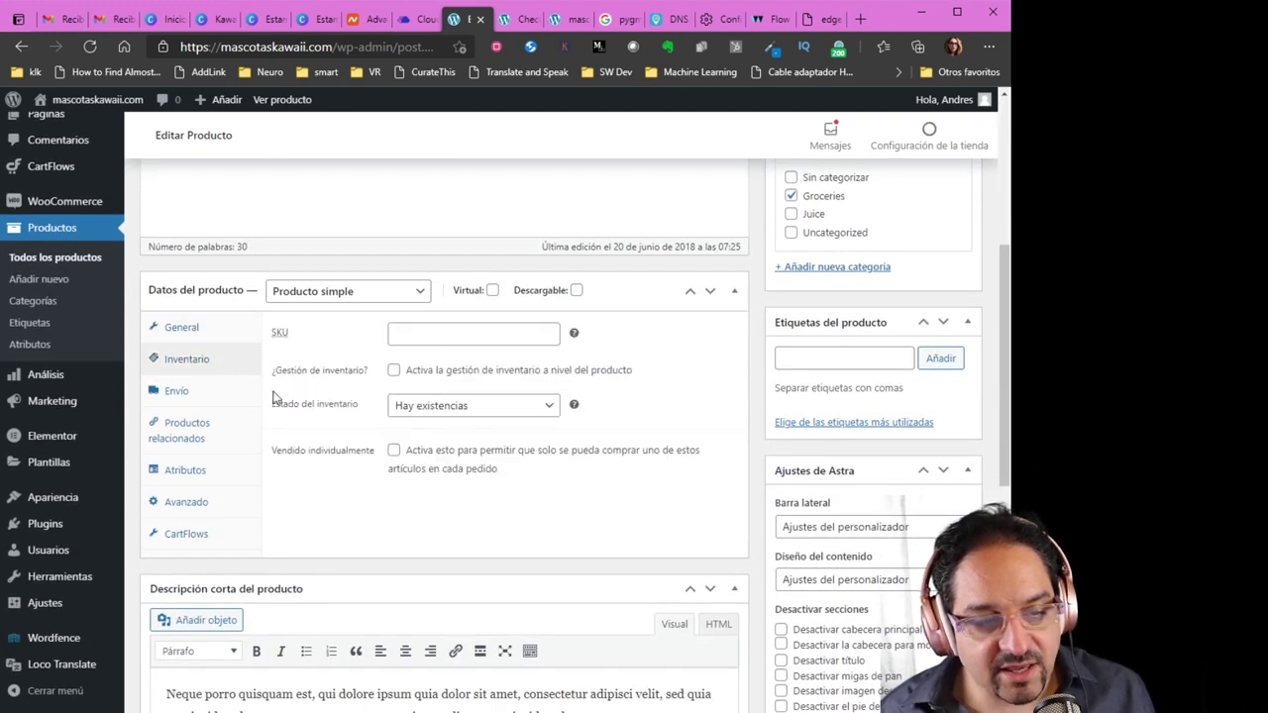
{"action": "left_click", "coordinate": [198, 335]}
{"action": "left_click", "coordinate": [332, 295]}
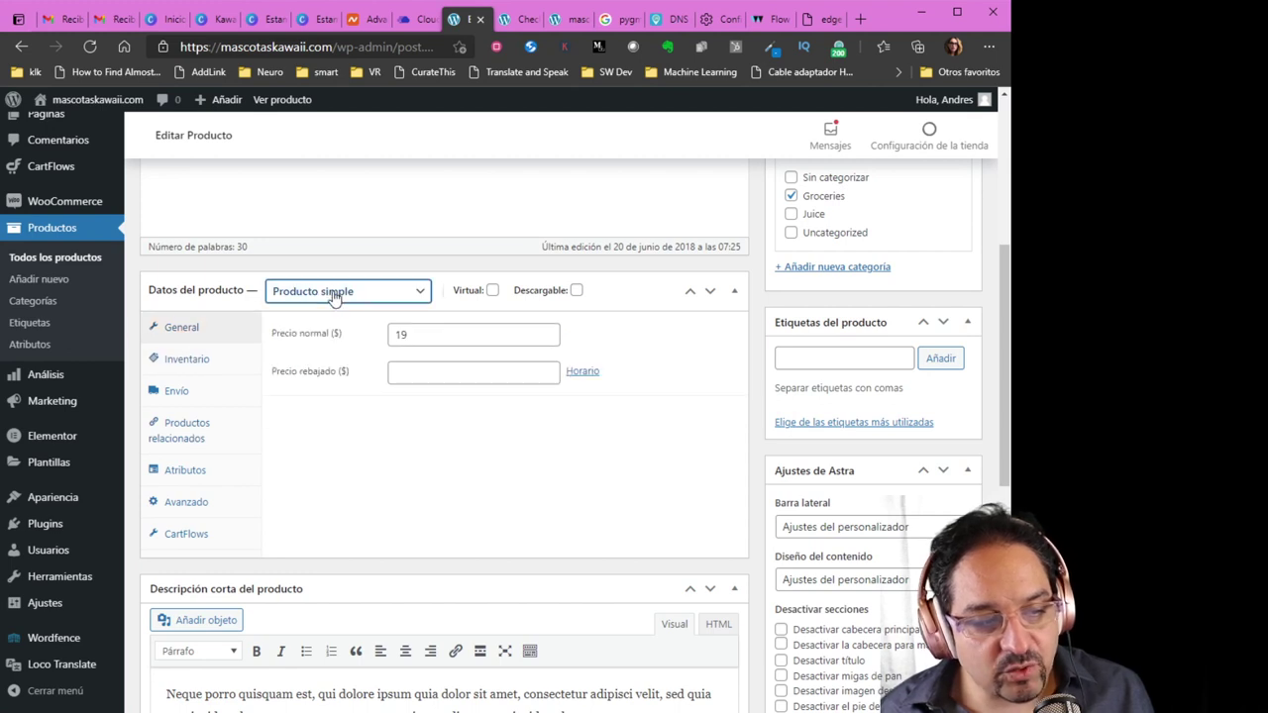
Tick Virtual and Descargable, untick both again, and start a blank new product
{"action": "left_click", "coordinate": [492, 290]}
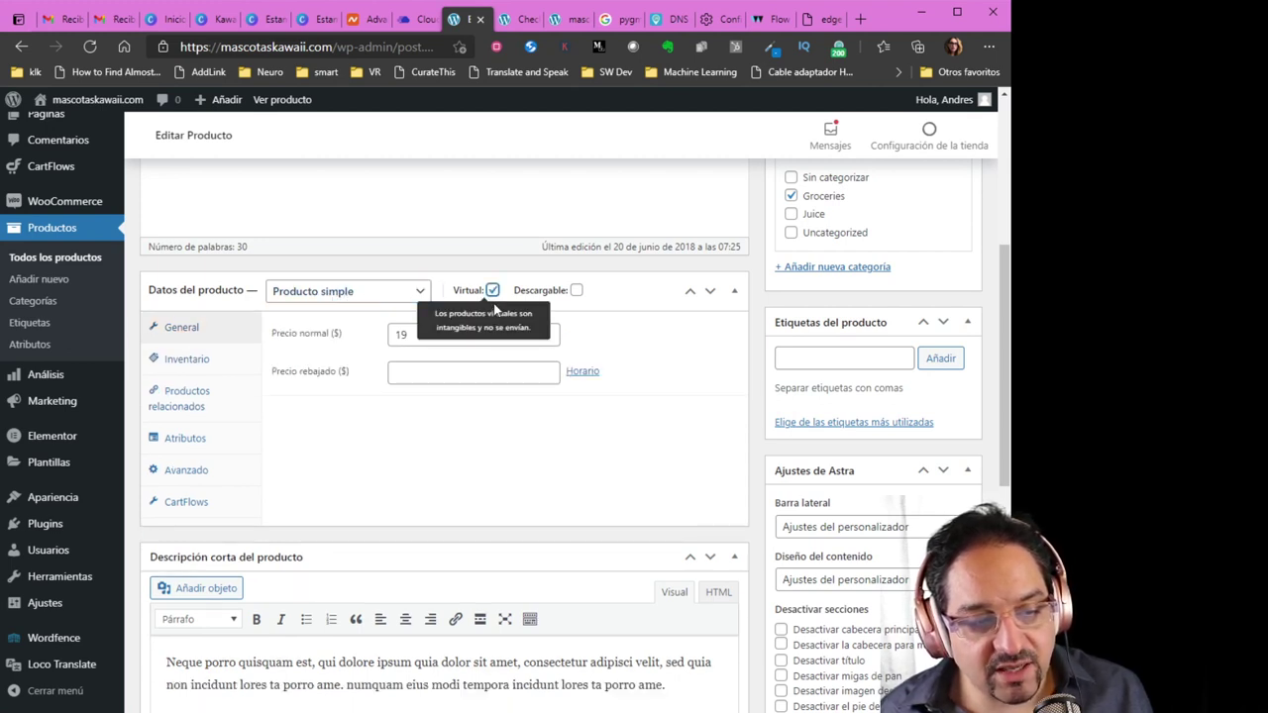
{"action": "left_click", "coordinate": [577, 290]}
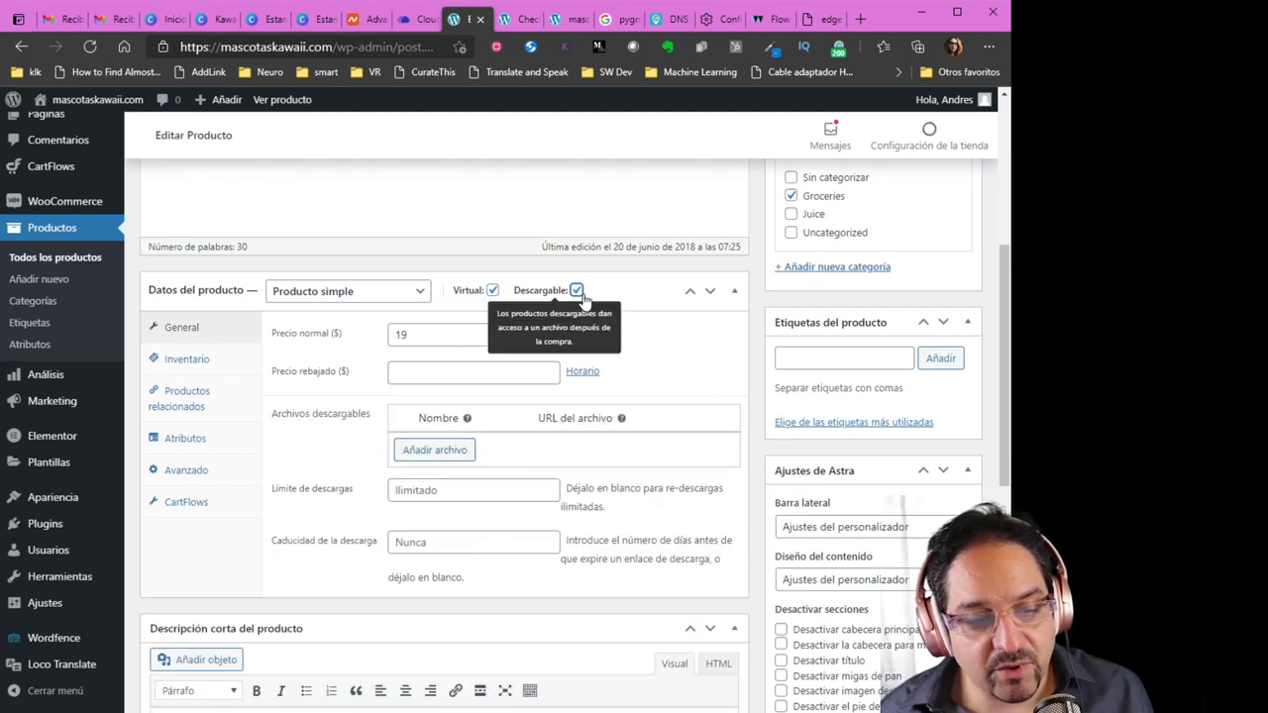
{"action": "left_click", "coordinate": [577, 291]}
{"action": "left_click", "coordinate": [492, 290]}
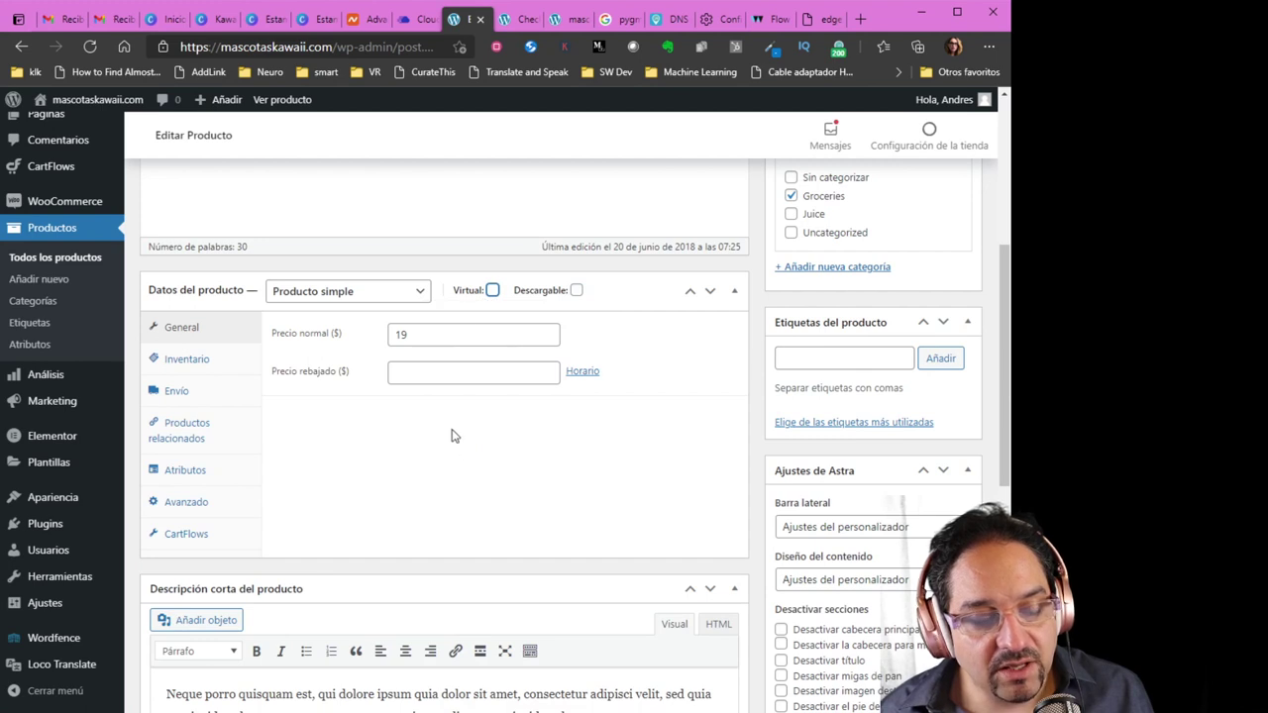
{"action": "left_click", "coordinate": [58, 262]}
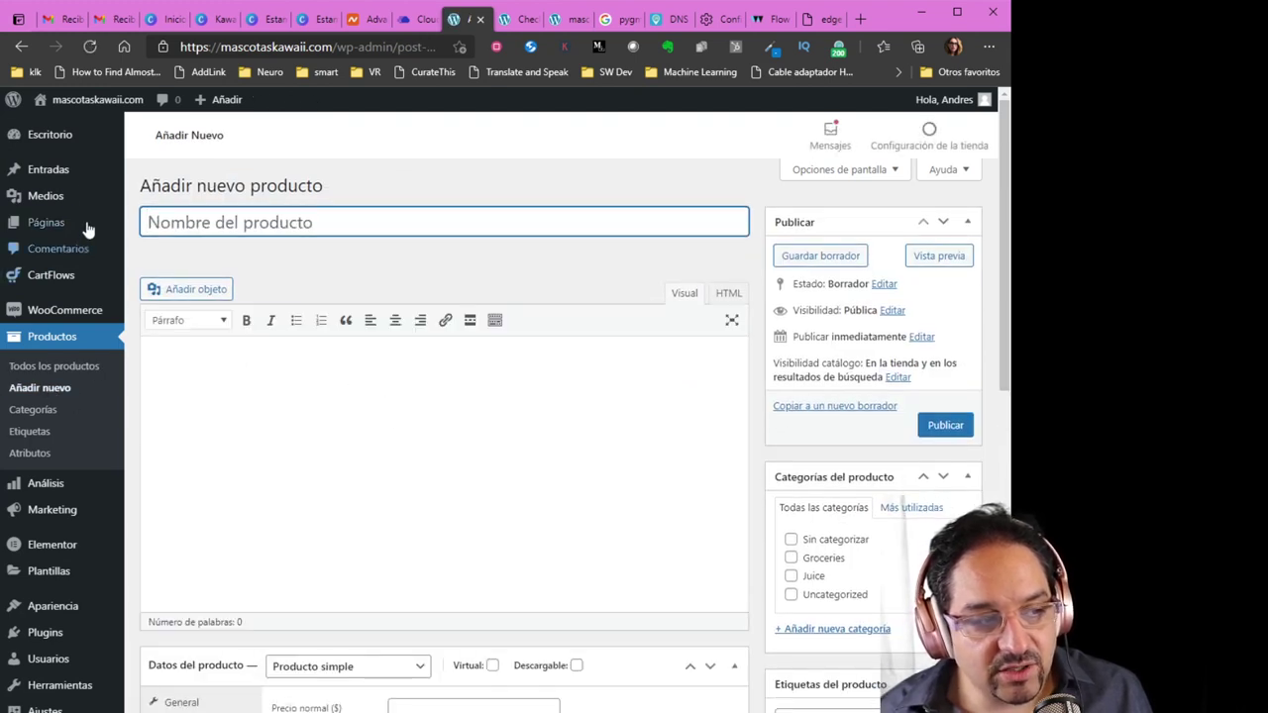
Check Webpay on the store's checkout page, then browse the store's home page
{"action": "mouse_move", "coordinate": [63, 169]}
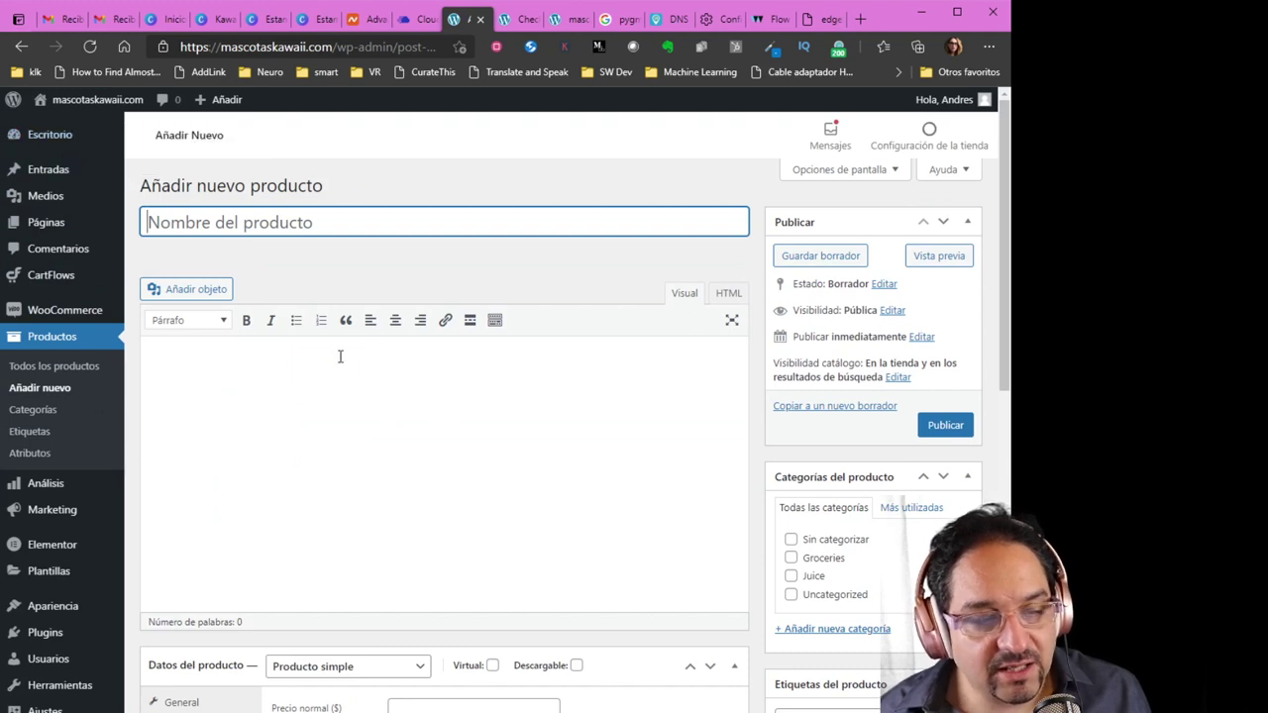
{"action": "left_click", "coordinate": [513, 21]}
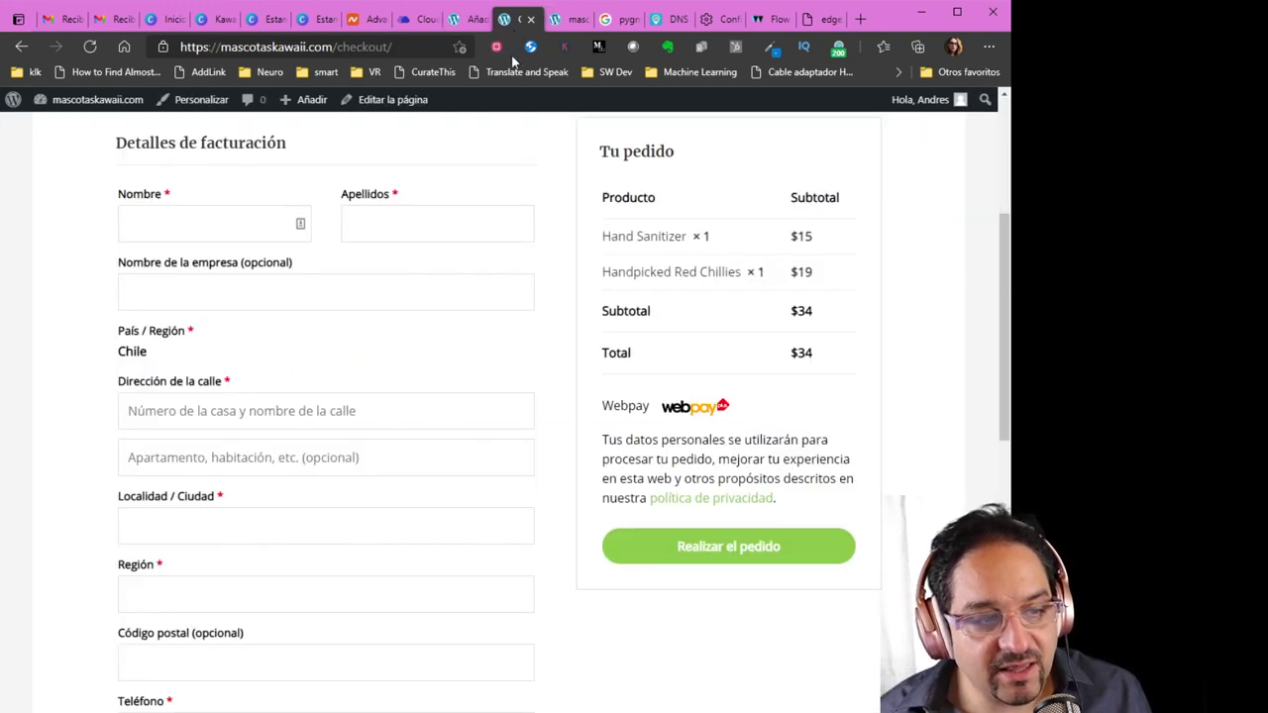
{"action": "scroll", "coordinate": [659, 335], "scroll_direction": "up", "scroll_amount": 2}
{"action": "left_click", "coordinate": [559, 173]}
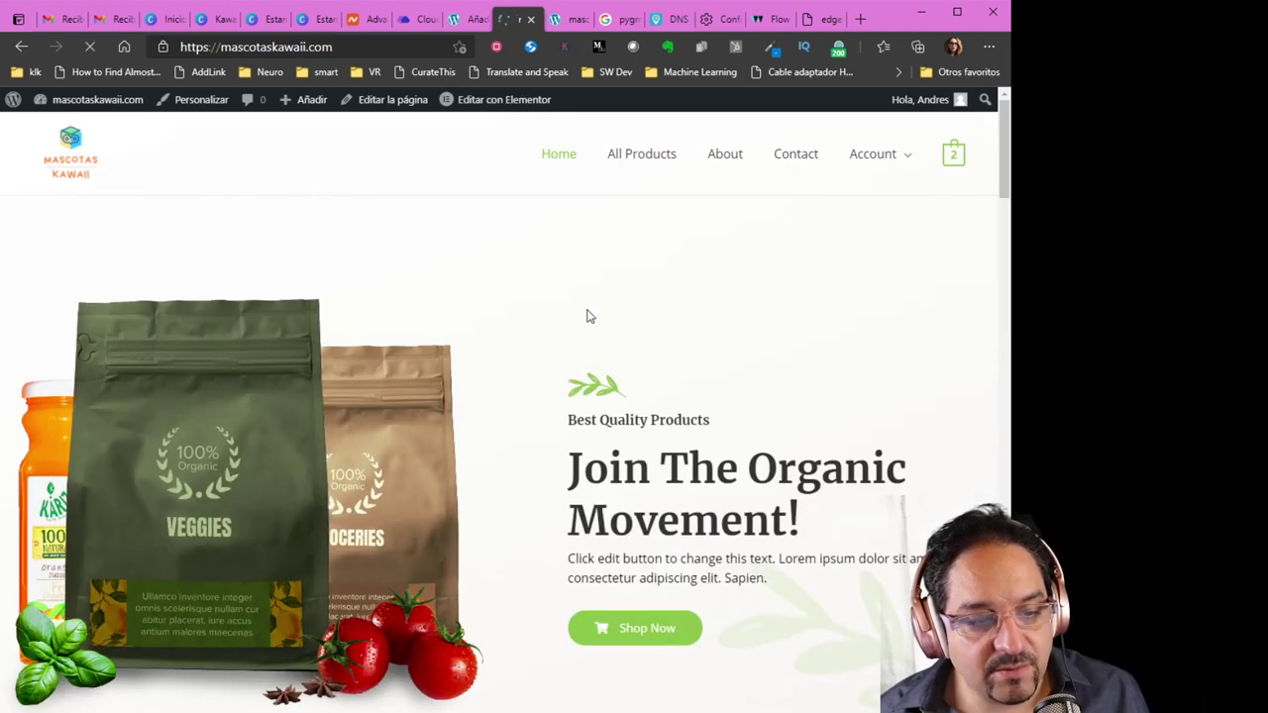
{"action": "scroll", "coordinate": [583, 311], "scroll_direction": "down", "scroll_amount": 5}
{"action": "scroll", "coordinate": [634, 495], "scroll_direction": "down", "scroll_amount": 8}
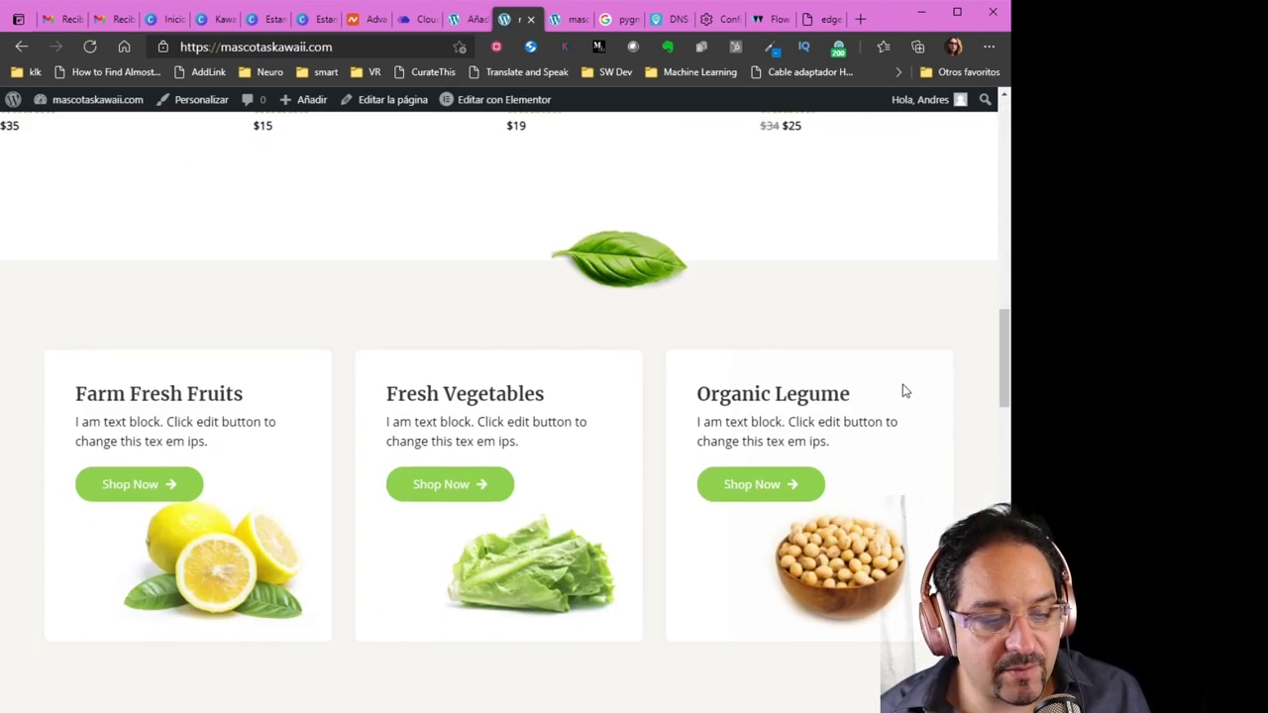
{"action": "left_click_drag", "start_coordinate": [1006, 361], "coordinate": [977, 159]}
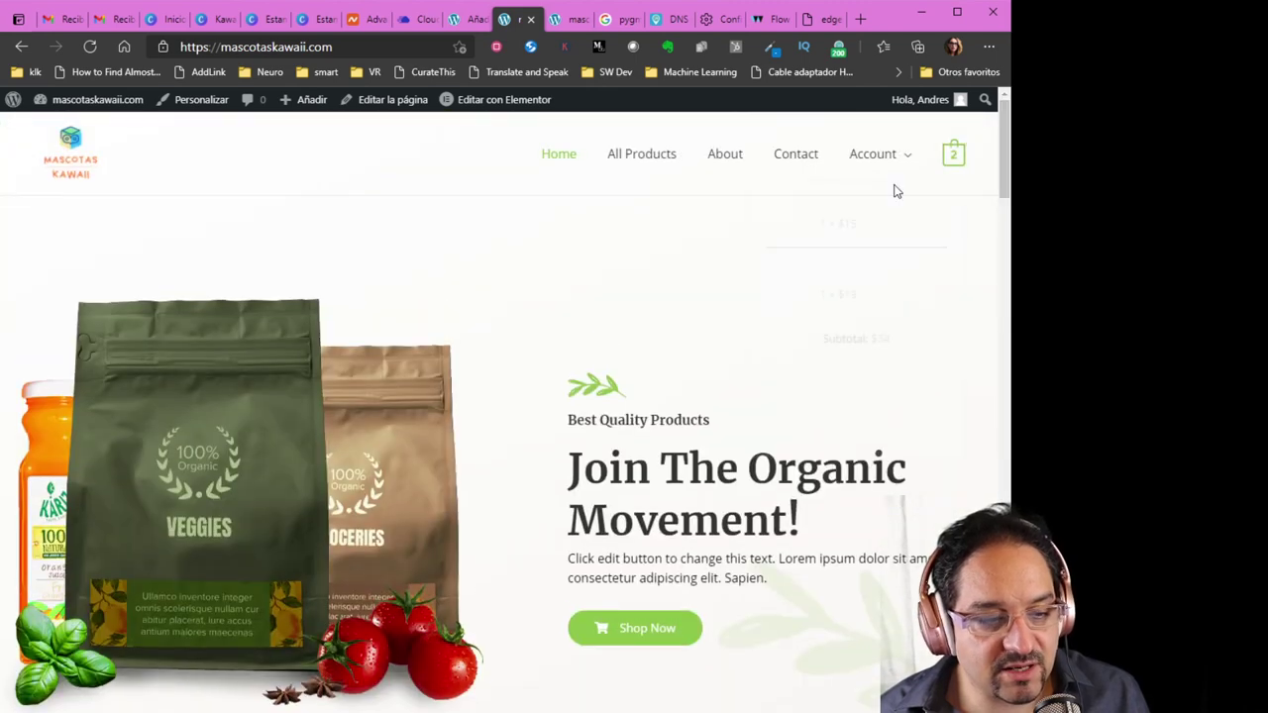
Return to the admin Escritorio > Inicio dashboard and advance to the multivendor plugin slide
{"action": "left_click", "coordinate": [463, 19]}
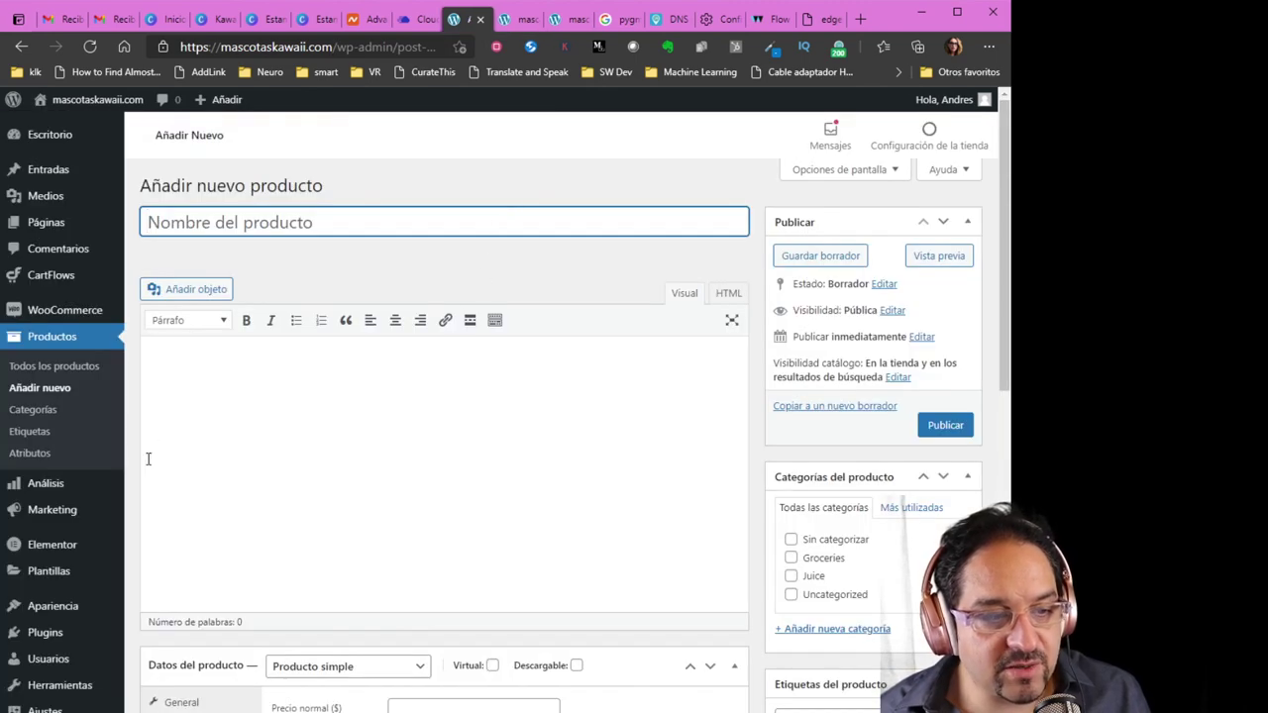
{"action": "left_click", "coordinate": [146, 144]}
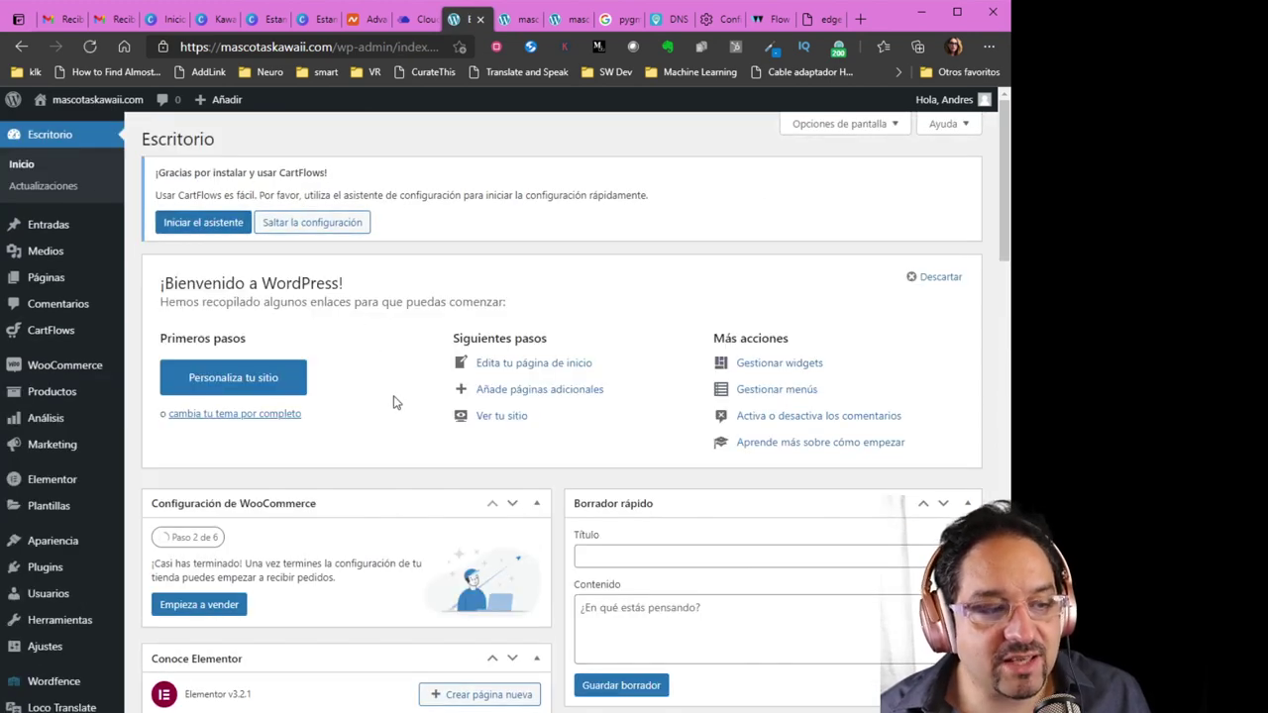
{"action": "scroll", "coordinate": [393, 398], "scroll_direction": "down", "scroll_amount": 1}
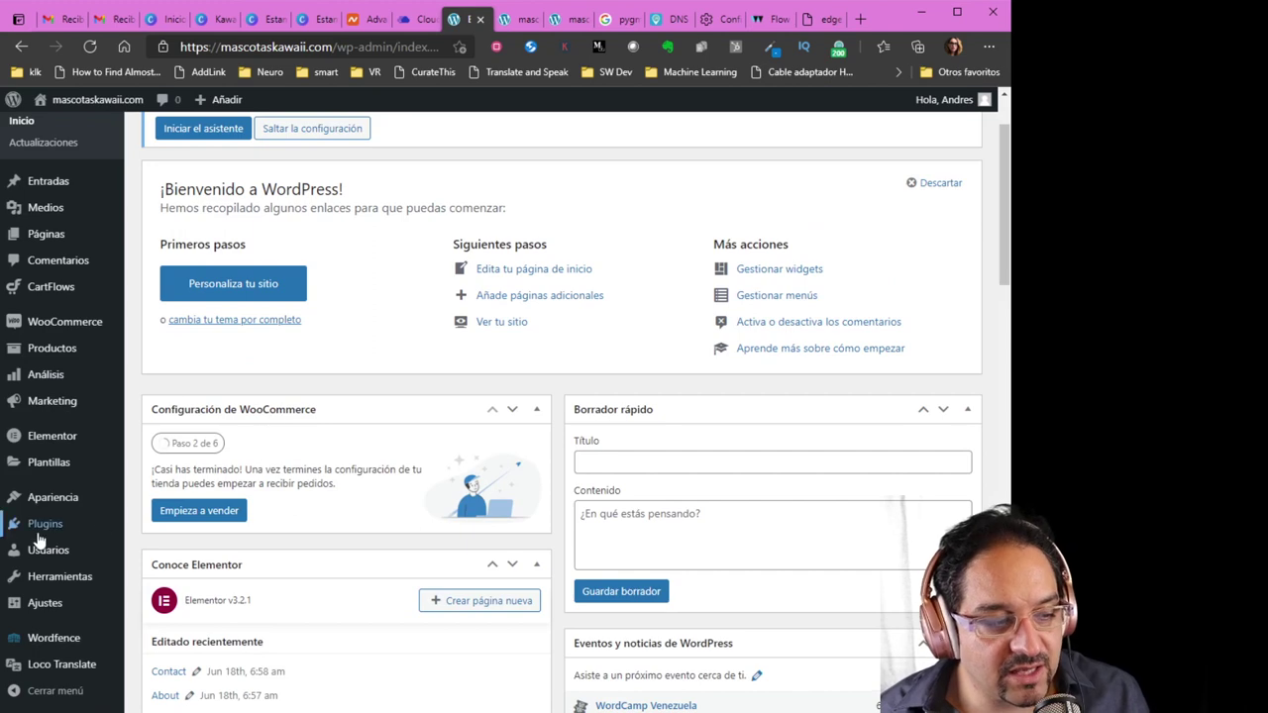
{"action": "mouse_move", "coordinate": [43, 535]}
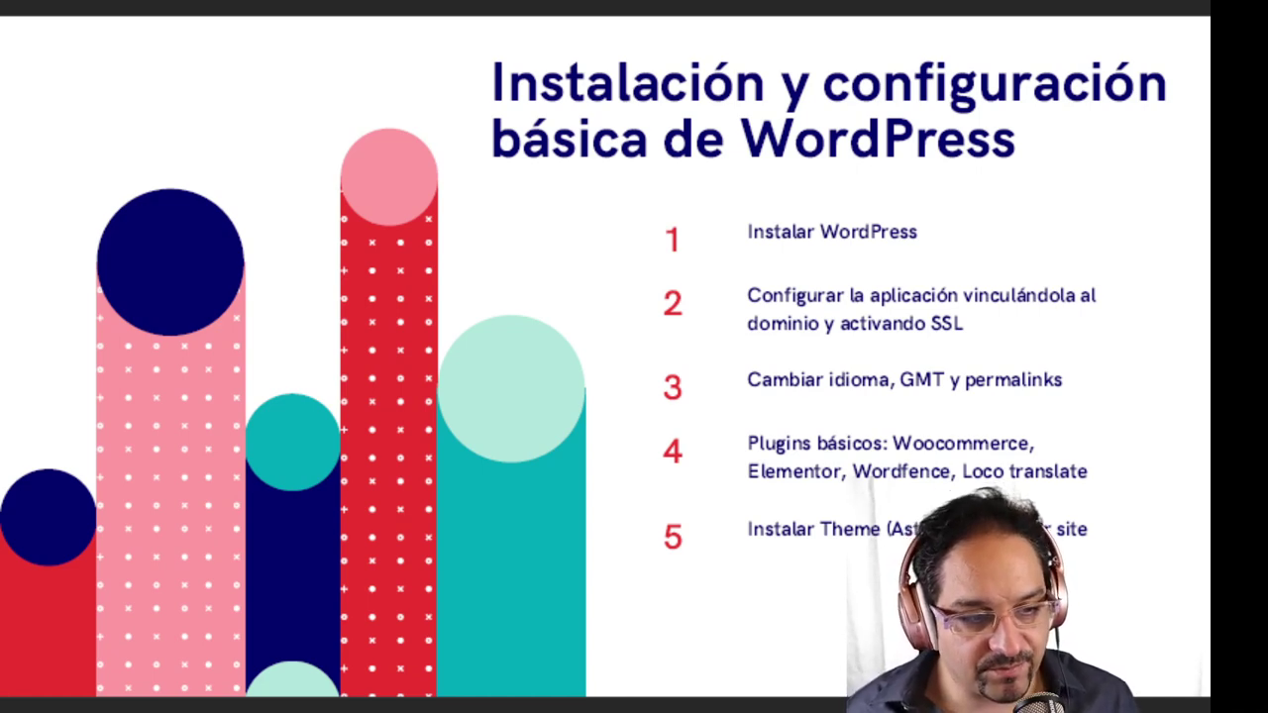
{"action": "key", "text": "Right"}
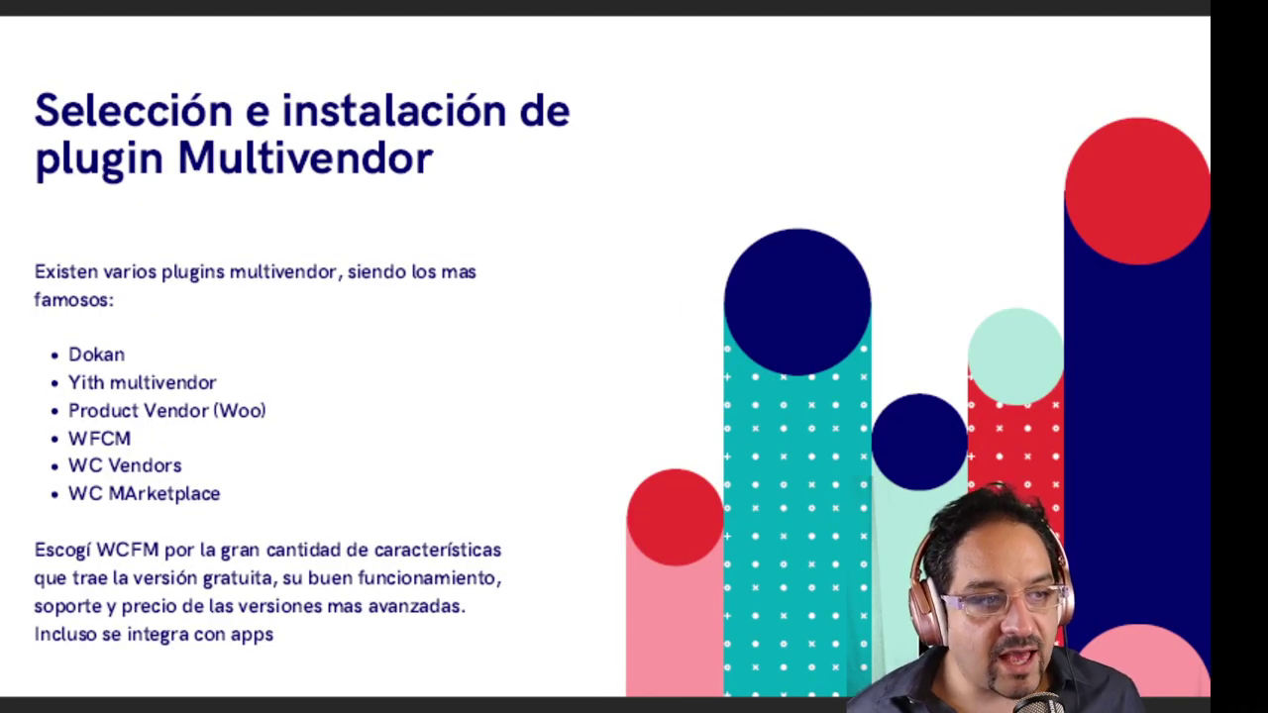
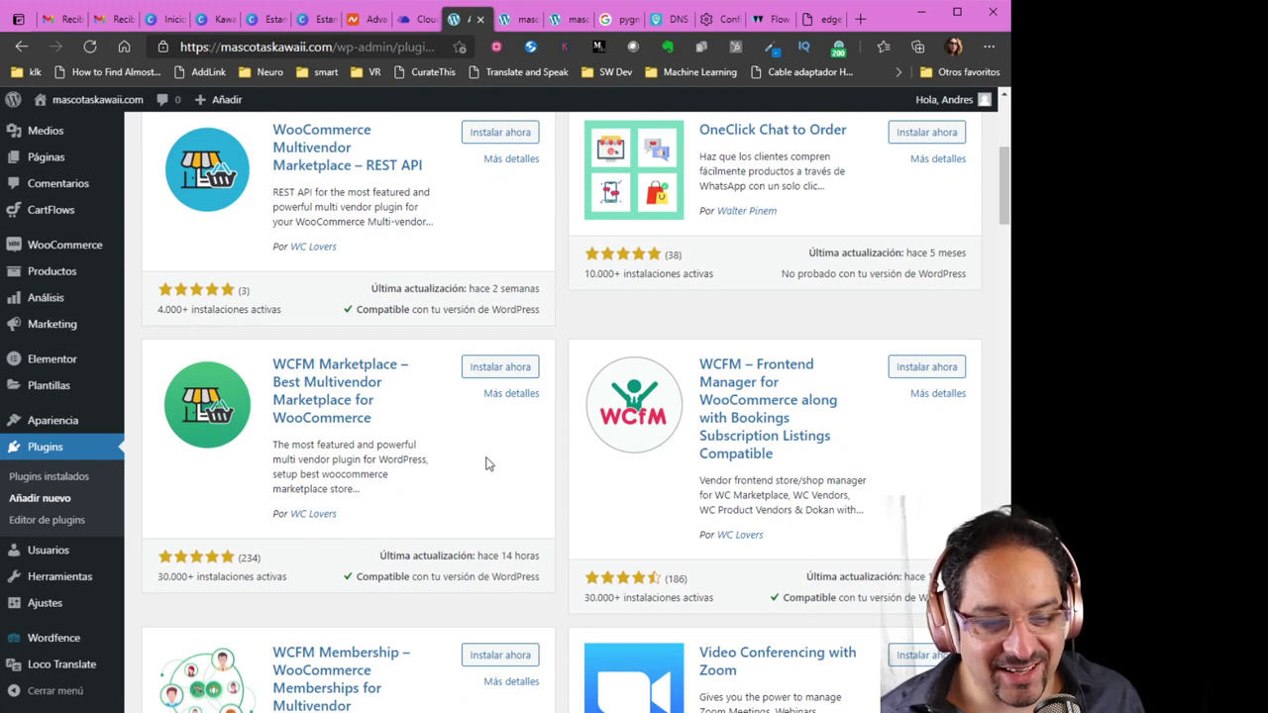
Install and activate the WCFM Marketplace plugin from the plugin search results
{"action": "left_click", "coordinate": [501, 367]}
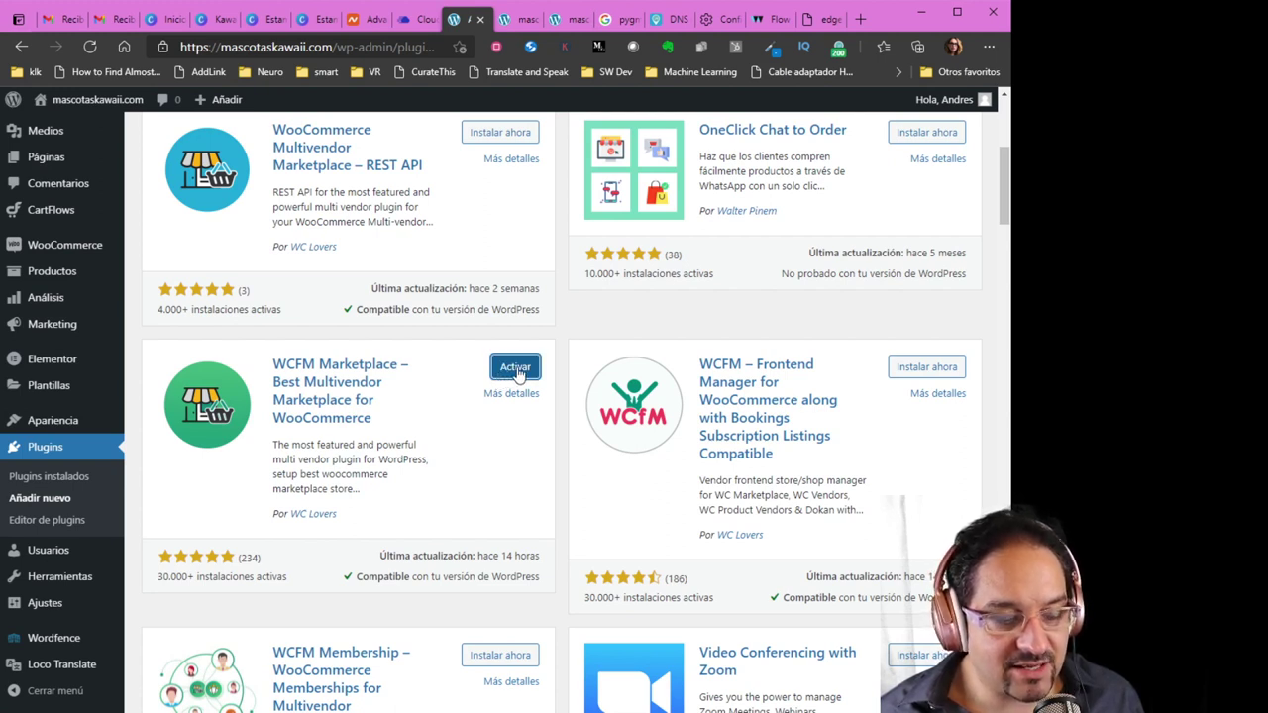
{"action": "left_click", "coordinate": [515, 369]}
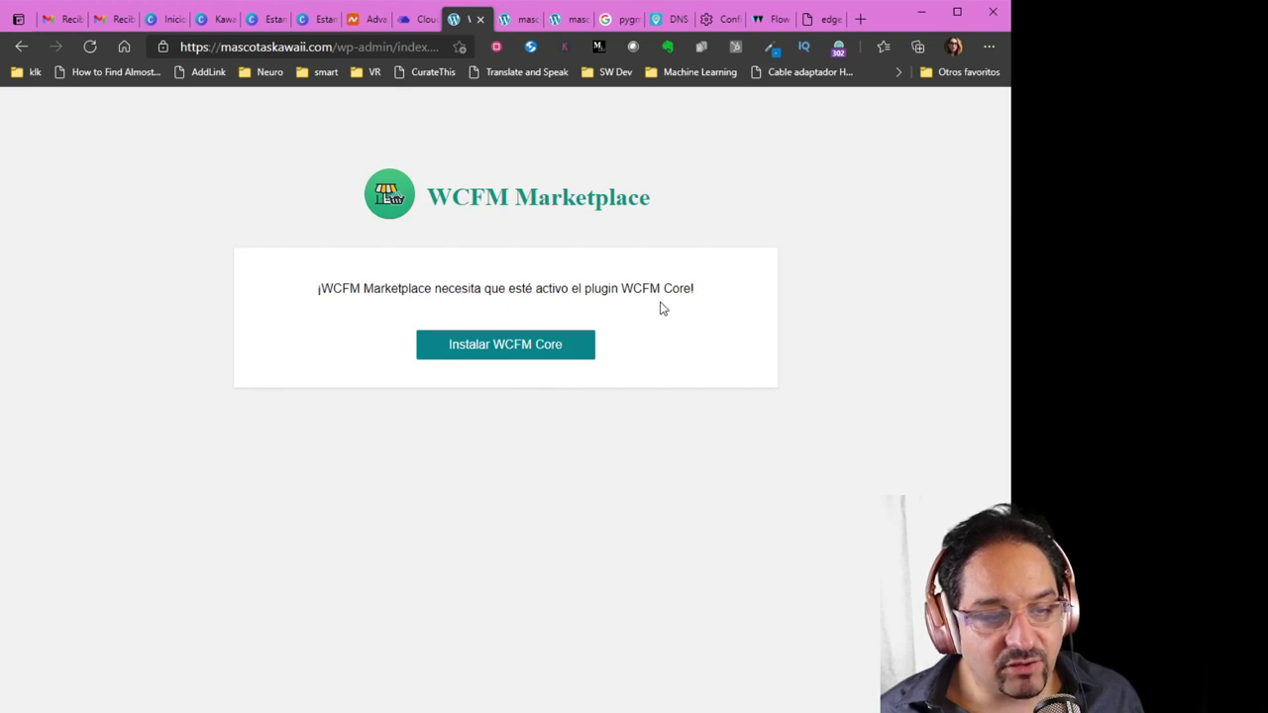
Install the WCFM Core plugin and launch the marketplace quick setup wizard with Let's go!
{"action": "left_click", "coordinate": [502, 347]}
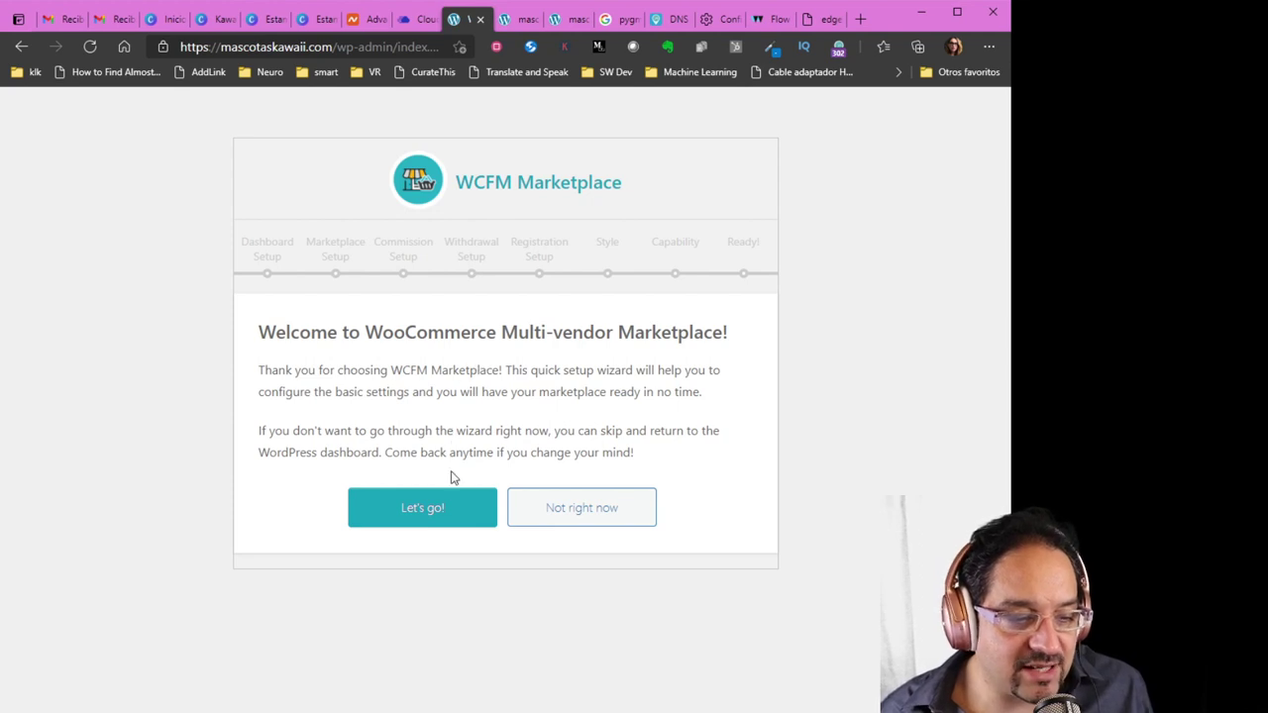
{"action": "left_click", "coordinate": [433, 510]}
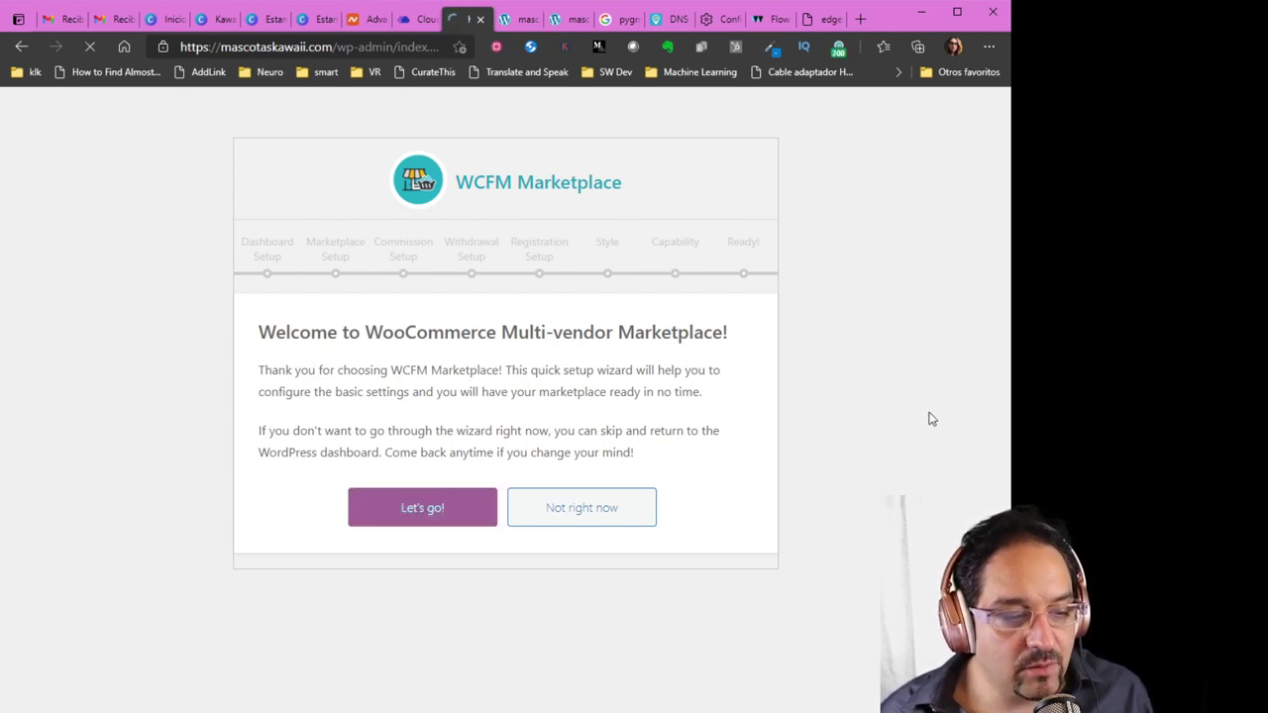
Keep the Dashboard setup defaults, with Quick Access and Float Button off, and continue
{"action": "scroll", "coordinate": [803, 453], "scroll_direction": "down", "scroll_amount": 2}
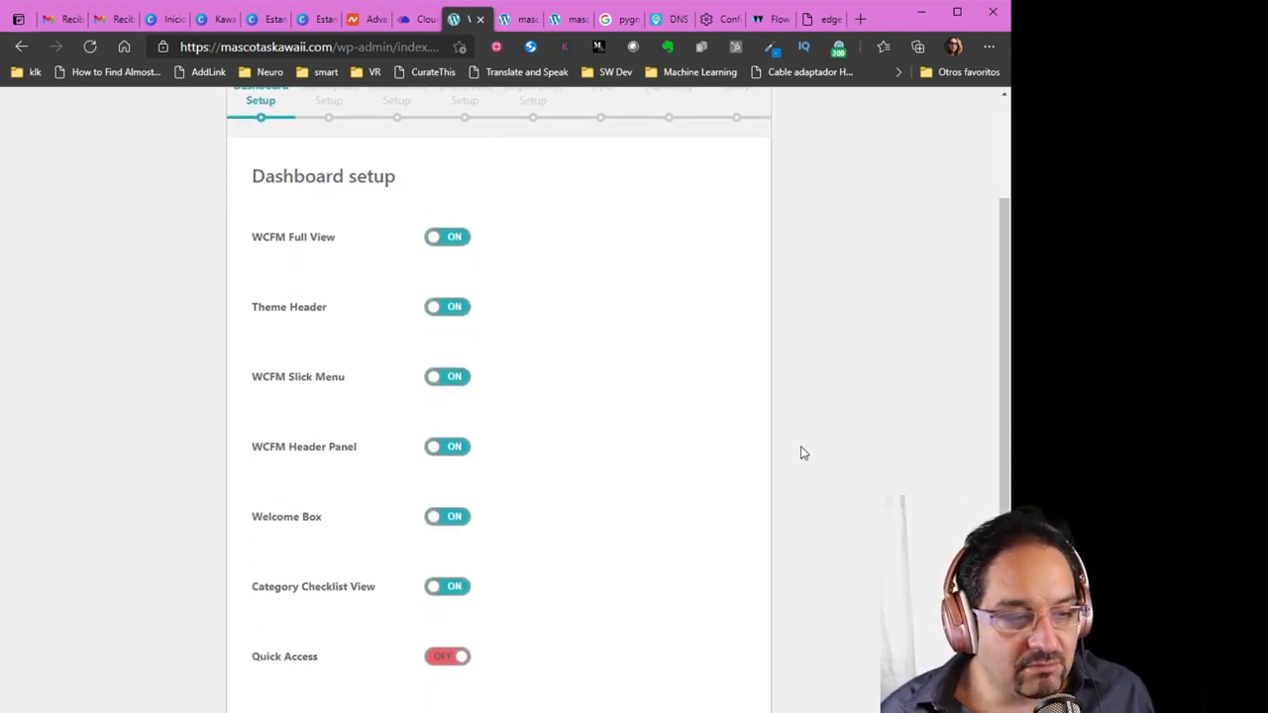
{"action": "scroll", "coordinate": [673, 448], "scroll_direction": "down", "scroll_amount": 1}
{"action": "scroll", "coordinate": [665, 446], "scroll_direction": "up", "scroll_amount": 1}
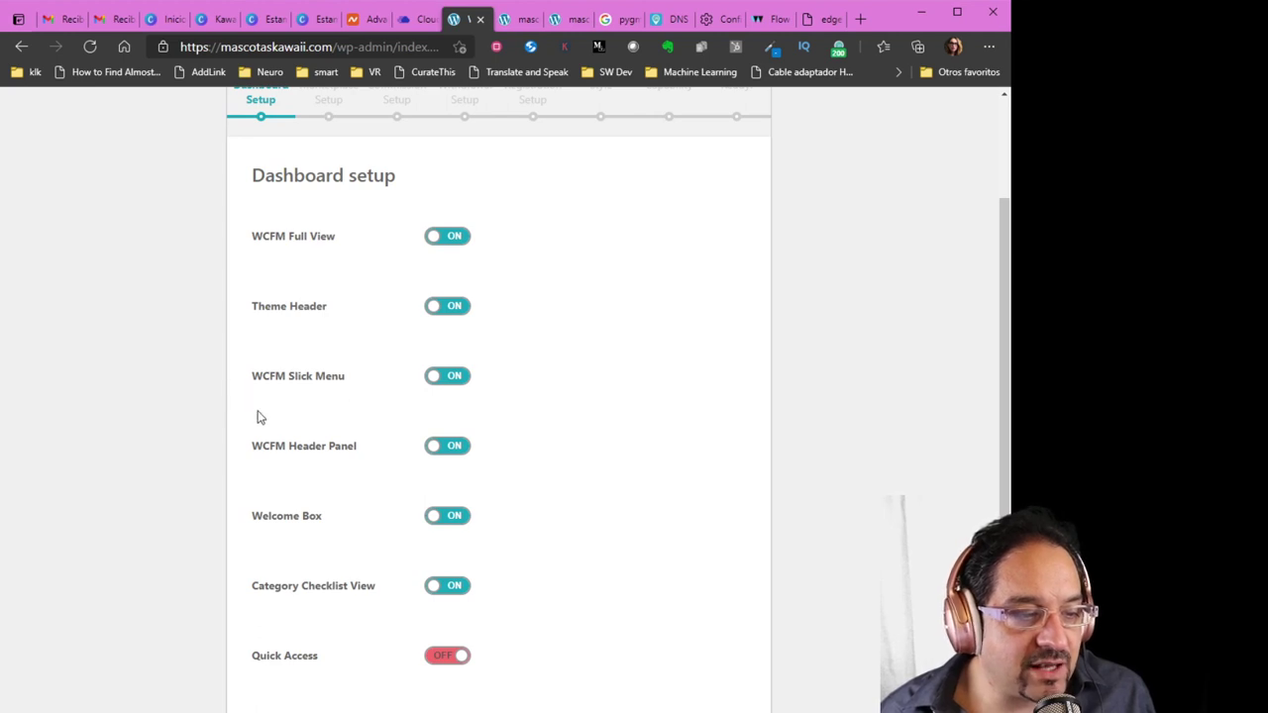
{"action": "scroll", "coordinate": [247, 435], "scroll_direction": "down", "scroll_amount": 1}
{"action": "scroll", "coordinate": [247, 436], "scroll_direction": "down", "scroll_amount": 1}
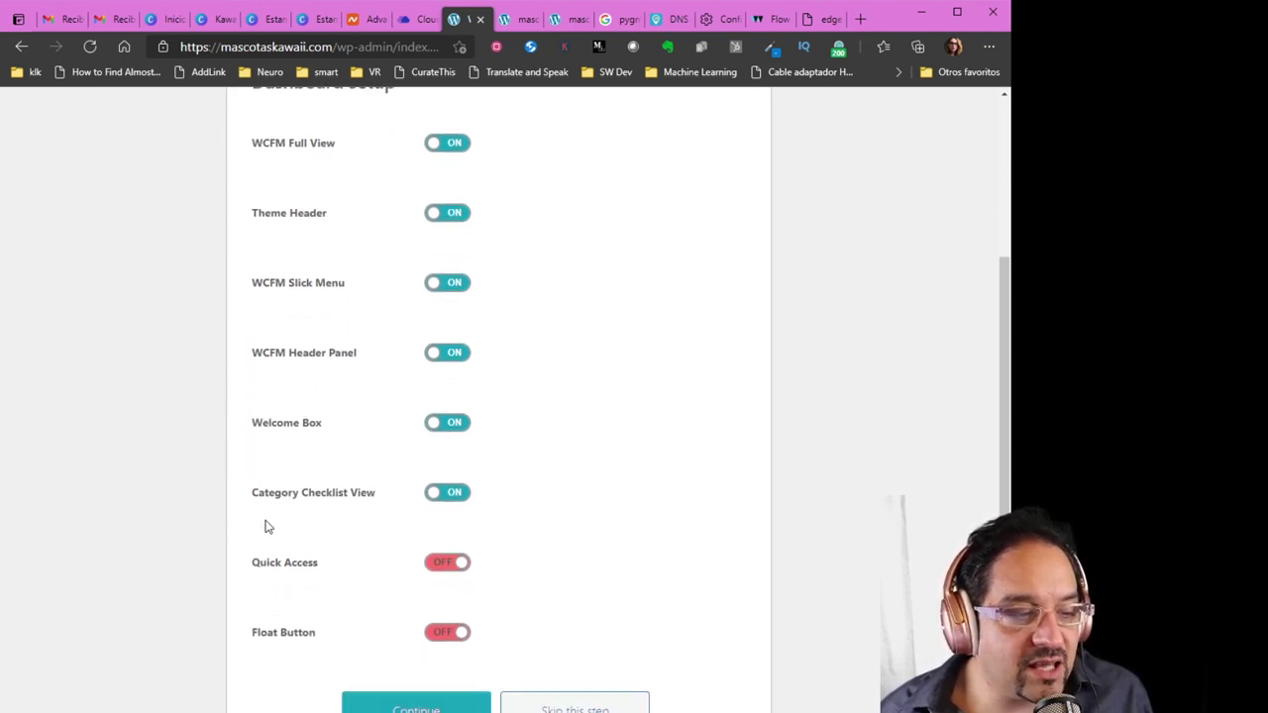
{"action": "scroll", "coordinate": [221, 486], "scroll_direction": "down", "scroll_amount": 1}
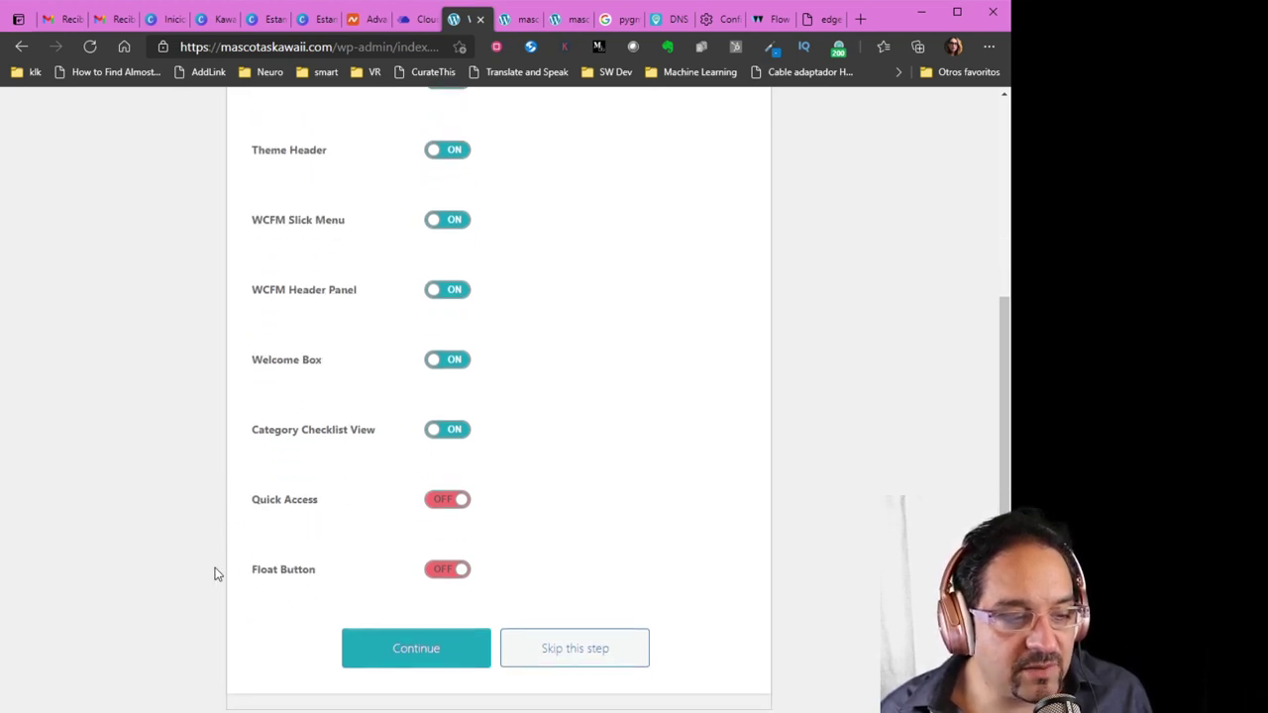
{"action": "left_click", "coordinate": [428, 660]}
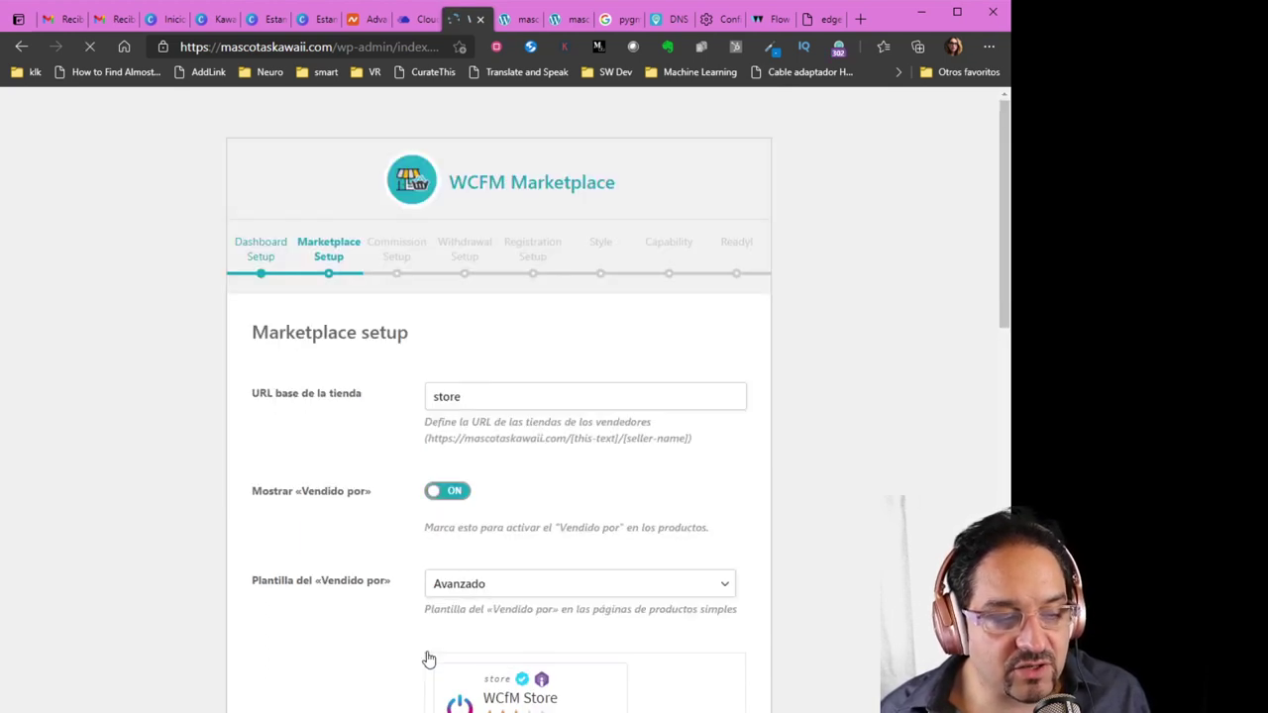
Replace the store URL base 'store' with 'tienda'
{"action": "scroll", "coordinate": [388, 620], "scroll_direction": "down", "scroll_amount": 1}
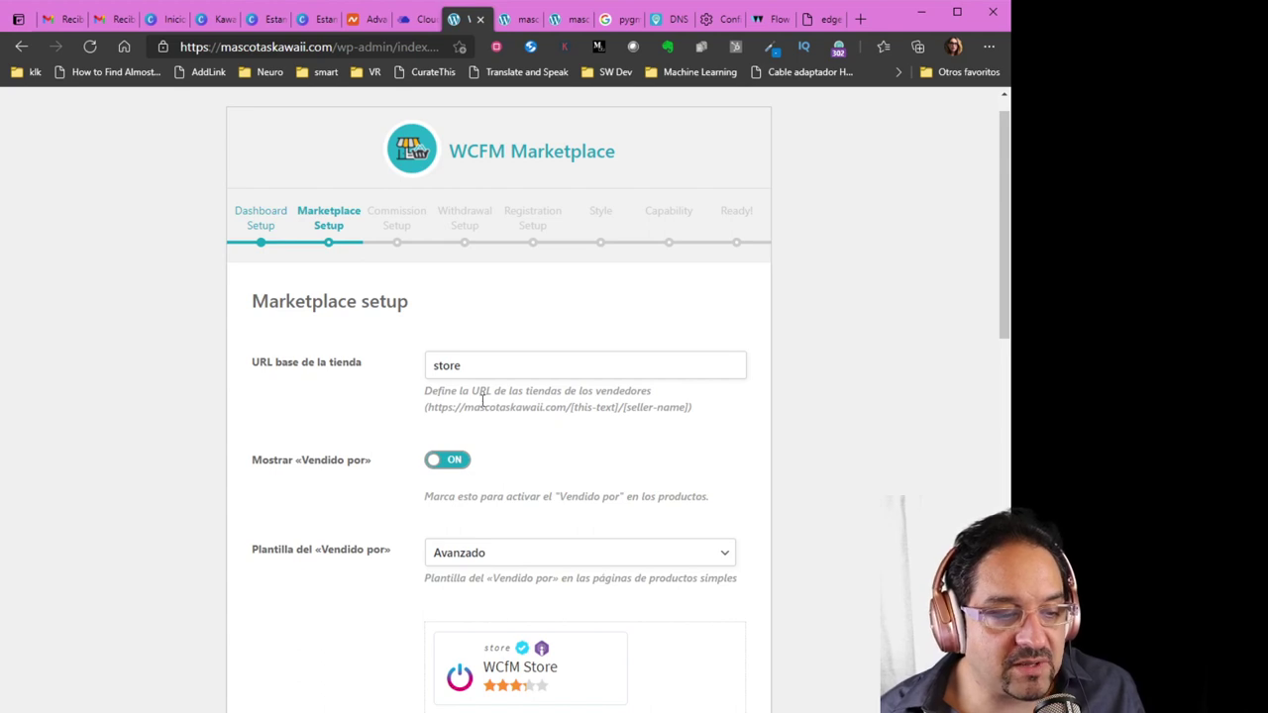
{"action": "left_click_drag", "start_coordinate": [475, 366], "coordinate": [390, 362]}
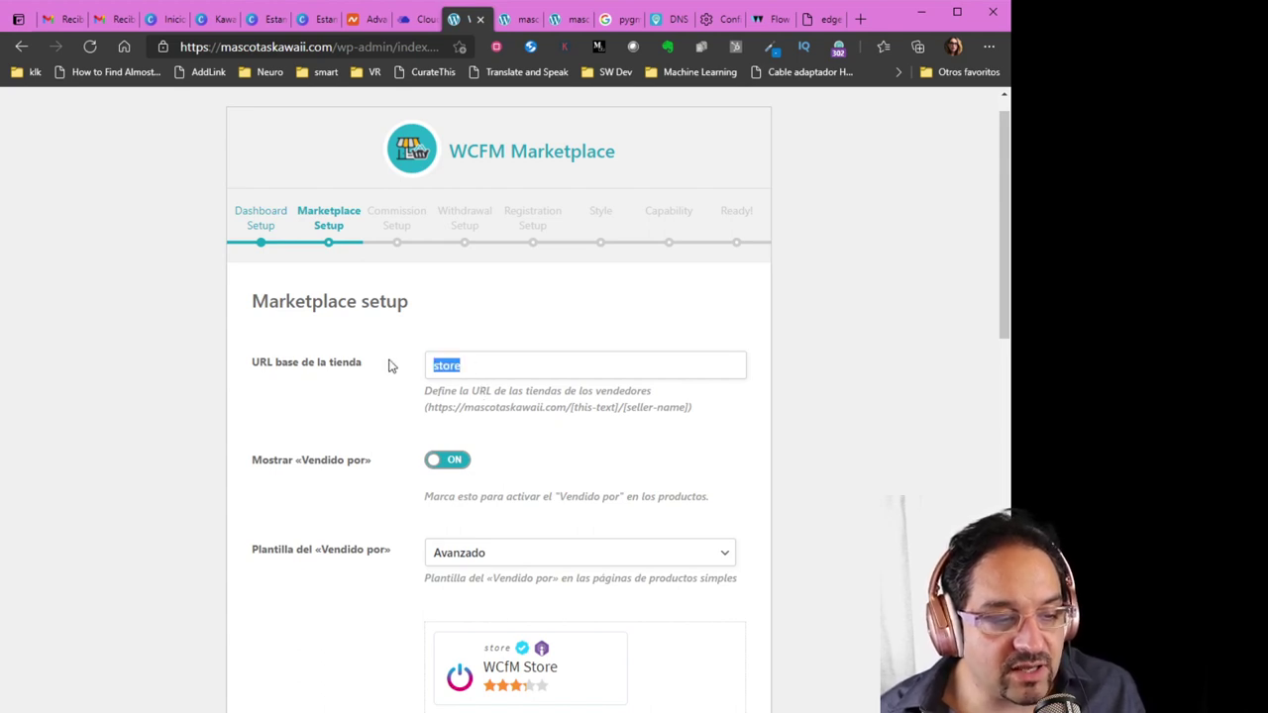
{"action": "type", "text": "tienda"}
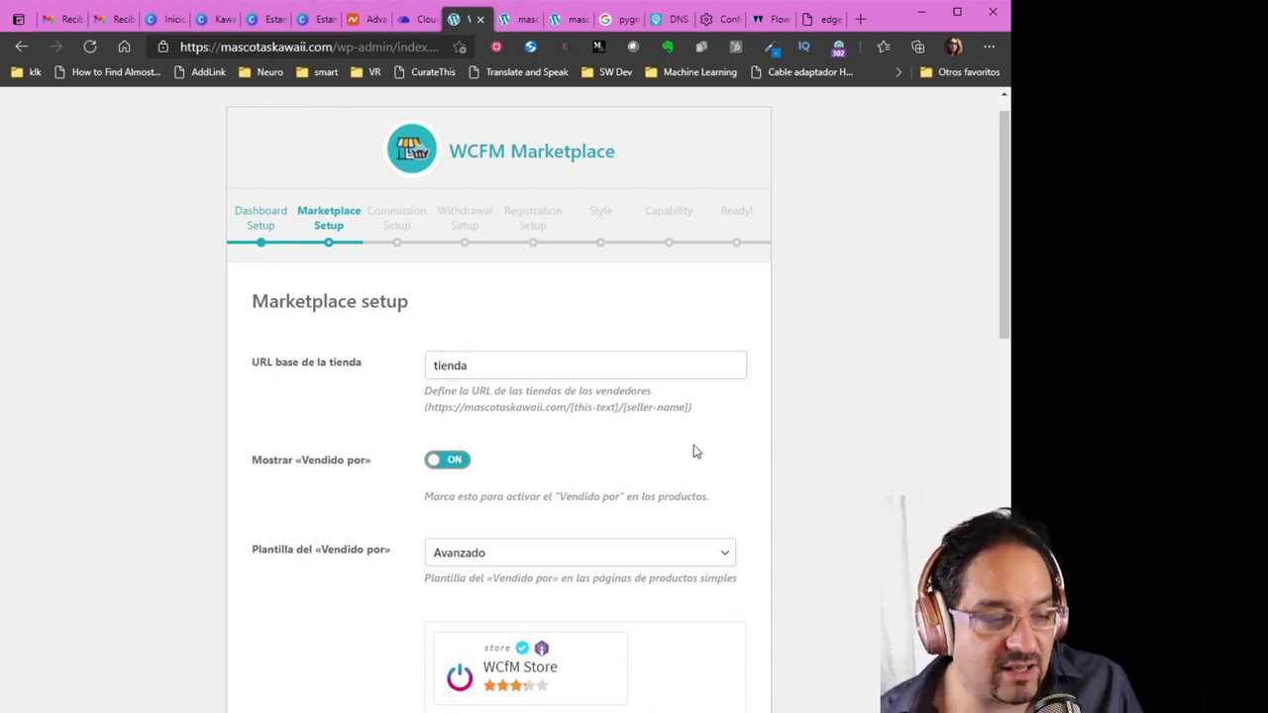
{"action": "scroll", "coordinate": [693, 451], "scroll_direction": "down", "scroll_amount": 1}
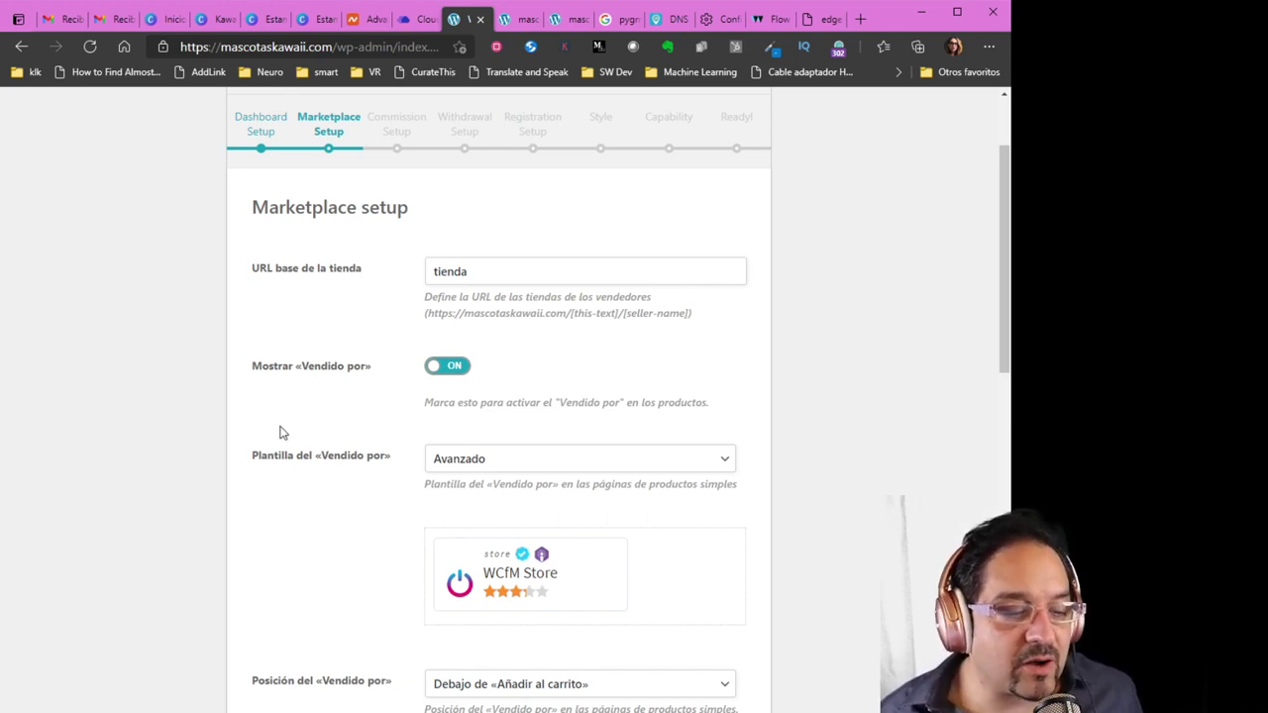
Try the «Vendido por» template options and keep it on Avanzado
{"action": "scroll", "coordinate": [287, 434], "scroll_direction": "down", "scroll_amount": 1}
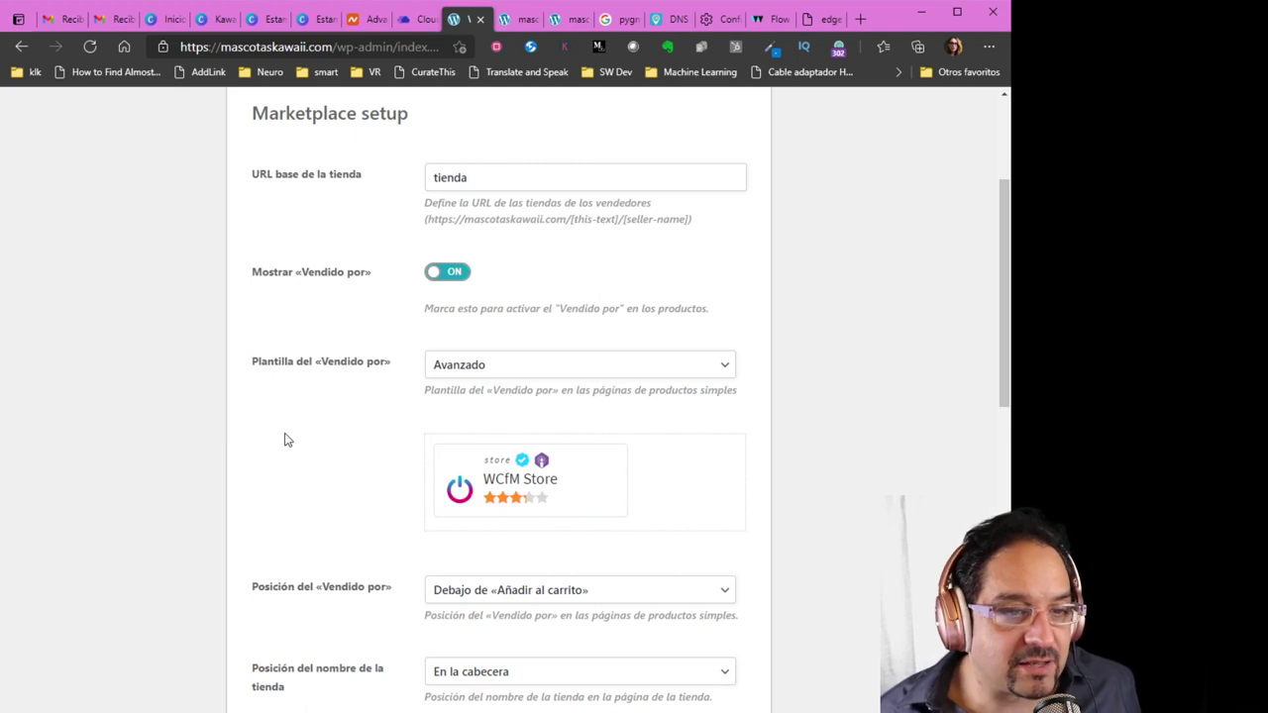
{"action": "scroll", "coordinate": [284, 440], "scroll_direction": "down", "scroll_amount": 1}
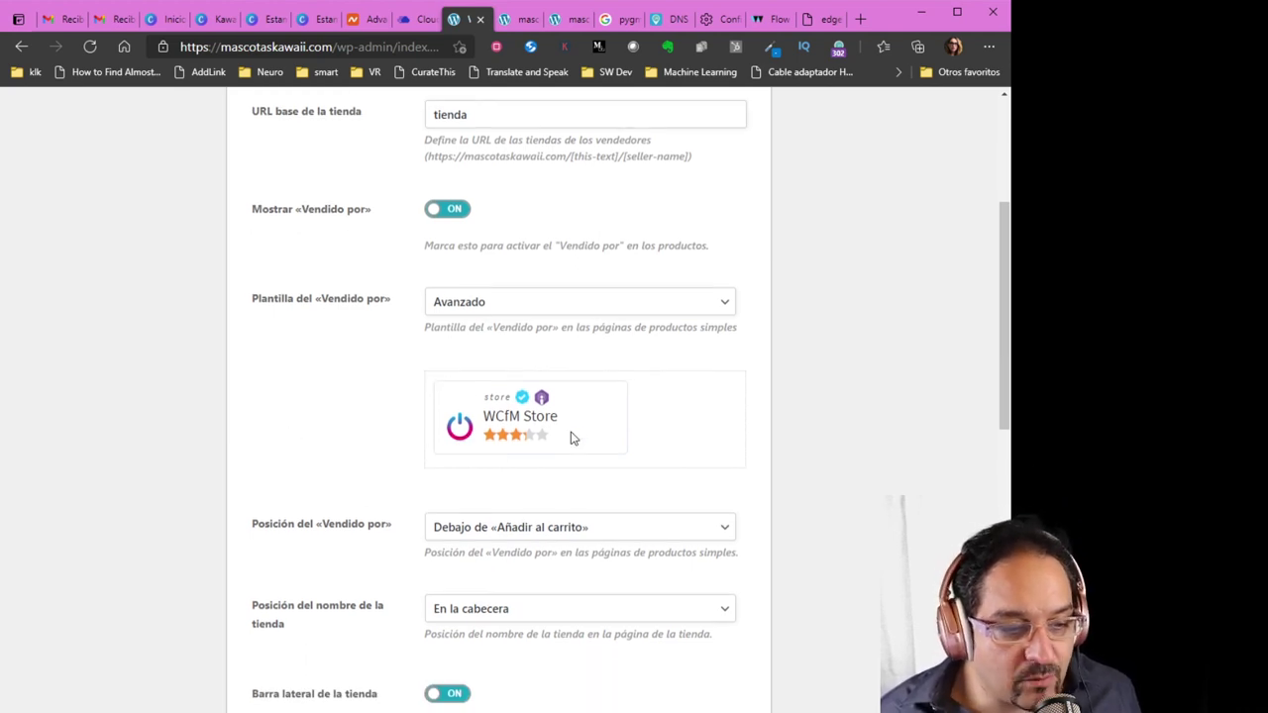
{"action": "left_click", "coordinate": [504, 306]}
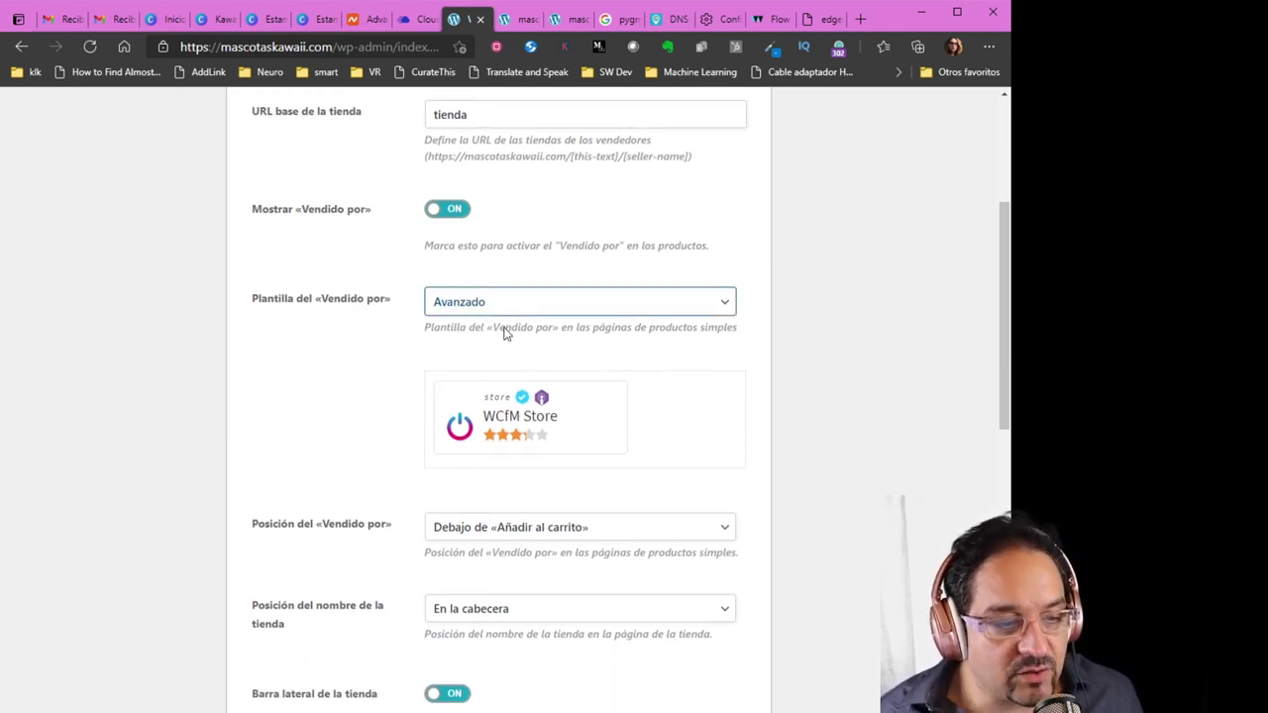
{"action": "left_click", "coordinate": [503, 334]}
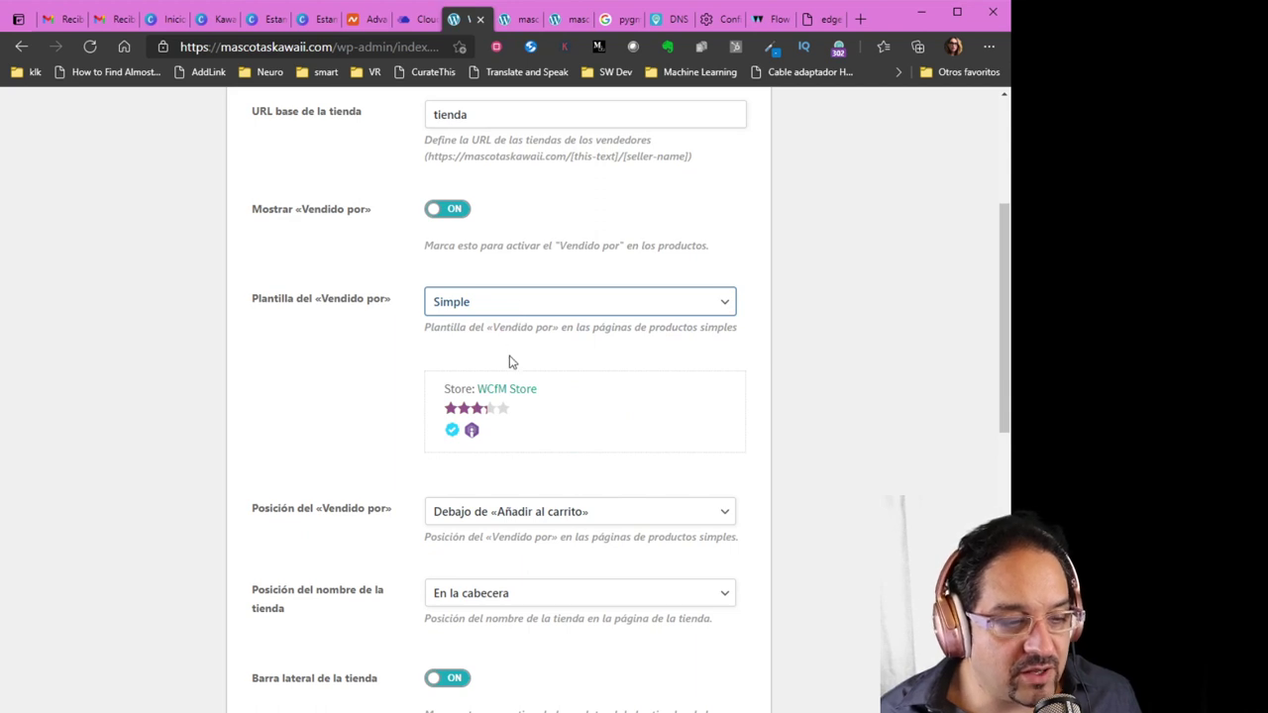
{"action": "key", "text": "Down"}
{"action": "key", "text": "Down"}
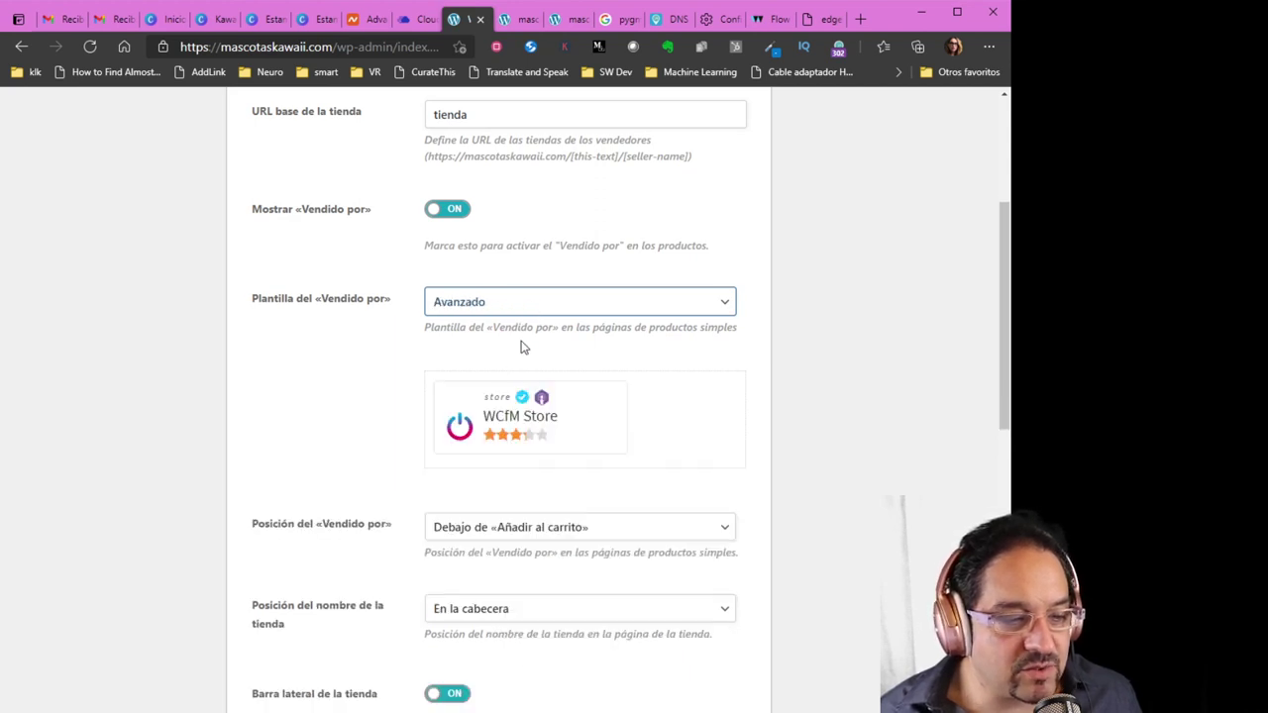
{"action": "left_click", "coordinate": [274, 359]}
Leave the Google Map API key empty and submit the marketplace settings
{"action": "scroll", "coordinate": [191, 437], "scroll_direction": "down", "scroll_amount": 1}
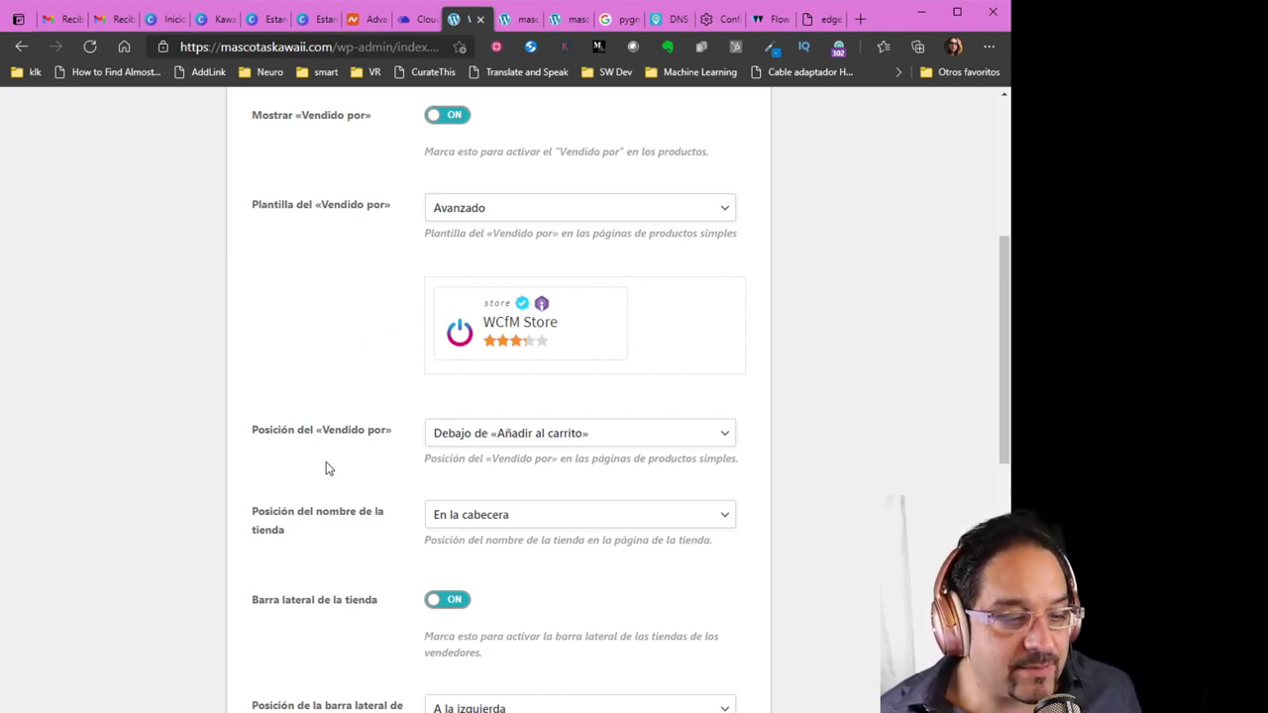
{"action": "scroll", "coordinate": [332, 474], "scroll_direction": "down", "scroll_amount": 3}
{"action": "scroll", "coordinate": [330, 469], "scroll_direction": "down", "scroll_amount": 2}
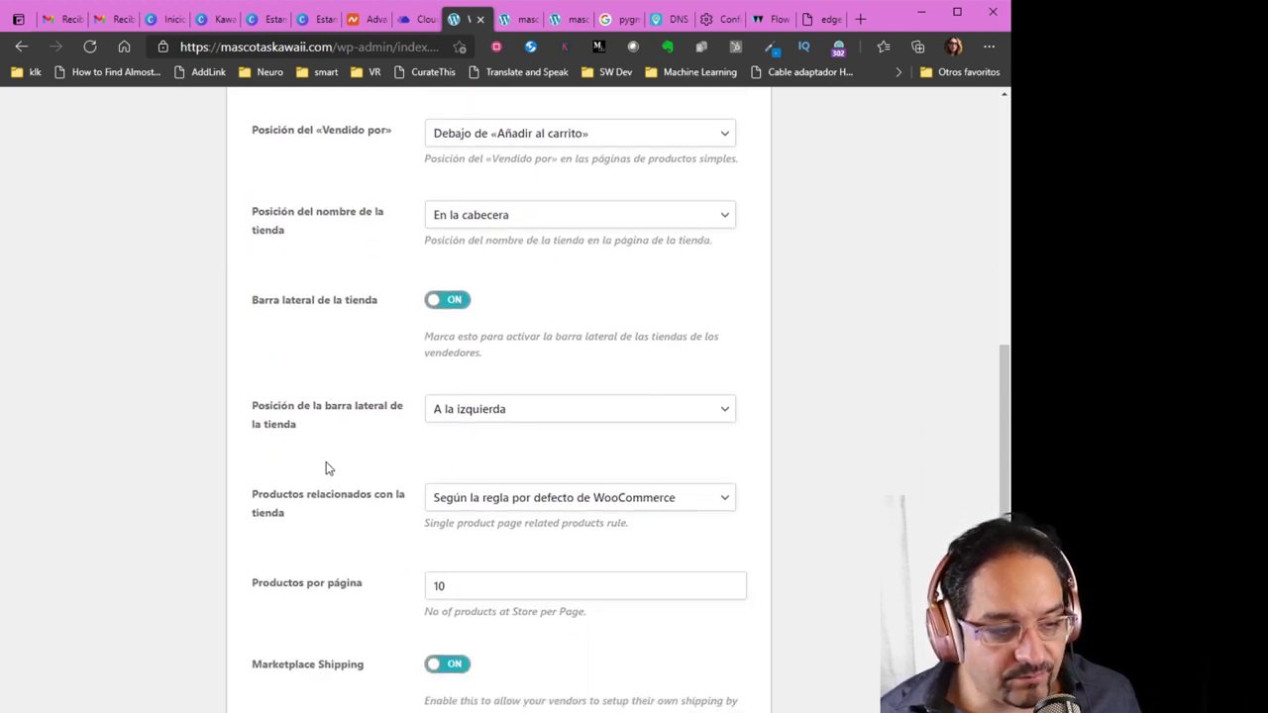
{"action": "scroll", "coordinate": [328, 468], "scroll_direction": "down", "scroll_amount": 3}
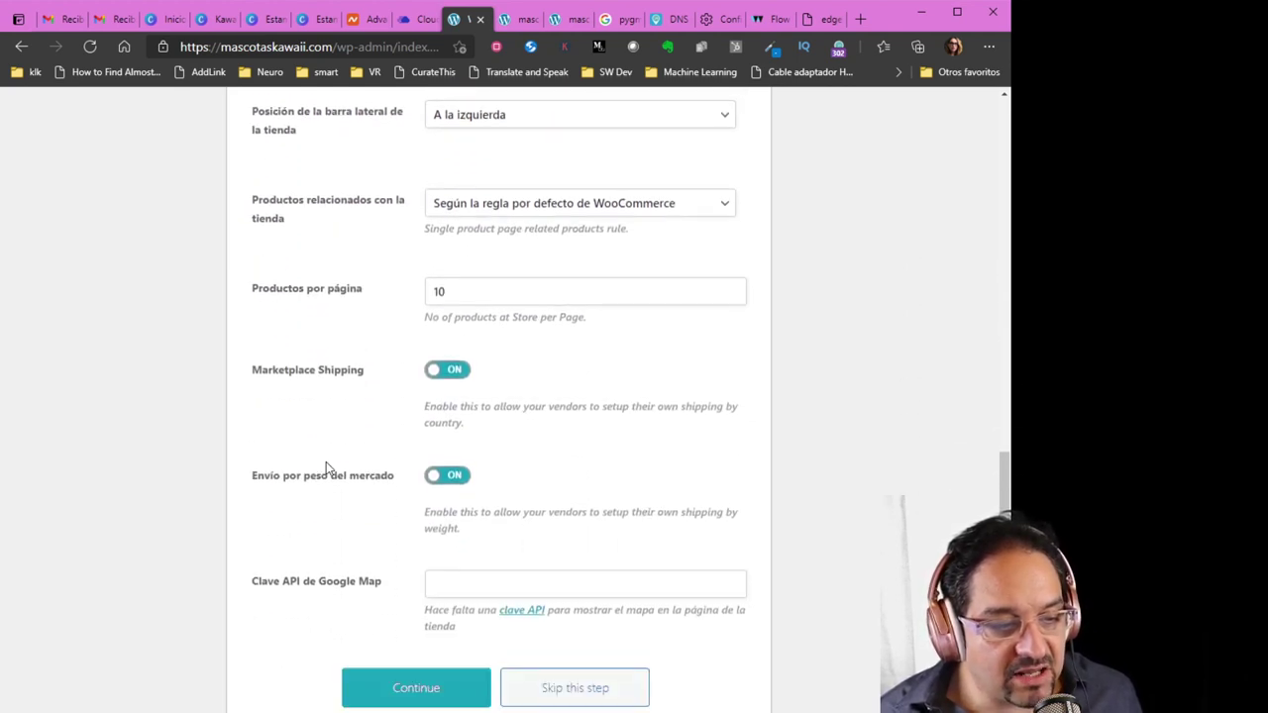
{"action": "scroll", "coordinate": [326, 467], "scroll_direction": "down", "scroll_amount": 1}
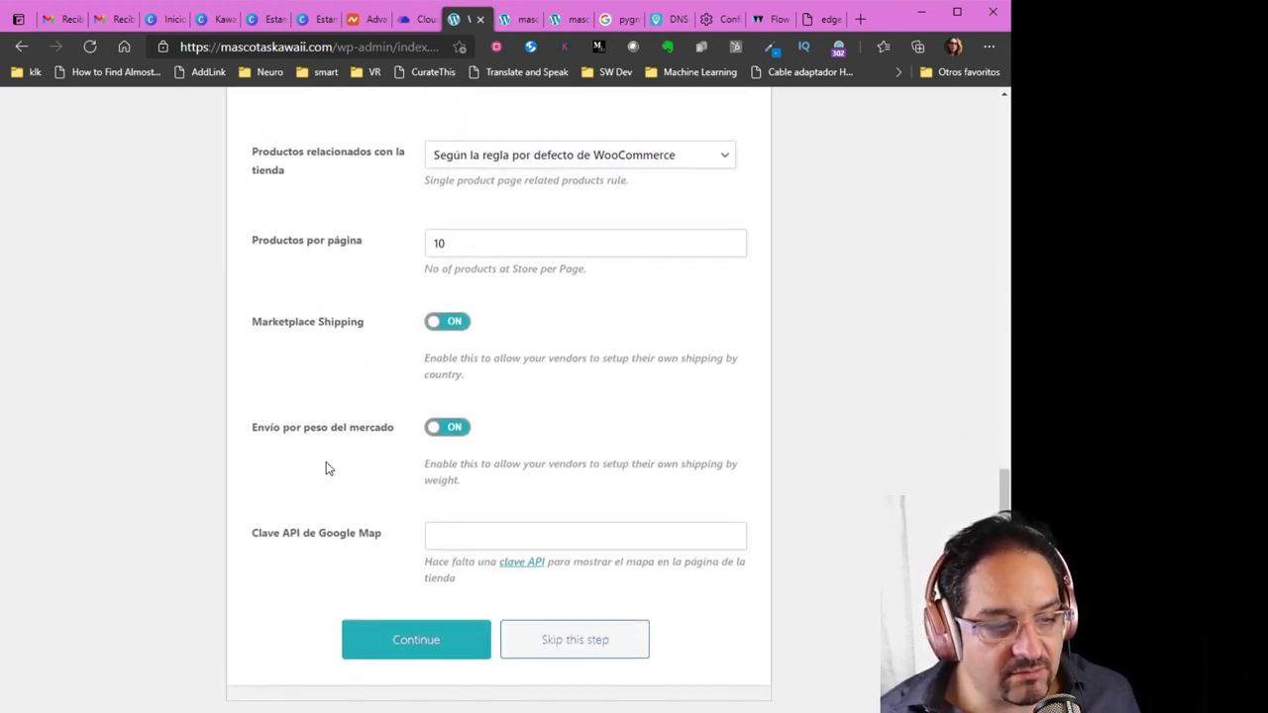
{"action": "left_click", "coordinate": [476, 524]}
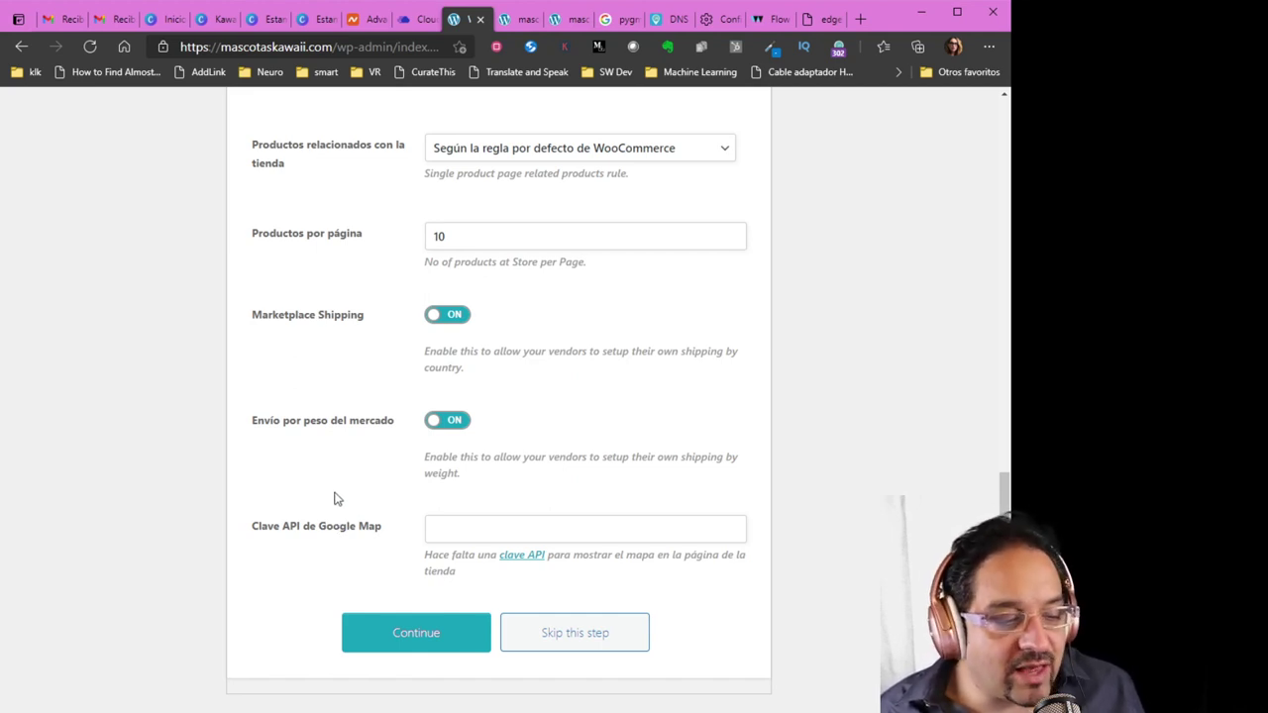
{"action": "left_click", "coordinate": [415, 639]}
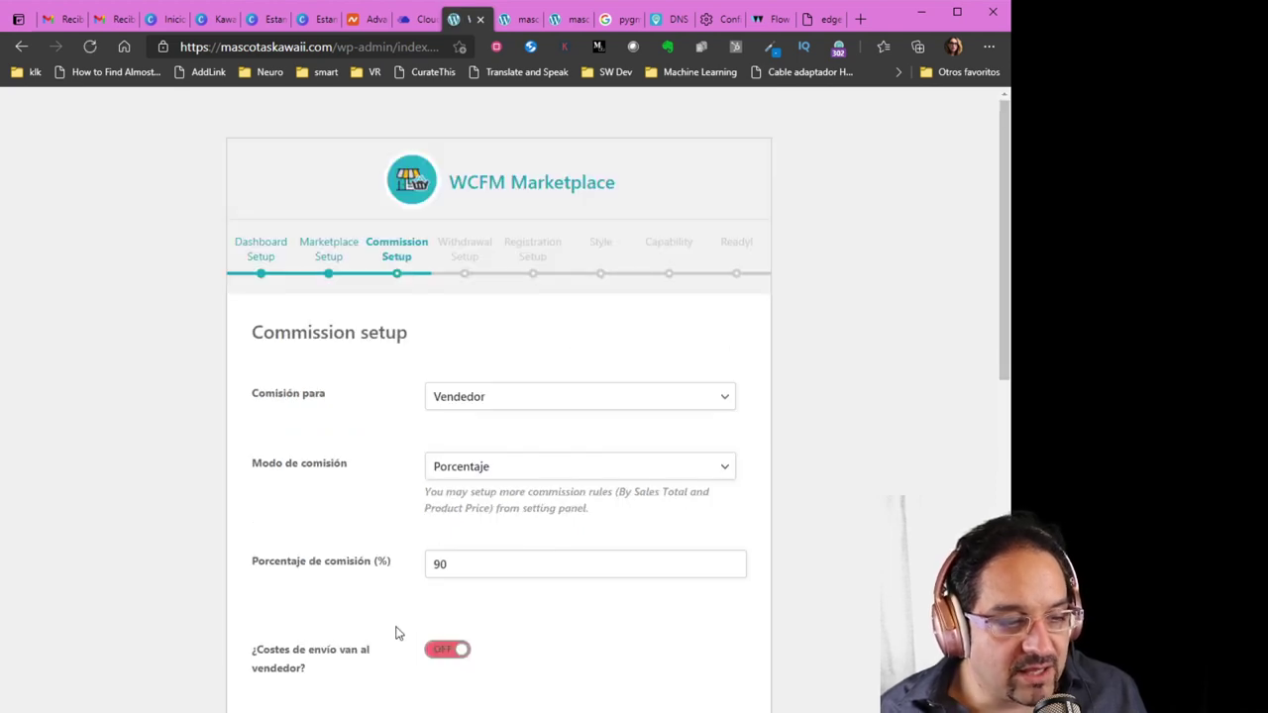
Assign the commission to the Administrador
{"action": "scroll", "coordinate": [287, 550], "scroll_direction": "down", "scroll_amount": 1}
{"action": "scroll", "coordinate": [288, 549], "scroll_direction": "down", "scroll_amount": 1}
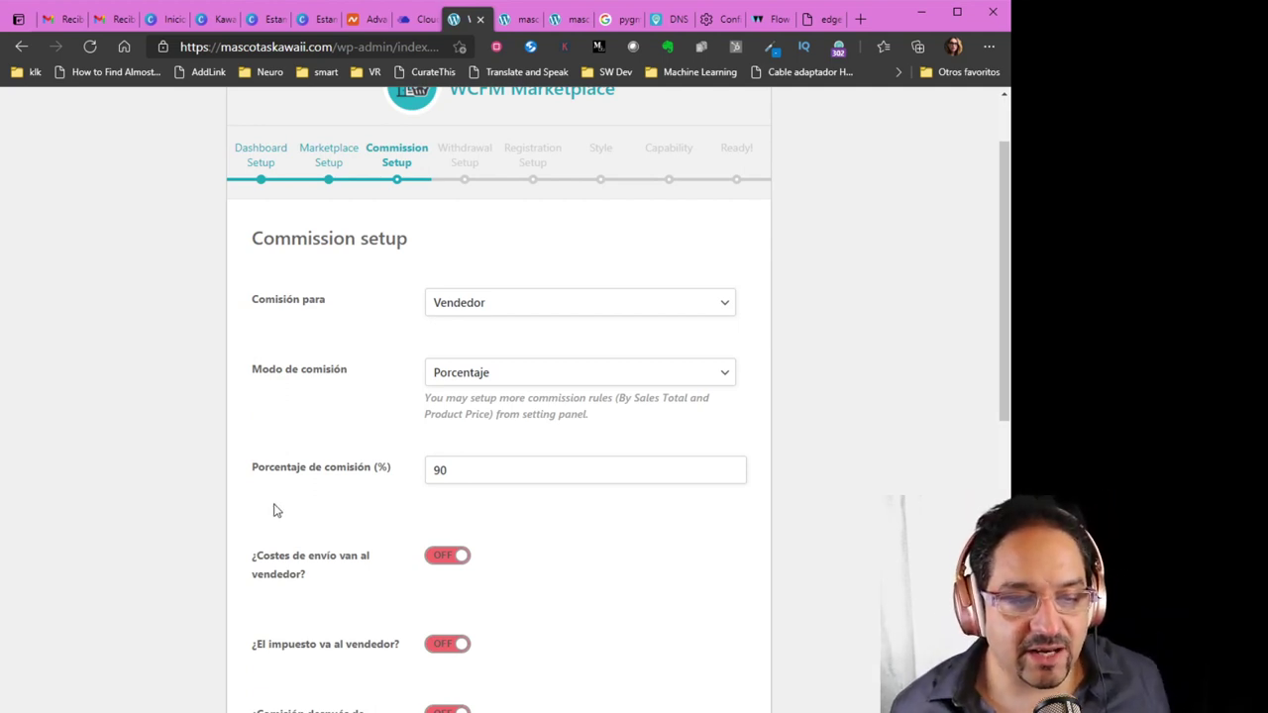
{"action": "left_click", "coordinate": [476, 315]}
{"action": "left_click", "coordinate": [479, 349]}
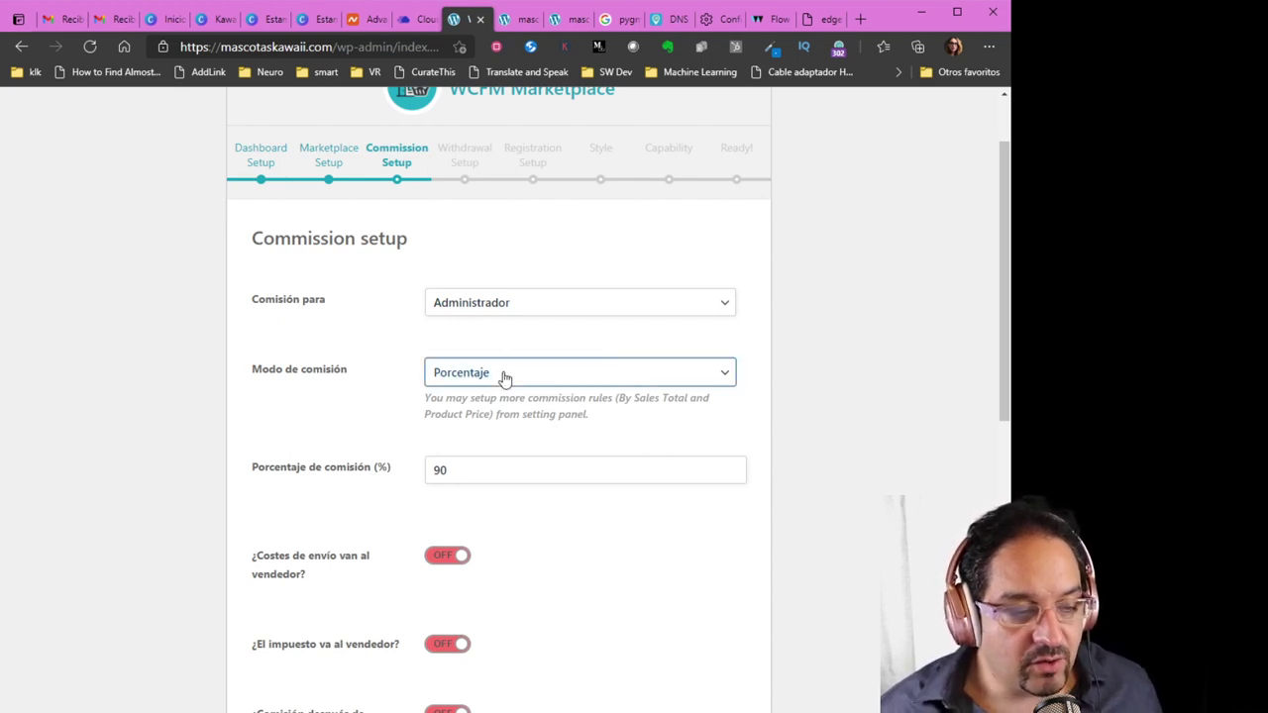
Set the commission mode to plain Porcentaje with a 30% commission
{"action": "left_click", "coordinate": [504, 376]}
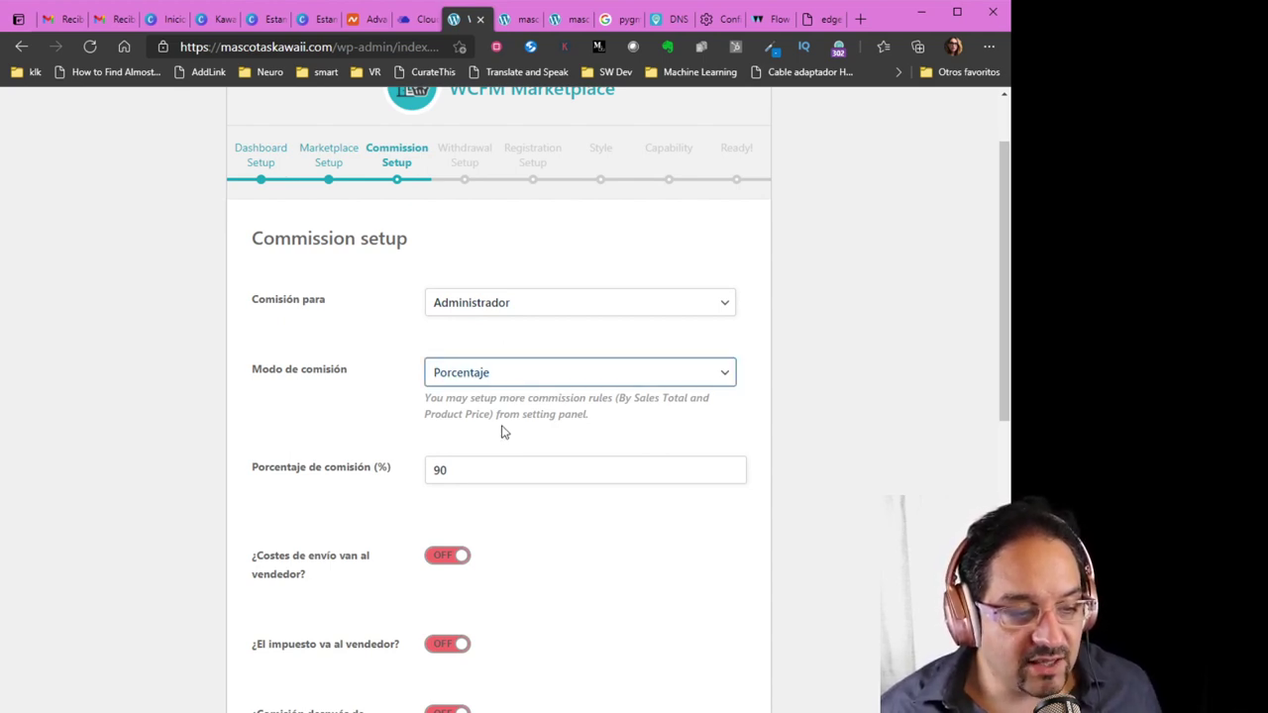
{"action": "left_click", "coordinate": [501, 414]}
{"action": "left_click", "coordinate": [552, 368]}
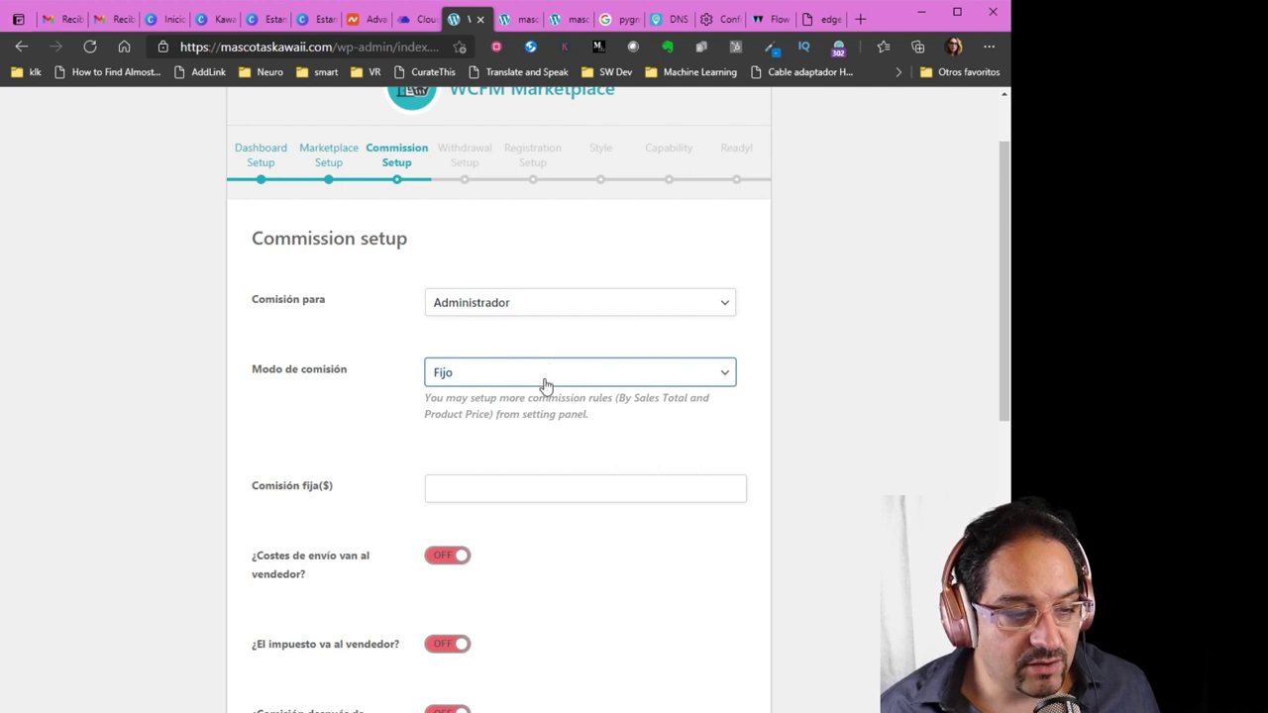
{"action": "left_click", "coordinate": [530, 444]}
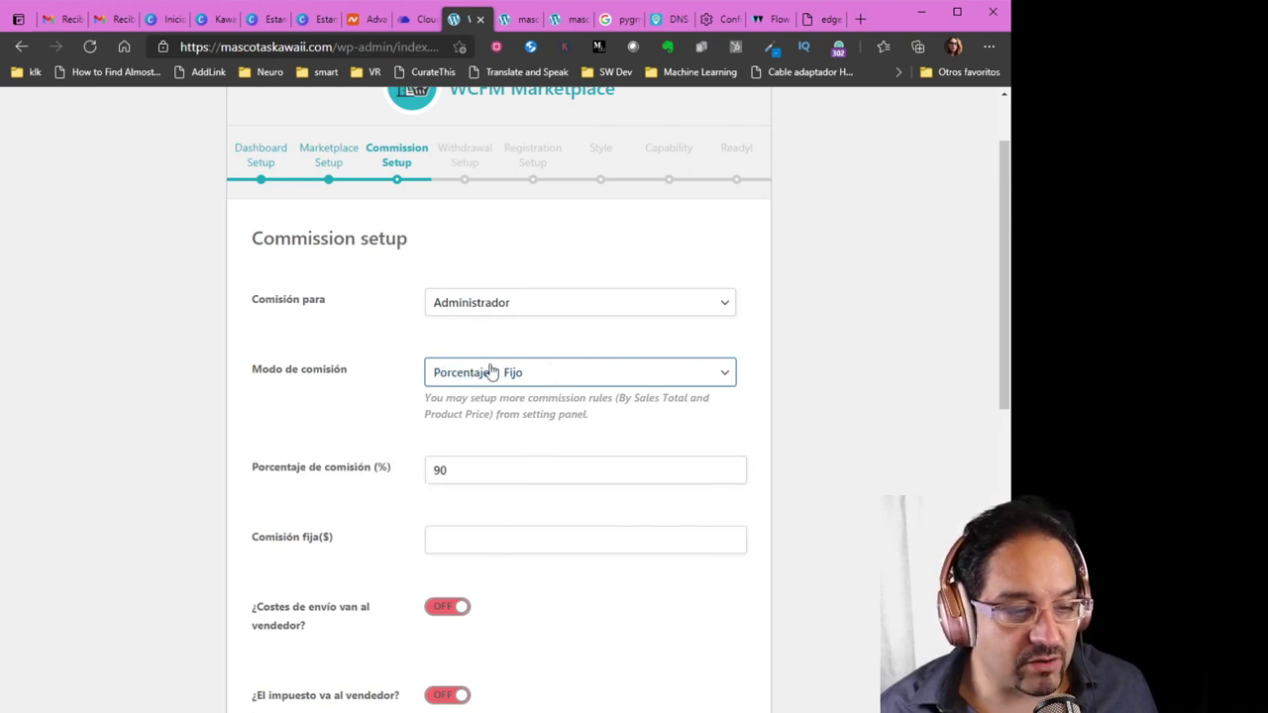
{"action": "key", "text": "Up"}
{"action": "key", "text": "Tab"}
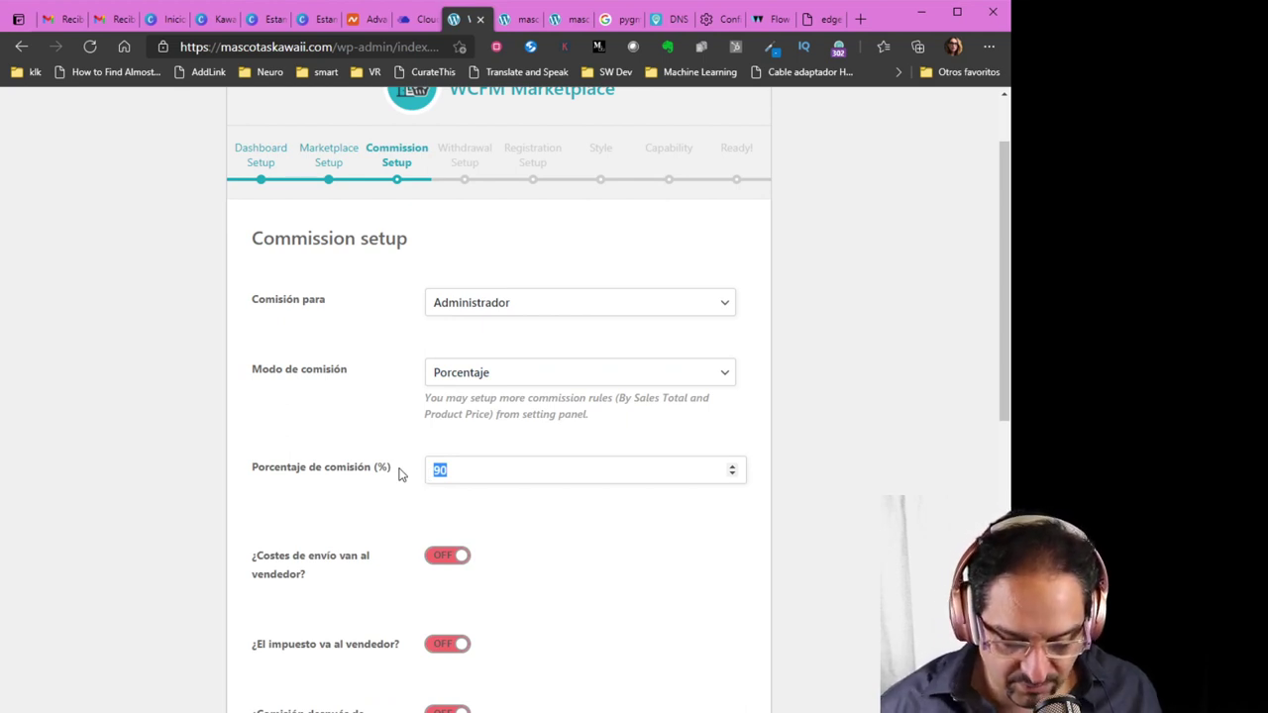
{"action": "type", "text": "30"}
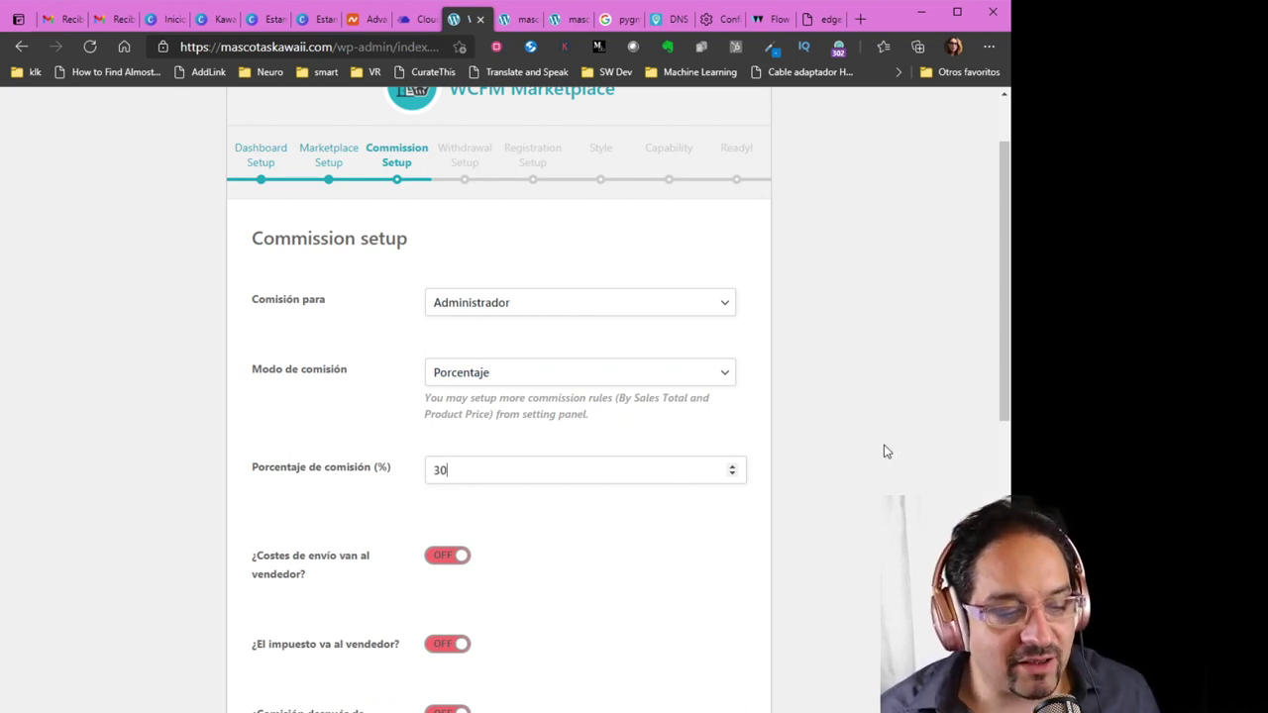
{"action": "left_click", "coordinate": [871, 450]}
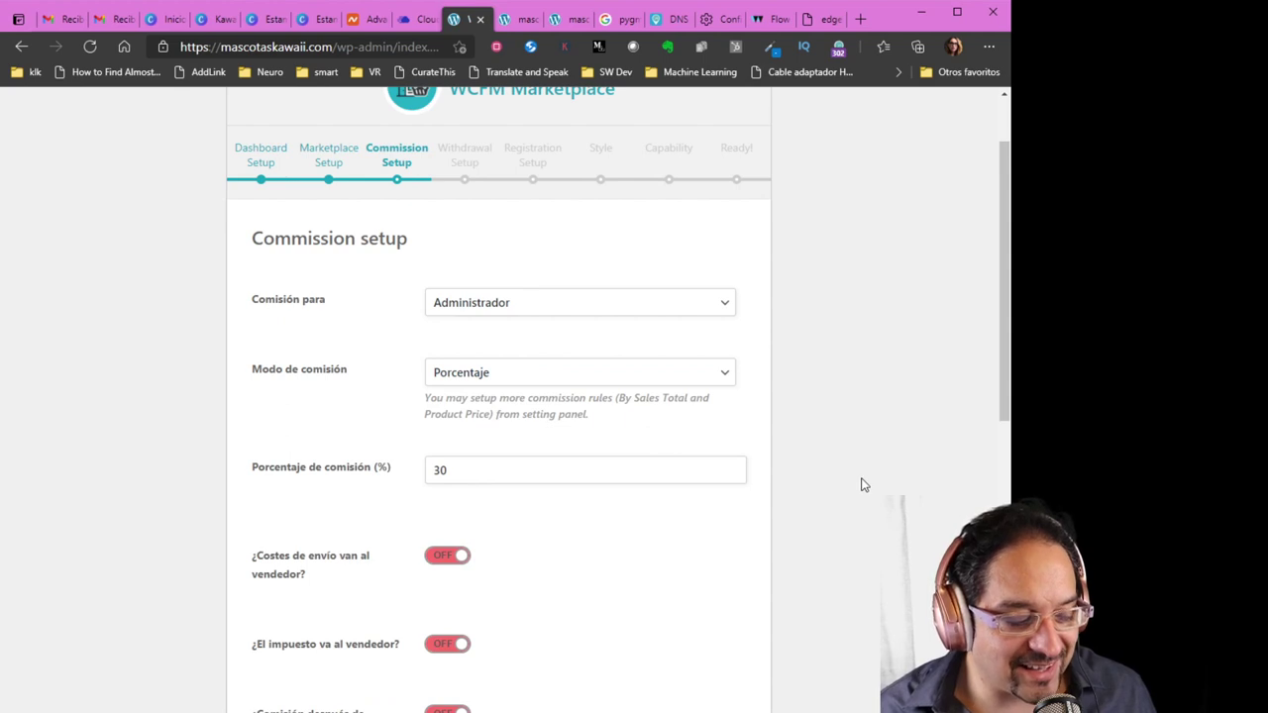
{"action": "scroll", "coordinate": [862, 486], "scroll_direction": "down", "scroll_amount": 2}
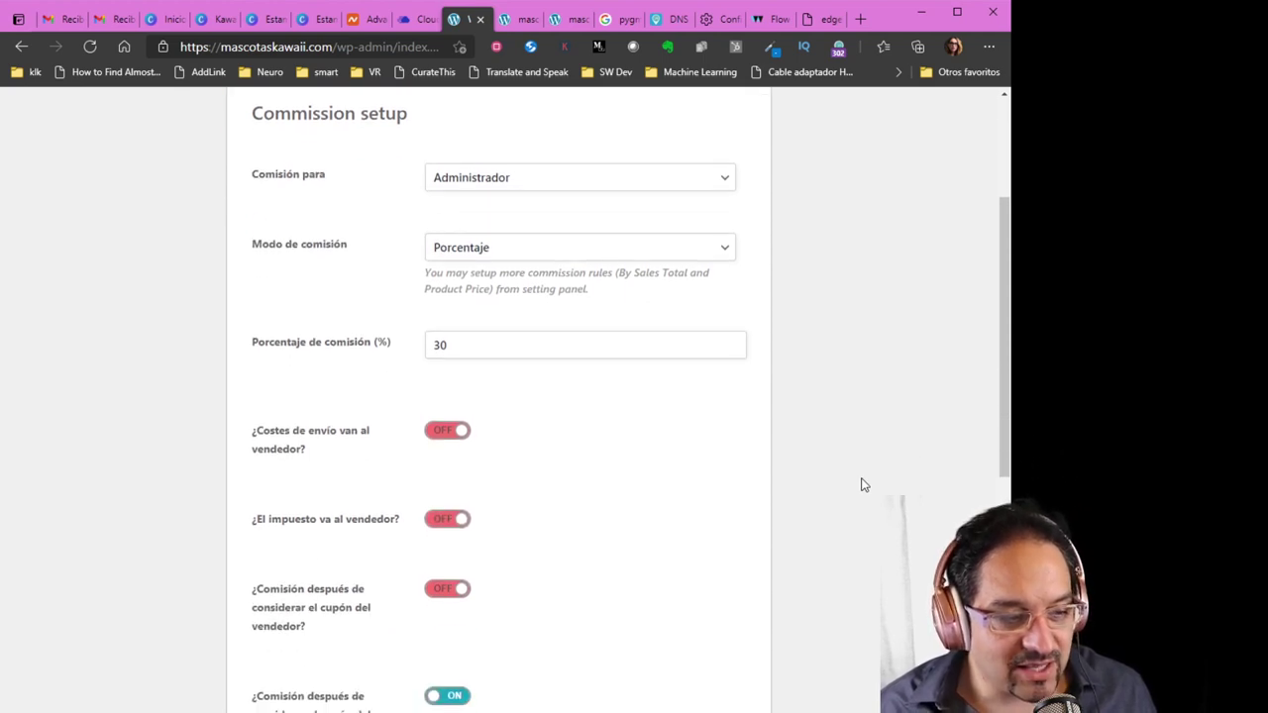
Keep commission tax deduction disabled and submit Commission Setup to reach Withdrawal setup
{"action": "scroll", "coordinate": [861, 486], "scroll_direction": "down", "scroll_amount": 2}
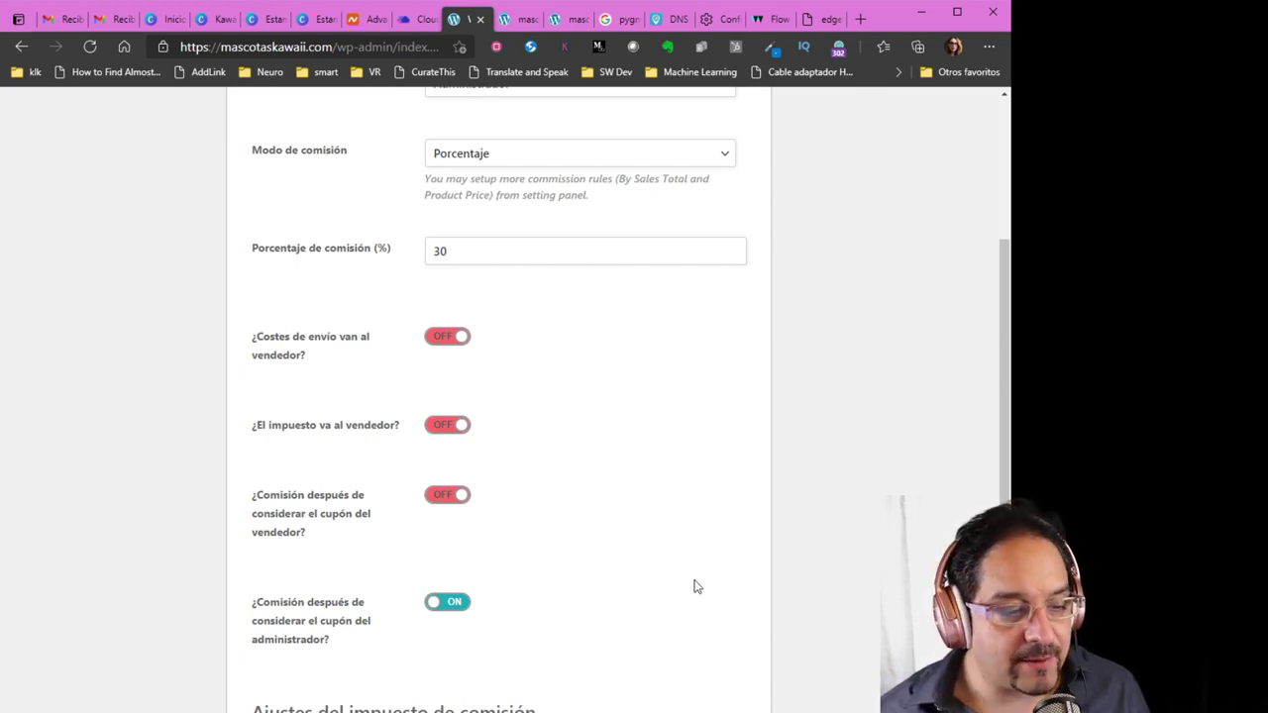
{"action": "scroll", "coordinate": [692, 587], "scroll_direction": "down", "scroll_amount": 2}
{"action": "scroll", "coordinate": [681, 589], "scroll_direction": "down", "scroll_amount": 1}
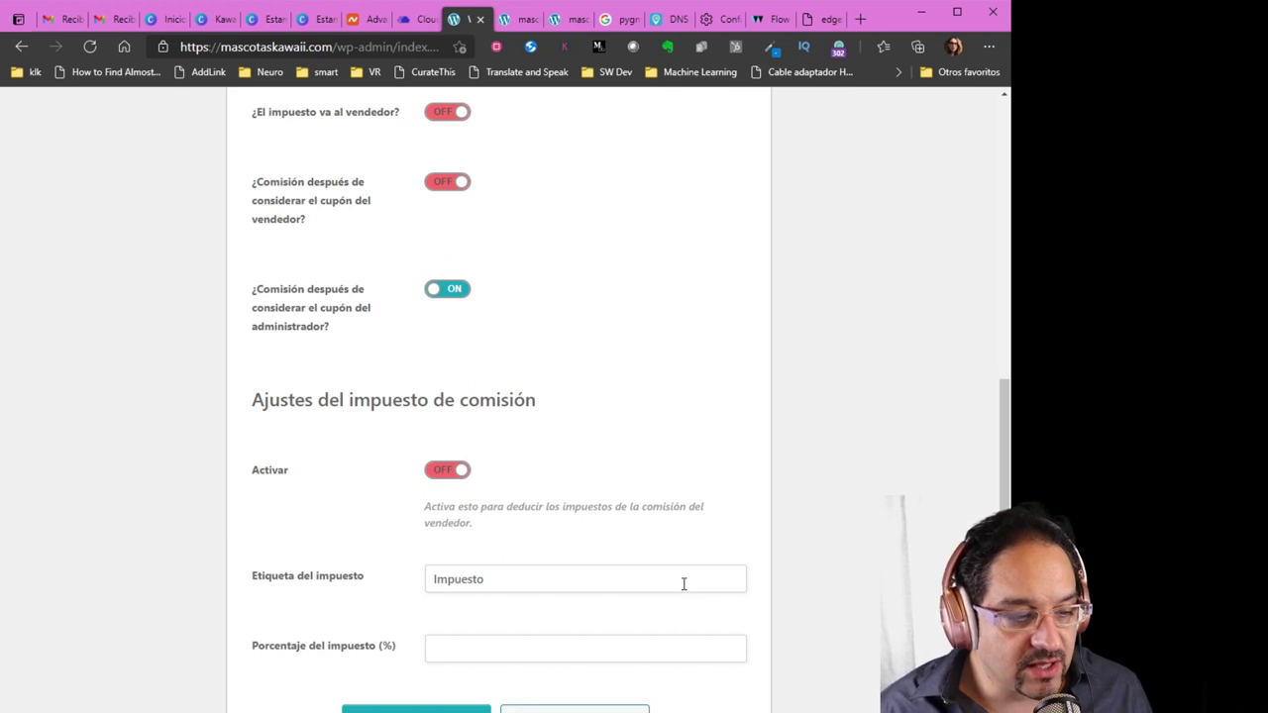
{"action": "scroll", "coordinate": [681, 589], "scroll_direction": "down", "scroll_amount": 1}
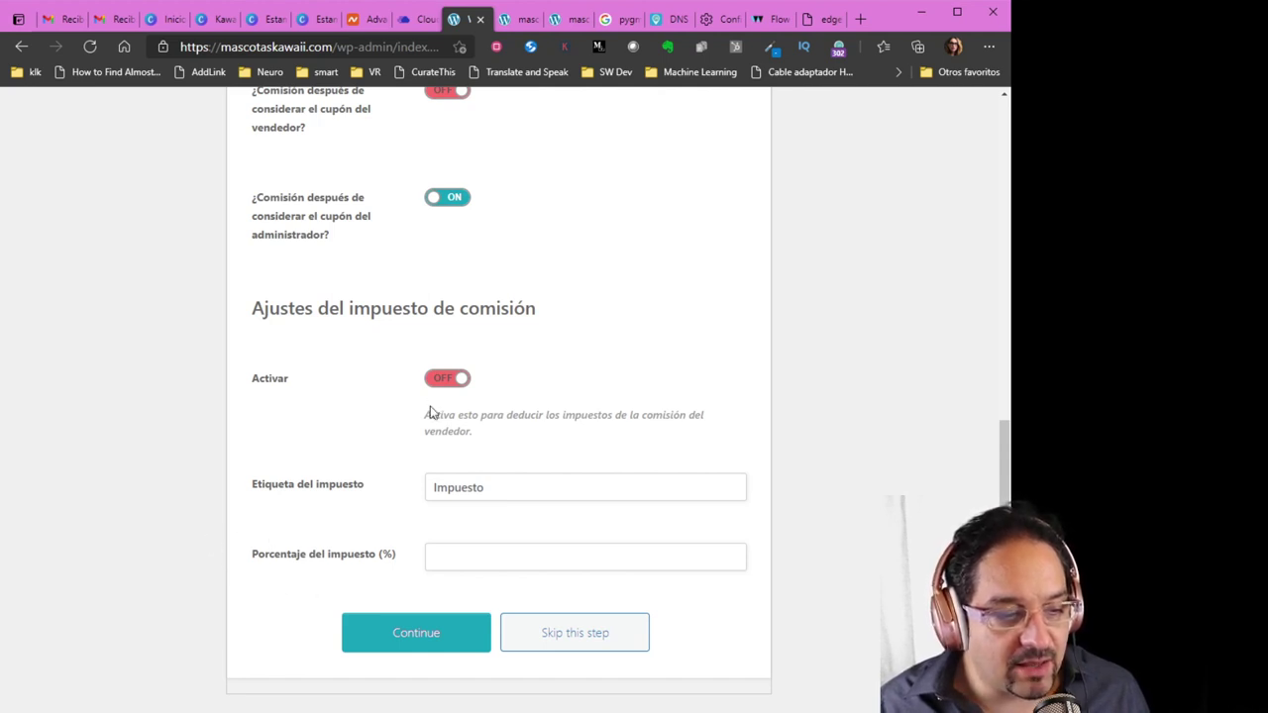
{"action": "left_click", "coordinate": [451, 383]}
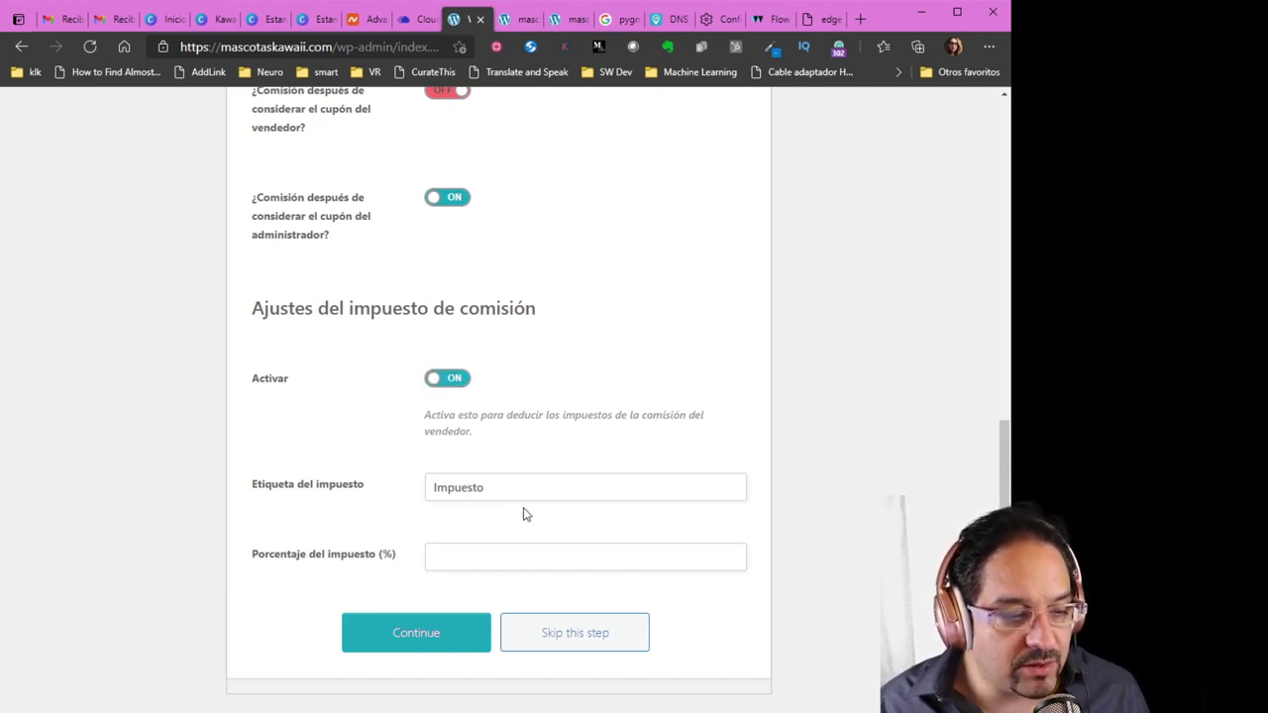
{"action": "left_click", "coordinate": [448, 381]}
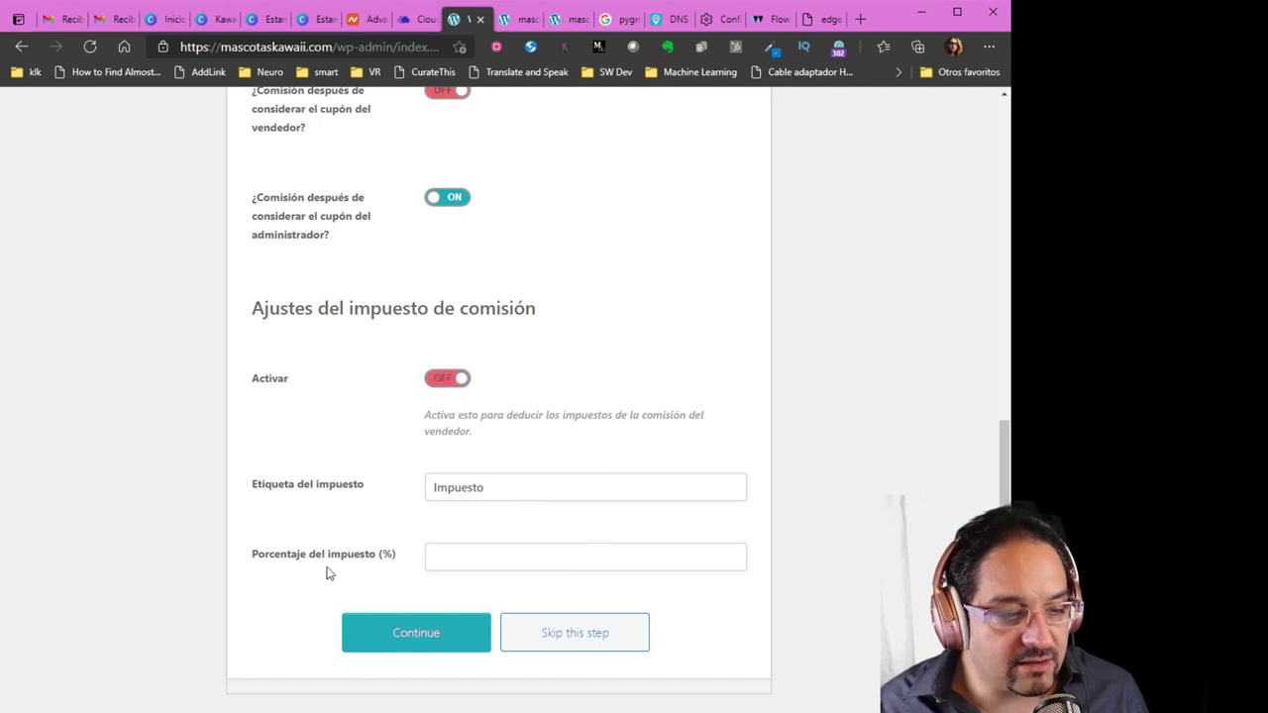
{"action": "scroll", "coordinate": [327, 573], "scroll_direction": "up", "scroll_amount": 2}
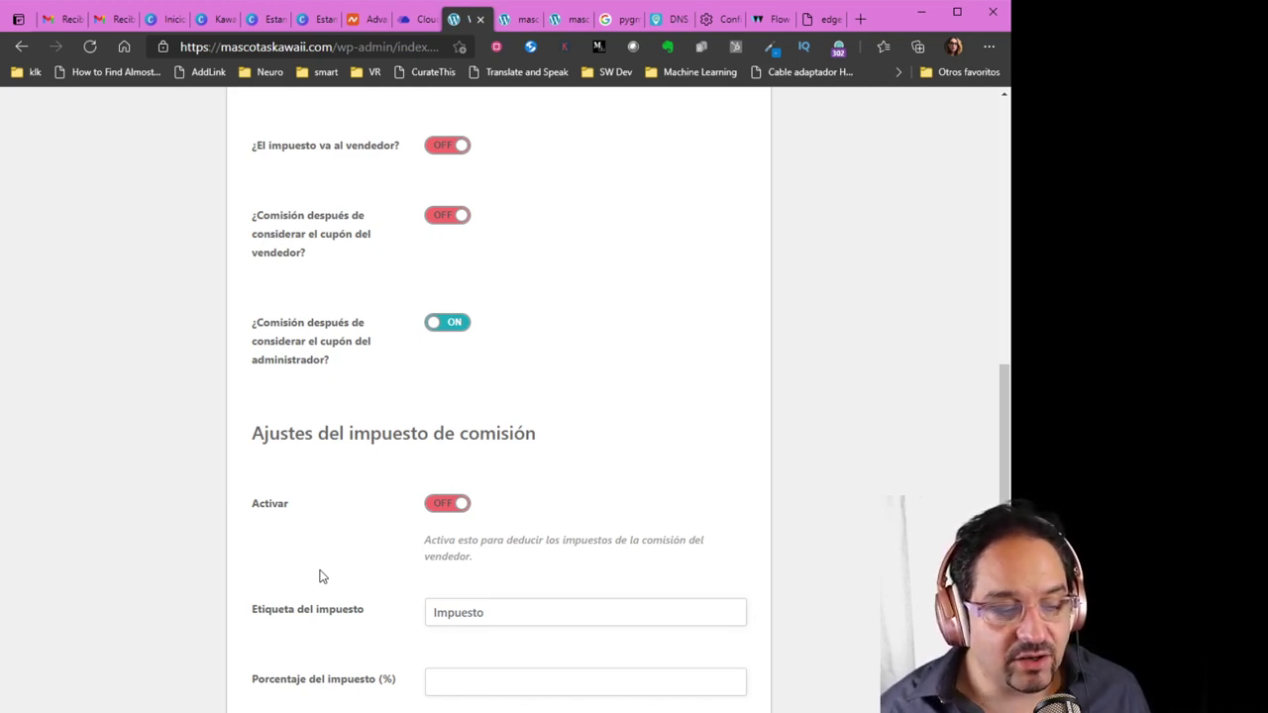
{"action": "scroll", "coordinate": [307, 602], "scroll_direction": "down", "scroll_amount": 2}
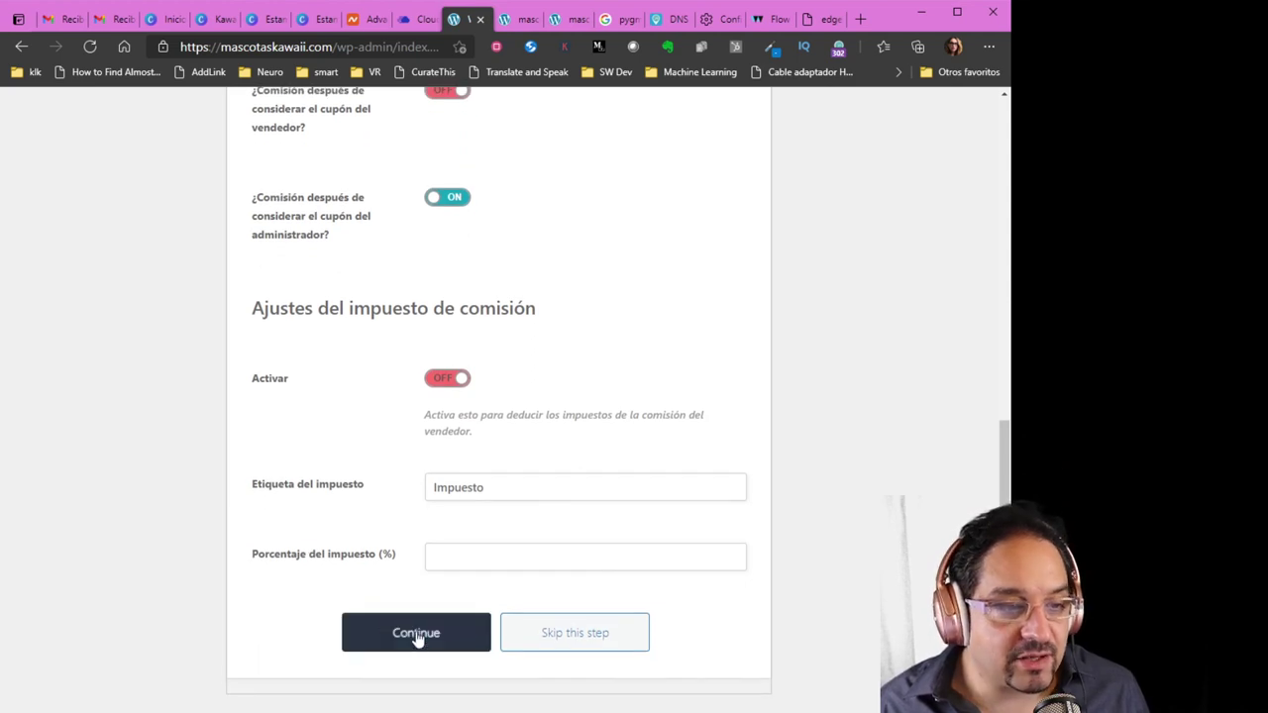
{"action": "left_click", "coordinate": [417, 636]}
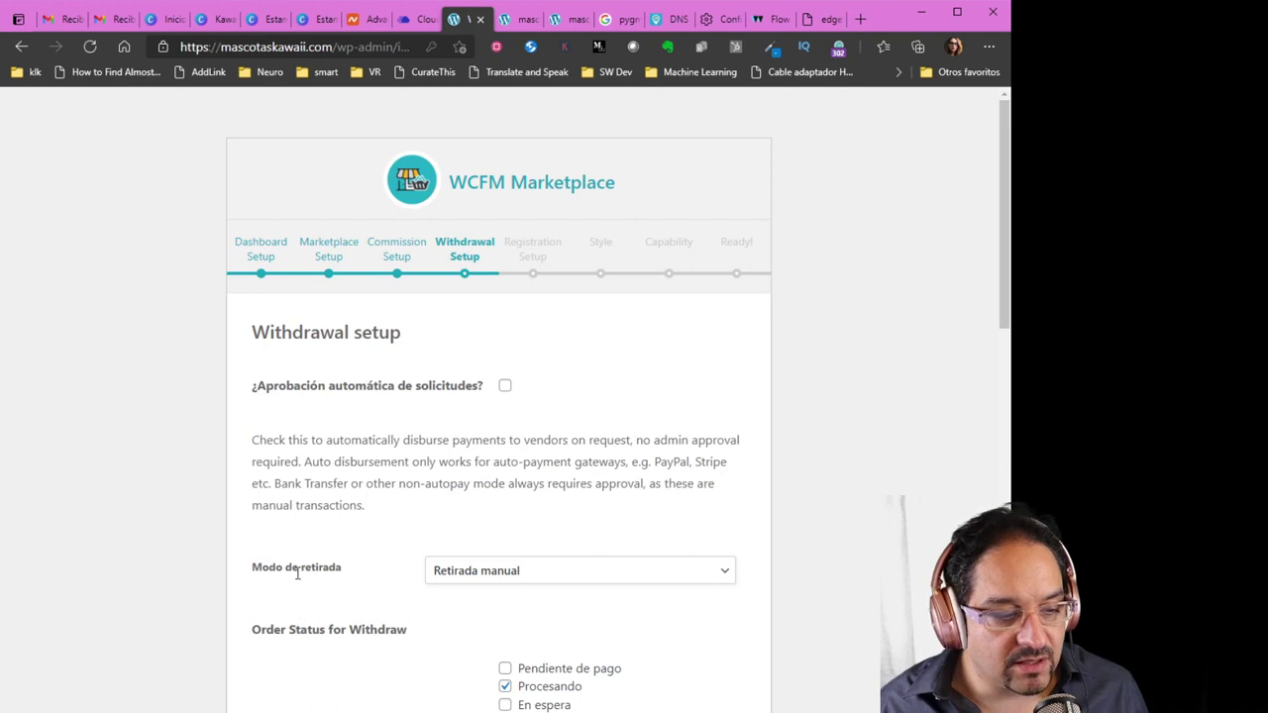
Choose Retirada periódica as the withdrawal mode, keeping the Every 7 Days schedule
{"action": "scroll", "coordinate": [302, 604], "scroll_direction": "down", "scroll_amount": 2}
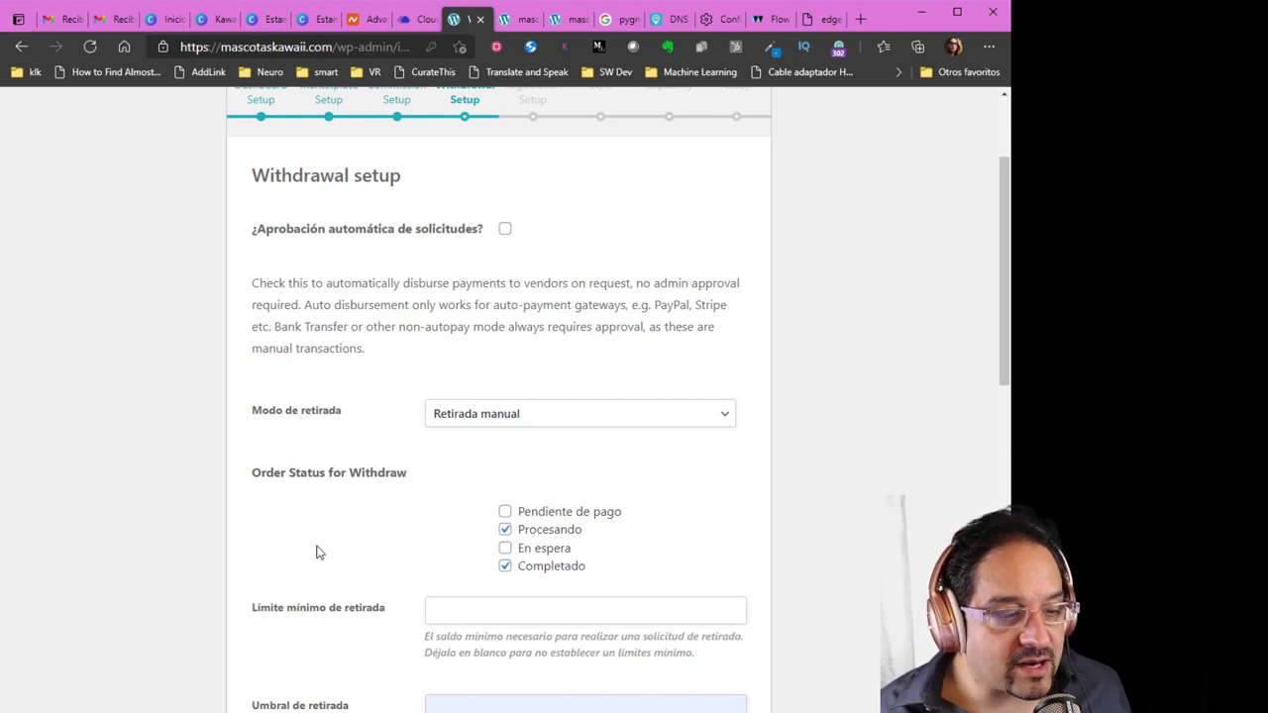
{"action": "scroll", "coordinate": [406, 567], "scroll_direction": "down", "scroll_amount": 1}
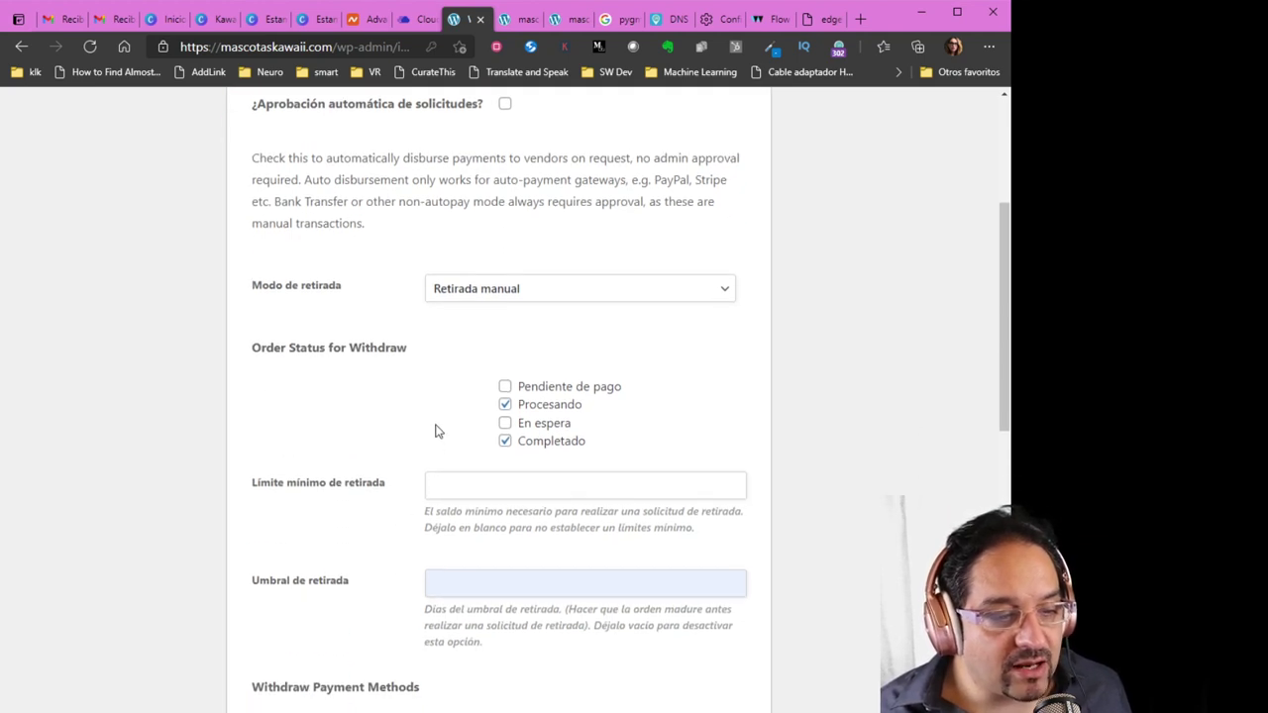
{"action": "left_click", "coordinate": [486, 292]}
{"action": "left_click", "coordinate": [484, 334]}
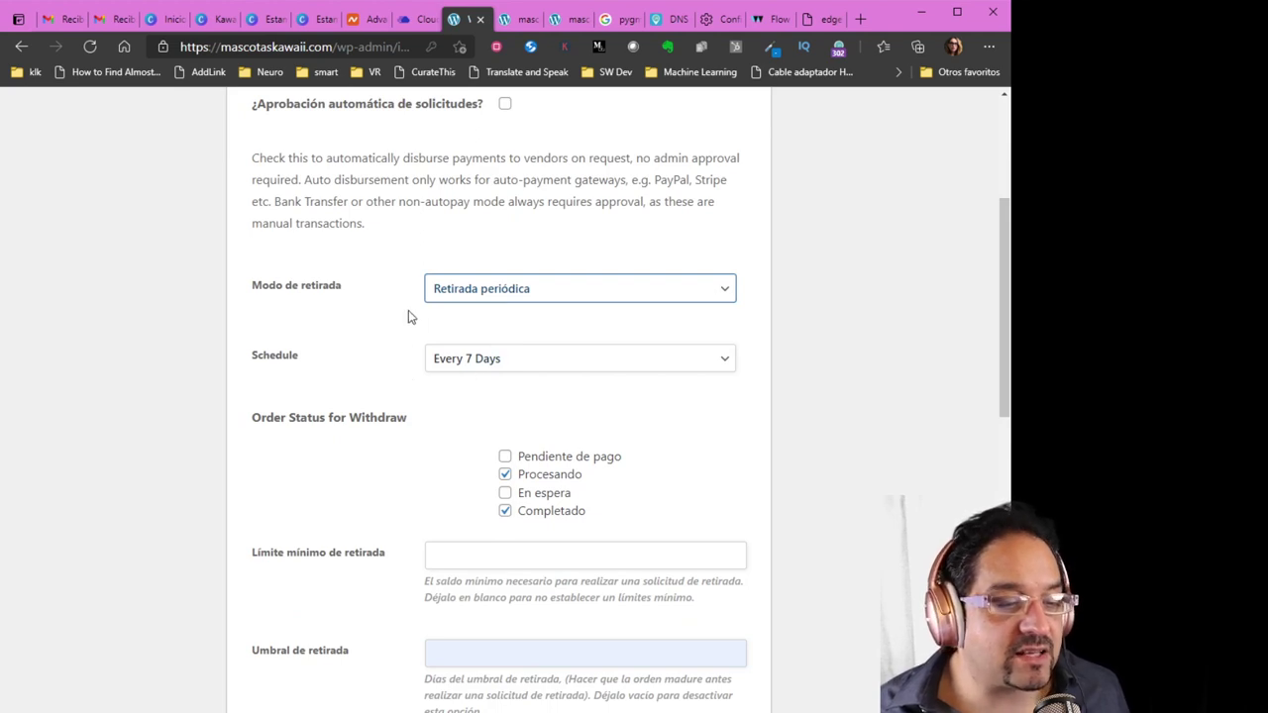
{"action": "left_click", "coordinate": [372, 331]}
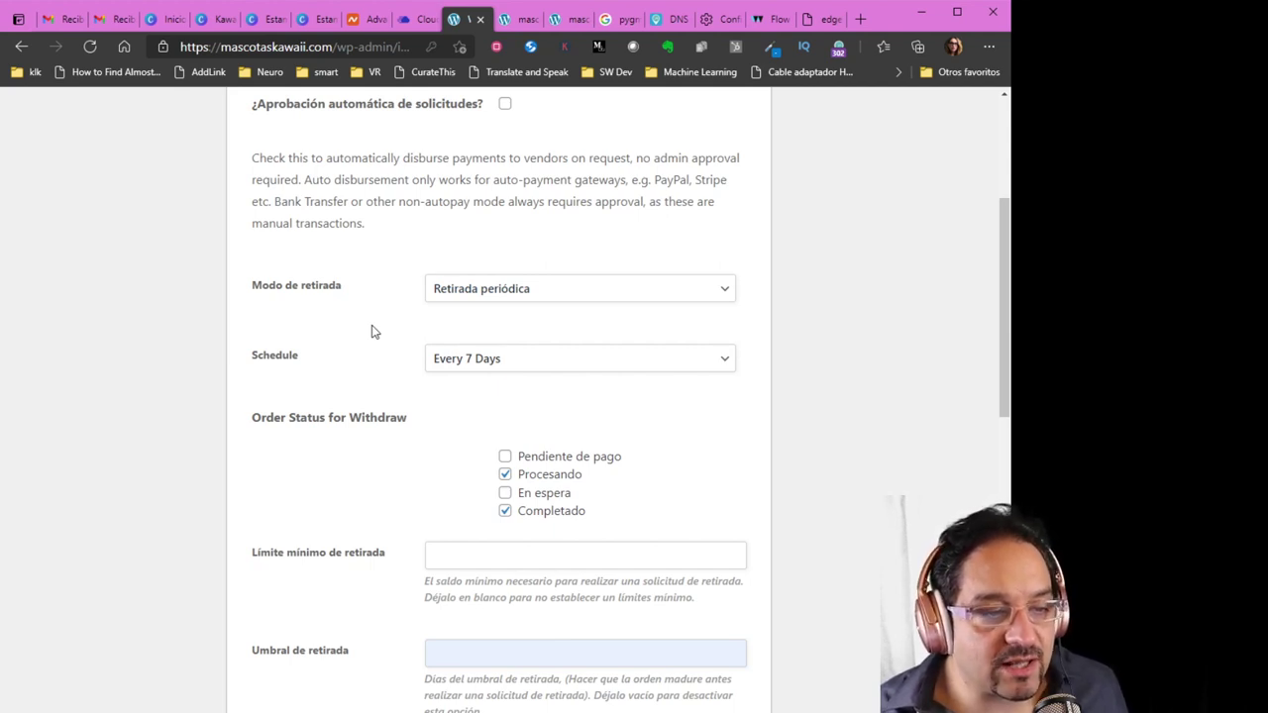
{"action": "scroll", "coordinate": [372, 332], "scroll_direction": "up", "scroll_amount": 2}
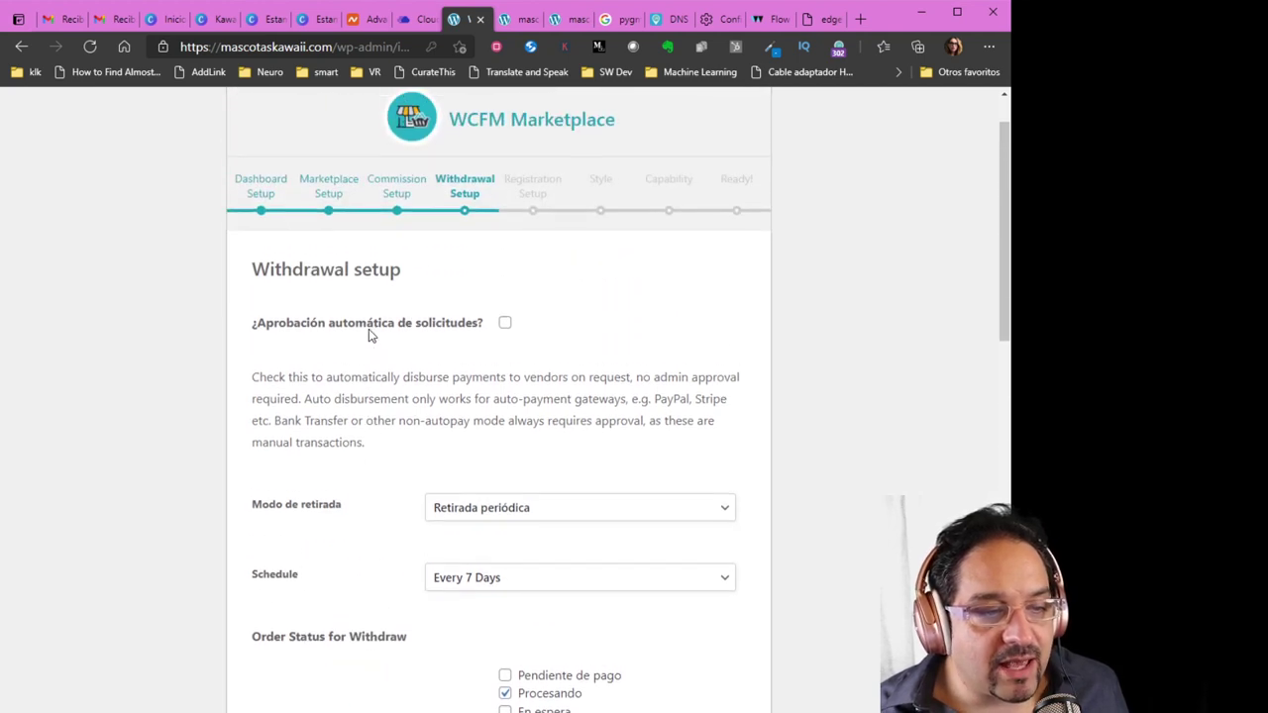
{"action": "scroll", "coordinate": [369, 329], "scroll_direction": "down", "scroll_amount": 1}
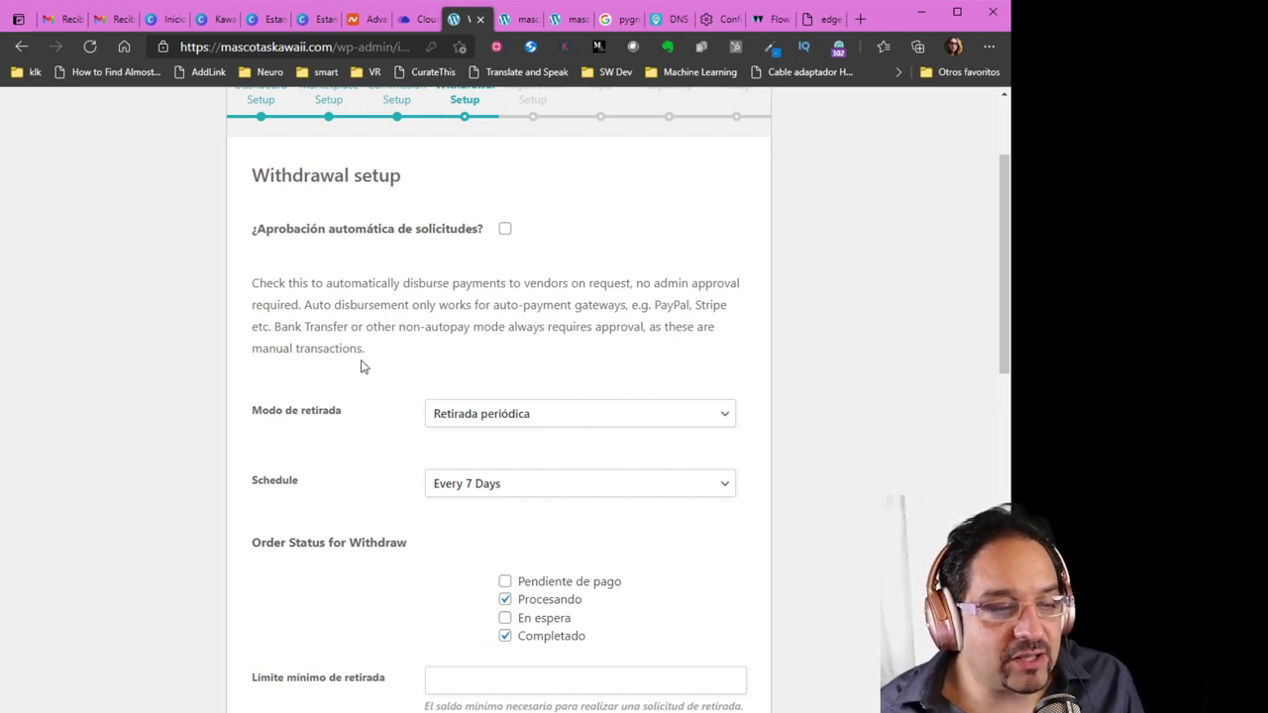
Enable automatic approval of withdrawal requests and uncheck Procesando as a withdrawal order status
{"action": "left_click", "coordinate": [505, 232]}
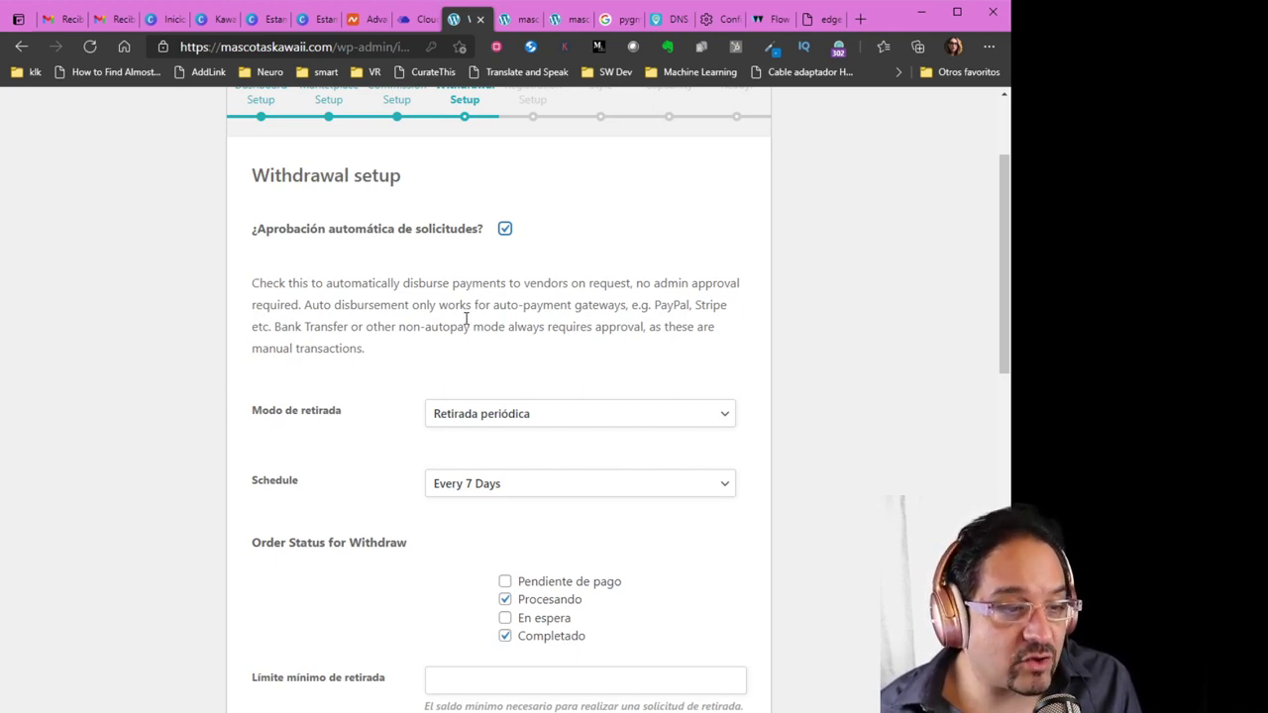
{"action": "scroll", "coordinate": [481, 264], "scroll_direction": "down", "scroll_amount": 2}
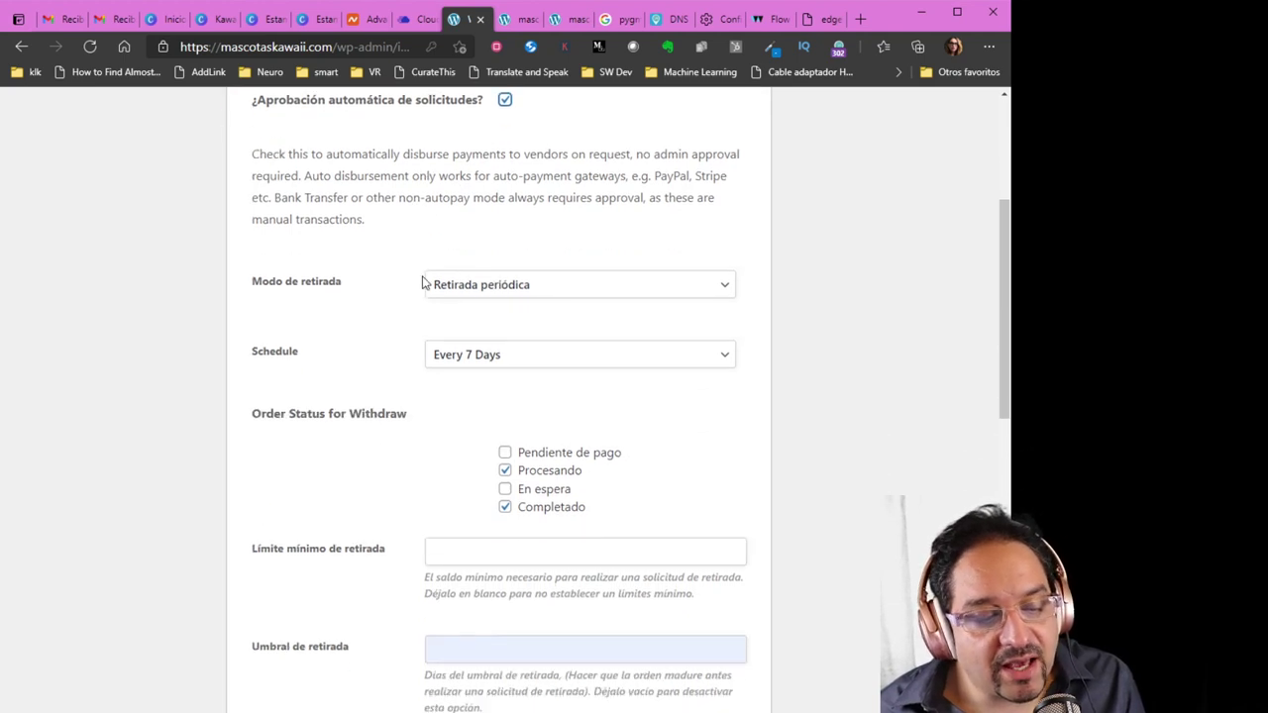
{"action": "left_click", "coordinate": [505, 380]}
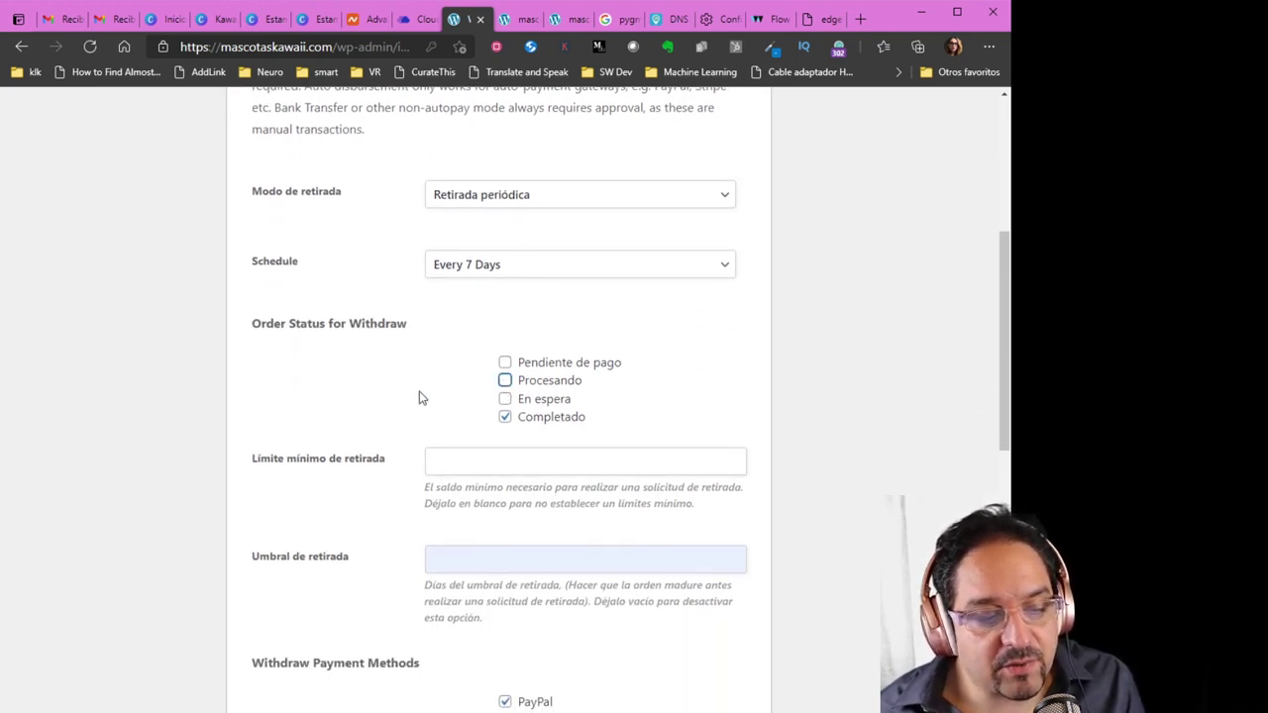
Submit the withdrawal settings with PayPal and bank transfer payouts
{"action": "scroll", "coordinate": [289, 414], "scroll_direction": "down", "scroll_amount": 3}
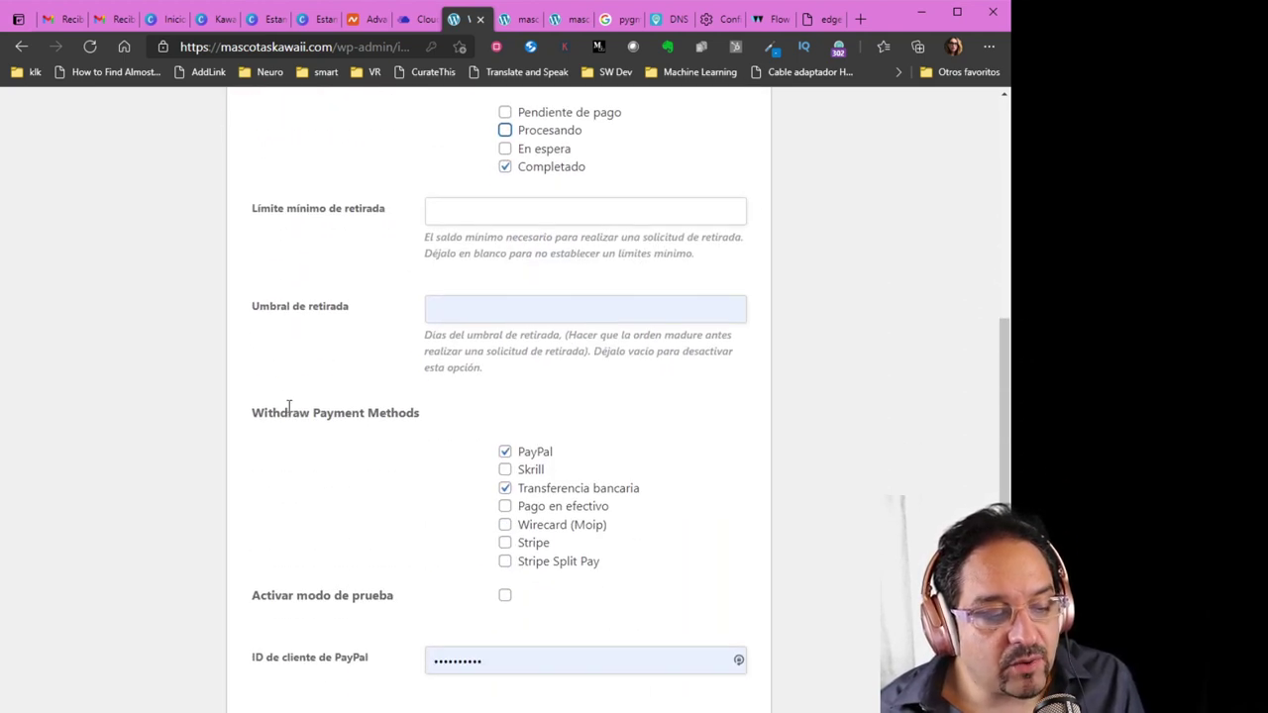
{"action": "scroll", "coordinate": [289, 412], "scroll_direction": "down", "scroll_amount": 3}
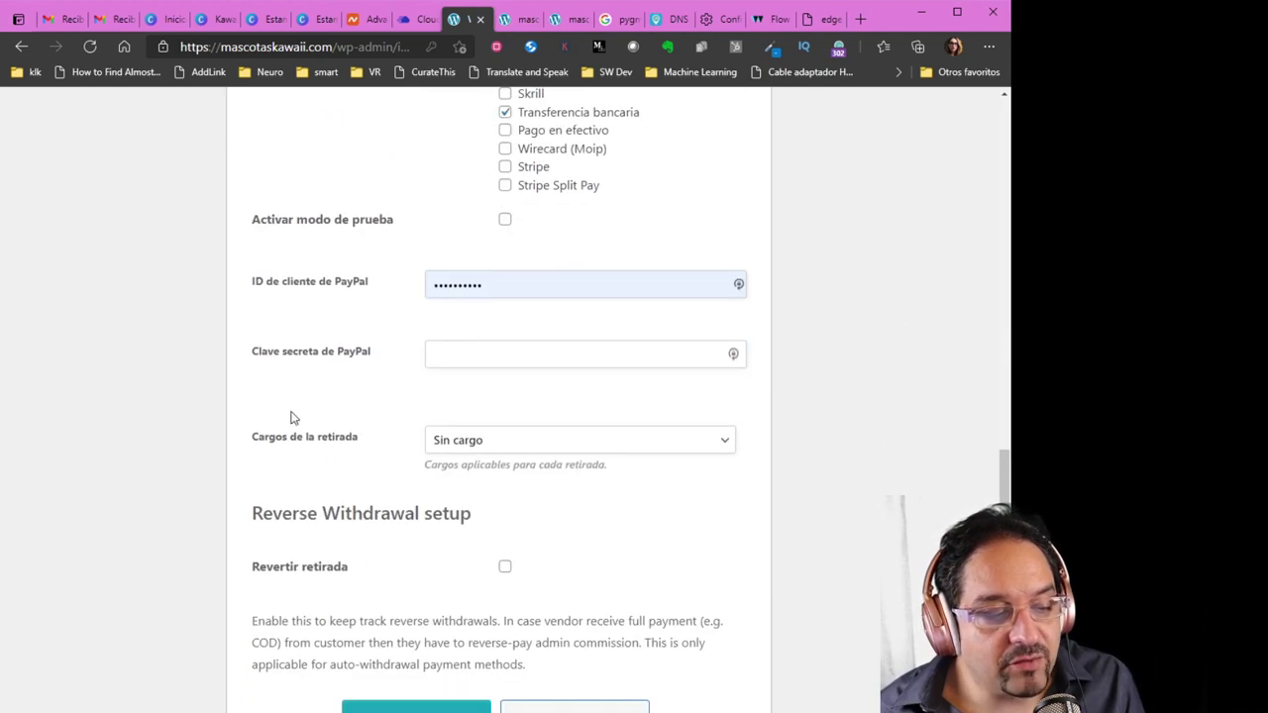
{"action": "scroll", "coordinate": [325, 514], "scroll_direction": "down", "scroll_amount": 1}
{"action": "scroll", "coordinate": [323, 517], "scroll_direction": "up", "scroll_amount": 9}
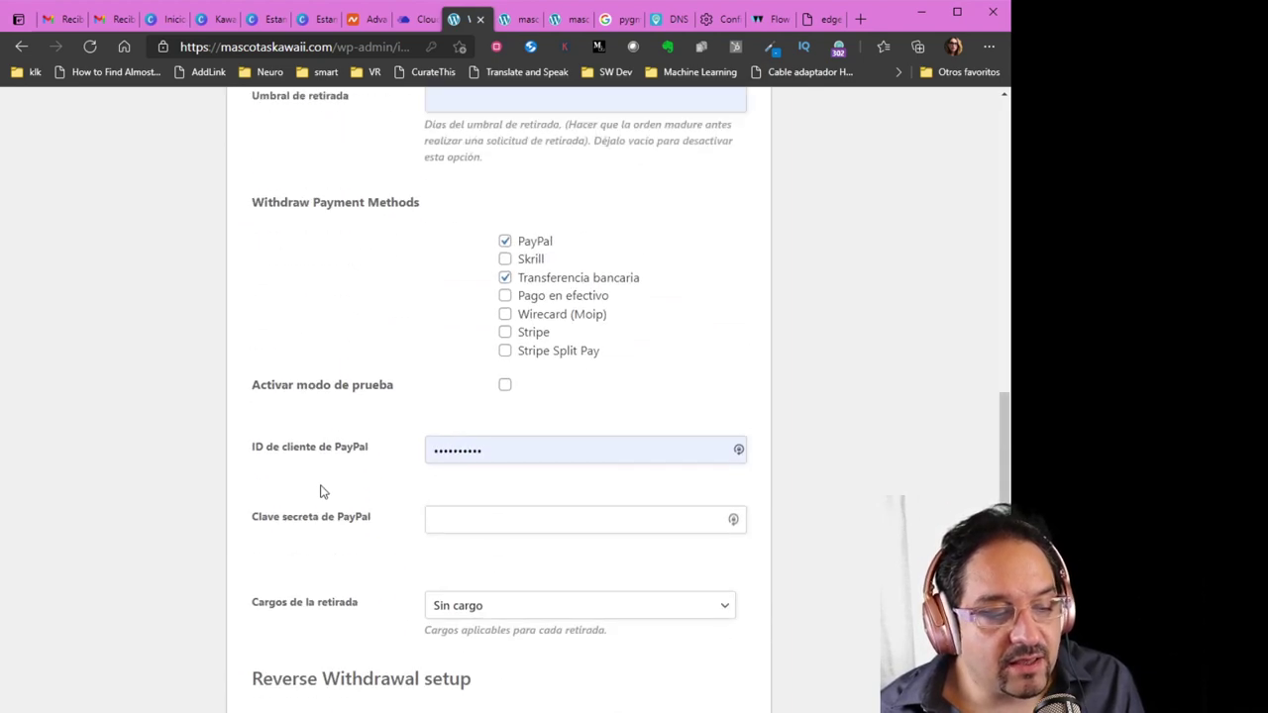
{"action": "scroll", "coordinate": [311, 486], "scroll_direction": "down", "scroll_amount": 9}
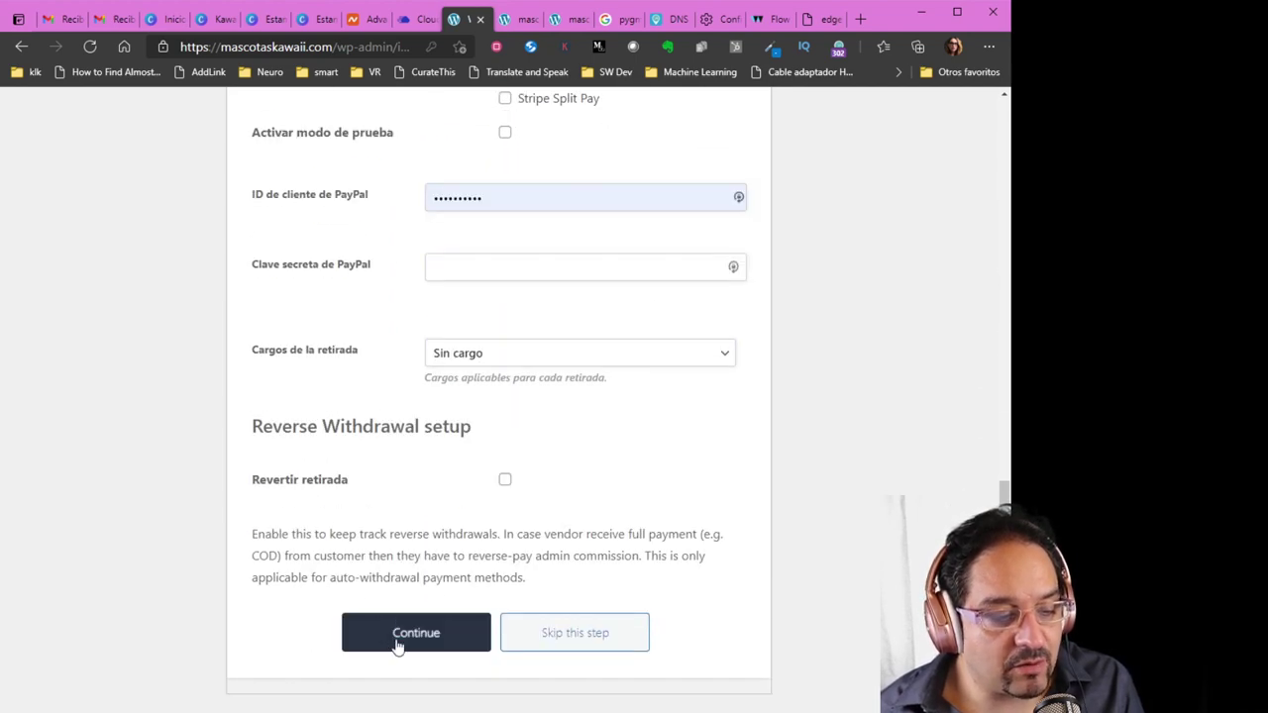
{"action": "left_click", "coordinate": [397, 644]}
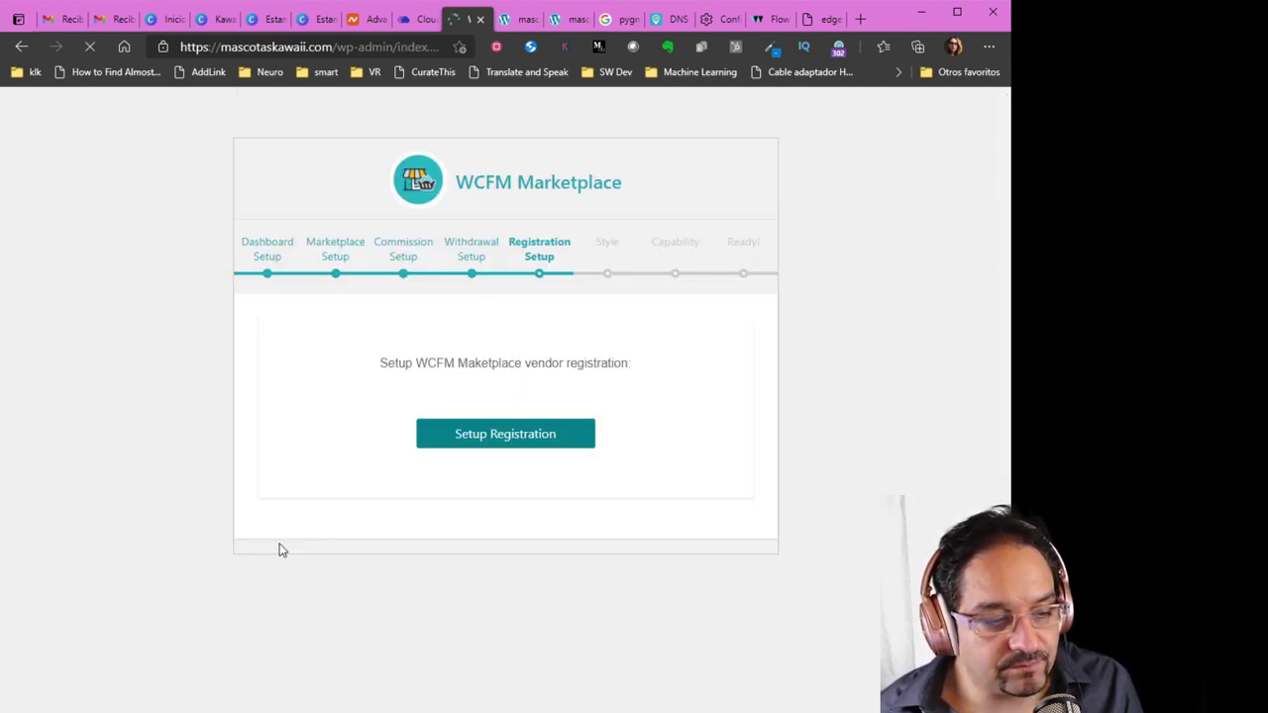
Accept the default Registration and dashboard Style settings
{"action": "left_click", "coordinate": [512, 449]}
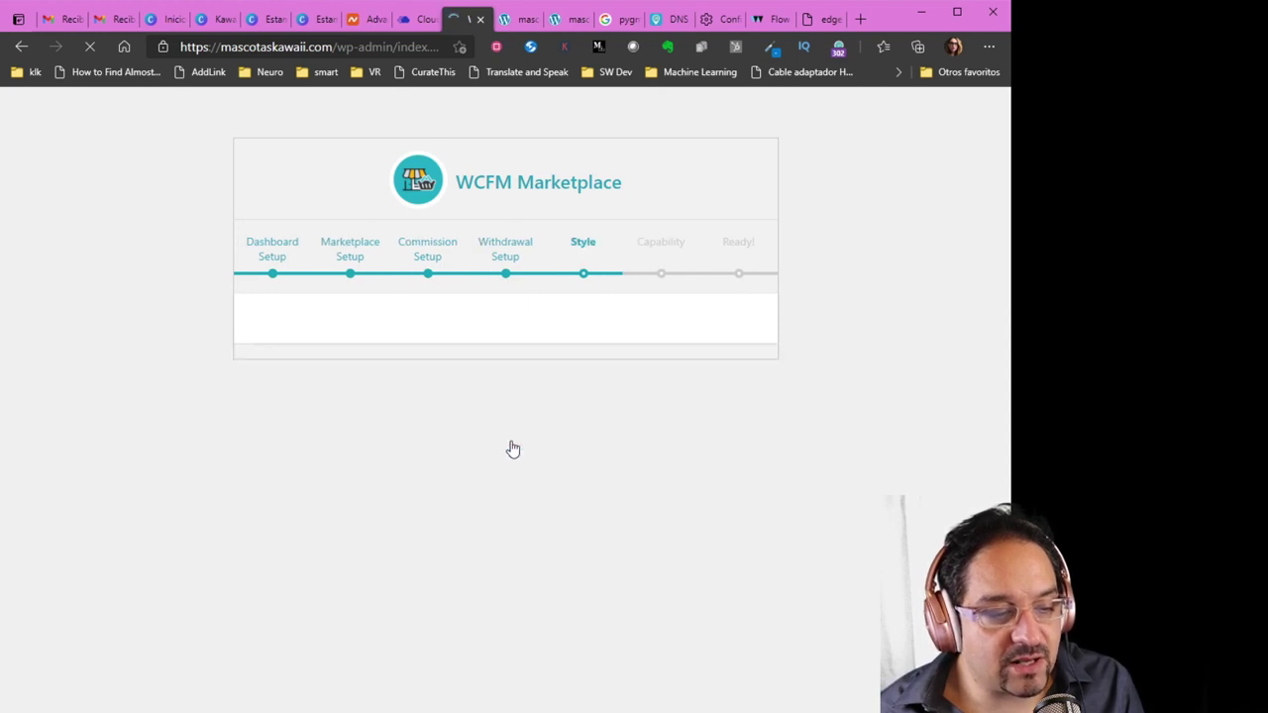
{"action": "scroll", "coordinate": [510, 455], "scroll_direction": "down", "scroll_amount": 10}
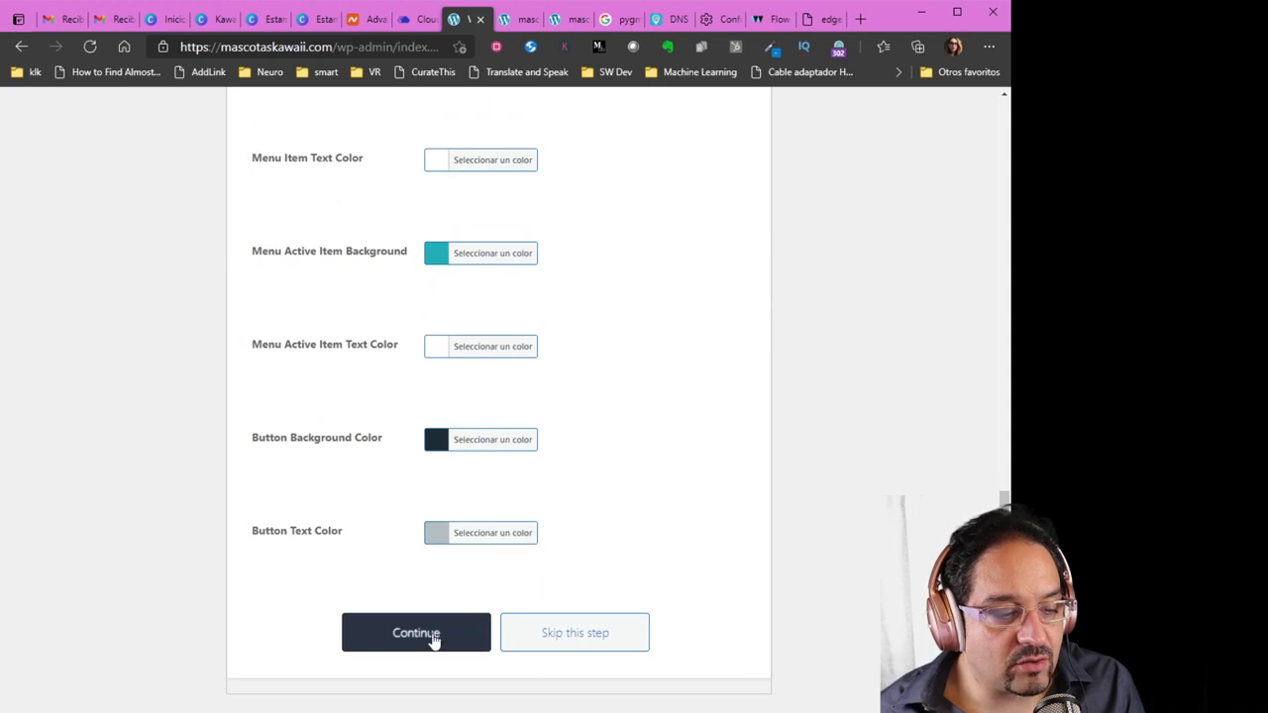
{"action": "left_click", "coordinate": [433, 641]}
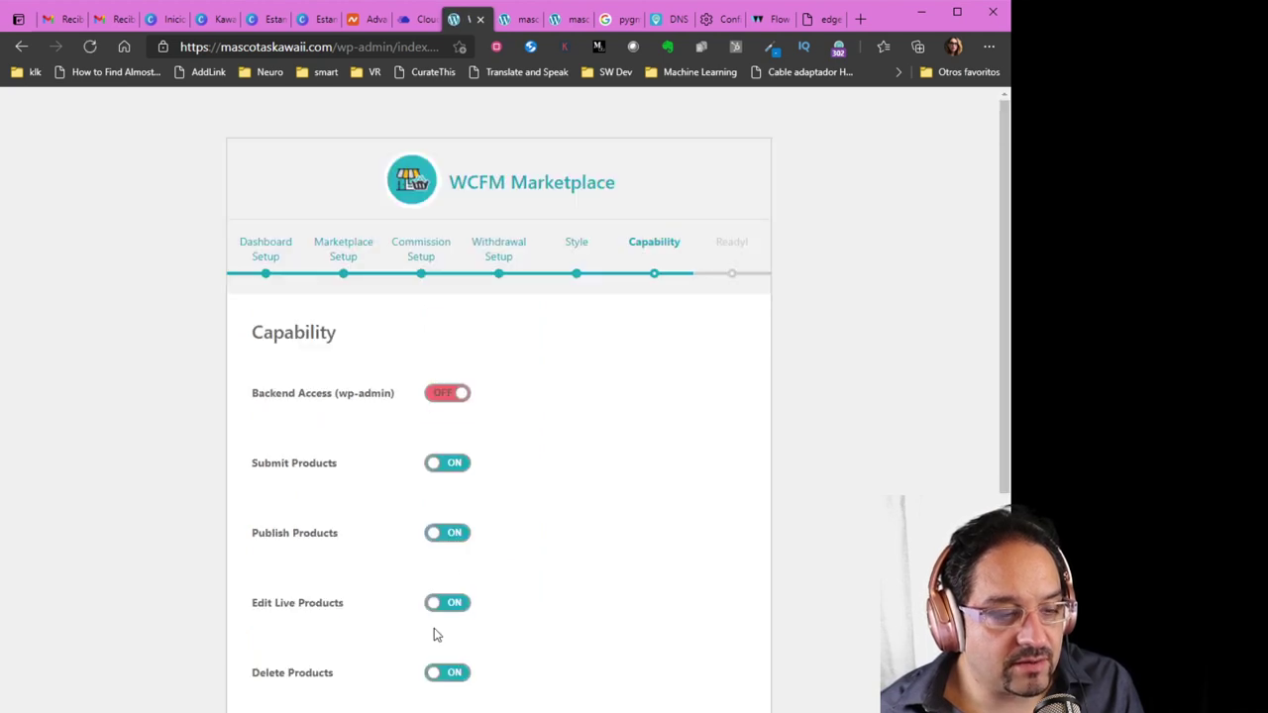
Keep Backend Access off and the other capabilities on, then reach the Ready screen
{"action": "scroll", "coordinate": [595, 541], "scroll_direction": "down", "scroll_amount": 1}
{"action": "scroll", "coordinate": [594, 541], "scroll_direction": "down", "scroll_amount": 3}
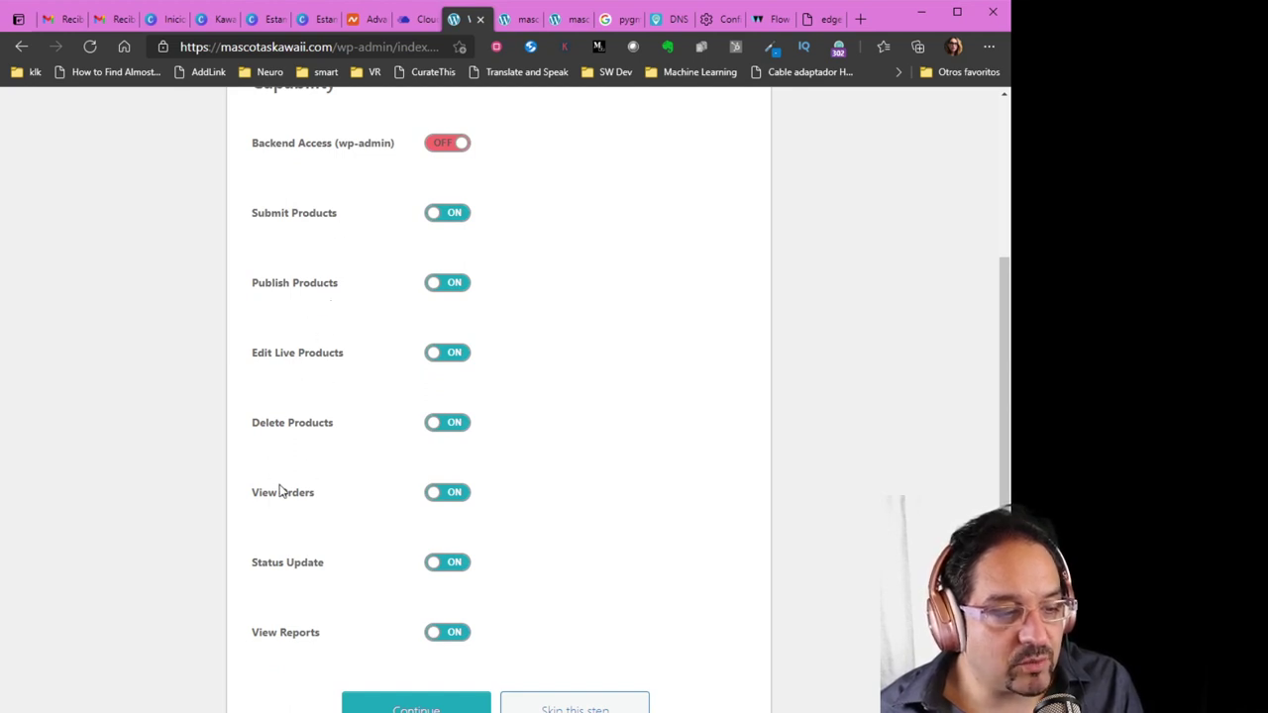
{"action": "scroll", "coordinate": [266, 571], "scroll_direction": "down", "scroll_amount": 2}
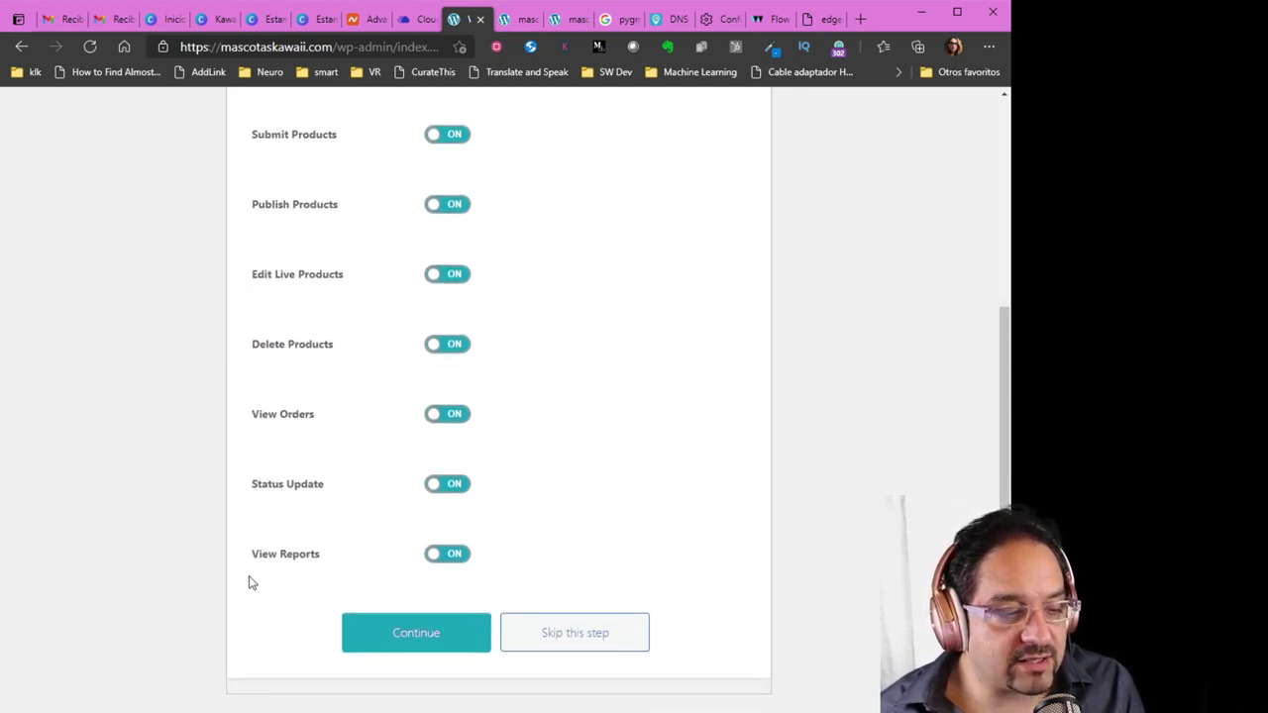
{"action": "left_click", "coordinate": [424, 632]}
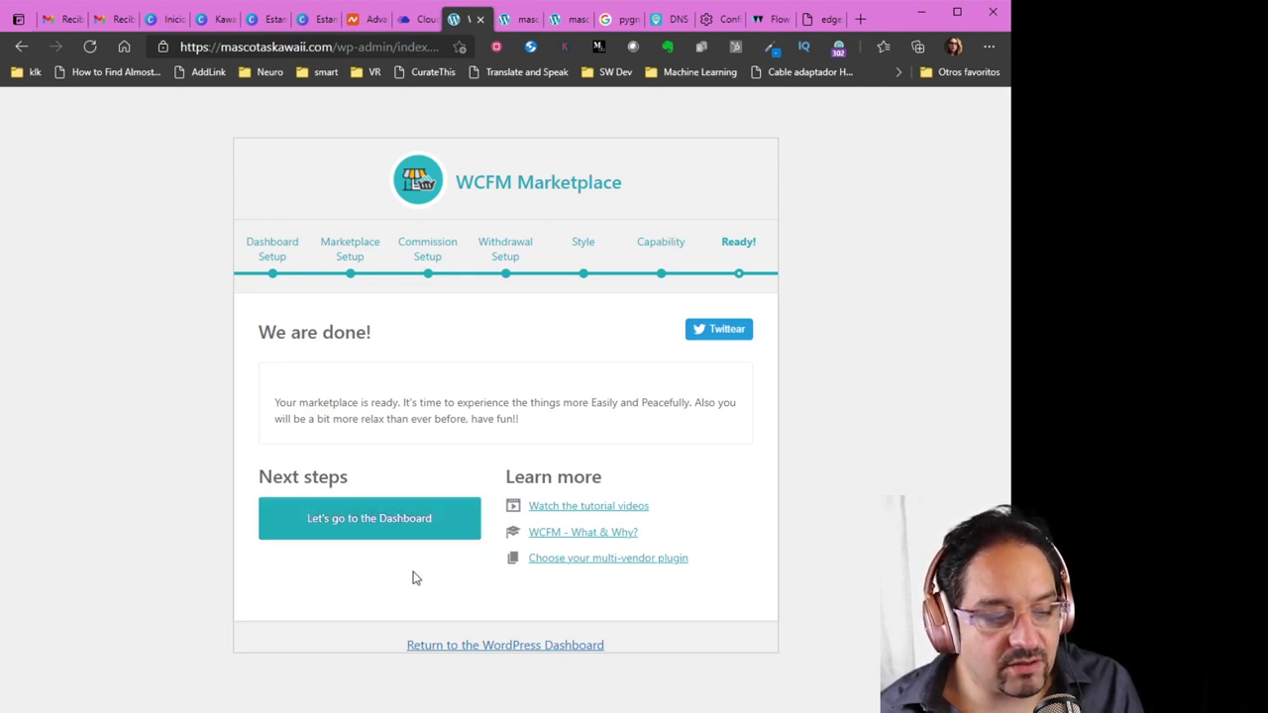
Skip the CartFlows setup wizard and update the Spanish translations for the WCFM plugins
{"action": "left_click", "coordinate": [487, 649]}
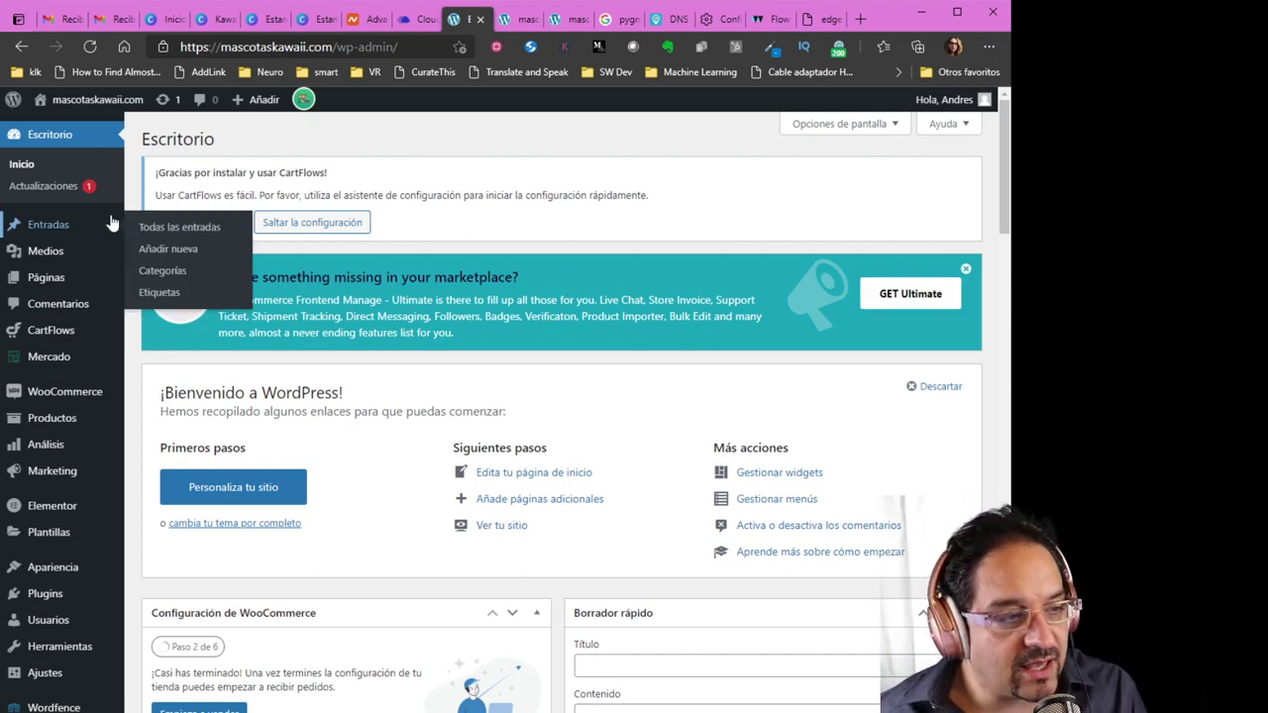
{"action": "left_click", "coordinate": [347, 224]}
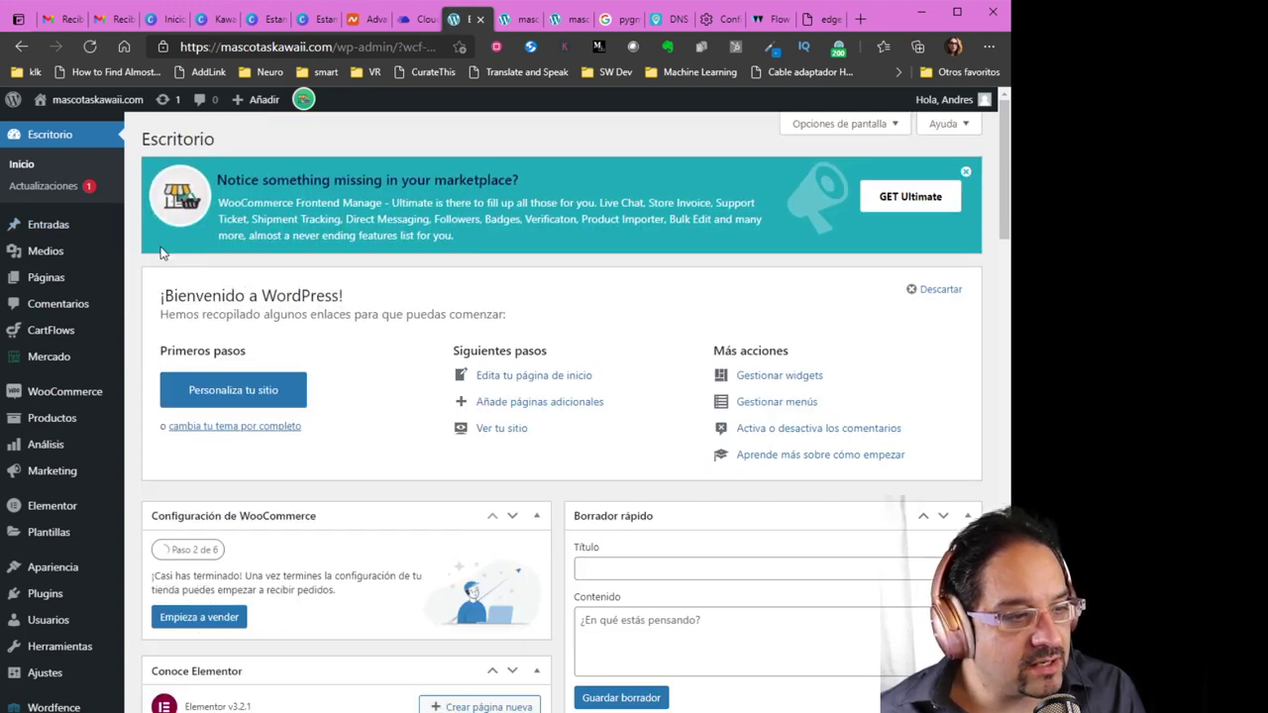
{"action": "left_click", "coordinate": [55, 192]}
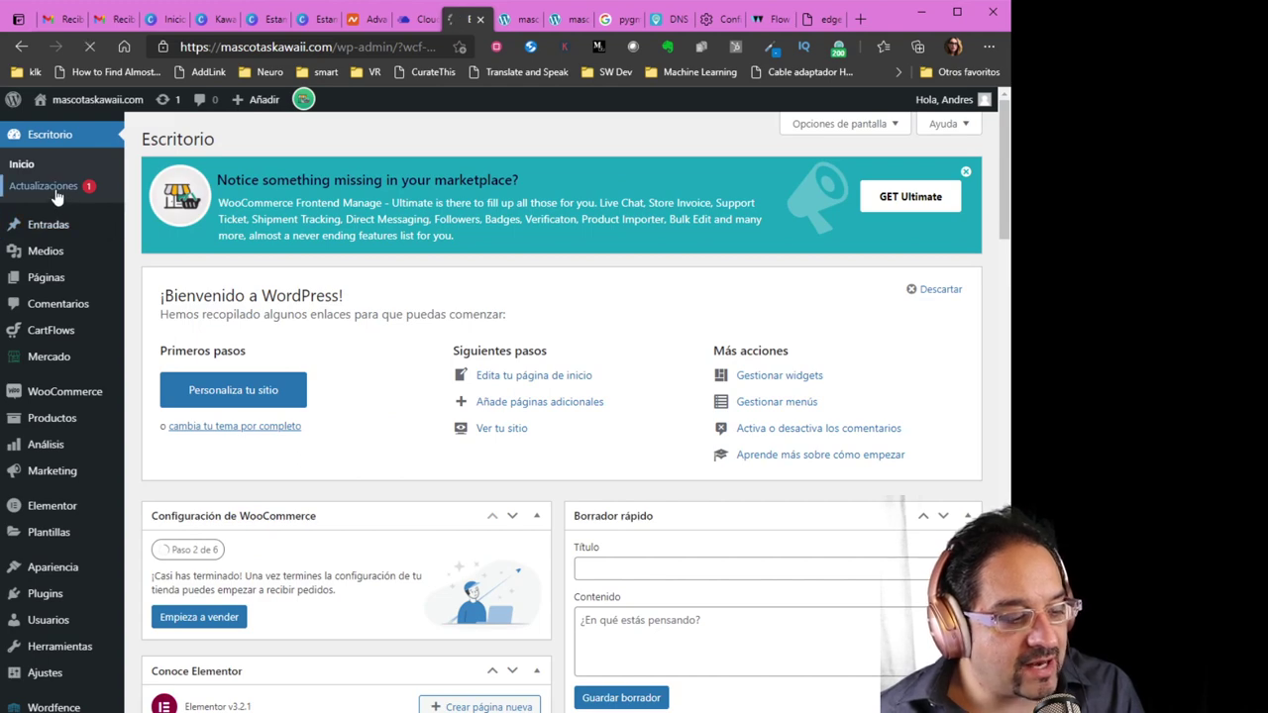
{"action": "scroll", "coordinate": [285, 519], "scroll_direction": "down", "scroll_amount": 3}
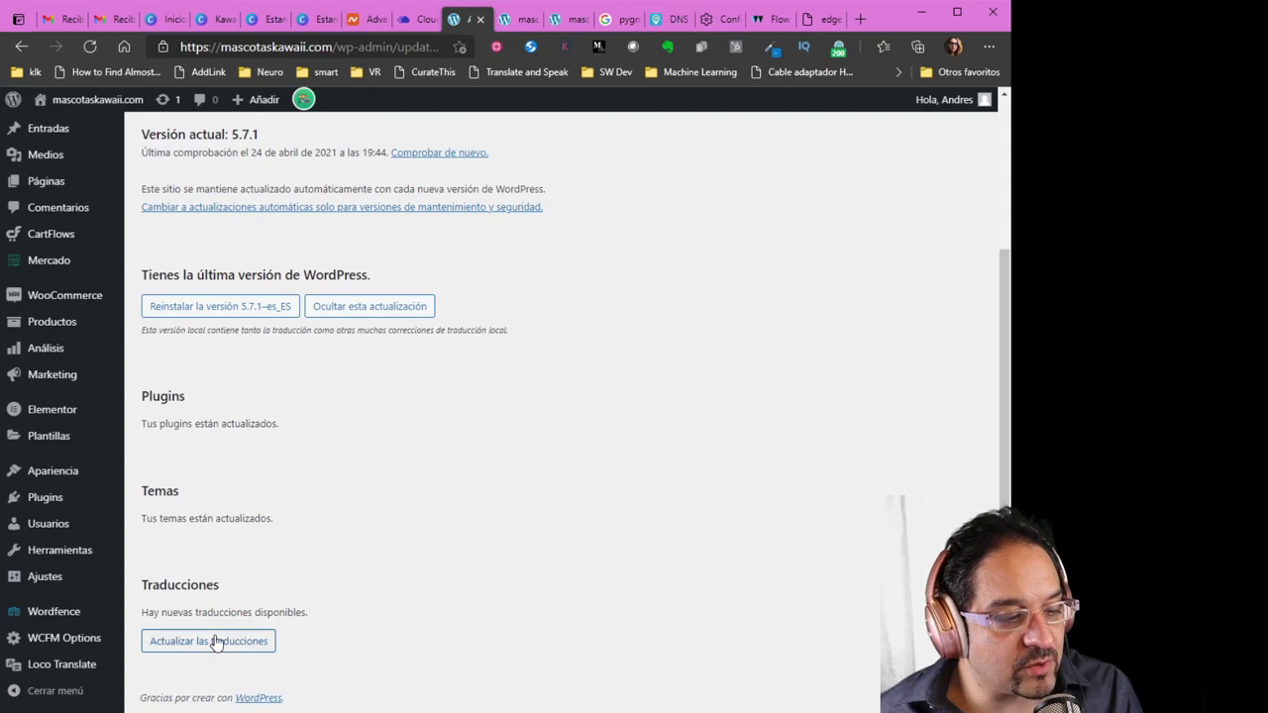
{"action": "left_click", "coordinate": [218, 644]}
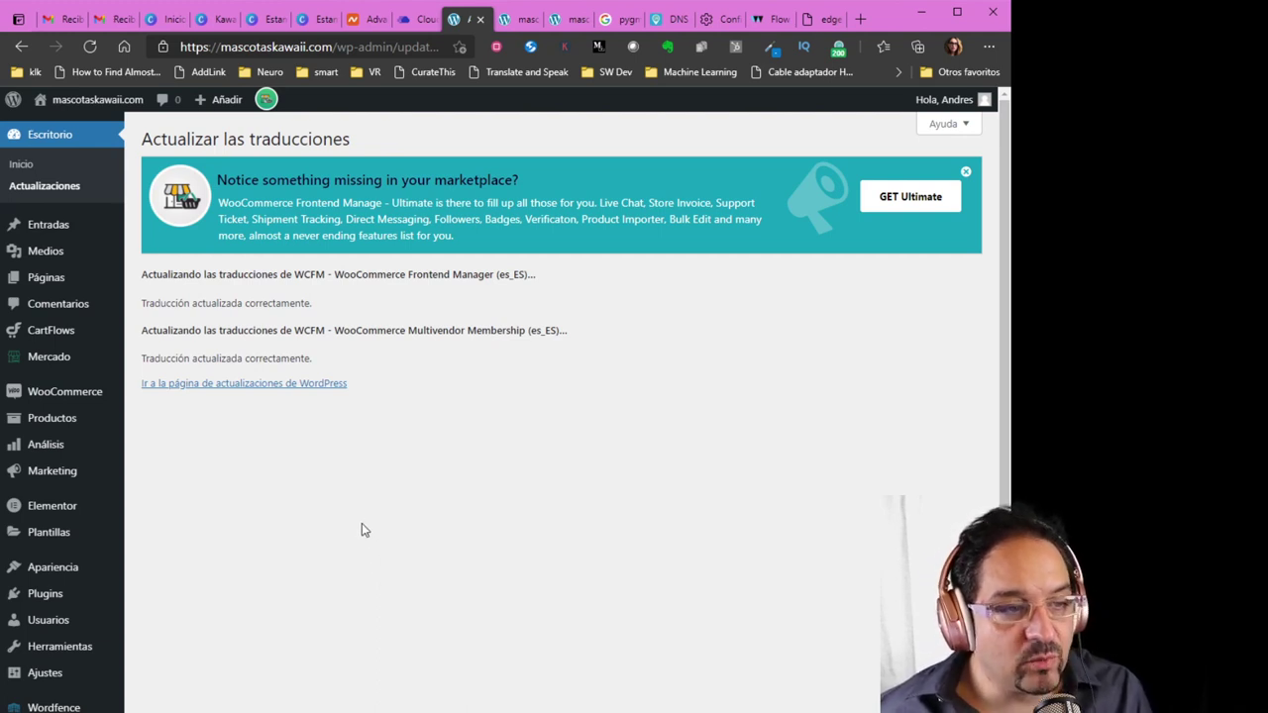
{"action": "mouse_move", "coordinate": [265, 103]}
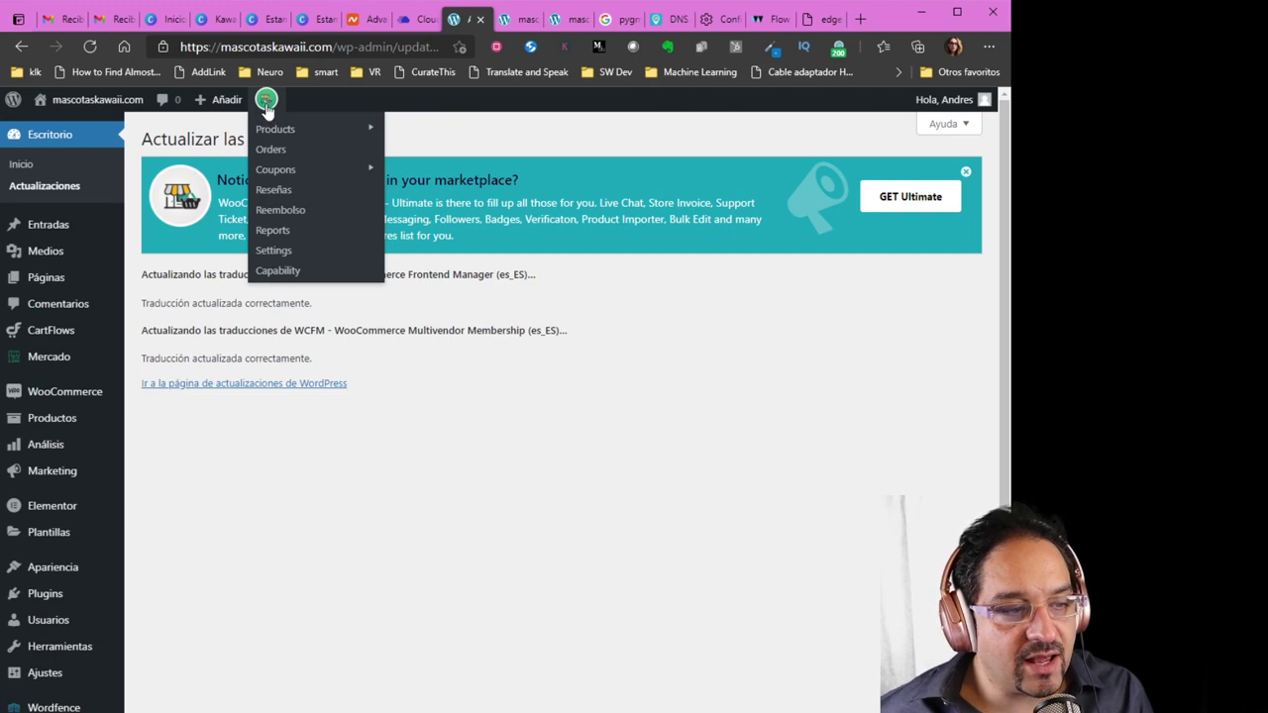
Open the WCFM store manager Ajustes and look through the Mercado options, including store URL base 'tienda'
{"action": "left_click", "coordinate": [47, 365]}
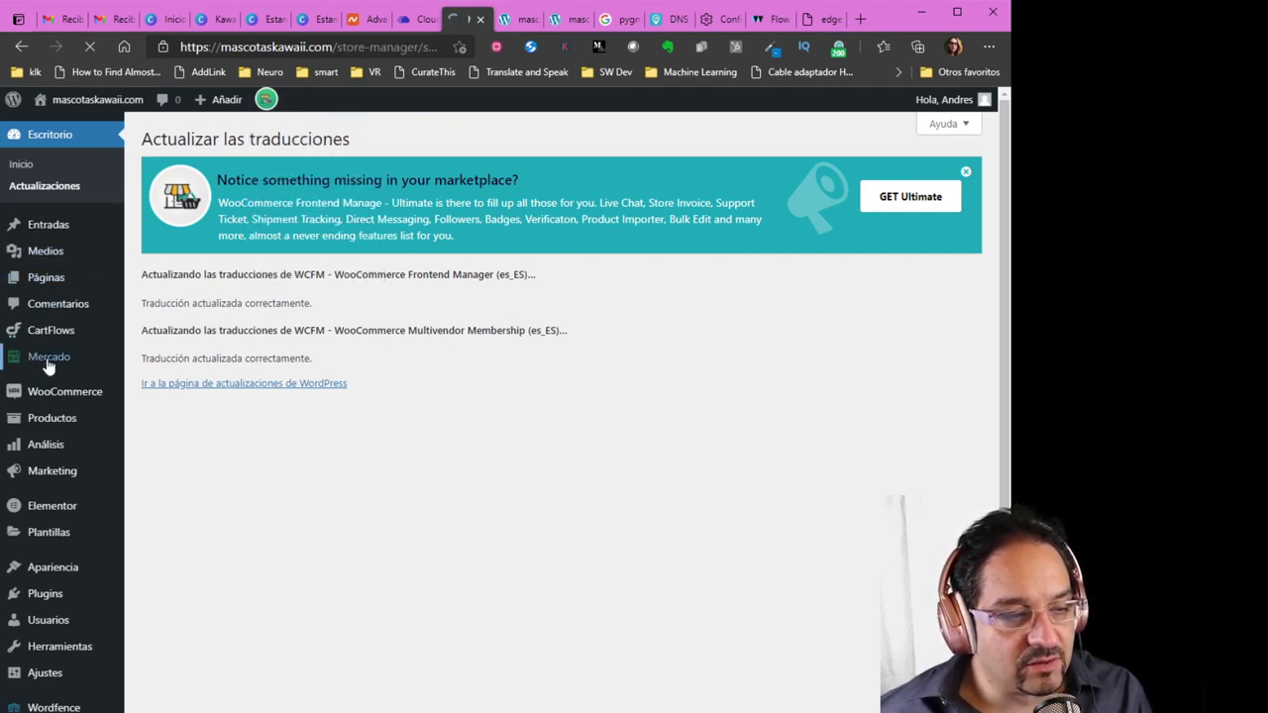
{"action": "scroll", "coordinate": [49, 359], "scroll_direction": "down", "scroll_amount": 5}
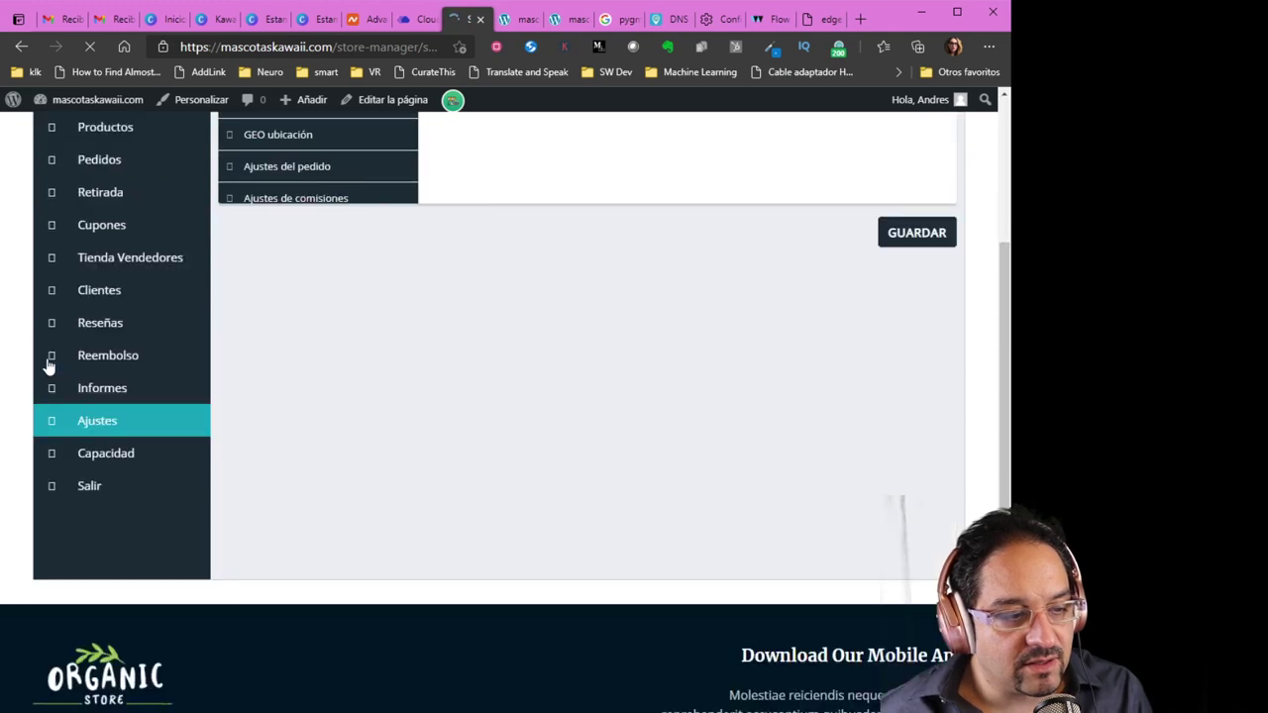
{"action": "scroll", "coordinate": [55, 369], "scroll_direction": "up", "scroll_amount": 2}
{"action": "scroll", "coordinate": [468, 608], "scroll_direction": "up", "scroll_amount": 4}
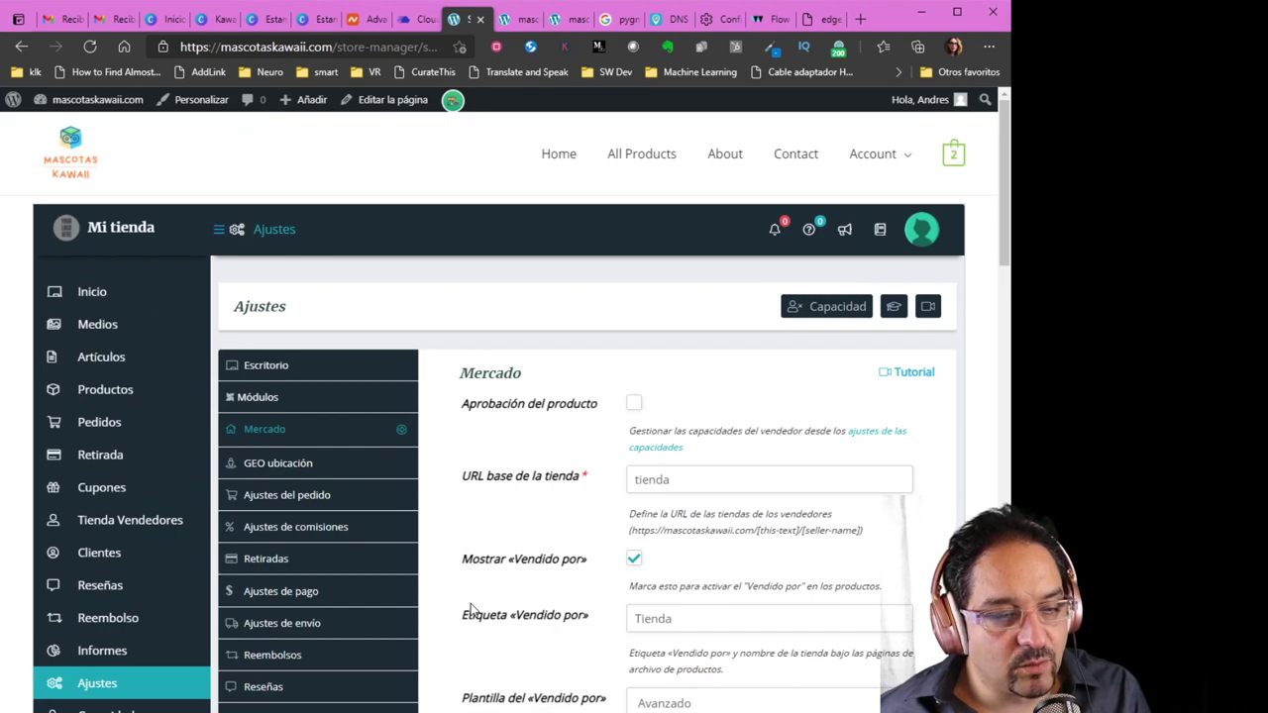
{"action": "scroll", "coordinate": [470, 609], "scroll_direction": "down", "scroll_amount": 12}
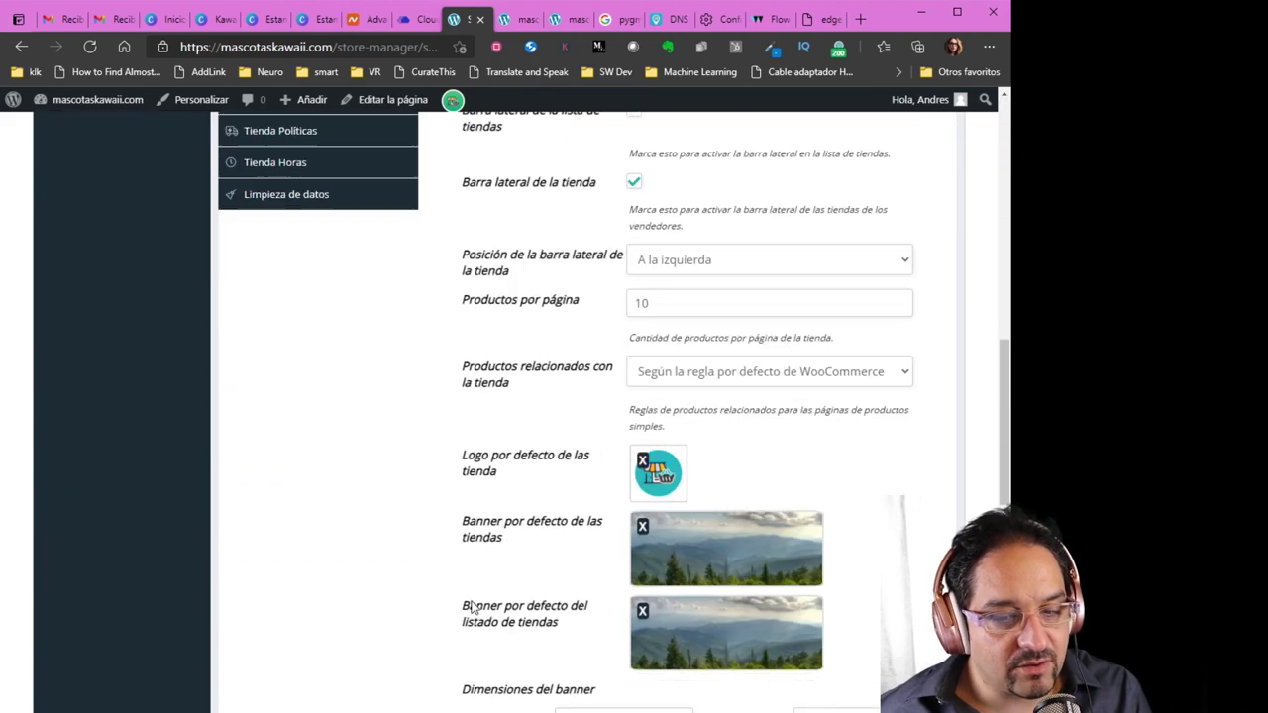
{"action": "scroll", "coordinate": [471, 607], "scroll_direction": "down", "scroll_amount": 6}
{"action": "scroll", "coordinate": [455, 599], "scroll_direction": "up", "scroll_amount": 4}
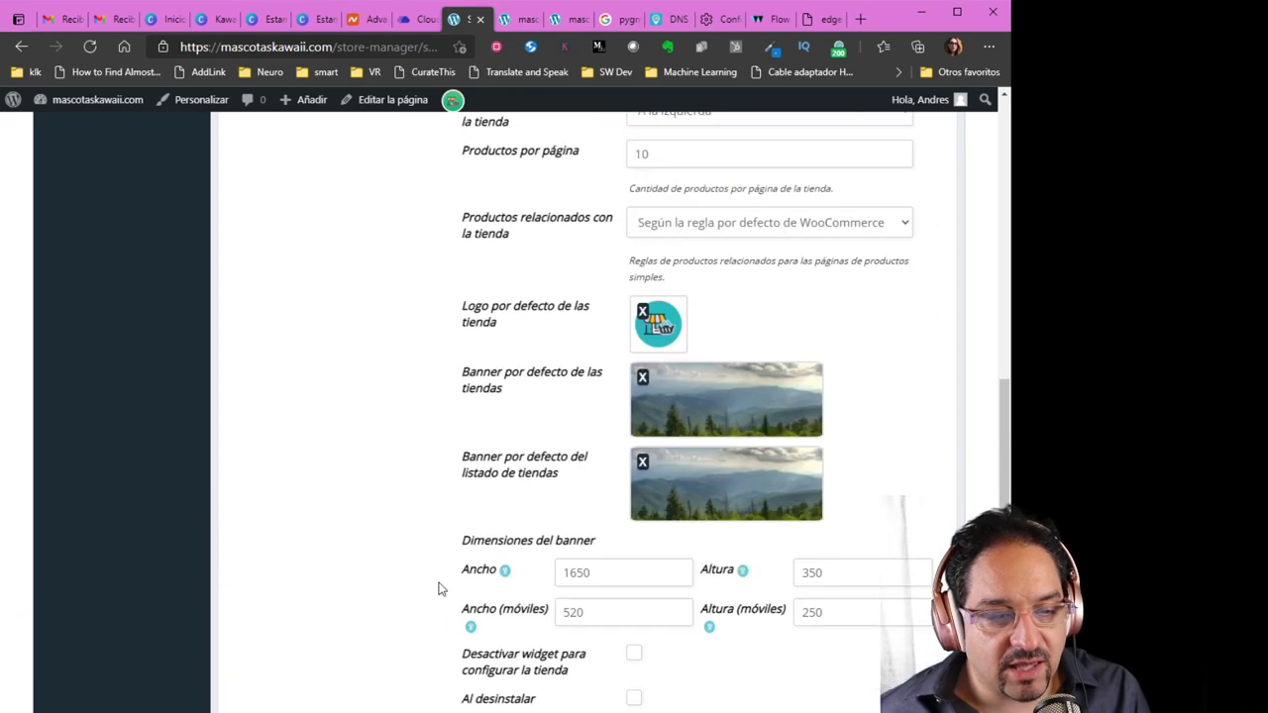
{"action": "scroll", "coordinate": [442, 593], "scroll_direction": "up", "scroll_amount": 15}
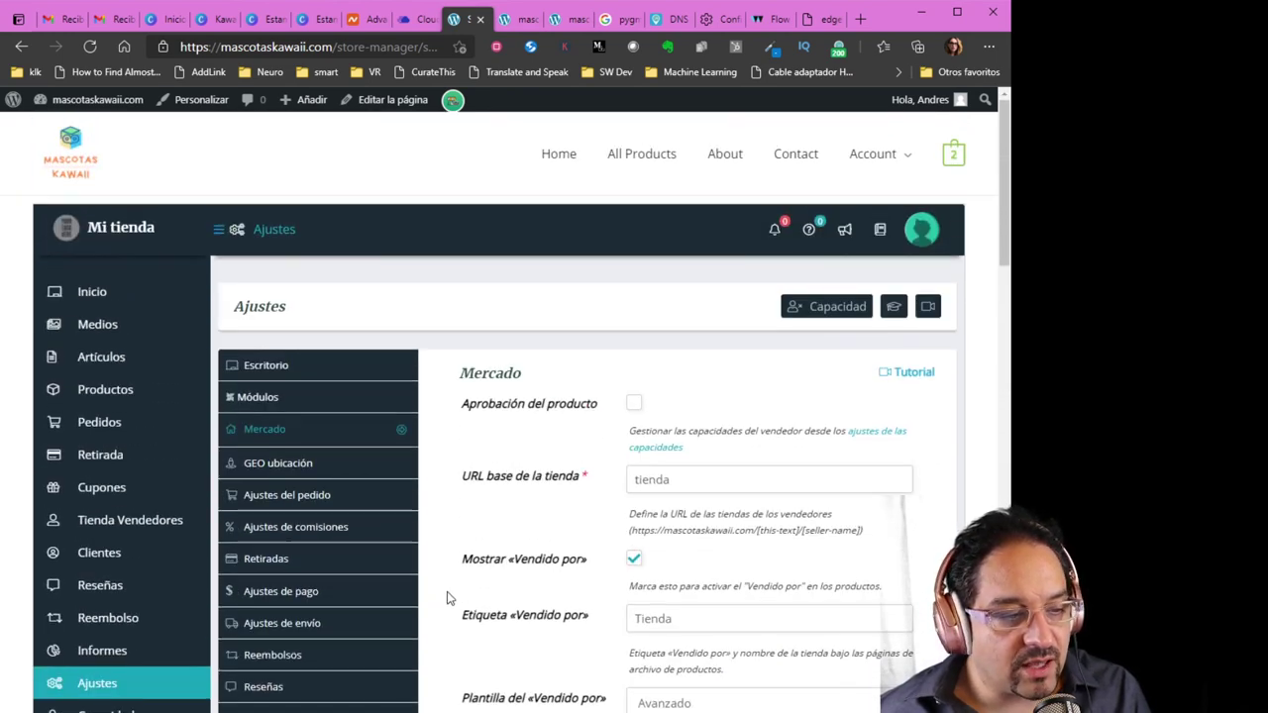
{"action": "mouse_move", "coordinate": [113, 391]}
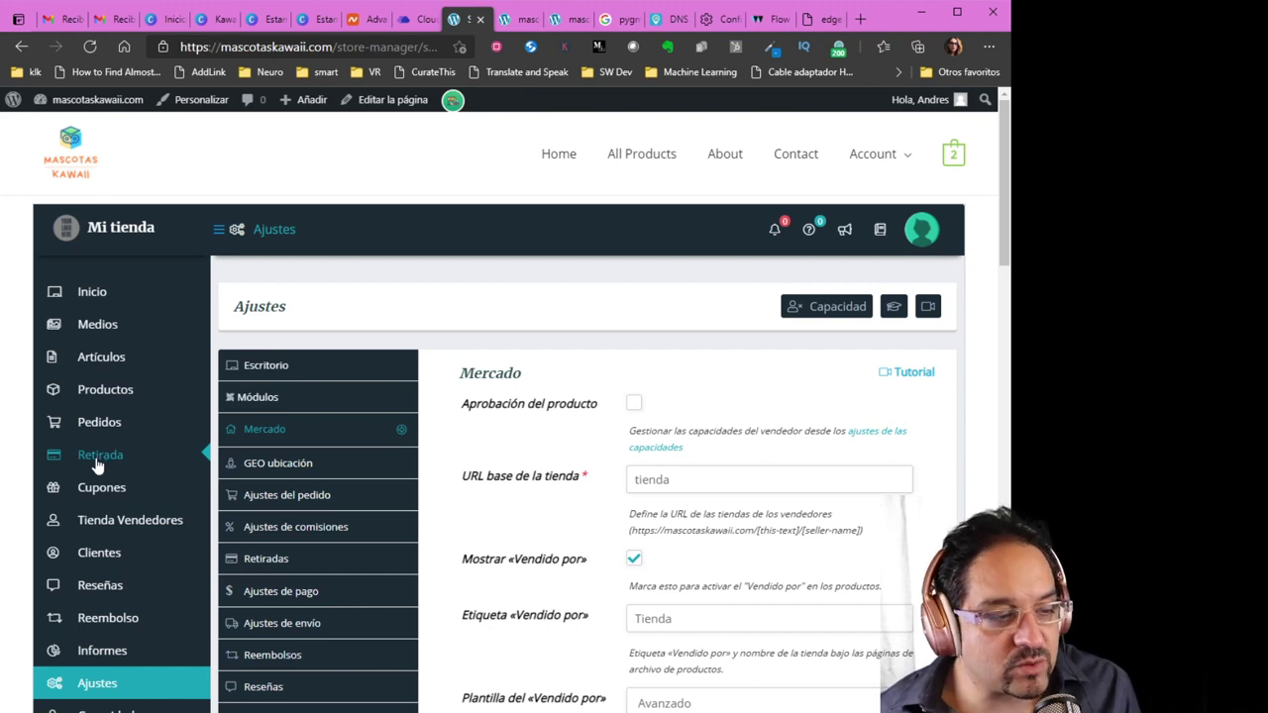
{"action": "scroll", "coordinate": [105, 493], "scroll_direction": "down", "scroll_amount": 1}
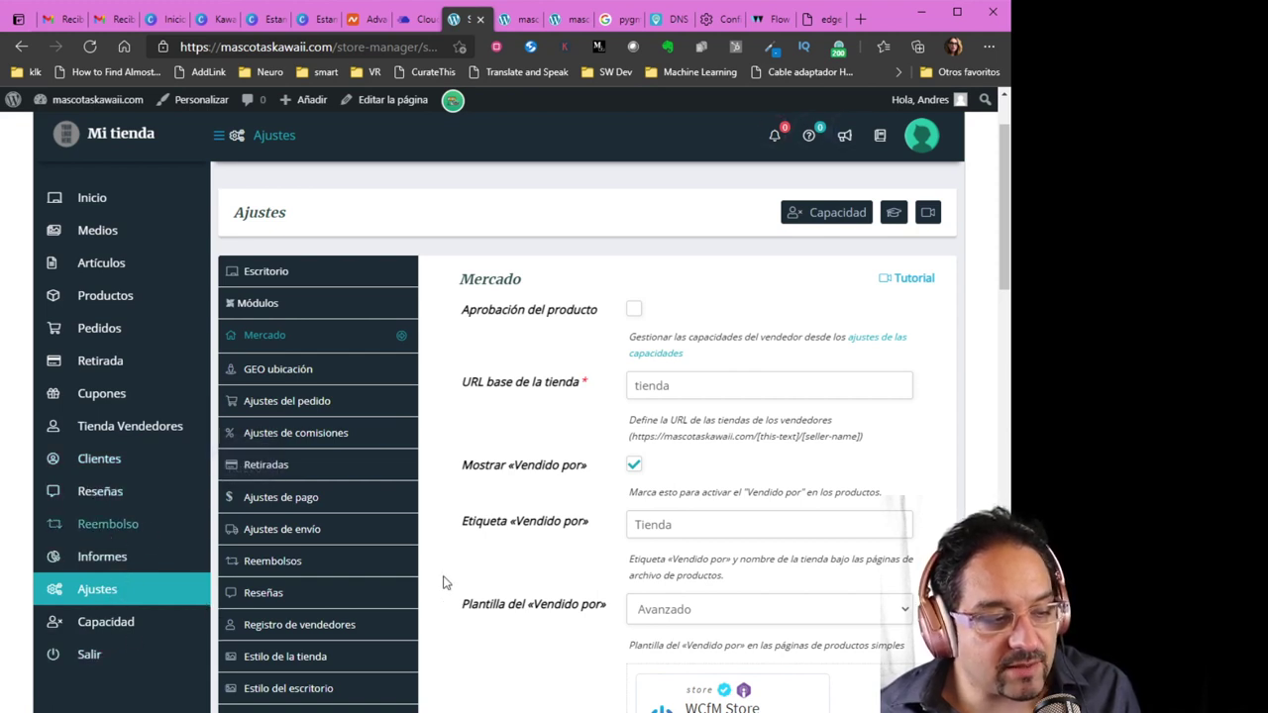
{"action": "scroll", "coordinate": [469, 587], "scroll_direction": "up", "scroll_amount": 1}
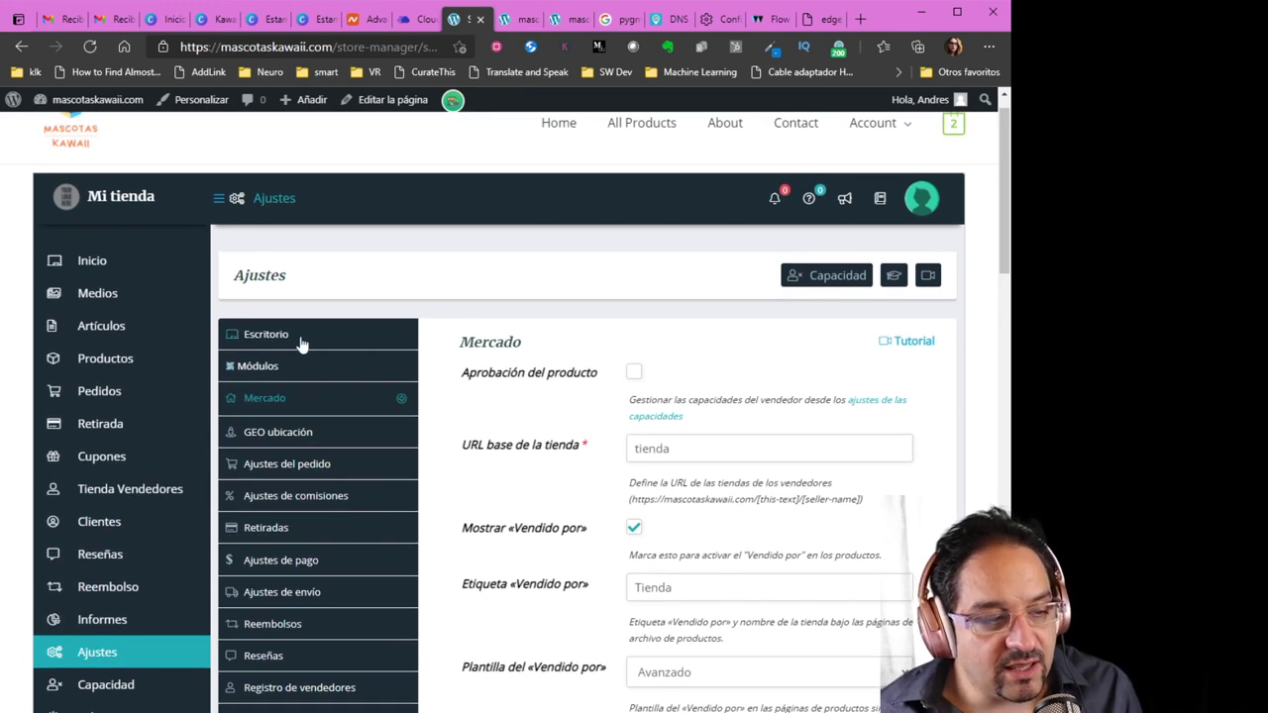
{"action": "scroll", "coordinate": [513, 552], "scroll_direction": "down", "scroll_amount": 3}
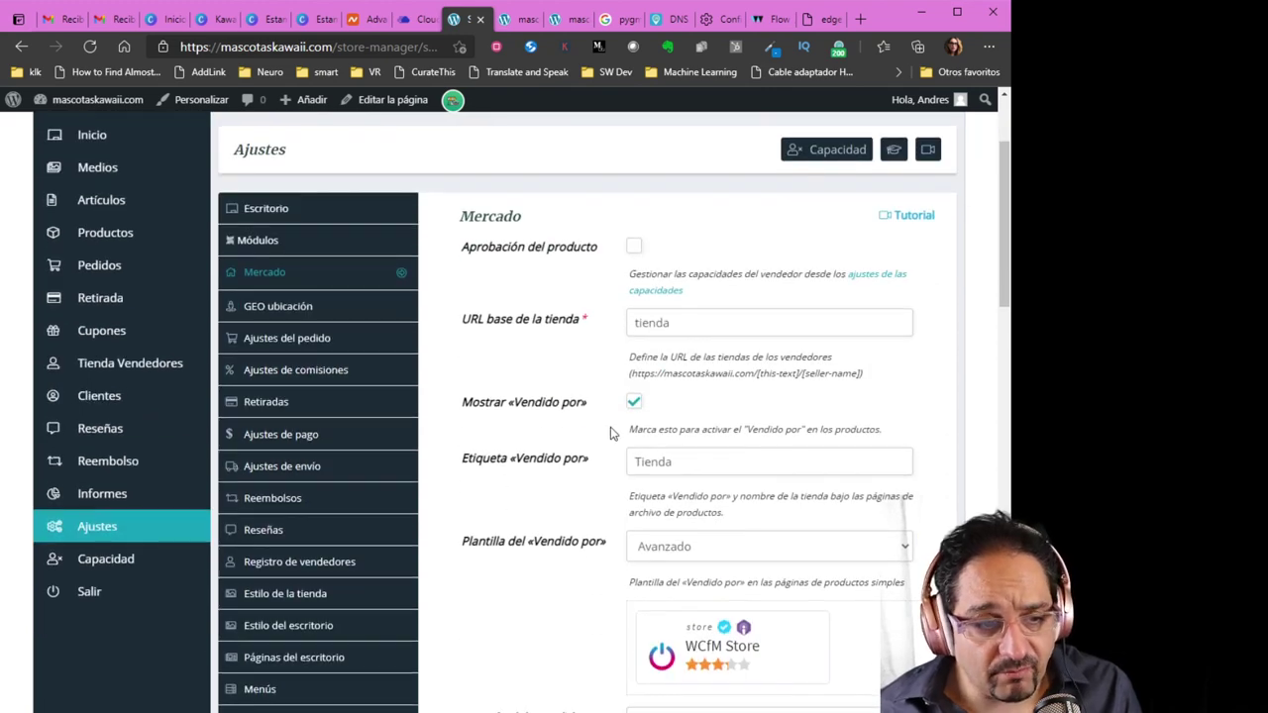
{"action": "scroll", "coordinate": [584, 428], "scroll_direction": "down", "scroll_amount": 1}
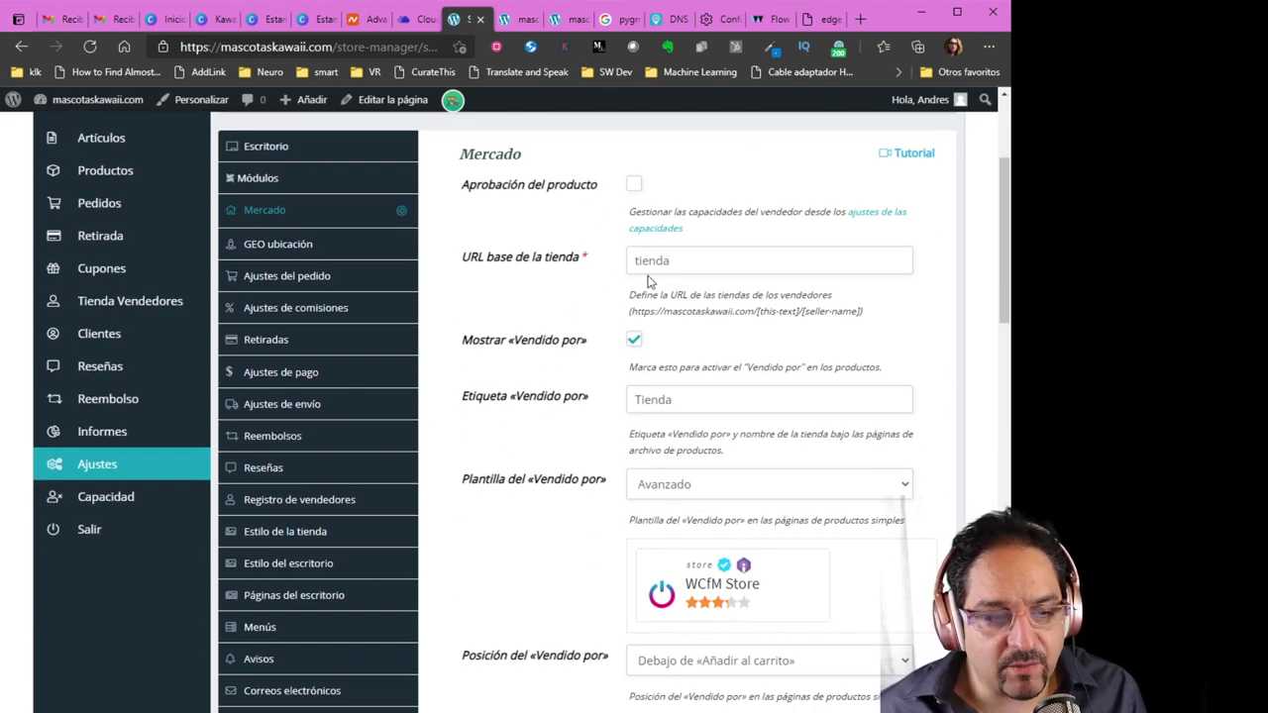
{"action": "scroll", "coordinate": [594, 478], "scroll_direction": "down", "scroll_amount": 7}
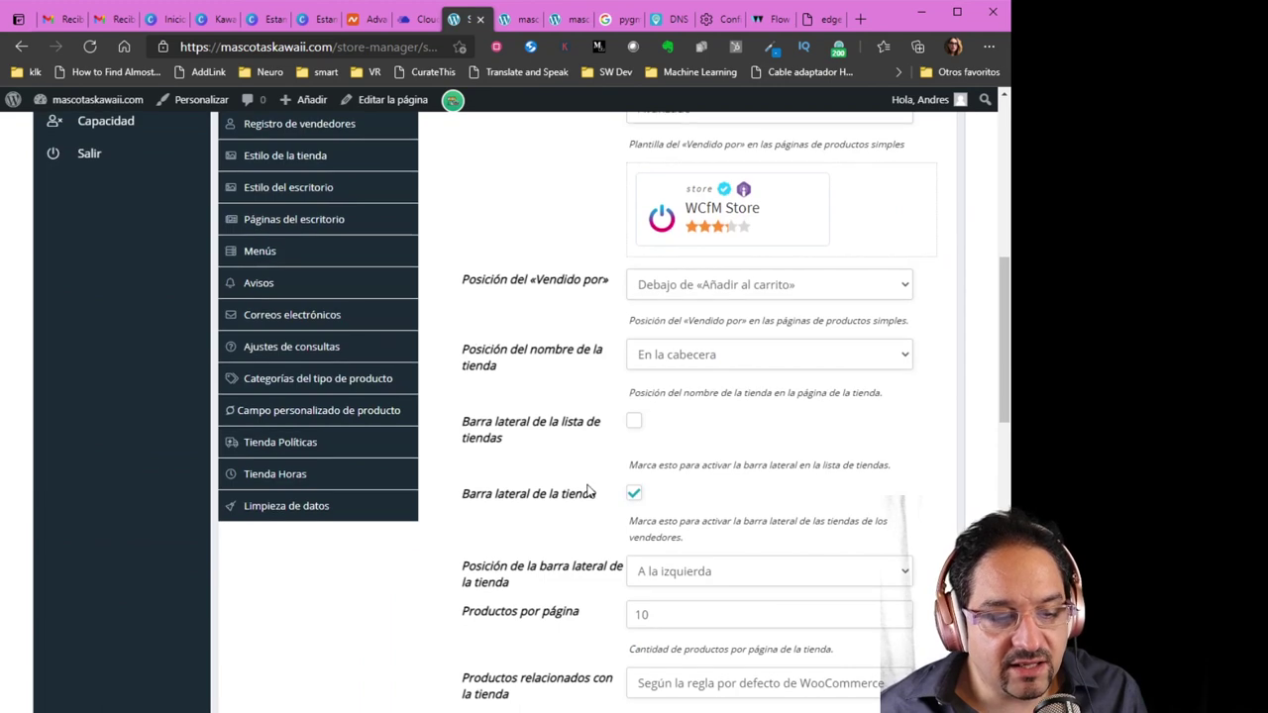
{"action": "scroll", "coordinate": [589, 490], "scroll_direction": "down", "scroll_amount": 3}
{"action": "scroll", "coordinate": [591, 495], "scroll_direction": "down", "scroll_amount": 5}
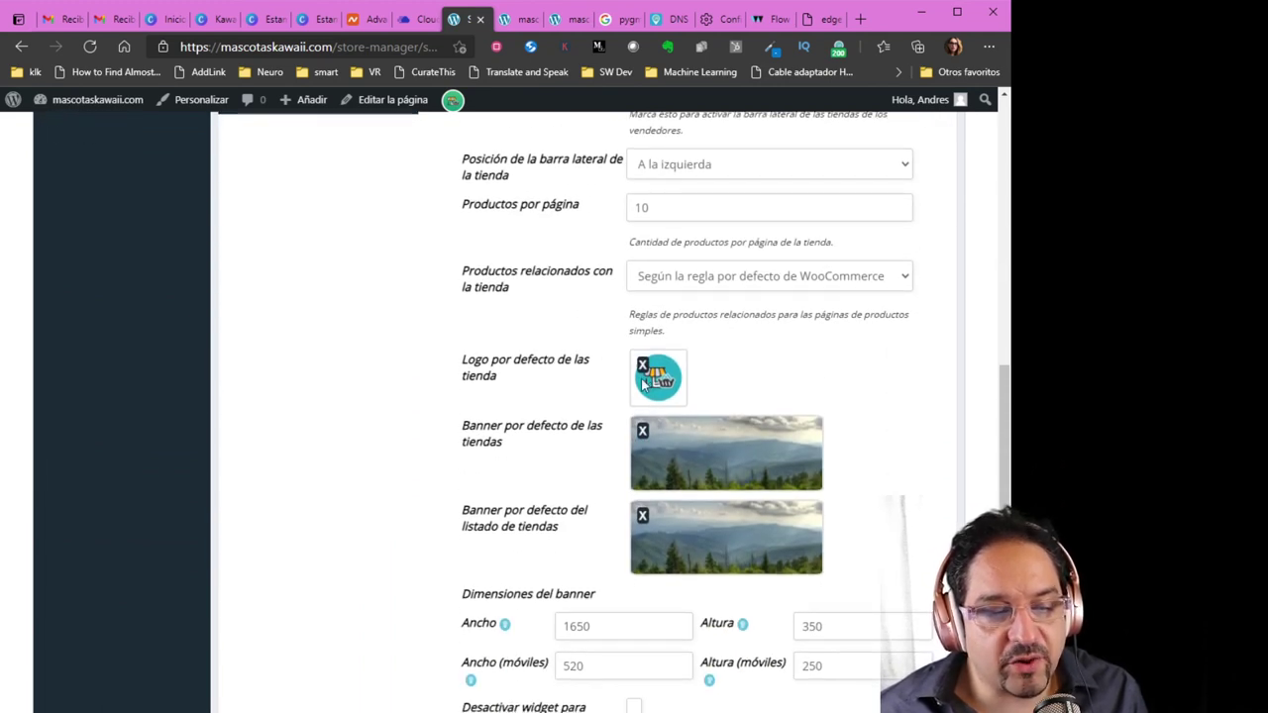
{"action": "scroll", "coordinate": [580, 495], "scroll_direction": "down", "scroll_amount": 1}
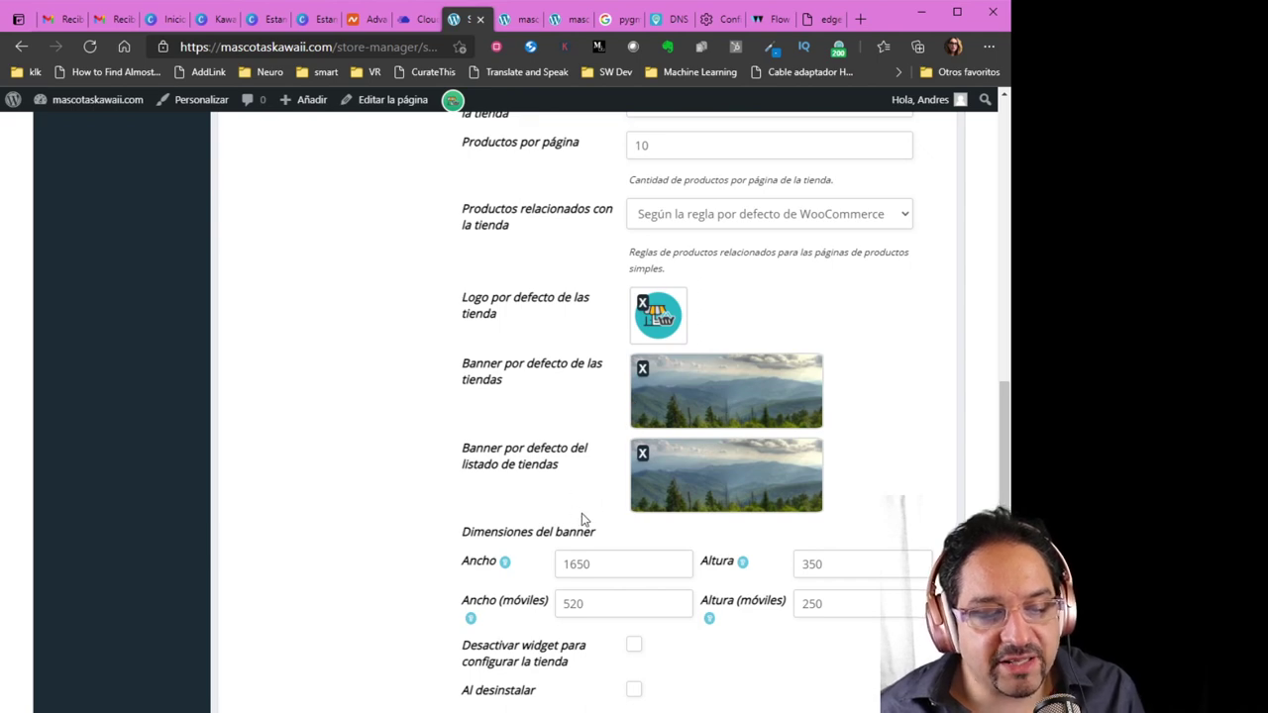
{"action": "scroll", "coordinate": [595, 525], "scroll_direction": "down", "scroll_amount": 7}
{"action": "scroll", "coordinate": [623, 552], "scroll_direction": "up", "scroll_amount": 3}
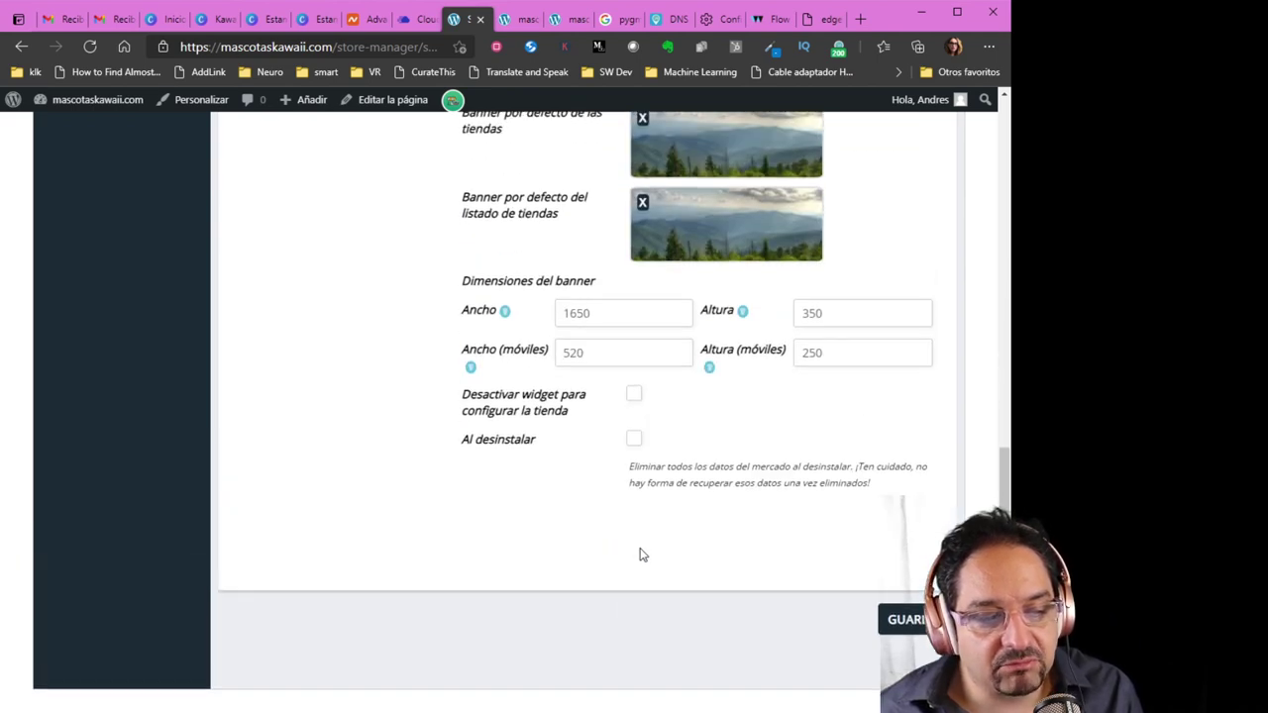
{"action": "scroll", "coordinate": [640, 551], "scroll_direction": "up", "scroll_amount": 9}
{"action": "scroll", "coordinate": [641, 558], "scroll_direction": "up", "scroll_amount": 6}
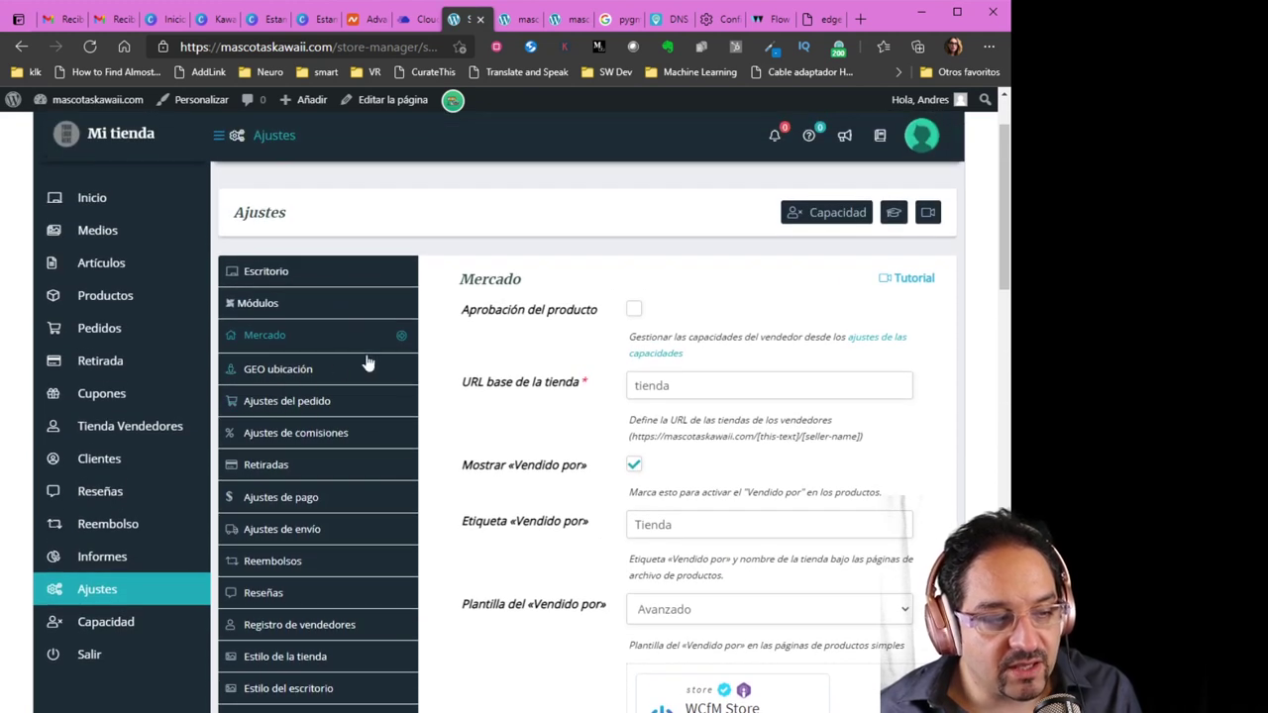
In Ajustes del pedido, enable 'Desactivar el mismo pago para tiendas diferentes' and save
{"action": "left_click", "coordinate": [293, 404]}
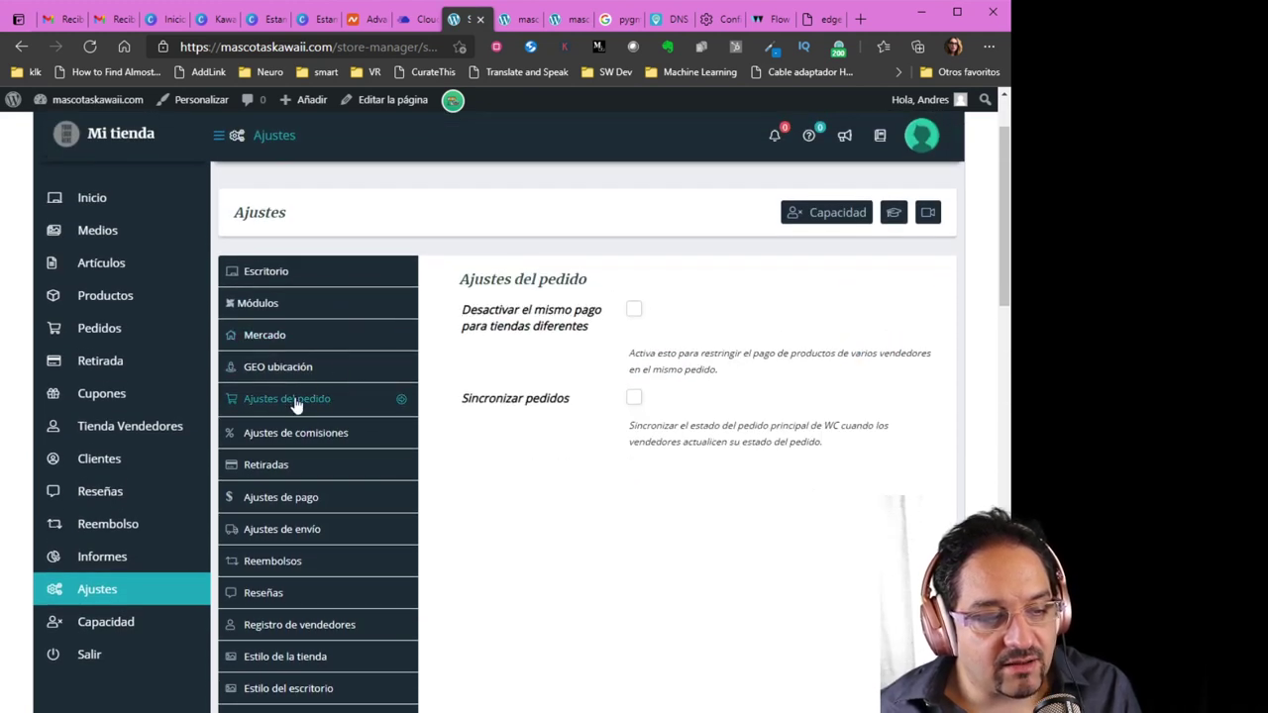
{"action": "left_click", "coordinate": [283, 339]}
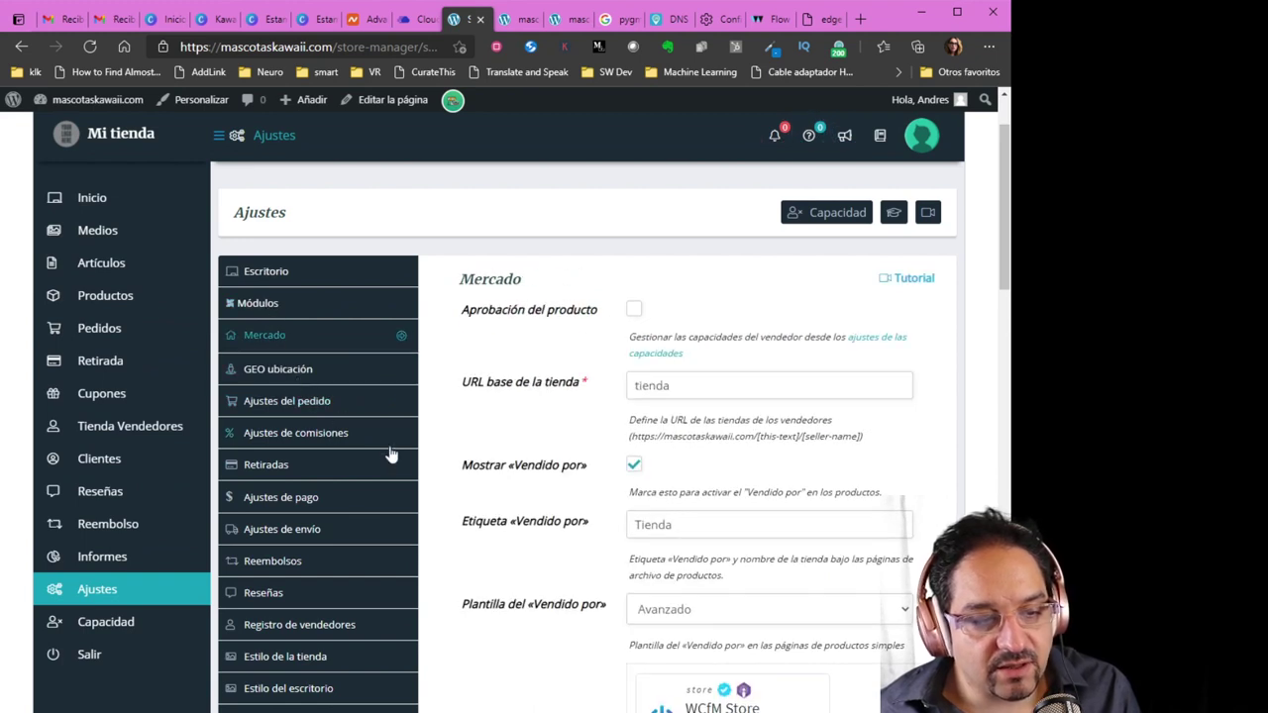
{"action": "scroll", "coordinate": [436, 515], "scroll_direction": "down", "scroll_amount": 1}
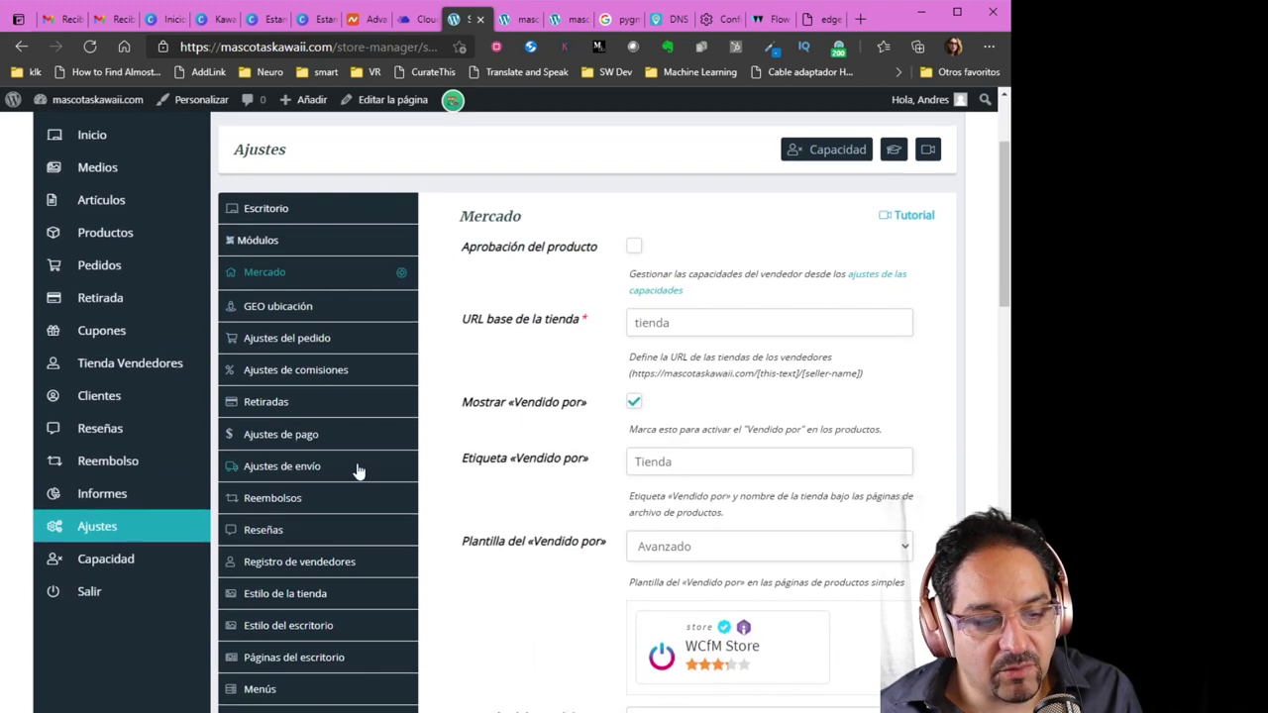
{"action": "left_click", "coordinate": [270, 313]}
{"action": "left_click", "coordinate": [282, 338]}
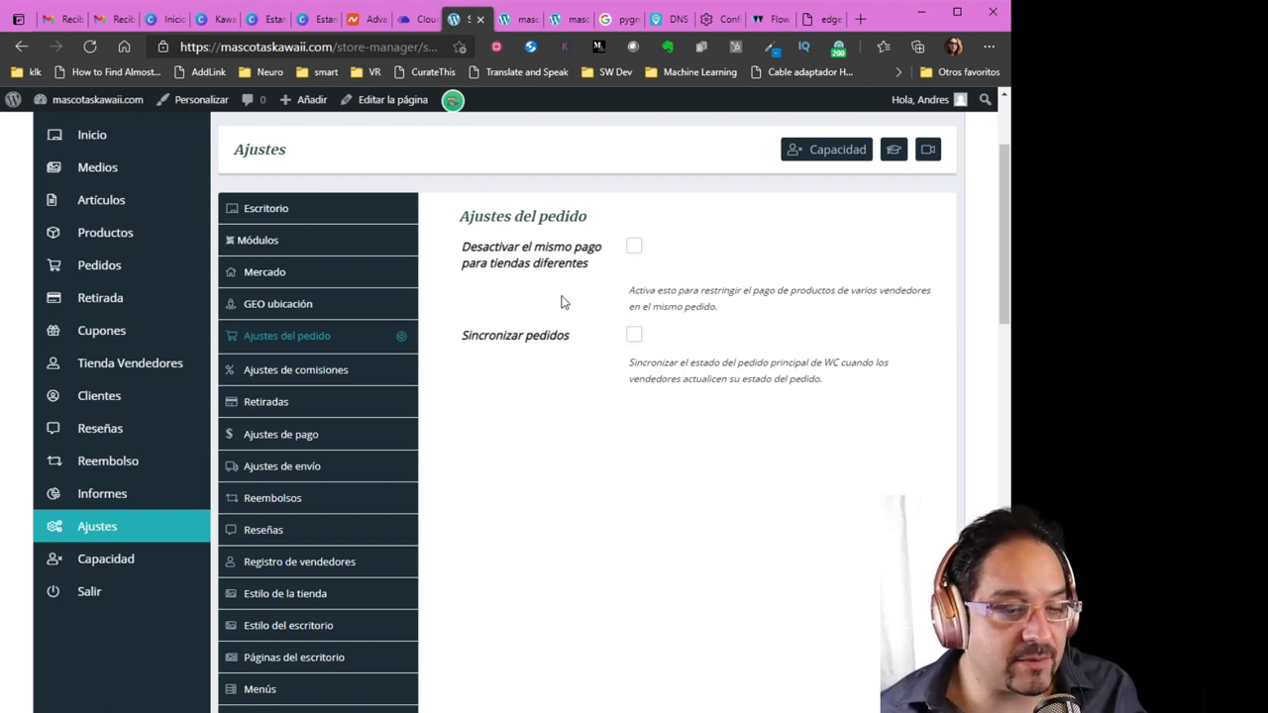
{"action": "left_click", "coordinate": [634, 246]}
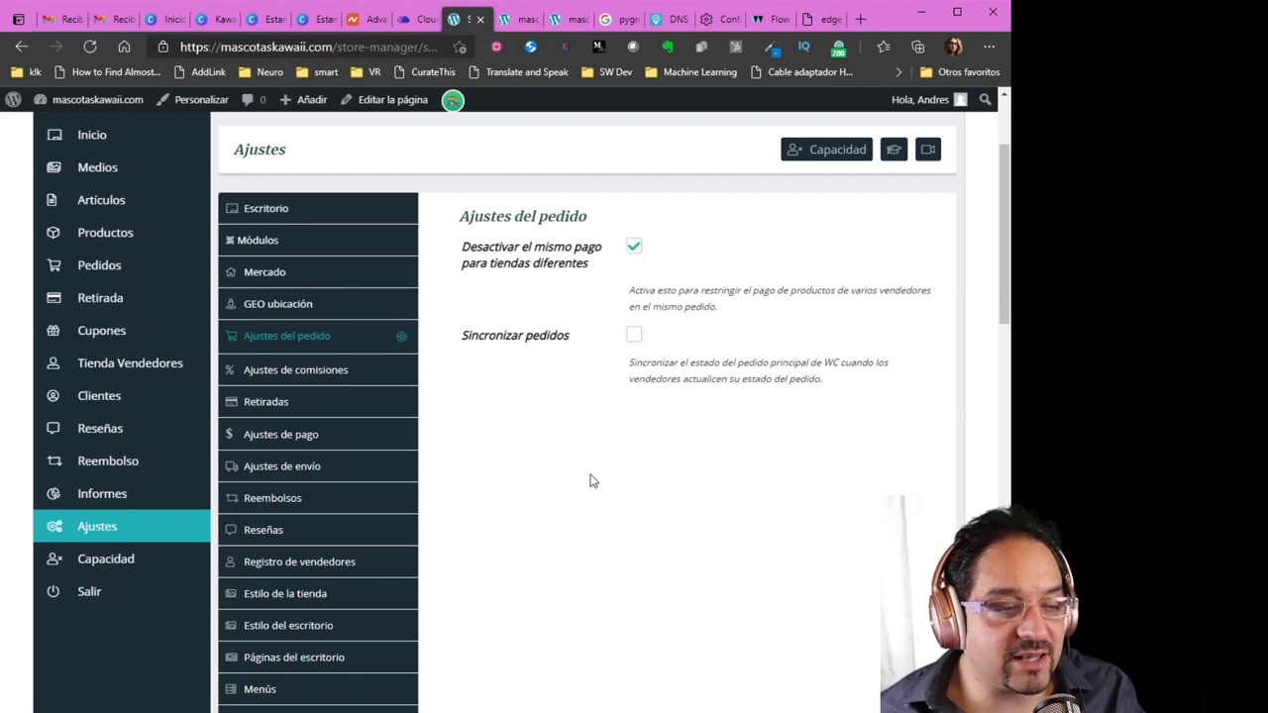
{"action": "scroll", "coordinate": [589, 466], "scroll_direction": "down", "scroll_amount": 5}
{"action": "scroll", "coordinate": [643, 535], "scroll_direction": "down", "scroll_amount": 10}
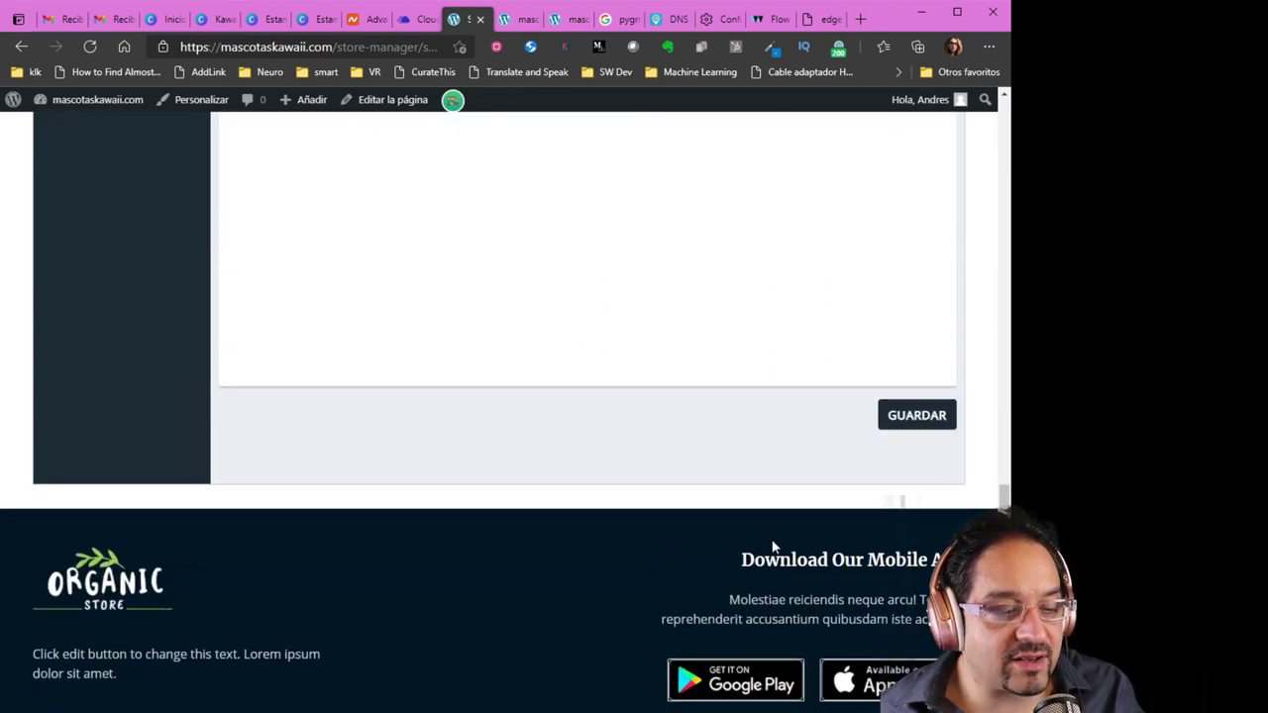
{"action": "left_click", "coordinate": [885, 424]}
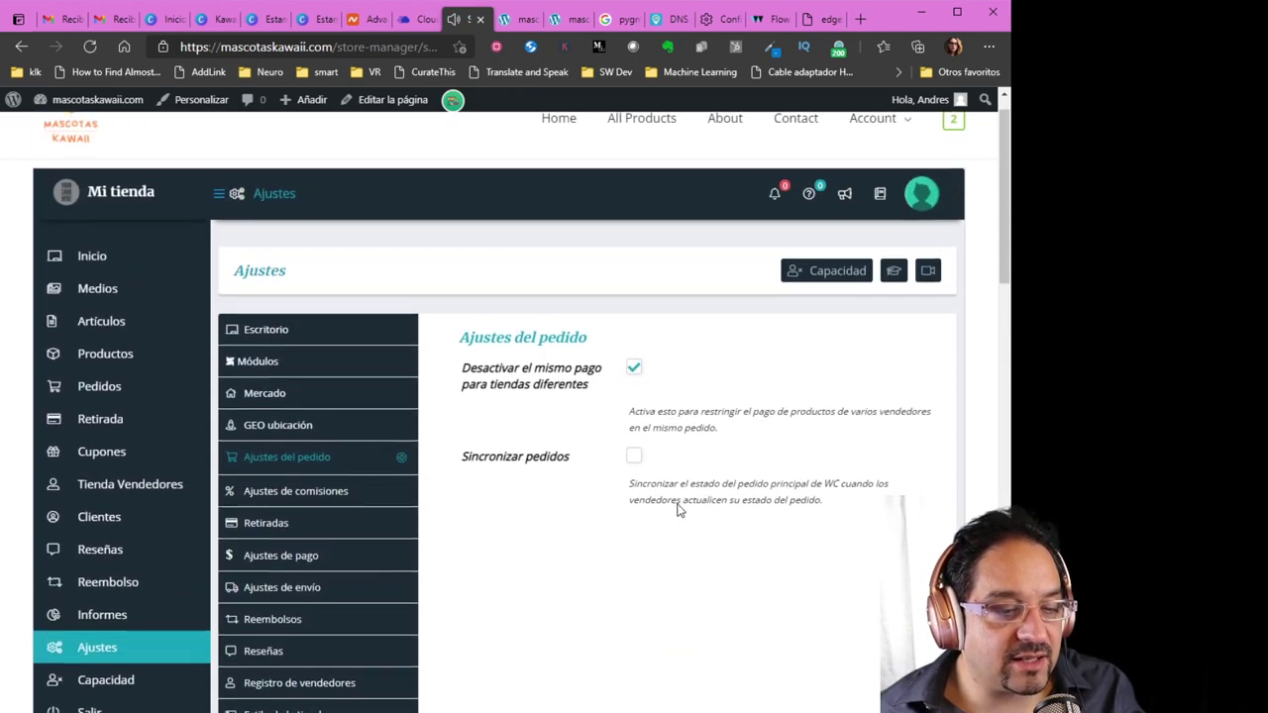
Review Ajustes de comisiones, then bring up Ajustes de pago with PayPal and bank transfer payouts
{"action": "scroll", "coordinate": [544, 510], "scroll_direction": "down", "scroll_amount": 1}
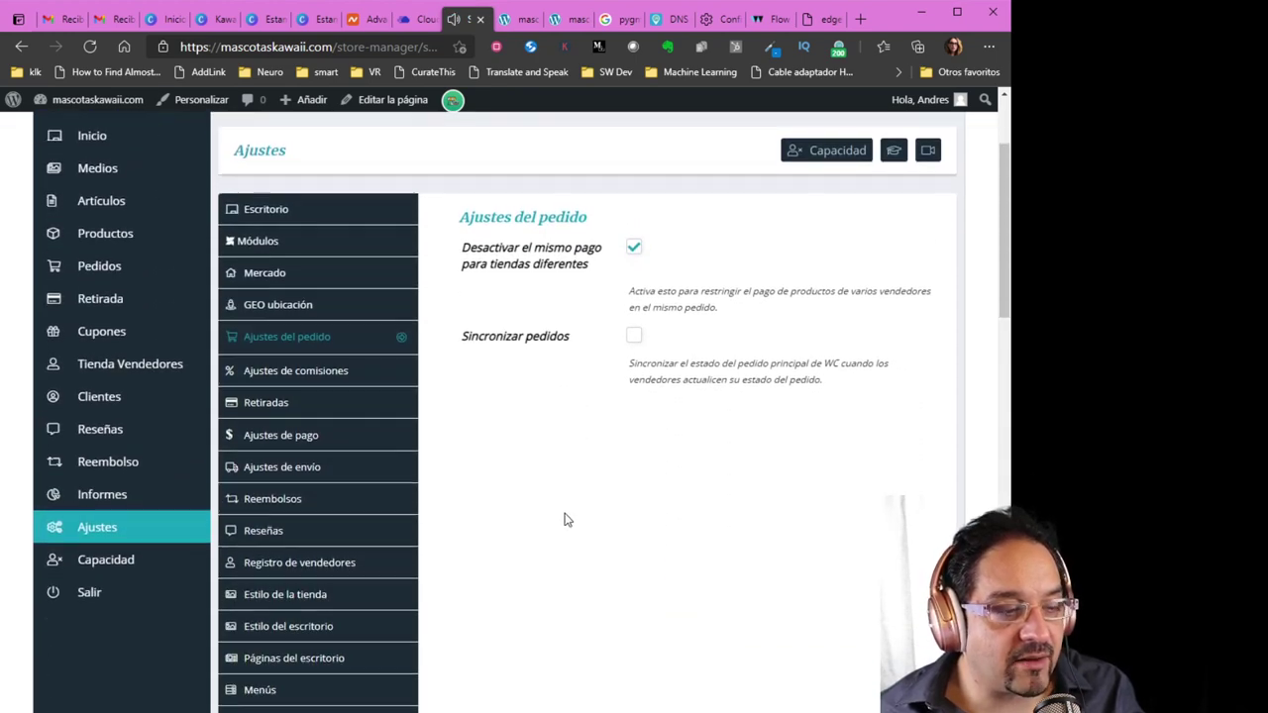
{"action": "left_click", "coordinate": [337, 385]}
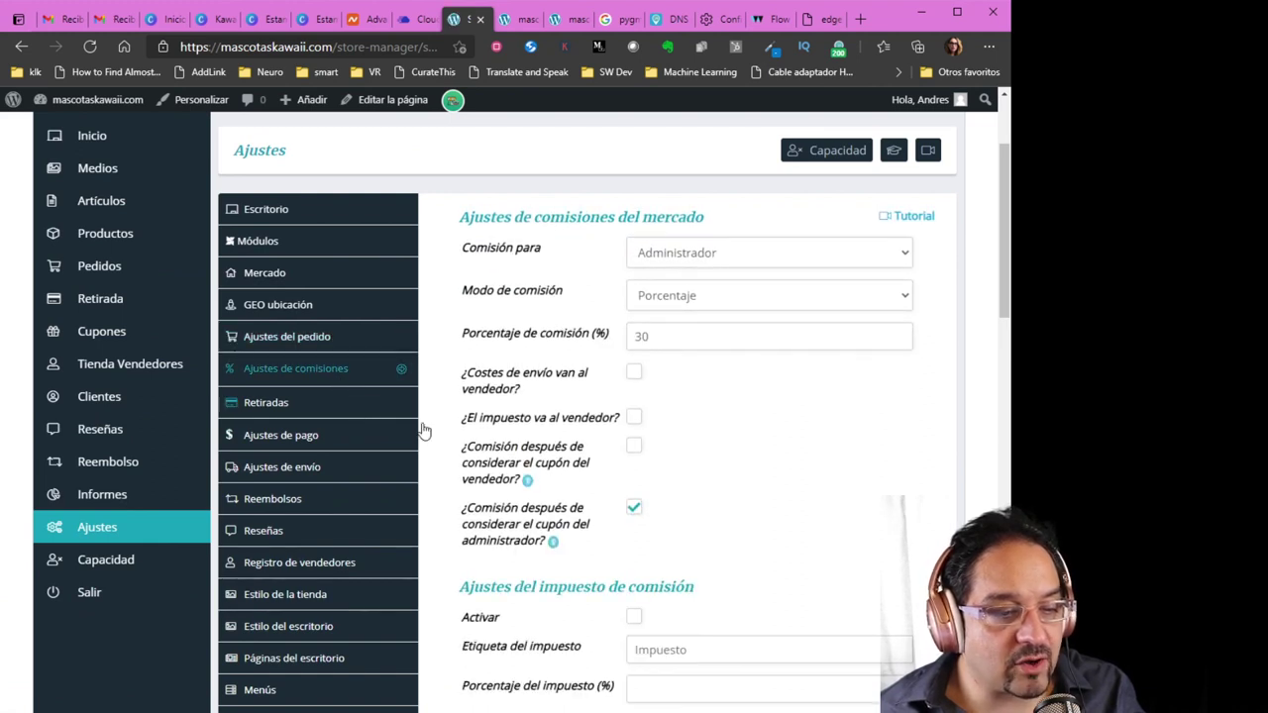
{"action": "scroll", "coordinate": [764, 448], "scroll_direction": "down", "scroll_amount": 1}
{"action": "scroll", "coordinate": [765, 449], "scroll_direction": "down", "scroll_amount": 1}
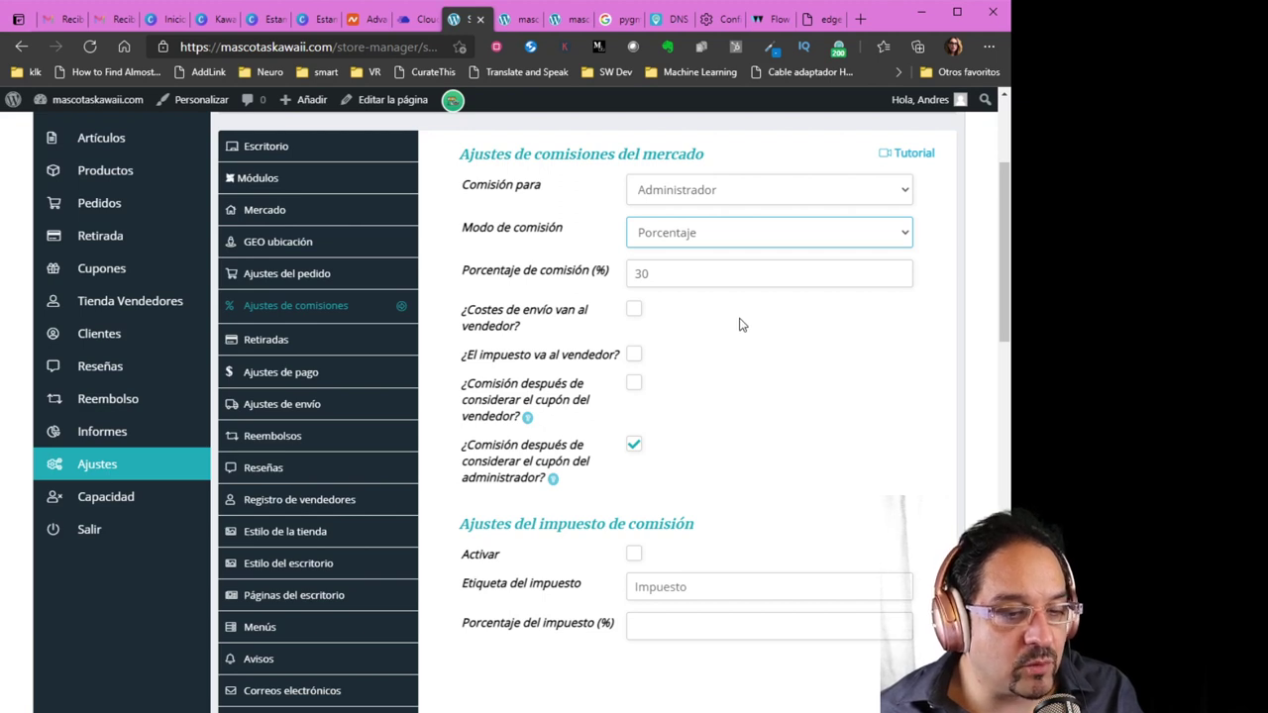
{"action": "left_click", "coordinate": [589, 230]}
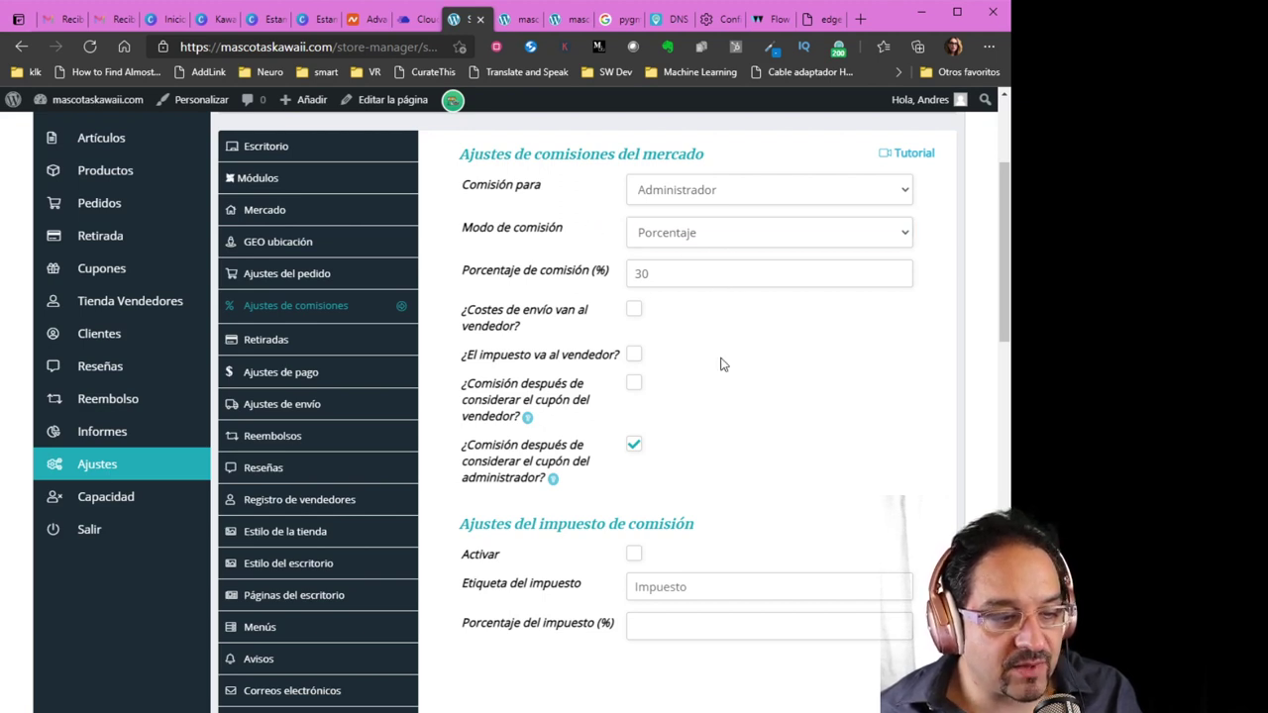
{"action": "left_click", "coordinate": [281, 379]}
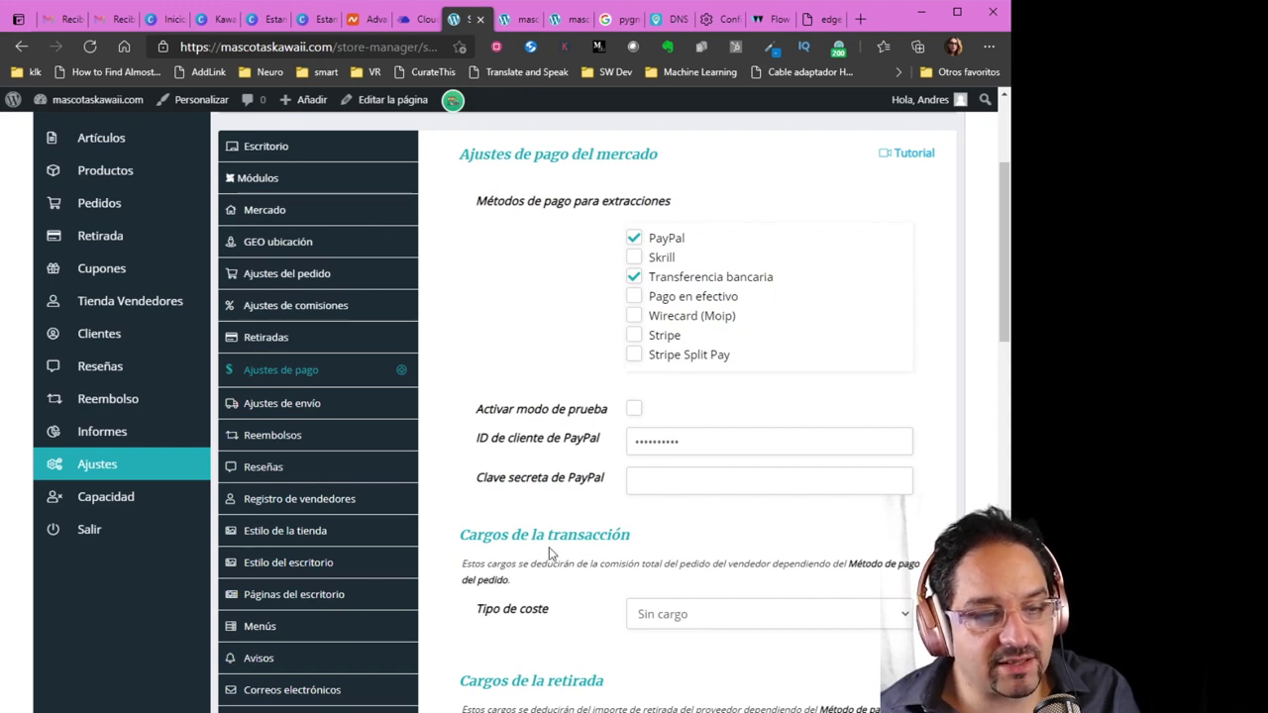
{"action": "scroll", "coordinate": [551, 555], "scroll_direction": "down", "scroll_amount": 2}
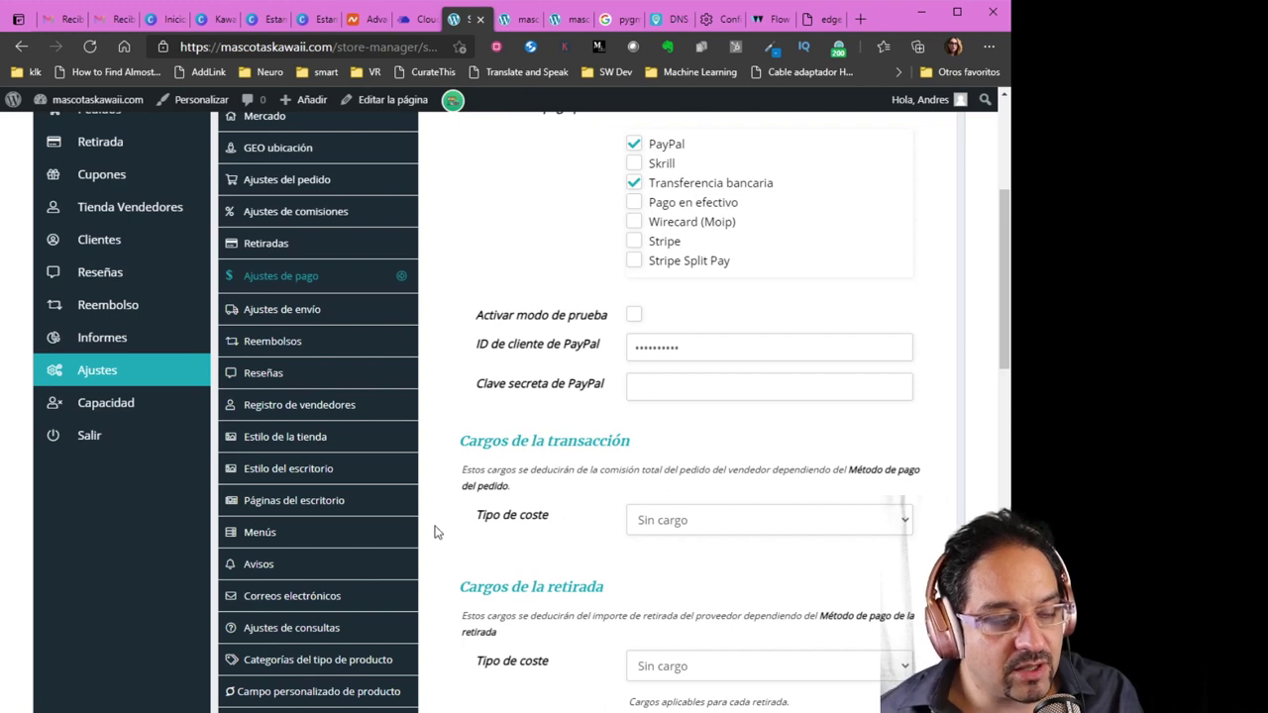
Open Registro de vendedores and turn on Aprobación requerida for new vendors
{"action": "left_click", "coordinate": [300, 406]}
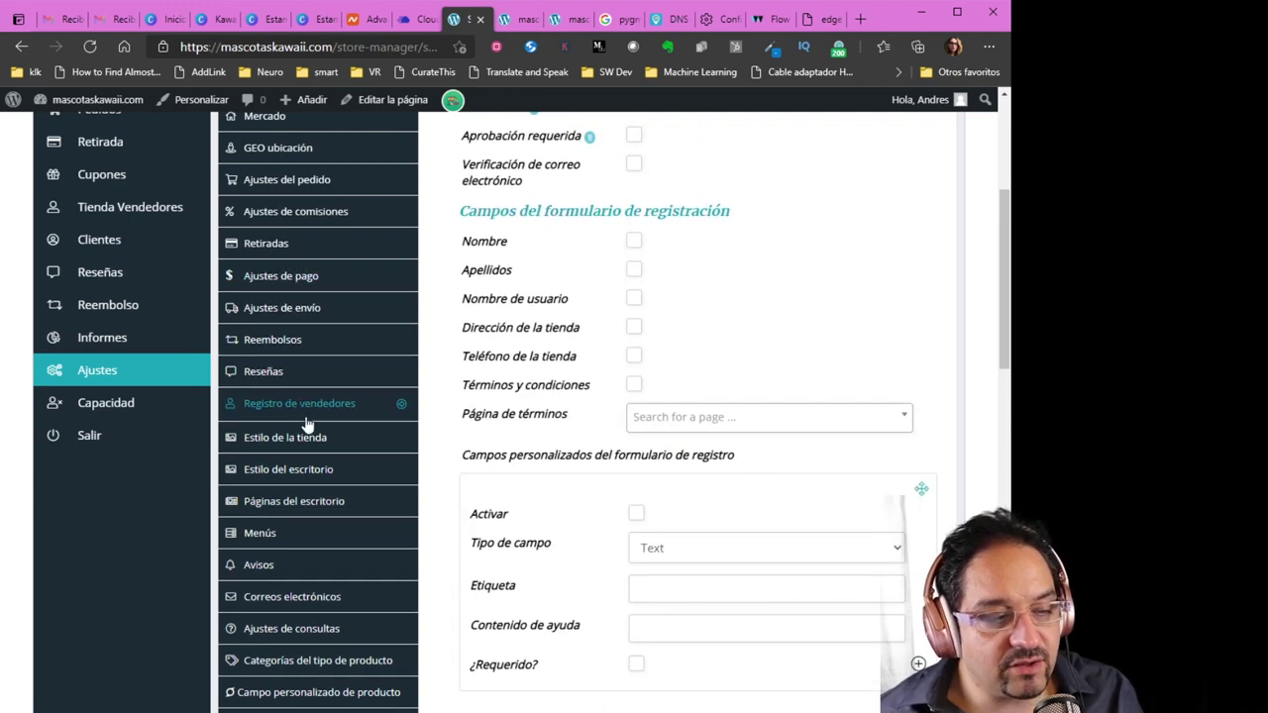
{"action": "scroll", "coordinate": [523, 496], "scroll_direction": "up", "scroll_amount": 3}
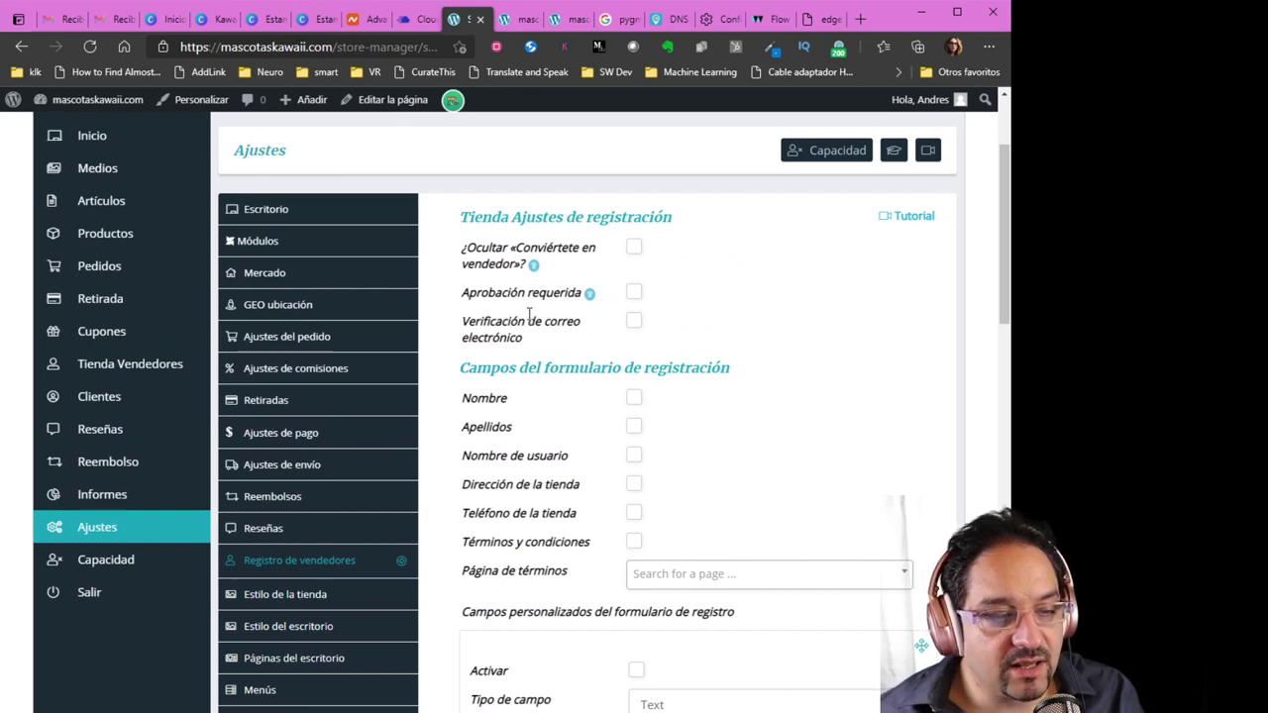
{"action": "mouse_move", "coordinate": [590, 299]}
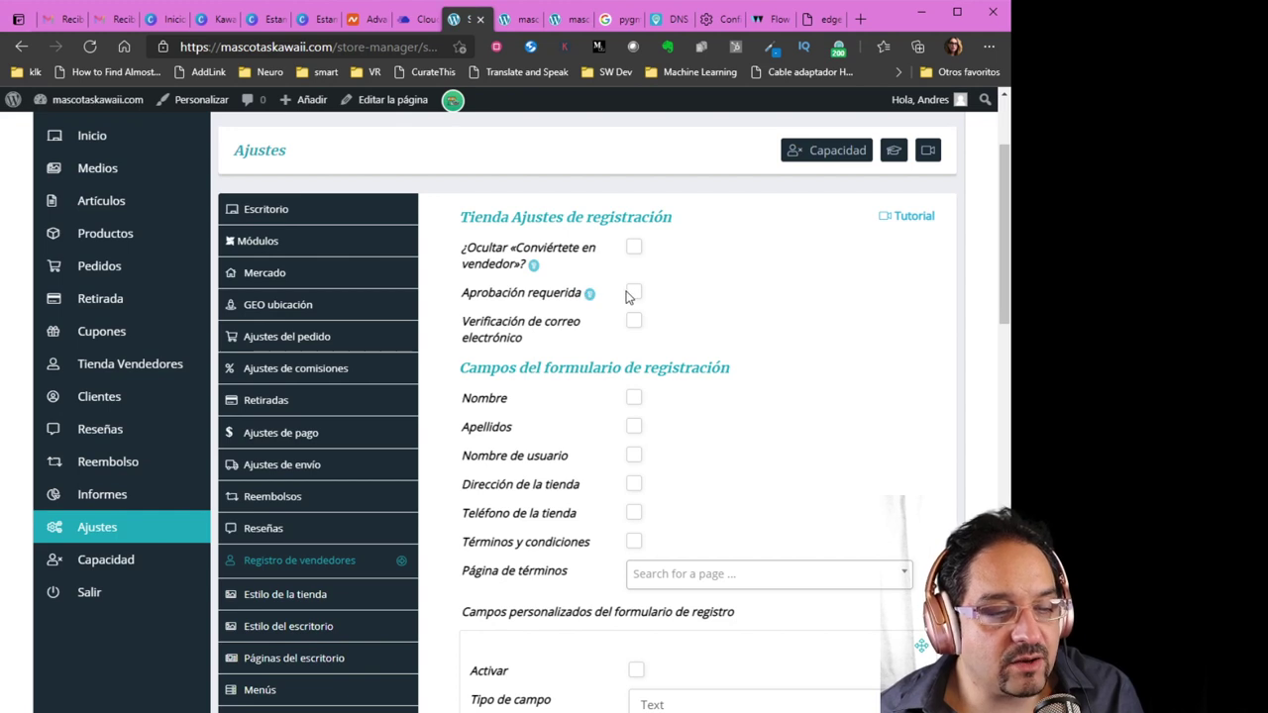
{"action": "left_click", "coordinate": [634, 295]}
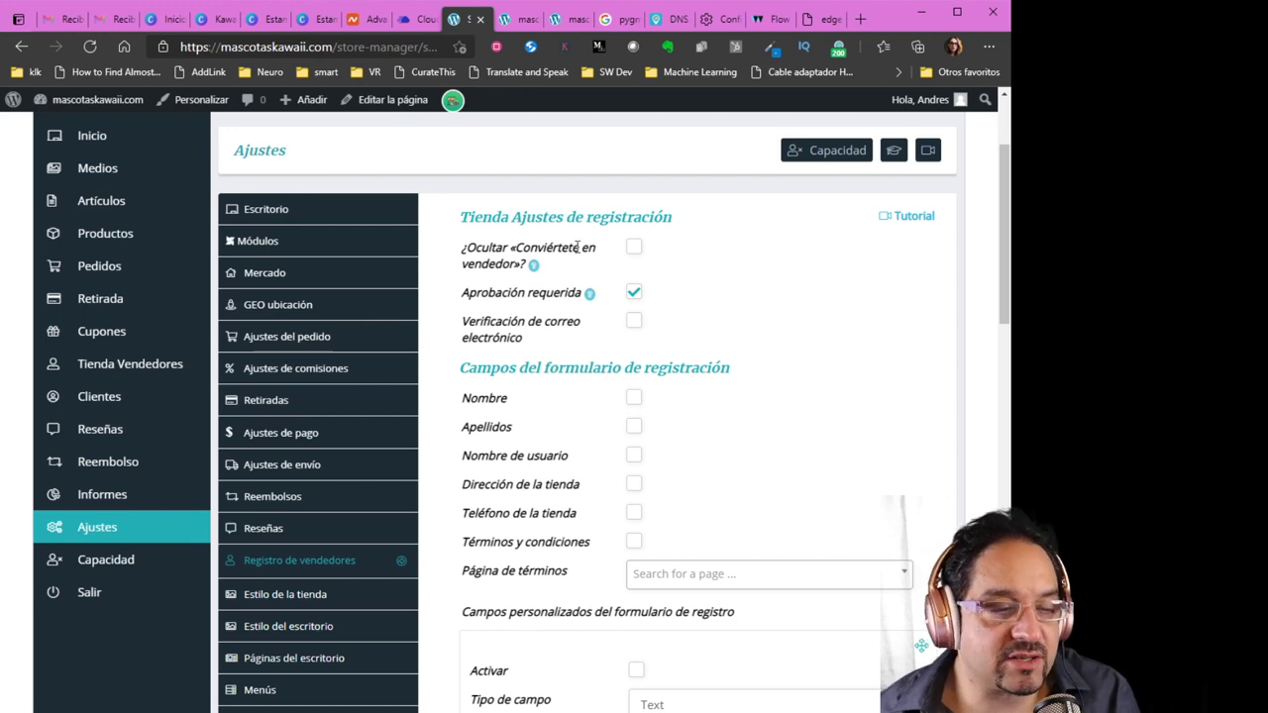
Require first name, last name, username, store address, store phone and terms acceptance at registration
{"action": "scroll", "coordinate": [728, 426], "scroll_direction": "down", "scroll_amount": 1}
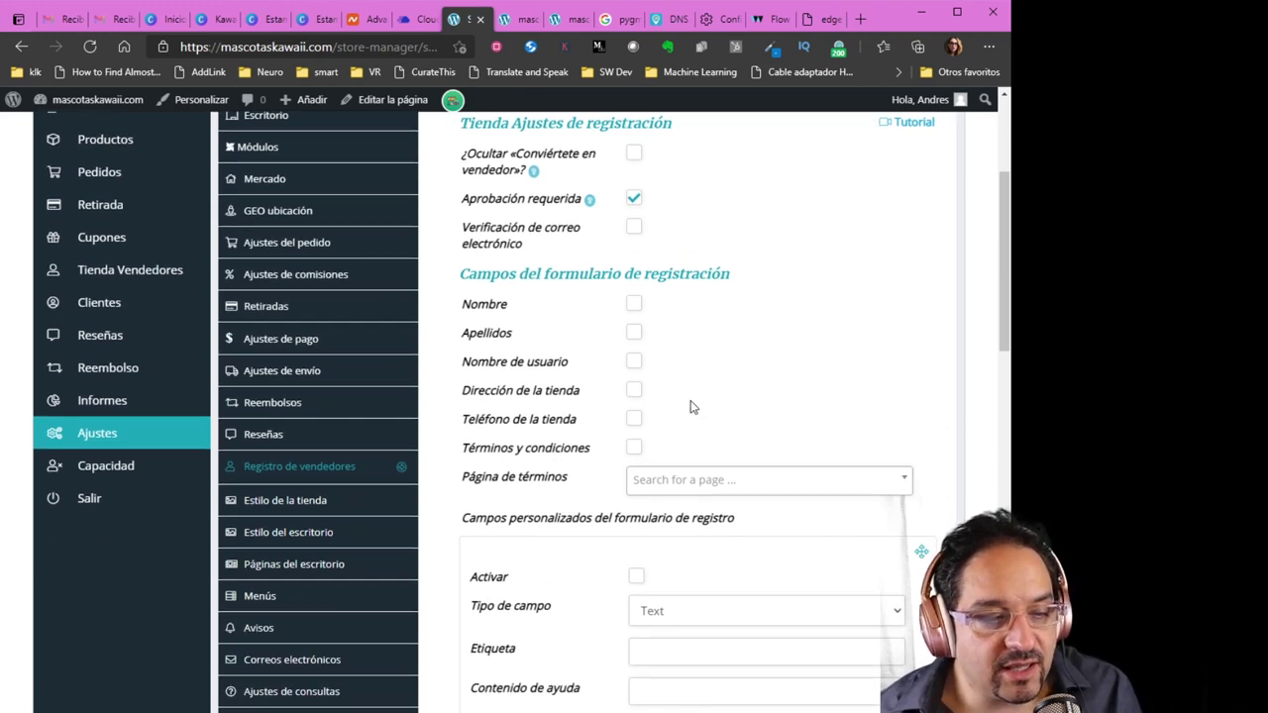
{"action": "left_click", "coordinate": [634, 305]}
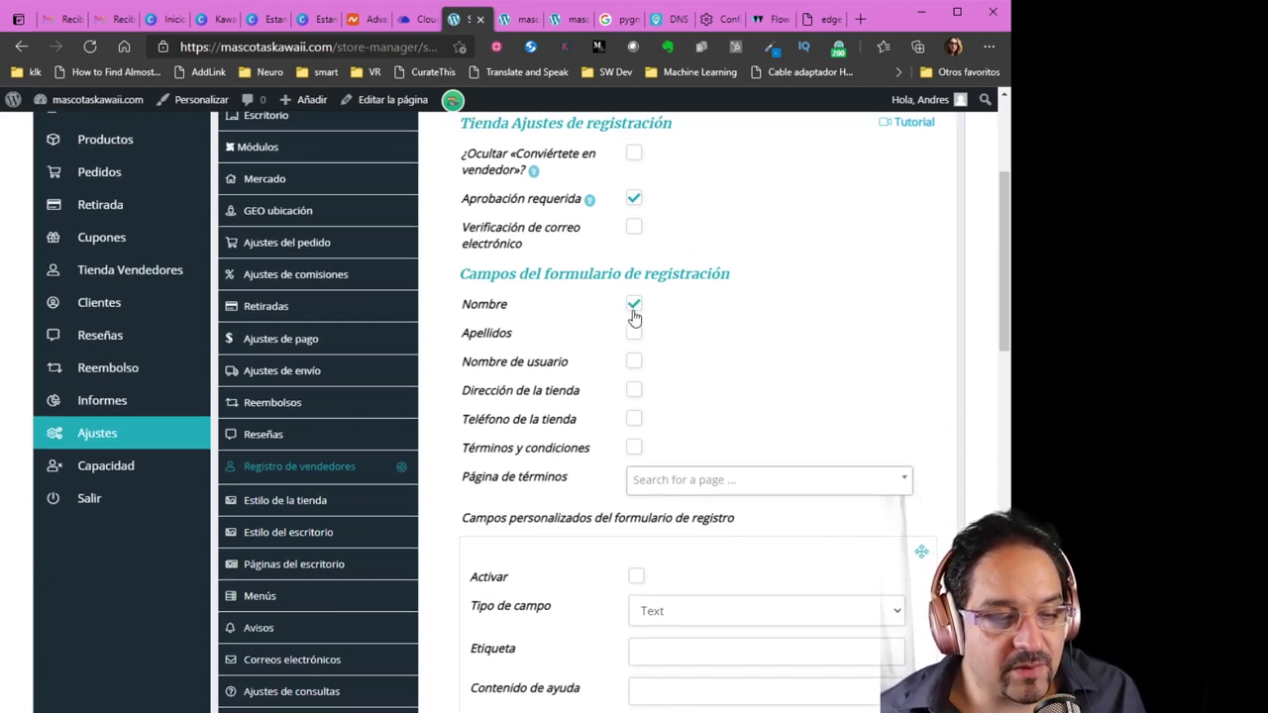
{"action": "left_click", "coordinate": [634, 333]}
{"action": "left_click", "coordinate": [634, 362]}
{"action": "left_click", "coordinate": [634, 390]}
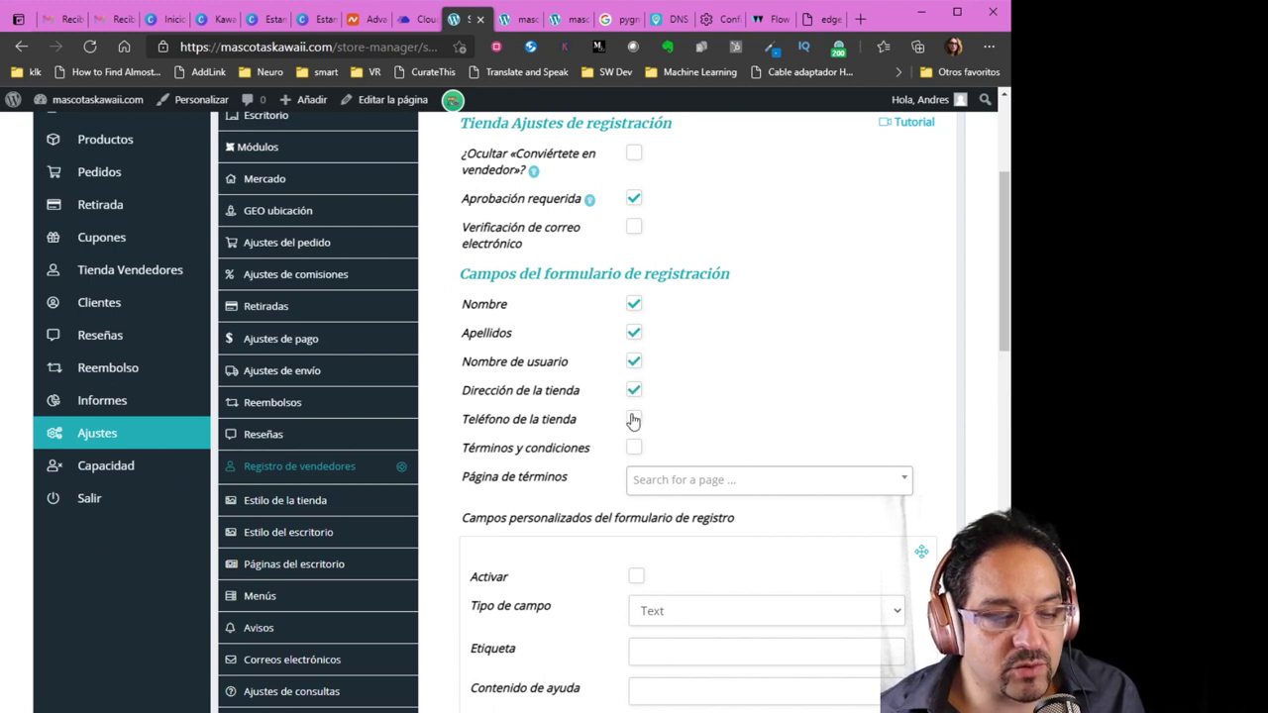
{"action": "left_click", "coordinate": [634, 419]}
{"action": "left_click", "coordinate": [634, 448]}
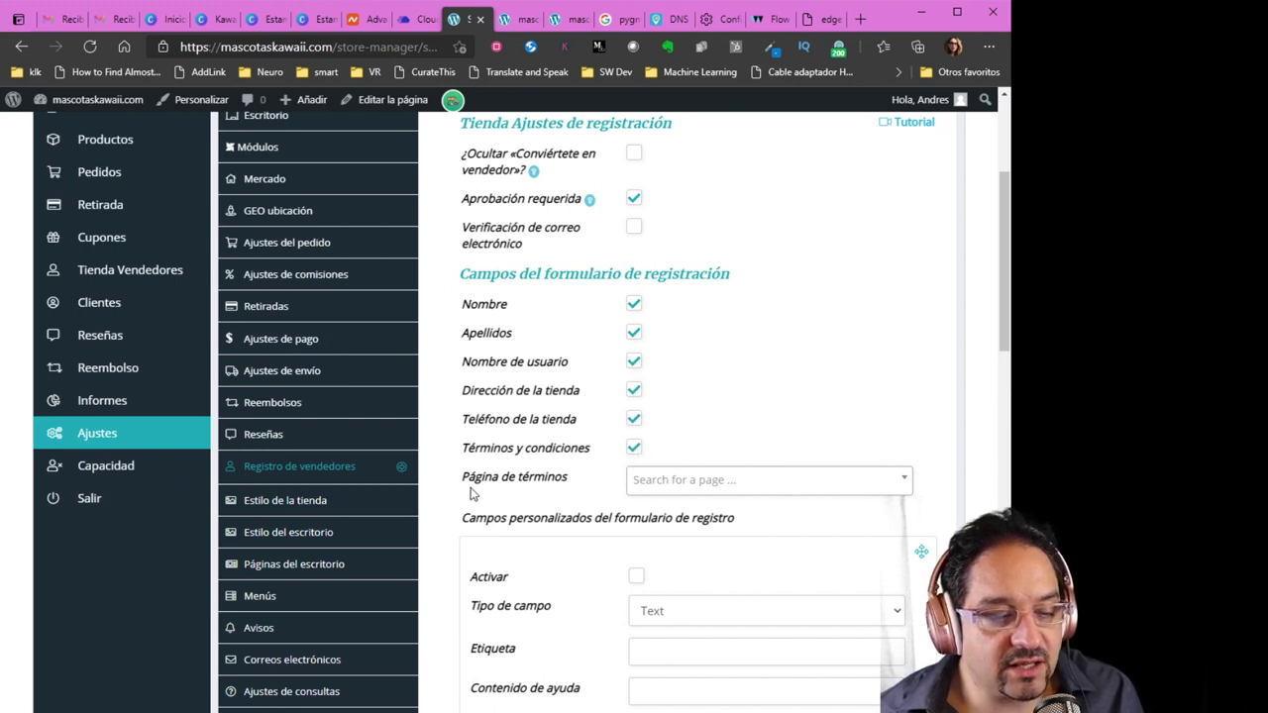
{"action": "scroll", "coordinate": [469, 493], "scroll_direction": "down", "scroll_amount": 1}
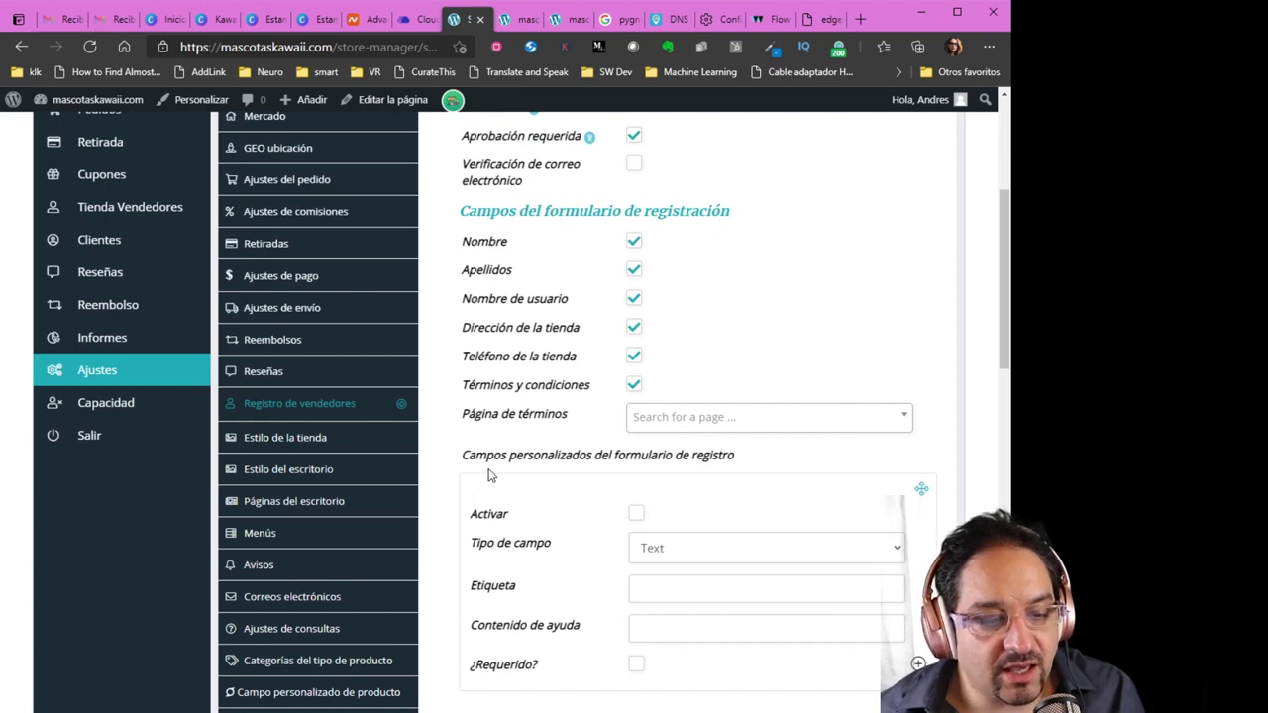
Leave the terms page unselected and save the vendor registration settings
{"action": "left_click", "coordinate": [681, 429]}
{"action": "left_click", "coordinate": [598, 427]}
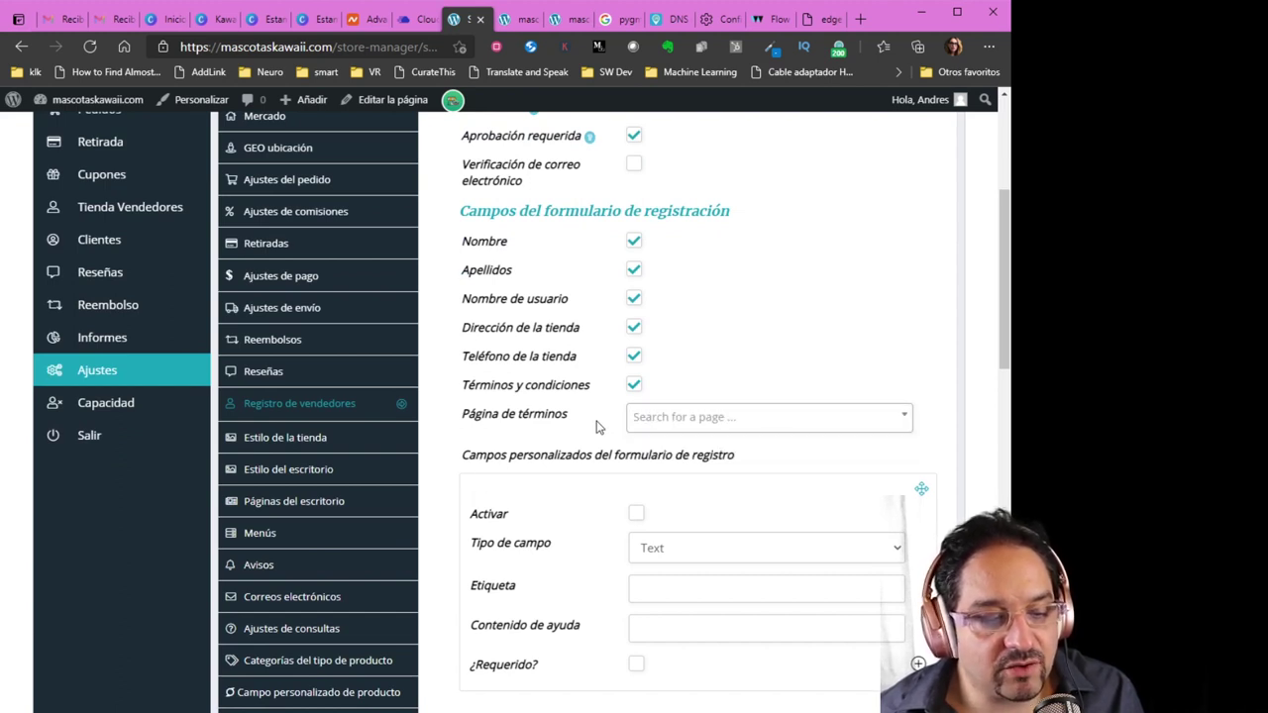
{"action": "scroll", "coordinate": [596, 426], "scroll_direction": "down", "scroll_amount": 1}
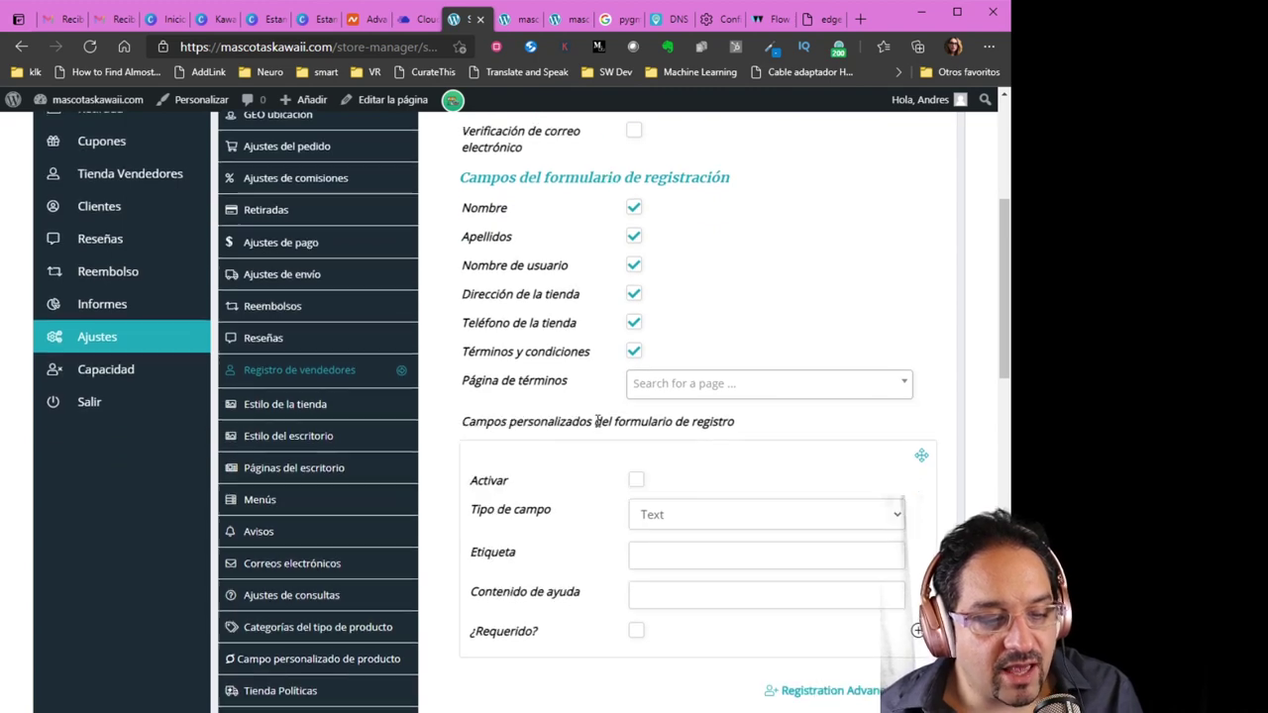
{"action": "scroll", "coordinate": [596, 424], "scroll_direction": "down", "scroll_amount": 1}
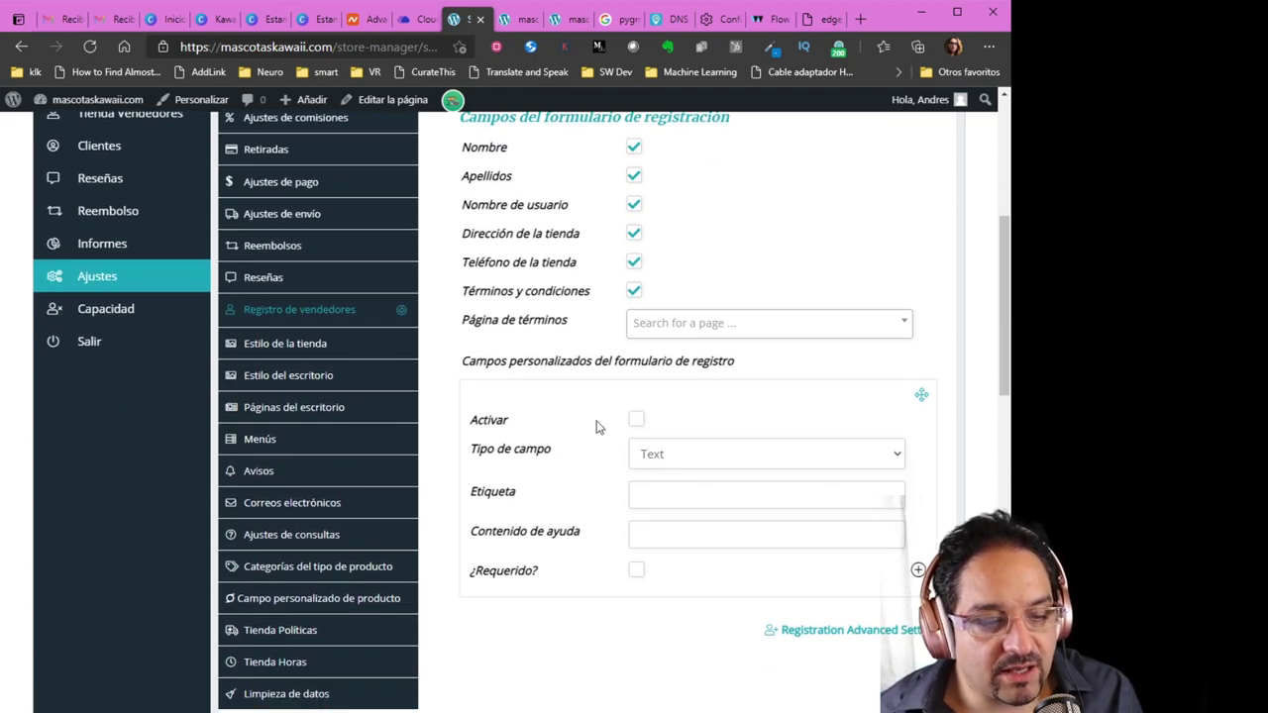
{"action": "scroll", "coordinate": [598, 426], "scroll_direction": "down", "scroll_amount": 1}
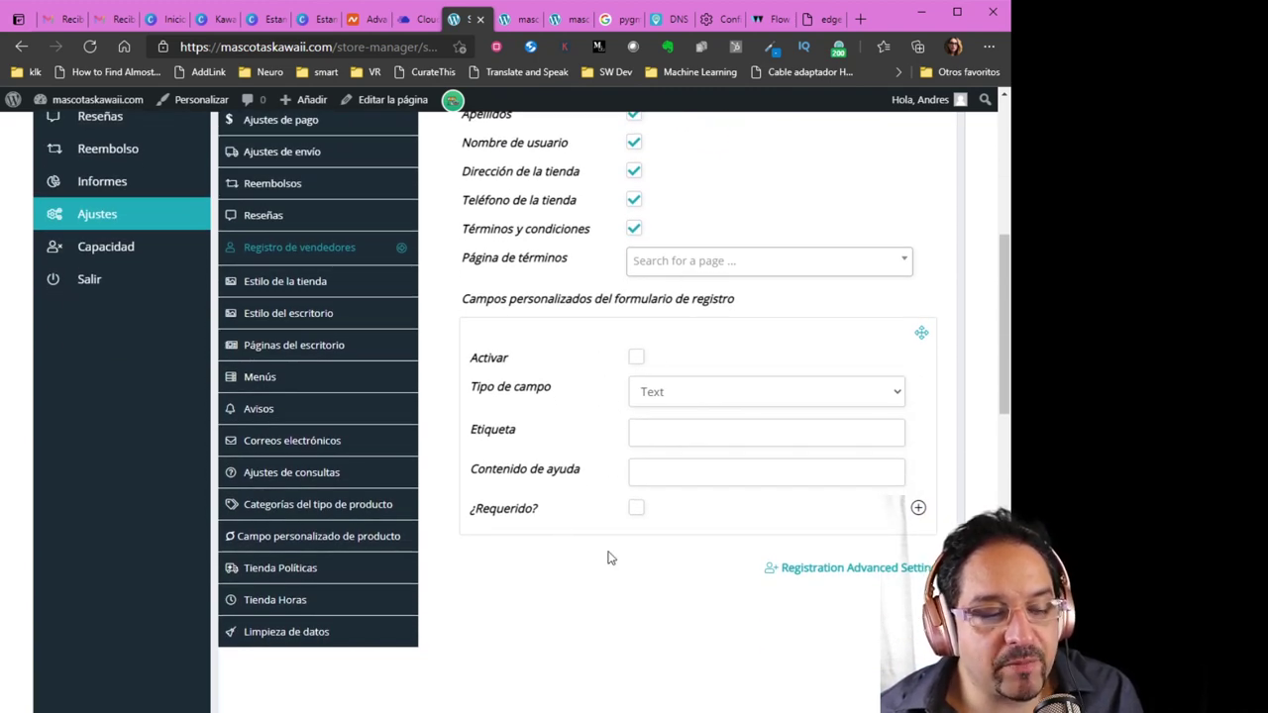
{"action": "left_click", "coordinate": [693, 401]}
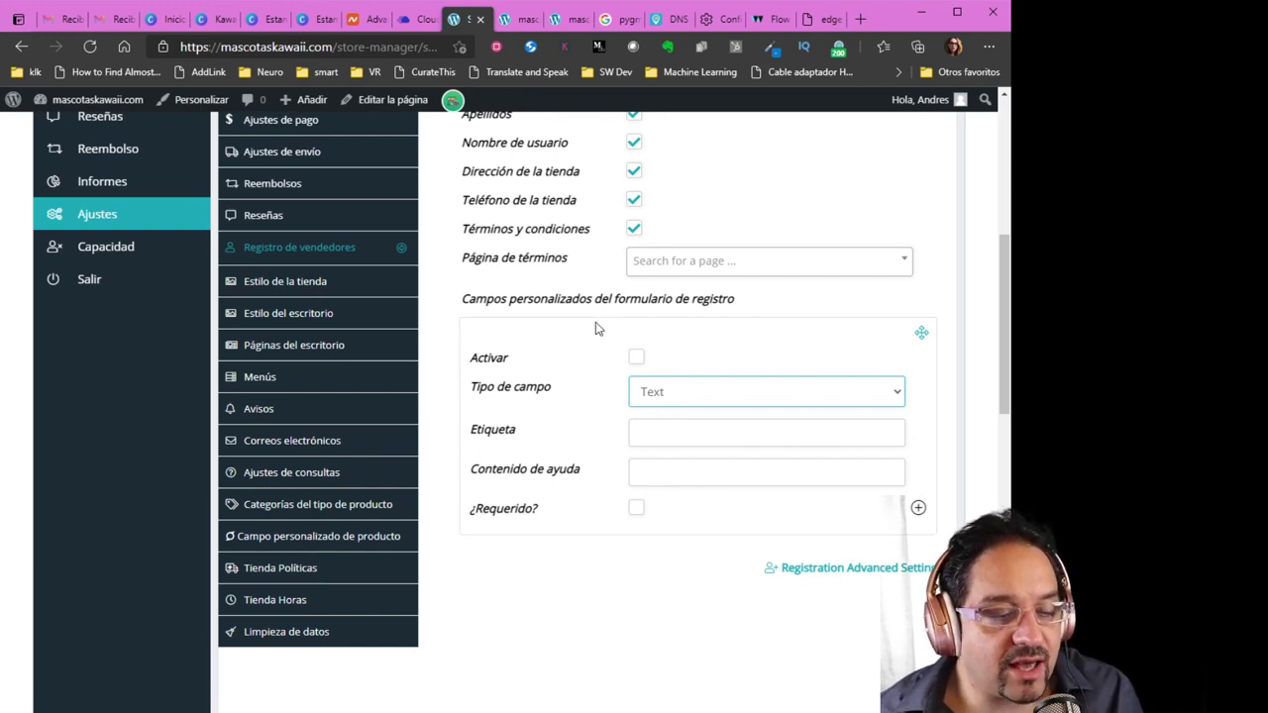
{"action": "scroll", "coordinate": [572, 478], "scroll_direction": "up", "scroll_amount": 4}
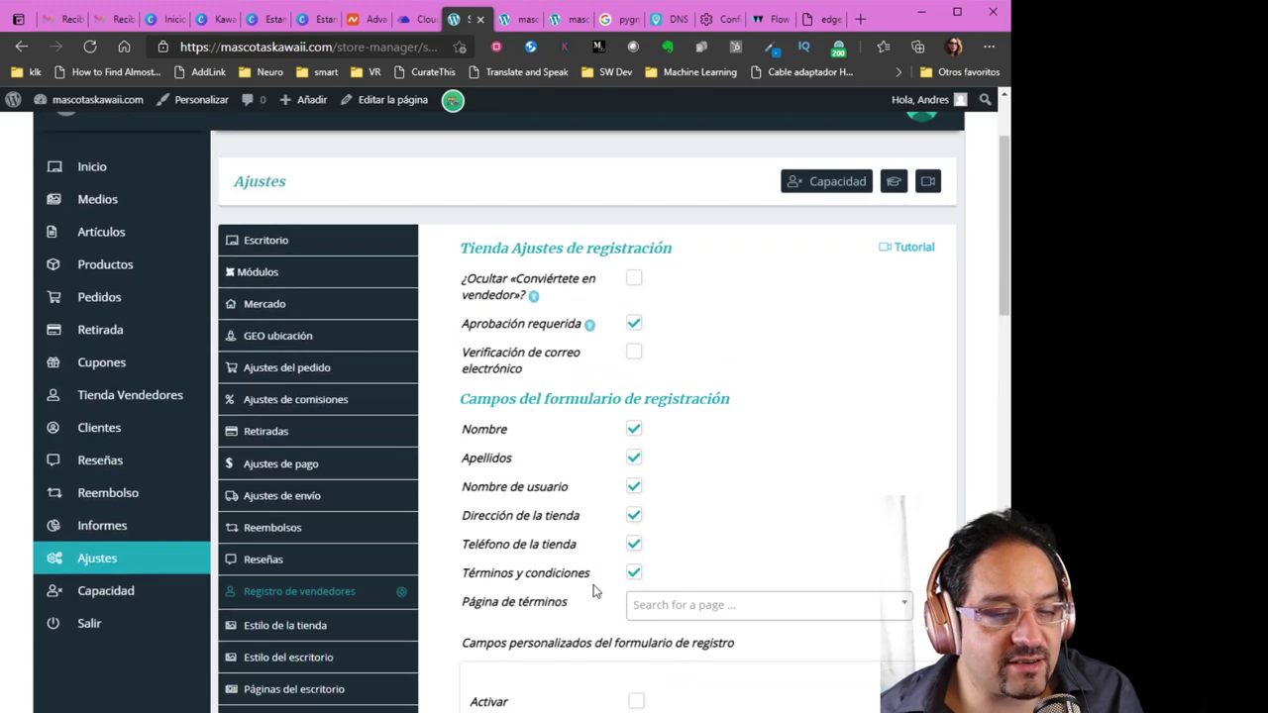
{"action": "scroll", "coordinate": [594, 590], "scroll_direction": "down", "scroll_amount": 8}
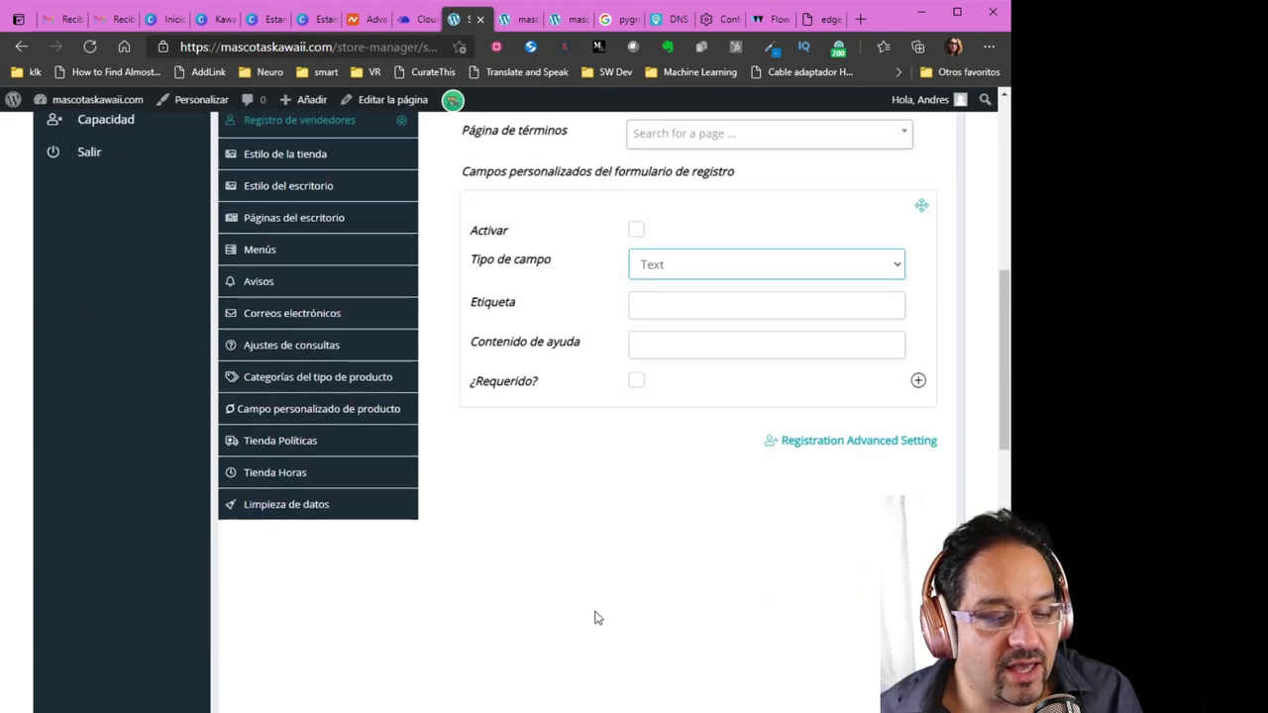
{"action": "scroll", "coordinate": [653, 620], "scroll_direction": "down", "scroll_amount": 3}
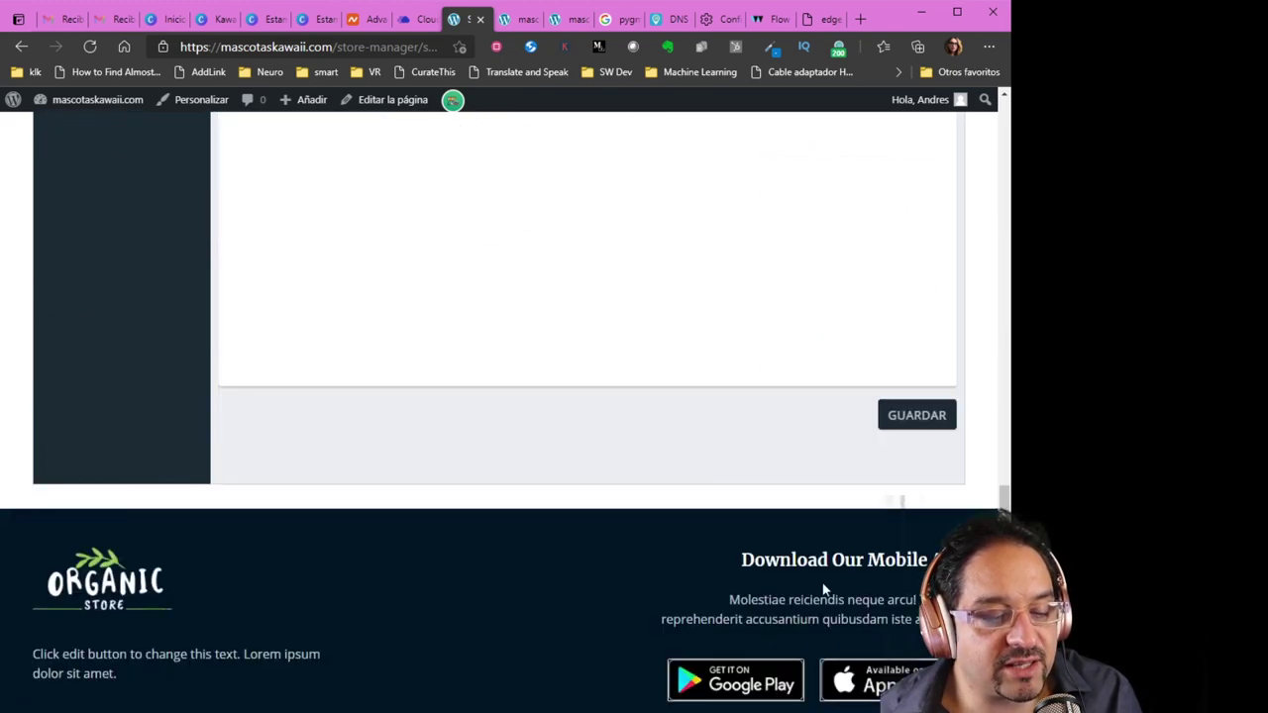
{"action": "left_click", "coordinate": [891, 420]}
{"action": "scroll", "coordinate": [752, 512], "scroll_direction": "up", "scroll_amount": 5}
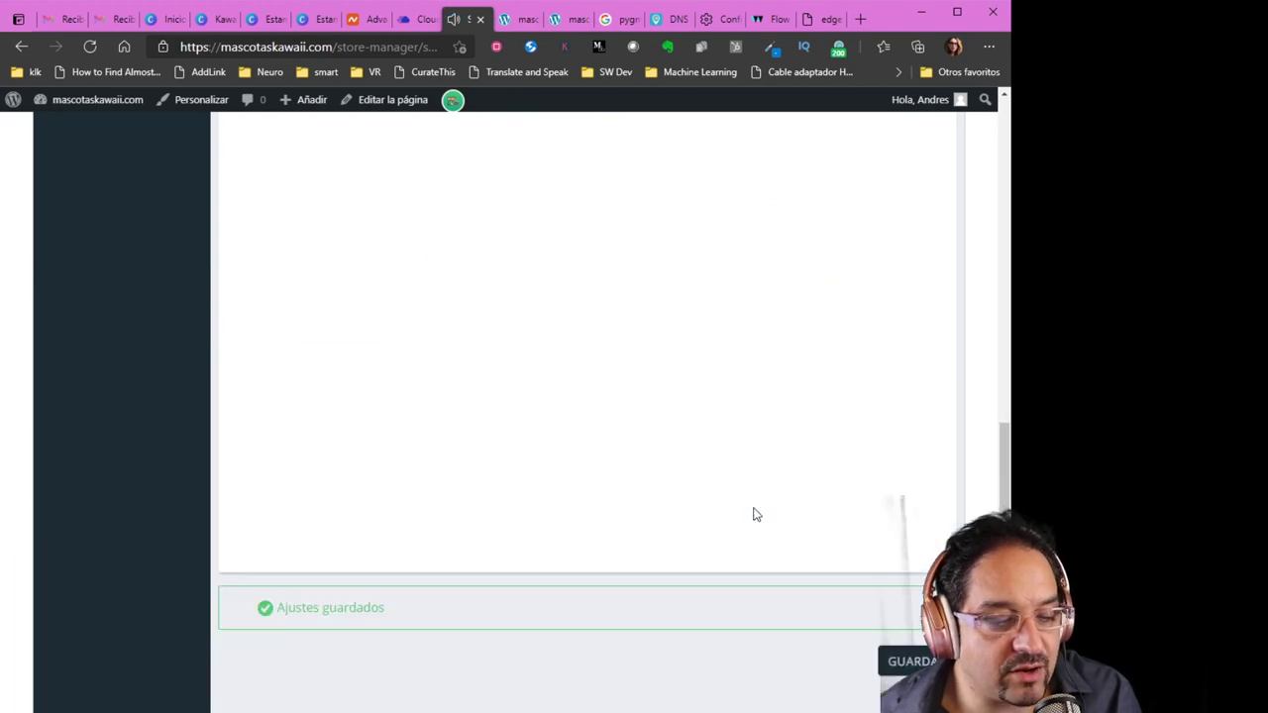
Go through Estilo de la tienda and Correos electrónicos, ending on Ajustes de consultas with button label 'Consultar'
{"action": "scroll", "coordinate": [760, 530], "scroll_direction": "up", "scroll_amount": 5}
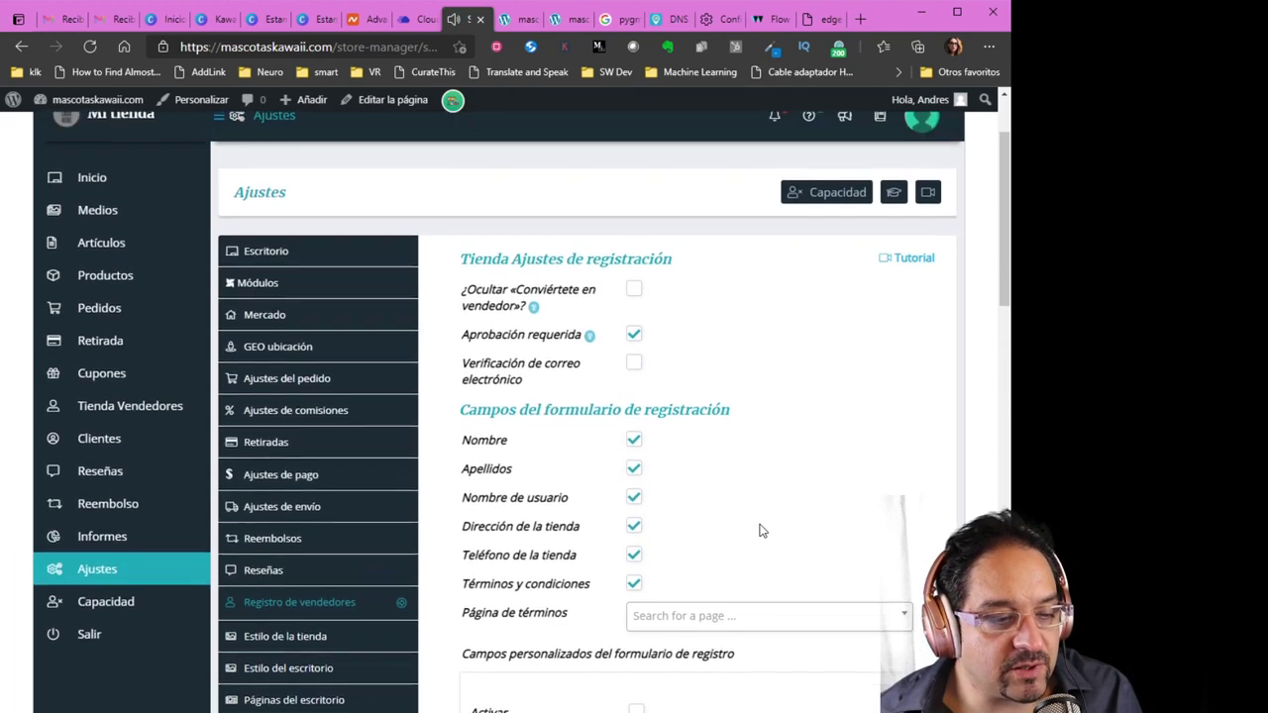
{"action": "scroll", "coordinate": [760, 530], "scroll_direction": "down", "scroll_amount": 2}
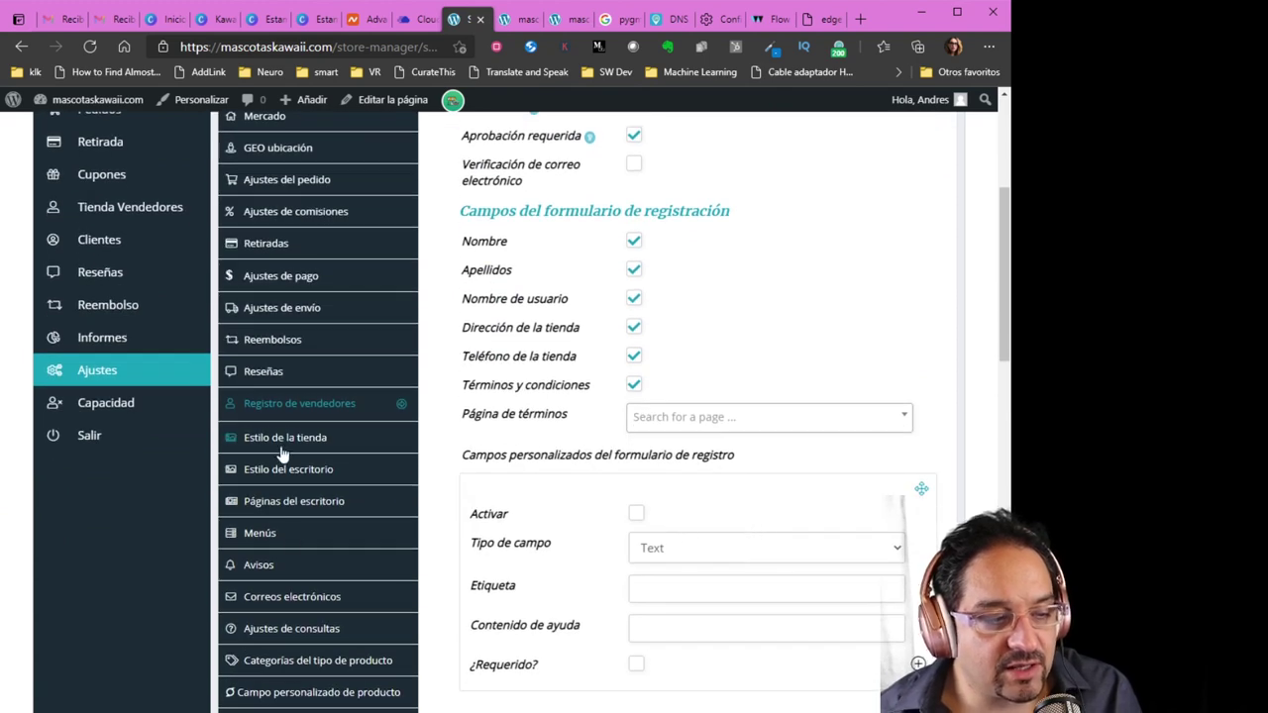
{"action": "left_click", "coordinate": [281, 451]}
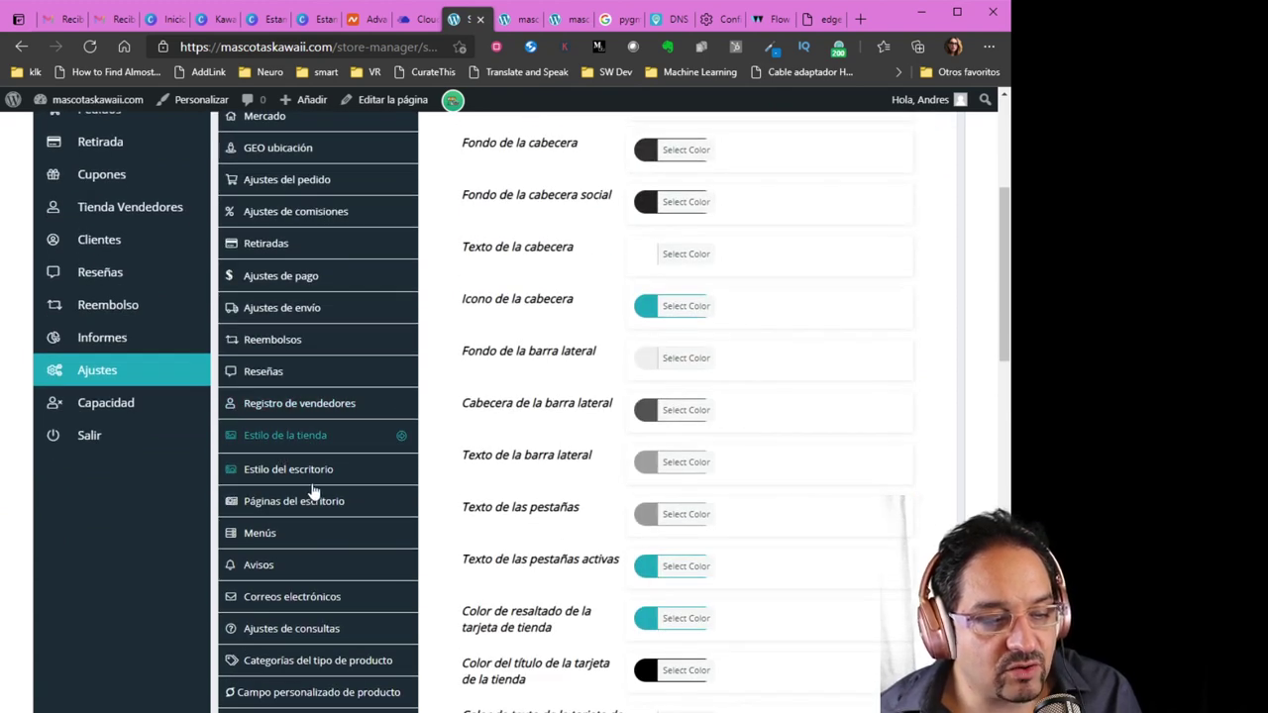
{"action": "scroll", "coordinate": [322, 532], "scroll_direction": "down", "scroll_amount": 3}
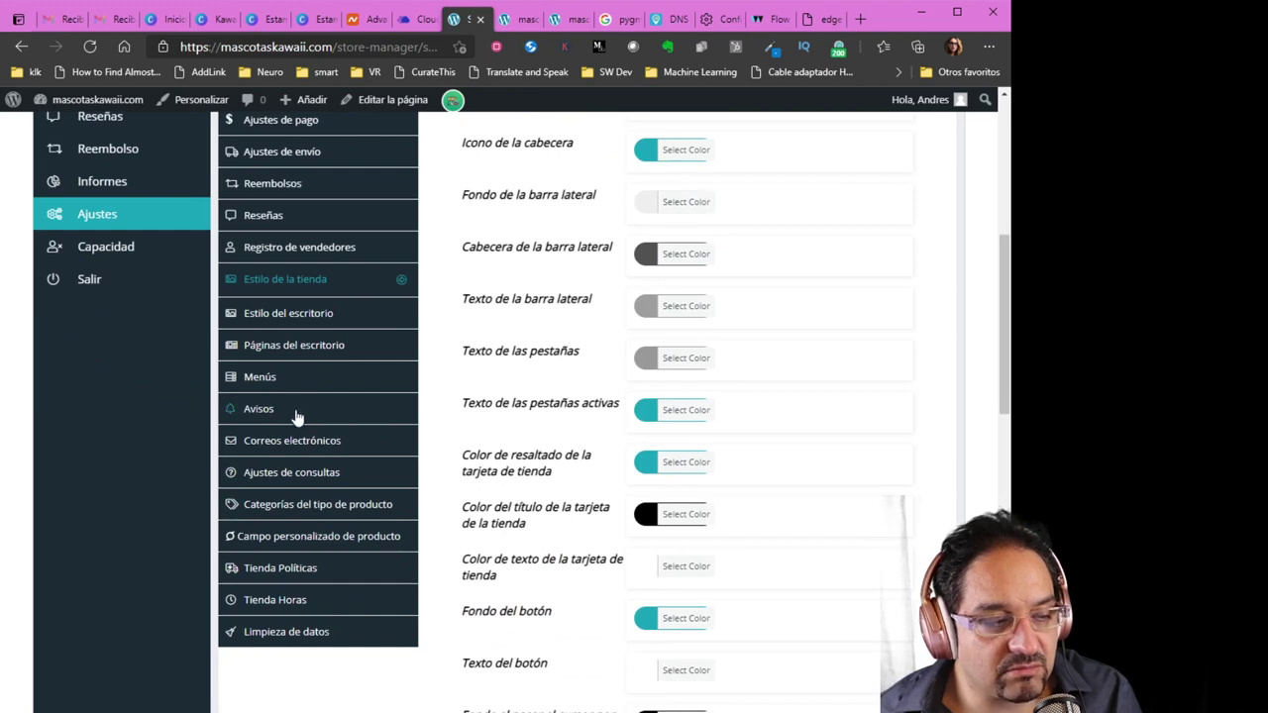
{"action": "left_click", "coordinate": [294, 442]}
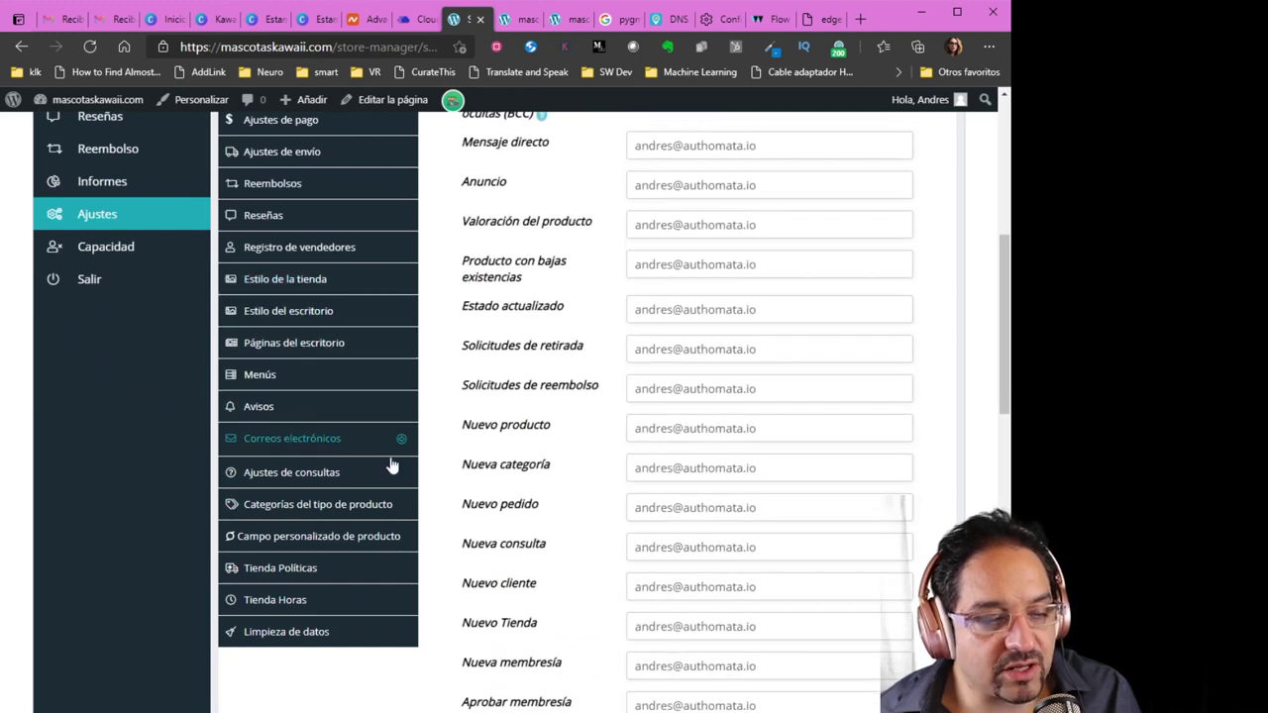
{"action": "left_click", "coordinate": [313, 477]}
{"action": "scroll", "coordinate": [481, 540], "scroll_direction": "up", "scroll_amount": 5}
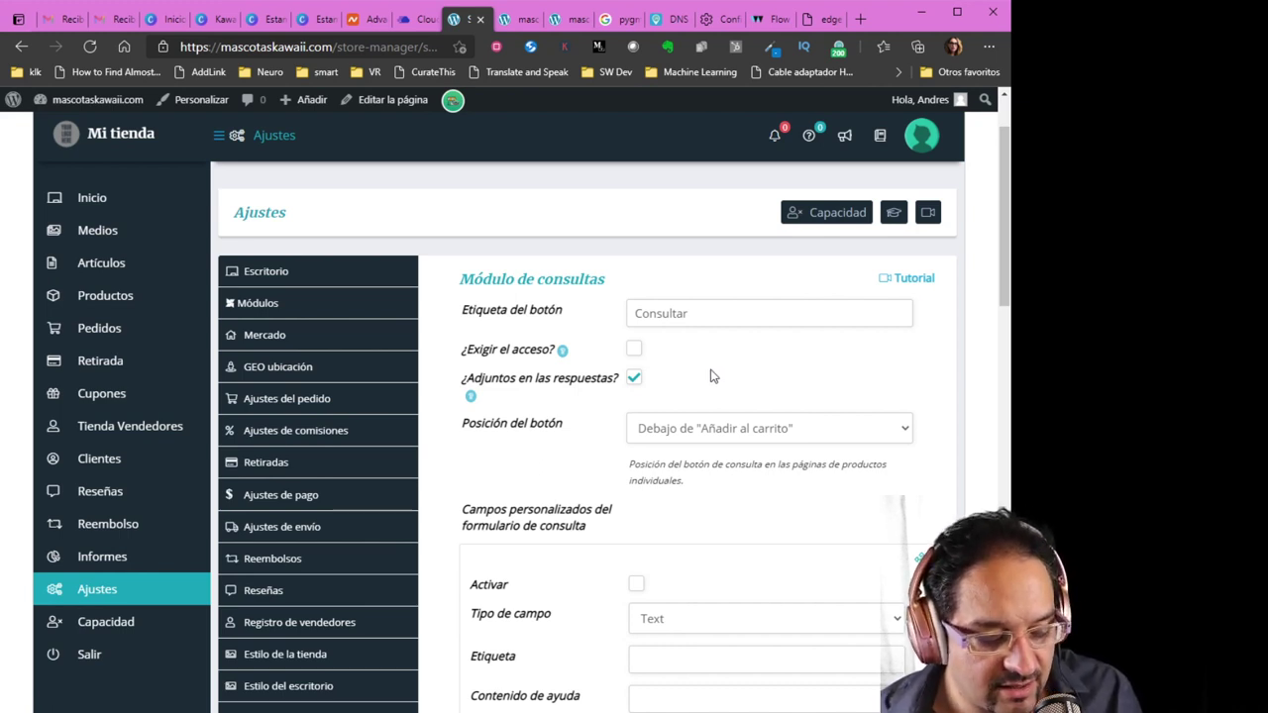
{"action": "scroll", "coordinate": [703, 397], "scroll_direction": "down", "scroll_amount": 3}
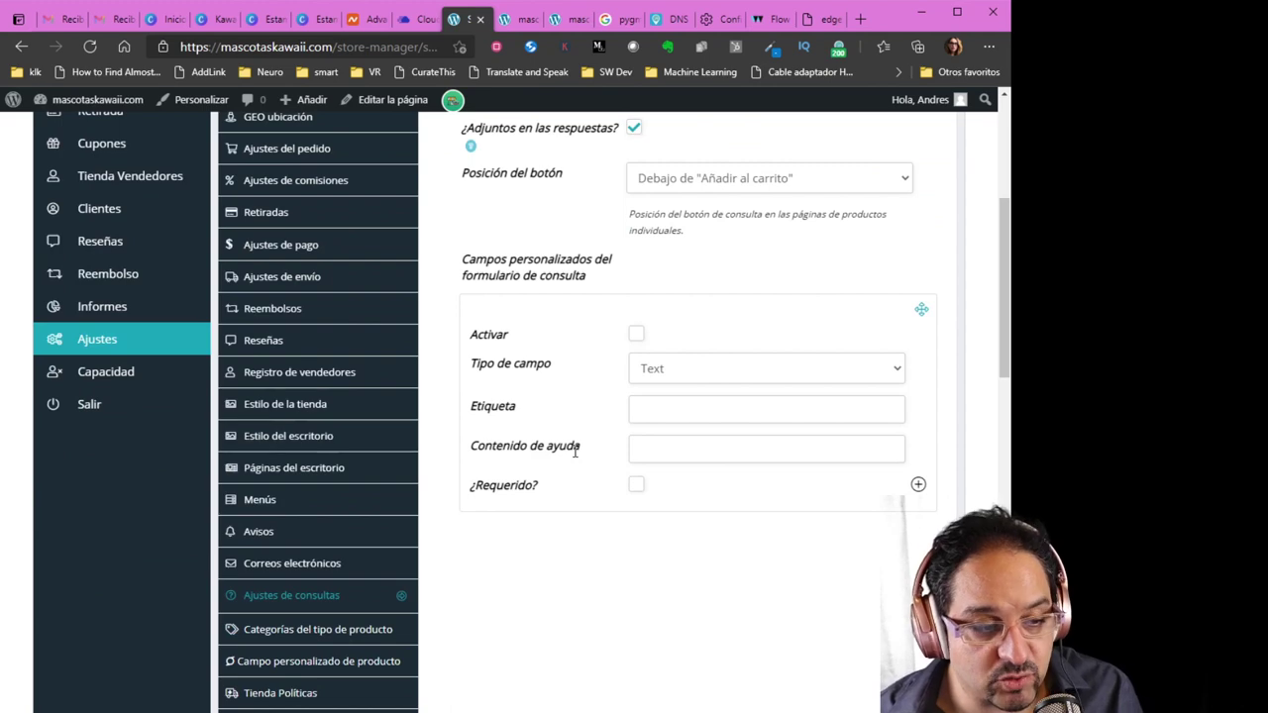
{"action": "scroll", "coordinate": [574, 451], "scroll_direction": "down", "scroll_amount": 1}
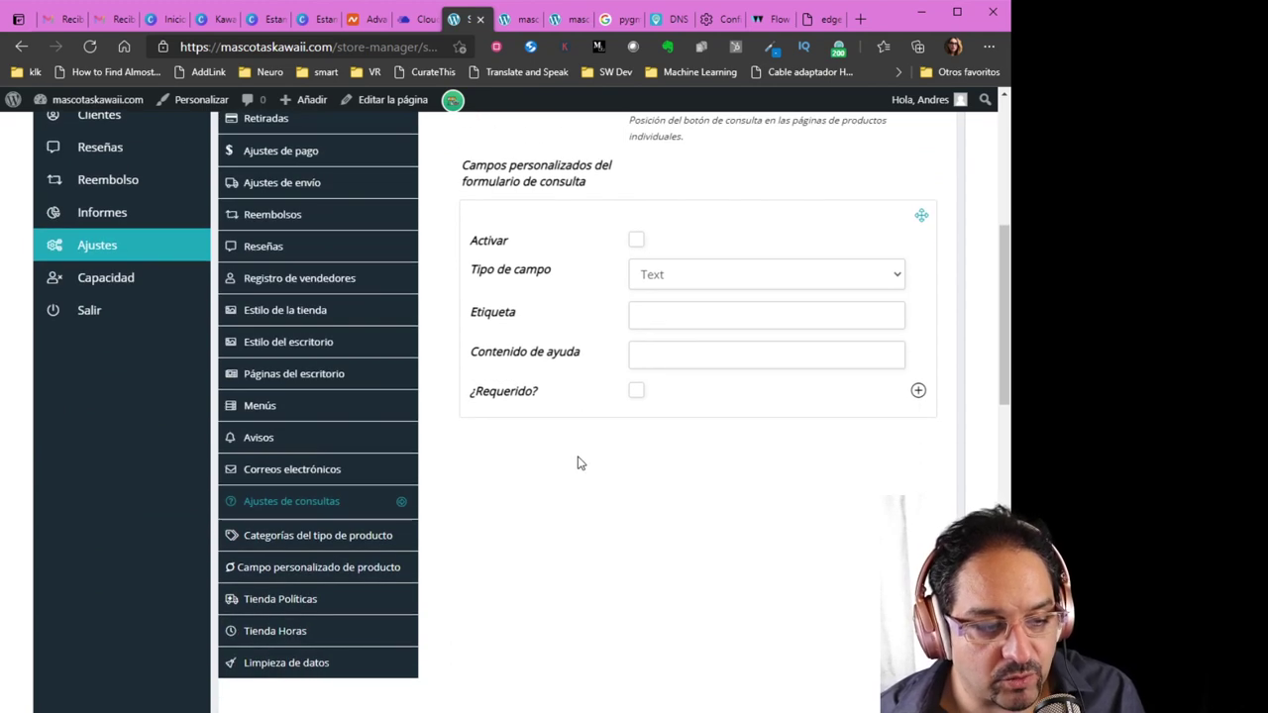
Open the product-type category settings and try Juice for Producto simple, then leave it unassigned
{"action": "left_click", "coordinate": [361, 545]}
{"action": "scroll", "coordinate": [586, 580], "scroll_direction": "up", "scroll_amount": 3}
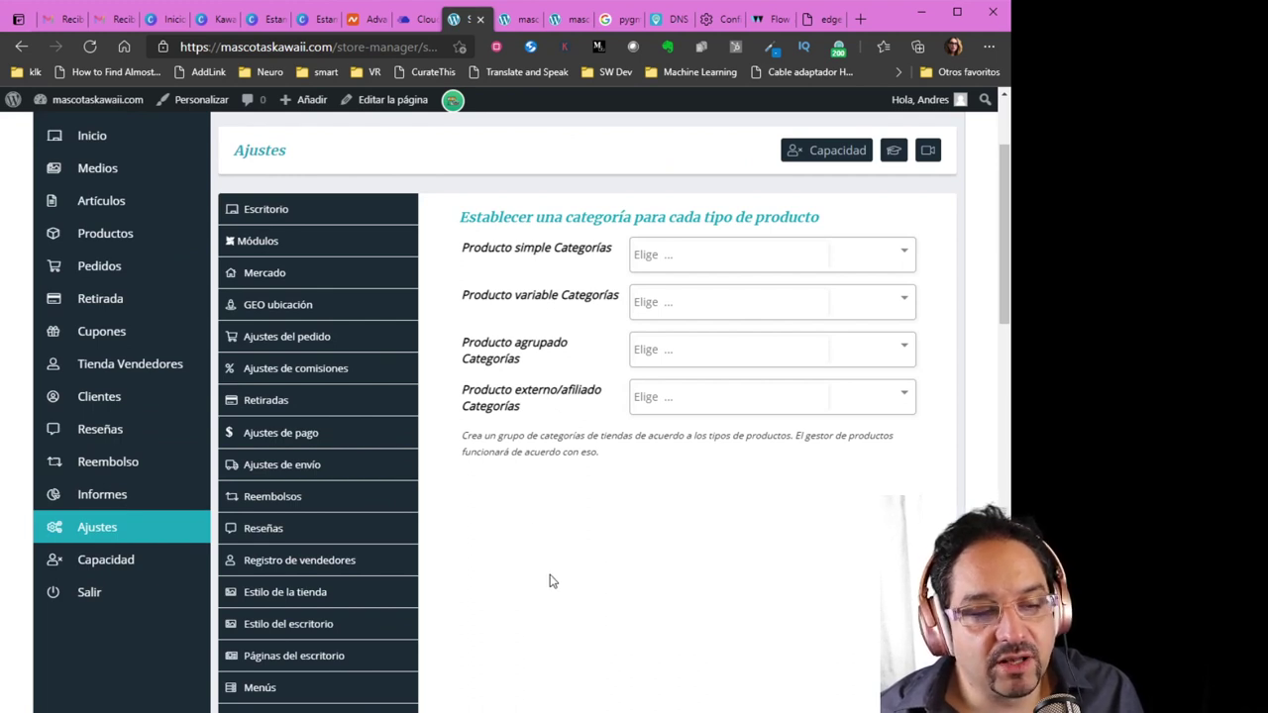
{"action": "scroll", "coordinate": [552, 581], "scroll_direction": "up", "scroll_amount": 2}
{"action": "scroll", "coordinate": [552, 582], "scroll_direction": "down", "scroll_amount": 1}
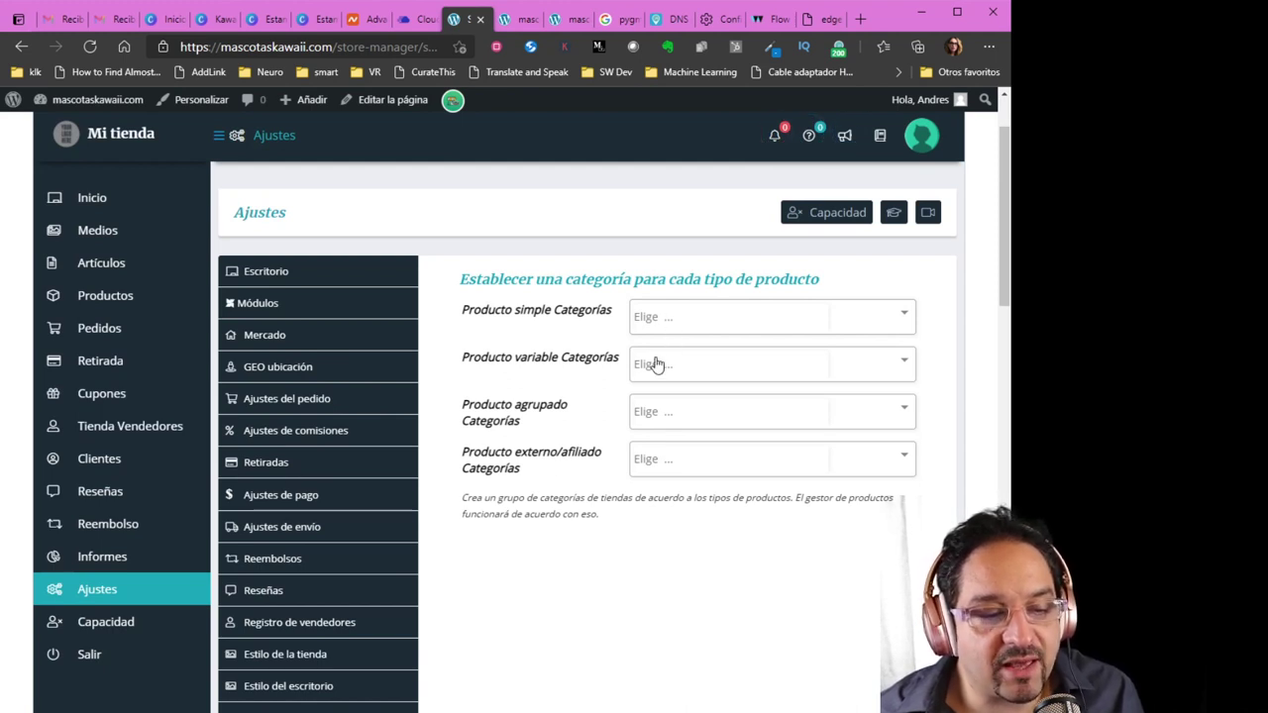
{"action": "left_click", "coordinate": [709, 317]}
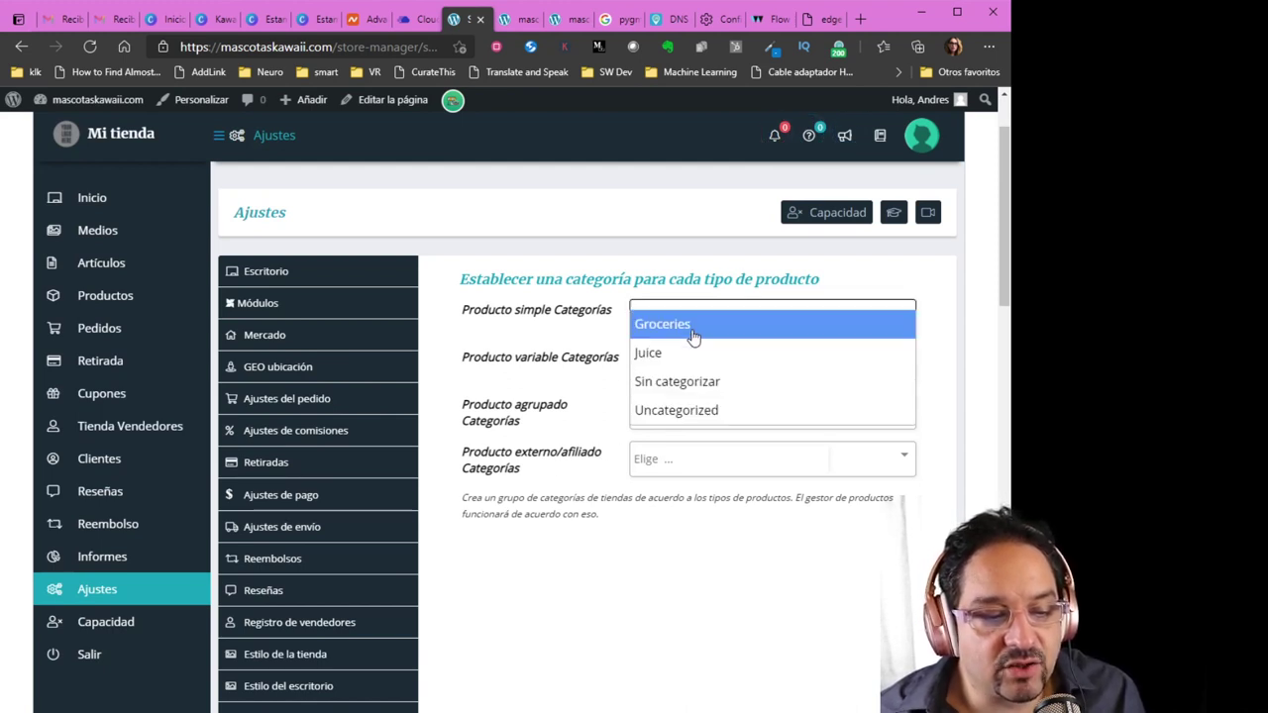
{"action": "left_click", "coordinate": [693, 355]}
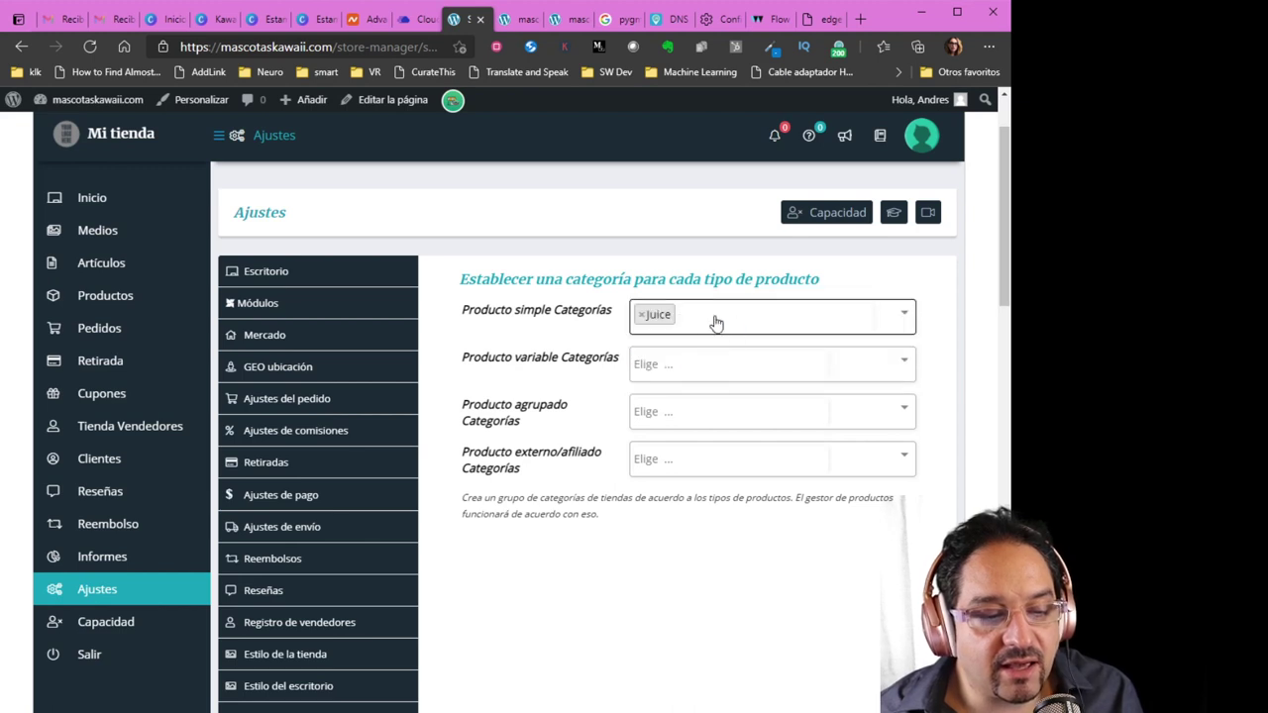
{"action": "left_click", "coordinate": [639, 315]}
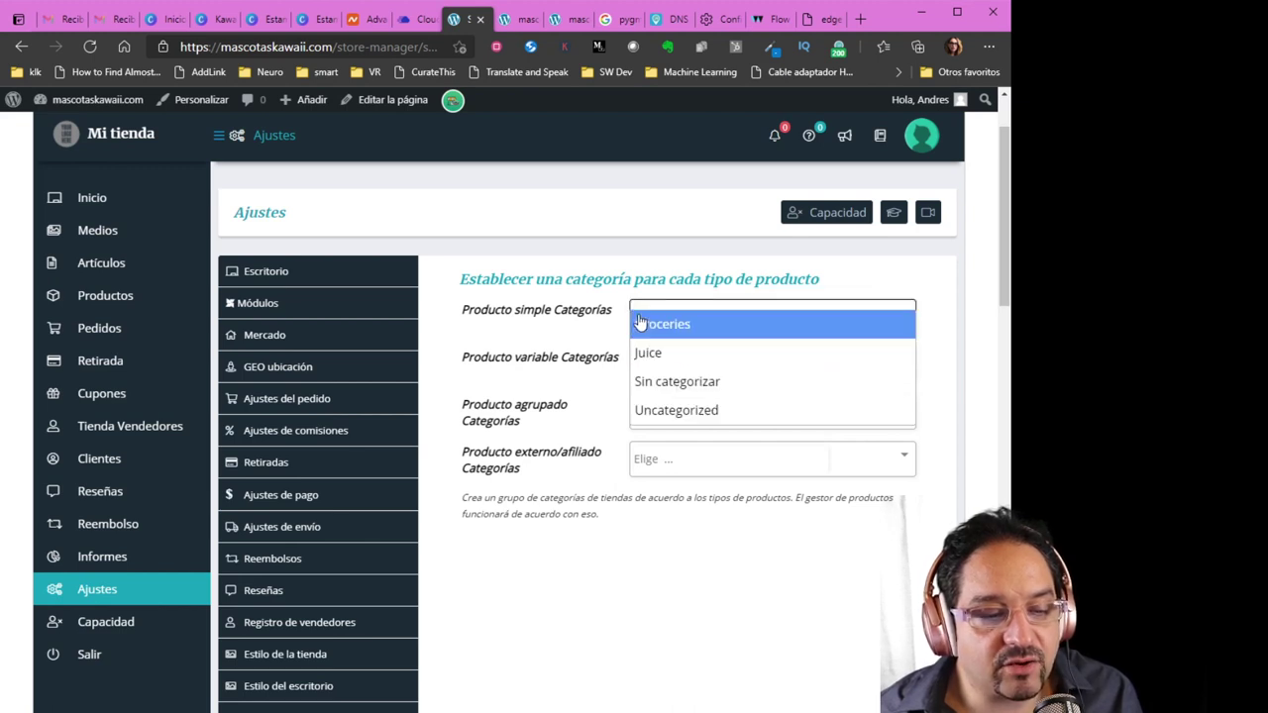
{"action": "left_click", "coordinate": [530, 382]}
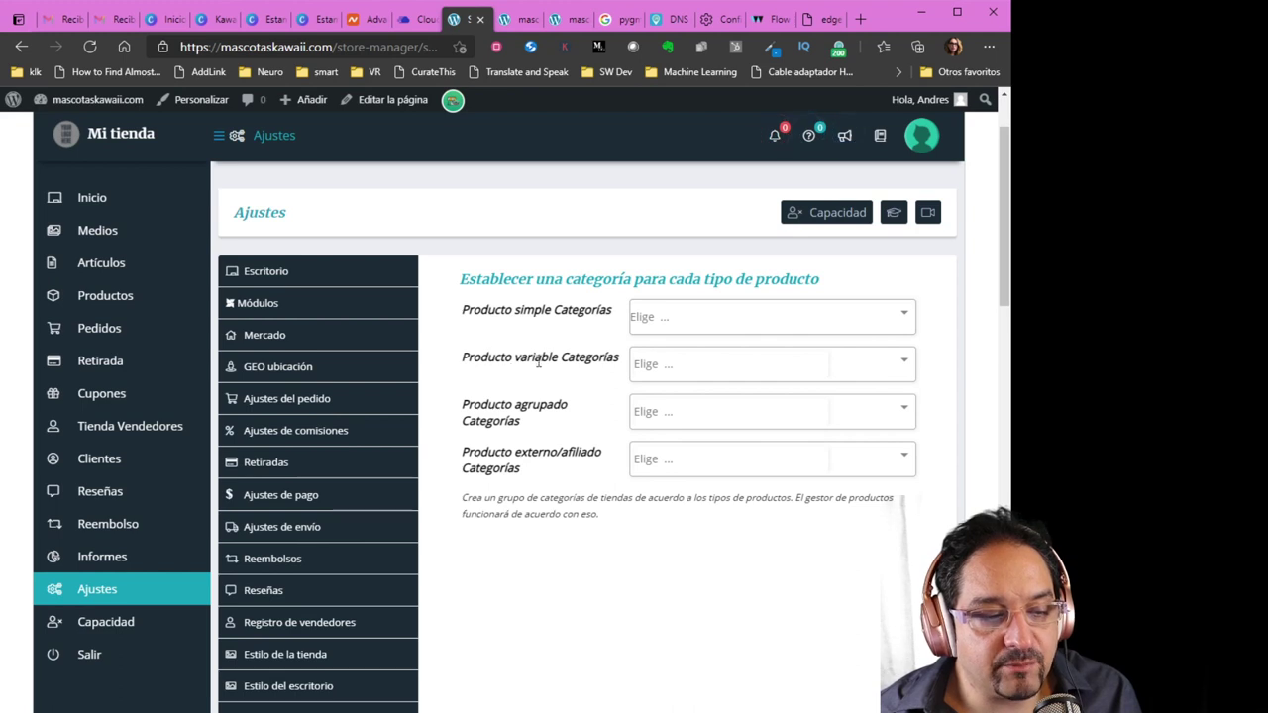
Highlight the Categorías labels for variable, grouped and external/affiliate product types
{"action": "left_click_drag", "start_coordinate": [562, 360], "coordinate": [591, 360]}
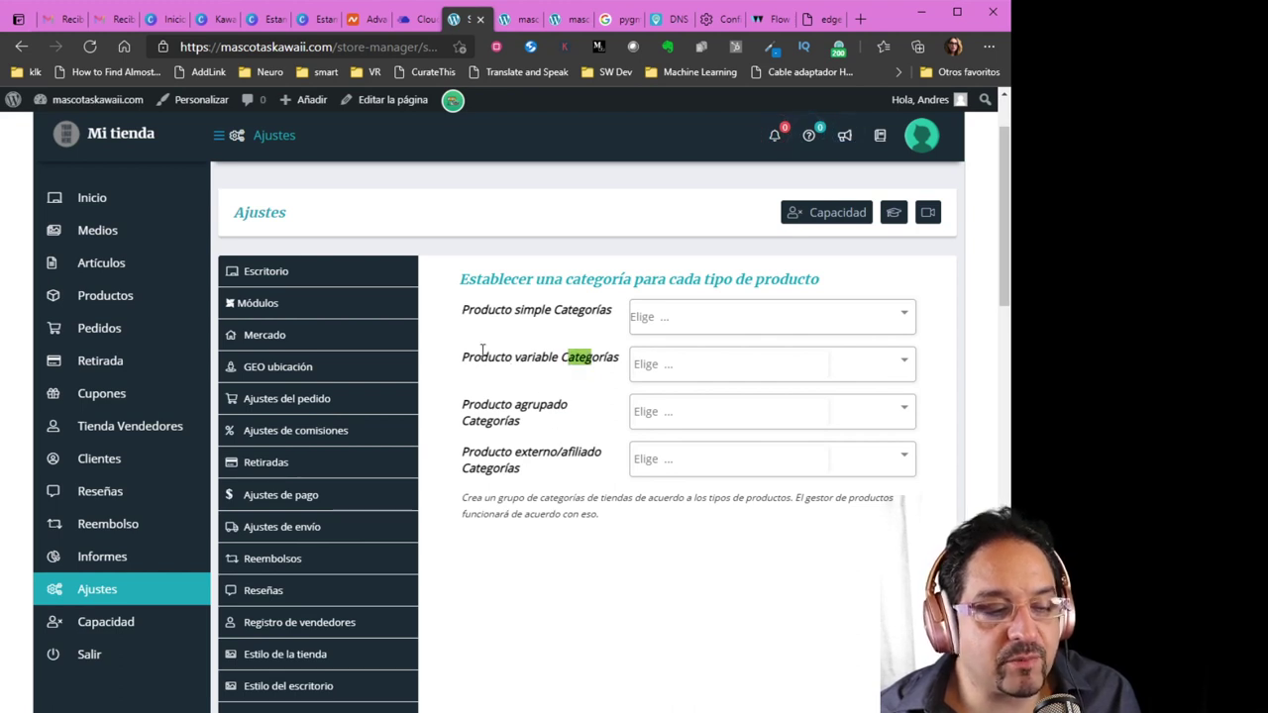
{"action": "left_click_drag", "start_coordinate": [482, 351], "coordinate": [595, 361]}
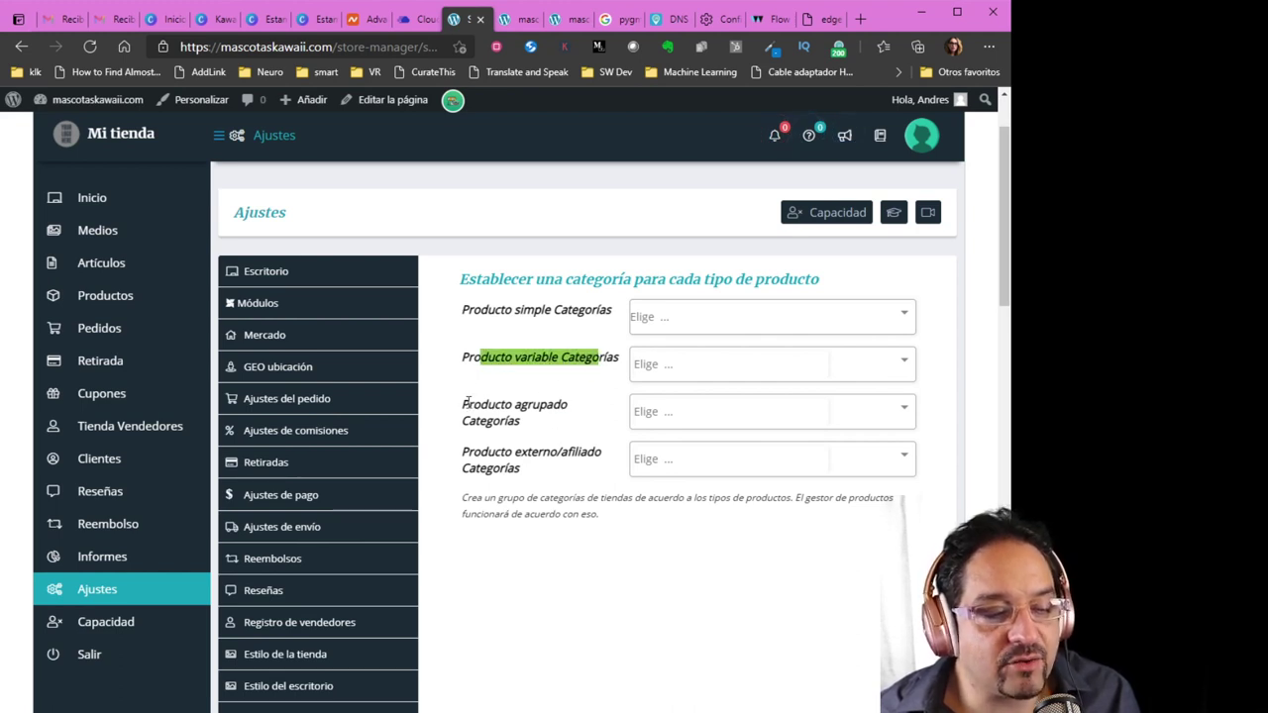
{"action": "left_click_drag", "start_coordinate": [463, 401], "coordinate": [567, 431]}
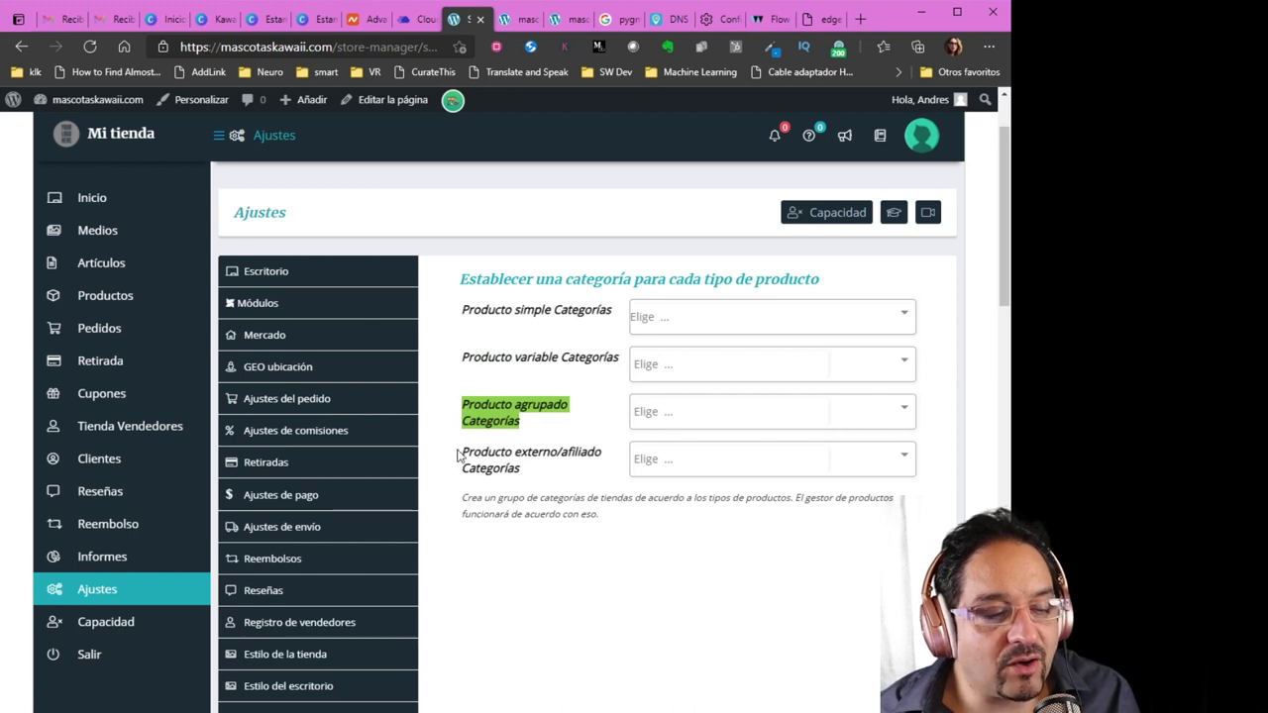
{"action": "left_click_drag", "start_coordinate": [466, 452], "coordinate": [537, 453]}
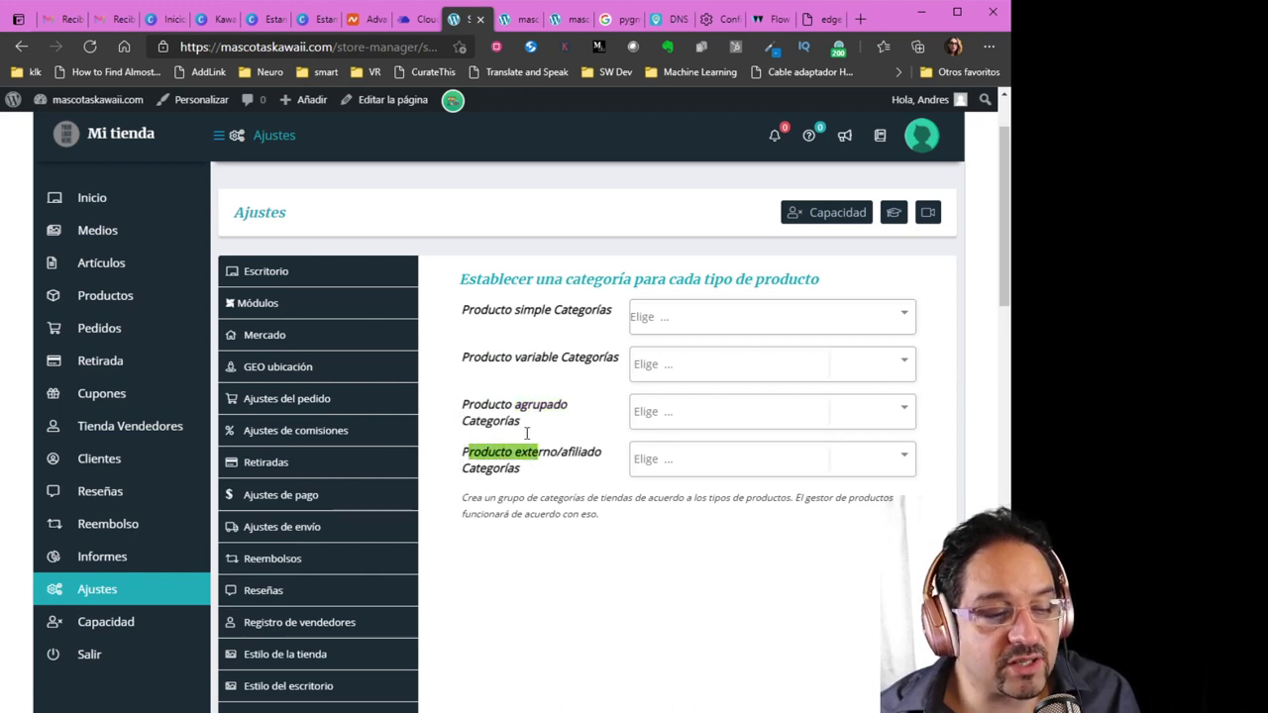
{"action": "left_click", "coordinate": [578, 483]}
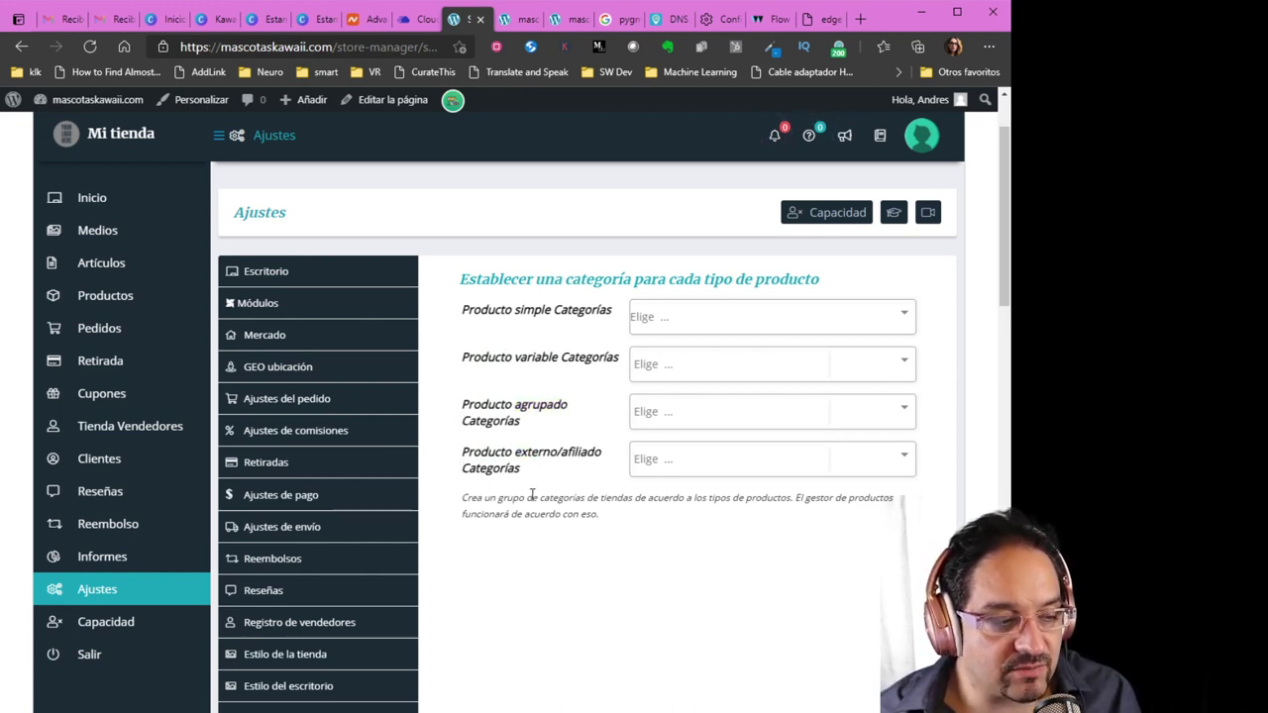
{"action": "scroll", "coordinate": [138, 551], "scroll_direction": "down", "scroll_amount": 1}
Open vendor capability settings and disable variable, grouped and external/affiliate product creation
{"action": "left_click", "coordinate": [117, 508]}
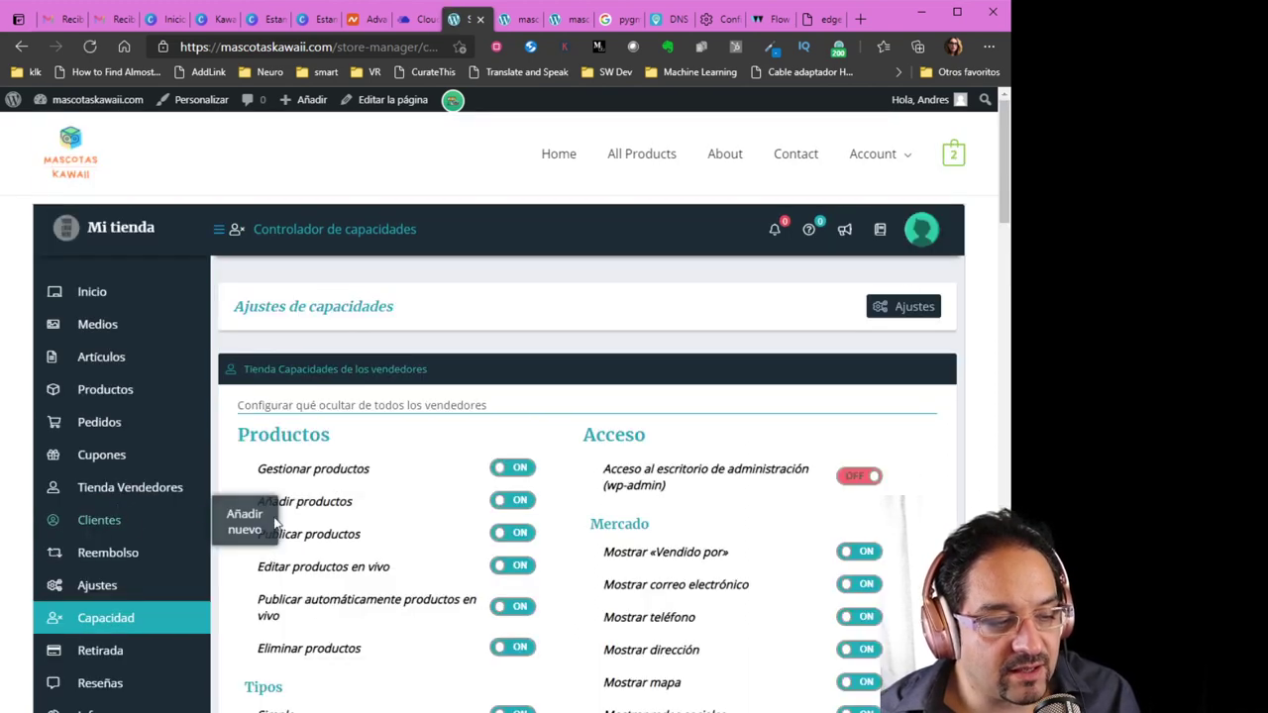
{"action": "scroll", "coordinate": [391, 535], "scroll_direction": "down", "scroll_amount": 2}
{"action": "scroll", "coordinate": [396, 541], "scroll_direction": "down", "scroll_amount": 1}
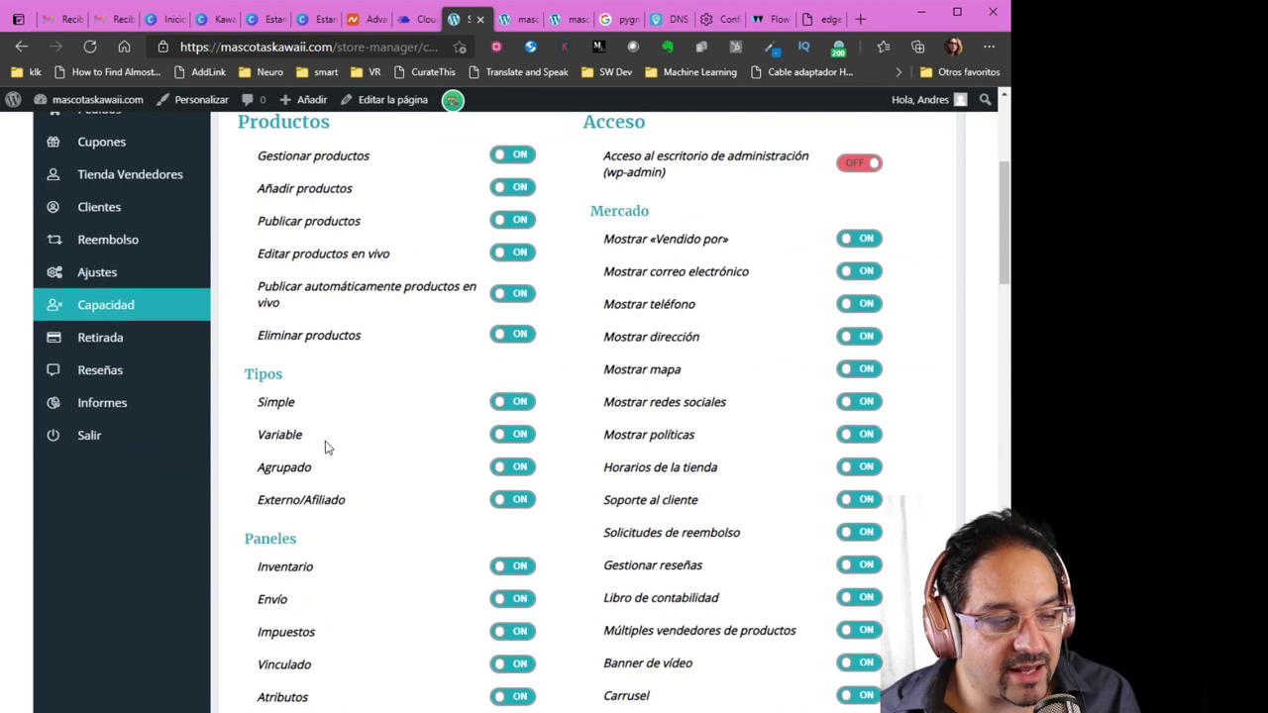
{"action": "left_click", "coordinate": [512, 433]}
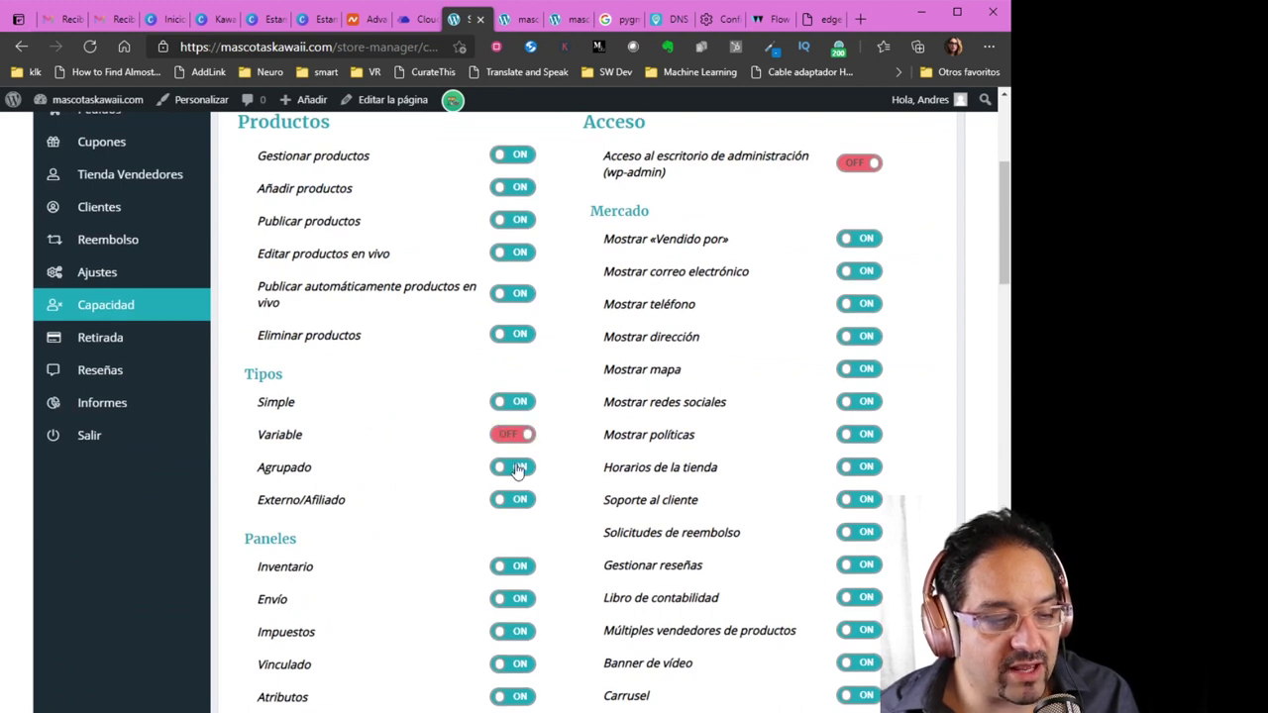
{"action": "left_click", "coordinate": [513, 467]}
{"action": "left_click", "coordinate": [510, 503]}
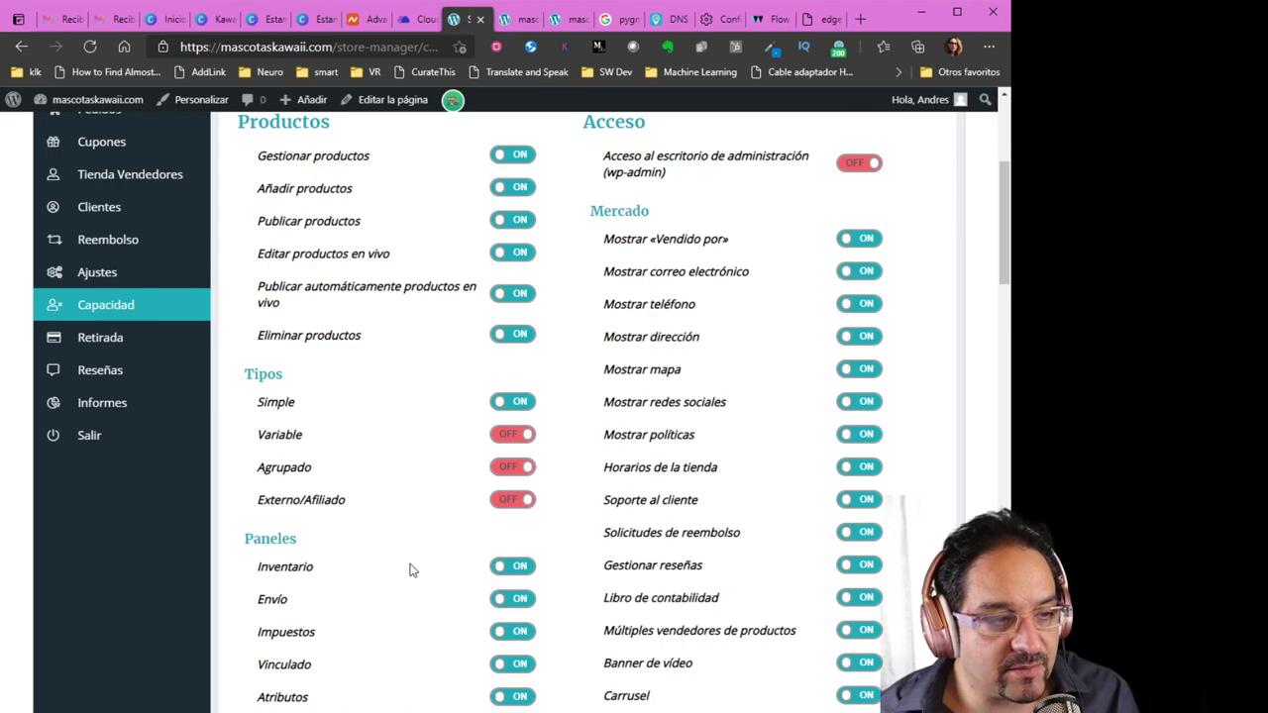
Review the remaining capability options and save the vendor capability settings with wp-admin access off
{"action": "scroll", "coordinate": [417, 570], "scroll_direction": "down", "scroll_amount": 3}
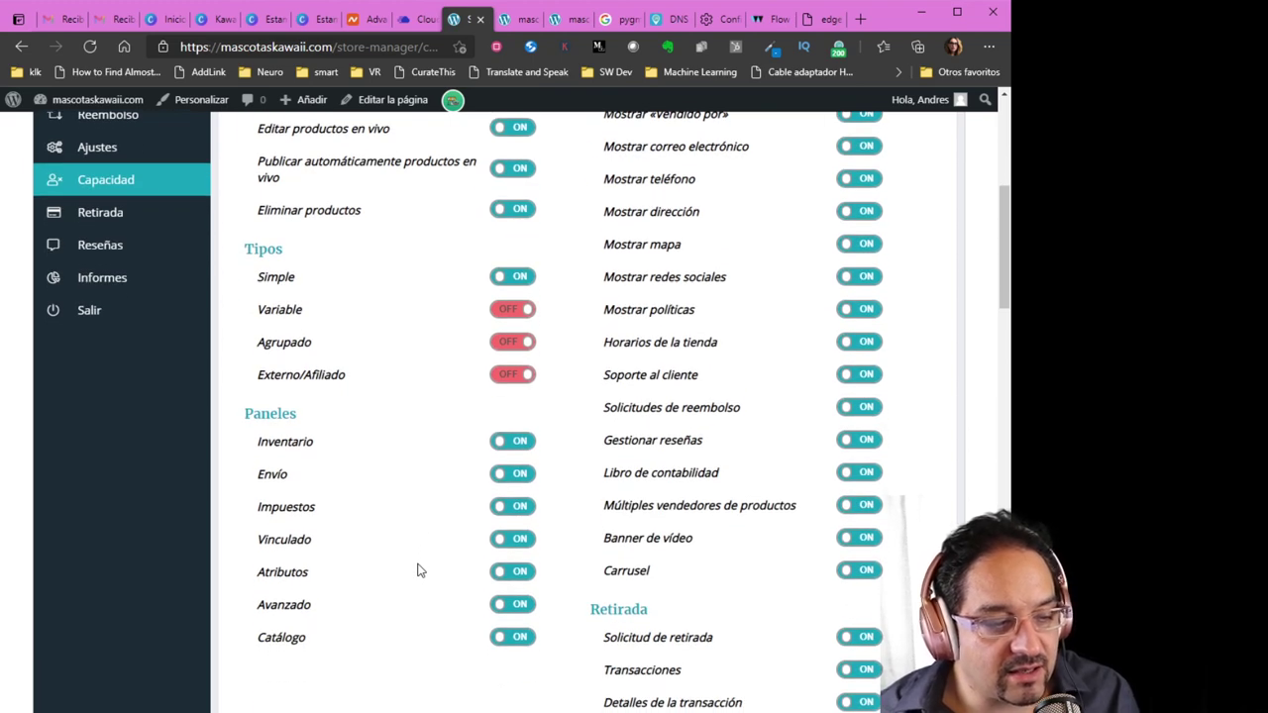
{"action": "scroll", "coordinate": [417, 570], "scroll_direction": "down", "scroll_amount": 4}
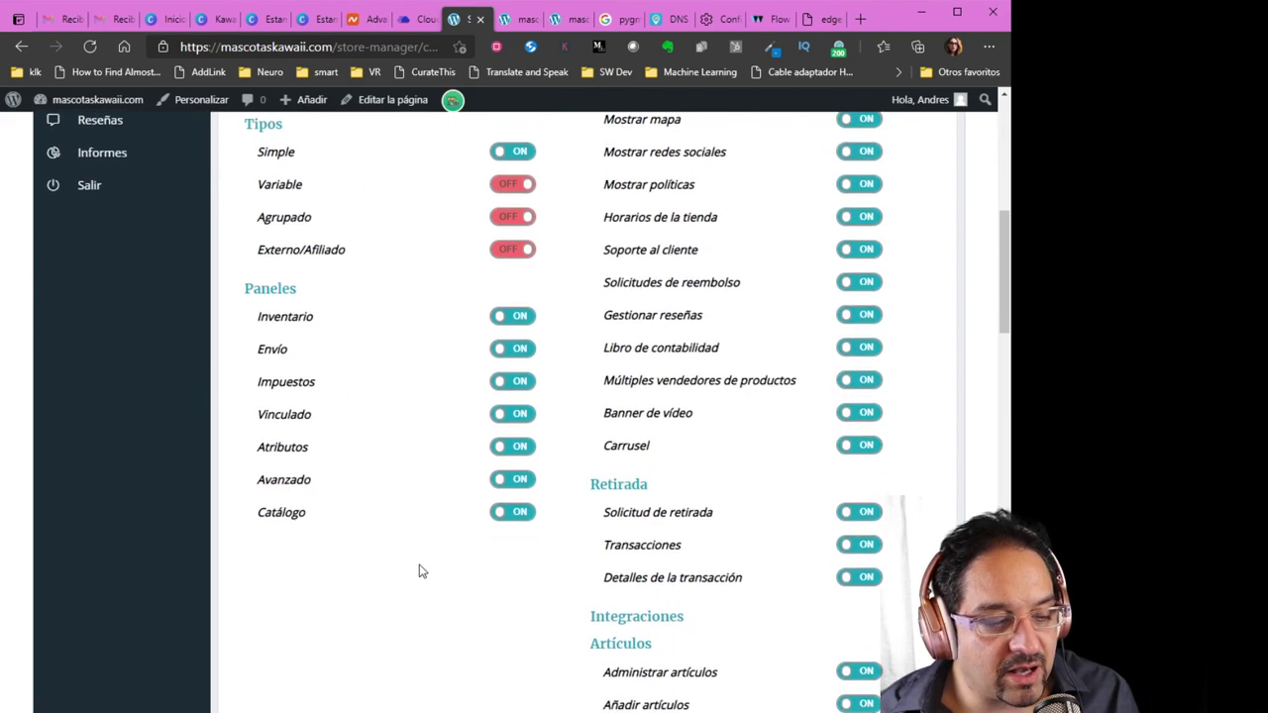
{"action": "scroll", "coordinate": [417, 571], "scroll_direction": "down", "scroll_amount": 8}
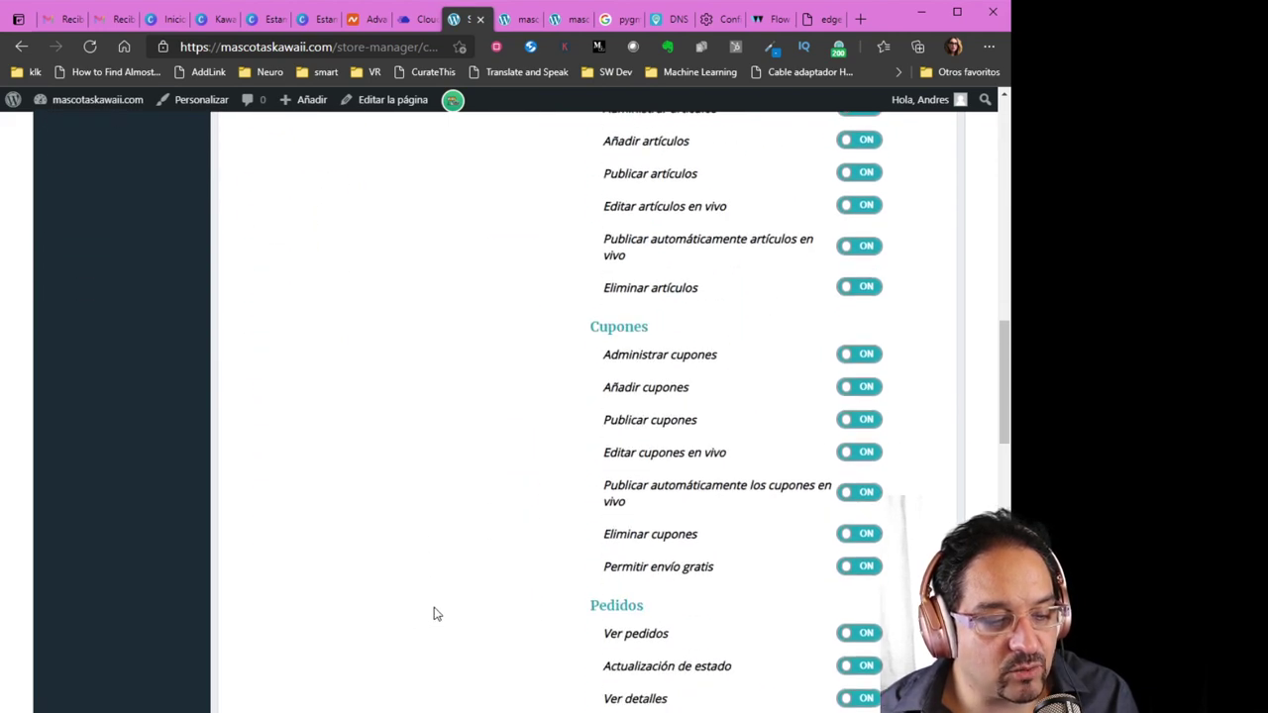
{"action": "scroll", "coordinate": [430, 612], "scroll_direction": "up", "scroll_amount": 10}
{"action": "scroll", "coordinate": [442, 604], "scroll_direction": "up", "scroll_amount": 10}
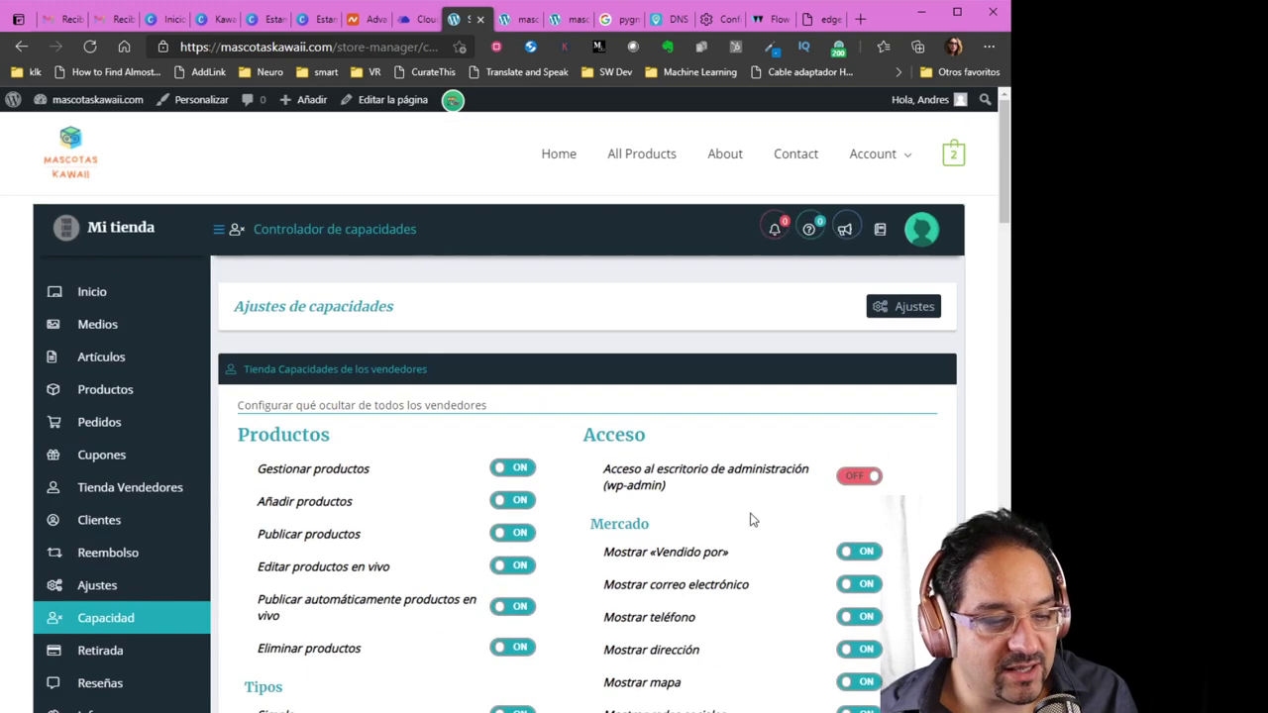
{"action": "scroll", "coordinate": [750, 518], "scroll_direction": "down", "scroll_amount": 4}
{"action": "left_click_drag", "start_coordinate": [1004, 221], "coordinate": [985, 601]}
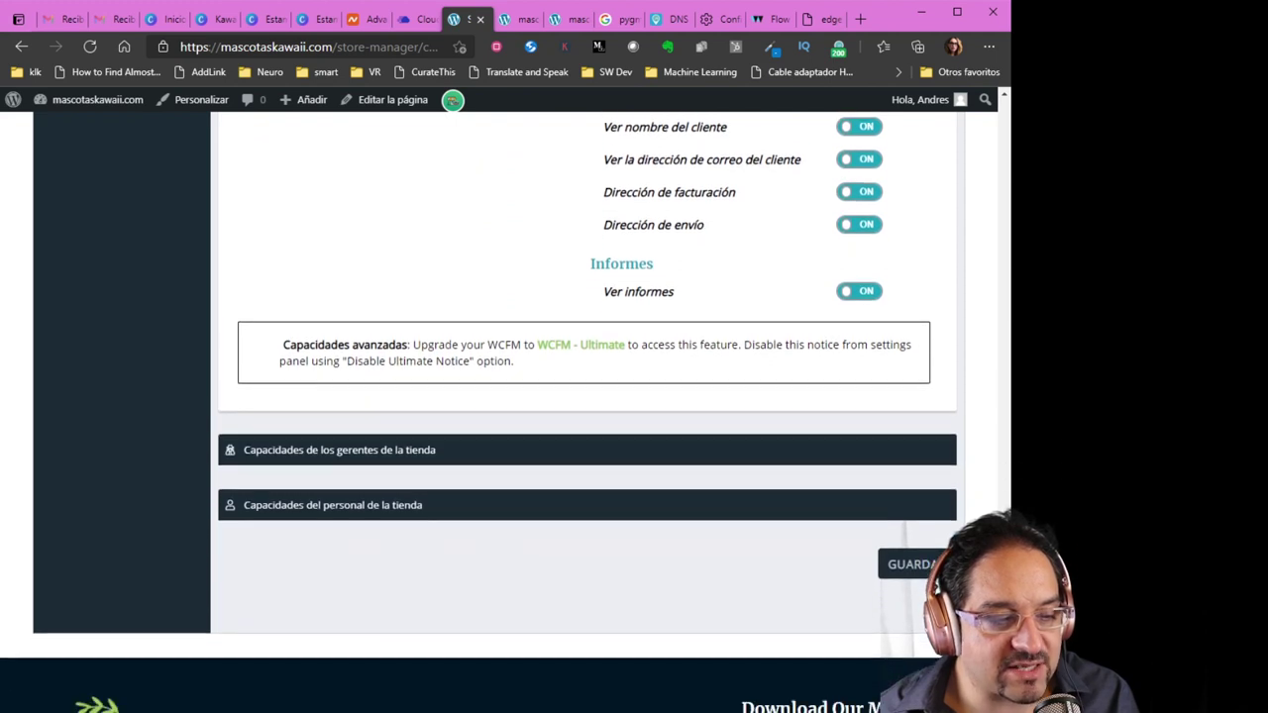
{"action": "scroll", "coordinate": [594, 396], "scroll_direction": "up", "scroll_amount": 3}
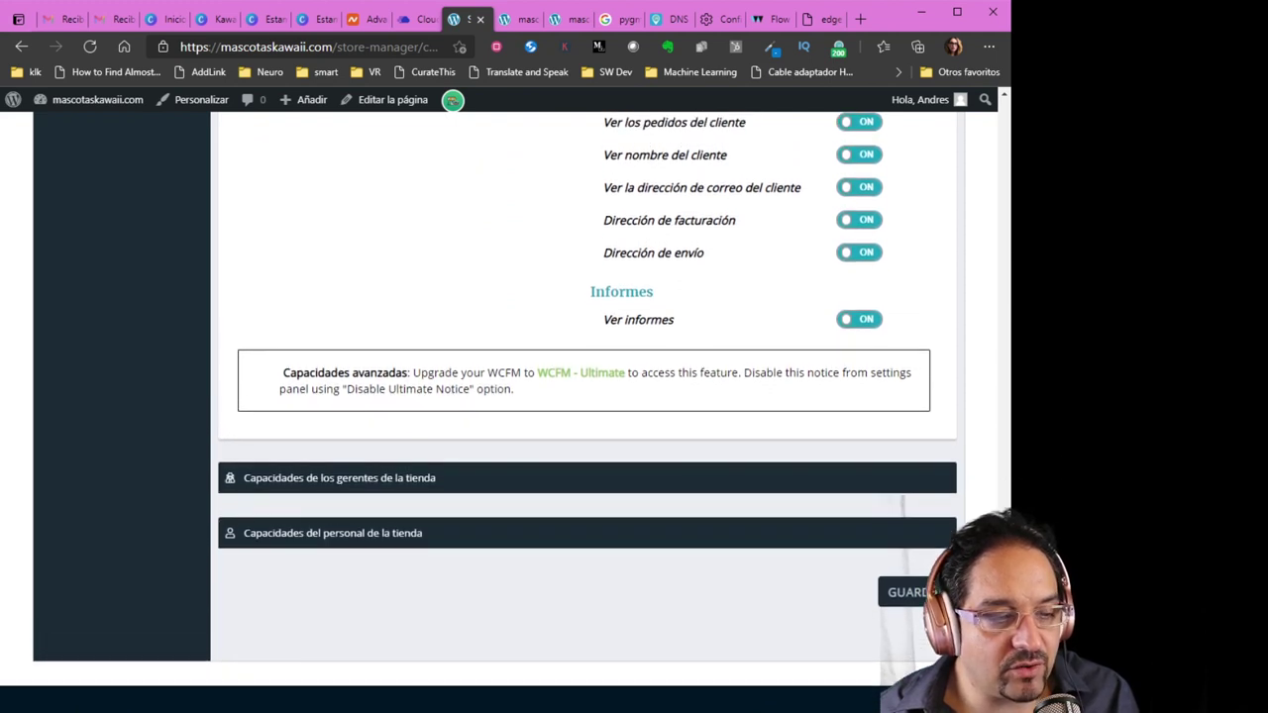
{"action": "scroll", "coordinate": [595, 396], "scroll_direction": "up", "scroll_amount": 1}
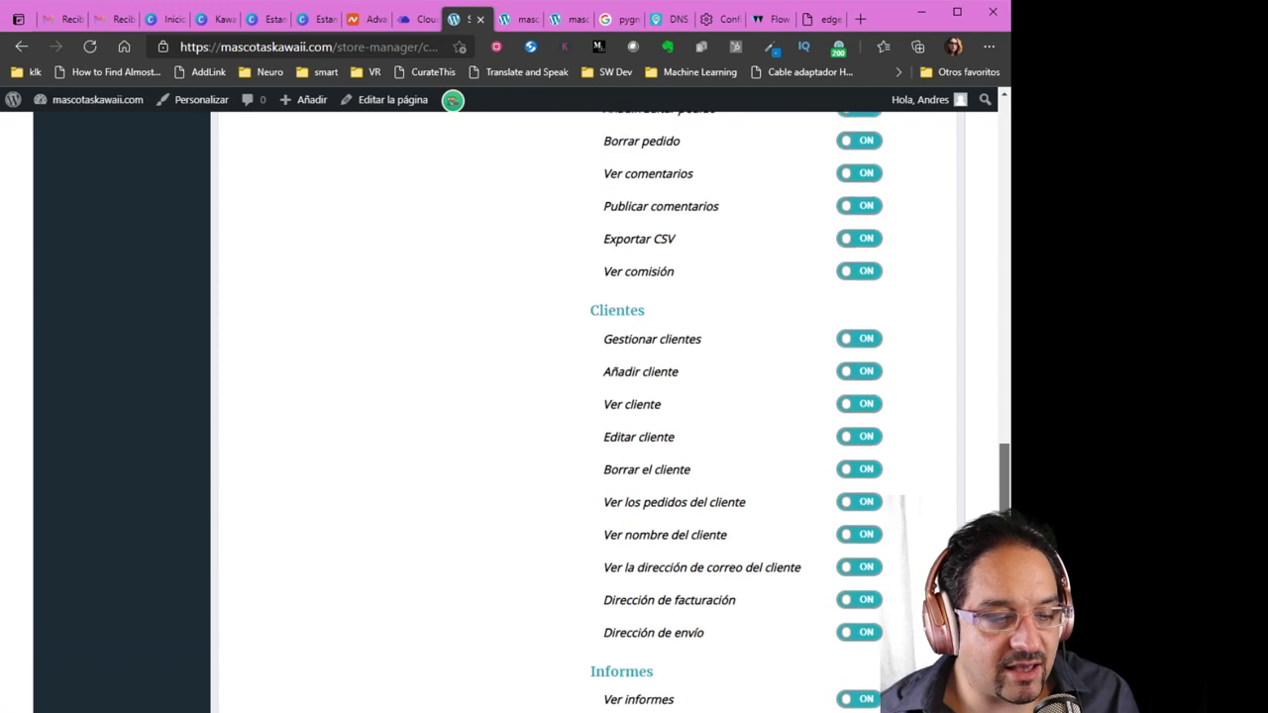
{"action": "scroll", "coordinate": [594, 396], "scroll_direction": "down", "scroll_amount": 4}
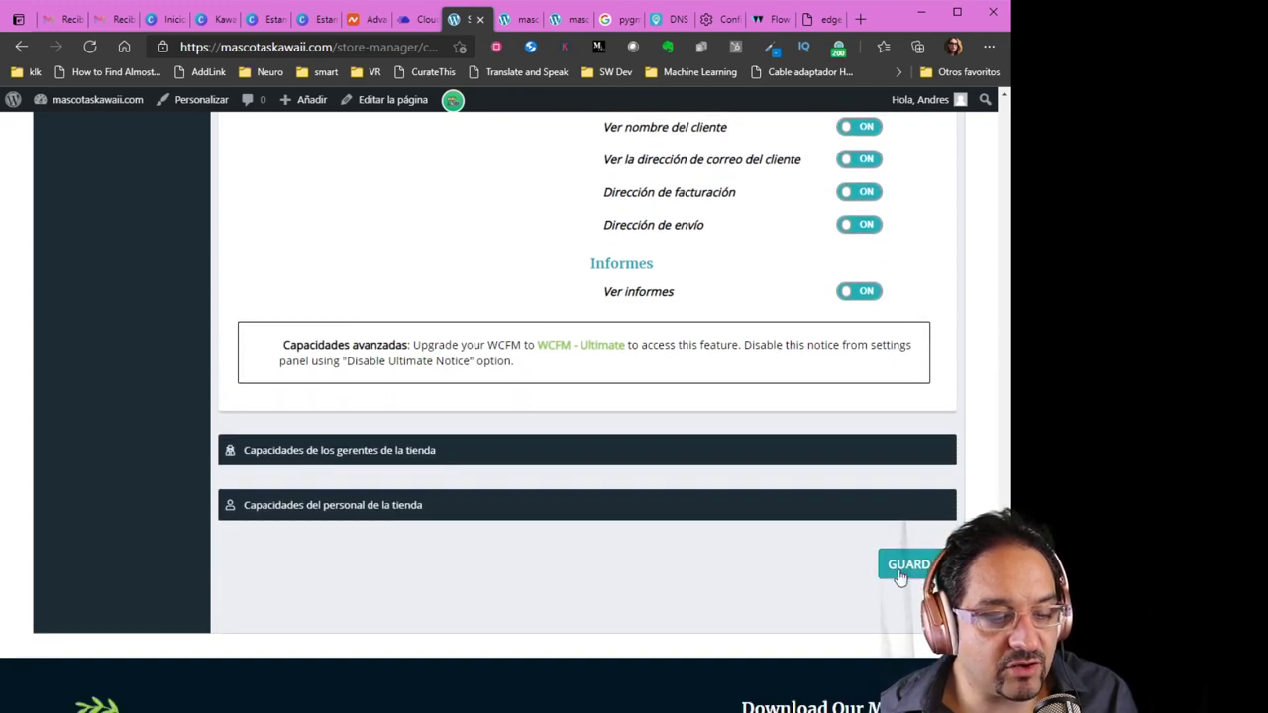
{"action": "left_click", "coordinate": [900, 574]}
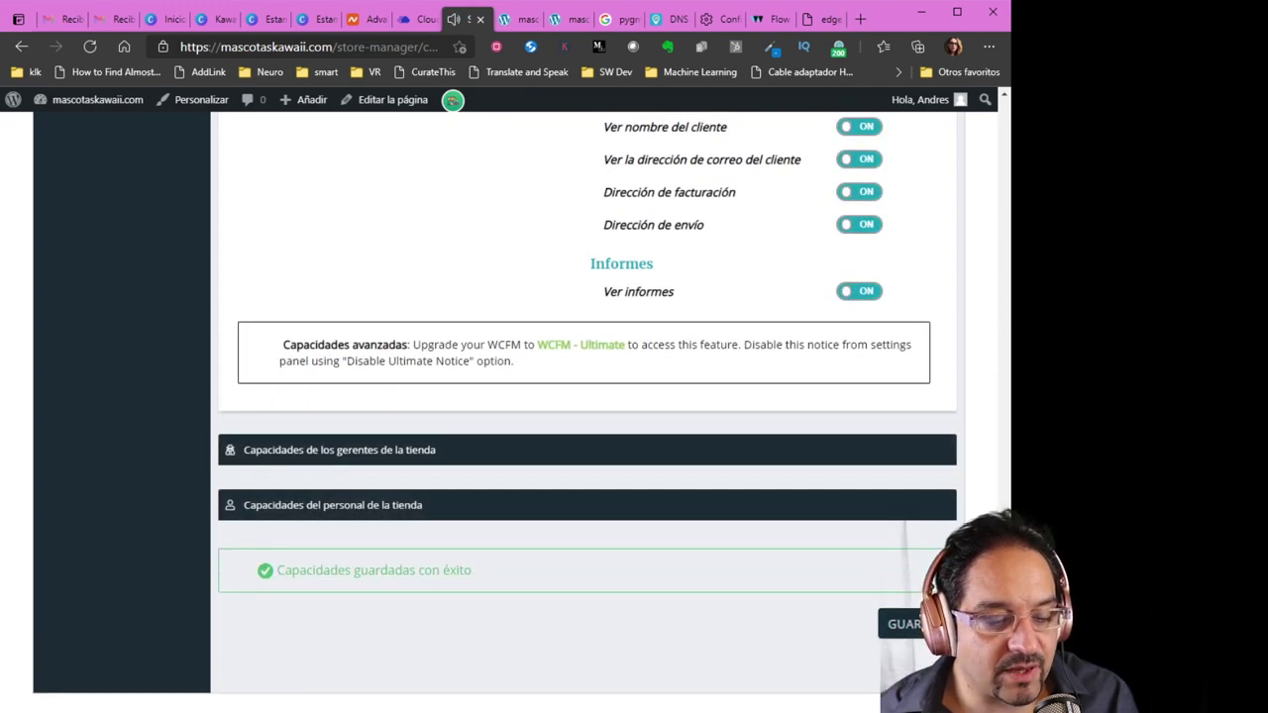
{"action": "left_click_drag", "start_coordinate": [1002, 594], "coordinate": [971, 136]}
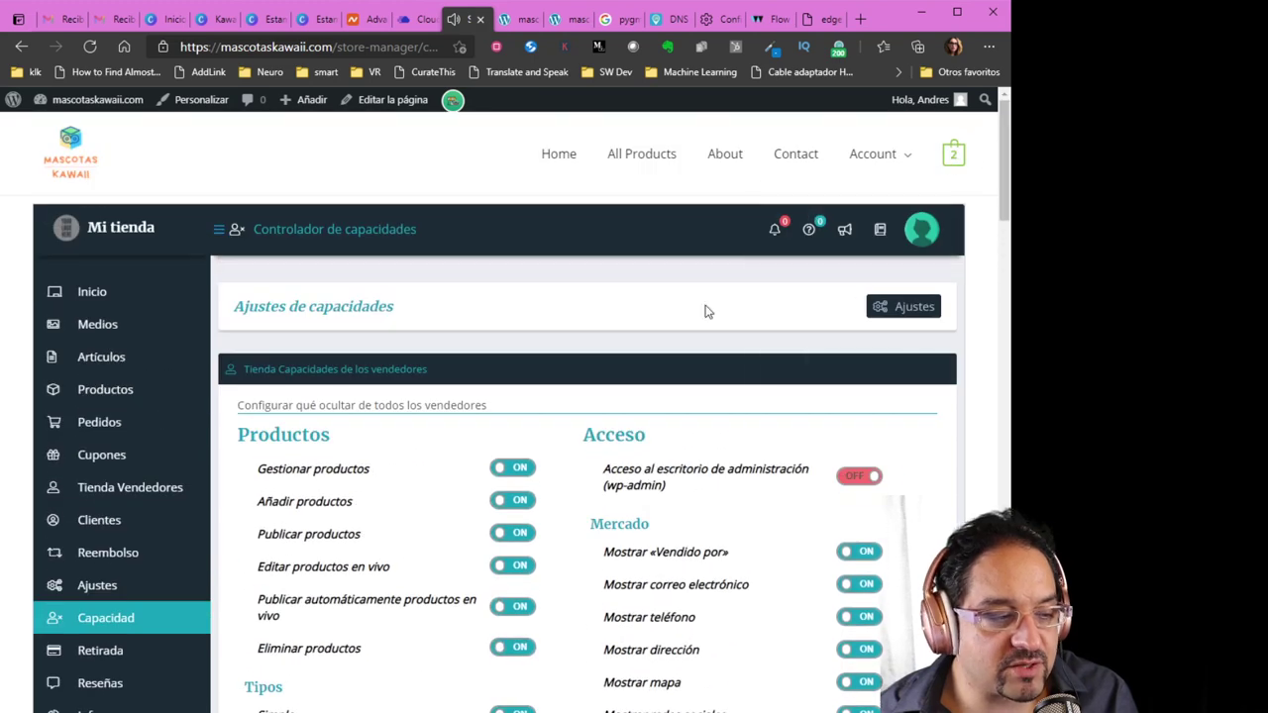
{"action": "scroll", "coordinate": [456, 472], "scroll_direction": "down", "scroll_amount": 1}
{"action": "scroll", "coordinate": [456, 481], "scroll_direction": "up", "scroll_amount": 1}
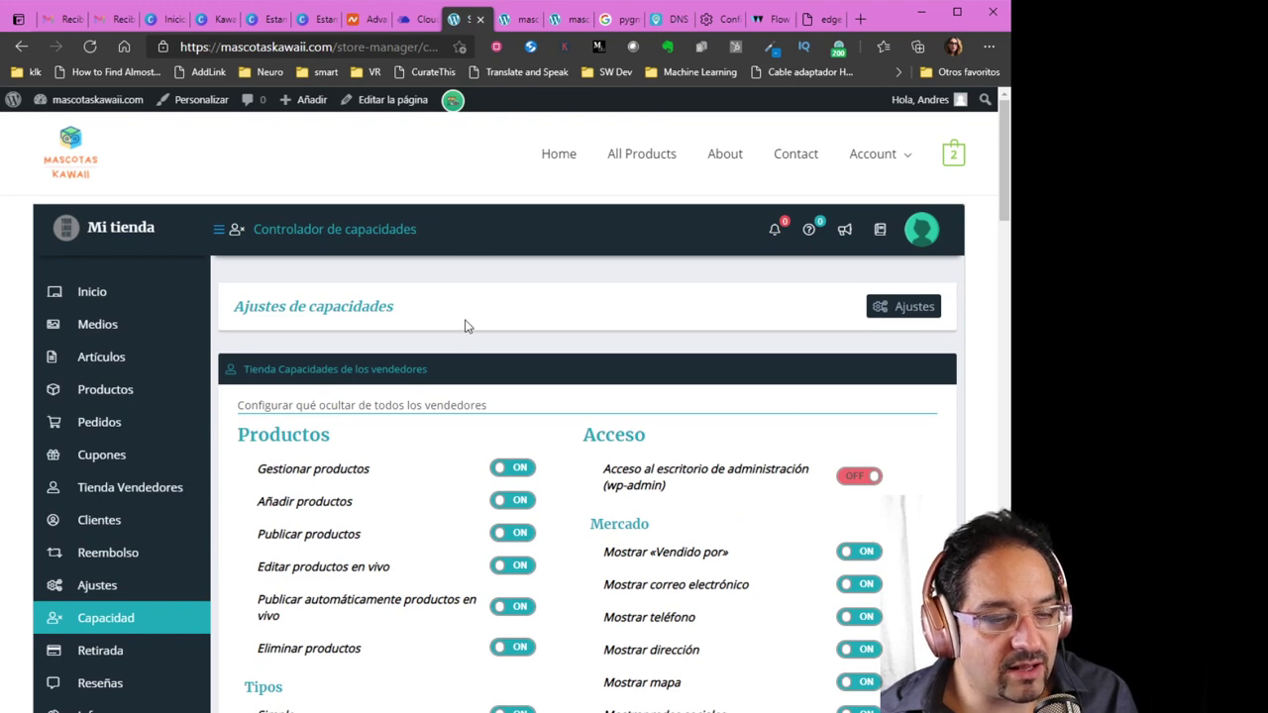
From the store homepage tab, go to the WordPress Productos > Categorías page
{"action": "left_click", "coordinate": [513, 20]}
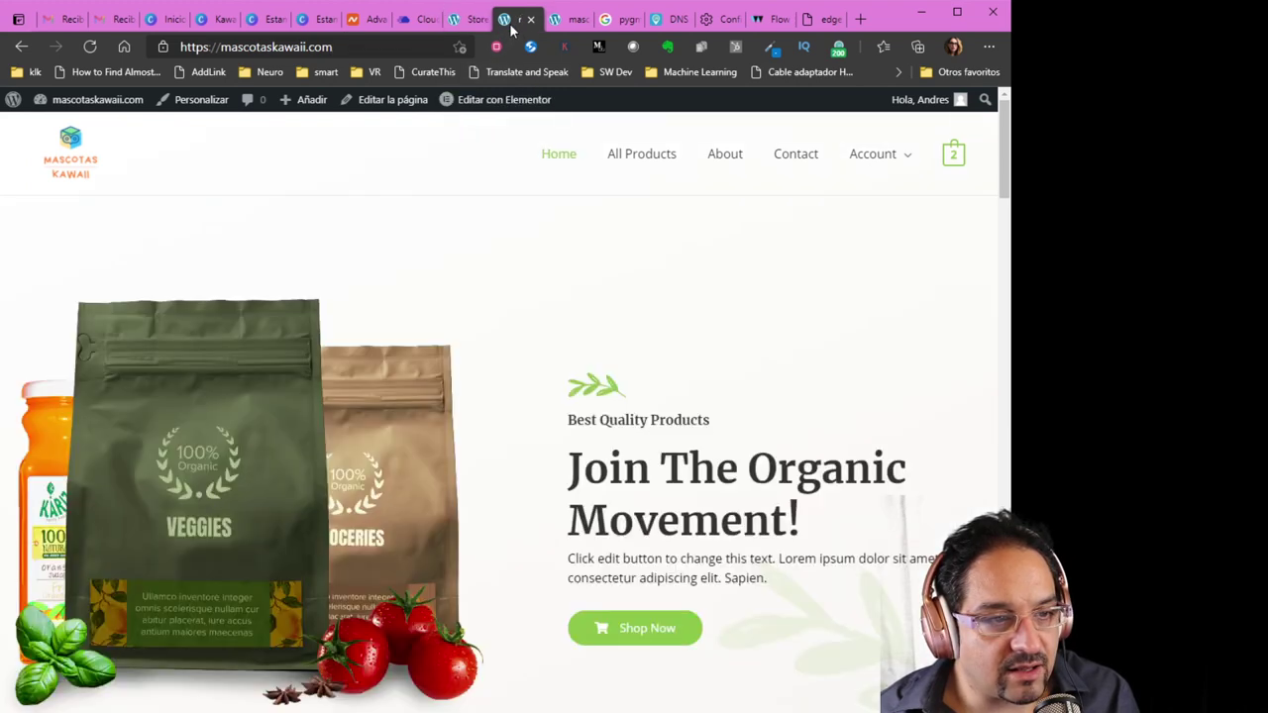
{"action": "mouse_move", "coordinate": [66, 103]}
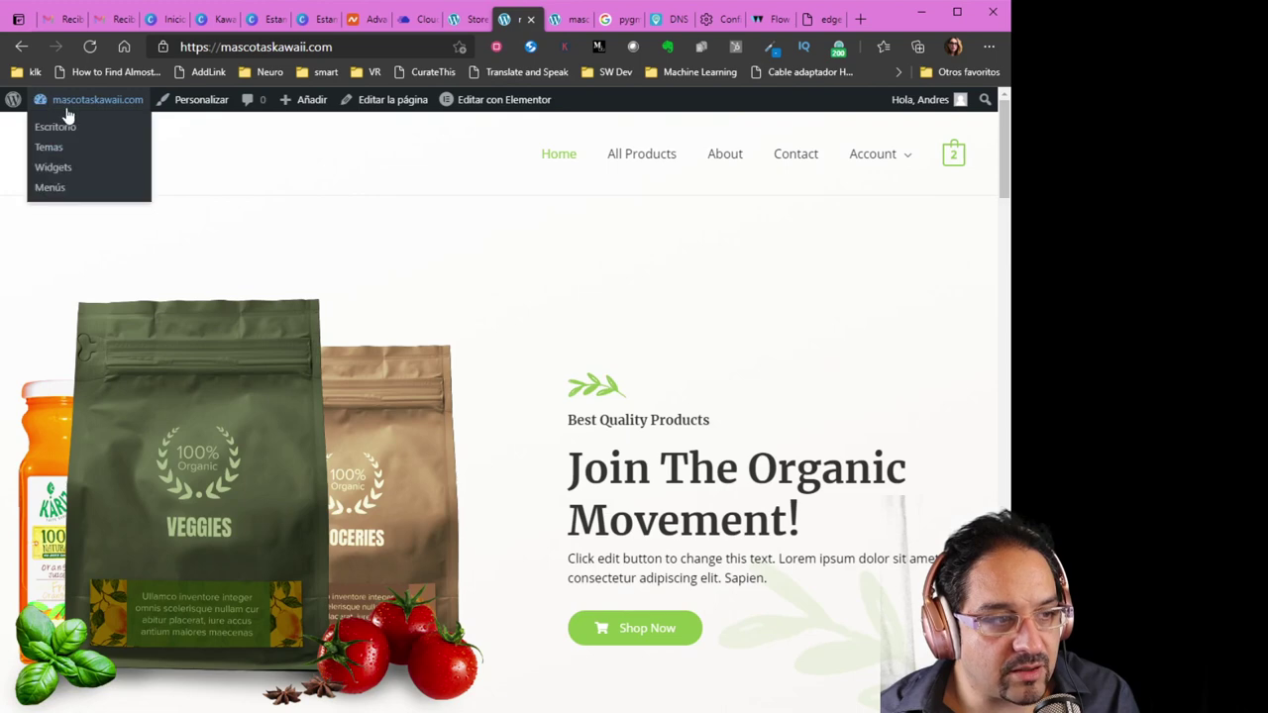
{"action": "left_click", "coordinate": [67, 135]}
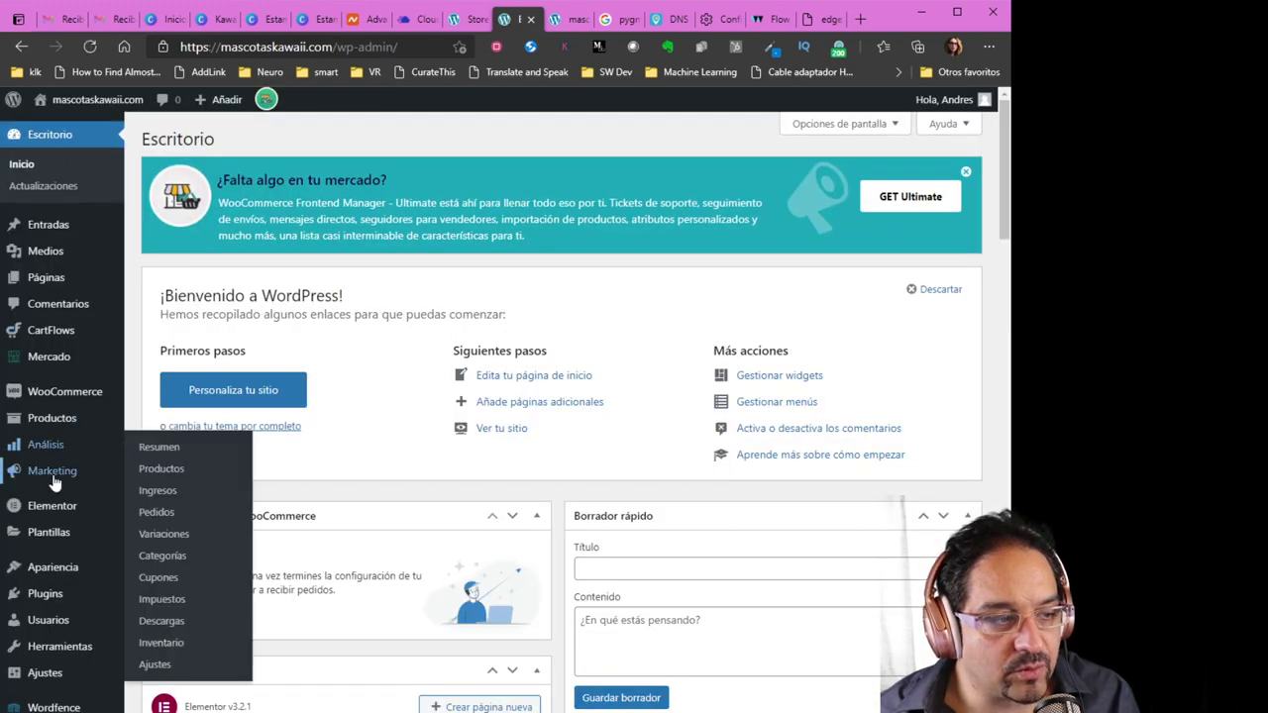
{"action": "scroll", "coordinate": [49, 513], "scroll_direction": "down", "scroll_amount": 1}
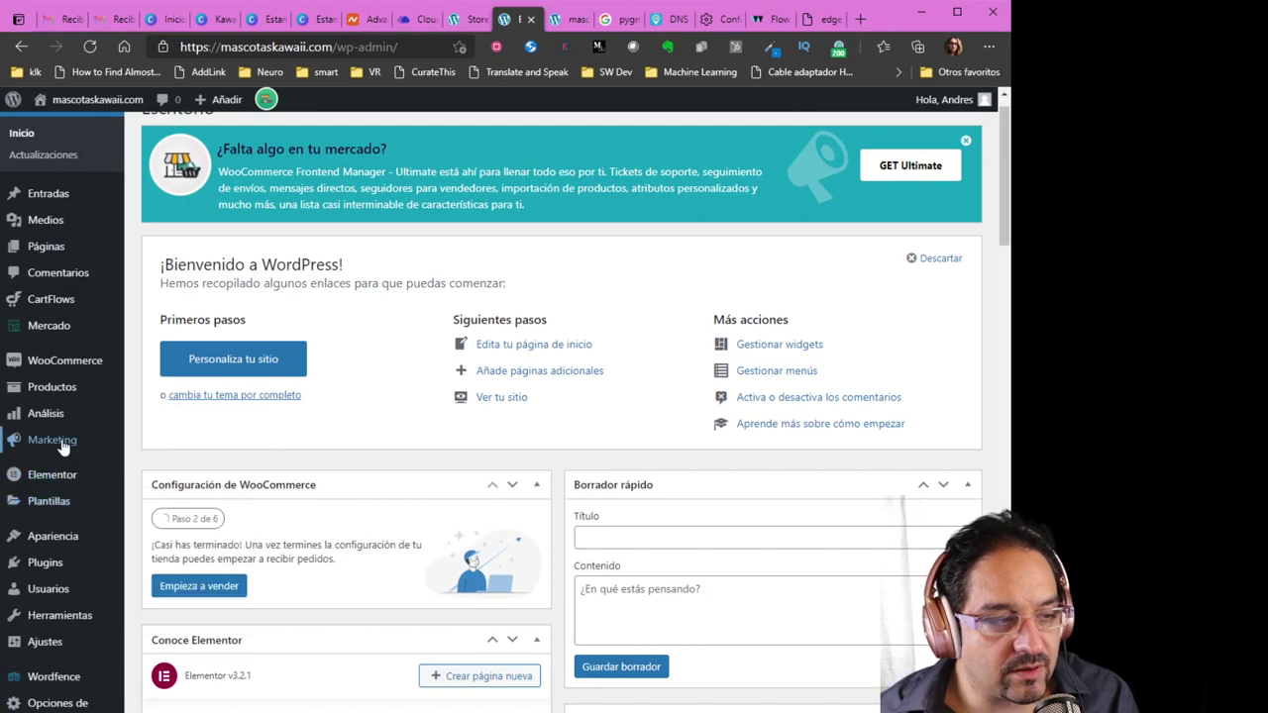
{"action": "mouse_move", "coordinate": [55, 395]}
{"action": "left_click", "coordinate": [171, 439]}
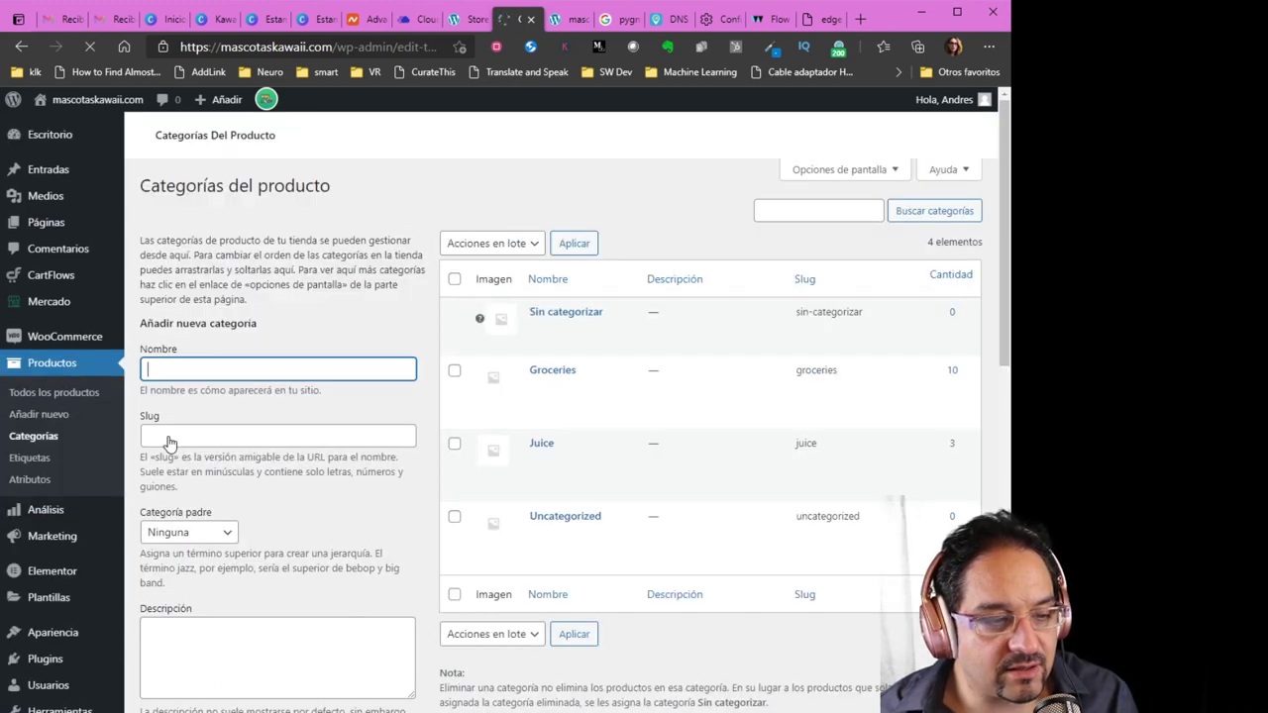
Add a product category named 'Tiernos'
{"action": "scroll", "coordinate": [584, 453], "scroll_direction": "down", "scroll_amount": 2}
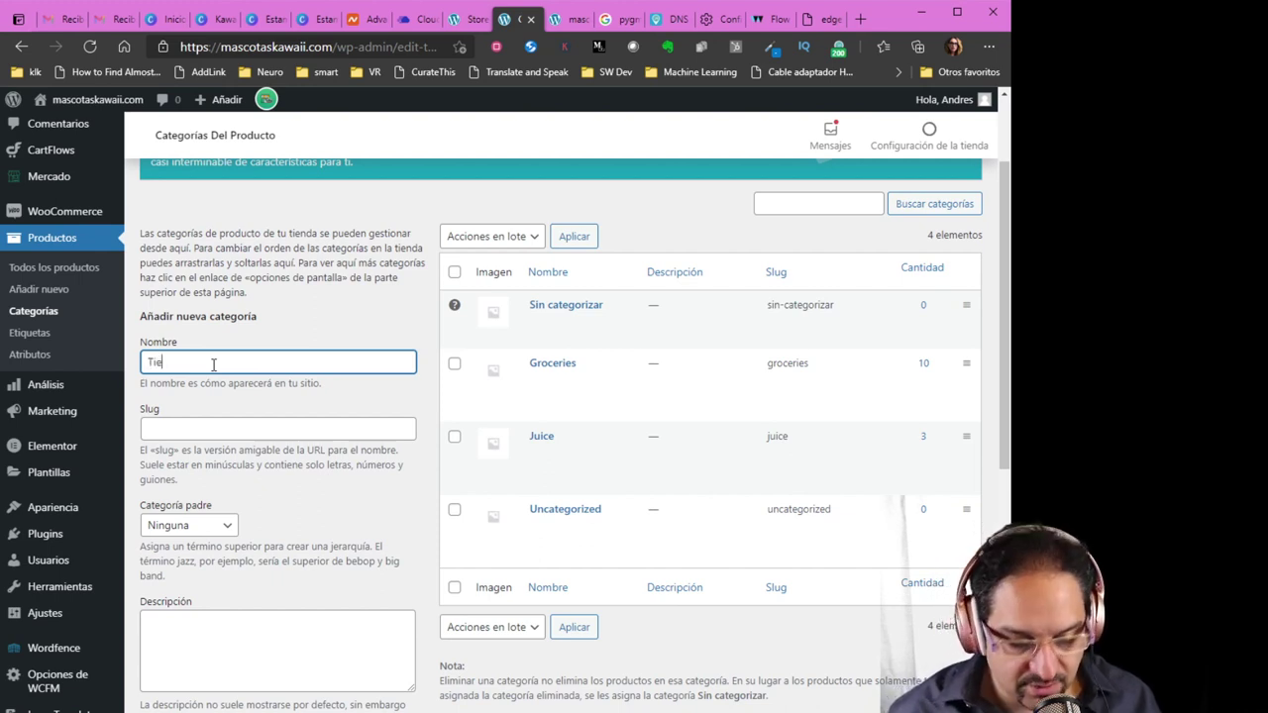
{"action": "type", "text": "rnos"}
{"action": "left_click", "coordinate": [222, 429]}
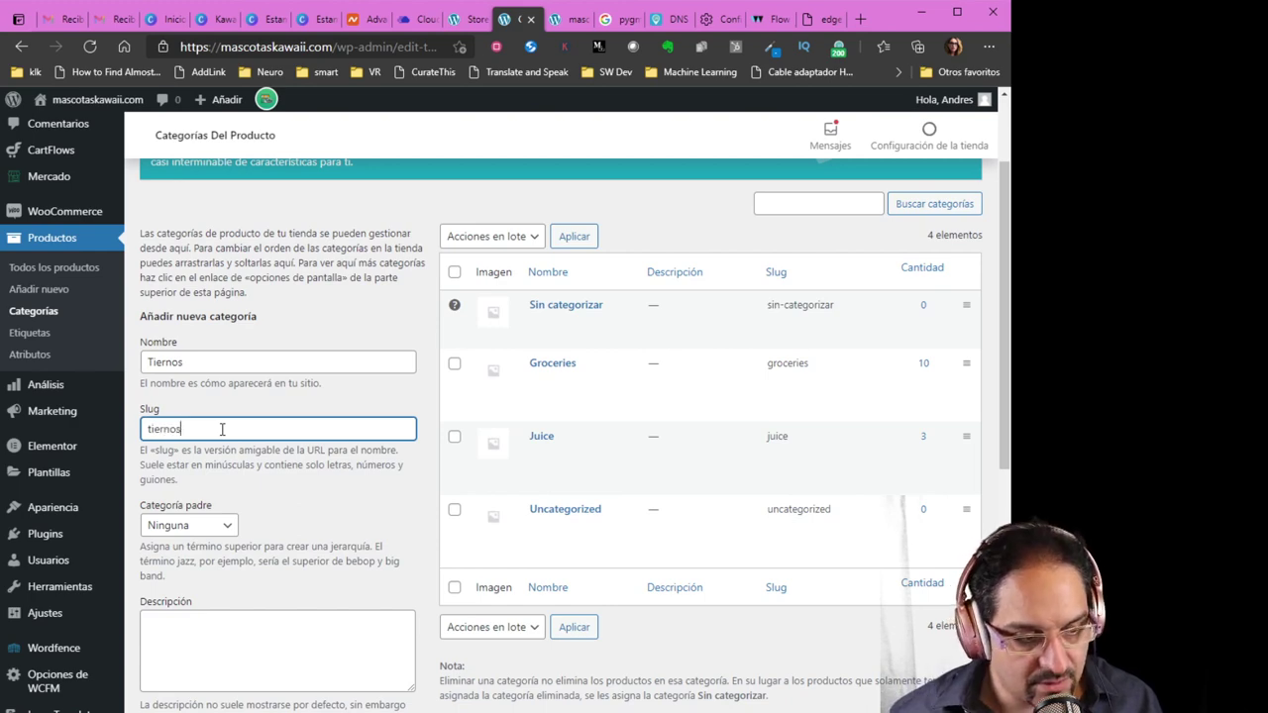
{"action": "scroll", "coordinate": [362, 538], "scroll_direction": "down", "scroll_amount": 3}
{"action": "scroll", "coordinate": [346, 647], "scroll_direction": "up", "scroll_amount": 5}
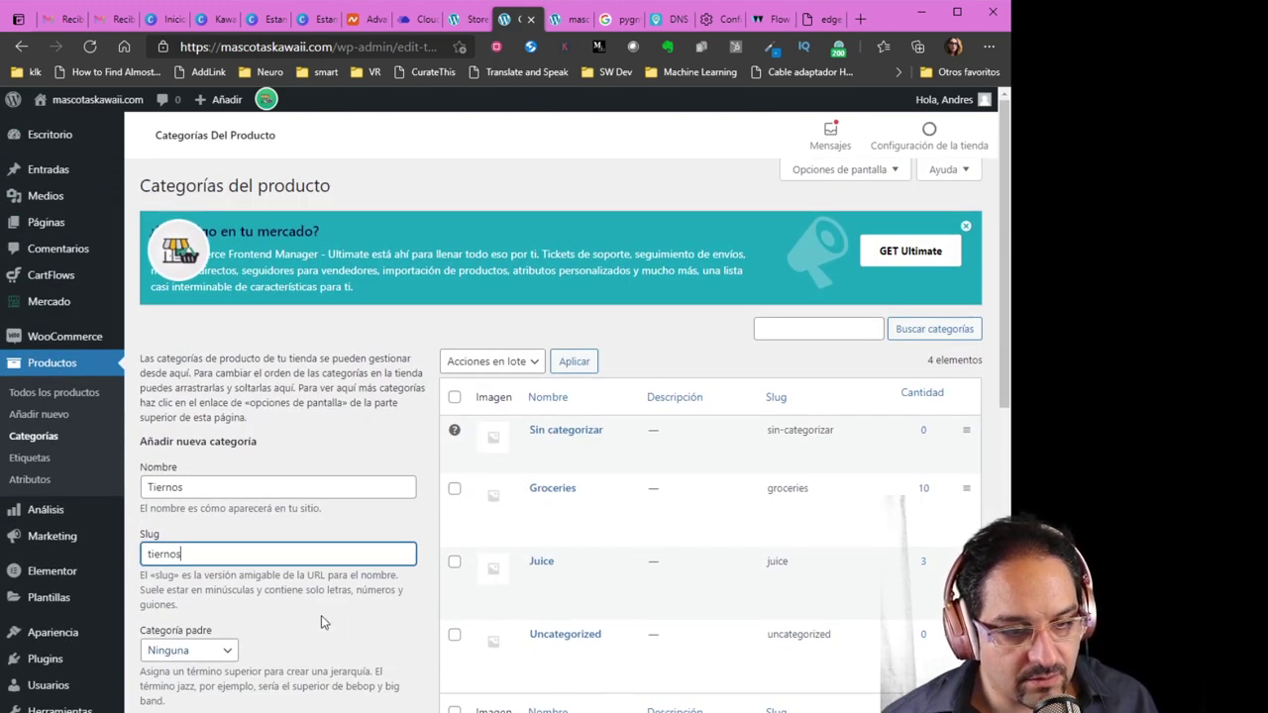
{"action": "scroll", "coordinate": [321, 615], "scroll_direction": "down", "scroll_amount": 6}
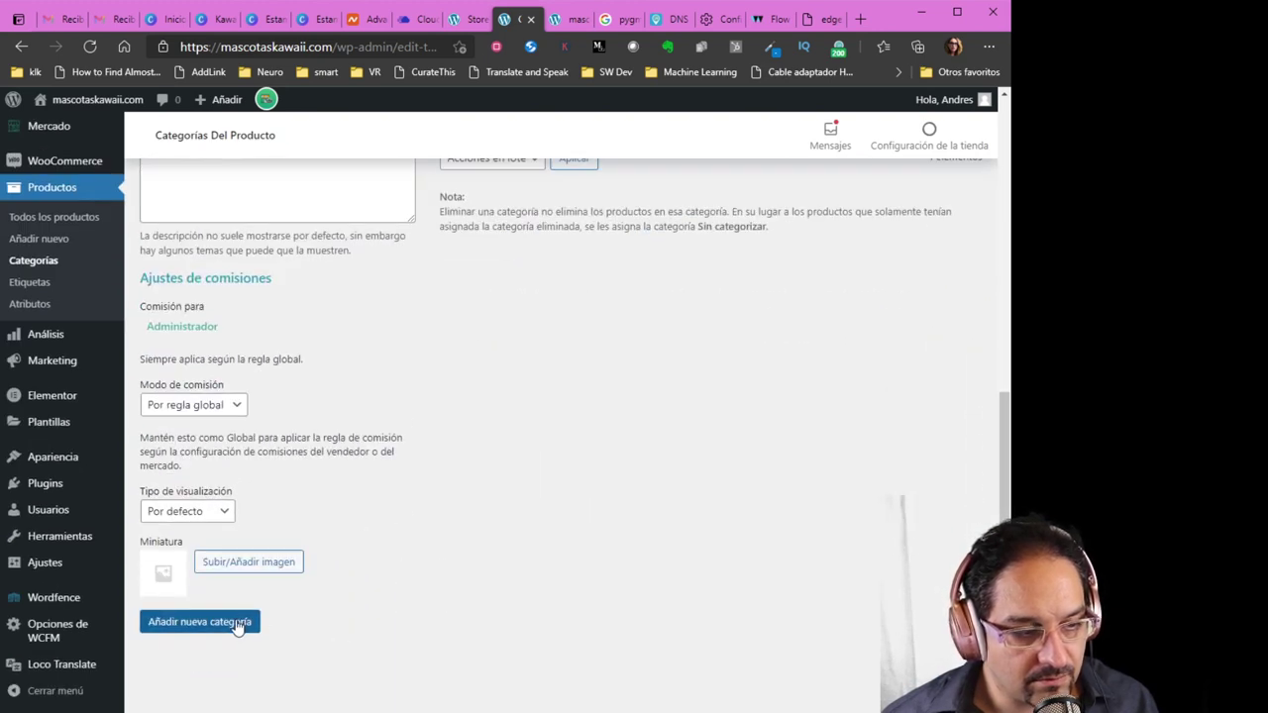
{"action": "left_click", "coordinate": [238, 625]}
Add a second product category named 'Muy Tiernos'
{"action": "scroll", "coordinate": [380, 616], "scroll_direction": "up", "scroll_amount": 6}
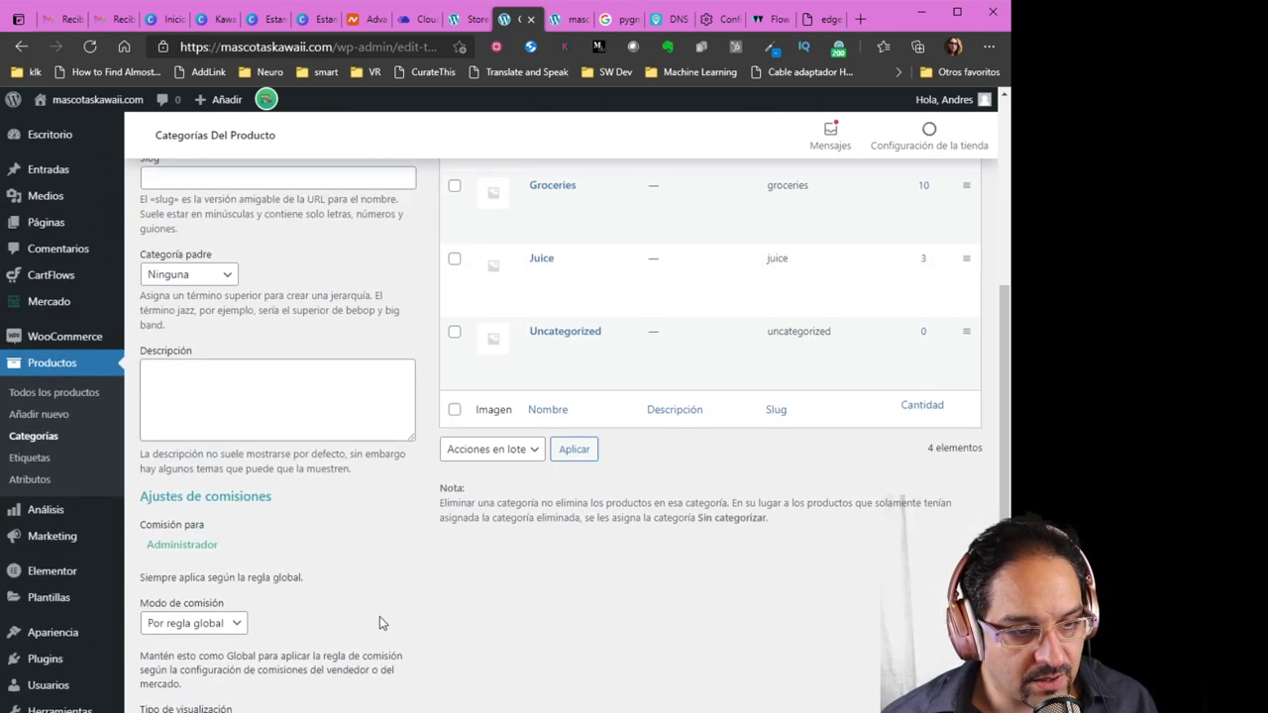
{"action": "left_click", "coordinate": [249, 456]}
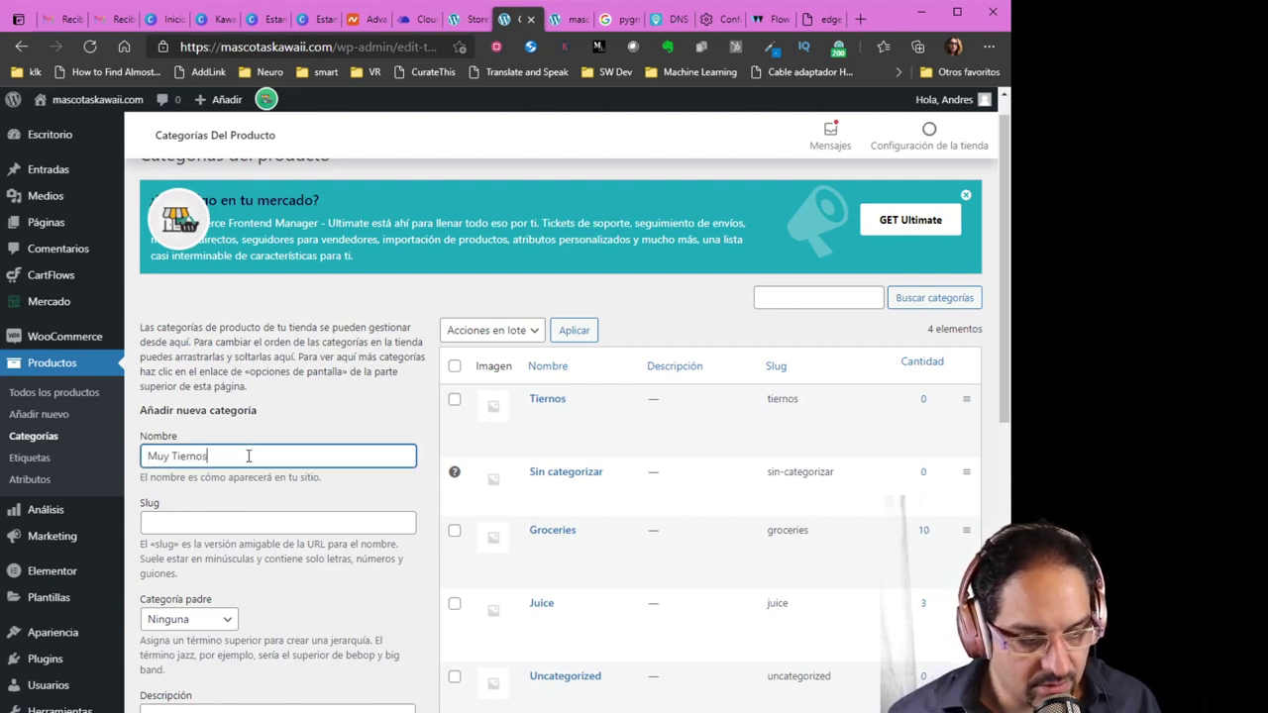
{"action": "type", "text": "Muy Tiernos"}
{"action": "left_click", "coordinate": [244, 525]}
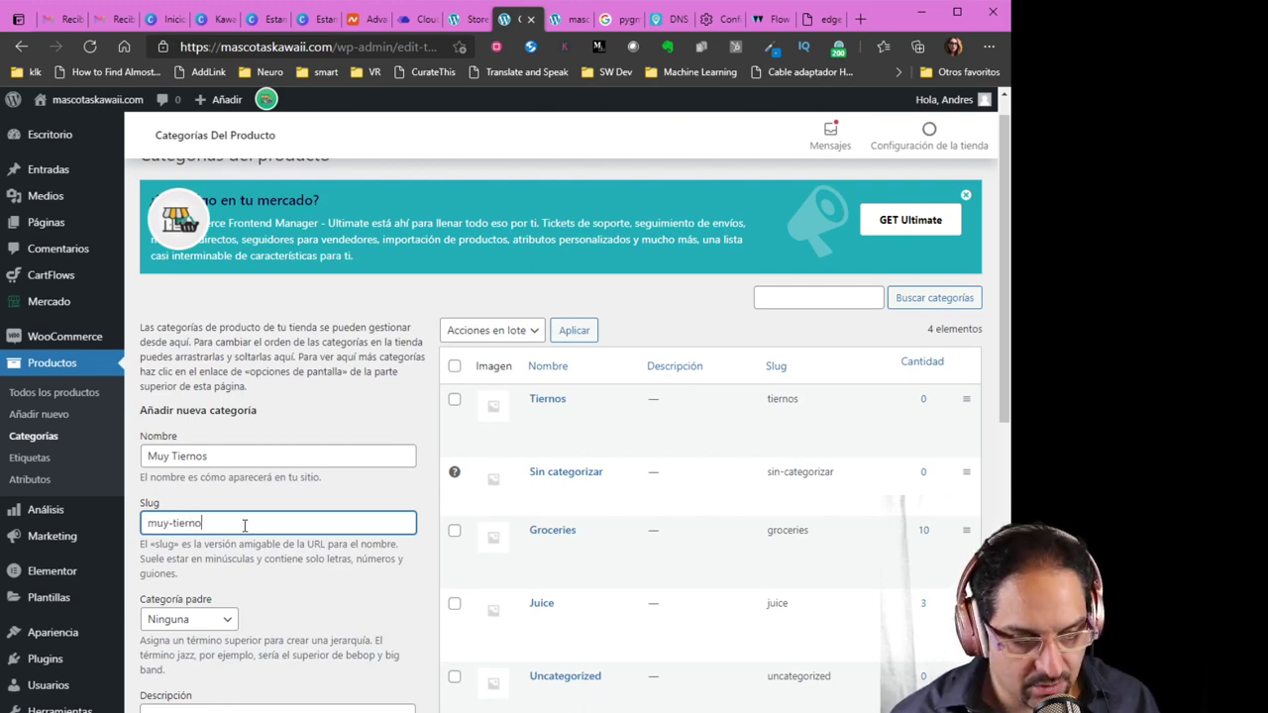
{"action": "scroll", "coordinate": [247, 529], "scroll_direction": "down", "scroll_amount": 6}
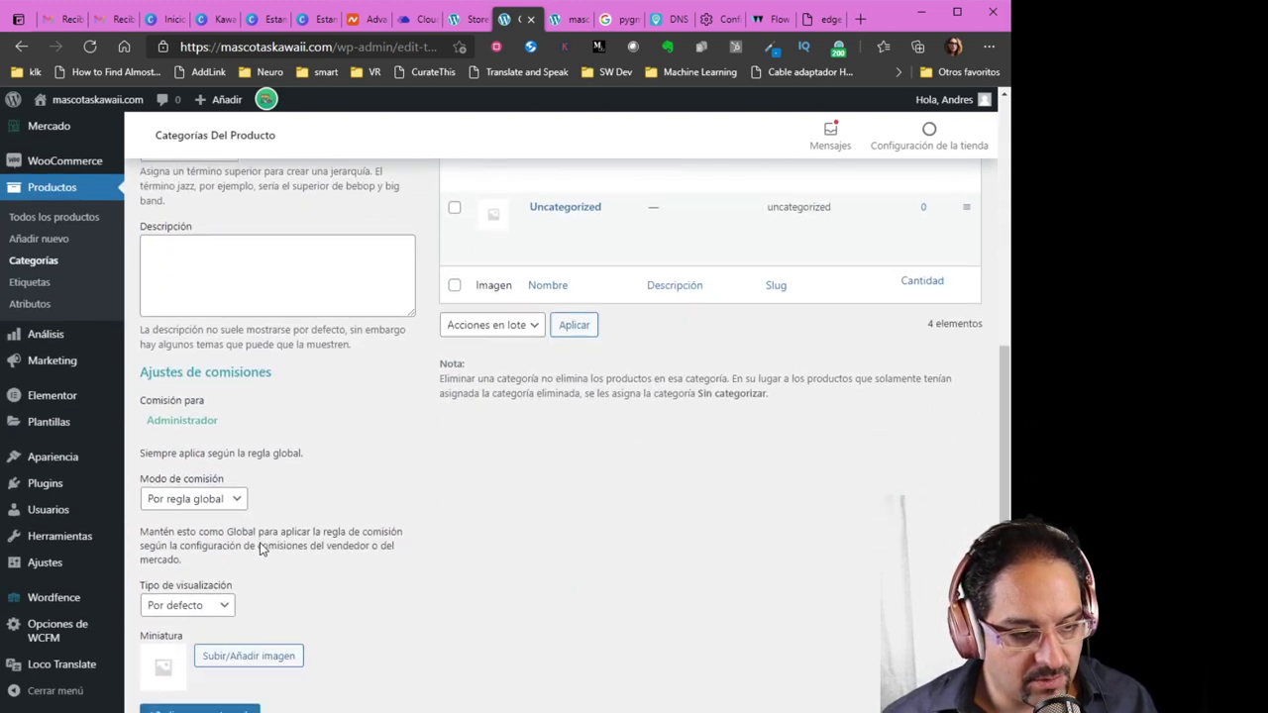
{"action": "left_click", "coordinate": [224, 631]}
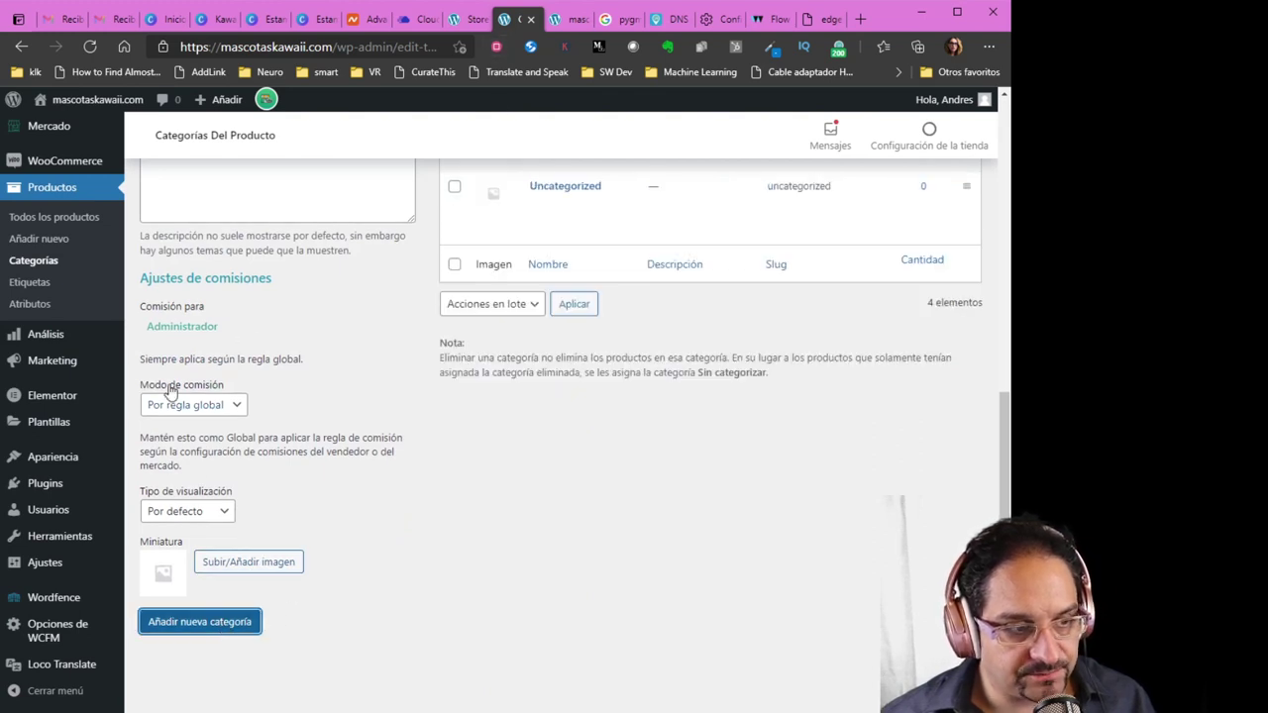
{"action": "scroll", "coordinate": [50, 334], "scroll_direction": "up", "scroll_amount": 3}
Publish the Privacy Policy page using Quick Edit in the pages list
{"action": "mouse_move", "coordinate": [60, 309]}
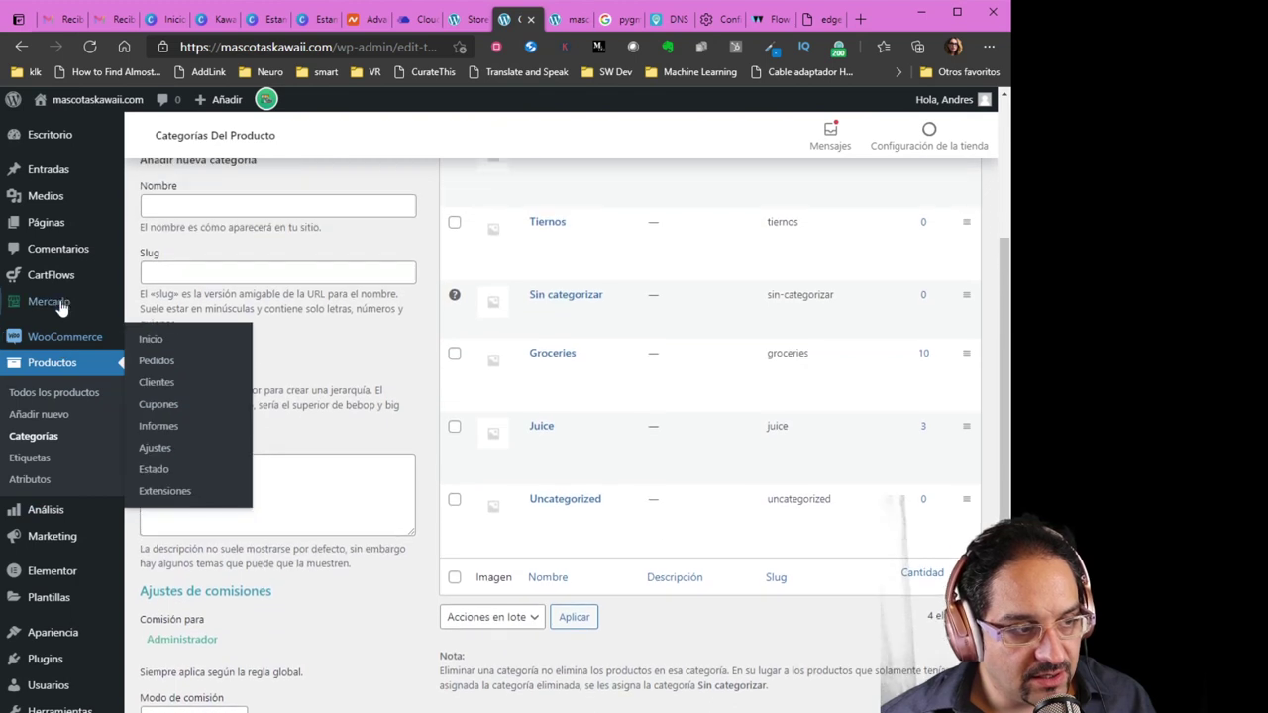
{"action": "mouse_move", "coordinate": [64, 228]}
{"action": "left_click", "coordinate": [165, 233]}
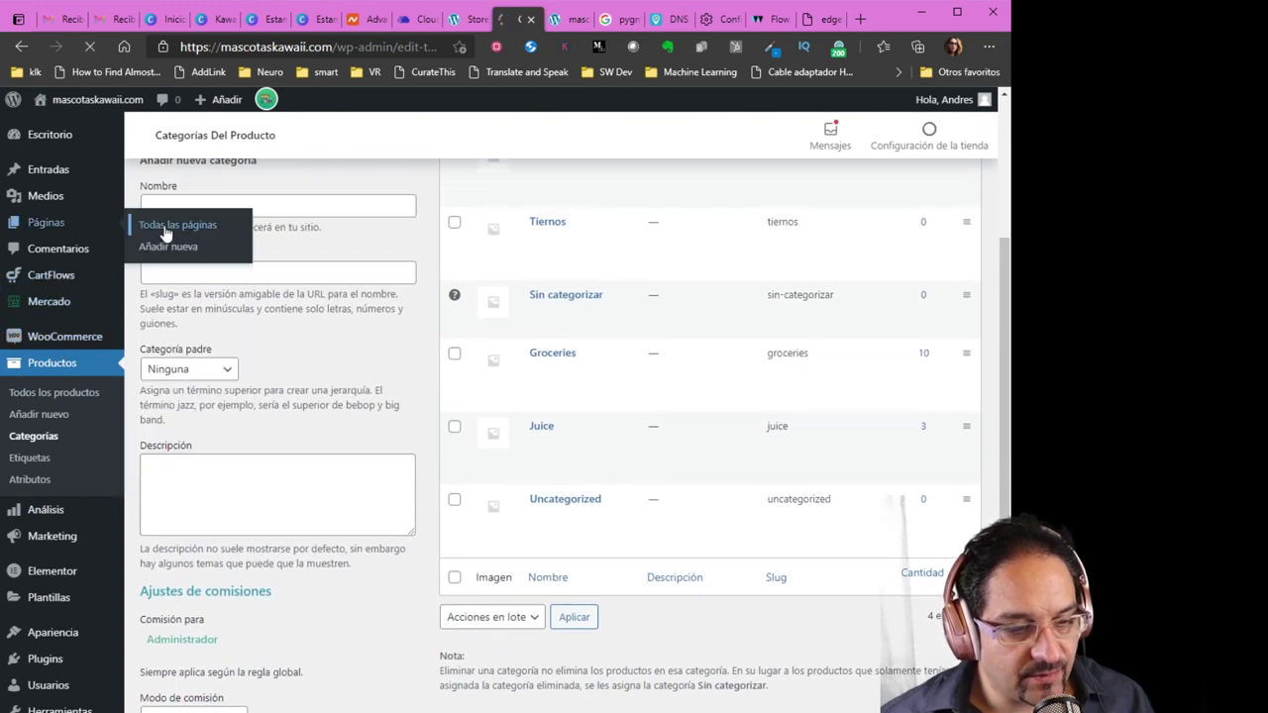
{"action": "scroll", "coordinate": [410, 515], "scroll_direction": "down", "scroll_amount": 3}
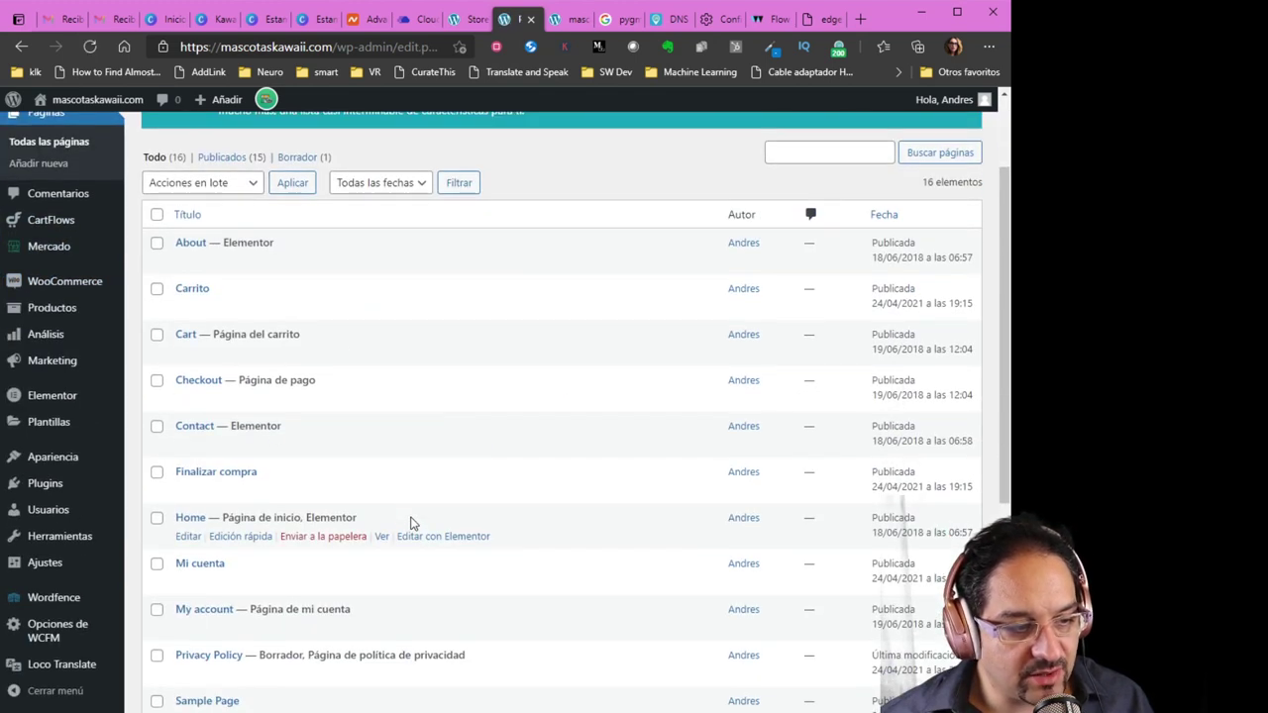
{"action": "scroll", "coordinate": [413, 522], "scroll_direction": "down", "scroll_amount": 1}
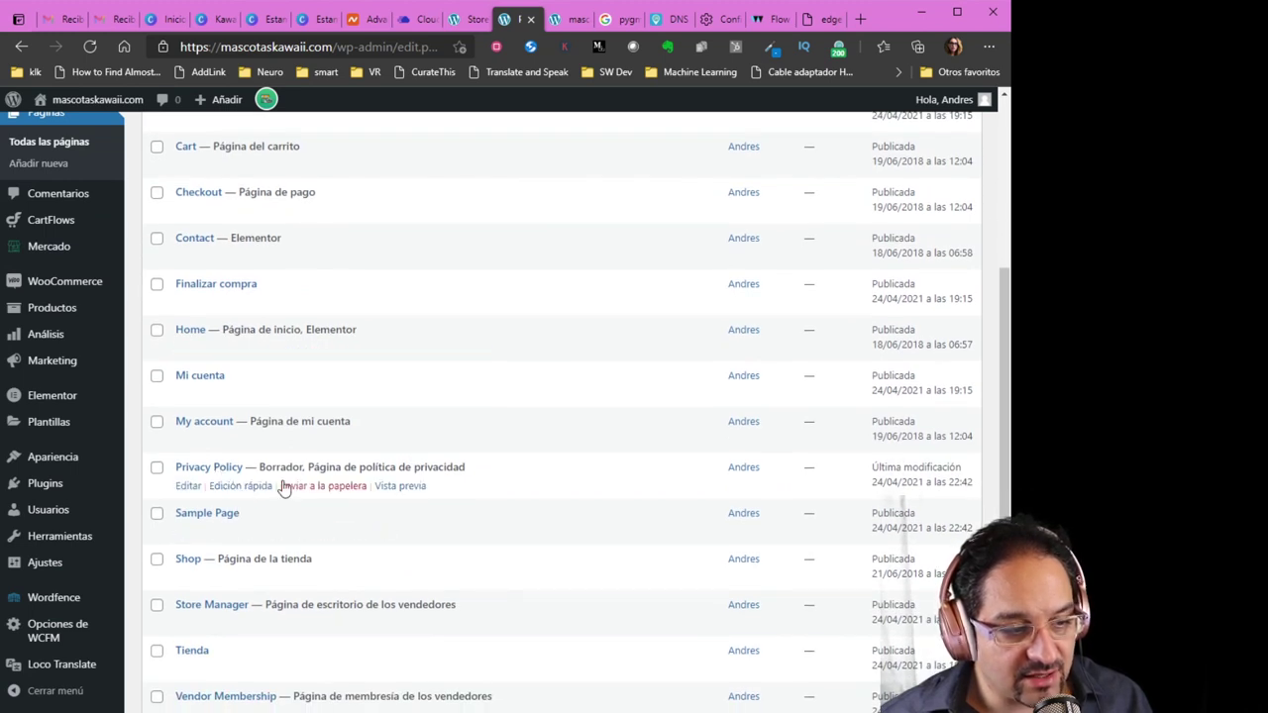
{"action": "left_click", "coordinate": [243, 487]}
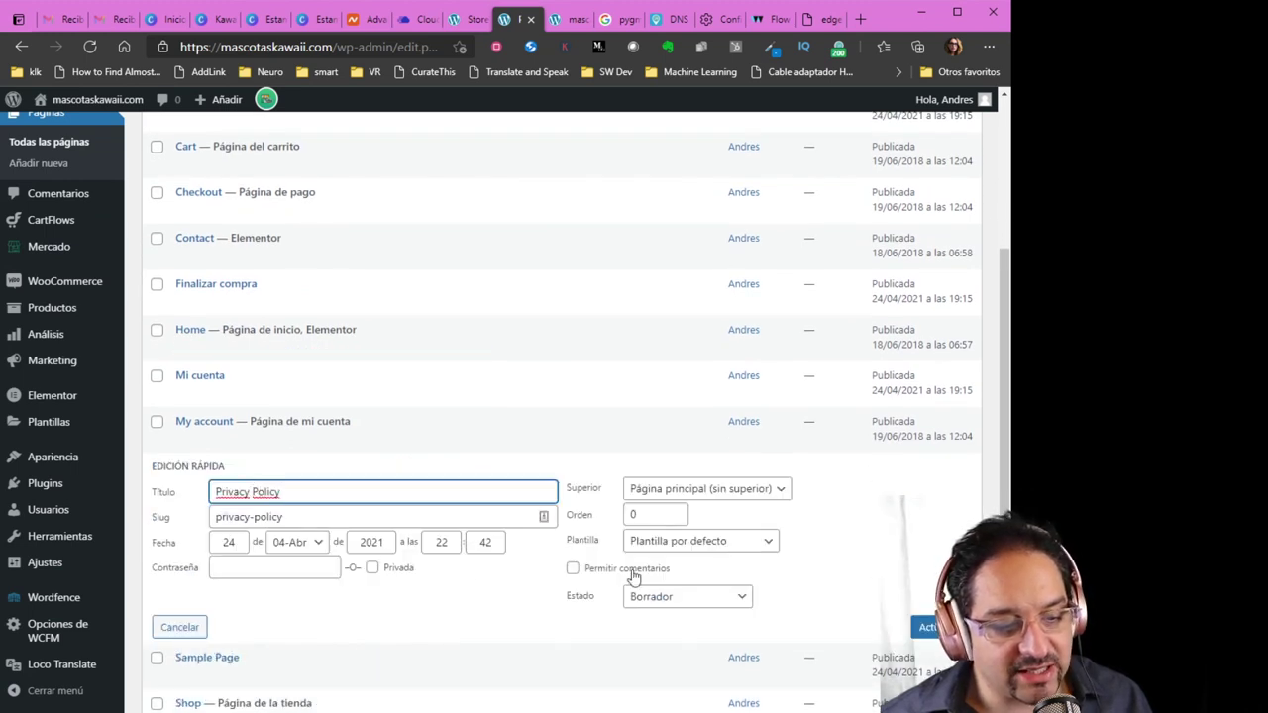
{"action": "left_click", "coordinate": [669, 604]}
{"action": "left_click", "coordinate": [708, 617]}
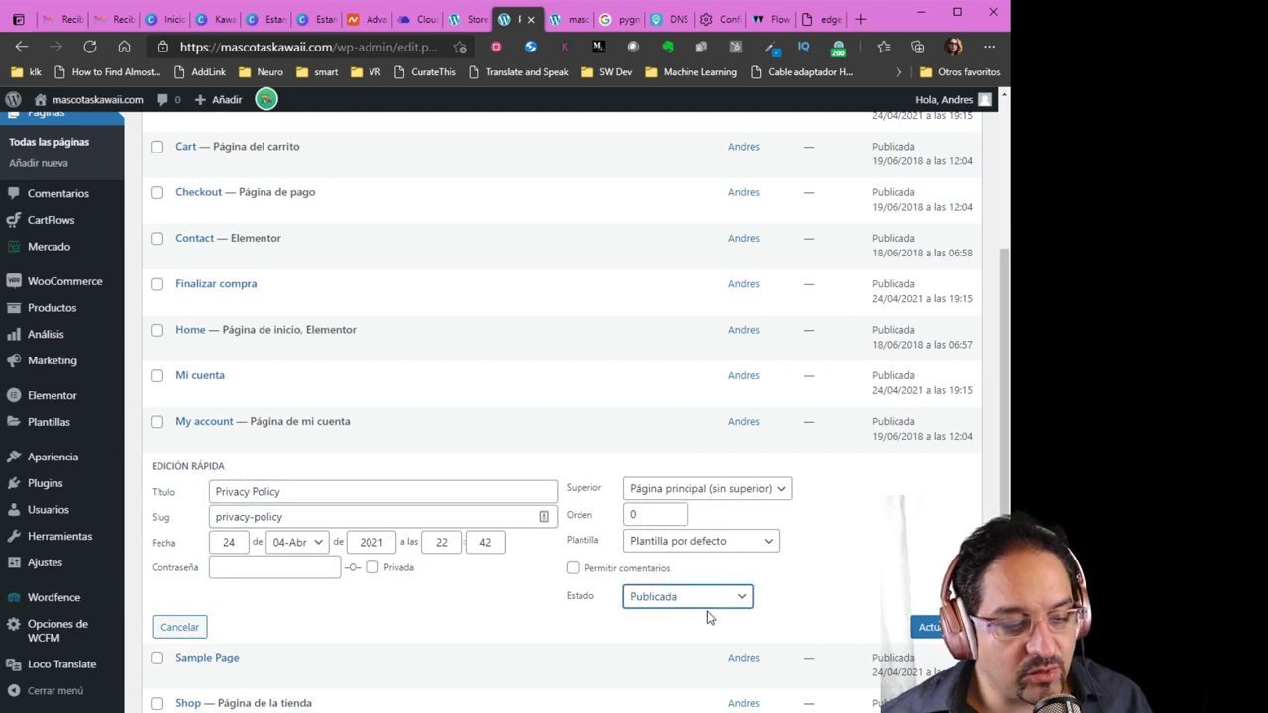
{"action": "left_click", "coordinate": [926, 629]}
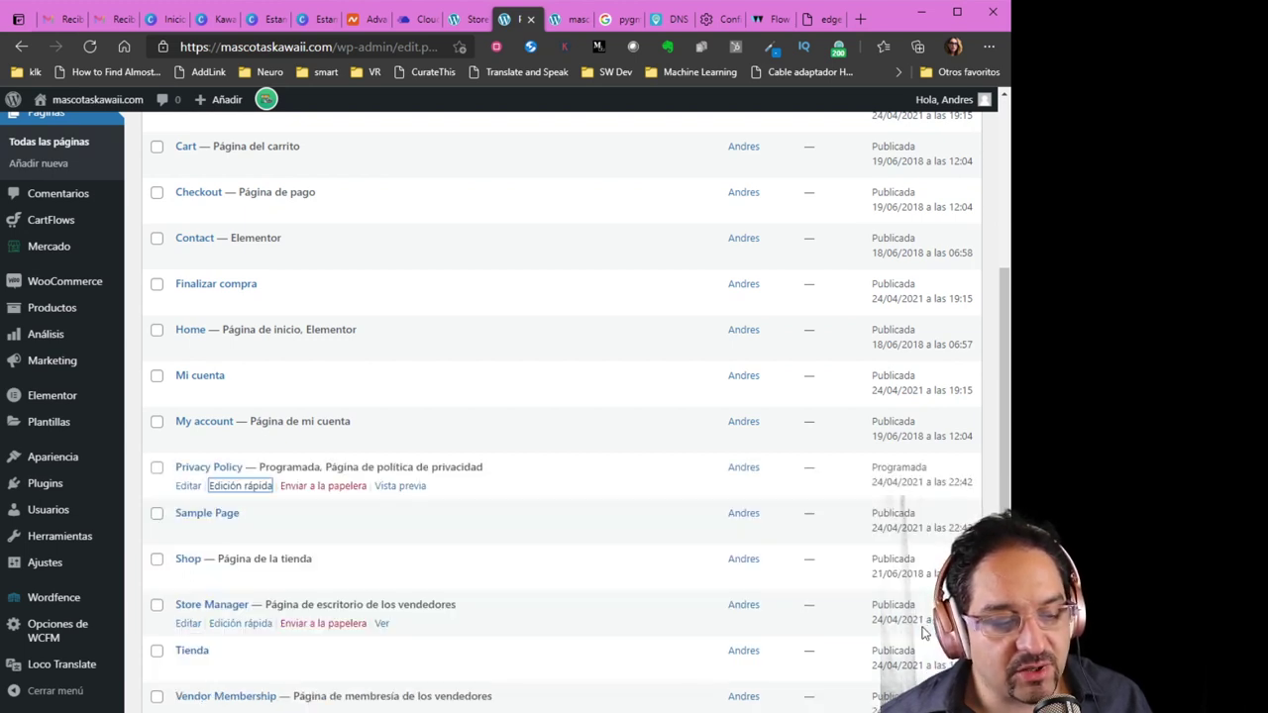
{"action": "scroll", "coordinate": [564, 538], "scroll_direction": "down", "scroll_amount": 3}
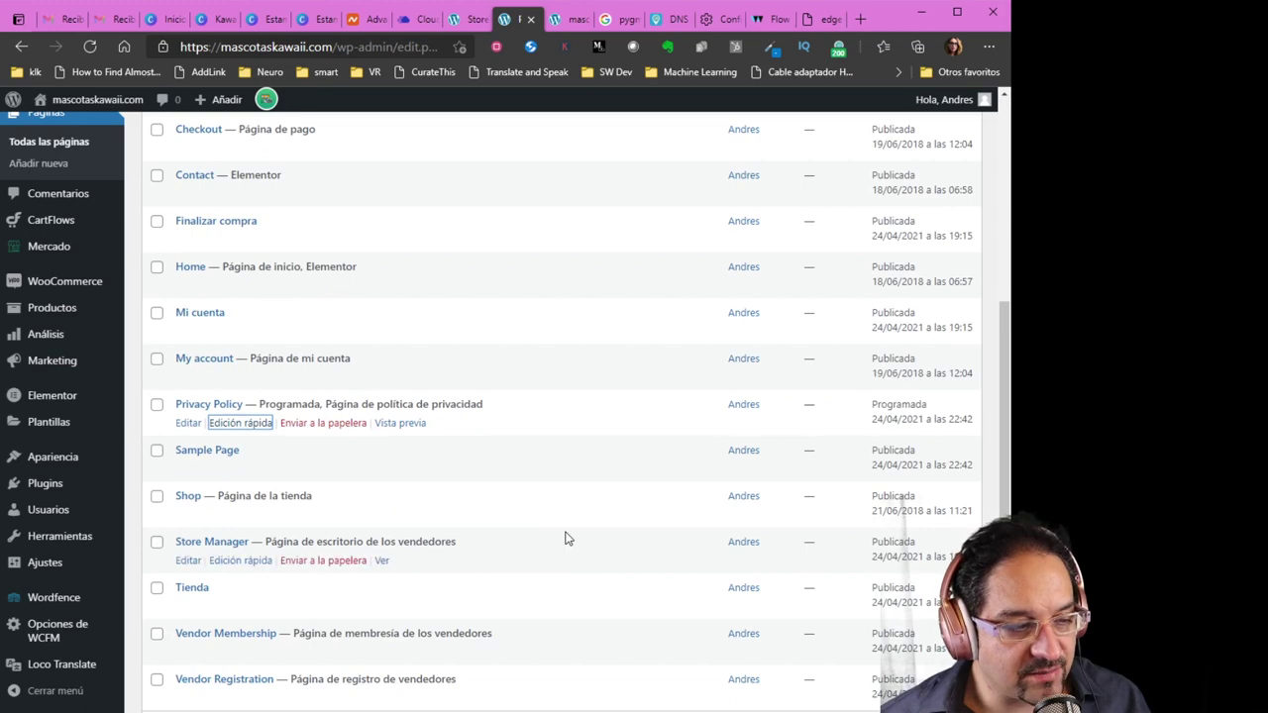
{"action": "scroll", "coordinate": [565, 538], "scroll_direction": "up", "scroll_amount": 5}
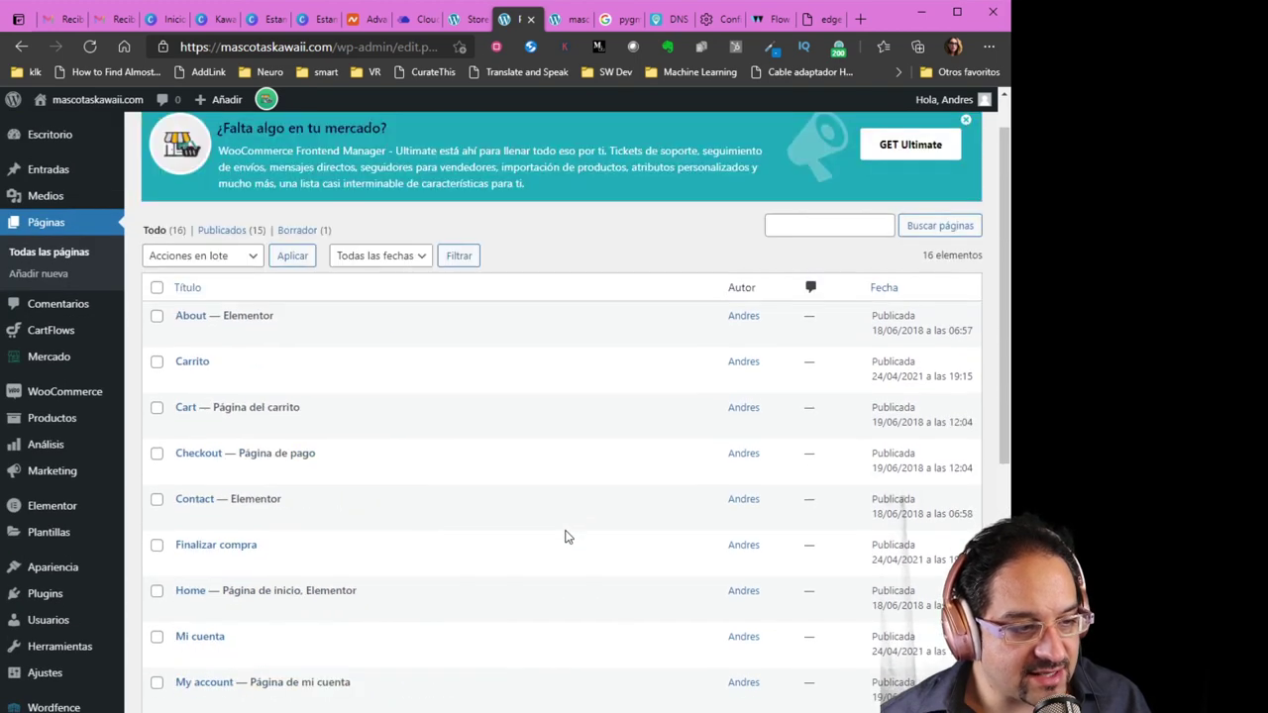
{"action": "scroll", "coordinate": [567, 537], "scroll_direction": "down", "scroll_amount": 1}
{"action": "scroll", "coordinate": [566, 535], "scroll_direction": "down", "scroll_amount": 6}
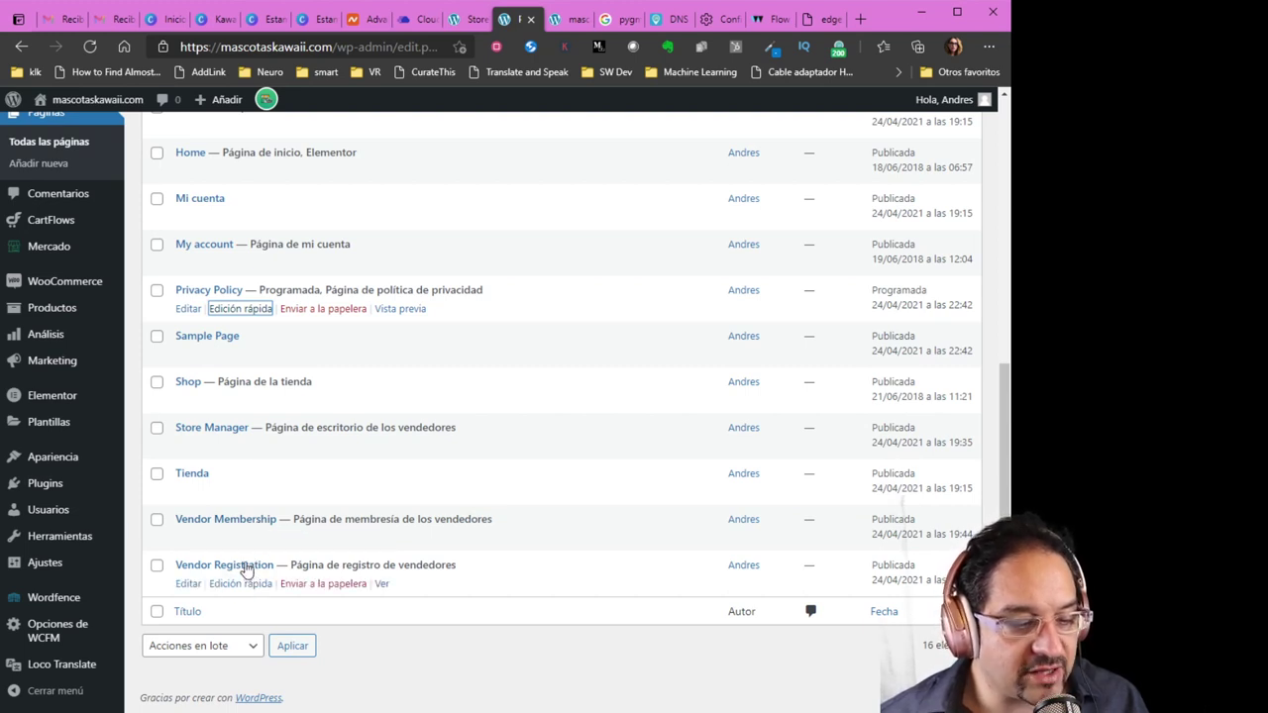
{"action": "scroll", "coordinate": [245, 569], "scroll_direction": "up", "scroll_amount": 5}
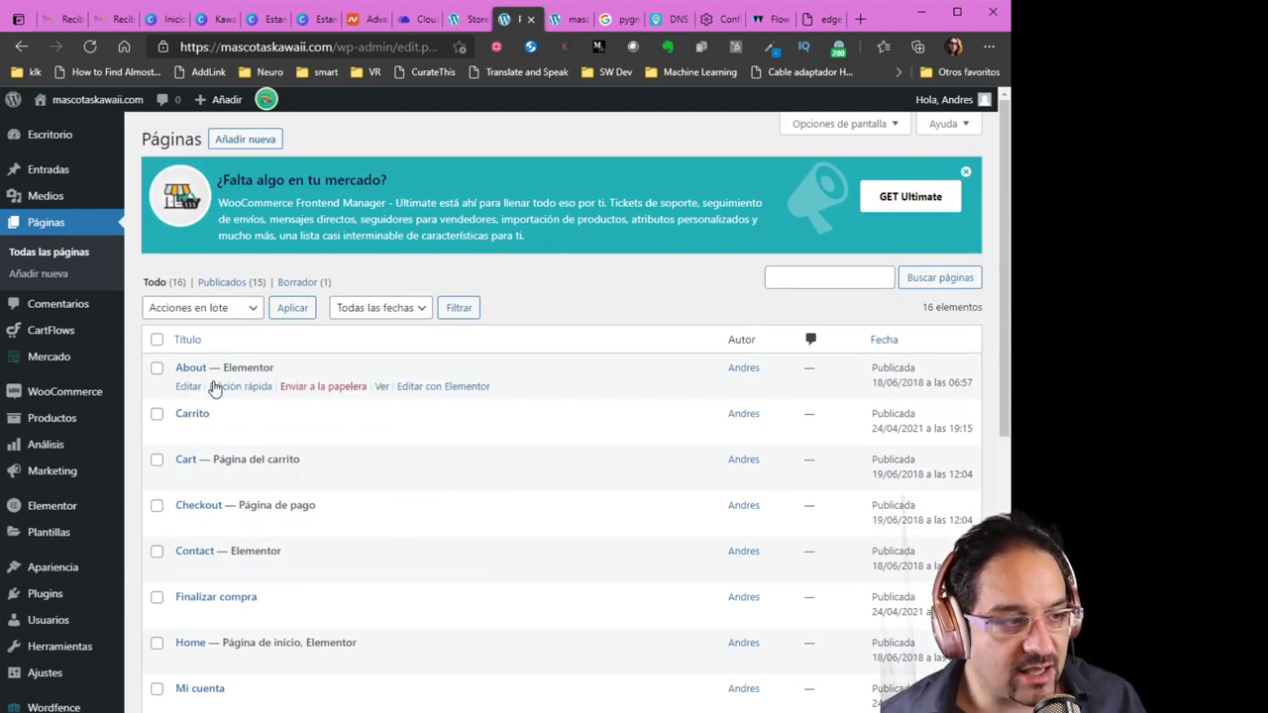
Return to the WCFM Capacidad page and reload it
{"action": "left_click", "coordinate": [473, 22]}
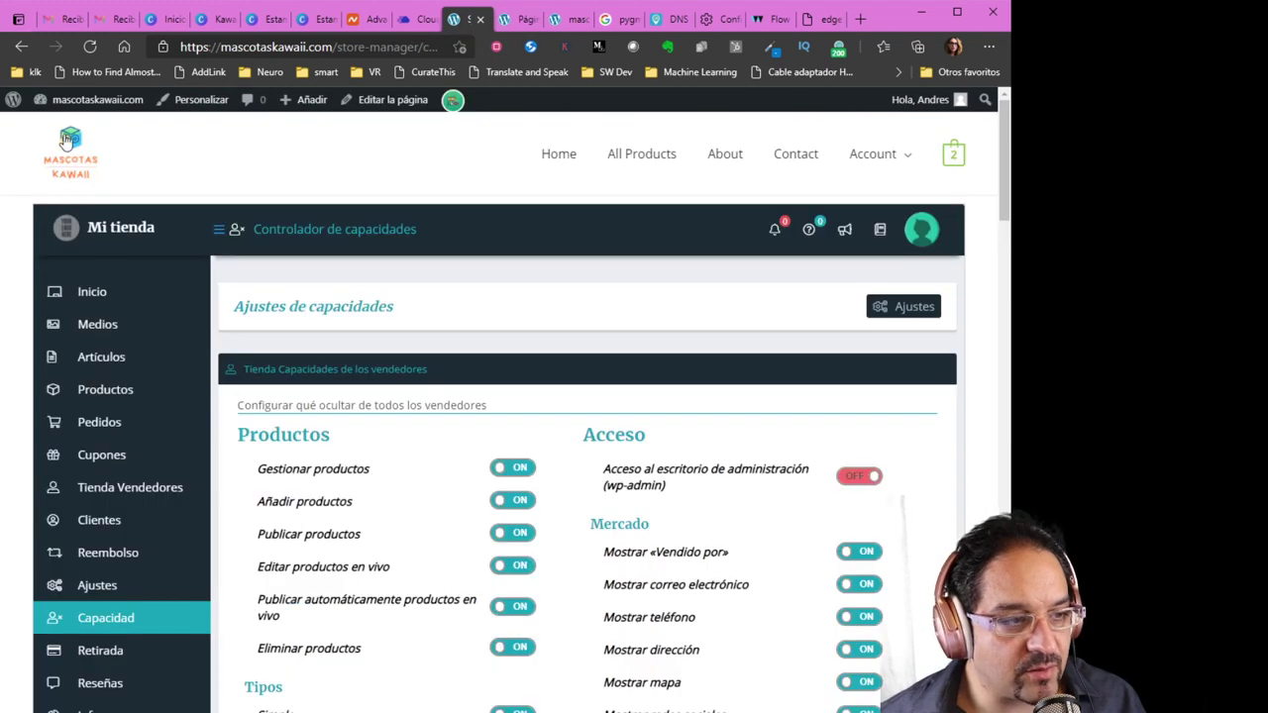
{"action": "left_click", "coordinate": [89, 49]}
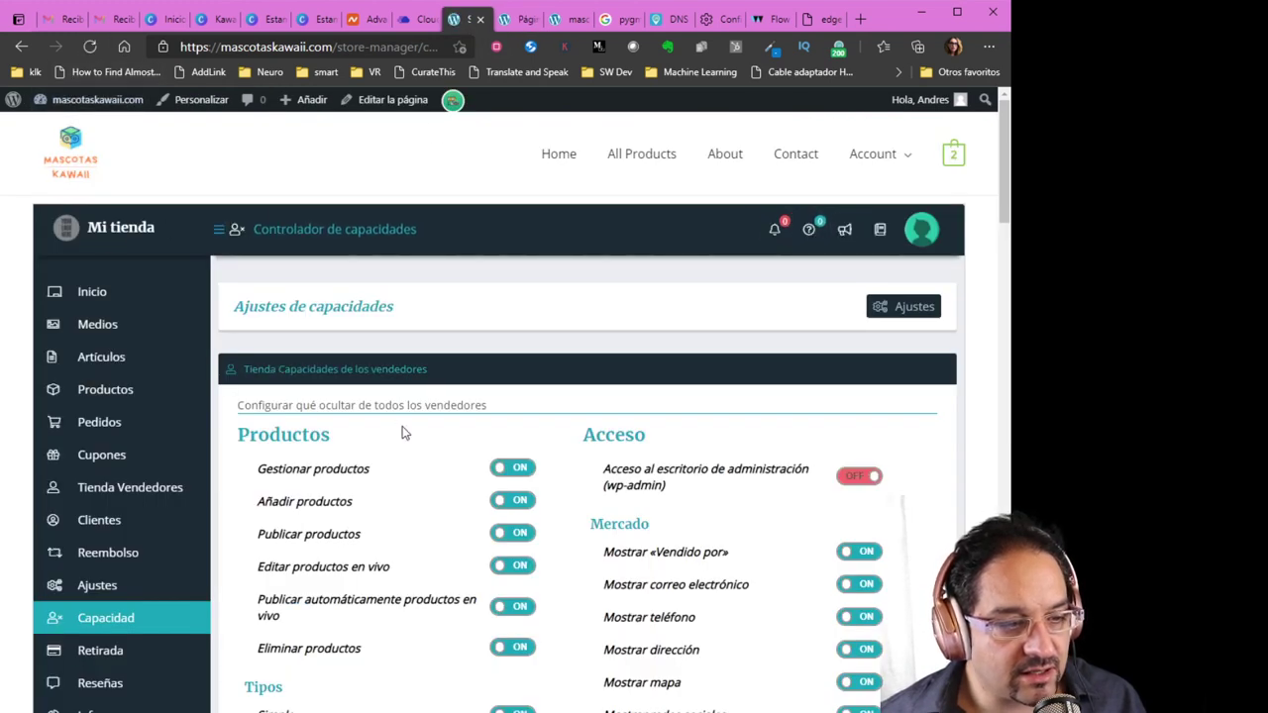
{"action": "scroll", "coordinate": [403, 433], "scroll_direction": "down", "scroll_amount": 2}
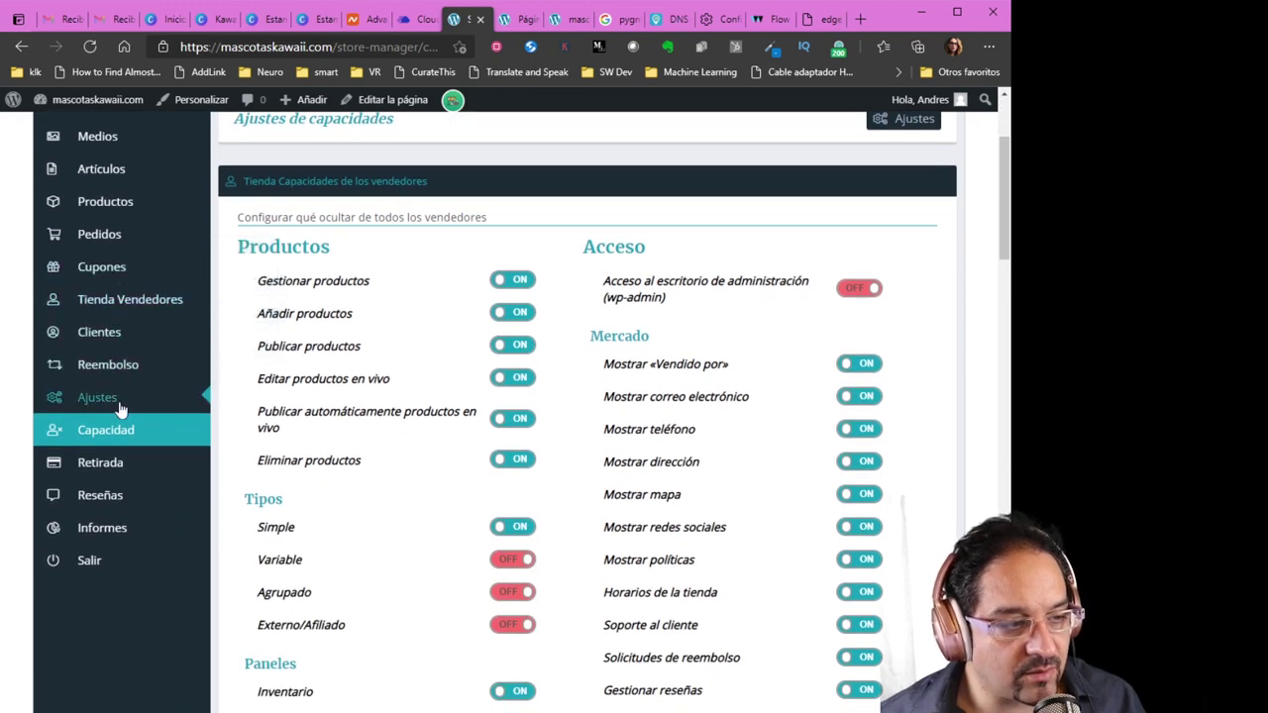
Assign Tiernos and Muy Tiernos as the Producto simple categories and save the settings
{"action": "left_click", "coordinate": [97, 397]}
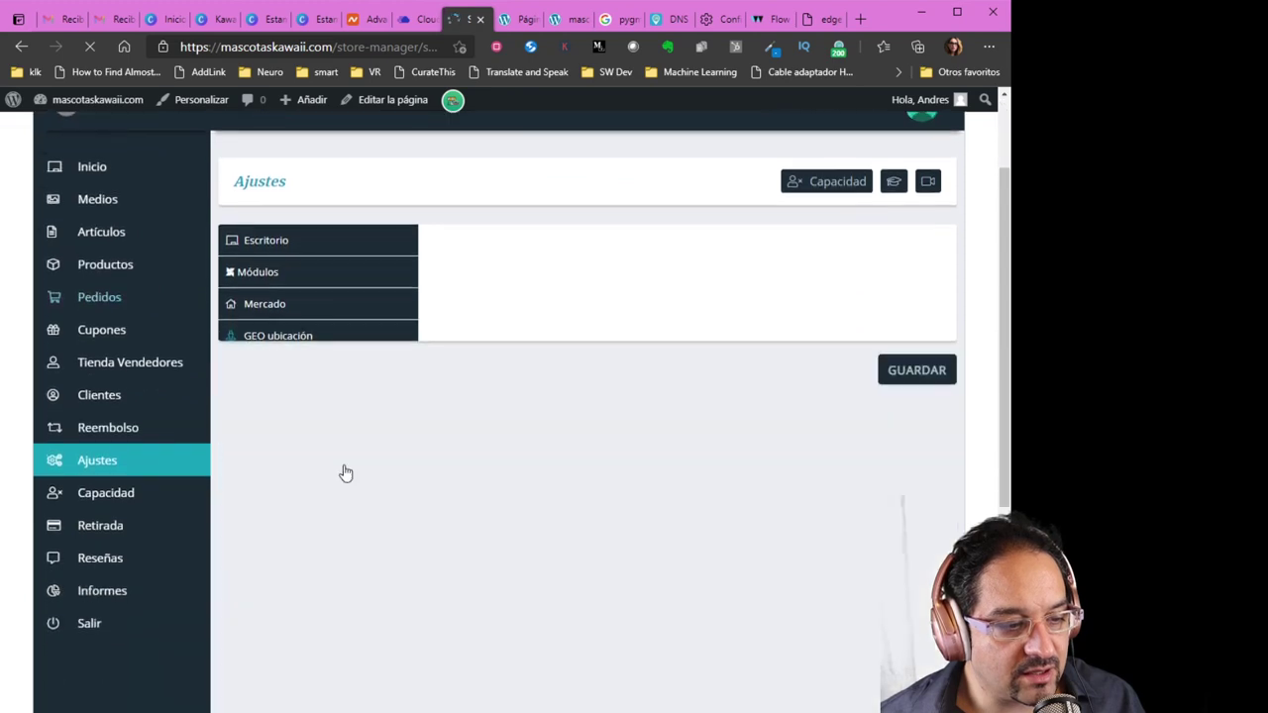
{"action": "scroll", "coordinate": [346, 473], "scroll_direction": "down", "scroll_amount": 3}
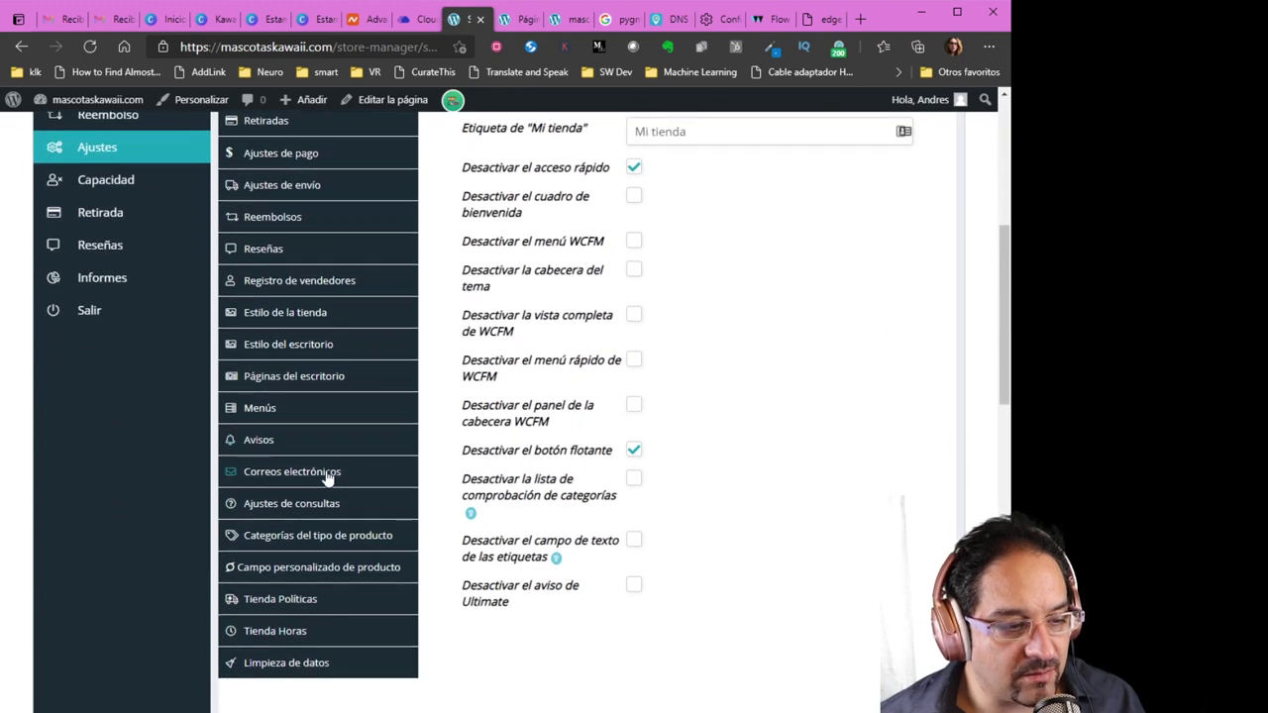
{"action": "left_click", "coordinate": [351, 535]}
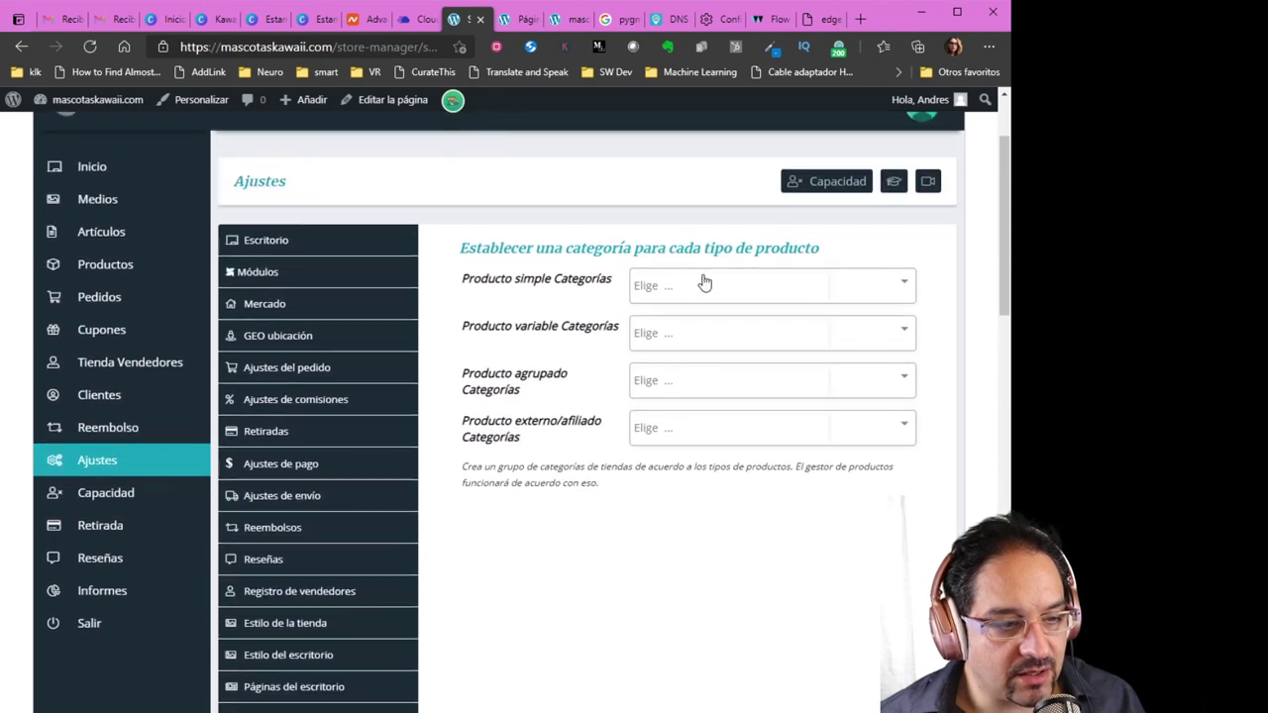
{"action": "left_click", "coordinate": [705, 285]}
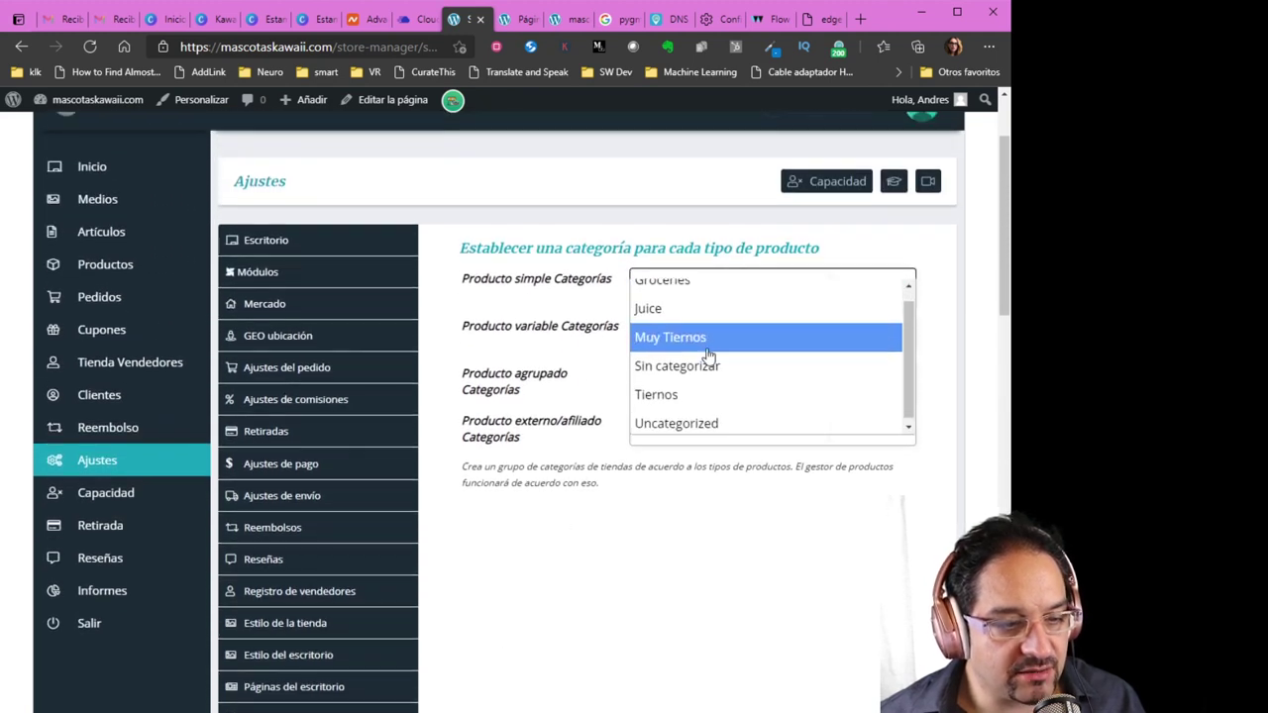
{"action": "left_click", "coordinate": [693, 387]}
{"action": "left_click", "coordinate": [724, 297]}
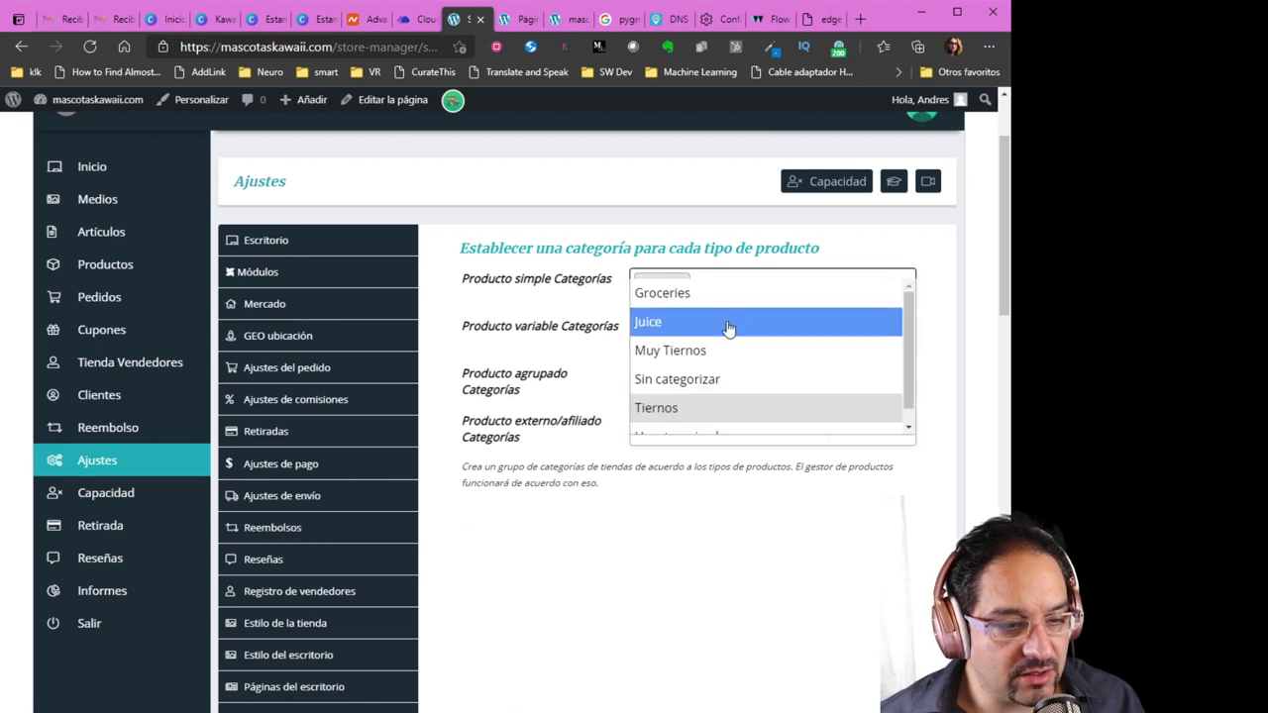
{"action": "scroll", "coordinate": [716, 386], "scroll_direction": "down", "scroll_amount": 1}
{"action": "left_click", "coordinate": [701, 334]}
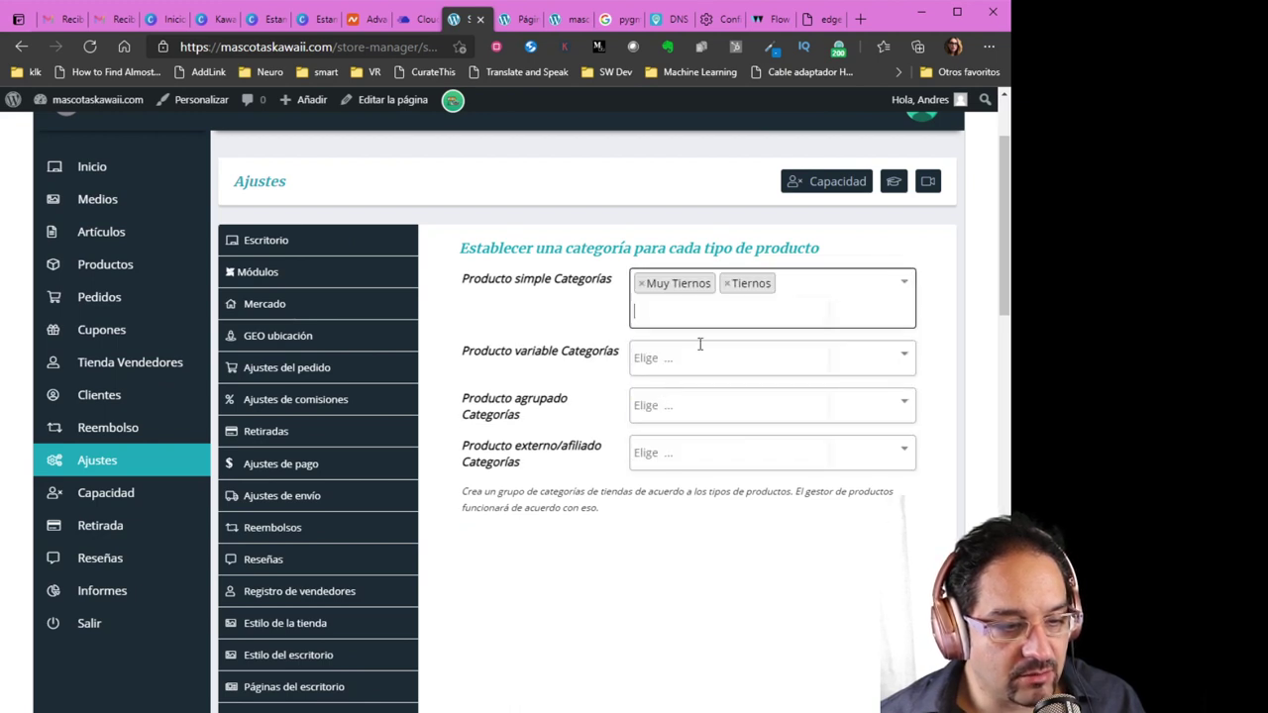
{"action": "scroll", "coordinate": [622, 569], "scroll_direction": "down", "scroll_amount": 10}
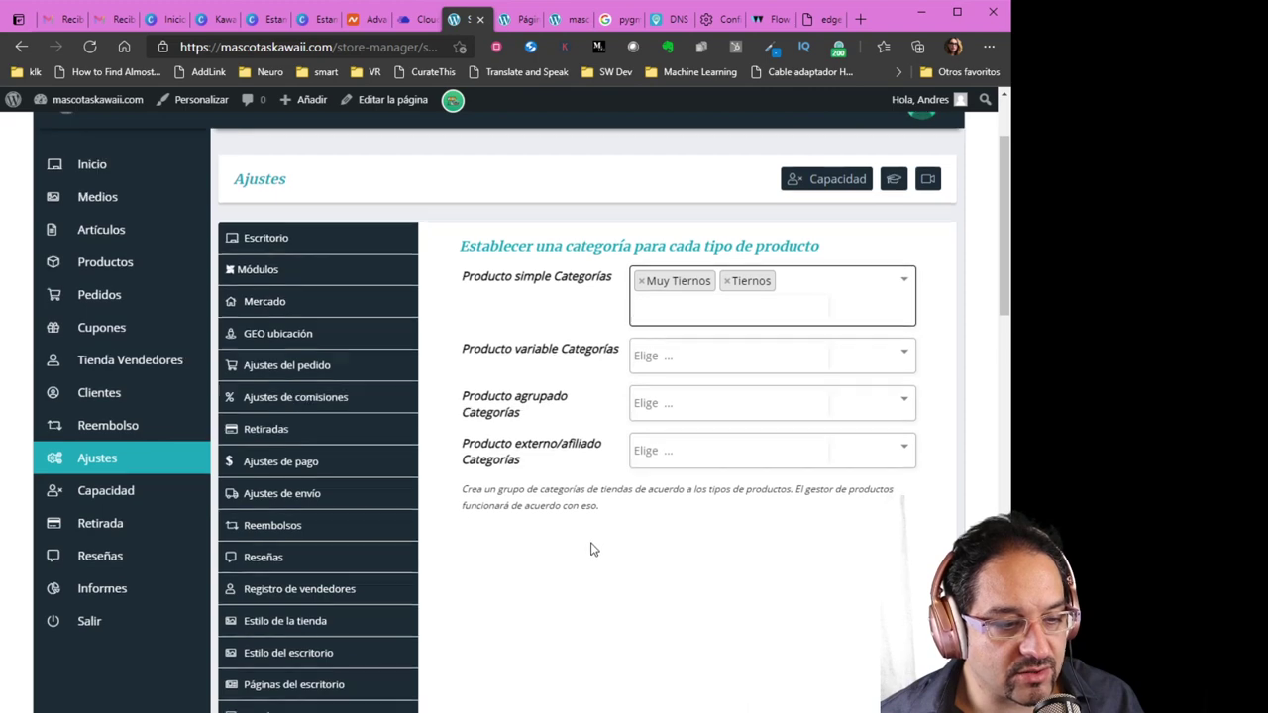
{"action": "scroll", "coordinate": [653, 596], "scroll_direction": "down", "scroll_amount": 2}
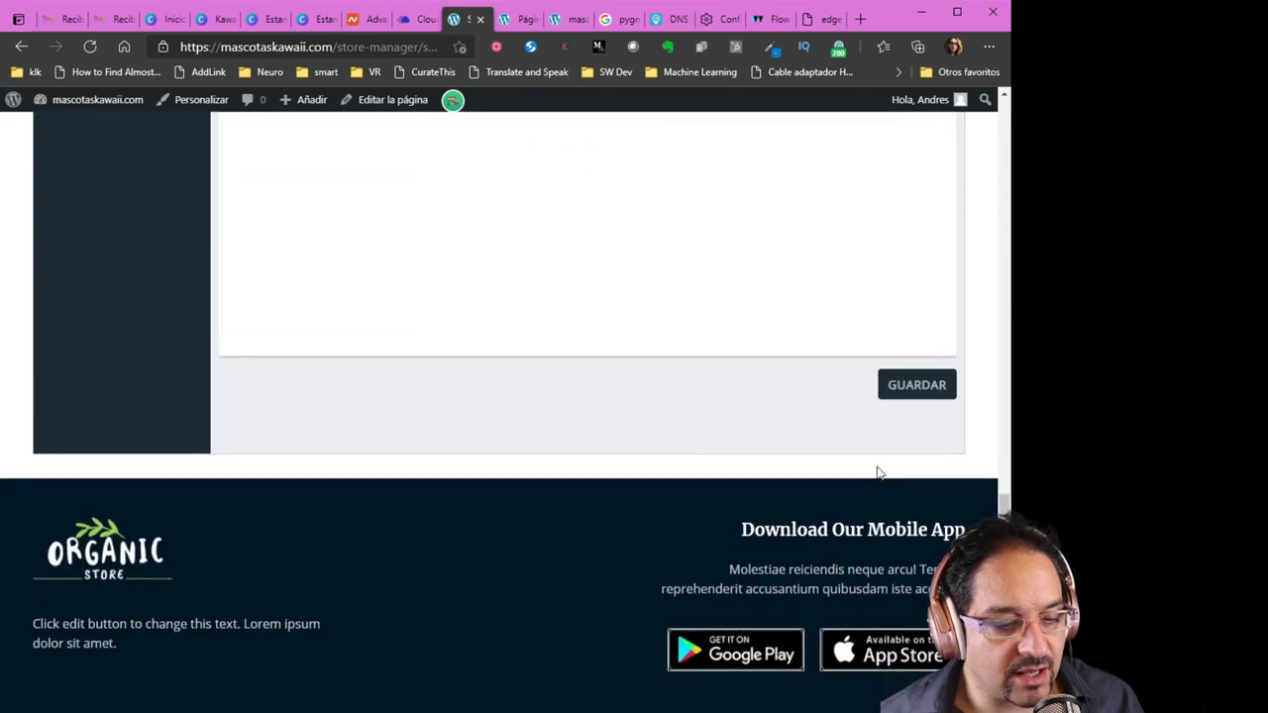
{"action": "left_click", "coordinate": [897, 394]}
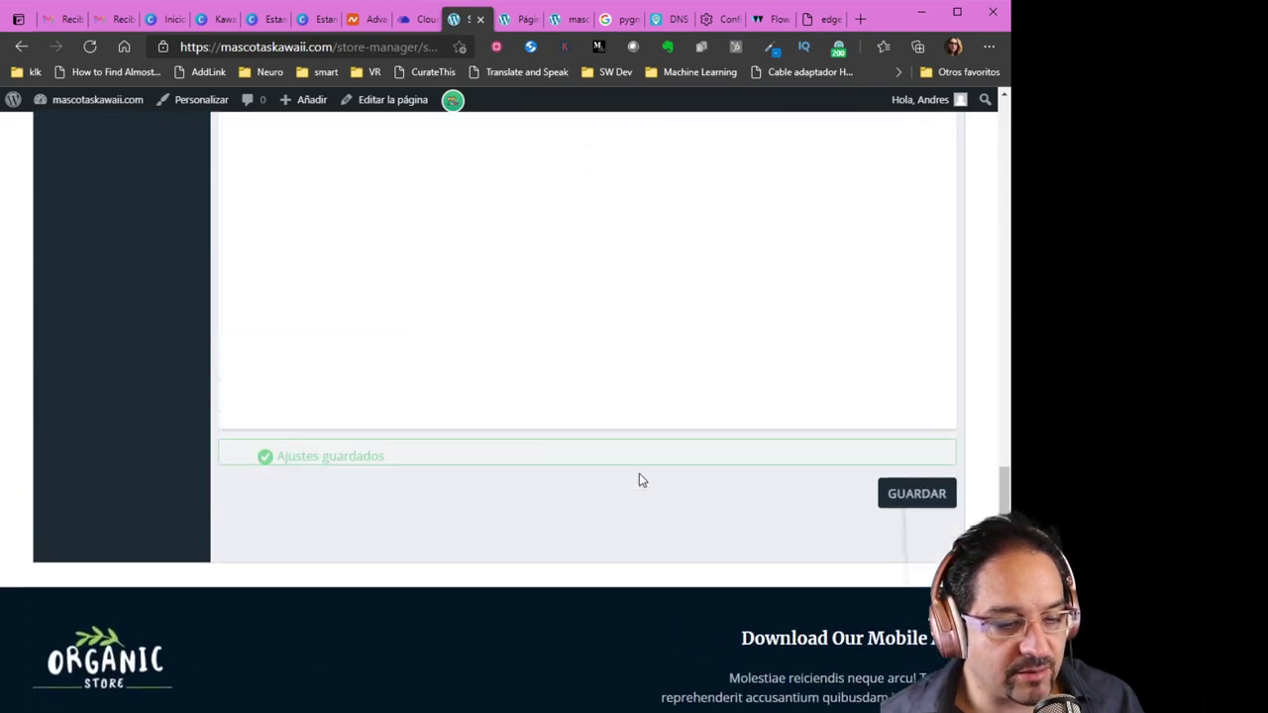
{"action": "scroll", "coordinate": [664, 535], "scroll_direction": "up", "scroll_amount": 3}
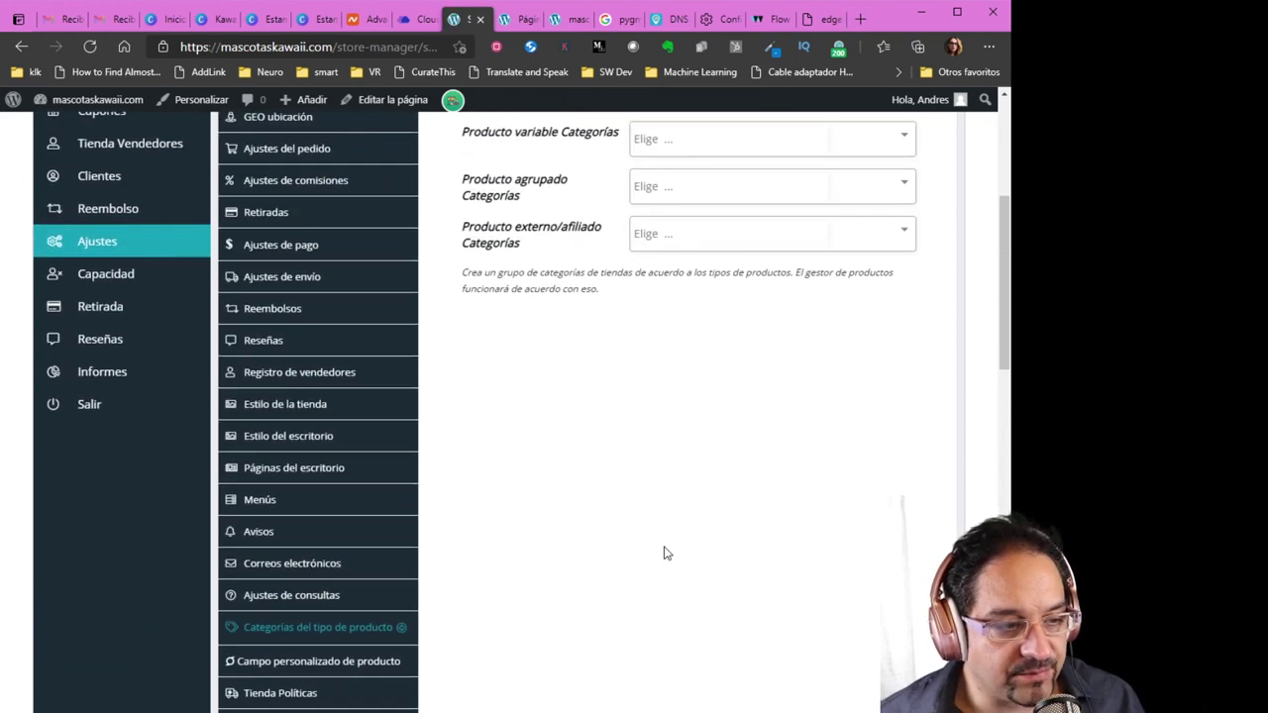
{"action": "scroll", "coordinate": [650, 558], "scroll_direction": "up", "scroll_amount": 2}
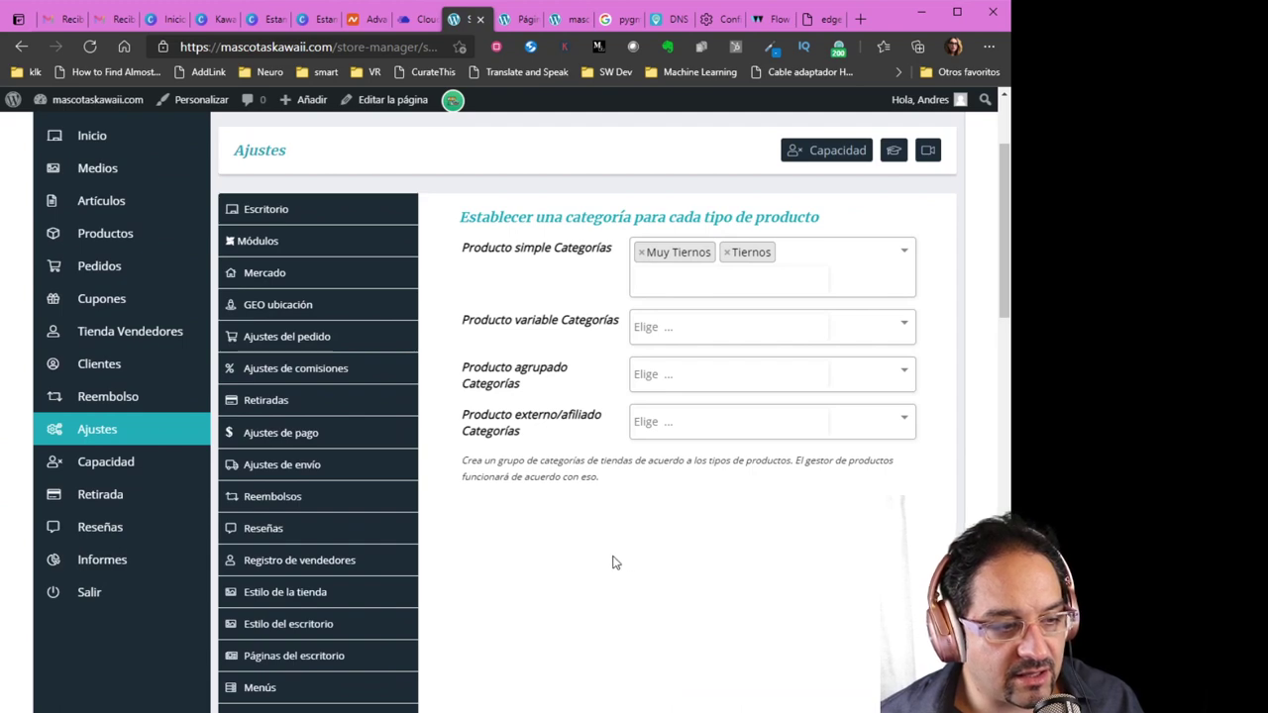
{"action": "left_click", "coordinate": [396, 561]}
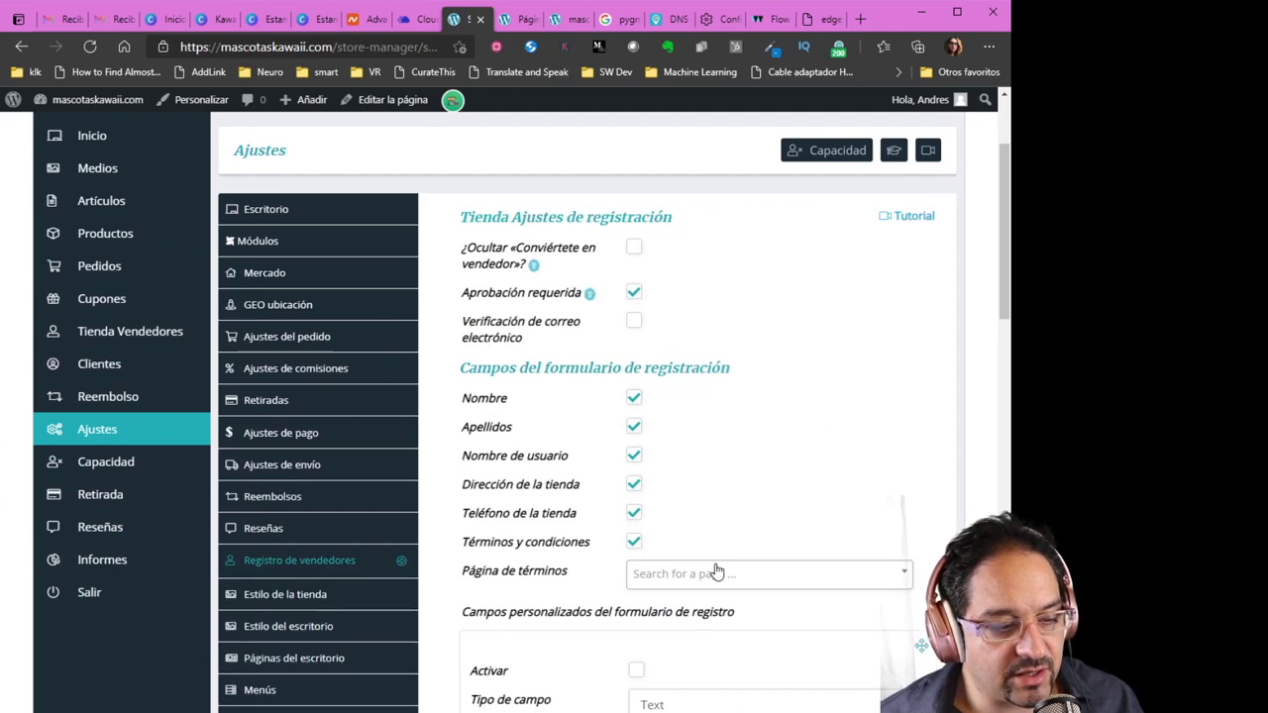
{"action": "scroll", "coordinate": [779, 544], "scroll_direction": "down", "scroll_amount": 2}
{"action": "left_click", "coordinate": [713, 420]}
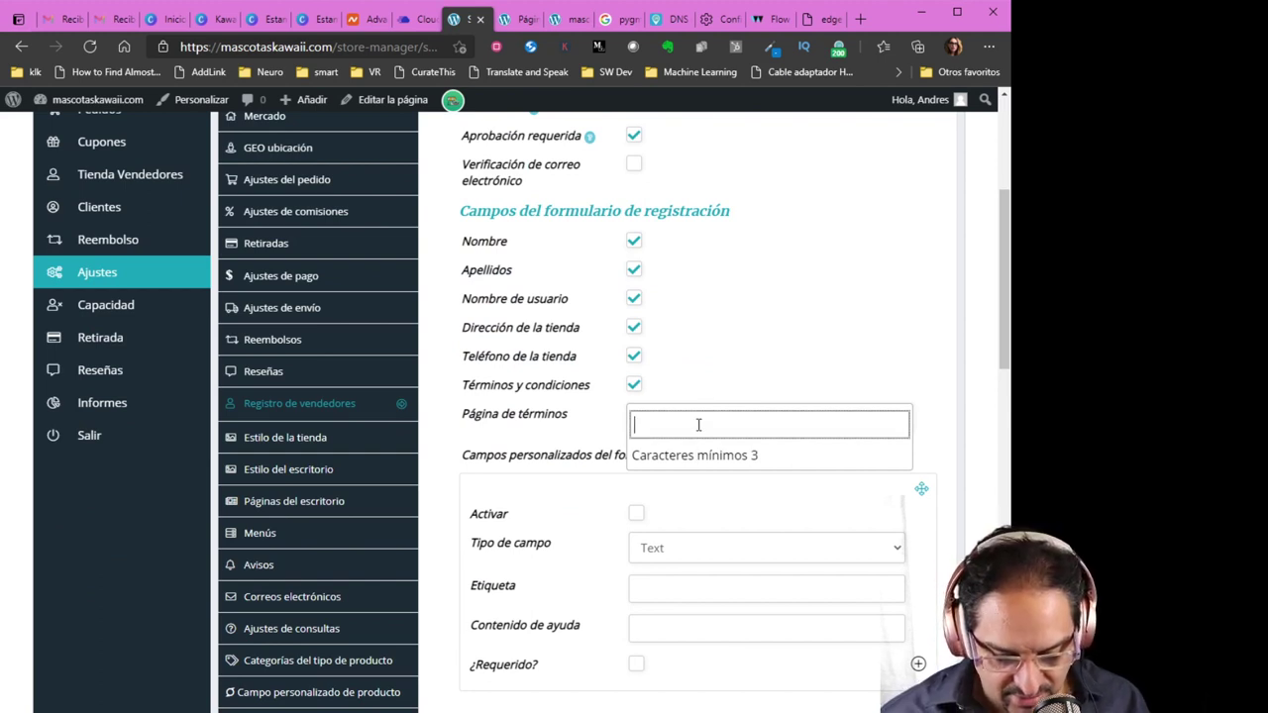
{"action": "type", "text": "pri"}
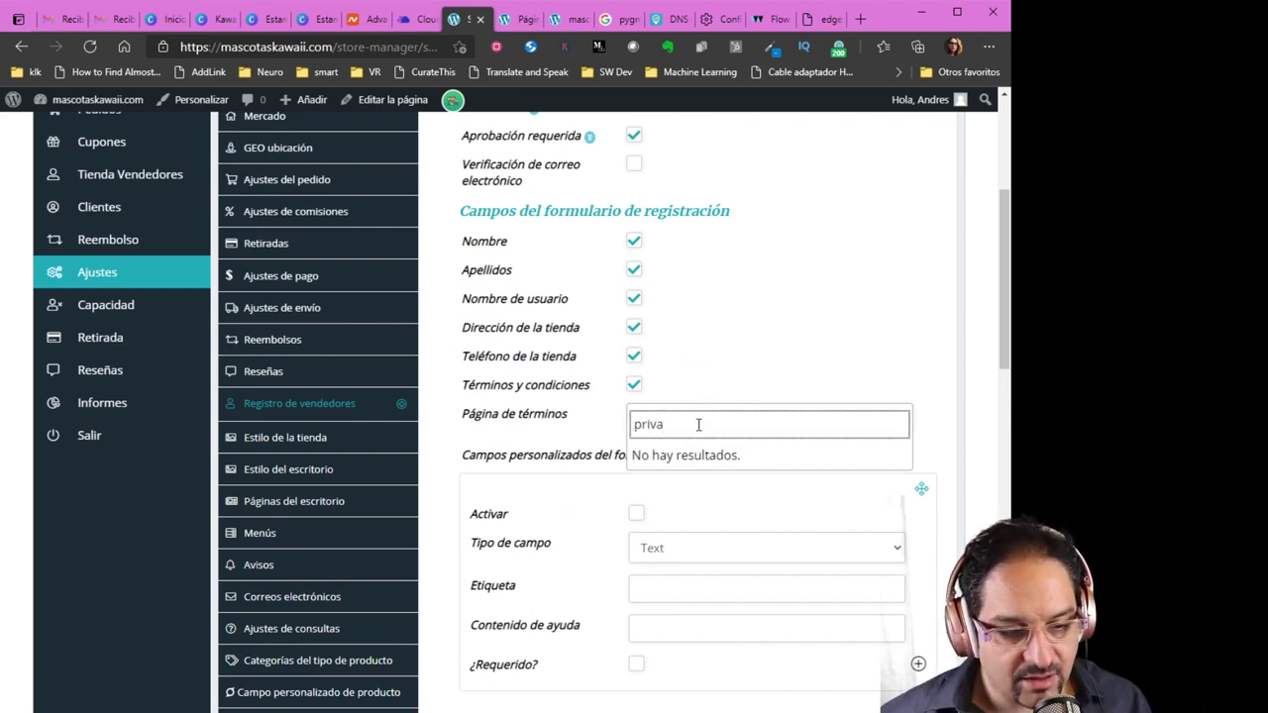
{"action": "type", "text": "va"}
{"action": "key", "text": "BackSpace"}
{"action": "key", "text": "BackSpace"}
{"action": "key", "text": "BackSpace"}
{"action": "key", "text": "BackSpace"}
{"action": "key", "text": "BackSpace"}
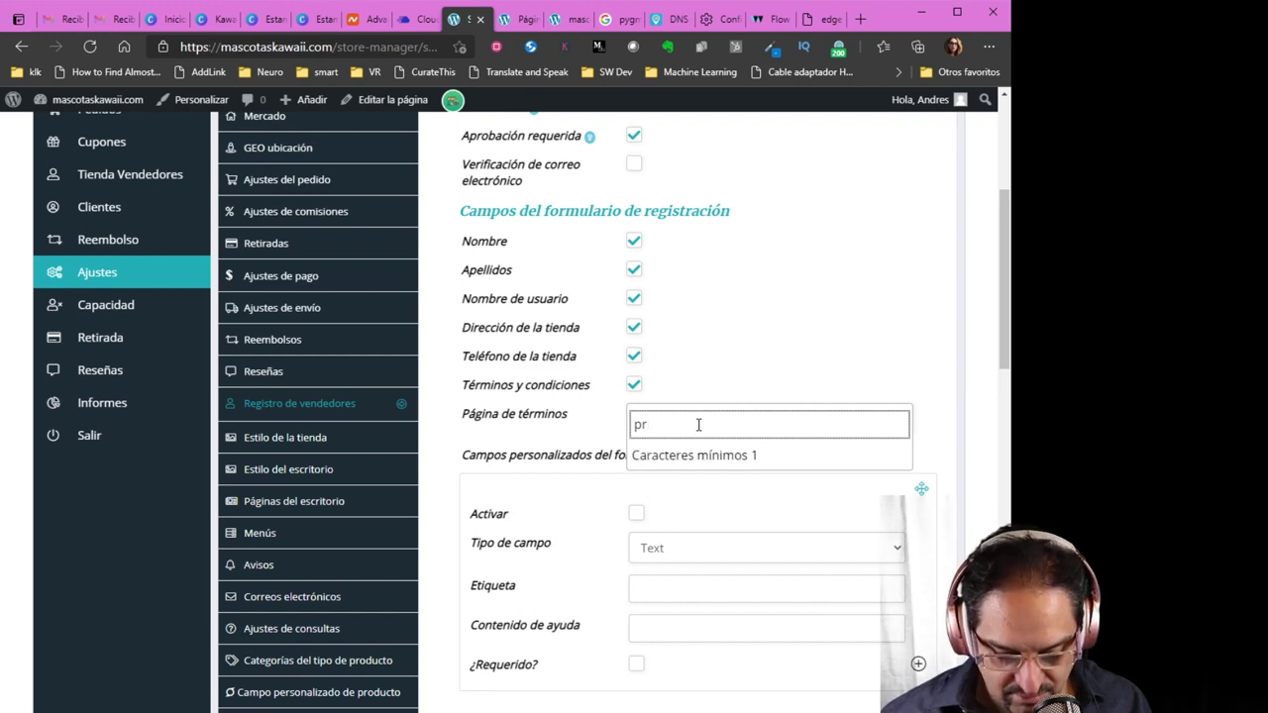
{"action": "type", "text": "poli"}
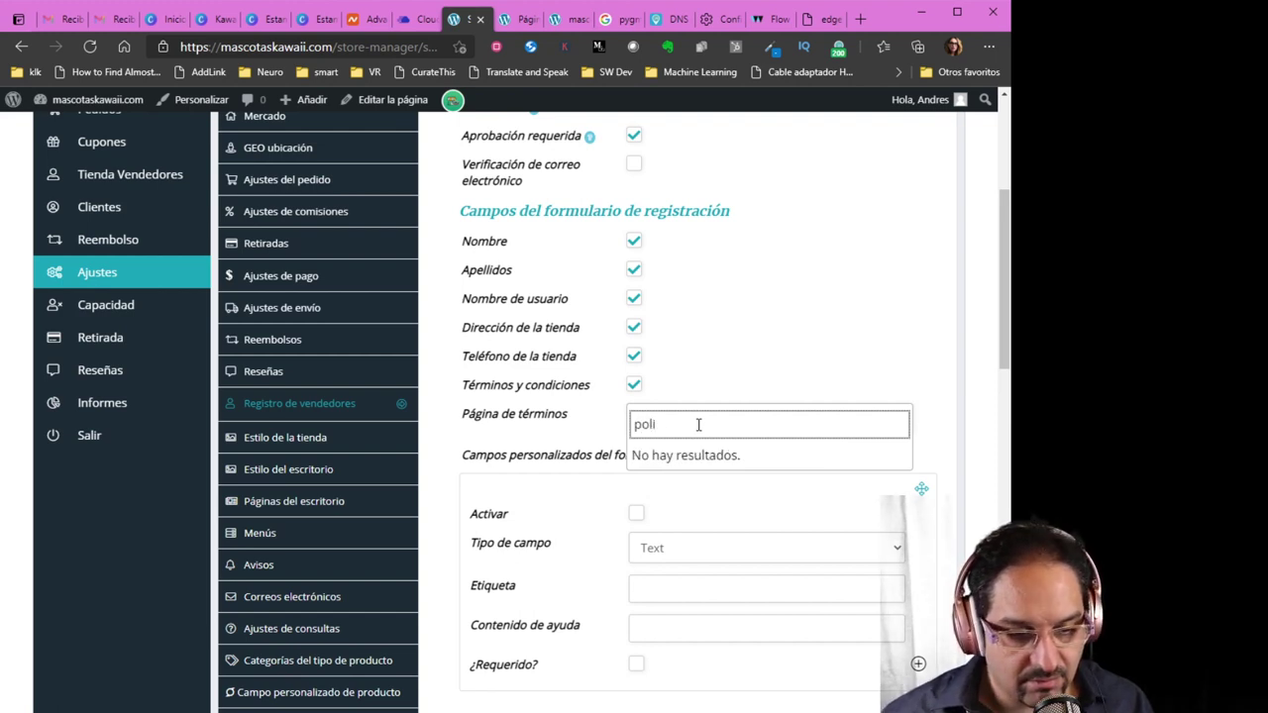
{"action": "key", "text": "BackSpace"}
{"action": "key", "text": "BackSpace"}
{"action": "key", "text": "BackSpace"}
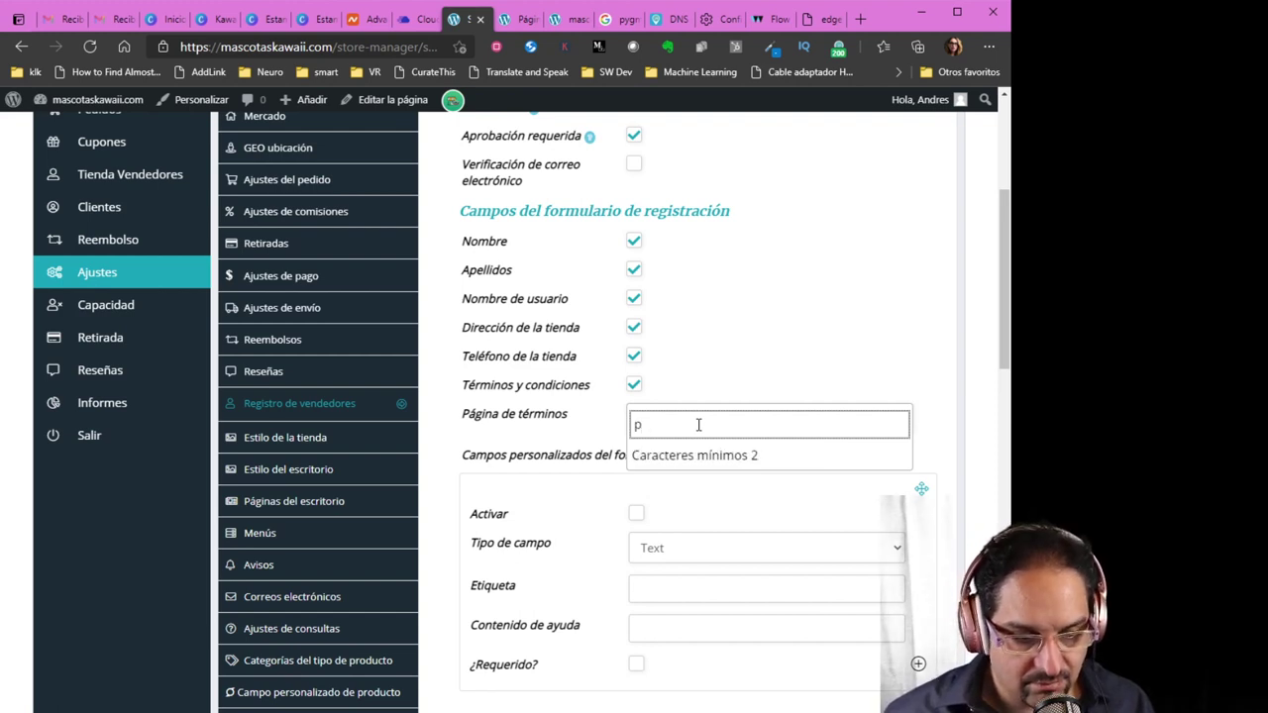
{"action": "type", "text": "priva"}
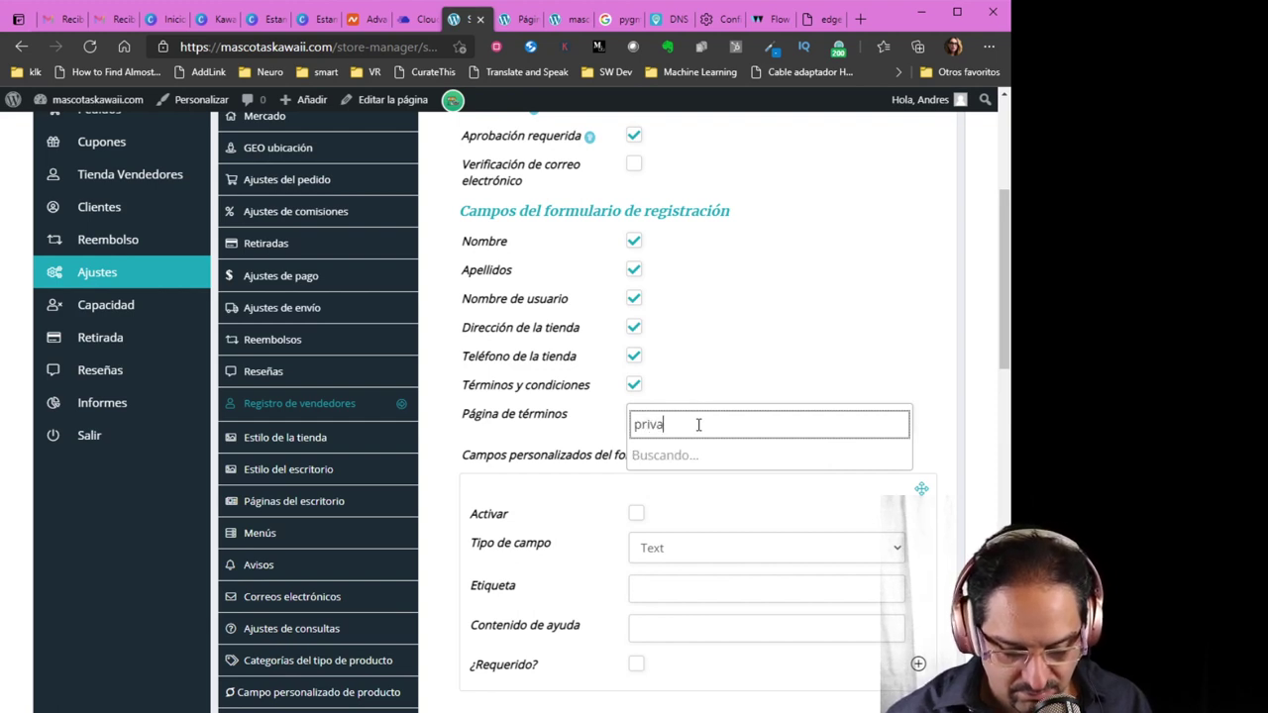
{"action": "type", "text": "c"}
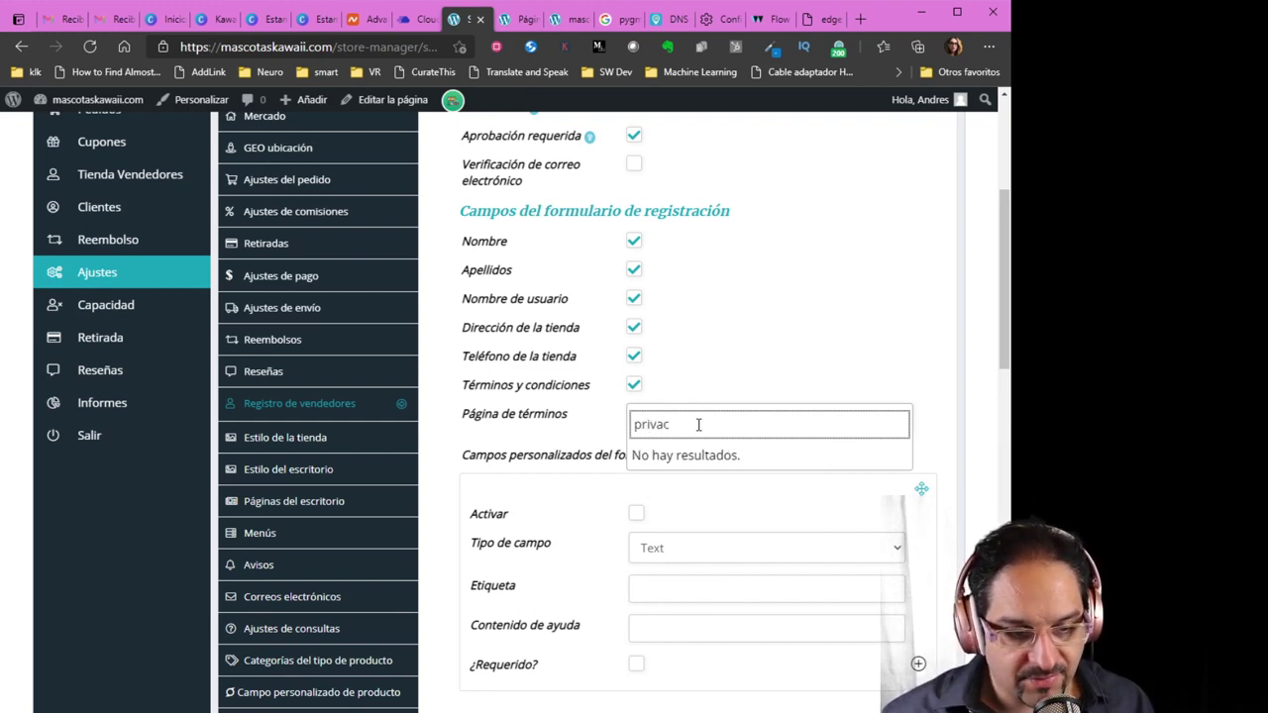
{"action": "key", "text": "BackSpace"}
{"action": "key", "text": "BackSpace"}
{"action": "key", "text": "BackSpace"}
{"action": "key", "text": "BackSpace"}
{"action": "key", "text": "BackSpace"}
{"action": "key", "text": "BackSpace"}
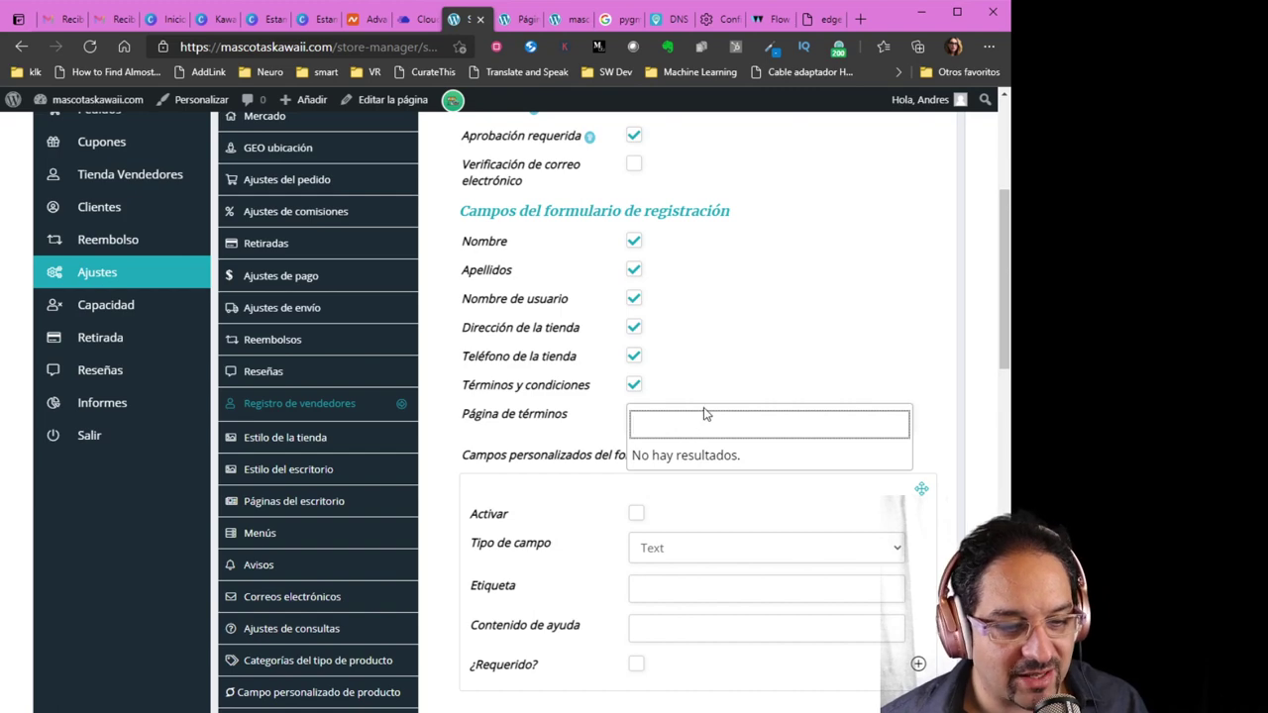
{"action": "left_click", "coordinate": [845, 323]}
{"action": "scroll", "coordinate": [845, 330], "scroll_direction": "up", "scroll_amount": 2}
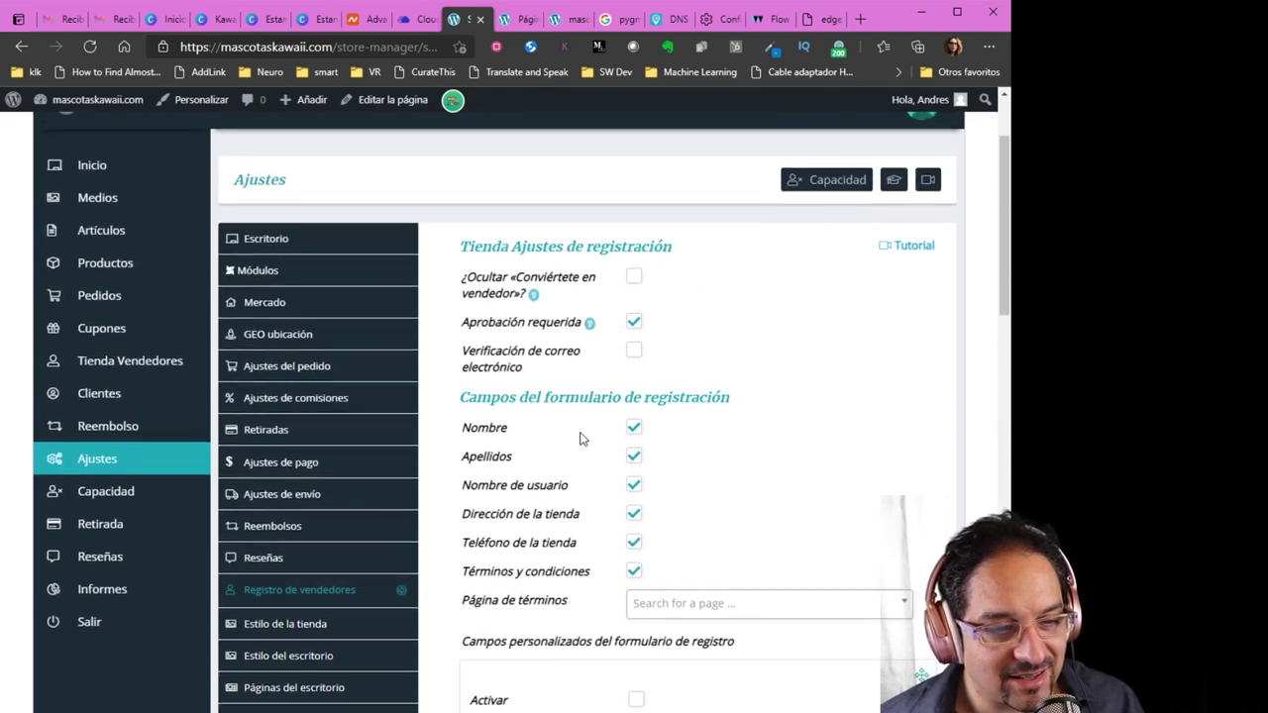
{"action": "scroll", "coordinate": [553, 426], "scroll_direction": "up", "scroll_amount": 2}
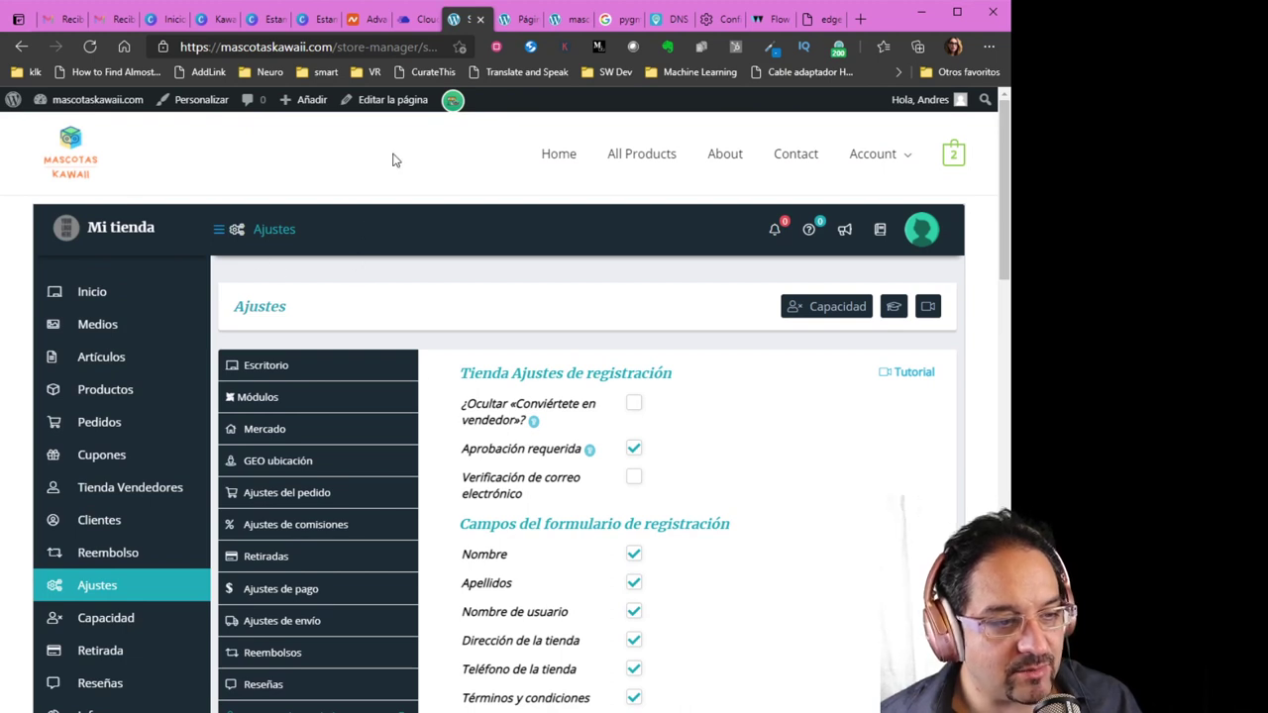
Review the admin pages list, then reload the front page to show the new store homepage
{"action": "left_click", "coordinate": [513, 24]}
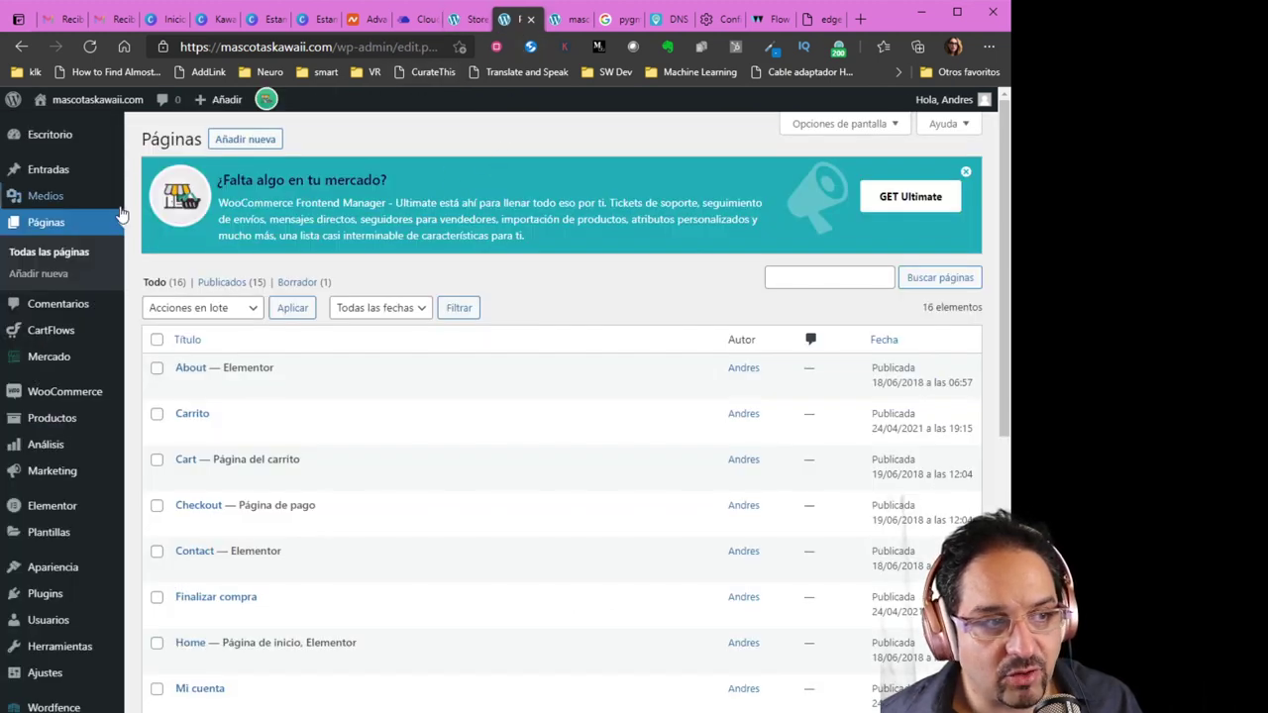
{"action": "mouse_move", "coordinate": [204, 367]}
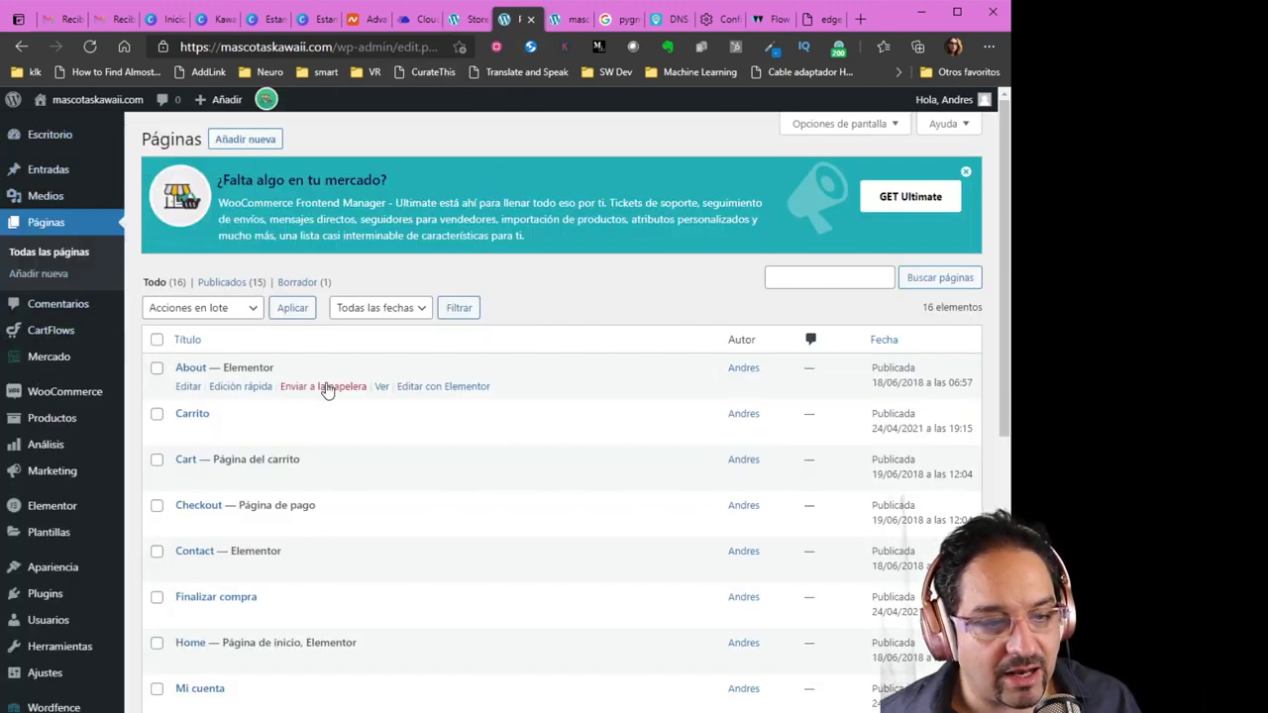
{"action": "scroll", "coordinate": [72, 394], "scroll_direction": "down", "scroll_amount": 1}
{"action": "scroll", "coordinate": [72, 393], "scroll_direction": "down", "scroll_amount": 1}
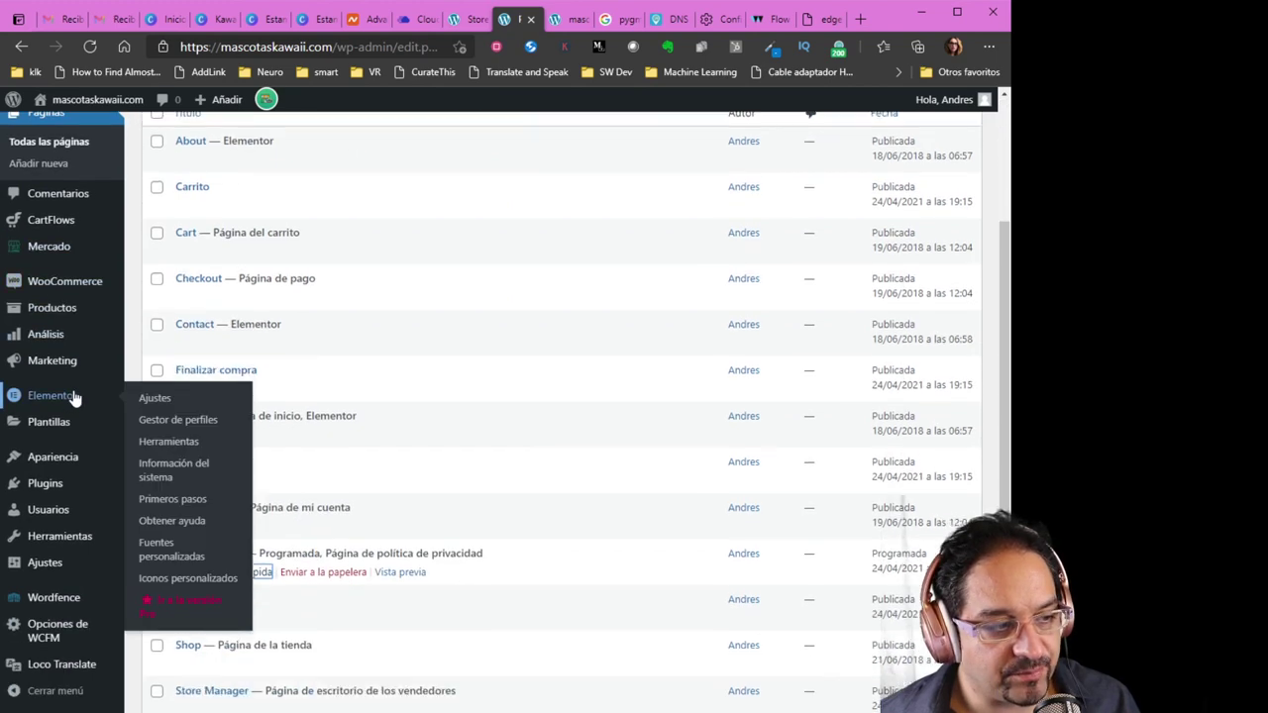
{"action": "scroll", "coordinate": [65, 410], "scroll_direction": "up", "scroll_amount": 2}
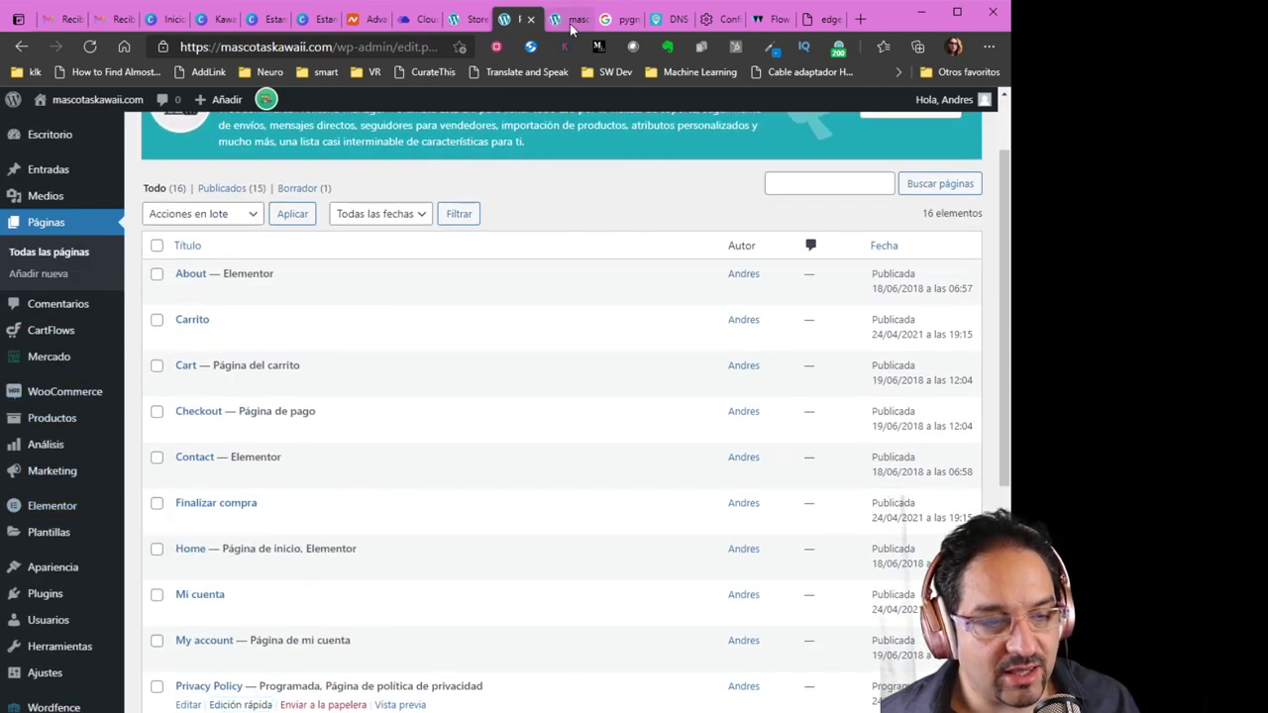
{"action": "left_click", "coordinate": [570, 25]}
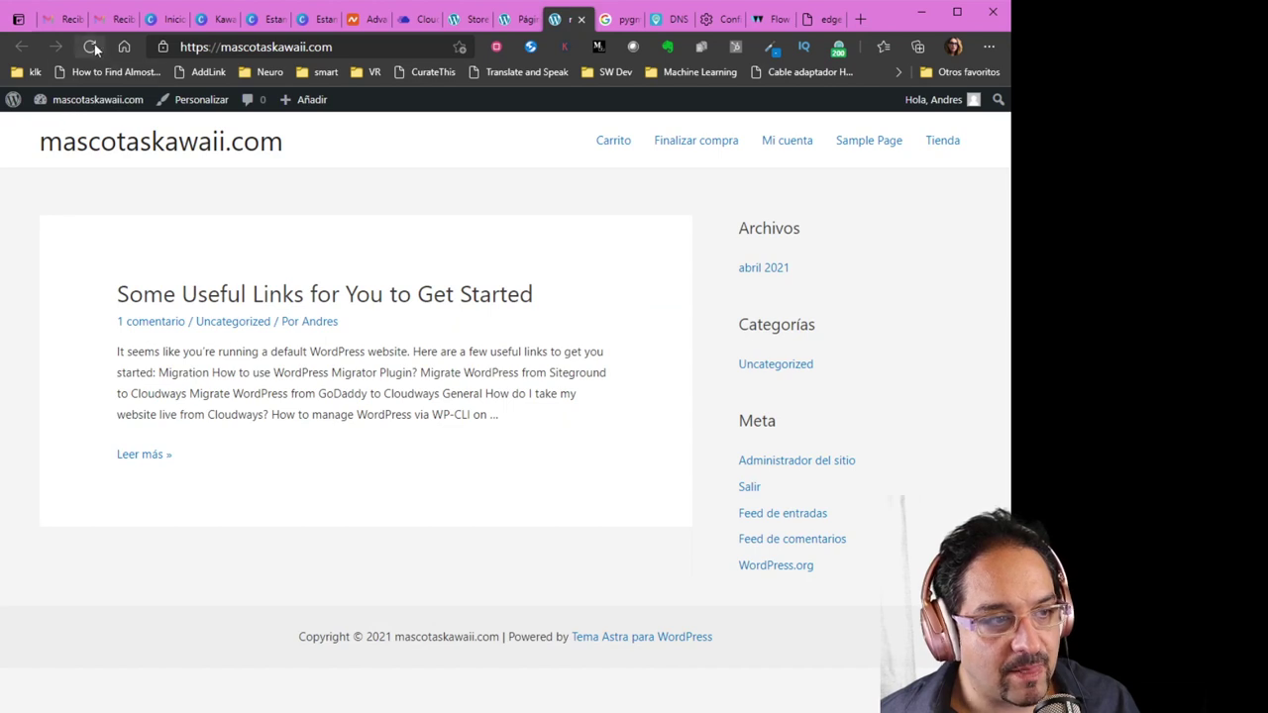
{"action": "left_click", "coordinate": [92, 47]}
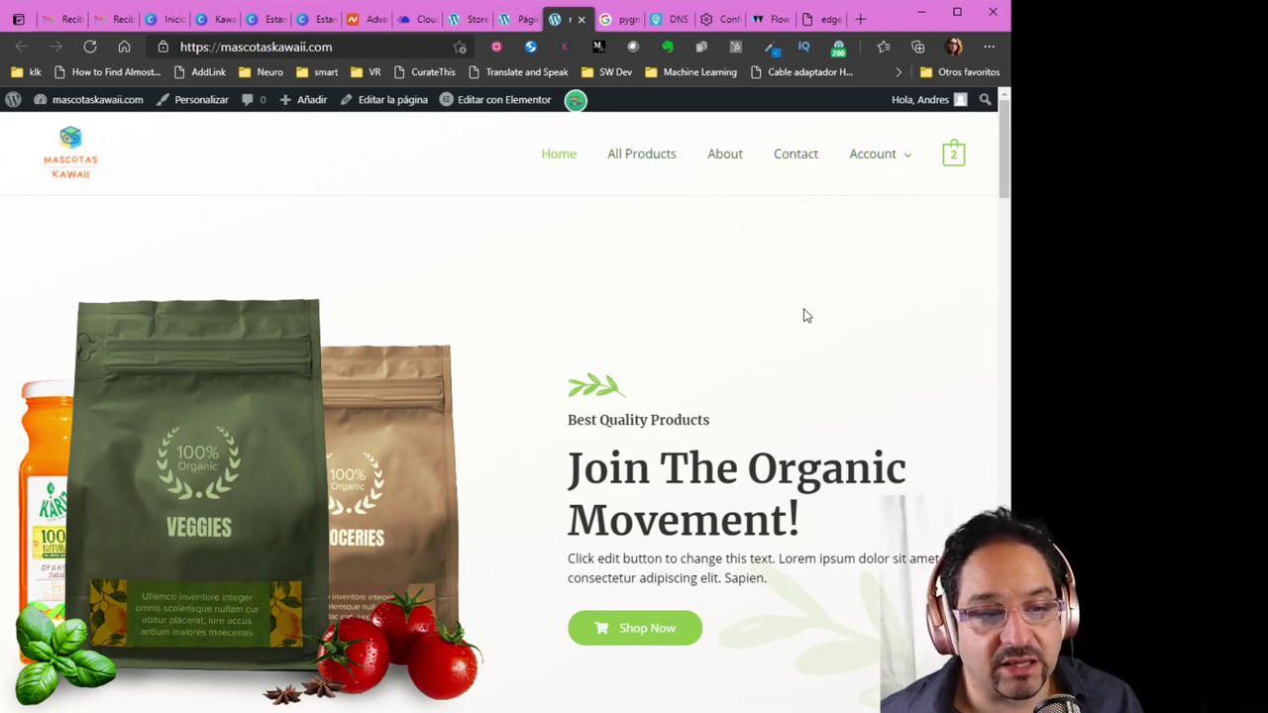
Go back to the admin list of all pages via the store manager tab
{"action": "left_click", "coordinate": [471, 21]}
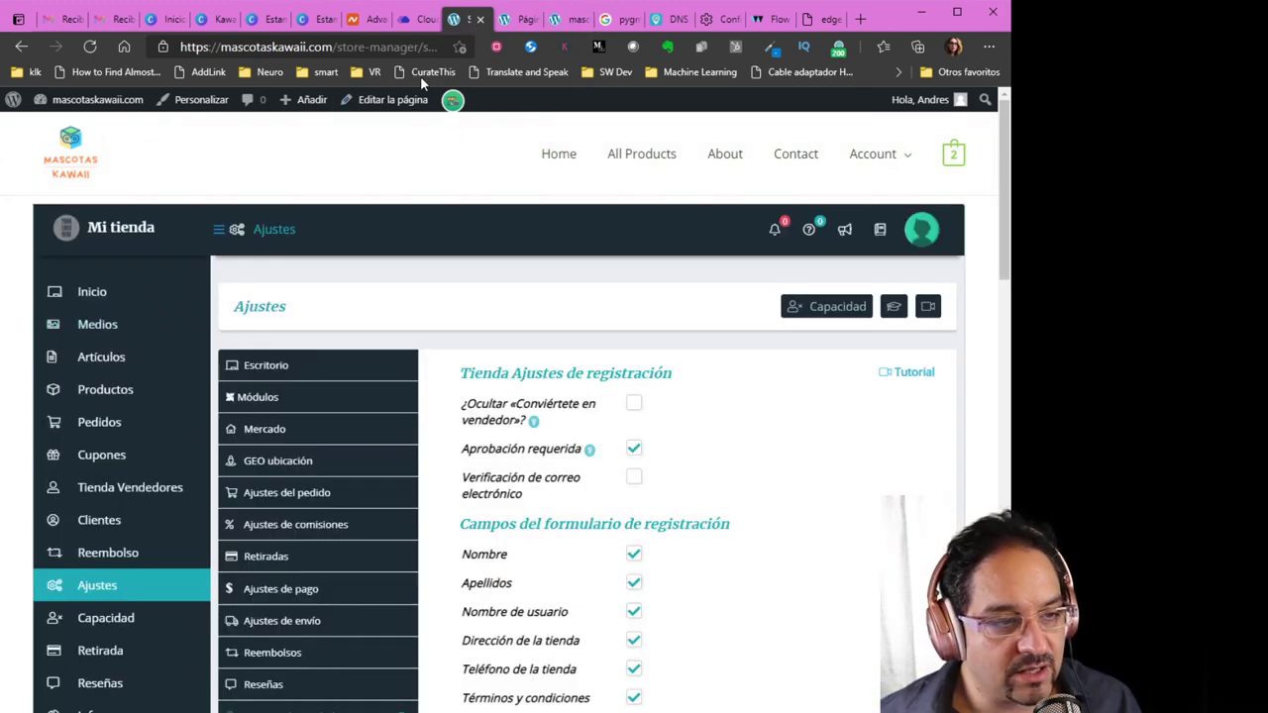
{"action": "left_click", "coordinate": [520, 18]}
{"action": "scroll", "coordinate": [99, 377], "scroll_direction": "down", "scroll_amount": 2}
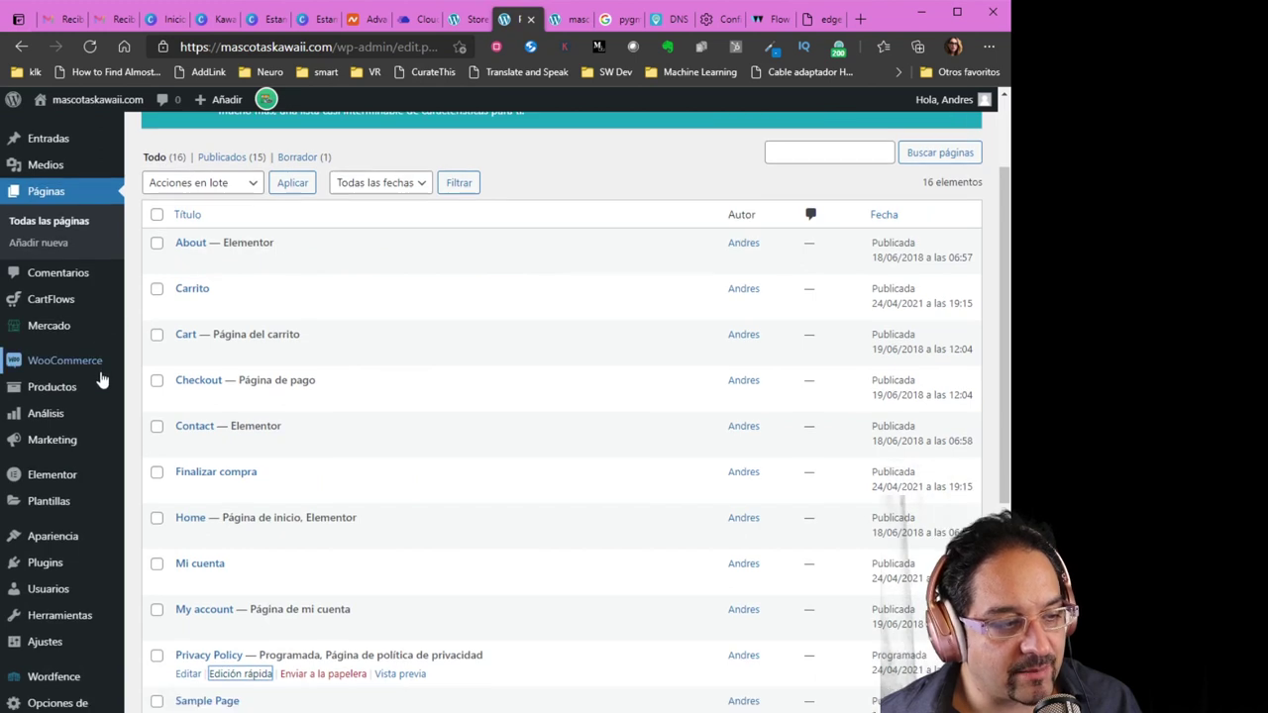
{"action": "scroll", "coordinate": [89, 403], "scroll_direction": "down", "scroll_amount": 1}
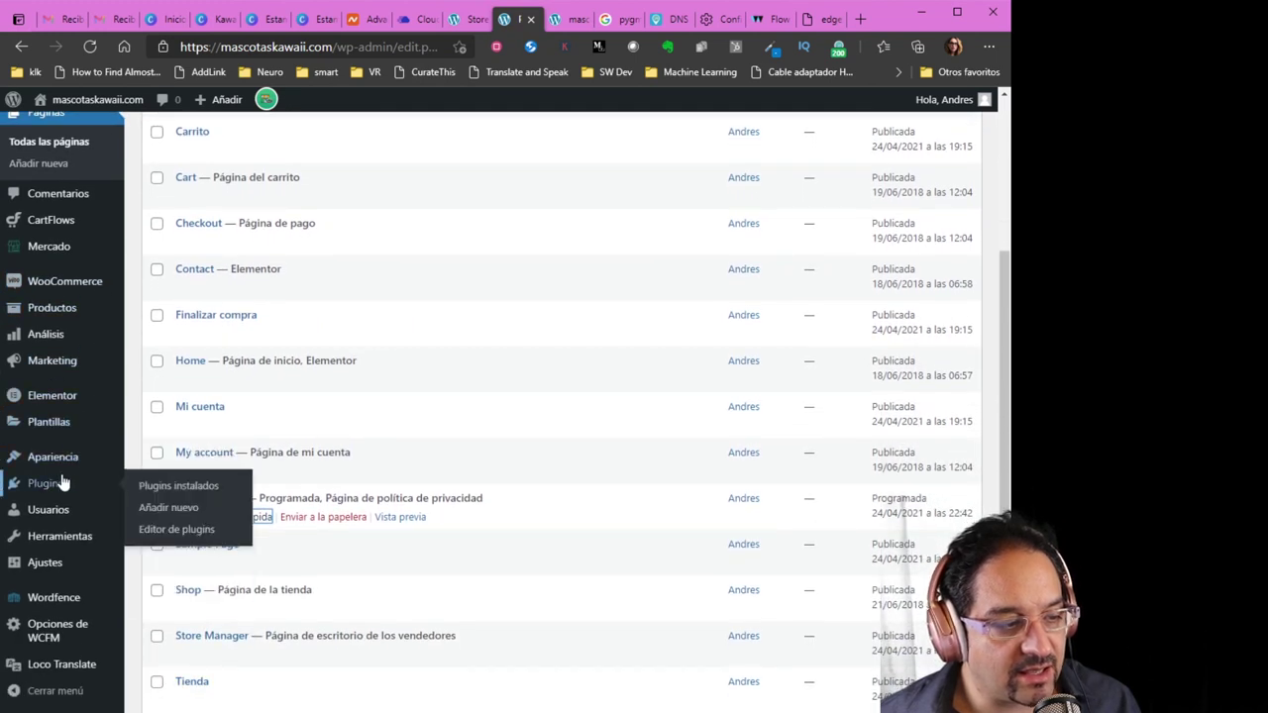
Add the Vendor Registration page to the main menu in the Menús editor
{"action": "mouse_move", "coordinate": [73, 461]}
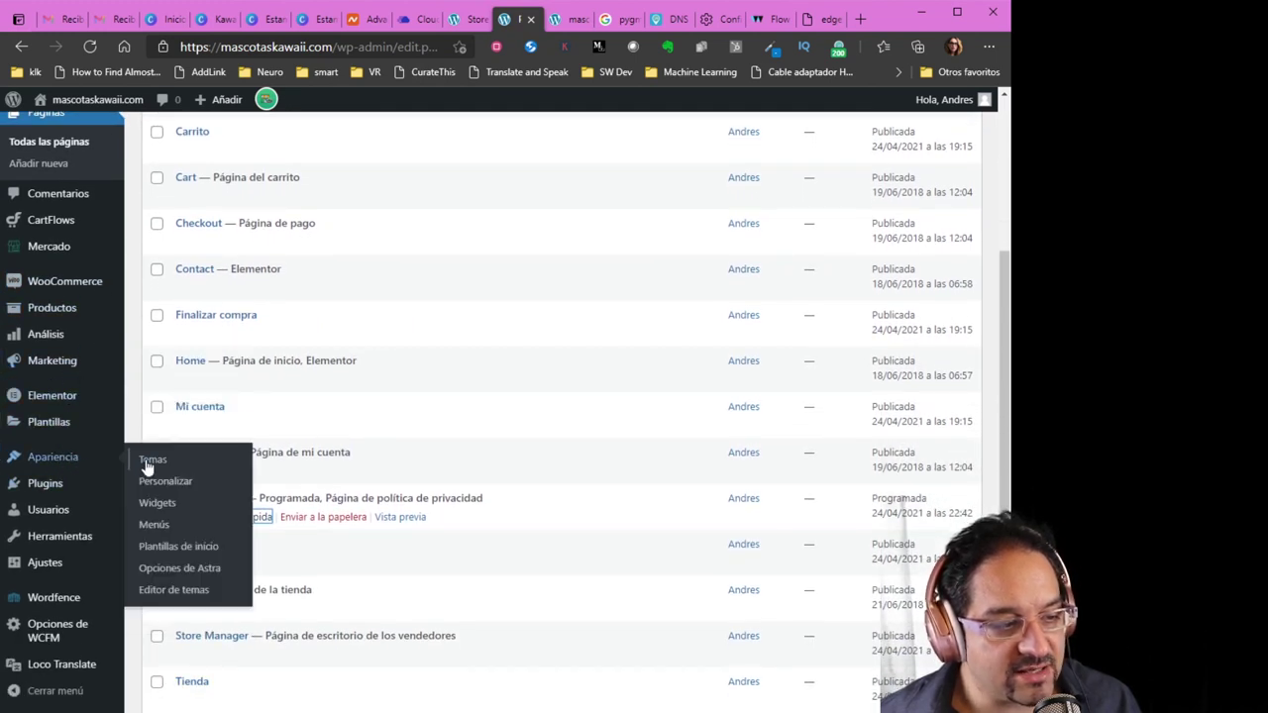
{"action": "left_click", "coordinate": [156, 526]}
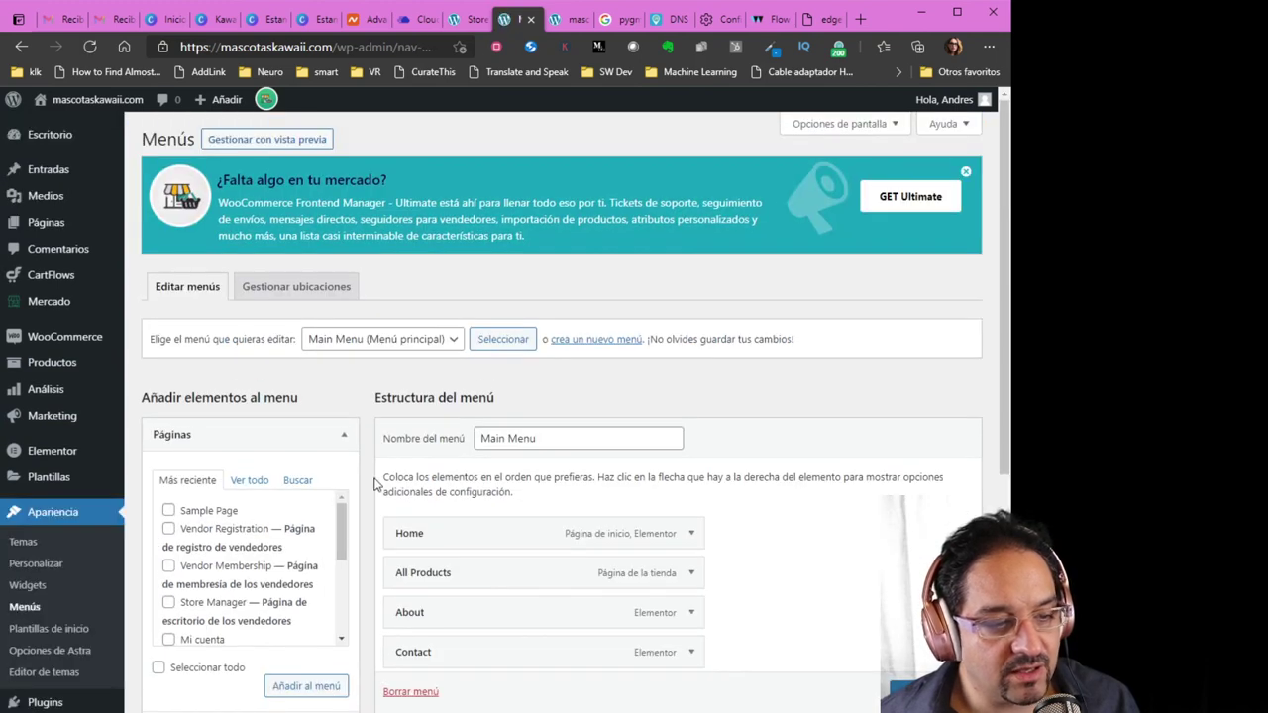
{"action": "scroll", "coordinate": [374, 484], "scroll_direction": "down", "scroll_amount": 1}
{"action": "scroll", "coordinate": [793, 421], "scroll_direction": "down", "scroll_amount": 1}
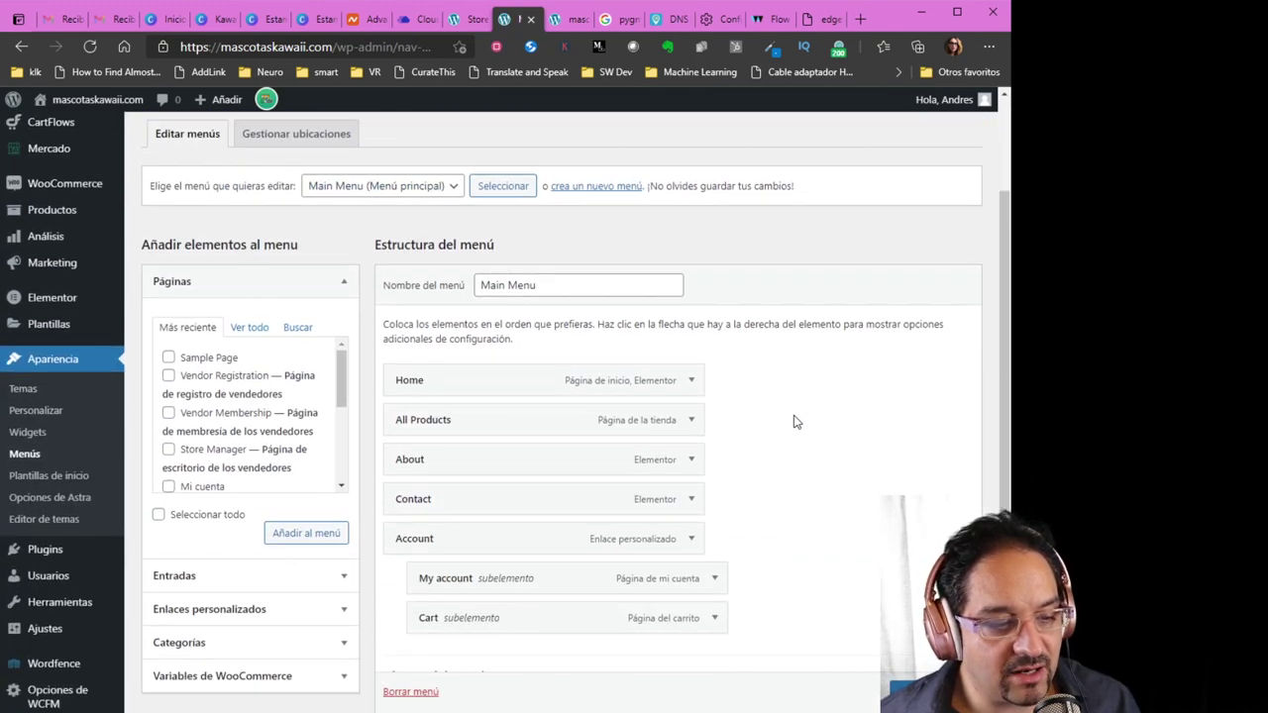
{"action": "scroll", "coordinate": [797, 426], "scroll_direction": "down", "scroll_amount": 1}
{"action": "scroll", "coordinate": [797, 425], "scroll_direction": "up", "scroll_amount": 1}
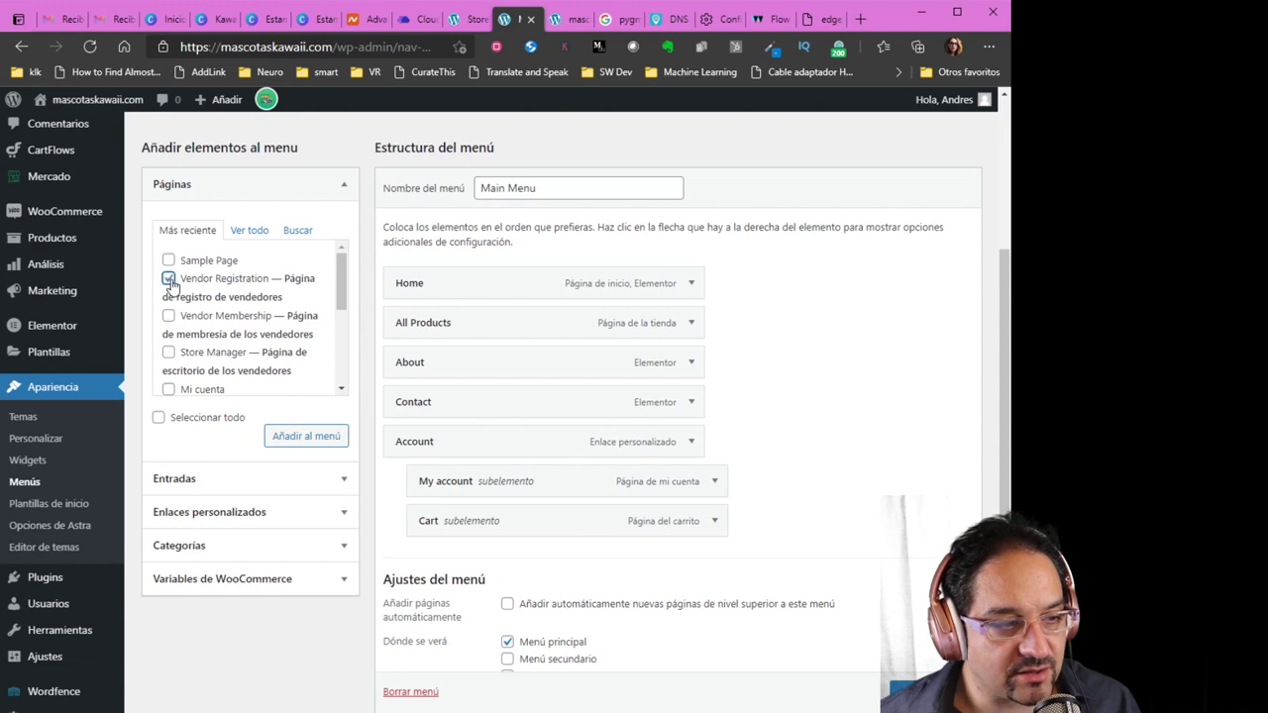
{"action": "left_click", "coordinate": [319, 439]}
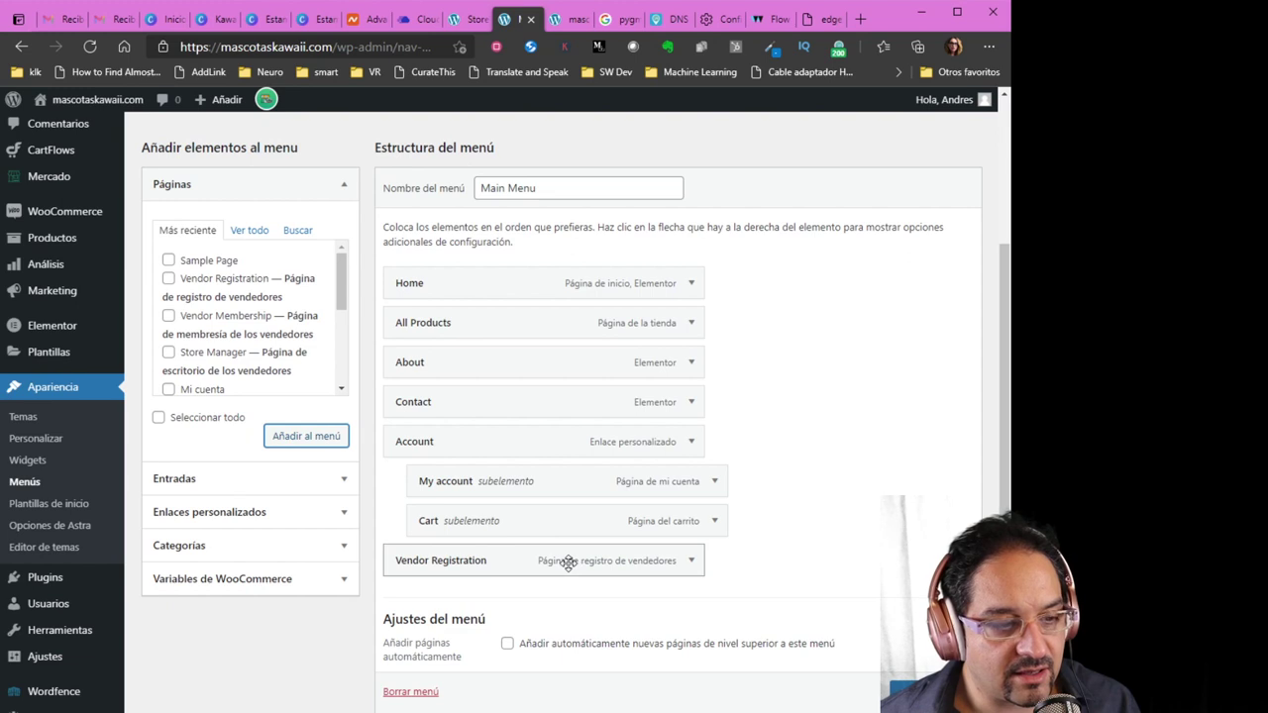
Place Vendor Registration after All Products, relabel it 'Vende con nosotros', and save the menu
{"action": "left_click_drag", "start_coordinate": [569, 561], "coordinate": [543, 399]}
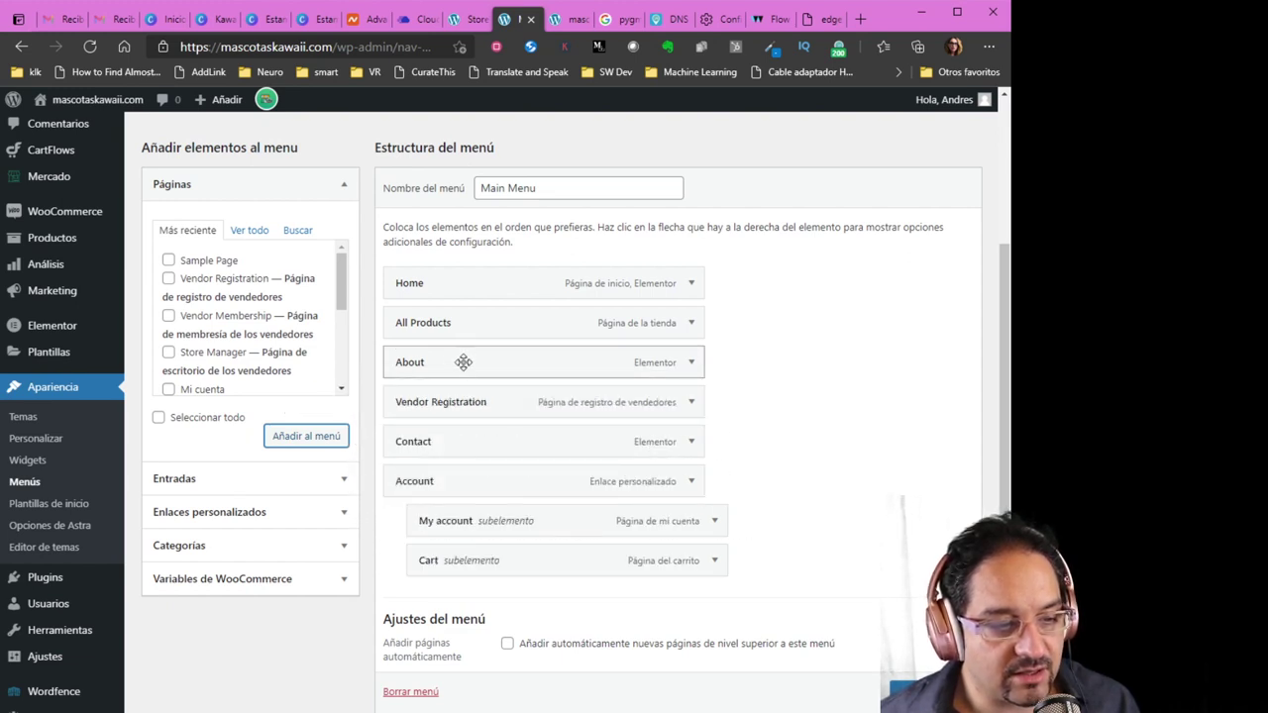
{"action": "left_click_drag", "start_coordinate": [462, 363], "coordinate": [406, 439]}
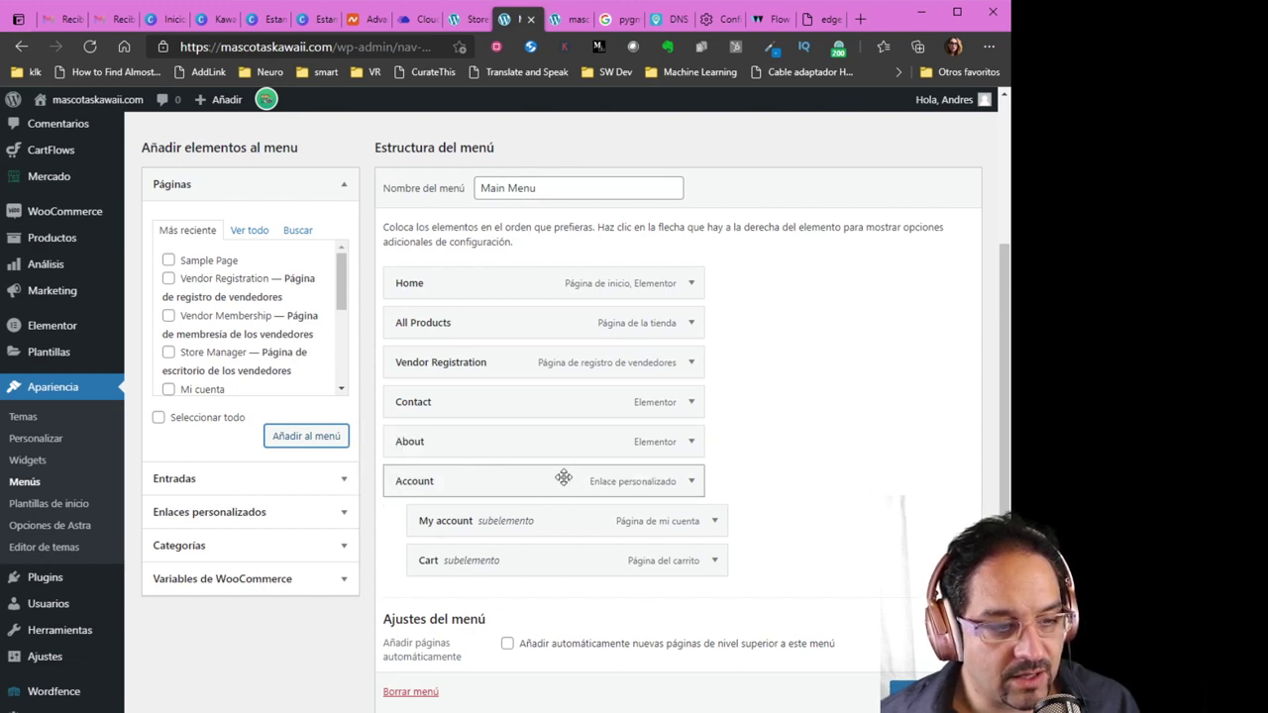
{"action": "left_click", "coordinate": [693, 364]}
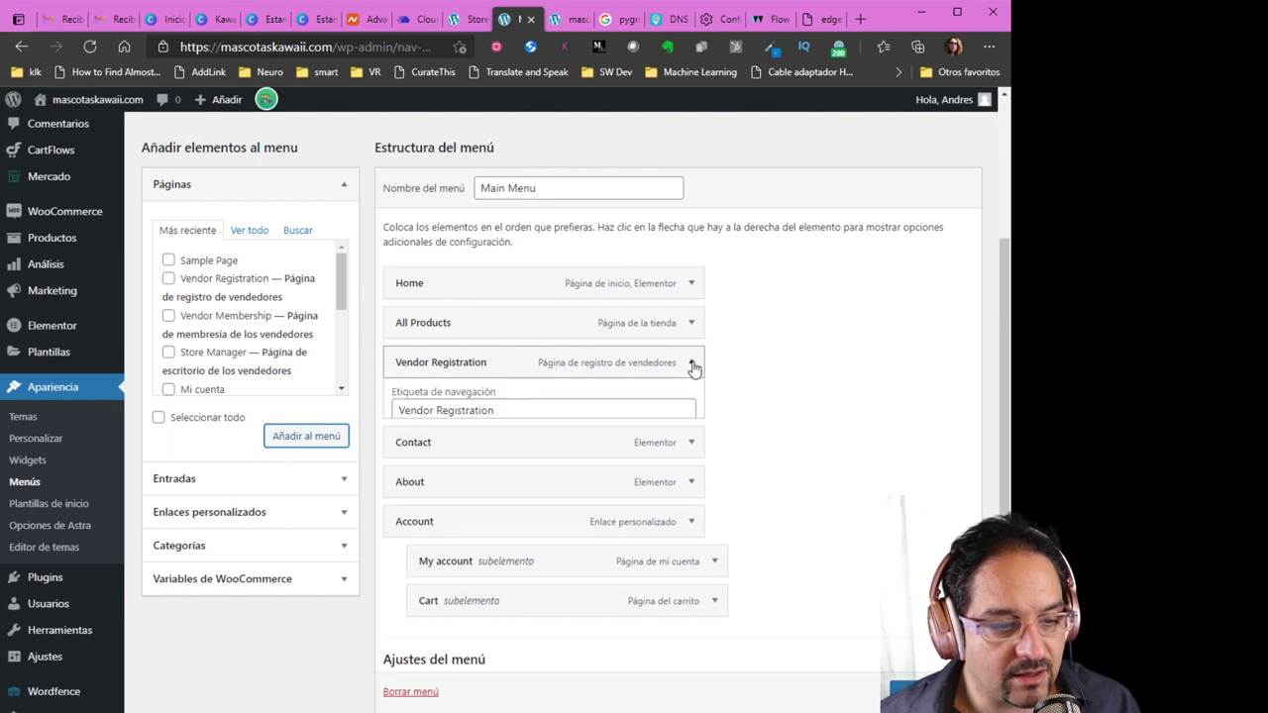
{"action": "left_click_drag", "start_coordinate": [546, 414], "coordinate": [350, 419]}
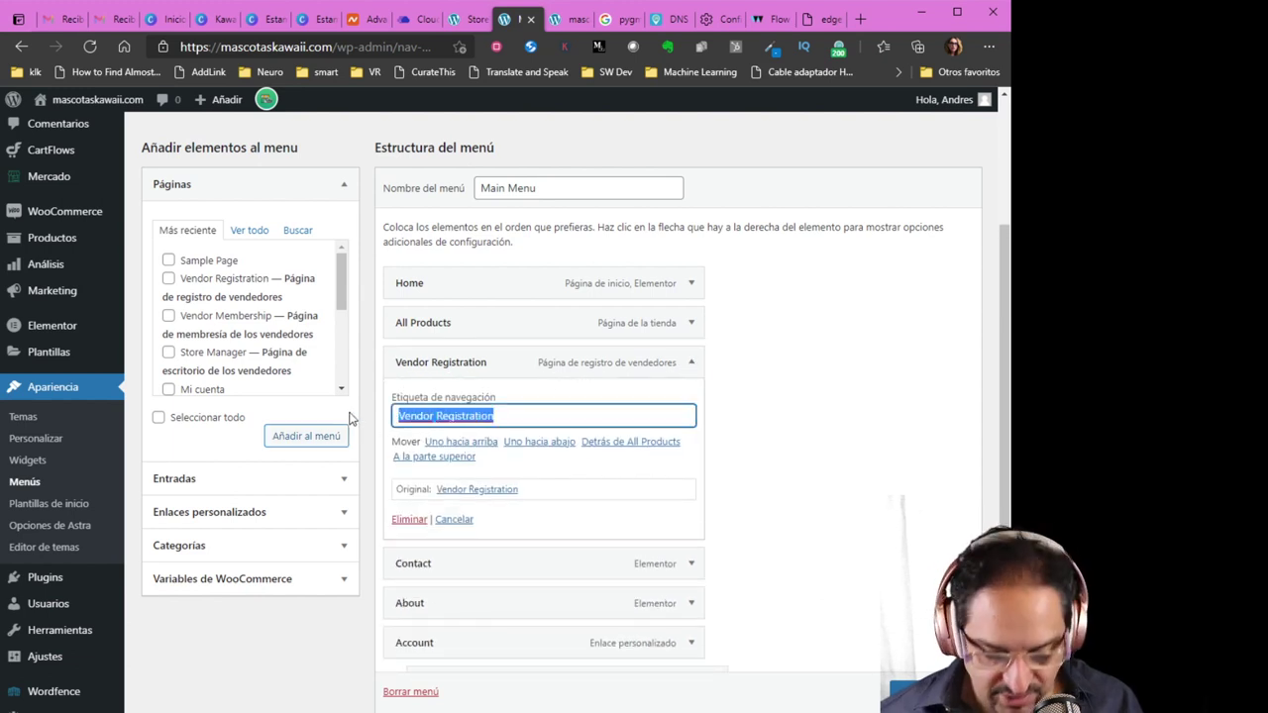
{"action": "type", "text": "Vende con nosotros"}
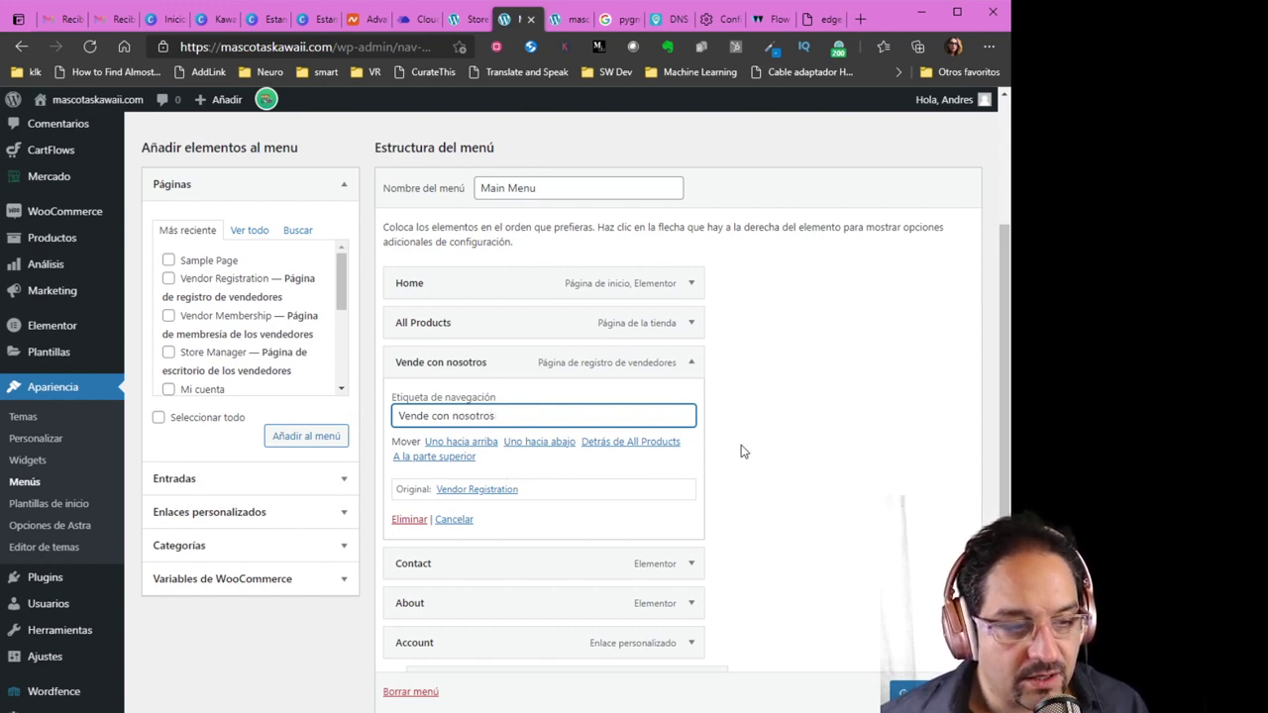
{"action": "scroll", "coordinate": [743, 451], "scroll_direction": "down", "scroll_amount": 1}
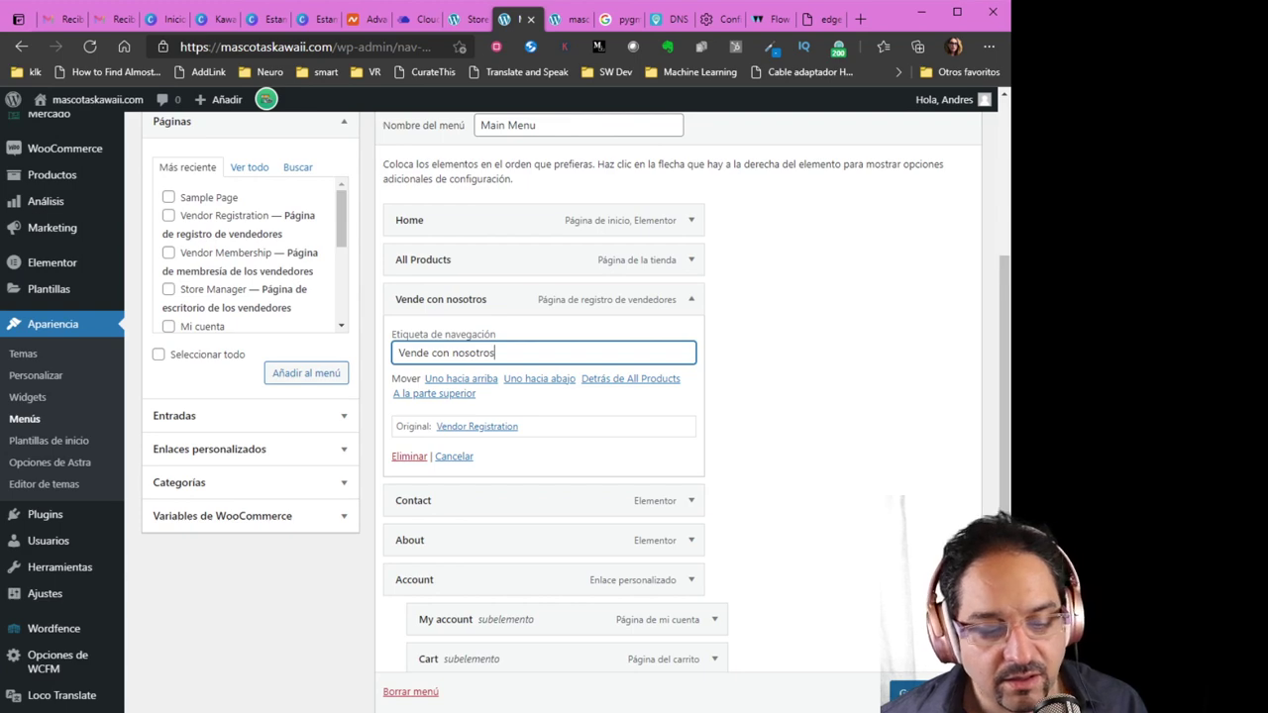
{"action": "left_click", "coordinate": [904, 691]}
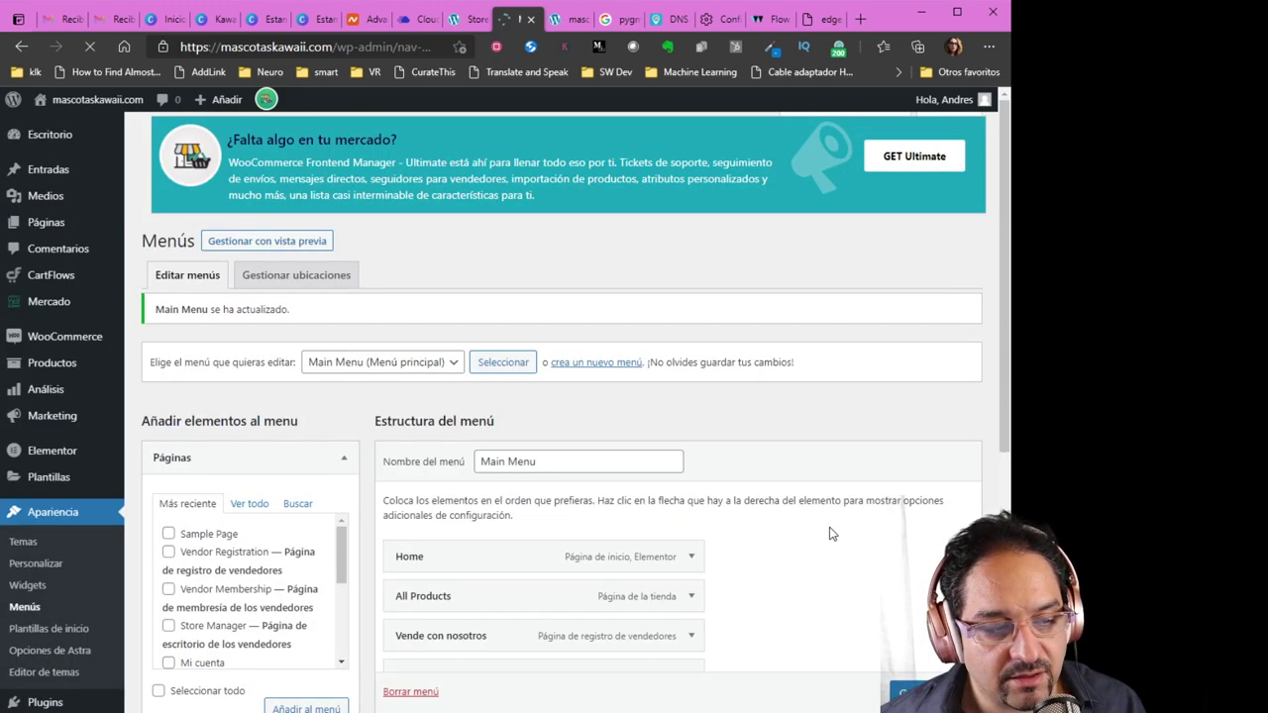
{"action": "left_click", "coordinate": [569, 20]}
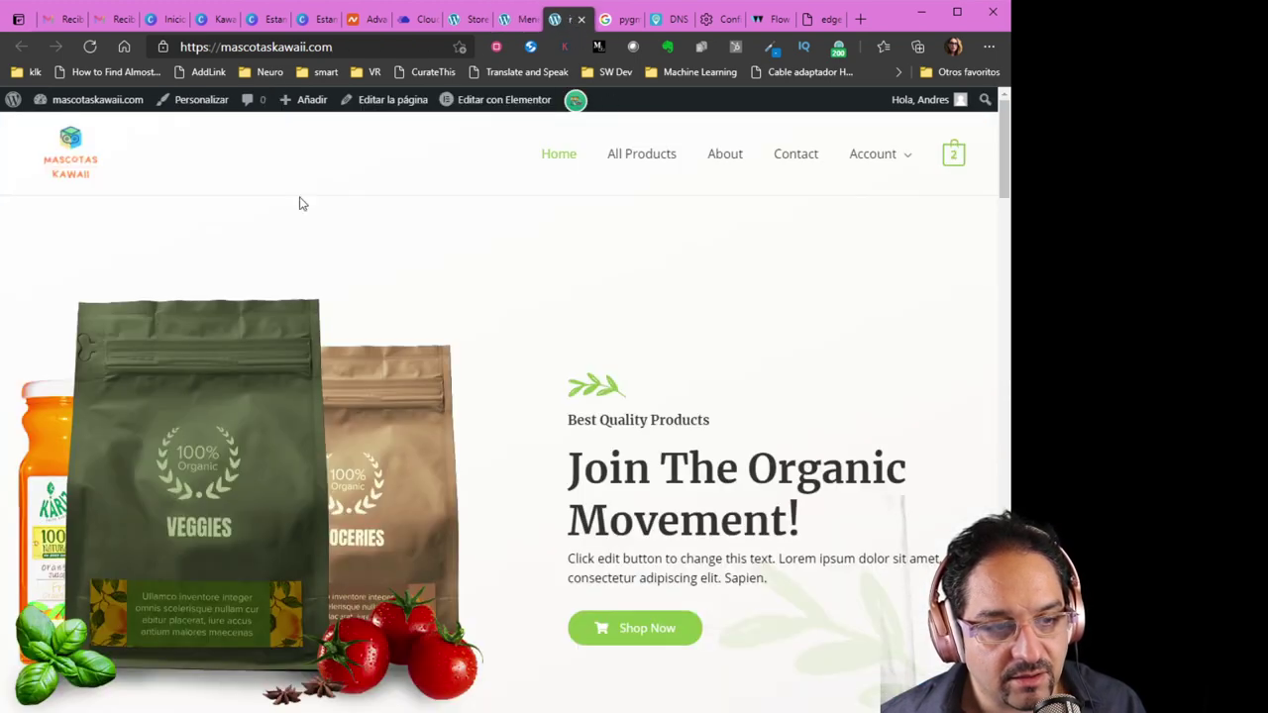
Reload the homepage to confirm the 'Vende con nosotros' menu item, then open an InPrivate window
{"action": "key", "text": "F5"}
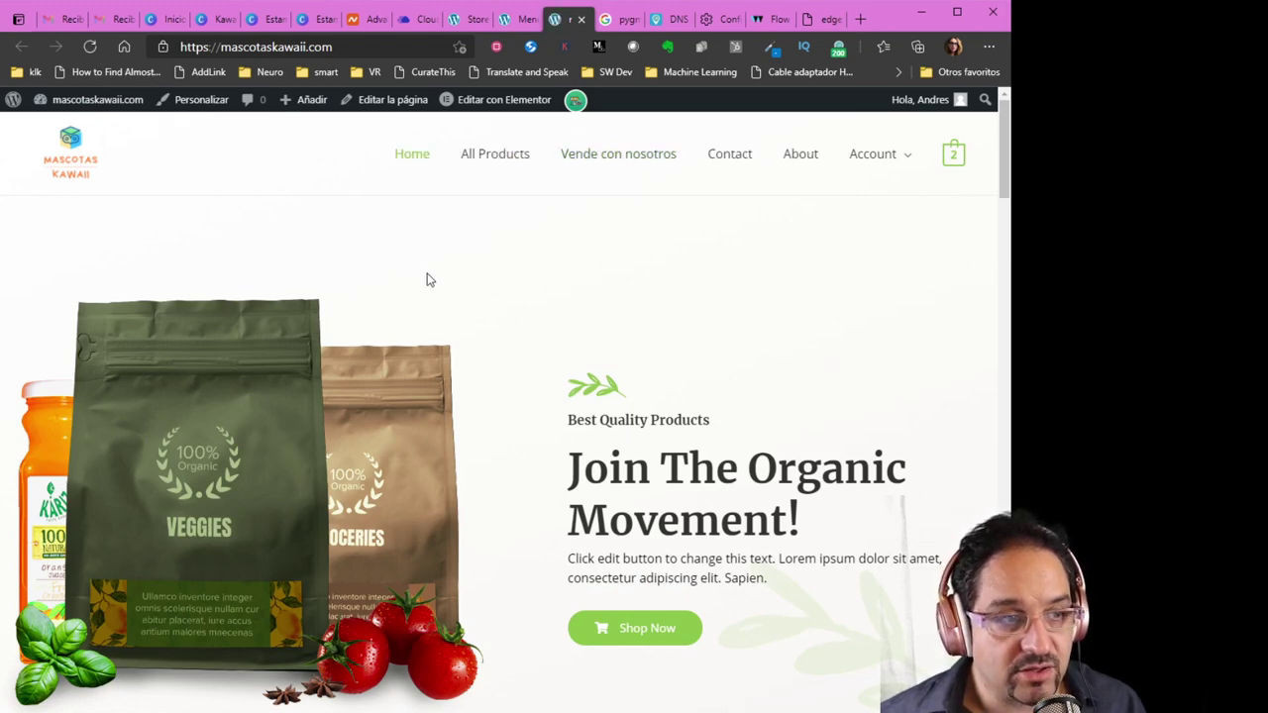
{"action": "left_click", "coordinate": [256, 50]}
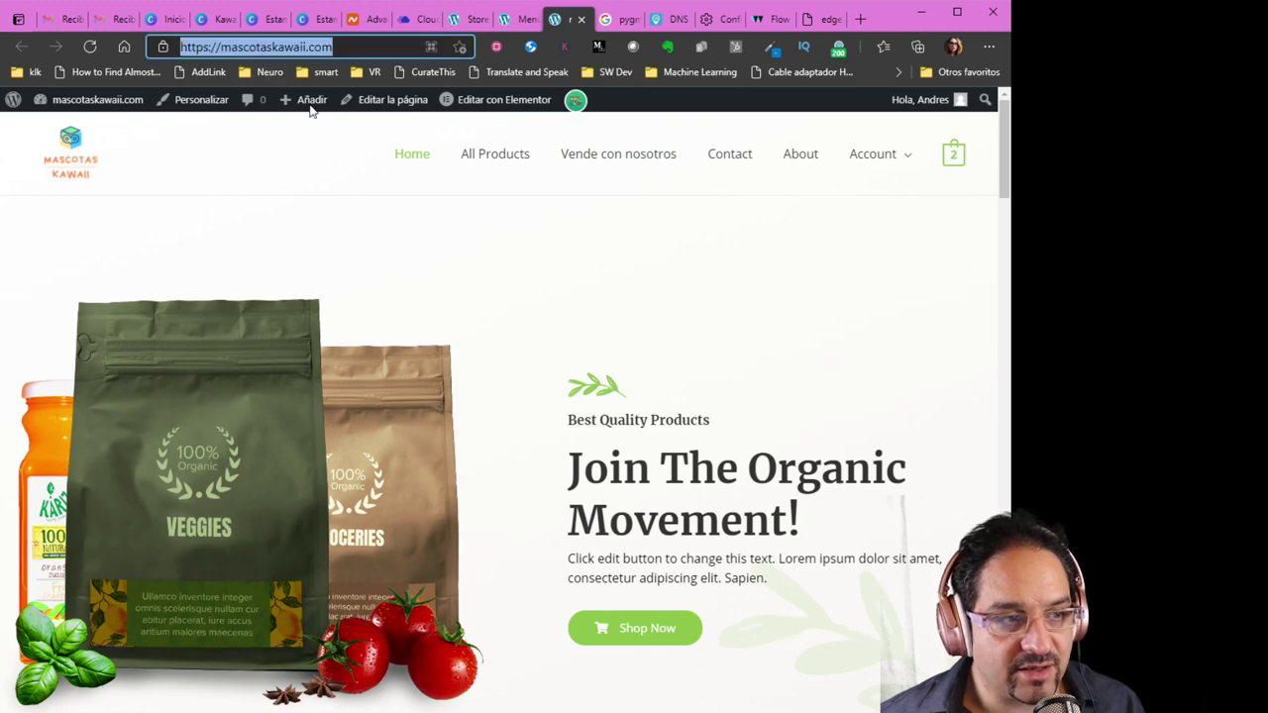
{"action": "left_click", "coordinate": [526, 240]}
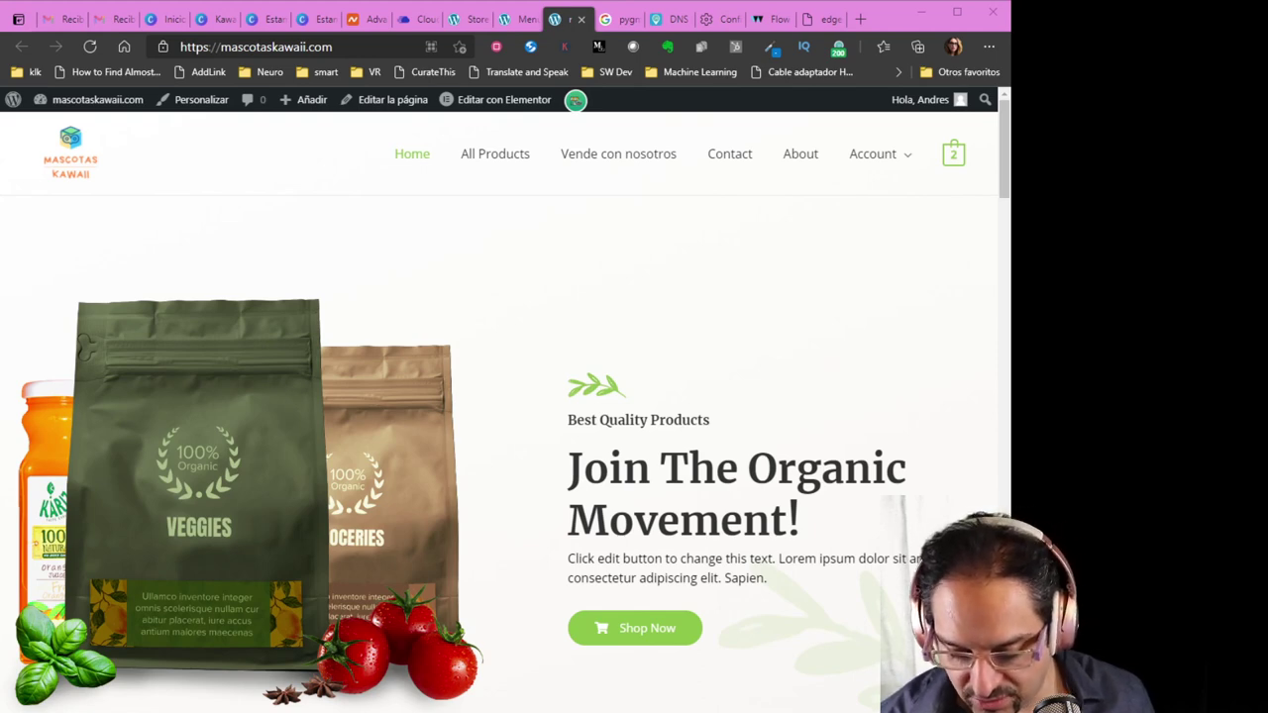
{"action": "key", "text": "ctrl+shift+n"}
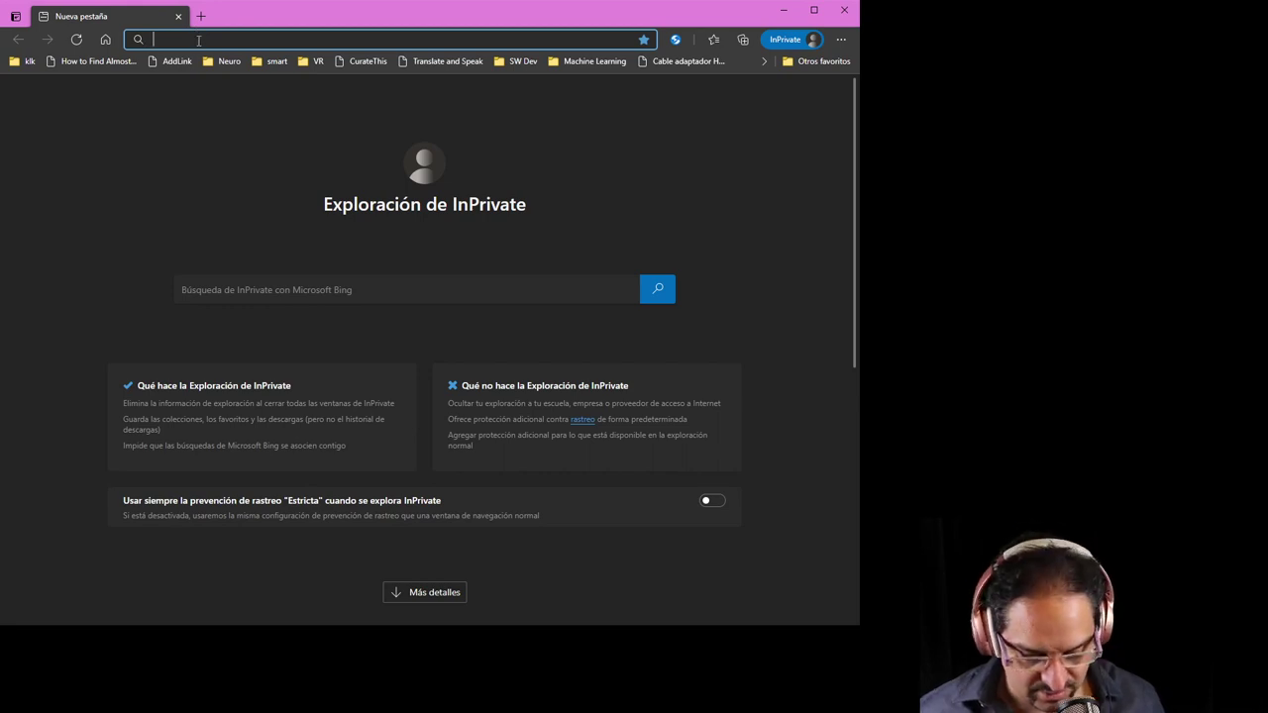
Load mascotaskawaii.com privately and follow 'Vende con nosotros' to the empty Registro form
{"action": "type", "text": "mascotaskawaii.com/"}
{"action": "key", "text": "Return"}
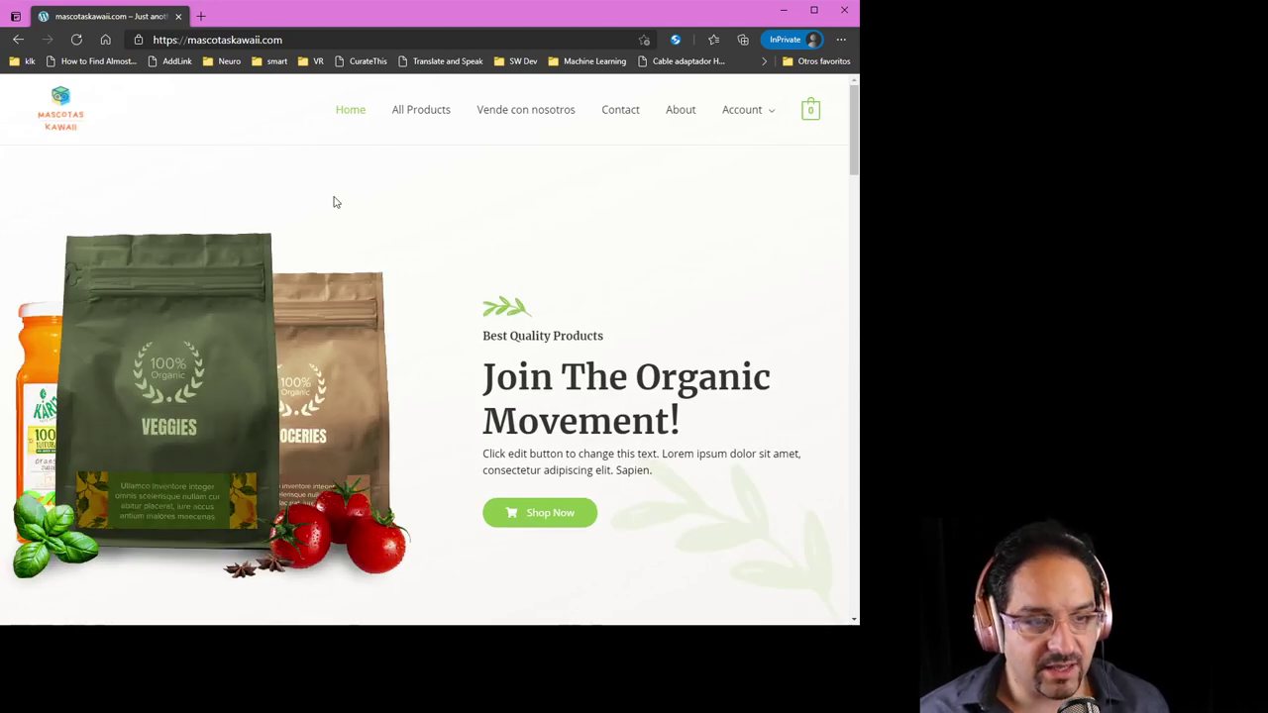
{"action": "left_click", "coordinate": [517, 120]}
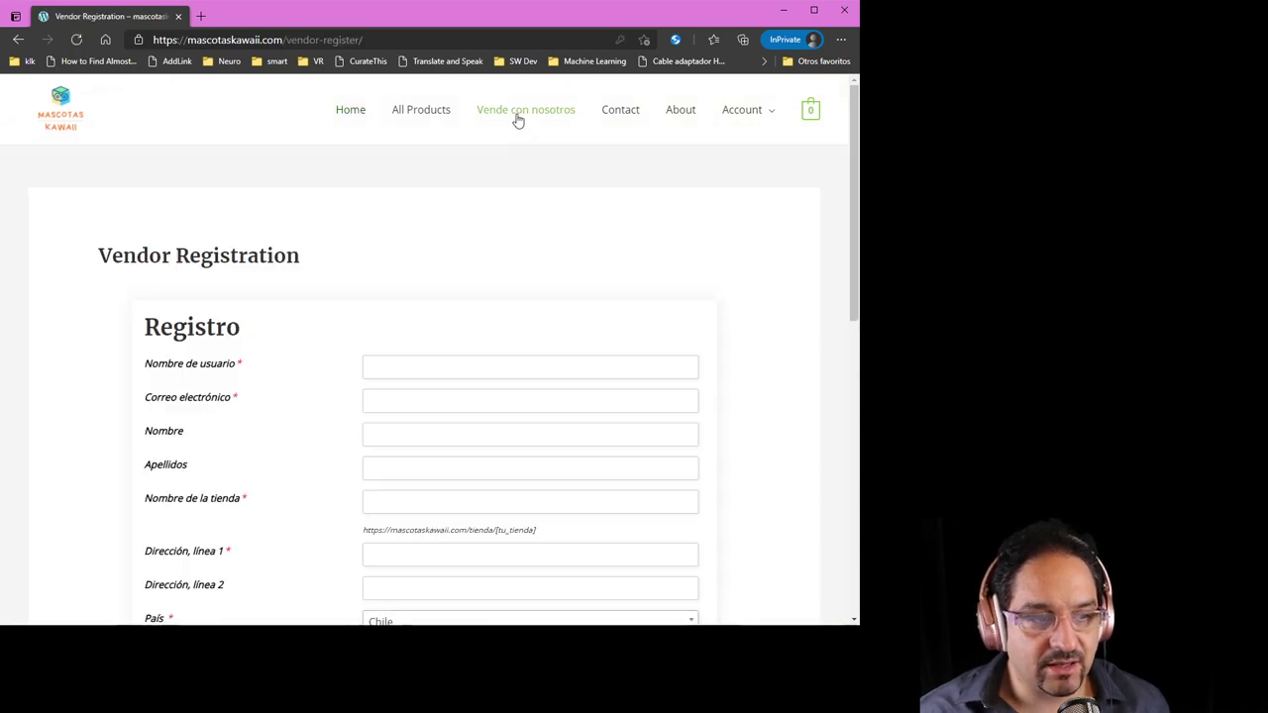
{"action": "scroll", "coordinate": [332, 272], "scroll_direction": "down", "scroll_amount": 1}
{"action": "scroll", "coordinate": [332, 273], "scroll_direction": "down", "scroll_amount": 3}
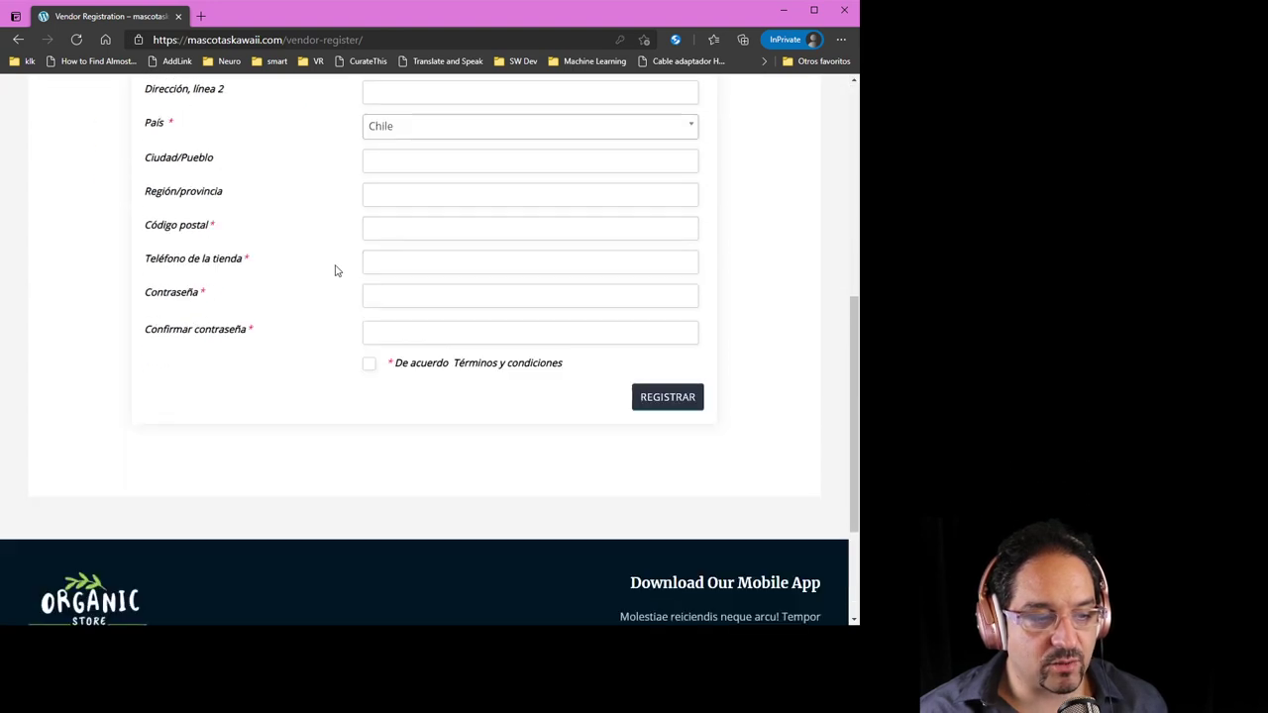
{"action": "scroll", "coordinate": [335, 271], "scroll_direction": "up", "scroll_amount": 1}
{"action": "scroll", "coordinate": [335, 271], "scroll_direction": "up", "scroll_amount": 2}
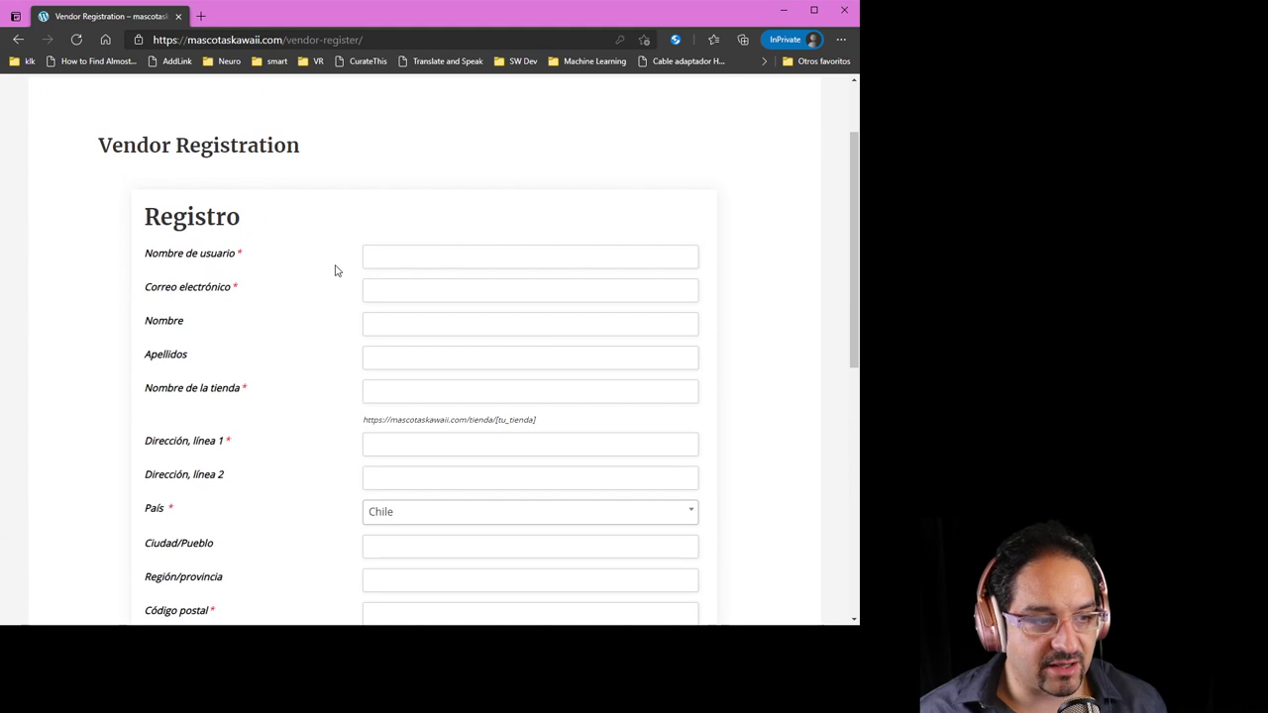
Enter the vendor's username, e-mail address and corrected first name in the registration form
{"action": "left_click", "coordinate": [378, 258]}
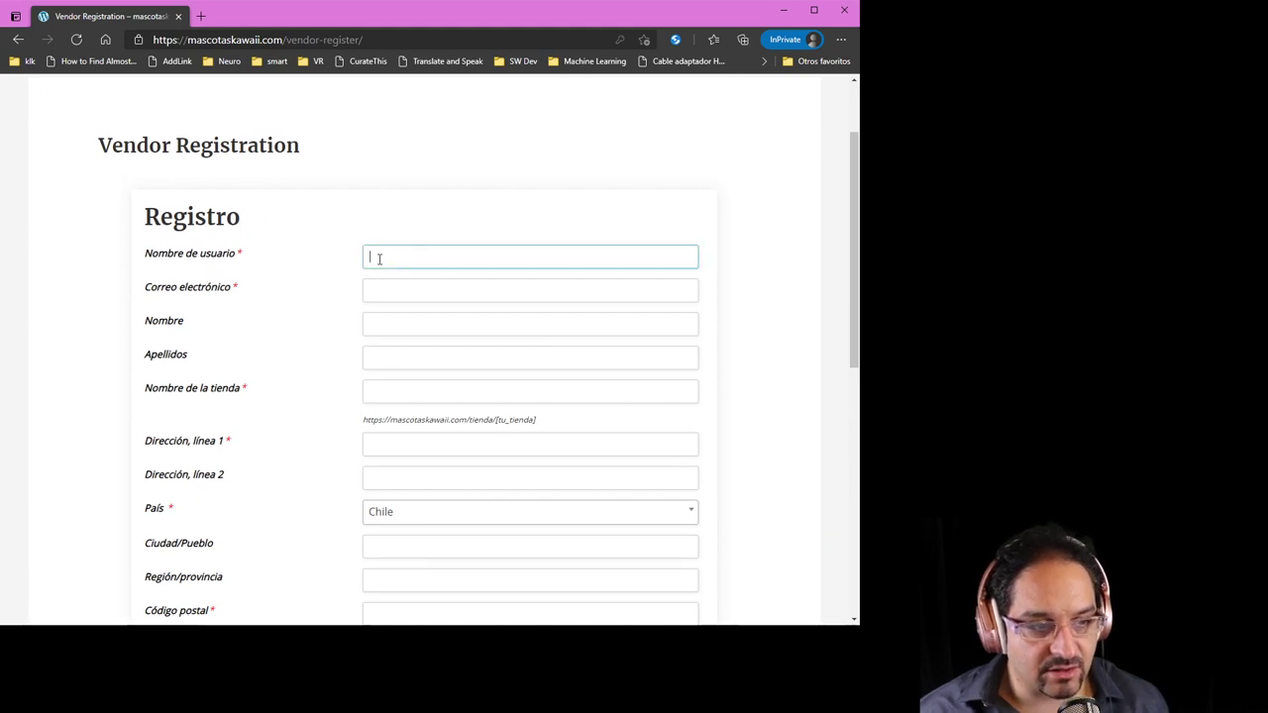
{"action": "type", "text": "andreas"}
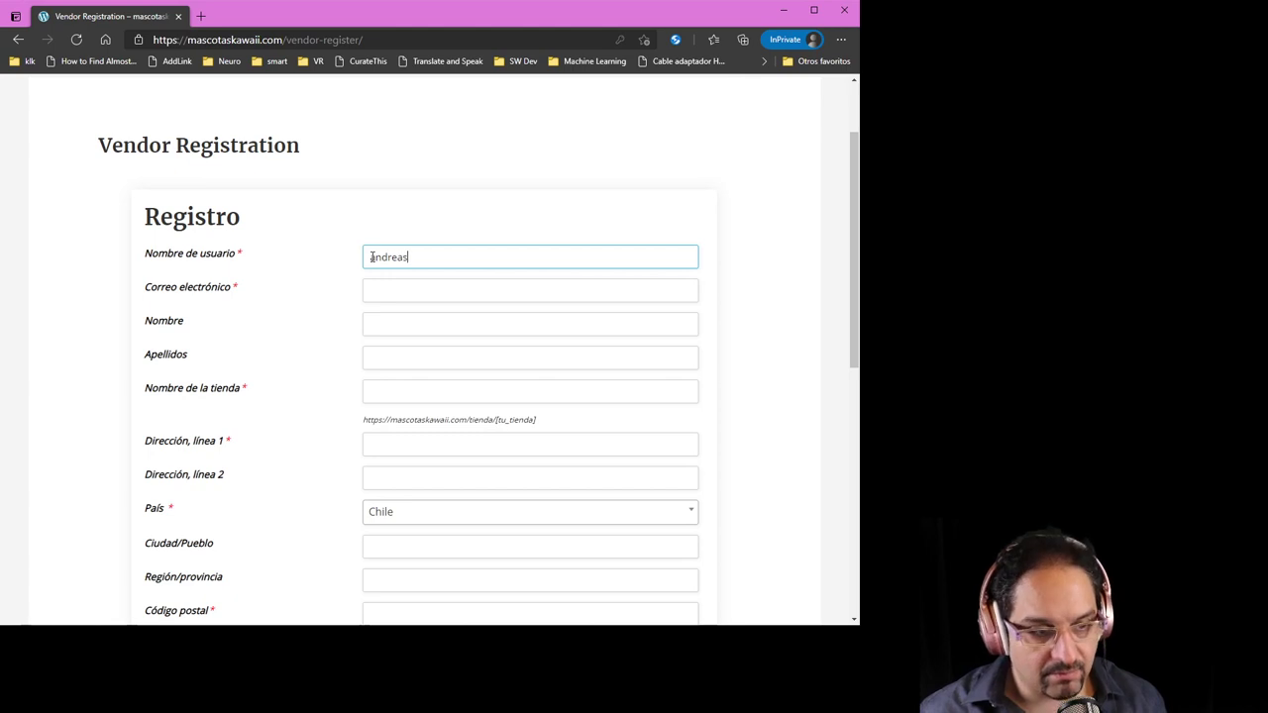
{"action": "key", "text": "Tab"}
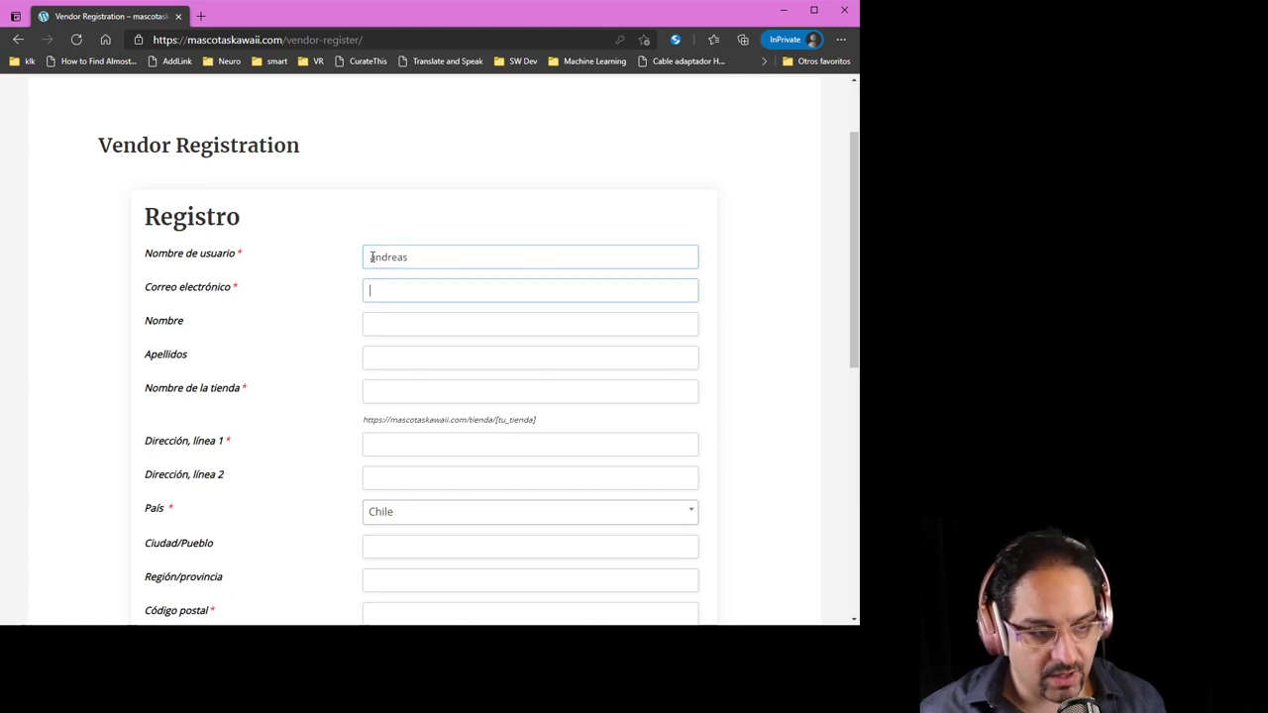
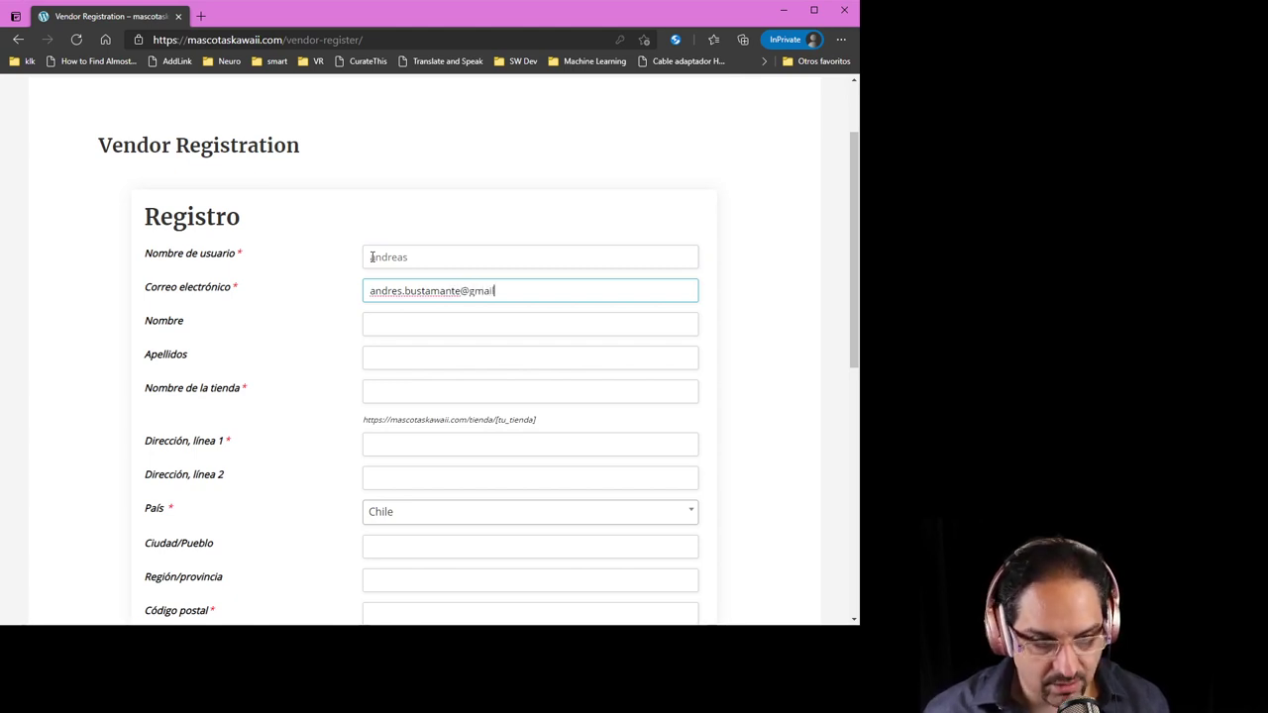
{"action": "left_click", "coordinate": [320, 278]}
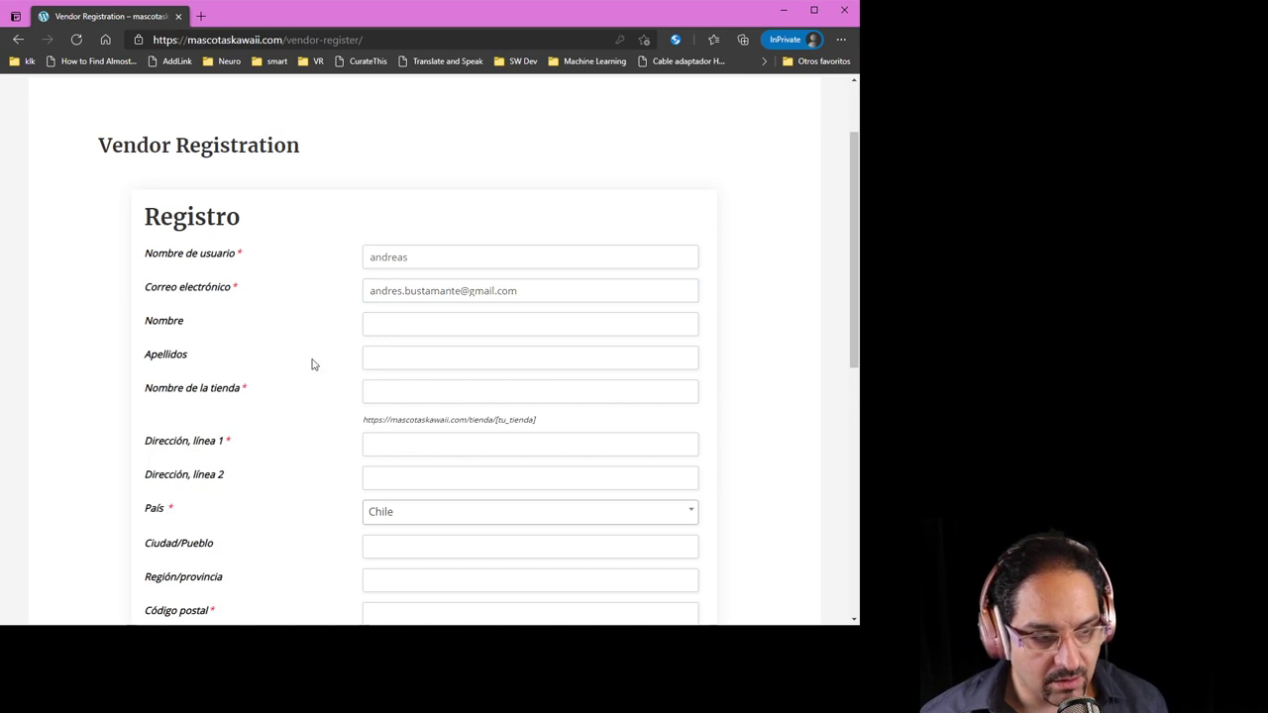
{"action": "left_click", "coordinate": [377, 322]}
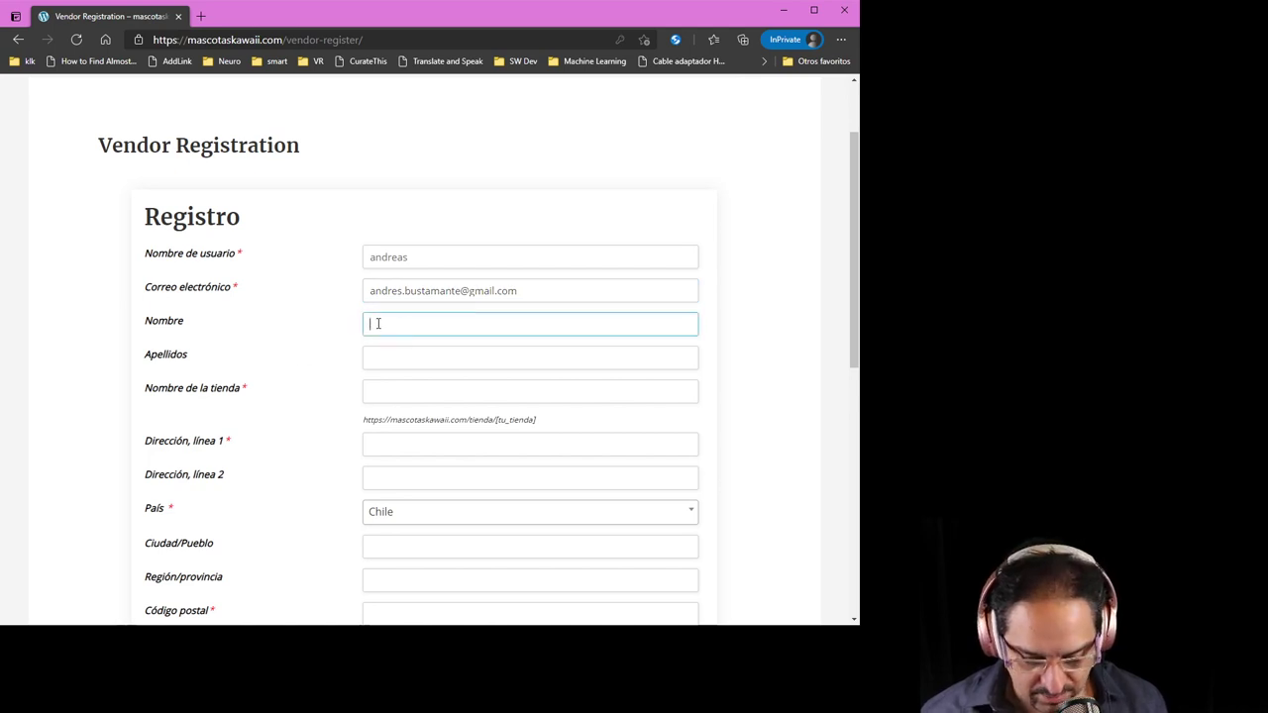
{"action": "type", "text": "anderas"}
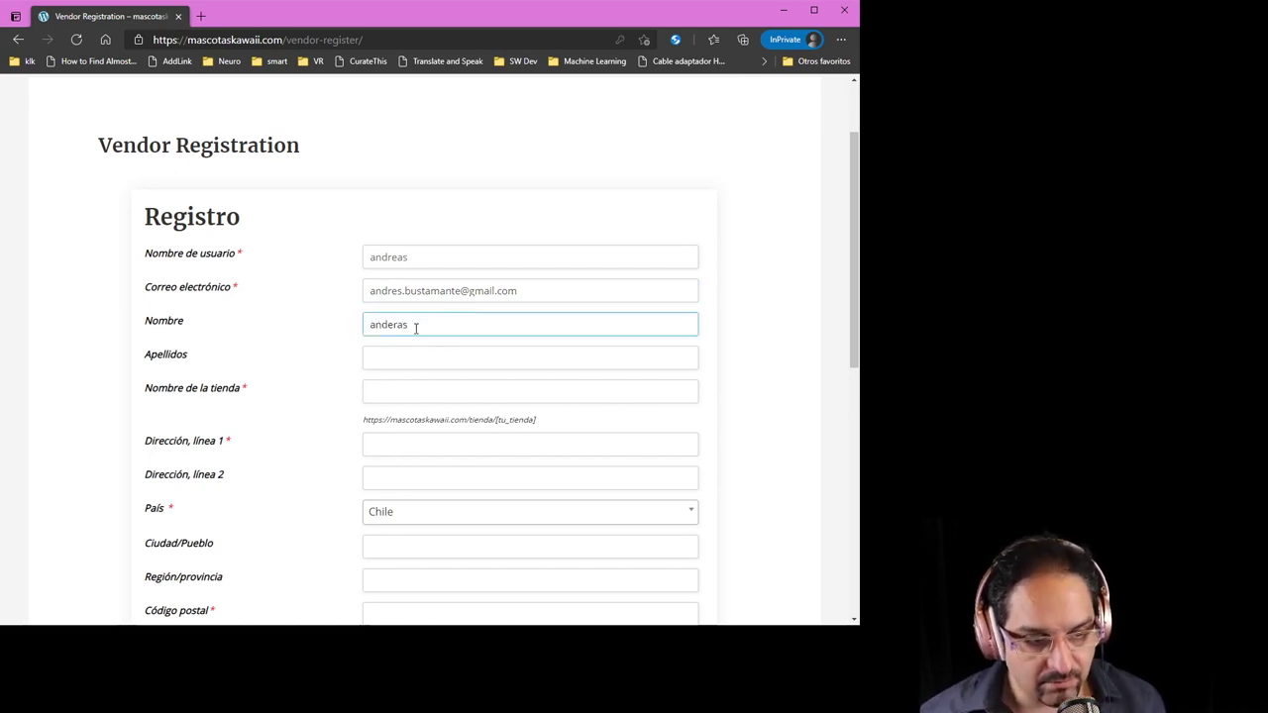
{"action": "double_click", "coordinate": [405, 328]}
{"action": "type", "text": "andreas"}
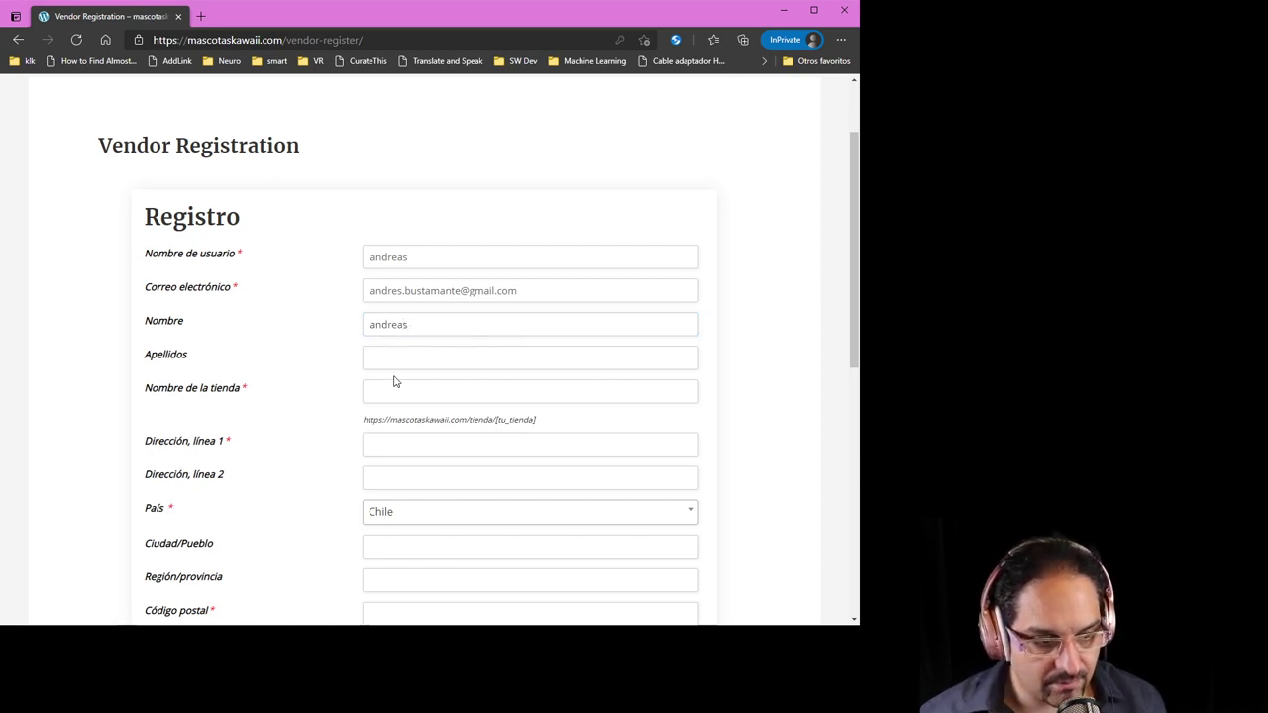
Fill in the last name and the store name 'minicabras', shown as Disponible
{"action": "left_click", "coordinate": [400, 356]}
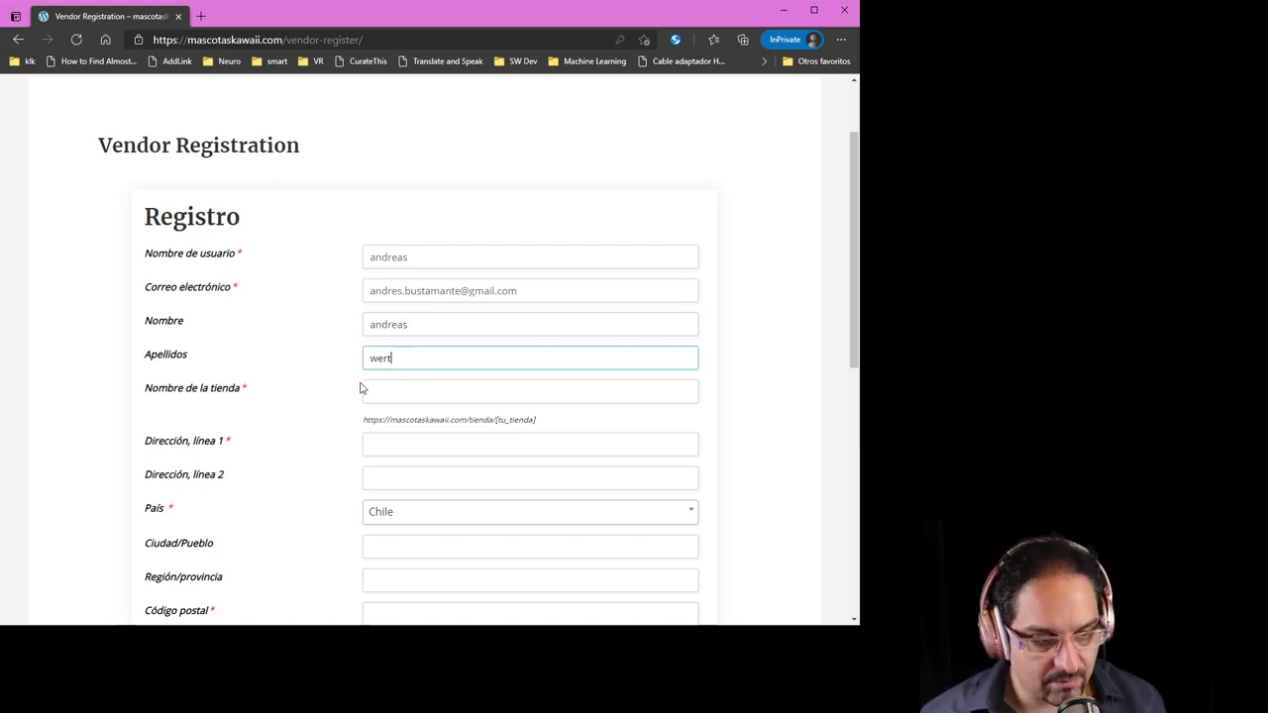
{"action": "left_click", "coordinate": [297, 430]}
{"action": "left_click", "coordinate": [404, 393]}
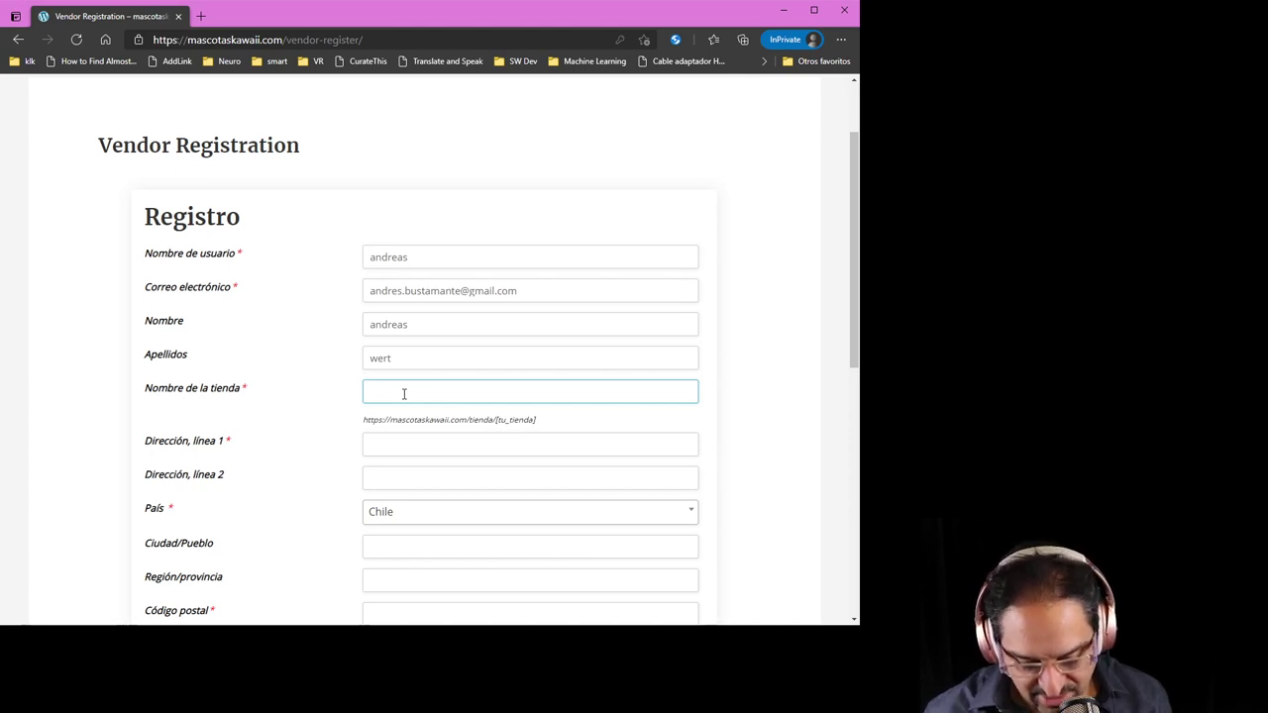
{"action": "type", "text": "minicabras"}
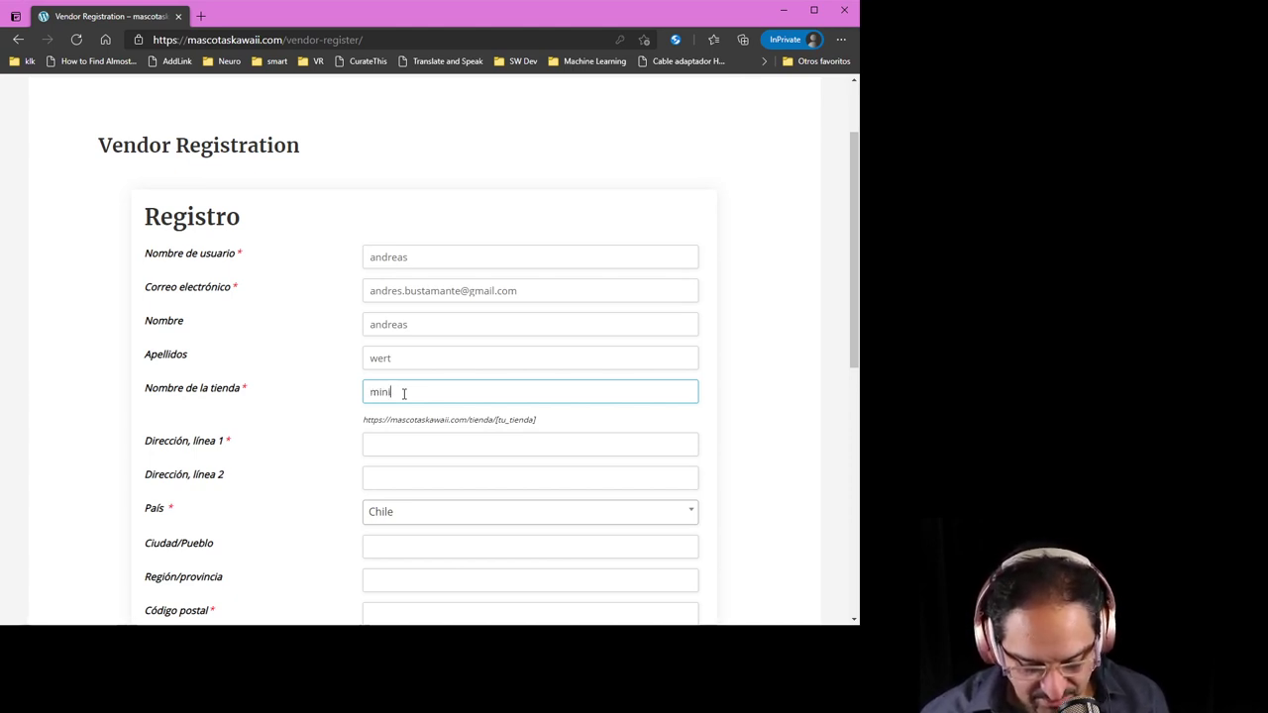
{"action": "left_click", "coordinate": [391, 445]}
{"action": "left_click", "coordinate": [726, 423]}
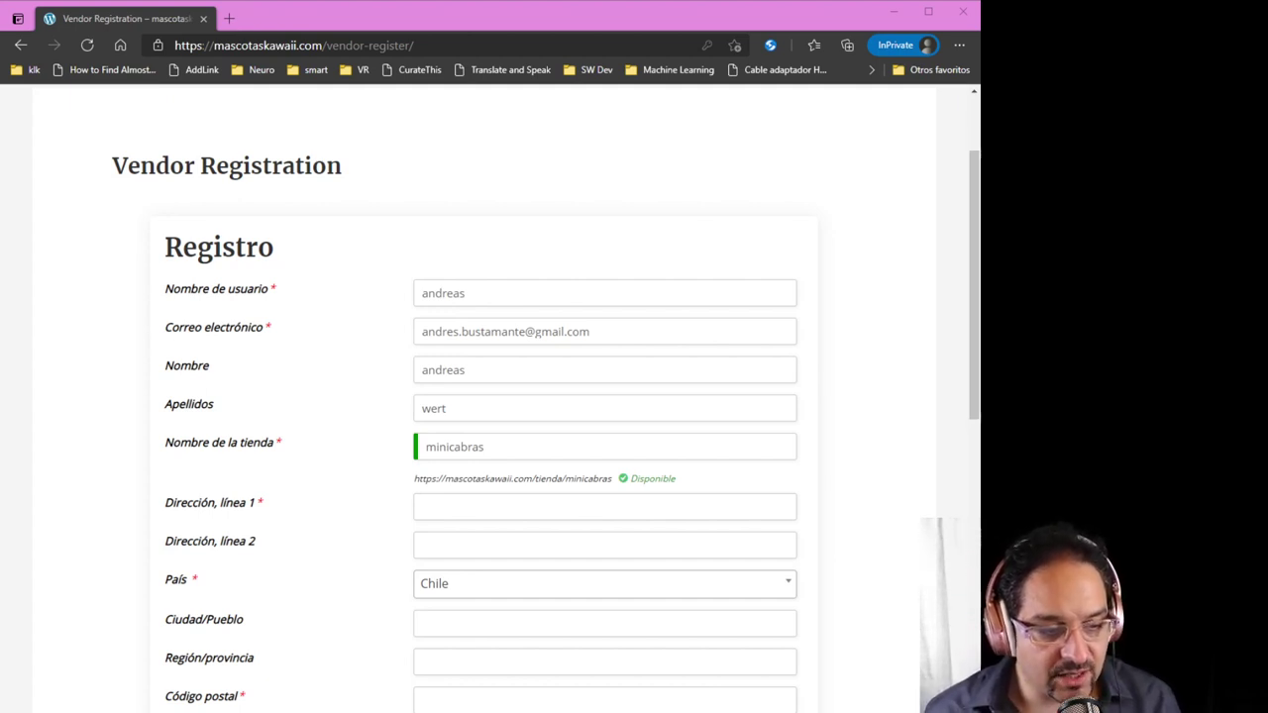
Autofill the store address fields from the browser's saved address
{"action": "left_click", "coordinate": [493, 508]}
{"action": "key", "text": "Down"}
{"action": "key", "text": "Down"}
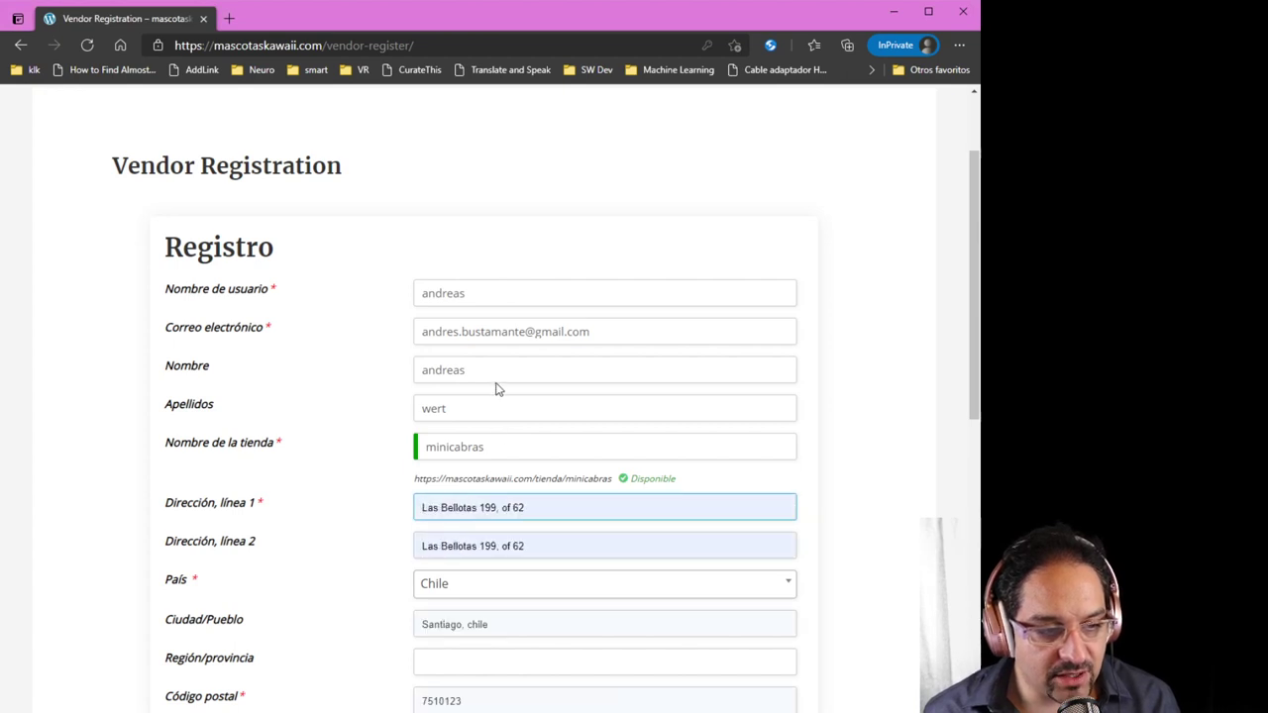
{"action": "key", "text": "Return"}
{"action": "scroll", "coordinate": [849, 574], "scroll_direction": "down", "scroll_amount": 3}
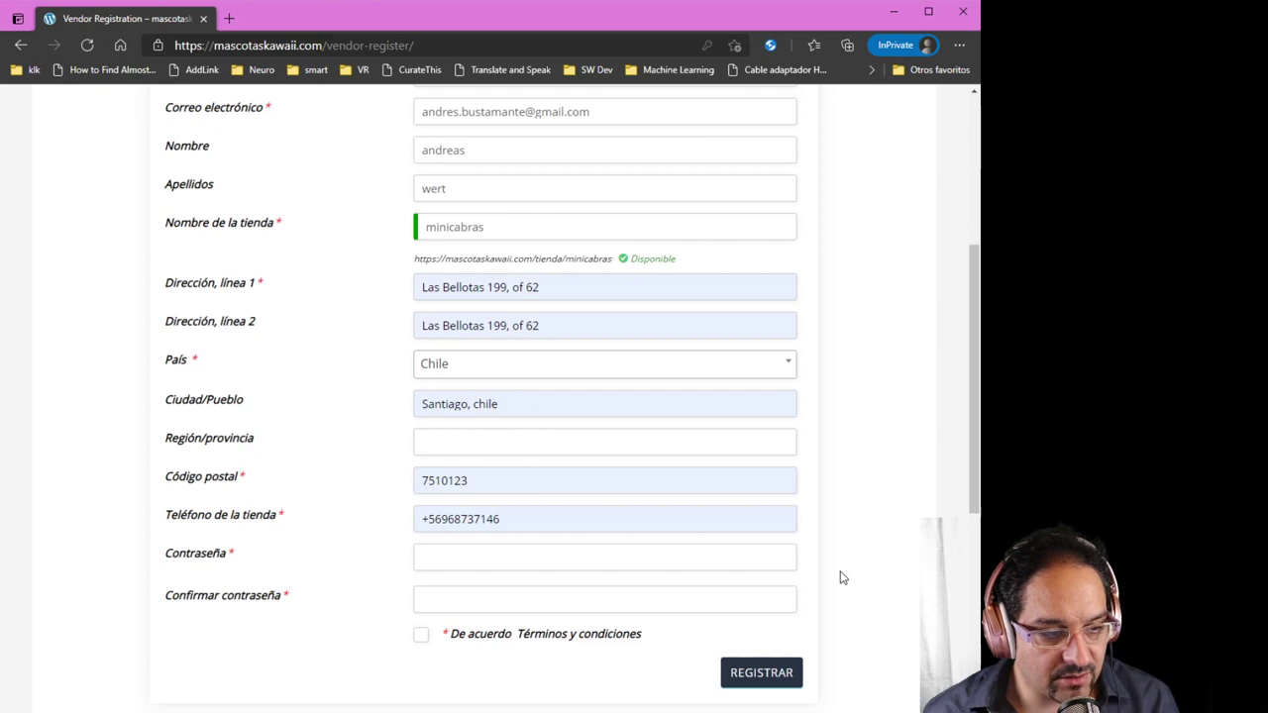
Enter and confirm the account password, accept the terms, and submit the vendor registration
{"action": "left_click", "coordinate": [525, 556]}
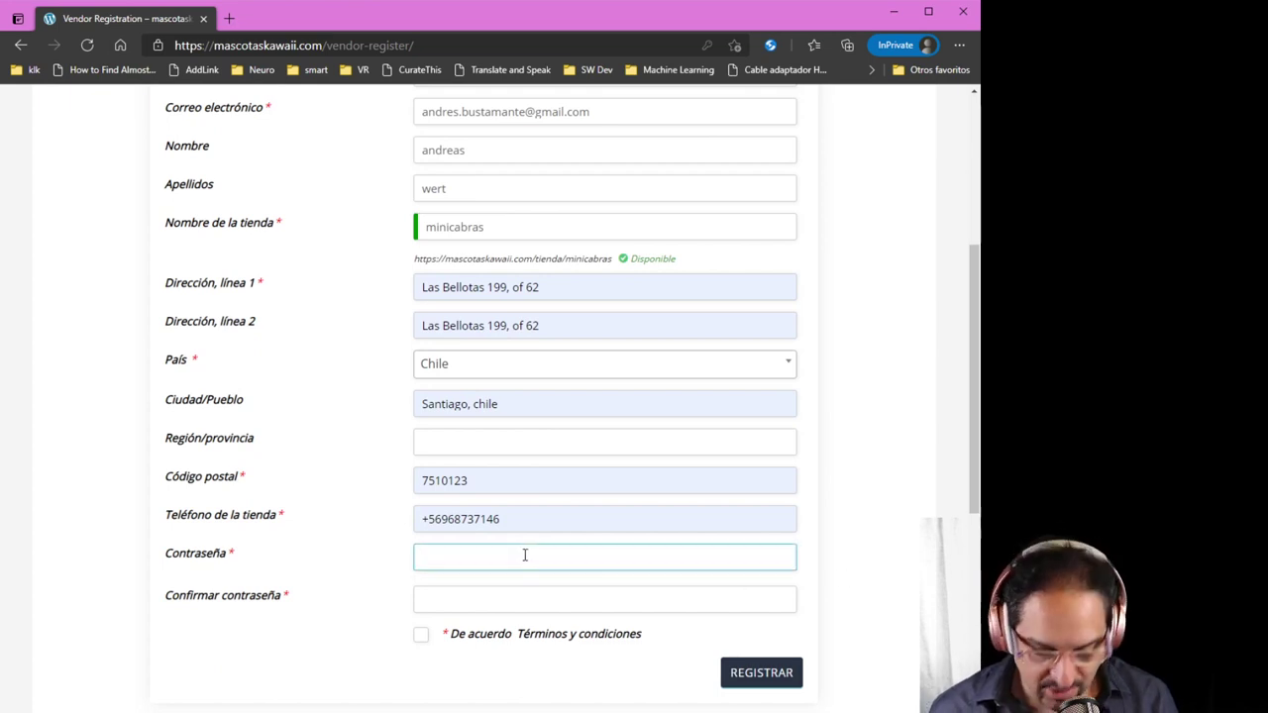
{"action": "type", "text": "••••••"}
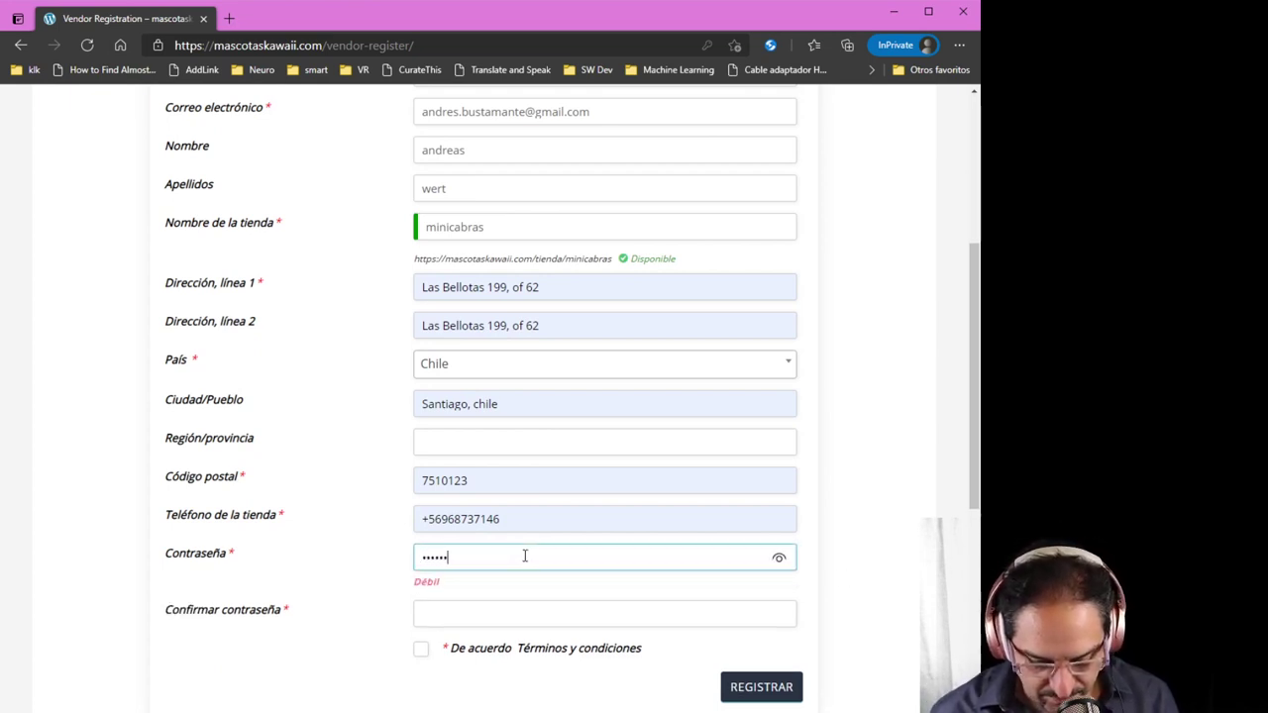
{"action": "type", "text": "••••"}
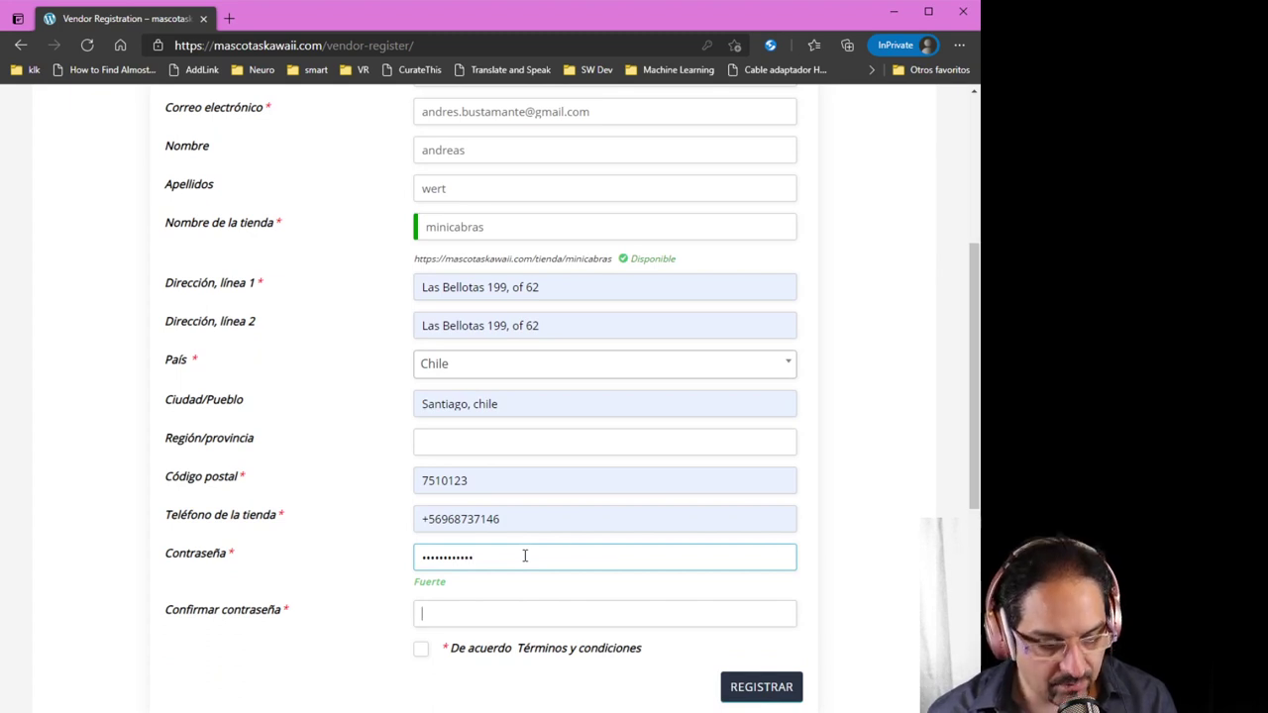
{"action": "key", "text": "Tab"}
{"action": "type", "text": "••••••••••"}
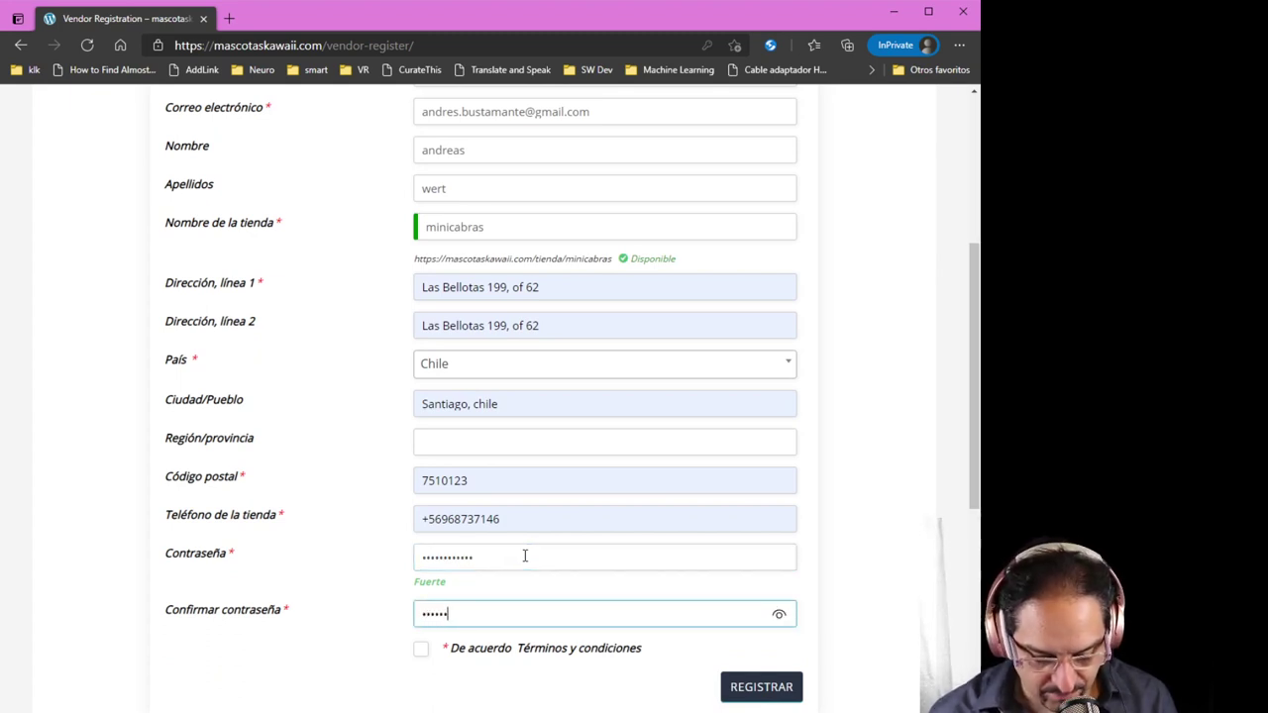
{"action": "type", "text": "••"}
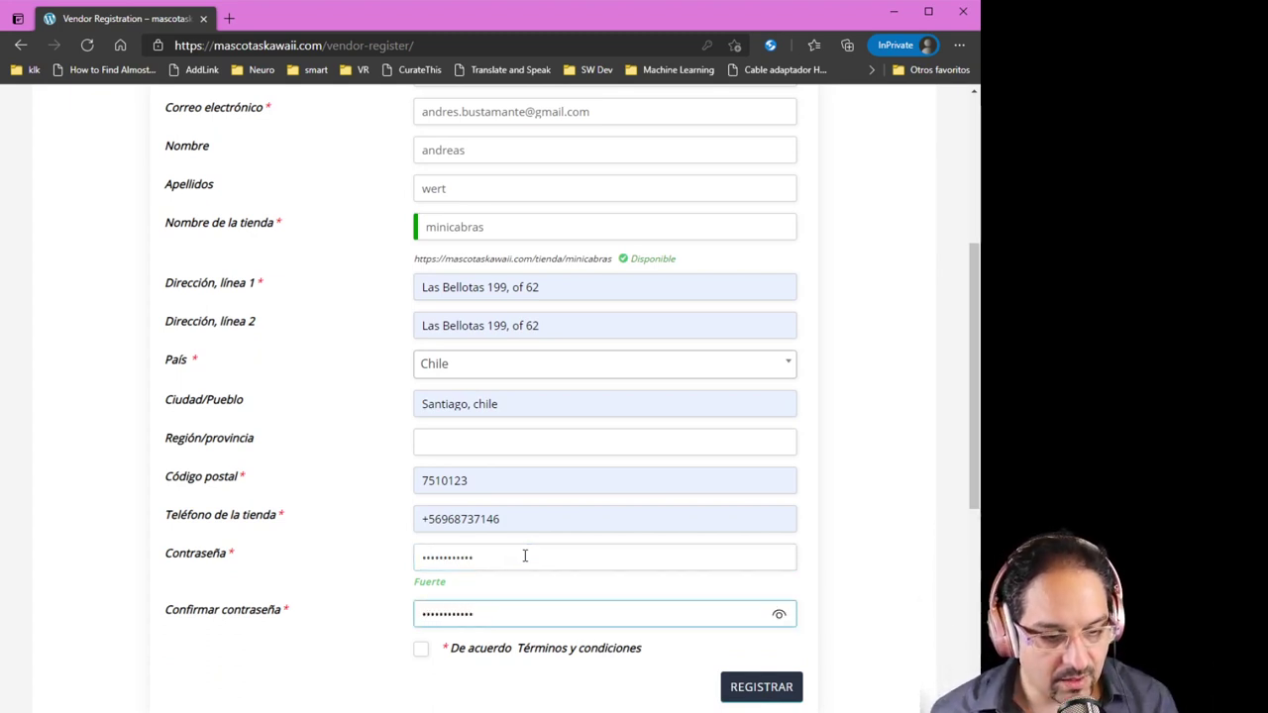
{"action": "left_click", "coordinate": [424, 655]}
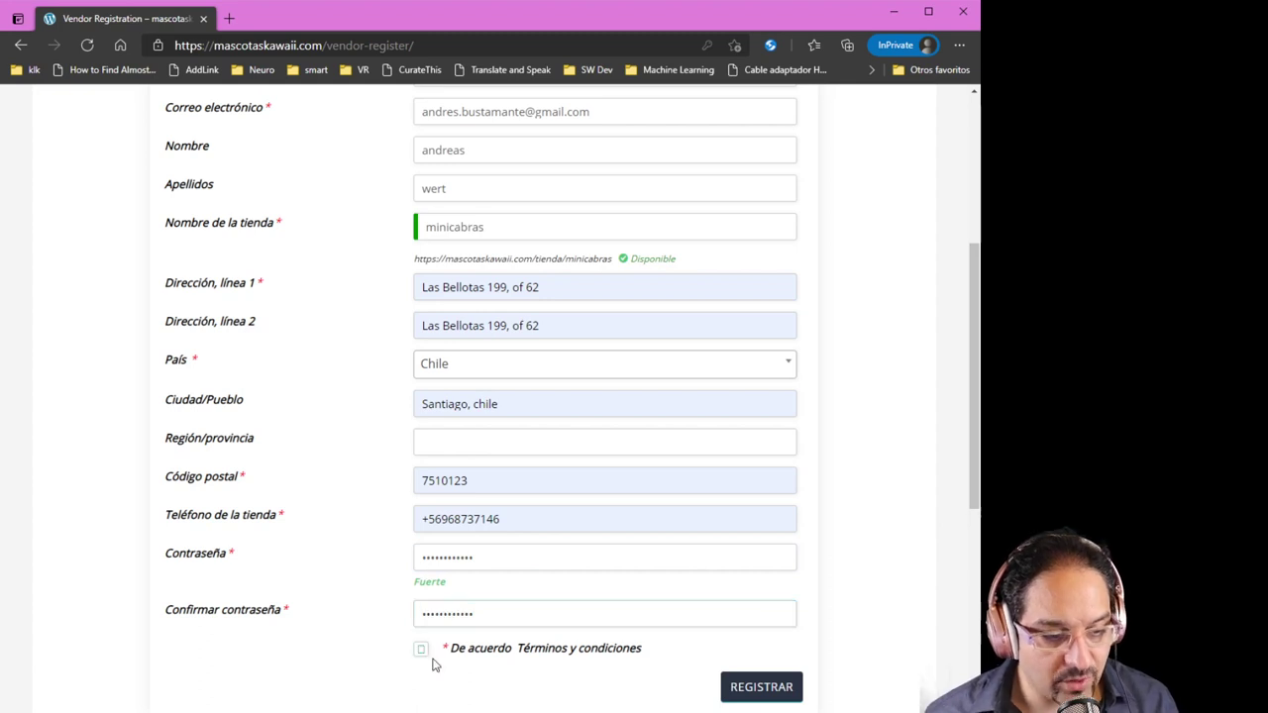
{"action": "left_click", "coordinate": [582, 668]}
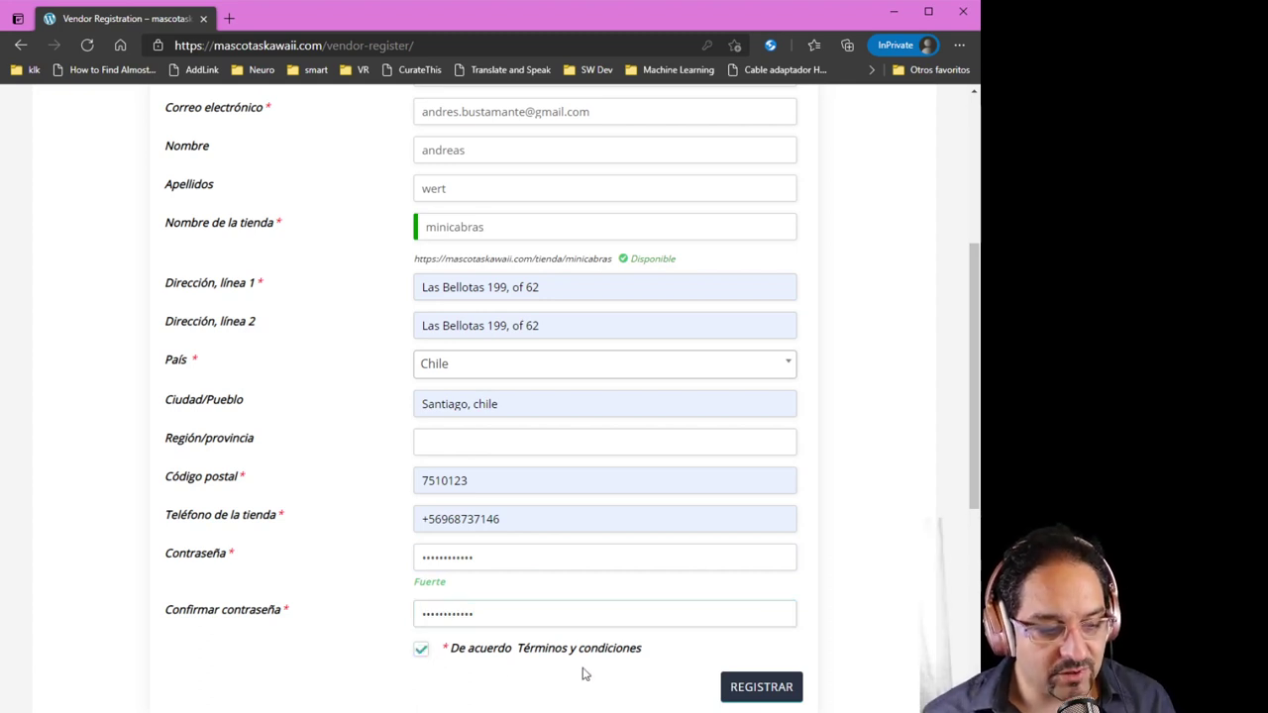
{"action": "left_click", "coordinate": [755, 690]}
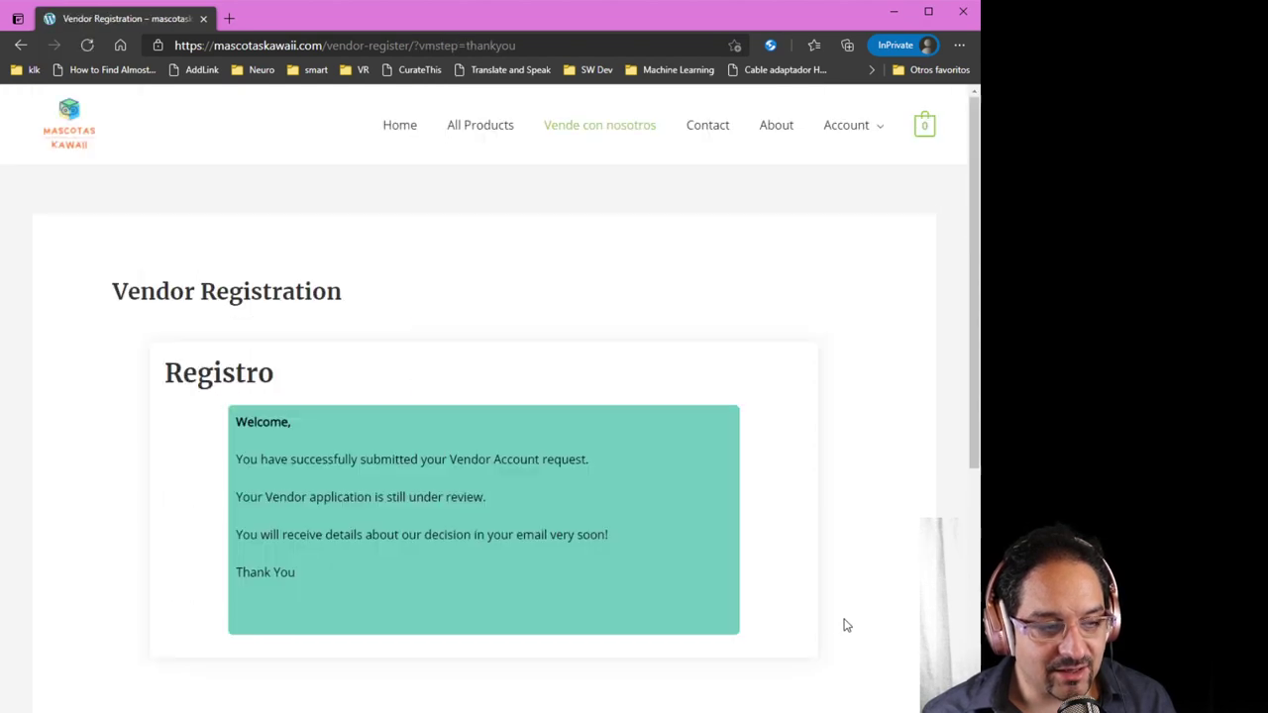
Scroll down the storefront homepage in the logged-in admin window
{"action": "scroll", "coordinate": [845, 625], "scroll_direction": "down", "scroll_amount": 1}
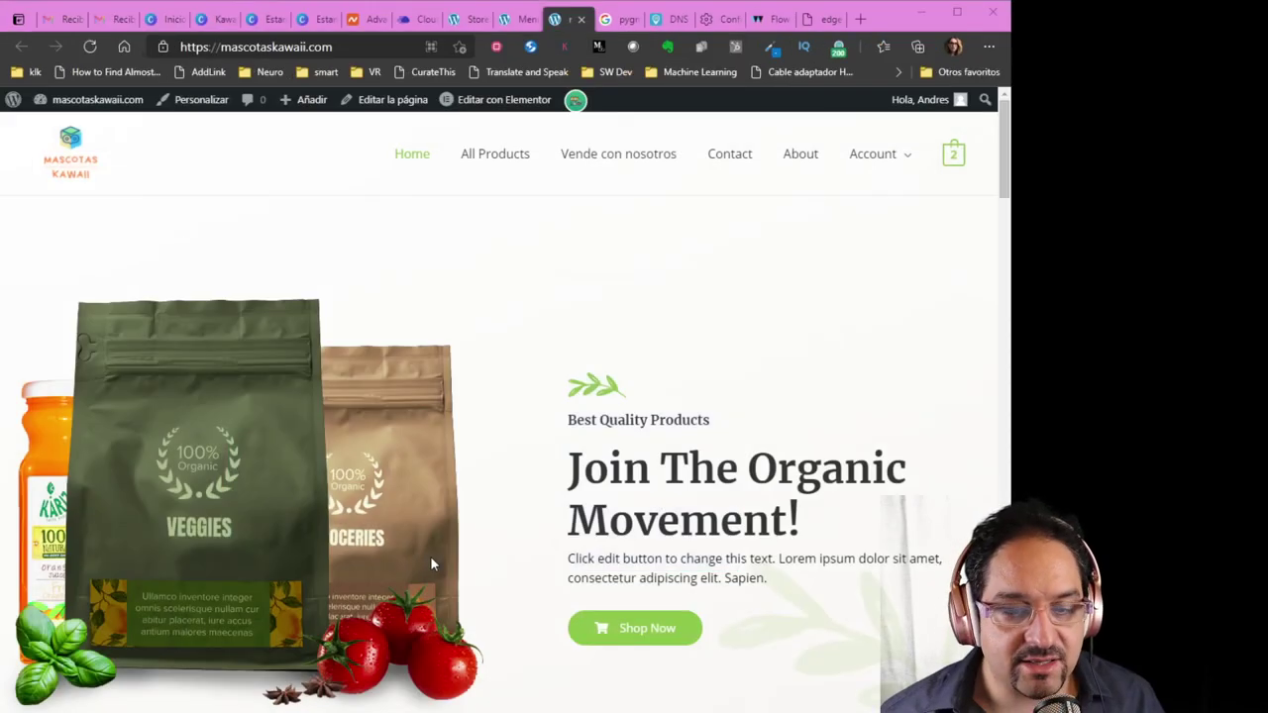
Open the store manager's Avisos to see the pending 'minicabras' vendor application
{"action": "left_click", "coordinate": [517, 19]}
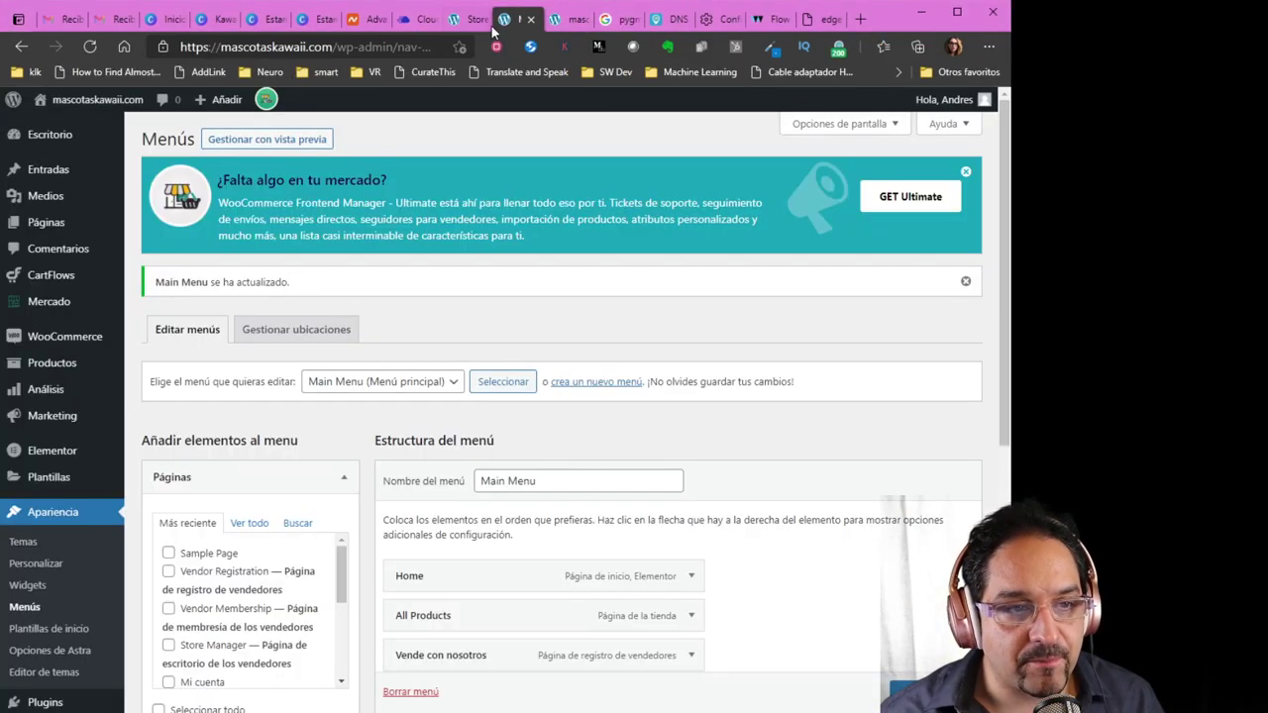
{"action": "left_click", "coordinate": [473, 20]}
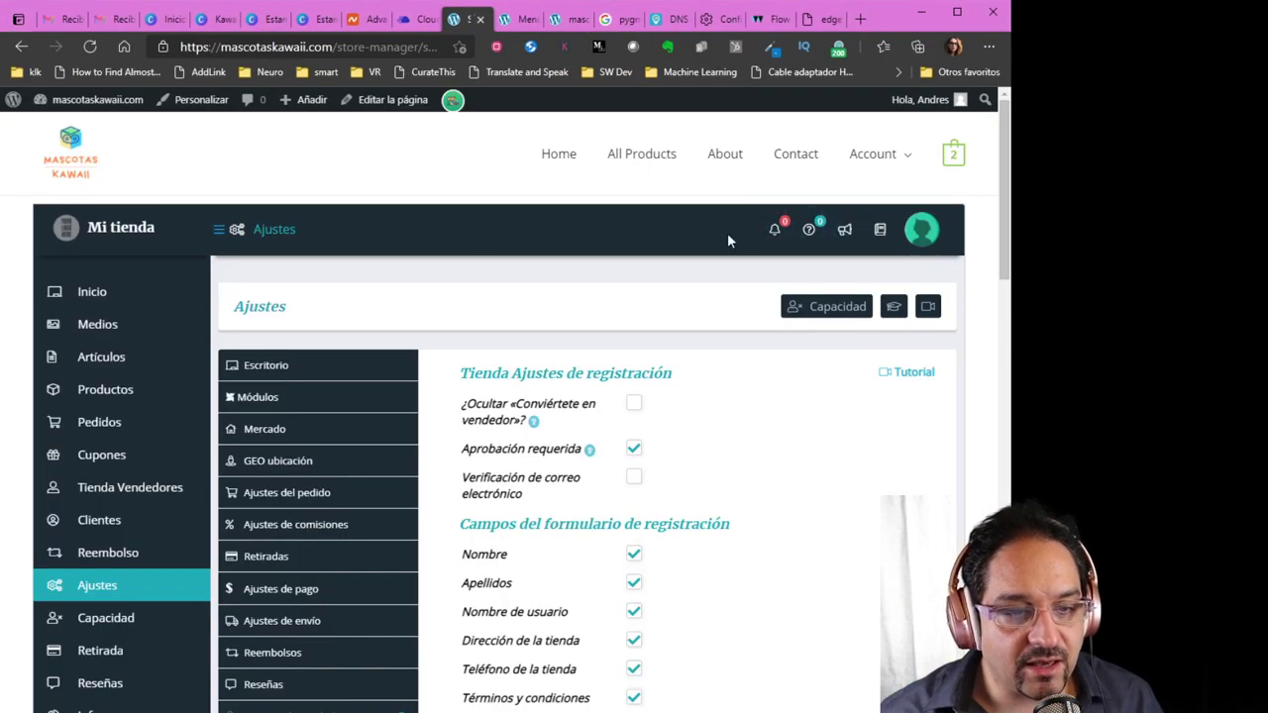
{"action": "left_click", "coordinate": [774, 231]}
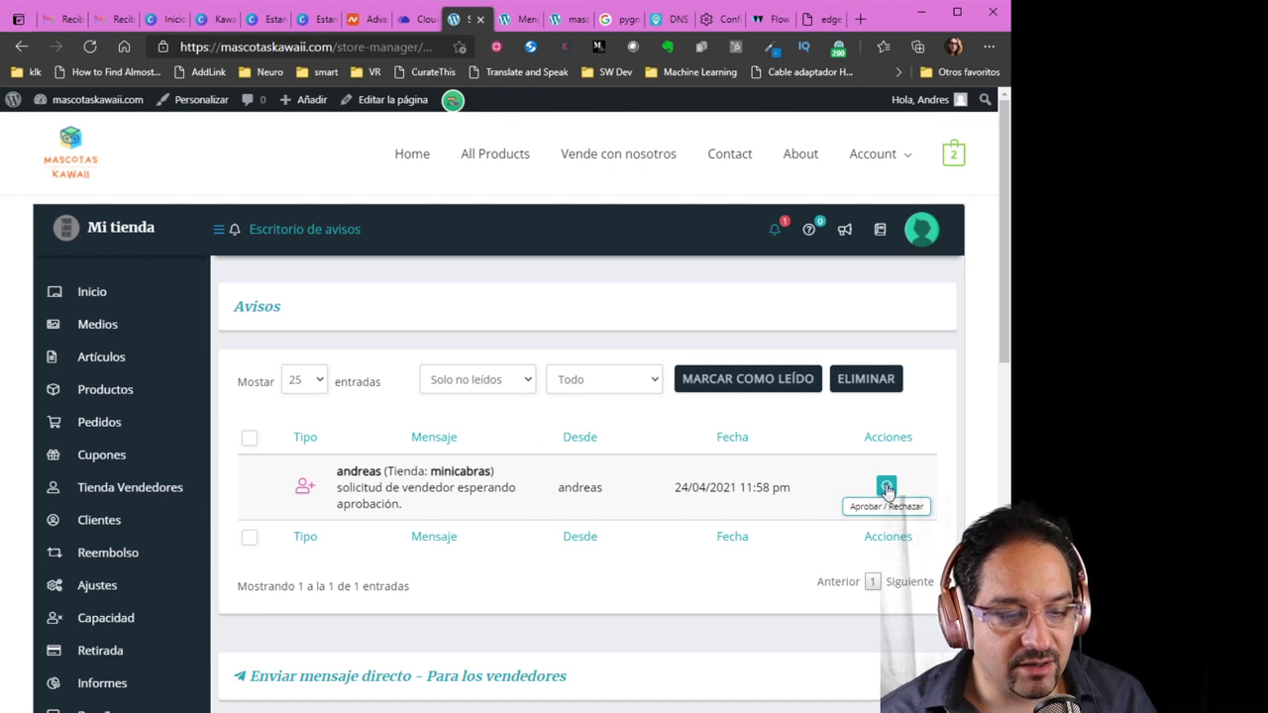
Review the pending 'minicabras' vendor application and submit it as Aprobar (approved)
{"action": "left_click", "coordinate": [886, 488]}
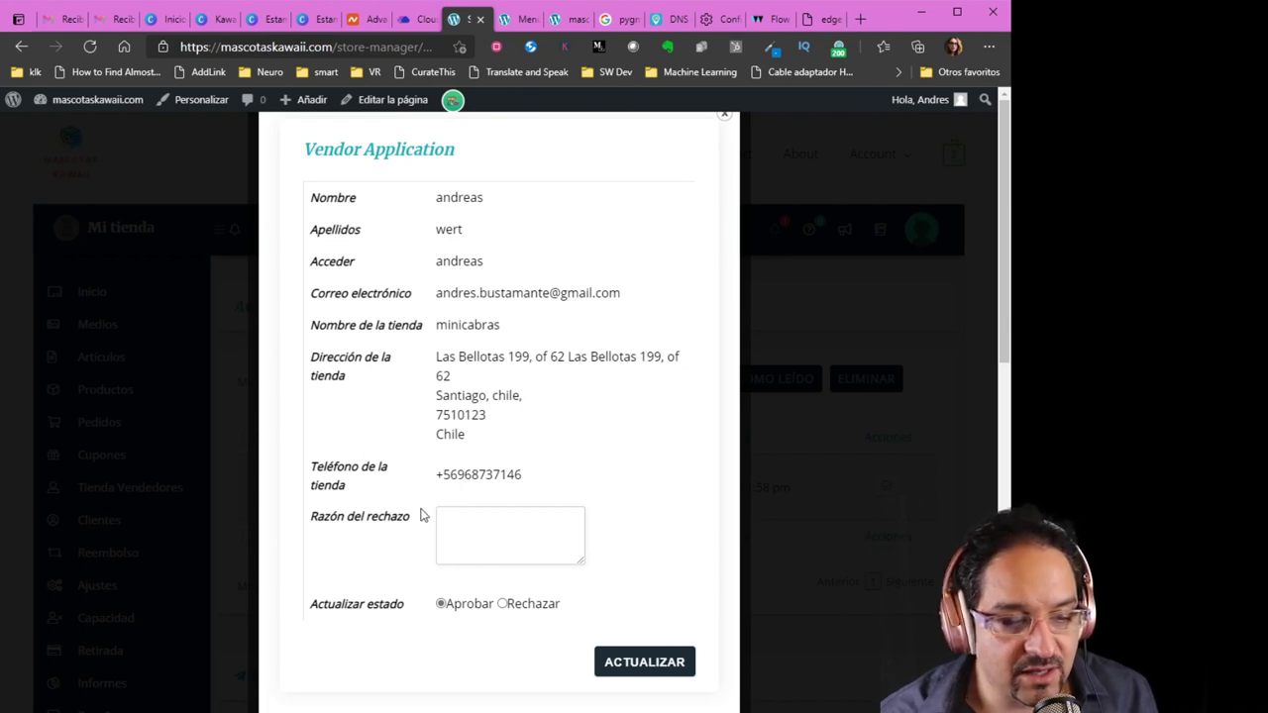
{"action": "left_click", "coordinate": [466, 530]}
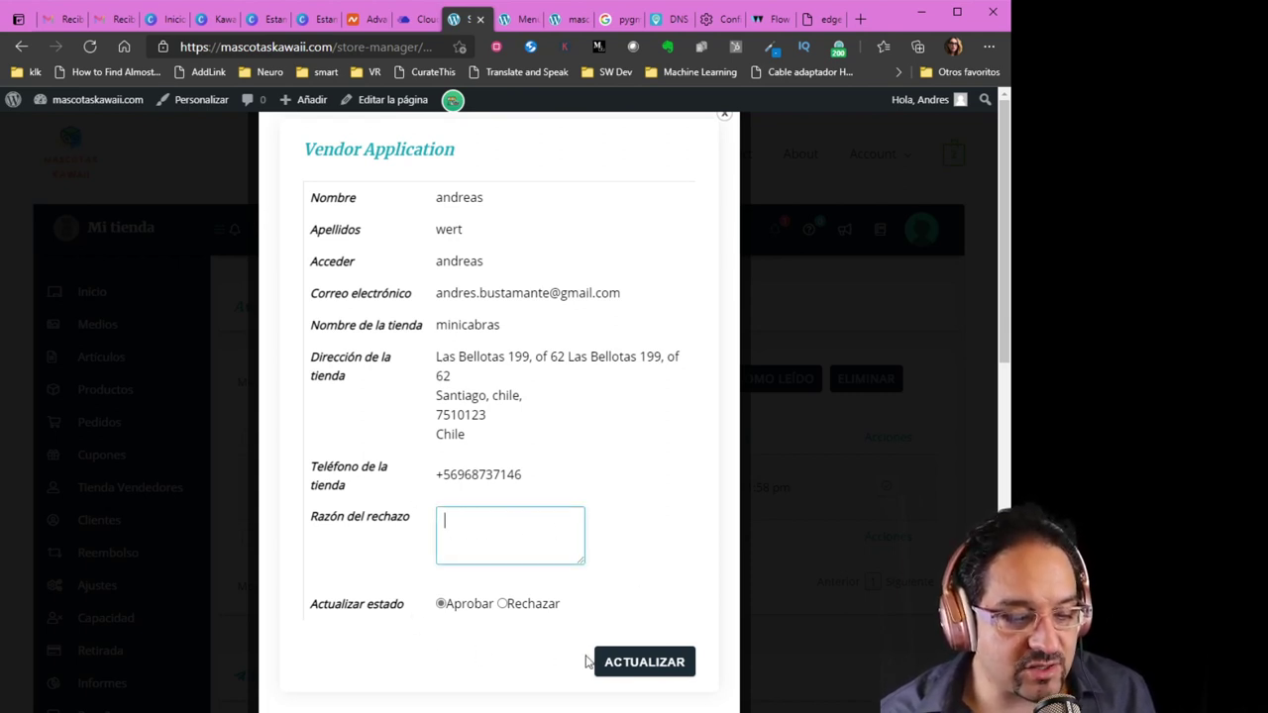
{"action": "left_click", "coordinate": [644, 670]}
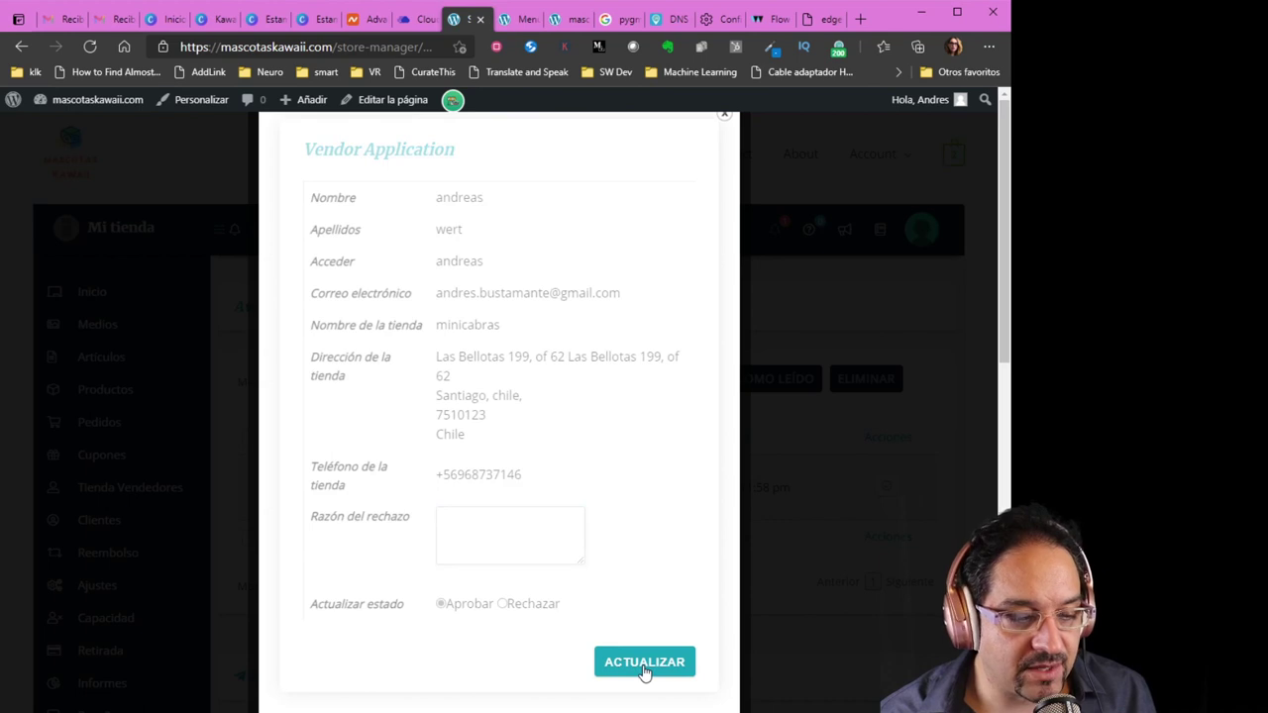
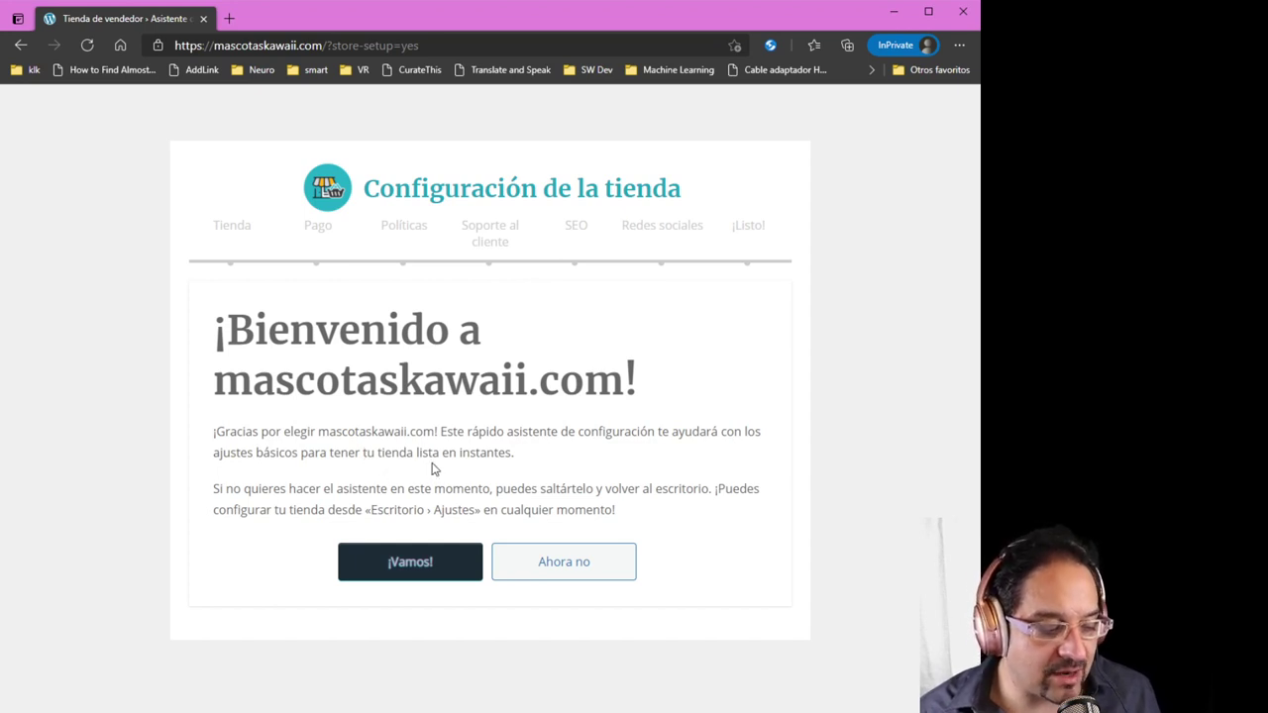
Start the store setup and upload cabra3.jpg as the store logo
{"action": "left_click", "coordinate": [418, 576]}
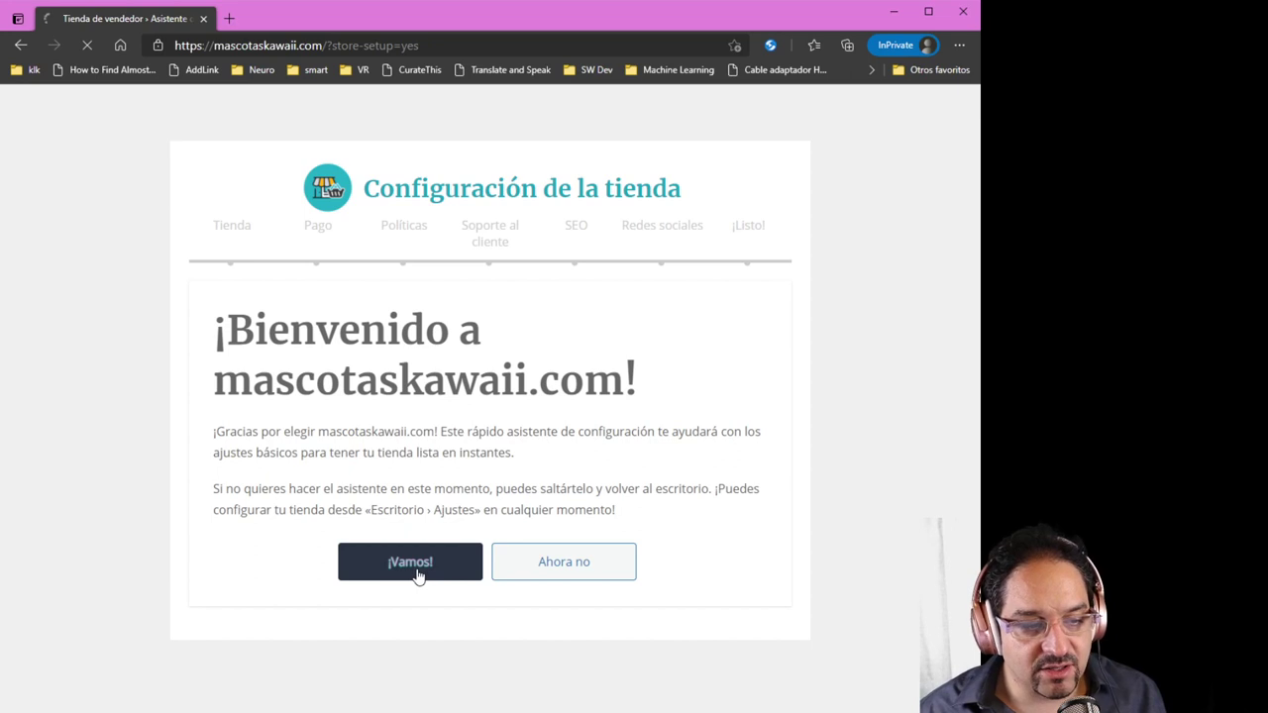
{"action": "scroll", "coordinate": [376, 560], "scroll_direction": "down", "scroll_amount": 2}
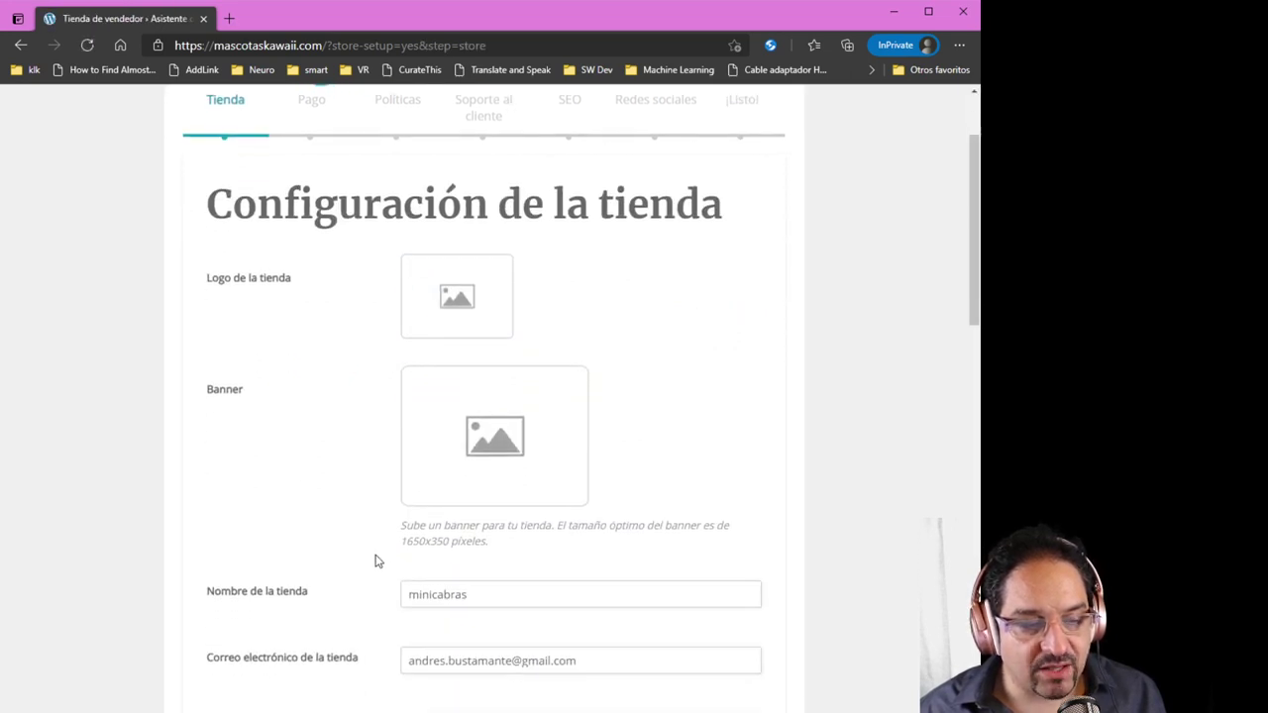
{"action": "scroll", "coordinate": [377, 561], "scroll_direction": "up", "scroll_amount": 1}
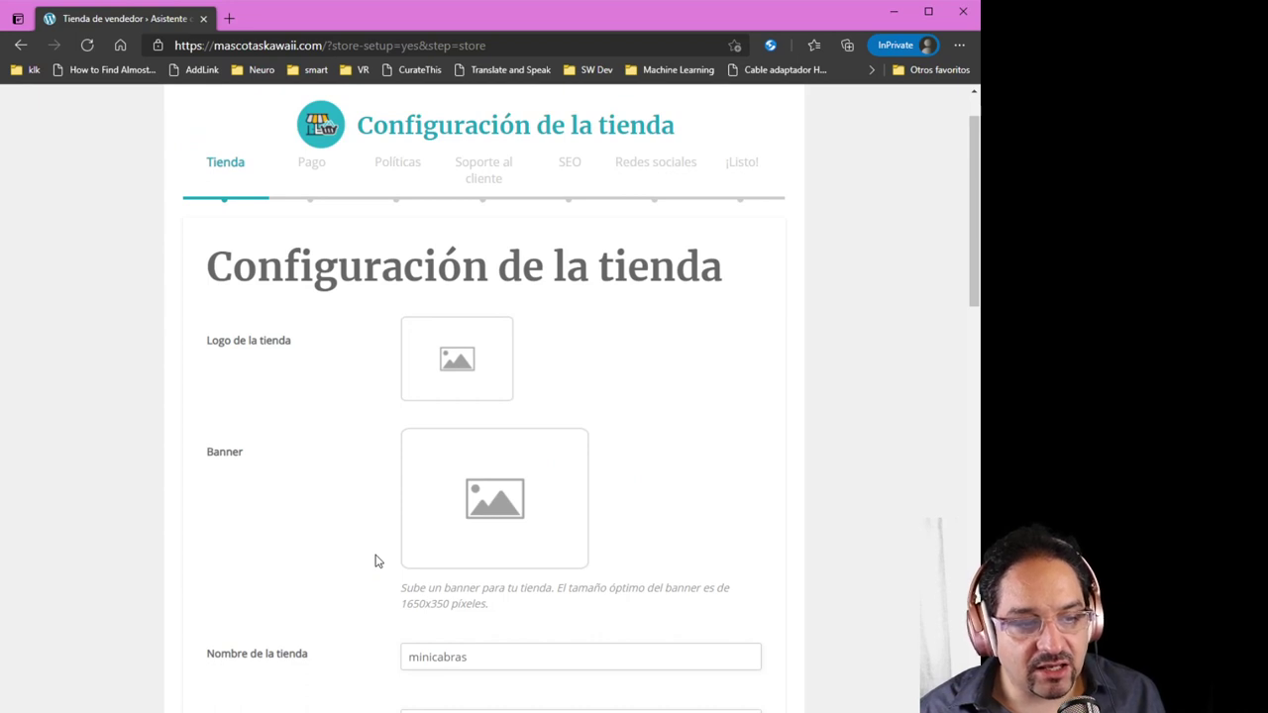
{"action": "left_click", "coordinate": [459, 363]}
{"action": "left_click", "coordinate": [468, 393]}
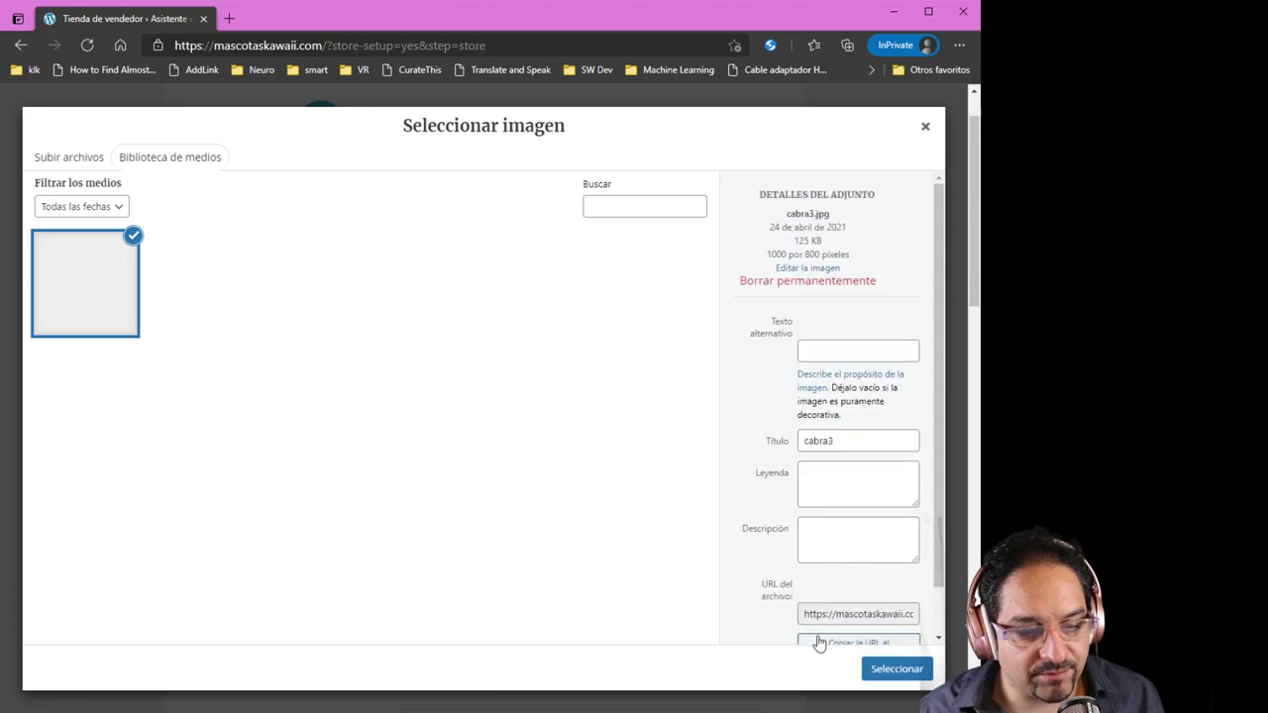
{"action": "left_click", "coordinate": [884, 670]}
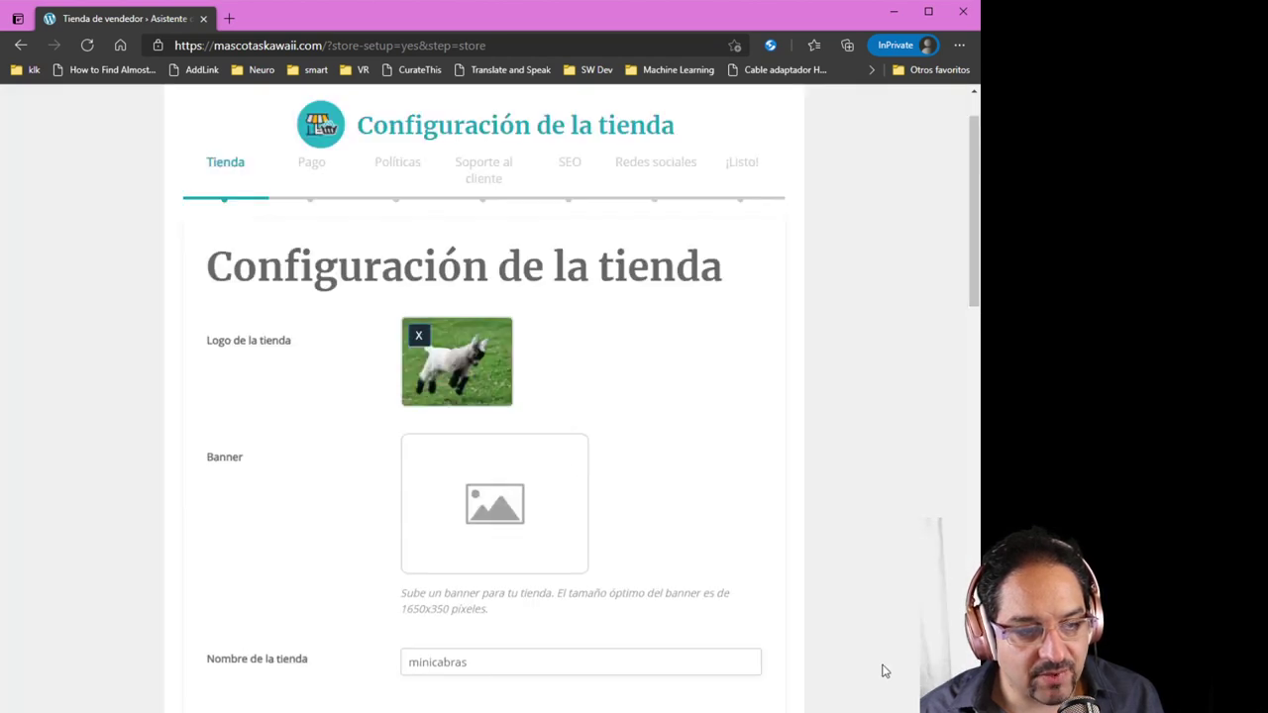
Pick the same goat photo from the media library as the store banner
{"action": "left_click", "coordinate": [483, 496]}
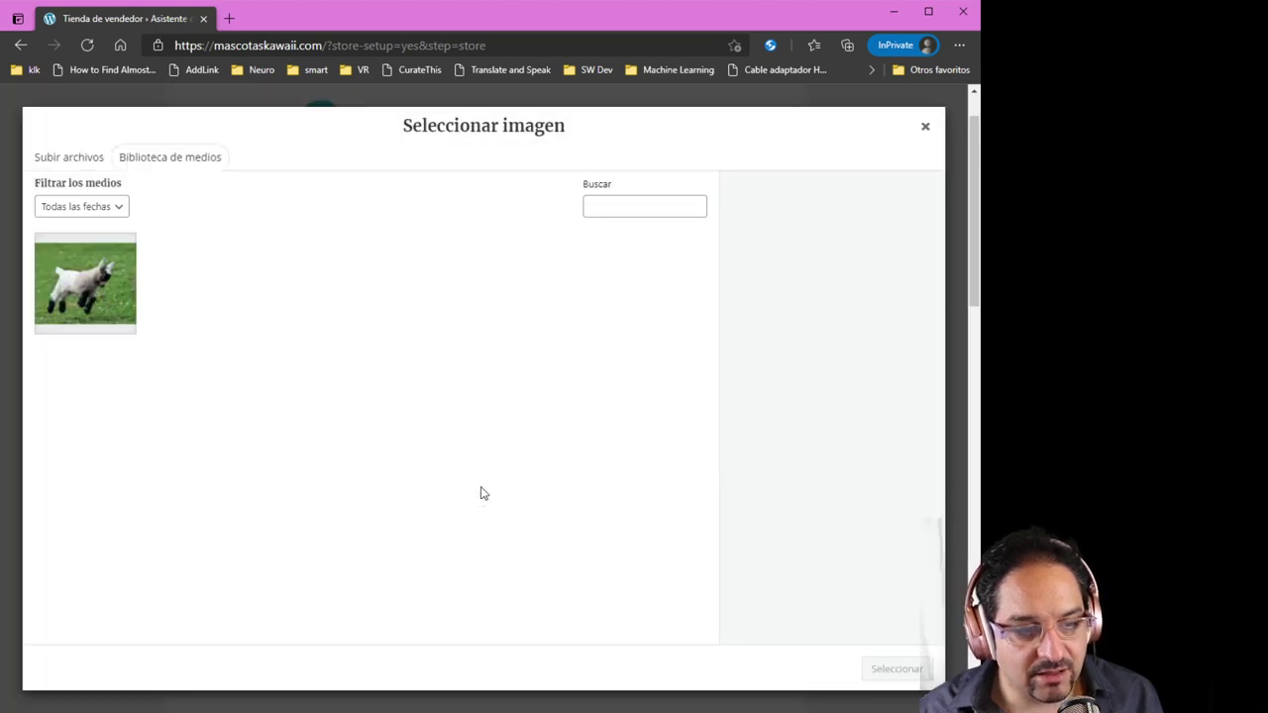
{"action": "left_click", "coordinate": [77, 307]}
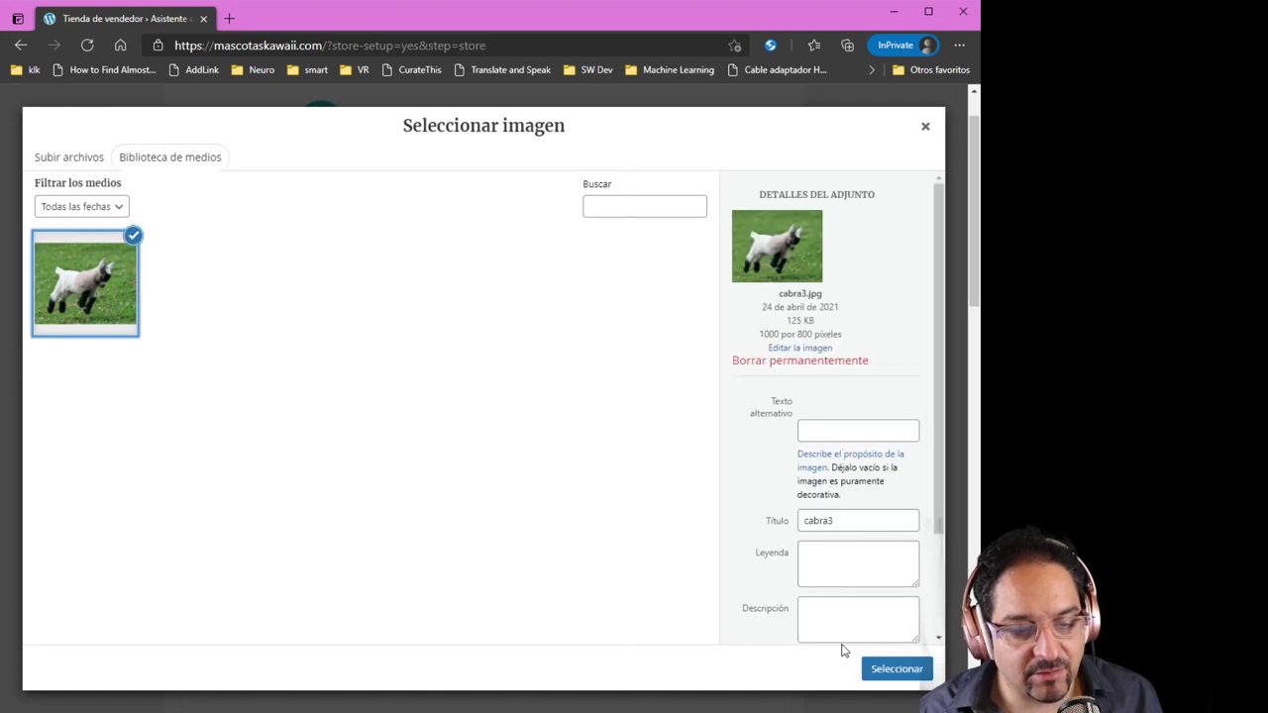
{"action": "left_click", "coordinate": [891, 676]}
{"action": "scroll", "coordinate": [788, 565], "scroll_direction": "down", "scroll_amount": 3}
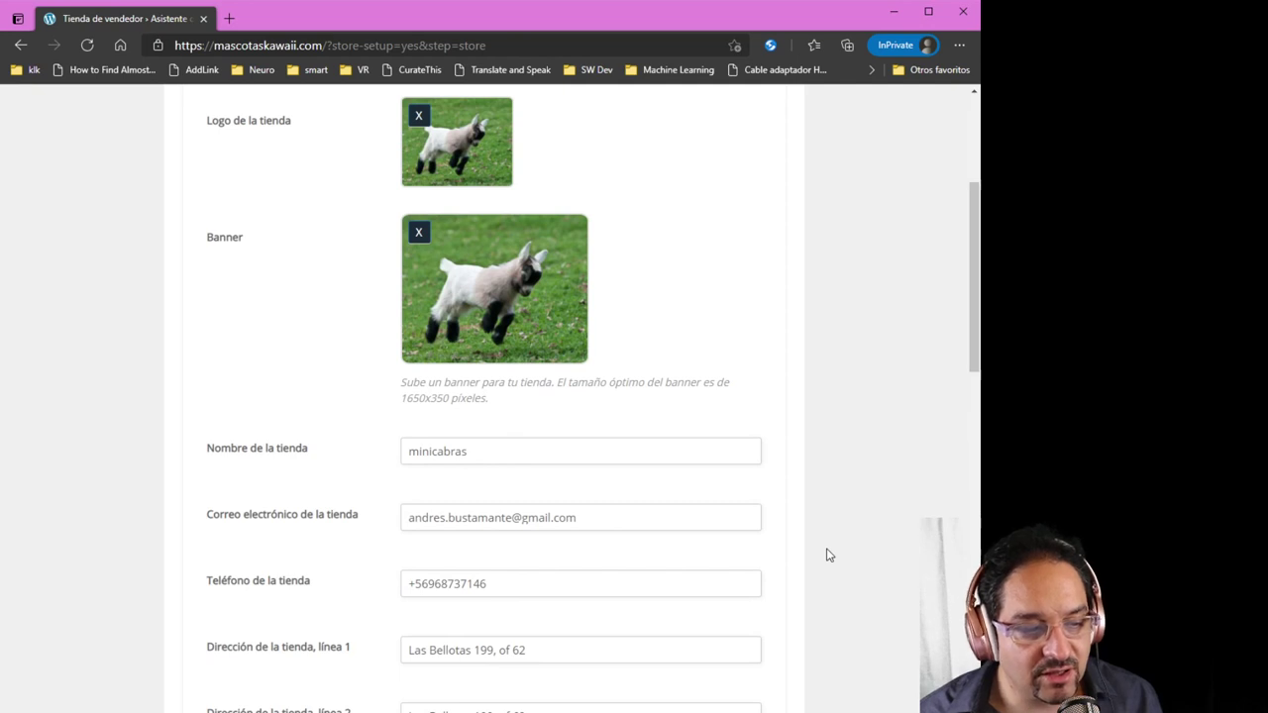
Enter the store description 'Esta es una tienda donde tenemos las cabras mas tiernas de la vida' and continue
{"action": "scroll", "coordinate": [807, 543], "scroll_direction": "down", "scroll_amount": 2}
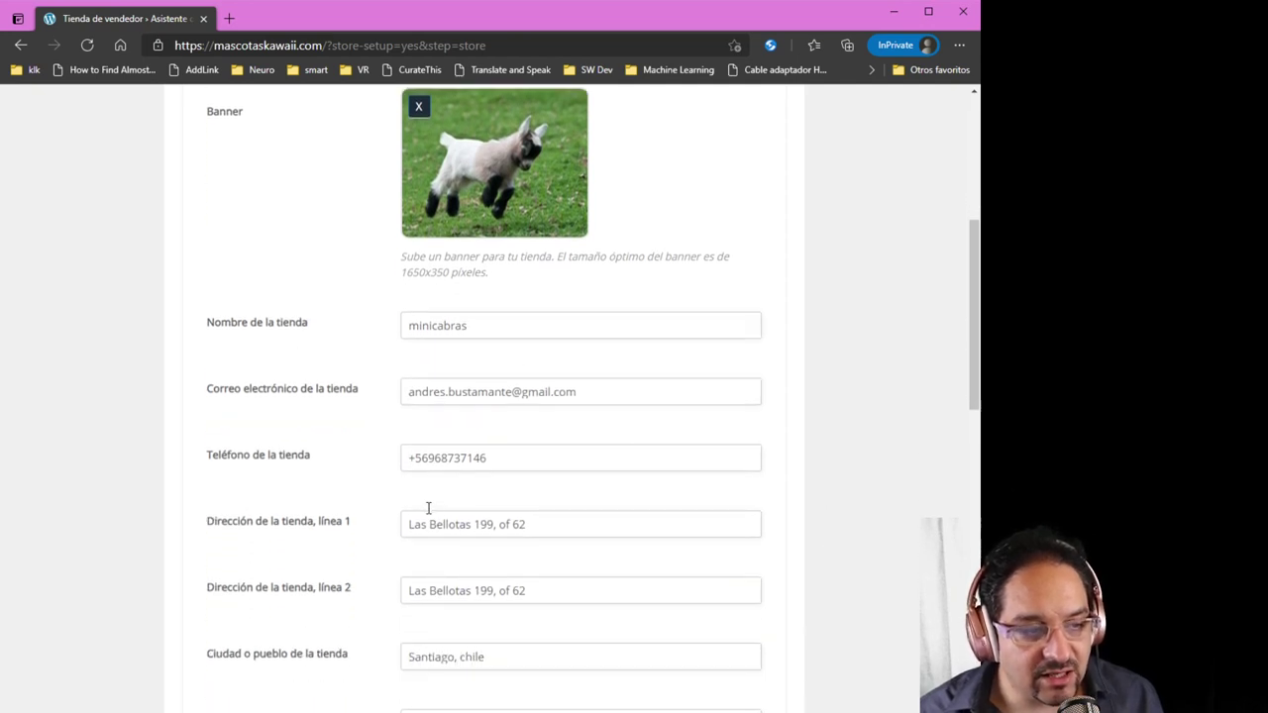
{"action": "scroll", "coordinate": [428, 508], "scroll_direction": "down", "scroll_amount": 5}
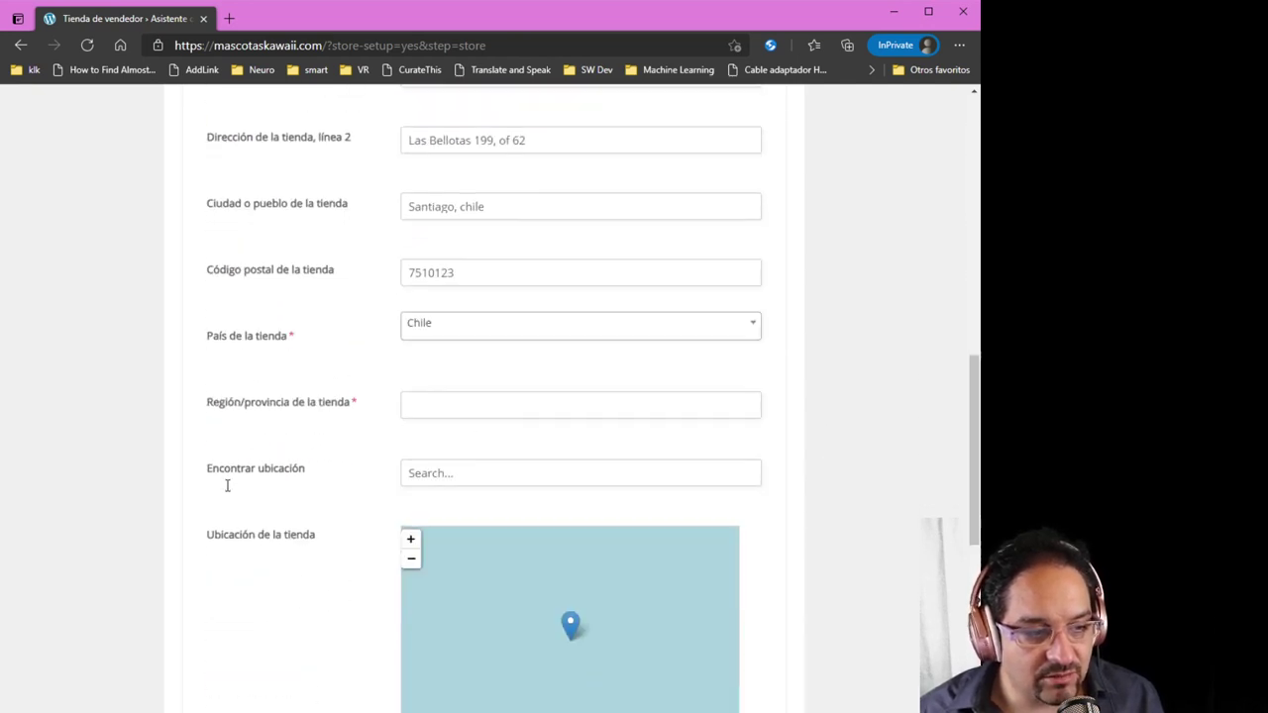
{"action": "scroll", "coordinate": [232, 496], "scroll_direction": "down", "scroll_amount": 2}
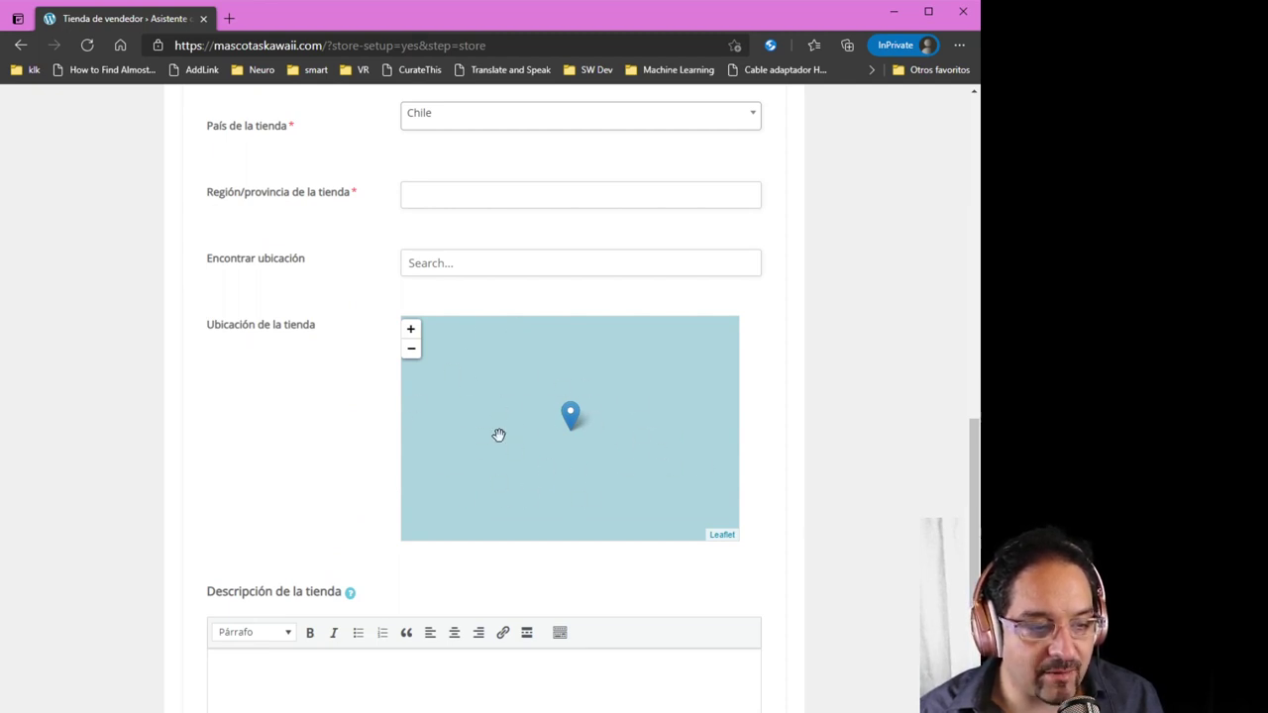
{"action": "scroll", "coordinate": [283, 470], "scroll_direction": "down", "scroll_amount": 3}
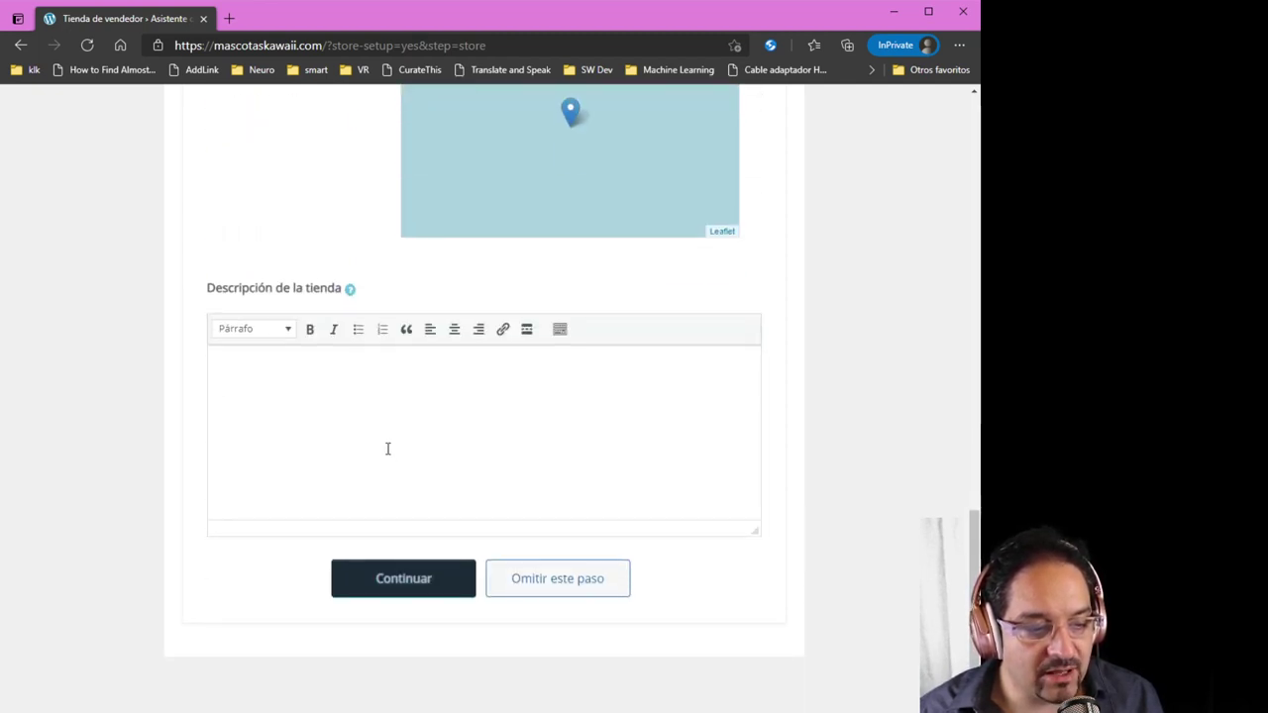
{"action": "left_click", "coordinate": [387, 449]}
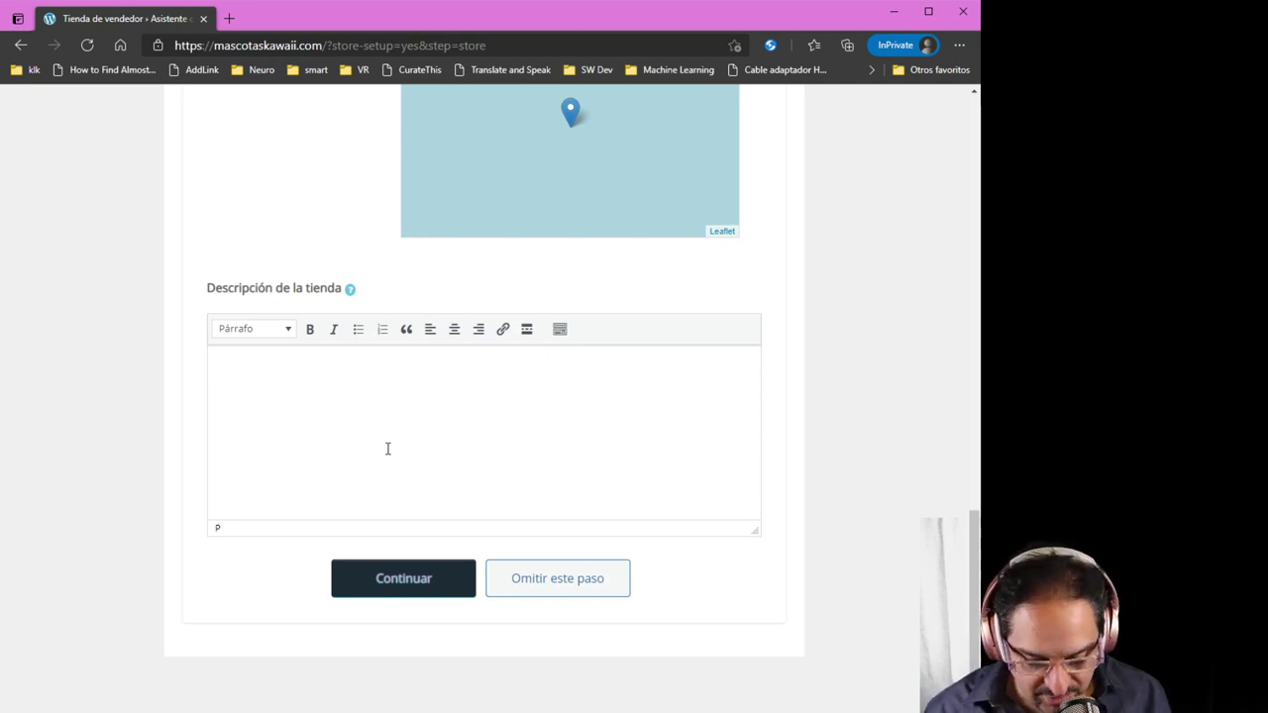
{"action": "type", "text": "Esta es una t"}
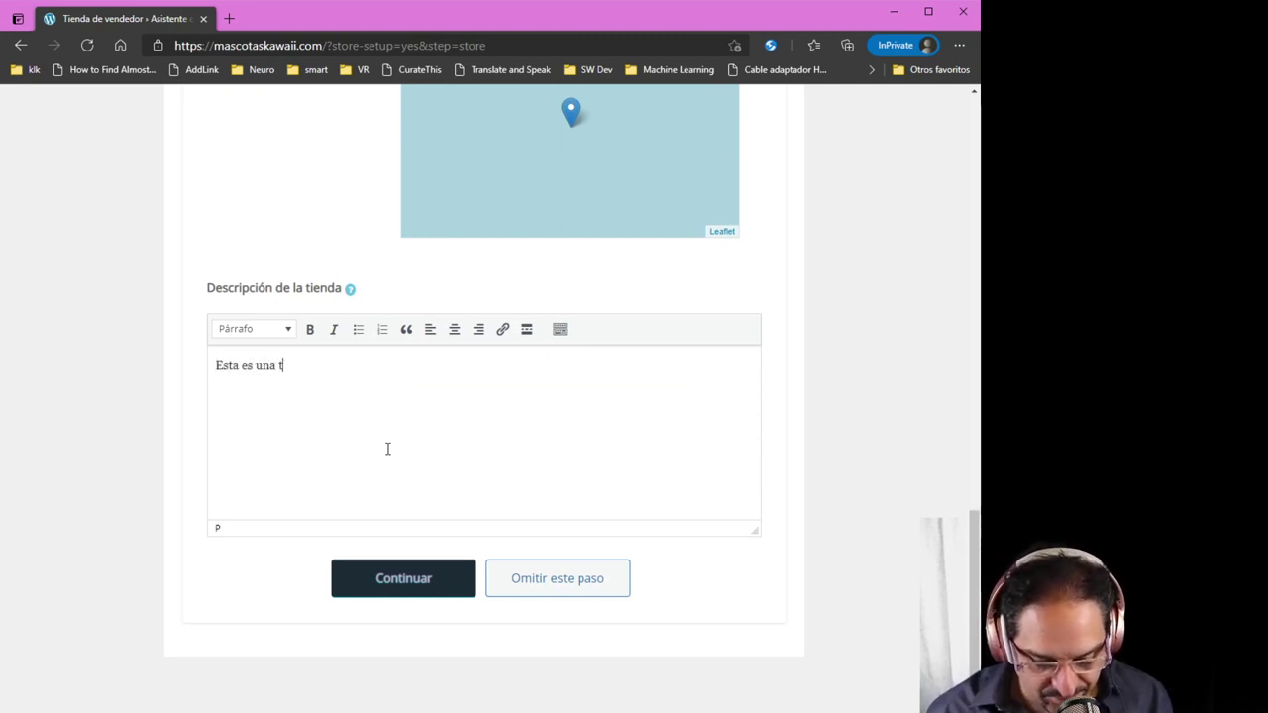
{"action": "type", "text": "ienda donde"}
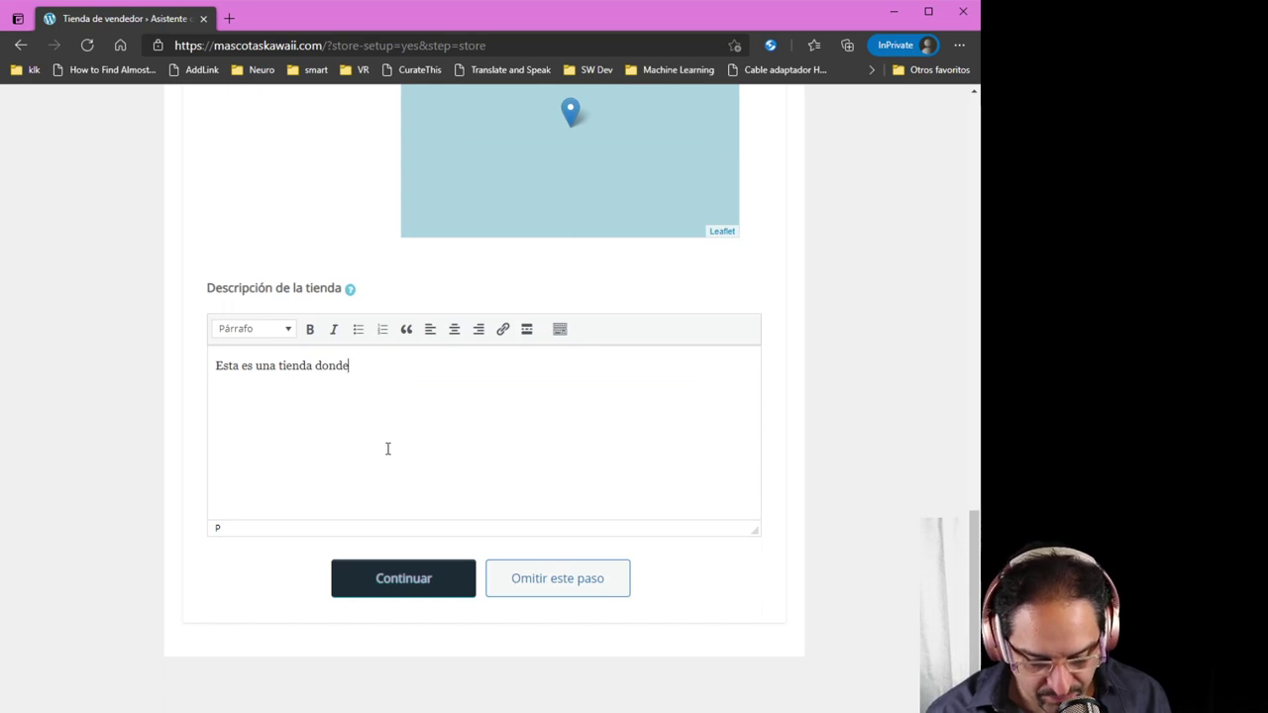
{"action": "type", "text": " tenemos las ca"}
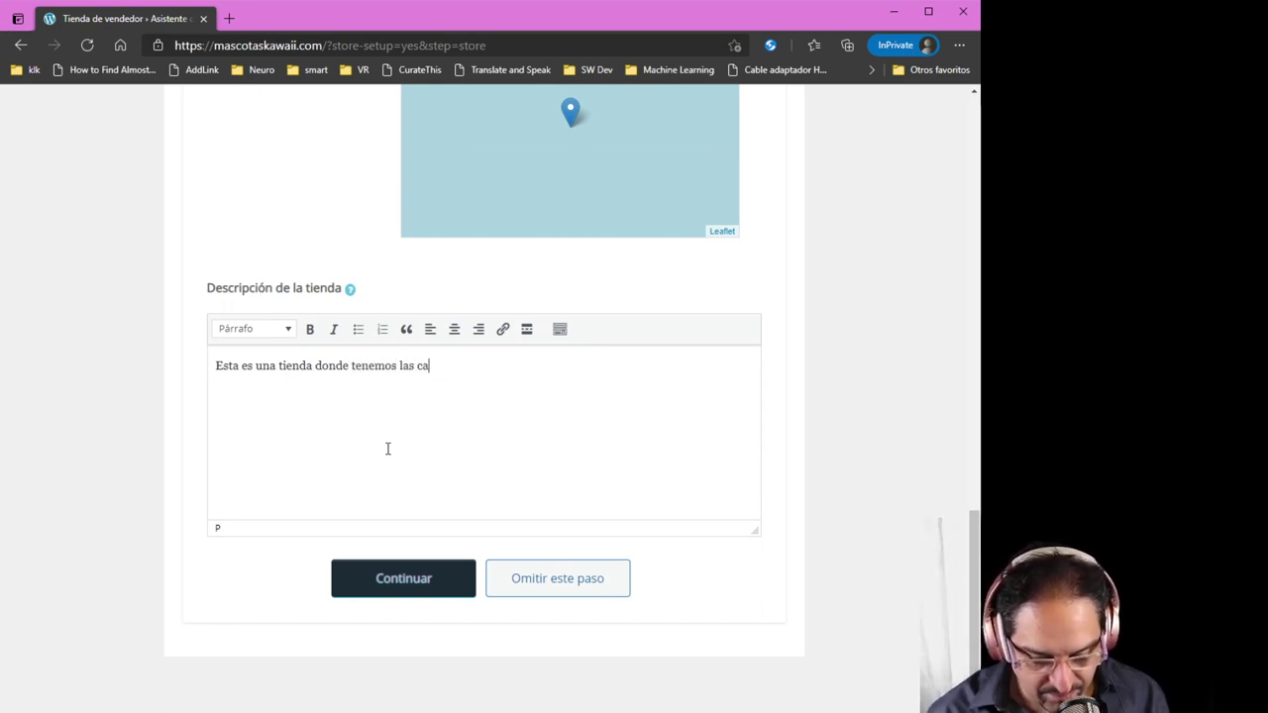
{"action": "type", "text": "bras mas tiern"}
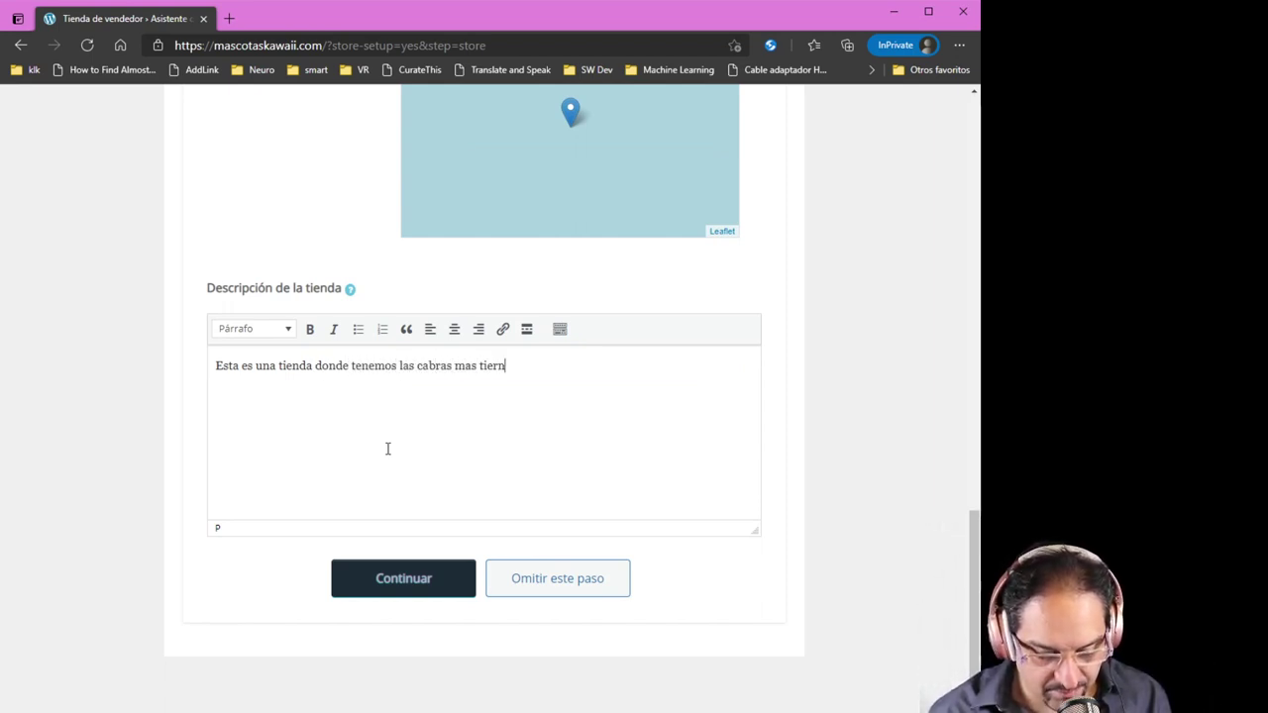
{"action": "type", "text": "as de la vida"}
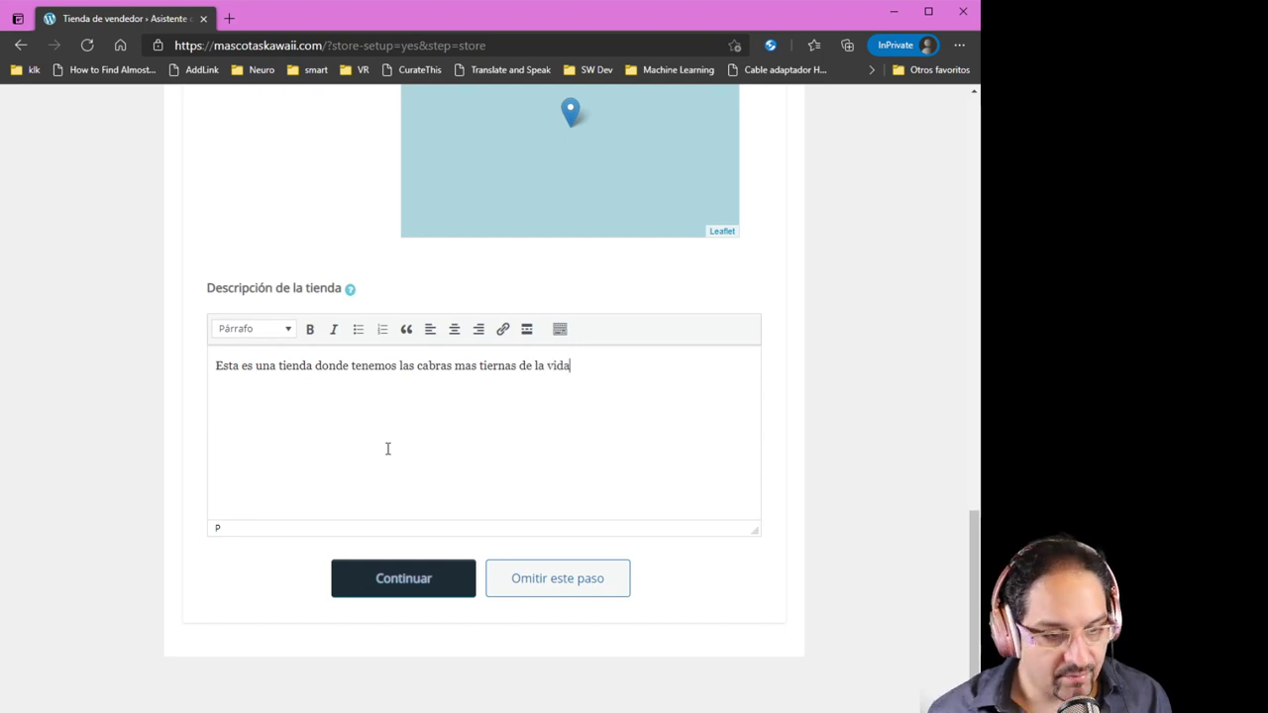
{"action": "left_click", "coordinate": [418, 589]}
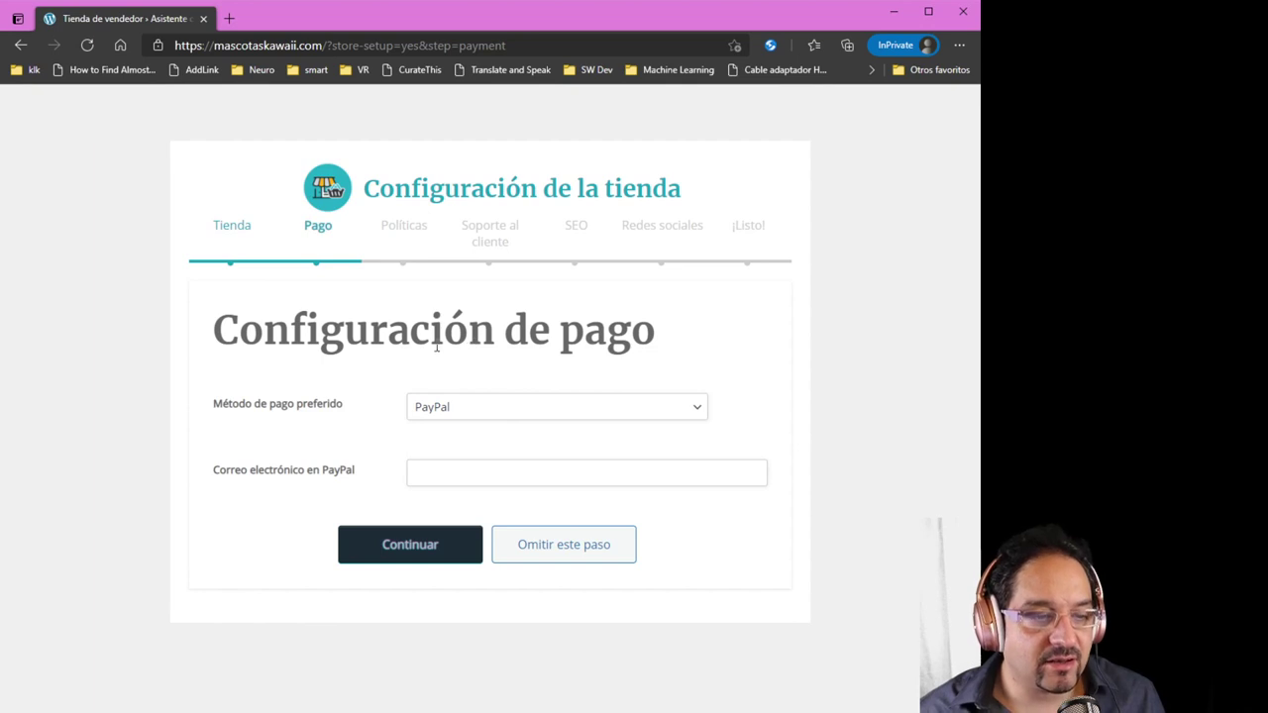
Keep PayPal as the payment method after trying bank transfer, and autofill the PayPal e-mail
{"action": "left_click", "coordinate": [462, 414]}
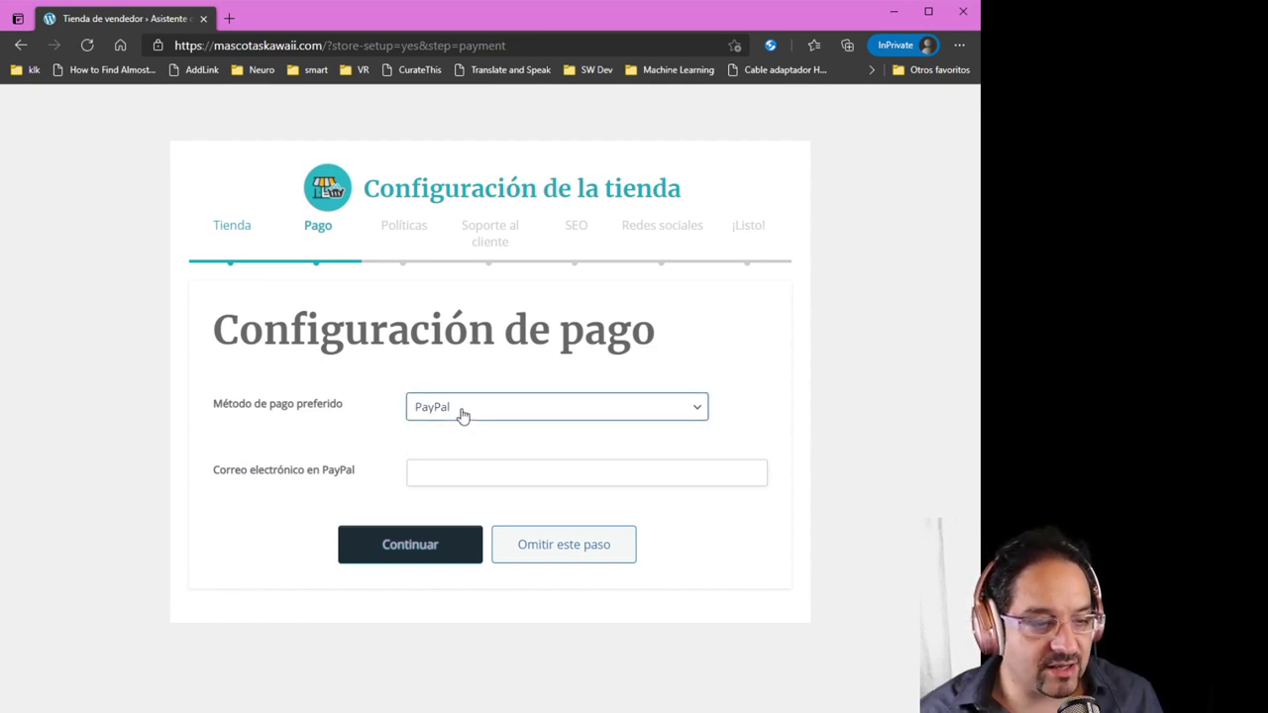
{"action": "left_click", "coordinate": [470, 451]}
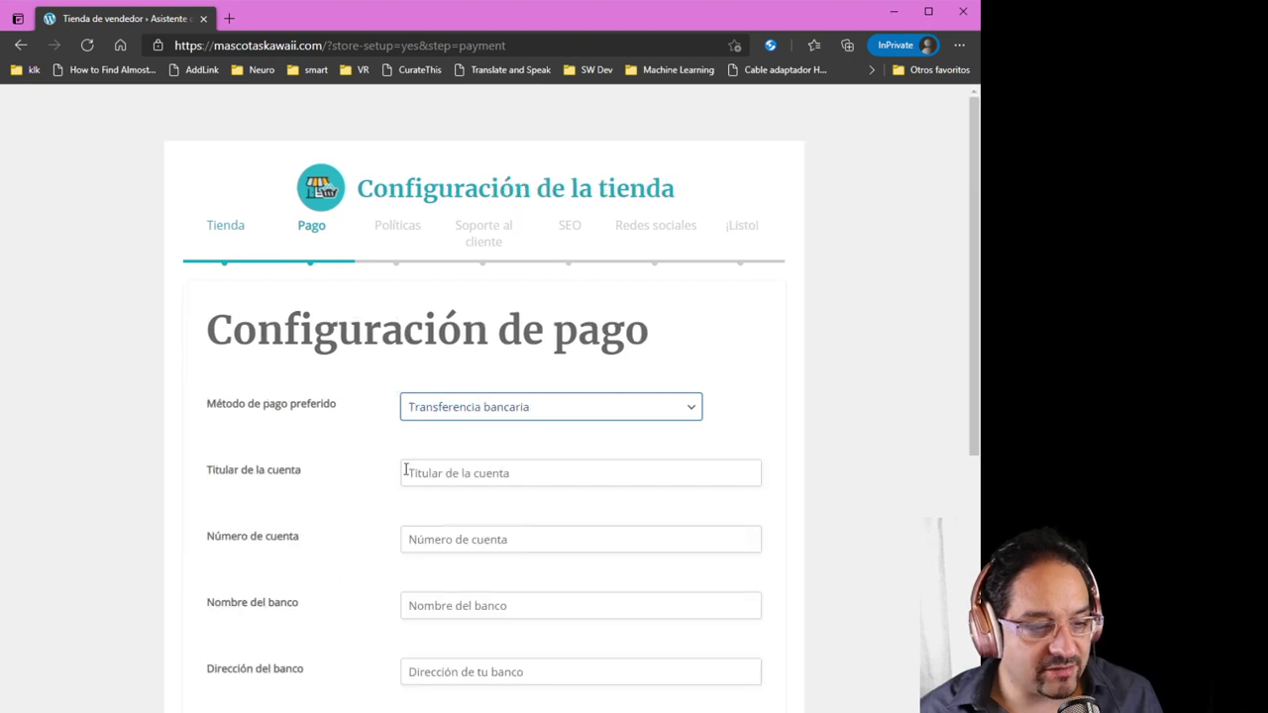
{"action": "scroll", "coordinate": [376, 484], "scroll_direction": "down", "scroll_amount": 3}
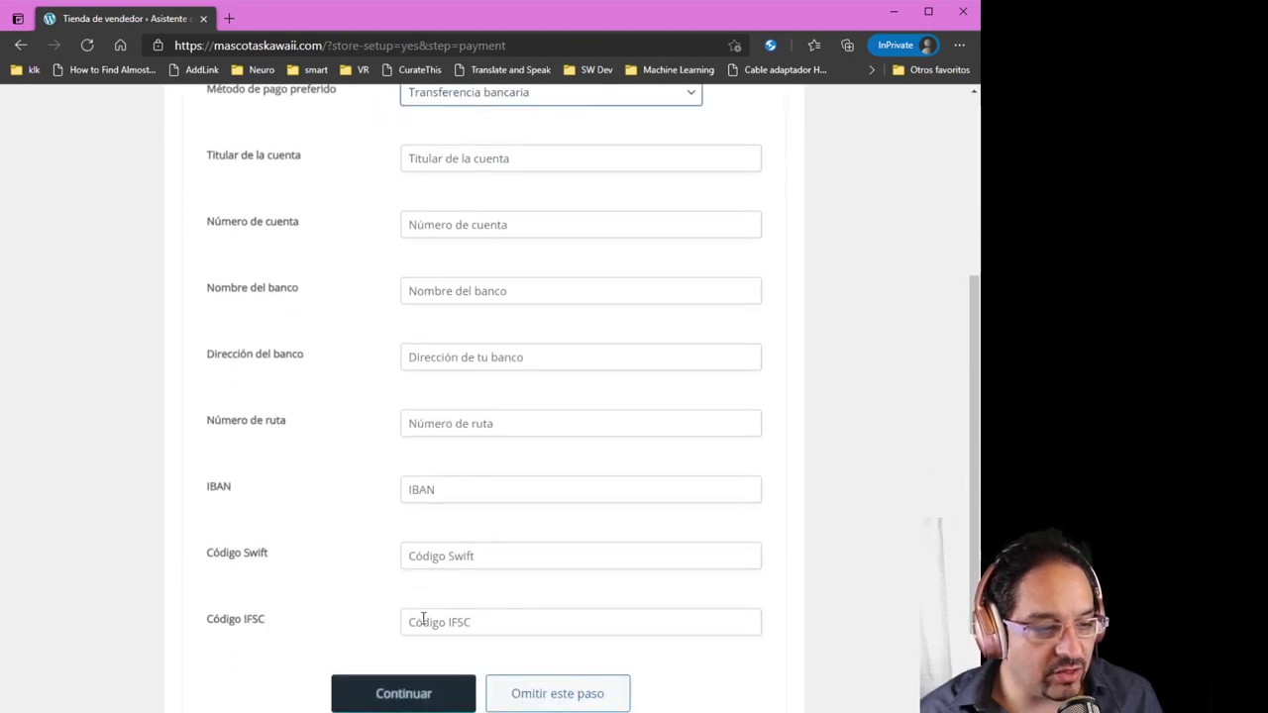
{"action": "scroll", "coordinate": [441, 413], "scroll_direction": "up", "scroll_amount": 3}
{"action": "left_click", "coordinate": [452, 386]}
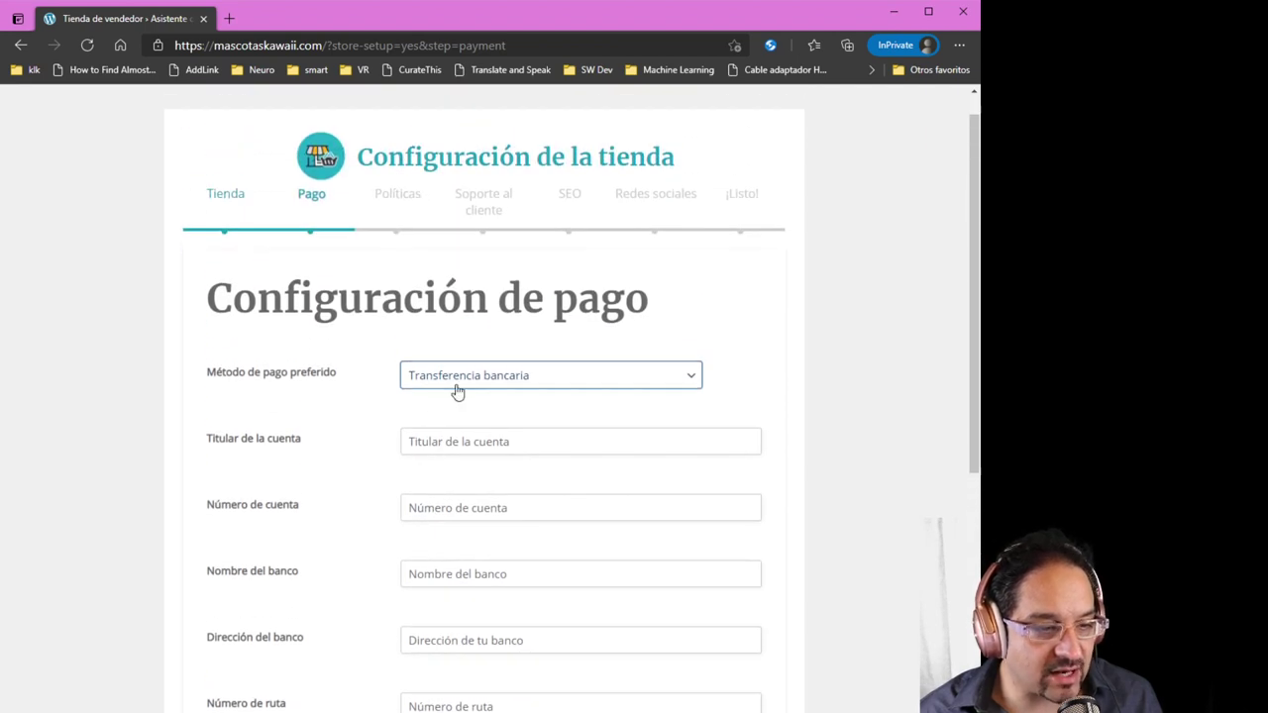
{"action": "left_click", "coordinate": [436, 416]}
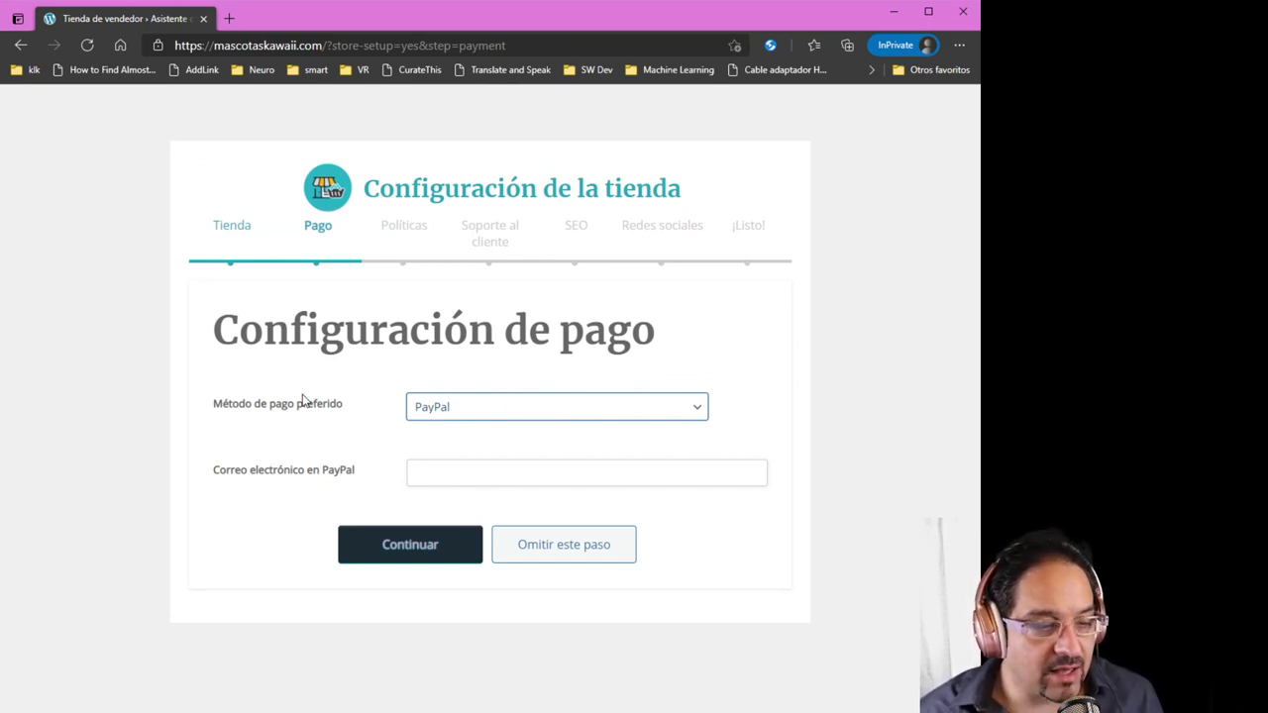
{"action": "left_click", "coordinate": [371, 450]}
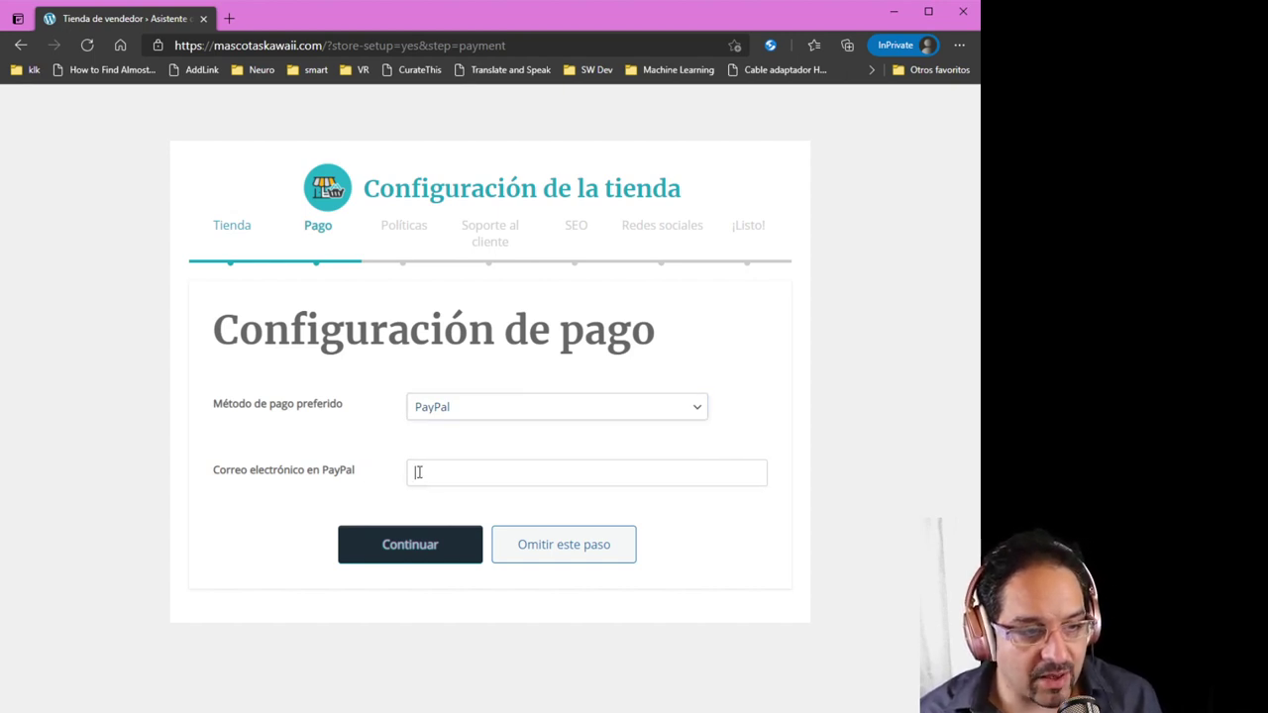
{"action": "left_click", "coordinate": [451, 319]}
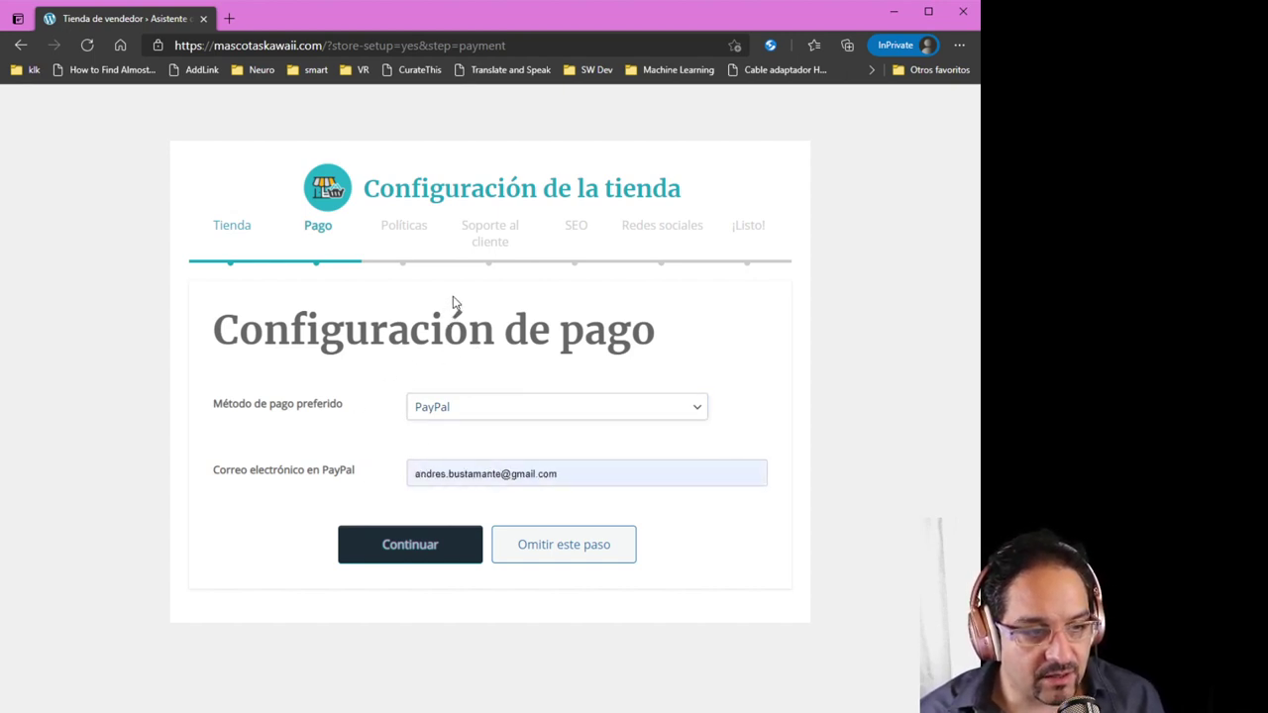
Save the payment step and set the shipping policy to 'Si te llega, te llega noma'
{"action": "left_click", "coordinate": [425, 554]}
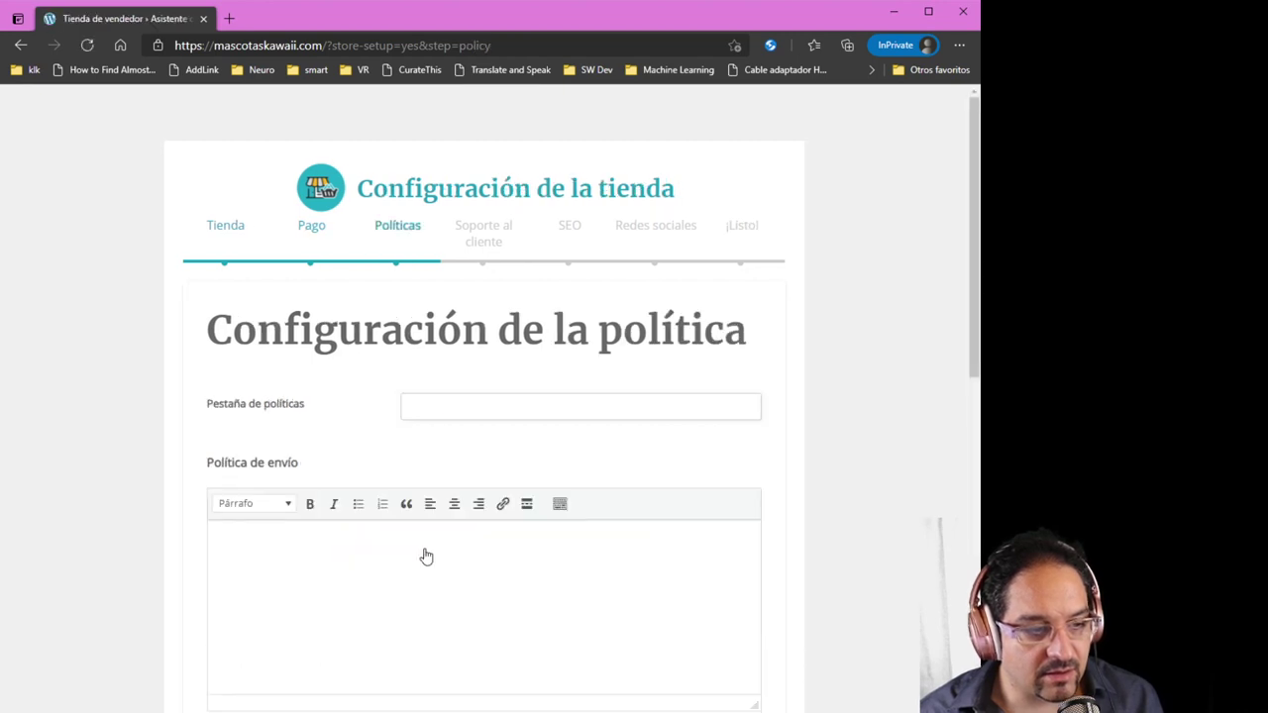
{"action": "left_click", "coordinate": [429, 408]}
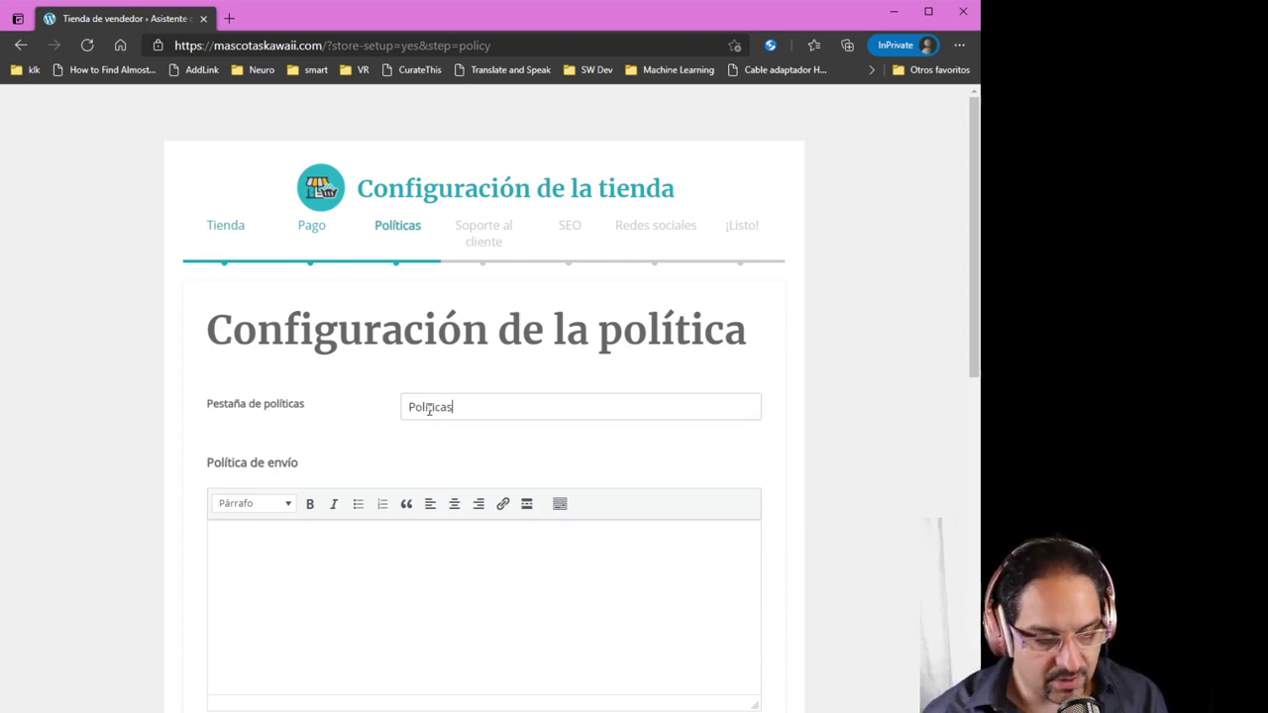
{"action": "scroll", "coordinate": [448, 422], "scroll_direction": "down", "scroll_amount": 2}
{"action": "left_click", "coordinate": [424, 455]}
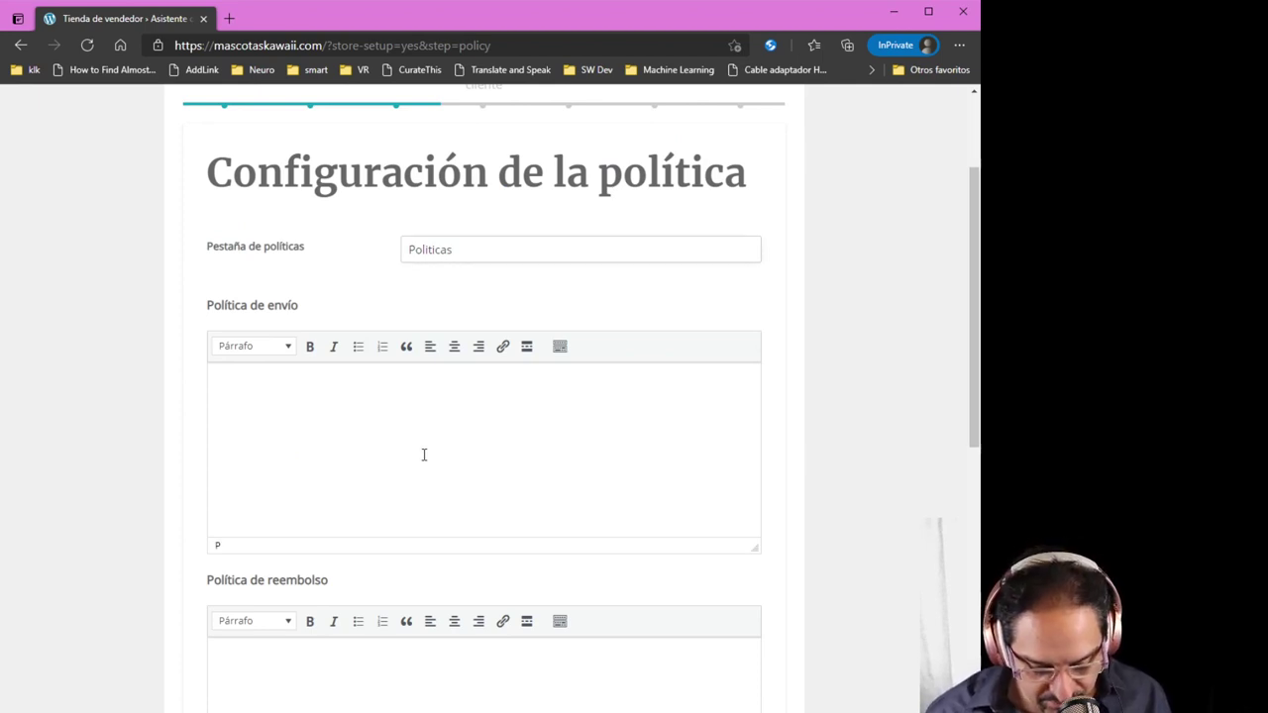
{"action": "type", "text": "Si te llega, "}
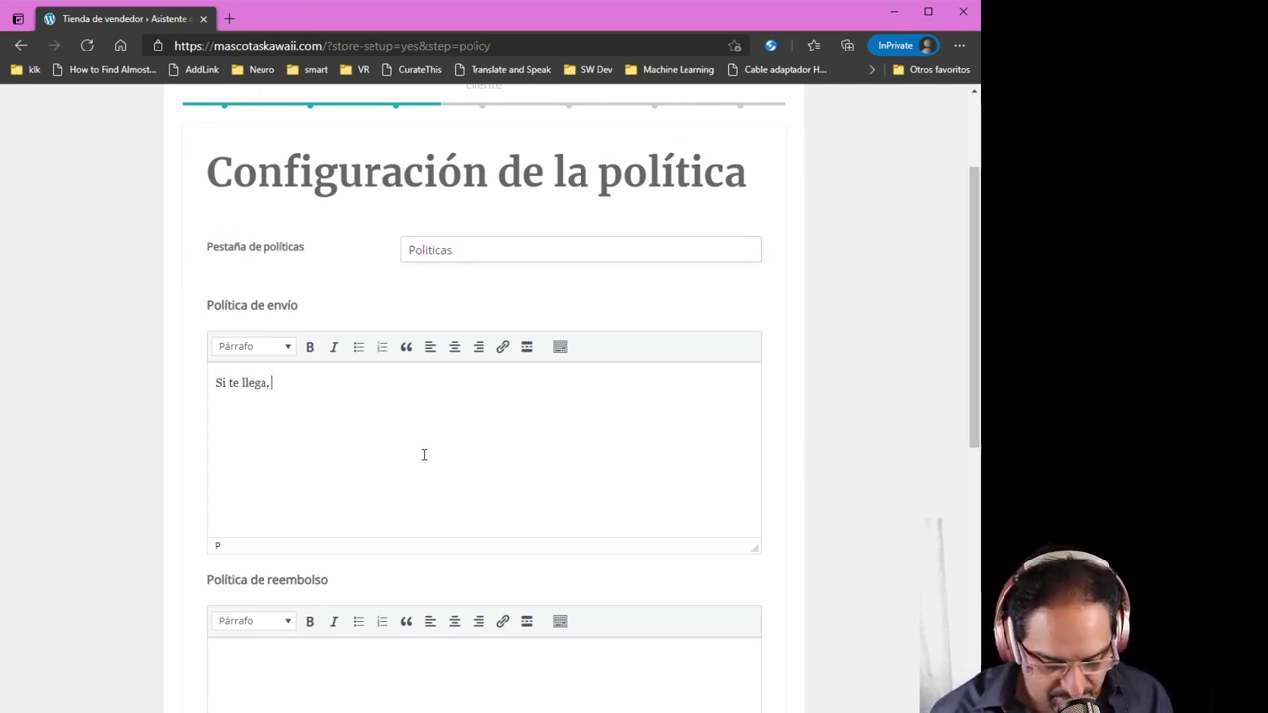
{"action": "type", "text": "te llega nomas"}
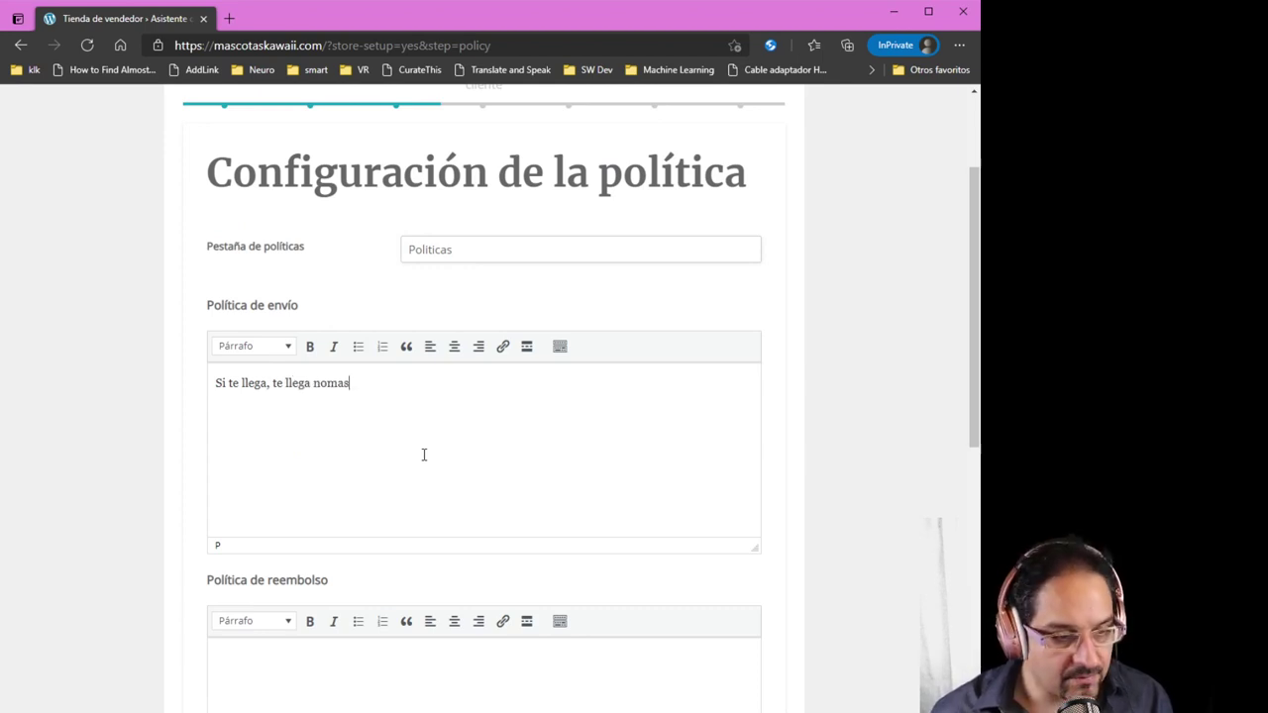
Set the refund and cancellation policies to 'Perdiste como en la guerra' and continue
{"action": "scroll", "coordinate": [424, 455], "scroll_direction": "down", "scroll_amount": 1}
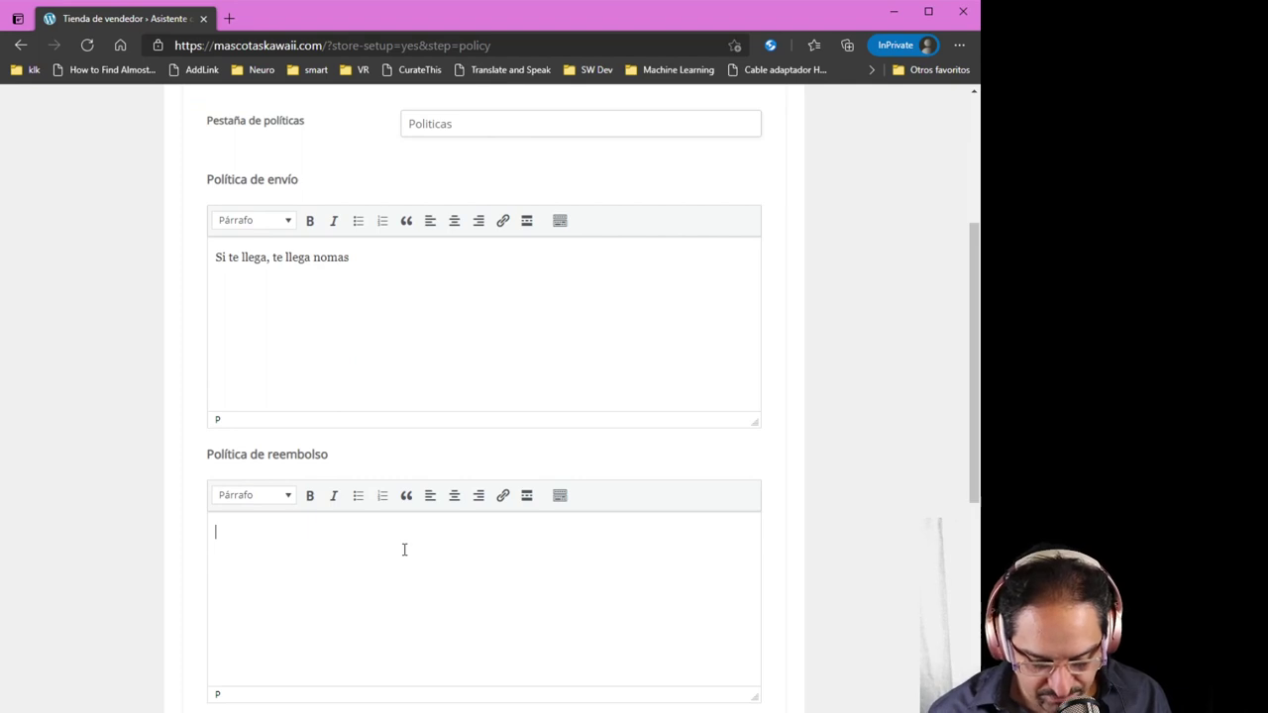
{"action": "type", "text": "te "}
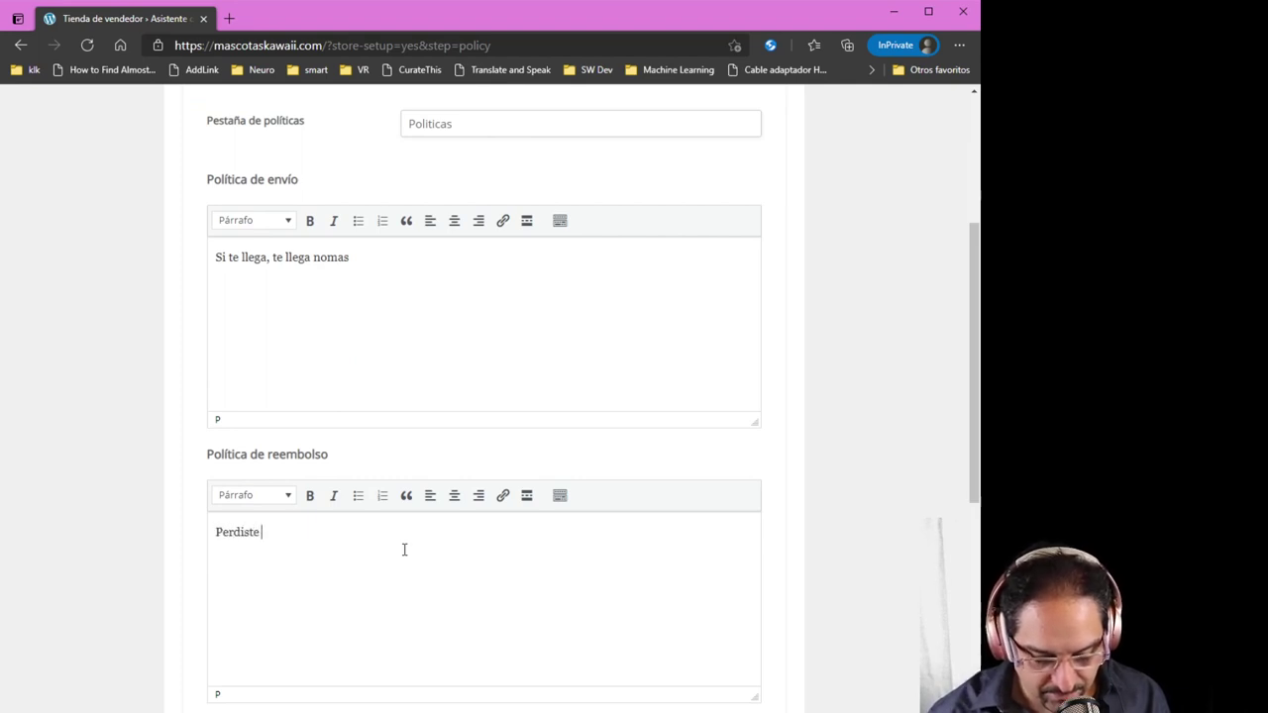
{"action": "type", "text": "como en la guerra"}
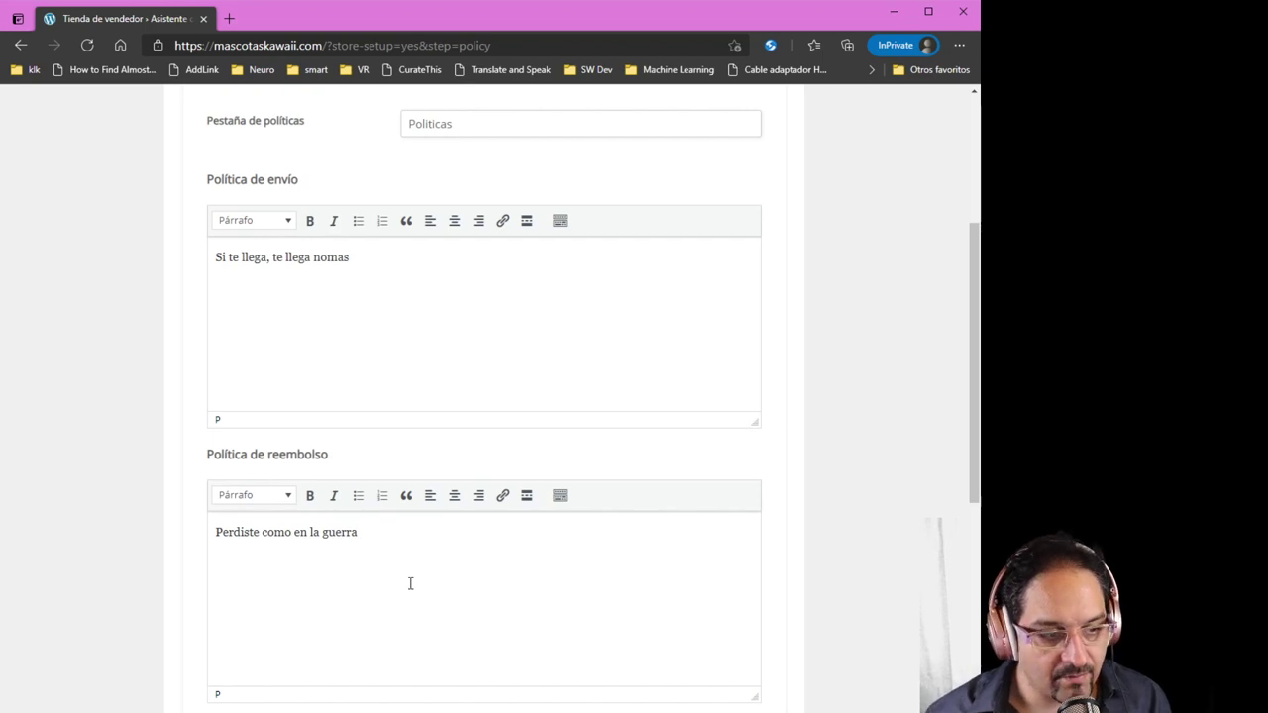
{"action": "scroll", "coordinate": [410, 583], "scroll_direction": "down", "scroll_amount": 2}
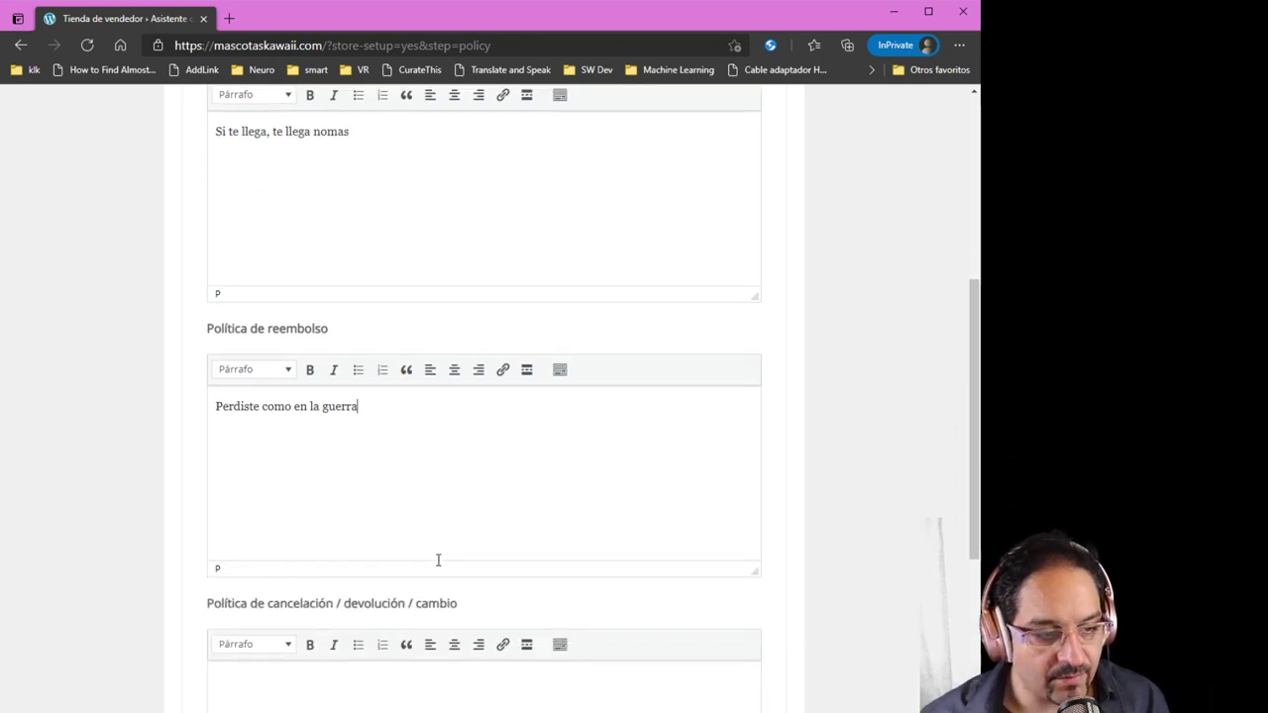
{"action": "left_click", "coordinate": [371, 601]}
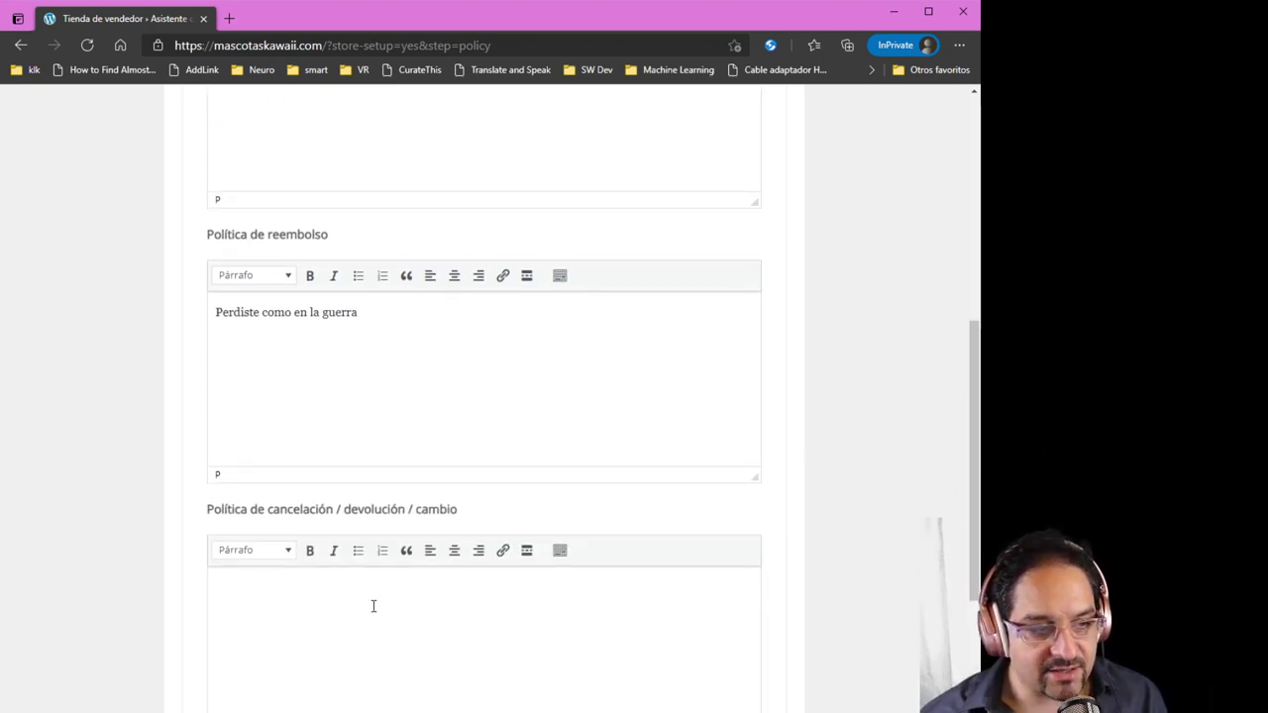
{"action": "type", "text": "Per"}
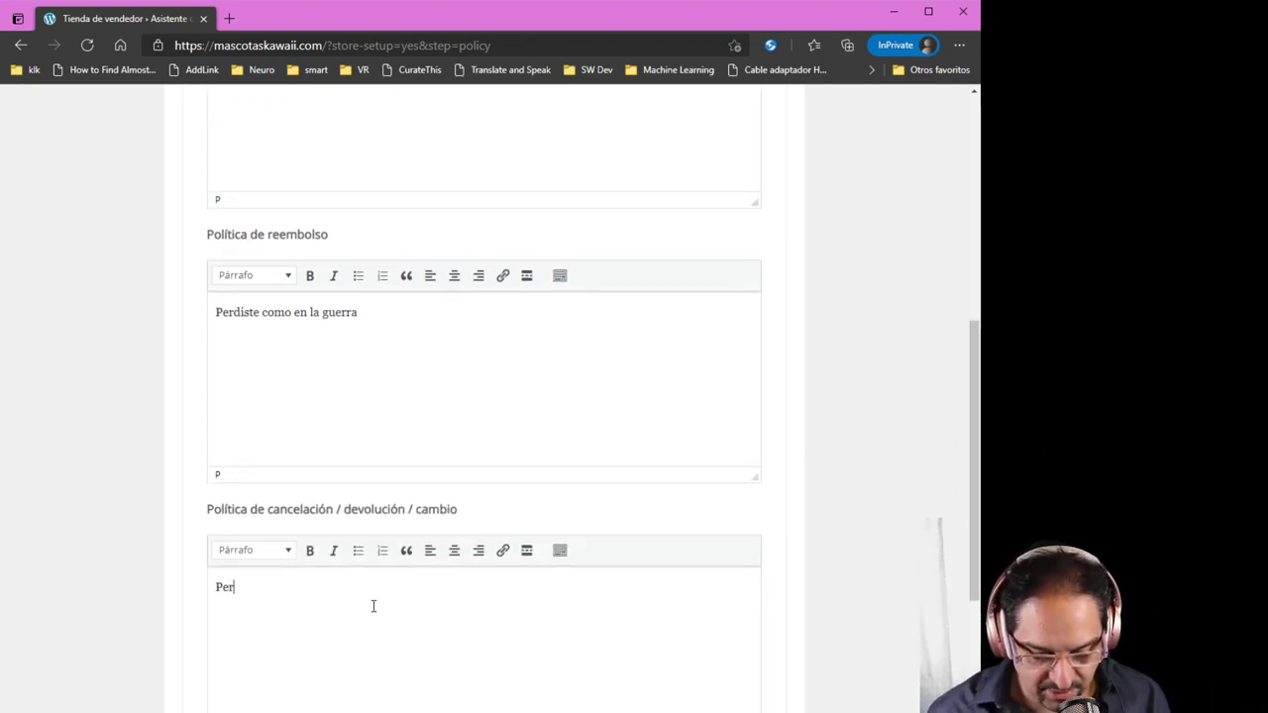
{"action": "type", "text": "diste "}
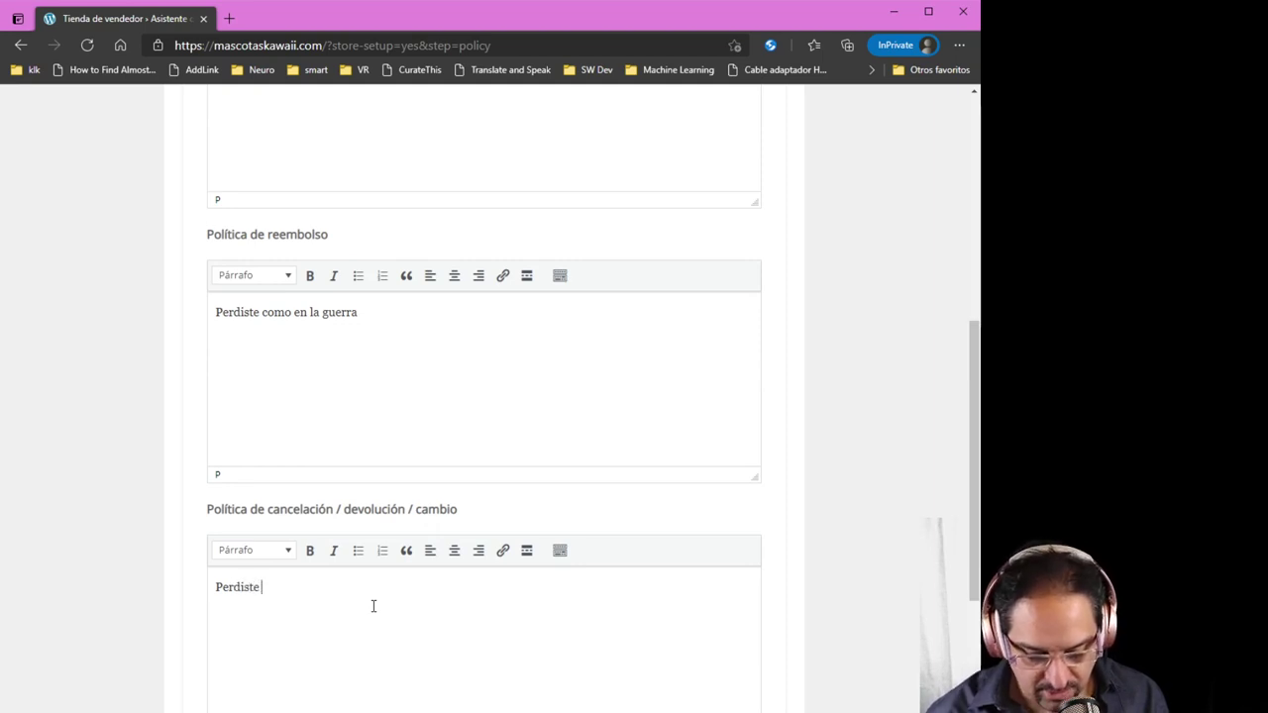
{"action": "type", "text": "como en la guerra"}
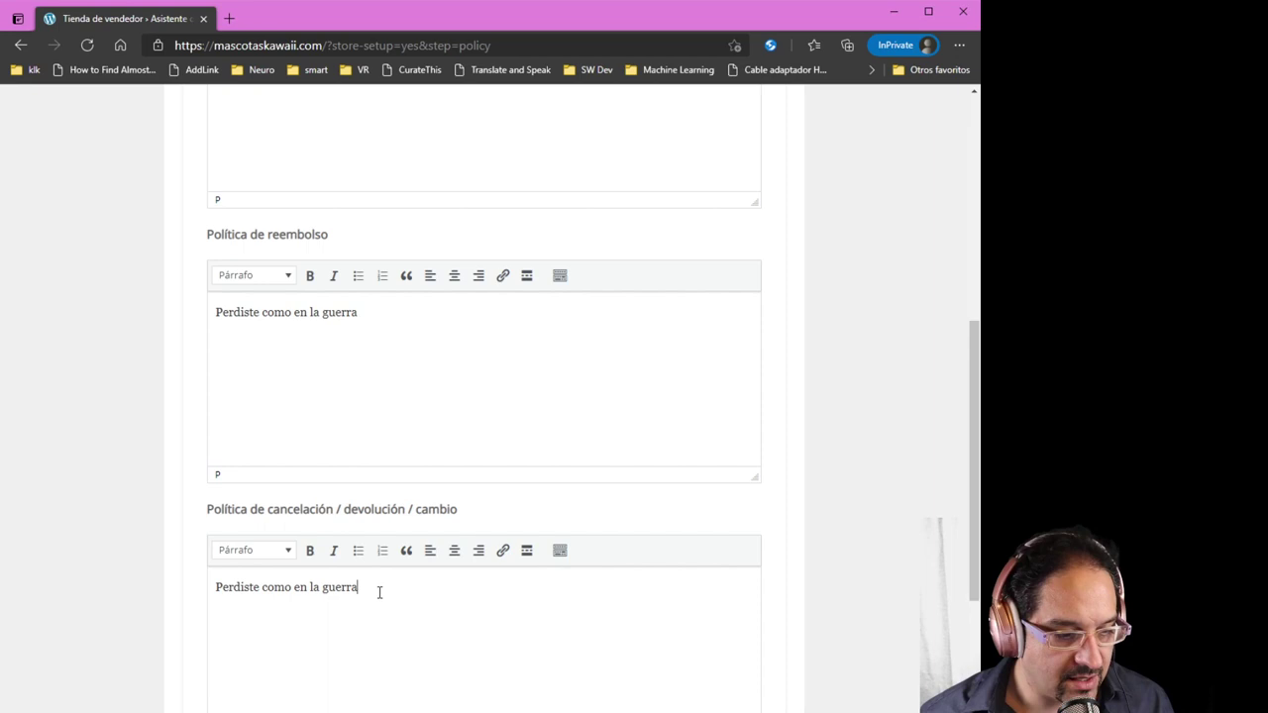
{"action": "scroll", "coordinate": [378, 589], "scroll_direction": "down", "scroll_amount": 3}
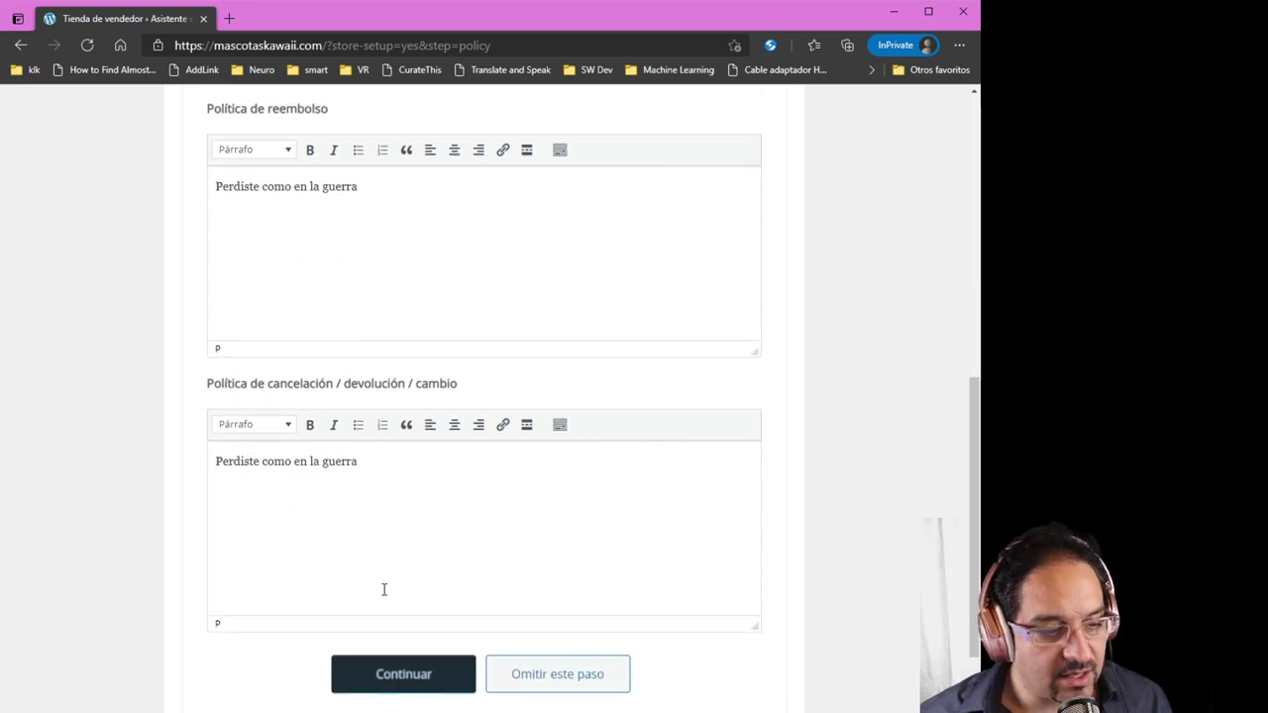
{"action": "left_click", "coordinate": [403, 584]}
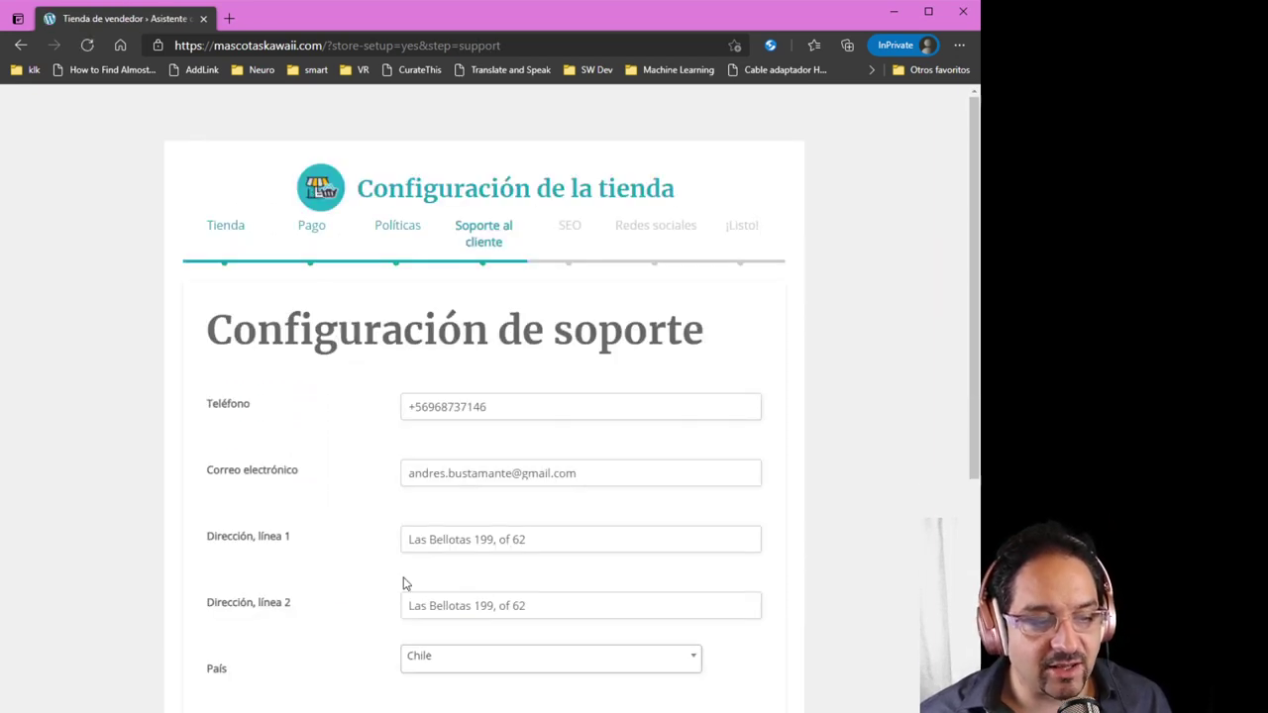
Accept the prefilled Configuración de soporte details and continue to SEO
{"action": "scroll", "coordinate": [390, 578], "scroll_direction": "down", "scroll_amount": 3}
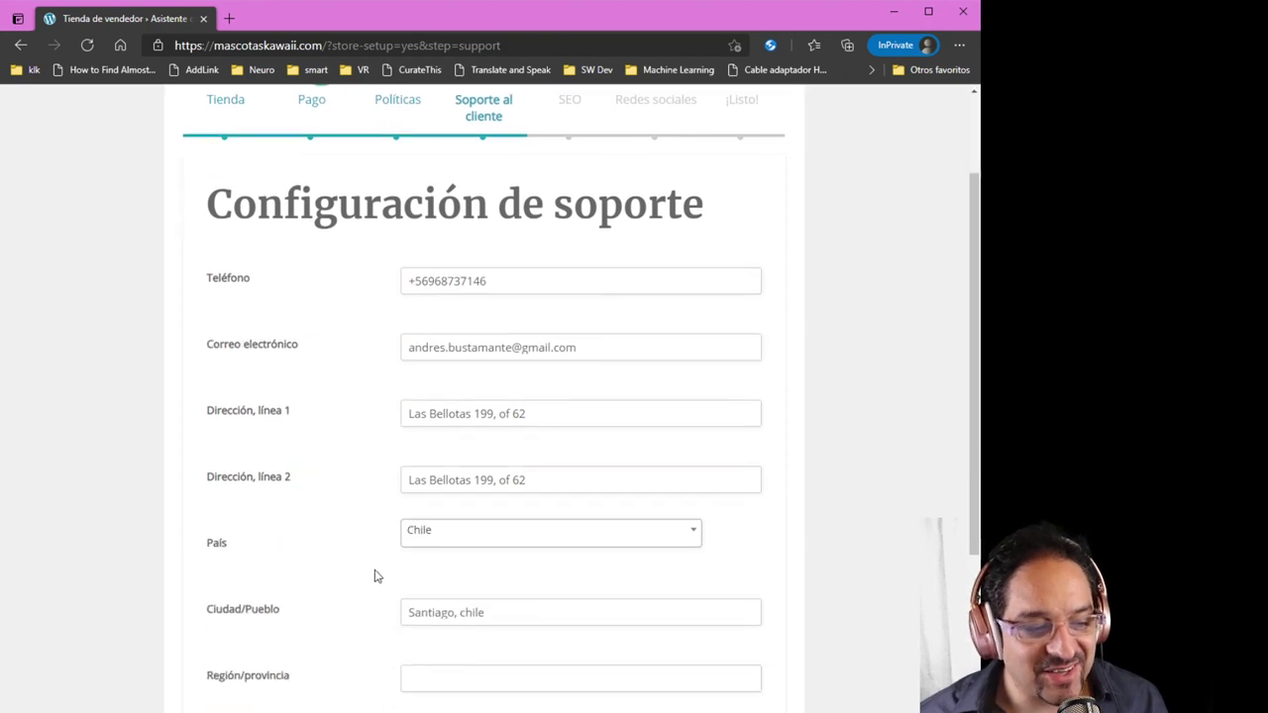
{"action": "scroll", "coordinate": [374, 577], "scroll_direction": "up", "scroll_amount": 3}
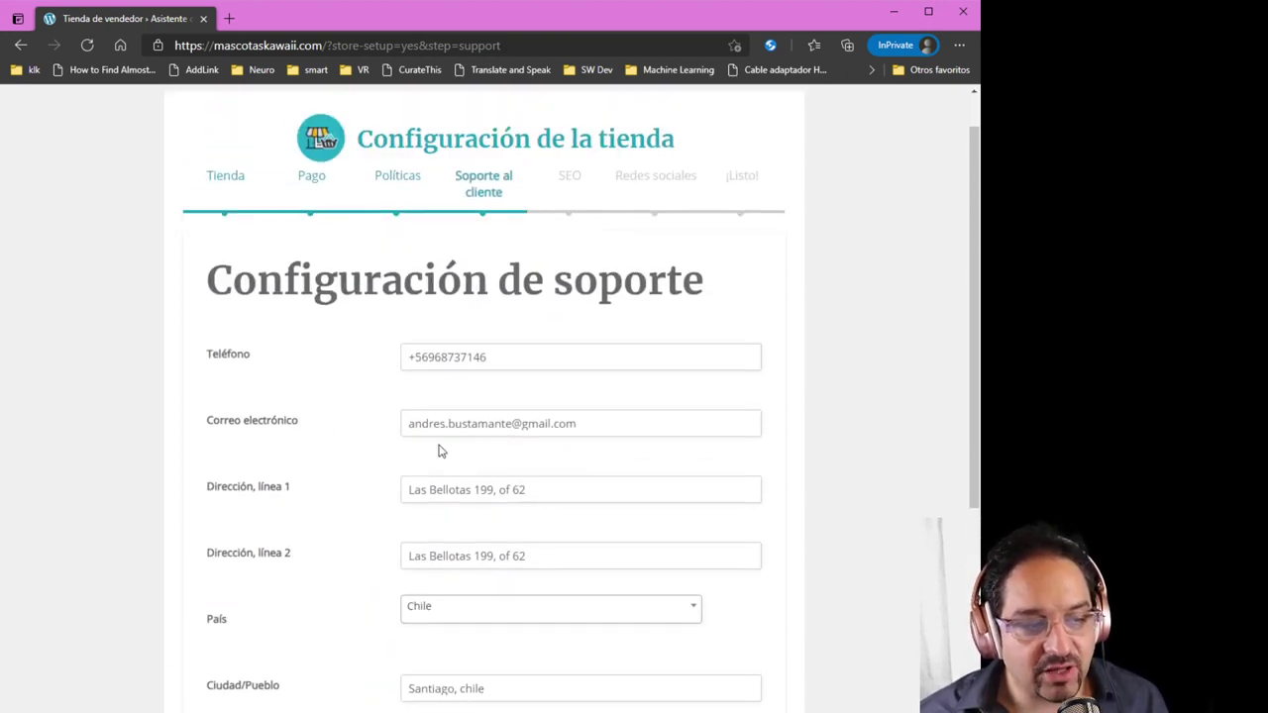
{"action": "scroll", "coordinate": [332, 586], "scroll_direction": "down", "scroll_amount": 3}
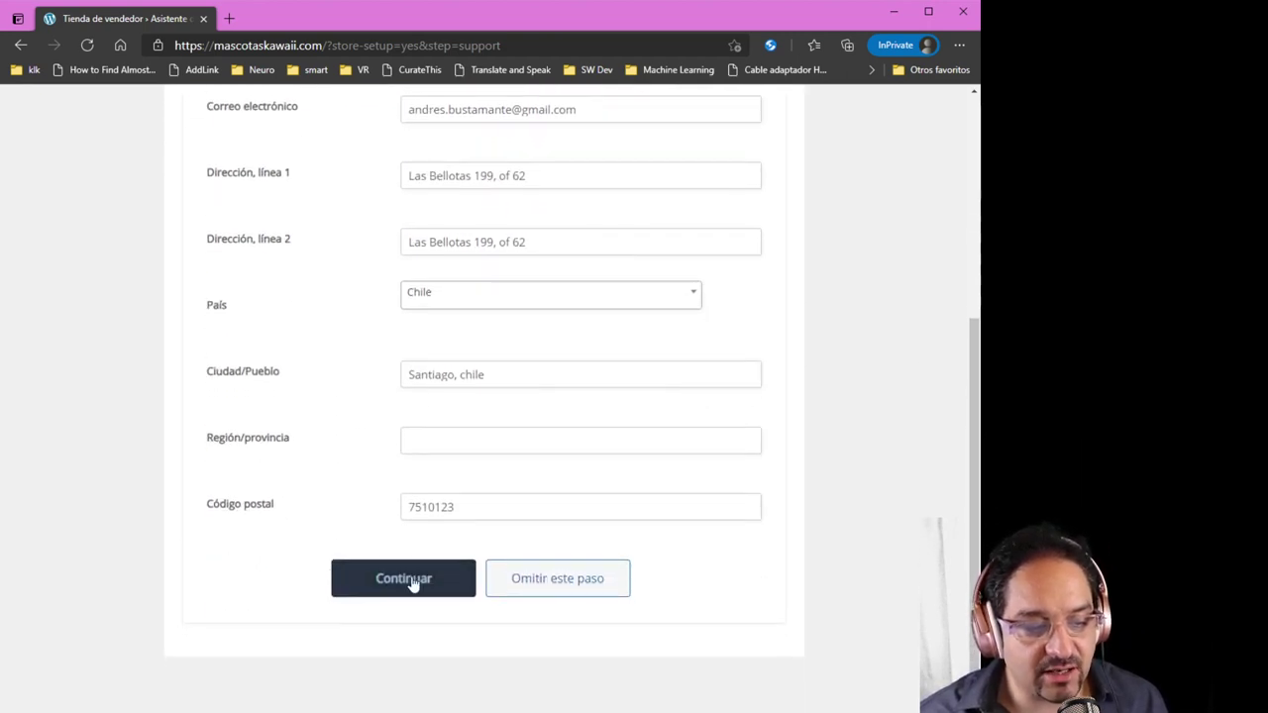
{"action": "left_click", "coordinate": [414, 585]}
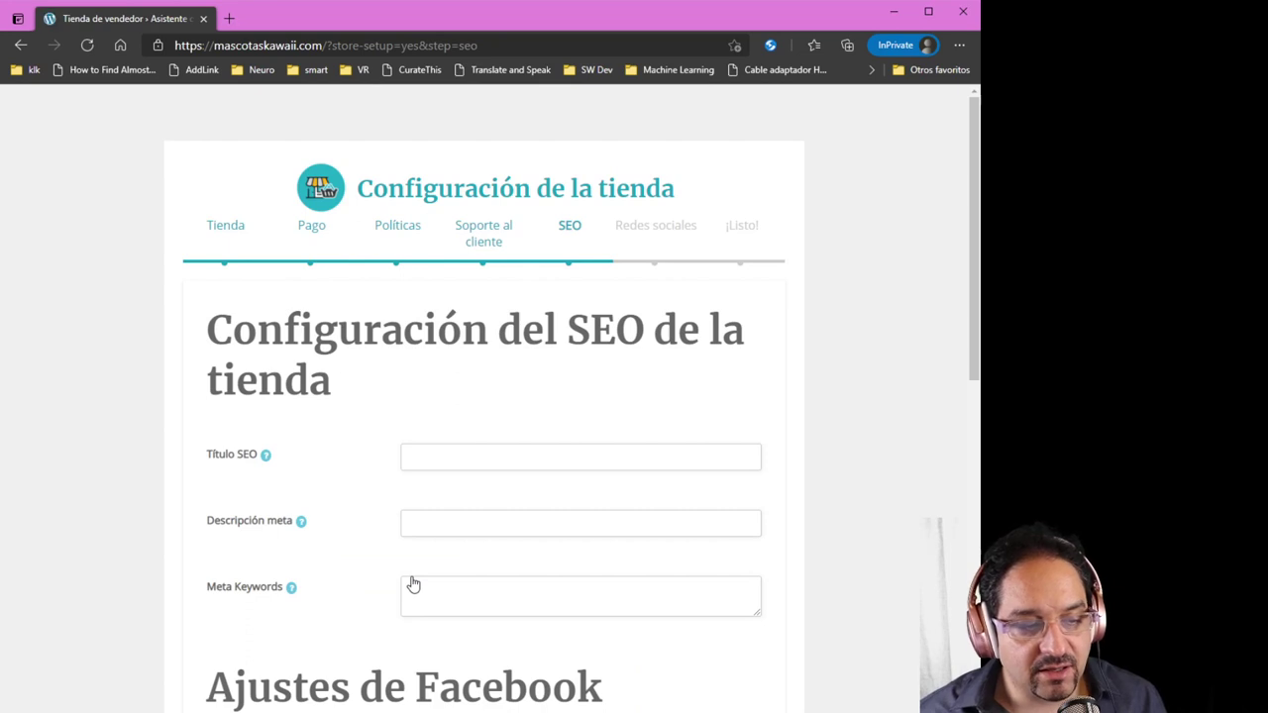
Skip the SEO, Facebook and Twitter fields, leaving them empty, and continue
{"action": "scroll", "coordinate": [412, 579], "scroll_direction": "down", "scroll_amount": 1}
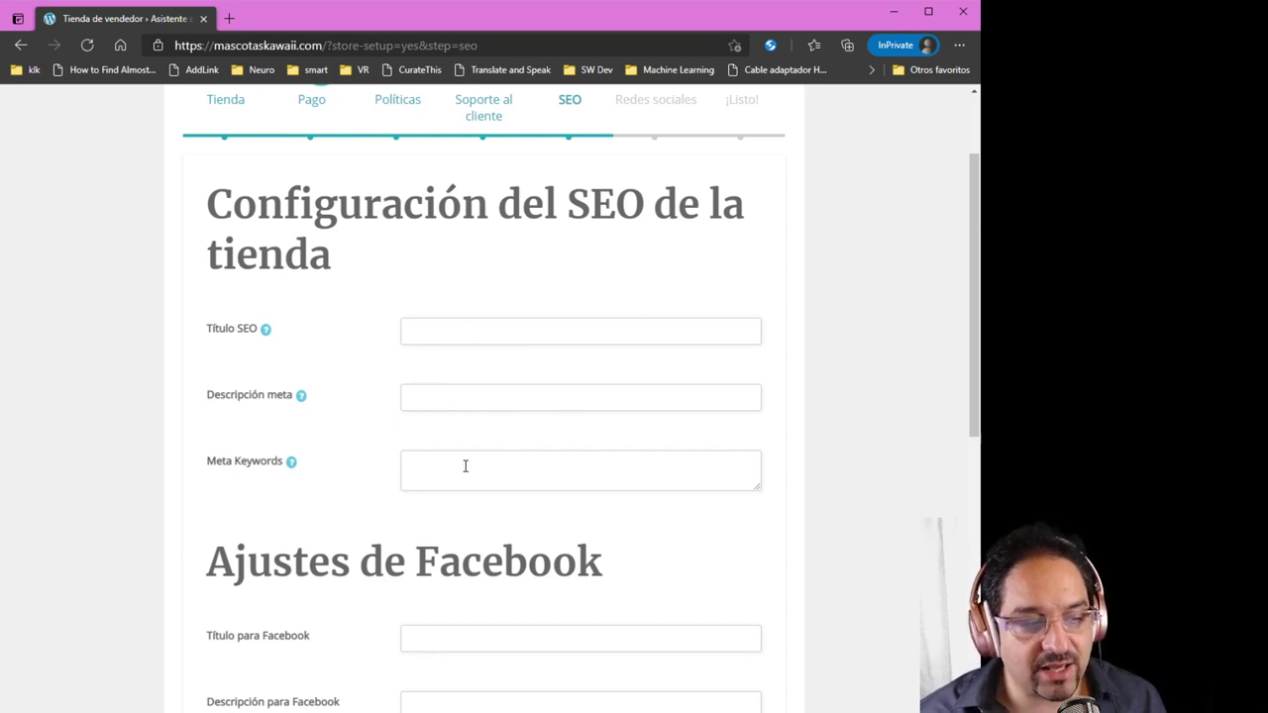
{"action": "scroll", "coordinate": [311, 538], "scroll_direction": "down", "scroll_amount": 3}
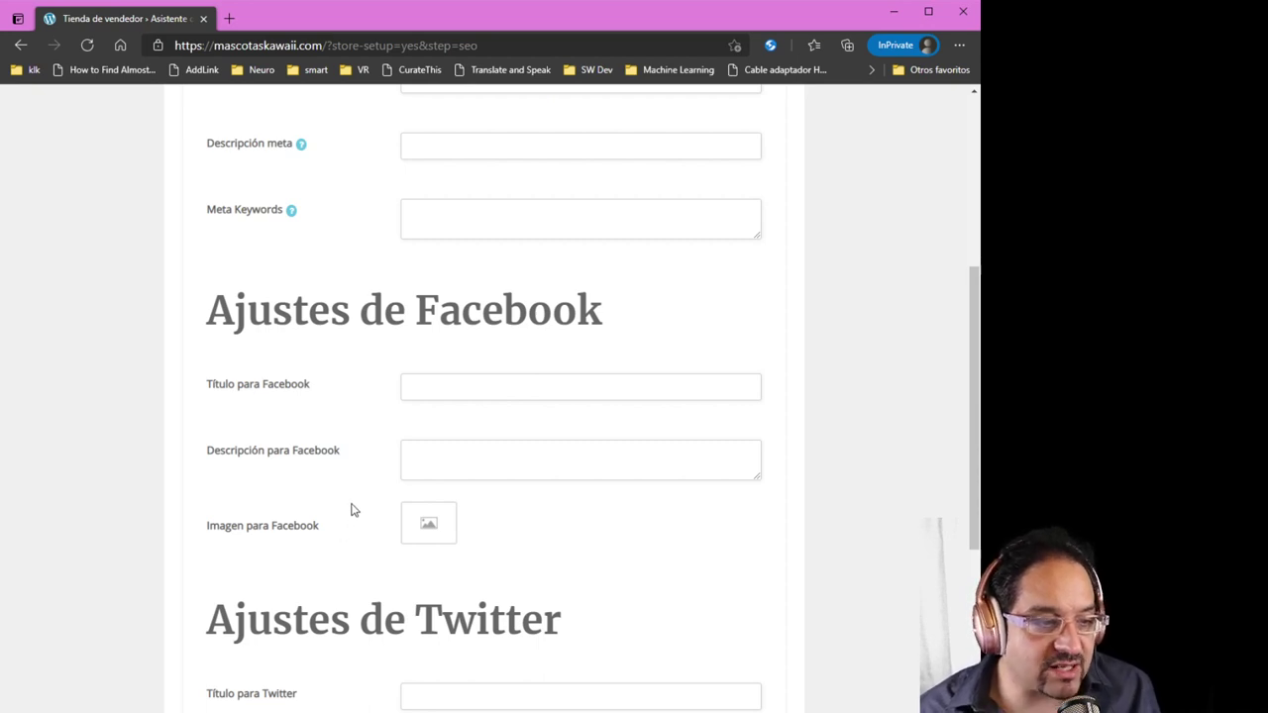
{"action": "scroll", "coordinate": [370, 515], "scroll_direction": "down", "scroll_amount": 3}
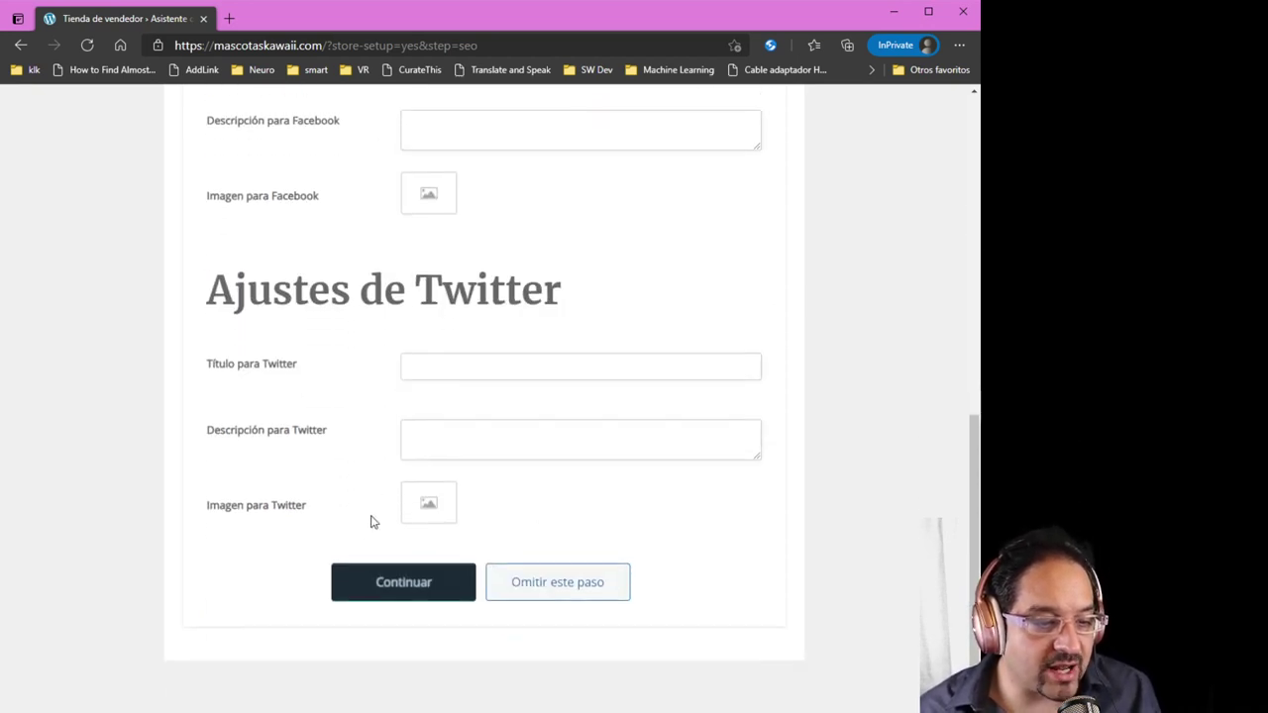
{"action": "scroll", "coordinate": [364, 519], "scroll_direction": "up", "scroll_amount": 2}
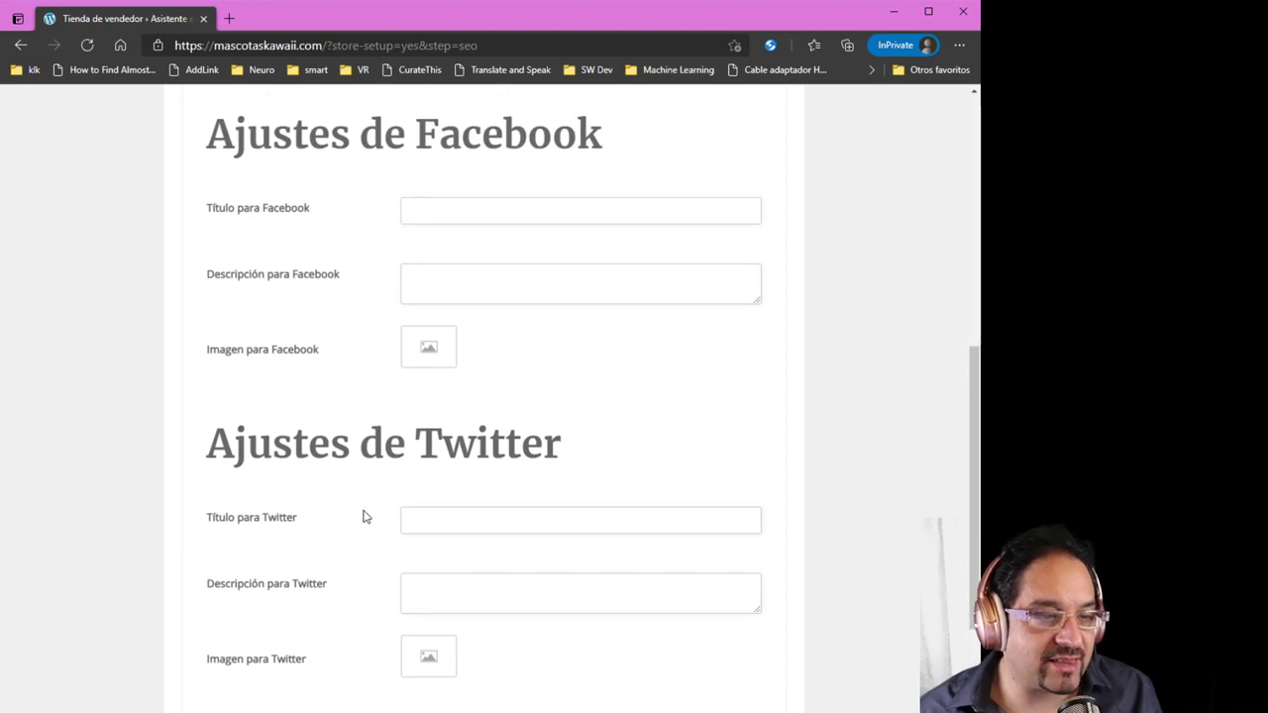
{"action": "scroll", "coordinate": [363, 515], "scroll_direction": "down", "scroll_amount": 3}
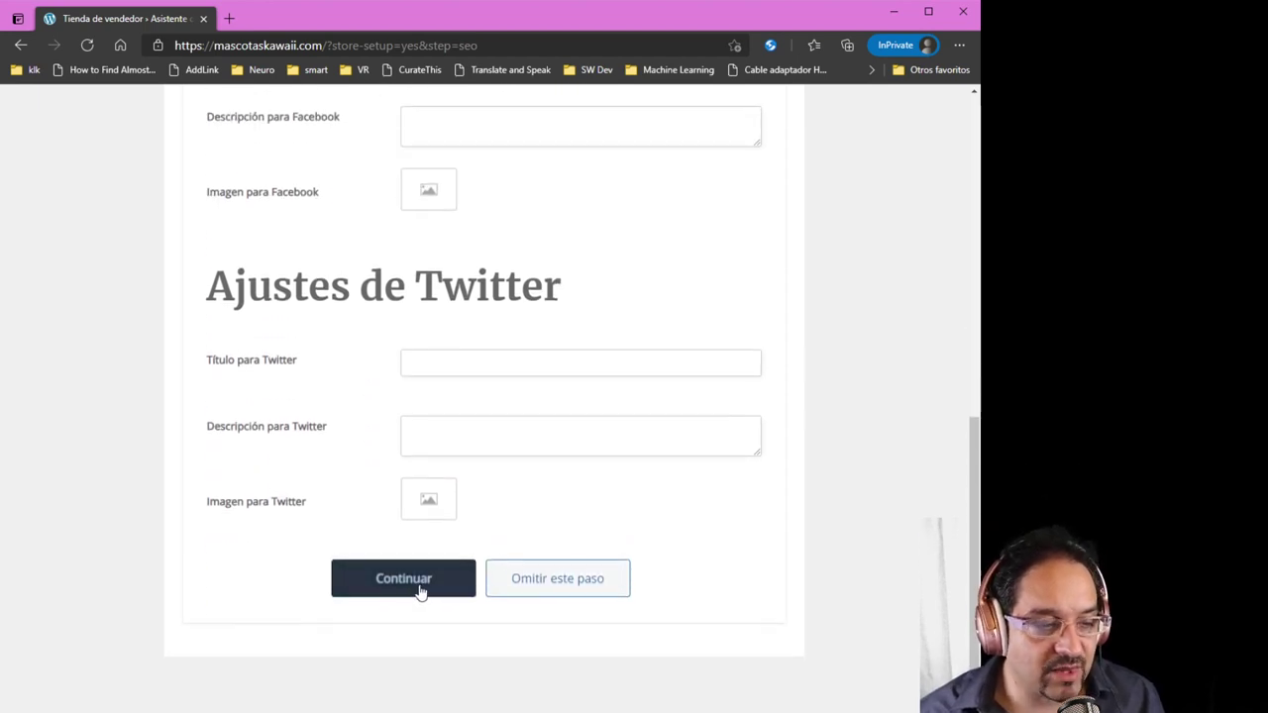
{"action": "left_click", "coordinate": [420, 590]}
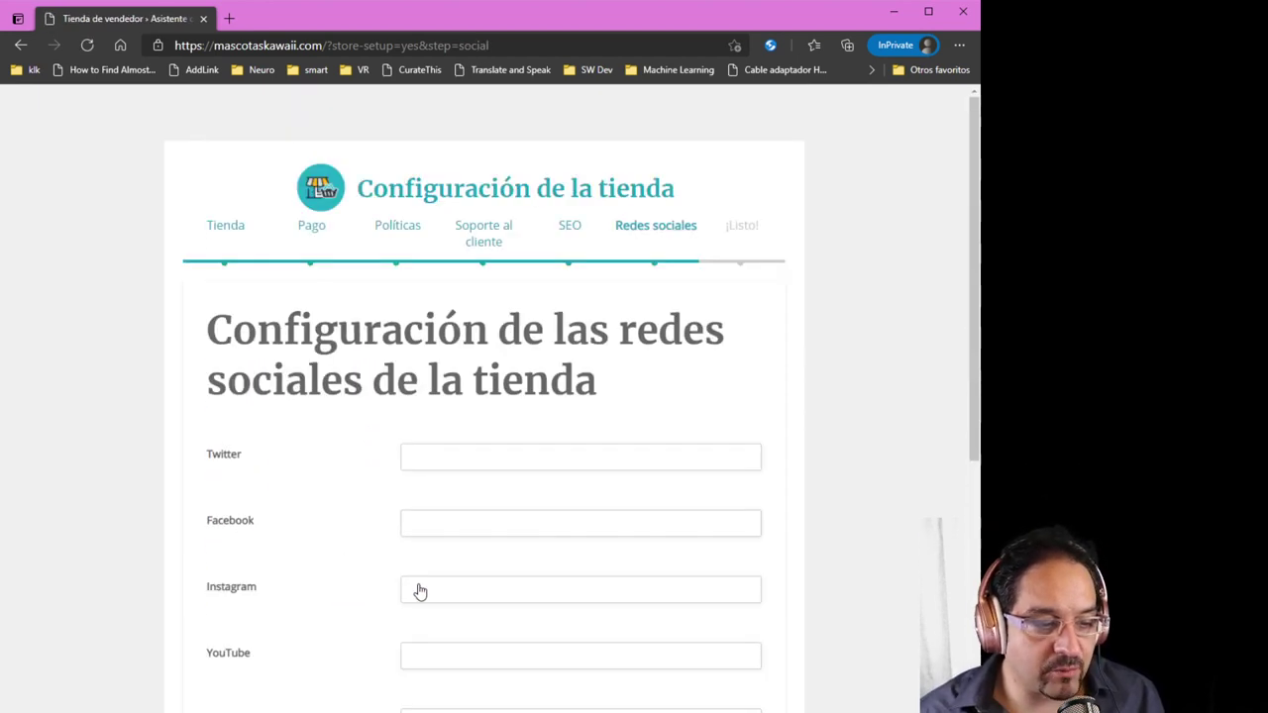
Leave the Redes sociales links blank and continue to the ¡Terminamos! page
{"action": "scroll", "coordinate": [333, 572], "scroll_direction": "down", "scroll_amount": 1}
{"action": "scroll", "coordinate": [332, 571], "scroll_direction": "down", "scroll_amount": 1}
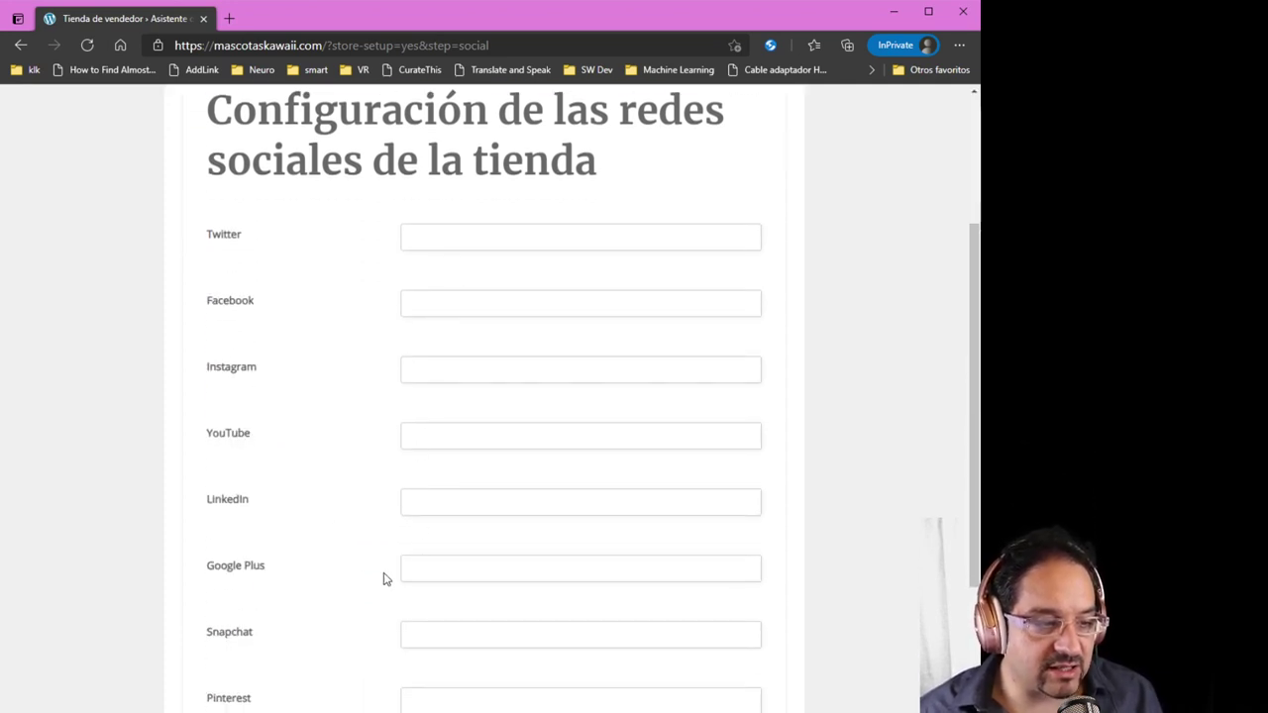
{"action": "scroll", "coordinate": [362, 569], "scroll_direction": "down", "scroll_amount": 1}
{"action": "scroll", "coordinate": [259, 574], "scroll_direction": "up", "scroll_amount": 1}
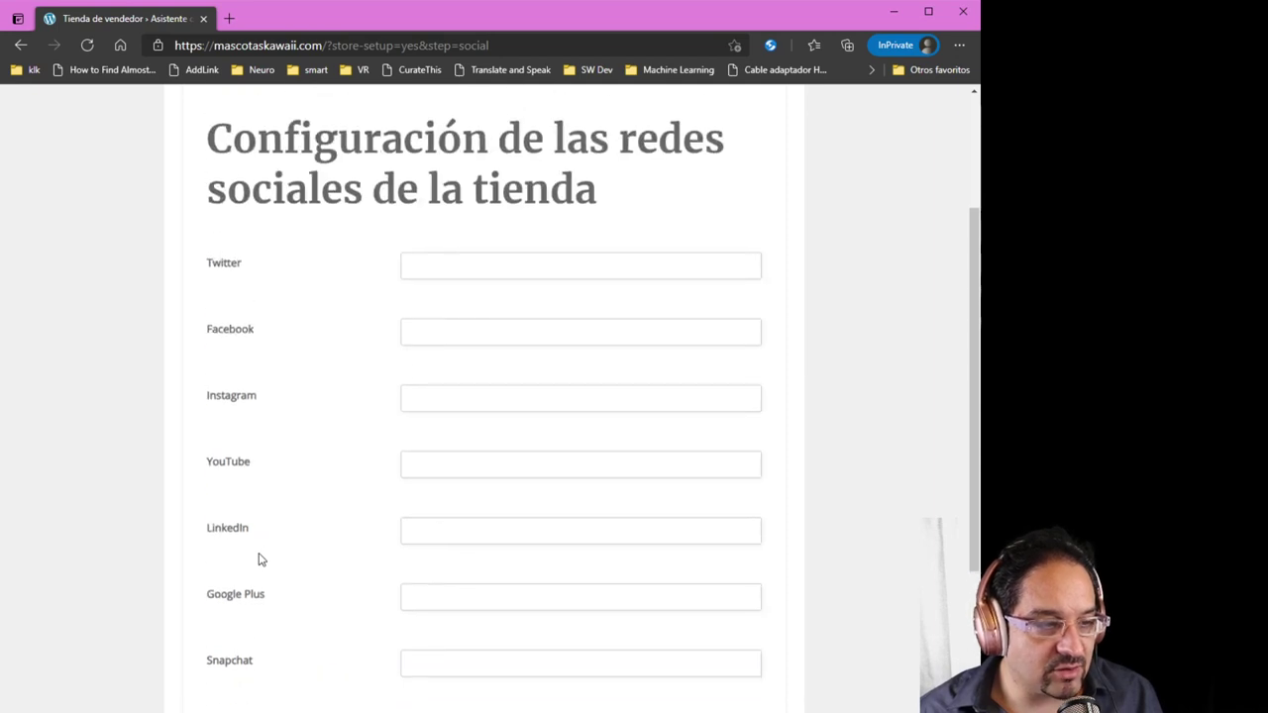
{"action": "scroll", "coordinate": [259, 558], "scroll_direction": "up", "scroll_amount": 1}
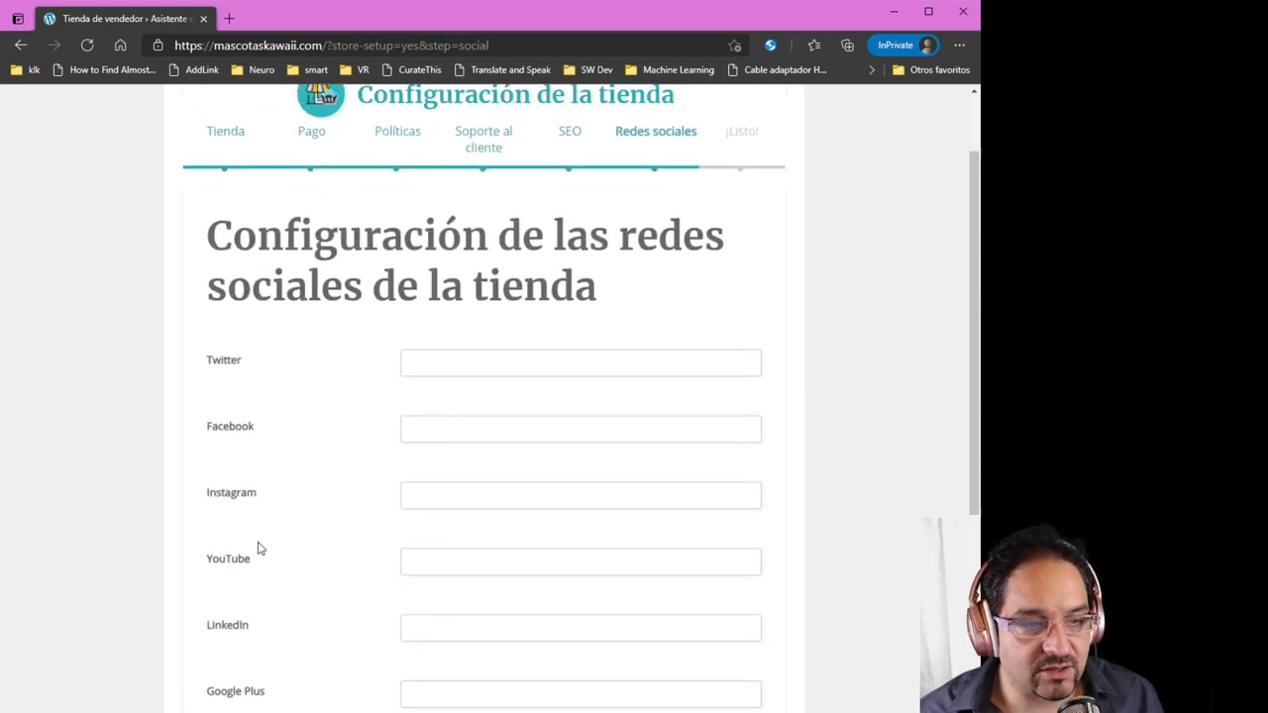
{"action": "scroll", "coordinate": [257, 557], "scroll_direction": "down", "scroll_amount": 3}
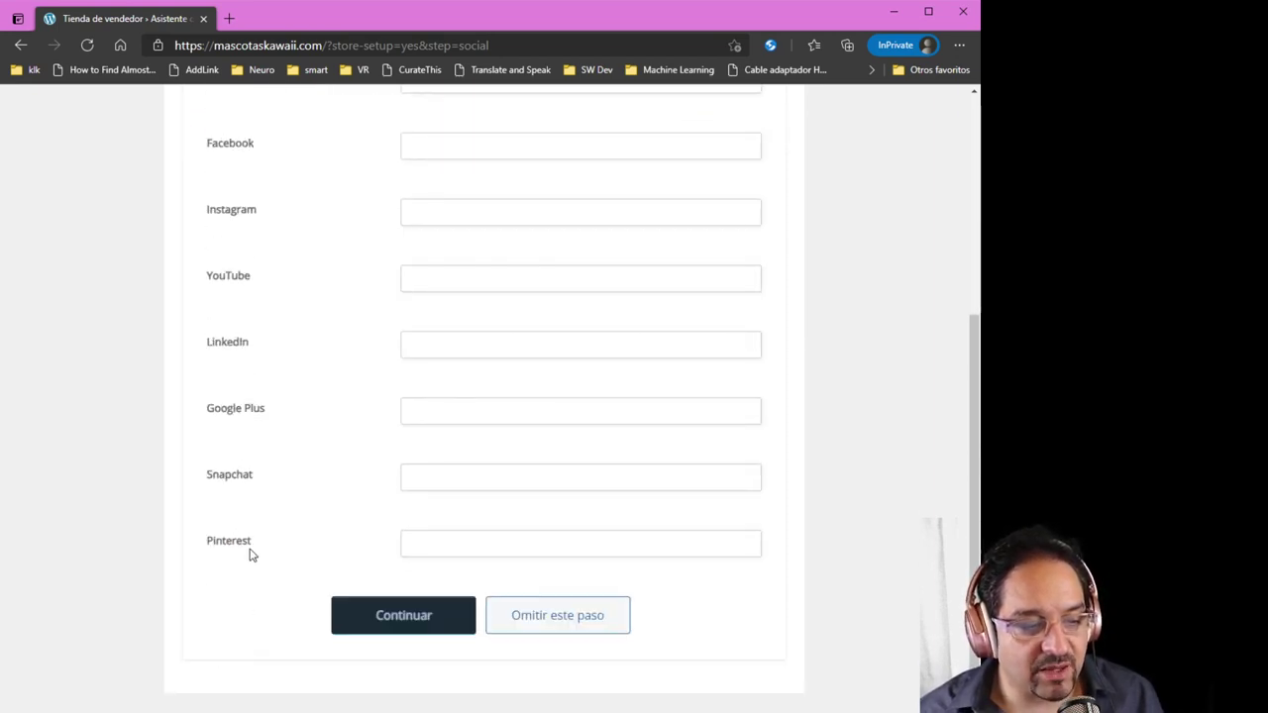
{"action": "left_click", "coordinate": [407, 622]}
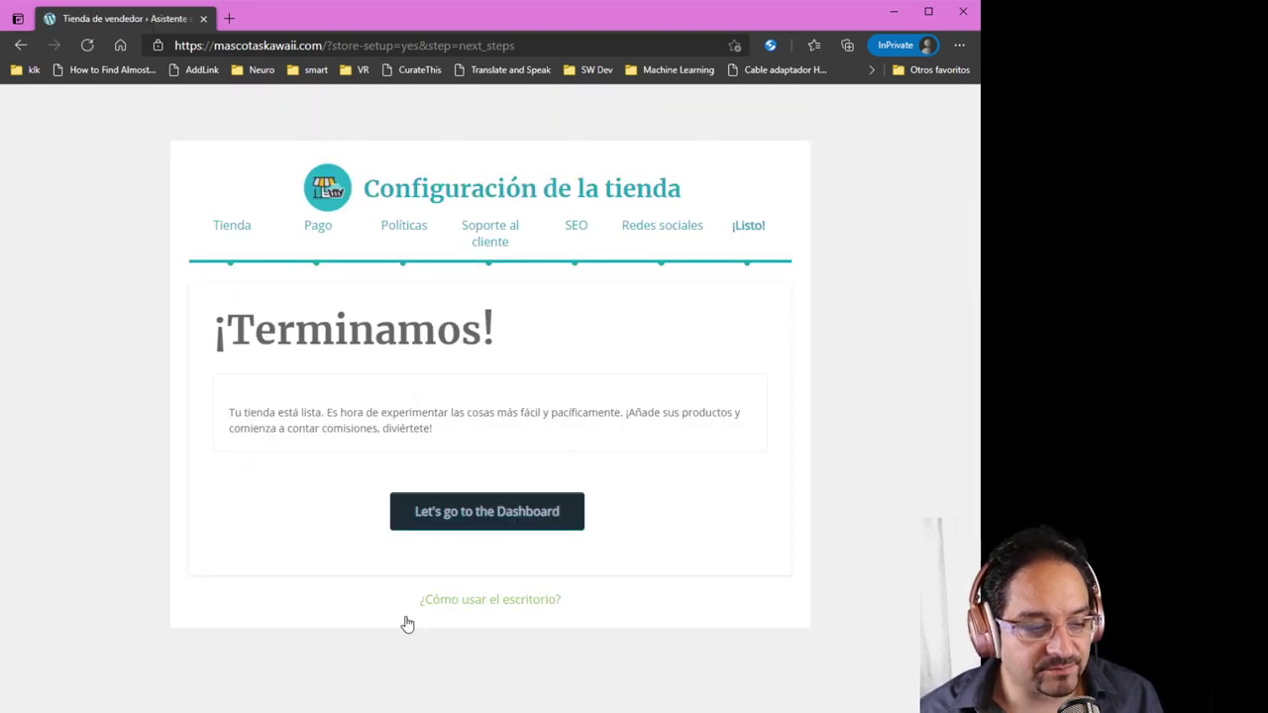
From the store manager dashboard, open Productos › Añadir nuevo for a blank product form
{"action": "left_click", "coordinate": [472, 515]}
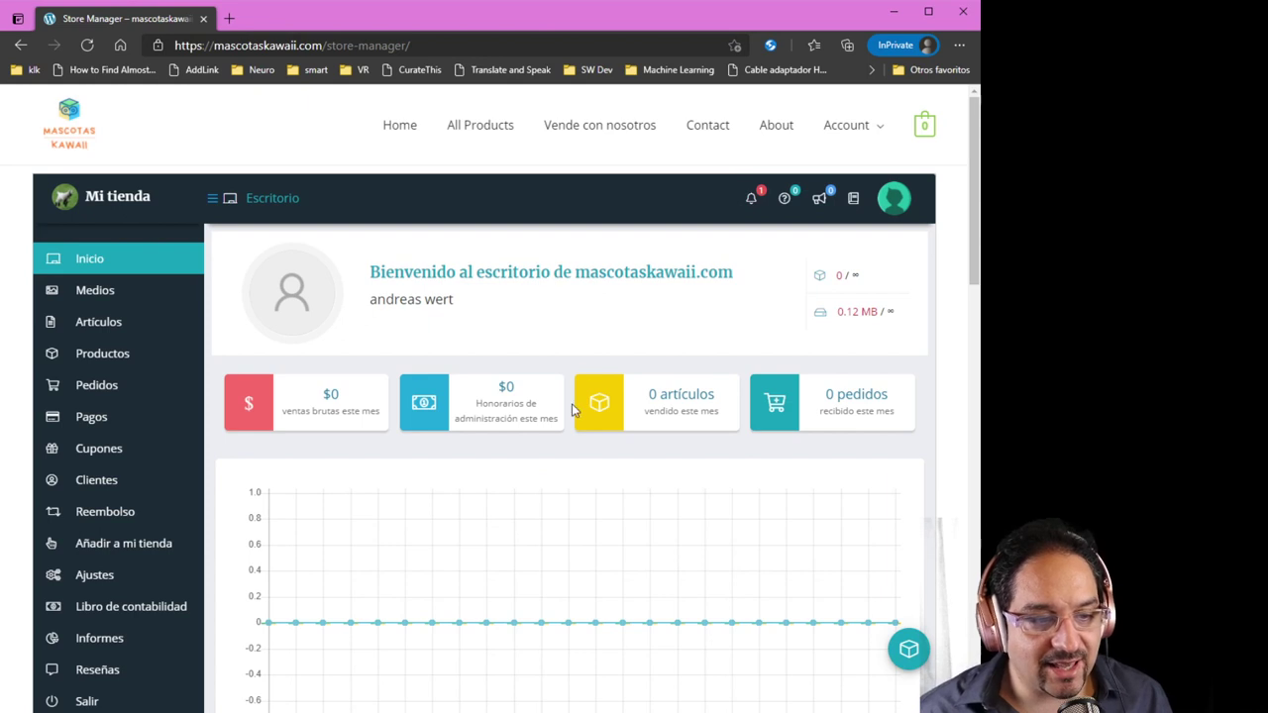
{"action": "scroll", "coordinate": [585, 283], "scroll_direction": "down", "scroll_amount": 2}
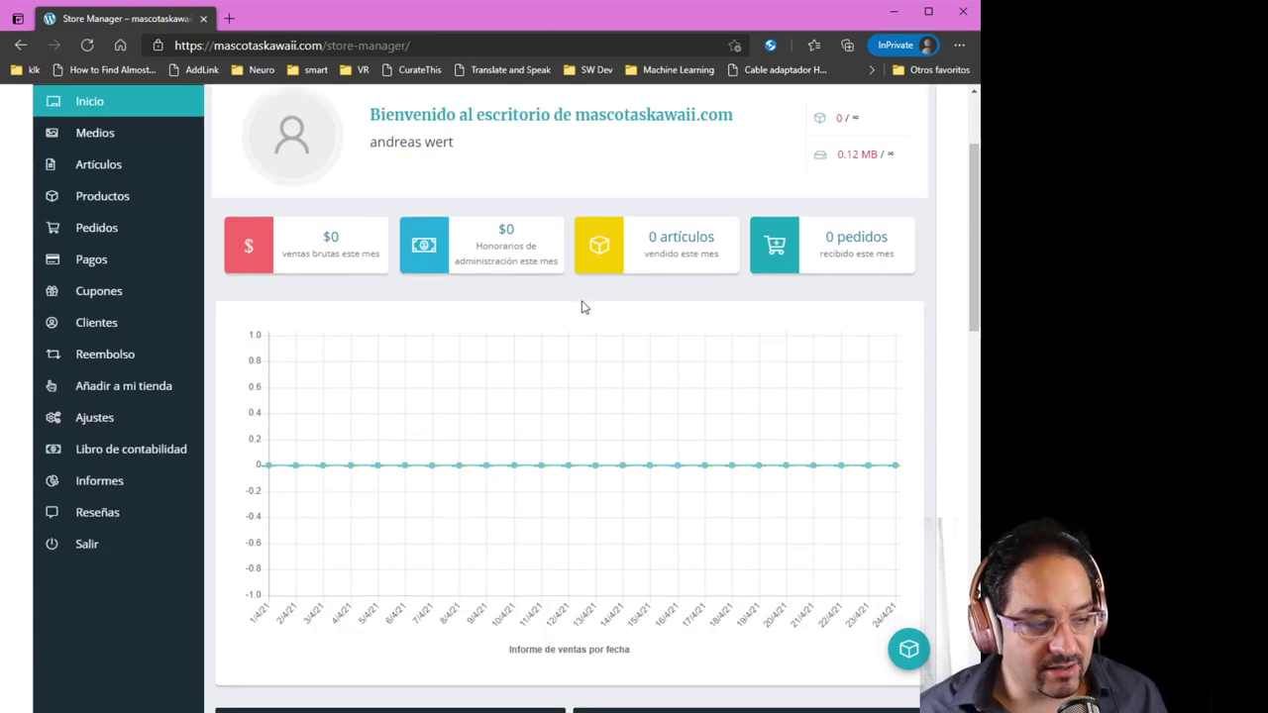
{"action": "scroll", "coordinate": [604, 336], "scroll_direction": "up", "scroll_amount": 2}
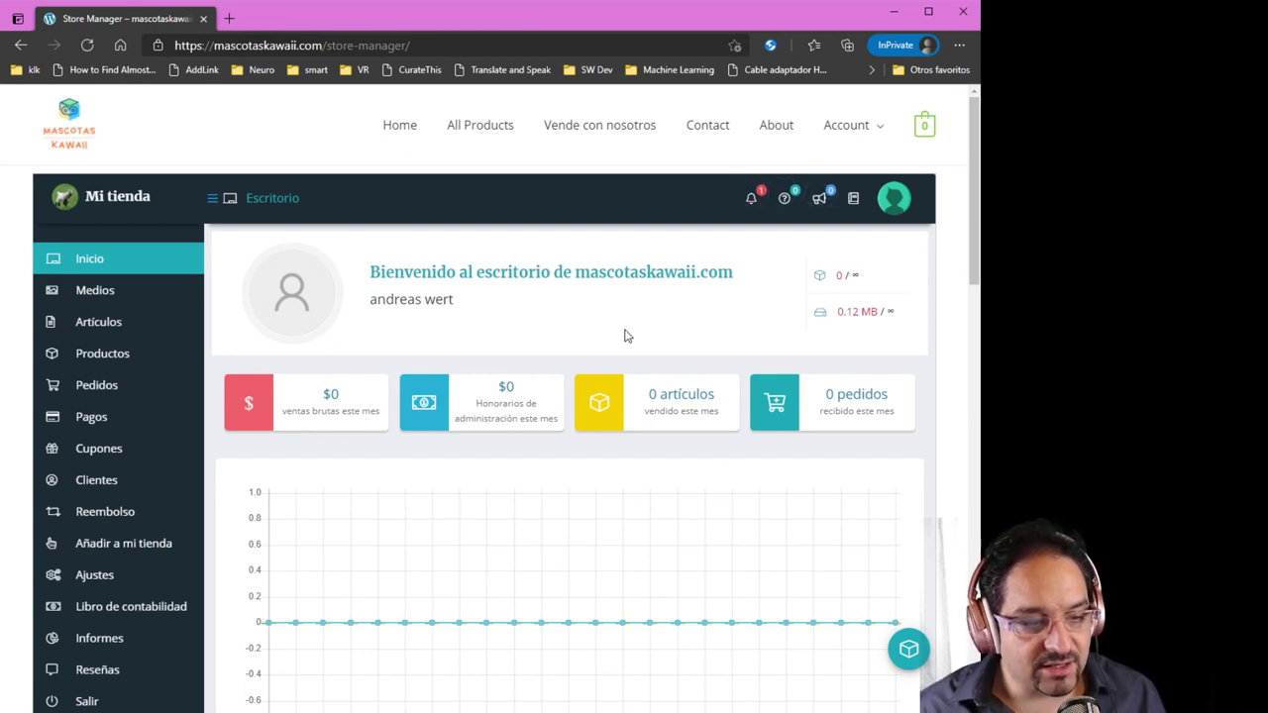
{"action": "mouse_move", "coordinate": [117, 366]}
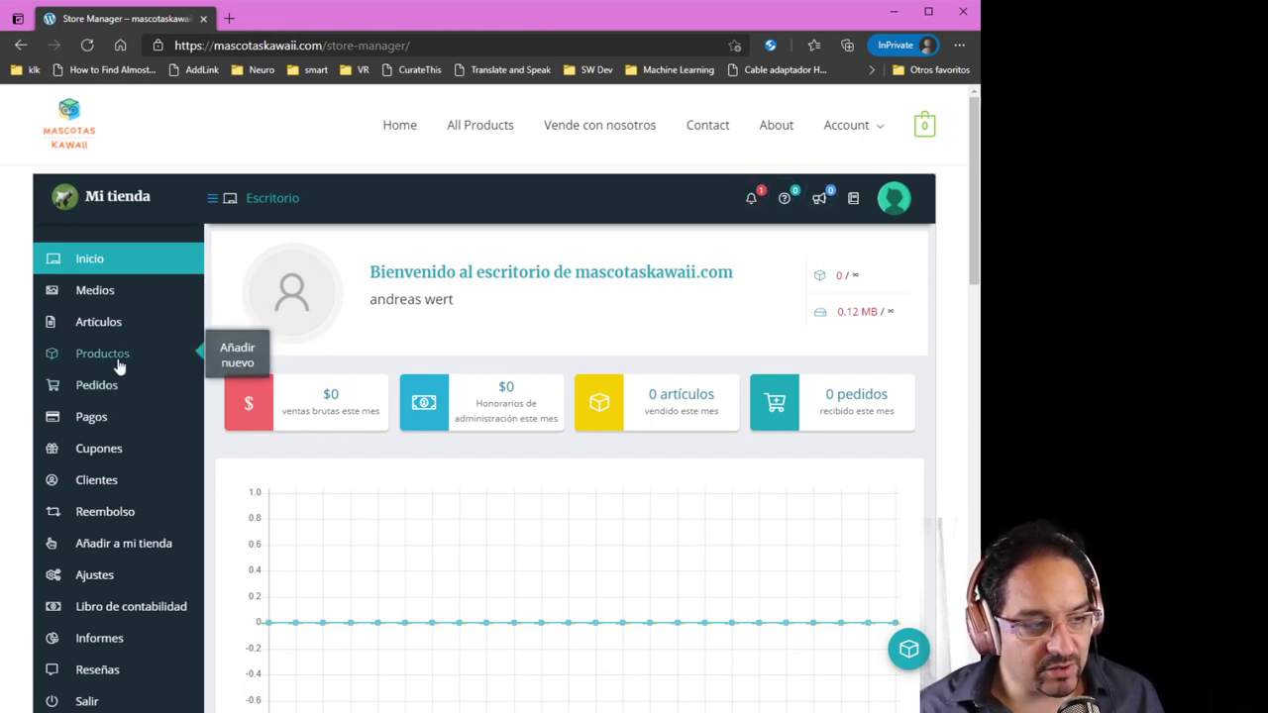
{"action": "left_click", "coordinate": [239, 364]}
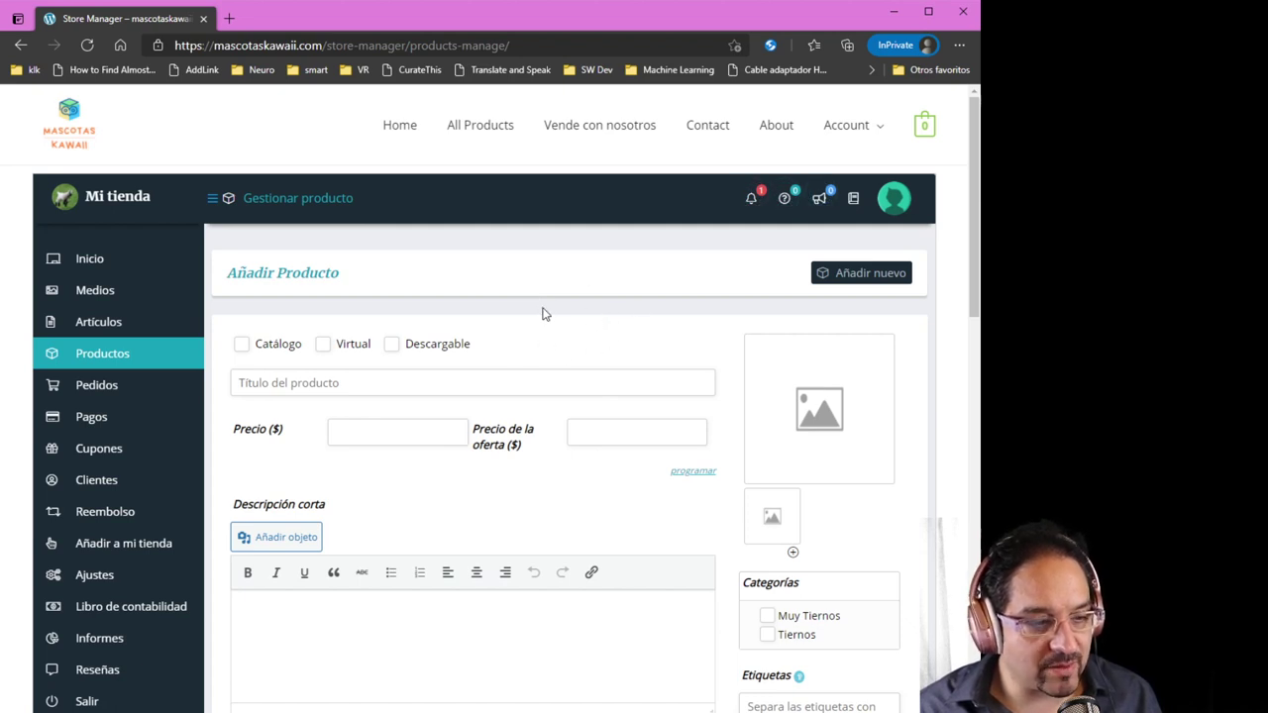
{"action": "scroll", "coordinate": [506, 315], "scroll_direction": "down", "scroll_amount": 1}
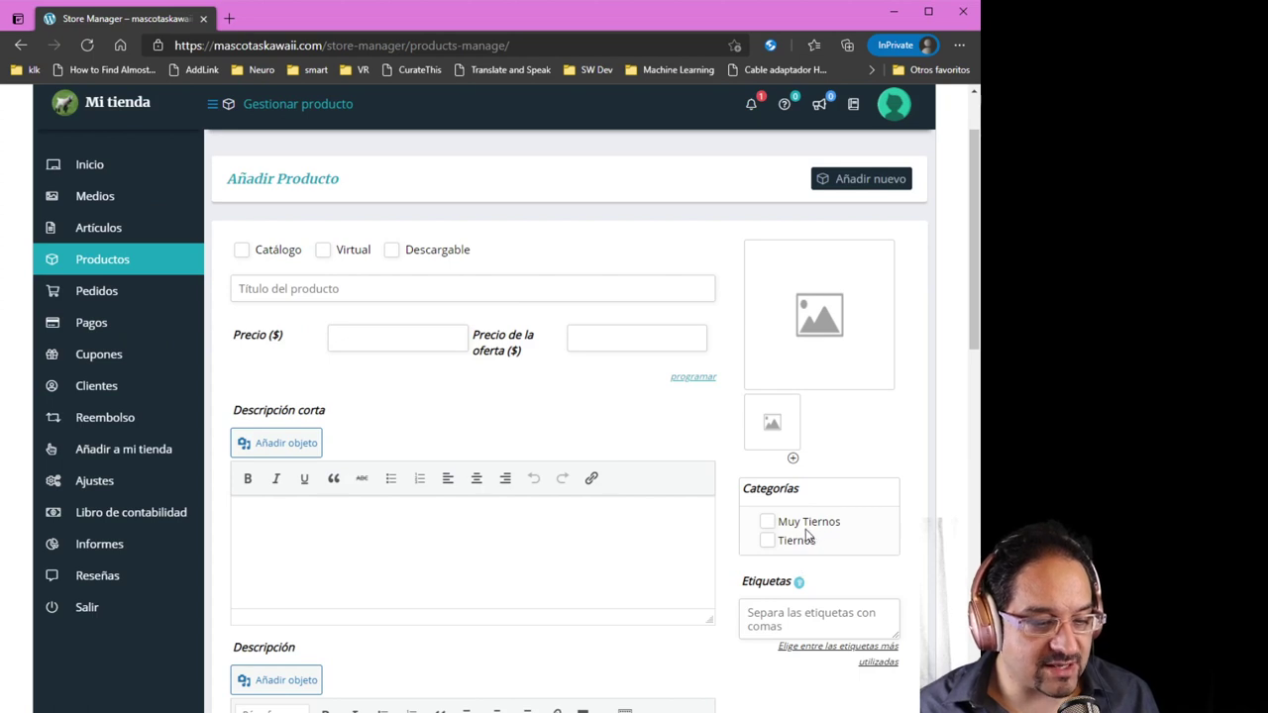
{"action": "scroll", "coordinate": [616, 554], "scroll_direction": "up", "scroll_amount": 1}
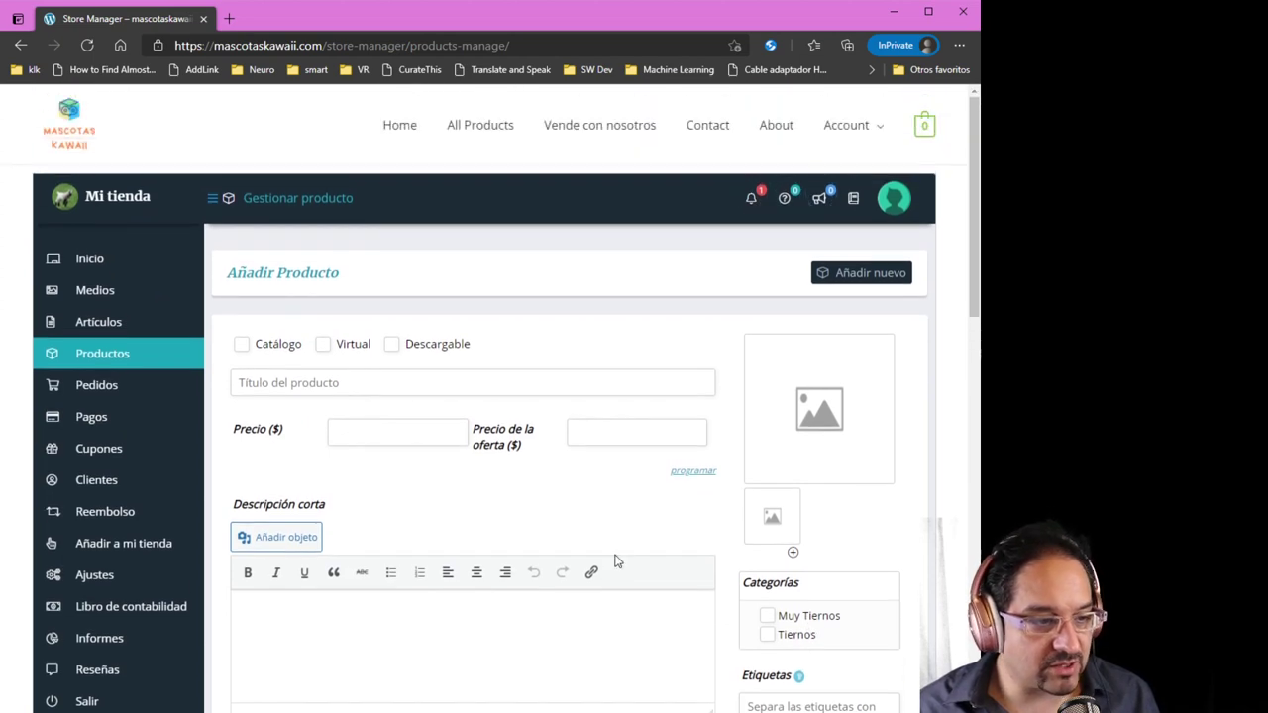
{"action": "scroll", "coordinate": [282, 435], "scroll_direction": "down", "scroll_amount": 1}
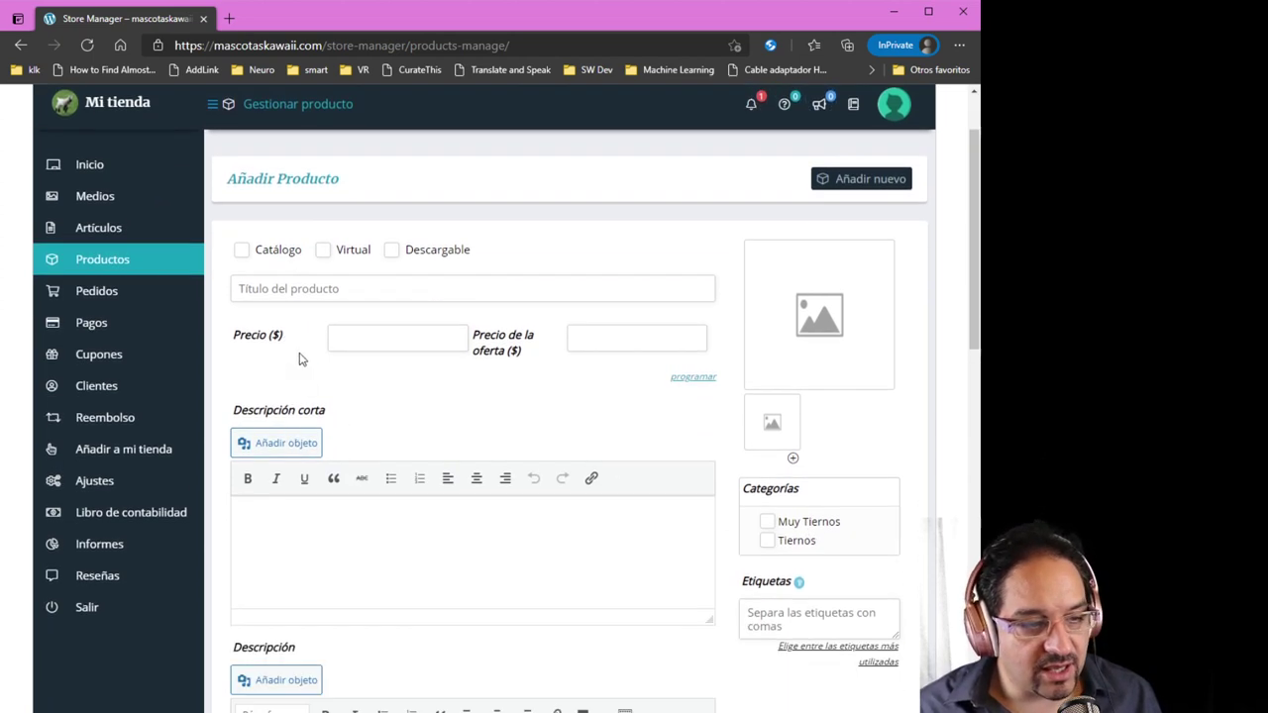
Title the product 'Cabra alegre' with price 1000000 and offer price 850000
{"action": "left_click", "coordinate": [312, 290]}
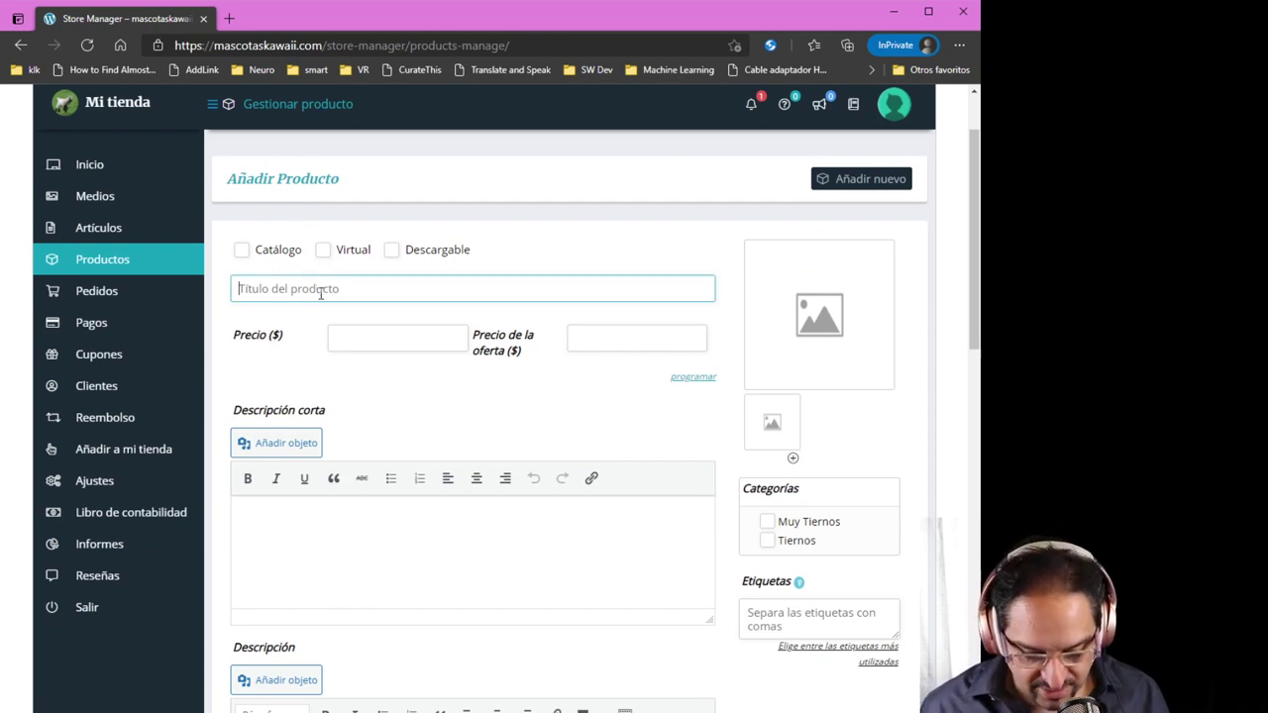
{"action": "type", "text": "Cabra "}
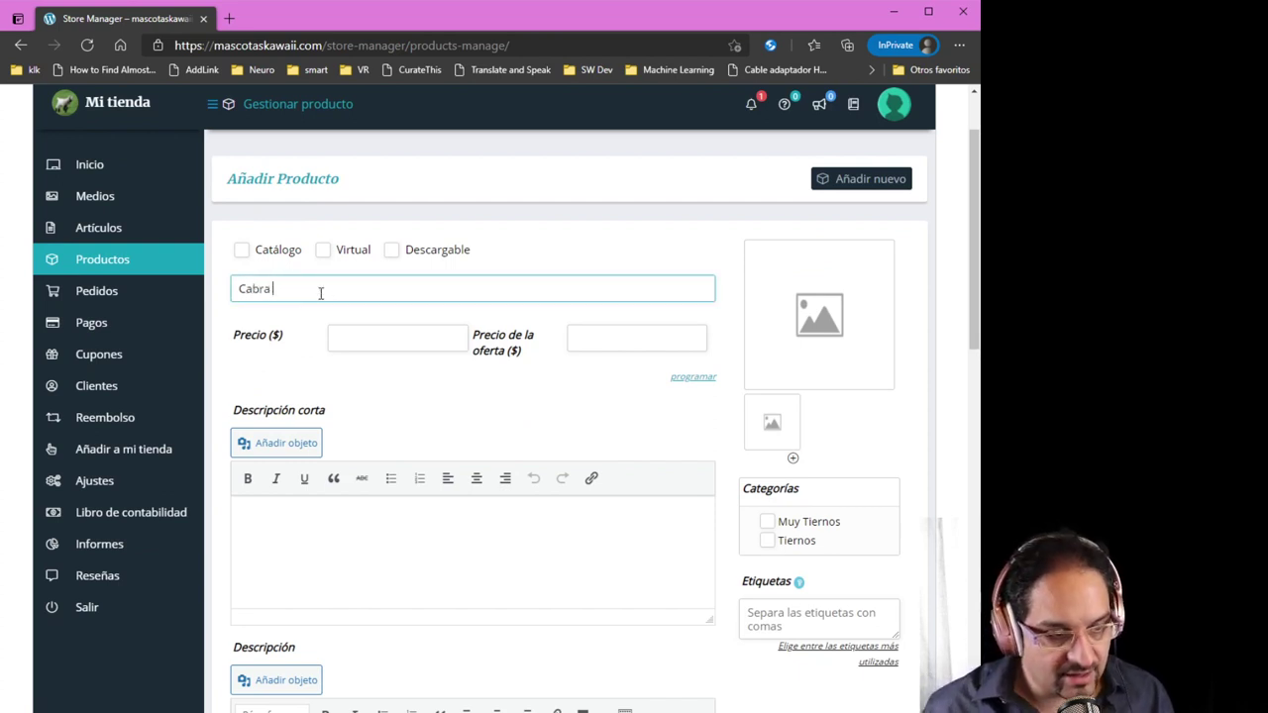
{"action": "type", "text": "alegre"}
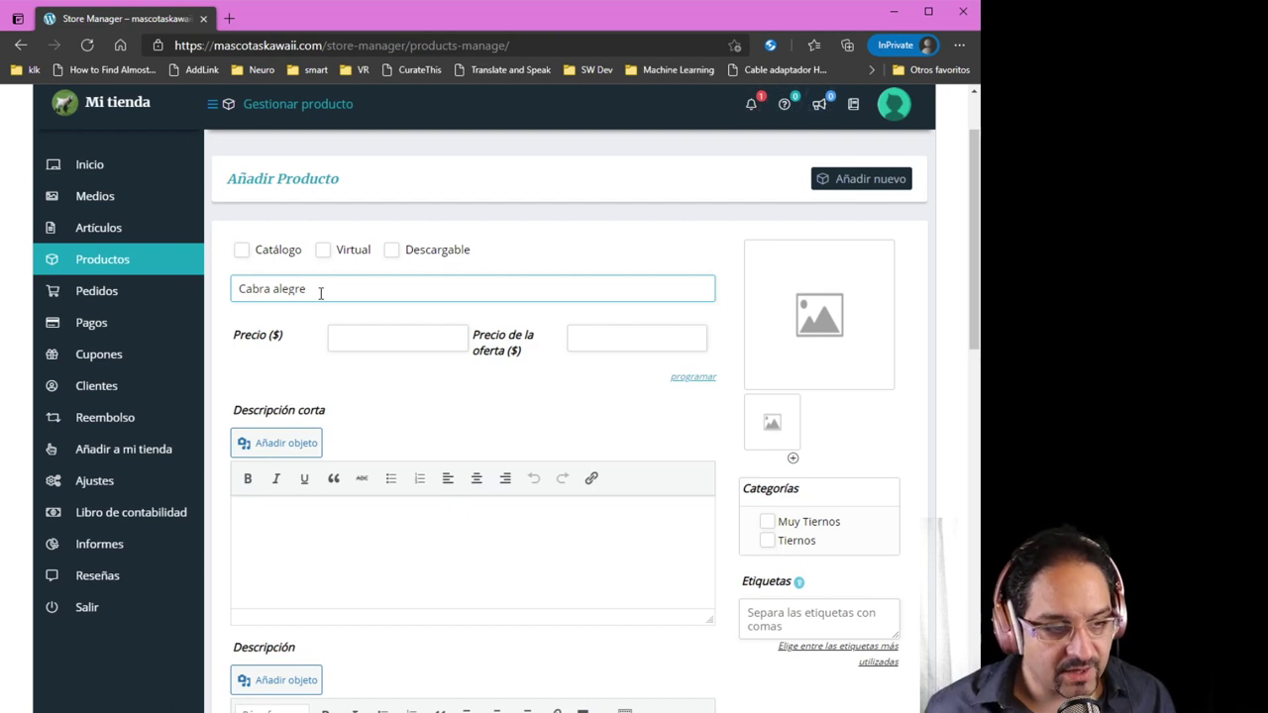
{"action": "left_click", "coordinate": [364, 343]}
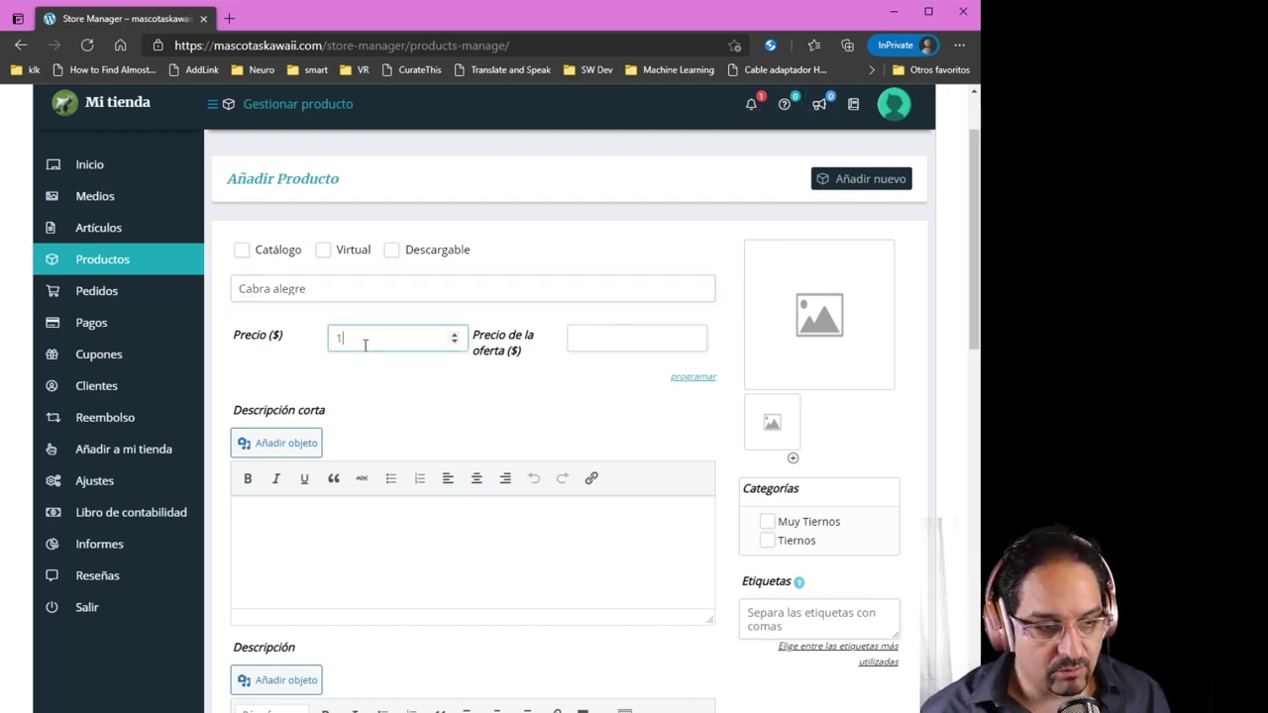
{"action": "type", "text": "1000000"}
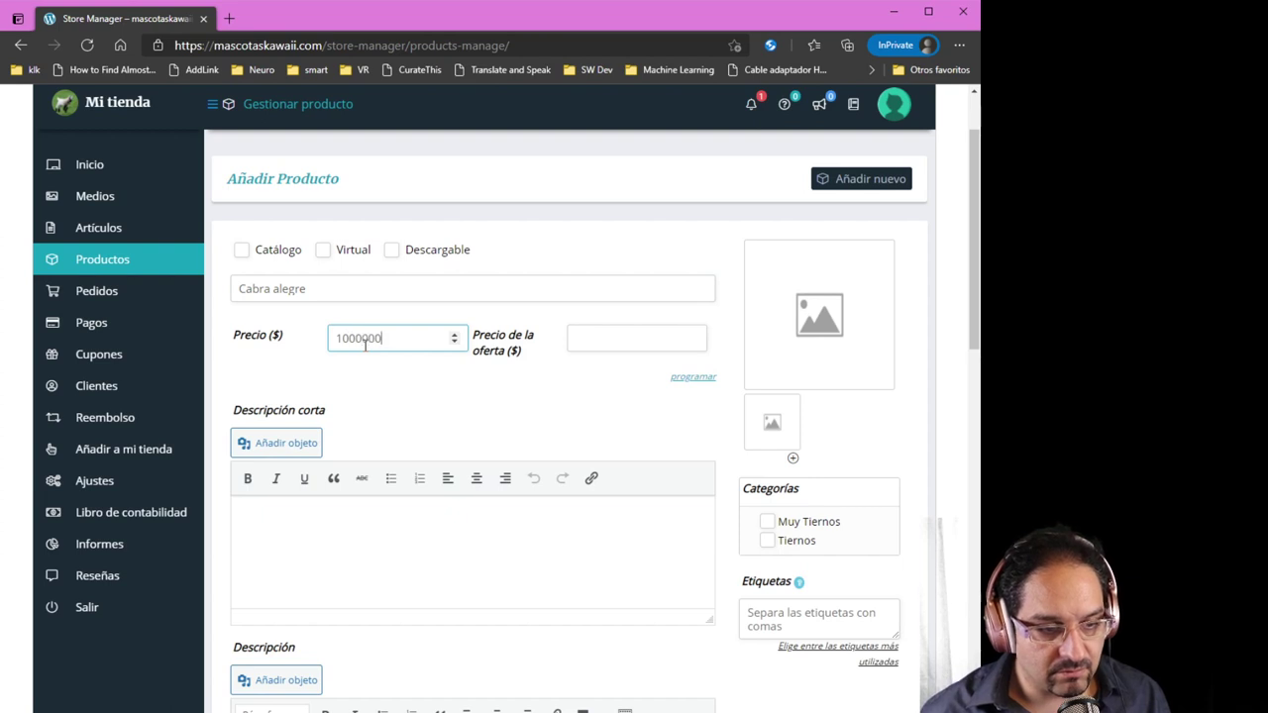
{"action": "left_click", "coordinate": [611, 340]}
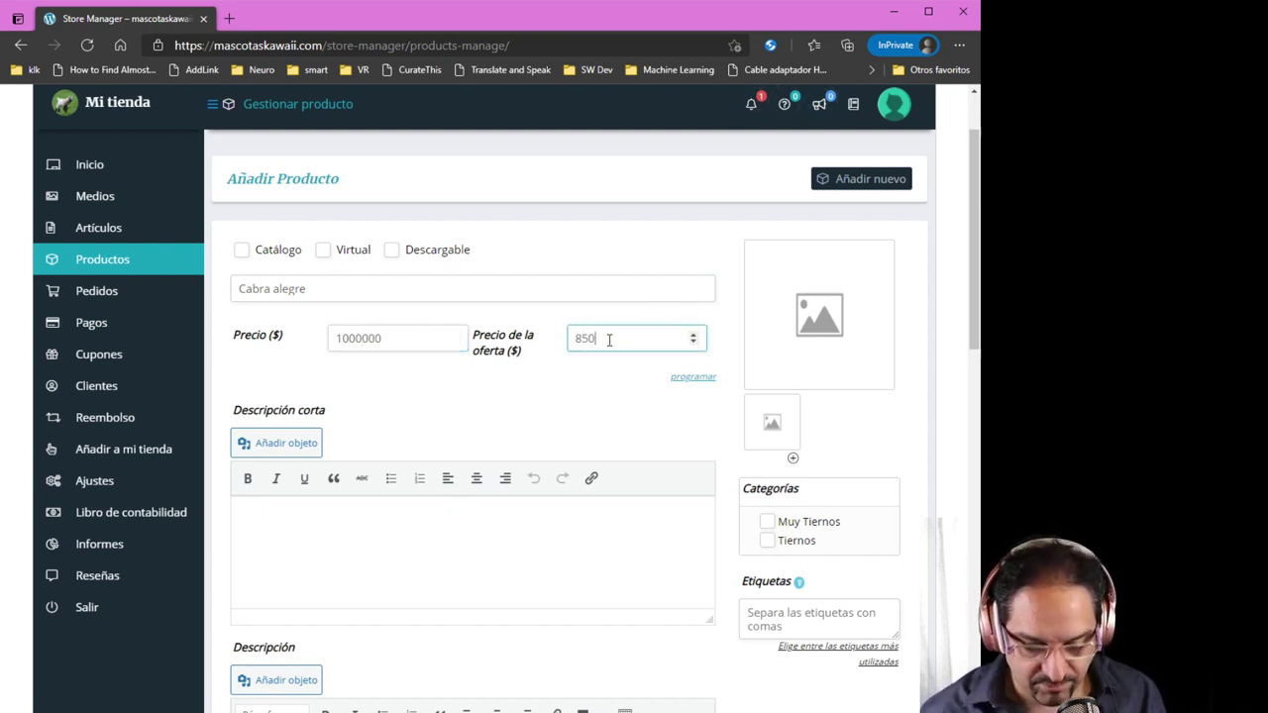
{"action": "type", "text": "850000"}
Add descriptions 'Es una cabra muy alegre' and 'Se pasa de alegre', and tick Muy Tiernos
{"action": "scroll", "coordinate": [550, 462], "scroll_direction": "down", "scroll_amount": 1}
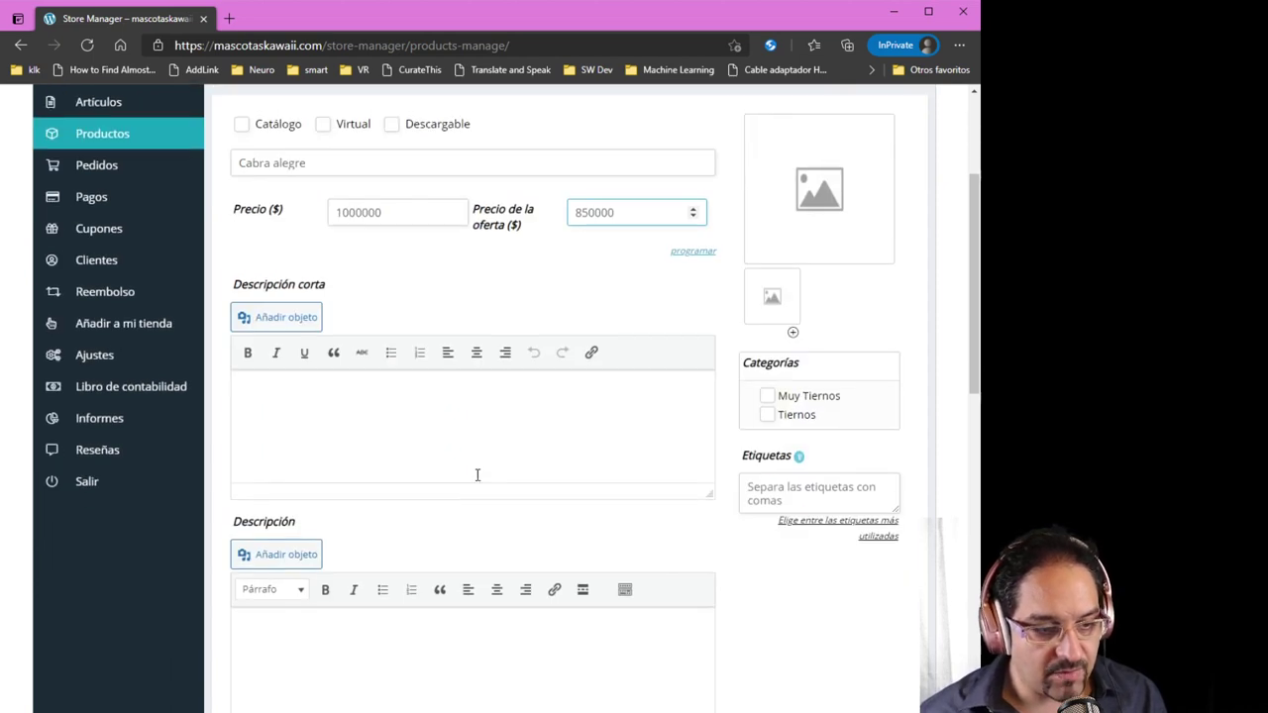
{"action": "left_click", "coordinate": [383, 394]}
{"action": "type", "text": "Es una cabra m"}
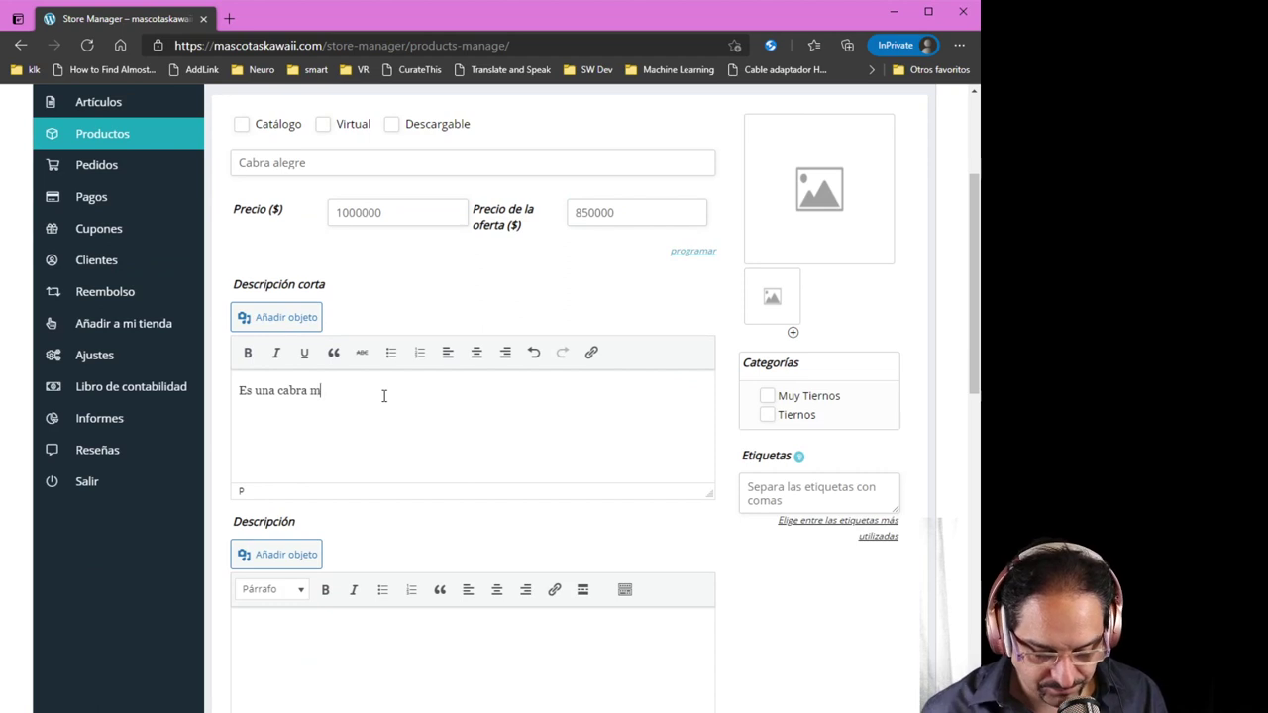
{"action": "type", "text": "uy alegre"}
{"action": "scroll", "coordinate": [385, 396], "scroll_direction": "down", "scroll_amount": 1}
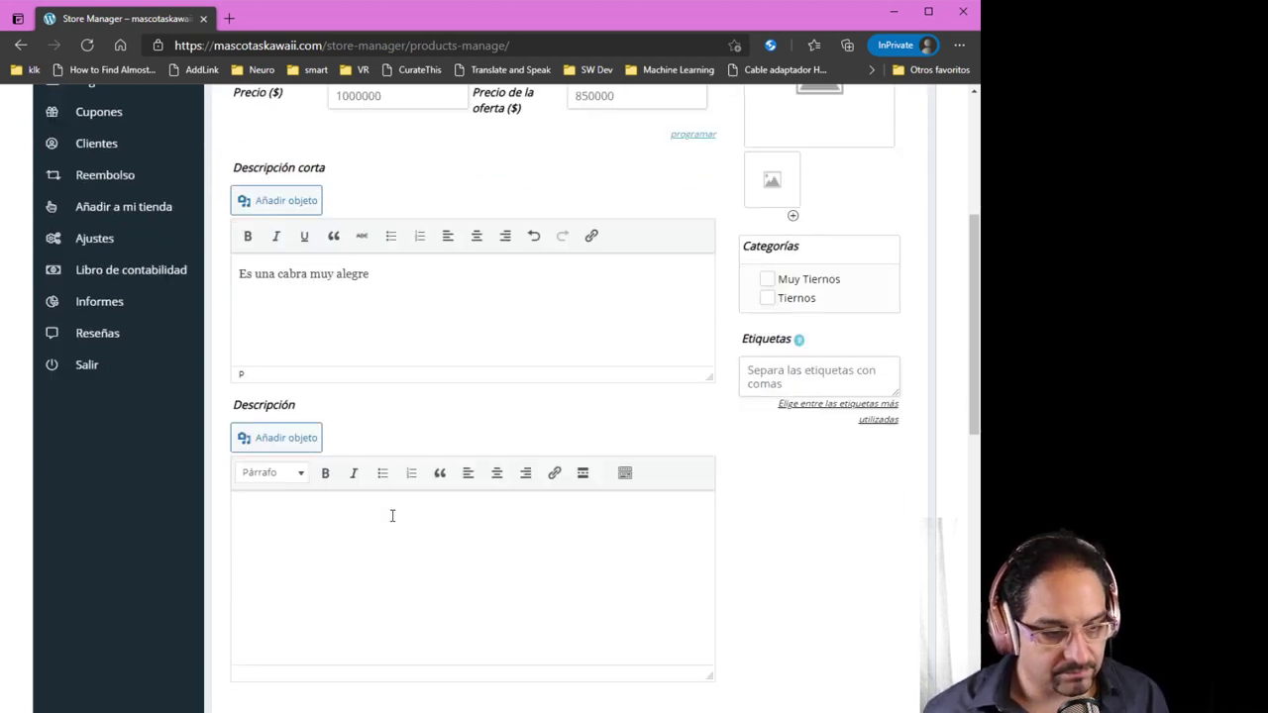
{"action": "left_click", "coordinate": [378, 567]}
{"action": "type", "text": "Se "}
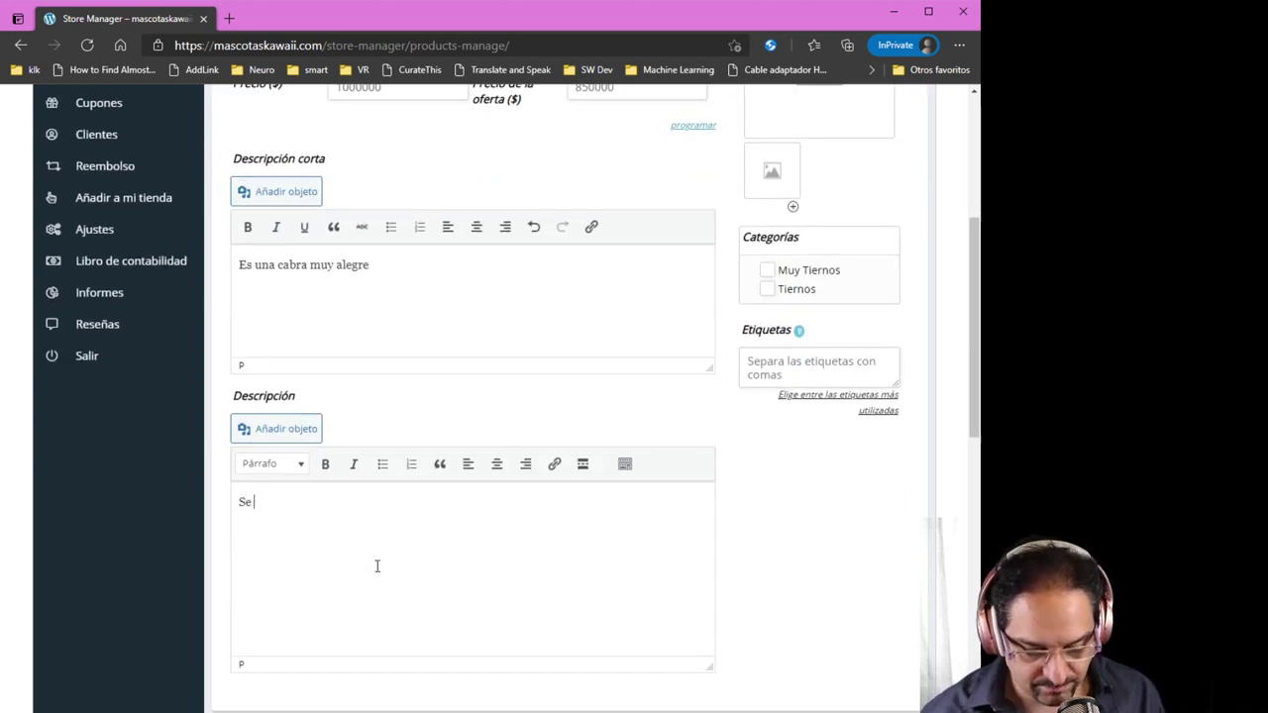
{"action": "type", "text": "pasa de alegr"}
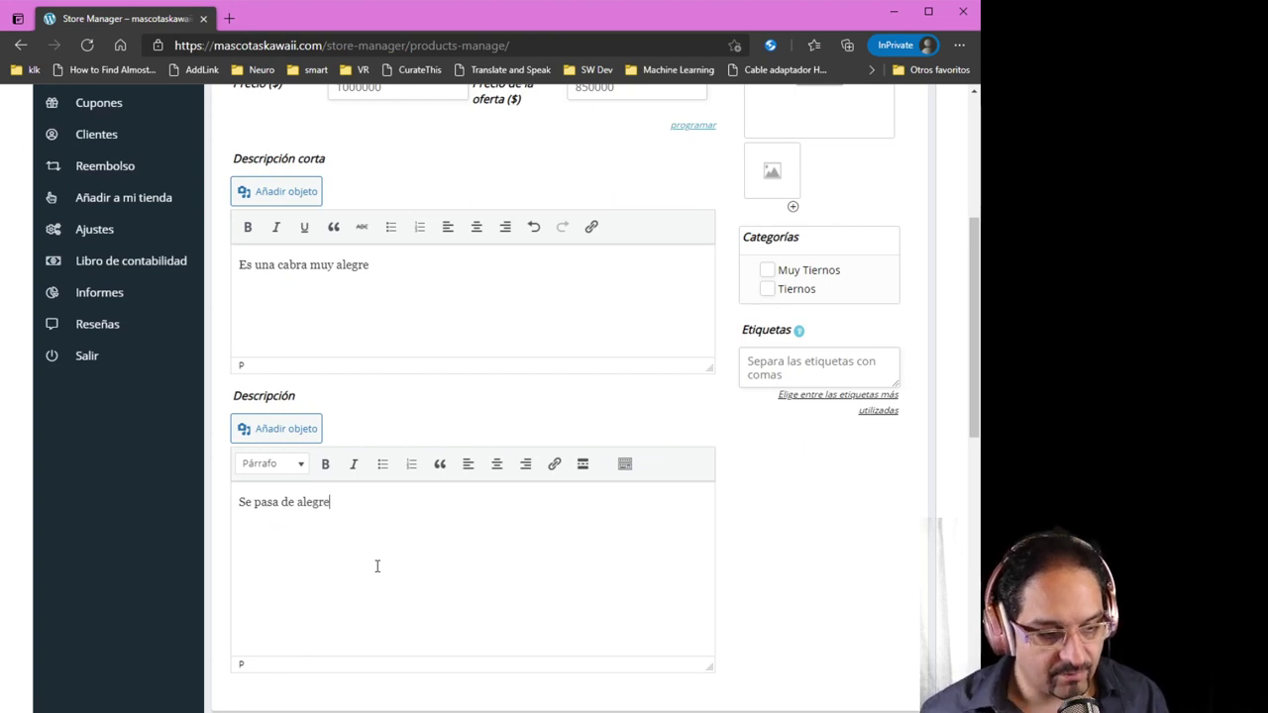
{"action": "type", "text": "e"}
{"action": "scroll", "coordinate": [498, 578], "scroll_direction": "up", "scroll_amount": 1}
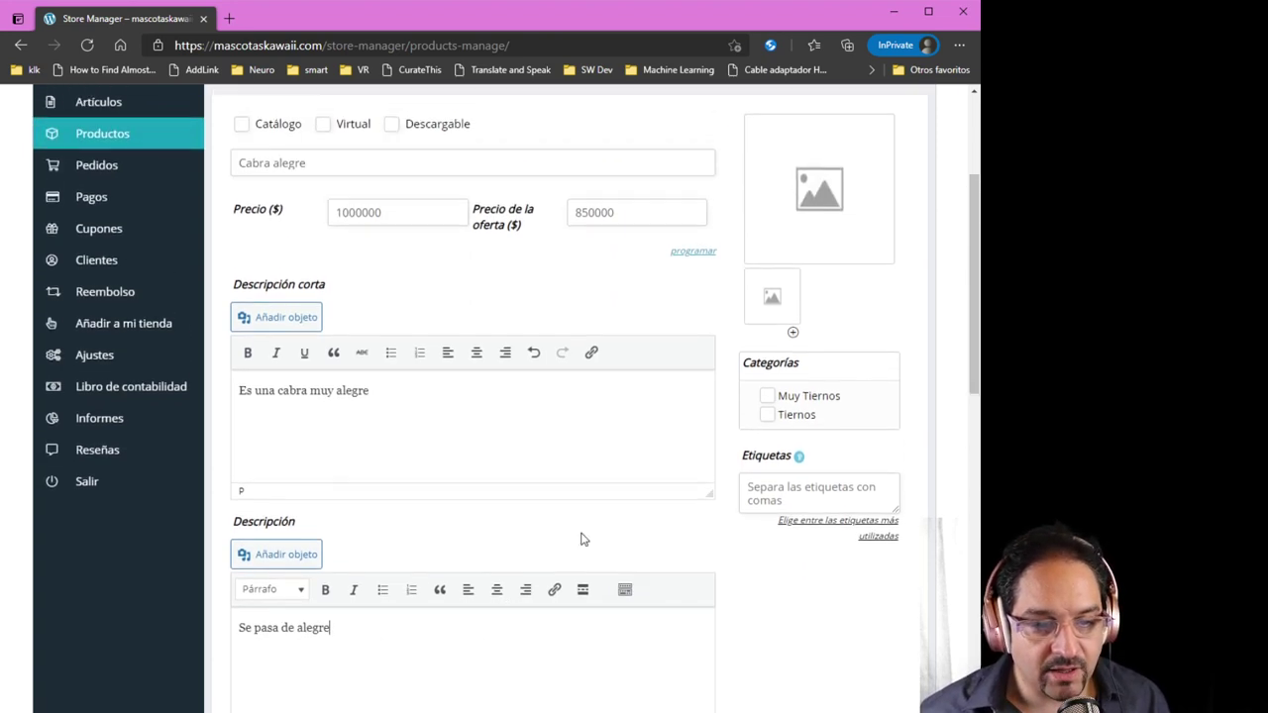
{"action": "left_click", "coordinate": [768, 396]}
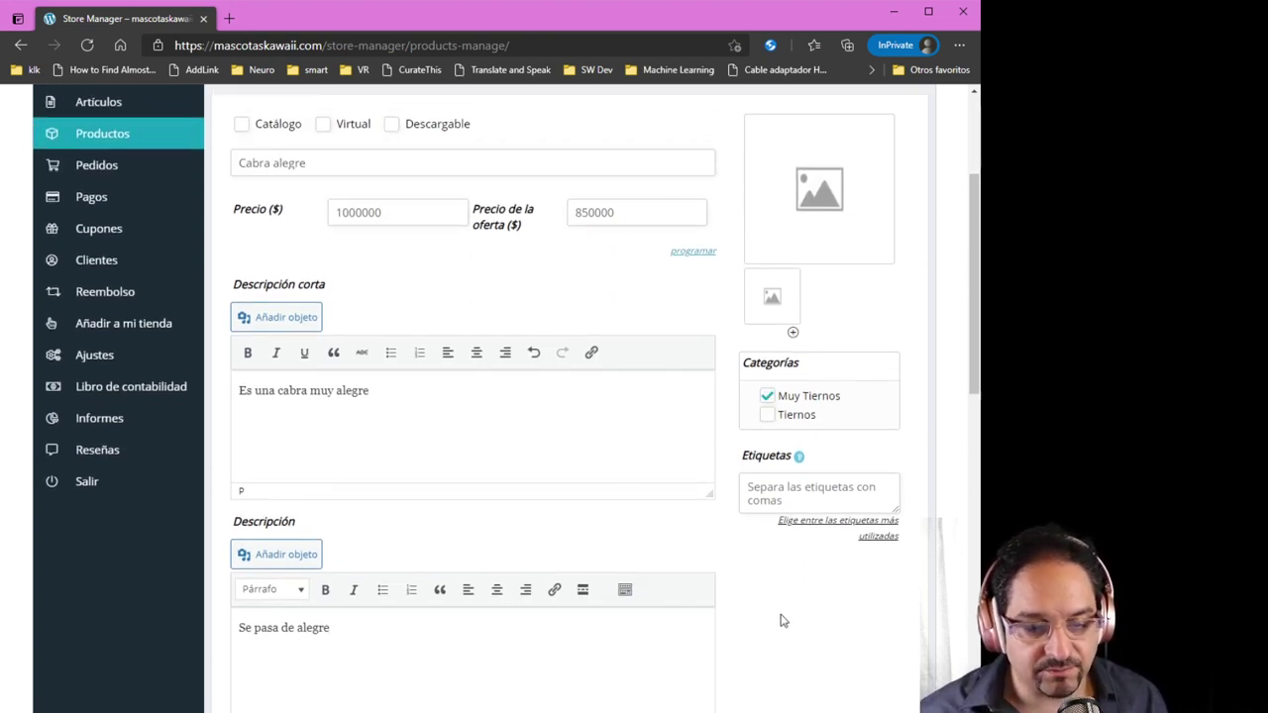
{"action": "scroll", "coordinate": [780, 620], "scroll_direction": "down", "scroll_amount": 4}
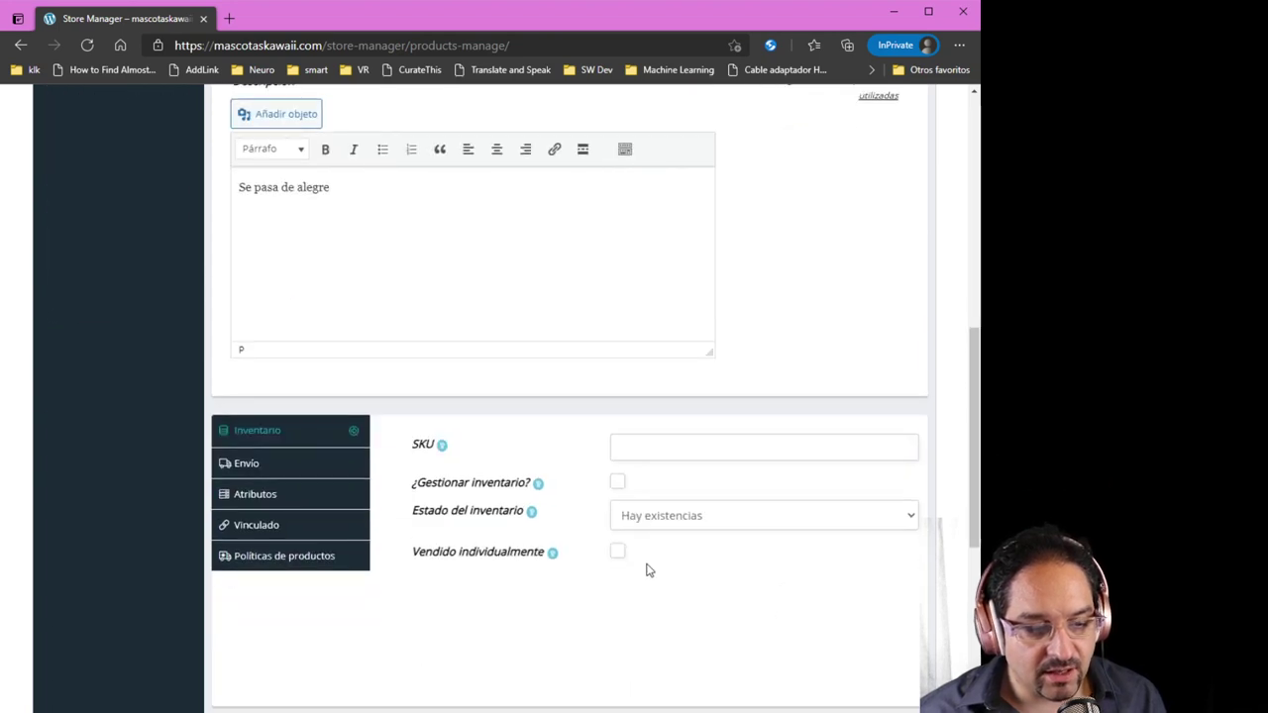
{"action": "left_click", "coordinate": [620, 485]}
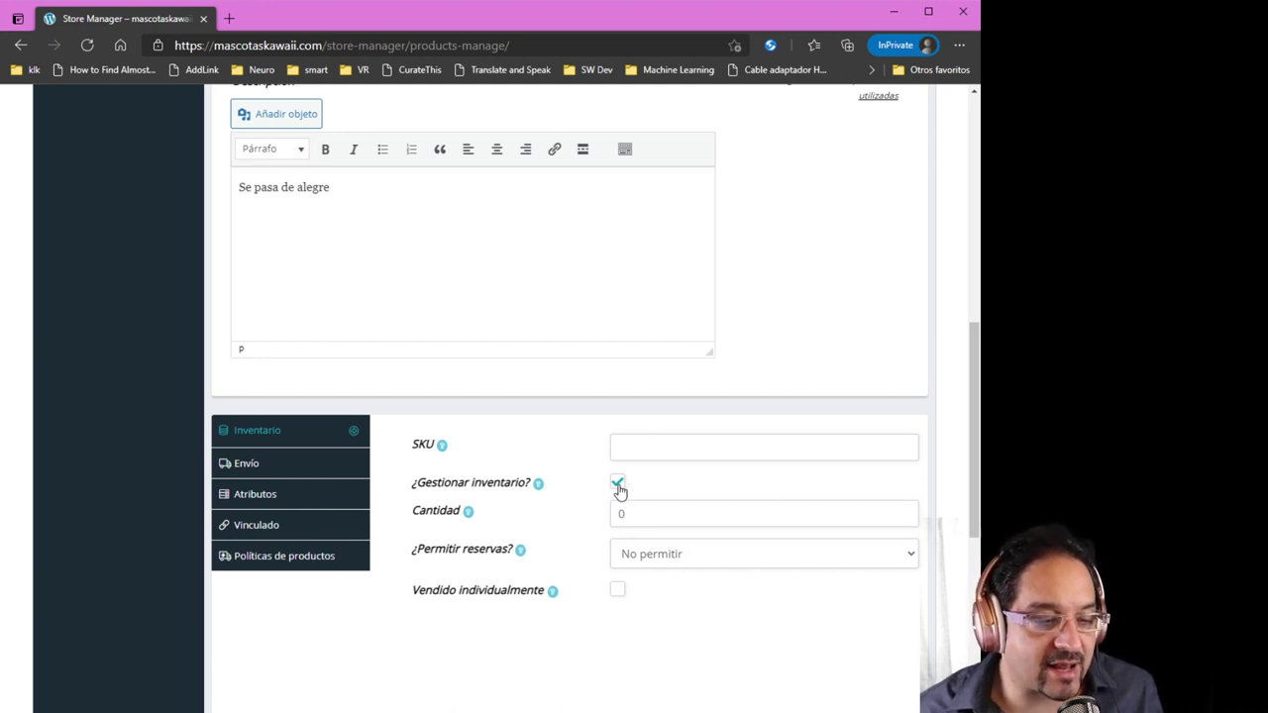
{"action": "left_click", "coordinate": [617, 485]}
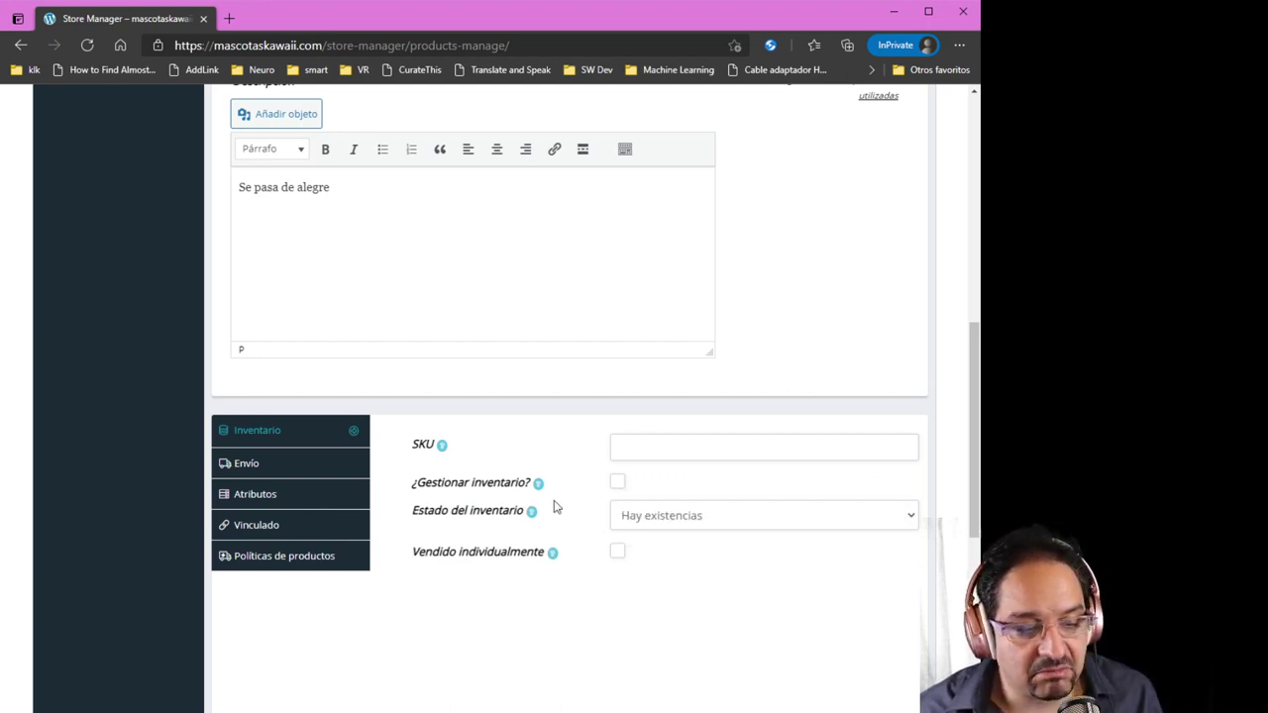
{"action": "left_click", "coordinate": [303, 473]}
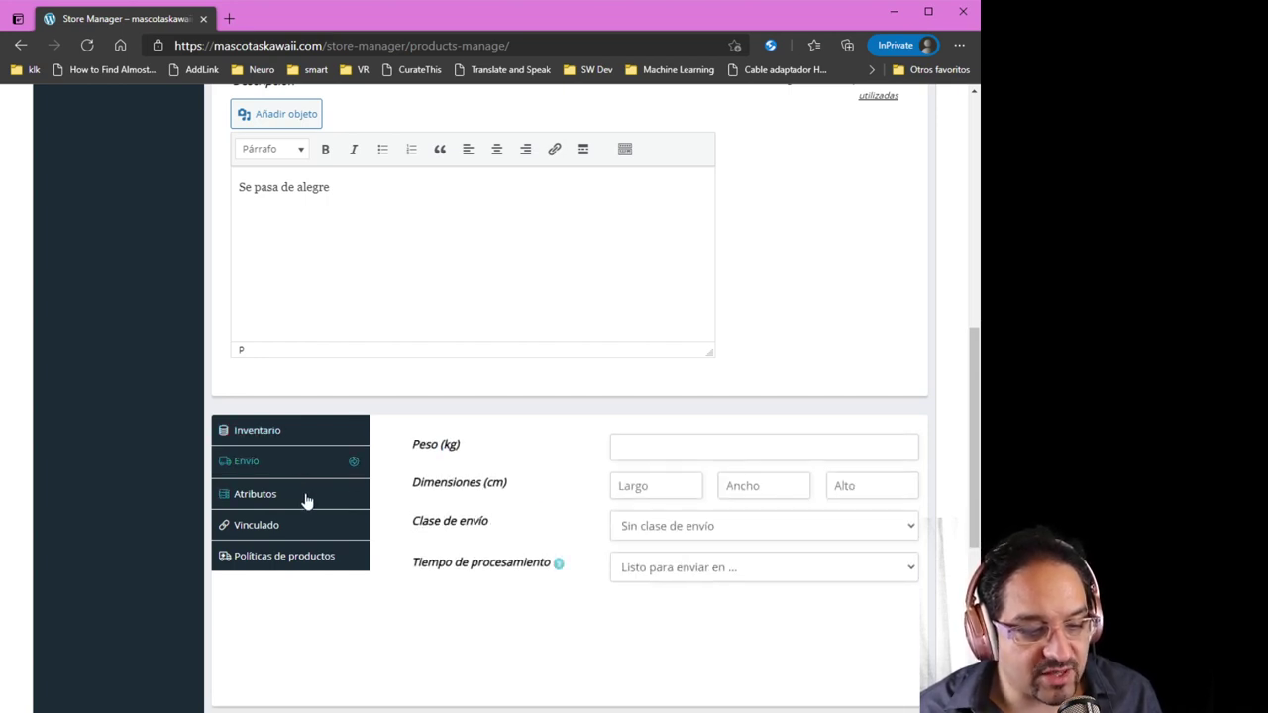
{"action": "left_click", "coordinate": [307, 501]}
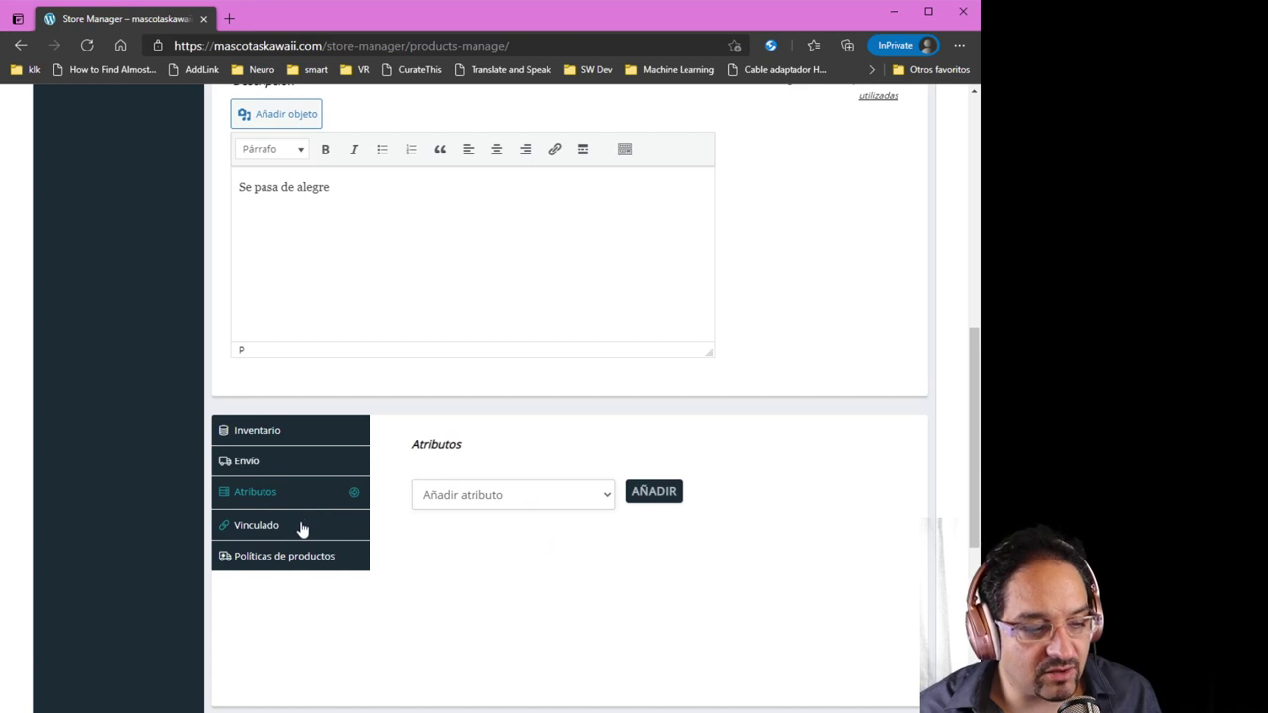
{"action": "left_click", "coordinate": [303, 535]}
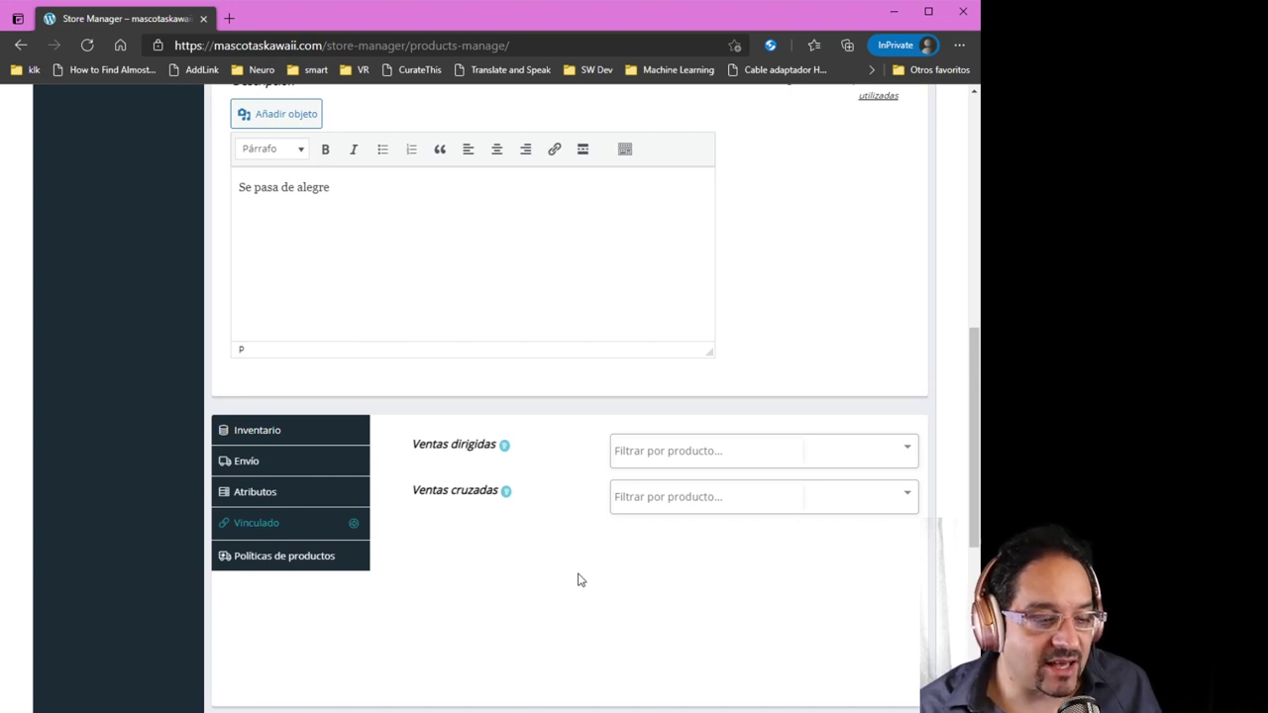
{"action": "left_click", "coordinate": [330, 561]}
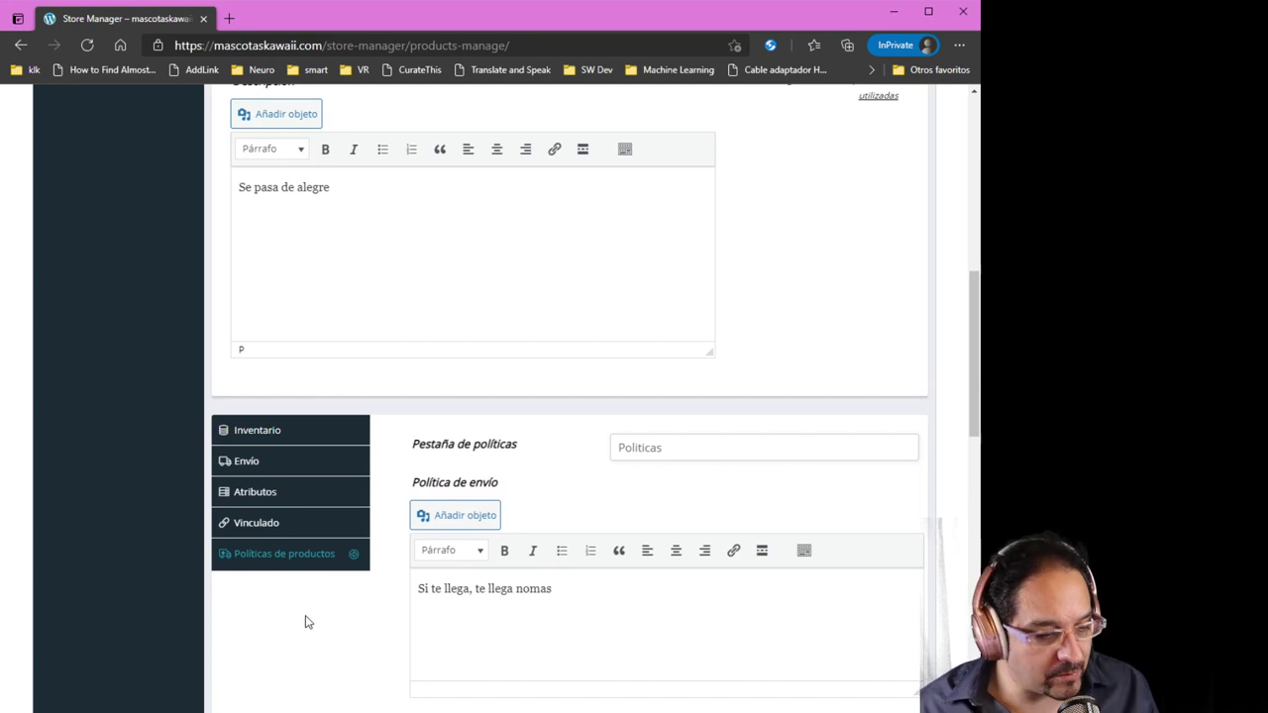
{"action": "scroll", "coordinate": [306, 622], "scroll_direction": "down", "scroll_amount": 3}
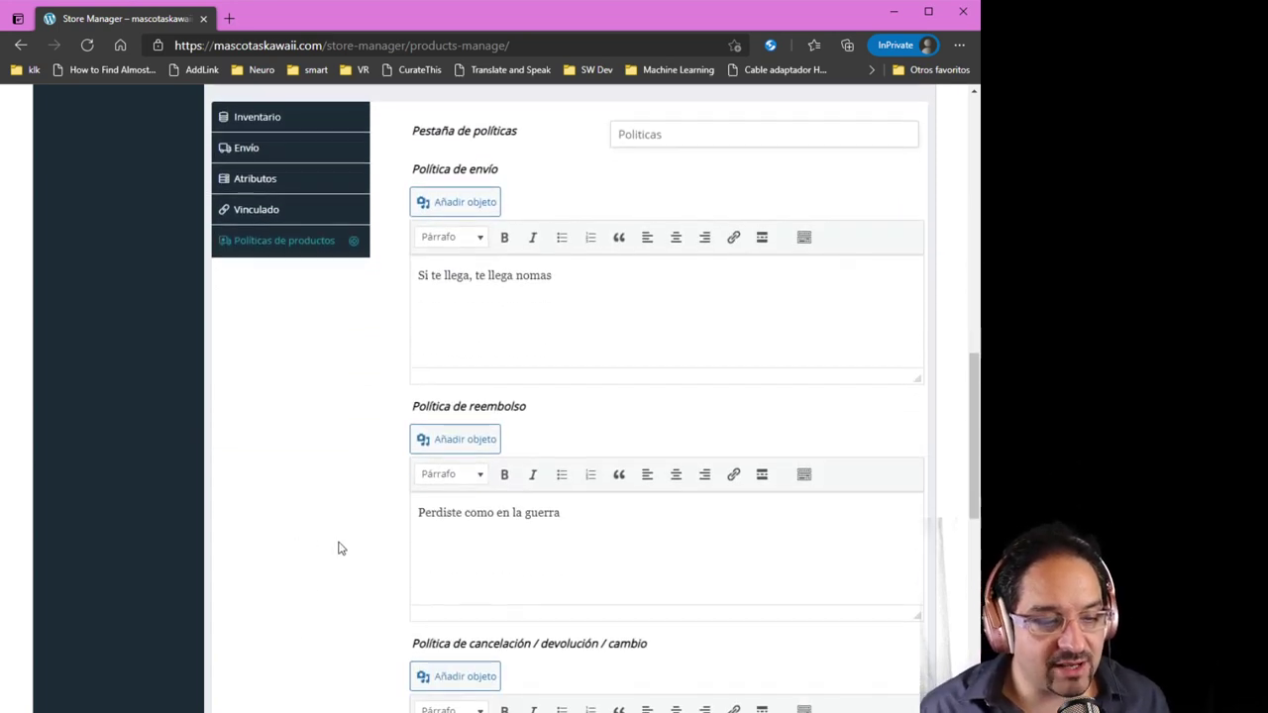
{"action": "scroll", "coordinate": [480, 394], "scroll_direction": "down", "scroll_amount": 1}
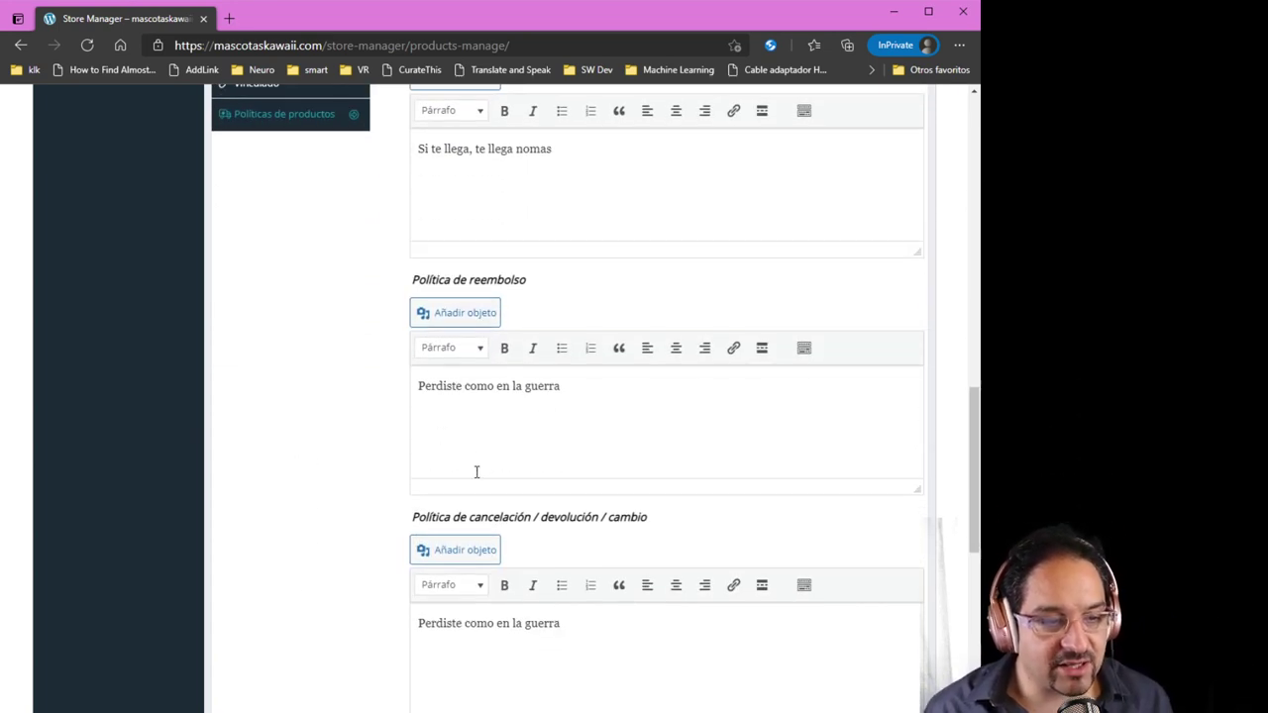
{"action": "scroll", "coordinate": [359, 552], "scroll_direction": "up", "scroll_amount": 3}
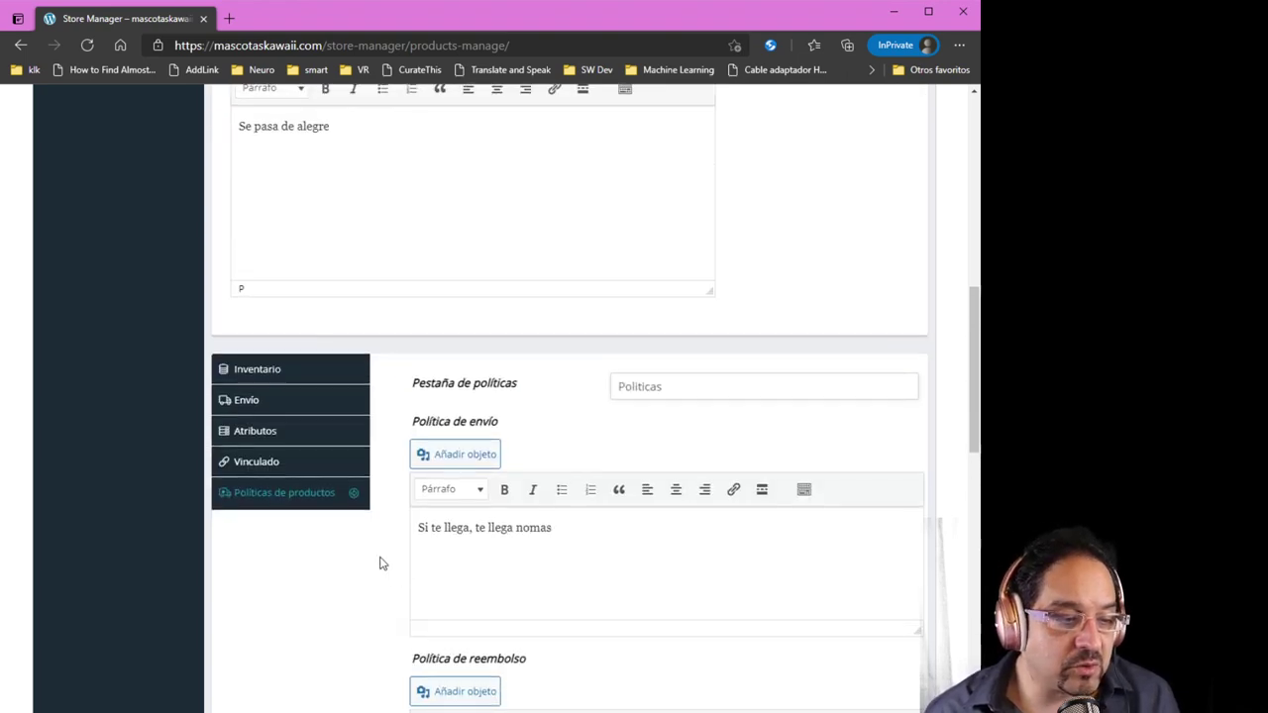
{"action": "scroll", "coordinate": [346, 551], "scroll_direction": "up", "scroll_amount": 1}
{"action": "left_click", "coordinate": [303, 533]}
{"action": "scroll", "coordinate": [493, 597], "scroll_direction": "up", "scroll_amount": 5}
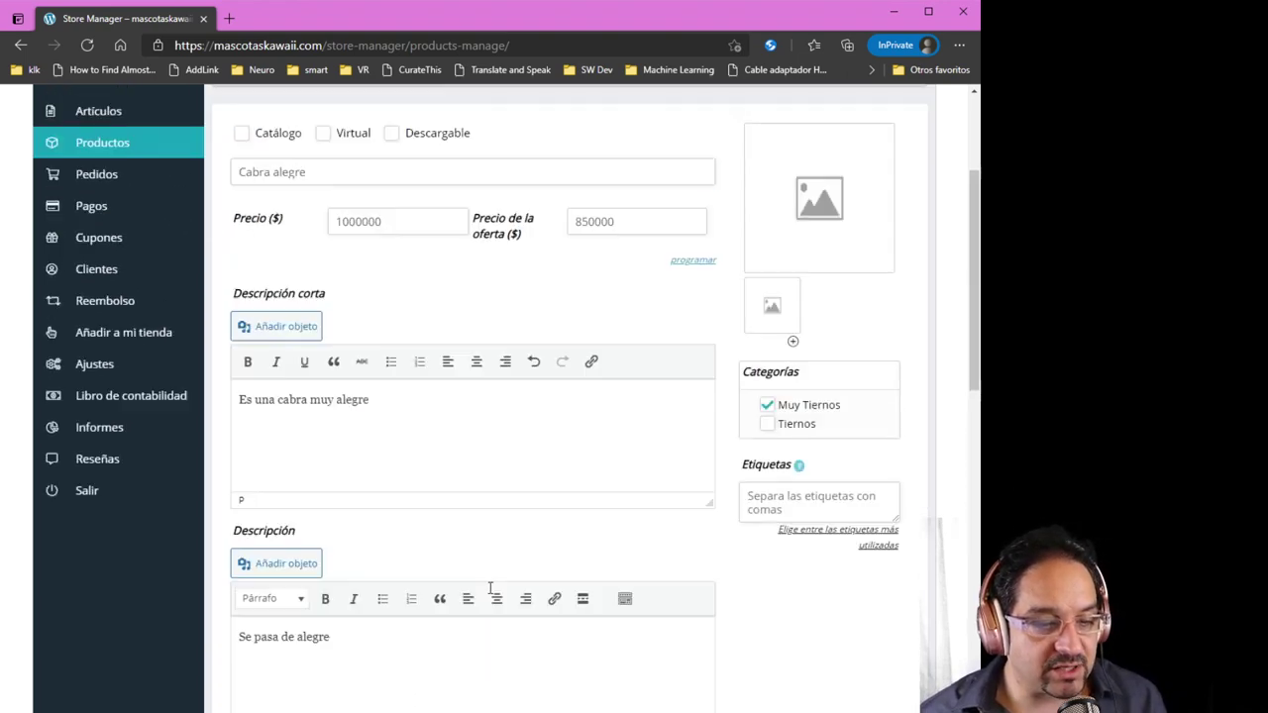
Upload the goat photo as the product's main image
{"action": "left_click", "coordinate": [857, 355]}
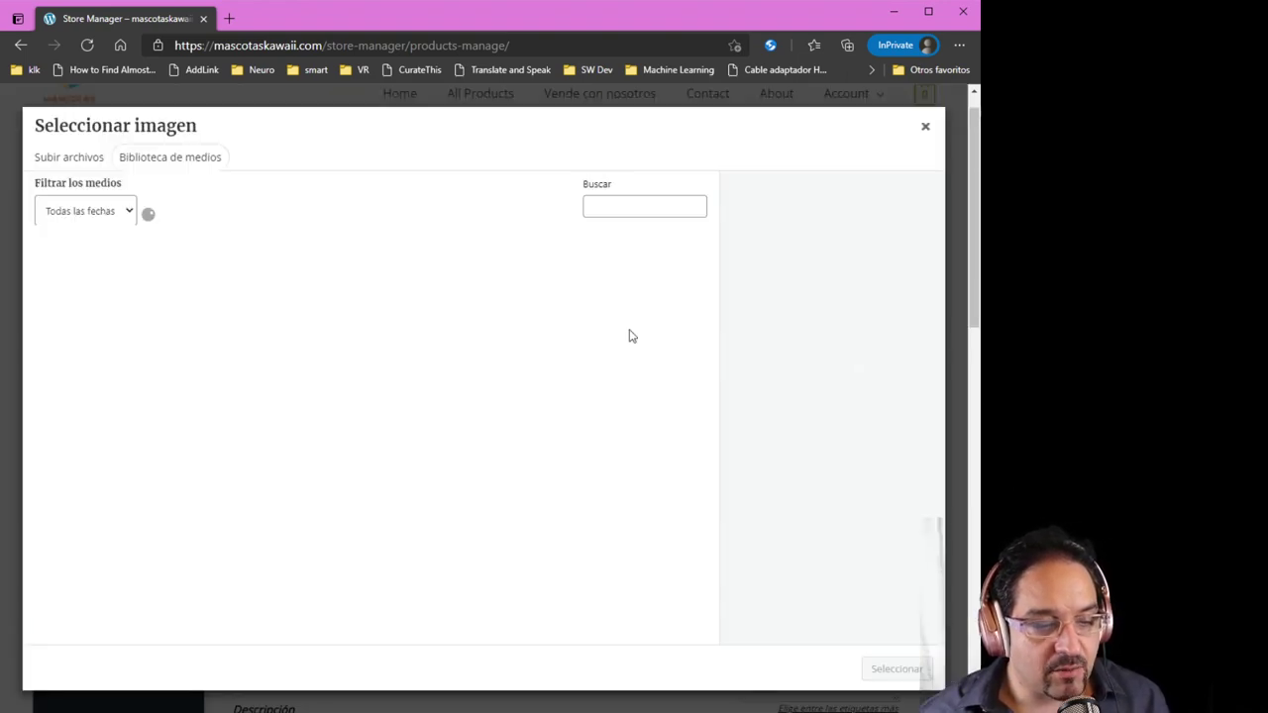
{"action": "left_click", "coordinate": [72, 160]}
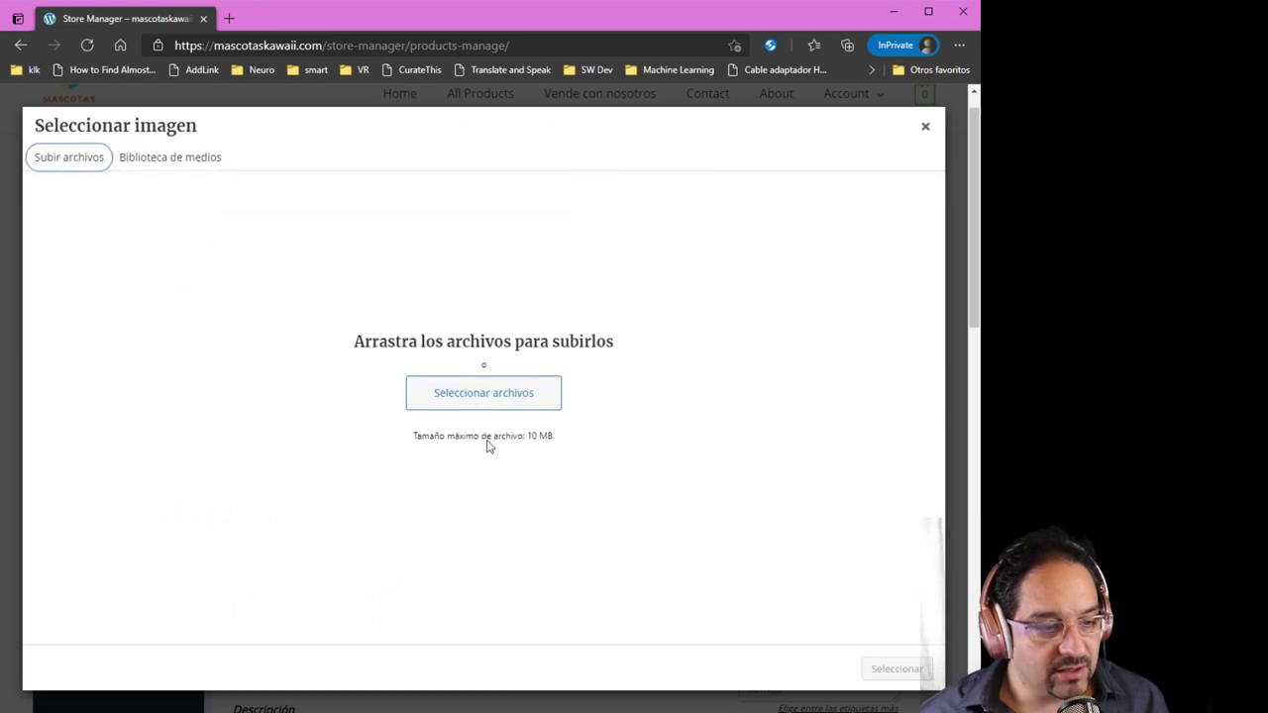
{"action": "left_click", "coordinate": [432, 385]}
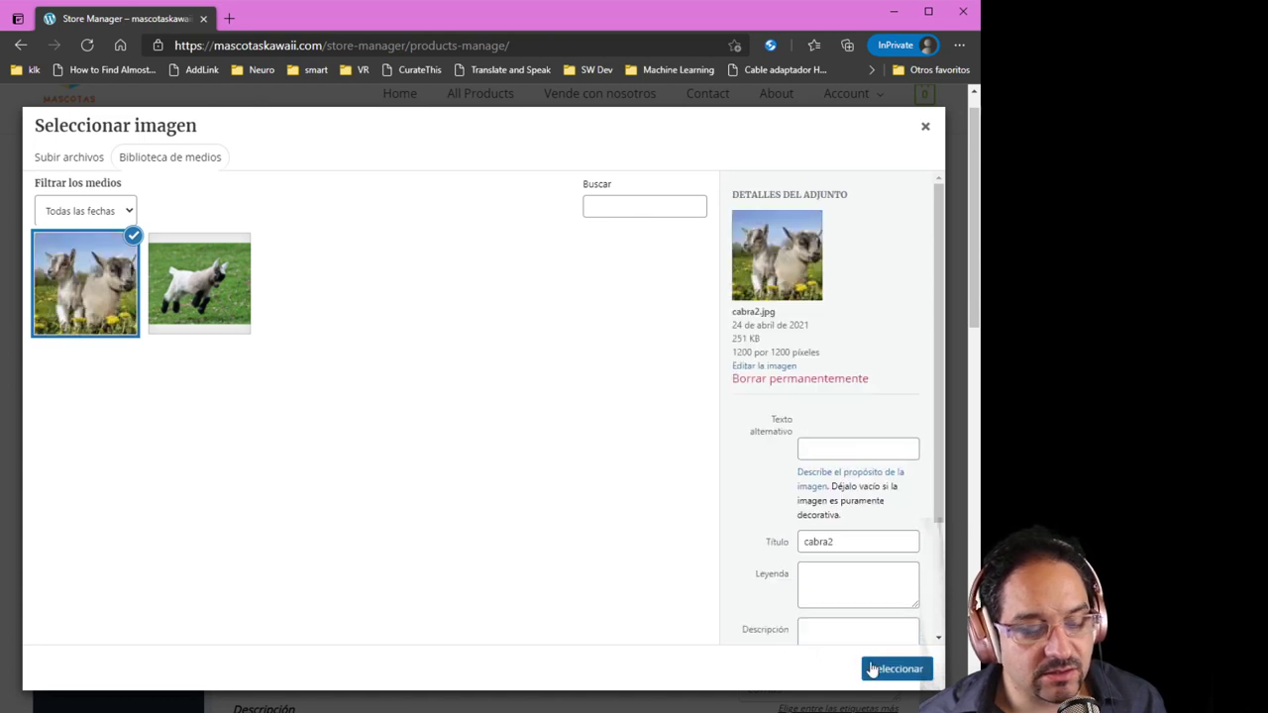
{"action": "left_click", "coordinate": [889, 666]}
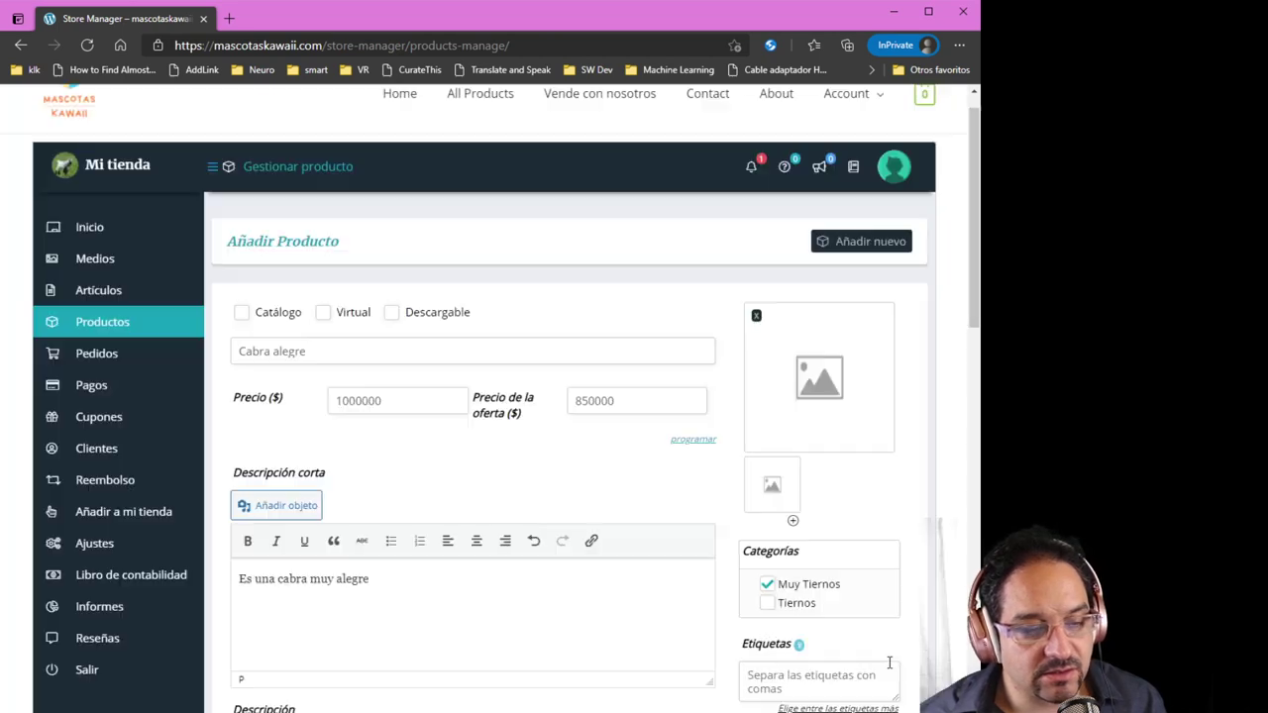
Add the goat photo to the product gallery and publish Cabra alegre
{"action": "left_click", "coordinate": [776, 488]}
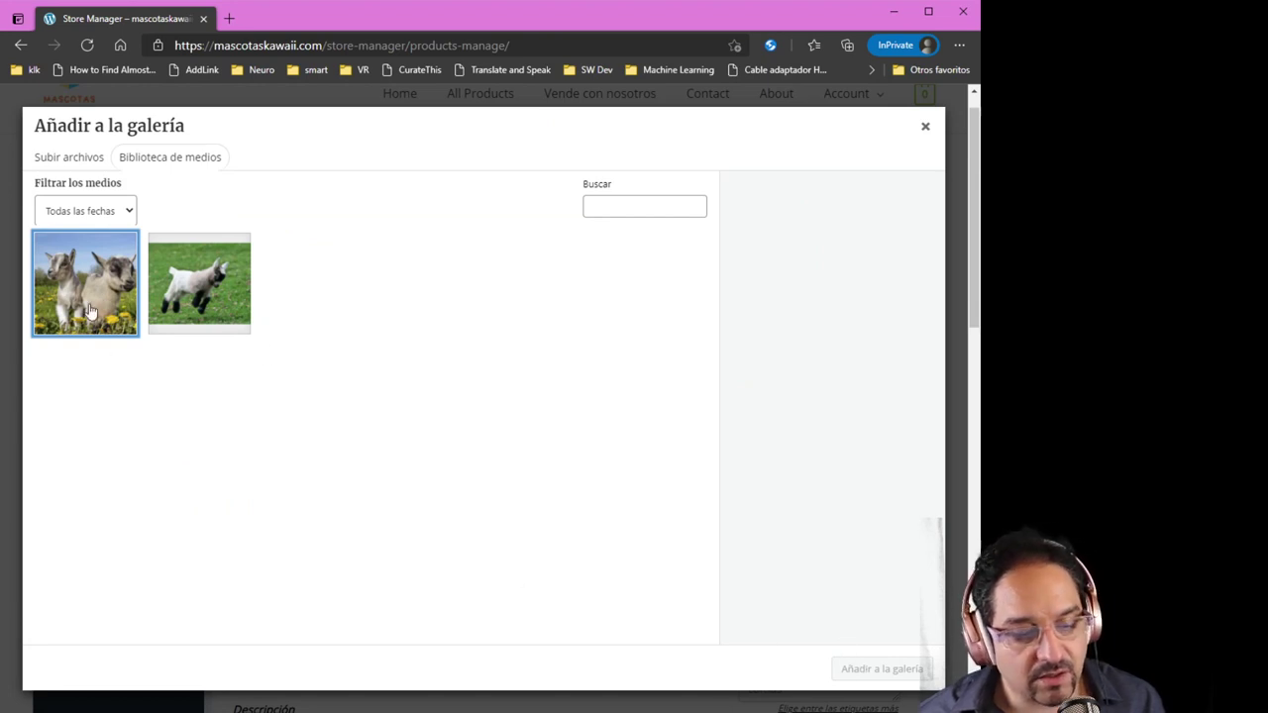
{"action": "left_click", "coordinate": [89, 311]}
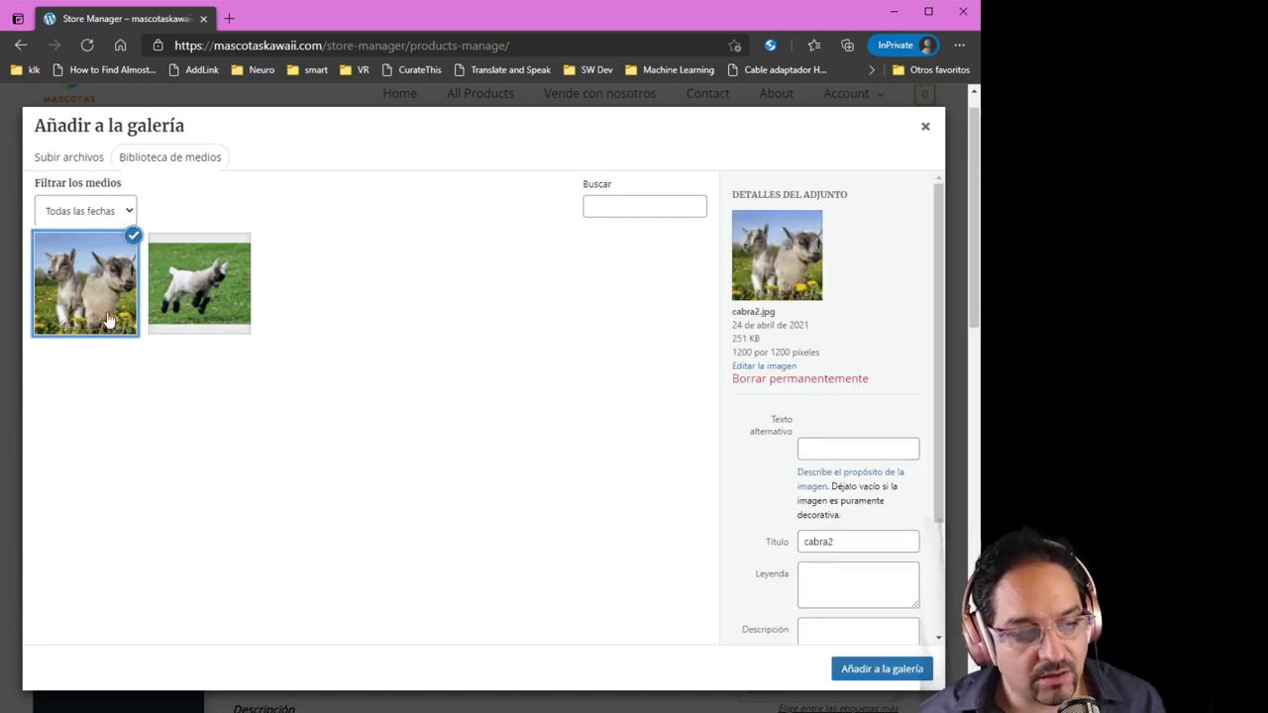
{"action": "left_click", "coordinate": [839, 672]}
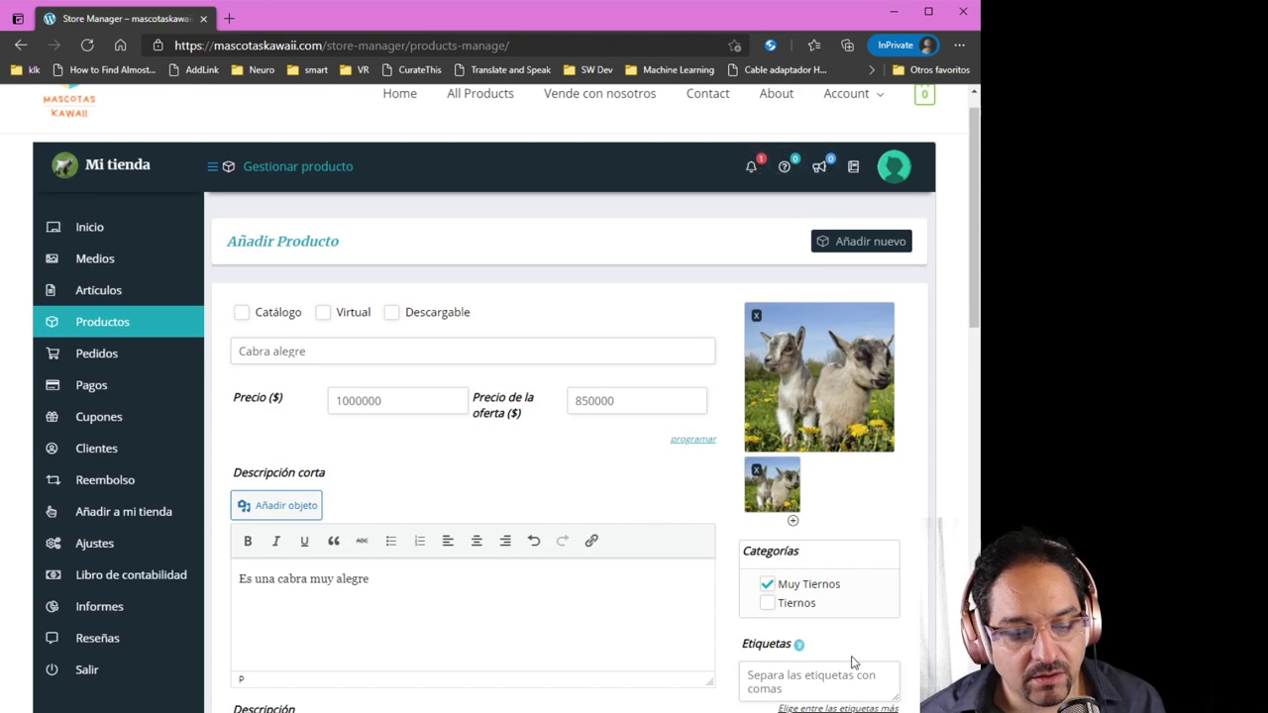
{"action": "scroll", "coordinate": [684, 599], "scroll_direction": "down", "scroll_amount": 1}
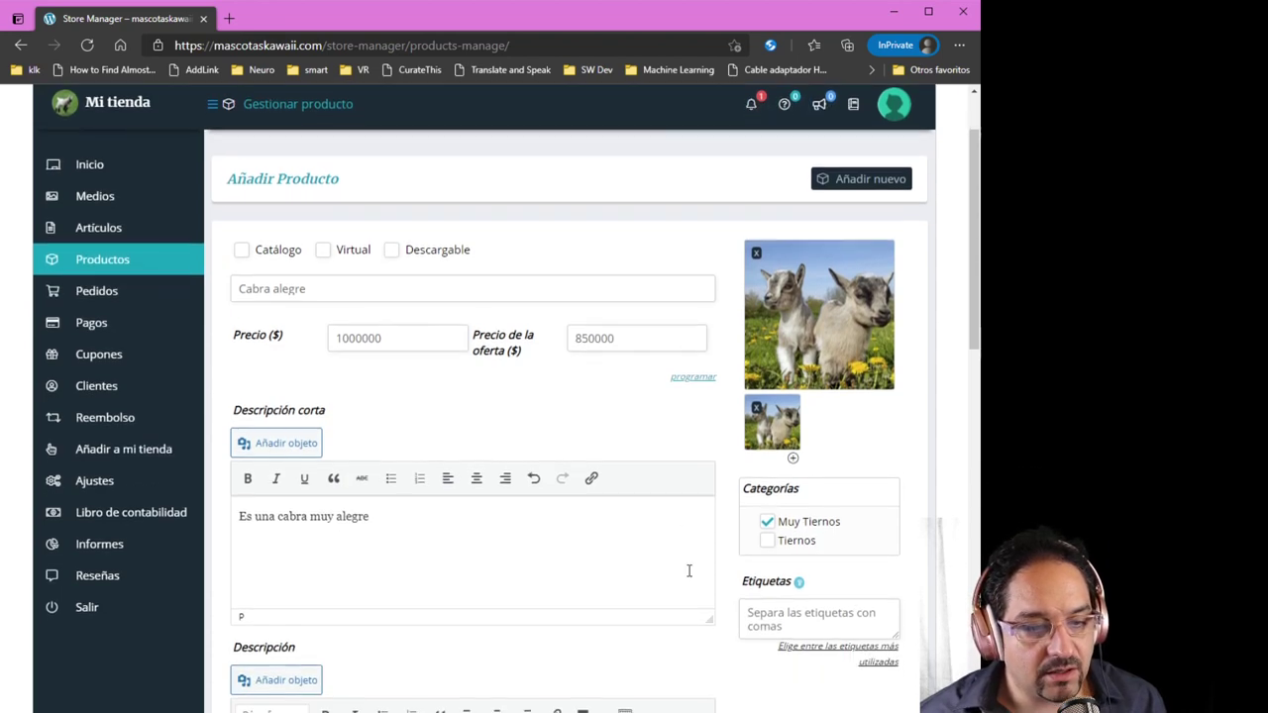
{"action": "left_click_drag", "start_coordinate": [970, 324], "coordinate": [931, 580]}
{"action": "left_click", "coordinate": [891, 556]}
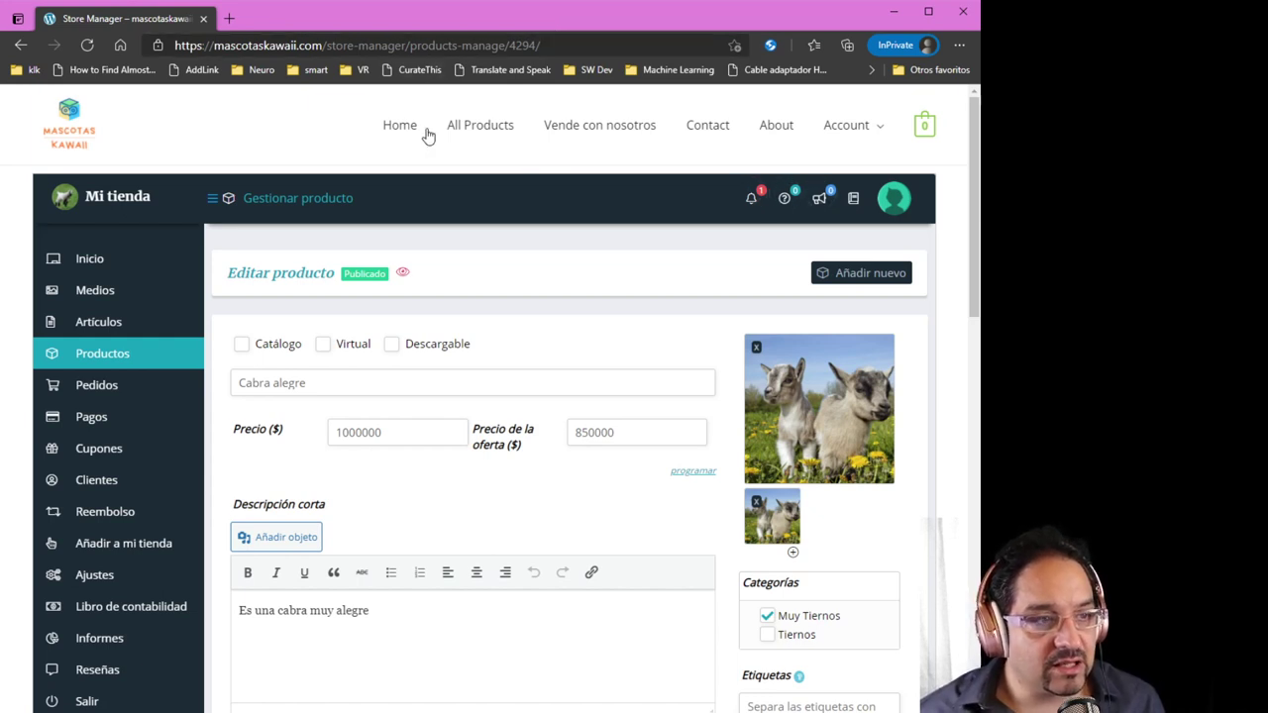
Select the site's base address in the address bar to copy it
{"action": "left_click", "coordinate": [323, 46]}
{"action": "left_click", "coordinate": [324, 46]}
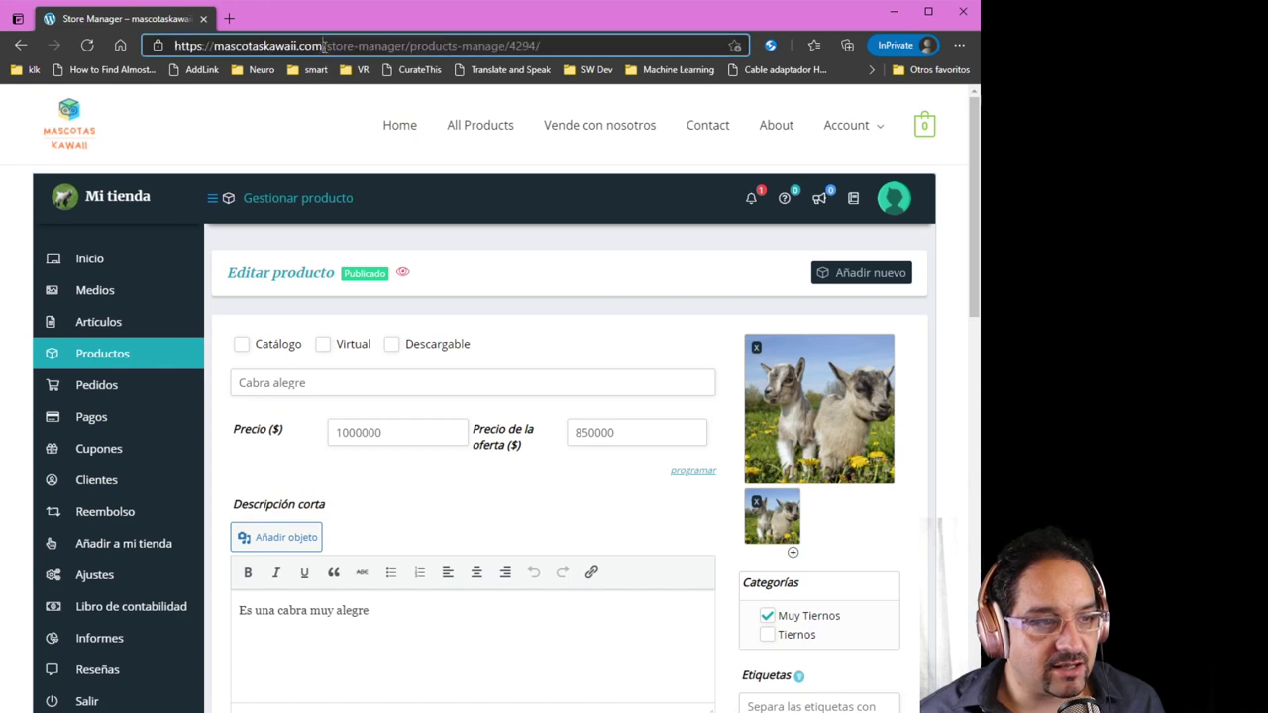
{"action": "left_click_drag", "start_coordinate": [322, 46], "coordinate": [168, 44]}
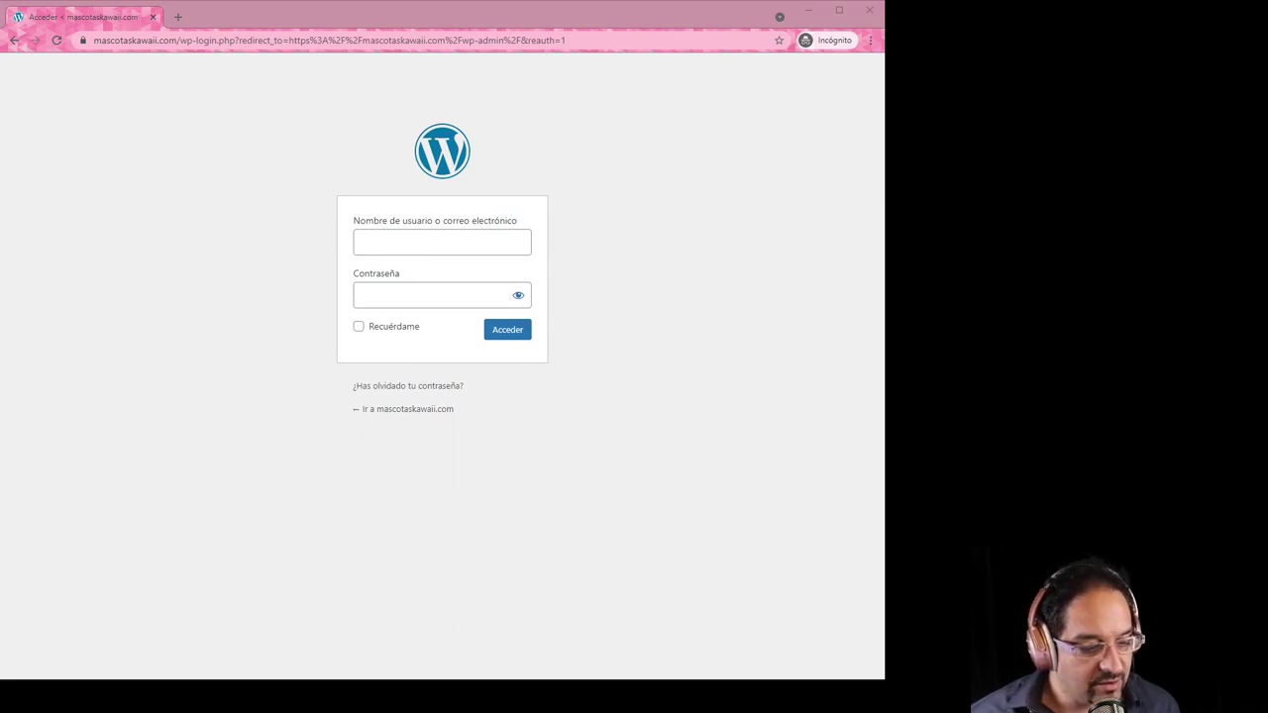
Load the mascotaskawaii.com store home page in the incognito window
{"action": "left_click", "coordinate": [221, 265]}
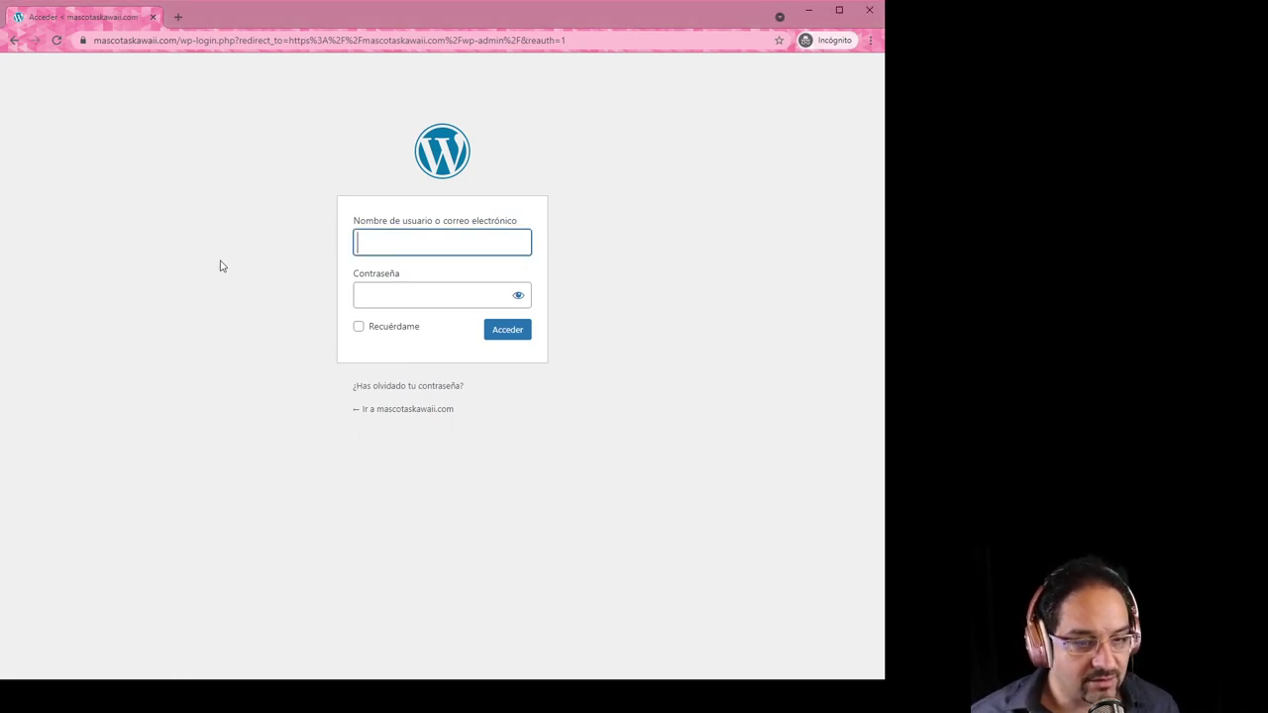
{"action": "left_click", "coordinate": [158, 42]}
{"action": "type", "text": "mascotaskawaii.com"}
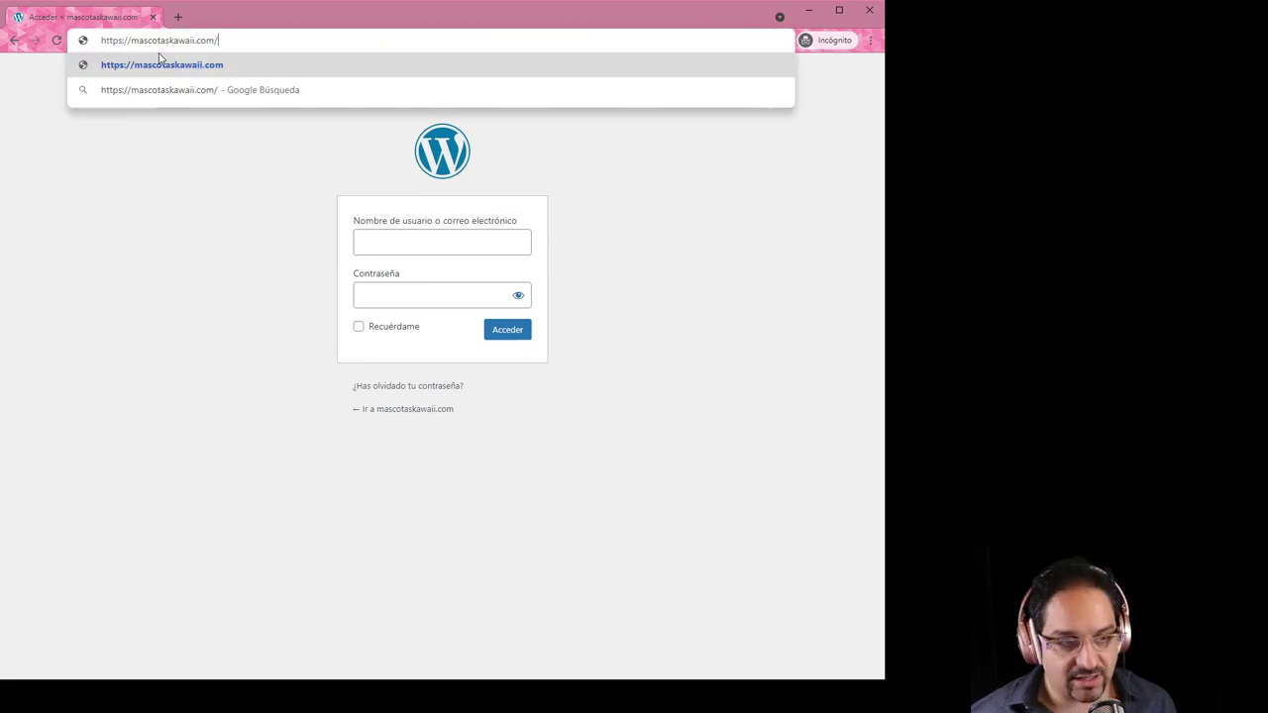
{"action": "key", "text": "Return"}
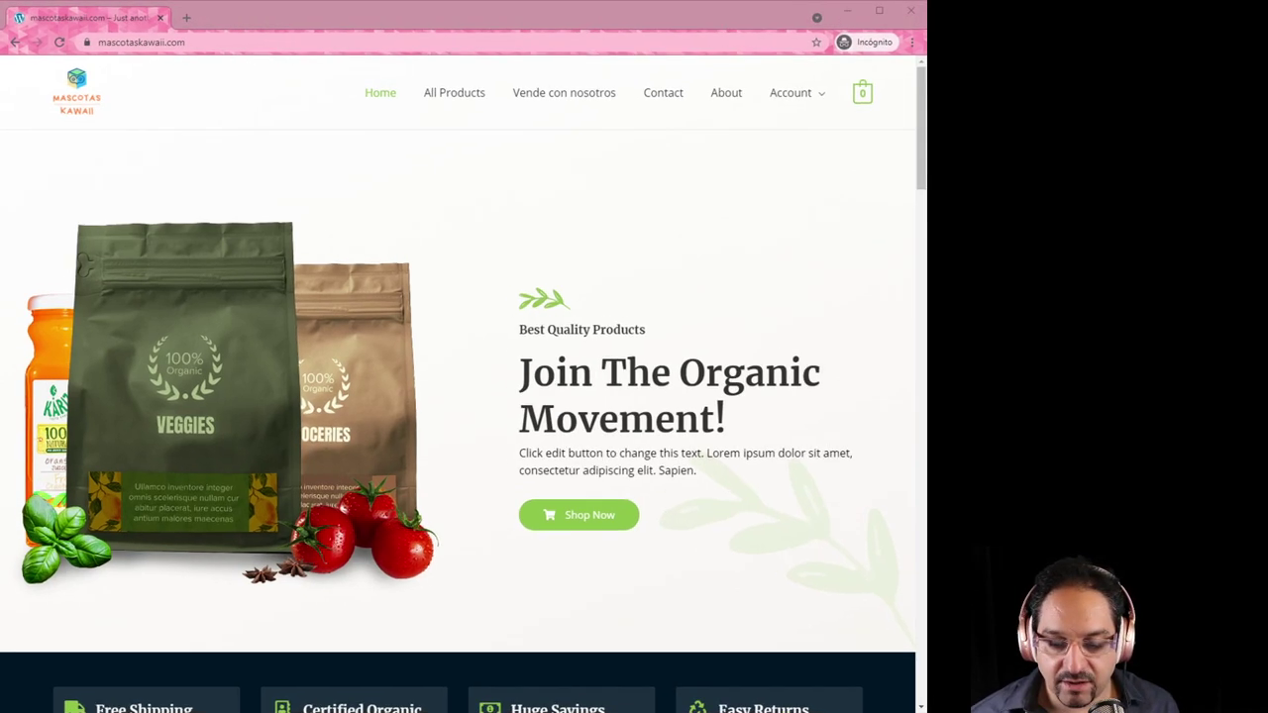
Open All Products and browse the shop listing
{"action": "left_click", "coordinate": [456, 99]}
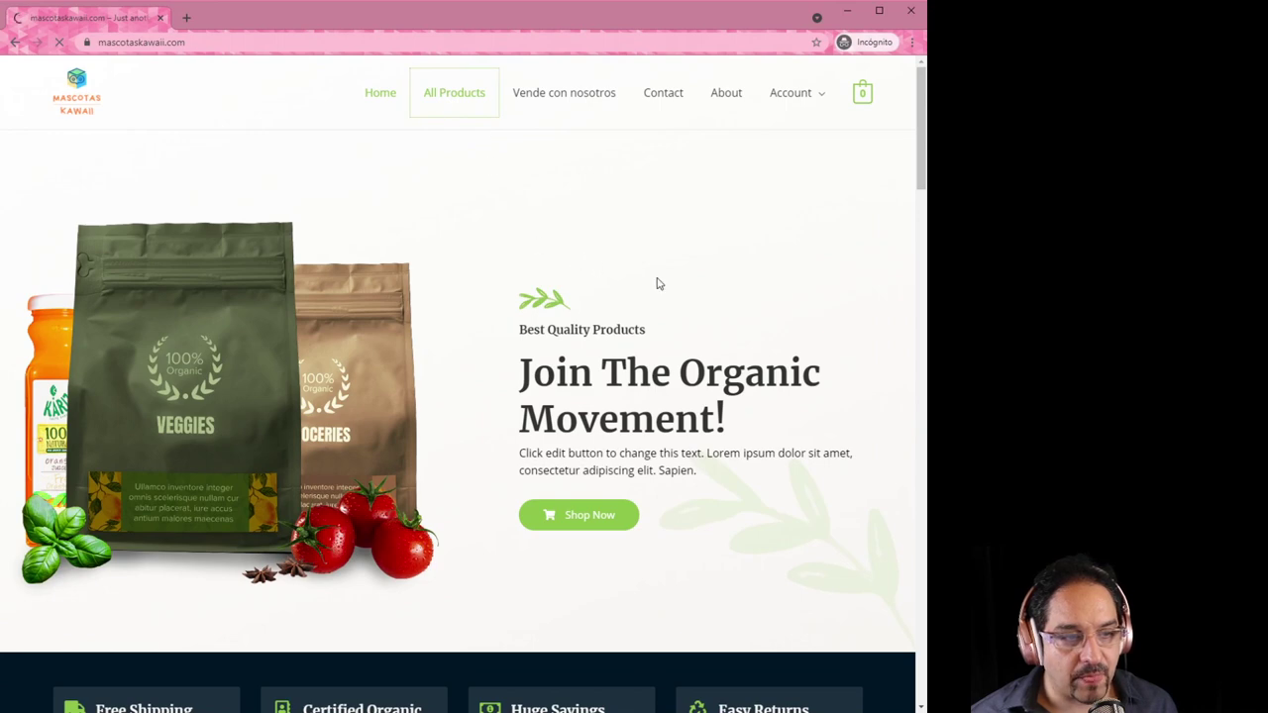
{"action": "scroll", "coordinate": [694, 332], "scroll_direction": "down", "scroll_amount": 2}
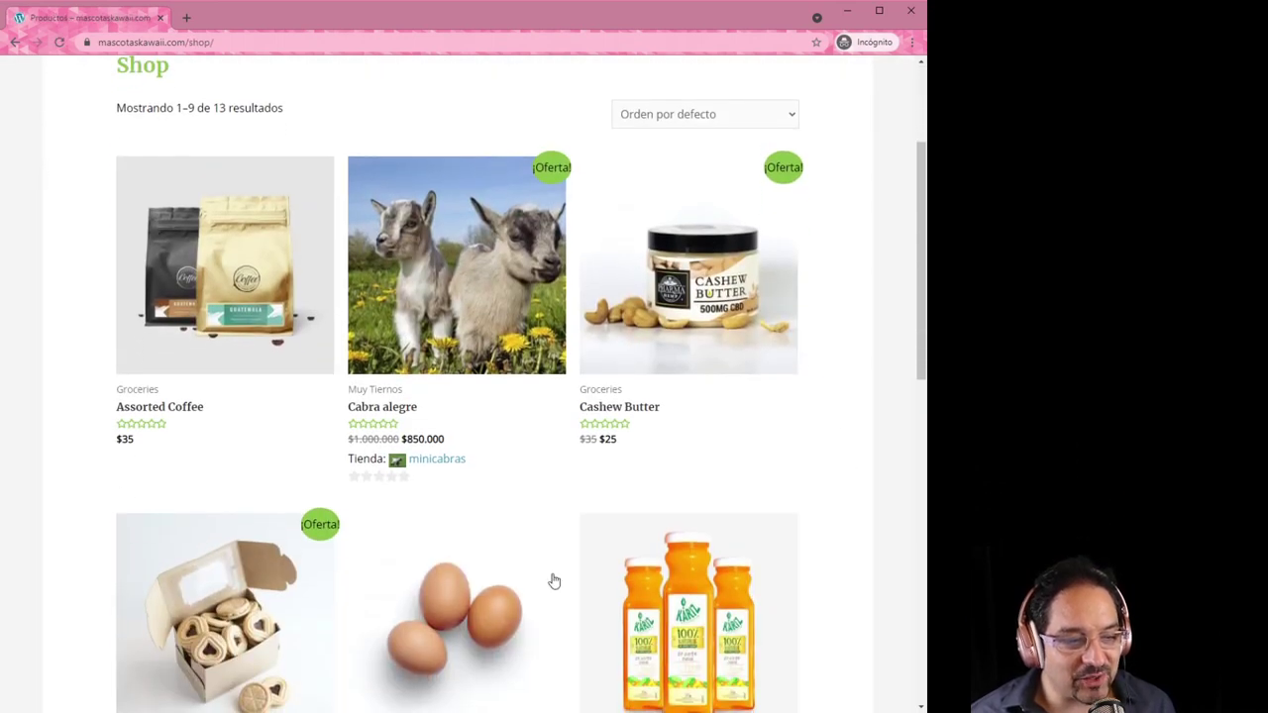
{"action": "scroll", "coordinate": [756, 575], "scroll_direction": "down", "scroll_amount": 2}
{"action": "scroll", "coordinate": [757, 574], "scroll_direction": "down", "scroll_amount": 1}
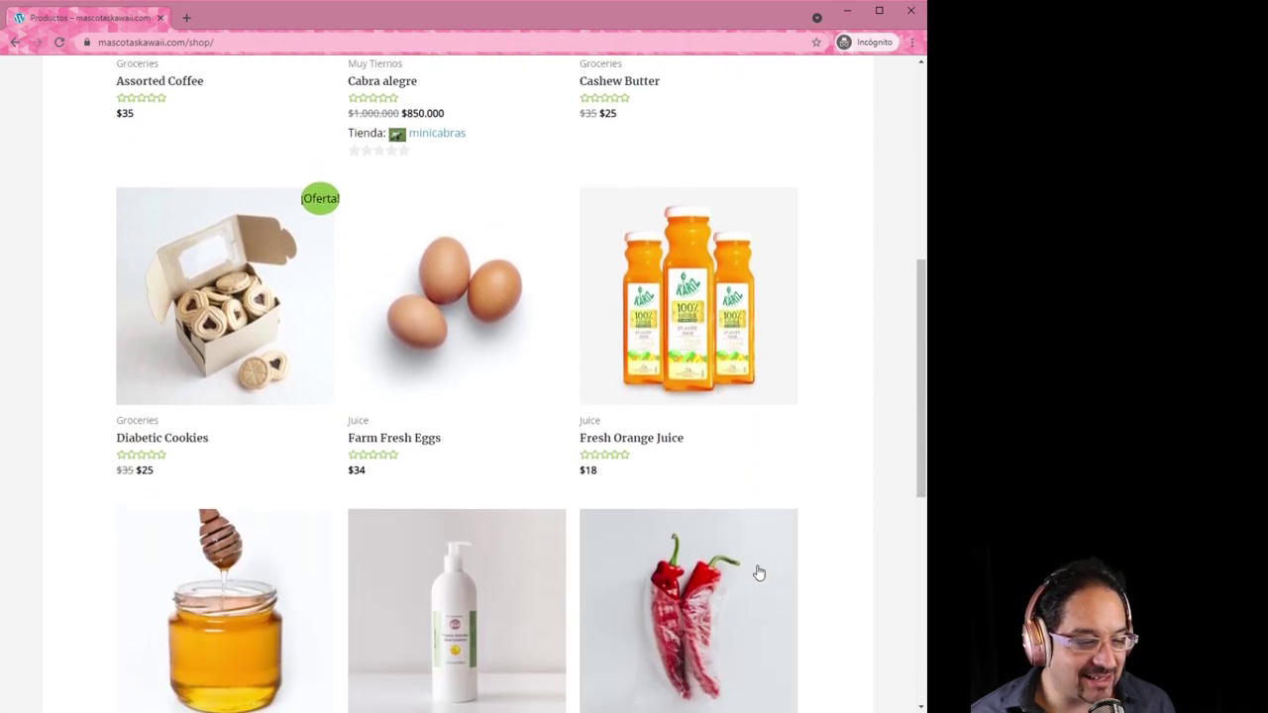
{"action": "scroll", "coordinate": [758, 575], "scroll_direction": "up", "scroll_amount": 4}
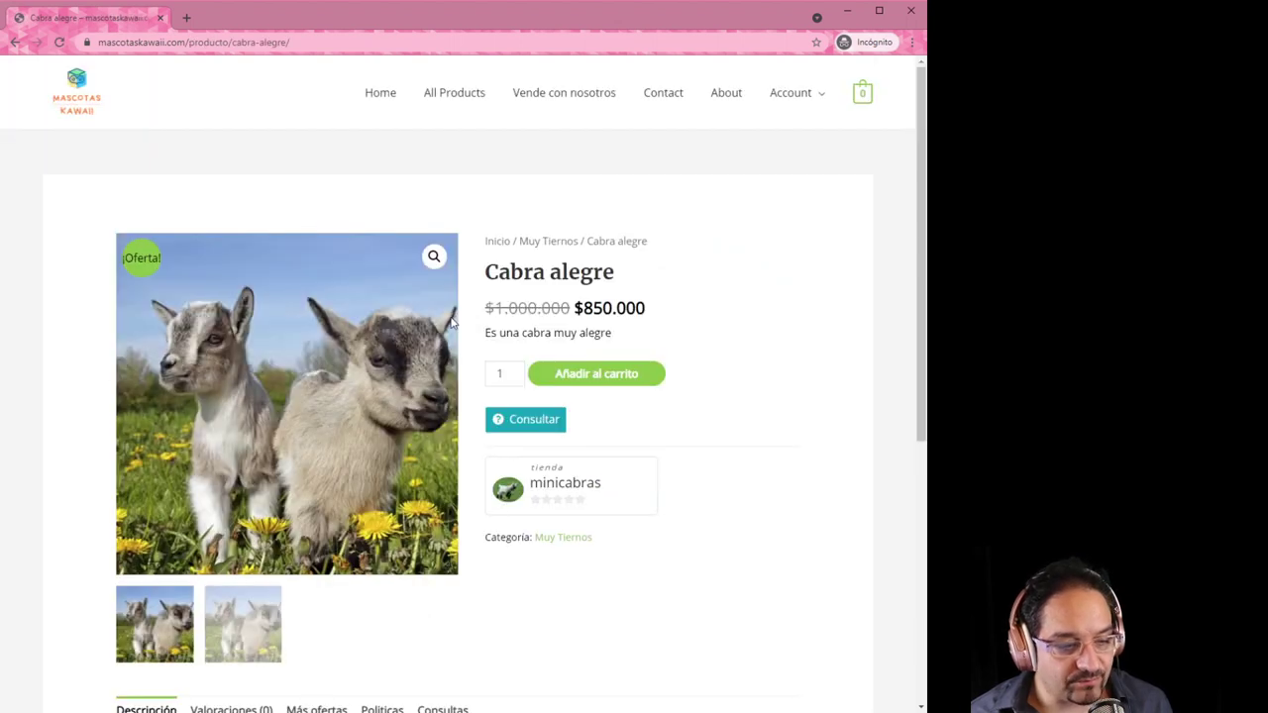
View the Cabra alegre product's Políticas tab with its shipping and refund policies
{"action": "scroll", "coordinate": [594, 552], "scroll_direction": "down", "scroll_amount": 1}
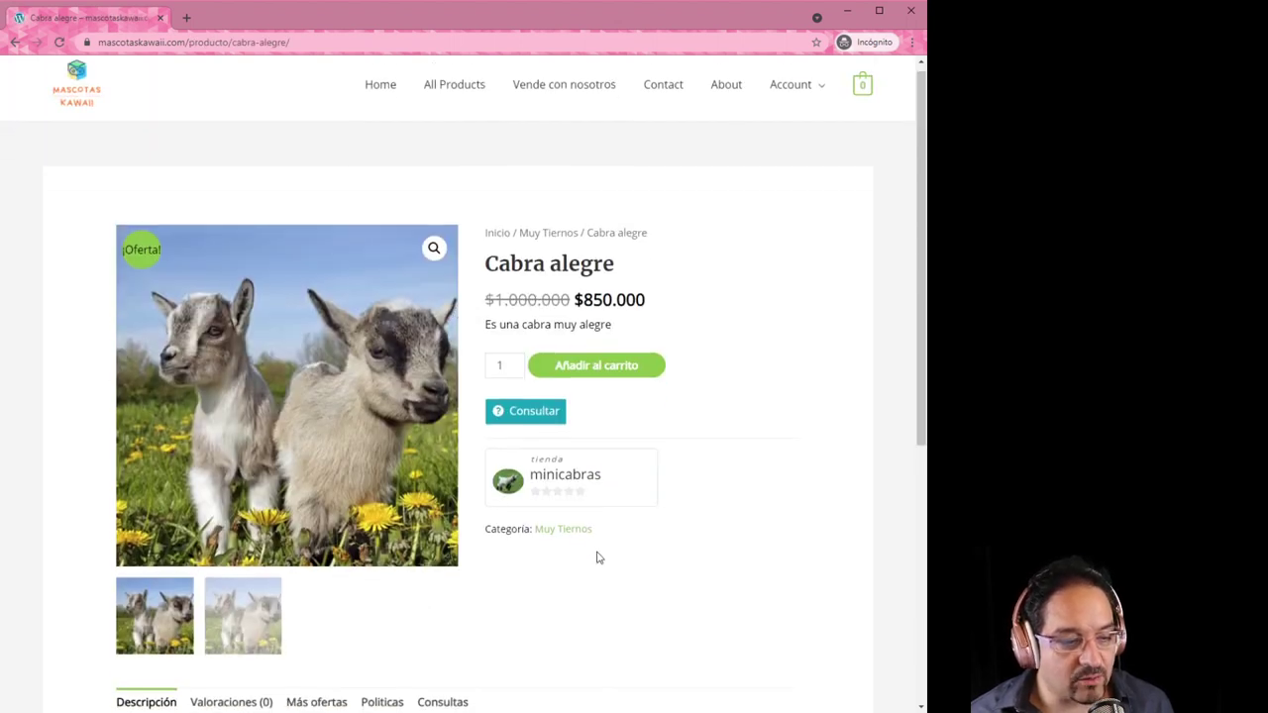
{"action": "scroll", "coordinate": [595, 553], "scroll_direction": "down", "scroll_amount": 1}
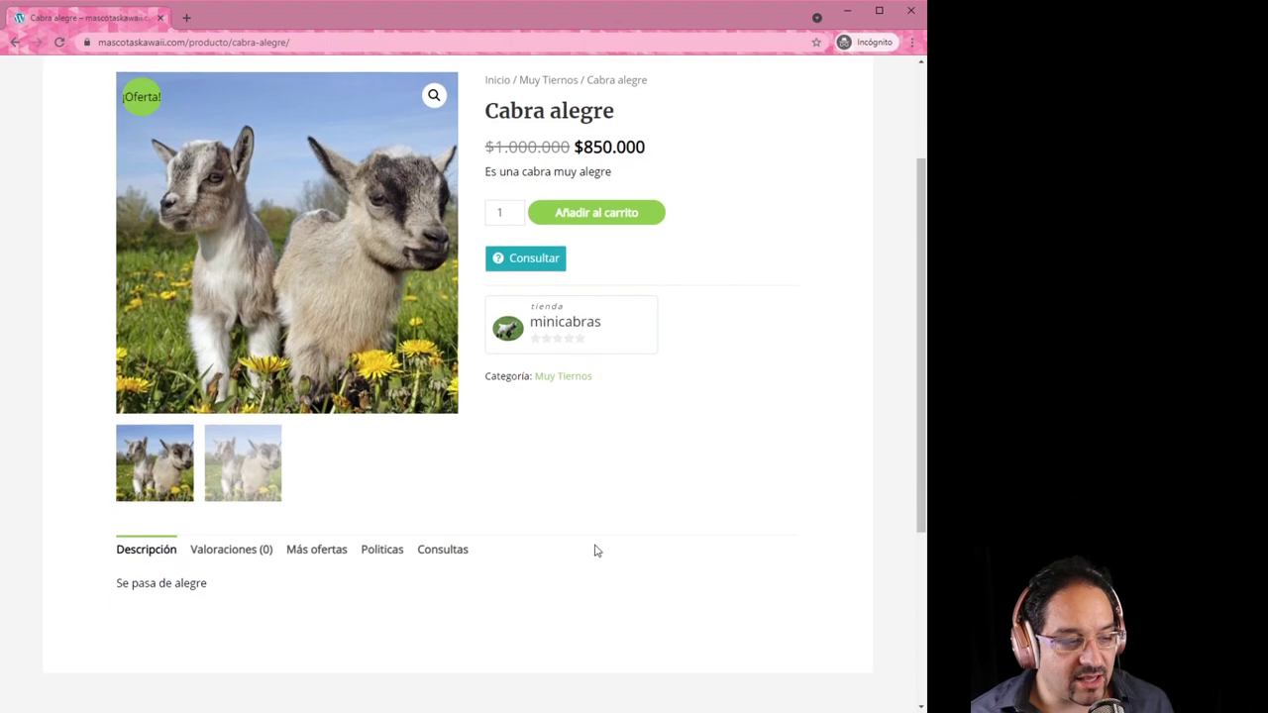
{"action": "scroll", "coordinate": [594, 553], "scroll_direction": "up", "scroll_amount": 1}
{"action": "left_click", "coordinate": [393, 577]}
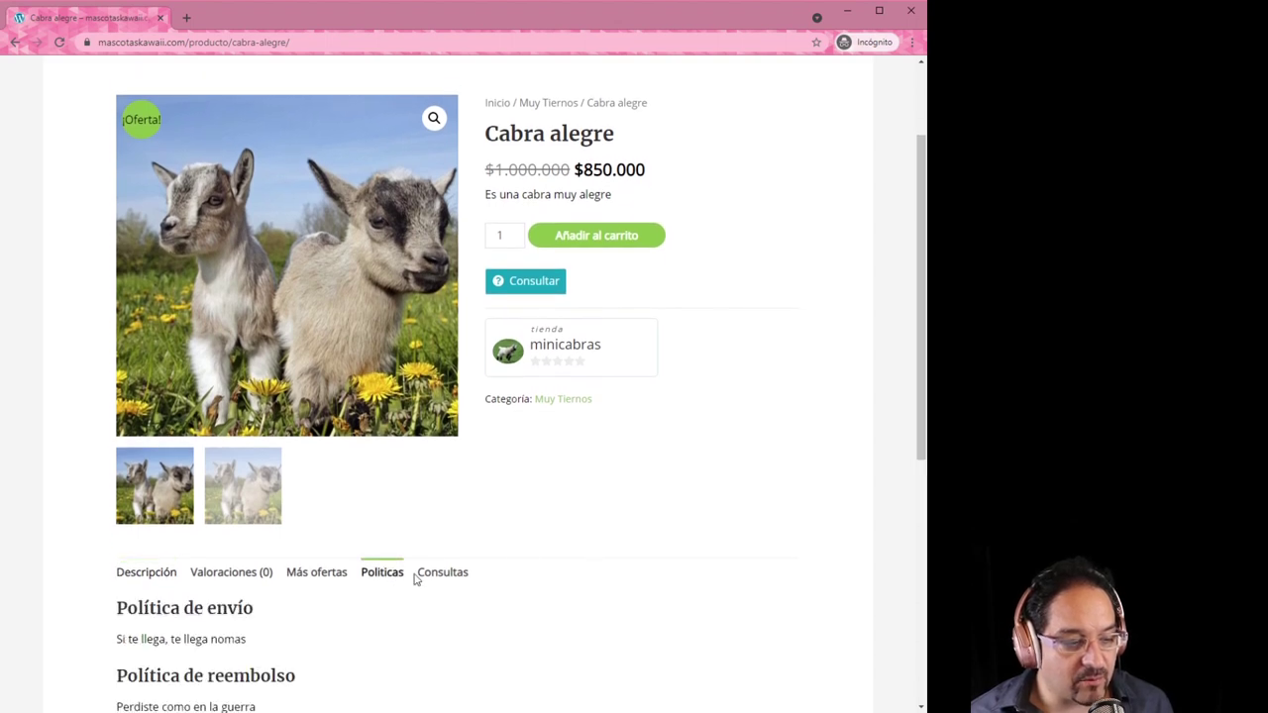
{"action": "scroll", "coordinate": [544, 548], "scroll_direction": "down", "scroll_amount": 2}
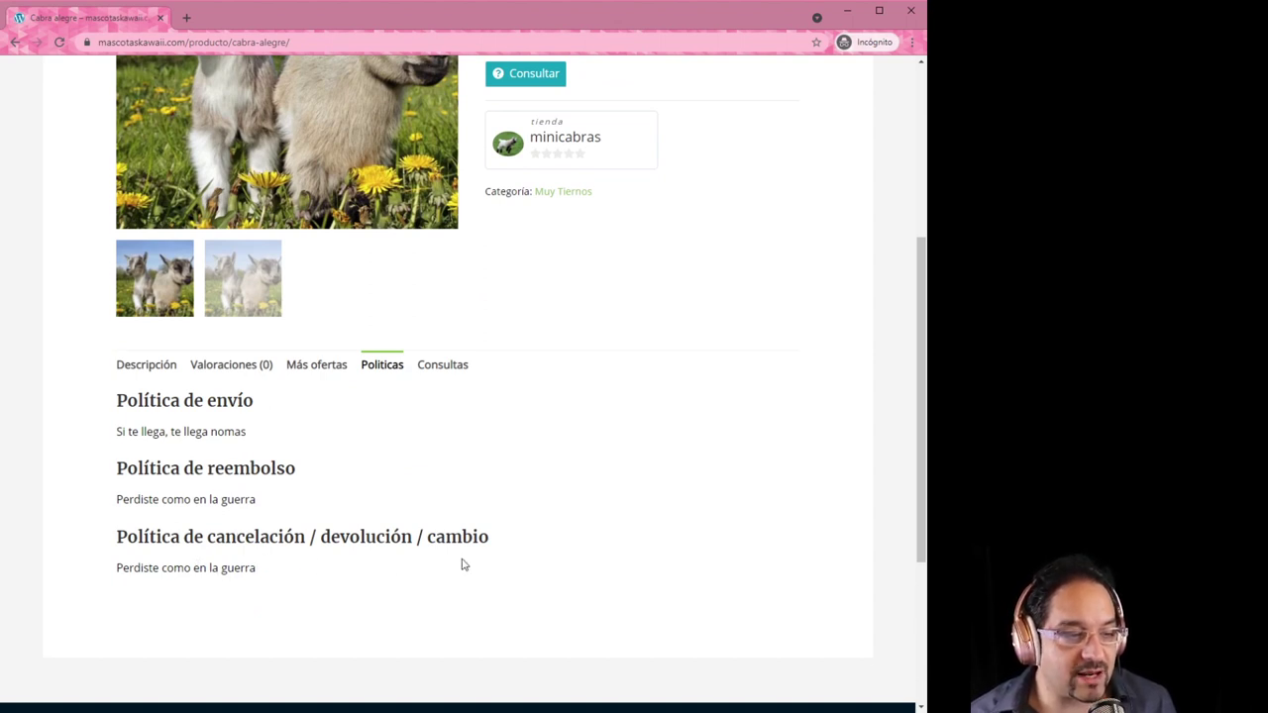
{"action": "scroll", "coordinate": [515, 575], "scroll_direction": "up", "scroll_amount": 3}
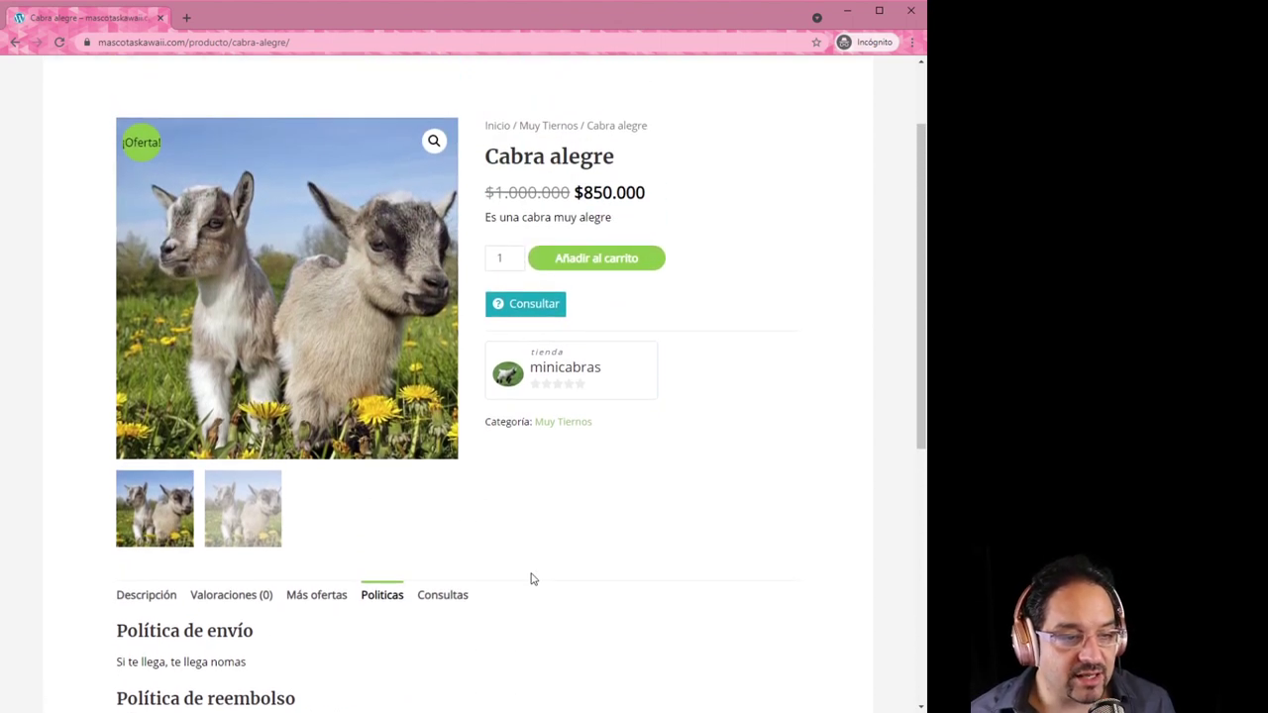
Send the inquiry 'Me pueden mandar cabras teñidas de rosado?' with the customer's name and e-mail
{"action": "left_click", "coordinate": [534, 305]}
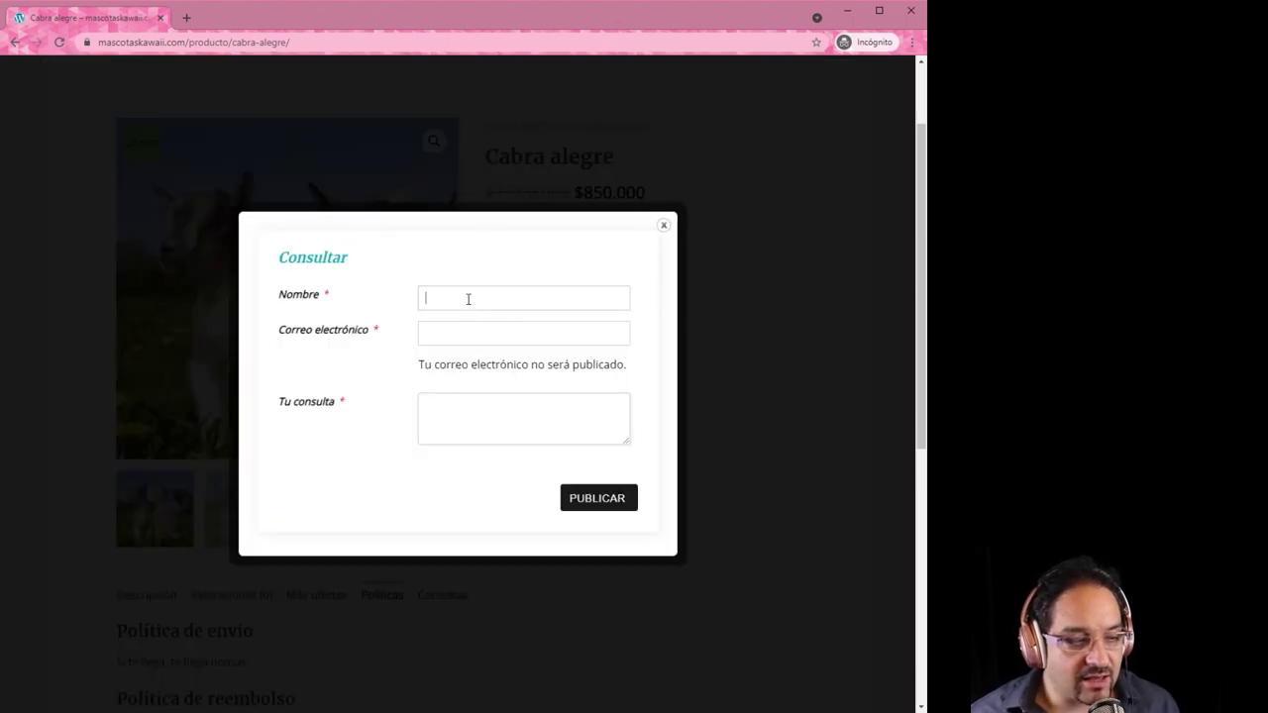
{"action": "left_click", "coordinate": [469, 300]}
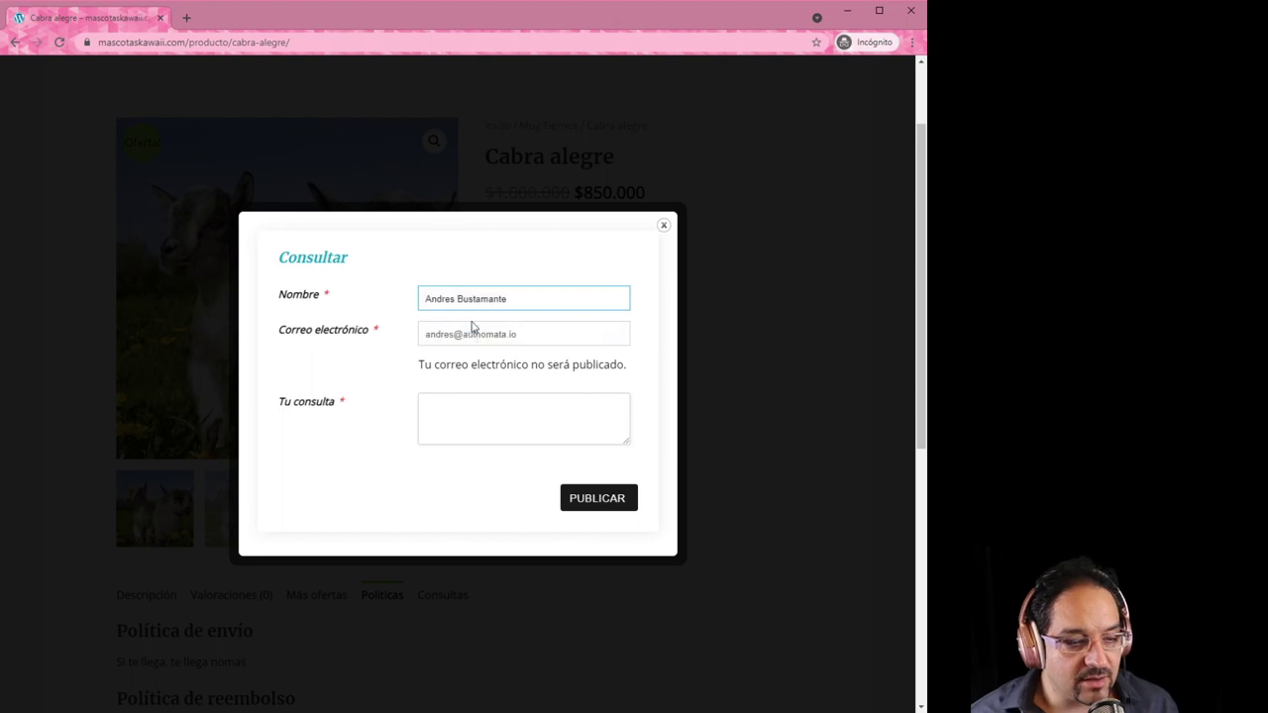
{"action": "left_click", "coordinate": [552, 327]}
{"action": "left_click", "coordinate": [489, 415]}
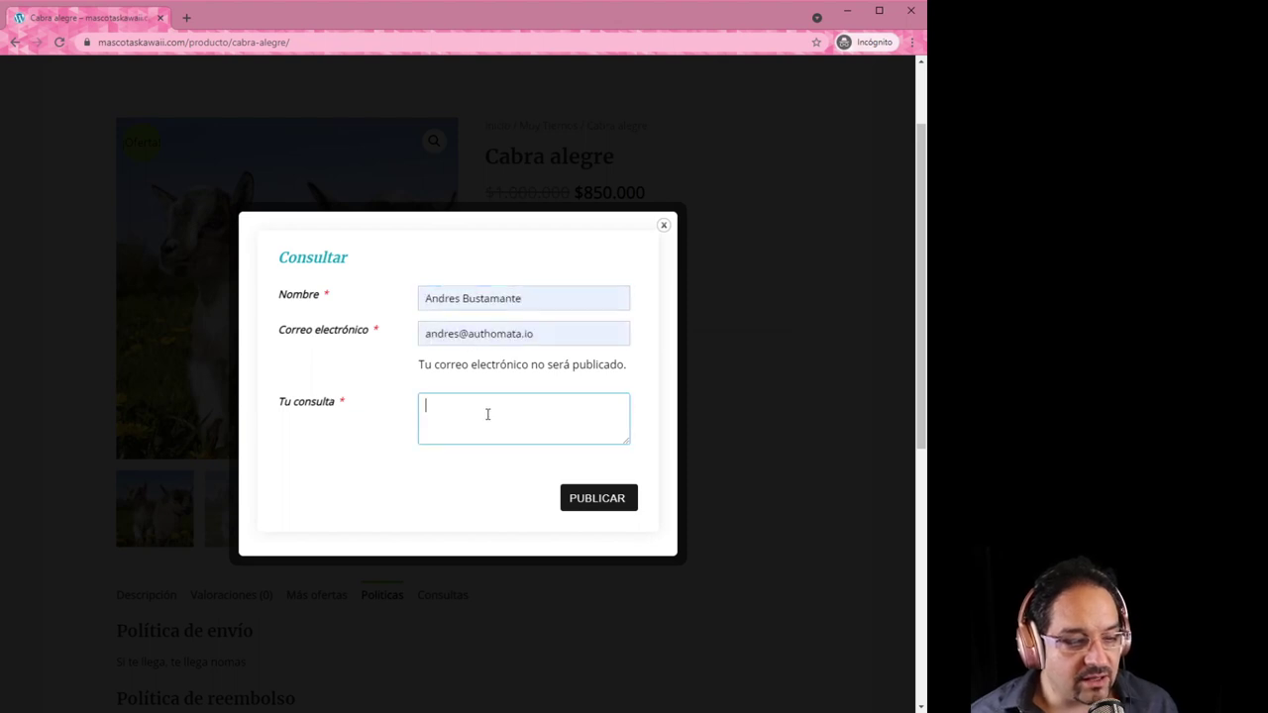
{"action": "type", "text": "Me p"}
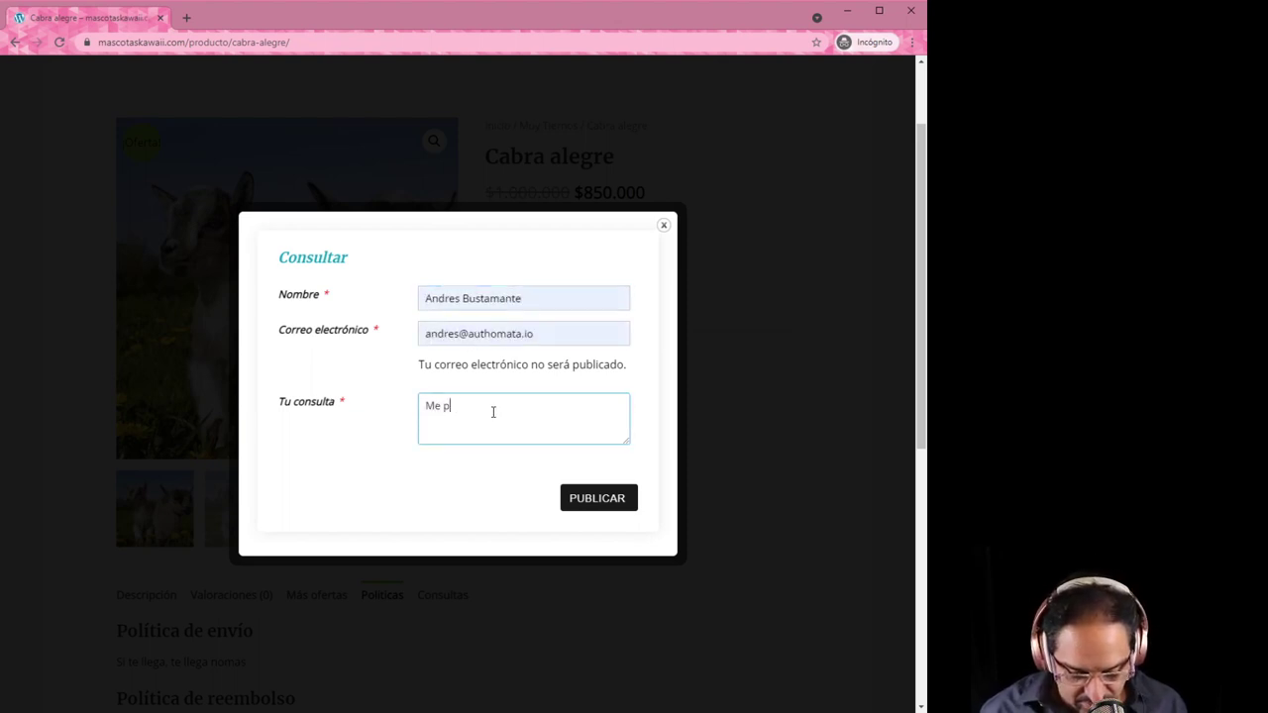
{"action": "type", "text": "ueden man"}
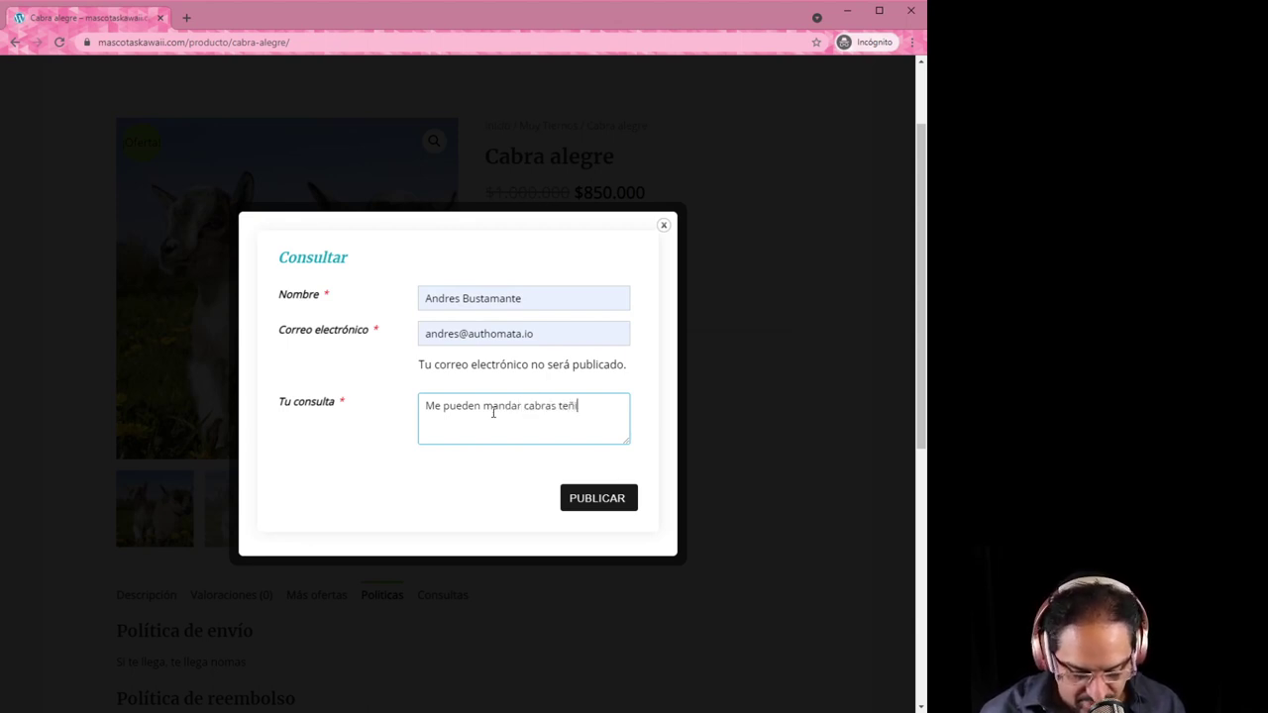
{"action": "type", "text": "dar cabras teñidas de rosa"}
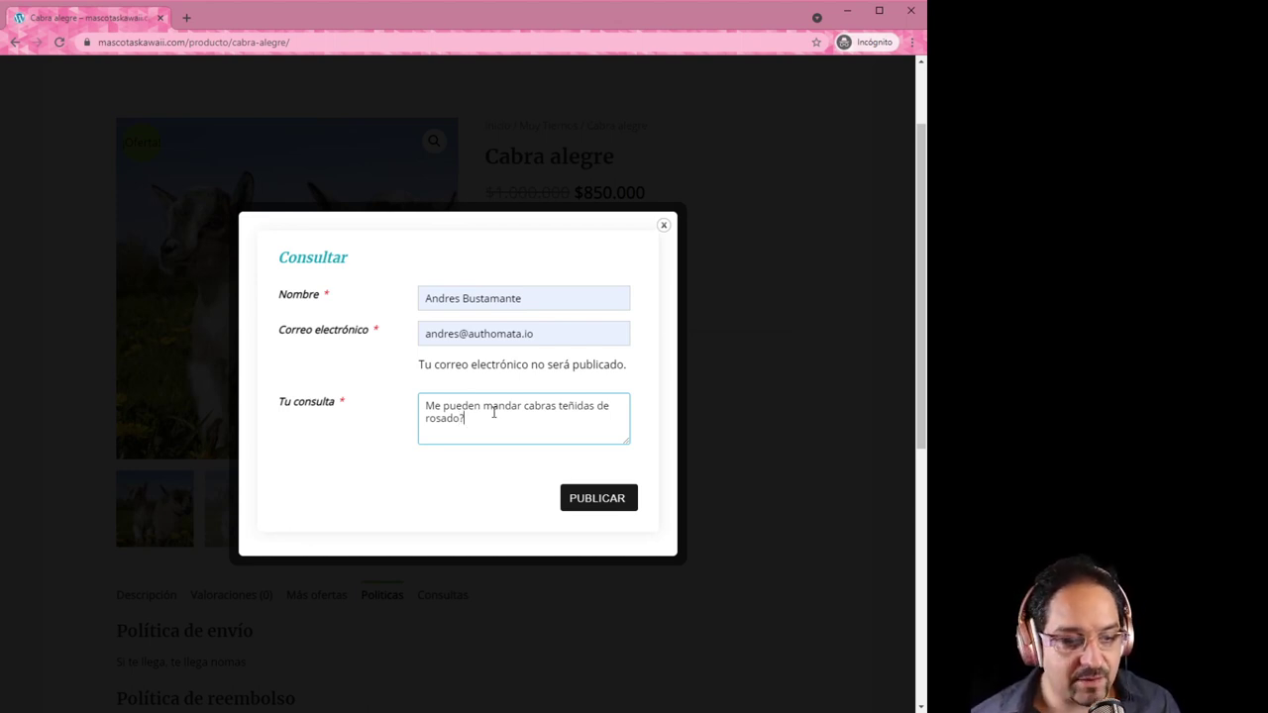
{"action": "type", "text": "do?"}
{"action": "left_click", "coordinate": [589, 501]}
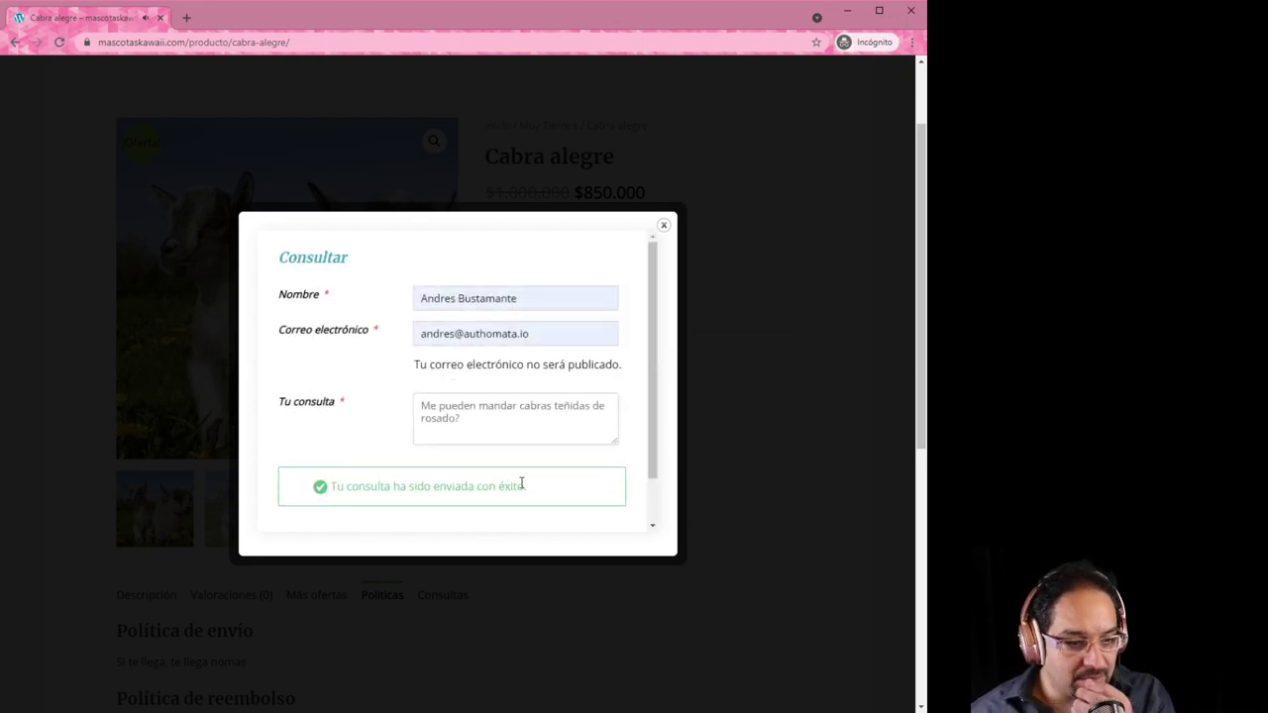
{"action": "left_click", "coordinate": [664, 226]}
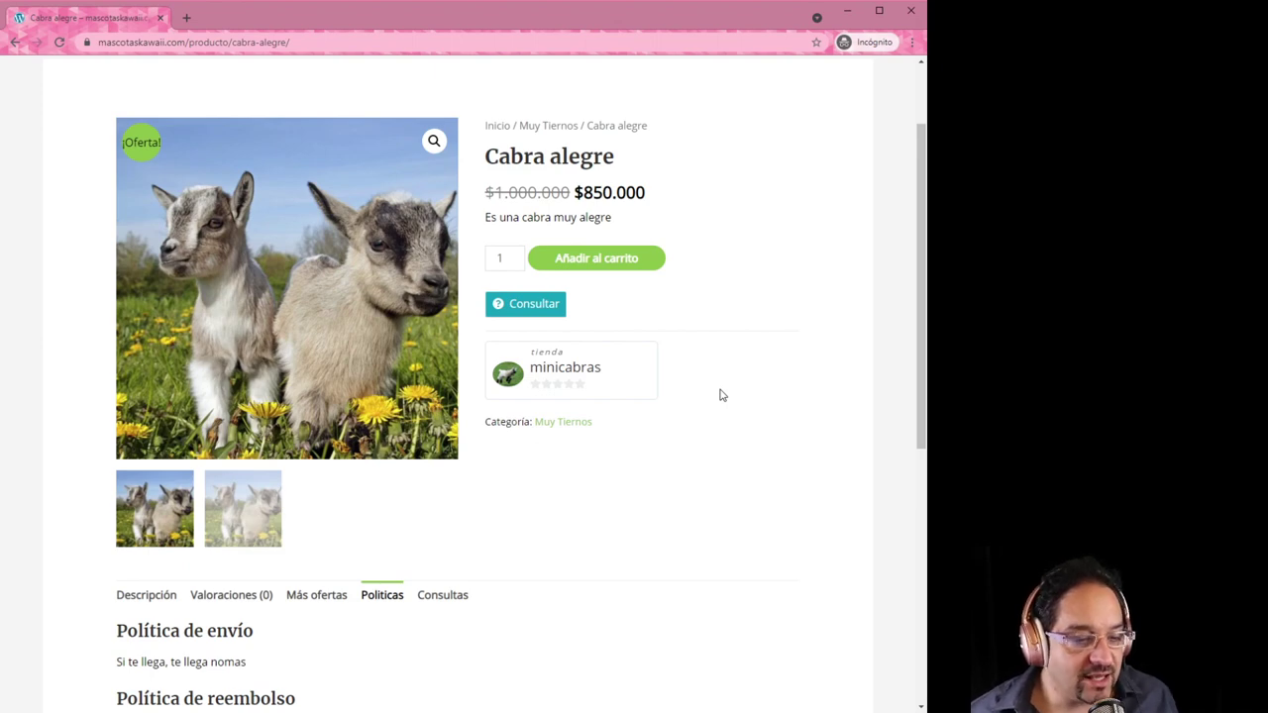
Open the minicabras vendor store page and view its About information
{"action": "left_click", "coordinate": [561, 373]}
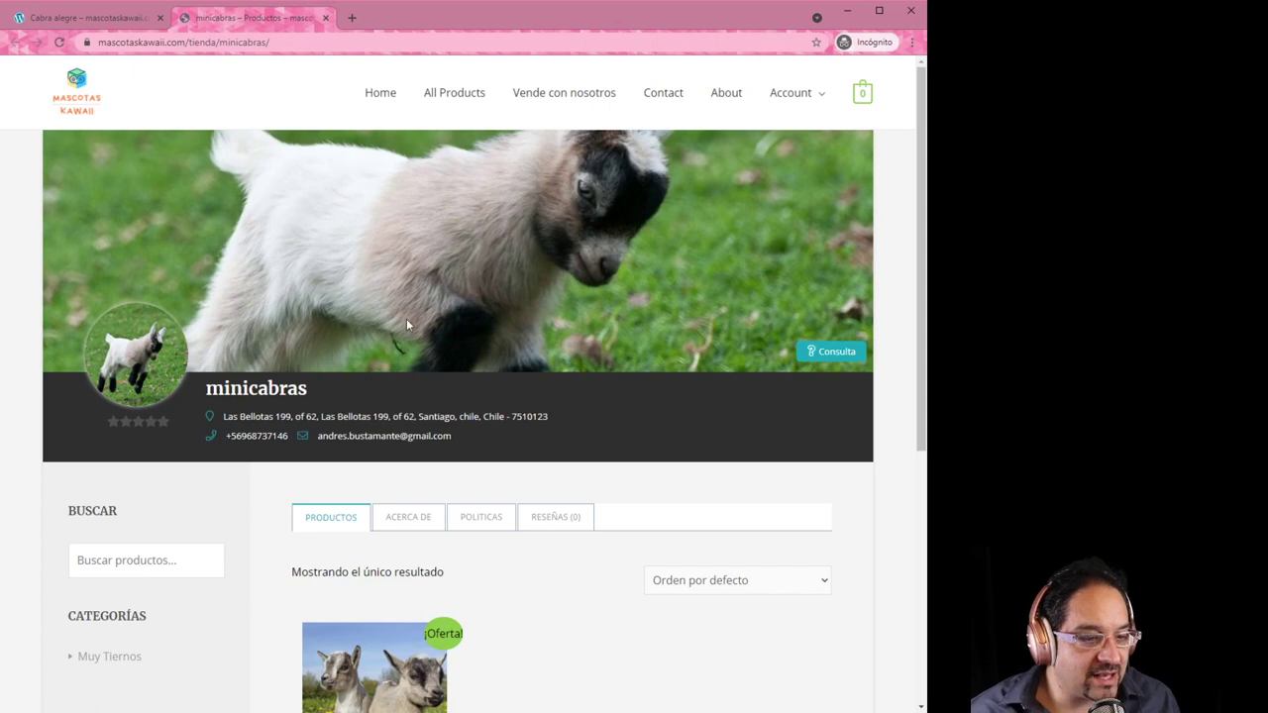
{"action": "scroll", "coordinate": [581, 504], "scroll_direction": "down", "scroll_amount": 4}
{"action": "scroll", "coordinate": [580, 500], "scroll_direction": "up", "scroll_amount": 1}
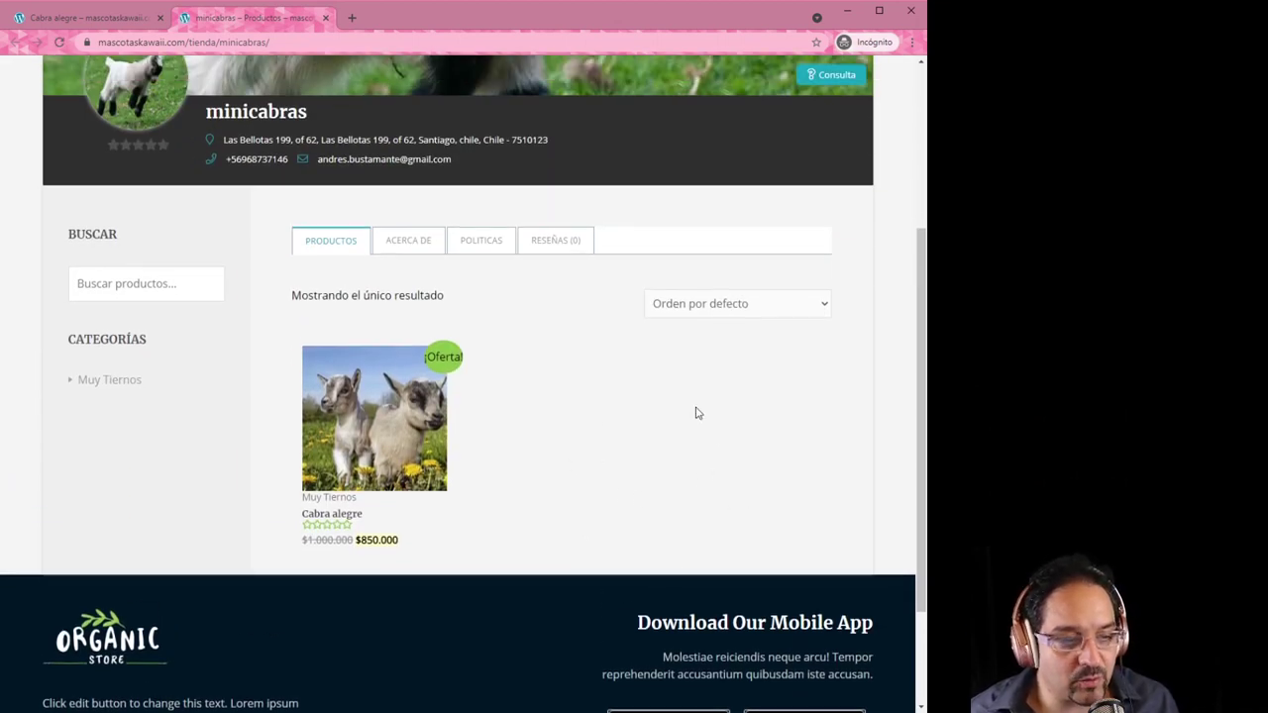
{"action": "scroll", "coordinate": [684, 507], "scroll_direction": "up", "scroll_amount": 3}
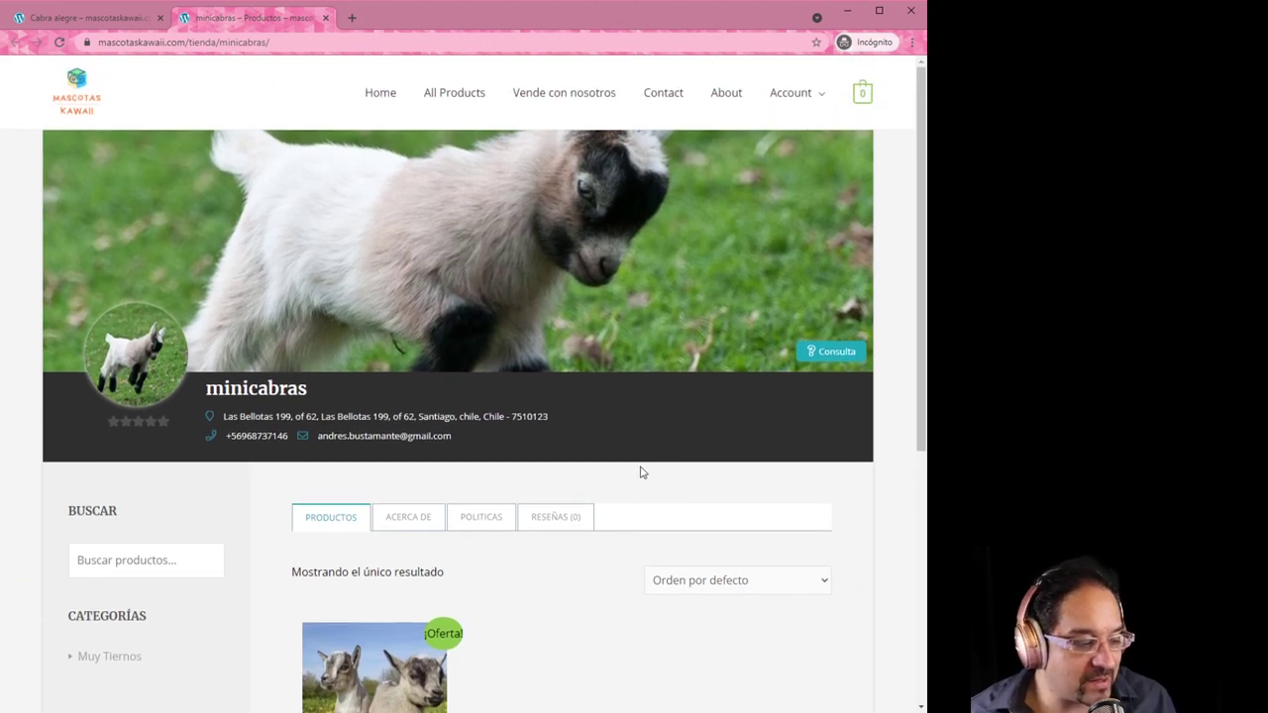
{"action": "scroll", "coordinate": [549, 439], "scroll_direction": "down", "scroll_amount": 2}
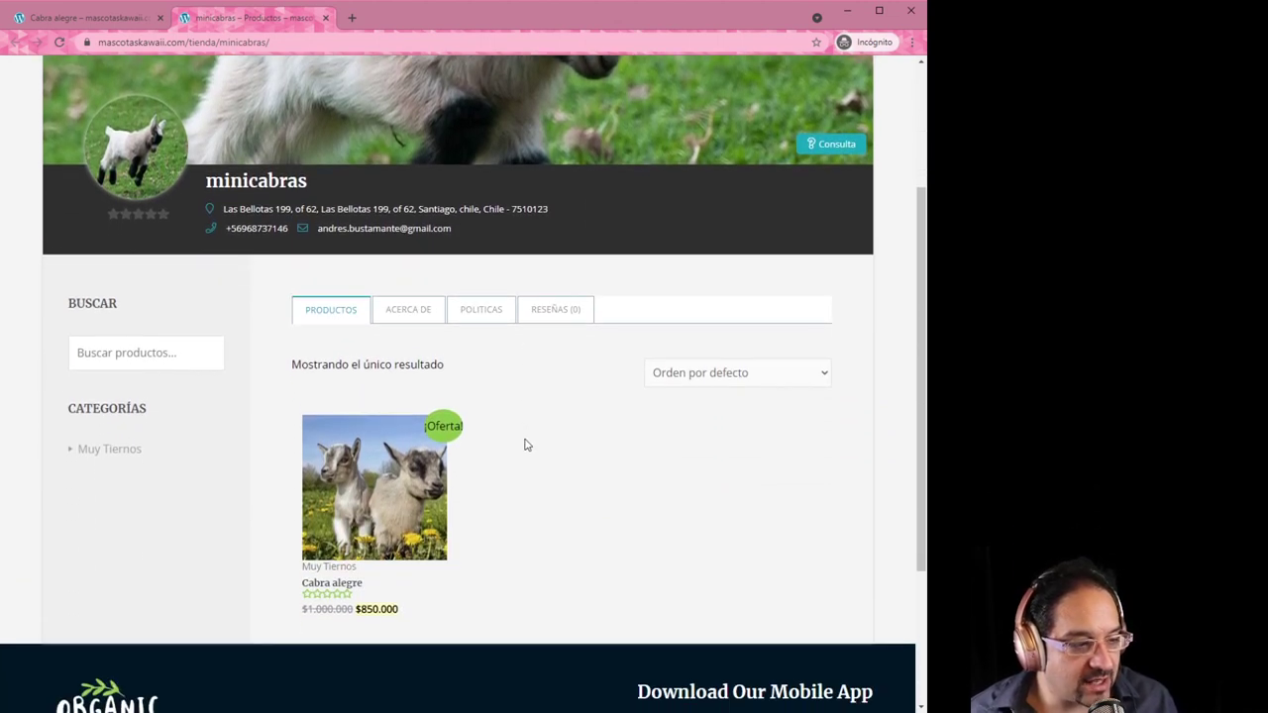
{"action": "scroll", "coordinate": [526, 445], "scroll_direction": "up", "scroll_amount": 1}
{"action": "left_click", "coordinate": [413, 366]}
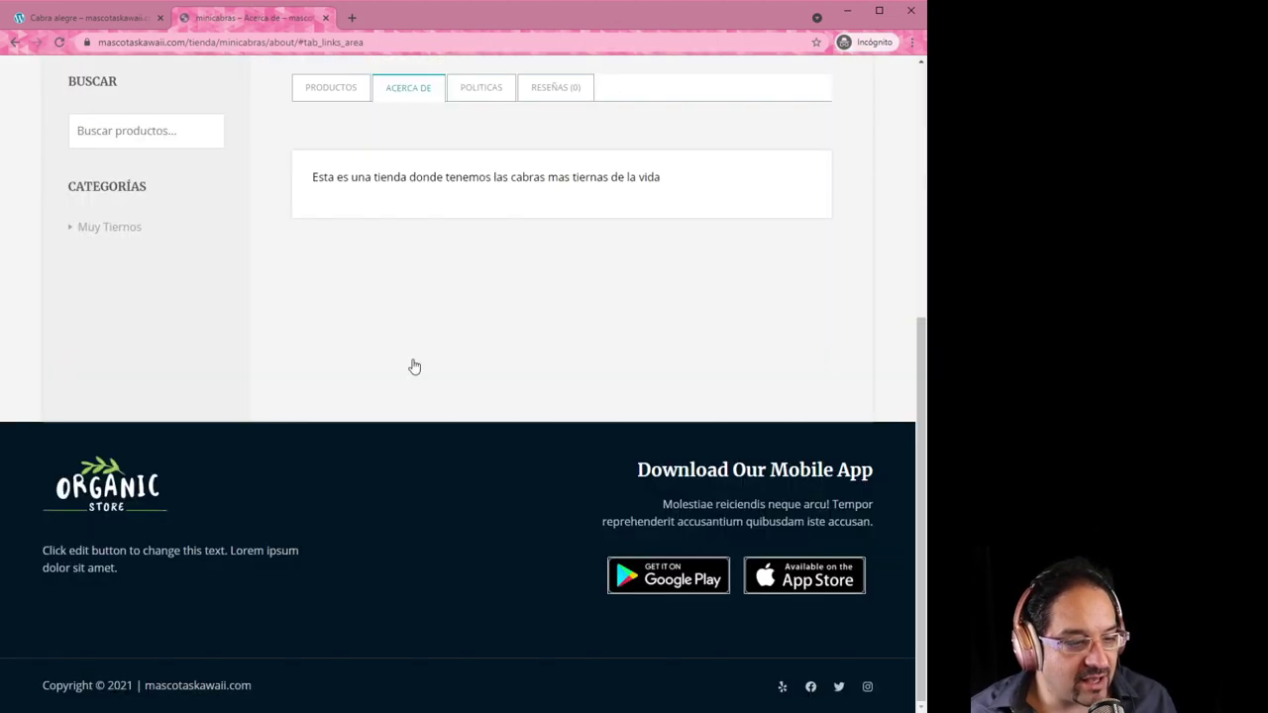
{"action": "scroll", "coordinate": [439, 416], "scroll_direction": "up", "scroll_amount": 2}
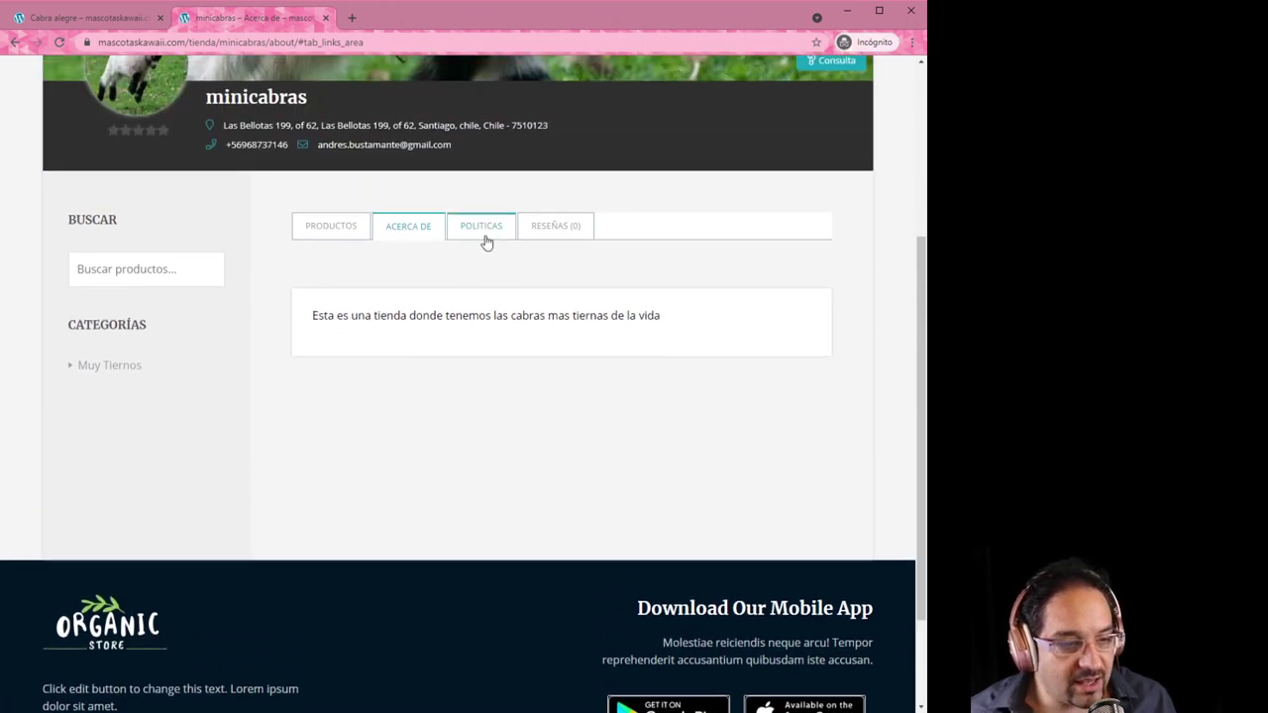
{"action": "scroll", "coordinate": [523, 413], "scroll_direction": "up", "scroll_amount": 2}
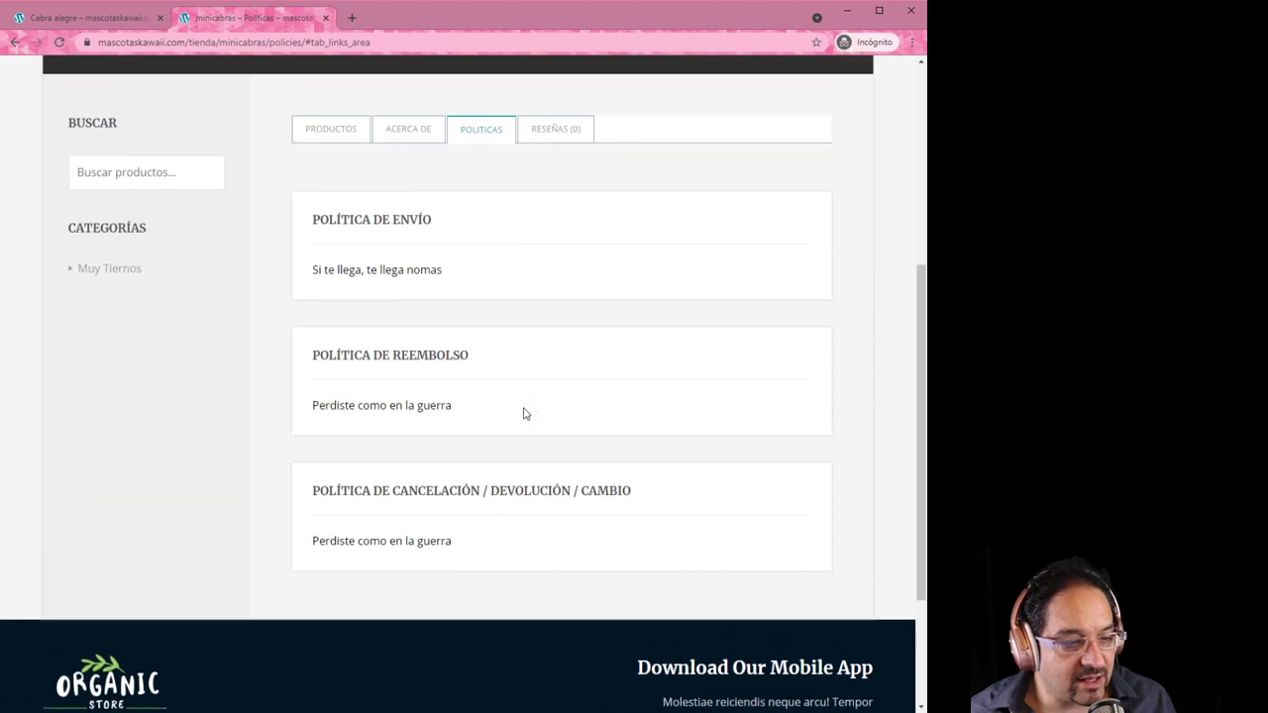
Check the minicabras store's reviews and its products list
{"action": "left_click", "coordinate": [551, 216]}
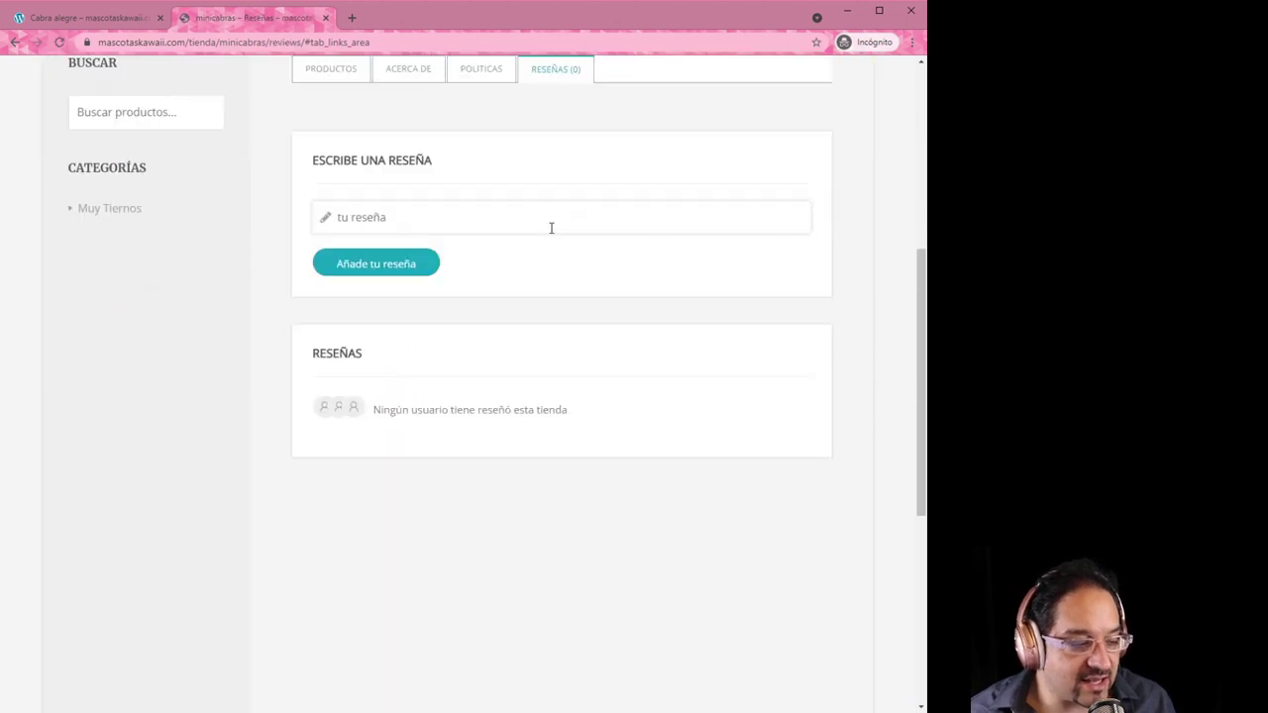
{"action": "scroll", "coordinate": [535, 463], "scroll_direction": "up", "scroll_amount": 3}
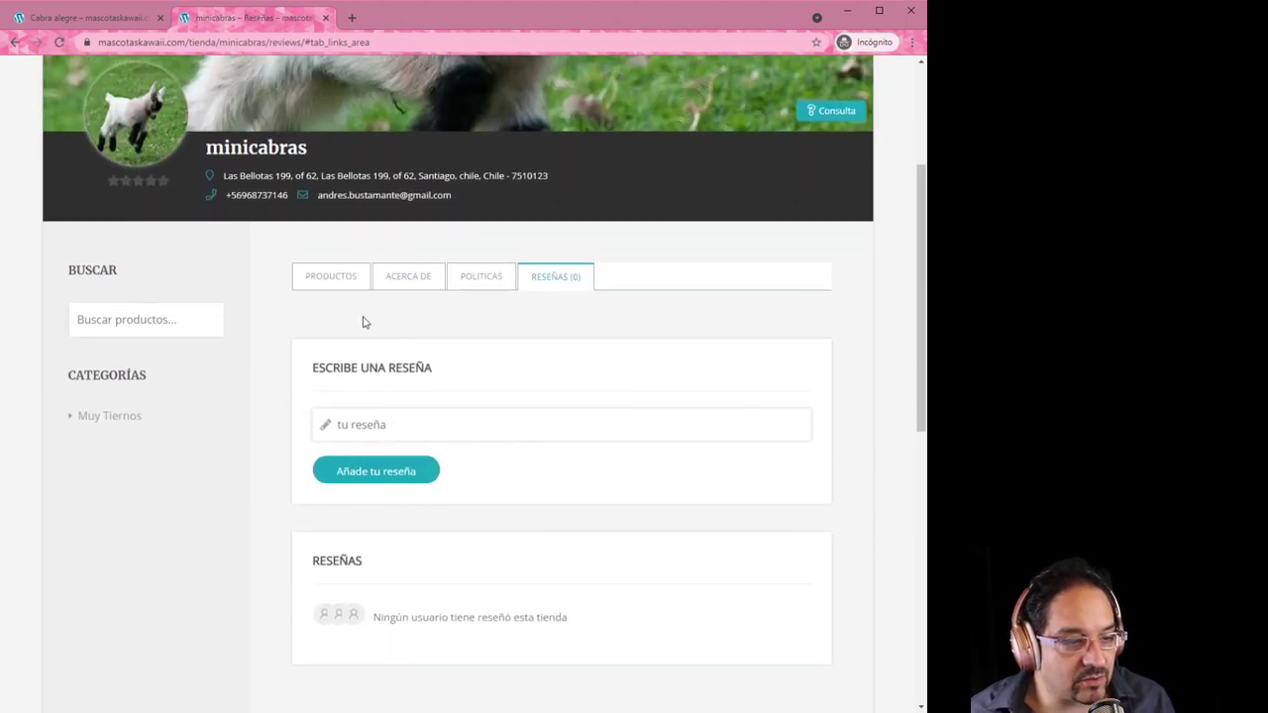
{"action": "left_click", "coordinate": [332, 276]}
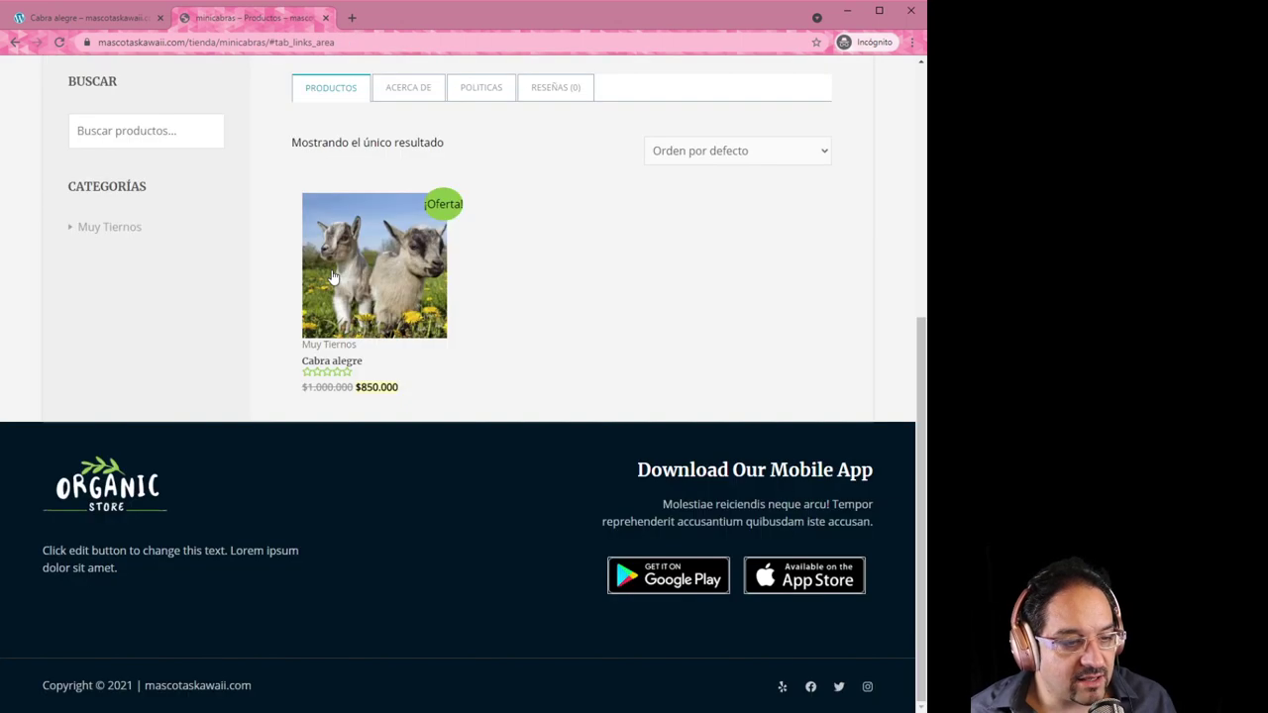
{"action": "scroll", "coordinate": [476, 446], "scroll_direction": "up", "scroll_amount": 2}
{"action": "scroll", "coordinate": [552, 475], "scroll_direction": "up", "scroll_amount": 1}
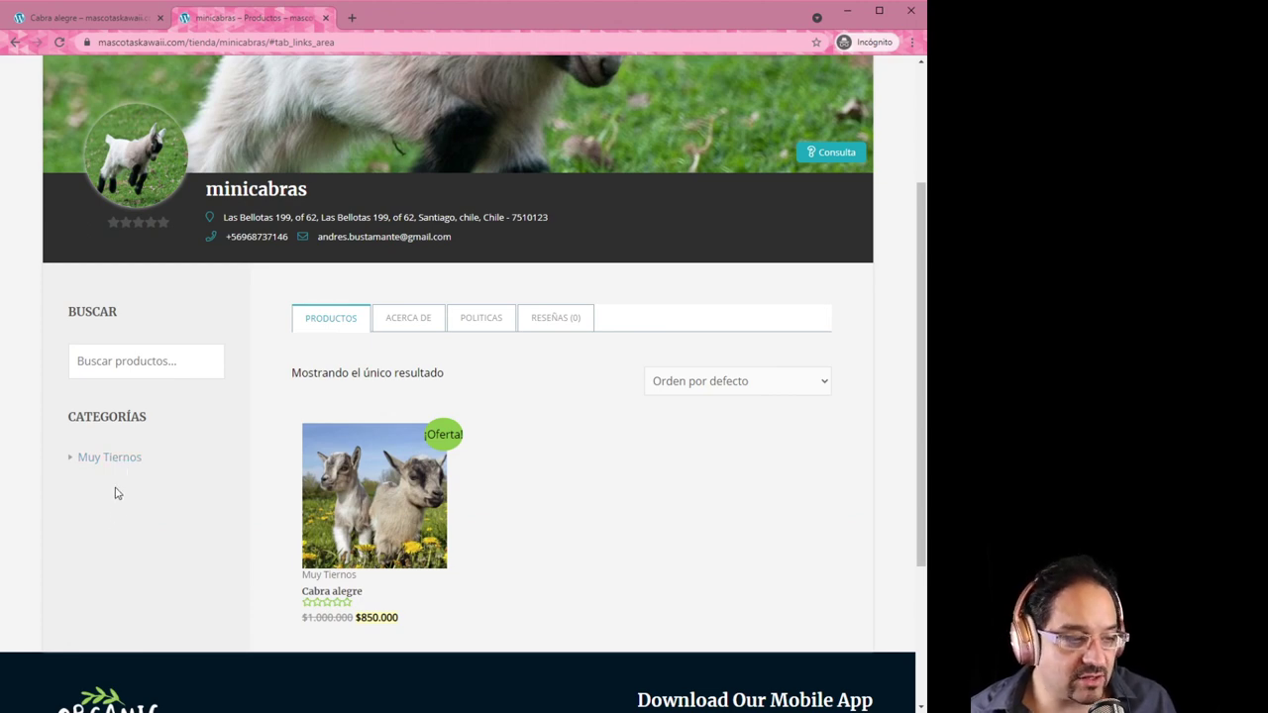
{"action": "scroll", "coordinate": [138, 406], "scroll_direction": "up", "scroll_amount": 1}
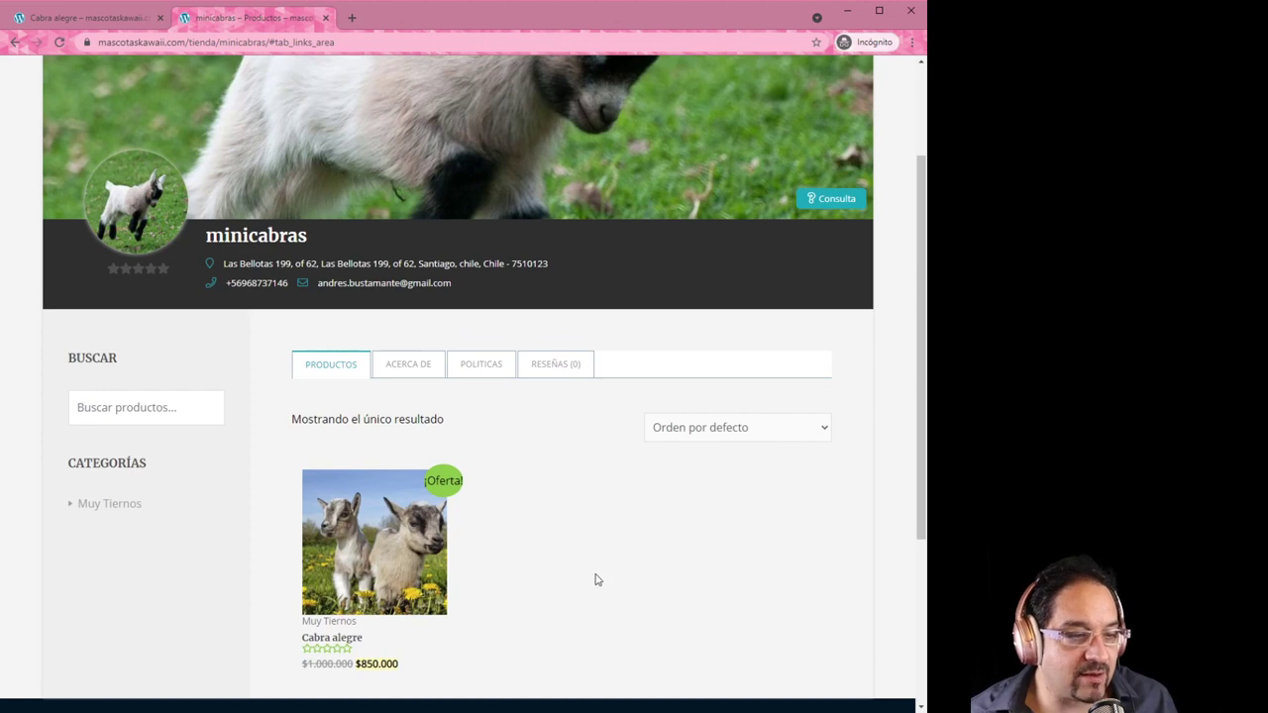
{"action": "scroll", "coordinate": [598, 581], "scroll_direction": "up", "scroll_amount": 2}
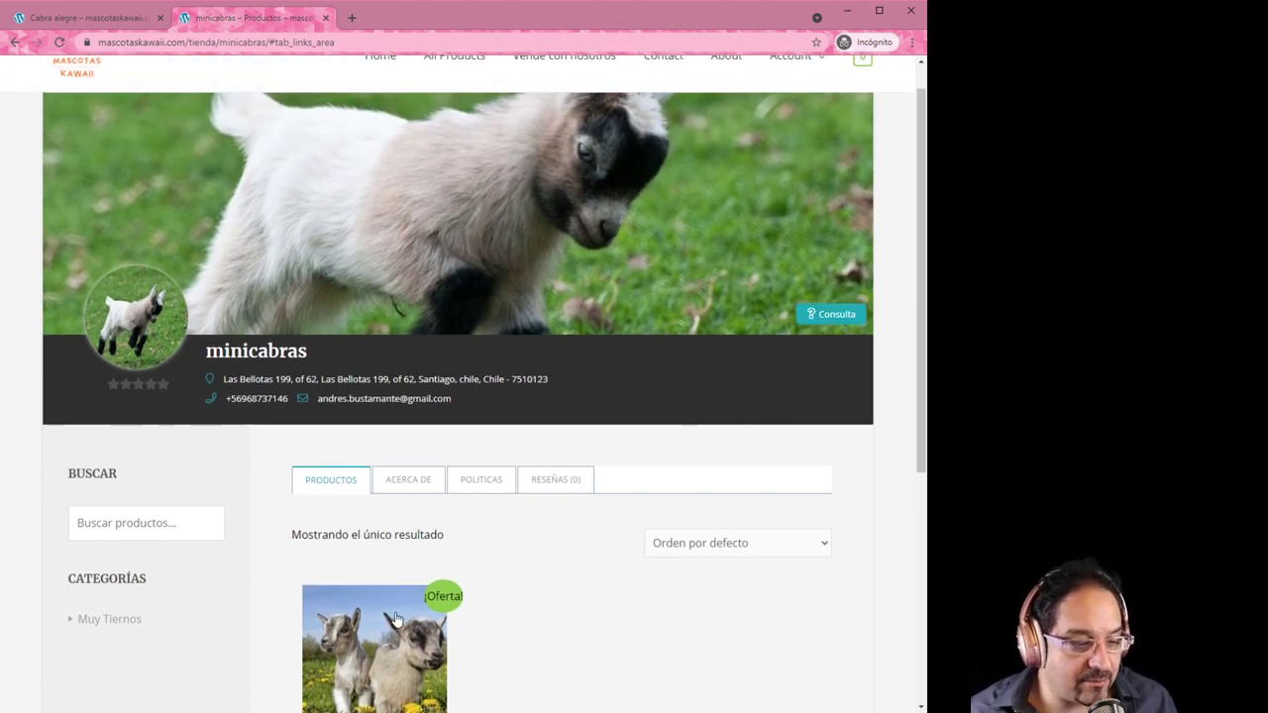
Open the store's Consulta enquiry form and close it without sending
{"action": "left_click", "coordinate": [830, 315]}
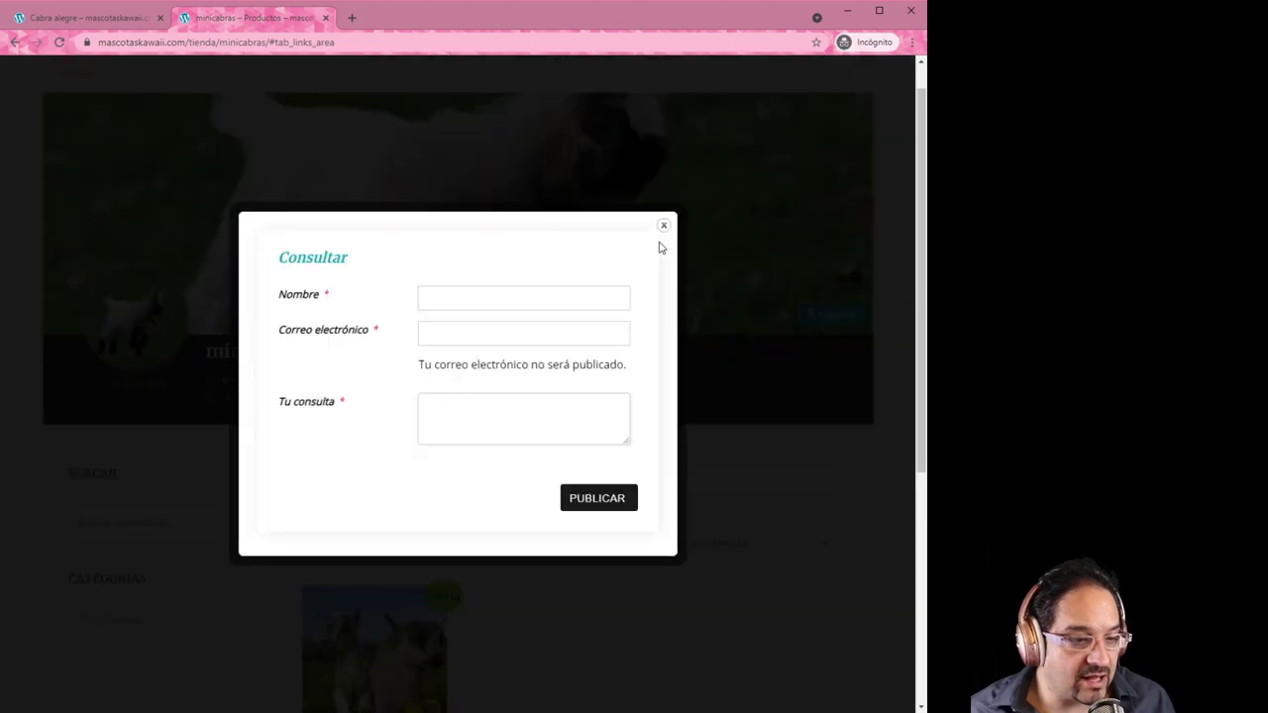
{"action": "left_click", "coordinate": [663, 228]}
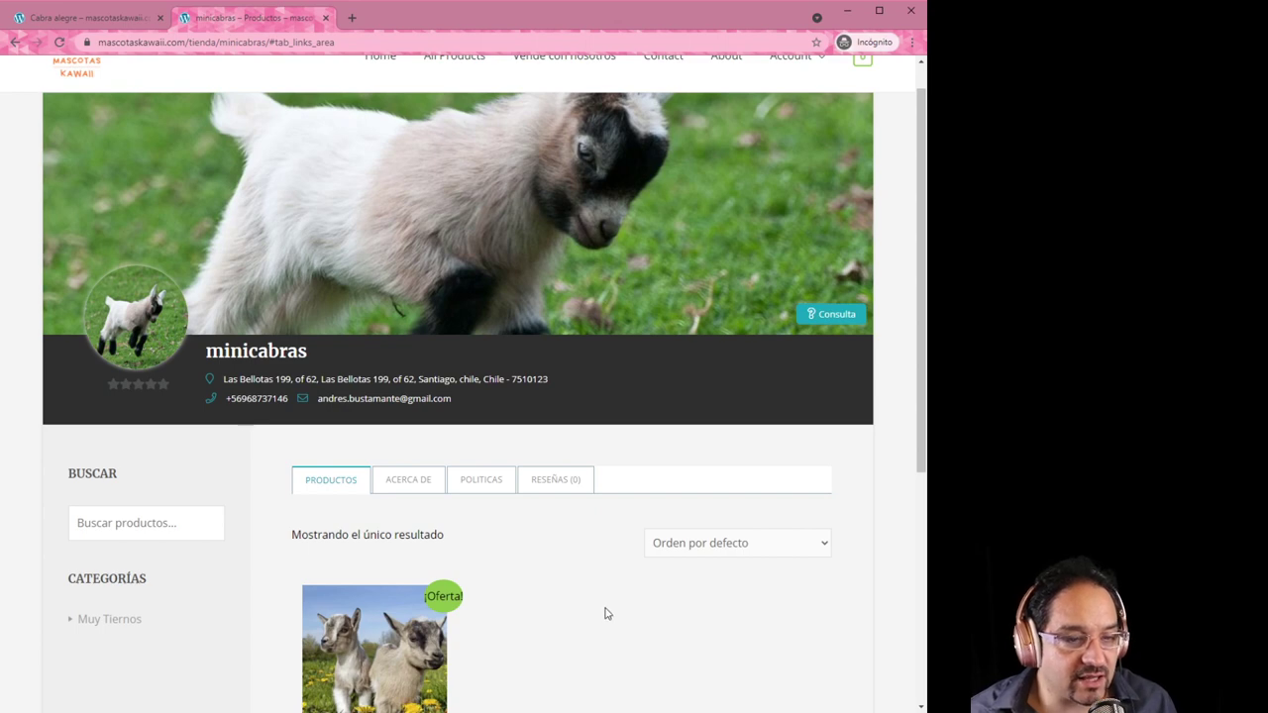
{"action": "scroll", "coordinate": [604, 611], "scroll_direction": "up", "scroll_amount": 1}
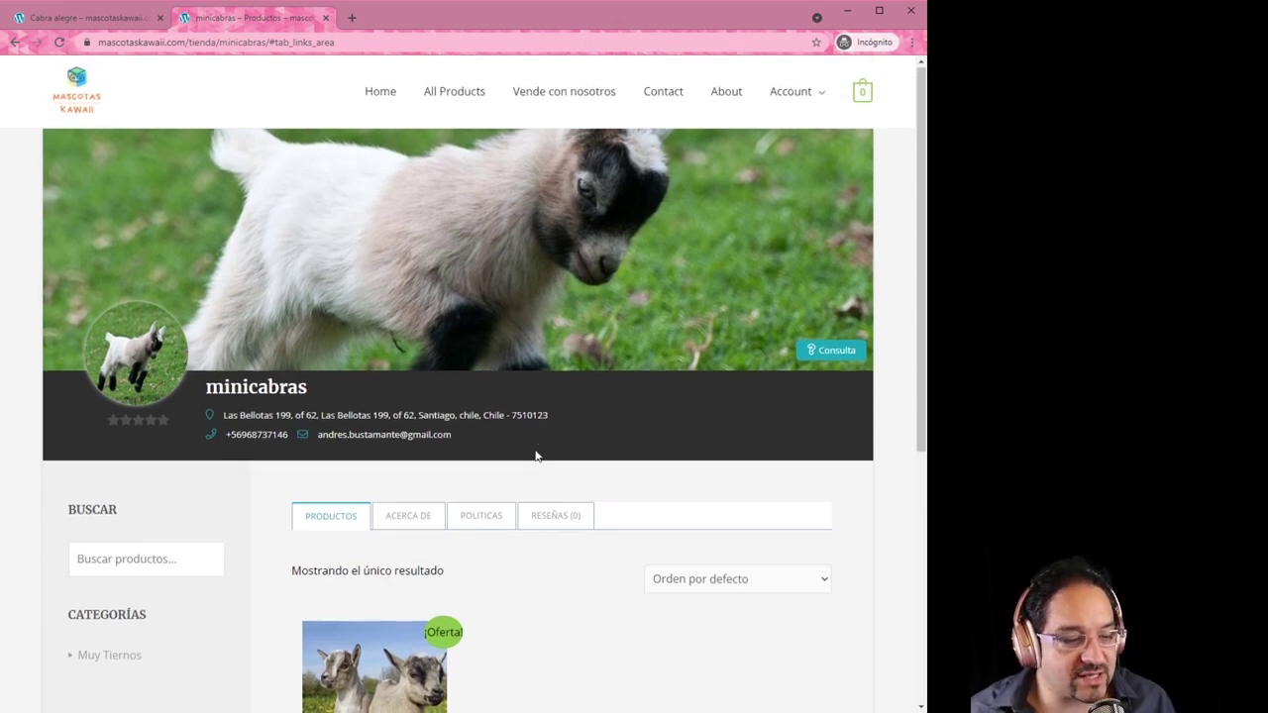
{"action": "scroll", "coordinate": [535, 453], "scroll_direction": "down", "scroll_amount": 1}
{"action": "scroll", "coordinate": [588, 540], "scroll_direction": "up", "scroll_amount": 1}
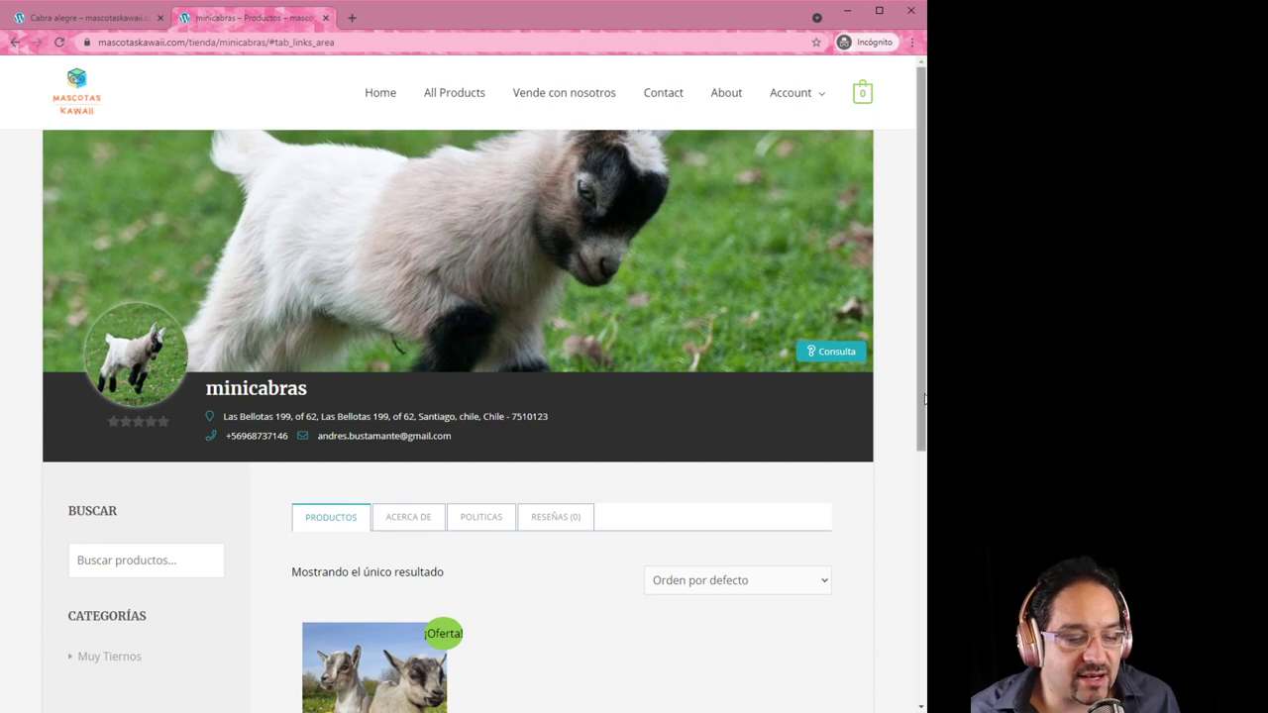
{"action": "left_click_drag", "start_coordinate": [919, 404], "coordinate": [875, 374]}
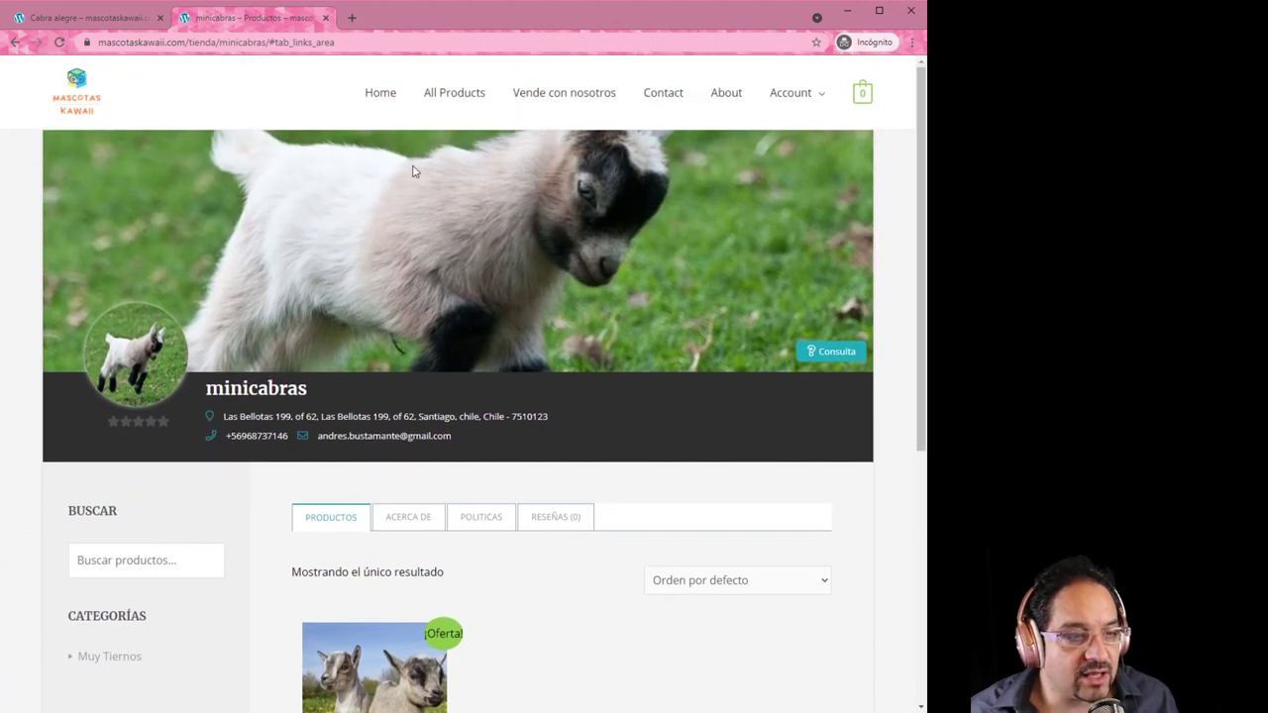
Open the All Products catalogue showing Cabra alegre under minicabras
{"action": "left_click", "coordinate": [456, 104]}
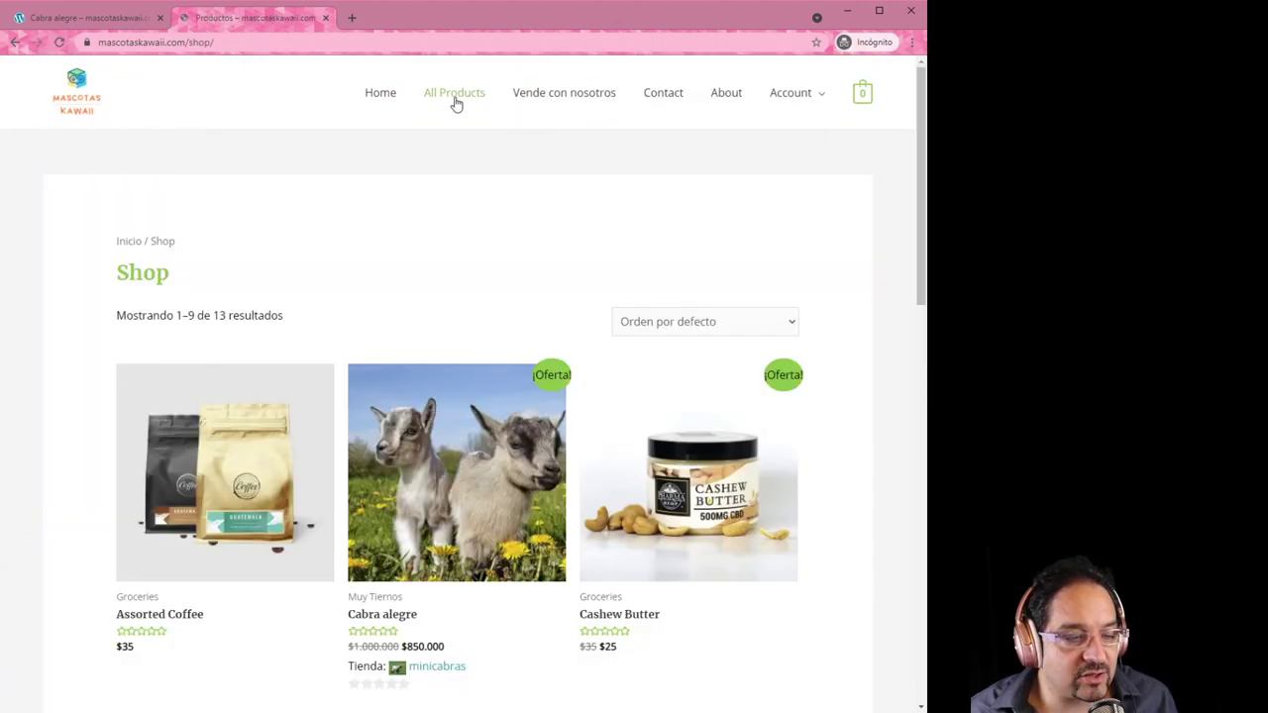
{"action": "scroll", "coordinate": [568, 604], "scroll_direction": "down", "scroll_amount": 2}
{"action": "scroll", "coordinate": [571, 626], "scroll_direction": "down", "scroll_amount": 1}
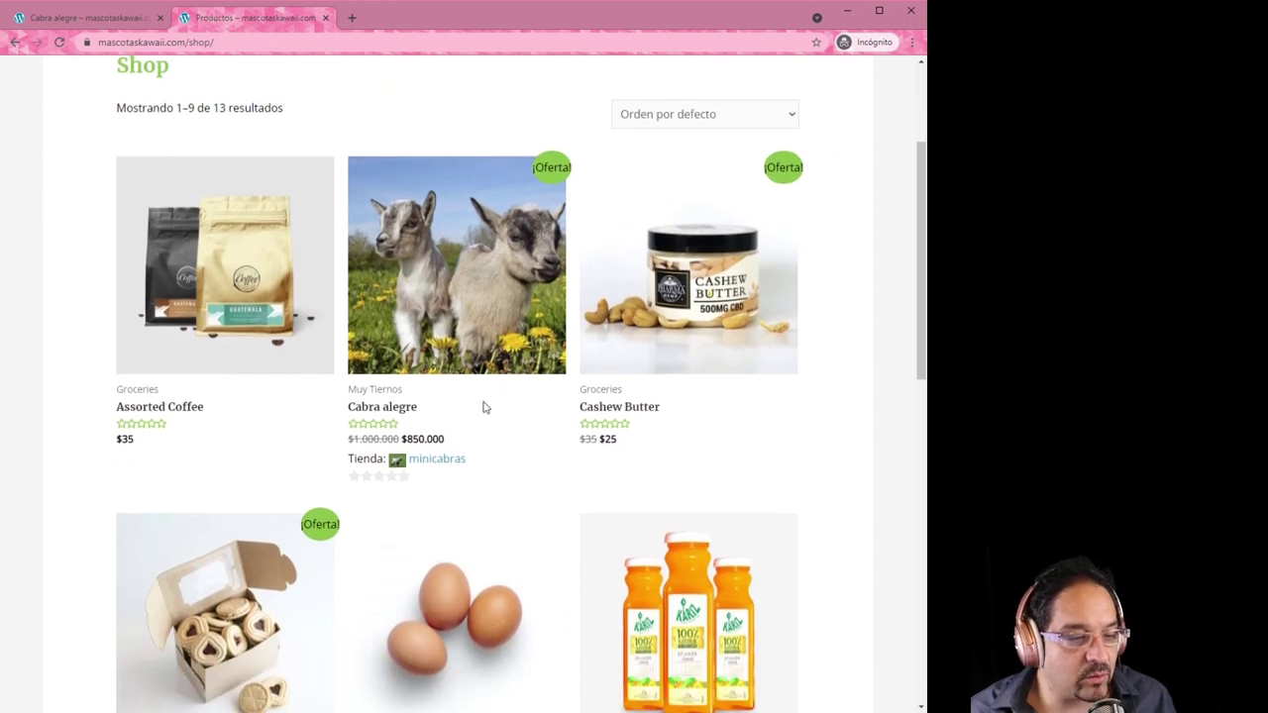
{"action": "scroll", "coordinate": [475, 520], "scroll_direction": "up", "scroll_amount": 2}
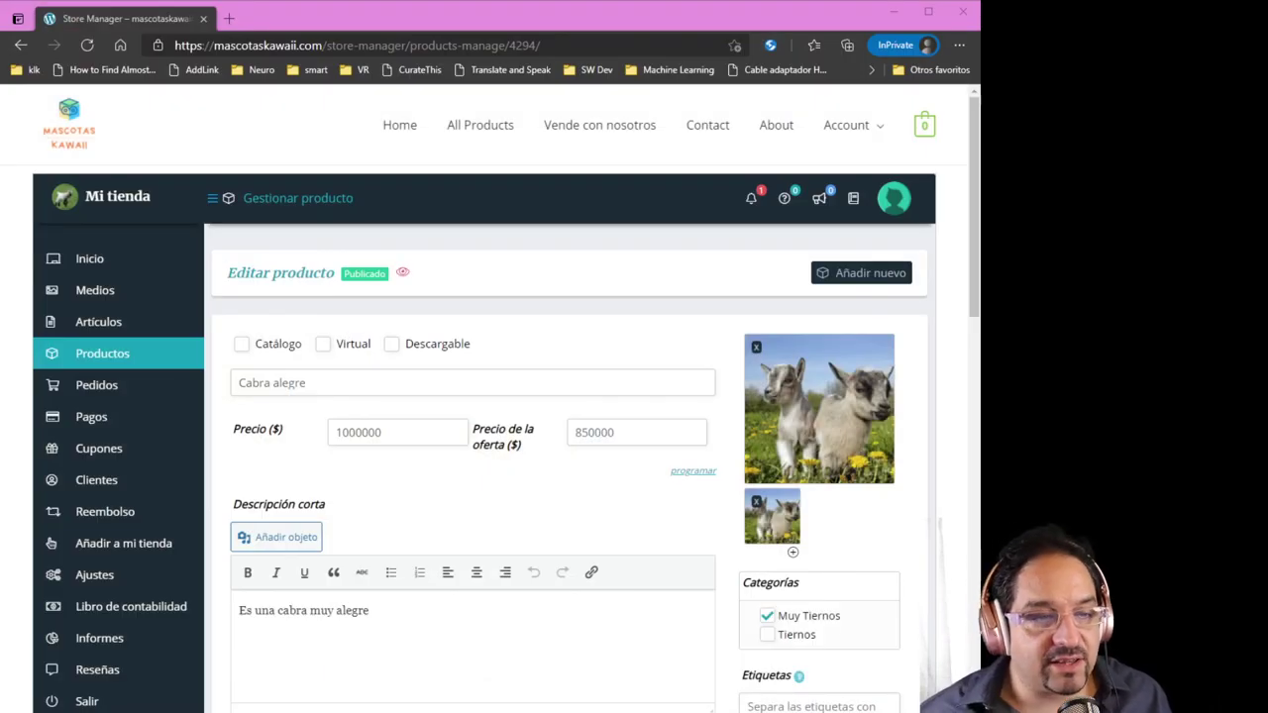
Open enquiry #000001 about Cabra alegre from the Avisos notifications board
{"action": "left_click_drag", "start_coordinate": [175, 45], "coordinate": [322, 45]}
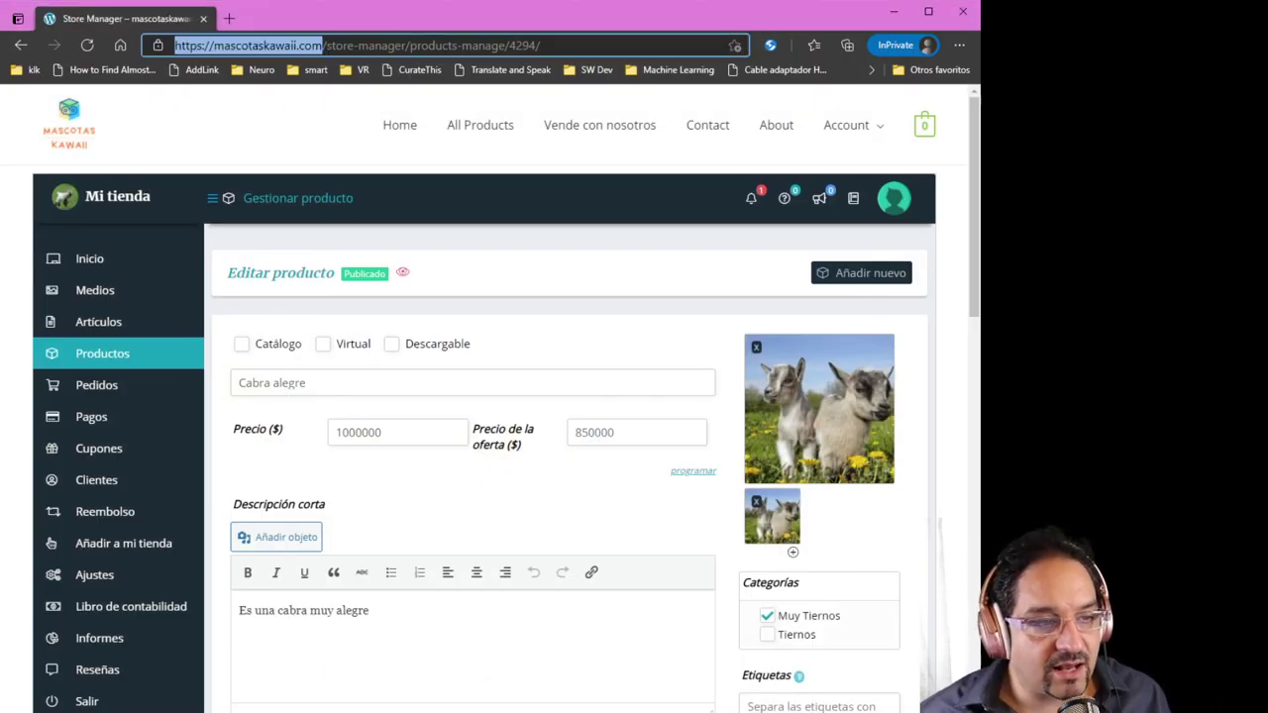
{"action": "left_click", "coordinate": [753, 203]}
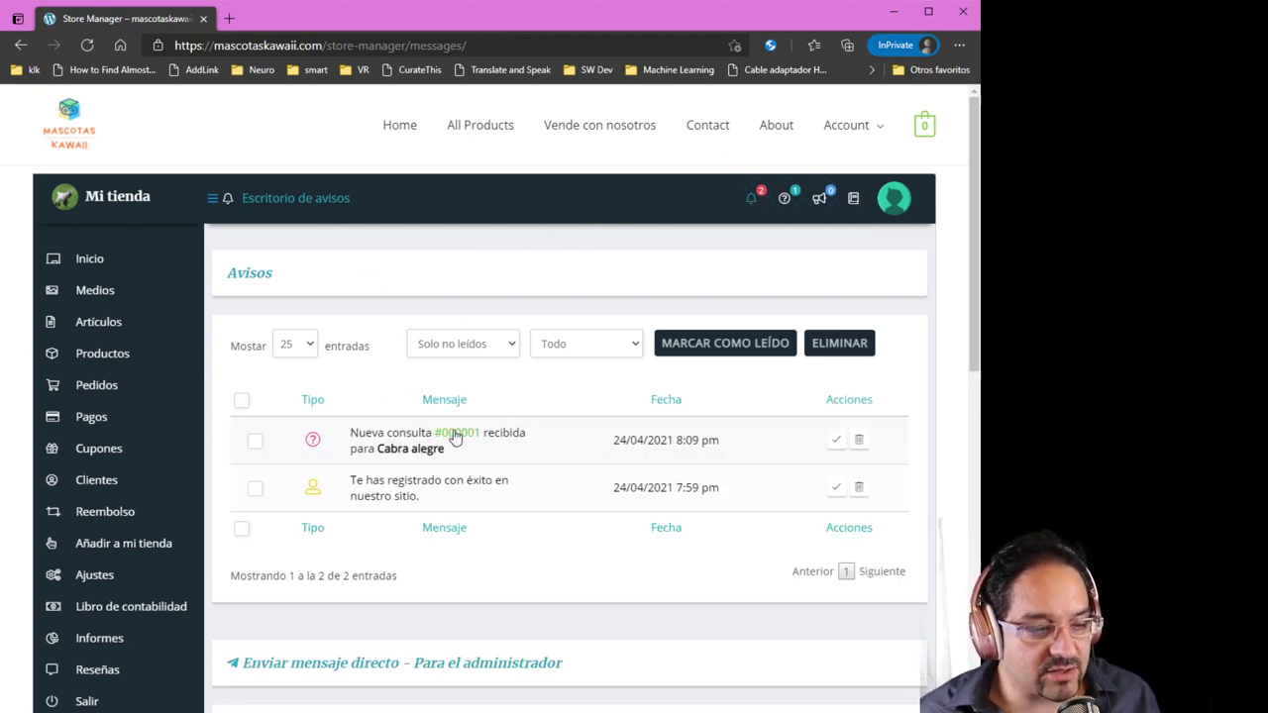
{"action": "left_click", "coordinate": [457, 435]}
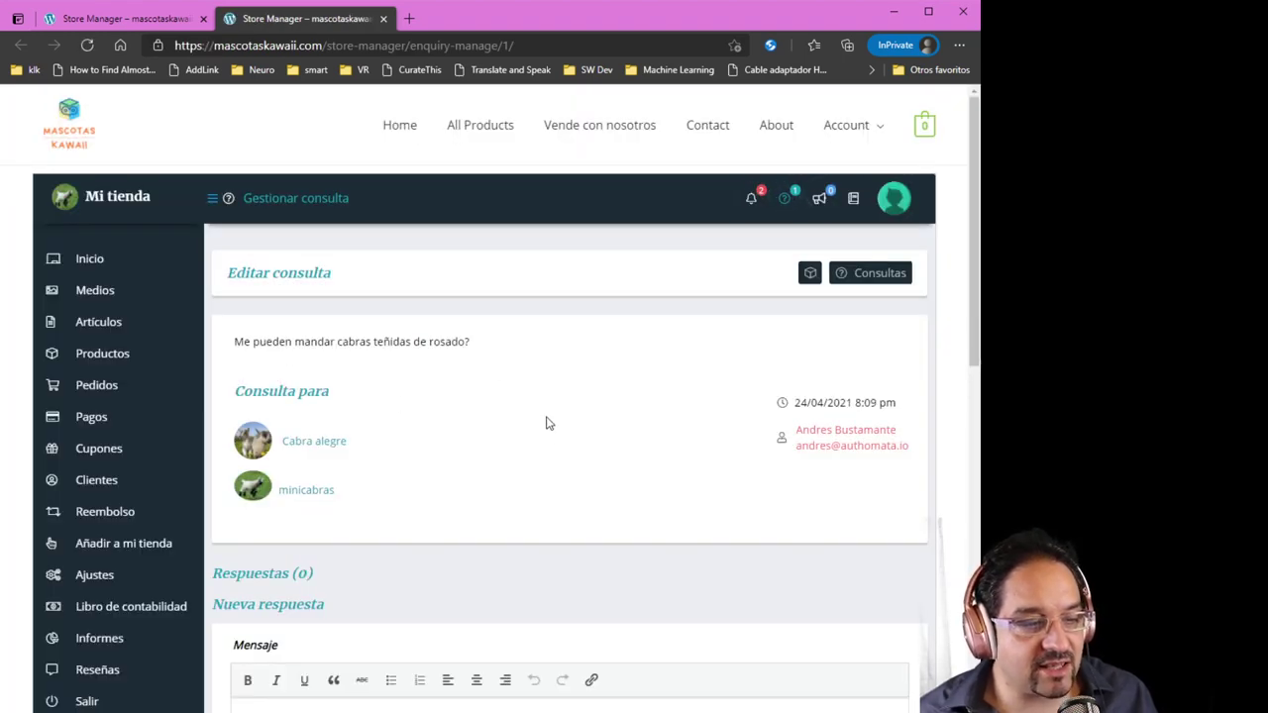
{"action": "scroll", "coordinate": [526, 459], "scroll_direction": "down", "scroll_amount": 2}
{"action": "left_click", "coordinate": [387, 568]}
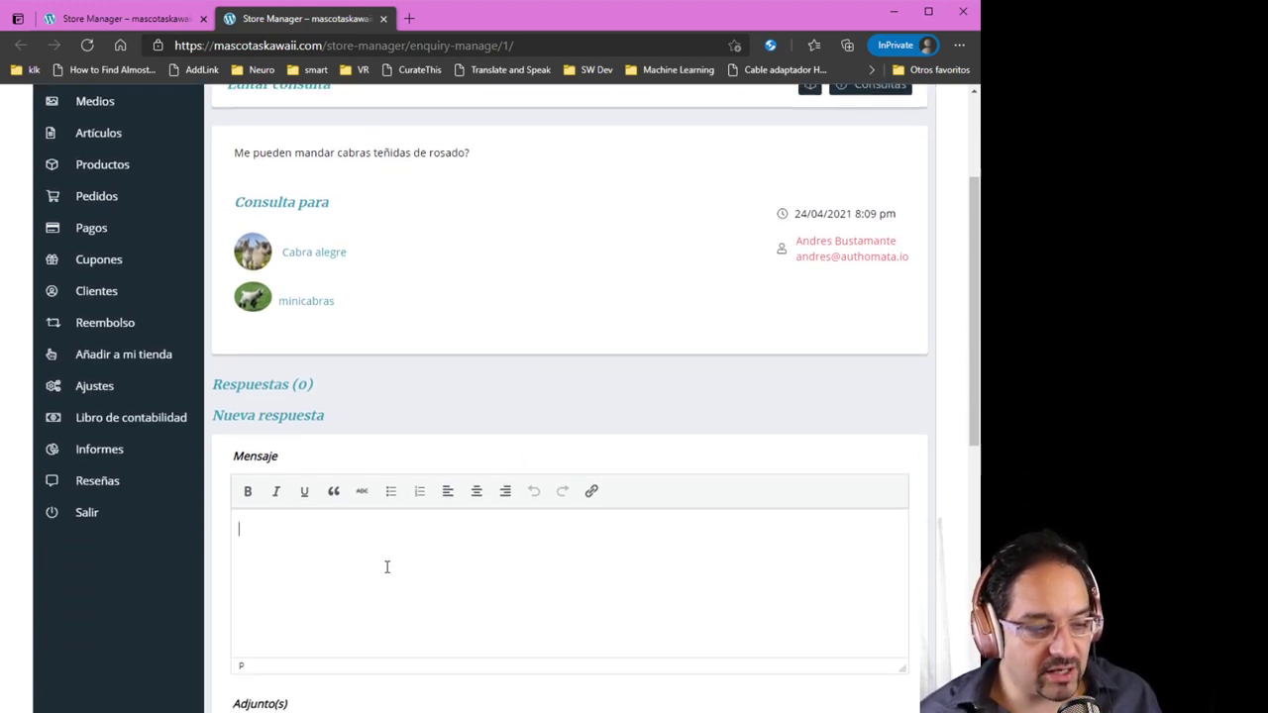
Send the reply 'Claro, usted puede escoger el rosado y tenemos trajes de hello kitty para cabras', featured on the product page
{"action": "type", "text": "Cla"}
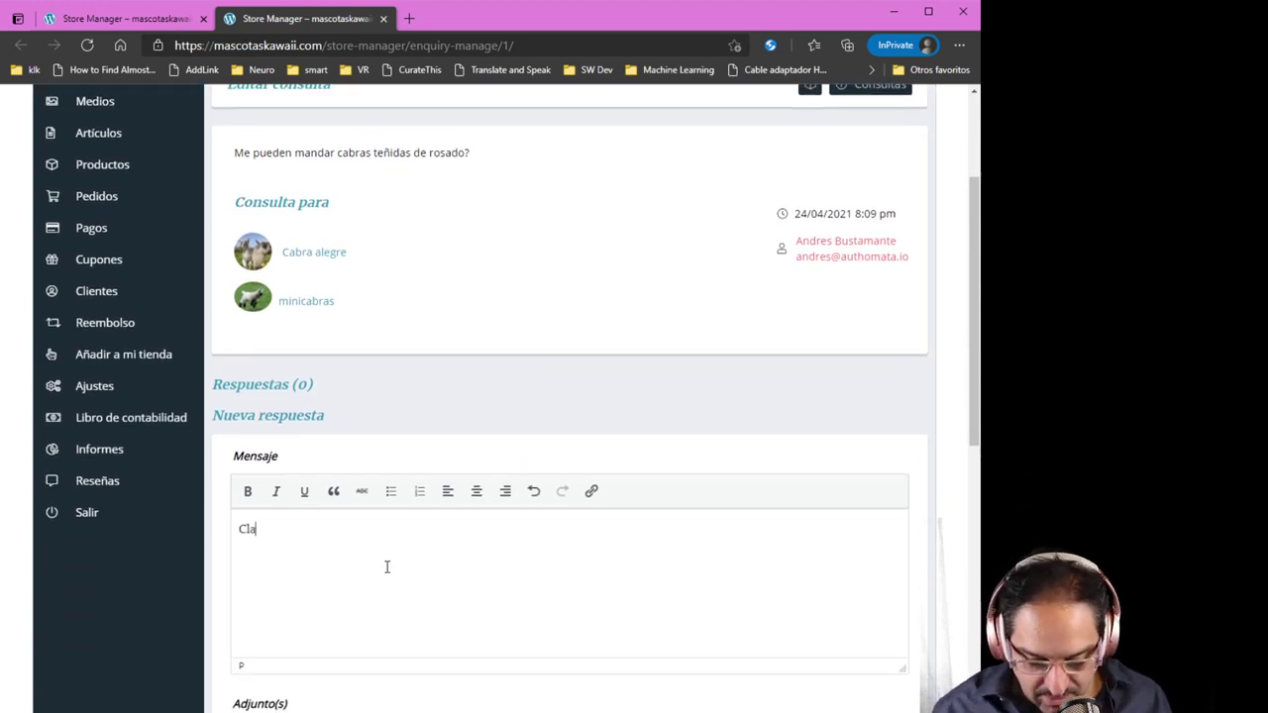
{"action": "type", "text": "ro, usted"}
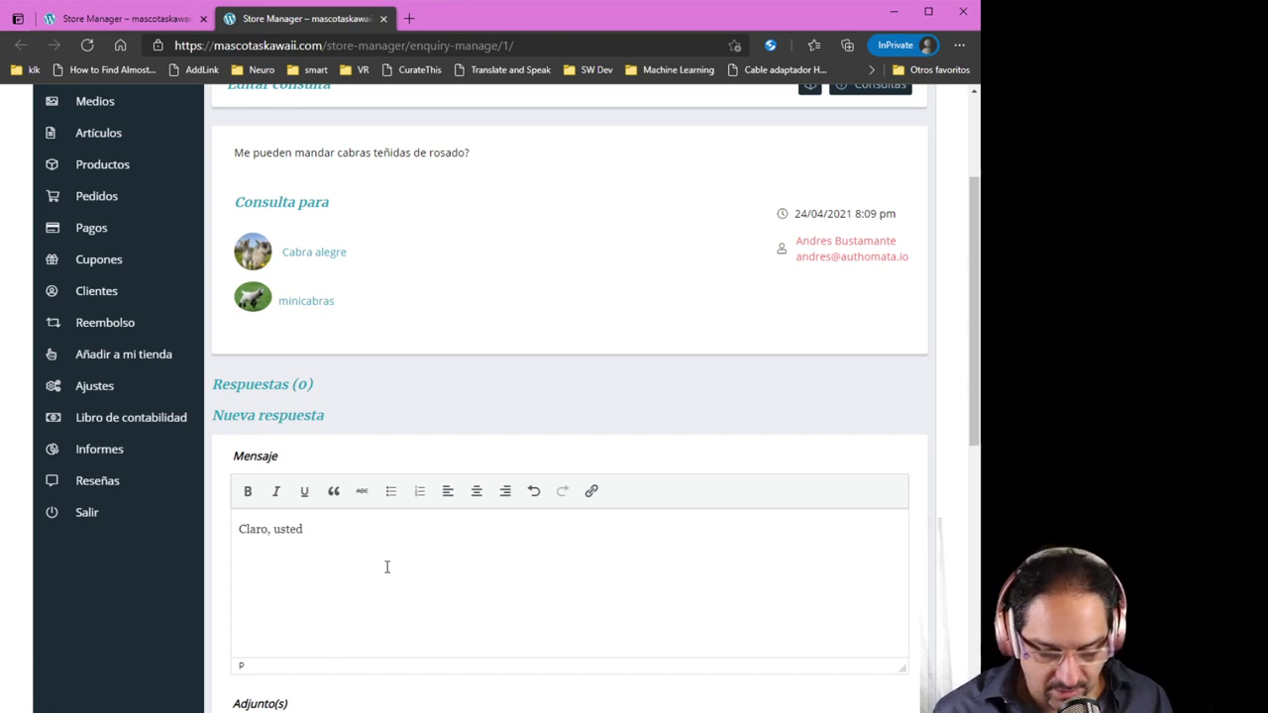
{"action": "type", "text": " puede esco"}
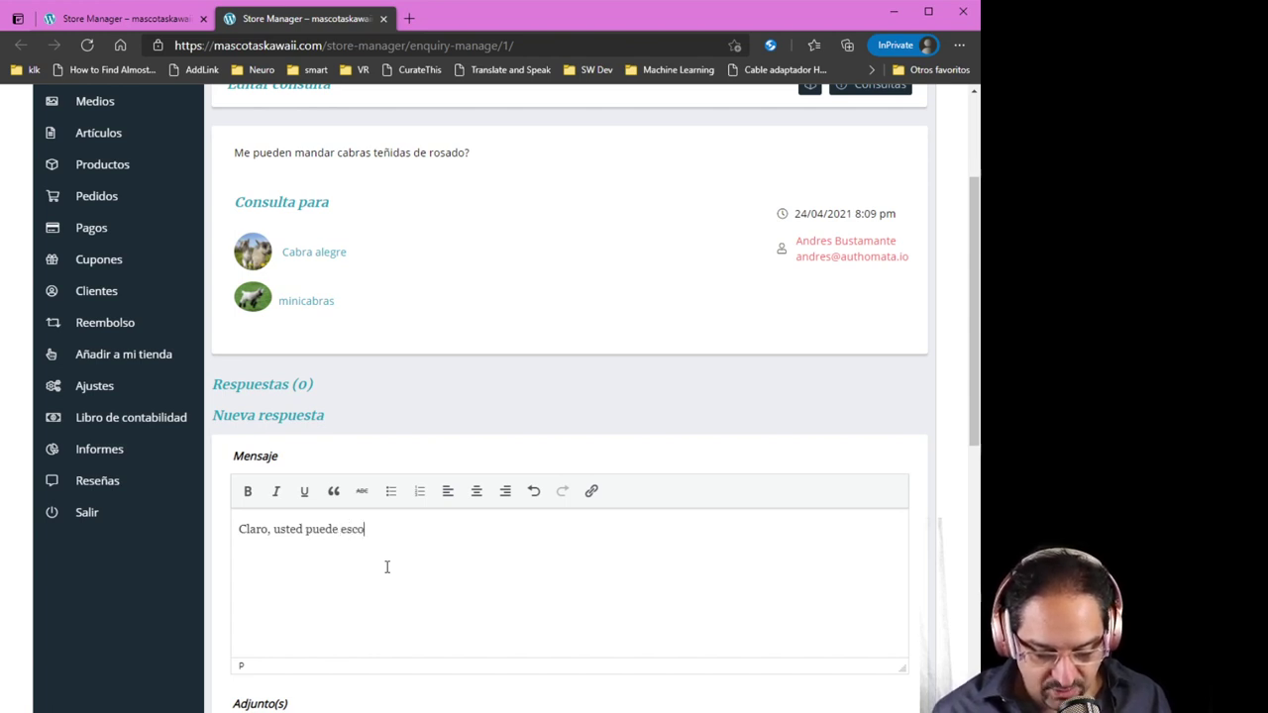
{"action": "type", "text": "ger el rosado"}
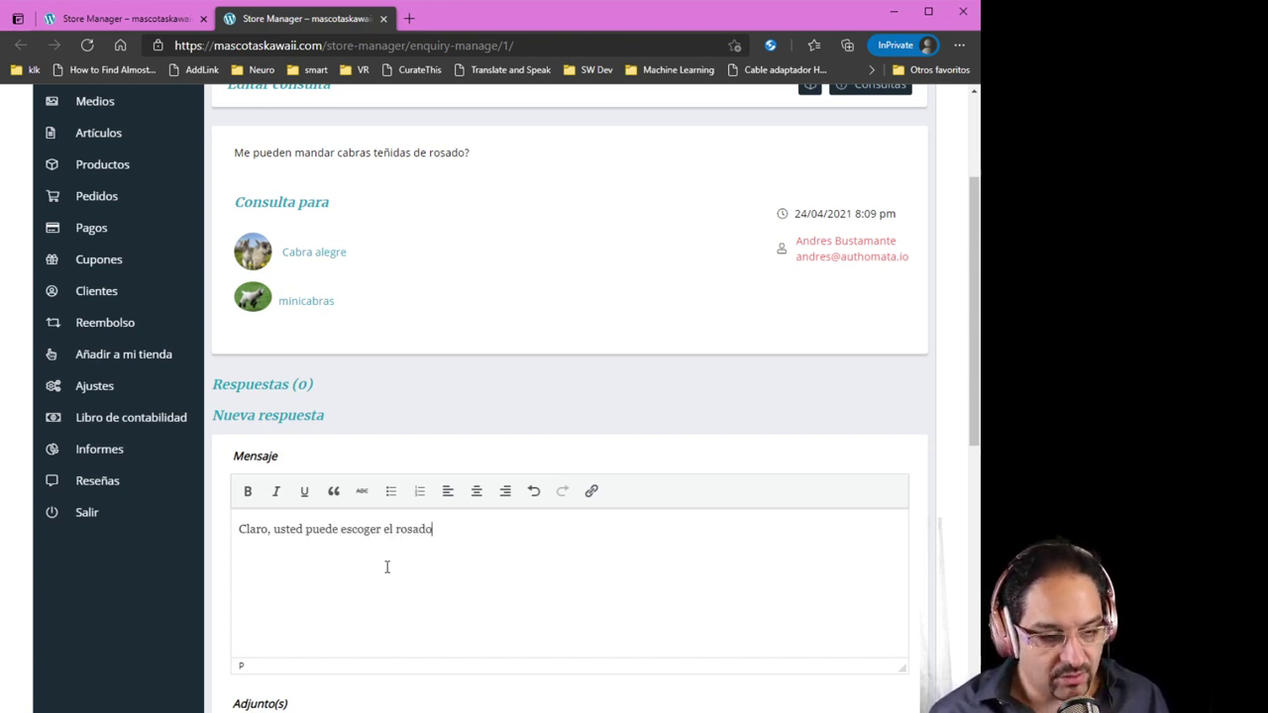
{"action": "type", "text": " y tenemso trajes de"}
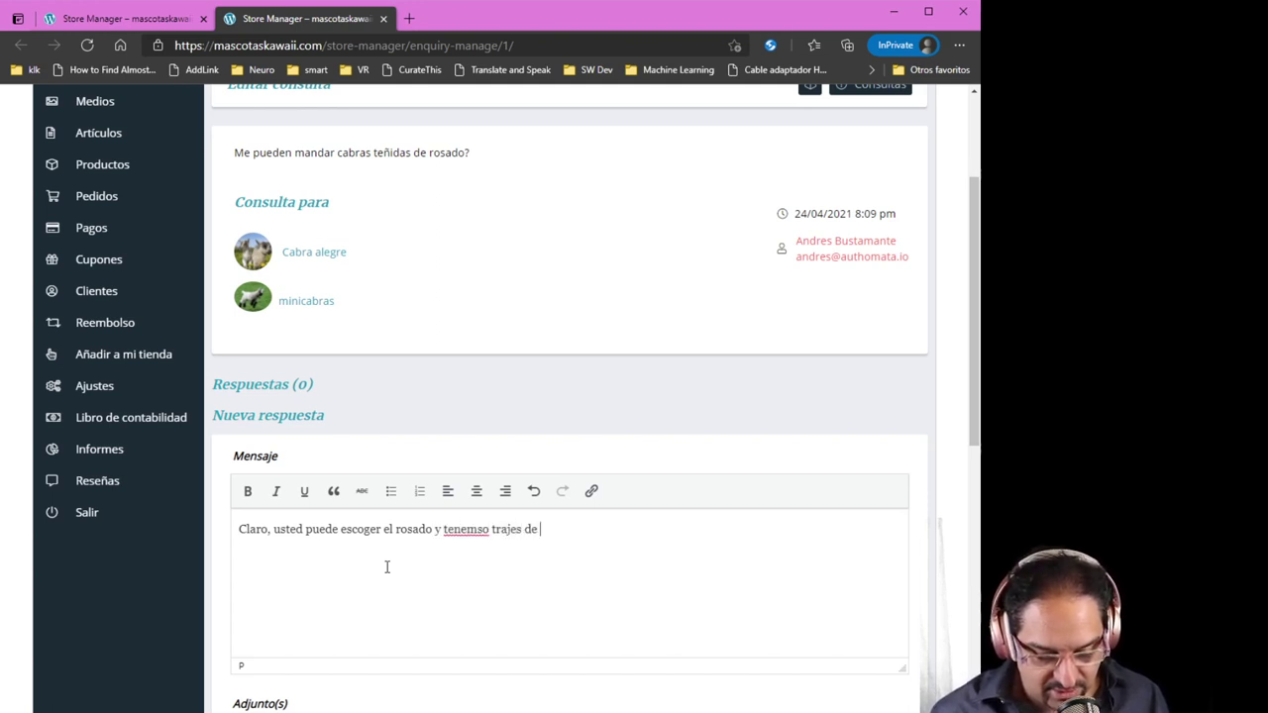
{"action": "type", "text": " hello kit"}
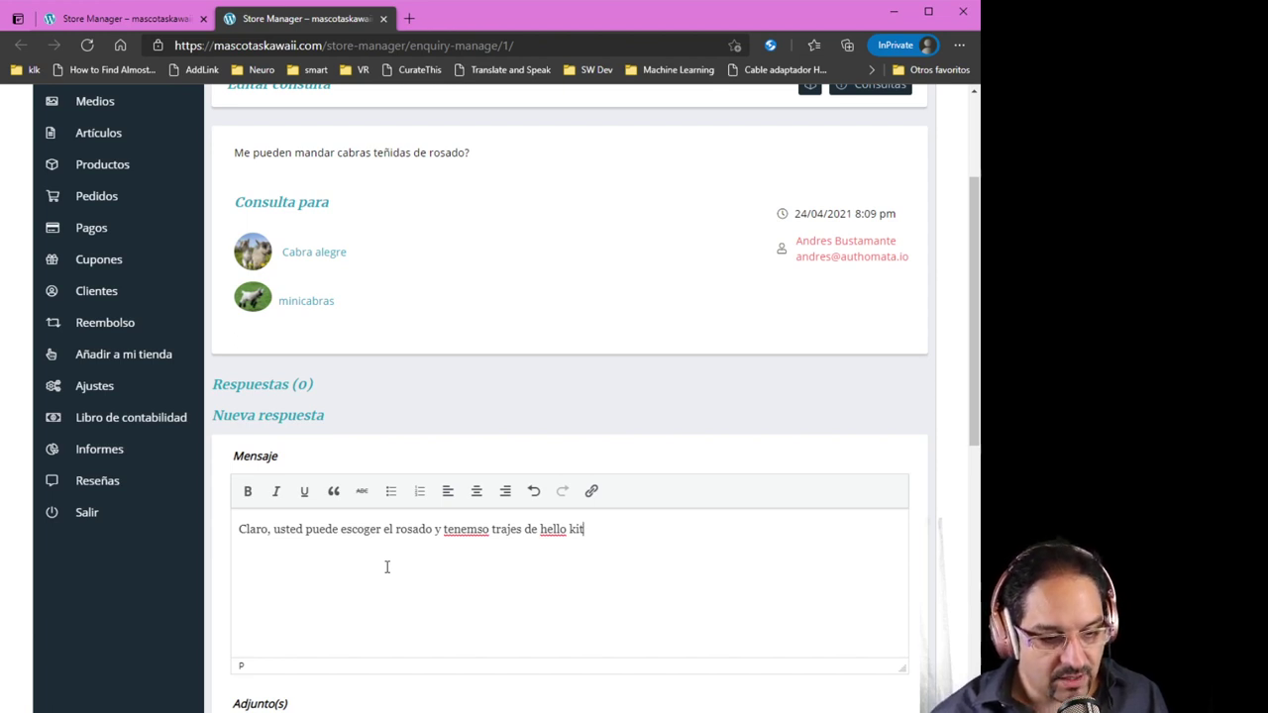
{"action": "type", "text": "ty para"}
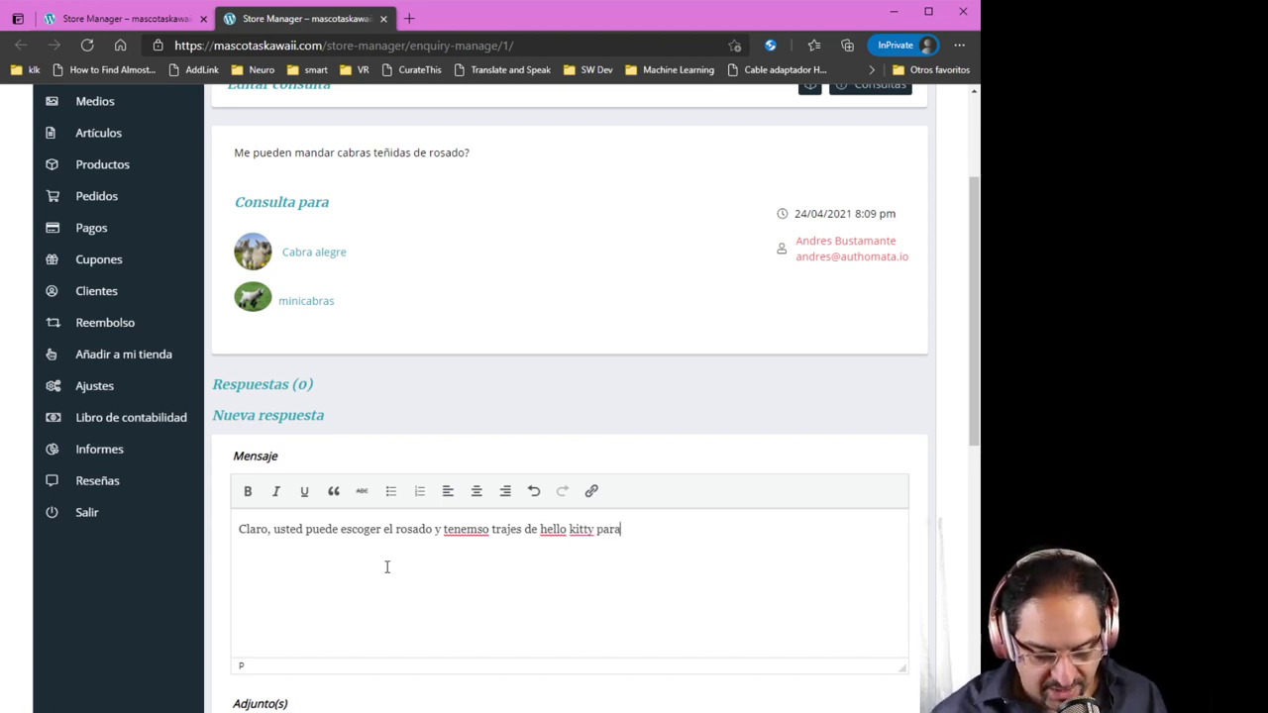
{"action": "type", "text": " cabras"}
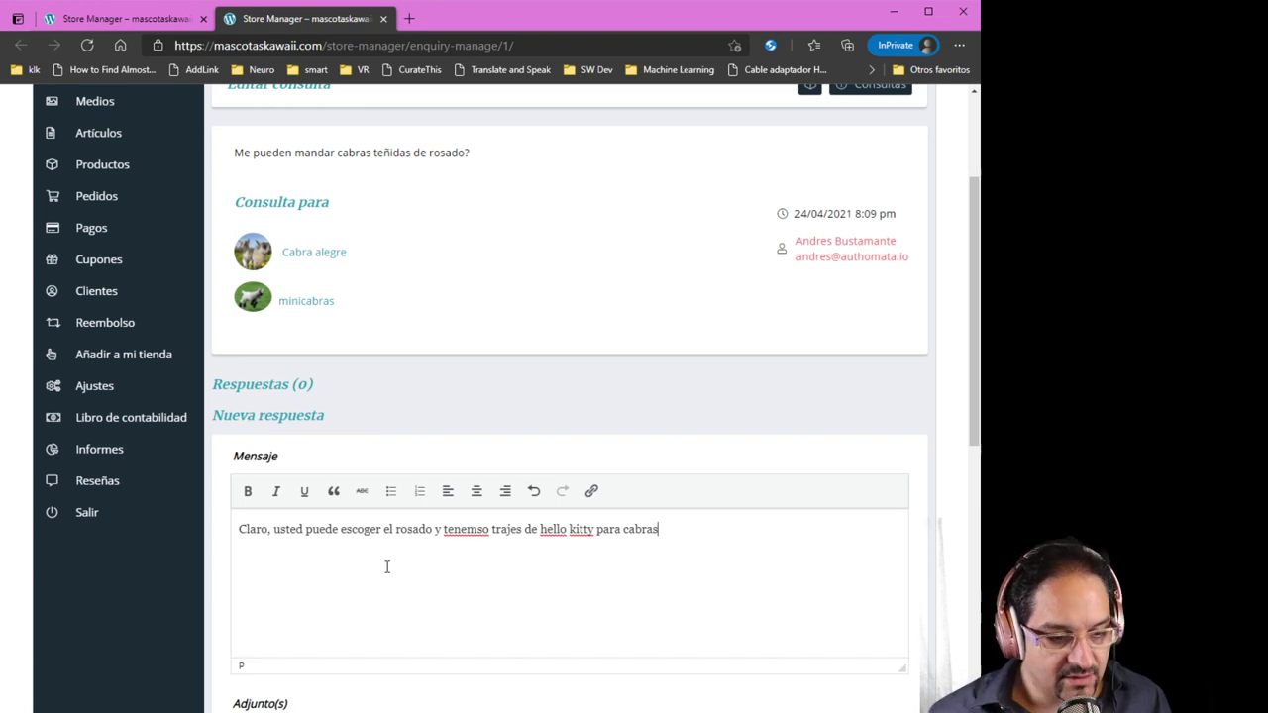
{"action": "scroll", "coordinate": [406, 597], "scroll_direction": "down", "scroll_amount": 1}
{"action": "scroll", "coordinate": [406, 596], "scroll_direction": "down", "scroll_amount": 1}
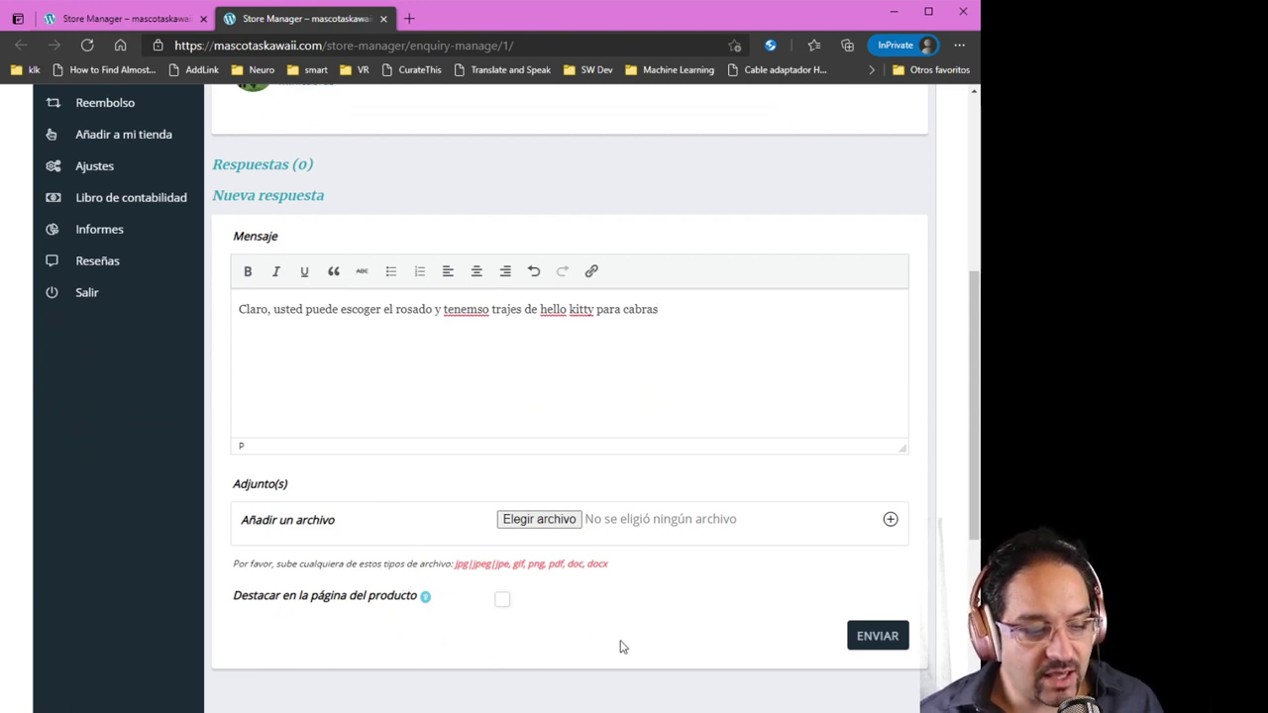
{"action": "scroll", "coordinate": [617, 600], "scroll_direction": "up", "scroll_amount": 4}
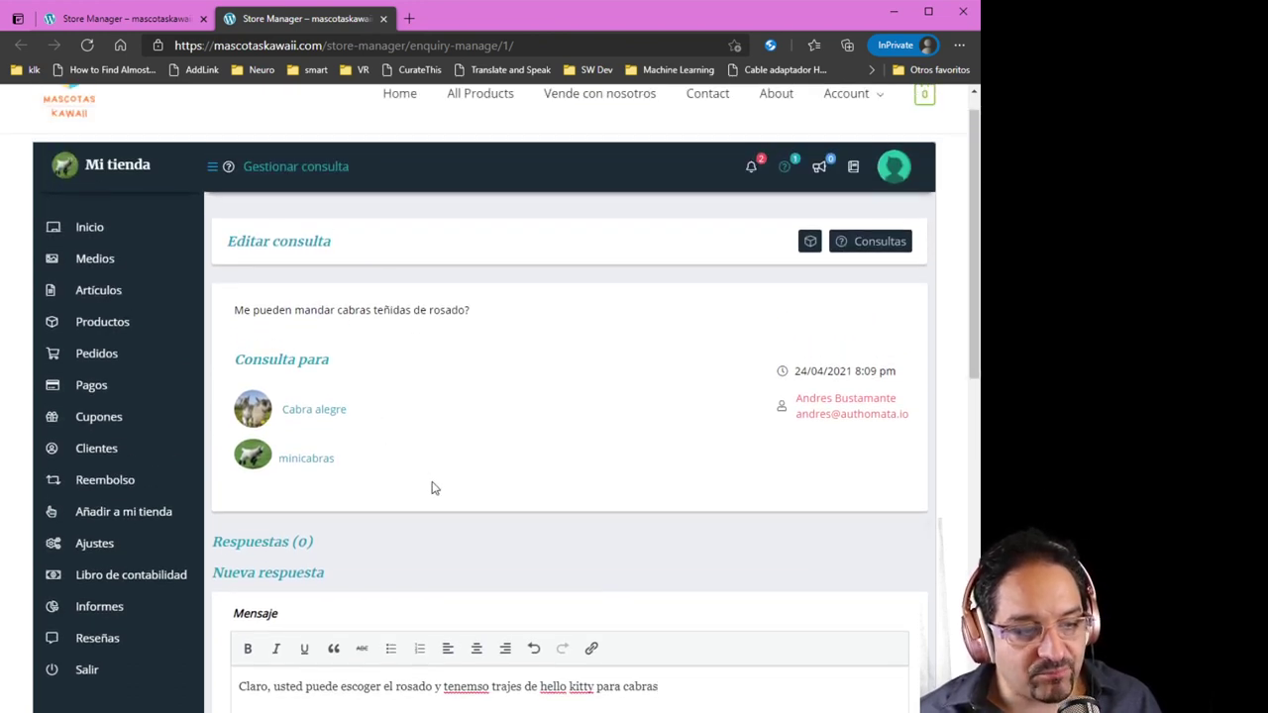
{"action": "scroll", "coordinate": [432, 488], "scroll_direction": "down", "scroll_amount": 4}
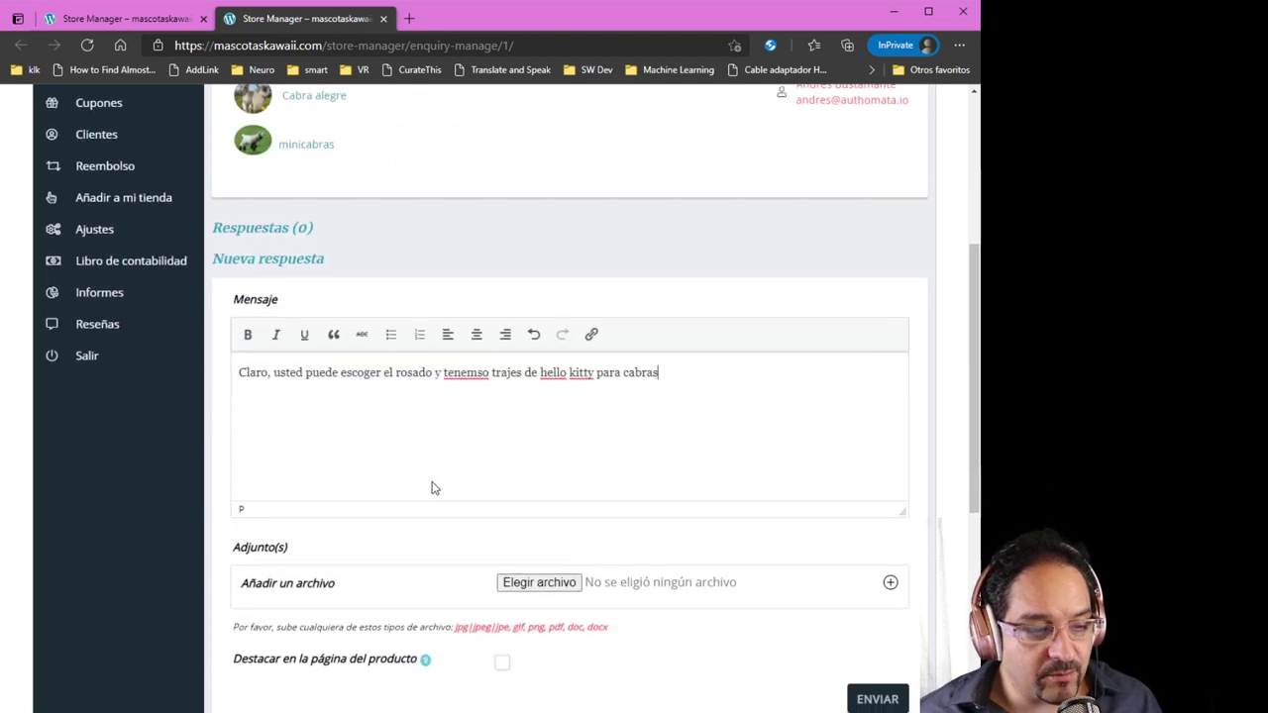
{"action": "mouse_move", "coordinate": [426, 598]}
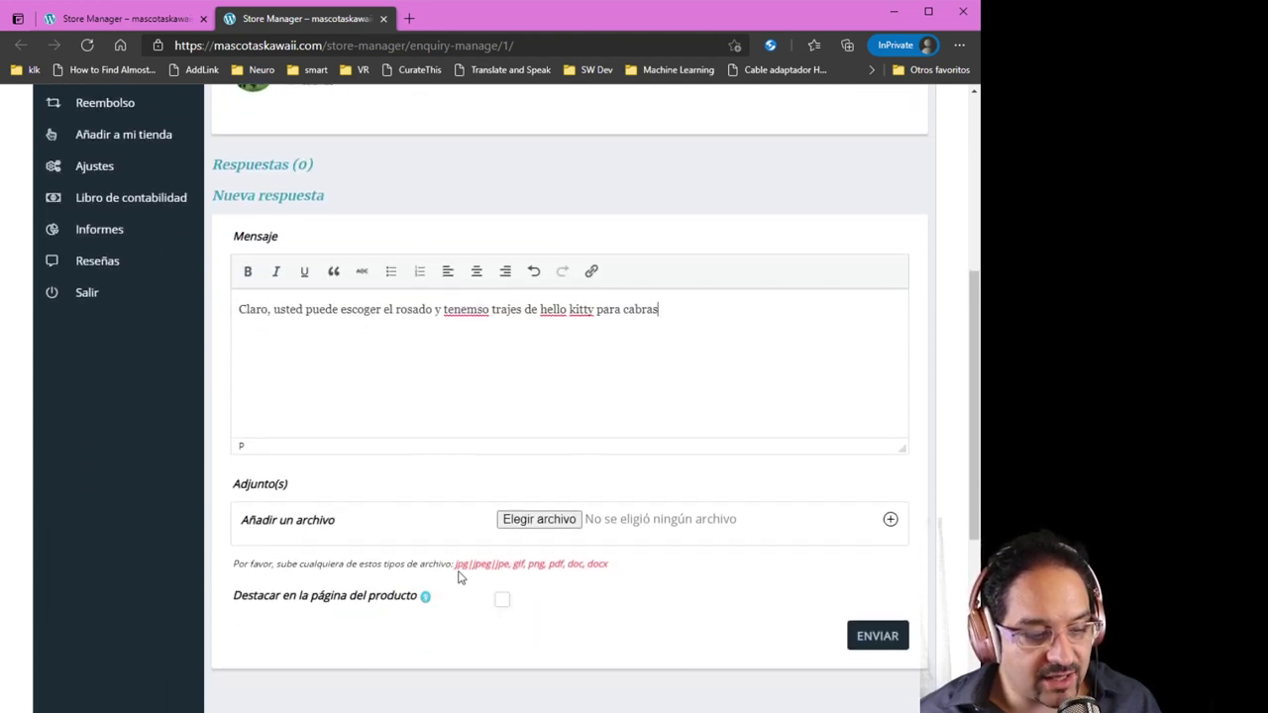
{"action": "double_click", "coordinate": [466, 310]}
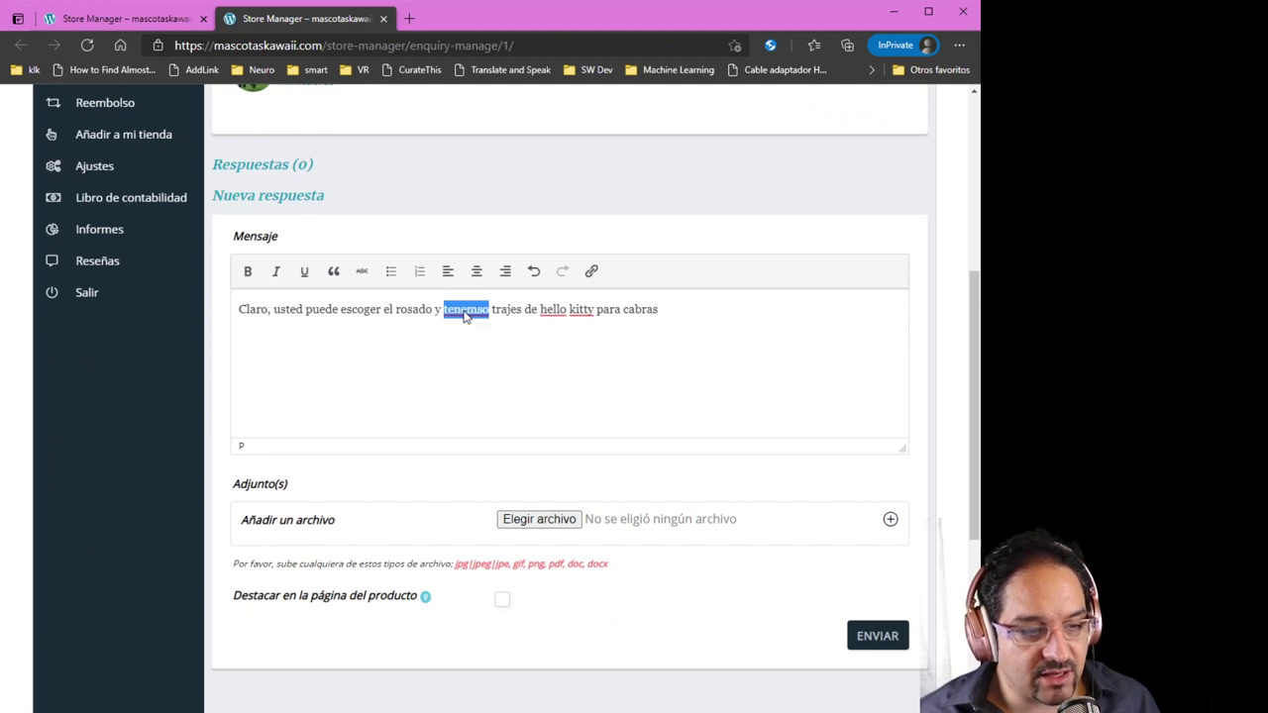
{"action": "type", "text": "tenemos"}
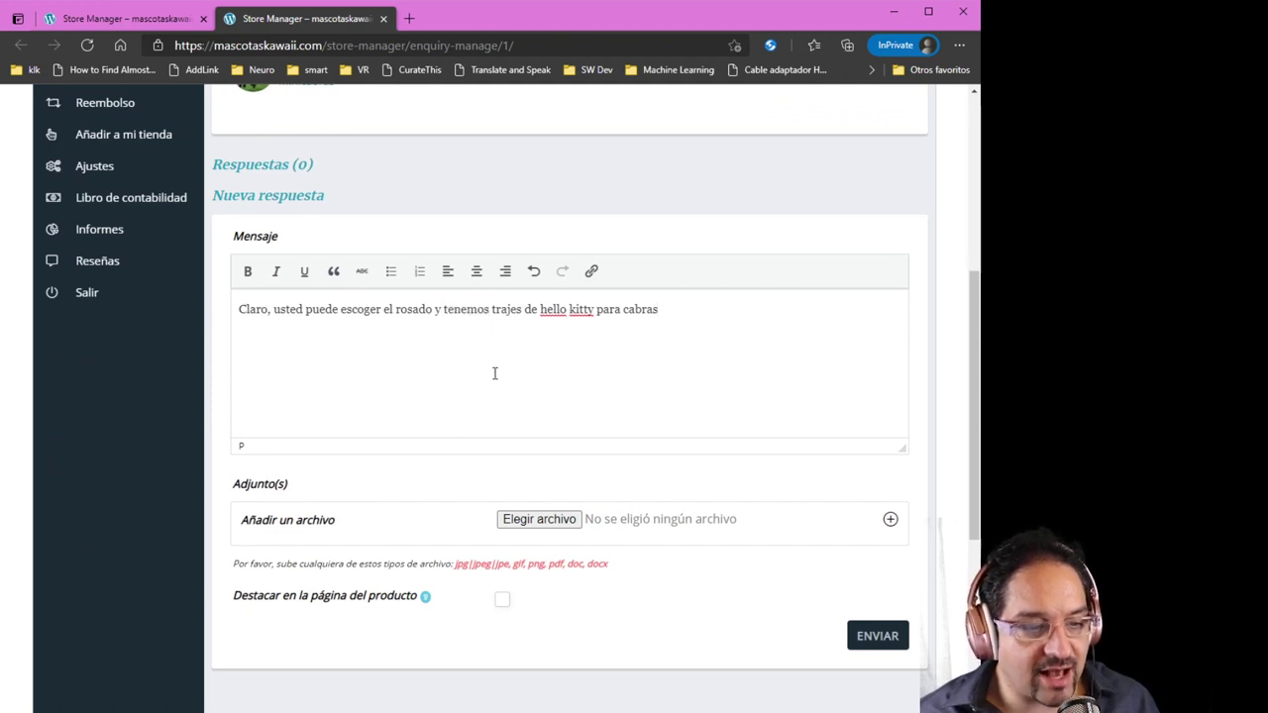
{"action": "left_click", "coordinate": [505, 602]}
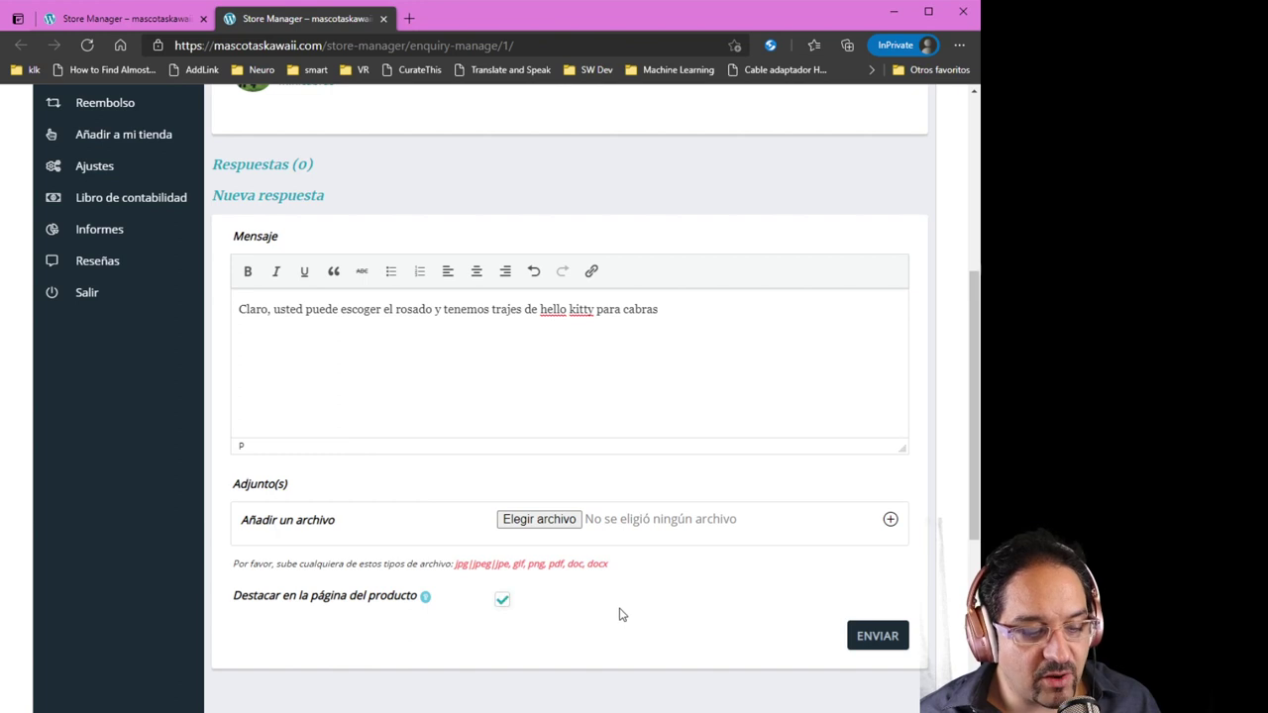
{"action": "left_click", "coordinate": [874, 646]}
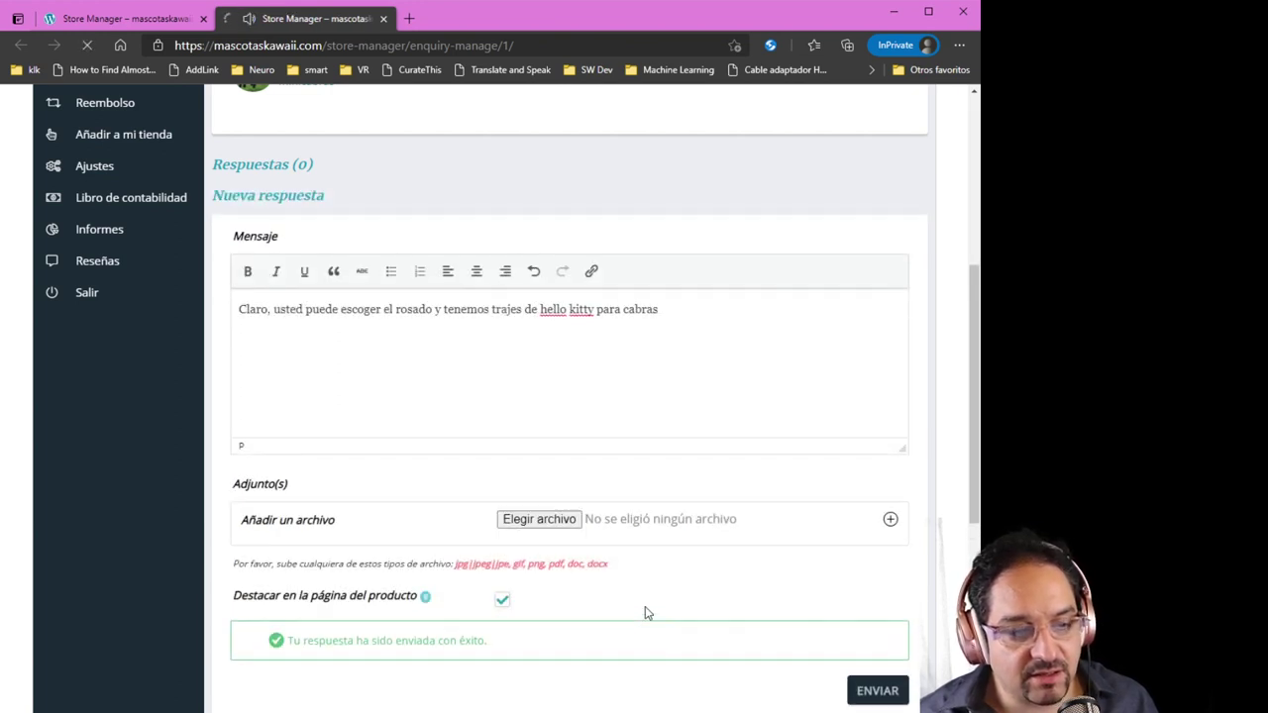
Scroll the Gestionar consulta page to confirm Respuestas (1) lists the posted reply
{"action": "scroll", "coordinate": [643, 609], "scroll_direction": "up", "scroll_amount": 5}
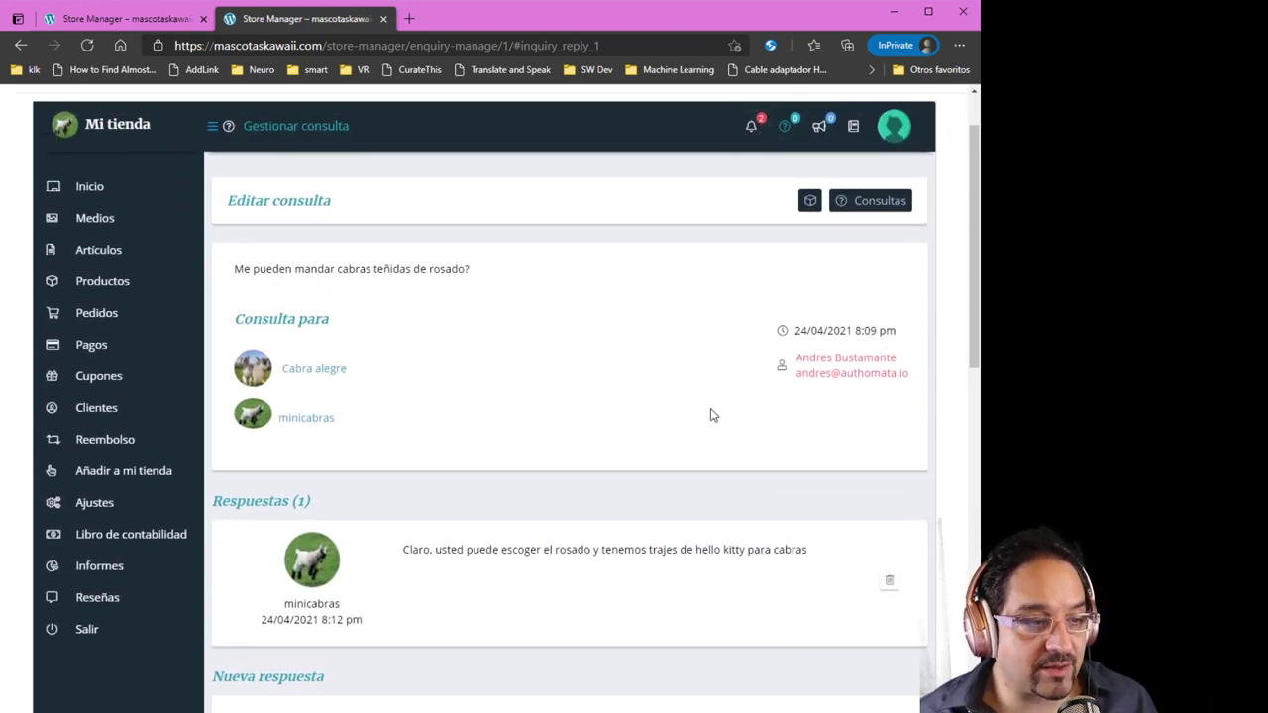
{"action": "scroll", "coordinate": [696, 424], "scroll_direction": "up", "scroll_amount": 1}
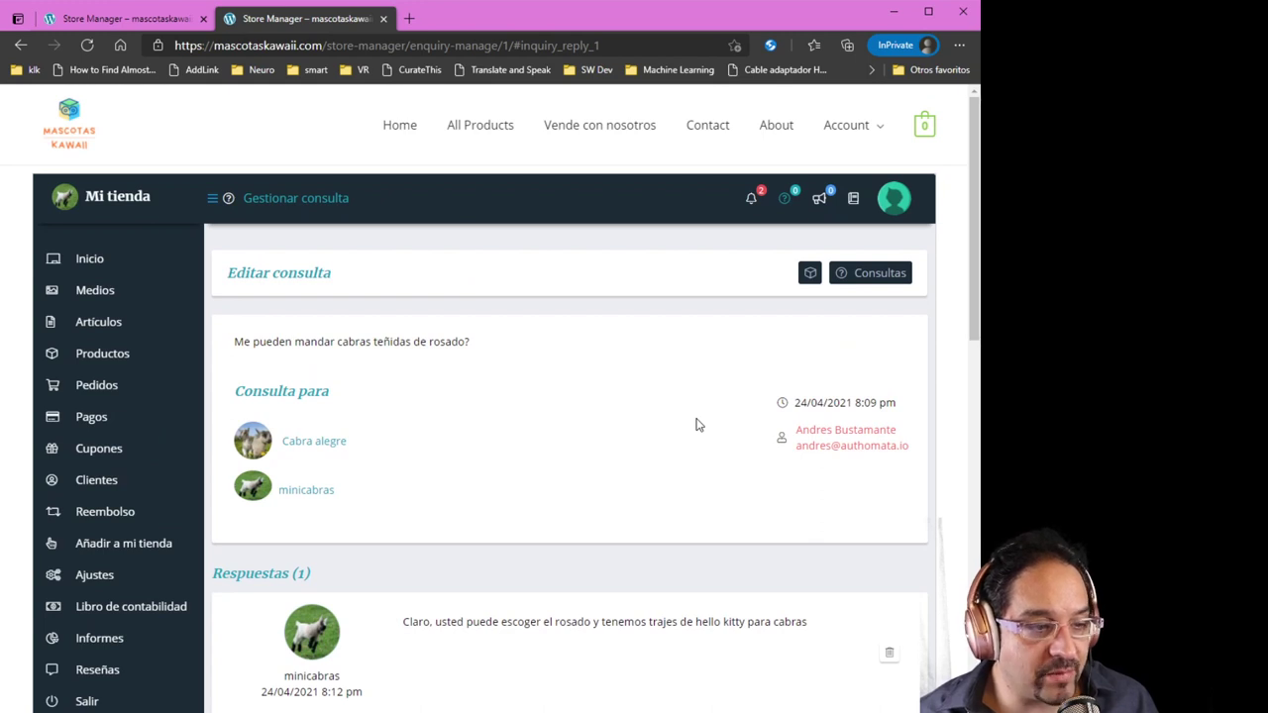
{"action": "scroll", "coordinate": [696, 424], "scroll_direction": "down", "scroll_amount": 1}
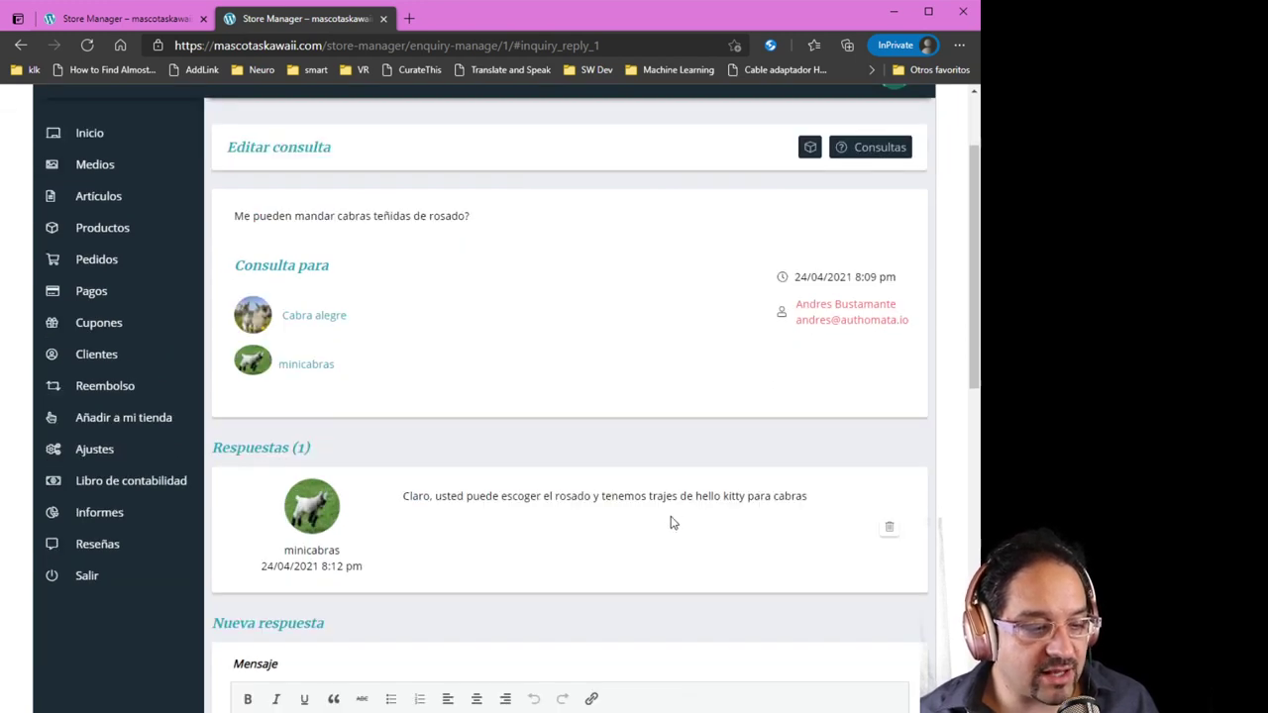
{"action": "scroll", "coordinate": [671, 522], "scroll_direction": "up", "scroll_amount": 1}
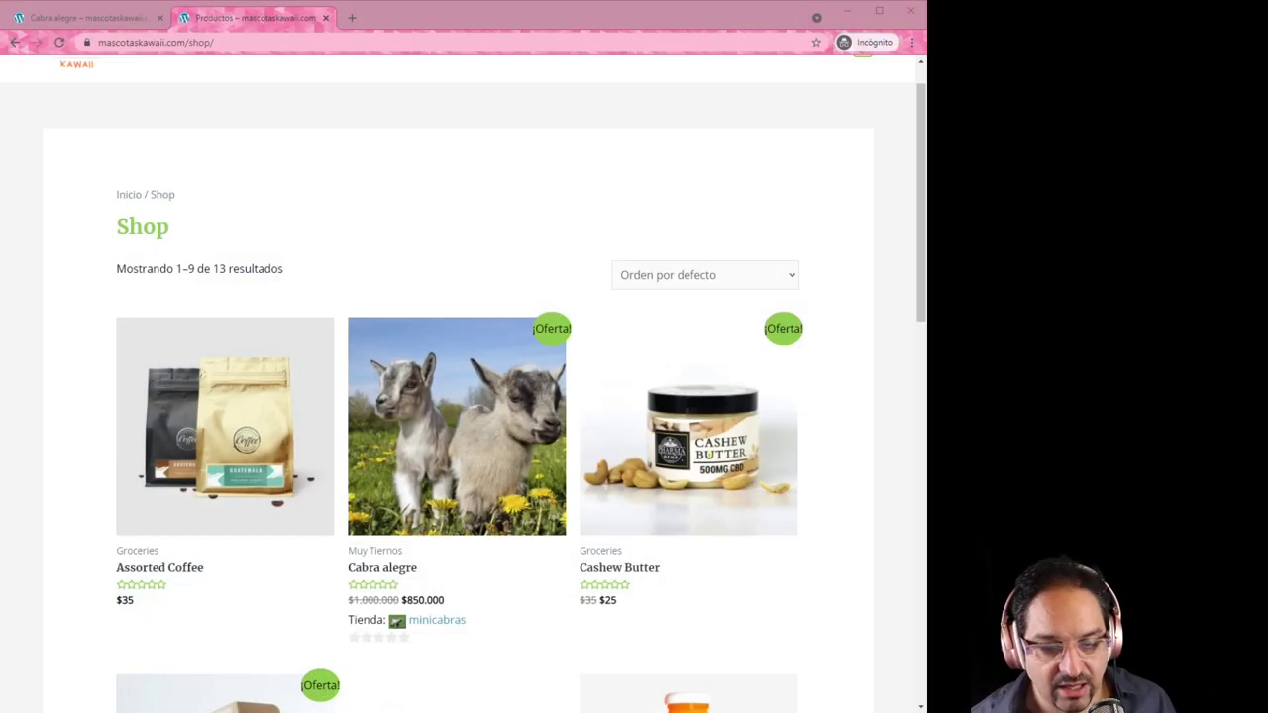
Open Cabra alegre in the storefront and check its Consultas tab for the question and answer
{"action": "left_click", "coordinate": [67, 489]}
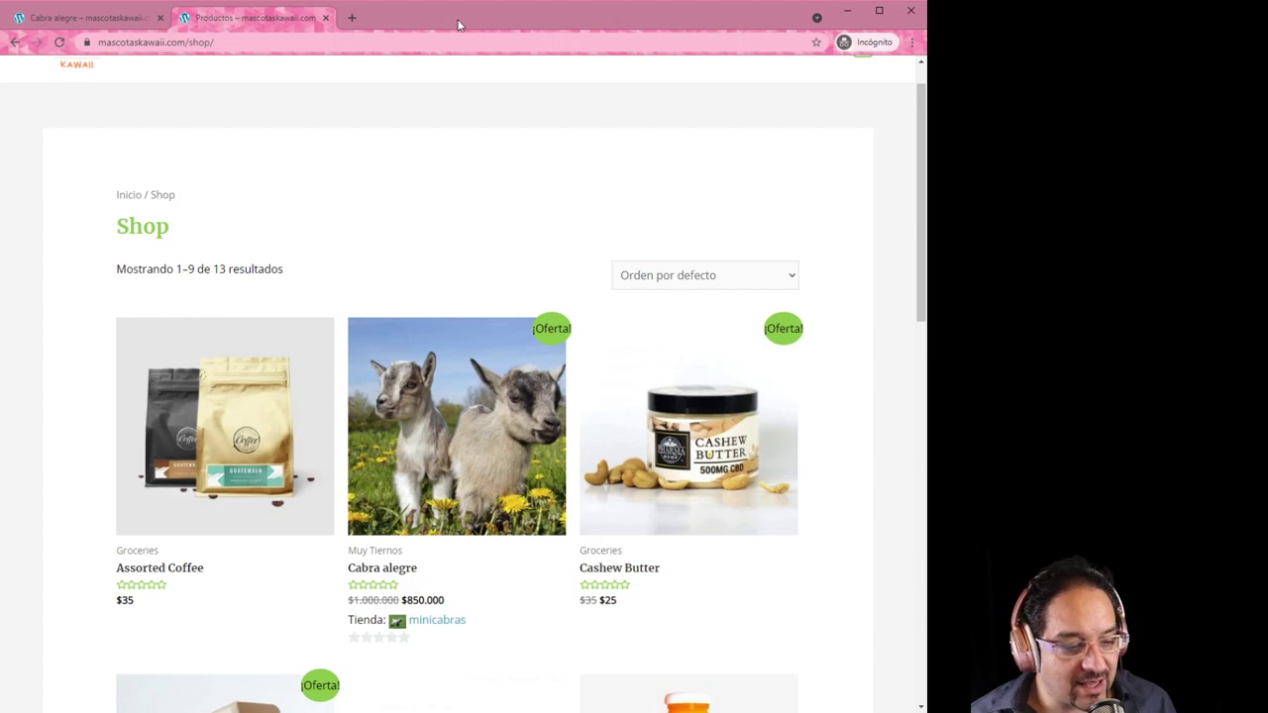
{"action": "left_click", "coordinate": [421, 421]}
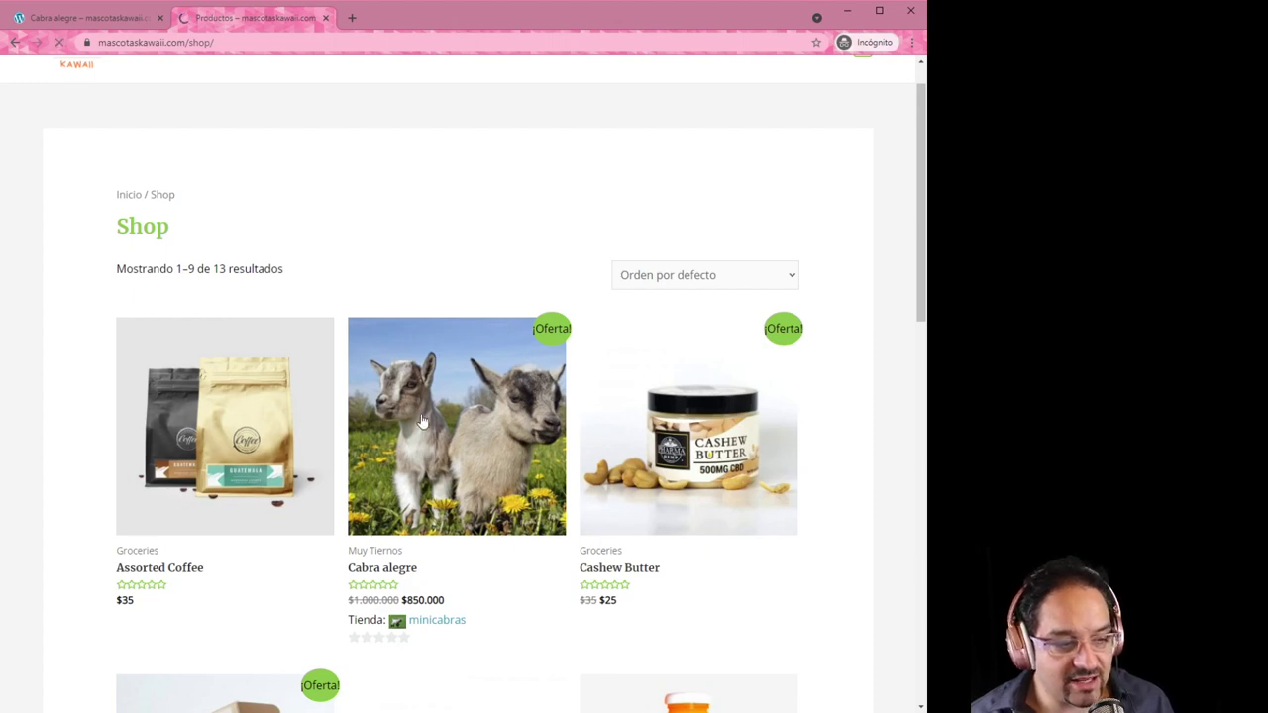
{"action": "scroll", "coordinate": [640, 573], "scroll_direction": "down", "scroll_amount": 1}
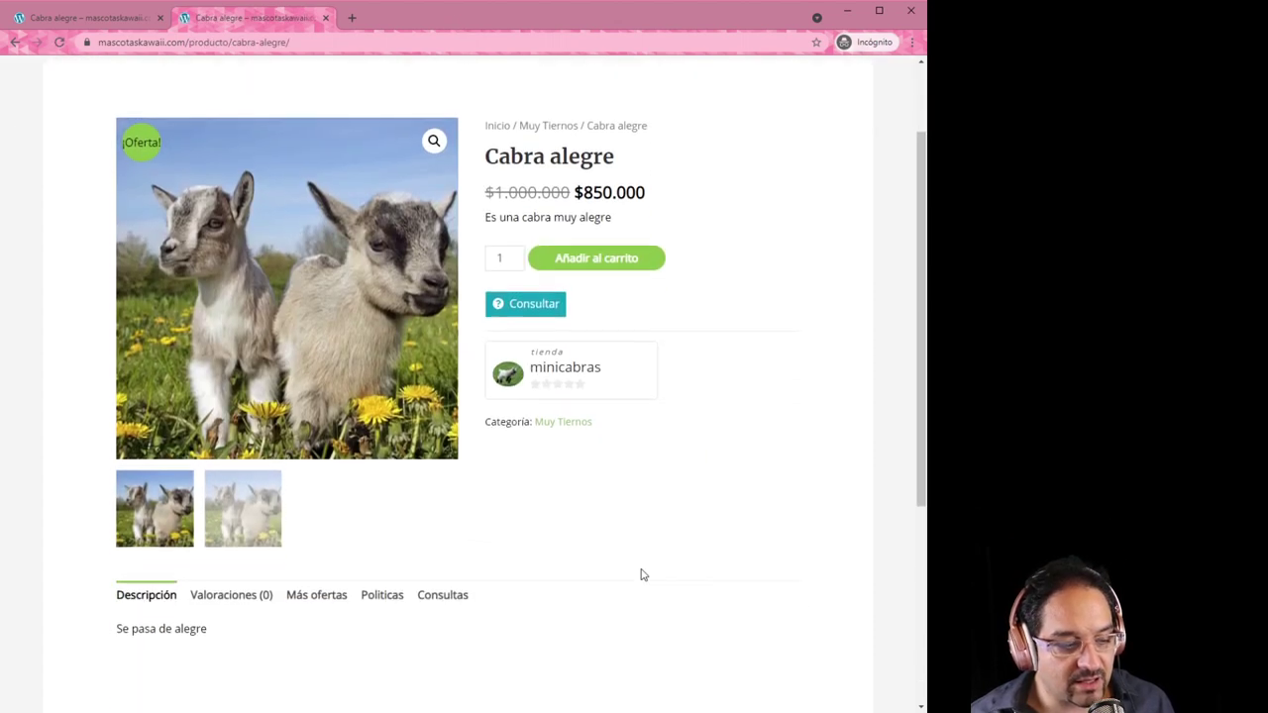
{"action": "scroll", "coordinate": [642, 574], "scroll_direction": "down", "scroll_amount": 1}
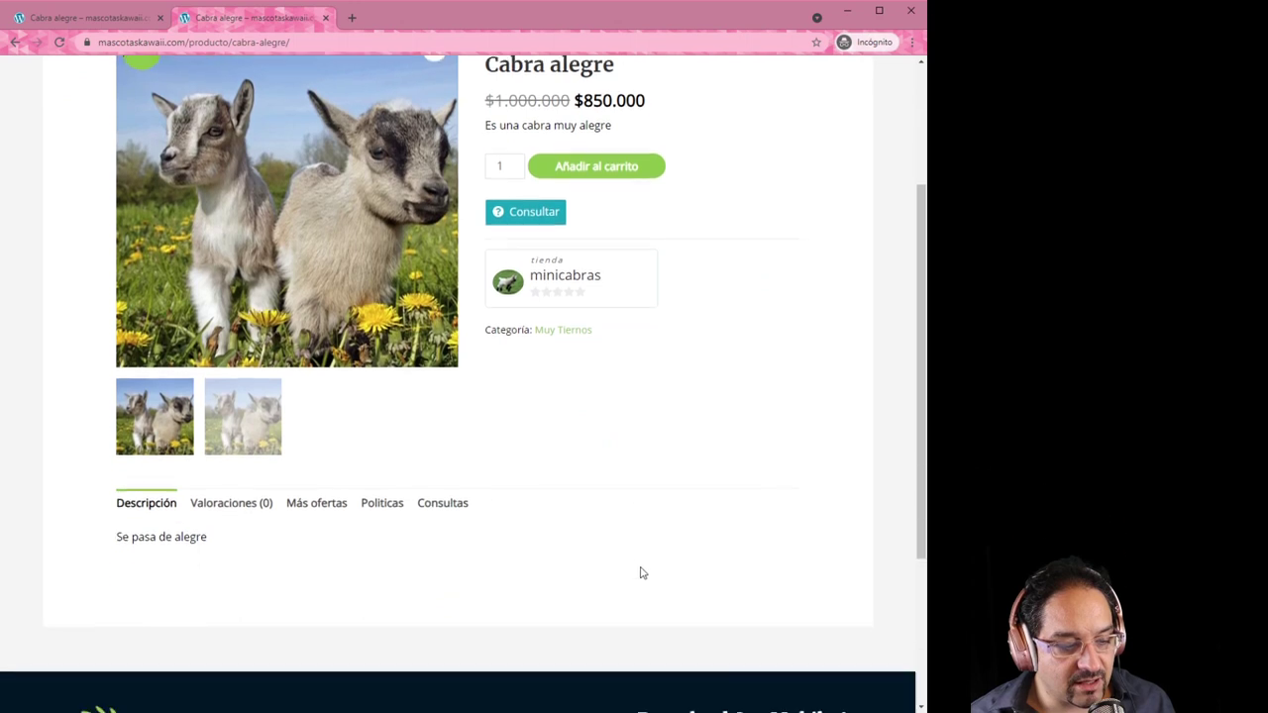
{"action": "left_click", "coordinate": [440, 507]}
{"action": "scroll", "coordinate": [537, 500], "scroll_direction": "down", "scroll_amount": 2}
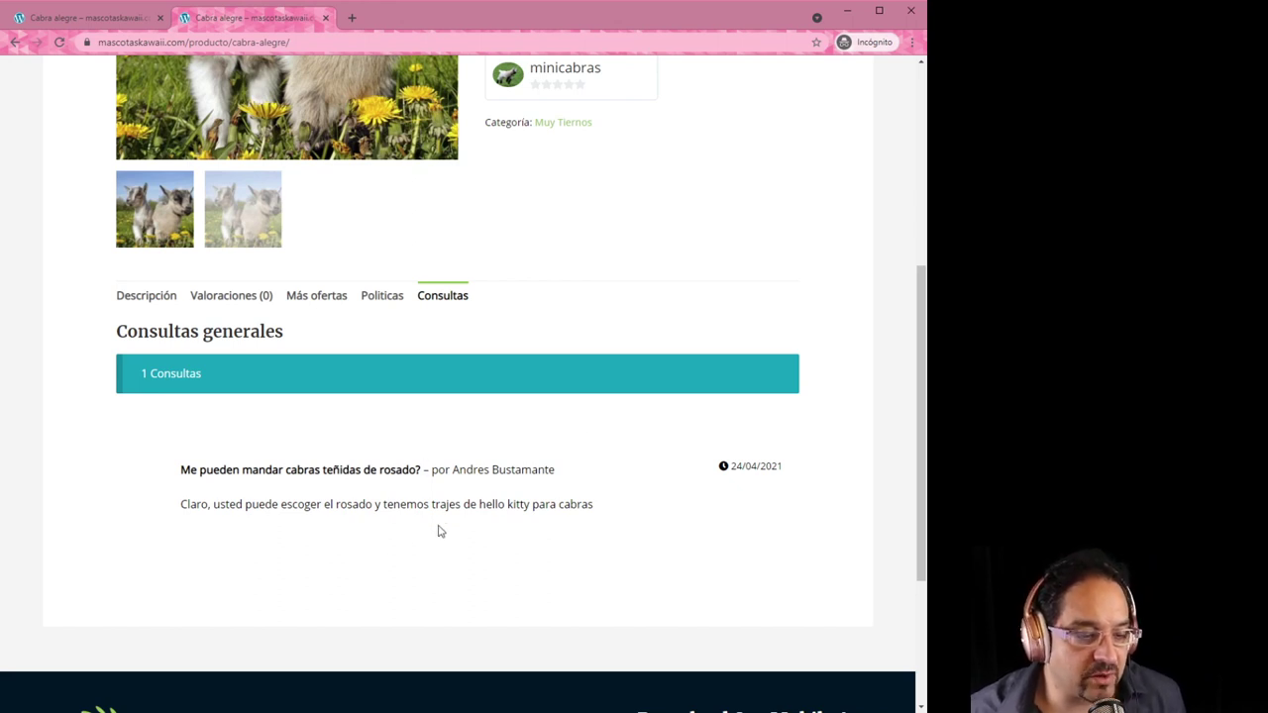
{"action": "scroll", "coordinate": [456, 555], "scroll_direction": "up", "scroll_amount": 3}
{"action": "scroll", "coordinate": [556, 566], "scroll_direction": "up", "scroll_amount": 1}
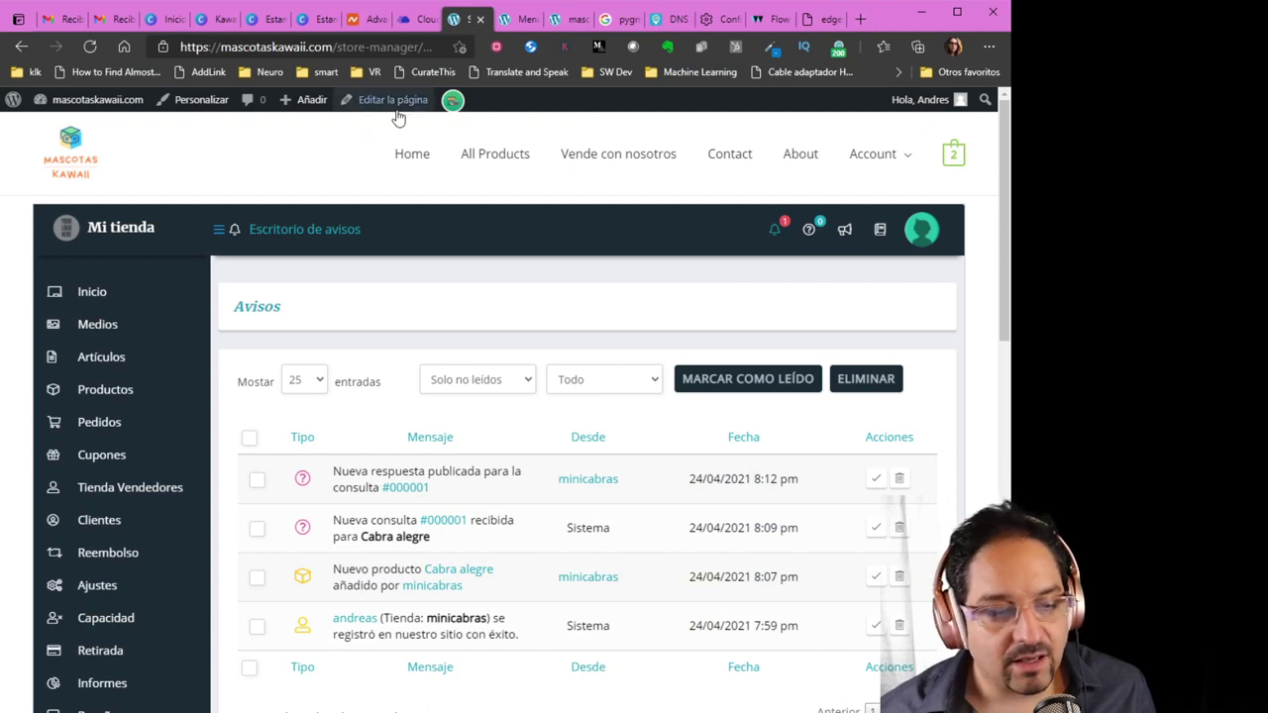
Leave the Avisos list and go to Inicio in the Mi tienda sidebar
{"action": "scroll", "coordinate": [114, 397], "scroll_direction": "down", "scroll_amount": 3}
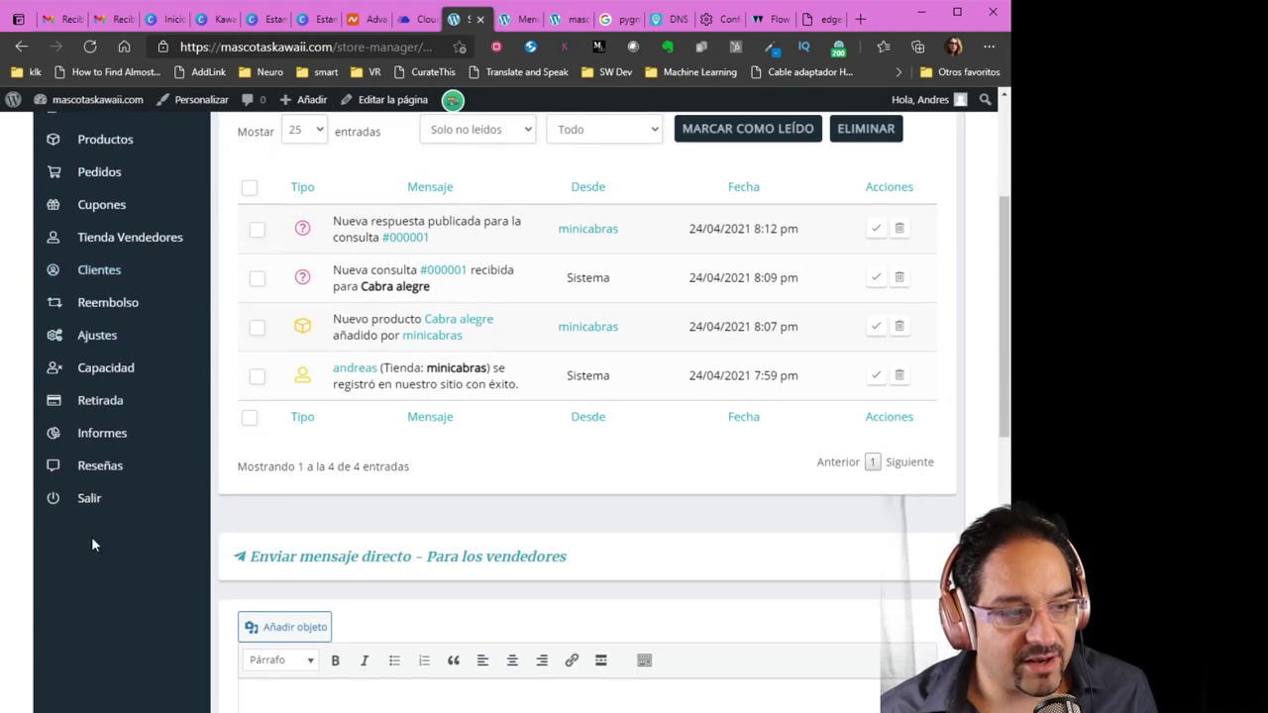
{"action": "scroll", "coordinate": [94, 538], "scroll_direction": "up", "scroll_amount": 2}
{"action": "scroll", "coordinate": [94, 544], "scroll_direction": "up", "scroll_amount": 2}
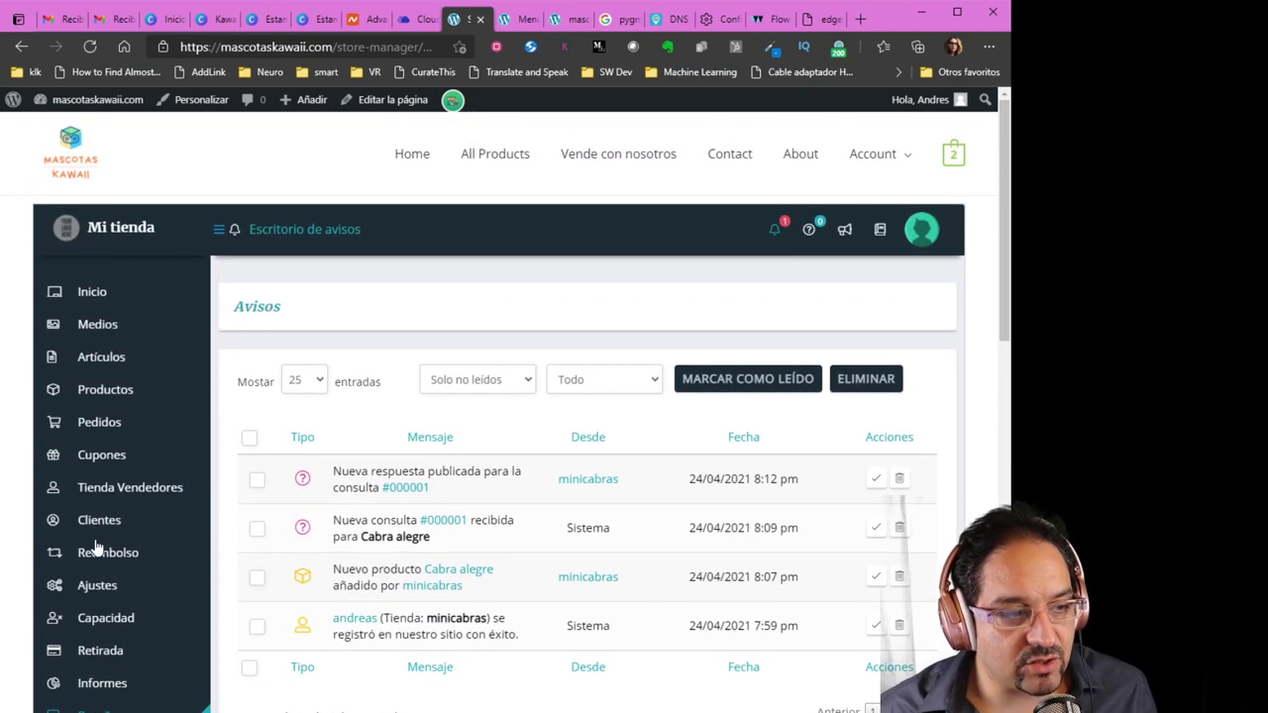
{"action": "scroll", "coordinate": [96, 547], "scroll_direction": "down", "scroll_amount": 1}
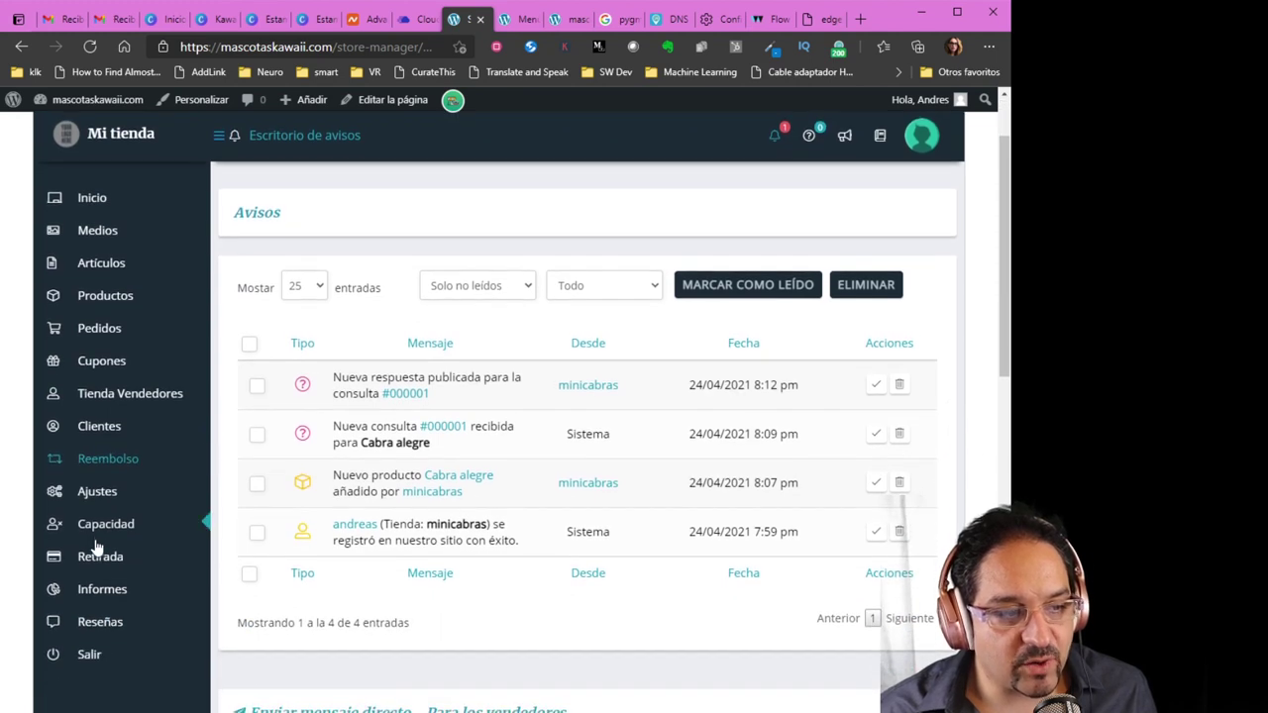
{"action": "scroll", "coordinate": [115, 555], "scroll_direction": "up", "scroll_amount": 1}
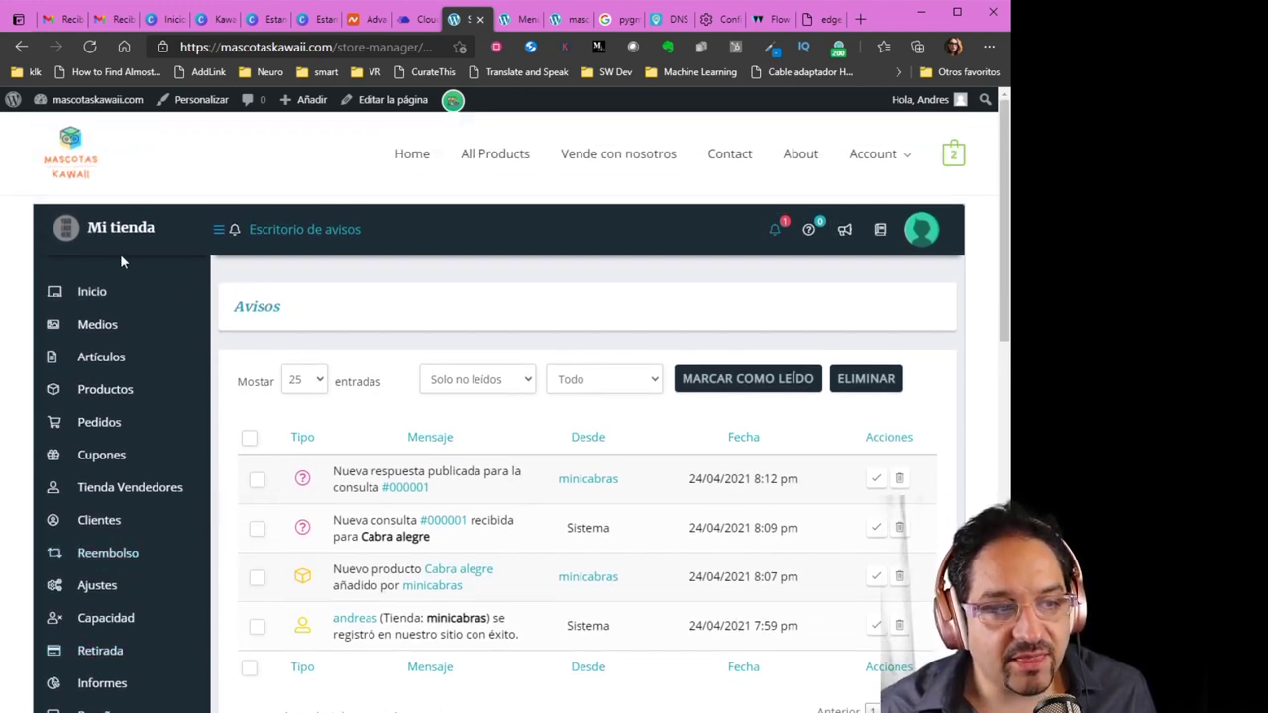
{"action": "left_click", "coordinate": [89, 301]}
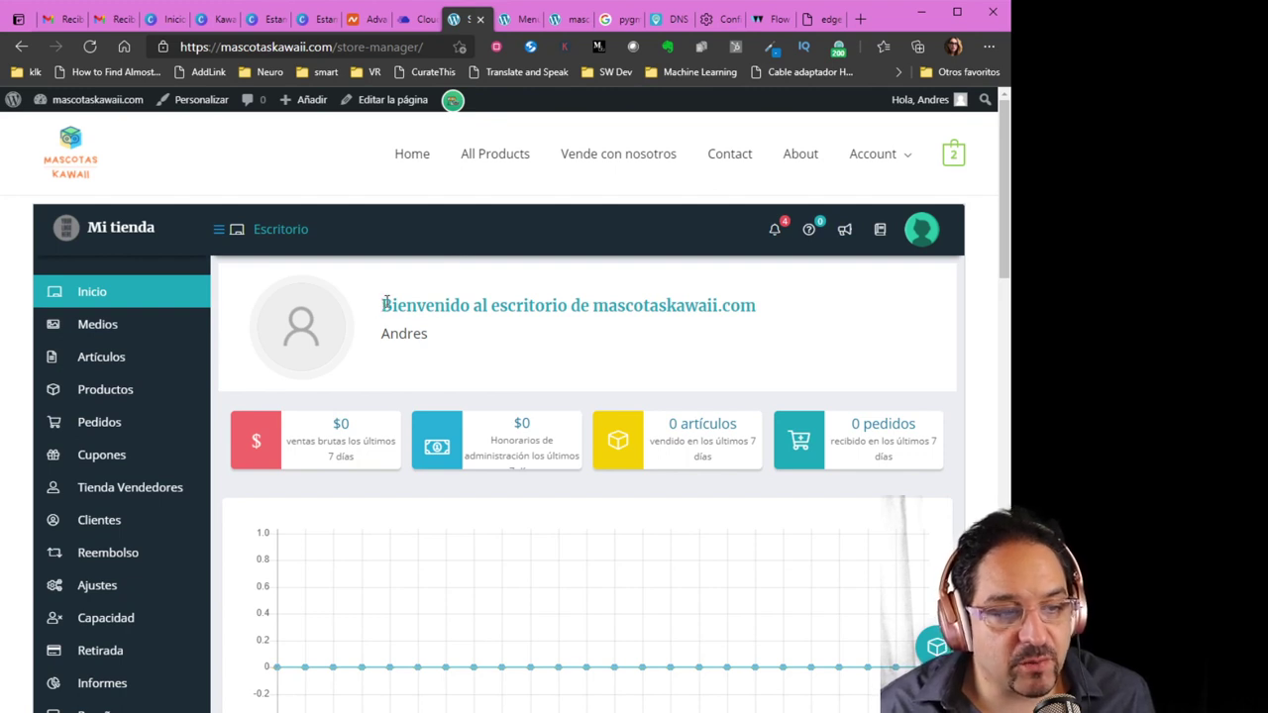
{"action": "left_click_drag", "start_coordinate": [385, 304], "coordinate": [763, 315]}
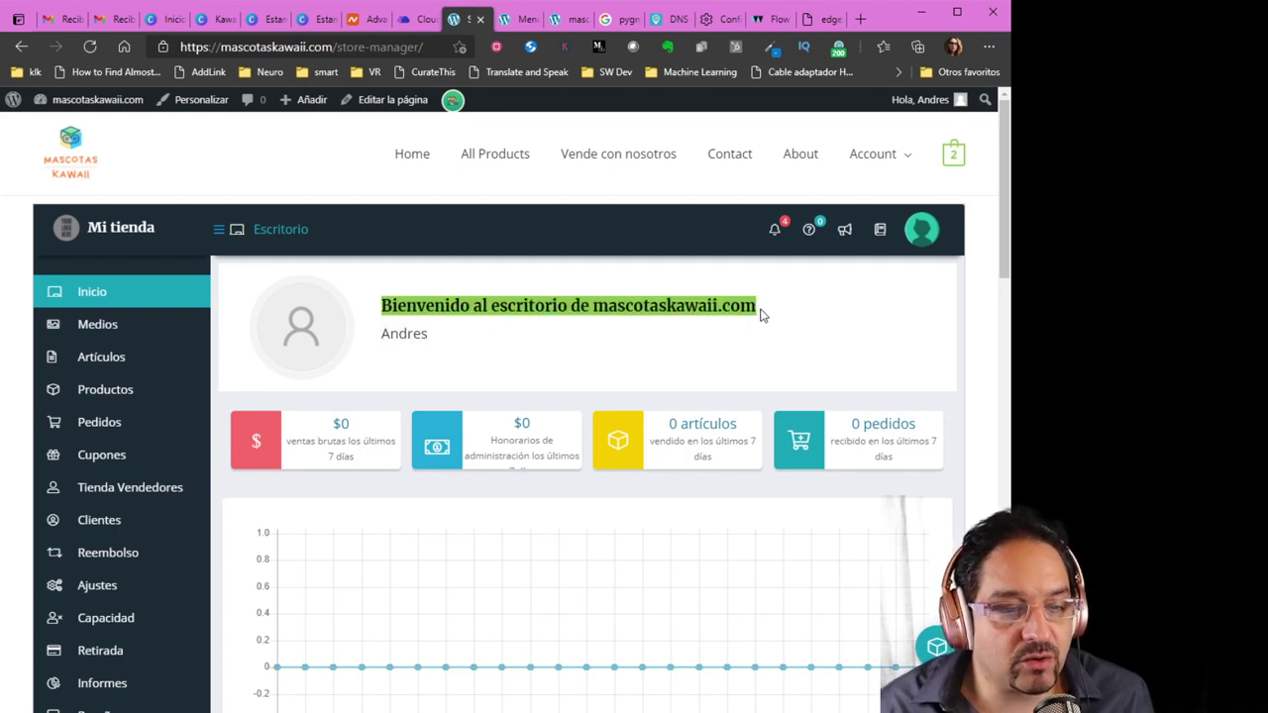
{"action": "left_click", "coordinate": [709, 329]}
{"action": "scroll", "coordinate": [705, 330], "scroll_direction": "down", "scroll_amount": 1}
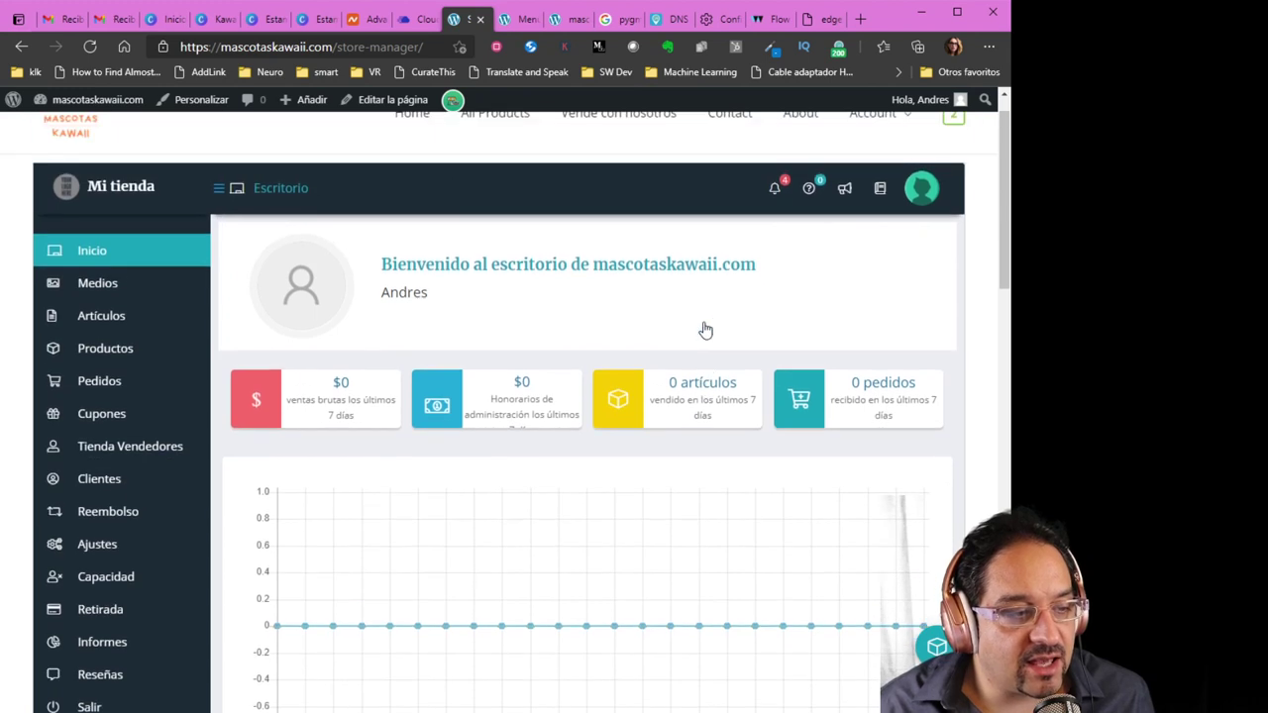
{"action": "scroll", "coordinate": [705, 330], "scroll_direction": "up", "scroll_amount": 1}
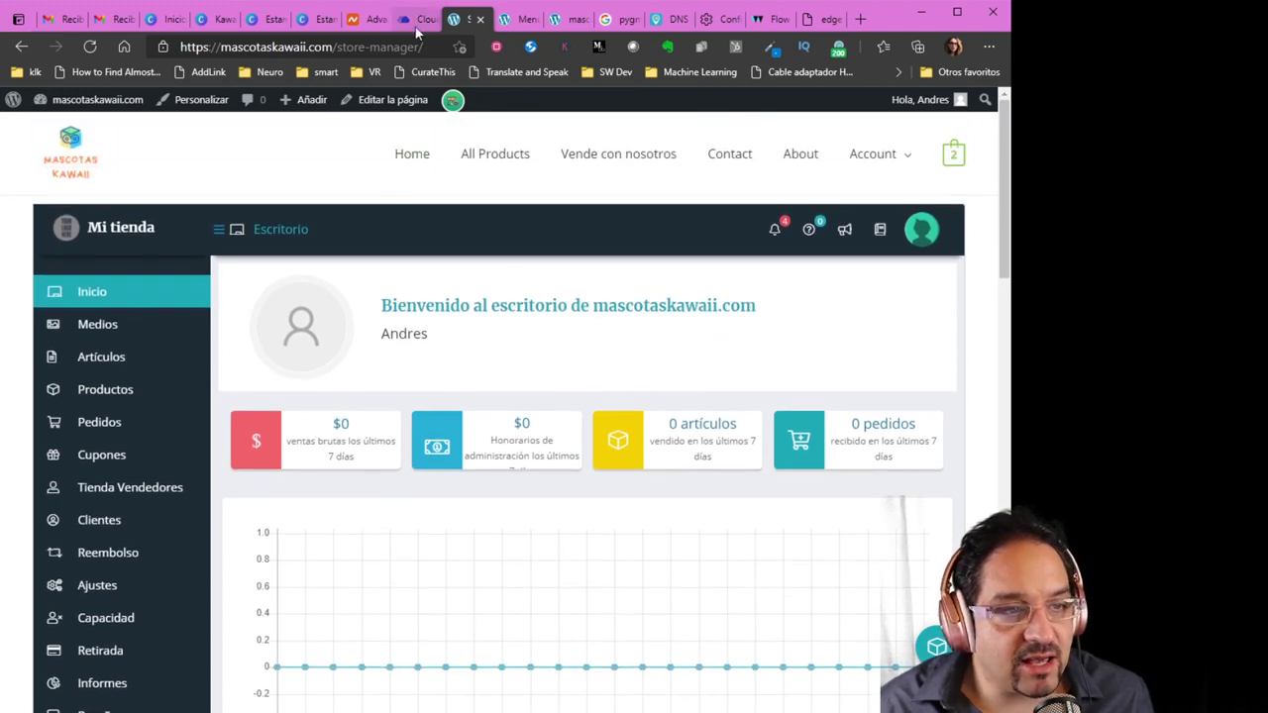
{"action": "mouse_move", "coordinate": [79, 103]}
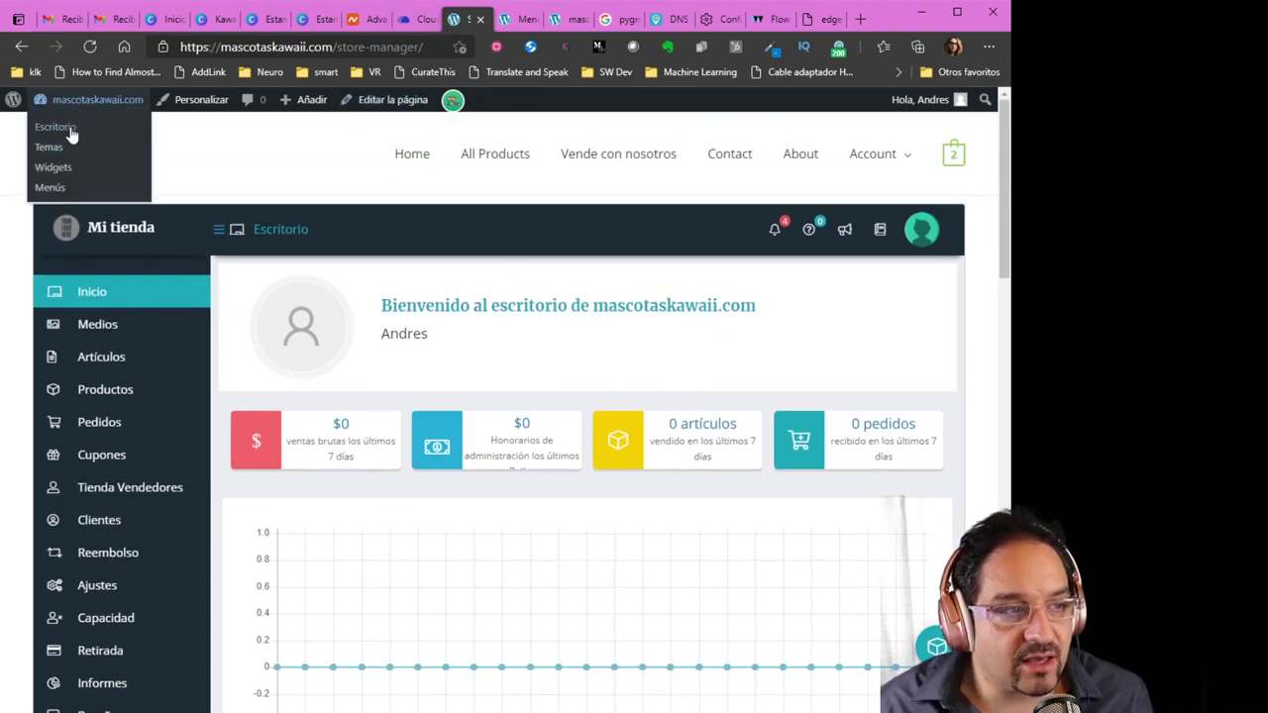
Go from the WordPress Escritorio to Plugins > Añadir nuevo
{"action": "left_click", "coordinate": [56, 128]}
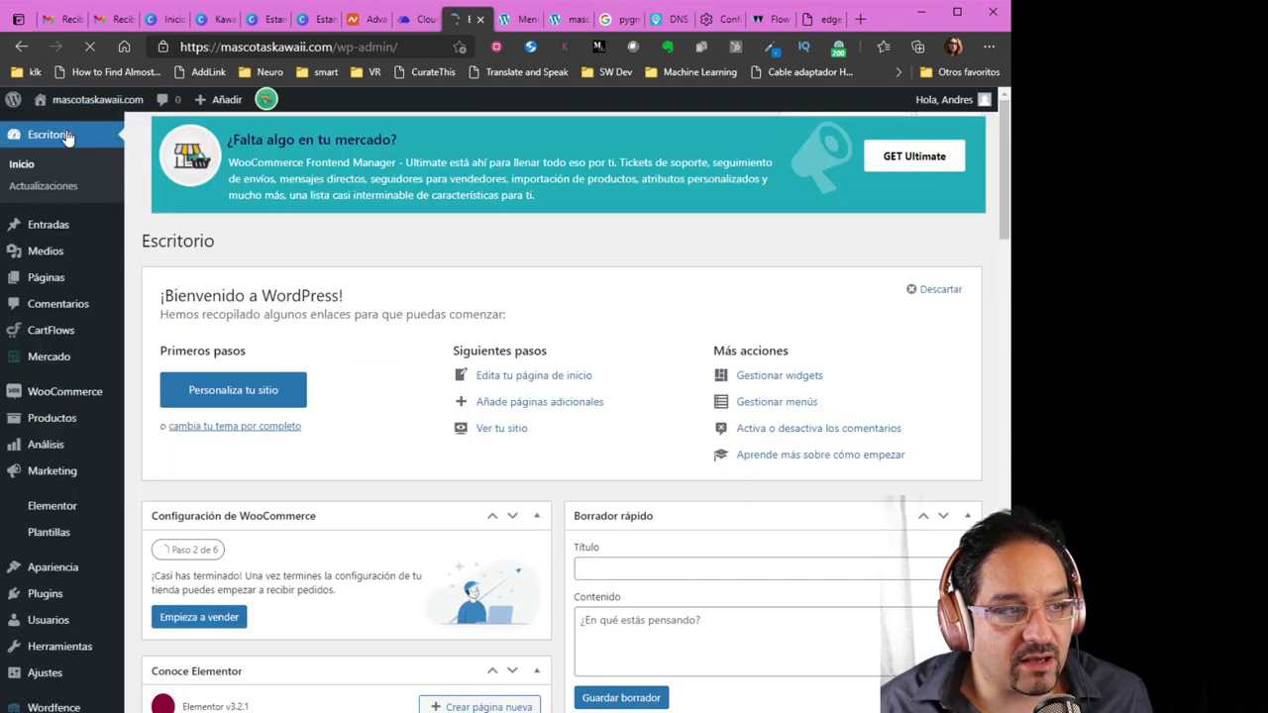
{"action": "scroll", "coordinate": [148, 416], "scroll_direction": "down", "scroll_amount": 5}
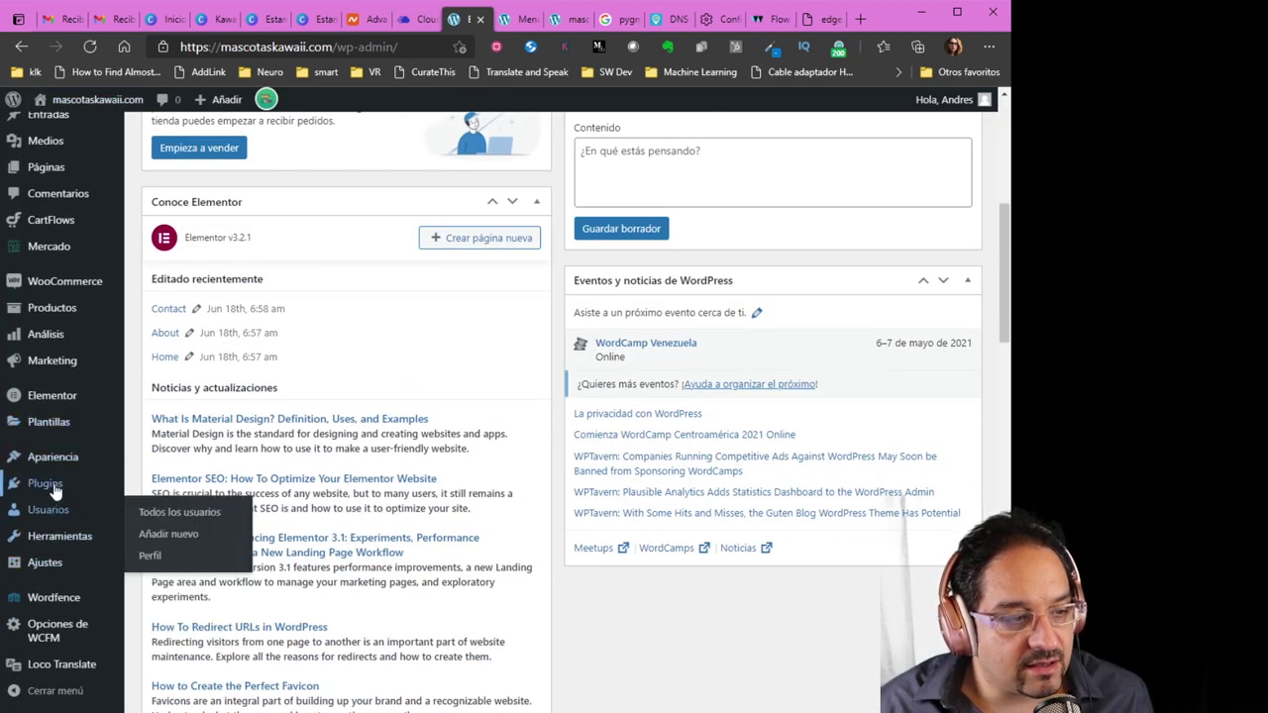
{"action": "mouse_move", "coordinate": [50, 487]}
{"action": "left_click", "coordinate": [150, 515]}
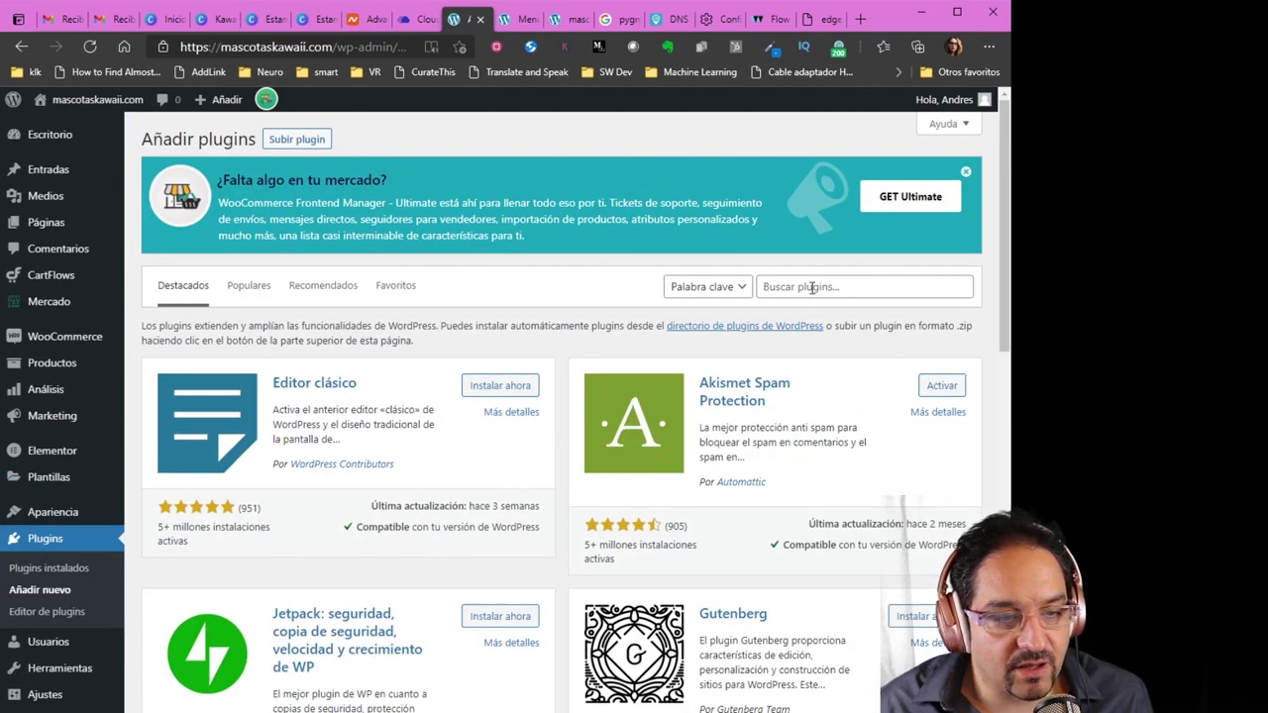
Search the plugin directory for 'wcfm' and scroll through the results
{"action": "left_click", "coordinate": [810, 287]}
{"action": "type", "text": "w"}
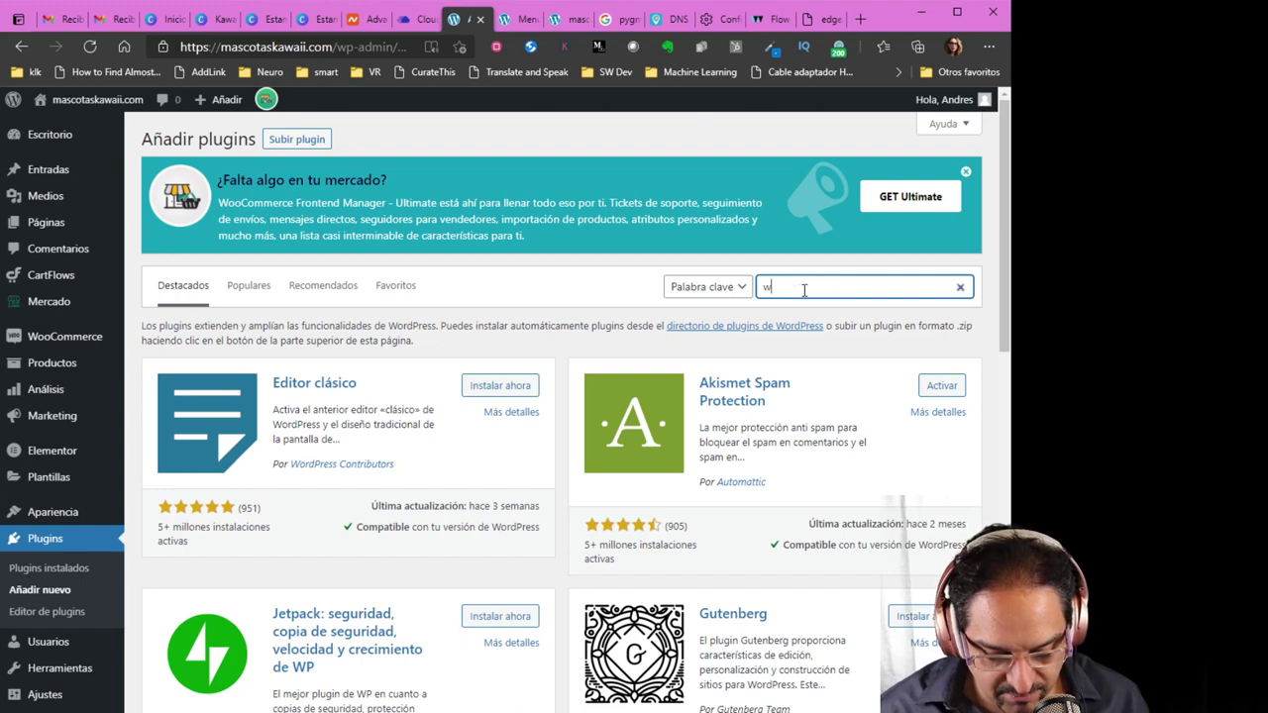
{"action": "type", "text": "cfm"}
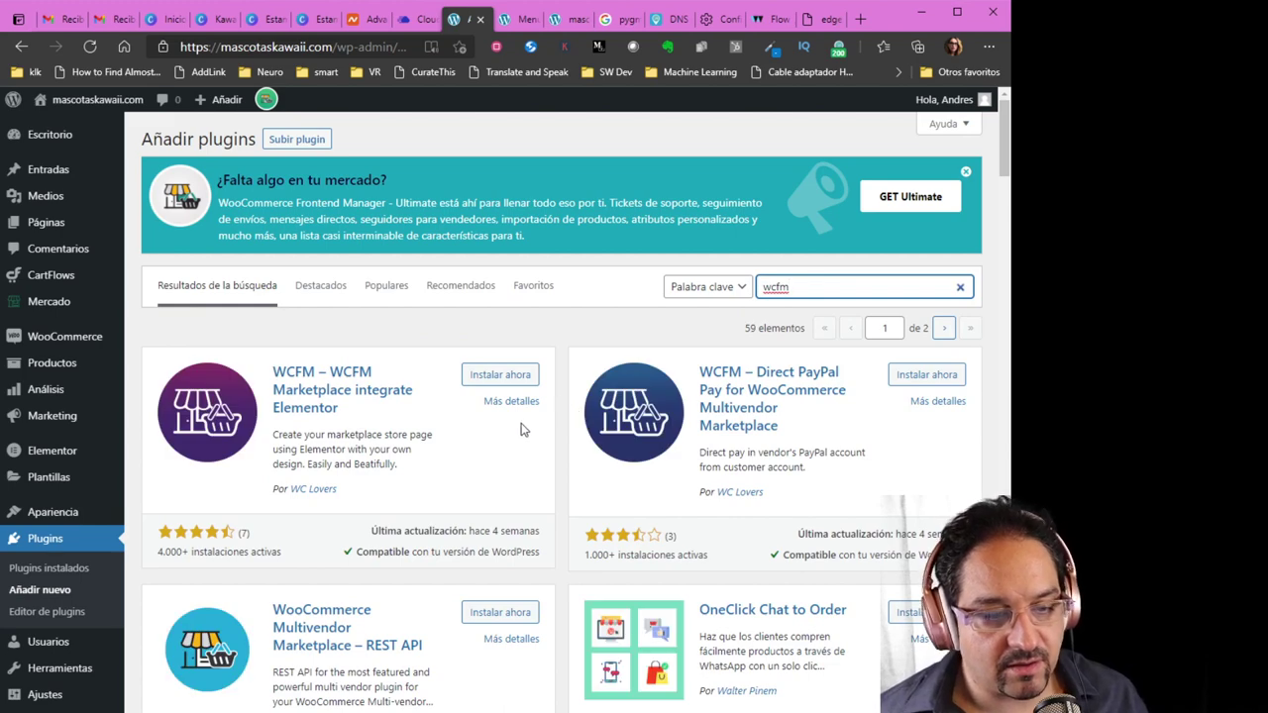
{"action": "scroll", "coordinate": [461, 445], "scroll_direction": "down", "scroll_amount": 3}
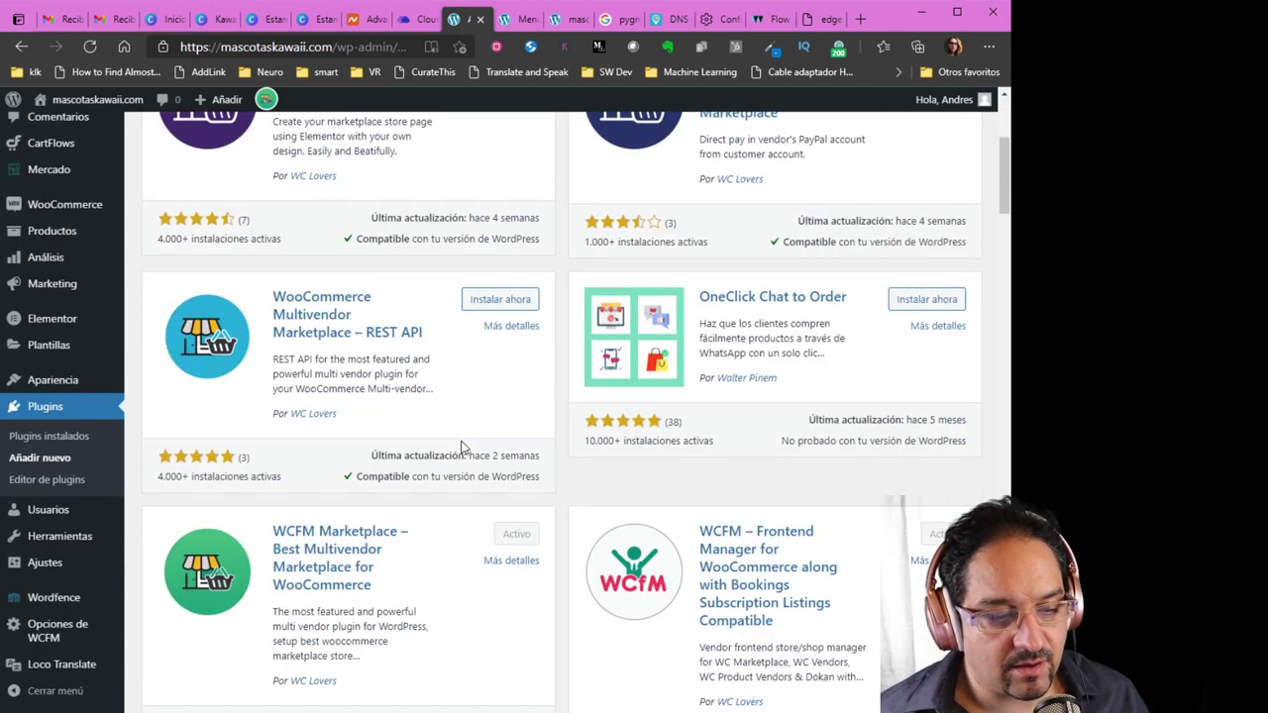
{"action": "scroll", "coordinate": [462, 448], "scroll_direction": "down", "scroll_amount": 3}
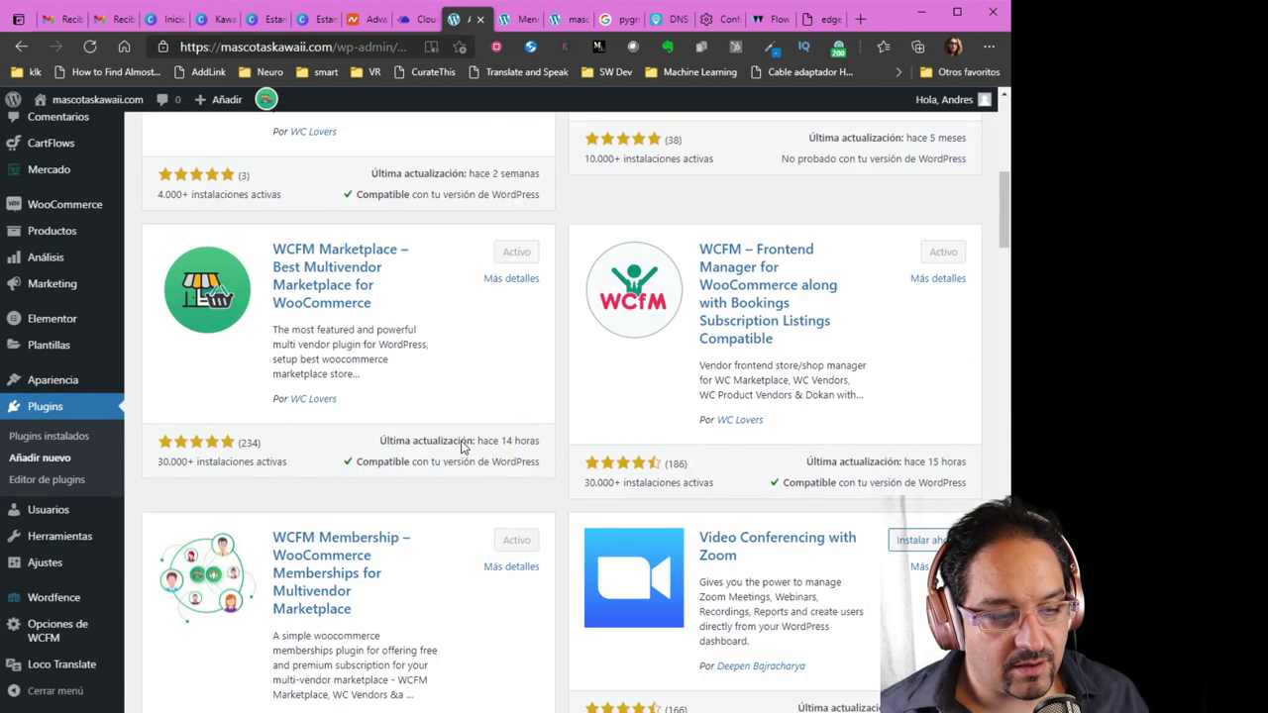
{"action": "scroll", "coordinate": [462, 443], "scroll_direction": "down", "scroll_amount": 2}
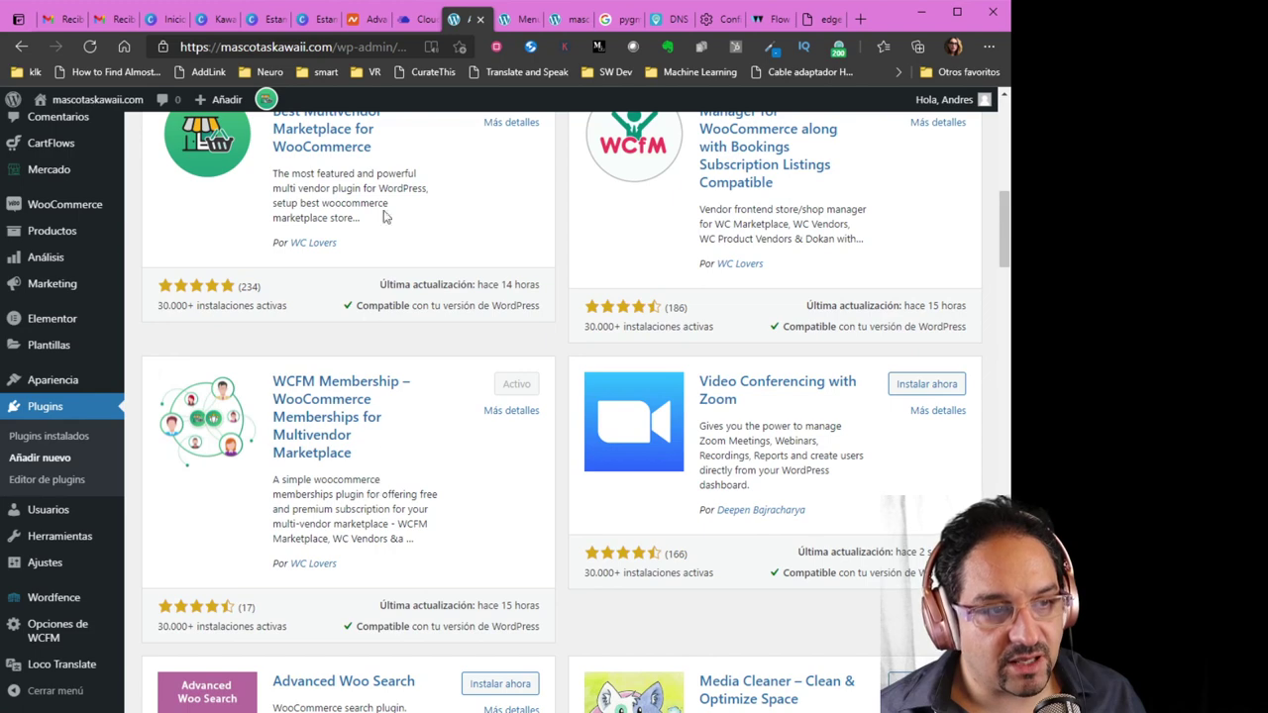
Return to WCFM Store Manager and open the Ajustes > Módulos switches
{"action": "left_click", "coordinate": [264, 103]}
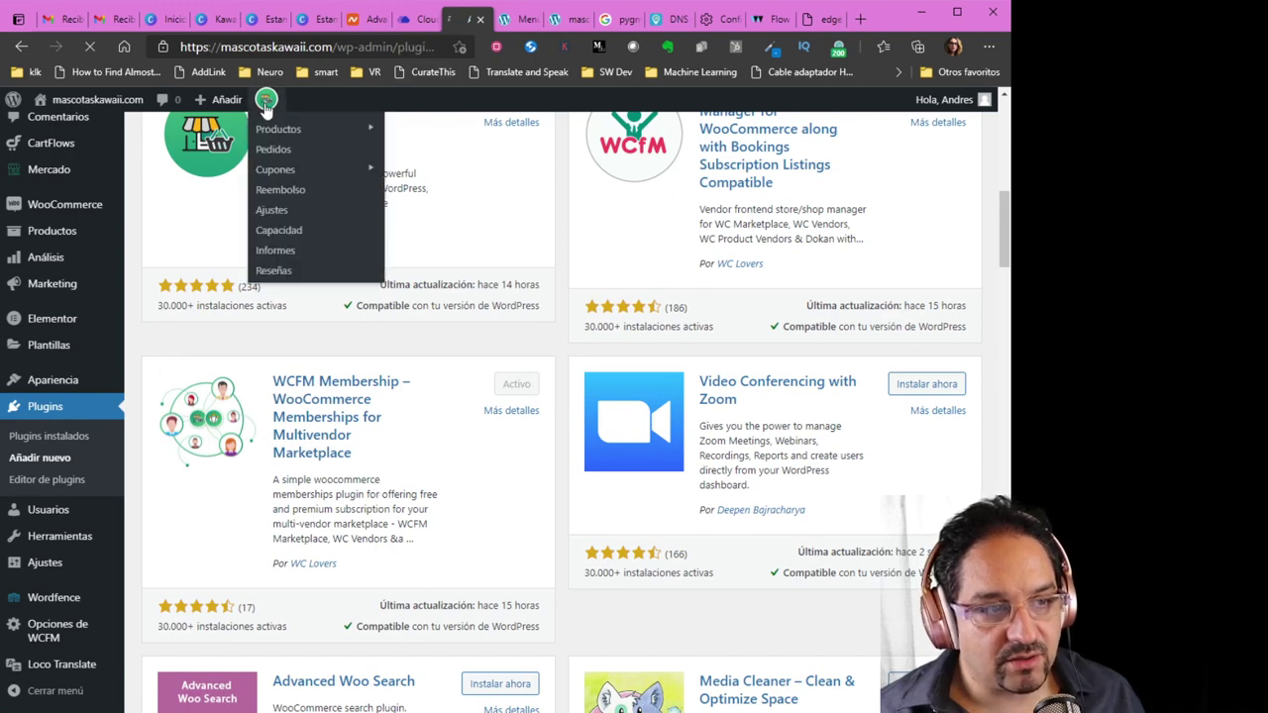
{"action": "scroll", "coordinate": [293, 513], "scroll_direction": "down", "scroll_amount": 2}
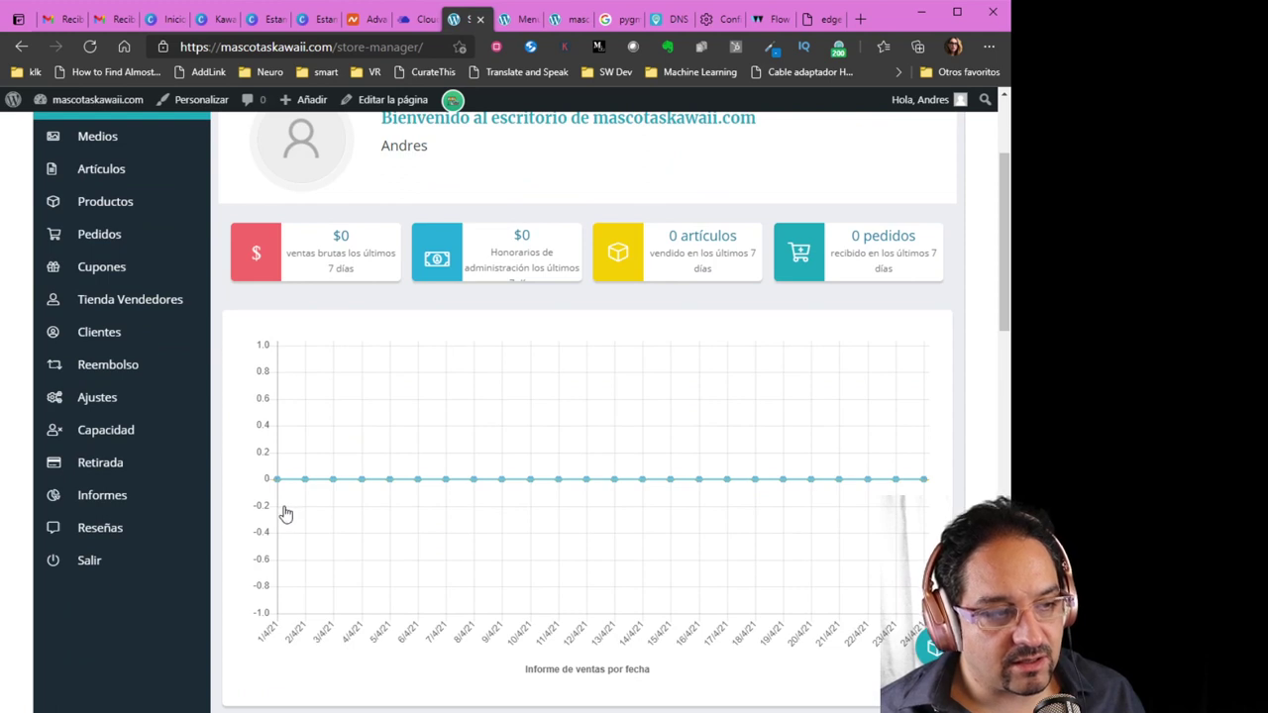
{"action": "scroll", "coordinate": [262, 513], "scroll_direction": "up", "scroll_amount": 2}
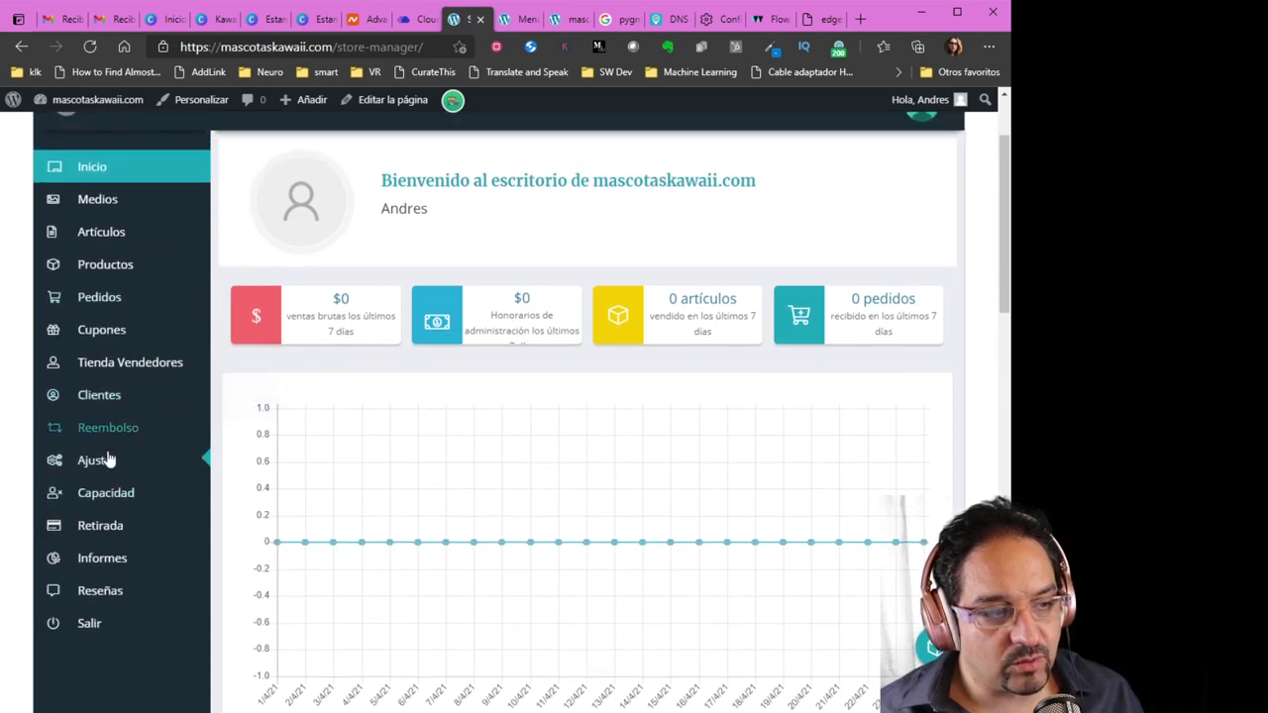
{"action": "left_click", "coordinate": [108, 471]}
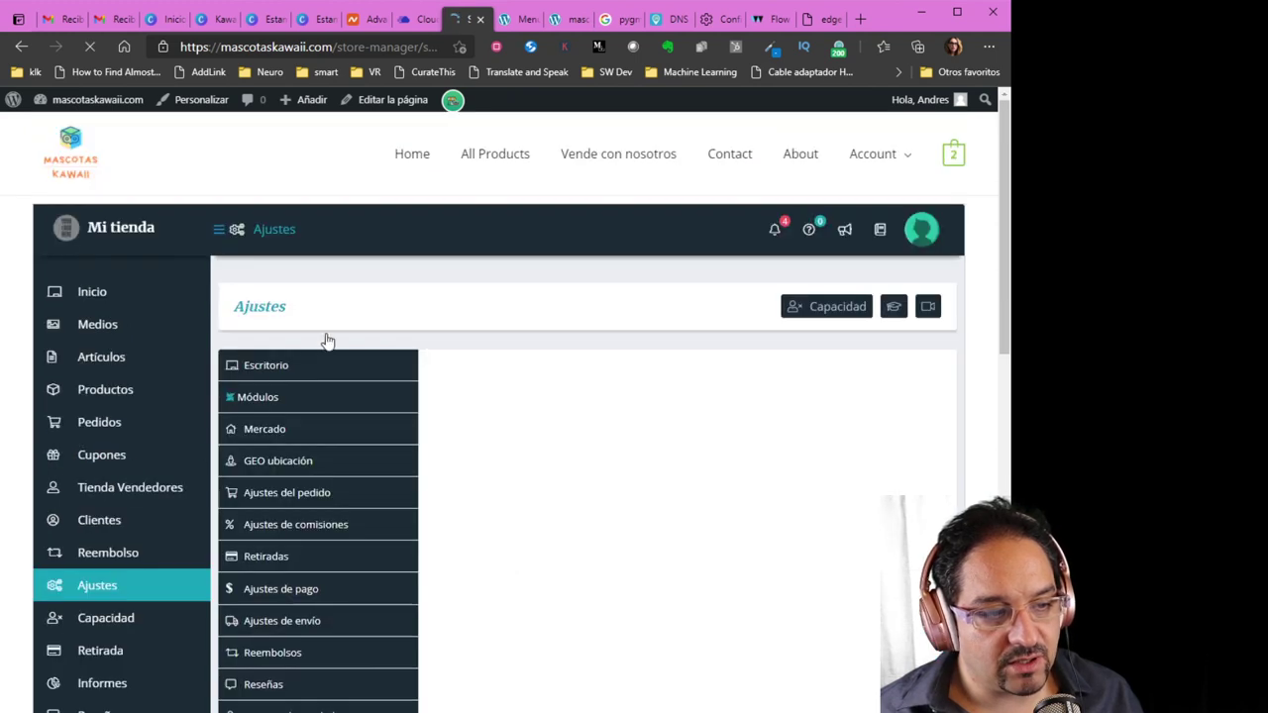
{"action": "left_click", "coordinate": [264, 409]}
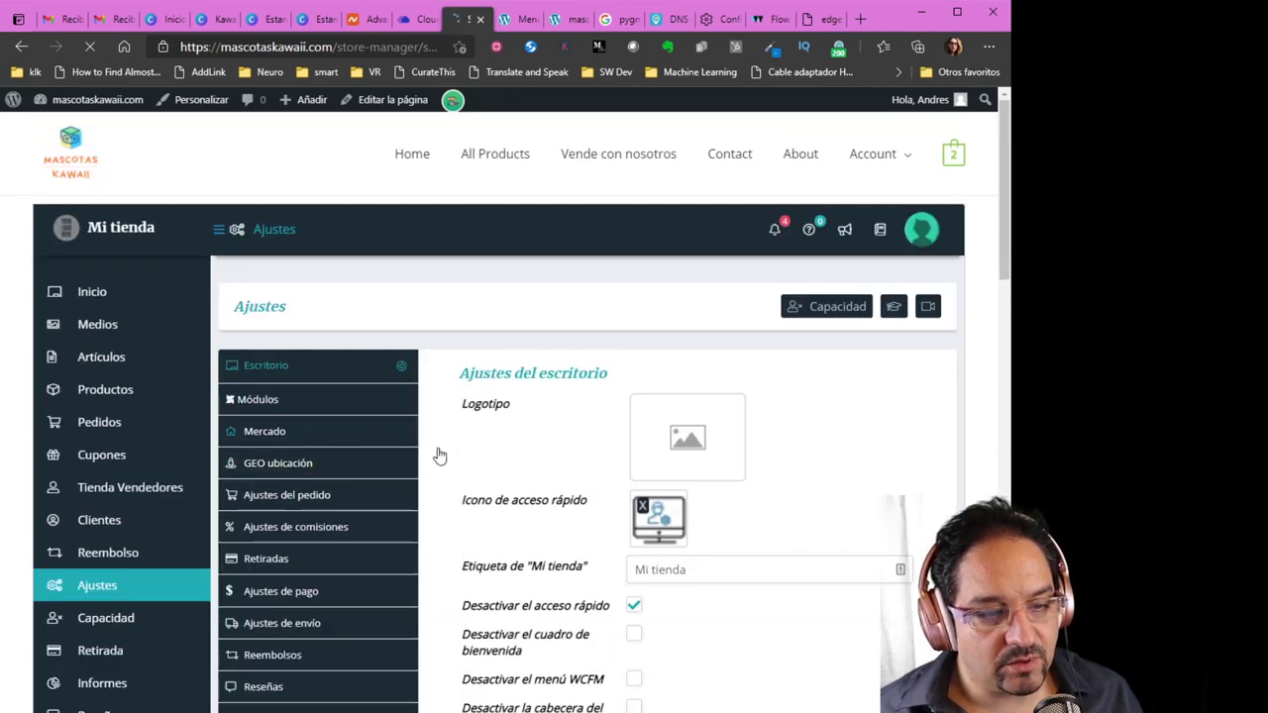
{"action": "left_click", "coordinate": [276, 402]}
Turn the Membership module ON, save with GUARDAR and reload the settings
{"action": "scroll", "coordinate": [928, 543], "scroll_direction": "down", "scroll_amount": 1}
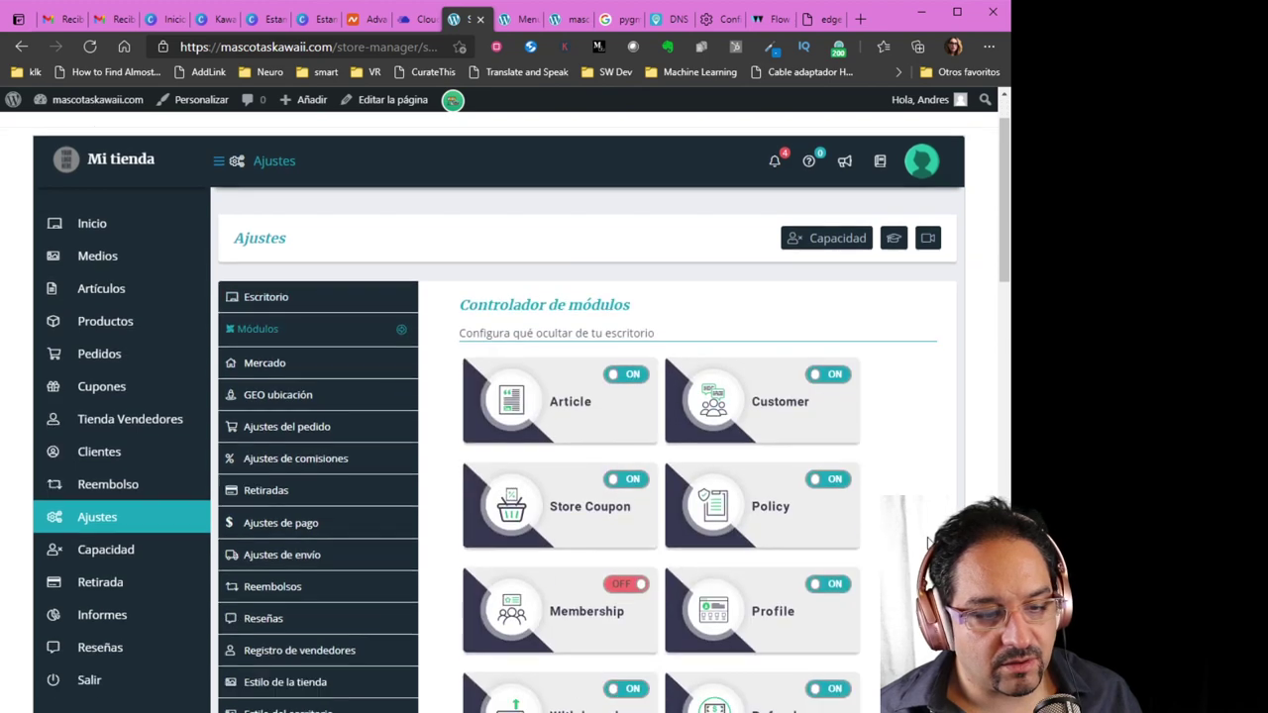
{"action": "scroll", "coordinate": [928, 542], "scroll_direction": "down", "scroll_amount": 3}
{"action": "left_click", "coordinate": [640, 410]}
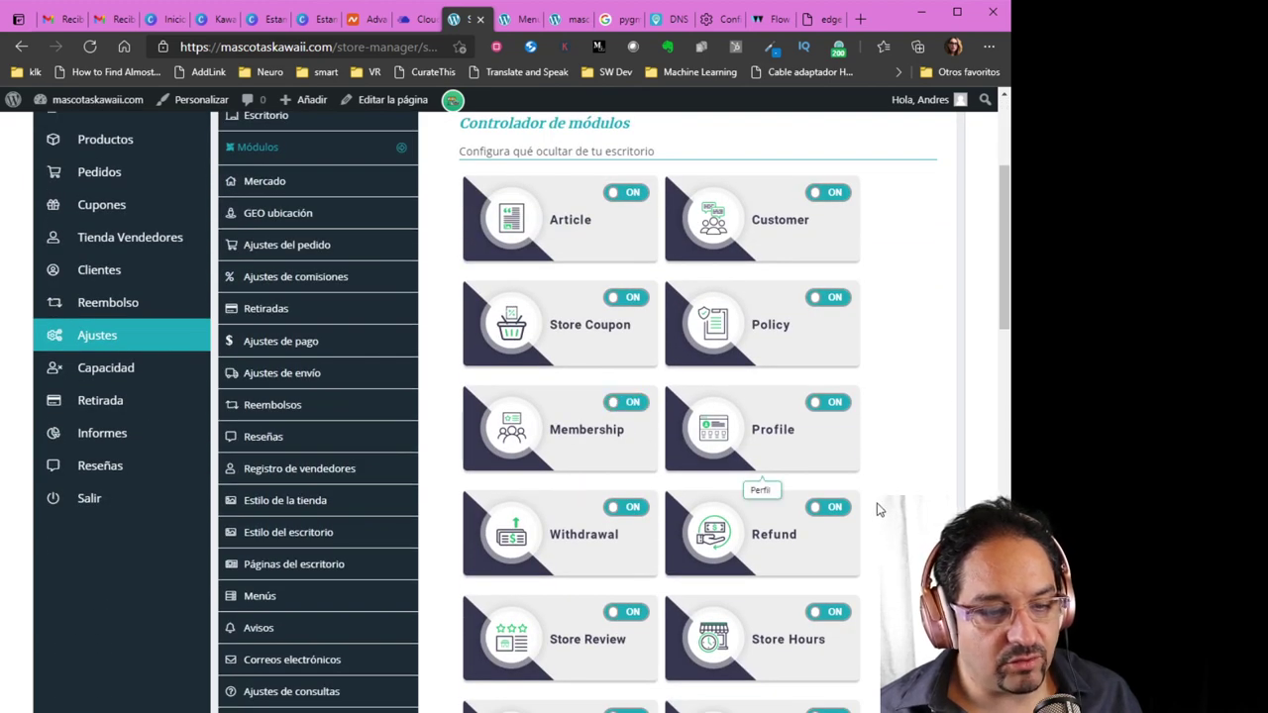
{"action": "scroll", "coordinate": [877, 509], "scroll_direction": "down", "scroll_amount": 11}
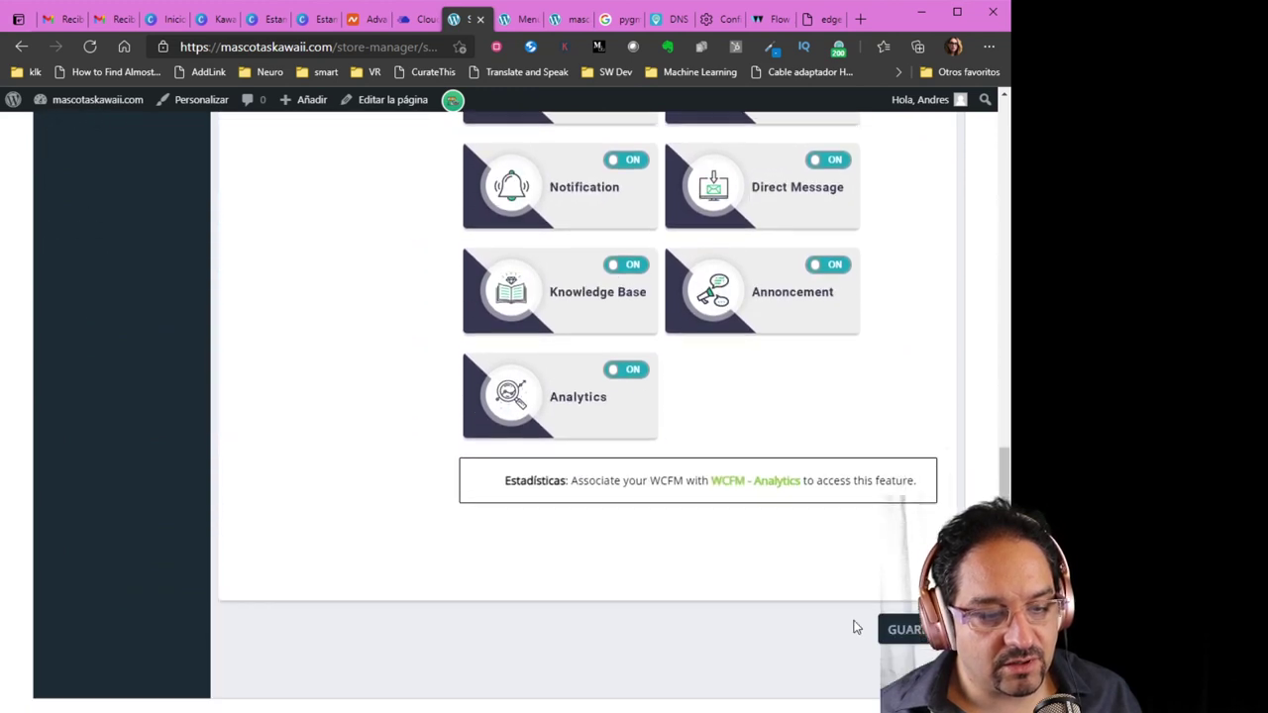
{"action": "scroll", "coordinate": [856, 626], "scroll_direction": "down", "scroll_amount": 2}
{"action": "left_click", "coordinate": [912, 460]}
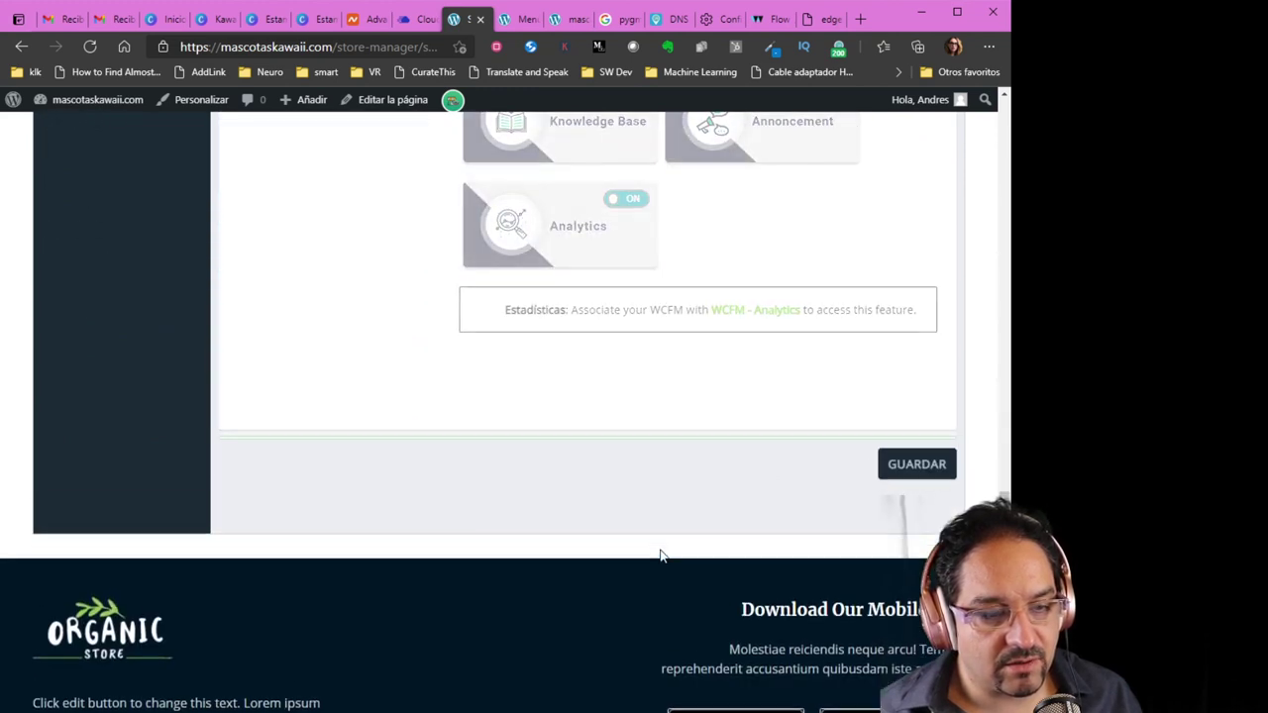
{"action": "scroll", "coordinate": [659, 555], "scroll_direction": "up", "scroll_amount": 9}
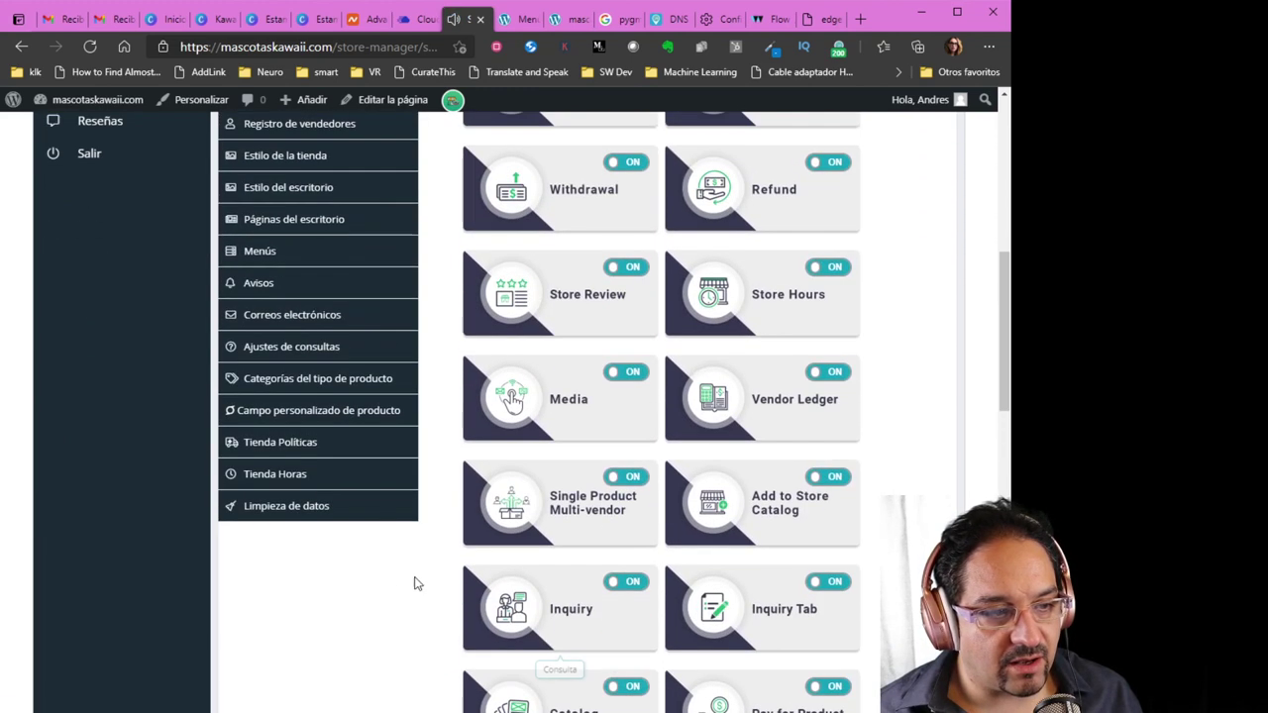
{"action": "scroll", "coordinate": [304, 600], "scroll_direction": "up", "scroll_amount": 4}
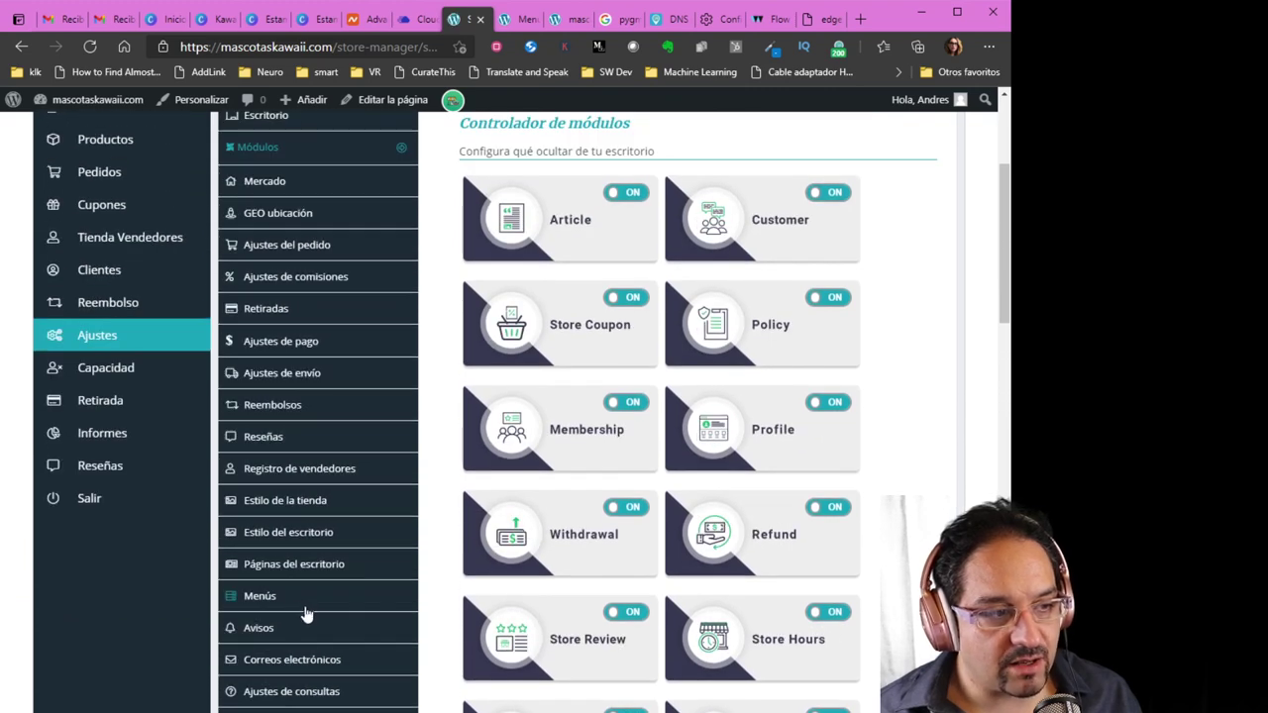
{"action": "scroll", "coordinate": [382, 629], "scroll_direction": "up", "scroll_amount": 1}
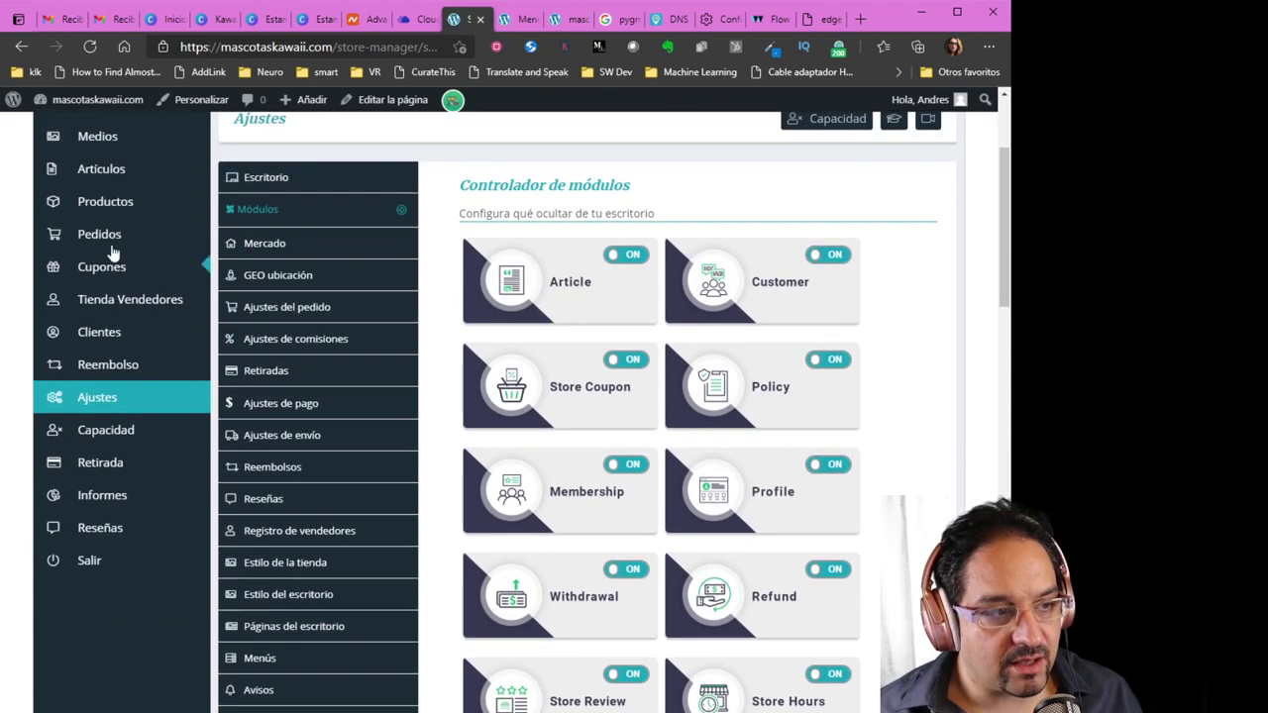
{"action": "left_click", "coordinate": [89, 46]}
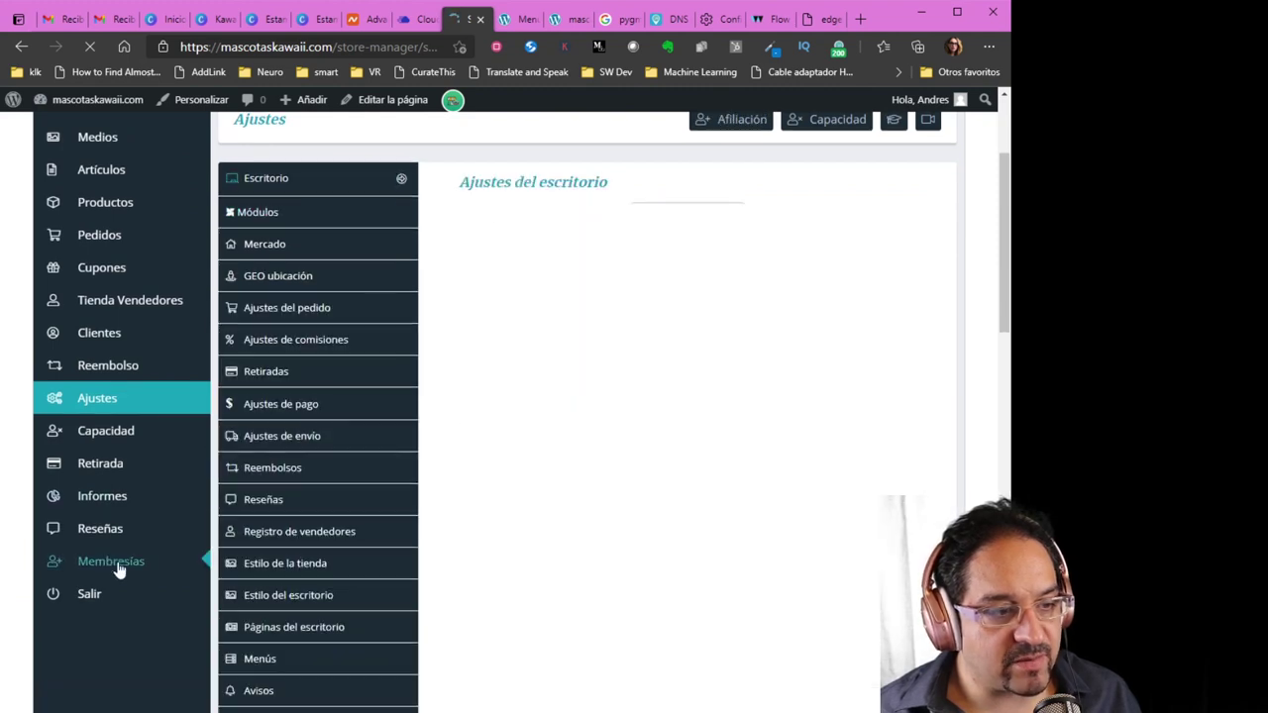
Go from Membresías to the membership settings and show the still-empty Características features list
{"action": "left_click", "coordinate": [116, 565]}
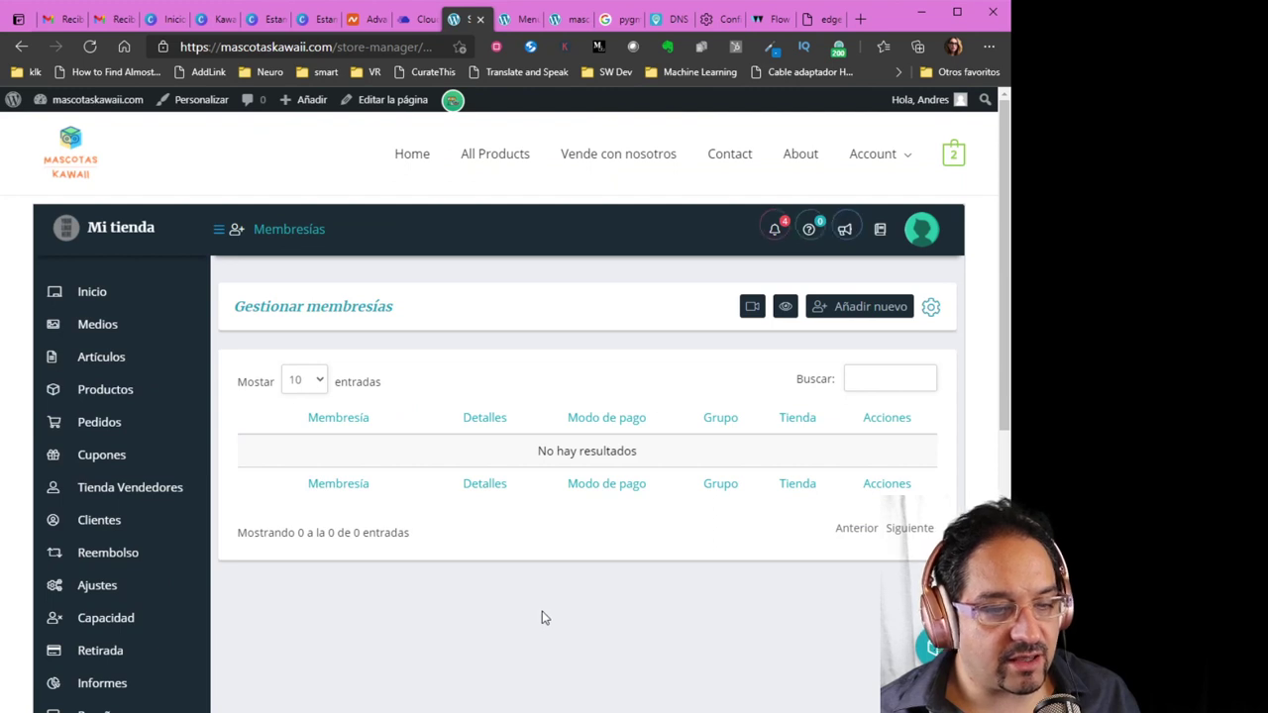
{"action": "left_click", "coordinate": [931, 313]}
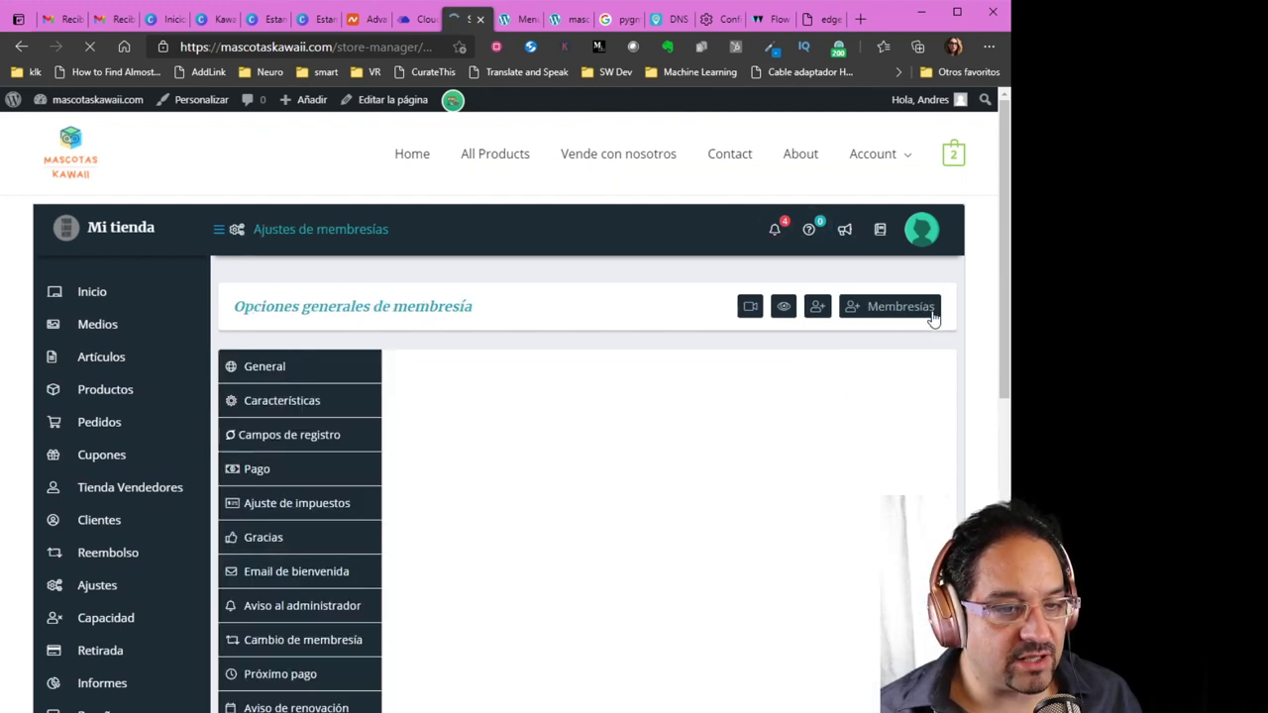
{"action": "scroll", "coordinate": [637, 546], "scroll_direction": "down", "scroll_amount": 1}
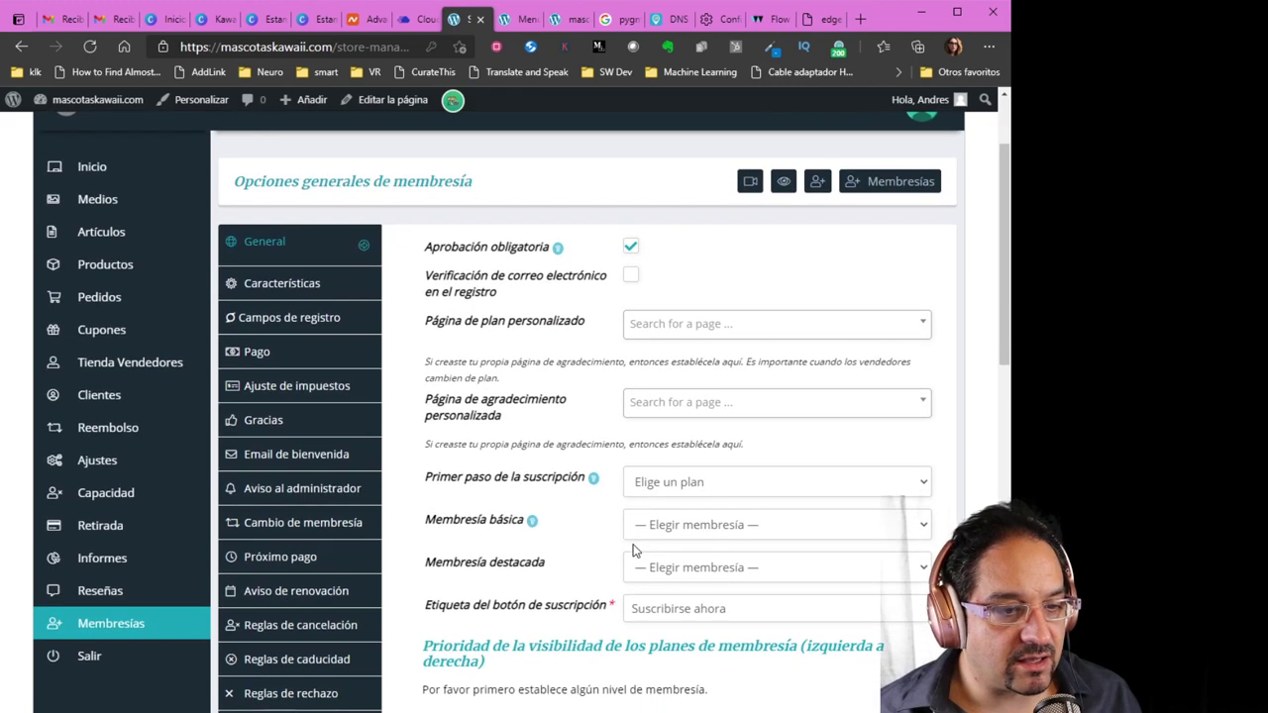
{"action": "scroll", "coordinate": [636, 551], "scroll_direction": "down", "scroll_amount": 1}
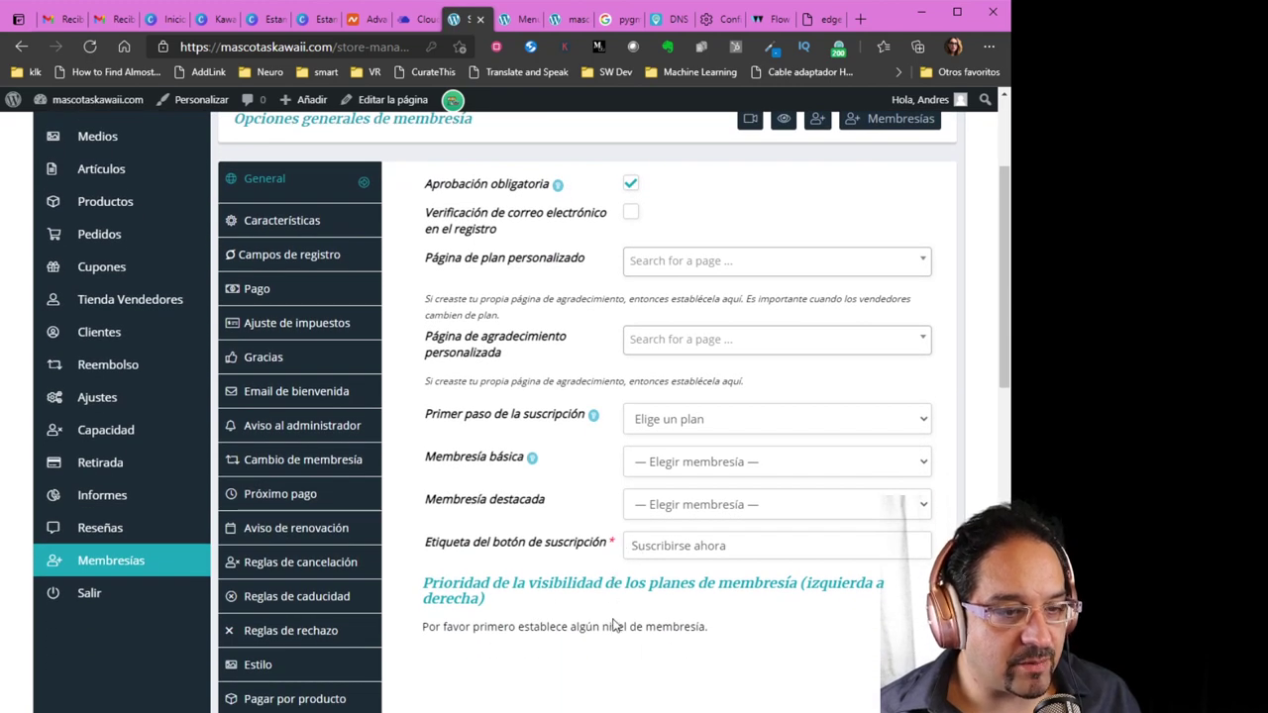
{"action": "scroll", "coordinate": [614, 654], "scroll_direction": "up", "scroll_amount": 1}
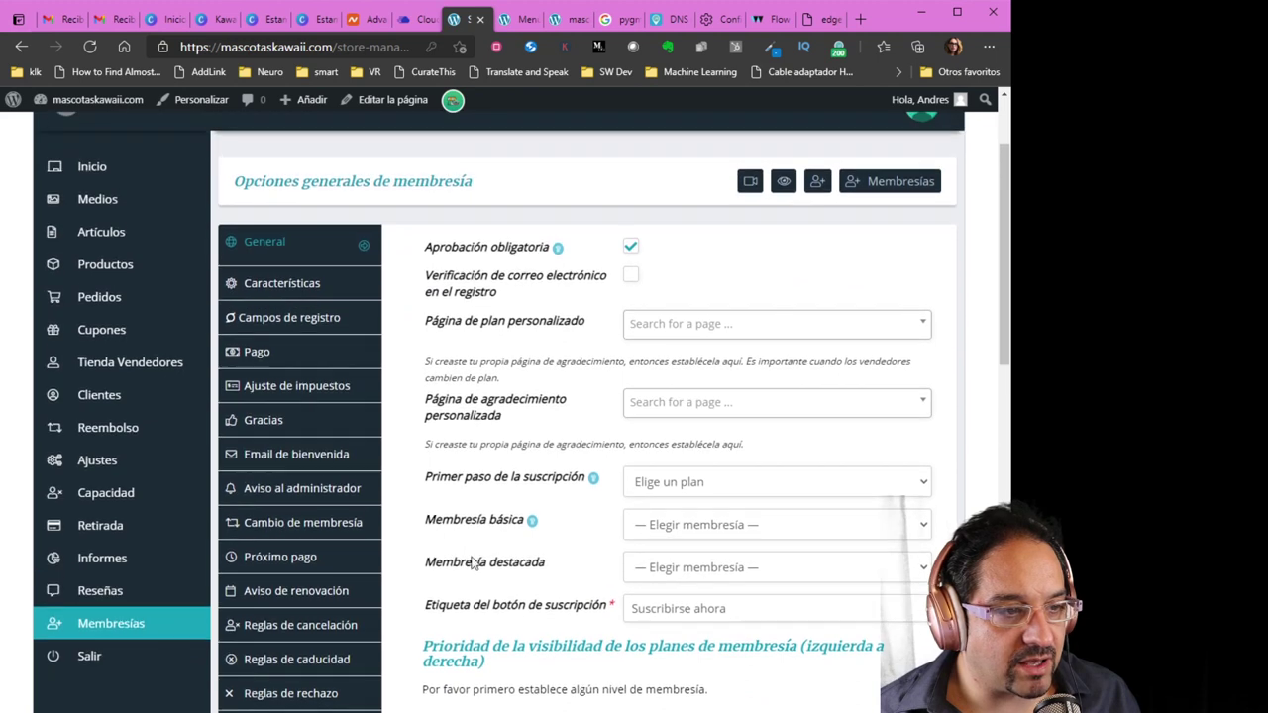
{"action": "left_click", "coordinate": [287, 285]}
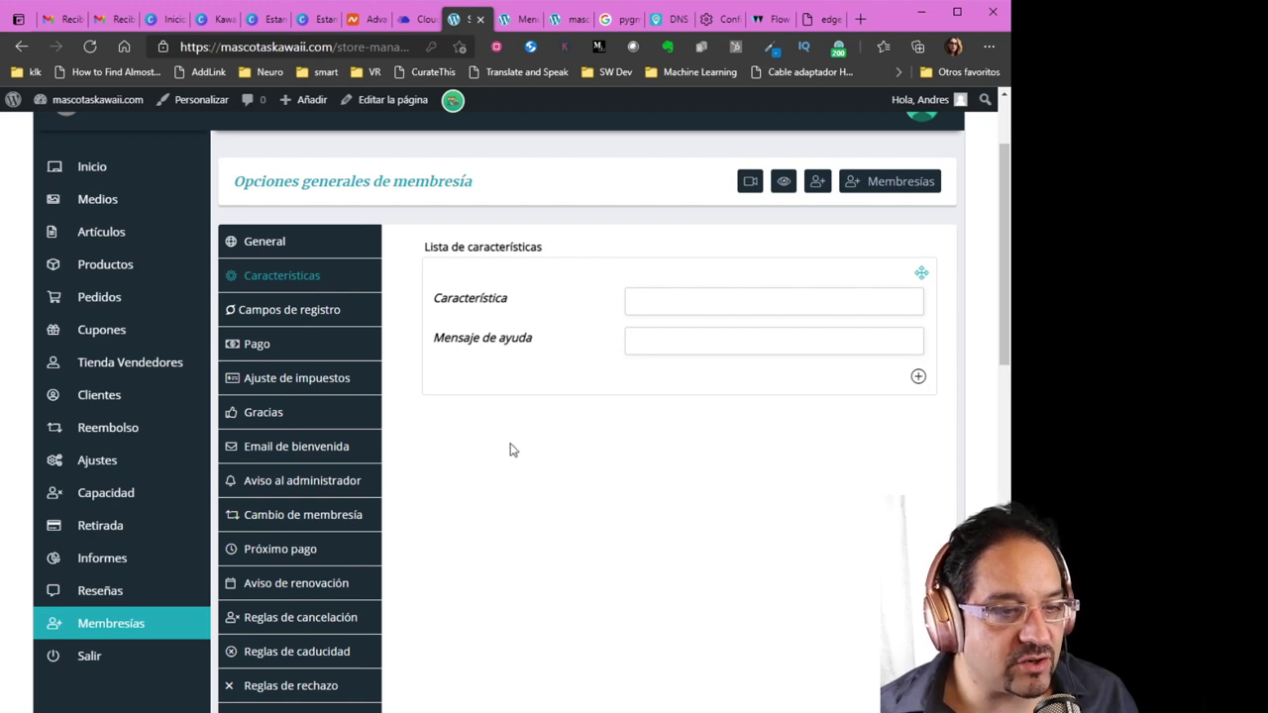
{"action": "scroll", "coordinate": [561, 502], "scroll_direction": "up", "scroll_amount": 2}
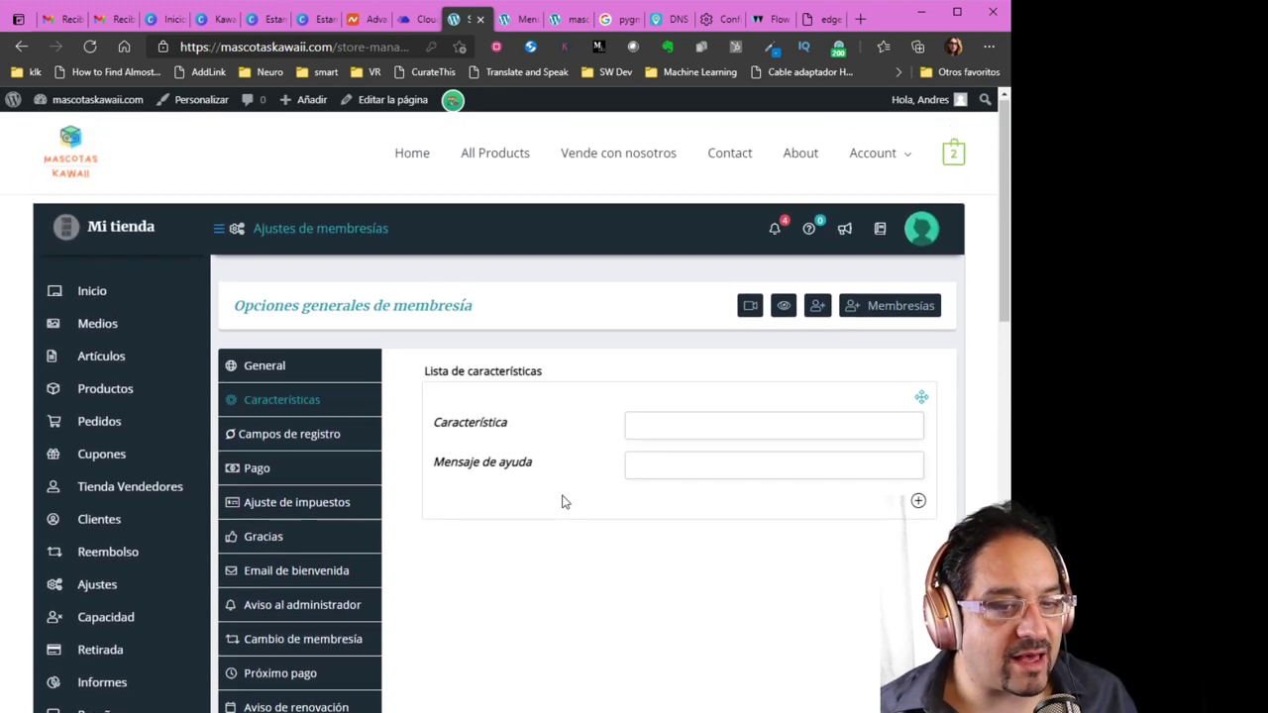
{"action": "scroll", "coordinate": [564, 490], "scroll_direction": "down", "scroll_amount": 2}
{"action": "scroll", "coordinate": [570, 483], "scroll_direction": "up", "scroll_amount": 1}
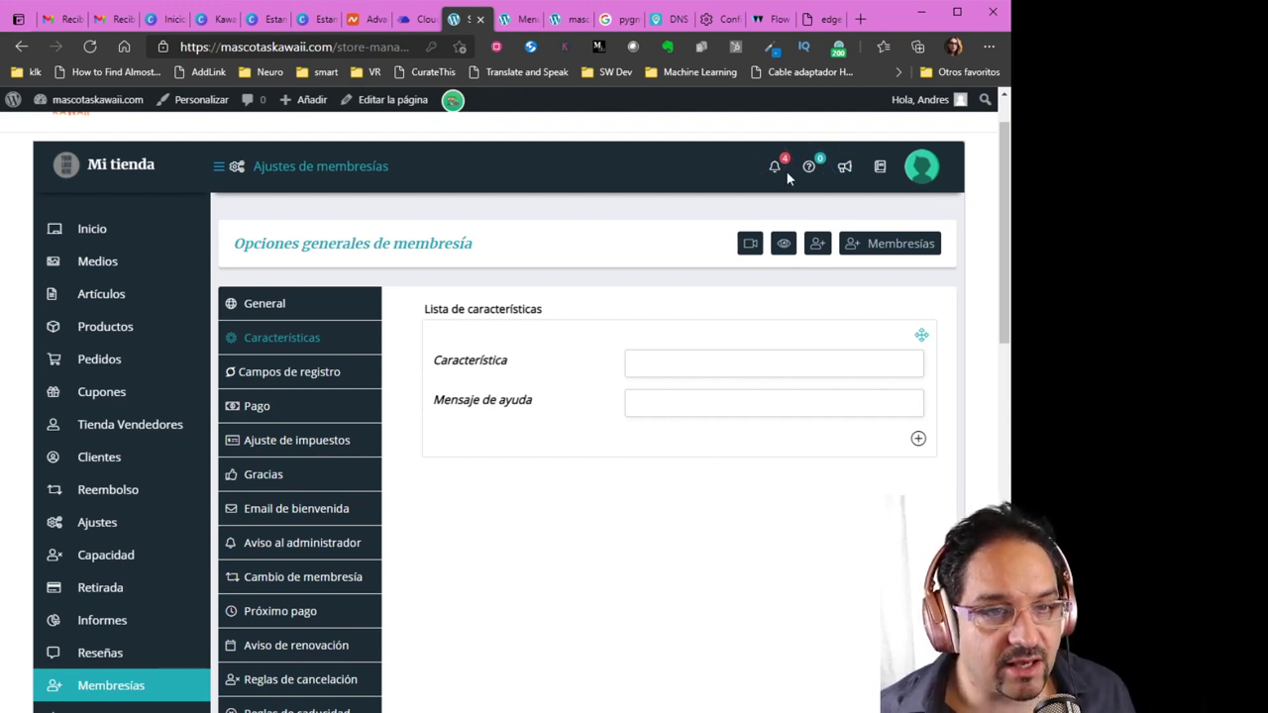
In a new tab, load marketplace.yoemprendo.io/wp-admin/ to reach the Escritorio dashboard
{"action": "left_click", "coordinate": [862, 22]}
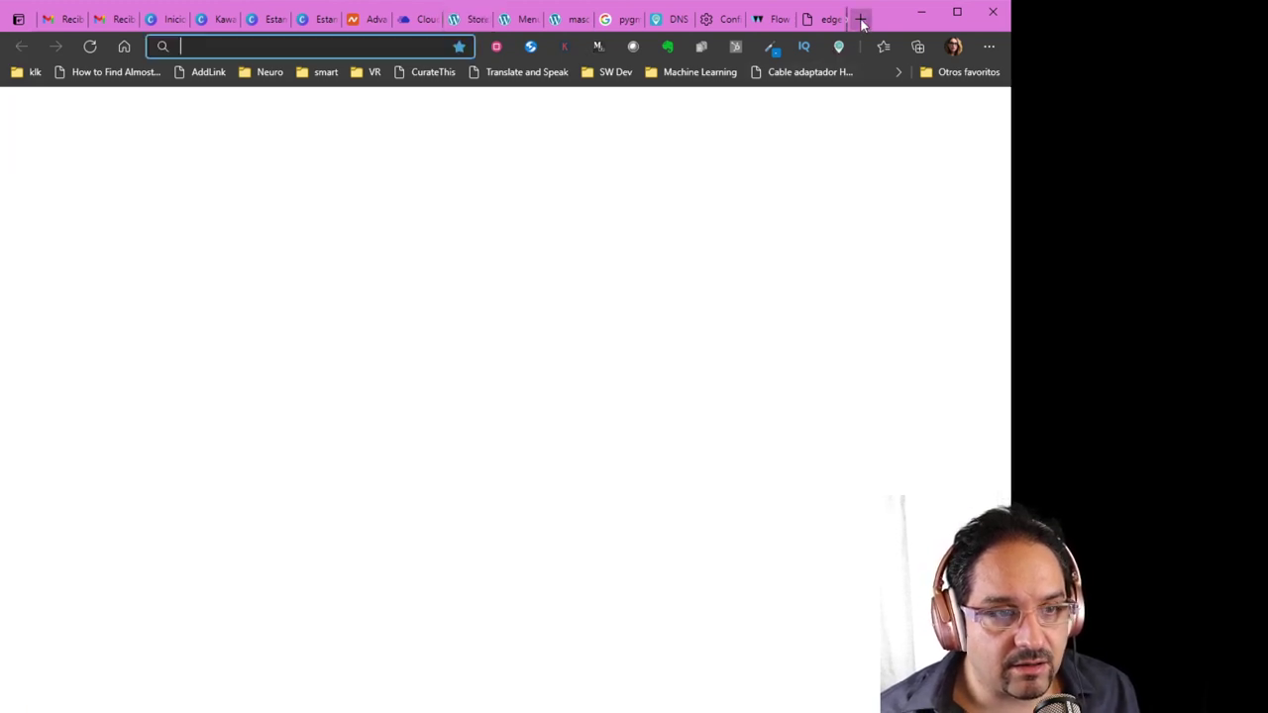
{"action": "type", "text": ",arket"}
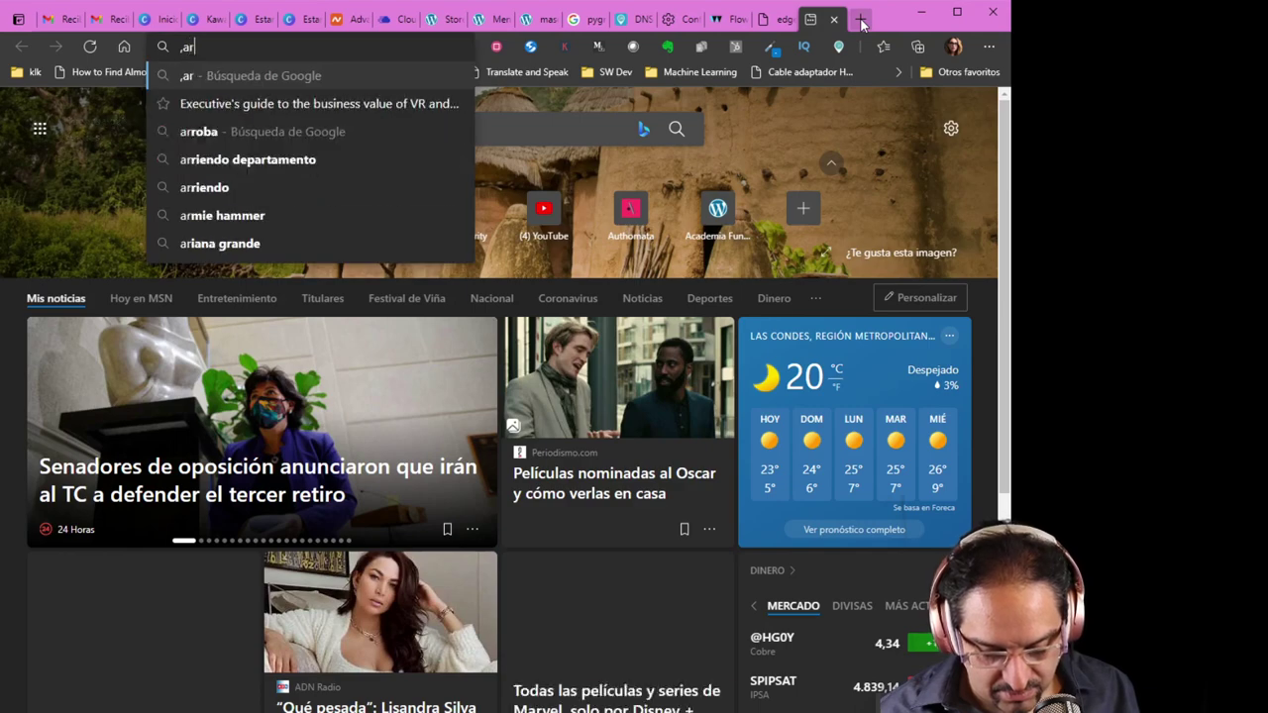
{"action": "key", "text": "BackSpace"}
{"action": "key", "text": "BackSpace"}
{"action": "key", "text": "BackSpace"}
{"action": "key", "text": "BackSpace"}
{"action": "key", "text": "BackSpace"}
{"action": "key", "text": "BackSpace"}
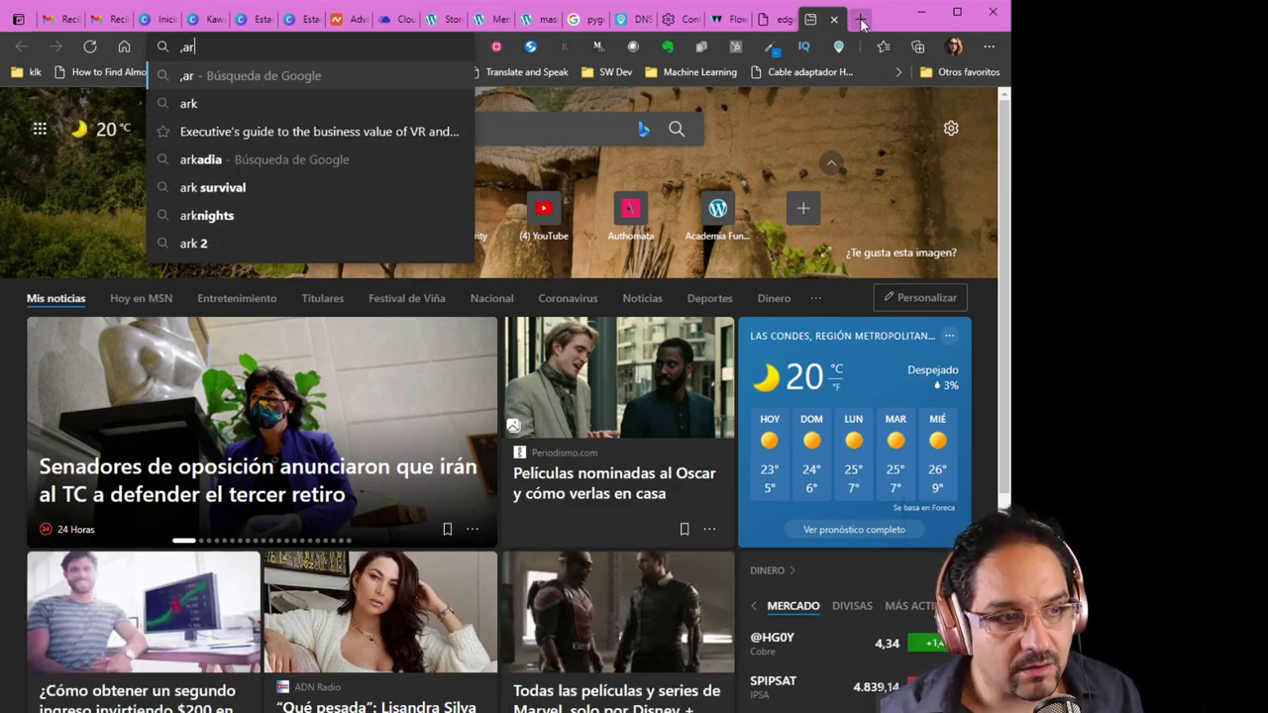
{"action": "type", "text": "market"}
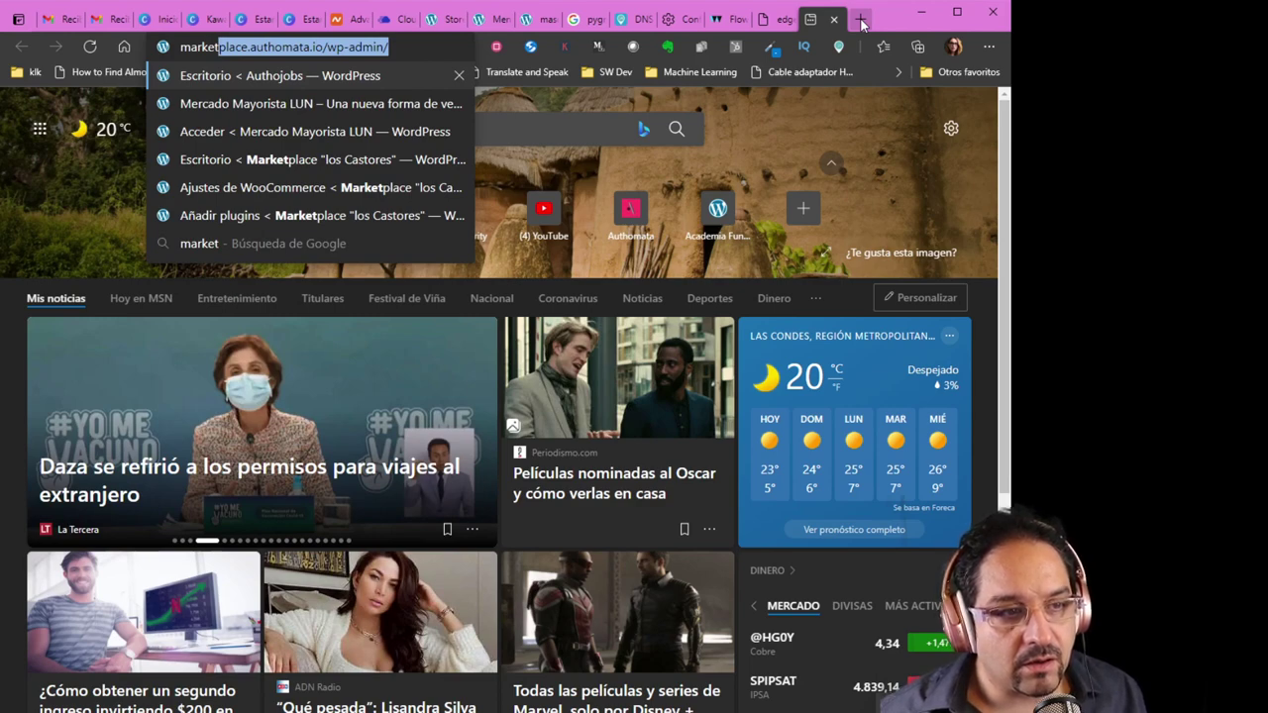
{"action": "key", "text": "Right"}
{"action": "key", "text": "BackSpace"}
{"action": "key", "text": "BackSpace"}
{"action": "key", "text": "BackSpace"}
{"action": "key", "text": "BackSpace"}
{"action": "key", "text": "BackSpace"}
{"action": "key", "text": "BackSpace"}
{"action": "key", "text": "BackSpace"}
{"action": "key", "text": "BackSpace"}
{"action": "key", "text": "BackSpace"}
{"action": "key", "text": "BackSpace"}
{"action": "key", "text": "BackSpace"}
{"action": "key", "text": "BackSpace"}
{"action": "key", "text": "BackSpace"}
{"action": "key", "text": "BackSpace"}
{"action": "key", "text": "BackSpace"}
{"action": "key", "text": "BackSpace"}
{"action": "key", "text": "BackSpace"}
{"action": "key", "text": "BackSpace"}
{"action": "key", "text": "BackSpace"}
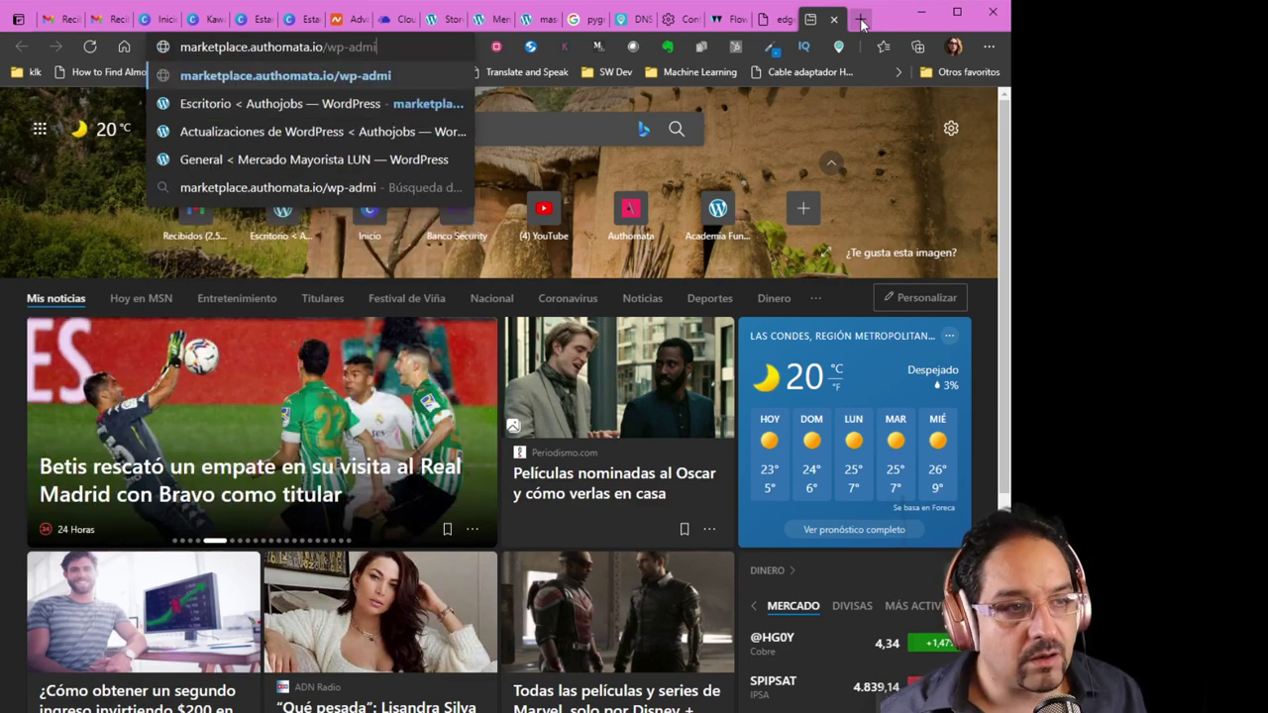
{"action": "key", "text": "BackSpace"}
{"action": "key", "text": "BackSpace"}
{"action": "key", "text": "BackSpace"}
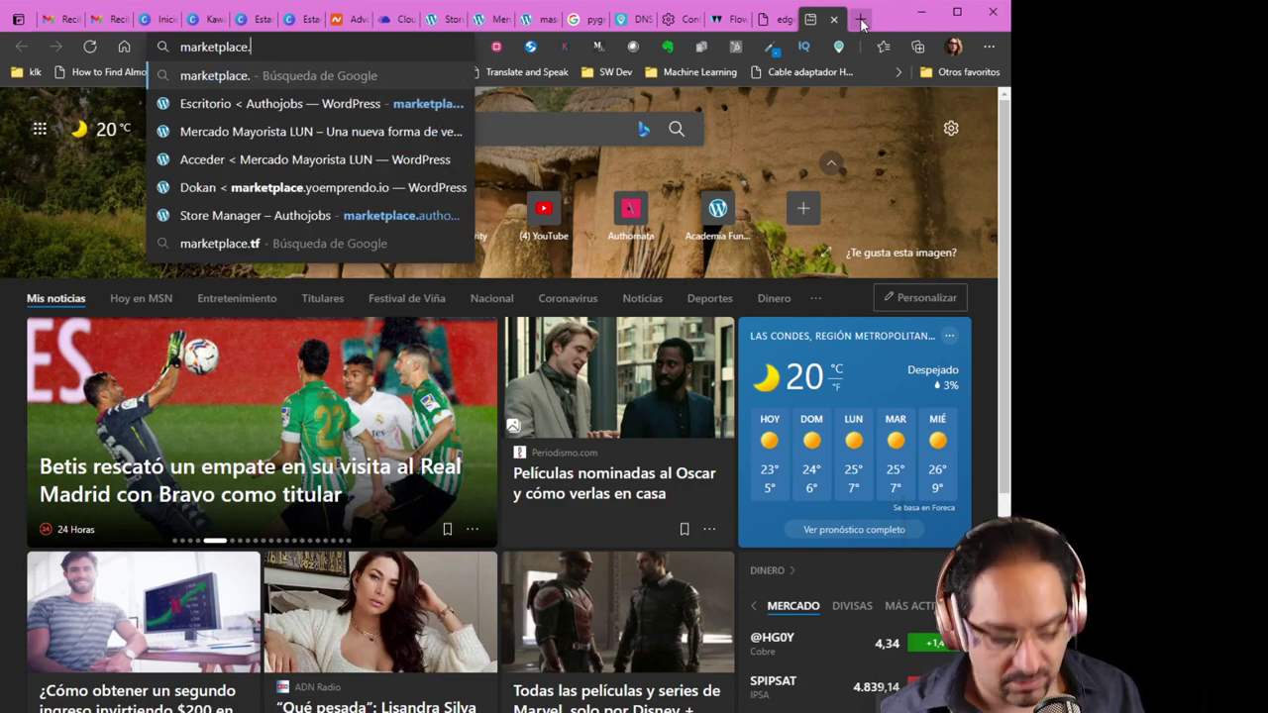
{"action": "type", "text": "emp"}
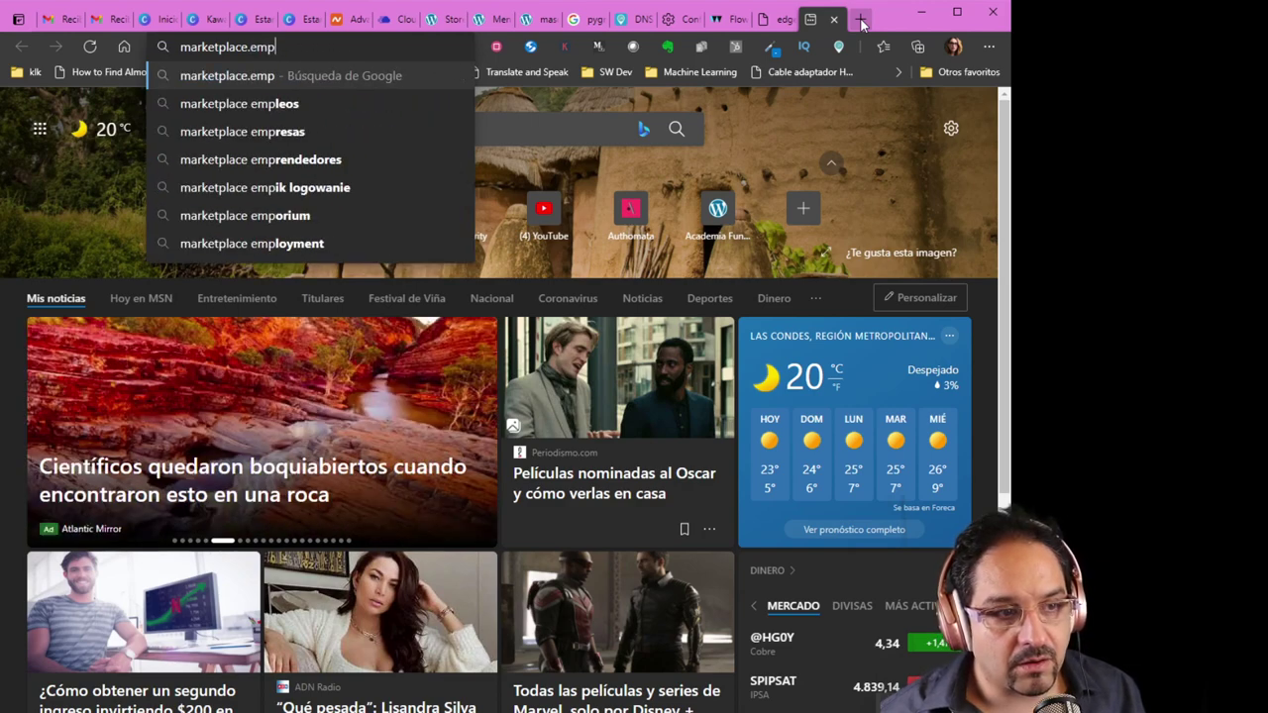
{"action": "key", "text": "BackSpace"}
{"action": "key", "text": "BackSpace"}
{"action": "key", "text": "BackSpace"}
{"action": "type", "text": "yo"}
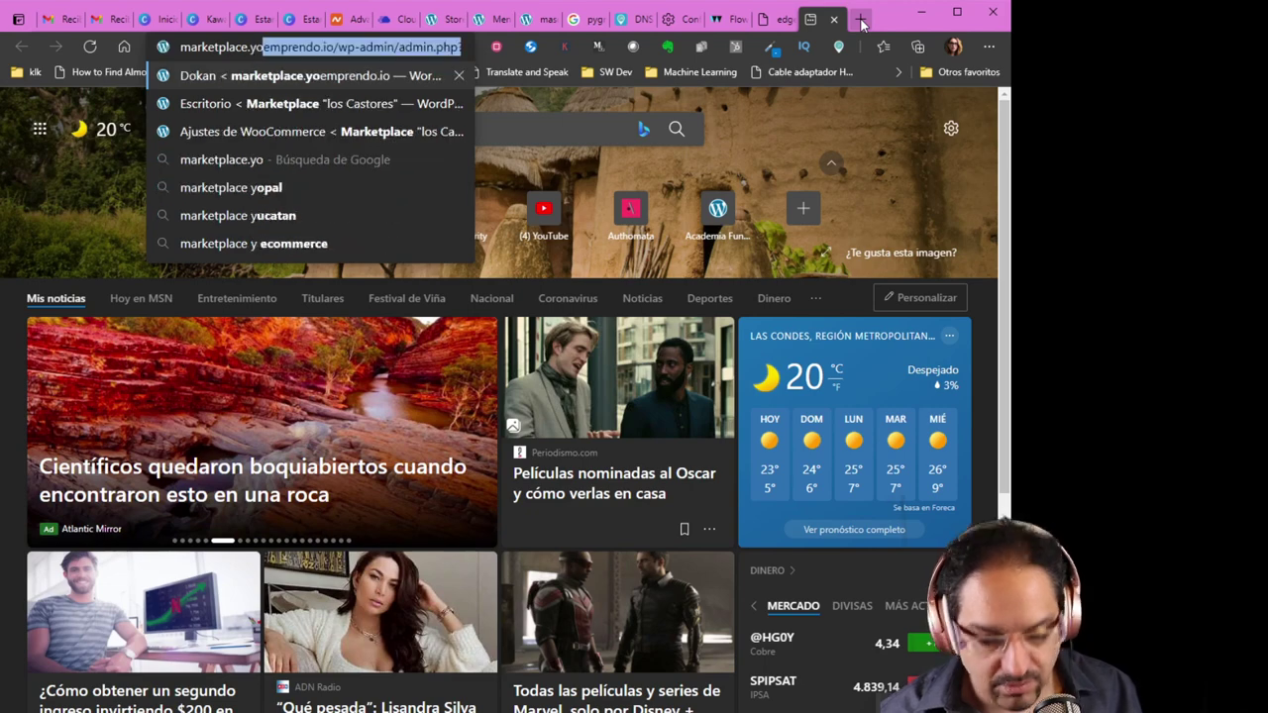
{"action": "key", "text": "End"}
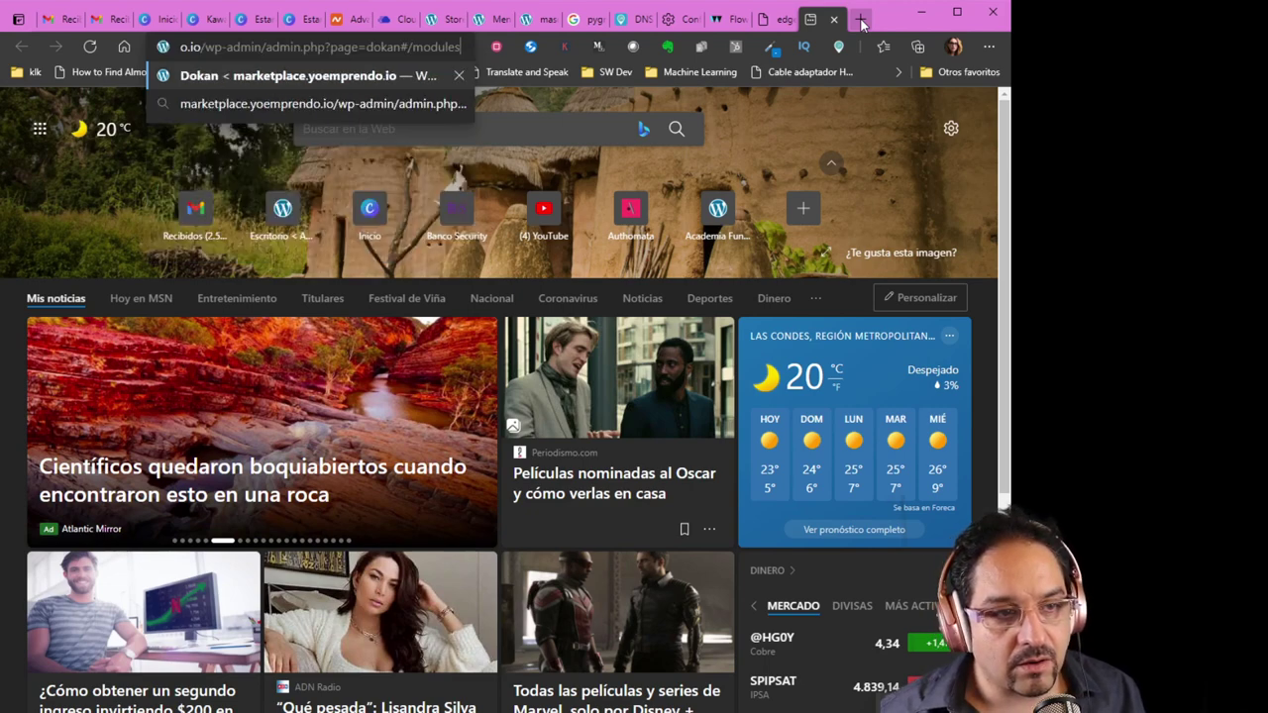
{"action": "type", "text": "?pag"}
{"action": "key", "text": "BackSpace"}
{"action": "key", "text": "BackSpace"}
{"action": "key", "text": "BackSpace"}
{"action": "key", "text": "BackSpace"}
{"action": "key", "text": "BackSpace"}
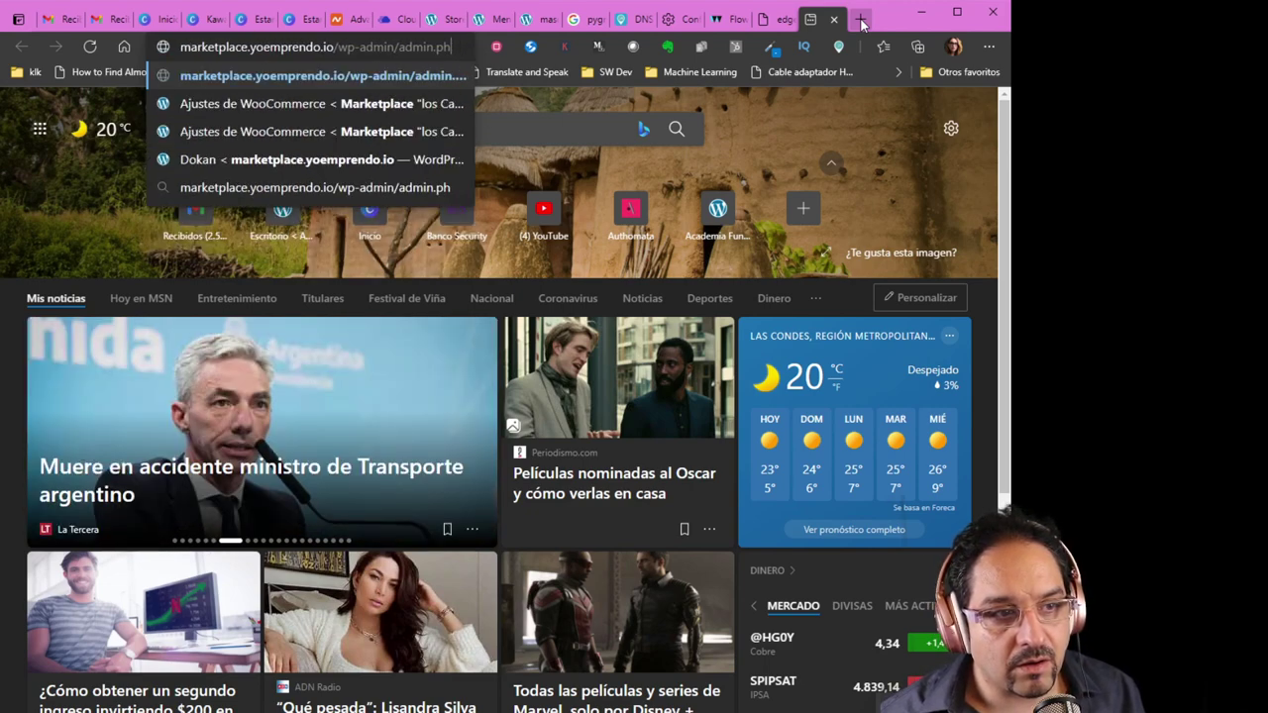
{"action": "key", "text": "BackSpace"}
{"action": "key", "text": "BackSpace"}
{"action": "key", "text": "BackSpace"}
{"action": "key", "text": "BackSpace"}
{"action": "key", "text": "BackSpace"}
{"action": "key", "text": "BackSpace"}
{"action": "key", "text": "BackSpace"}
{"action": "key", "text": "BackSpace"}
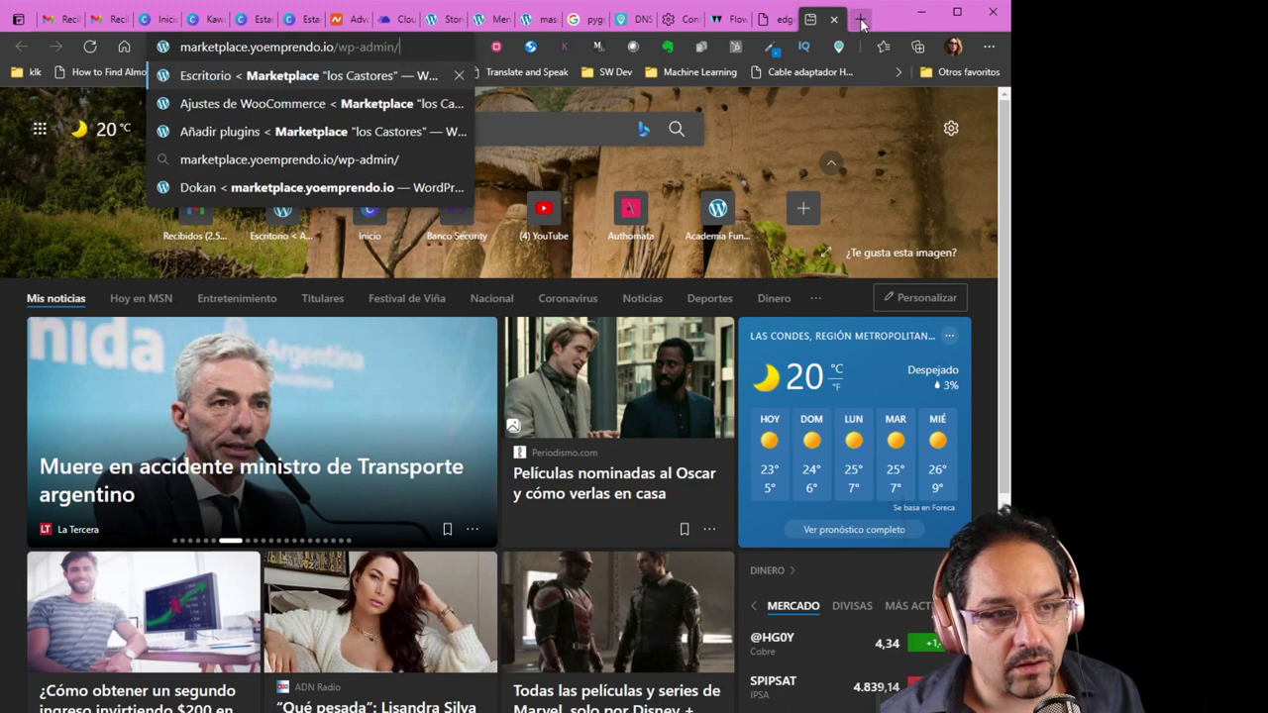
{"action": "key", "text": "Return"}
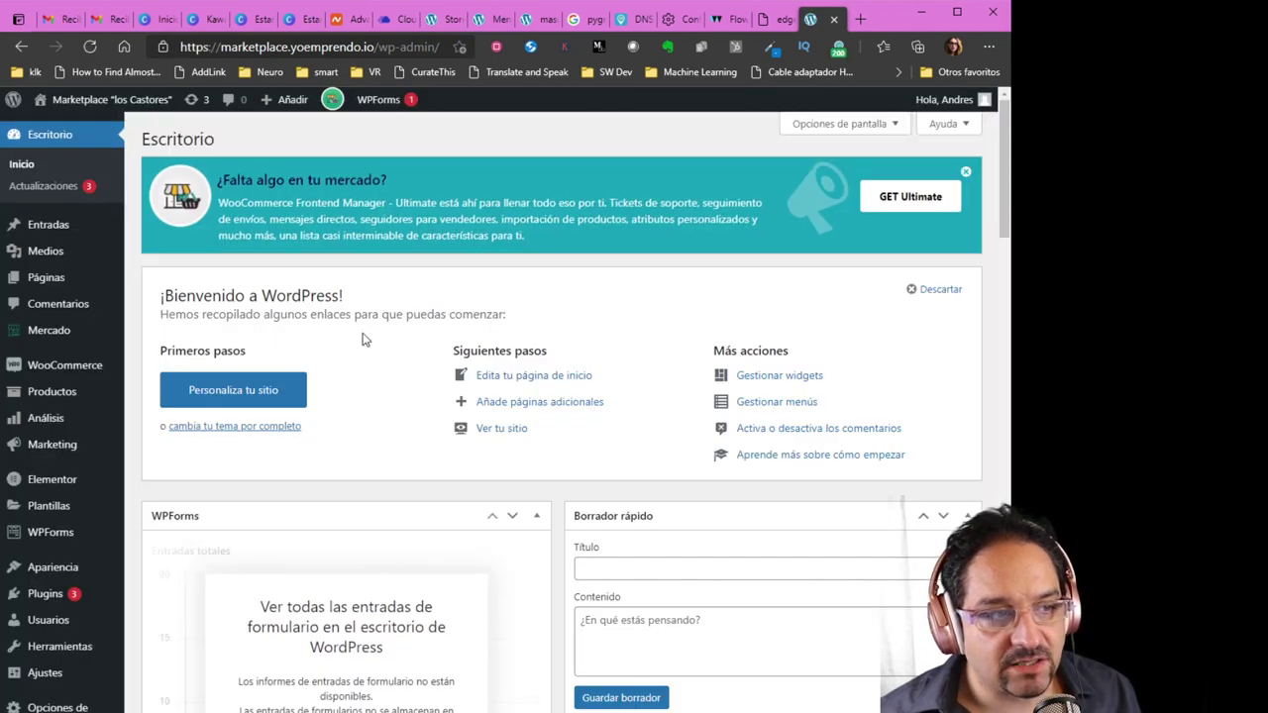
Open the store manager from the admin bar and go to Membresías, listing the Pro and Free plans
{"action": "left_click", "coordinate": [334, 101]}
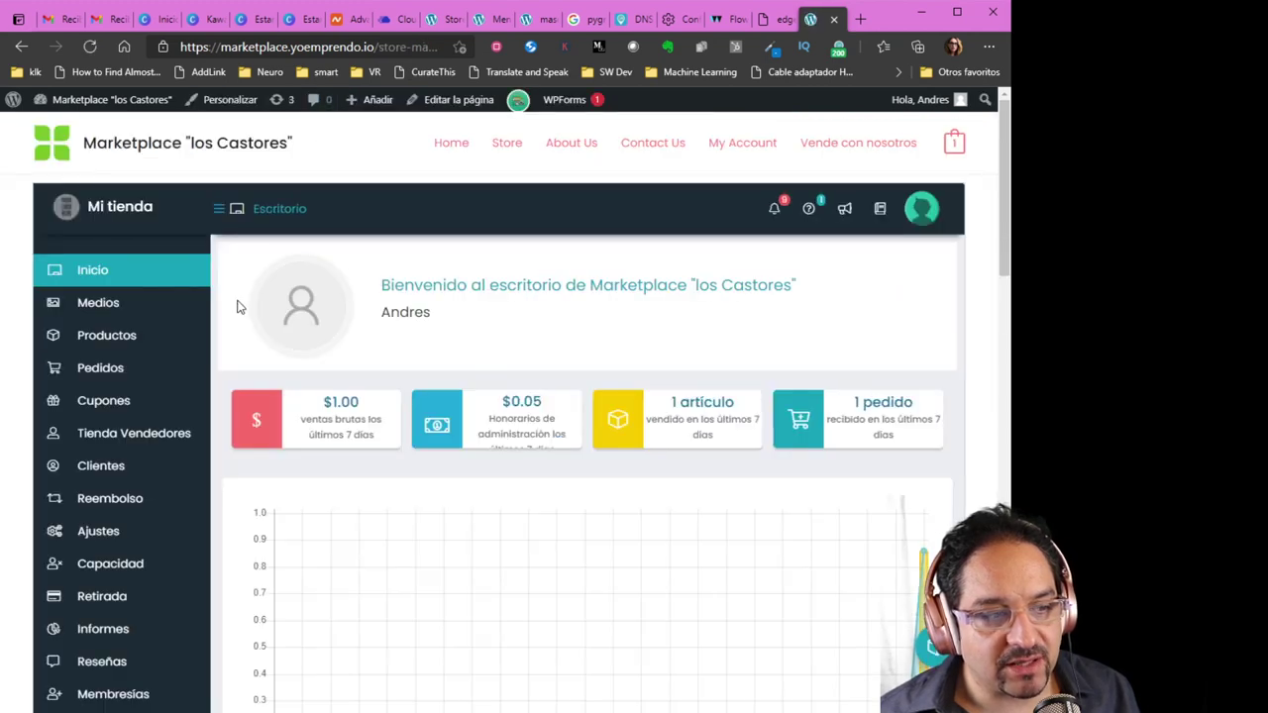
{"action": "scroll", "coordinate": [164, 343], "scroll_direction": "down", "scroll_amount": 3}
{"action": "left_click", "coordinate": [122, 454]}
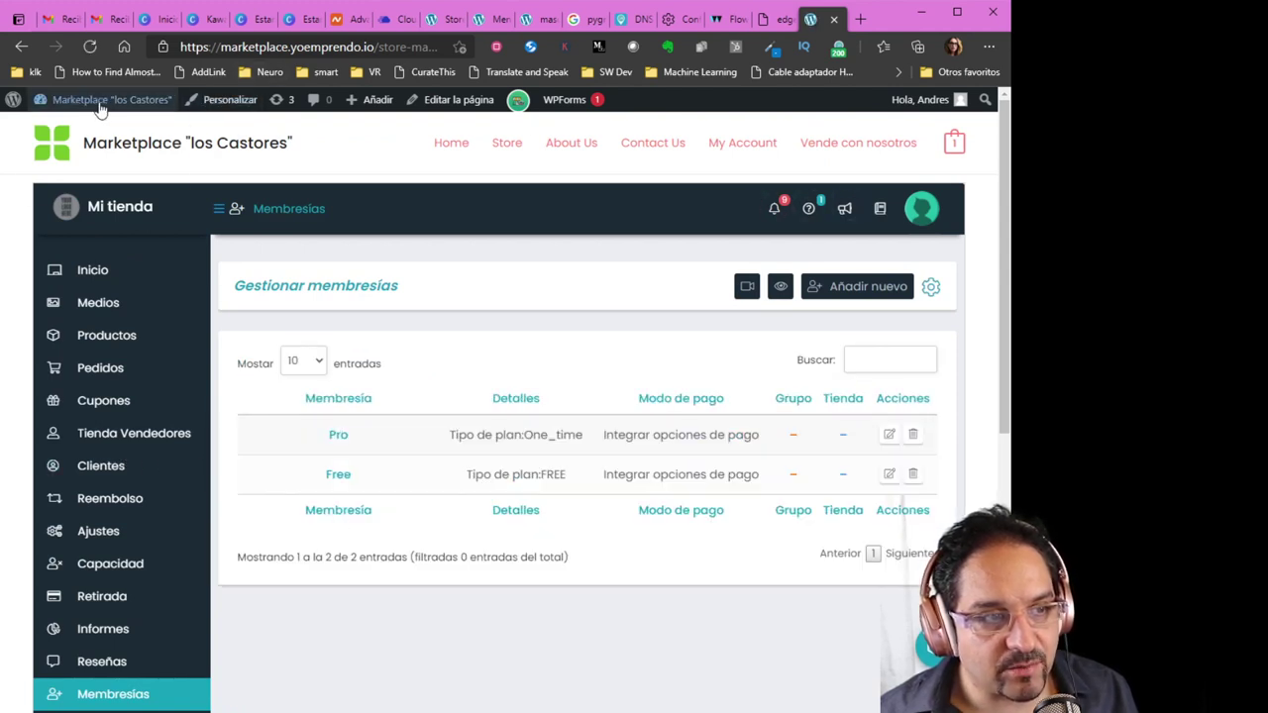
{"action": "mouse_move", "coordinate": [112, 111]}
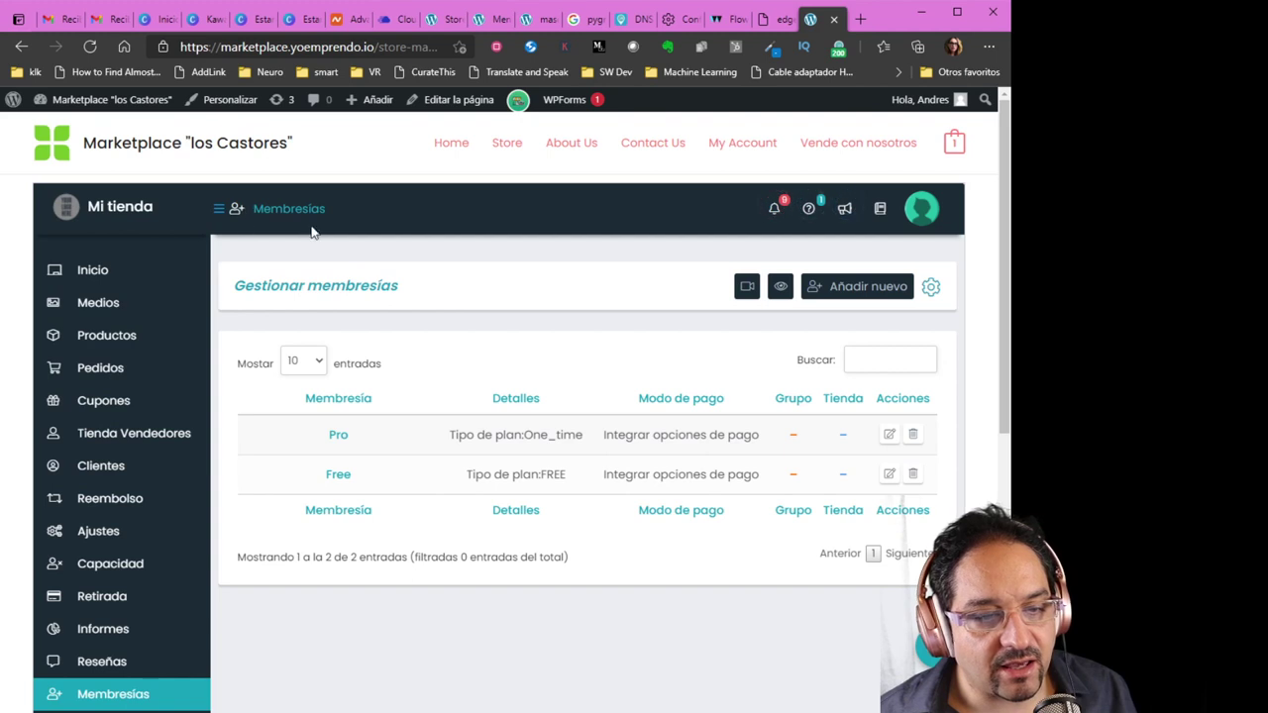
Look through the Free and Pro vendor plans pricing table, then switch to the mascotaskawaii.com Menús page
{"action": "left_click", "coordinate": [782, 287]}
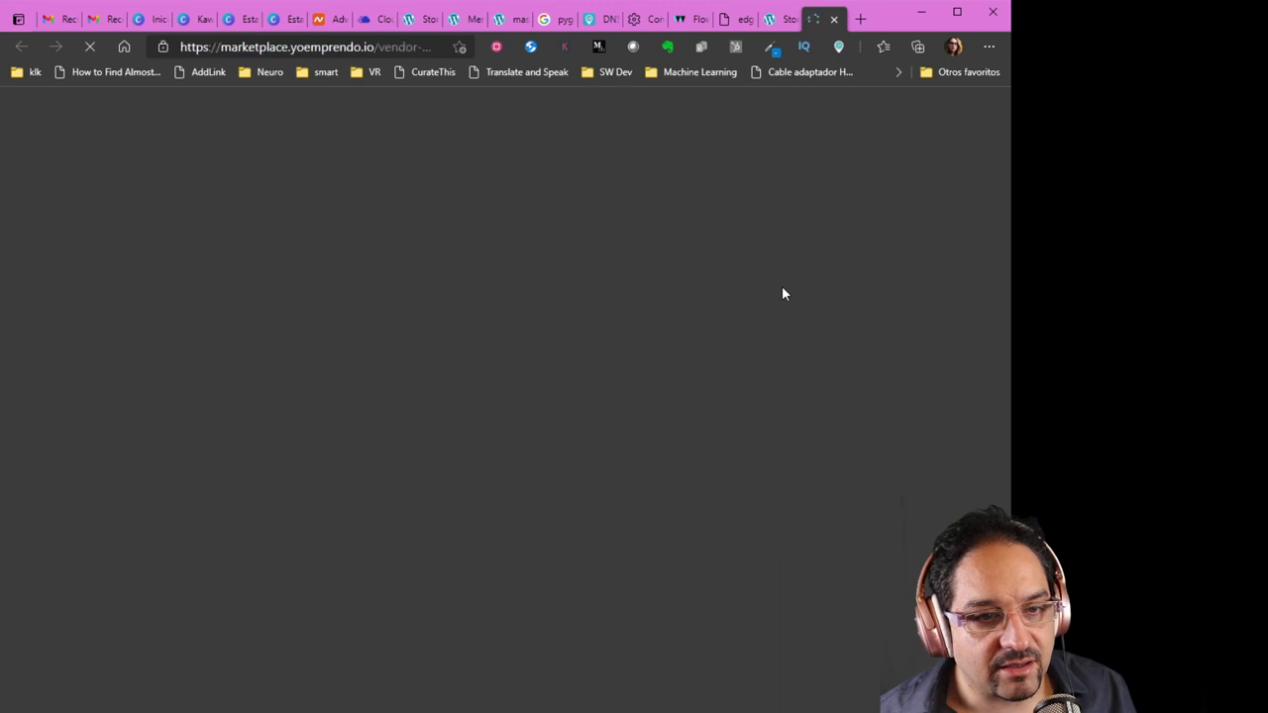
{"action": "scroll", "coordinate": [662, 376], "scroll_direction": "down", "scroll_amount": 3}
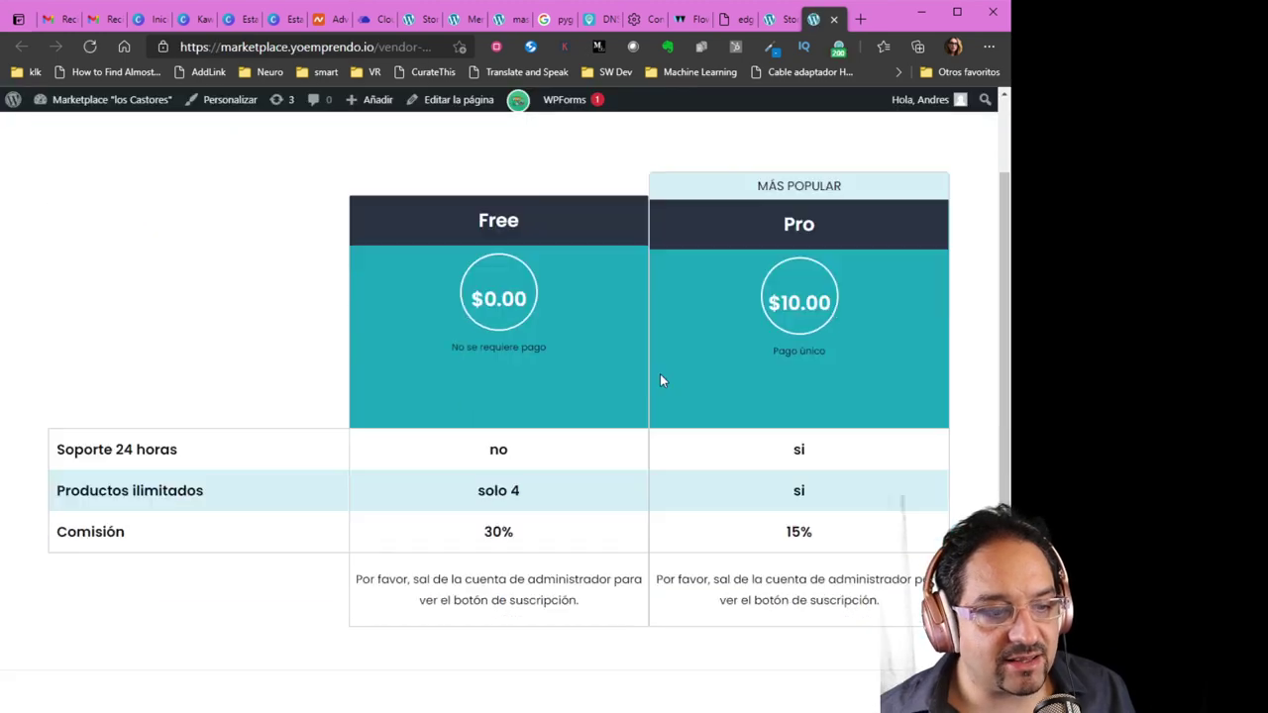
{"action": "scroll", "coordinate": [707, 462], "scroll_direction": "up", "scroll_amount": 2}
{"action": "scroll", "coordinate": [707, 461], "scroll_direction": "up", "scroll_amount": 1}
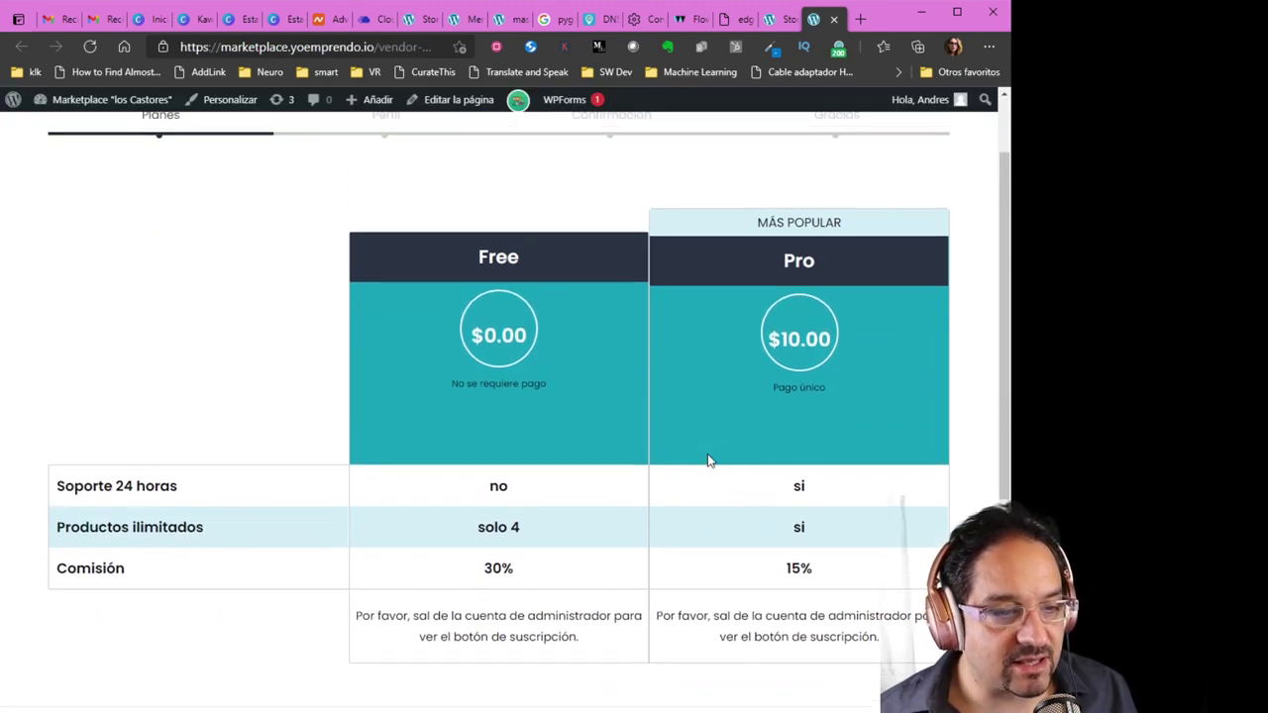
{"action": "scroll", "coordinate": [707, 462], "scroll_direction": "down", "scroll_amount": 1}
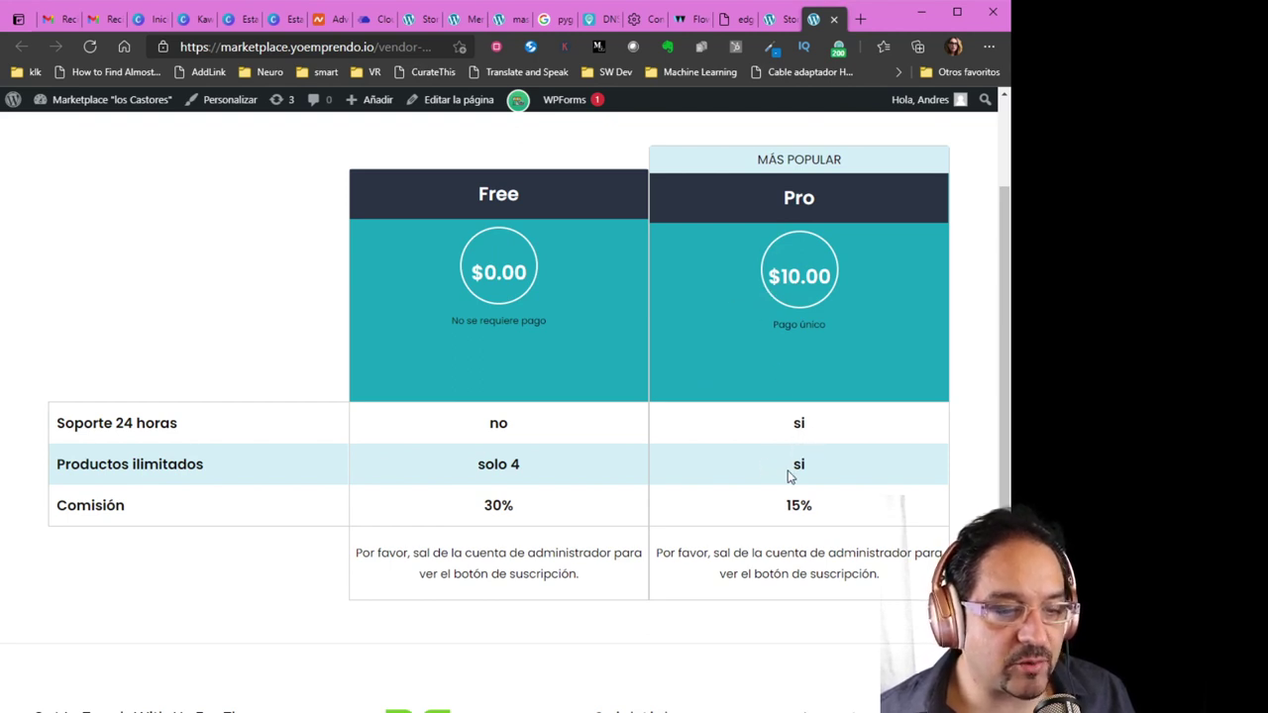
{"action": "scroll", "coordinate": [810, 513], "scroll_direction": "down", "scroll_amount": 1}
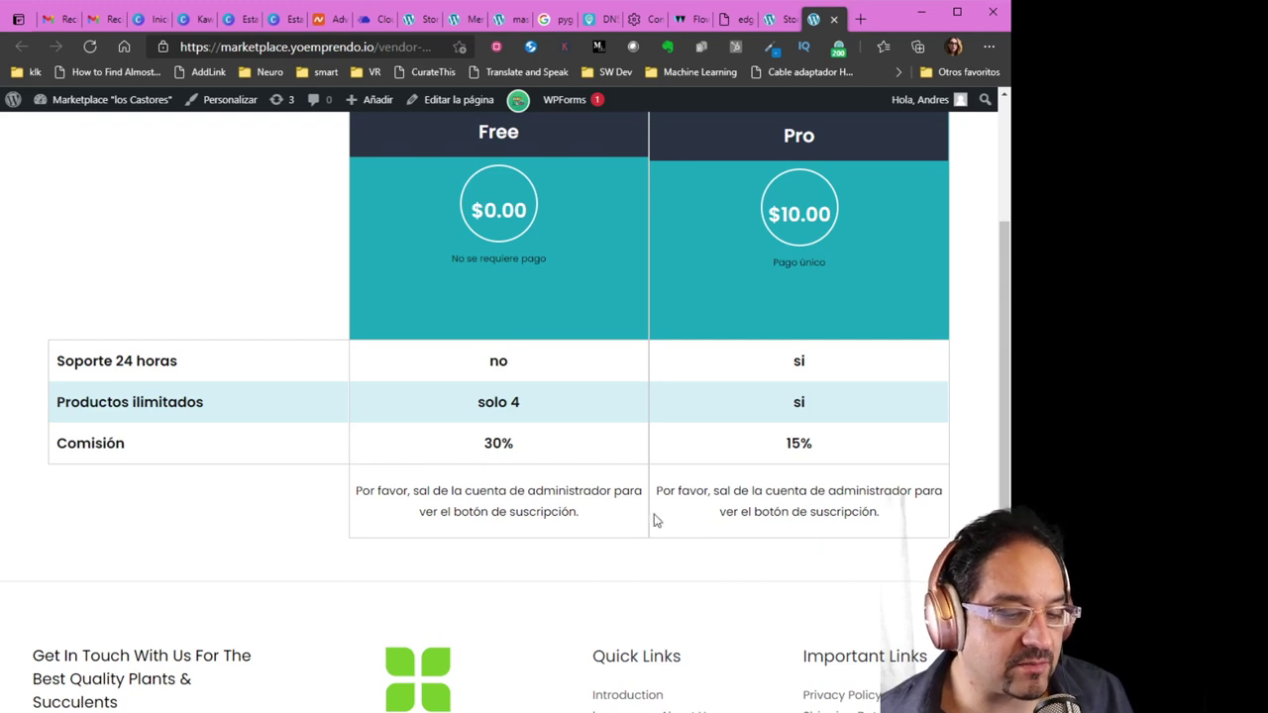
{"action": "scroll", "coordinate": [697, 519], "scroll_direction": "up", "scroll_amount": 2}
{"action": "scroll", "coordinate": [743, 519], "scroll_direction": "up", "scroll_amount": 2}
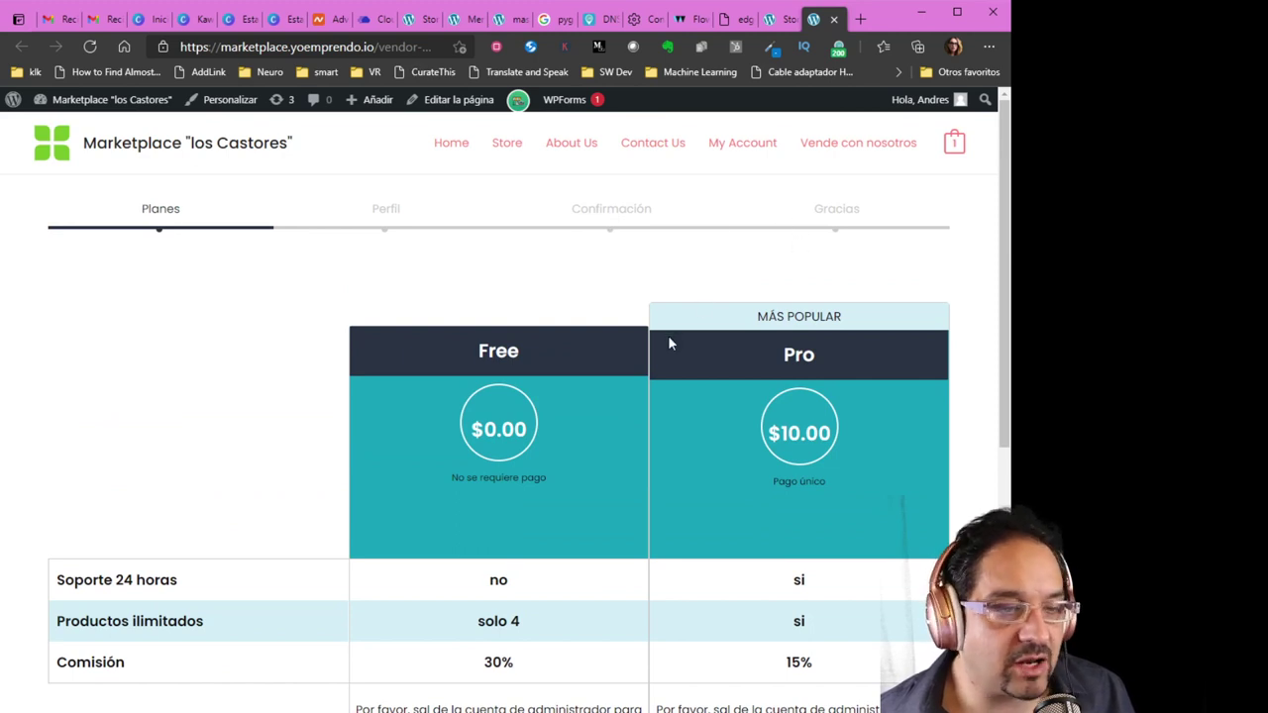
{"action": "scroll", "coordinate": [604, 354], "scroll_direction": "down", "scroll_amount": 3}
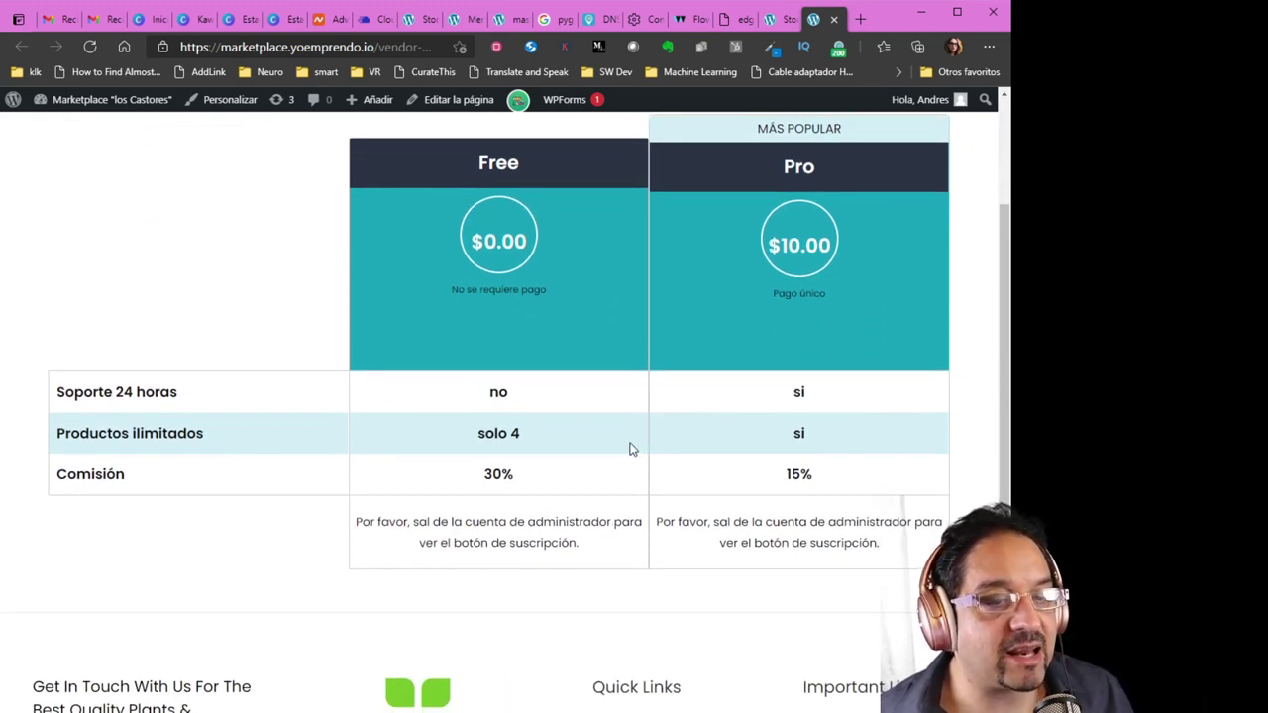
{"action": "scroll", "coordinate": [596, 432], "scroll_direction": "up", "scroll_amount": 1}
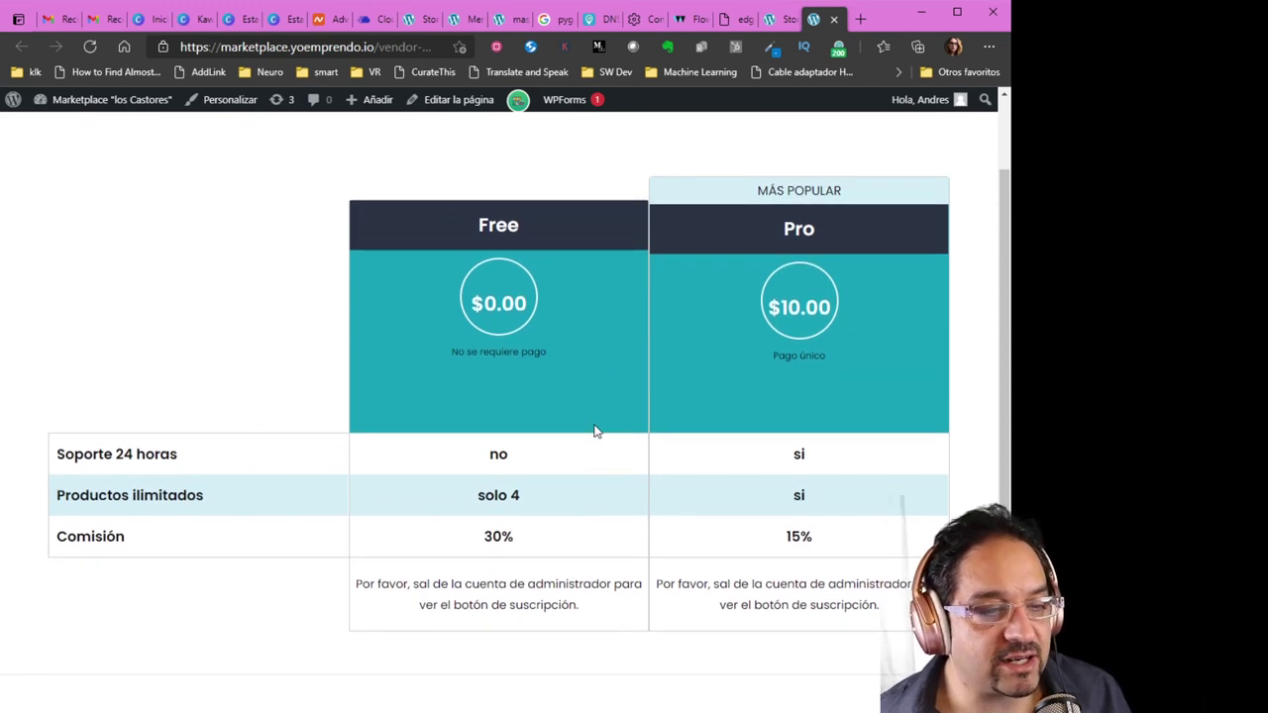
{"action": "scroll", "coordinate": [596, 433], "scroll_direction": "up", "scroll_amount": 1}
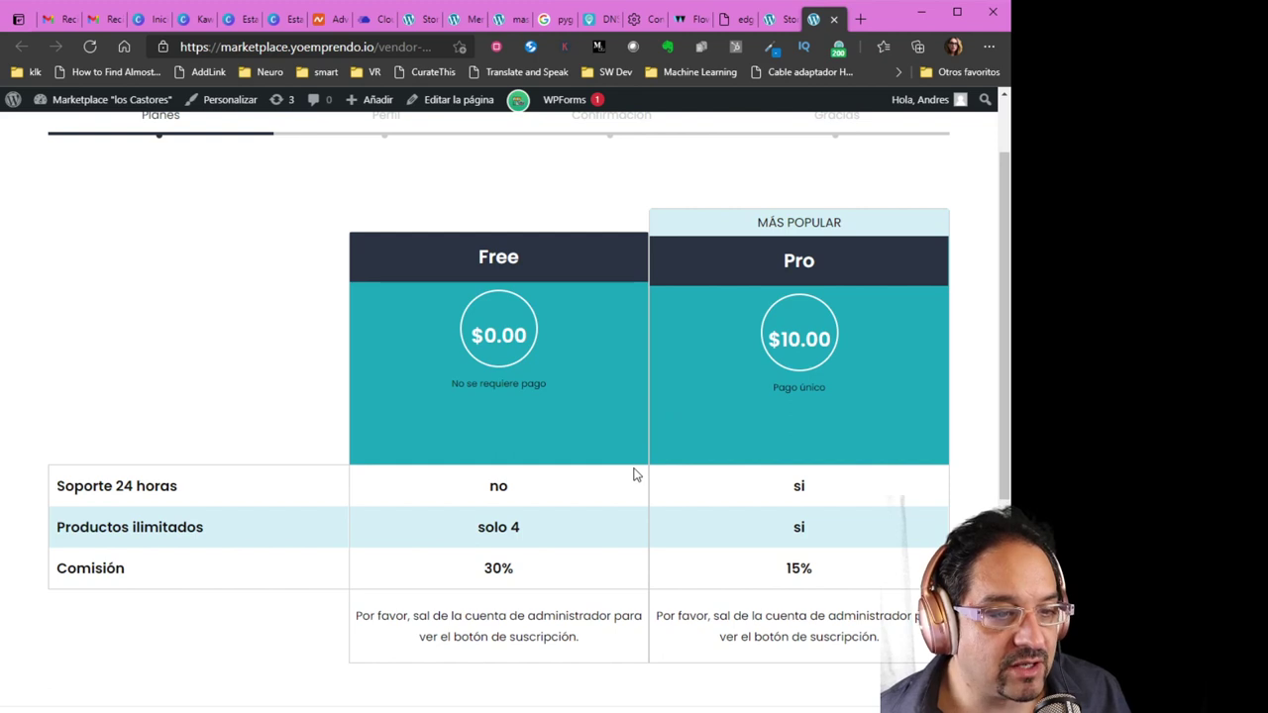
{"action": "scroll", "coordinate": [630, 472], "scroll_direction": "up", "scroll_amount": 2}
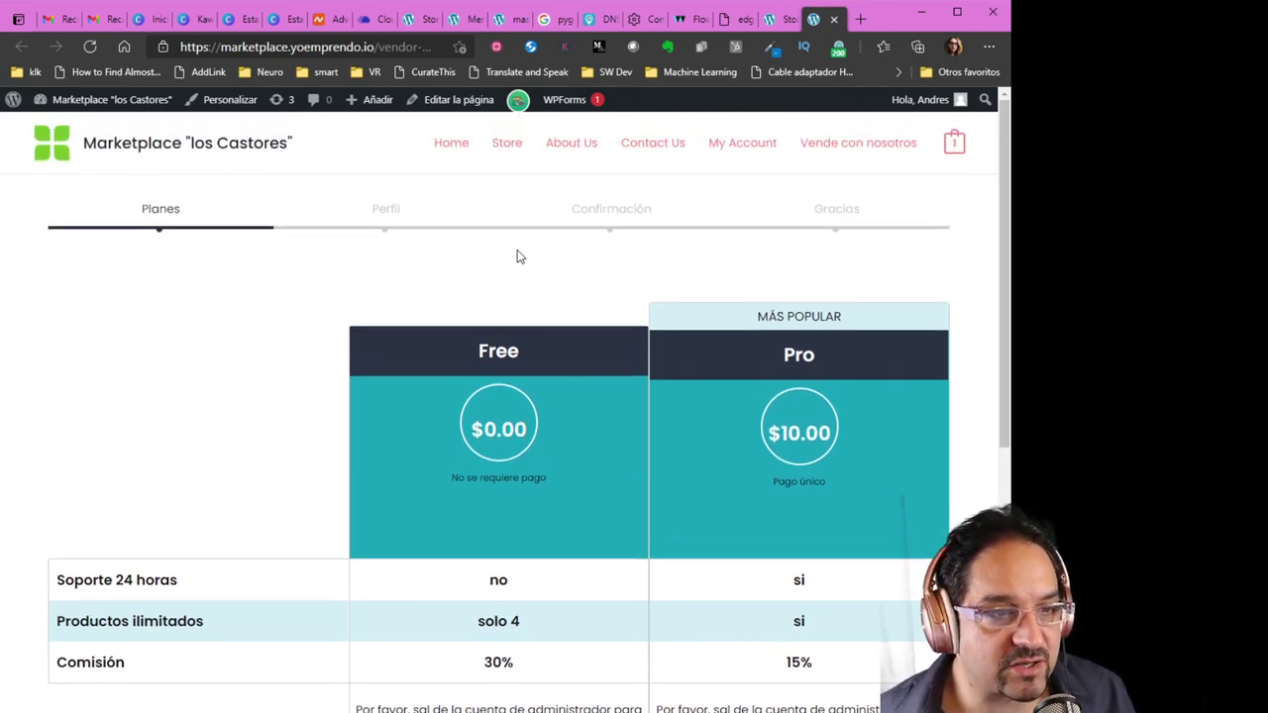
{"action": "left_click", "coordinate": [463, 20]}
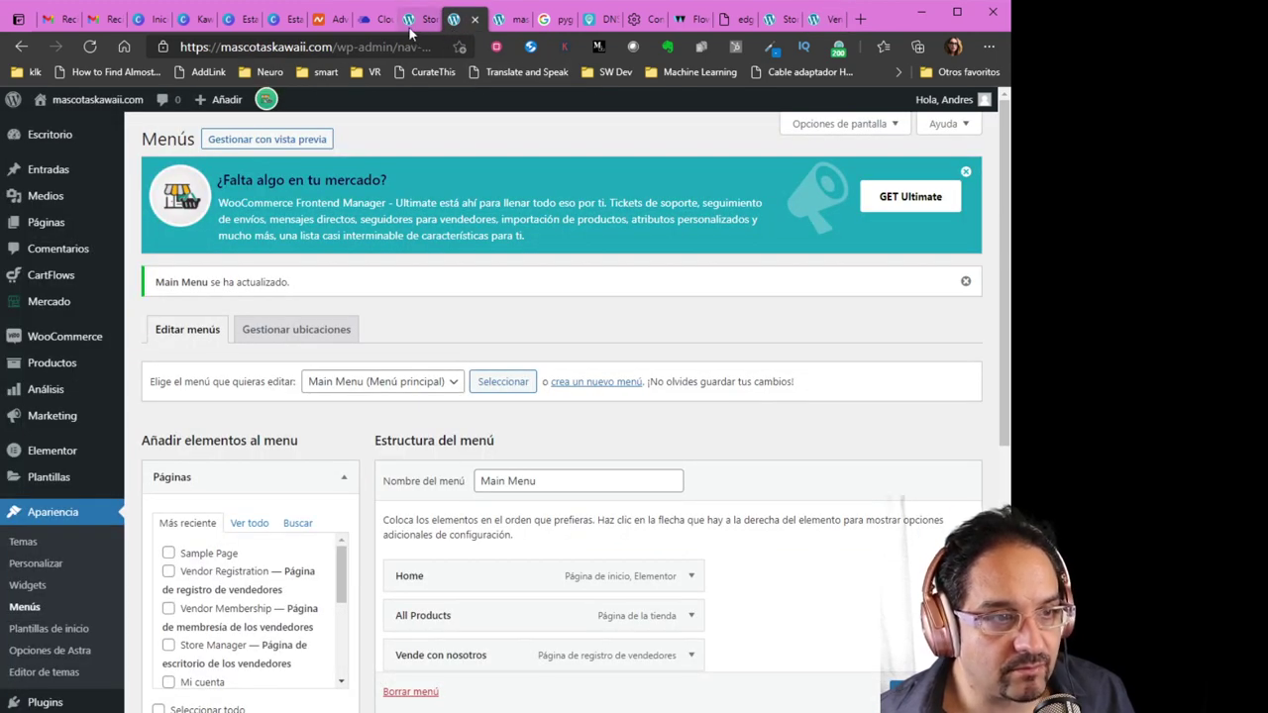
Revisit the 'Ajustes de membresías' Características section, then open a new blank browser tab
{"action": "left_click", "coordinate": [412, 24]}
{"action": "scroll", "coordinate": [481, 425], "scroll_direction": "down", "scroll_amount": 2}
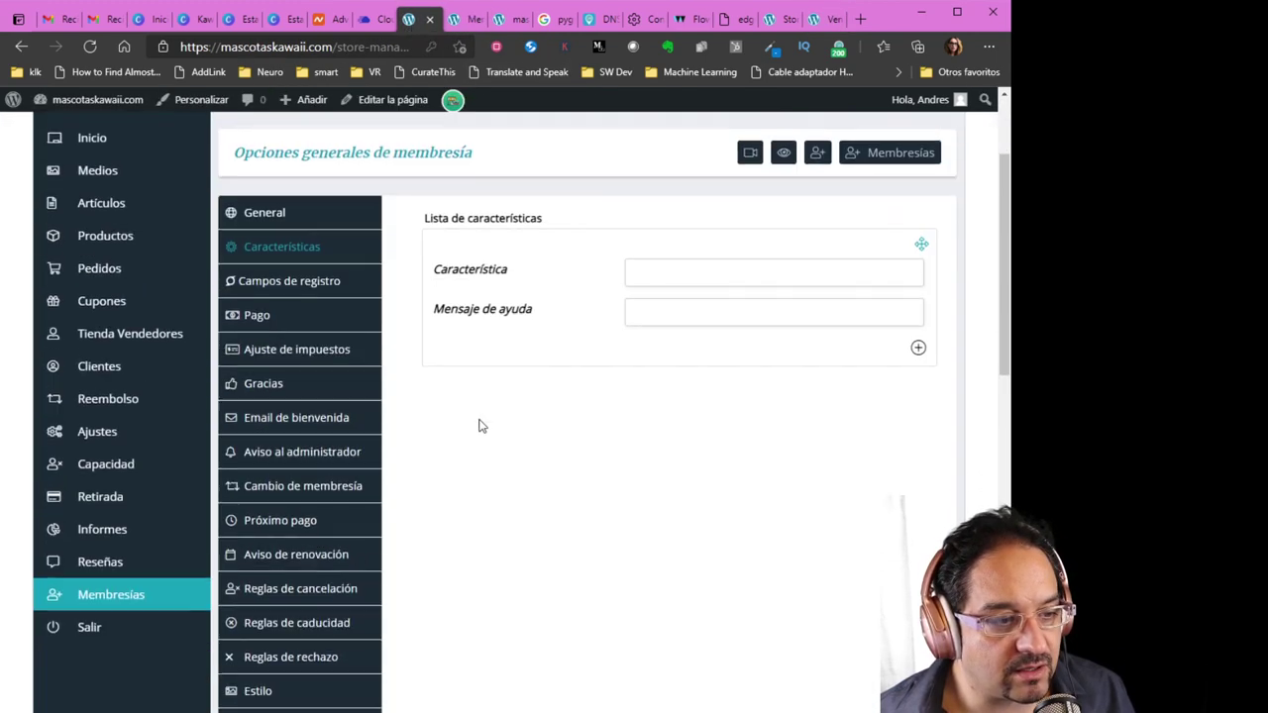
{"action": "scroll", "coordinate": [477, 424], "scroll_direction": "up", "scroll_amount": 1}
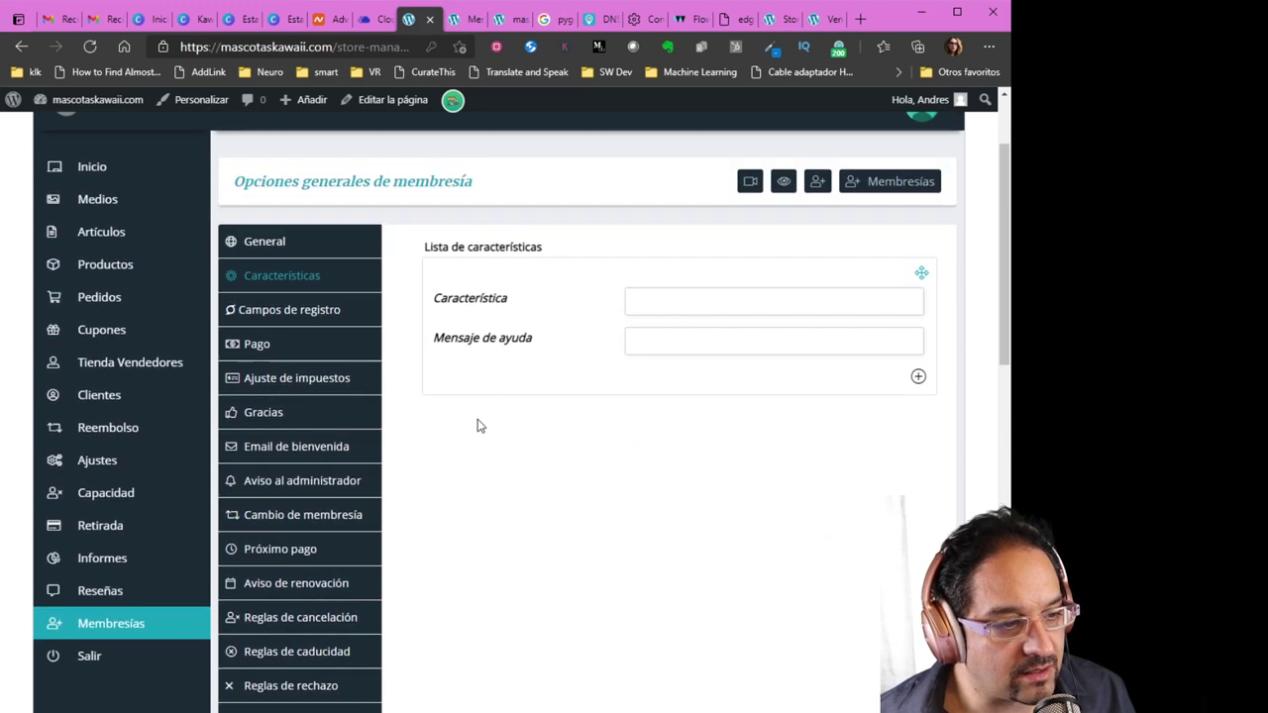
{"action": "scroll", "coordinate": [477, 425], "scroll_direction": "up", "scroll_amount": 1}
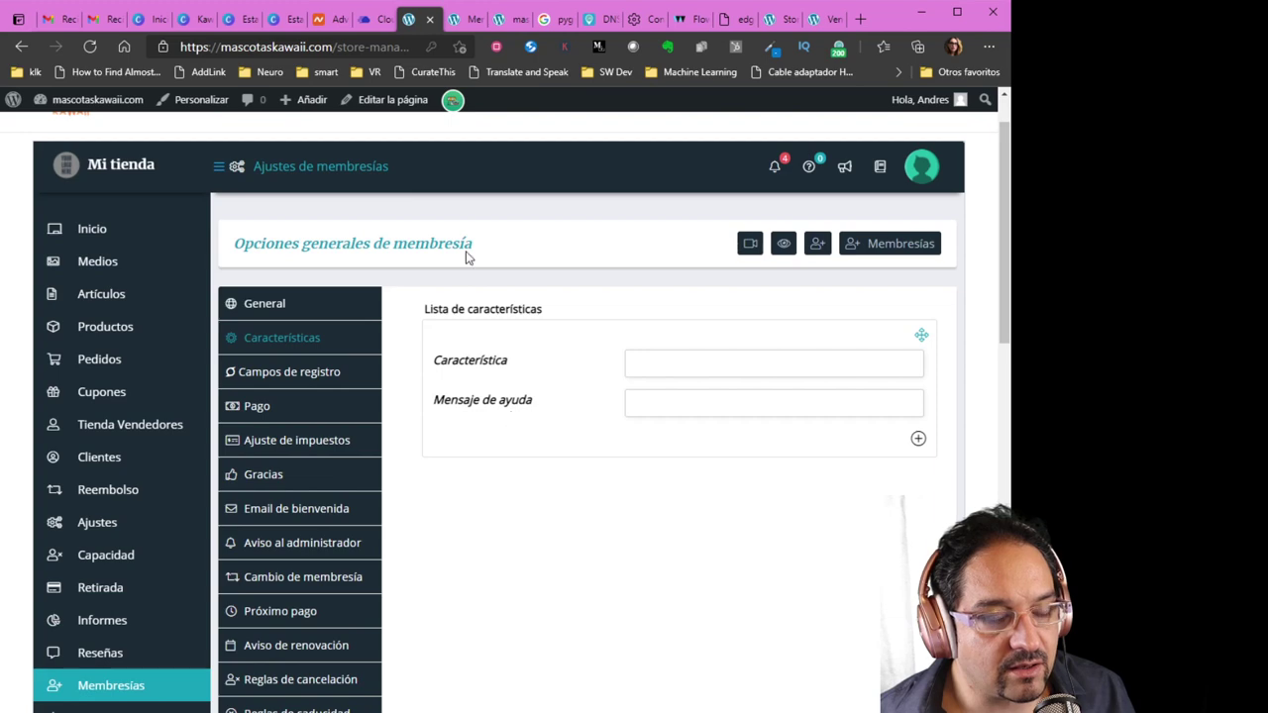
{"action": "left_click", "coordinate": [860, 19]}
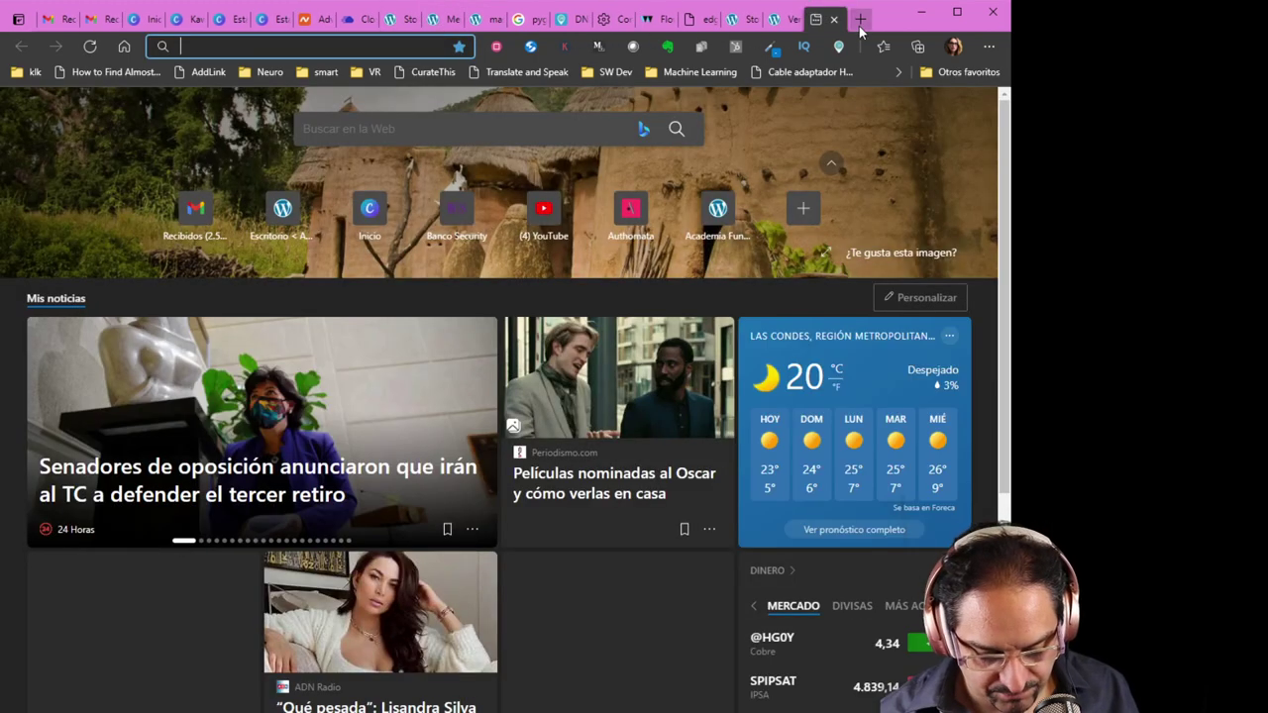
Load the marketplace.authomata.io admin dashboard, then view the WC Lovers Premium Extensions add-ons page
{"action": "type", "text": "marketplace.authomata.io/wp-admin/"}
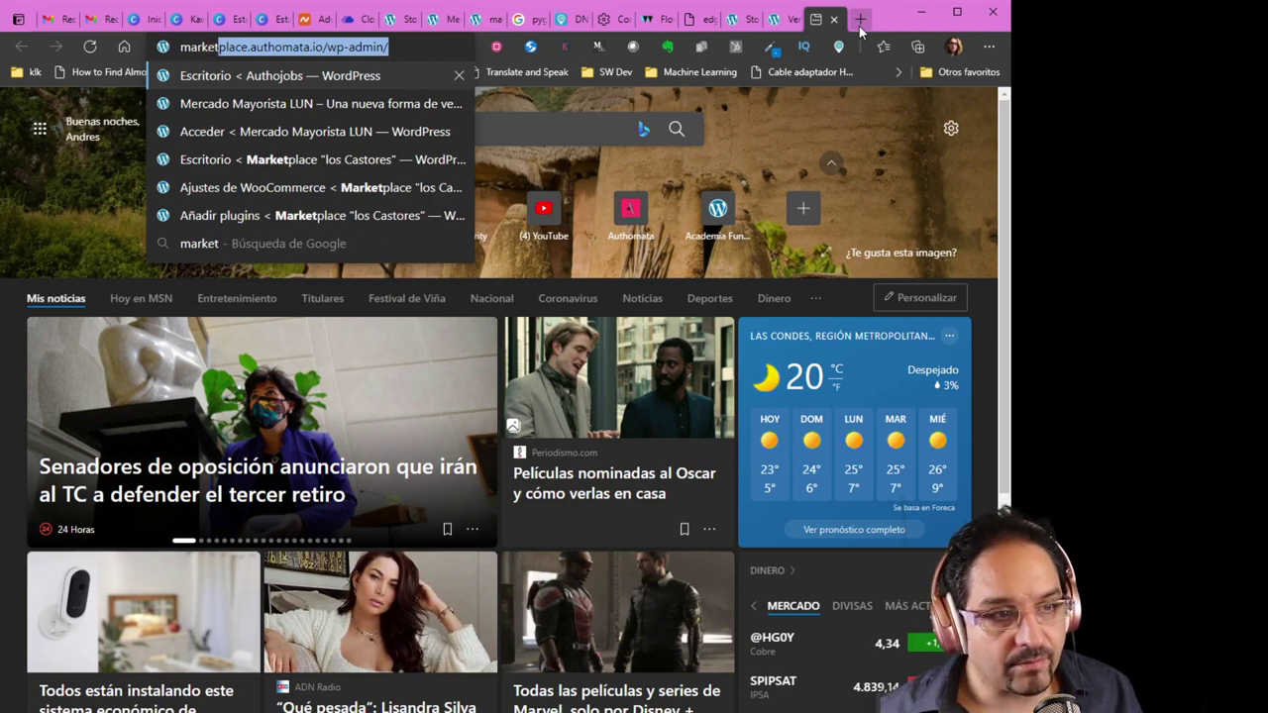
{"action": "key", "text": "Return"}
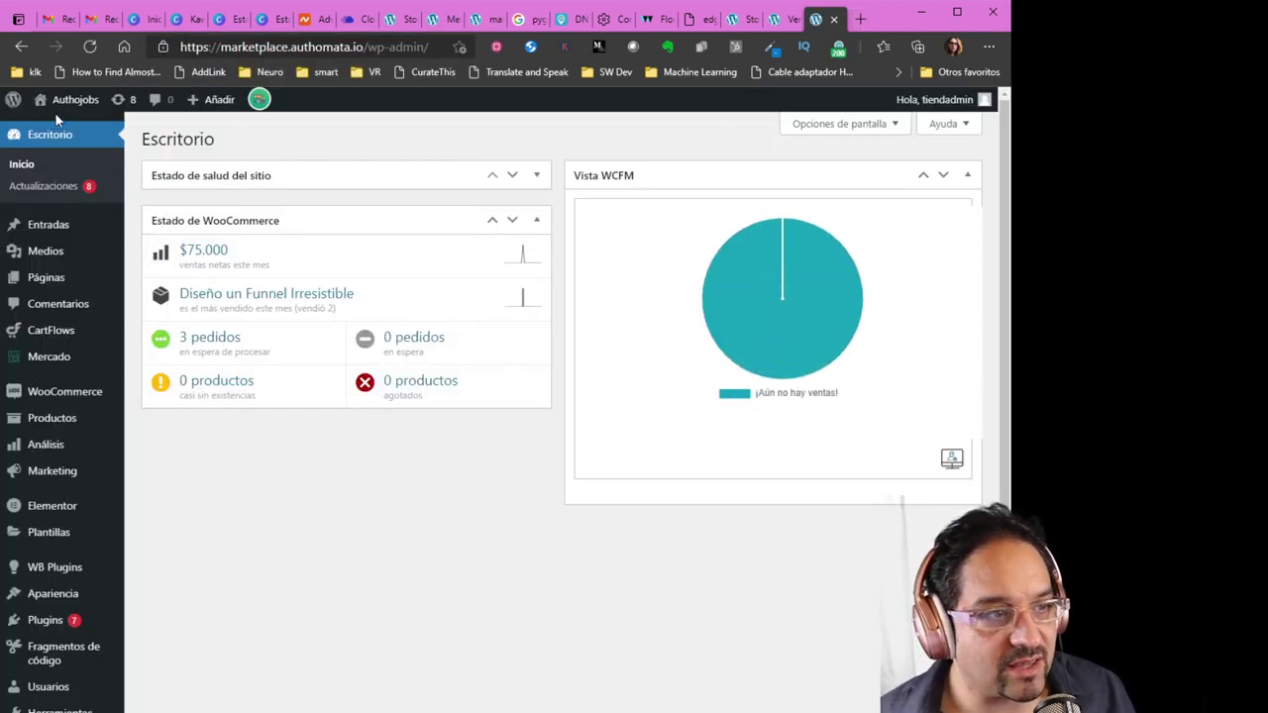
{"action": "mouse_move", "coordinate": [60, 109]}
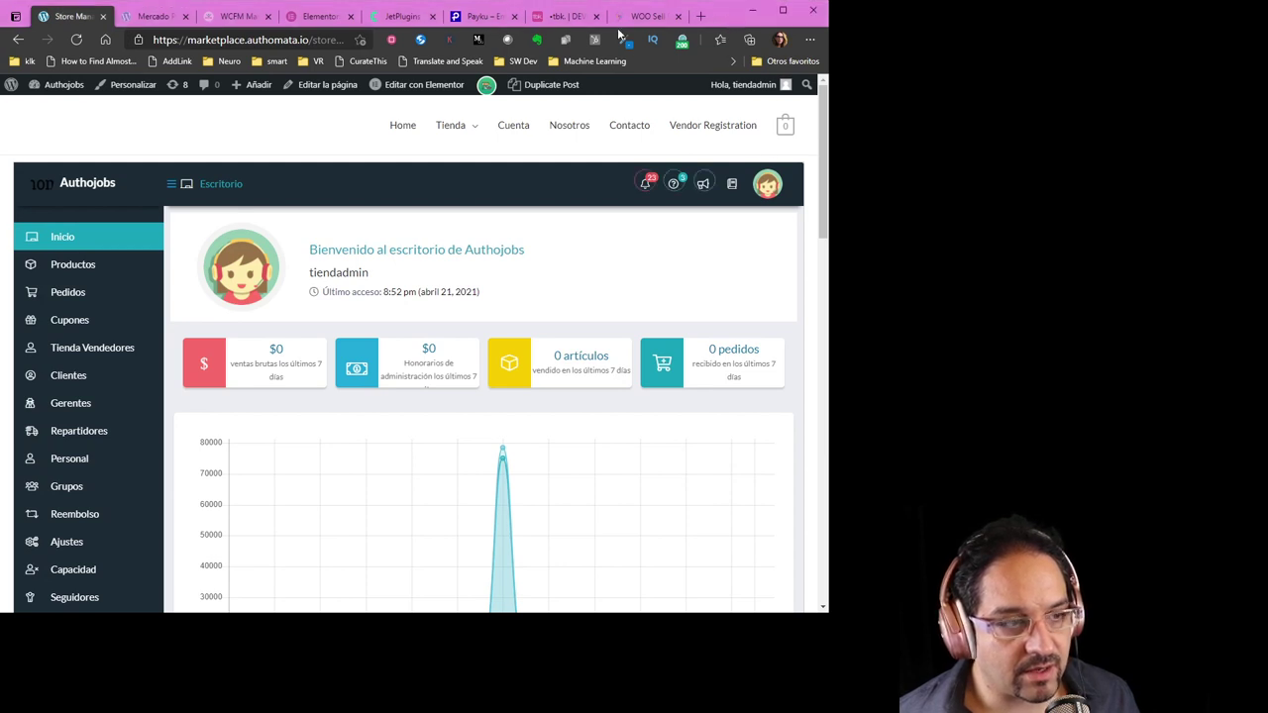
{"action": "left_click", "coordinate": [156, 16]}
{"action": "left_click", "coordinate": [232, 16]}
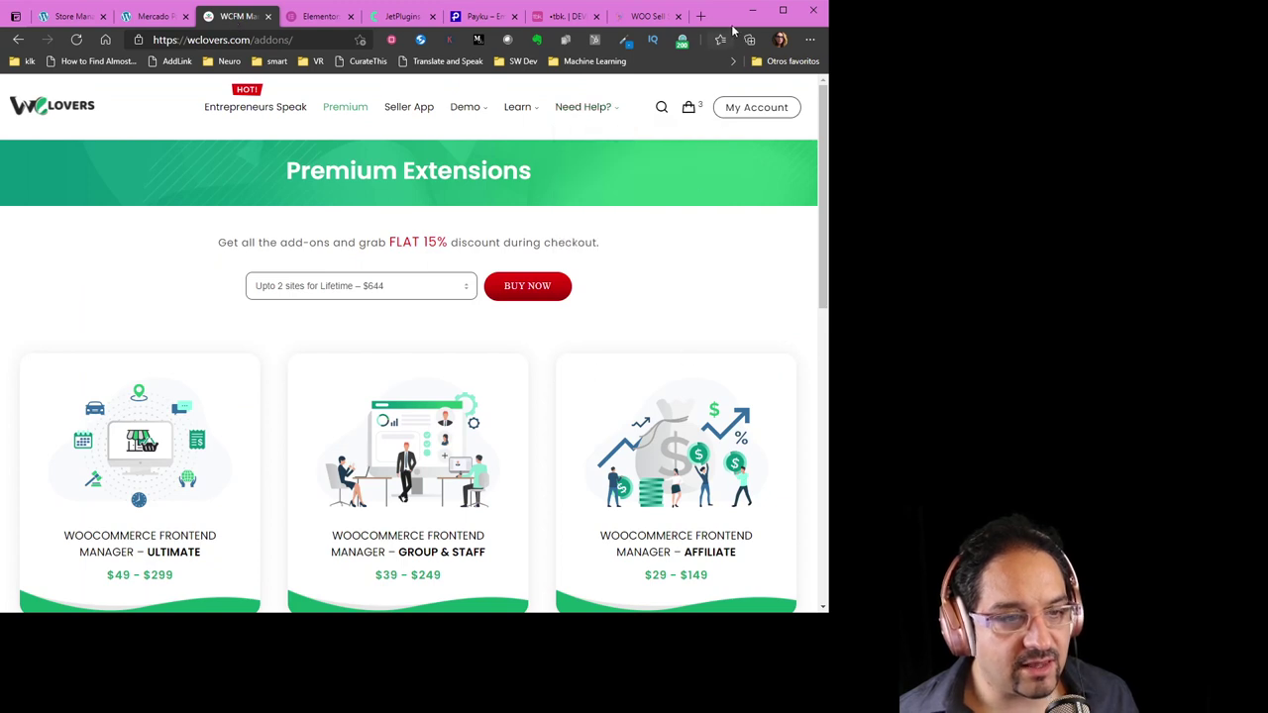
{"action": "scroll", "coordinate": [670, 220], "scroll_direction": "down", "scroll_amount": 2}
{"action": "scroll", "coordinate": [673, 214], "scroll_direction": "down", "scroll_amount": 2}
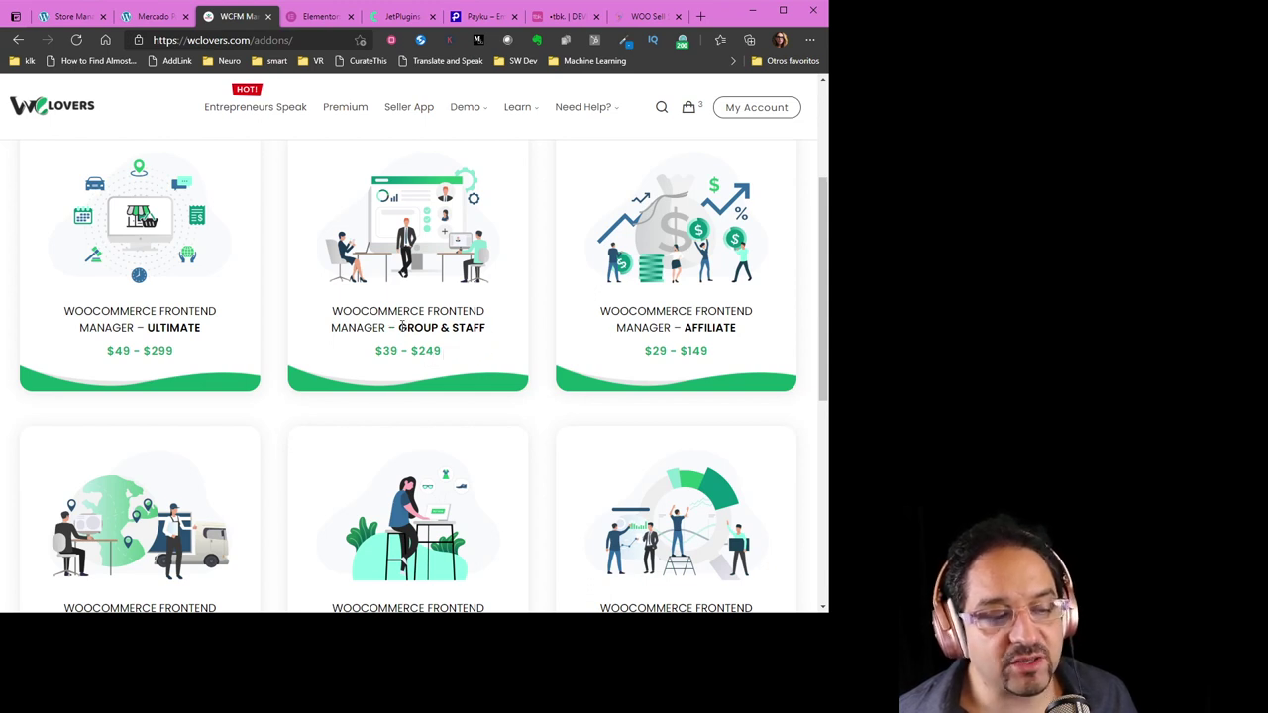
{"action": "left_click_drag", "start_coordinate": [399, 327], "coordinate": [485, 332]}
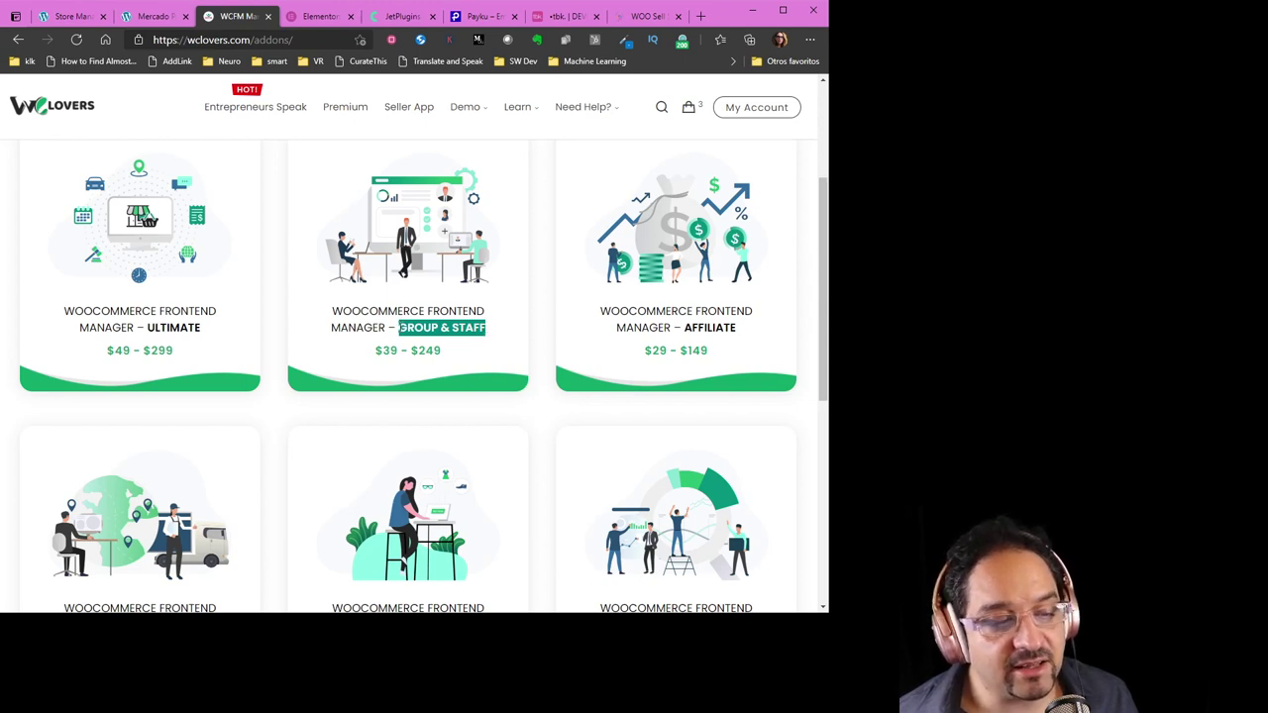
{"action": "left_click", "coordinate": [401, 327]}
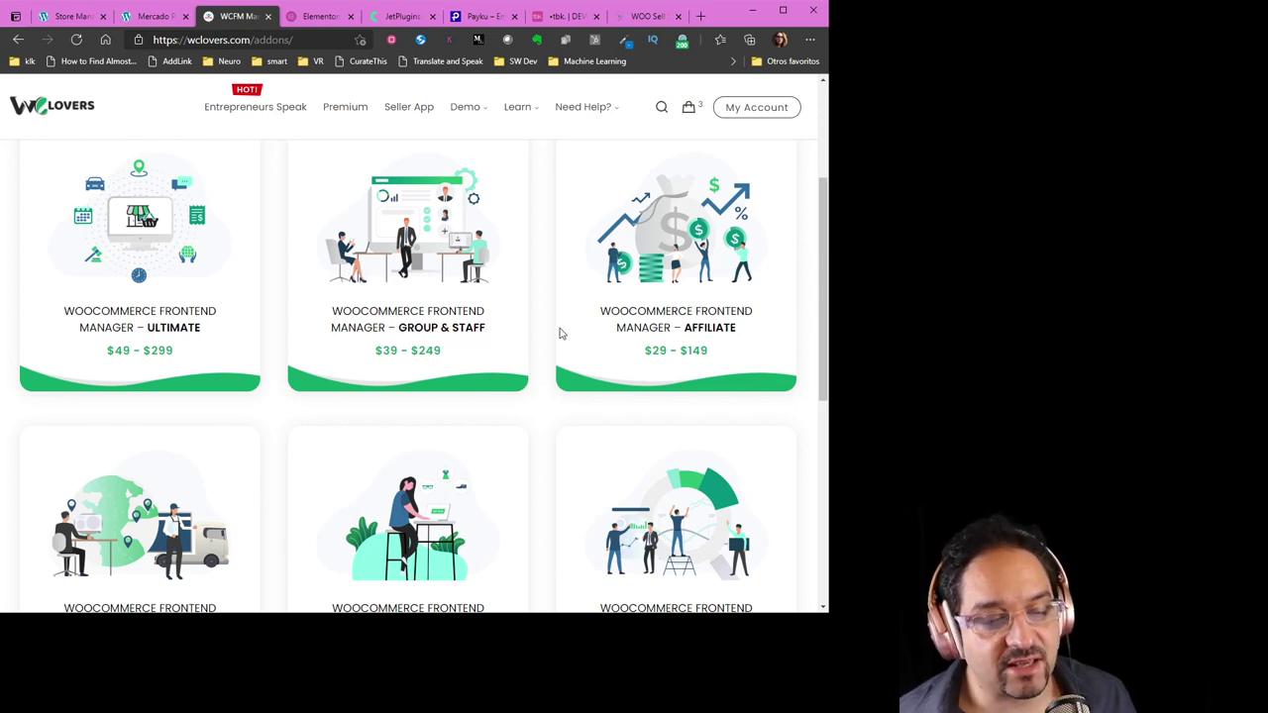
{"action": "scroll", "coordinate": [481, 346], "scroll_direction": "down", "scroll_amount": 2}
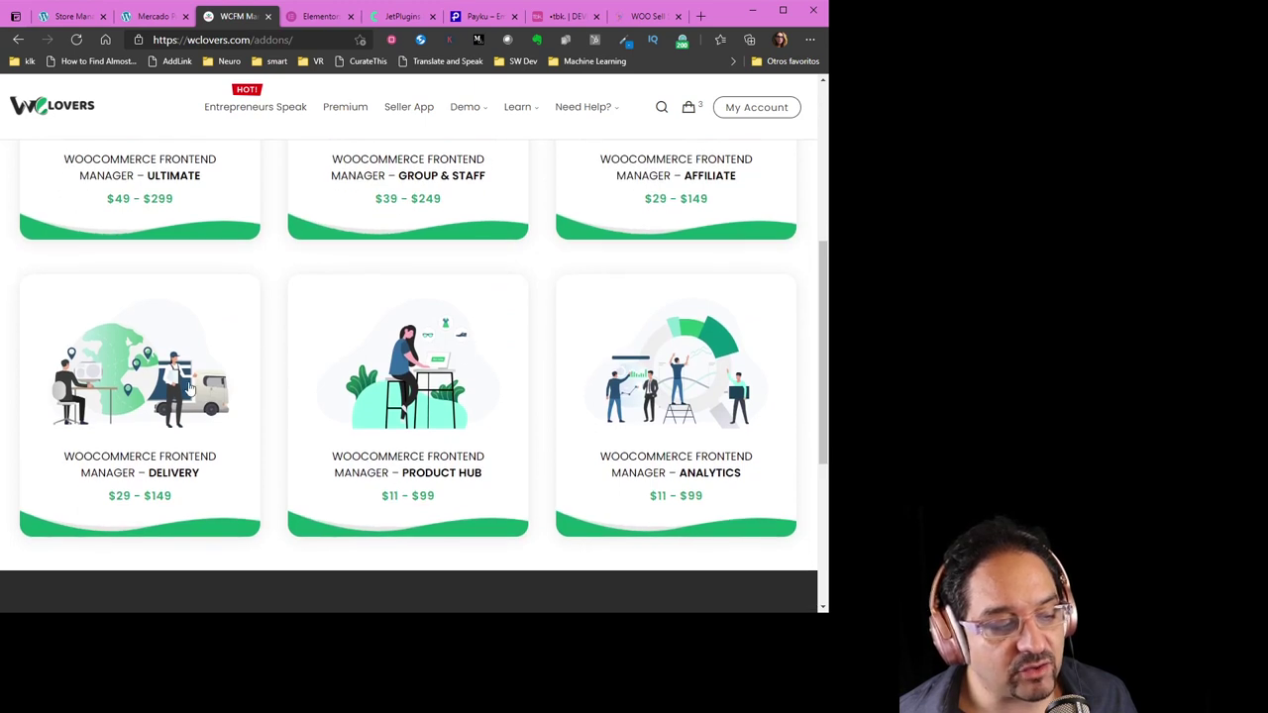
{"action": "left_click_drag", "start_coordinate": [134, 456], "coordinate": [207, 476]}
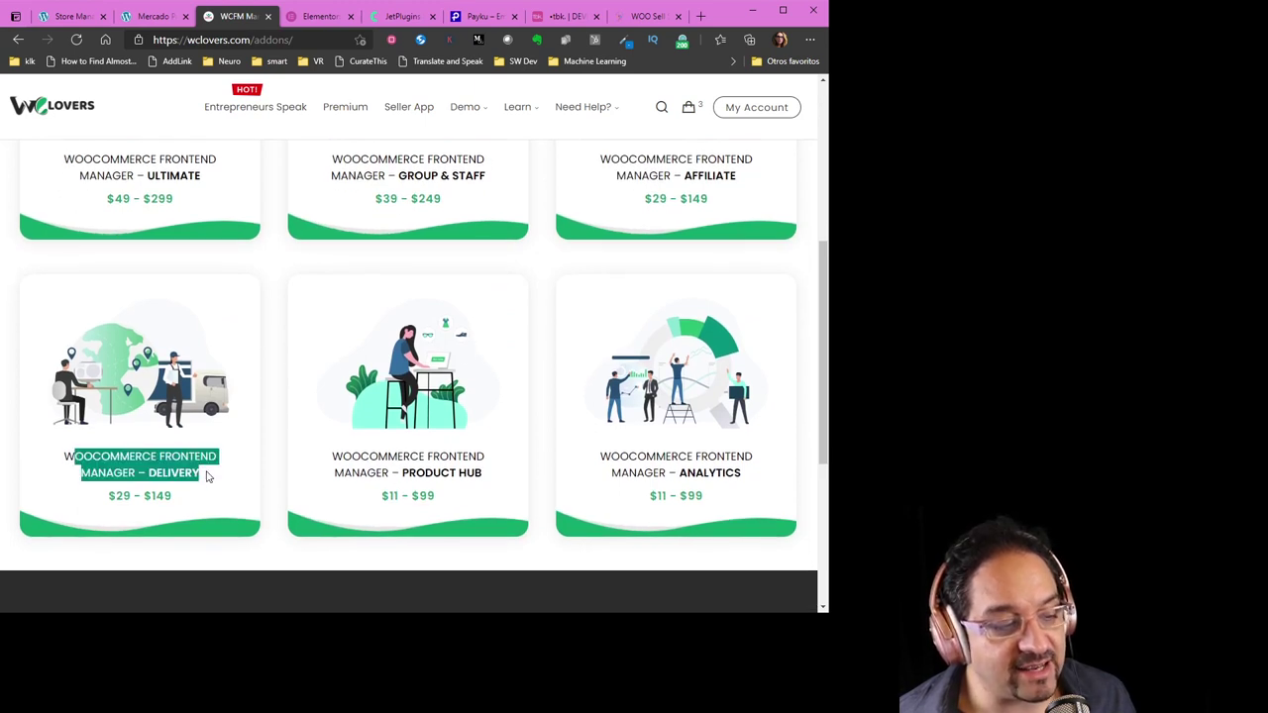
{"action": "left_click", "coordinate": [273, 465]}
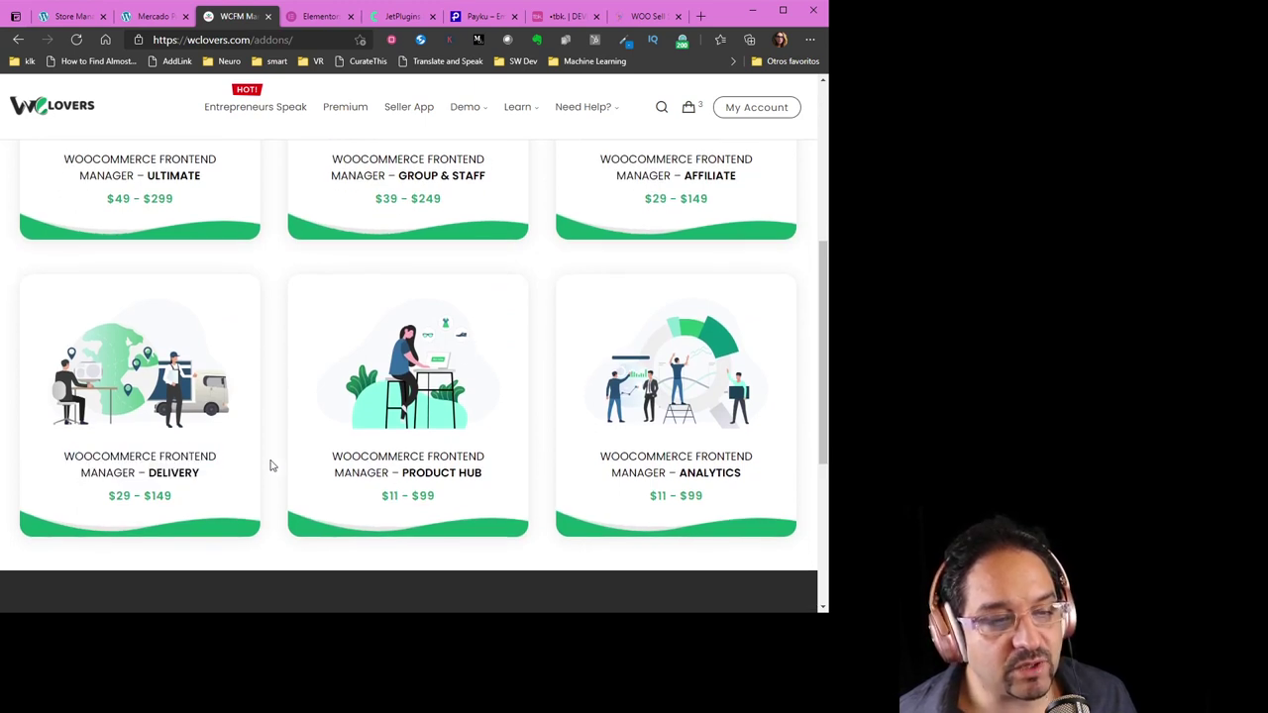
{"action": "scroll", "coordinate": [270, 465], "scroll_direction": "up", "scroll_amount": 3}
{"action": "scroll", "coordinate": [267, 466], "scroll_direction": "down", "scroll_amount": 1}
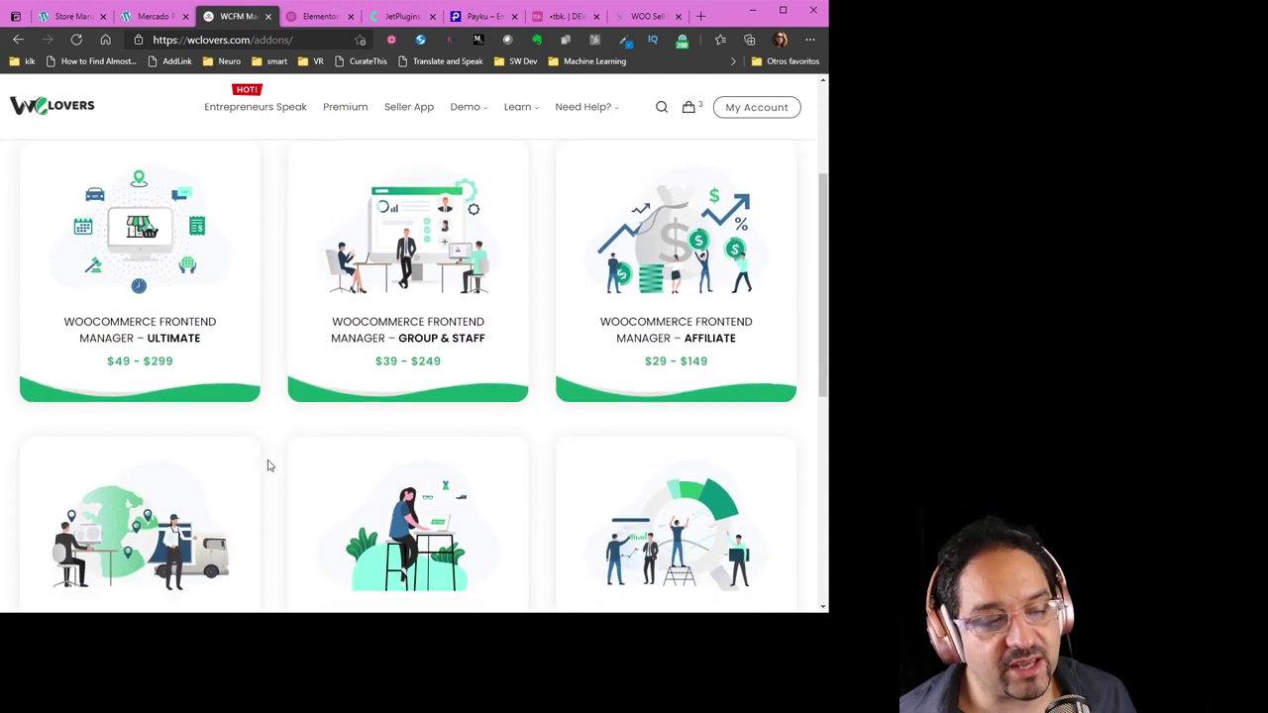
{"action": "scroll", "coordinate": [267, 466], "scroll_direction": "up", "scroll_amount": 1}
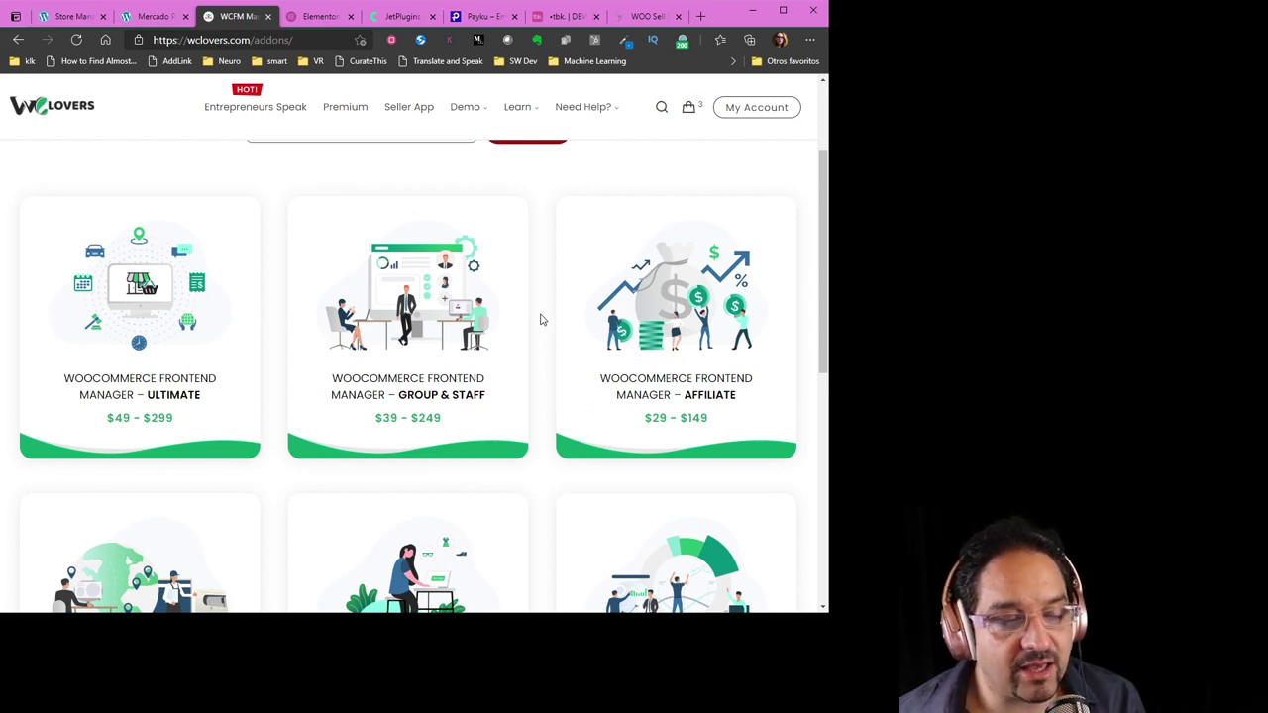
{"action": "scroll", "coordinate": [542, 315], "scroll_direction": "down", "scroll_amount": 1}
{"action": "scroll", "coordinate": [543, 310], "scroll_direction": "up", "scroll_amount": 1}
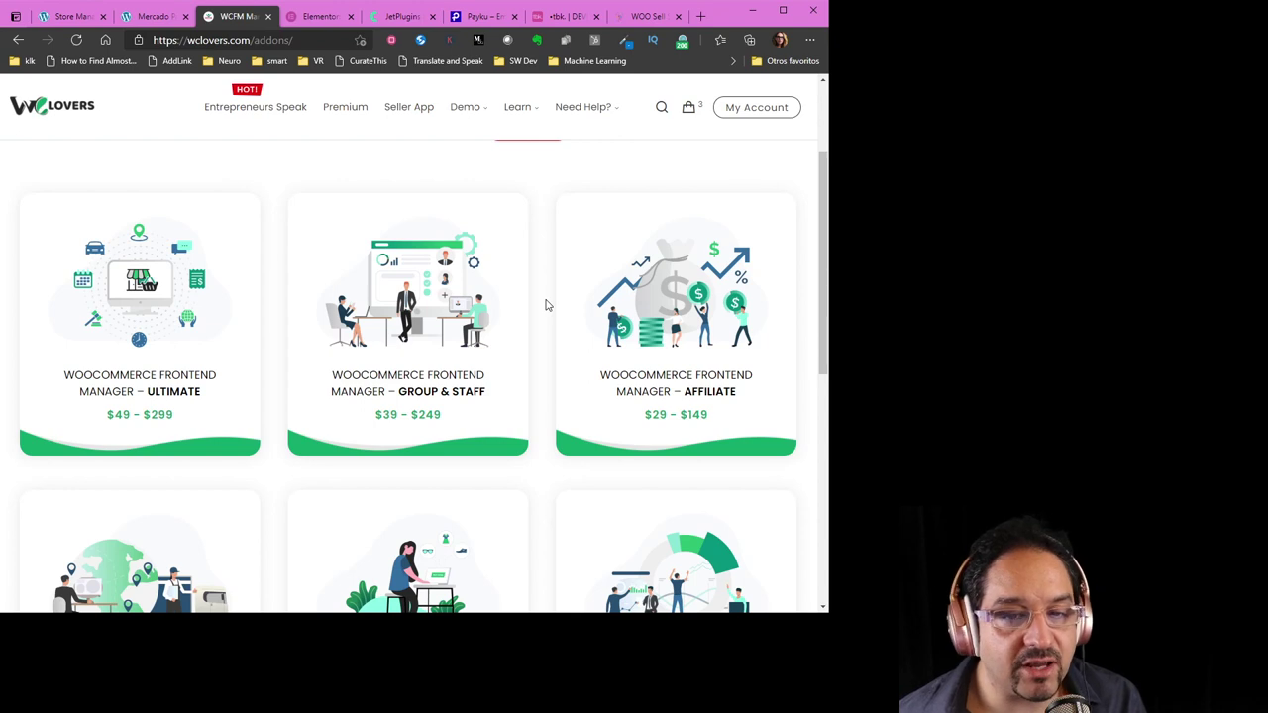
{"action": "scroll", "coordinate": [552, 304], "scroll_direction": "down", "scroll_amount": 2}
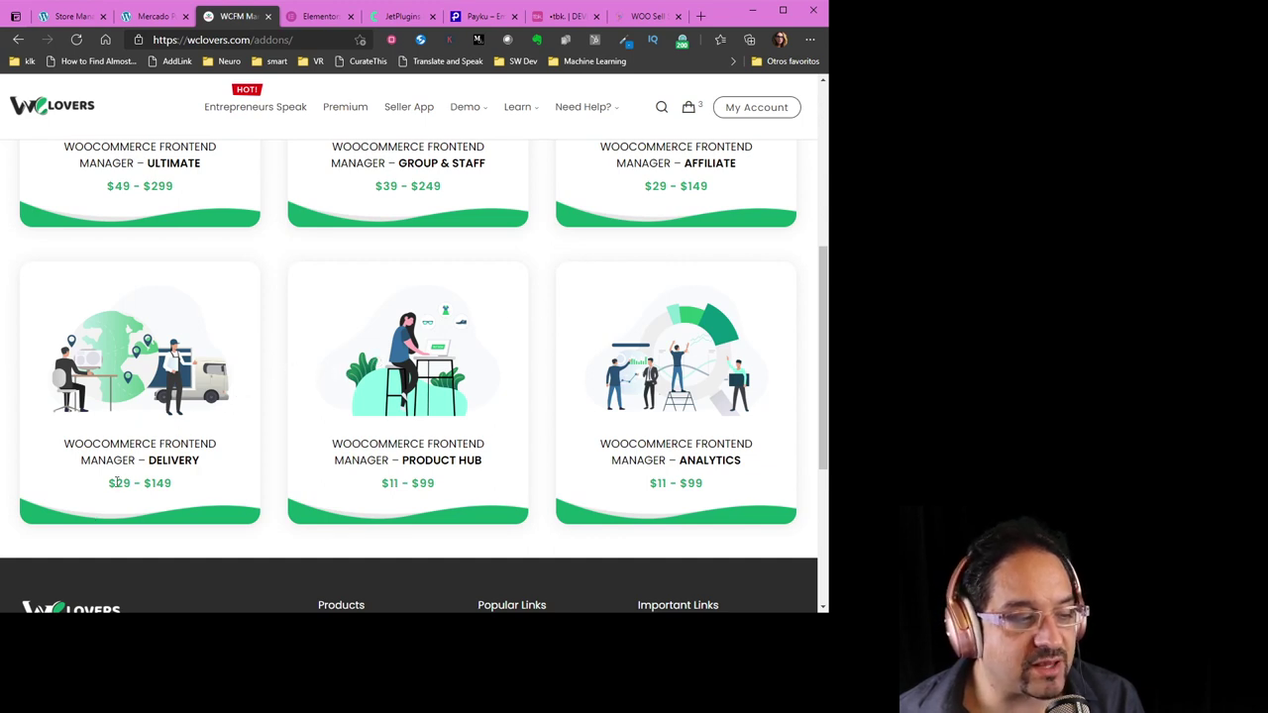
{"action": "left_click_drag", "start_coordinate": [117, 482], "coordinate": [171, 485]}
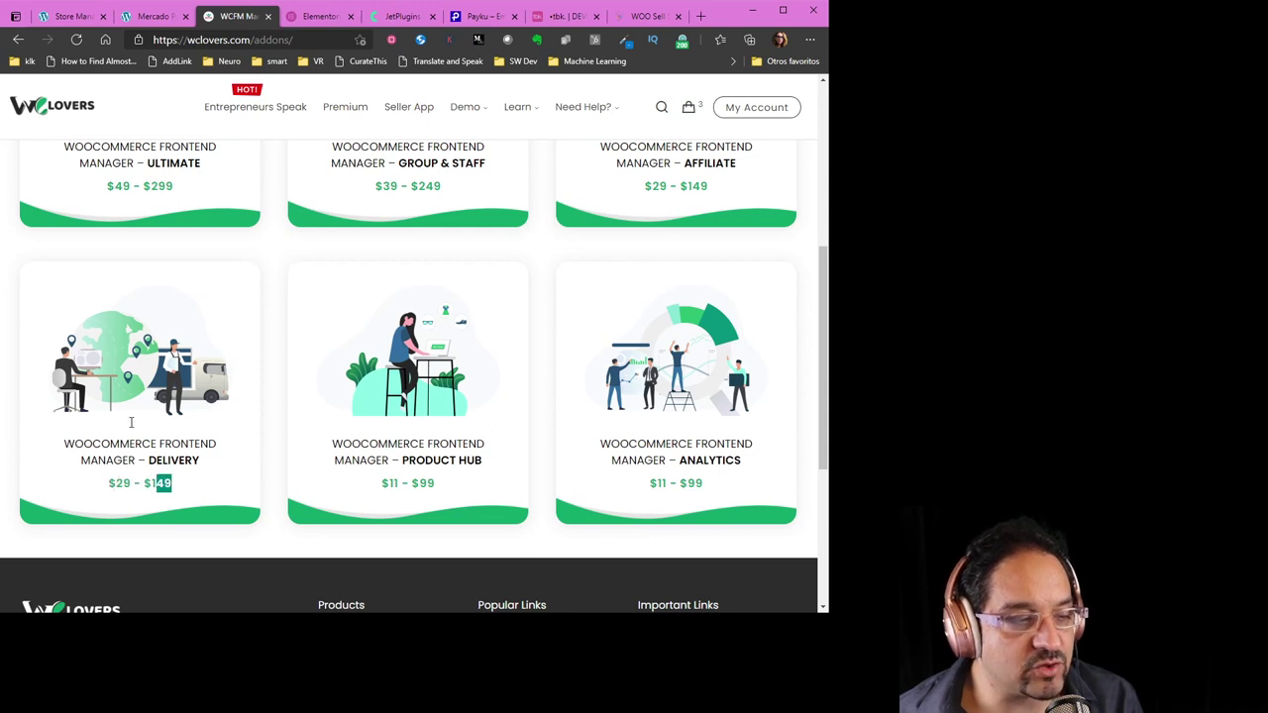
{"action": "scroll", "coordinate": [158, 292], "scroll_direction": "up", "scroll_amount": 3}
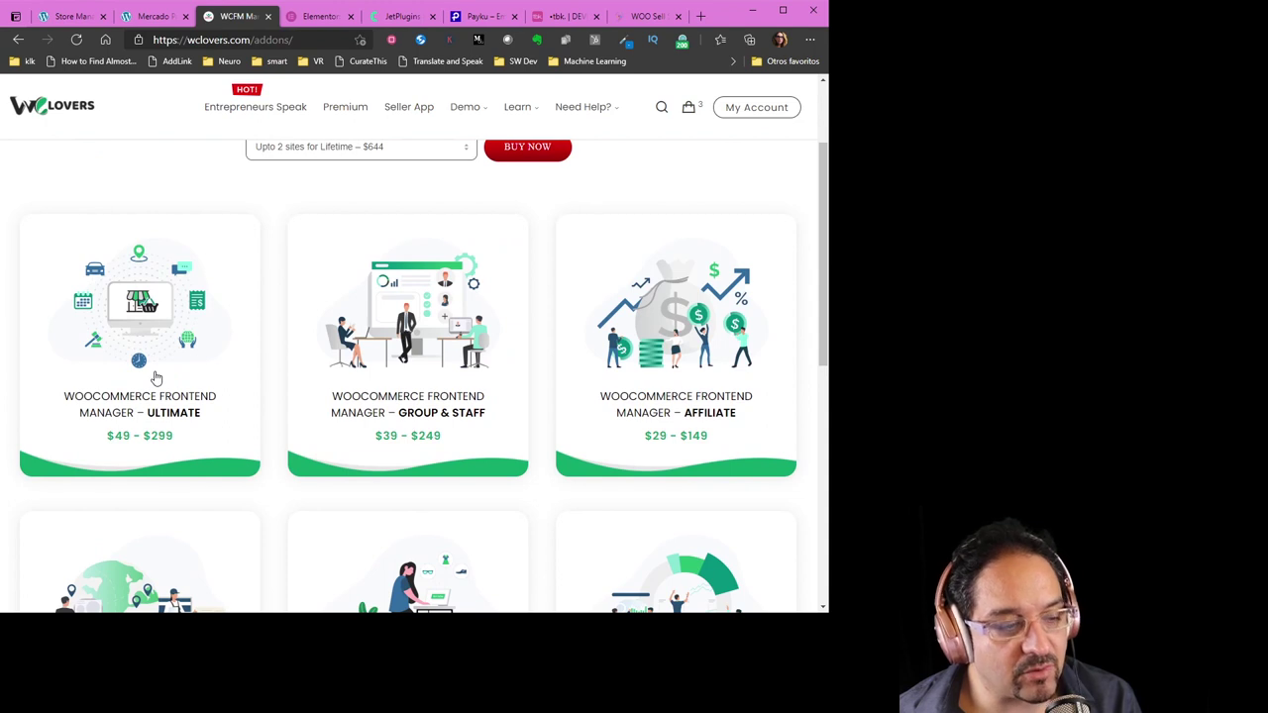
{"action": "double_click", "coordinate": [122, 436]}
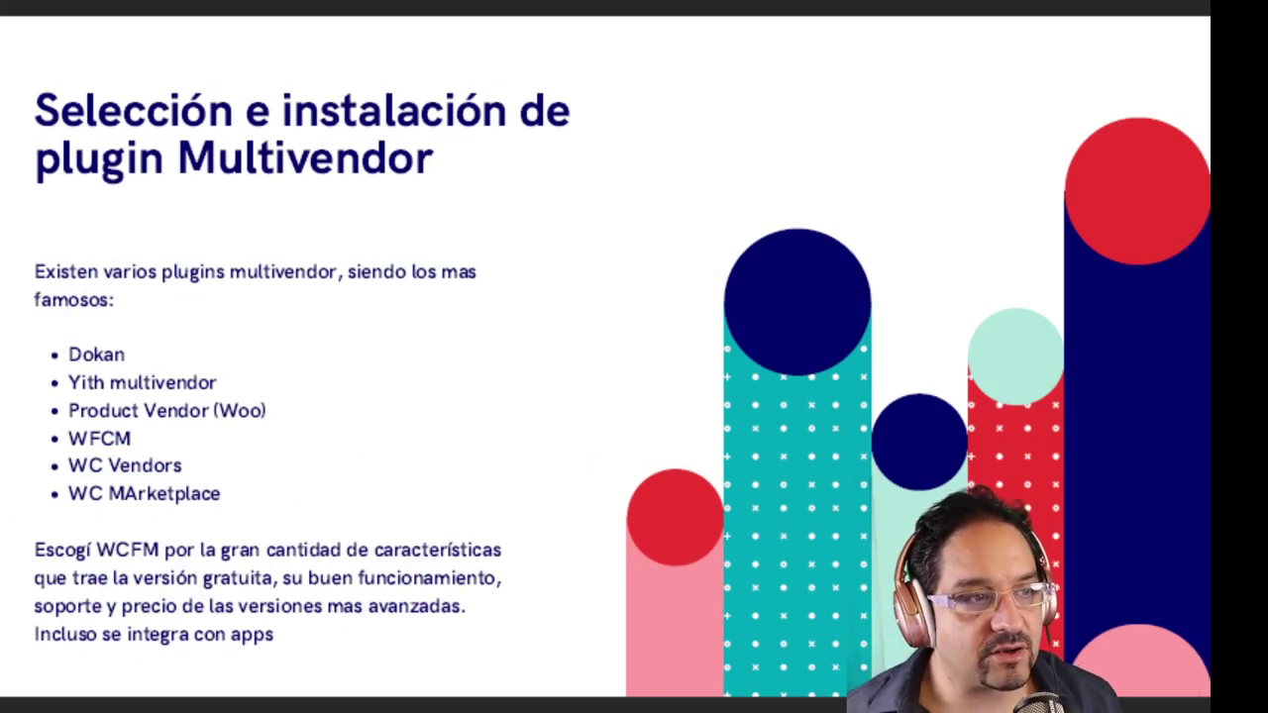
Advance from the Configuración básica WCFM slide through the deck and return to 'Como hacerlo mas premium'
{"action": "left_click", "coordinate": [459, 248]}
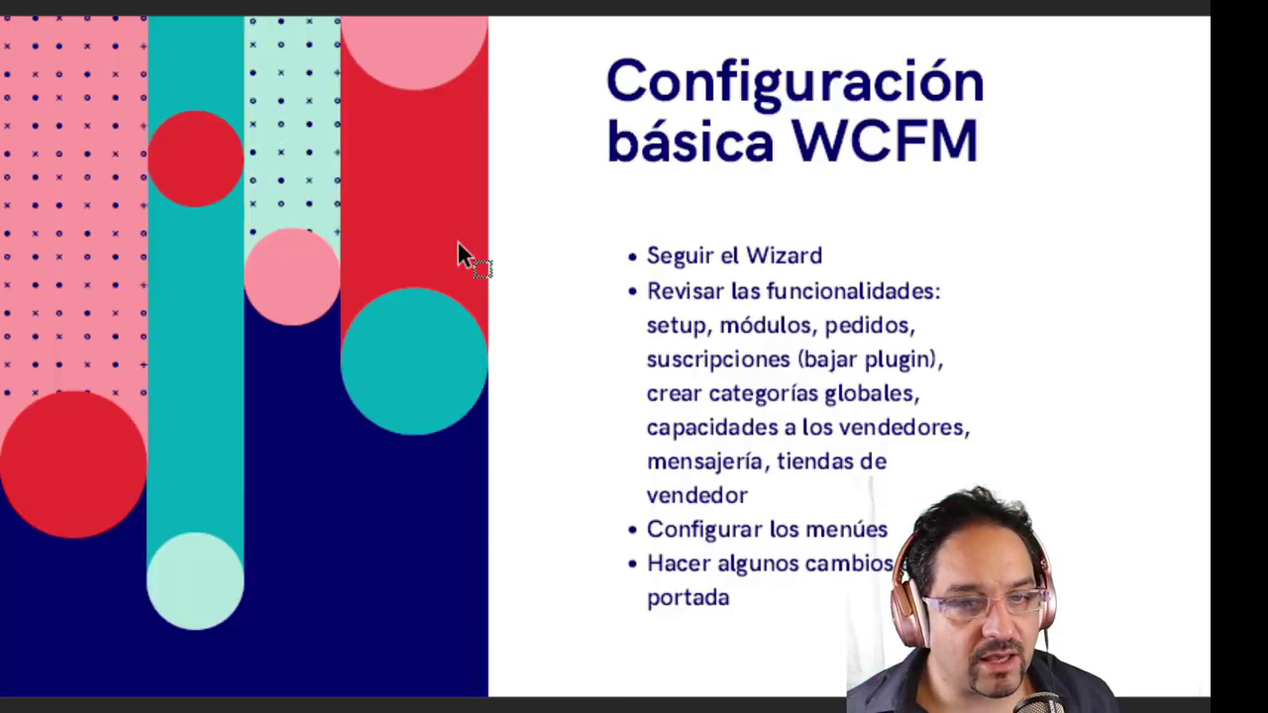
{"action": "left_click", "coordinate": [458, 248]}
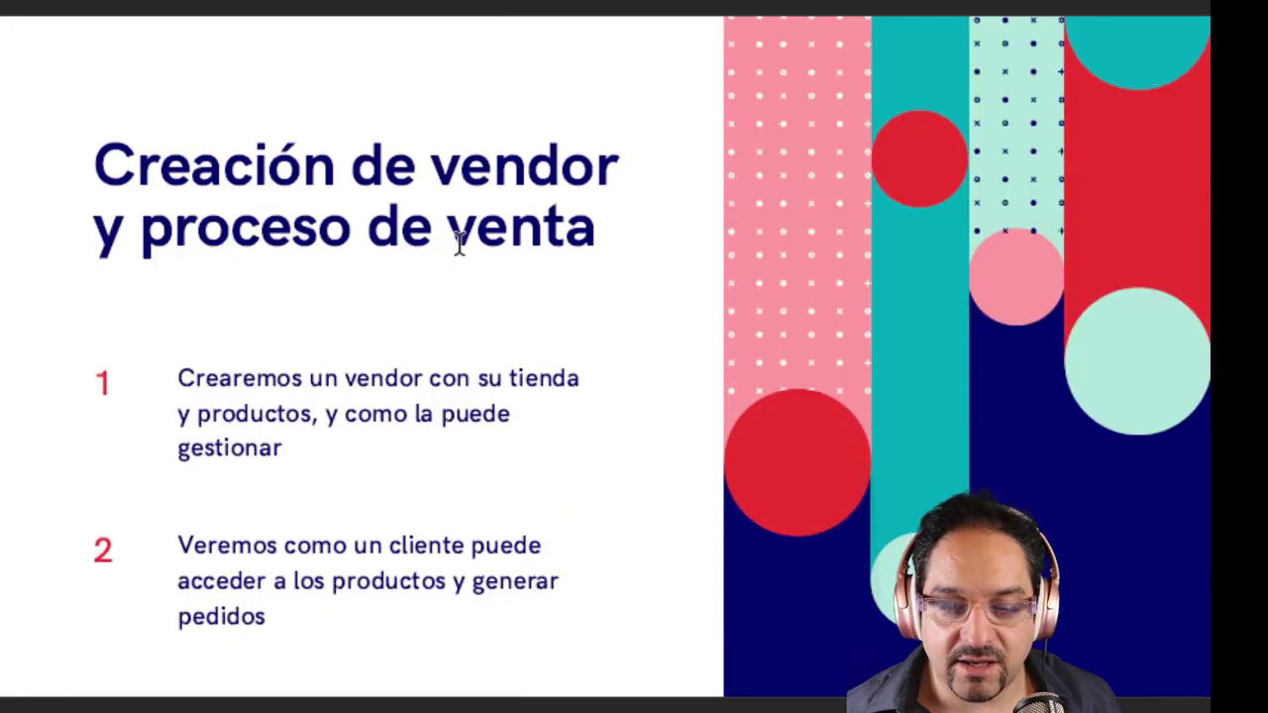
{"action": "left_click", "coordinate": [452, 285]}
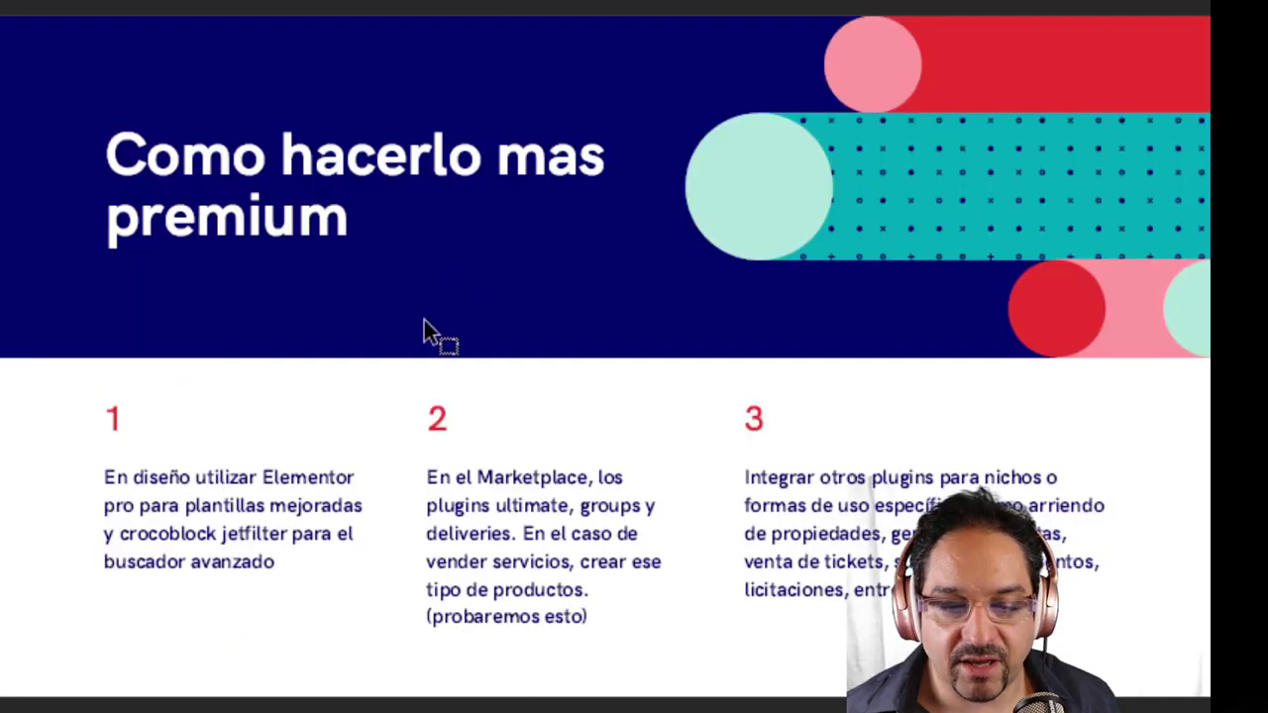
{"action": "left_click", "coordinate": [423, 321]}
{"action": "left_click", "coordinate": [423, 321]}
{"action": "left_click", "coordinate": [423, 323]}
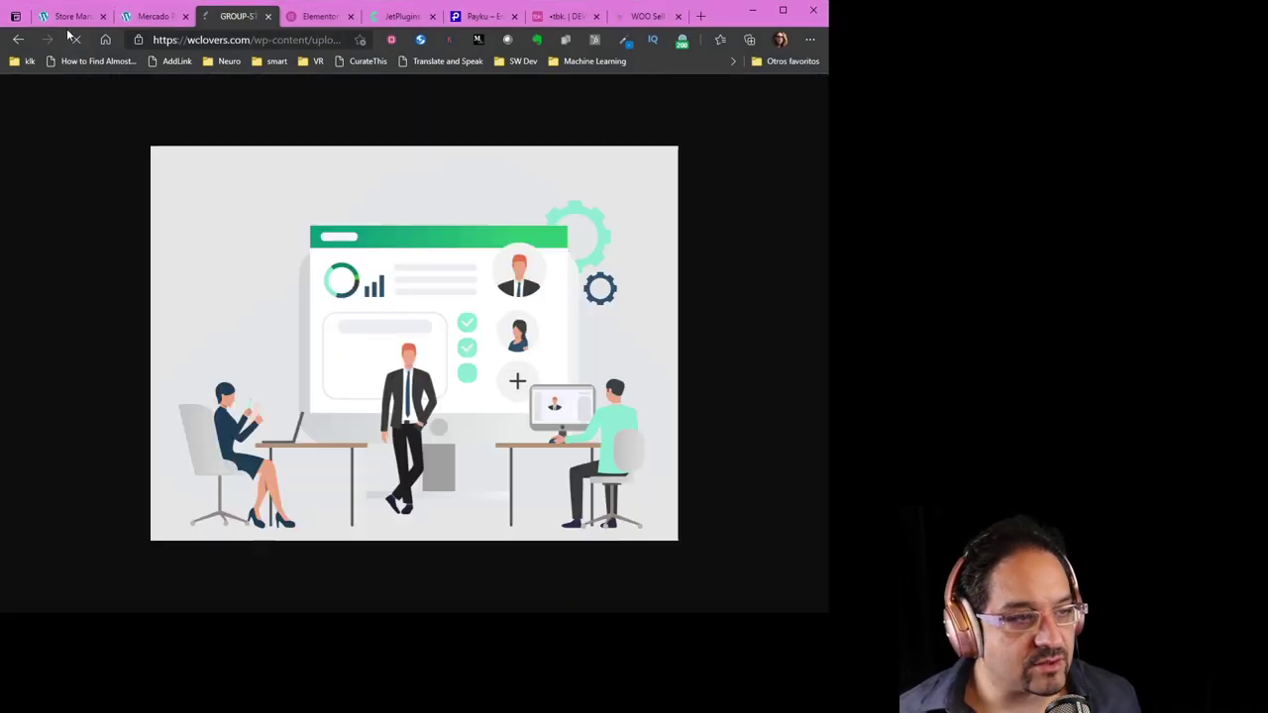
Switch to the Authojobs store manager and open Soporte to view the empty Support Tickets list
{"action": "left_click", "coordinate": [70, 18]}
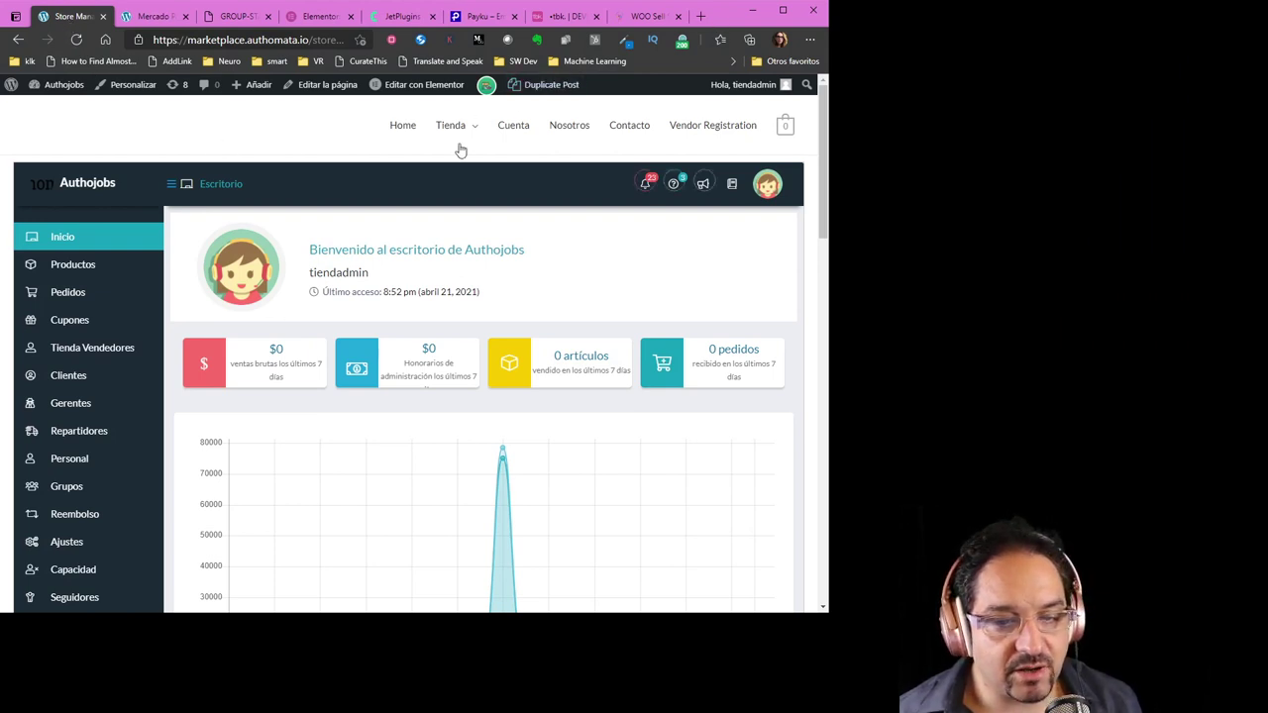
{"action": "scroll", "coordinate": [475, 218], "scroll_direction": "down", "scroll_amount": 3}
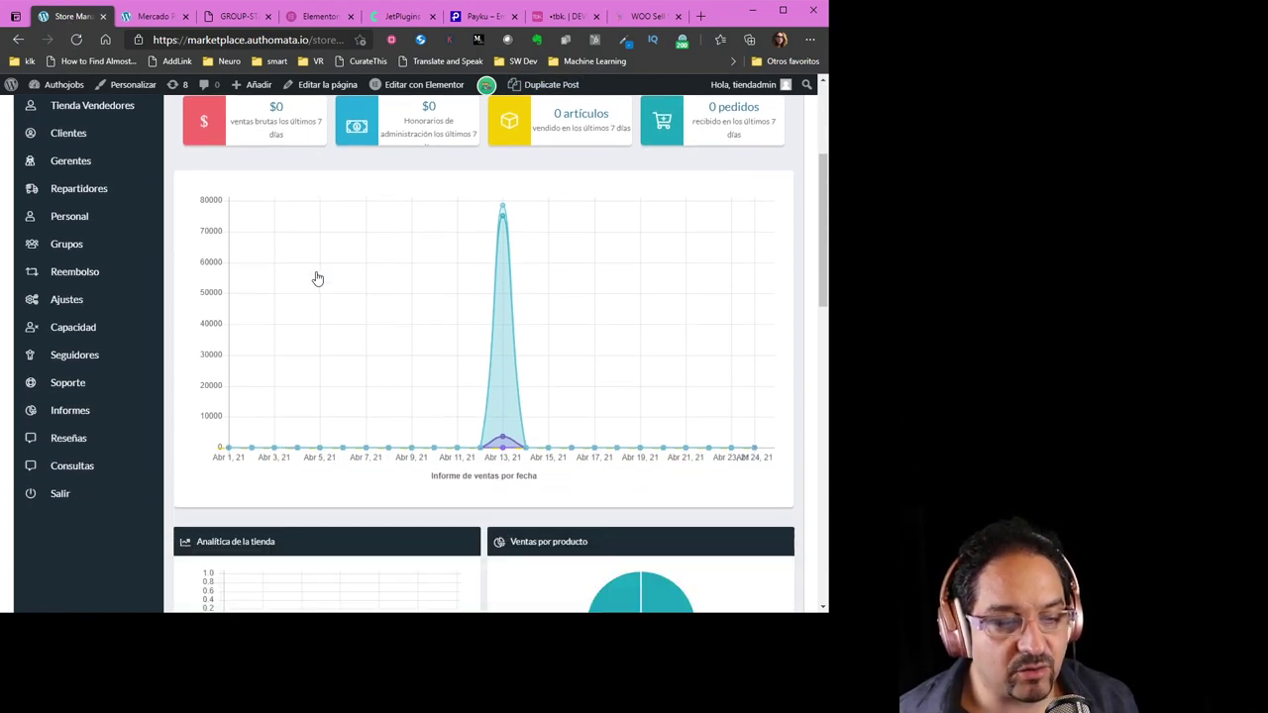
{"action": "scroll", "coordinate": [317, 279], "scroll_direction": "up", "scroll_amount": 1}
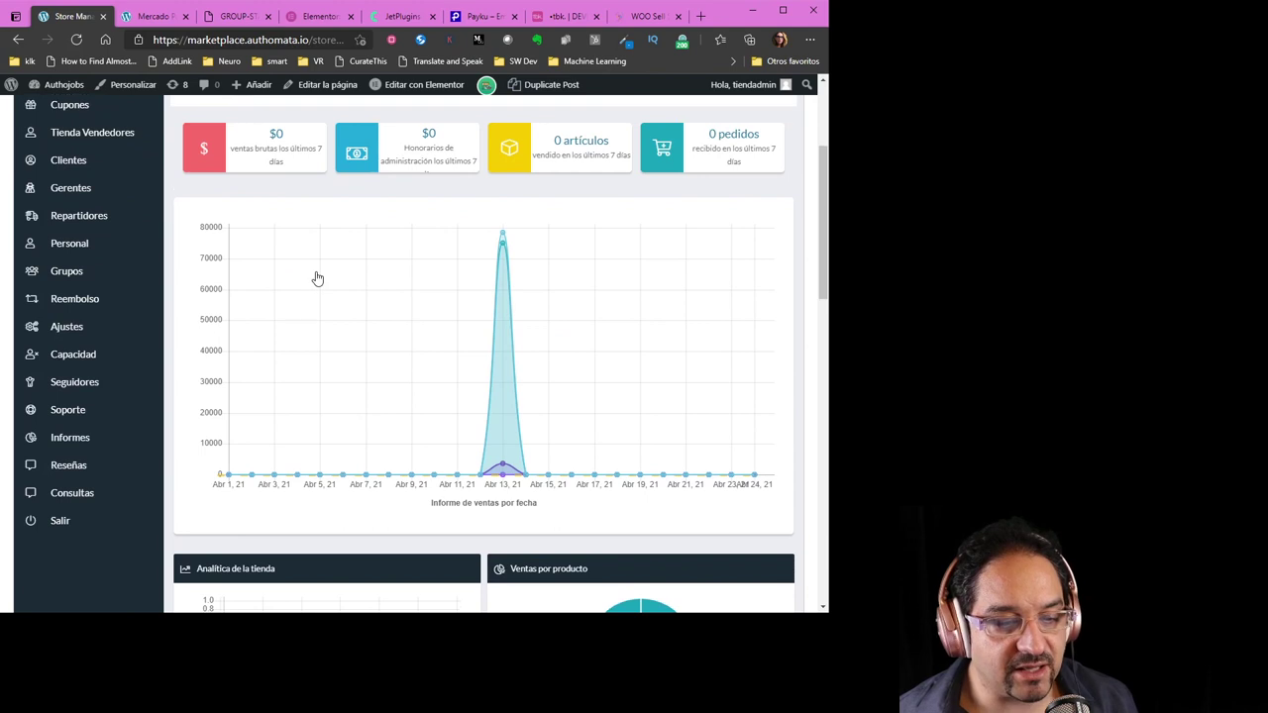
{"action": "left_click", "coordinate": [62, 416]}
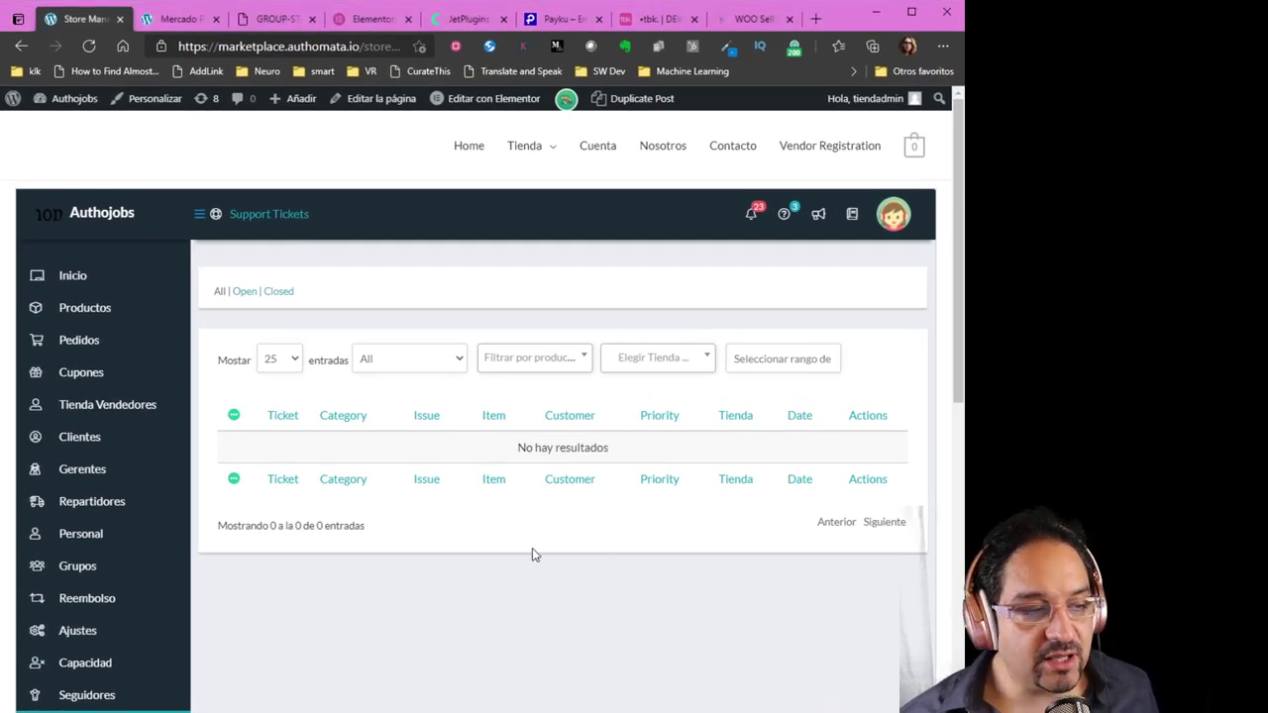
{"action": "scroll", "coordinate": [532, 551], "scroll_direction": "down", "scroll_amount": 2}
{"action": "scroll", "coordinate": [499, 544], "scroll_direction": "down", "scroll_amount": 1}
{"action": "scroll", "coordinate": [501, 466], "scroll_direction": "up", "scroll_amount": 1}
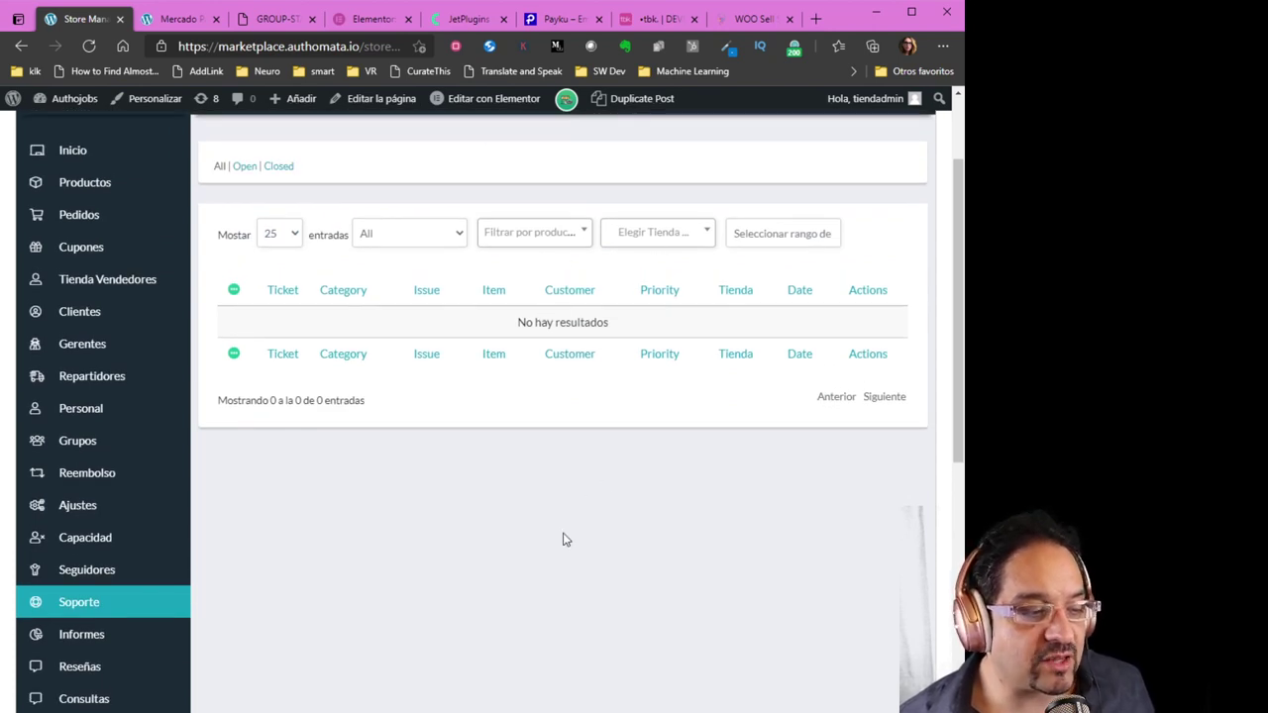
{"action": "scroll", "coordinate": [563, 535], "scroll_direction": "up", "scroll_amount": 1}
{"action": "scroll", "coordinate": [564, 544], "scroll_direction": "up", "scroll_amount": 1}
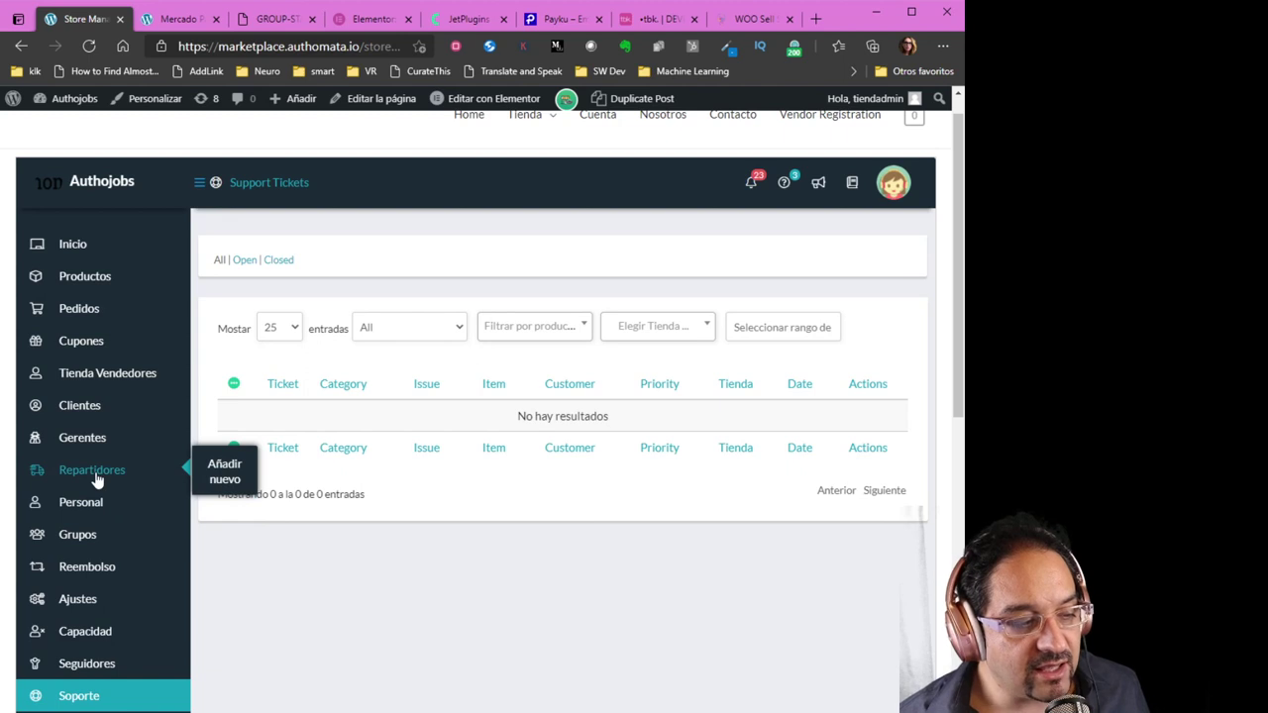
Open Repartidores to see the one delivery person with a pending delivery, then go to Pedidos
{"action": "left_click", "coordinate": [98, 480]}
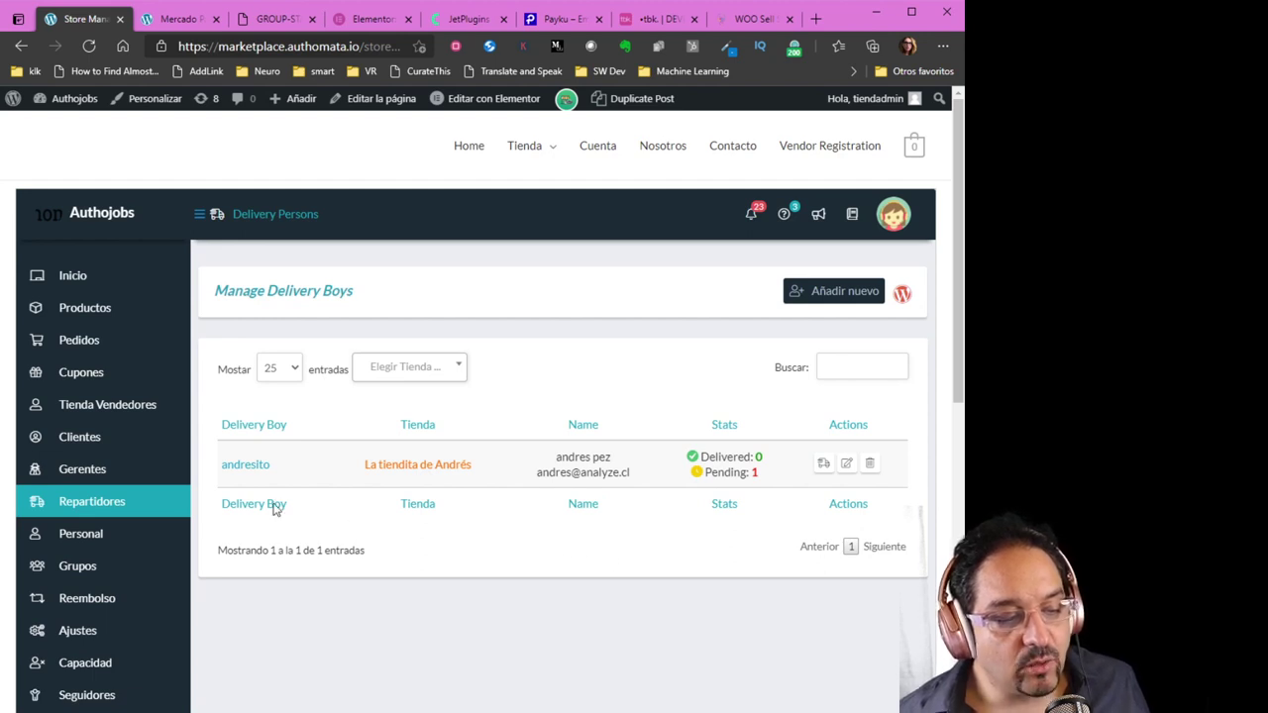
{"action": "left_click", "coordinate": [79, 349]}
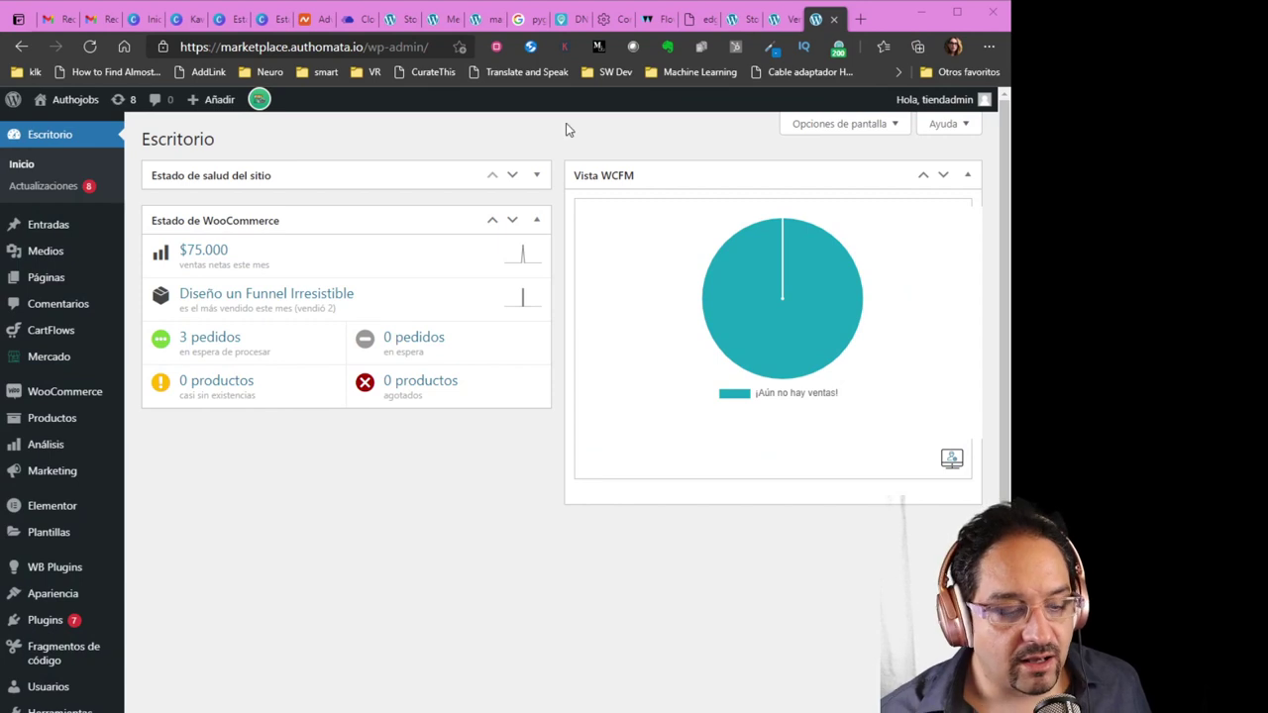
Bring the WordPress window forward and switch to the mascotaskawaii.com home page with 'Join The Organic Movement!' hero
{"action": "left_click", "coordinate": [514, 437]}
{"action": "left_click", "coordinate": [394, 19]}
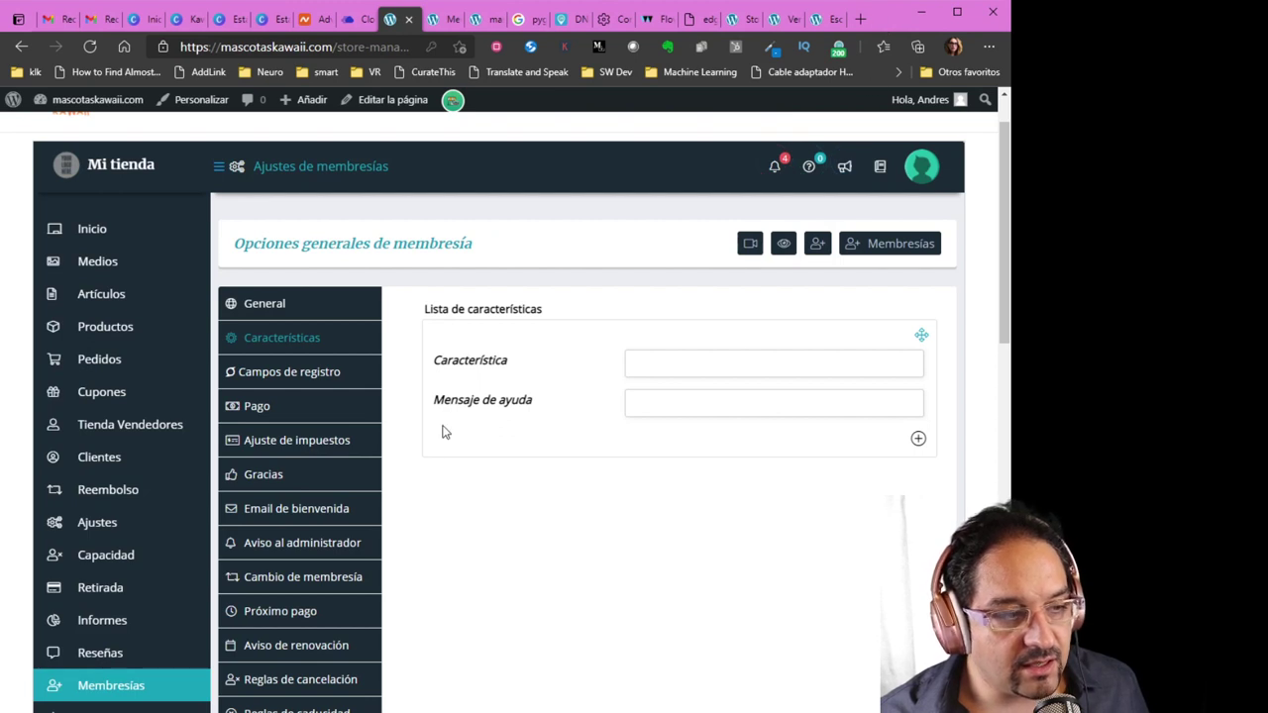
{"action": "scroll", "coordinate": [360, 447], "scroll_direction": "up", "scroll_amount": 1}
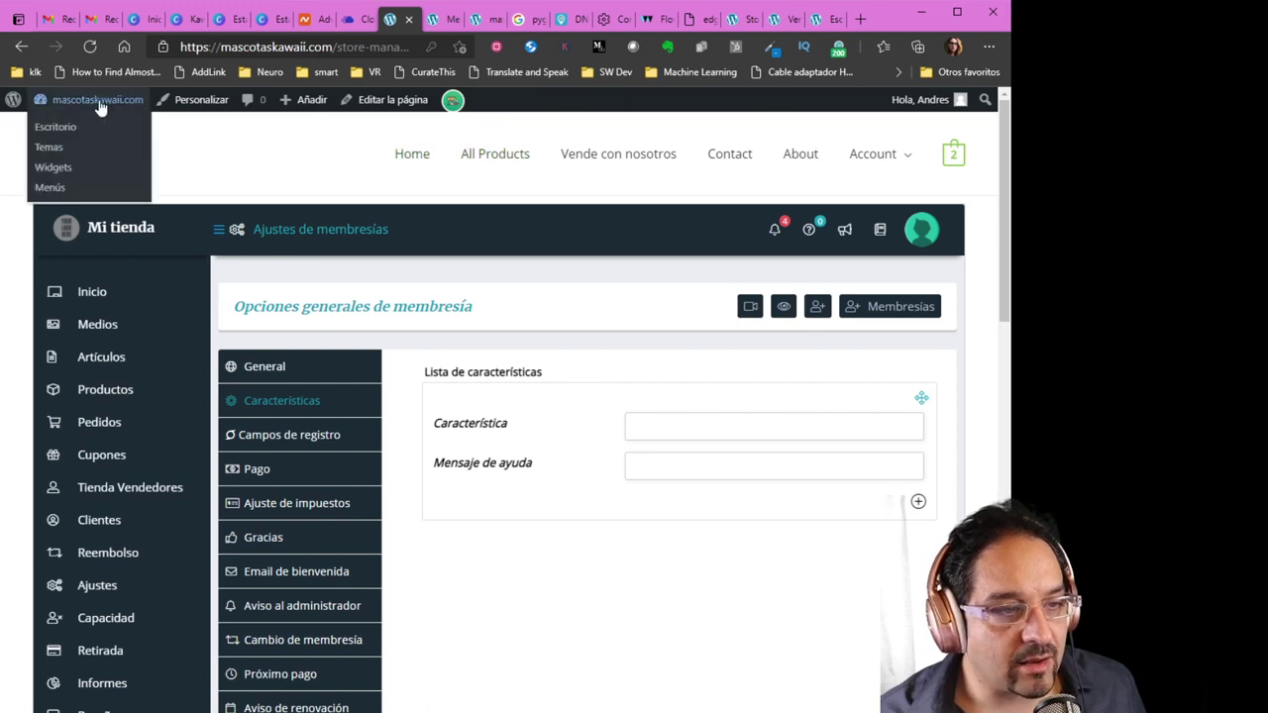
{"action": "left_click", "coordinate": [441, 19]}
{"action": "left_click", "coordinate": [487, 23]}
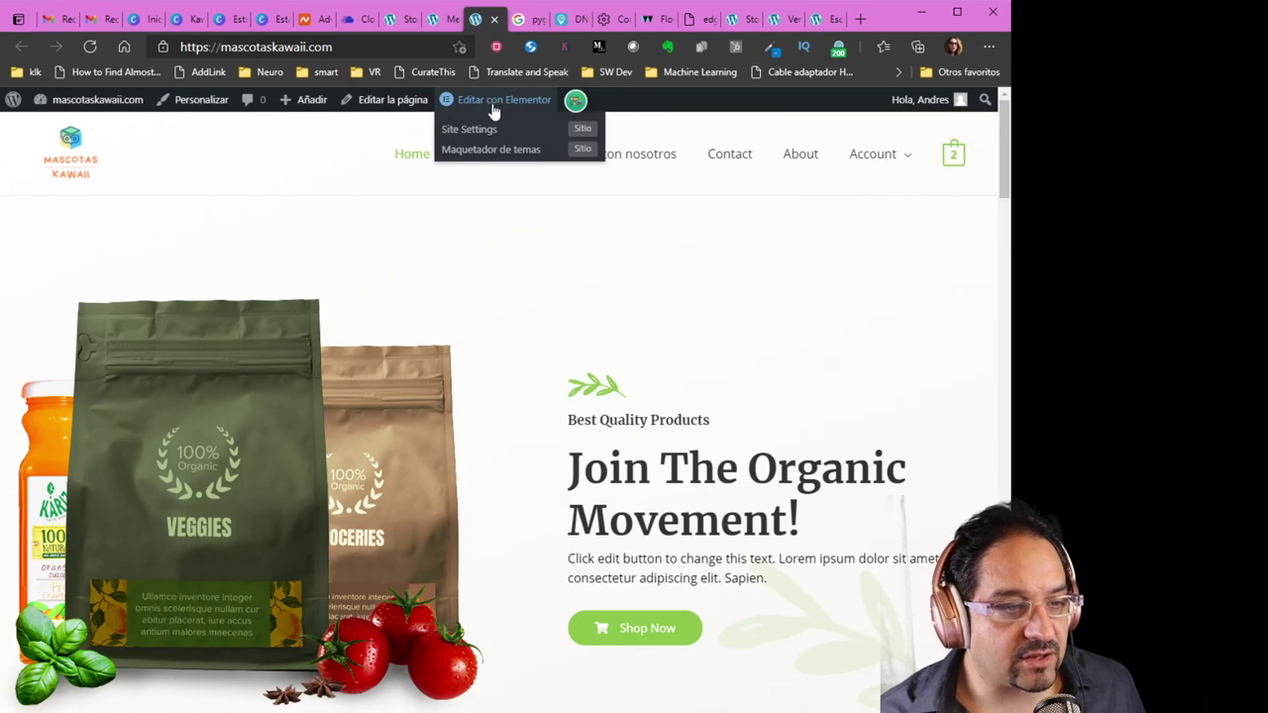
Launch the Elementor editor on the mascotaskawaii.com home page from the 'Editar con Elementor' admin bar link
{"action": "left_click", "coordinate": [493, 111]}
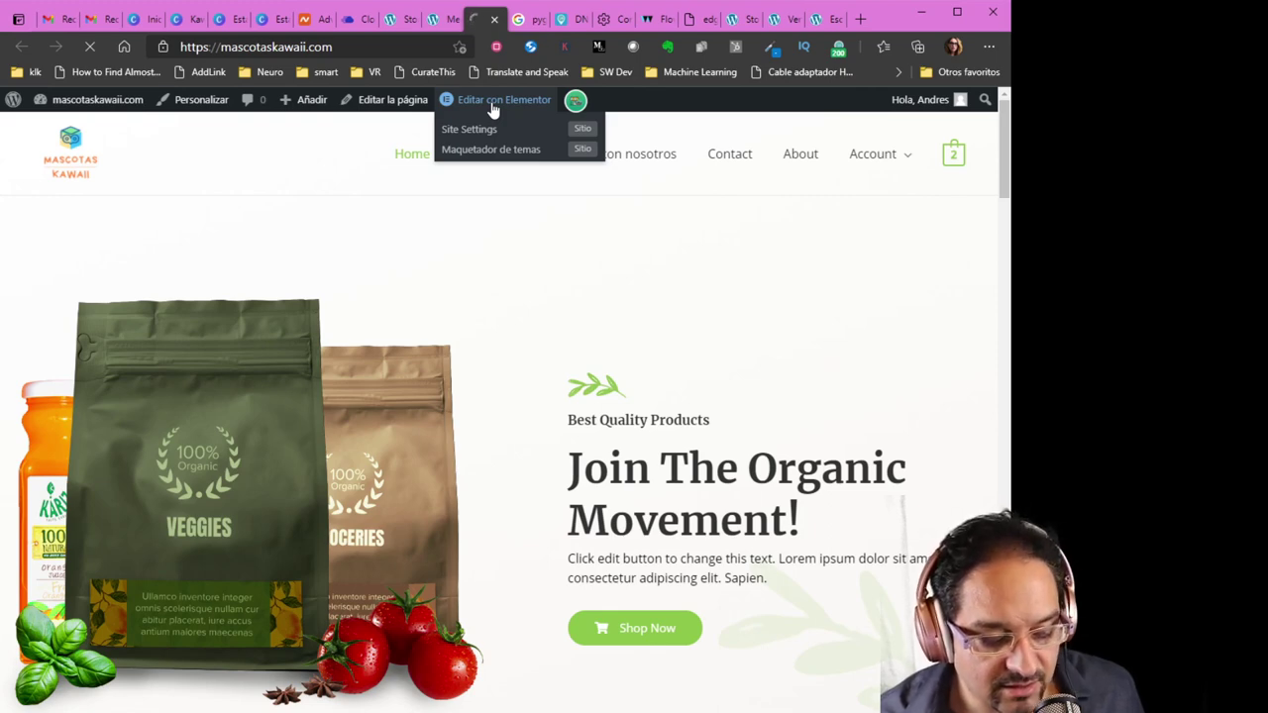
{"action": "left_click", "coordinate": [493, 103]}
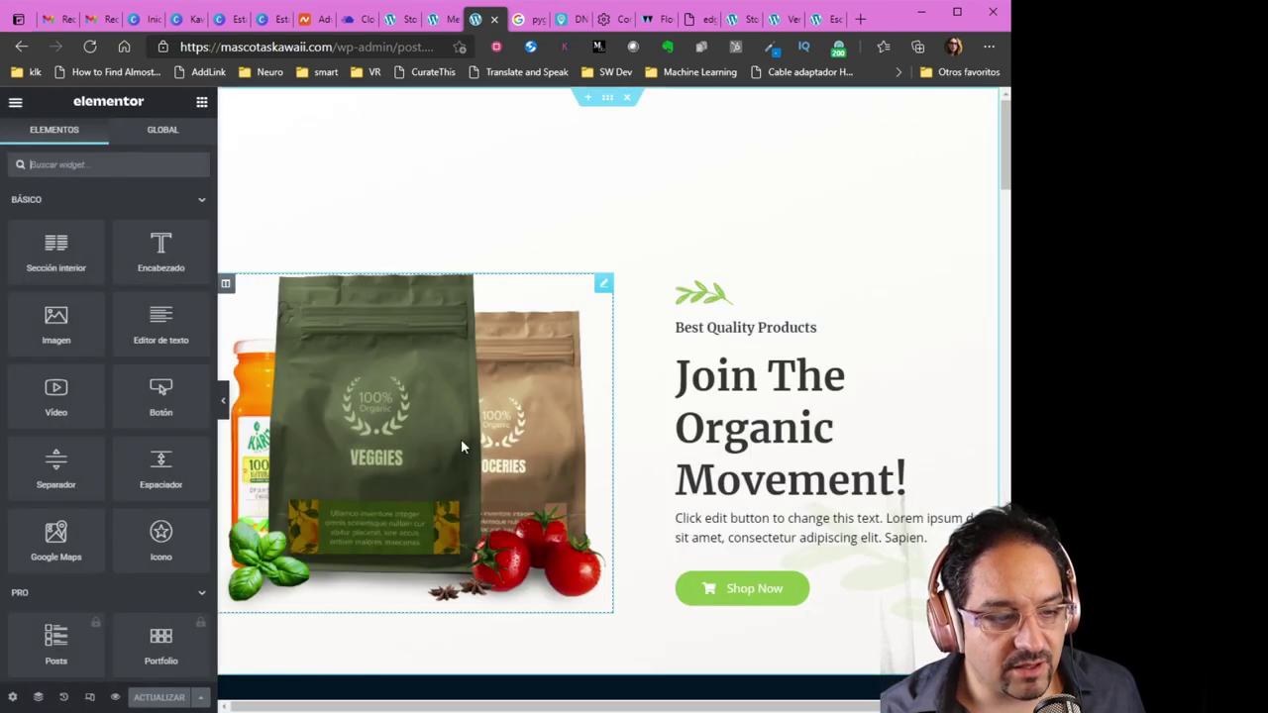
Overwrite 'Join The Organic Movement!' with 'Ten a las mascotas mas tiernas de la vida', correcting a typo
{"action": "left_click", "coordinate": [784, 459]}
{"action": "left_click_drag", "start_coordinate": [909, 479], "coordinate": [680, 388]}
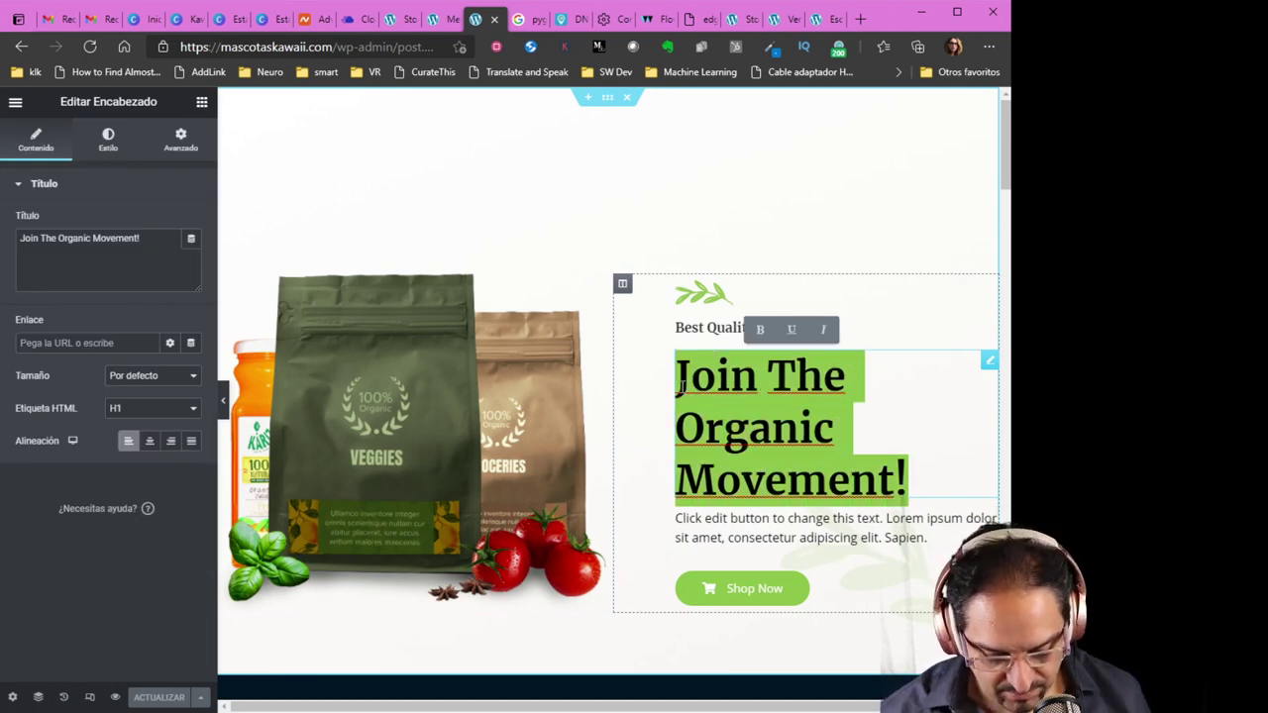
{"action": "type", "text": "Ten a la"}
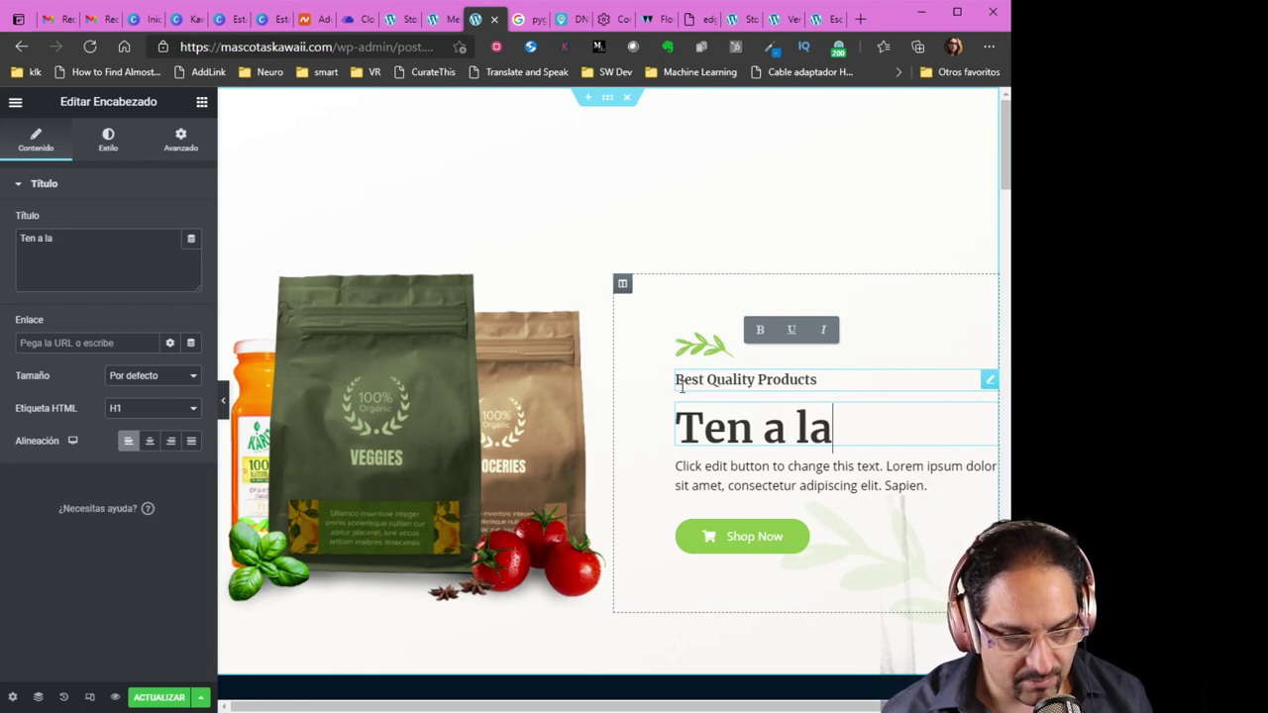
{"action": "type", "text": "s mascotas mas"}
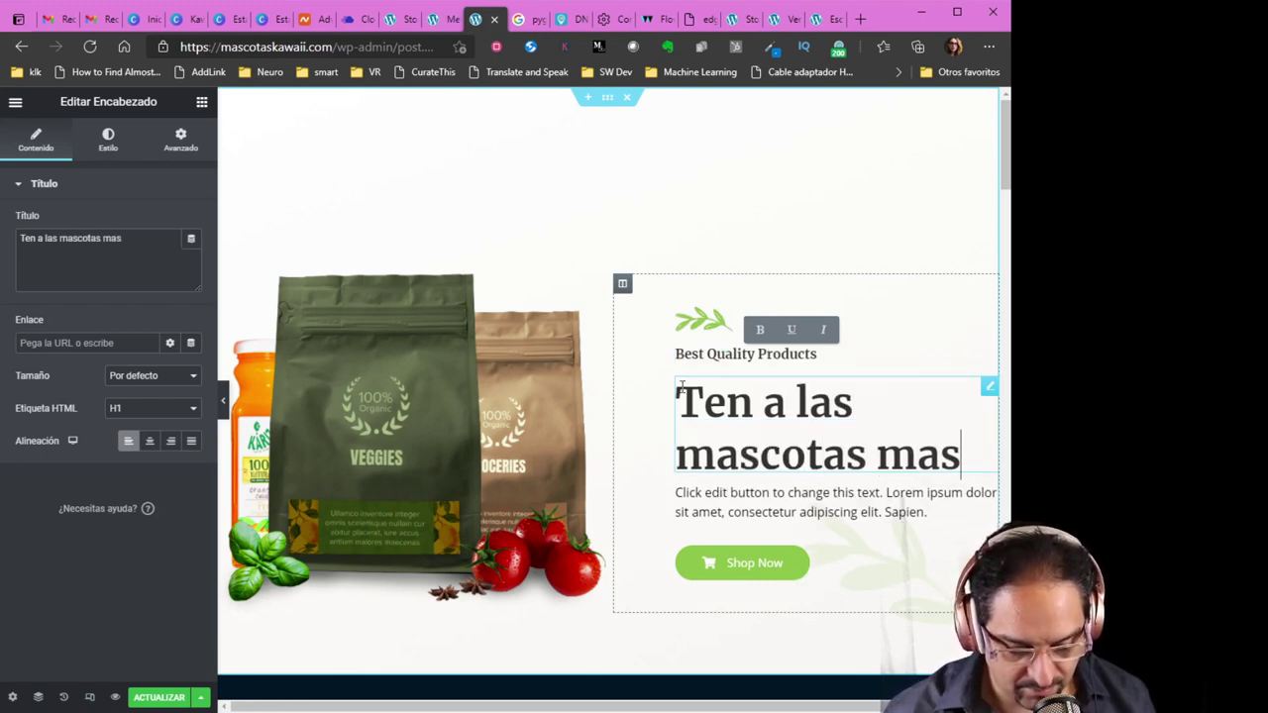
{"action": "type", "text": " tier"}
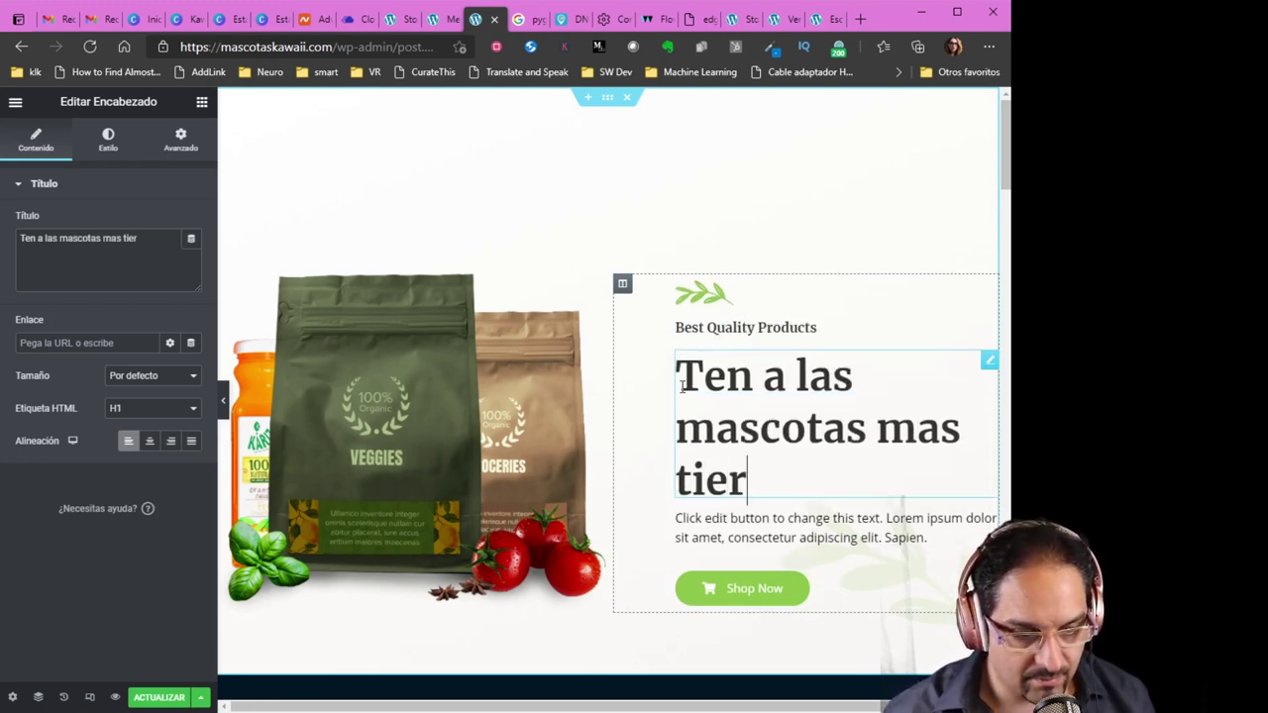
{"action": "type", "text": "na"}
{"action": "key", "text": "BackSpace"}
{"action": "type", "text": "nas de l"}
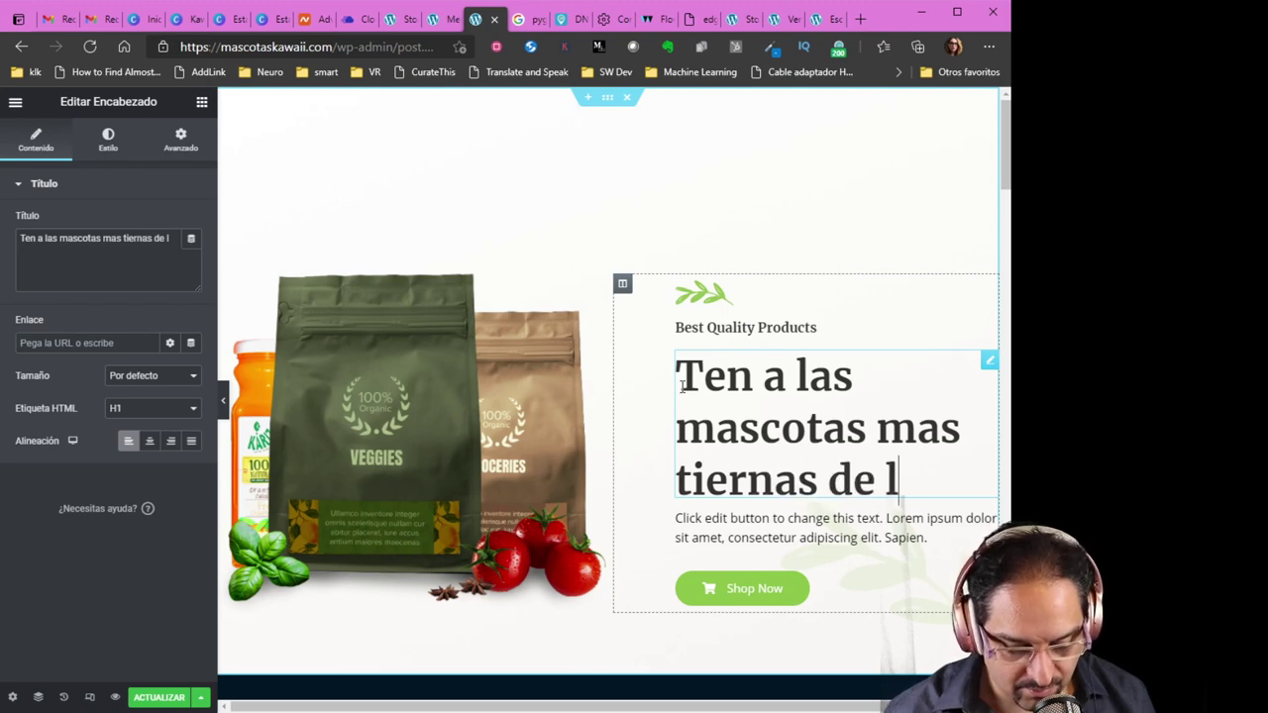
{"action": "type", "text": "a vida"}
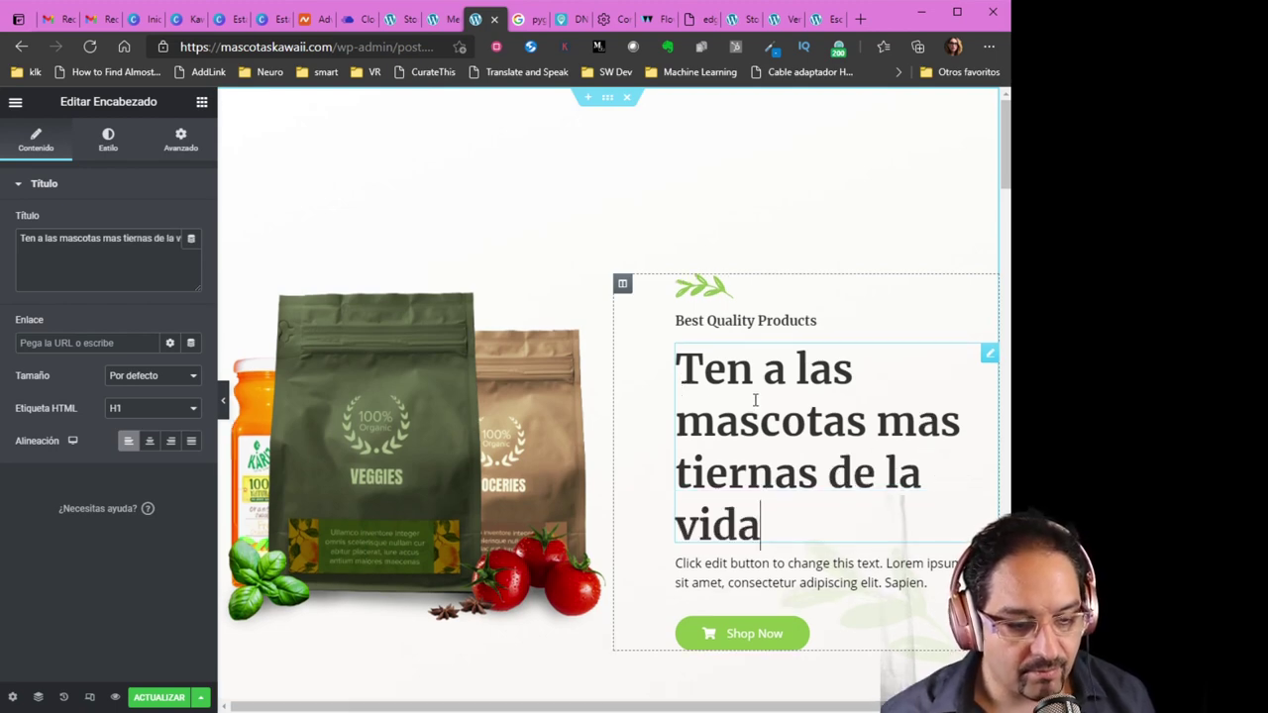
{"action": "left_click", "coordinate": [378, 396]}
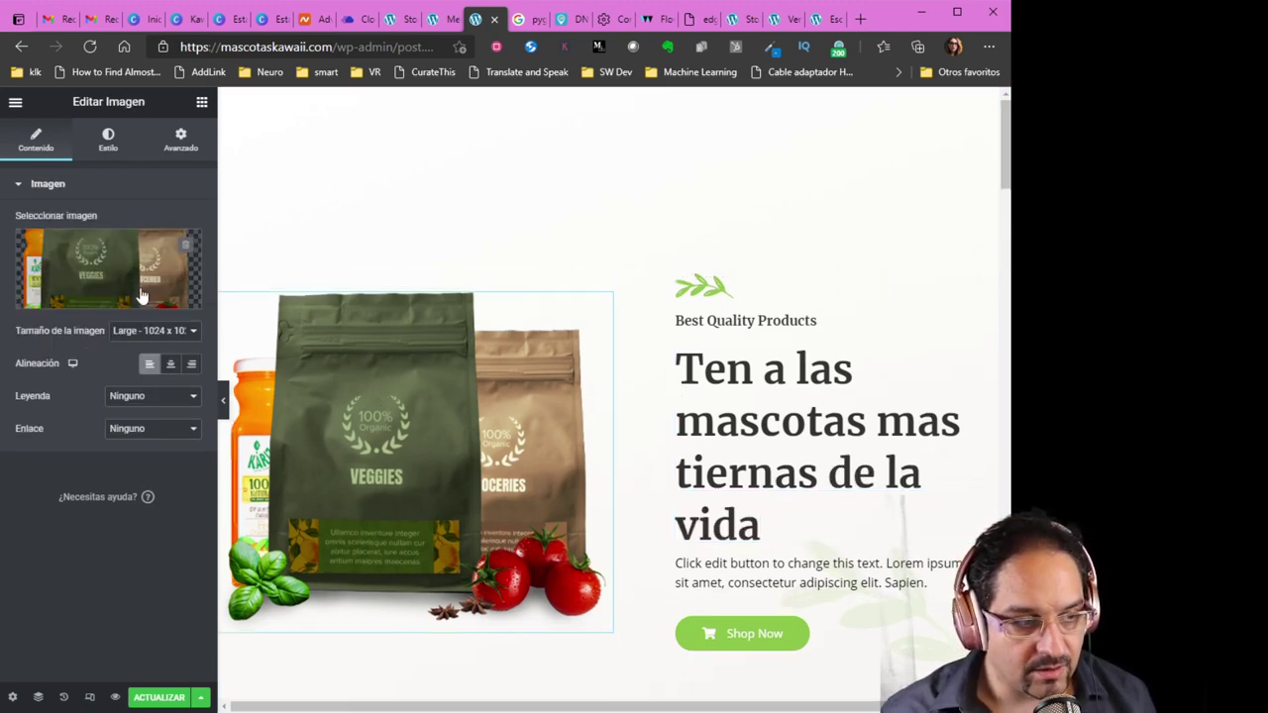
Clear the hero's product-bags image and upload cerdito1.png via Insertar medio's Subir archivos
{"action": "left_click", "coordinate": [184, 247]}
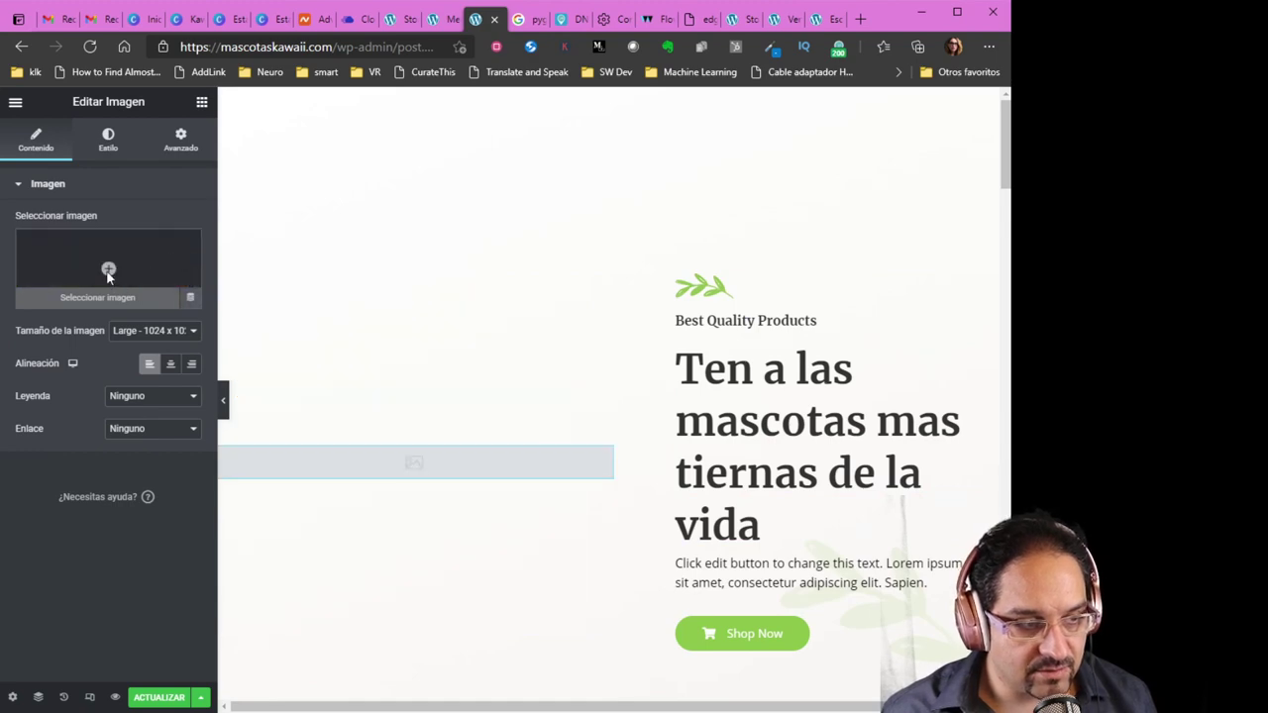
{"action": "left_click", "coordinate": [108, 272]}
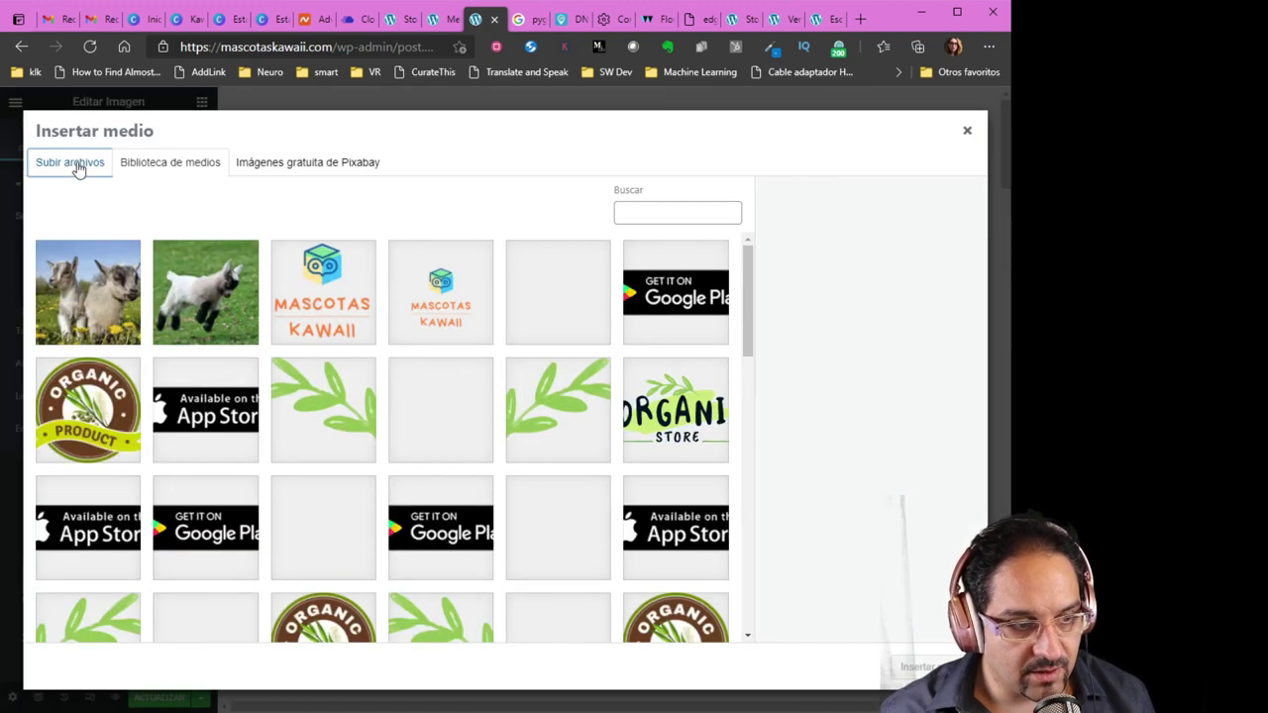
{"action": "left_click", "coordinate": [78, 166]}
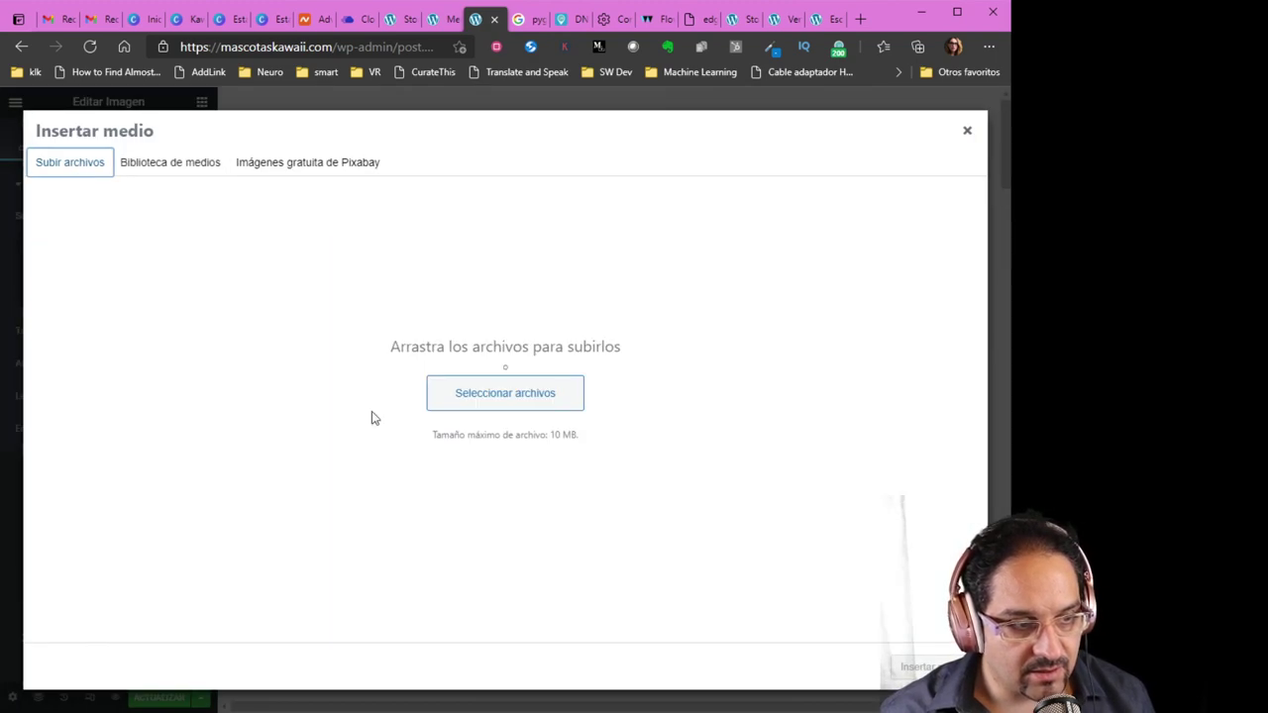
{"action": "left_click", "coordinate": [504, 406]}
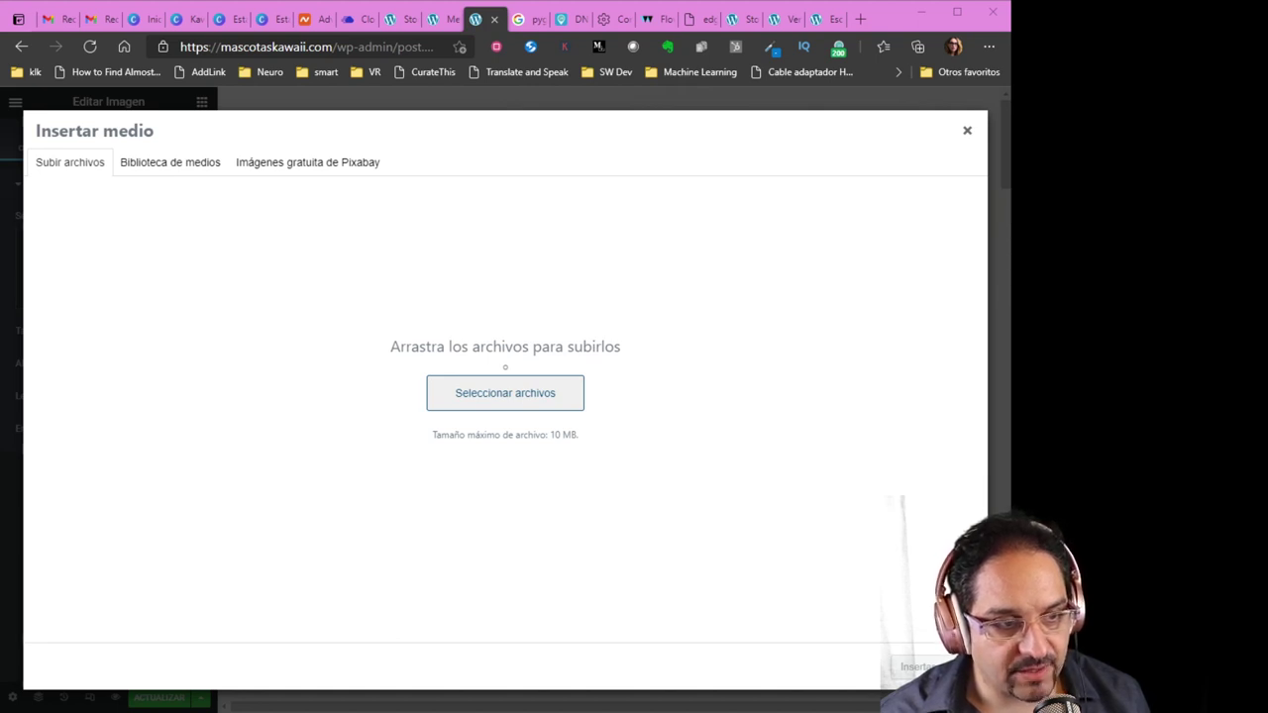
{"action": "key", "text": "Return"}
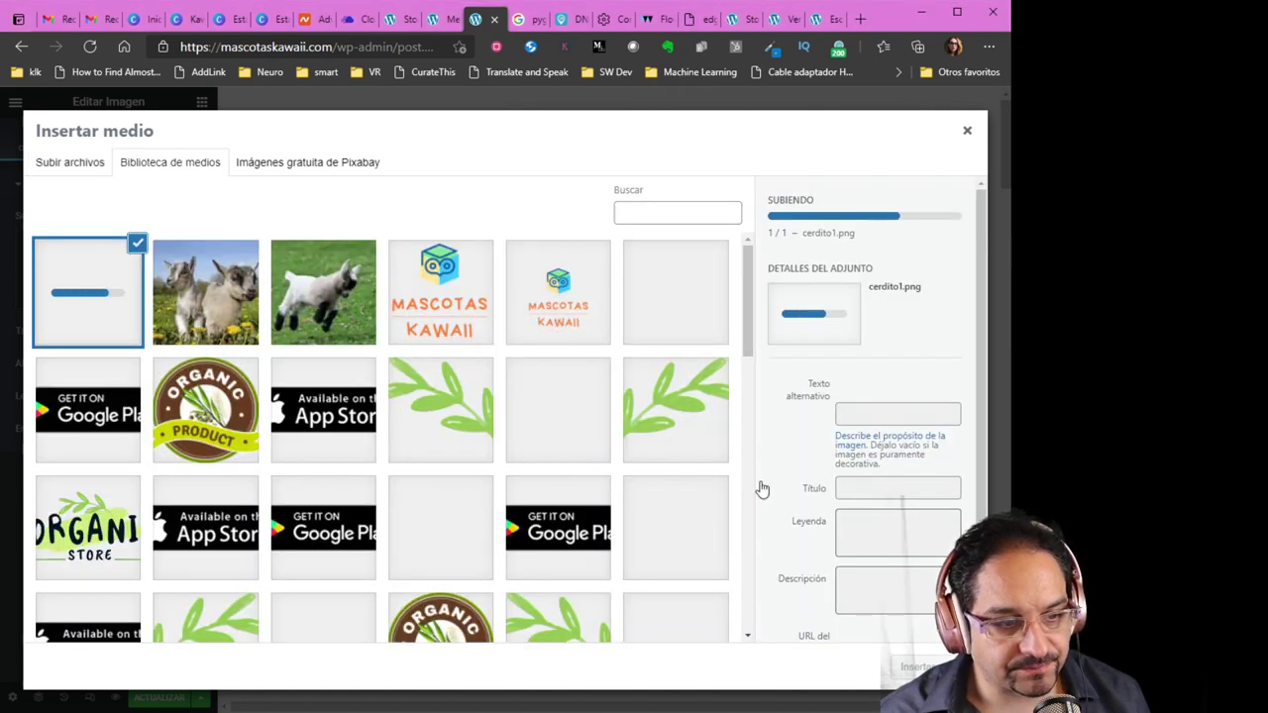